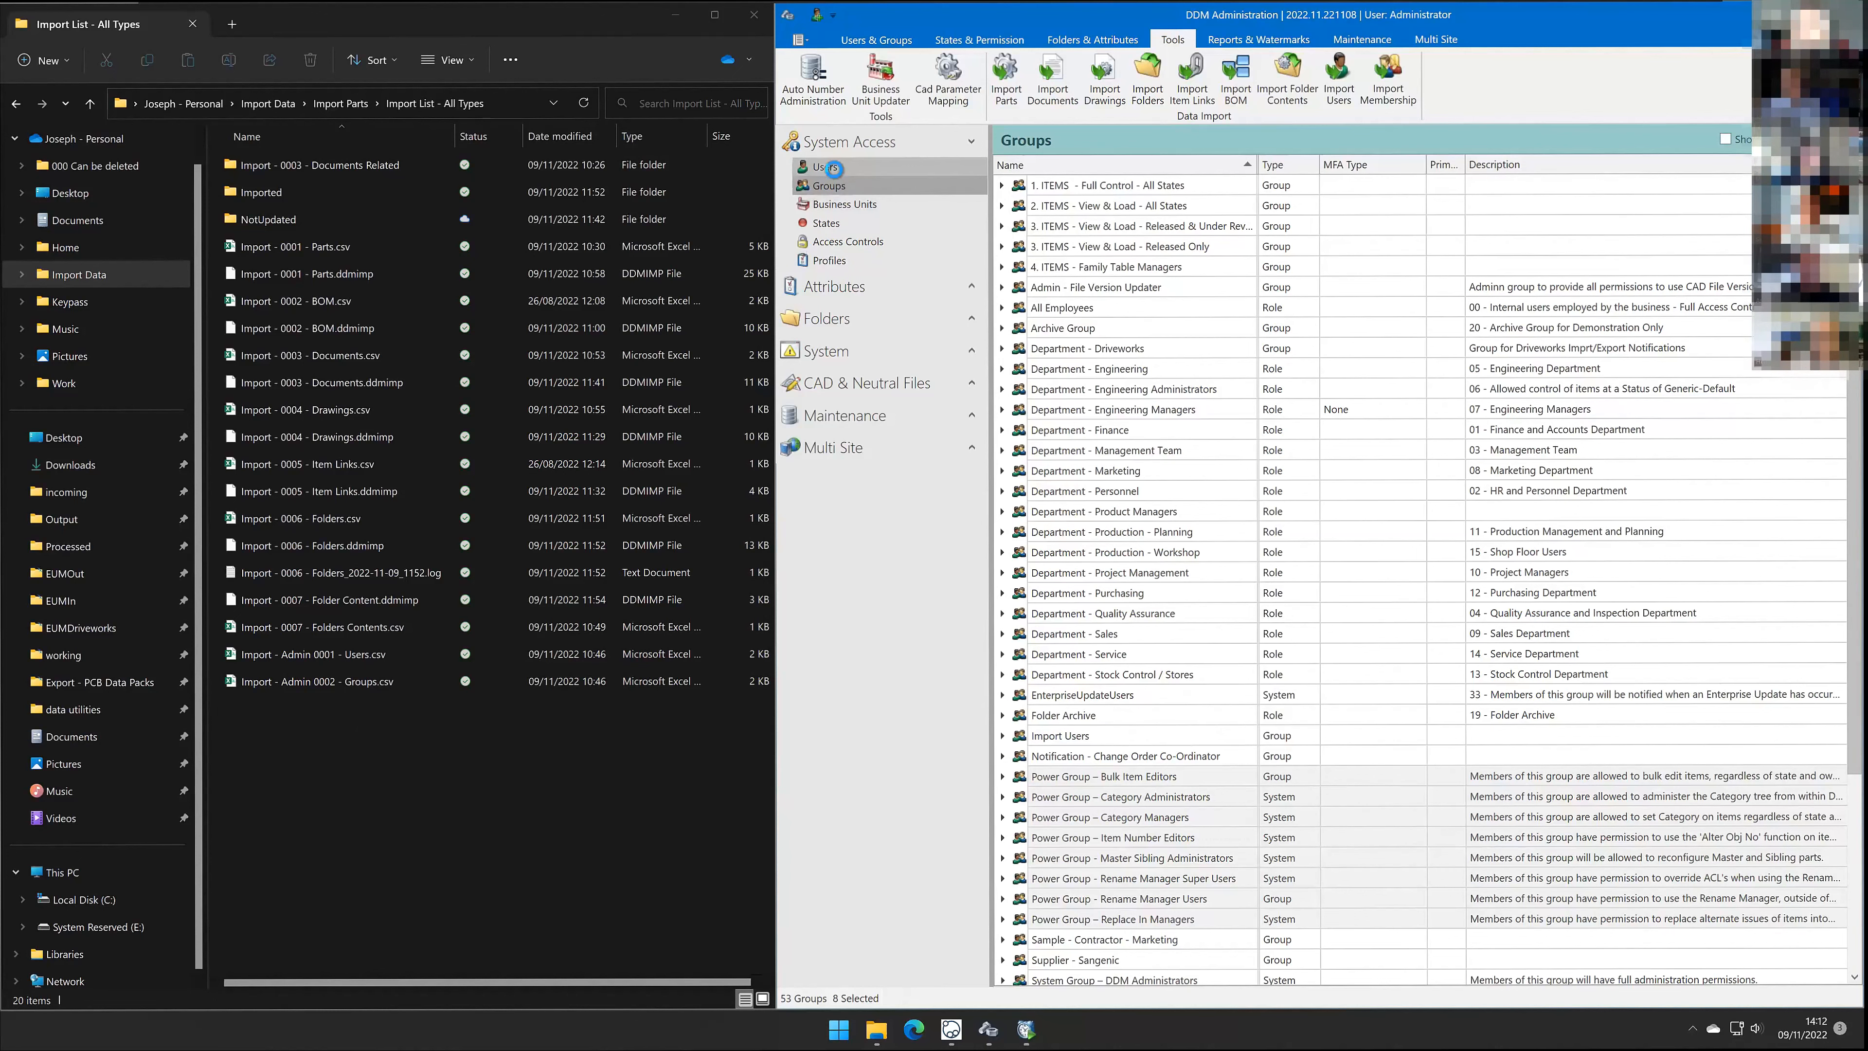
Step: Display the Users list under System Access and bring up the Tools data-import commands
{"action": "left_click", "coordinate": [831, 168]}
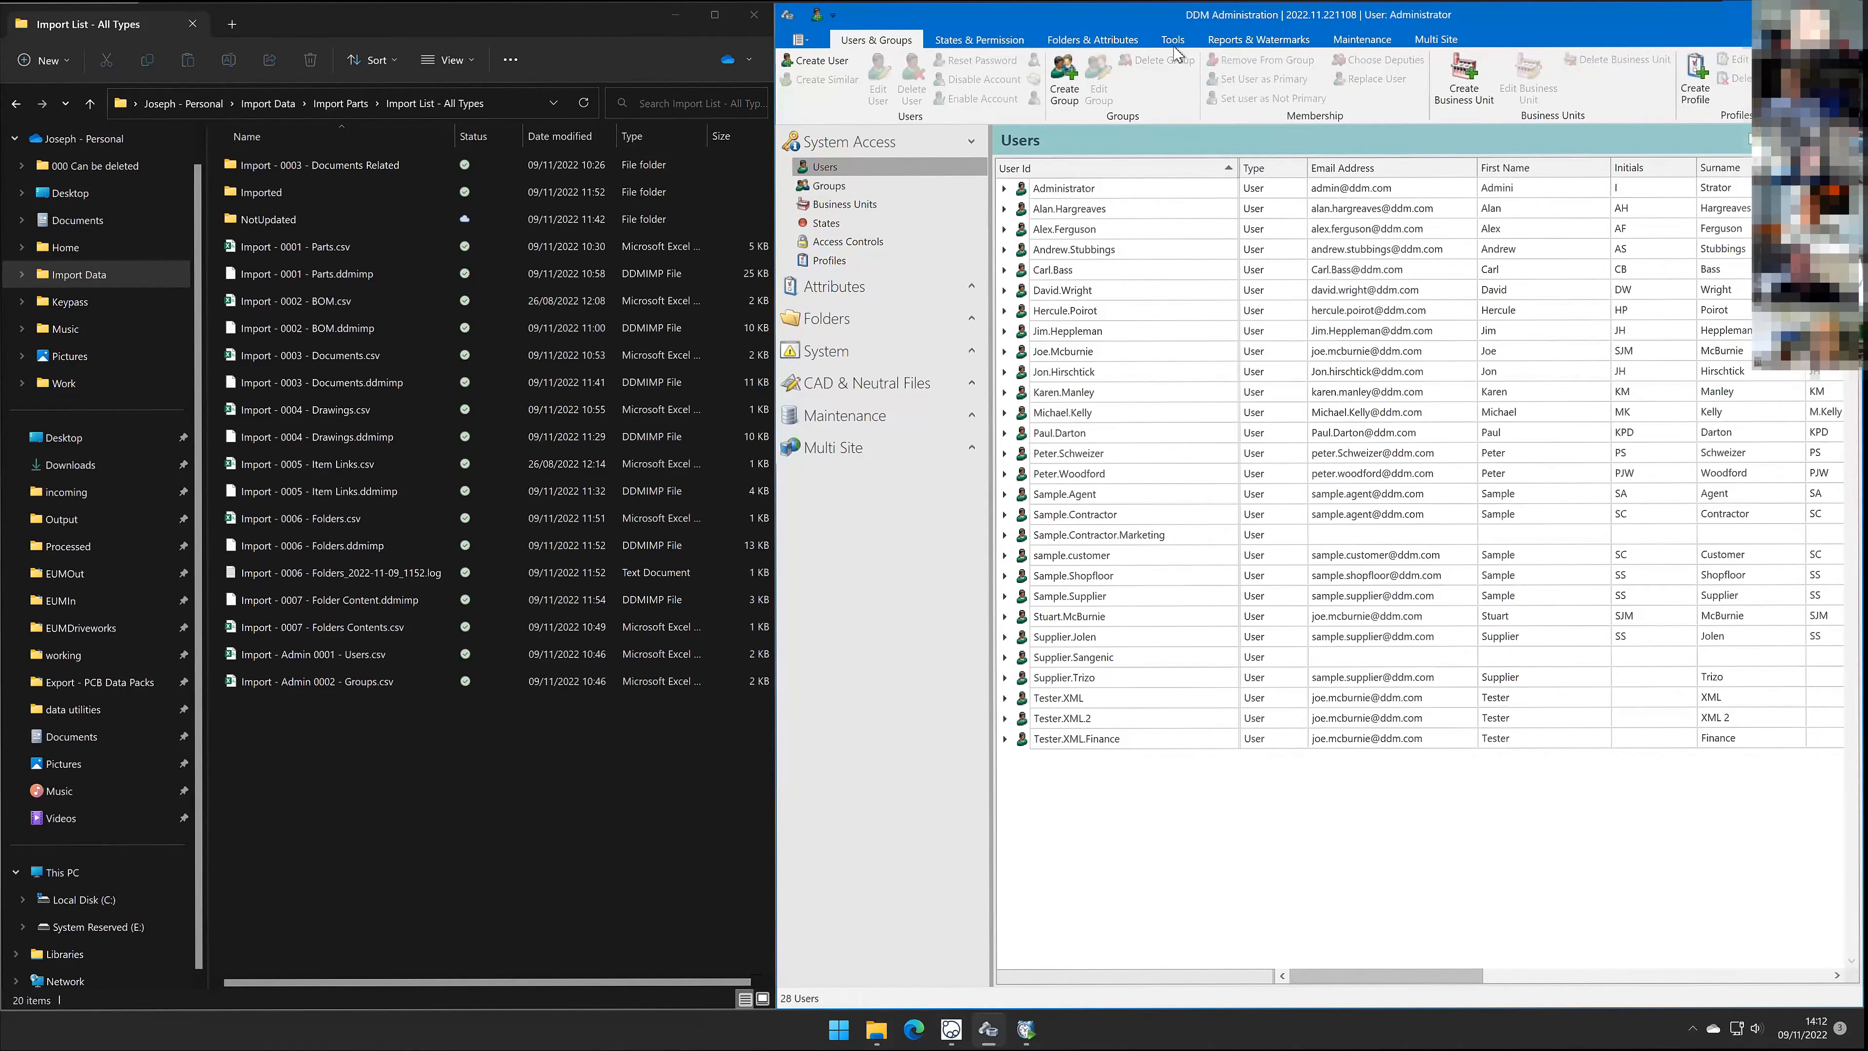
{"action": "left_click", "coordinate": [1177, 41]}
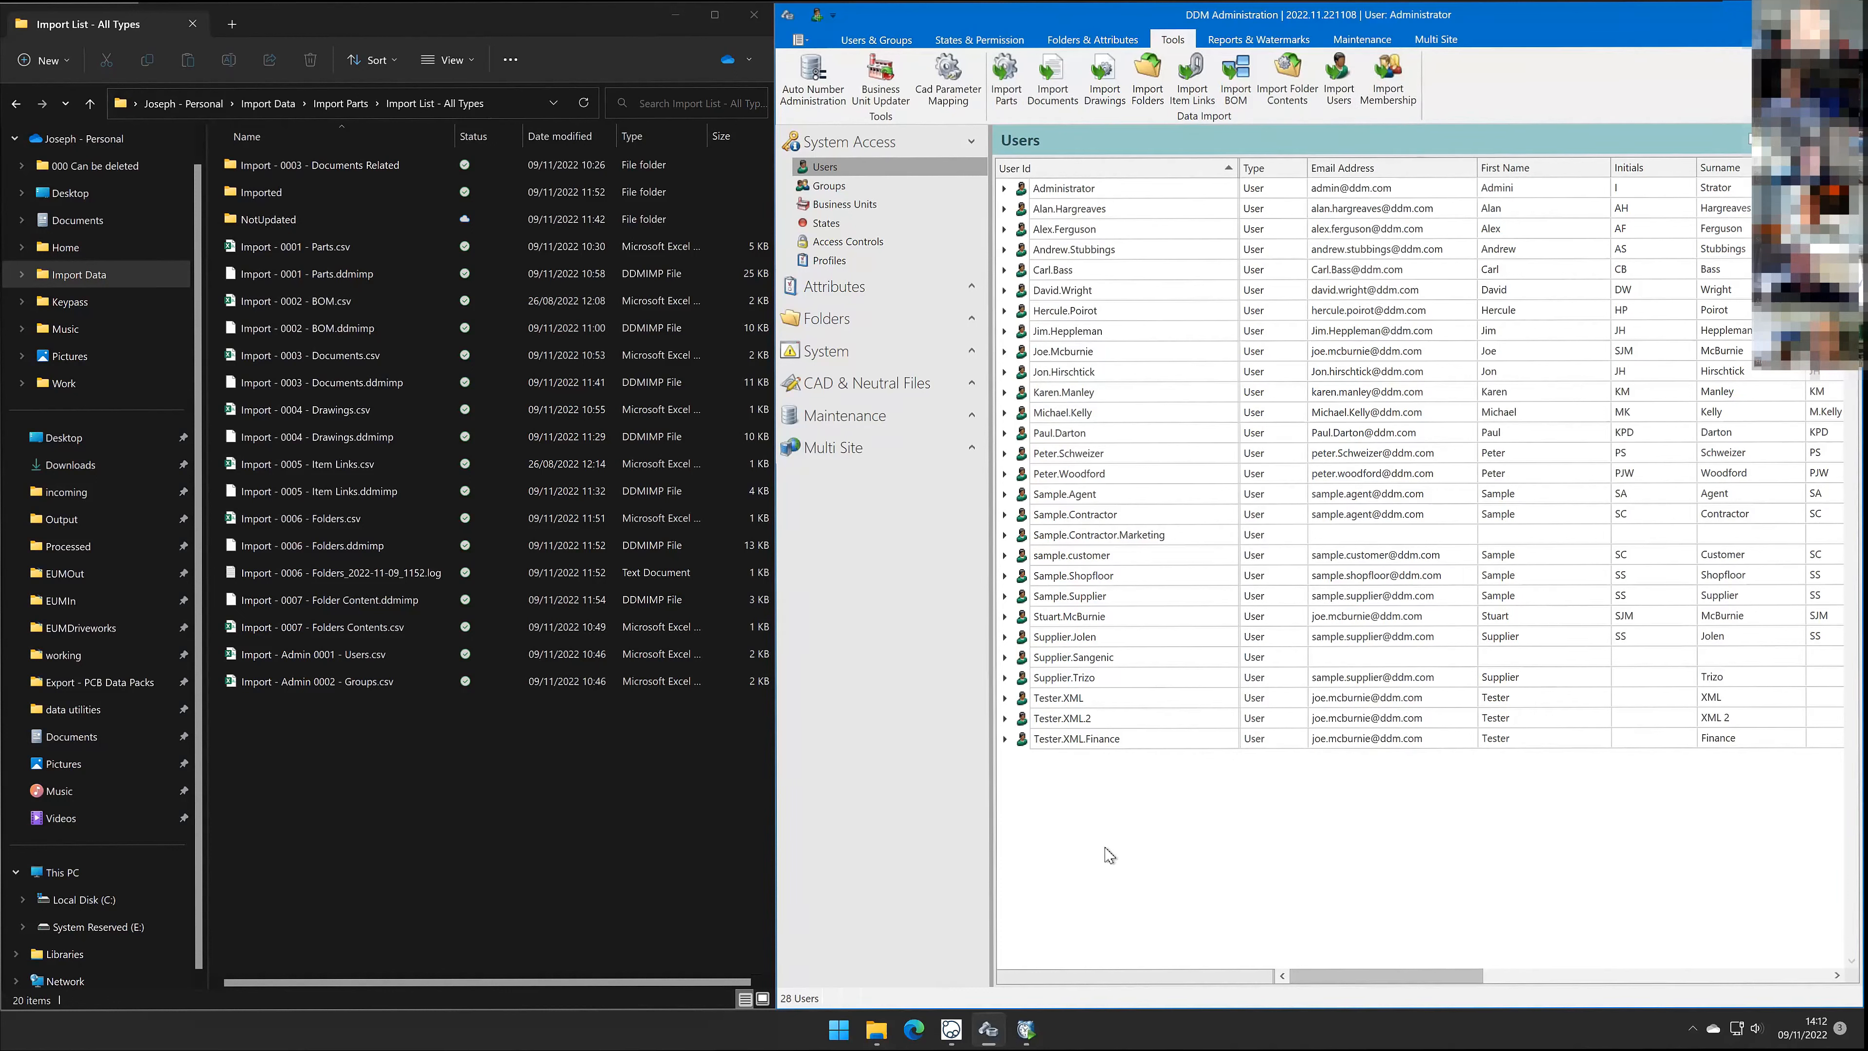
Step: Switch to the DDM client, run the Workshops search and select the Workshop 2022-11-09 - Importing via CSV project
{"action": "left_click", "coordinate": [952, 1028]}
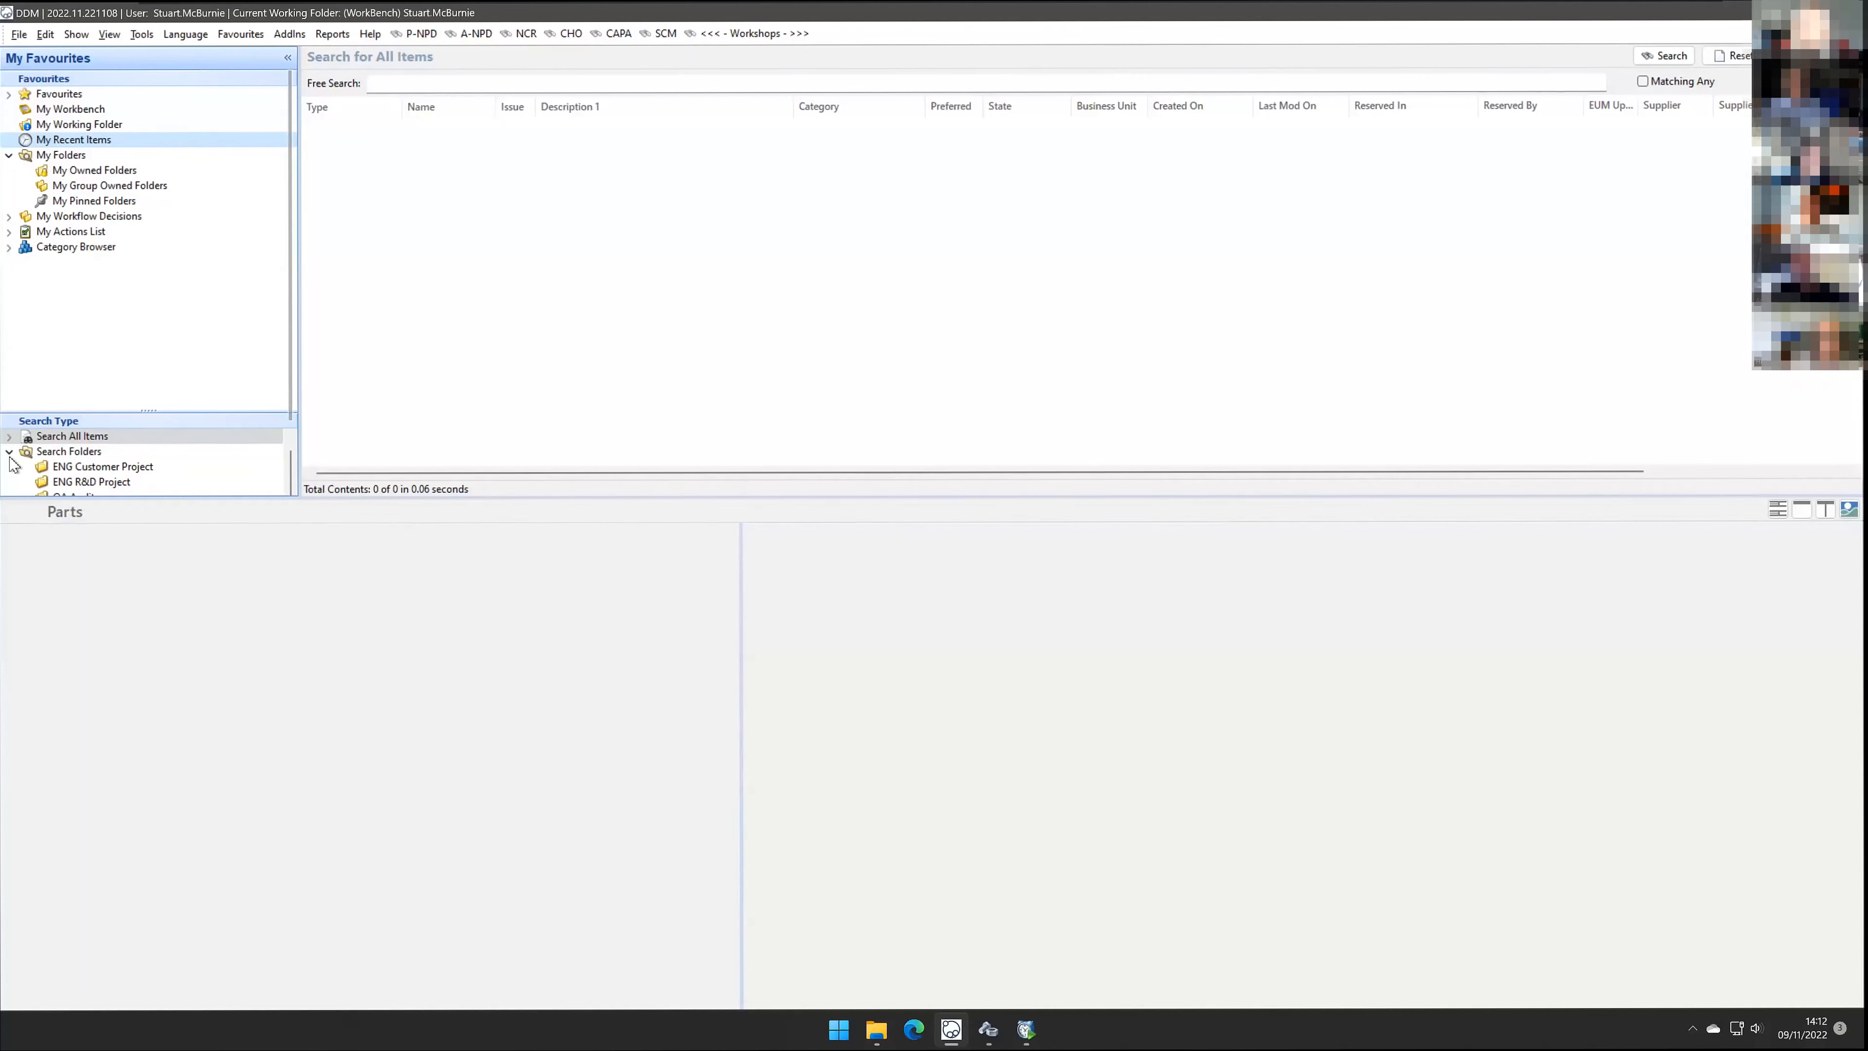
{"action": "left_click", "coordinate": [735, 34]}
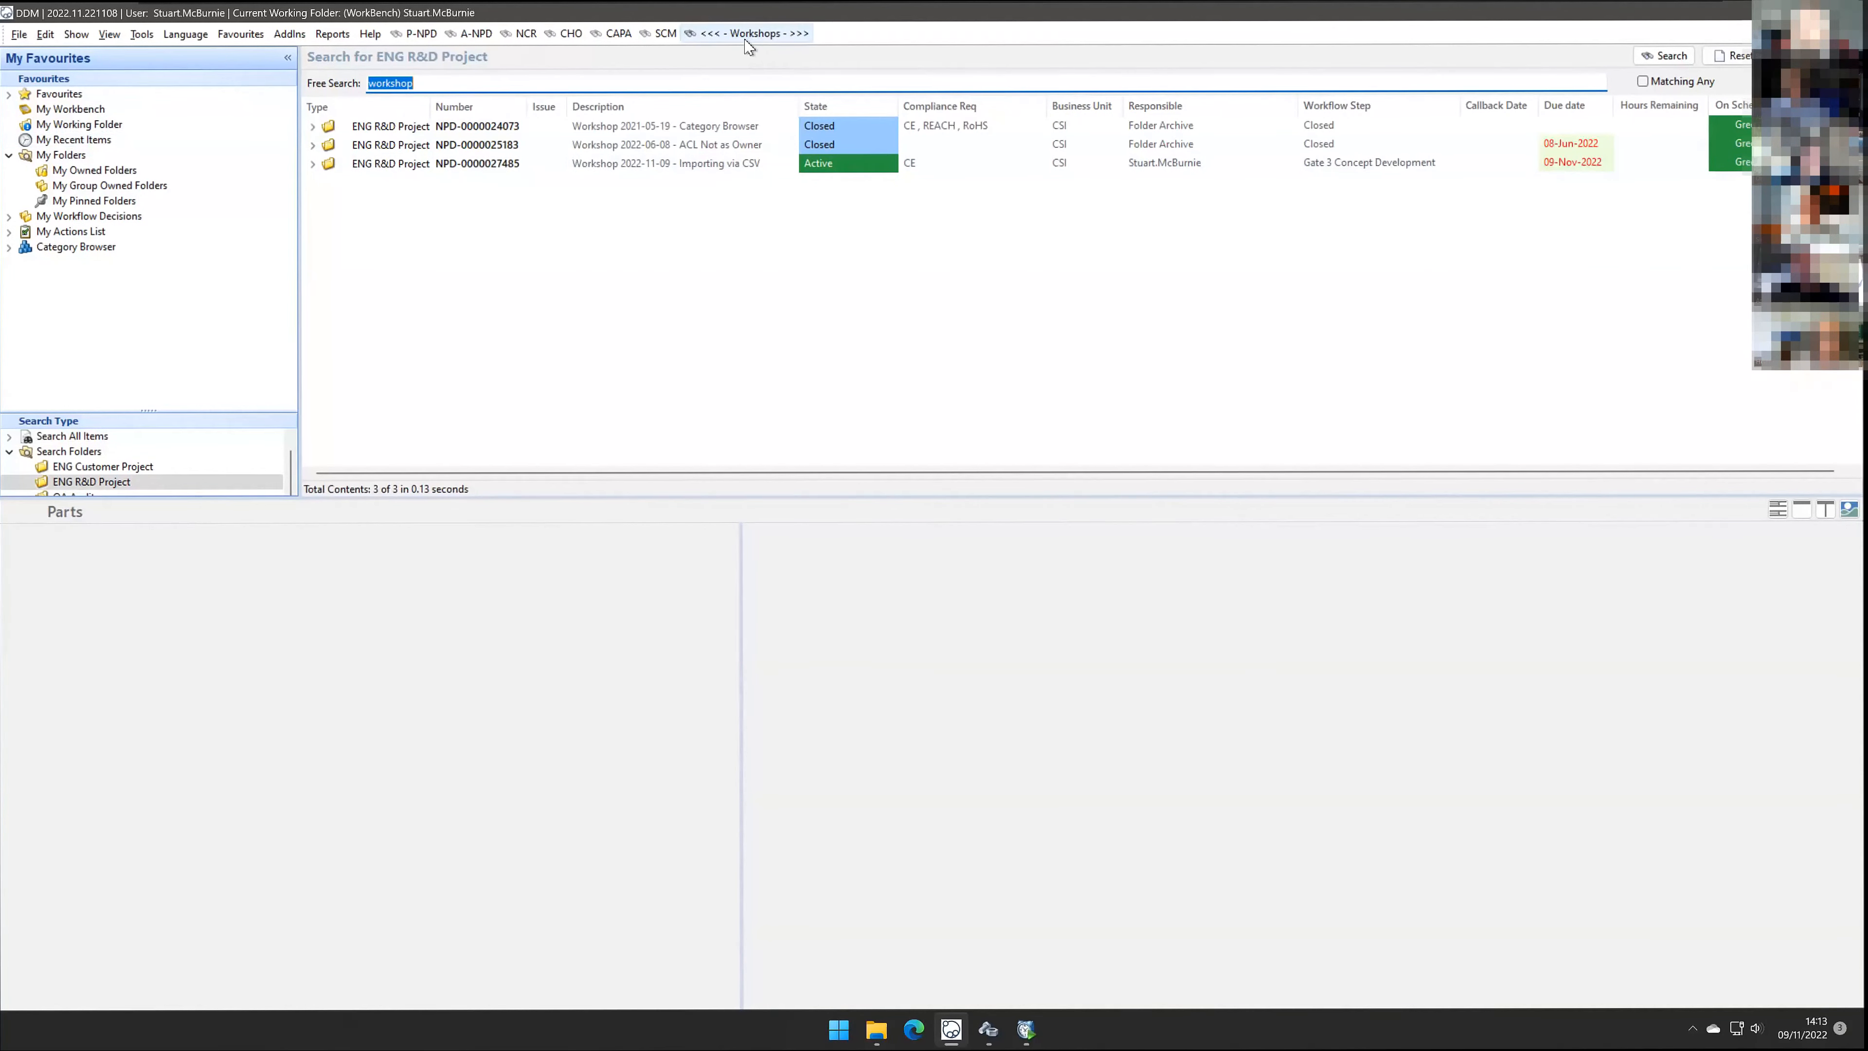
{"action": "left_click", "coordinate": [732, 167]}
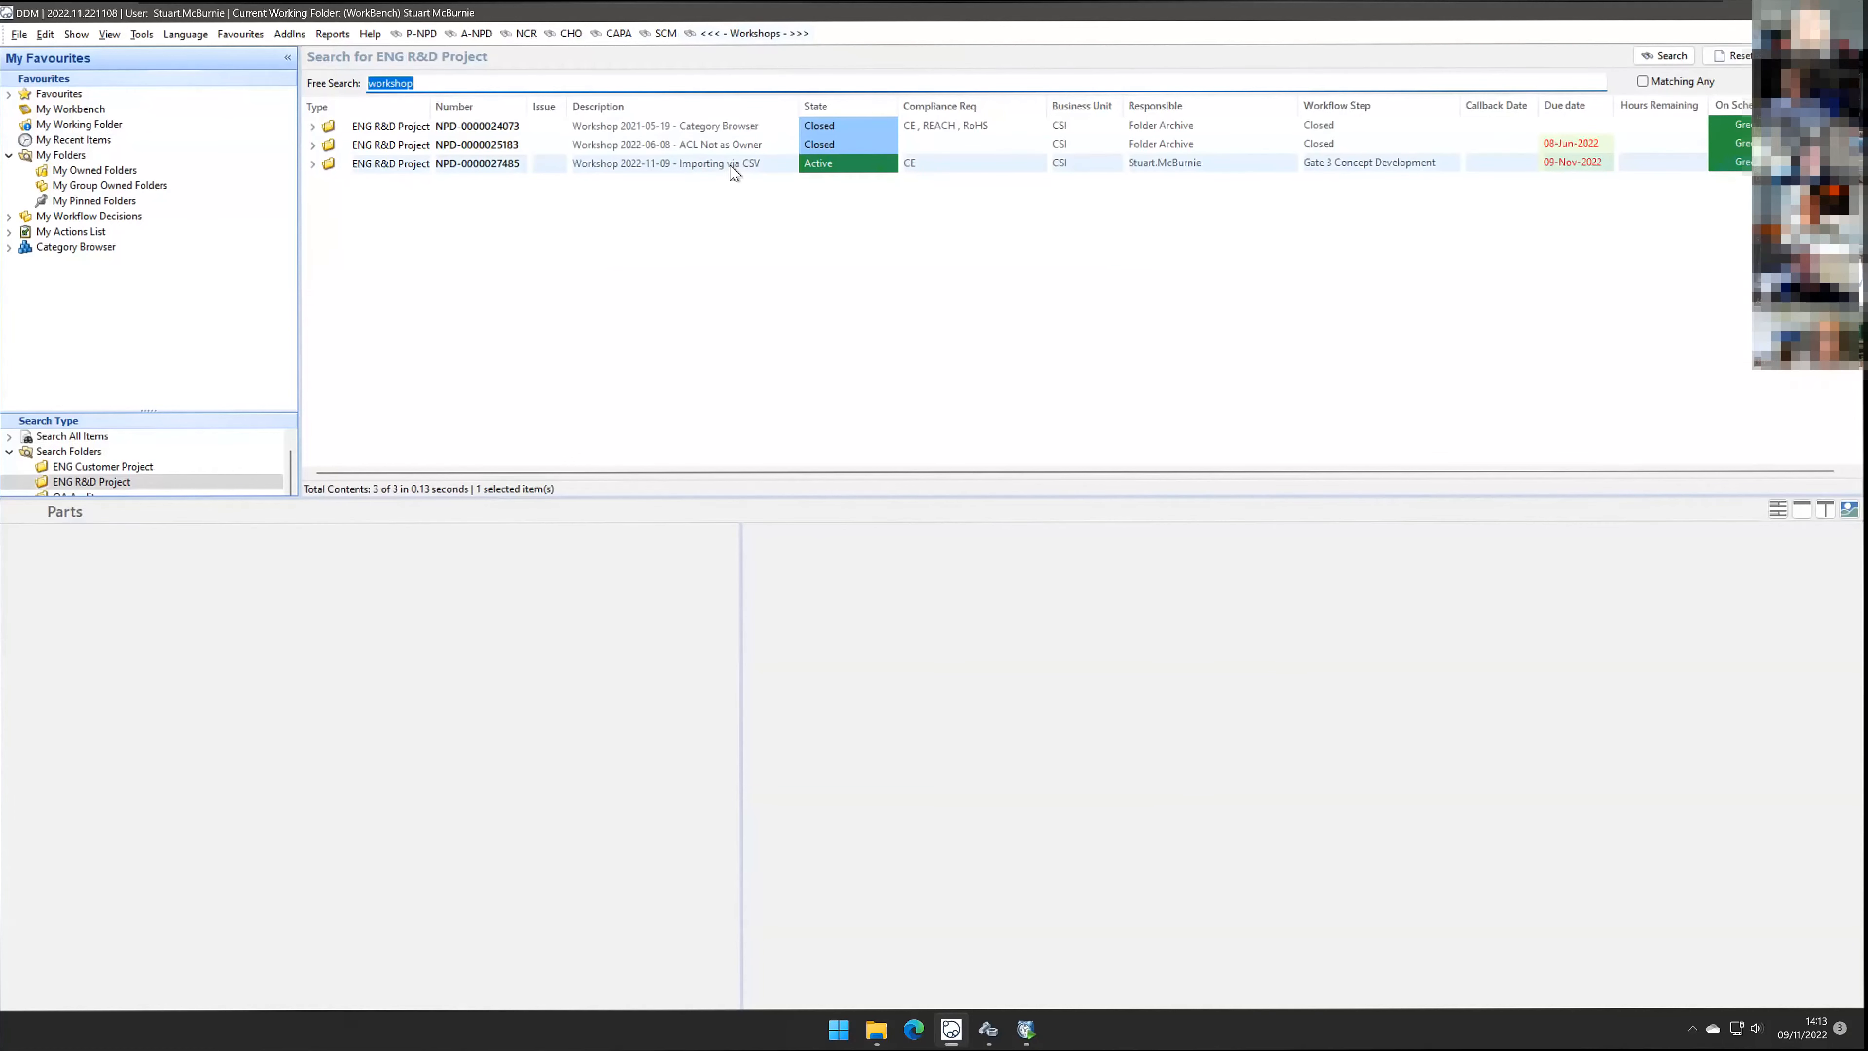
{"action": "left_click", "coordinate": [746, 128]}
{"action": "left_click", "coordinate": [751, 147]}
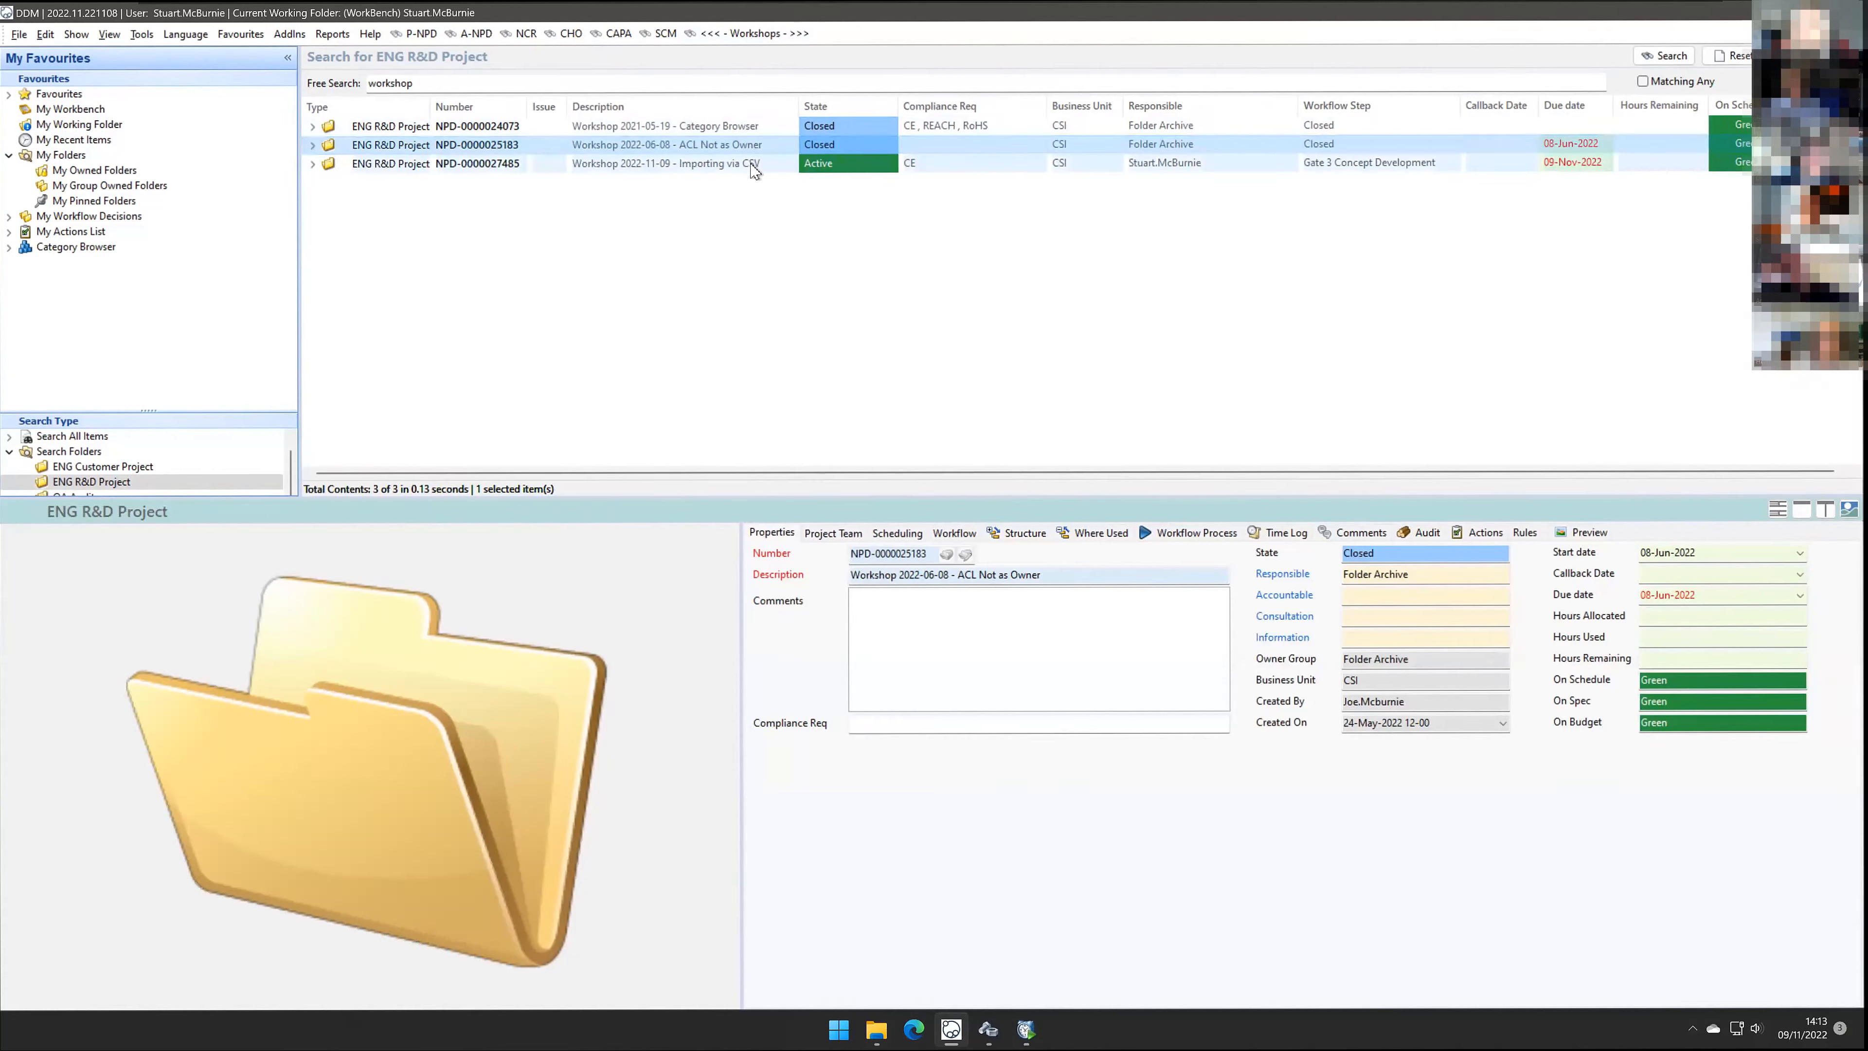
{"action": "left_click", "coordinate": [751, 167]}
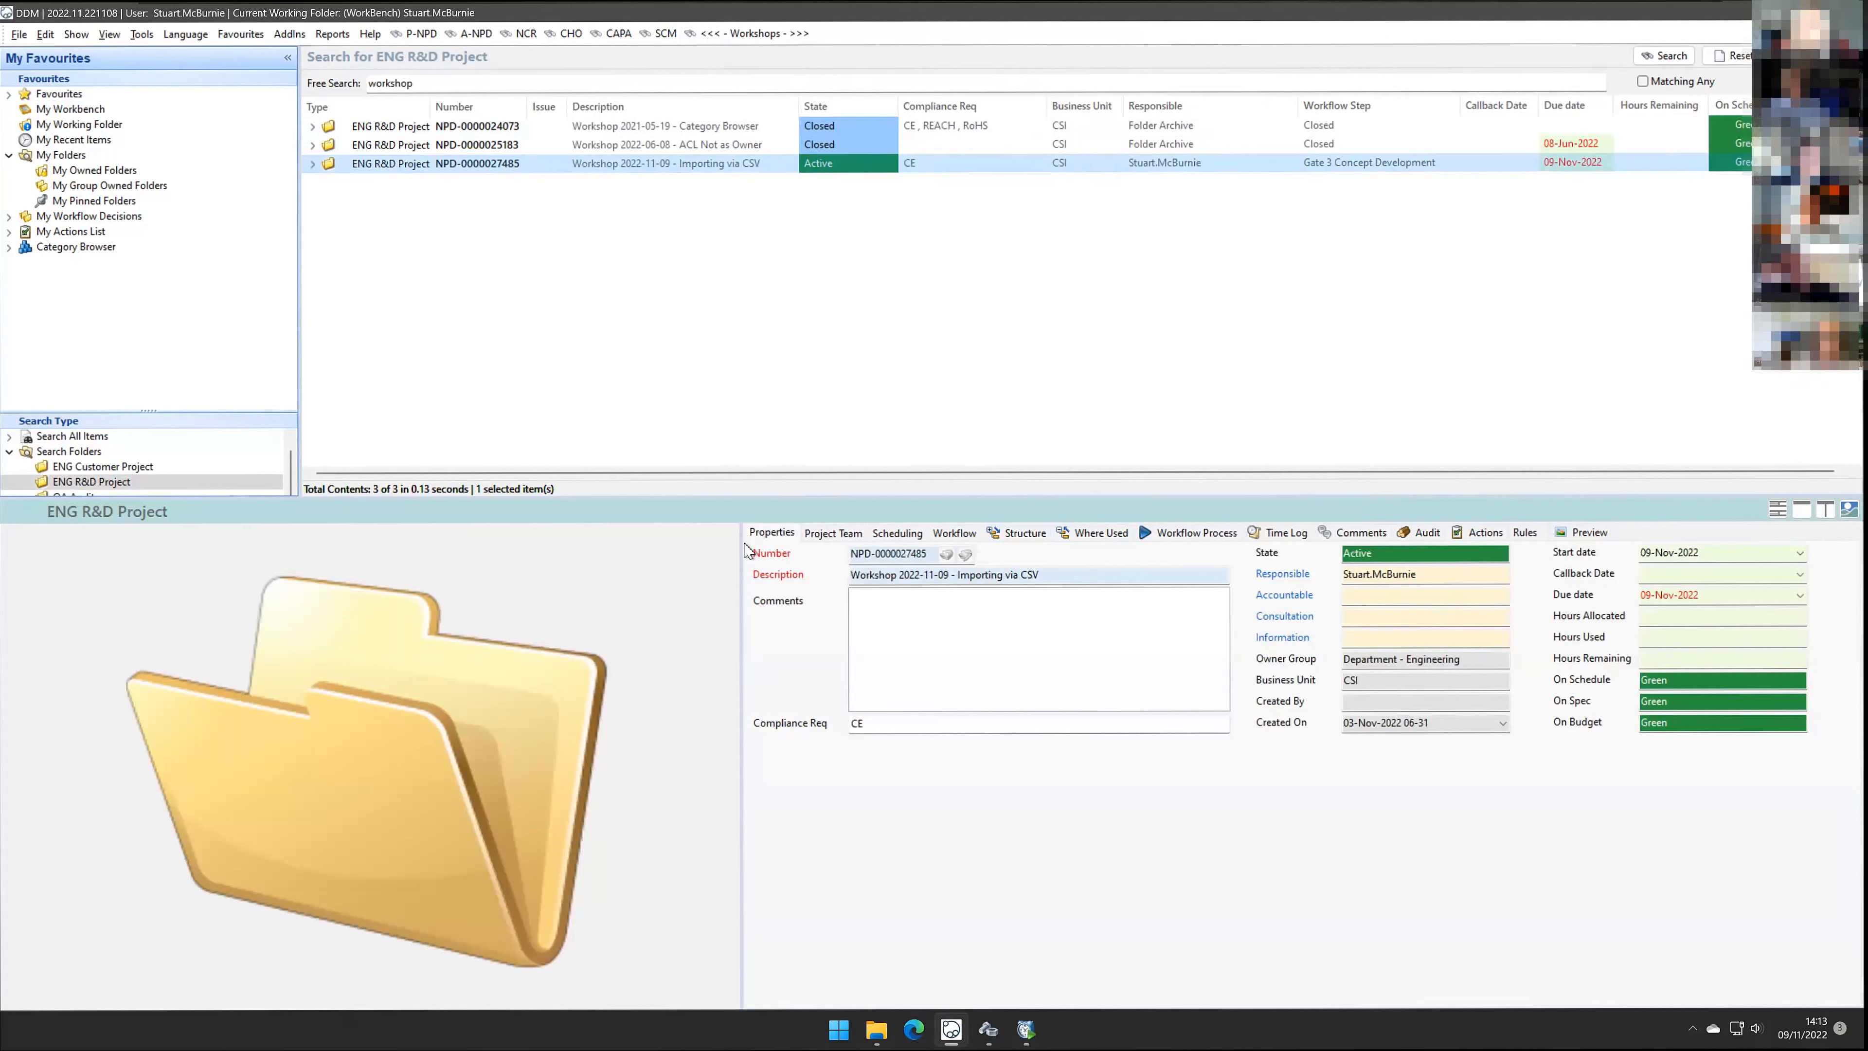
Step: Review the project's action tasks for each CSV import type
{"action": "left_click", "coordinate": [1481, 536]}
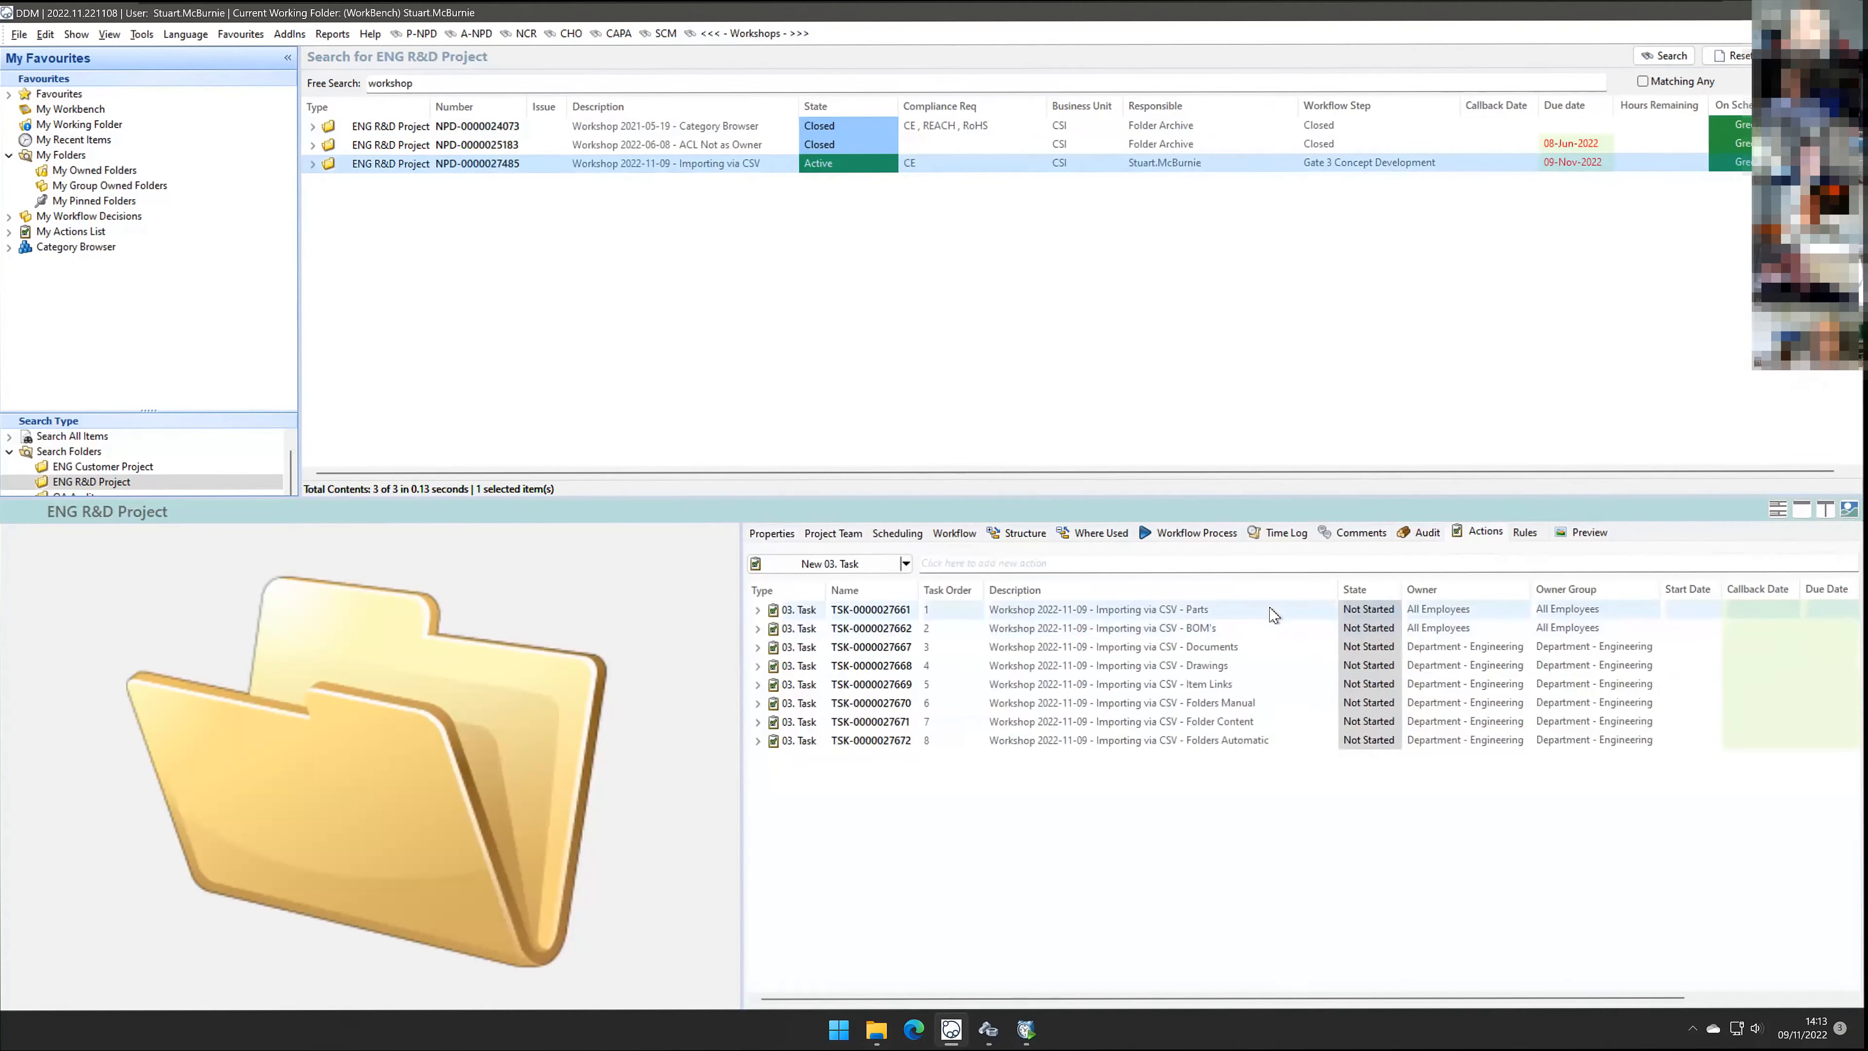
{"action": "left_click", "coordinate": [1274, 615]}
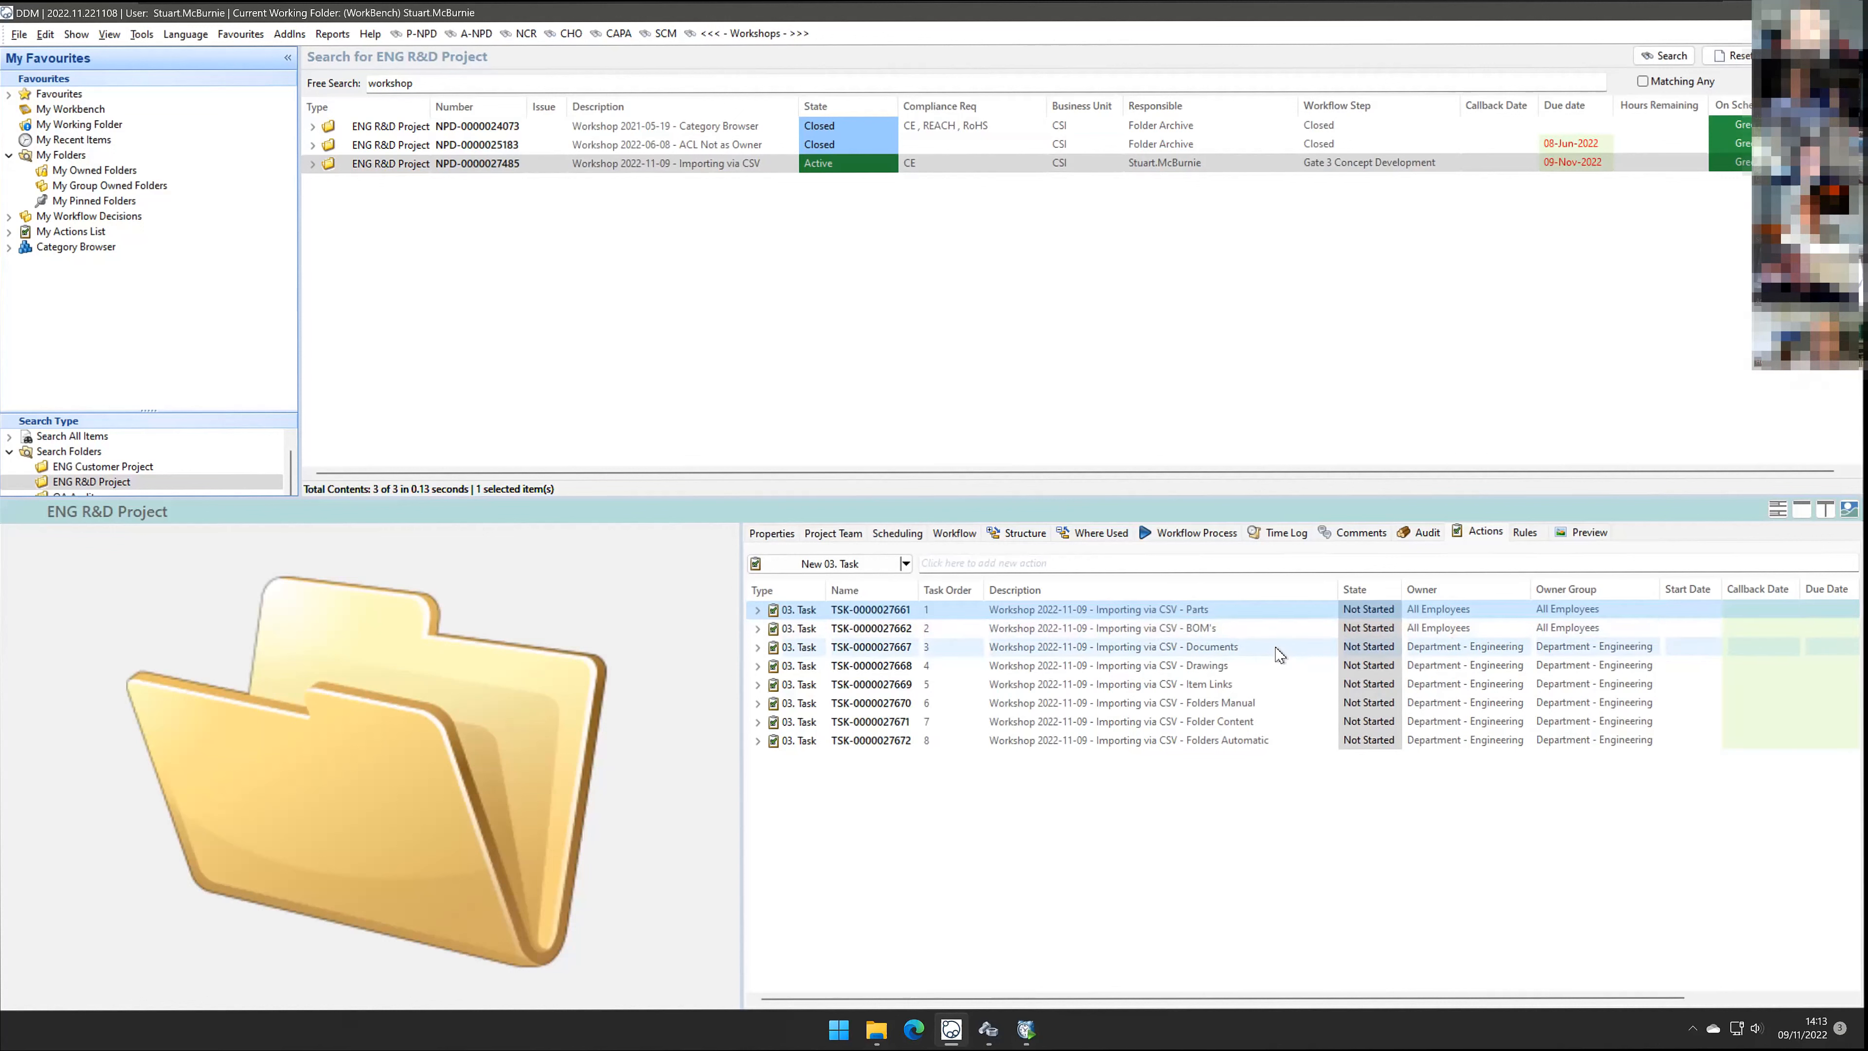
{"action": "left_click", "coordinate": [1283, 689]}
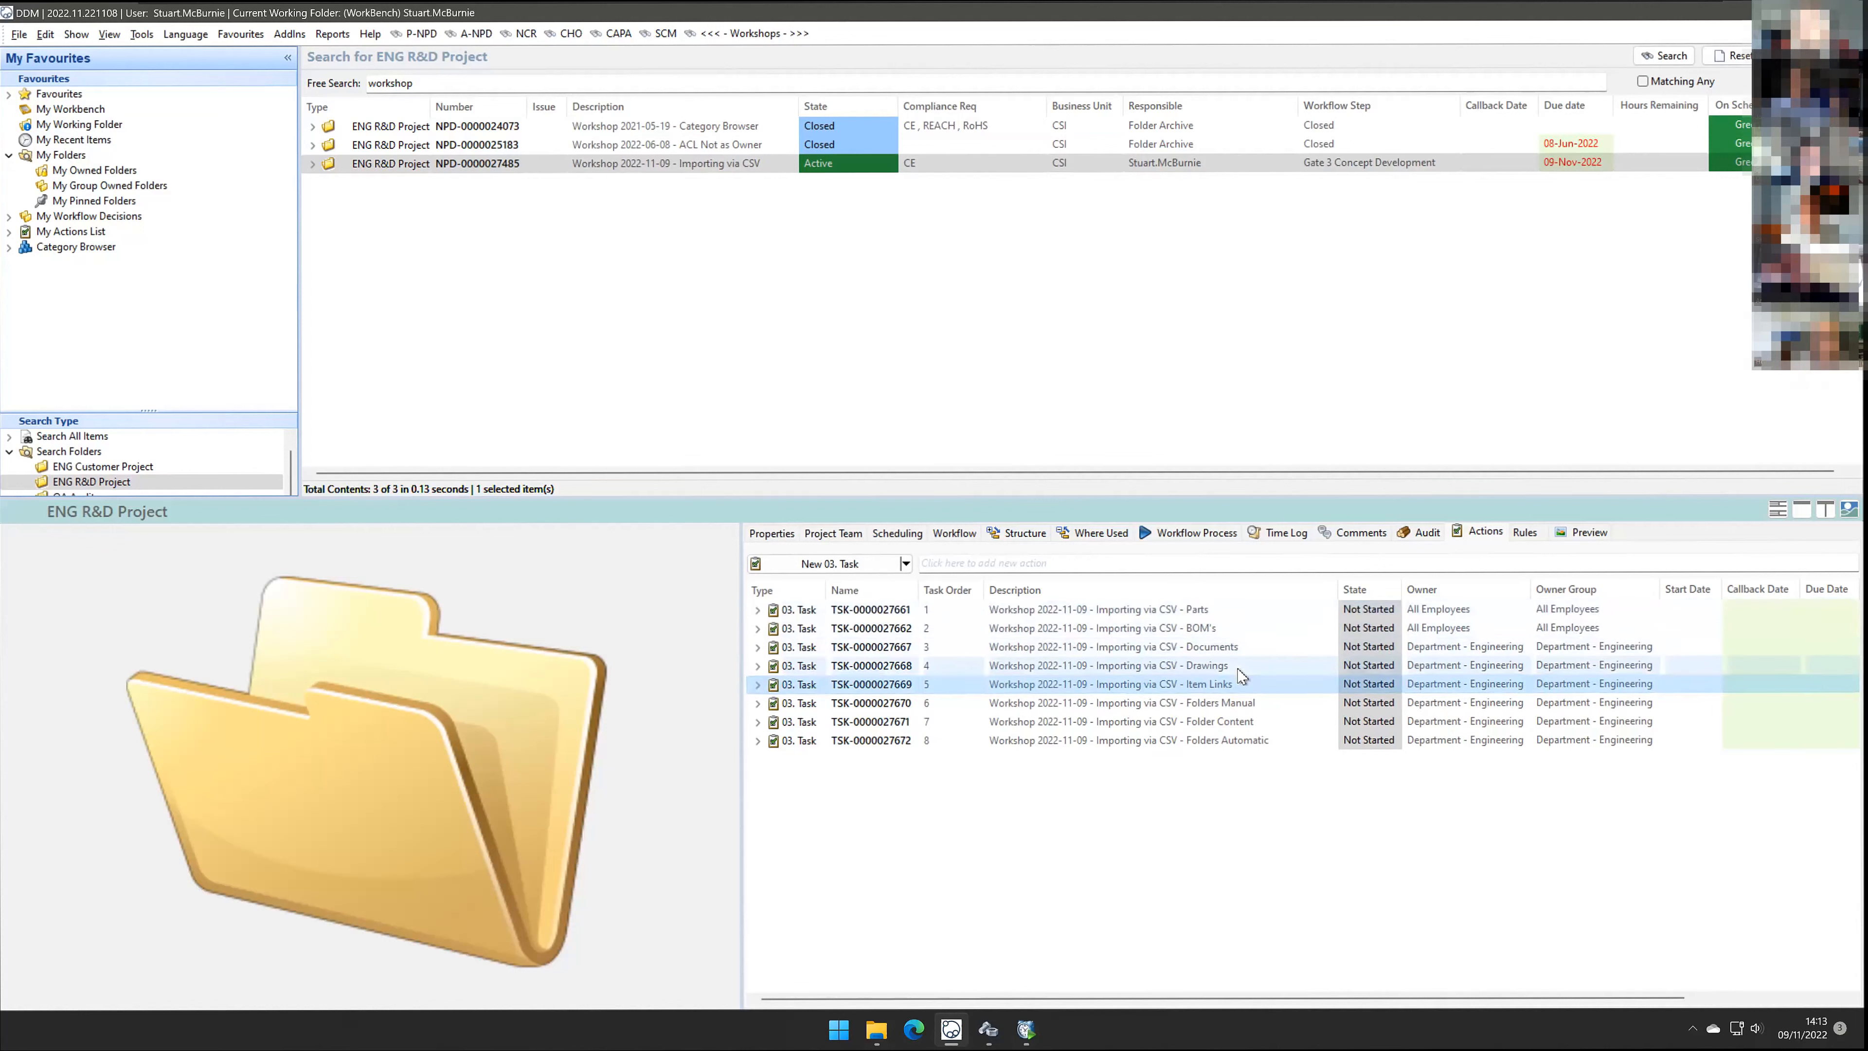
{"action": "left_click", "coordinate": [1288, 706]}
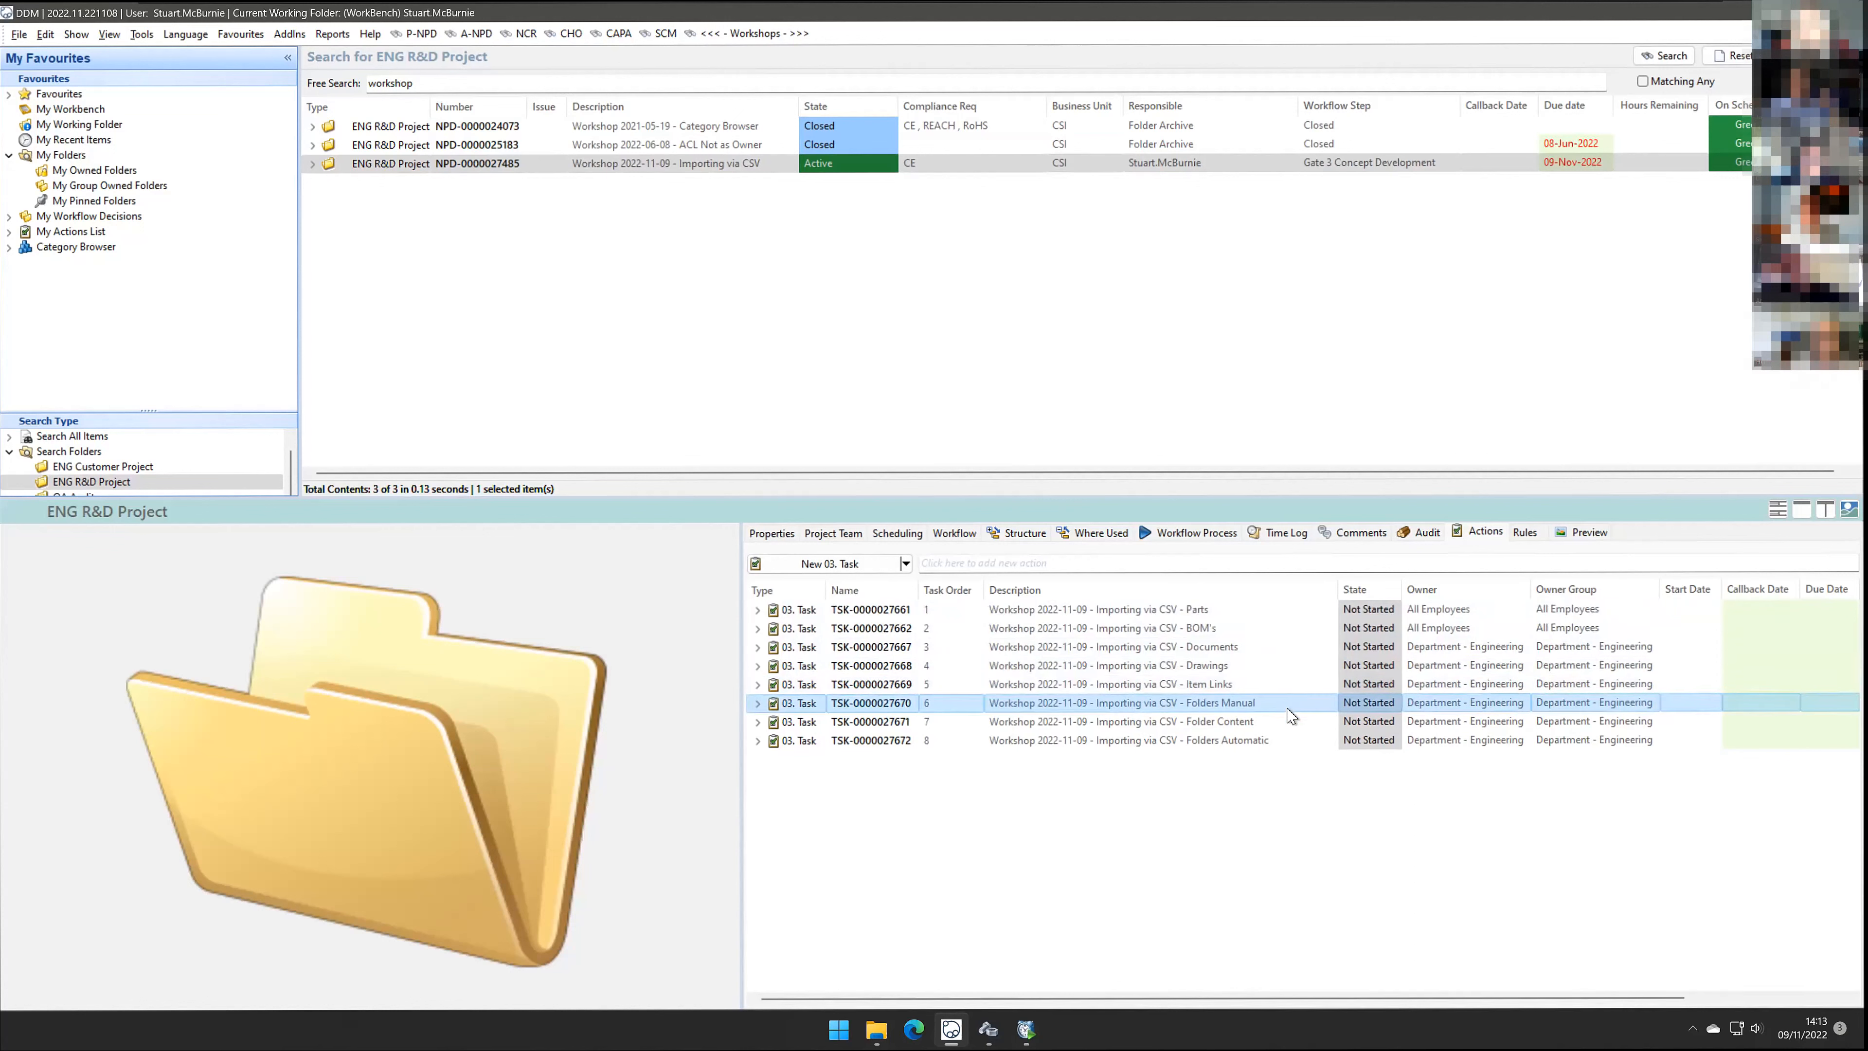
{"action": "left_click", "coordinate": [1288, 717]}
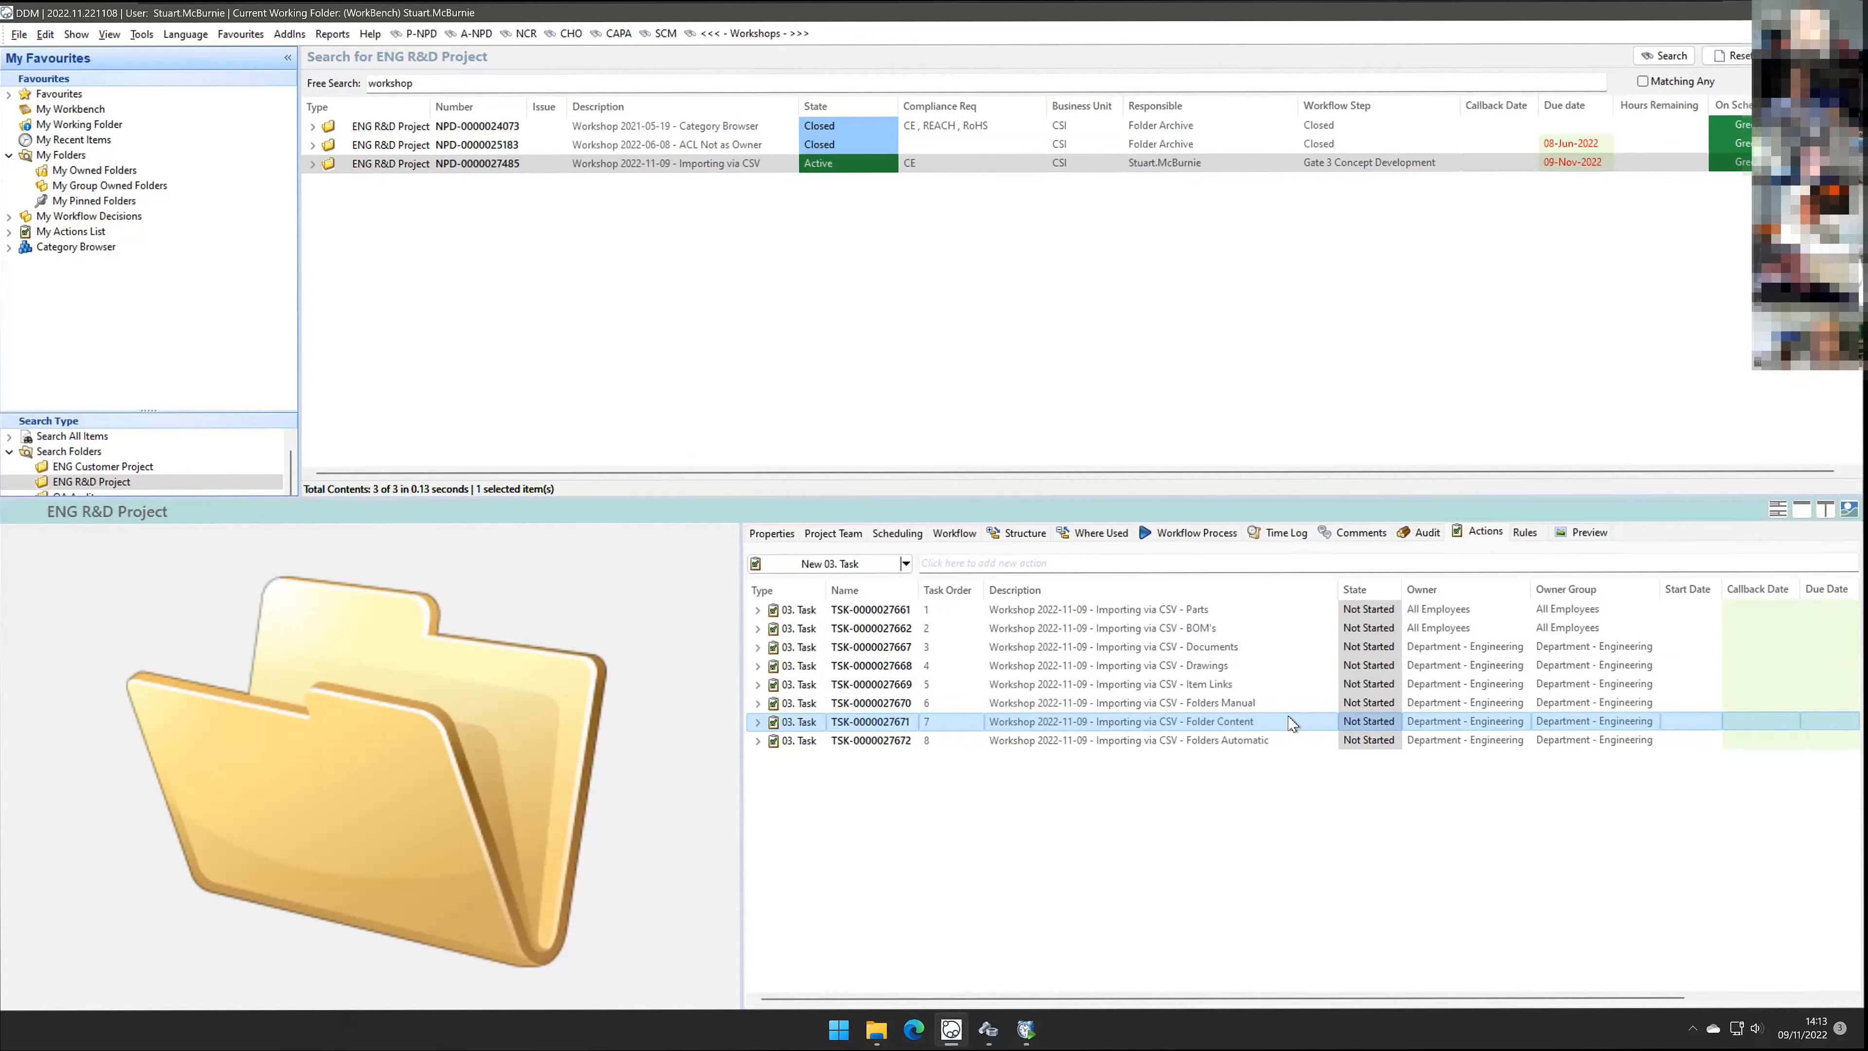
{"action": "left_click", "coordinate": [1177, 741]}
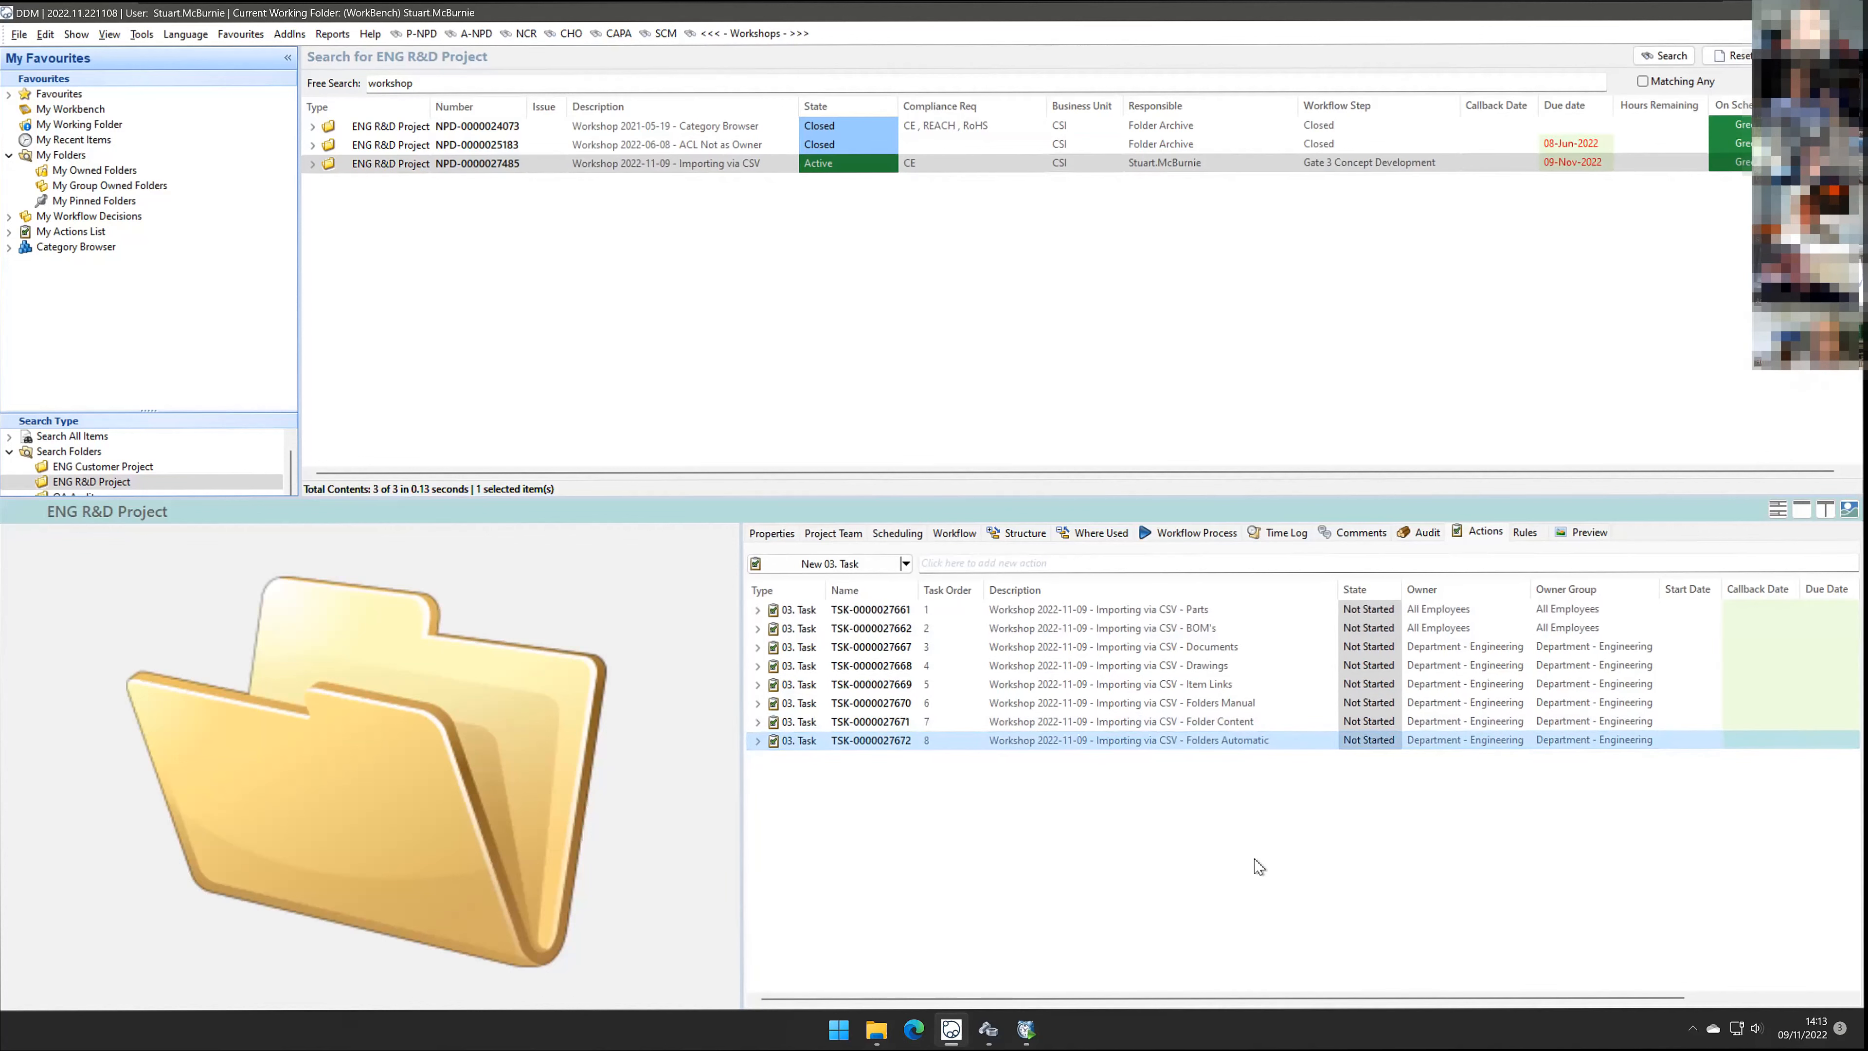
{"action": "left_click", "coordinate": [1370, 609]}
{"action": "left_click", "coordinate": [1390, 653]}
{"action": "left_click", "coordinate": [1368, 854]}
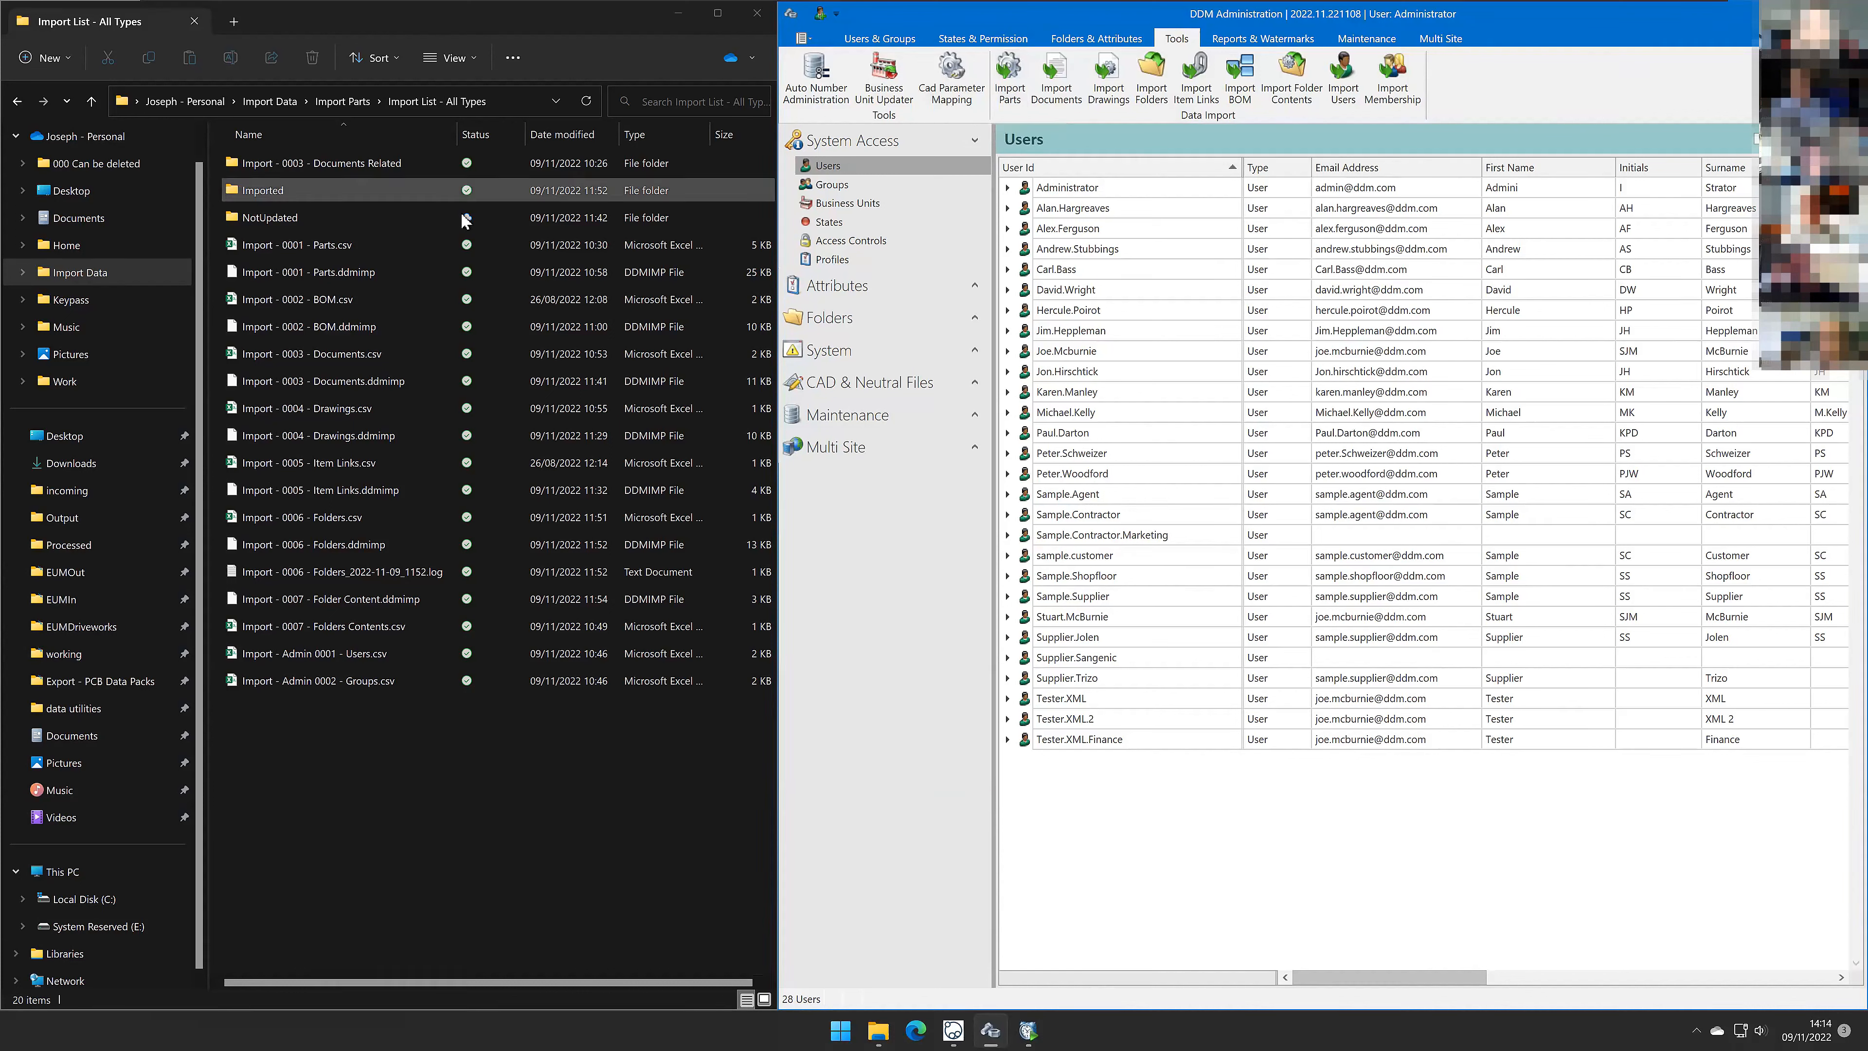
Step: Open Import - 0001 - Parts.csv in Excel and autofit all its column widths
{"action": "left_click", "coordinate": [312, 245]}
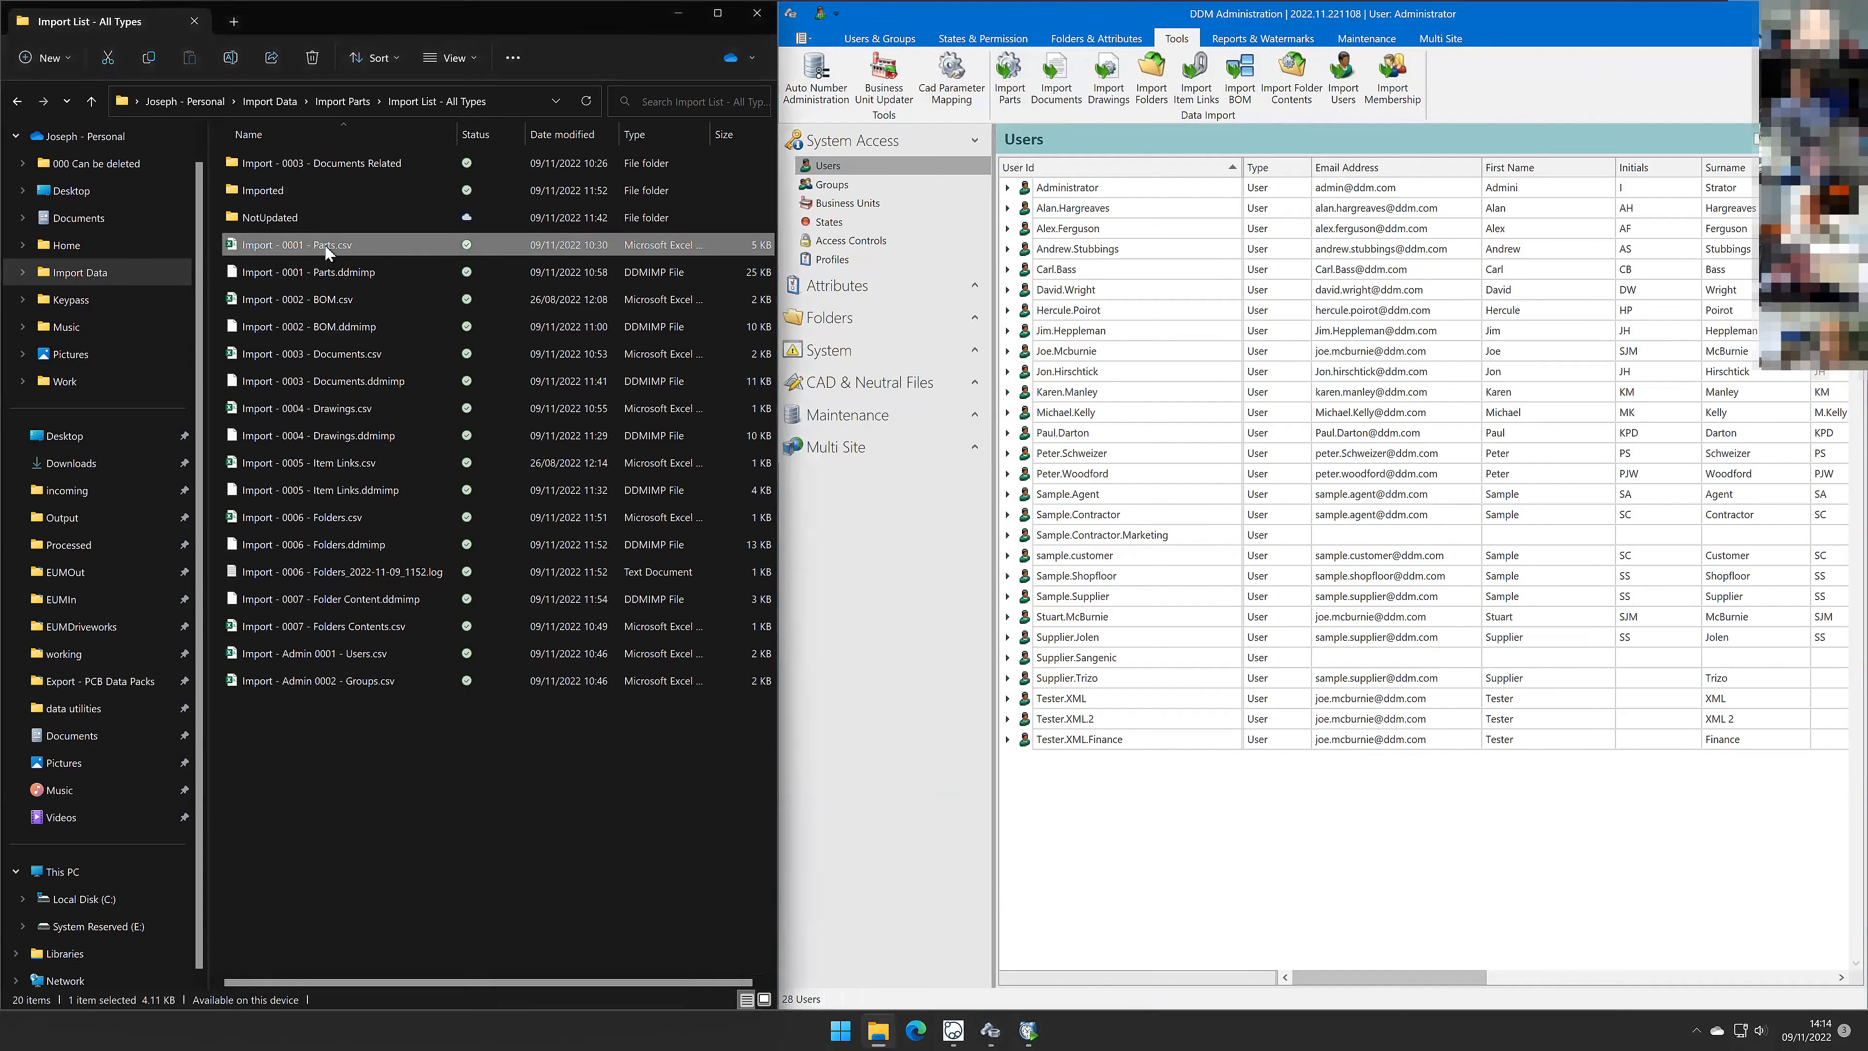
{"action": "double_click", "coordinate": [326, 246]}
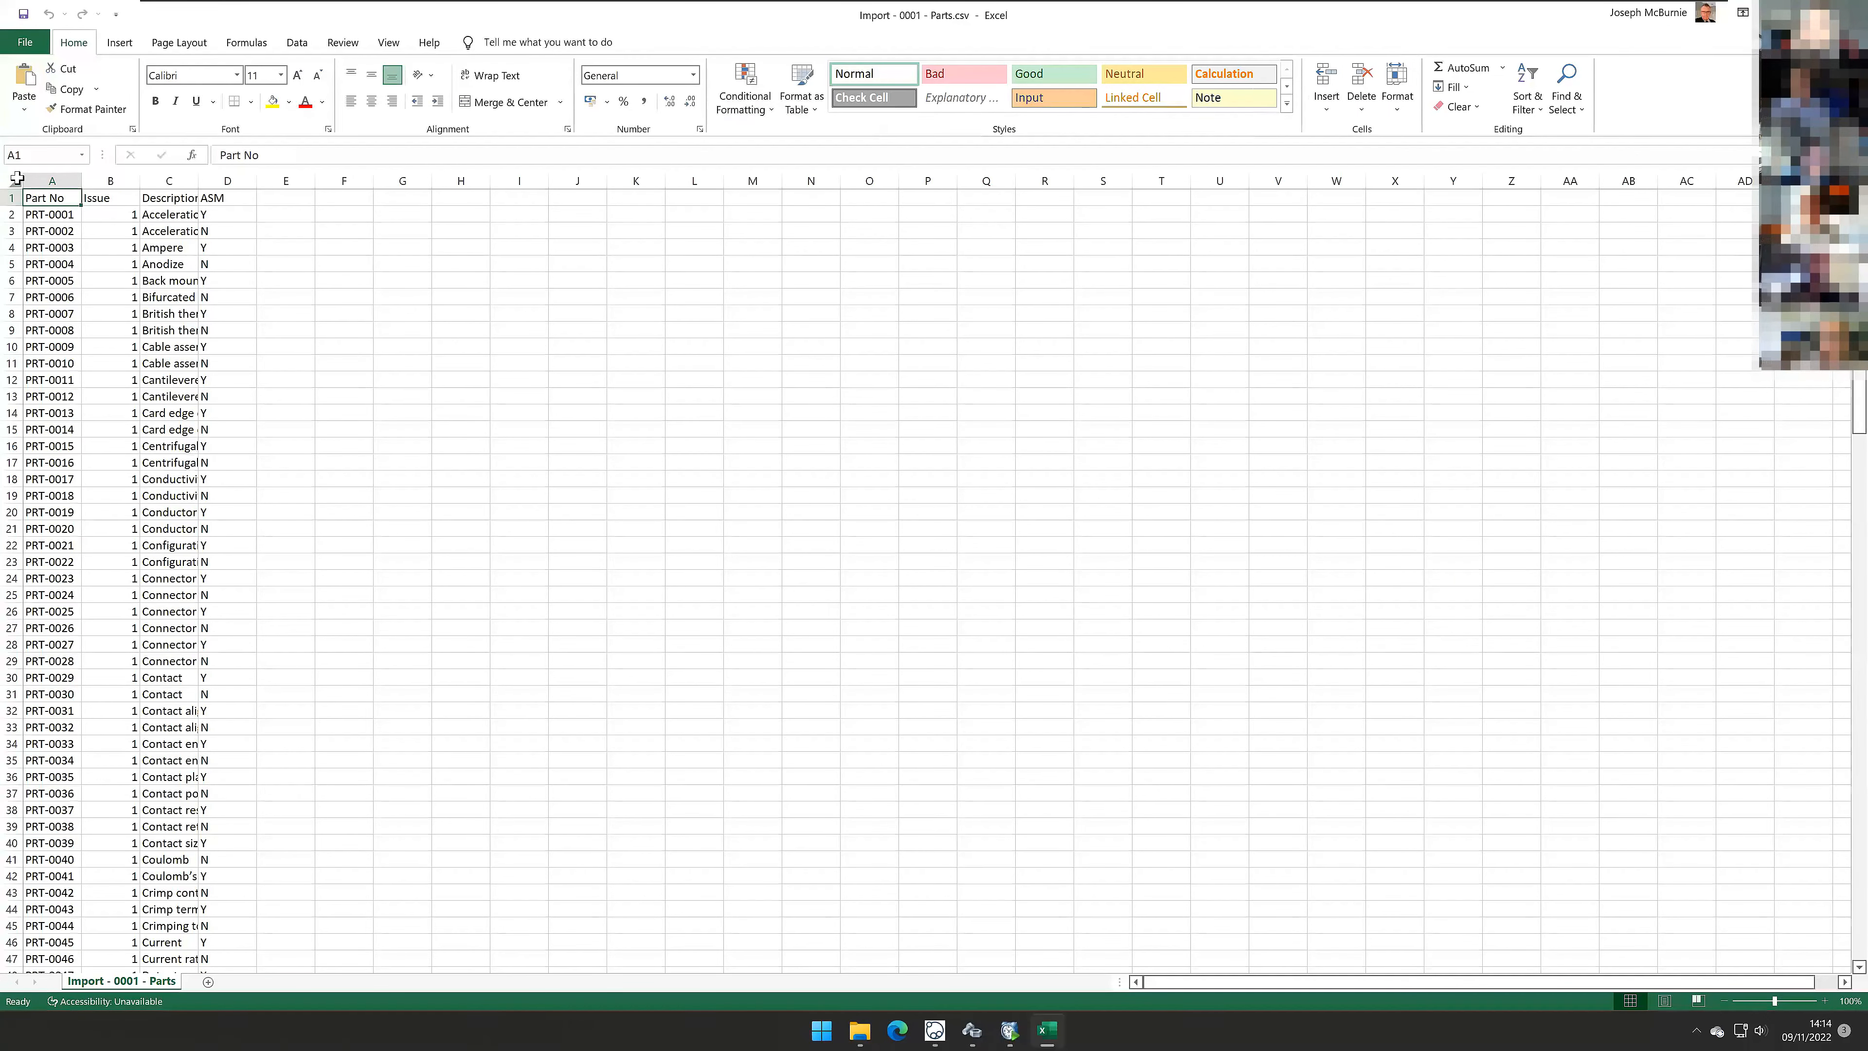
{"action": "left_click", "coordinate": [14, 181]}
{"action": "double_click", "coordinate": [82, 181]}
{"action": "scroll", "coordinate": [230, 492], "scroll_direction": "up", "scroll_amount": 7, "text": "ctrl"}
{"action": "scroll", "coordinate": [232, 485], "scroll_direction": "up", "scroll_amount": 6, "text": "ctrl"}
{"action": "left_click", "coordinate": [692, 518]}
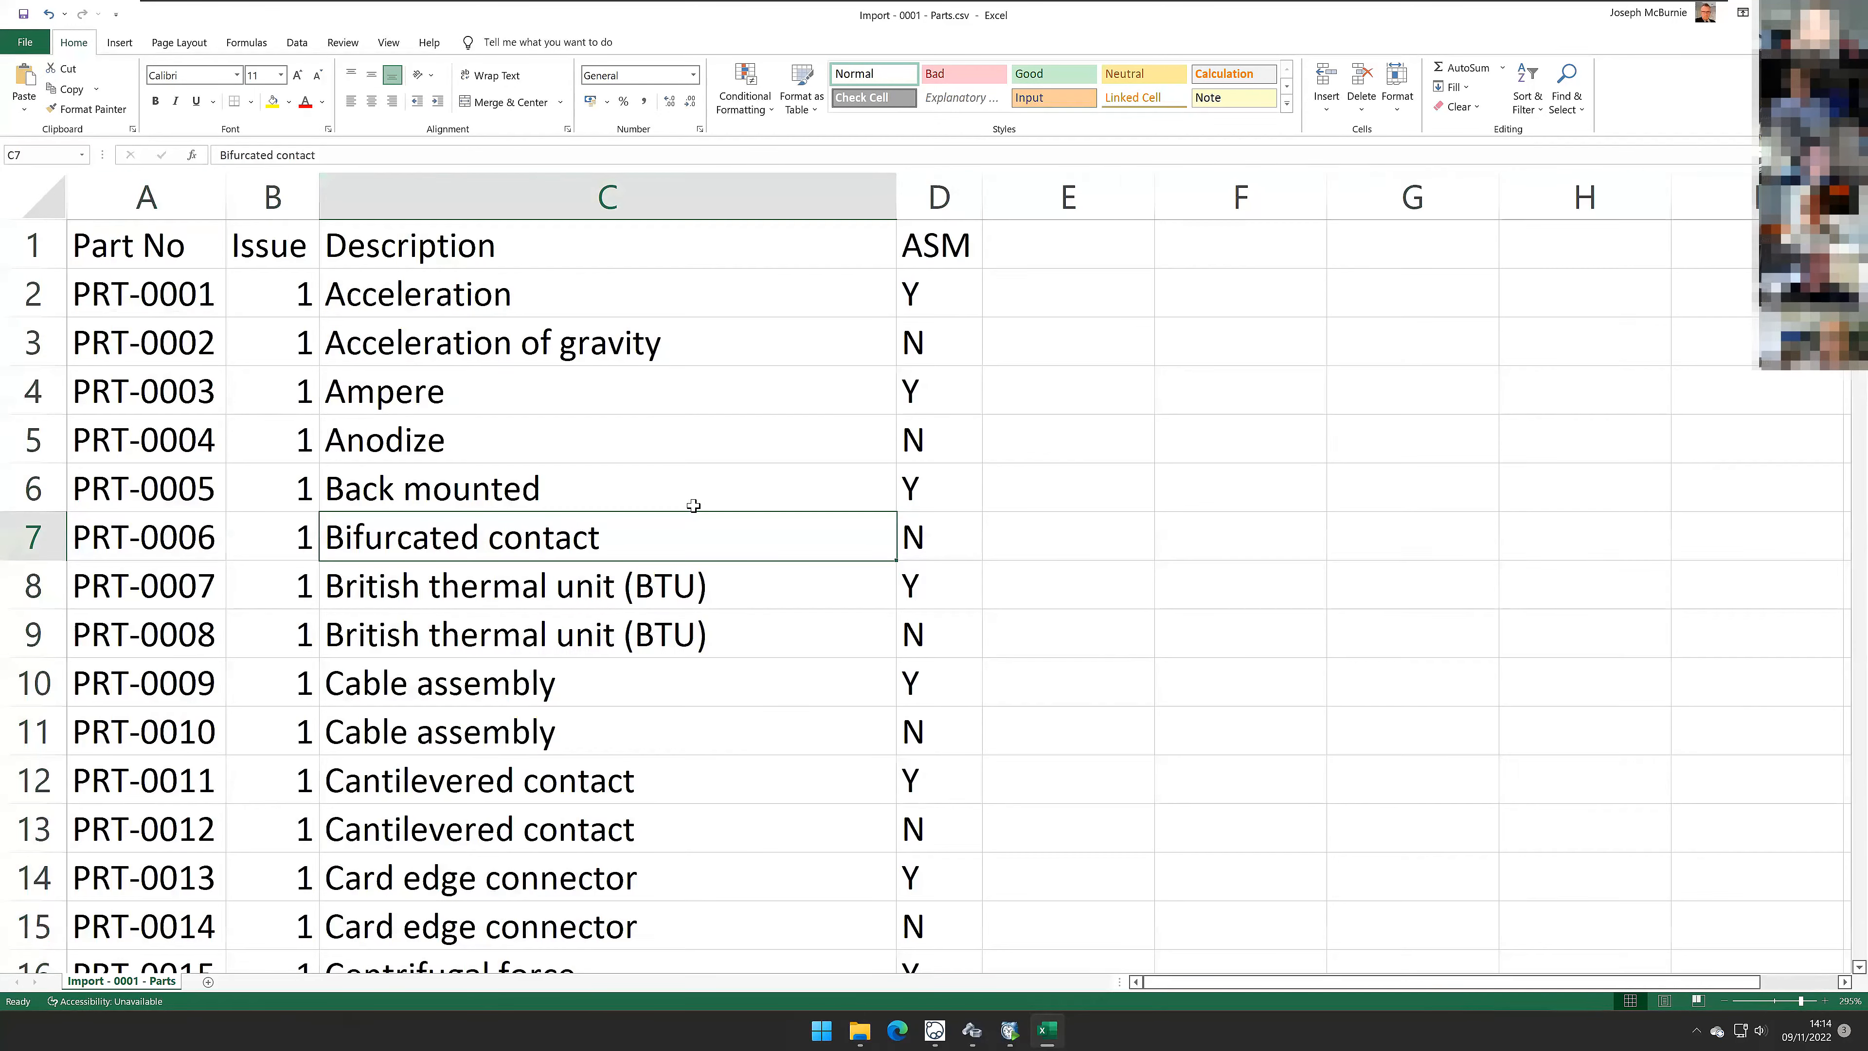
Step: Examine the header row and part rows of the parts CSV
{"action": "left_click", "coordinate": [37, 245]}
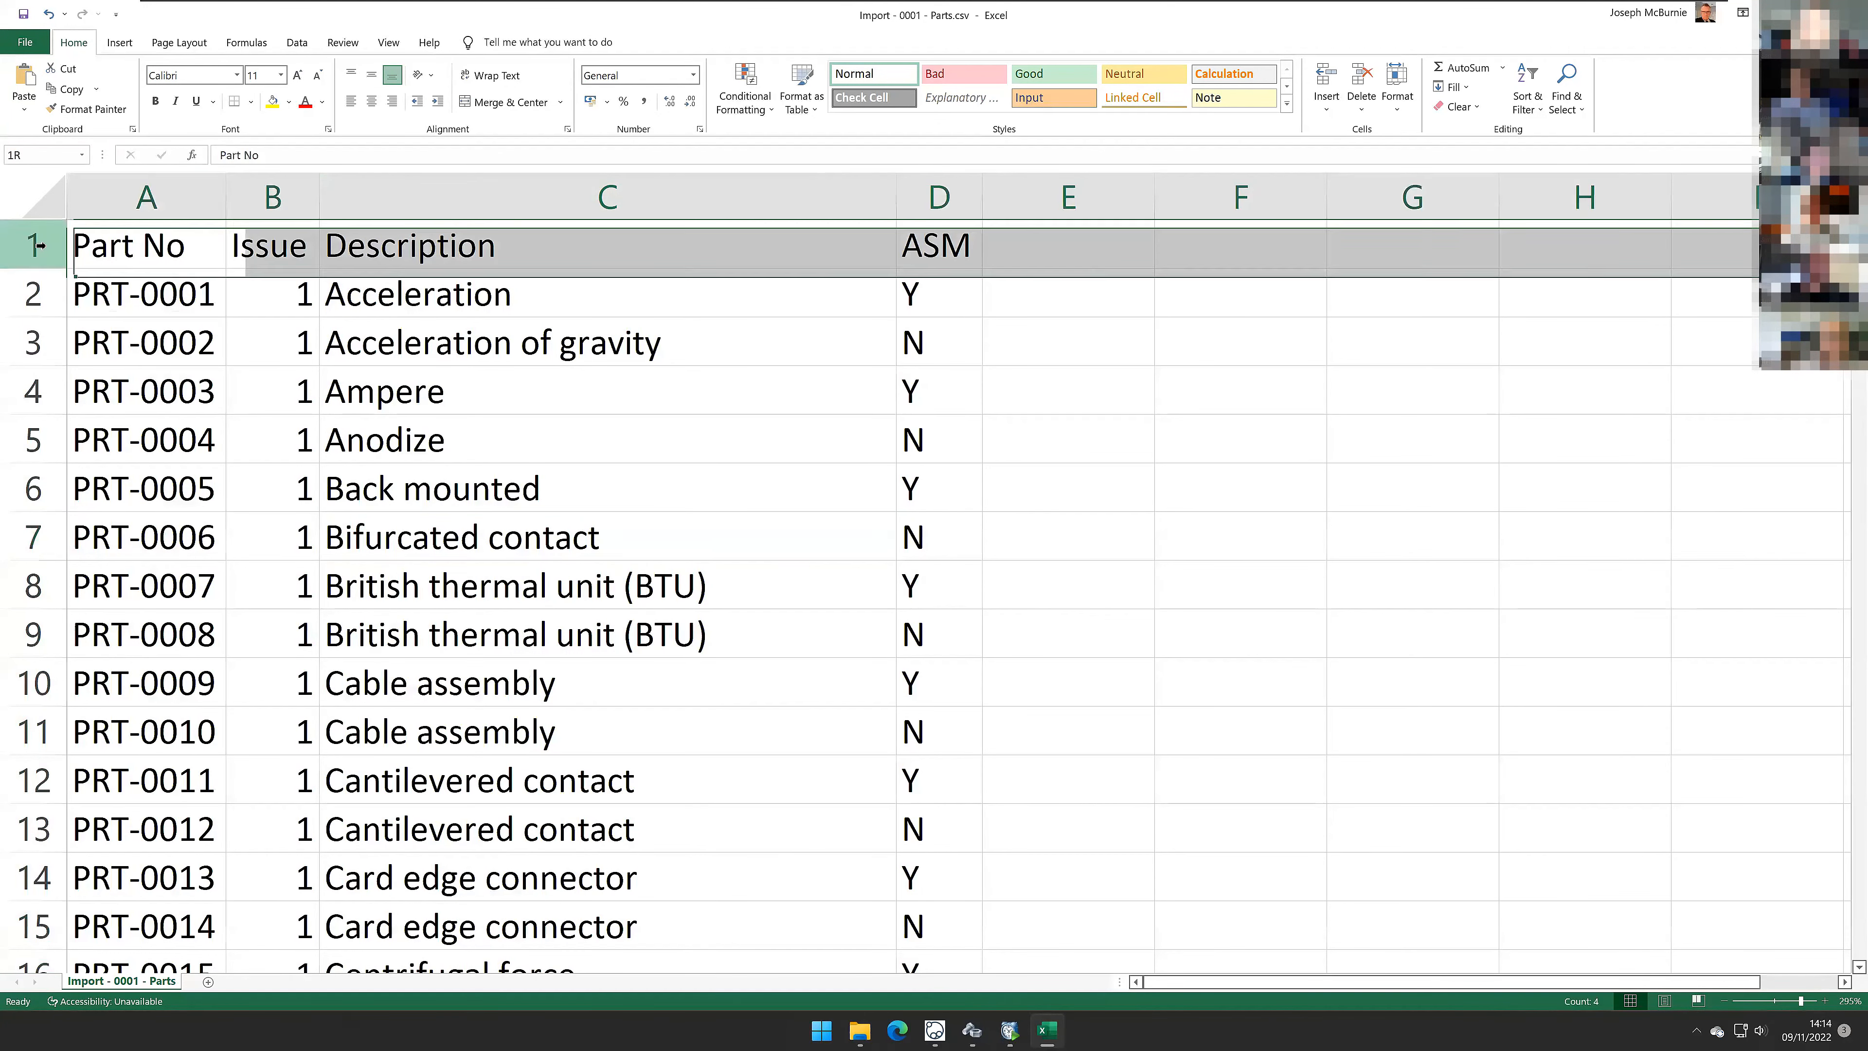
{"action": "left_click", "coordinate": [118, 248]}
{"action": "left_click", "coordinate": [297, 247]}
{"action": "left_click", "coordinate": [607, 247]}
{"action": "left_click", "coordinate": [940, 250]}
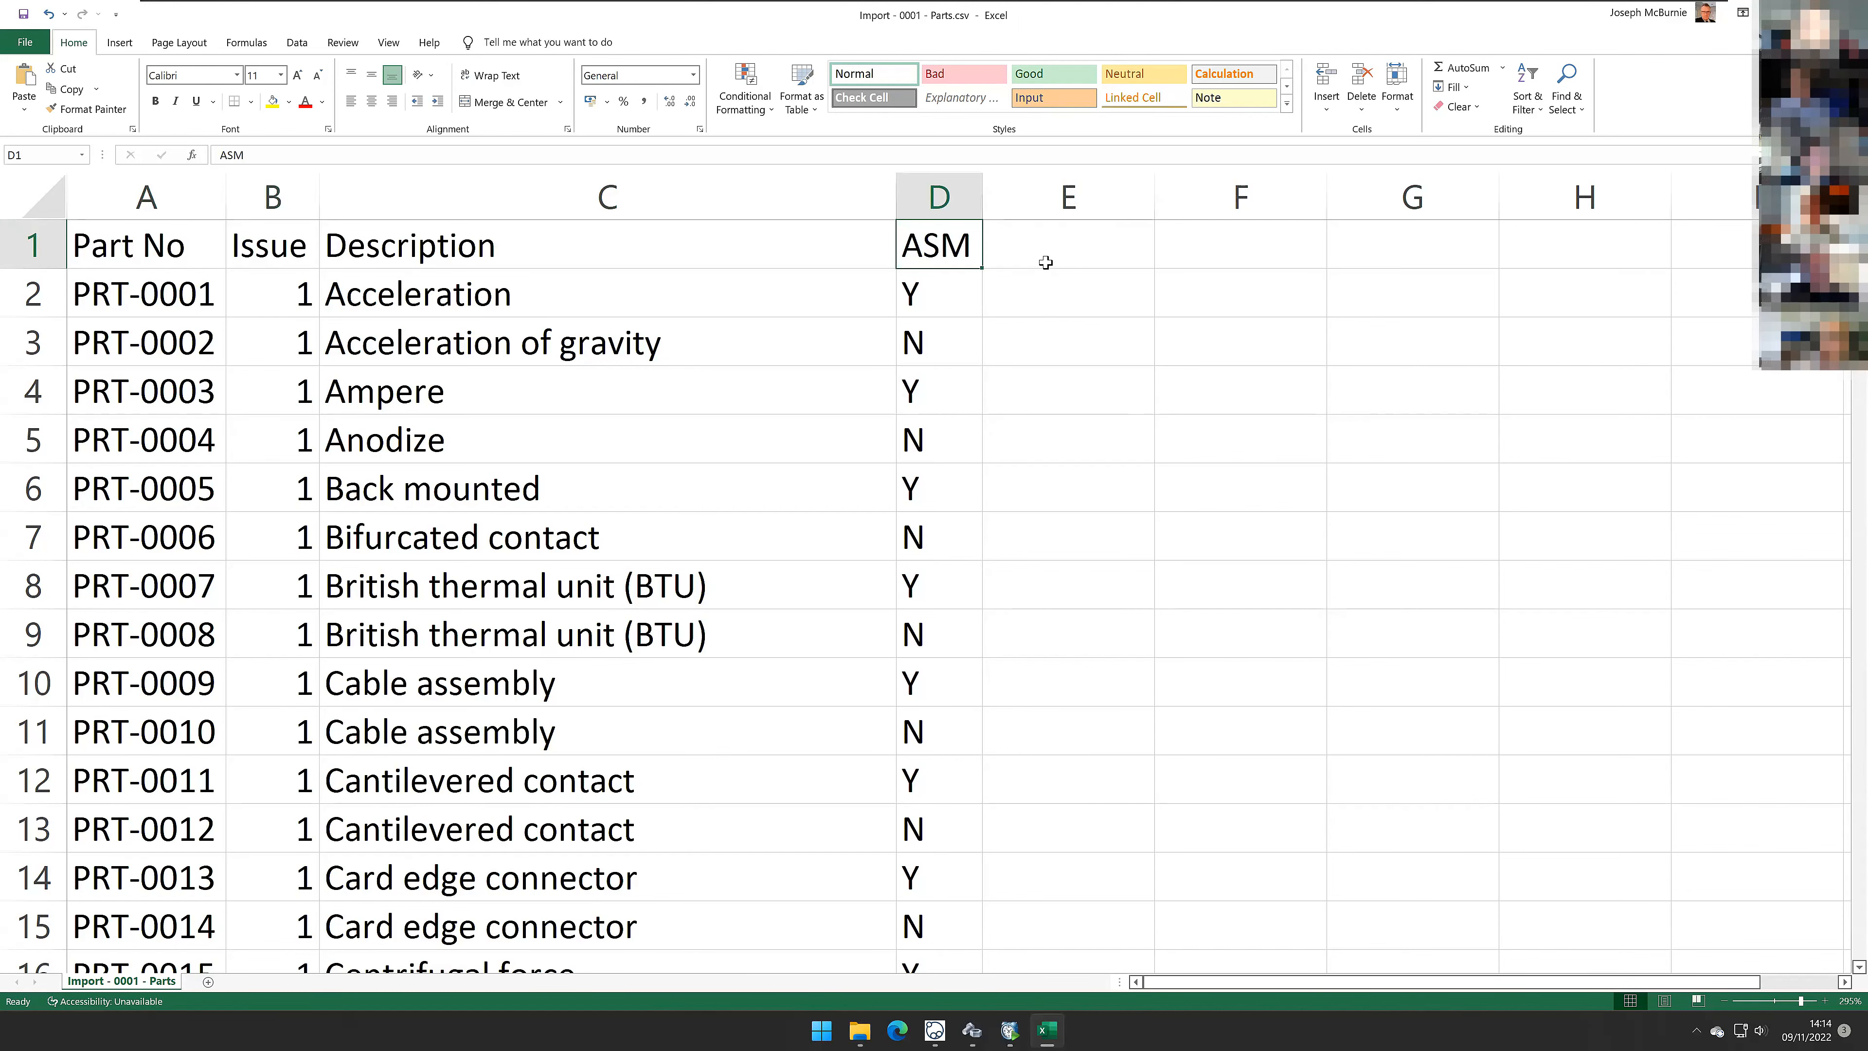
{"action": "scroll", "coordinate": [1046, 263], "scroll_direction": "down", "scroll_amount": 8, "text": "ctrl"}
{"action": "scroll", "coordinate": [1046, 263], "scroll_direction": "down", "scroll_amount": 2, "text": "ctrl"}
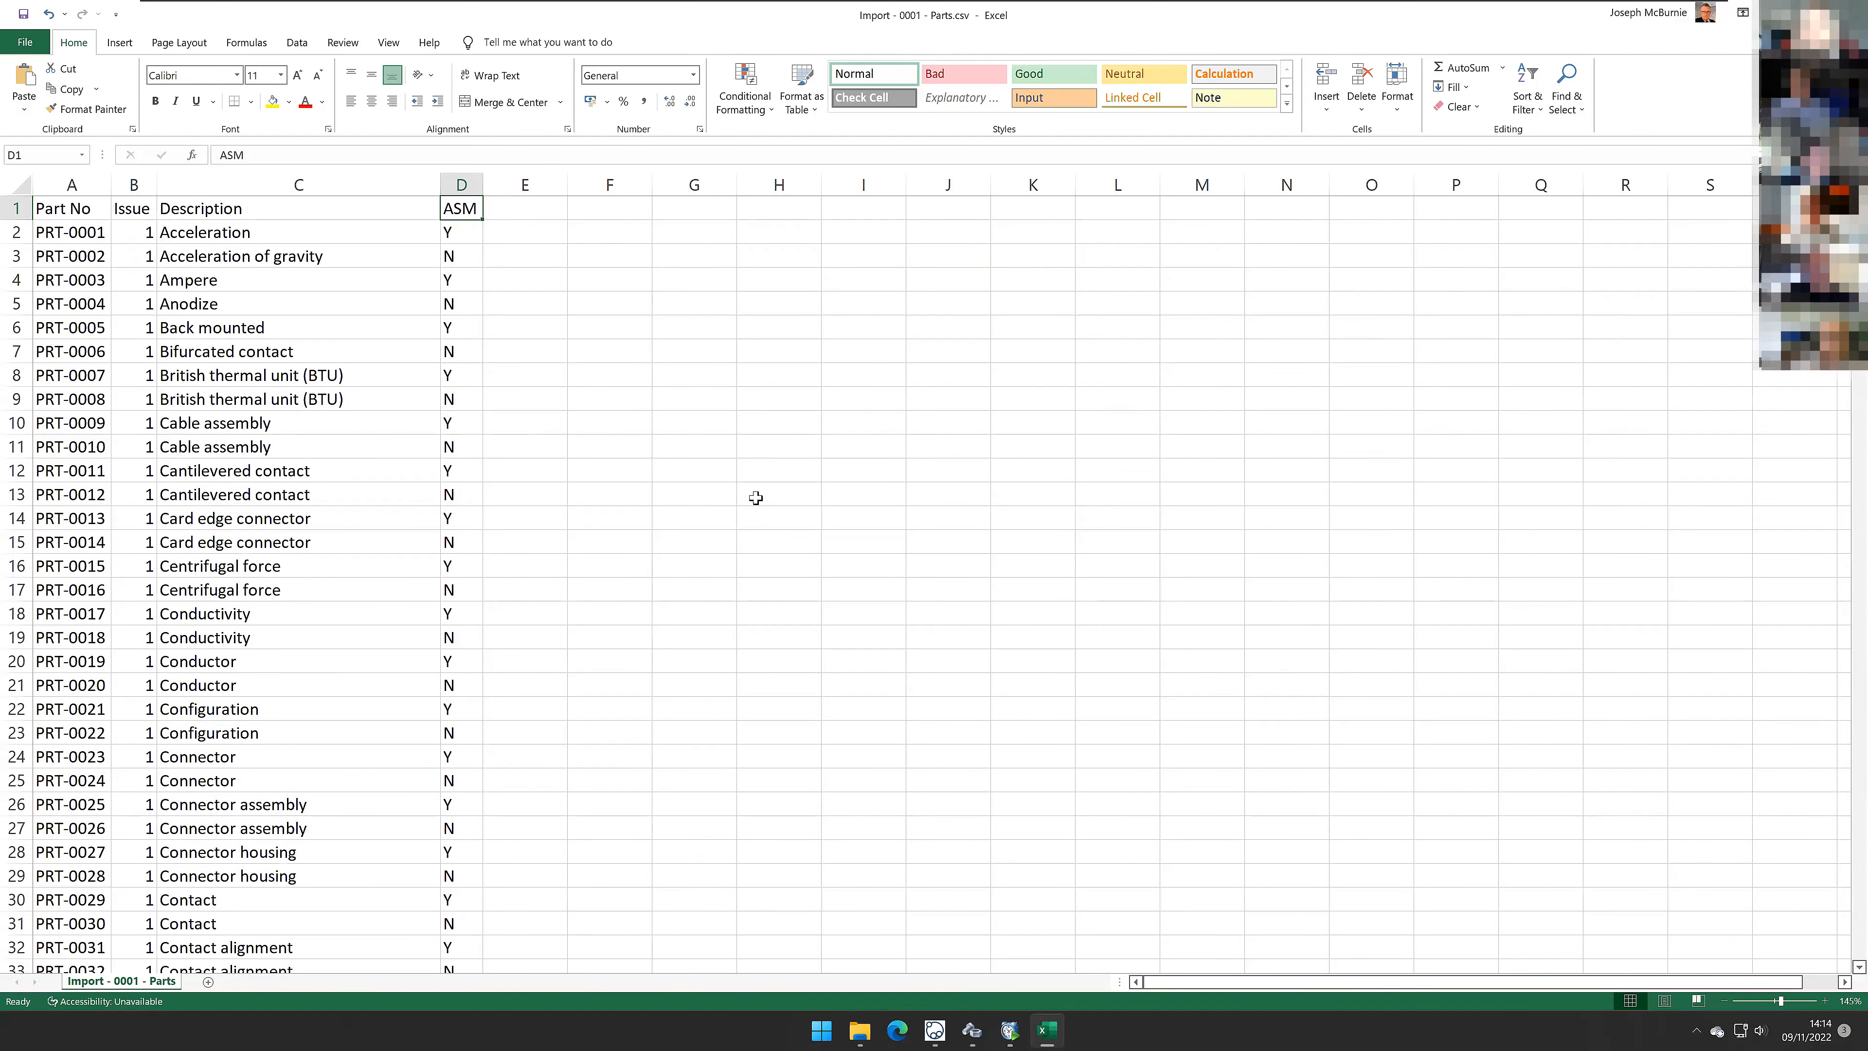
{"action": "scroll", "coordinate": [410, 487], "scroll_direction": "down", "scroll_amount": 6}
{"action": "scroll", "coordinate": [409, 487], "scroll_direction": "up", "scroll_amount": 6}
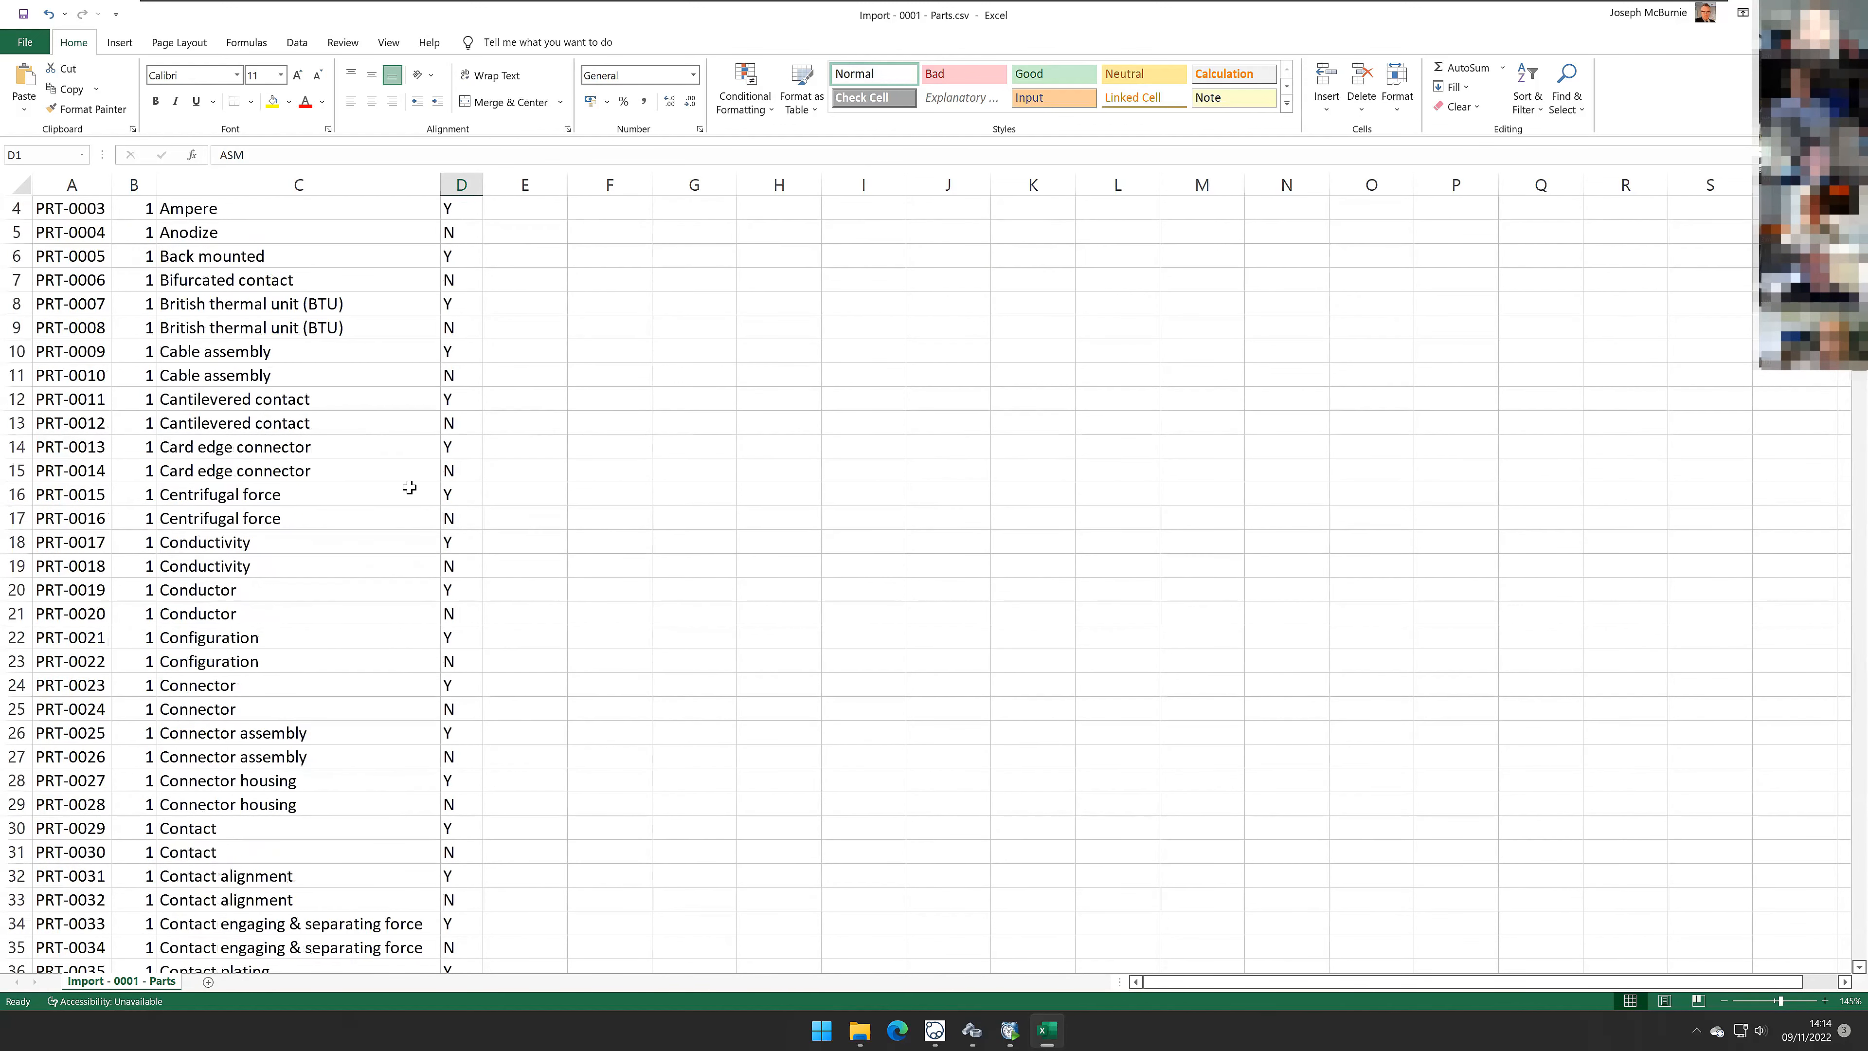
{"action": "left_click", "coordinate": [30, 45]}
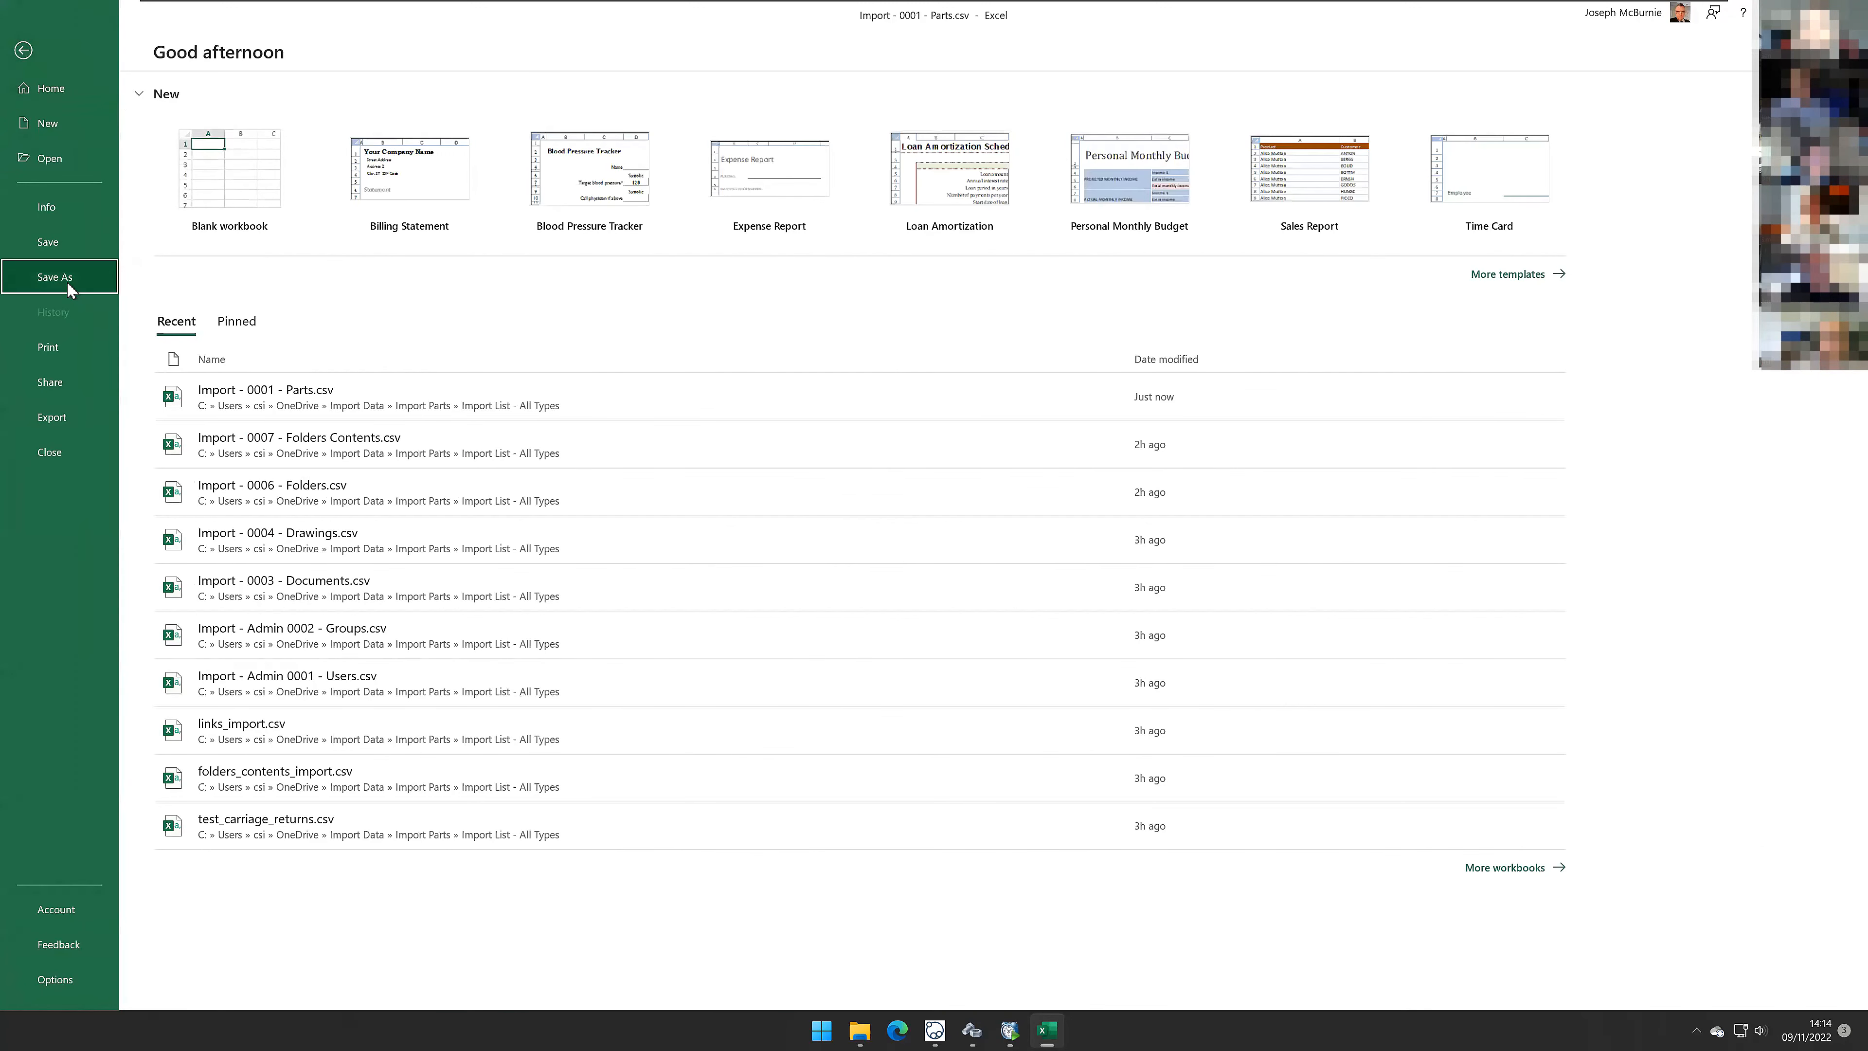
{"action": "left_click", "coordinate": [64, 279]}
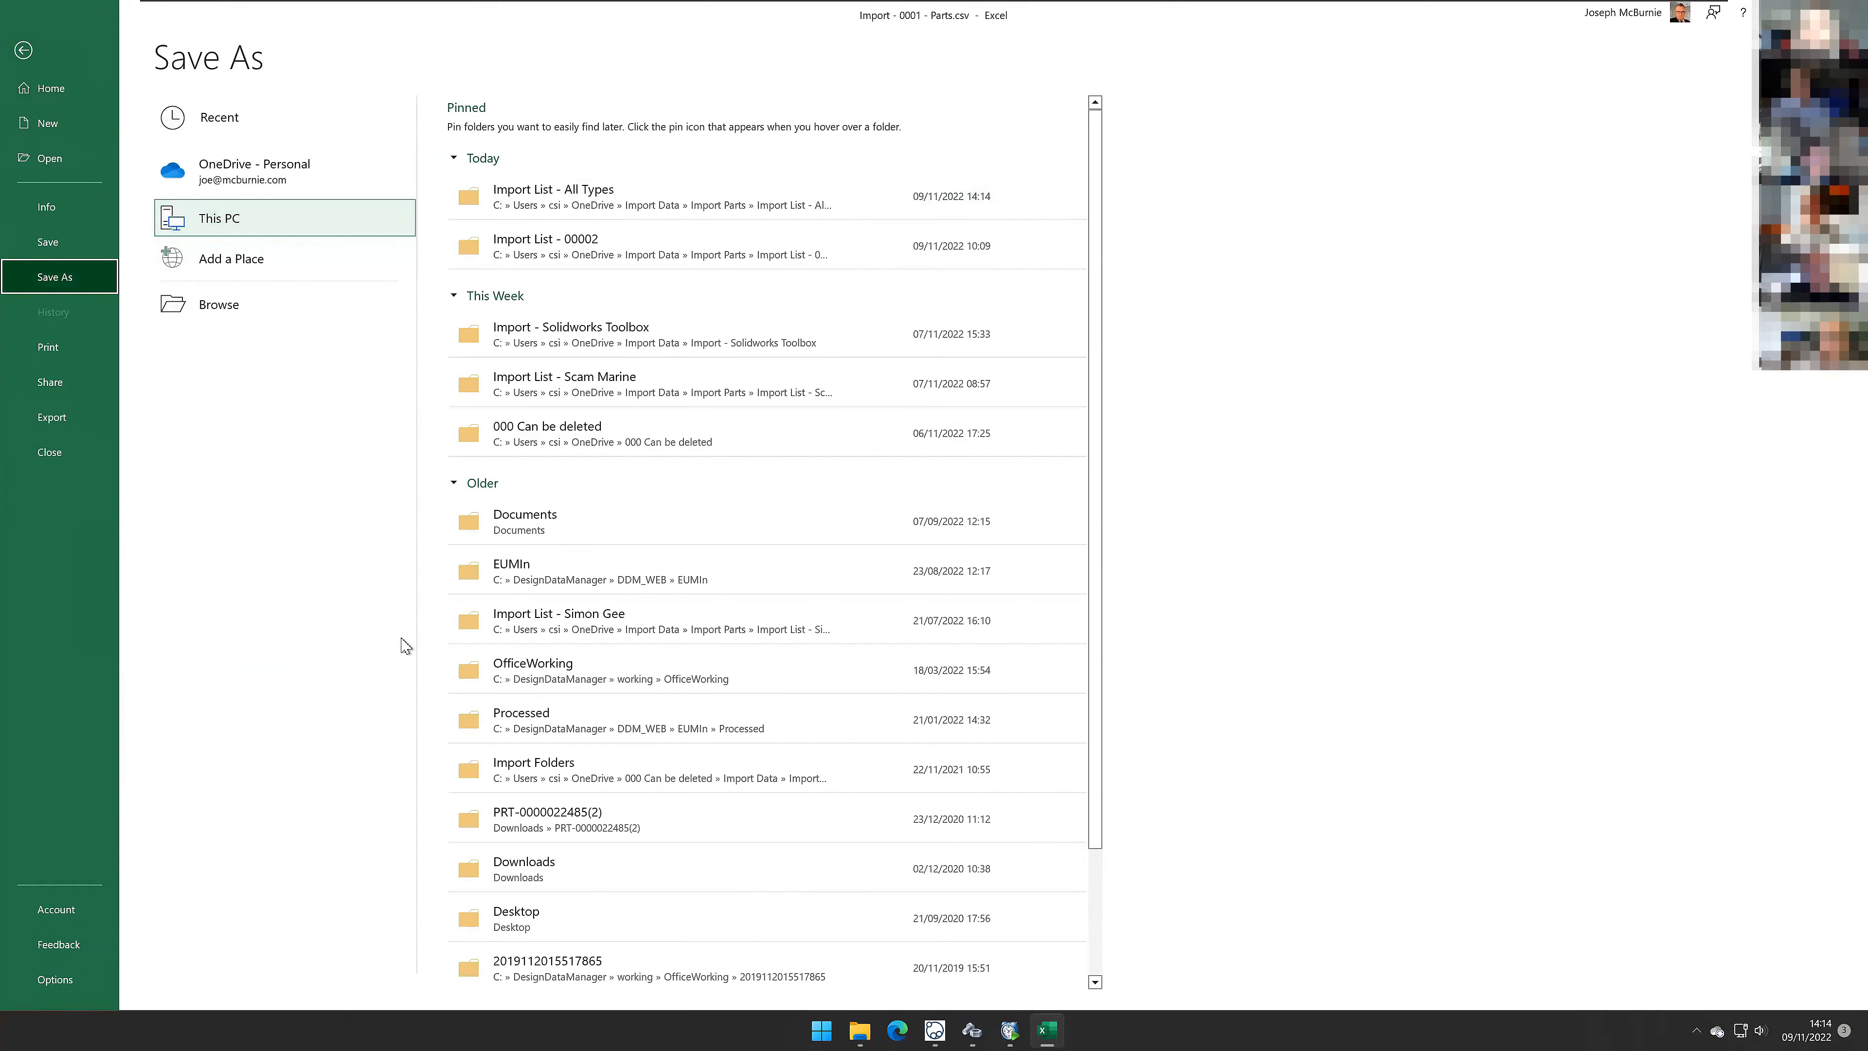
{"action": "left_click", "coordinate": [245, 308]}
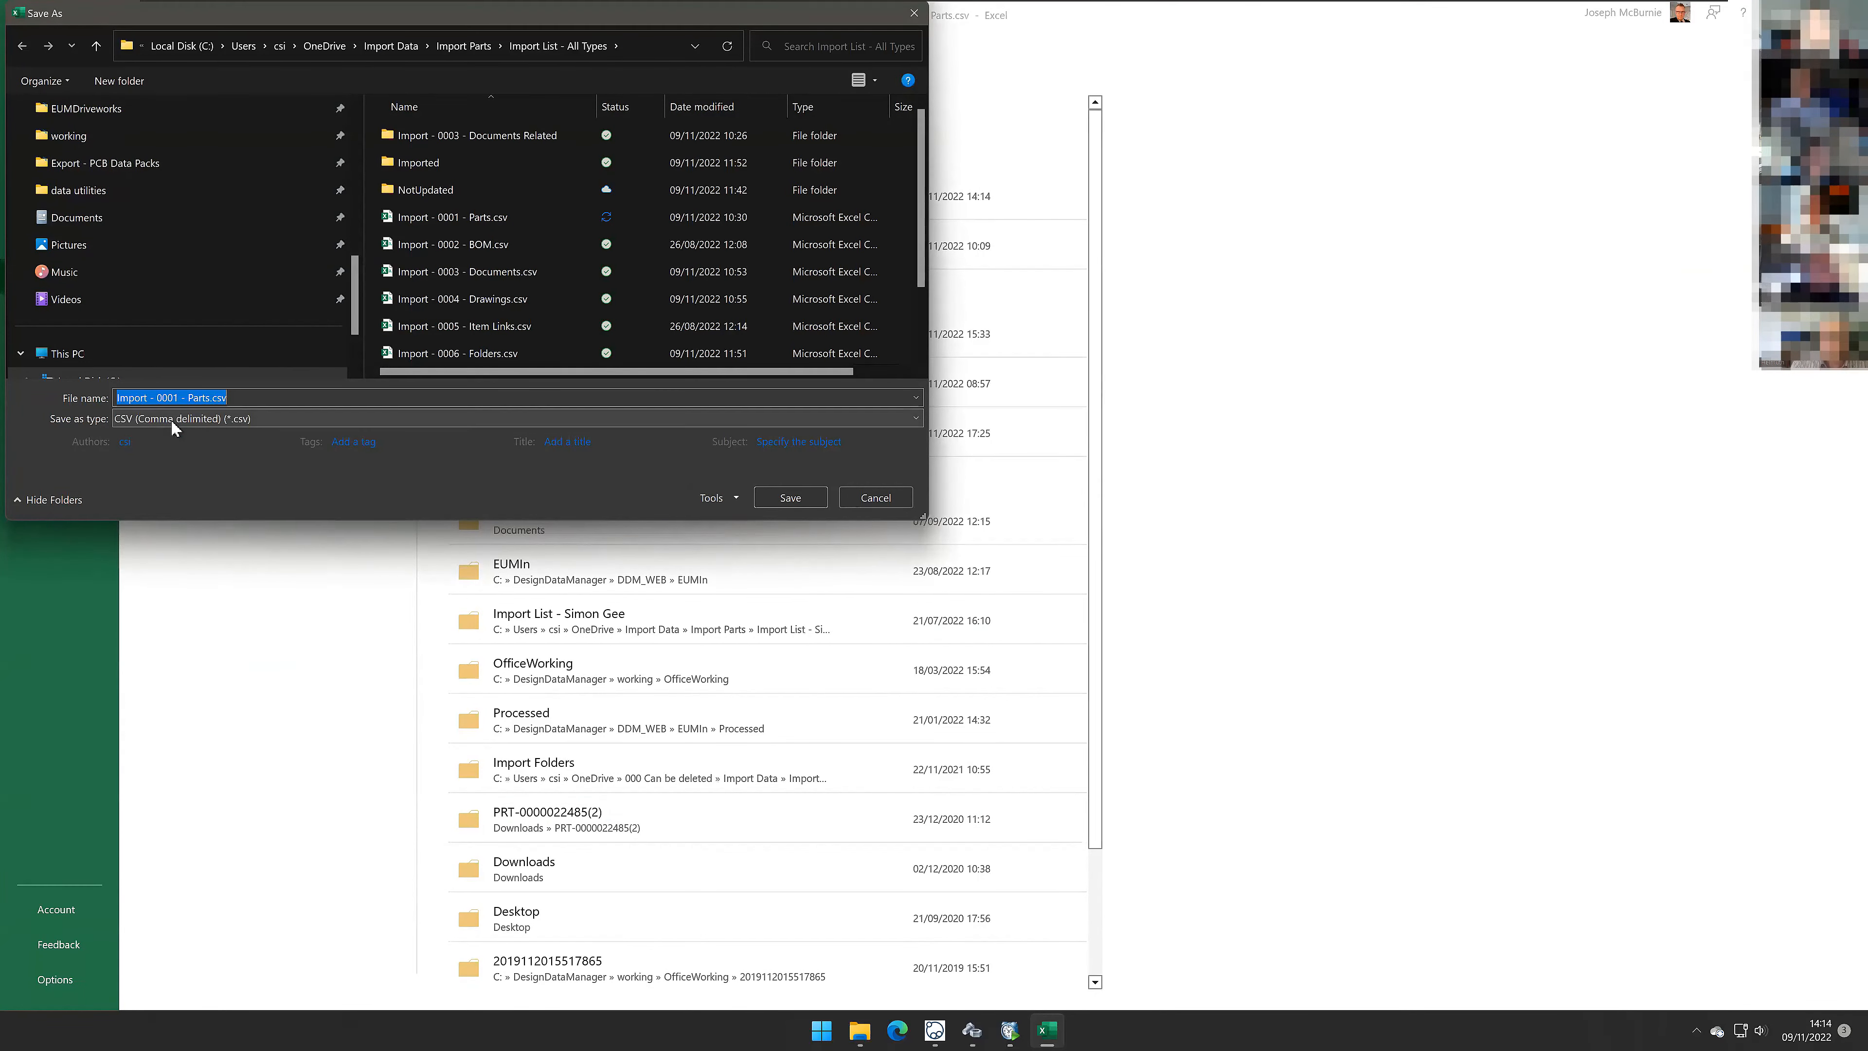
{"action": "left_click", "coordinate": [879, 498]}
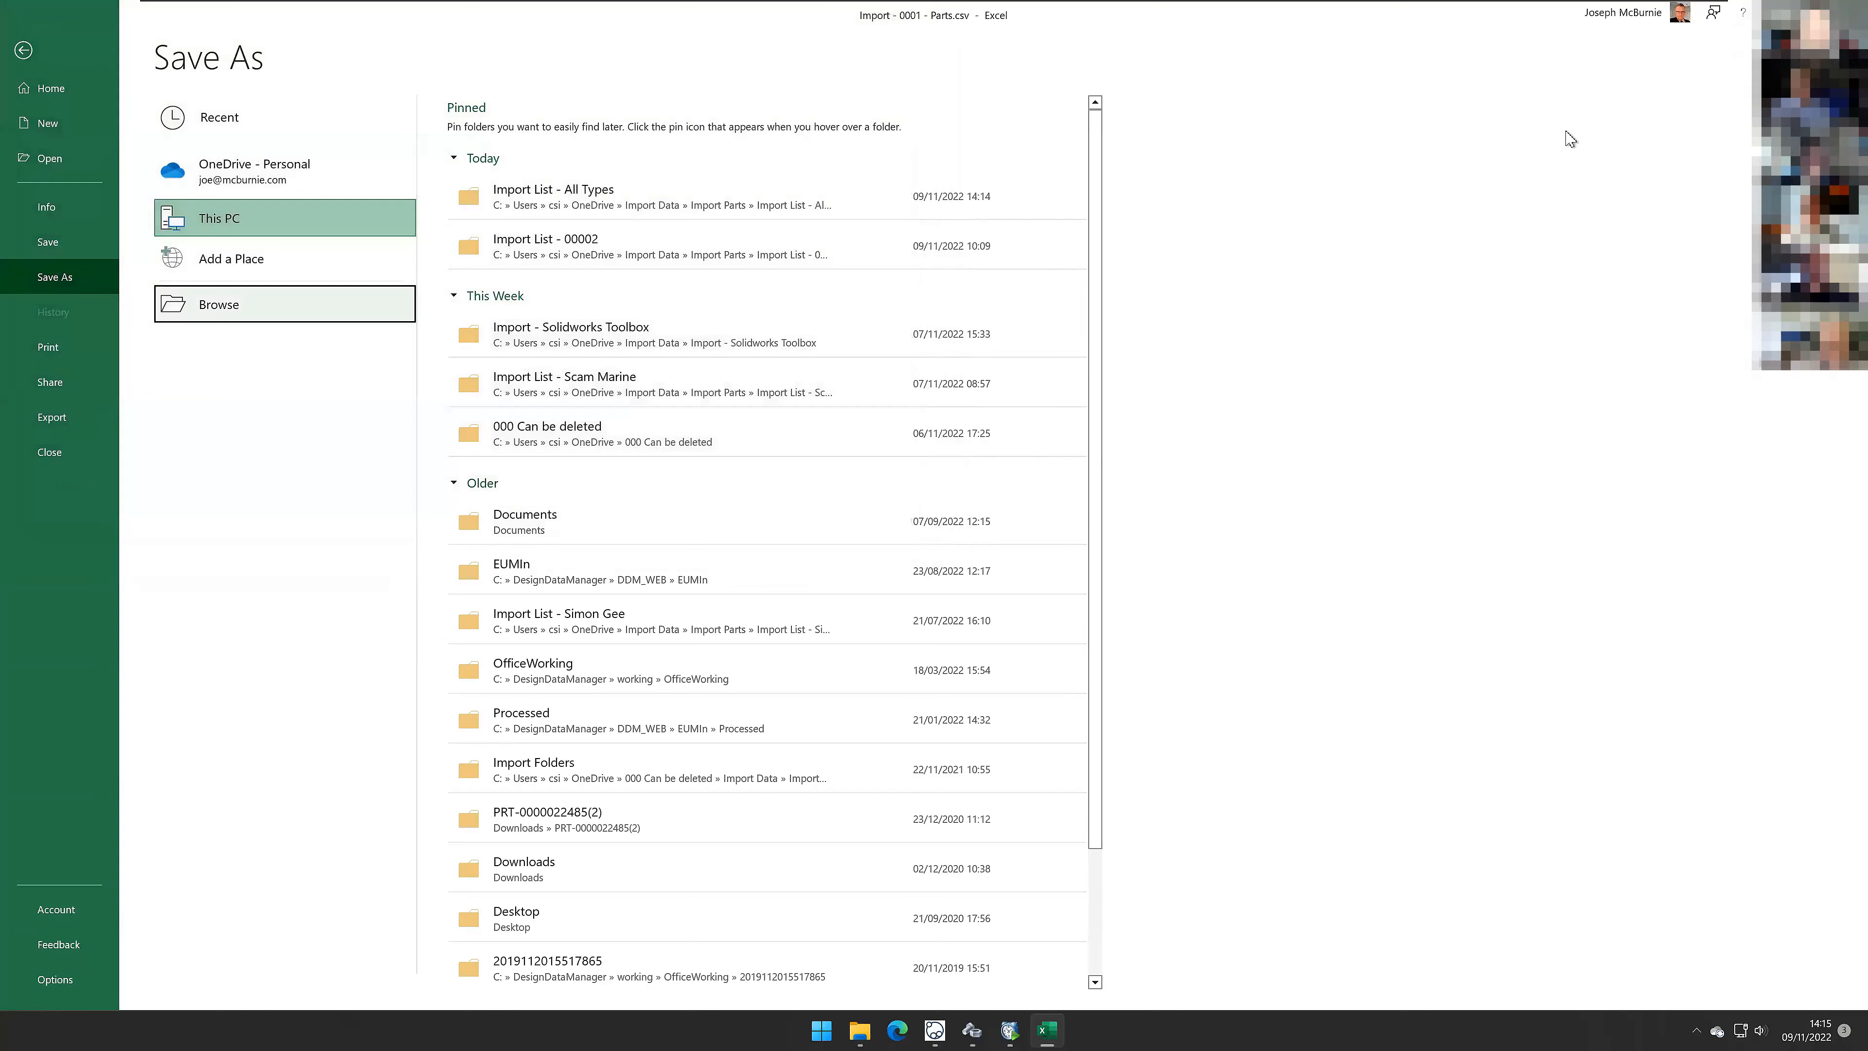
Step: Close the parts workbook in Excel without saving changes
{"action": "key", "text": "Escape"}
{"action": "key", "text": "alt+F4"}
{"action": "left_click", "coordinate": [935, 536]}
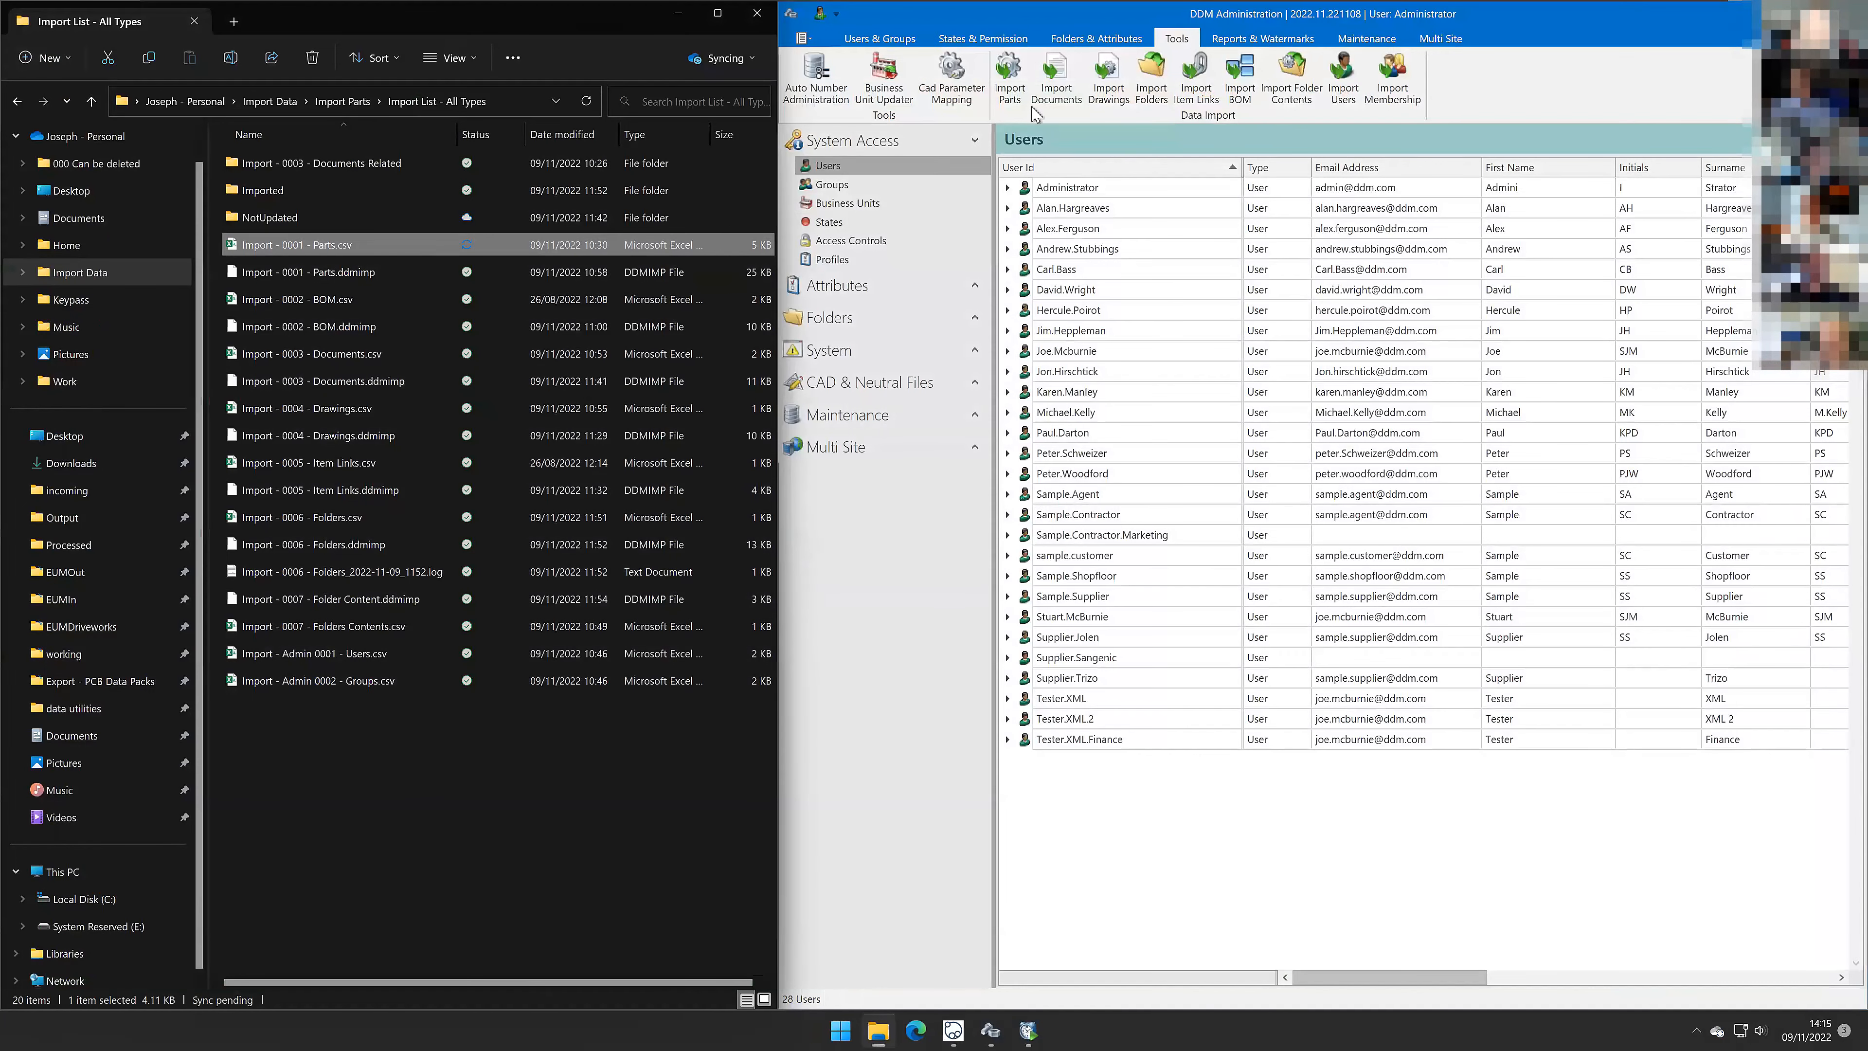
Step: Start the Parts Data Import wizard, load Import - 0001 - Parts.csv as the CSV source and proceed to field mapping
{"action": "left_click", "coordinate": [1012, 80]}
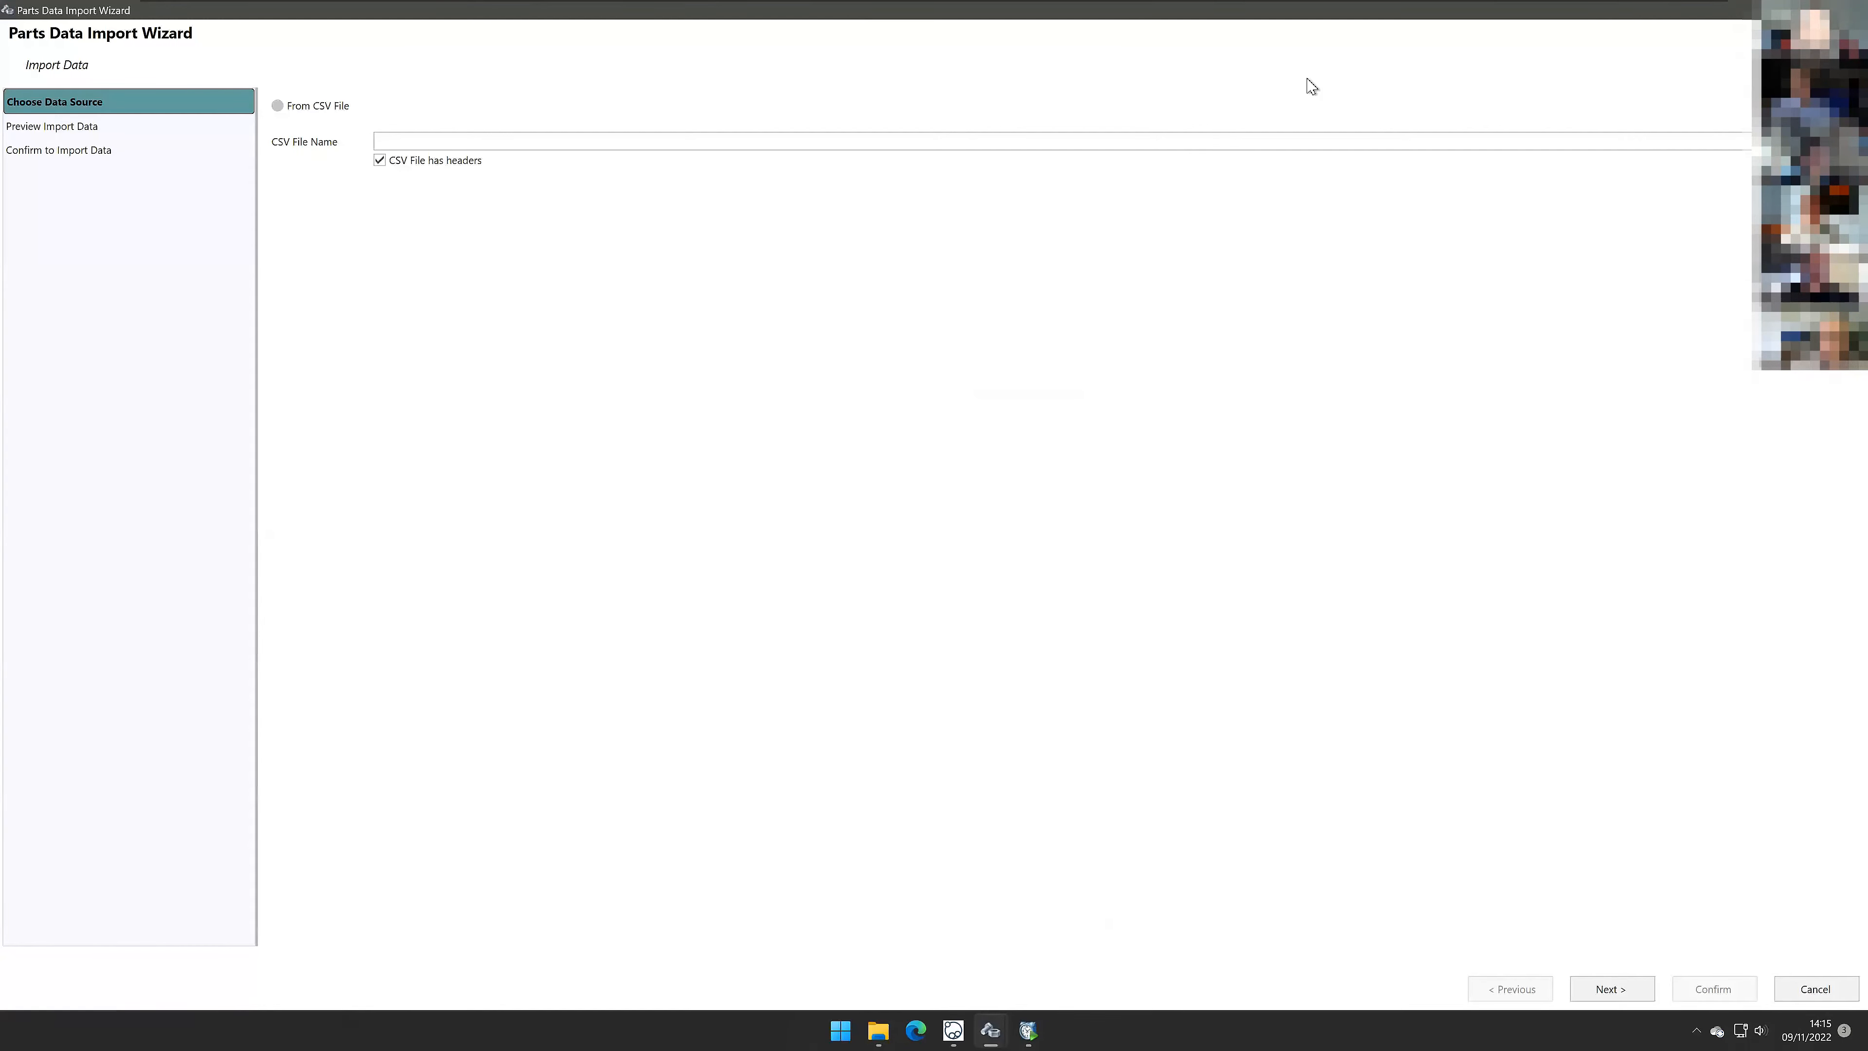
{"action": "left_click_drag", "start_coordinate": [1168, 9], "coordinate": [1225, 133]}
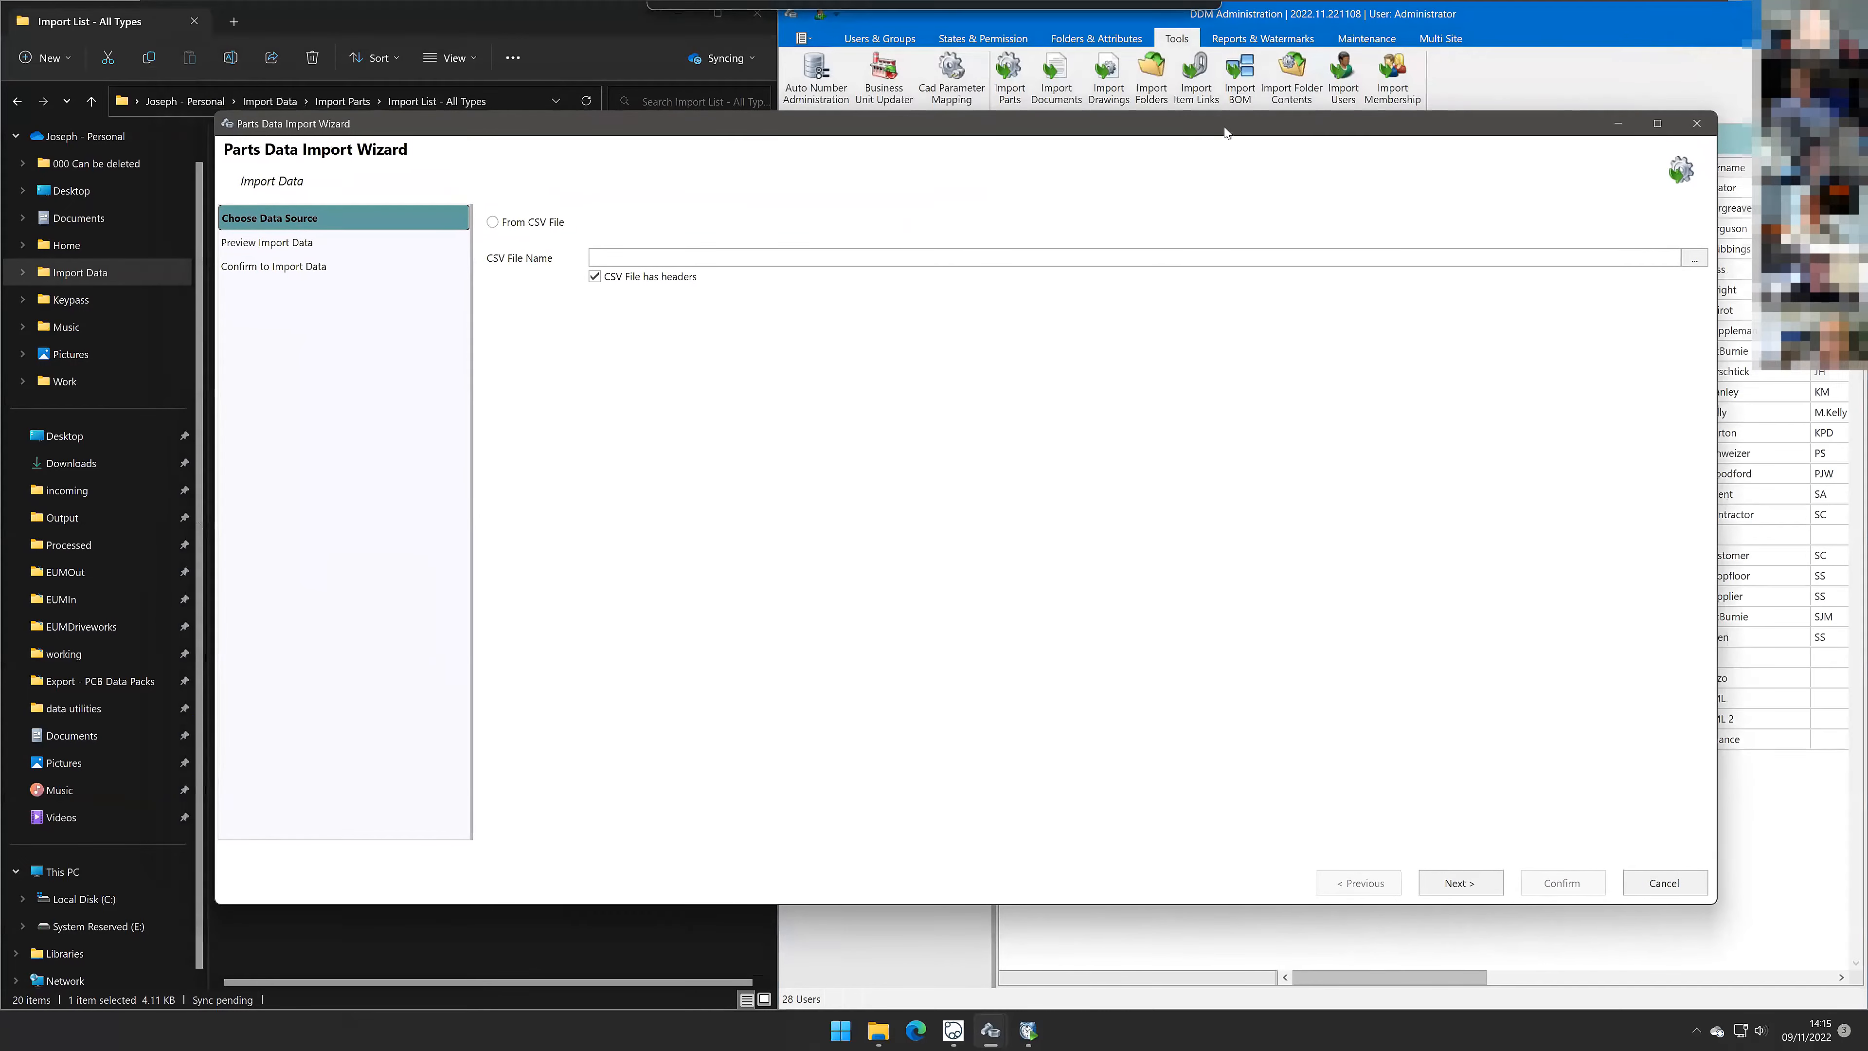
{"action": "left_click", "coordinate": [497, 228]}
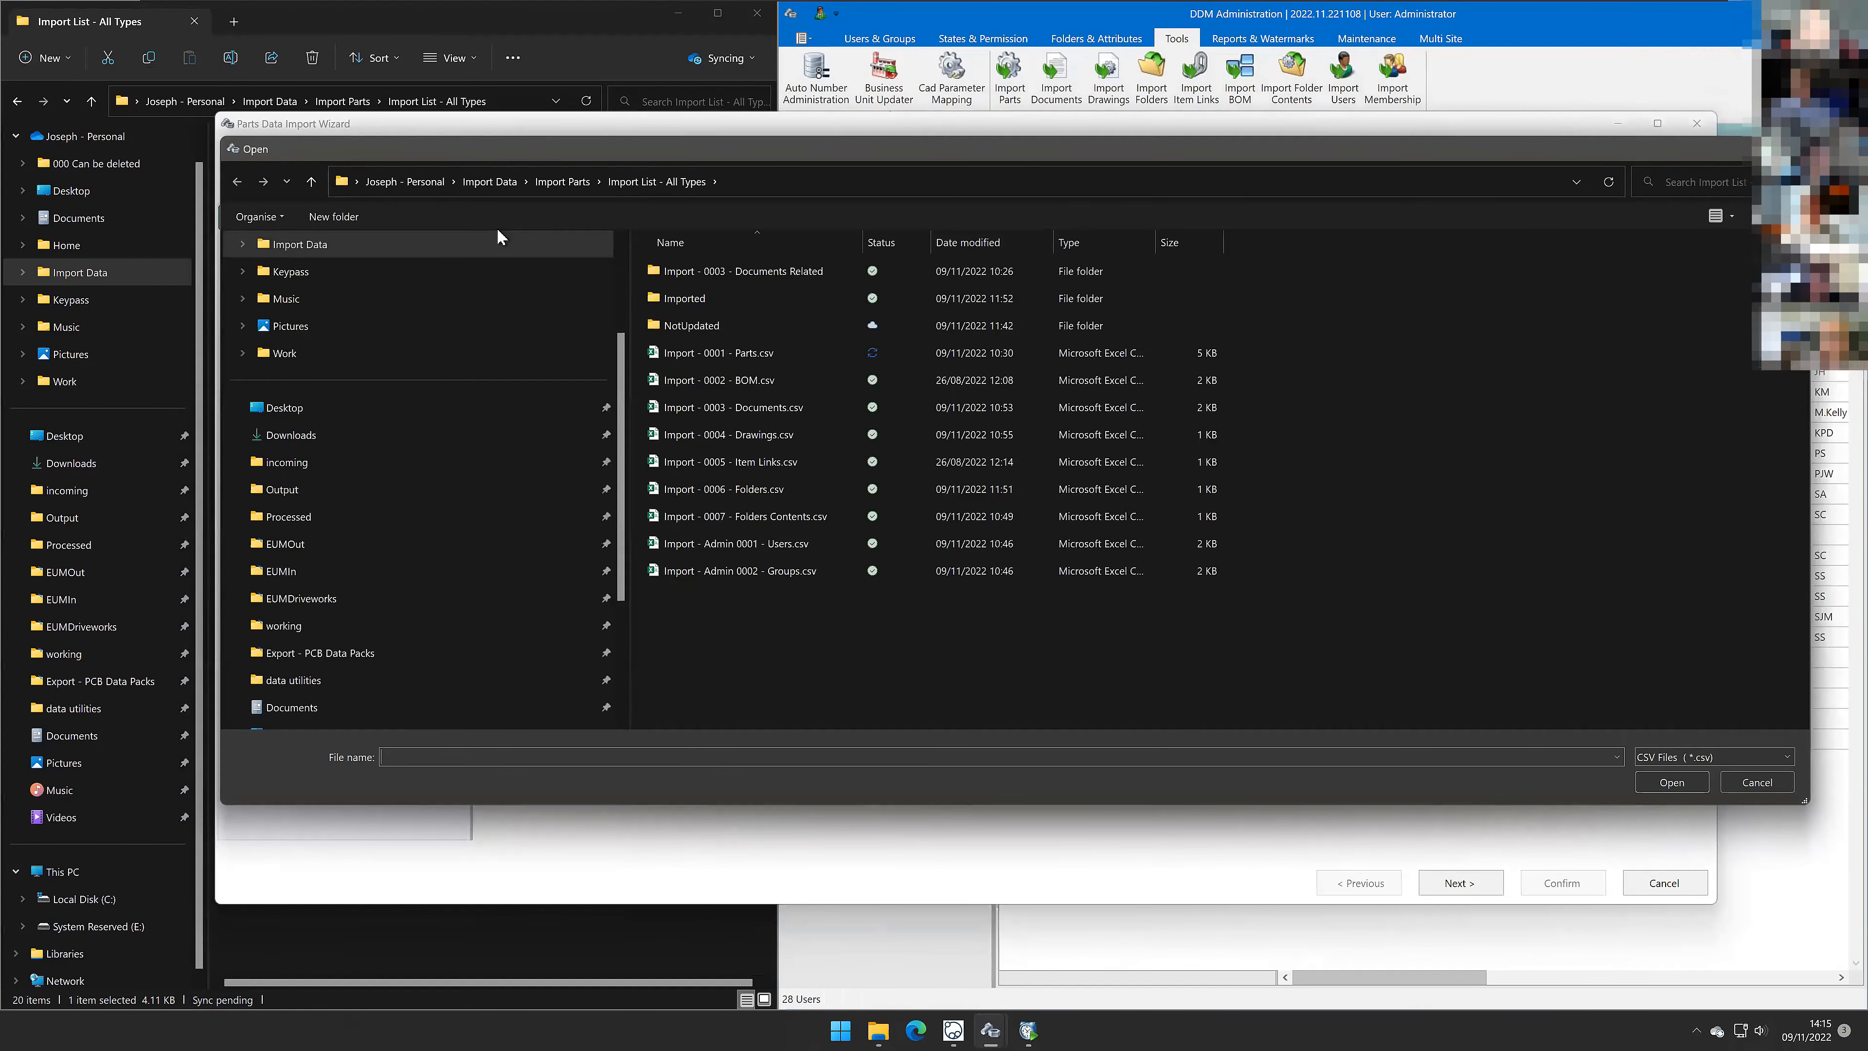
{"action": "left_click", "coordinate": [714, 352]}
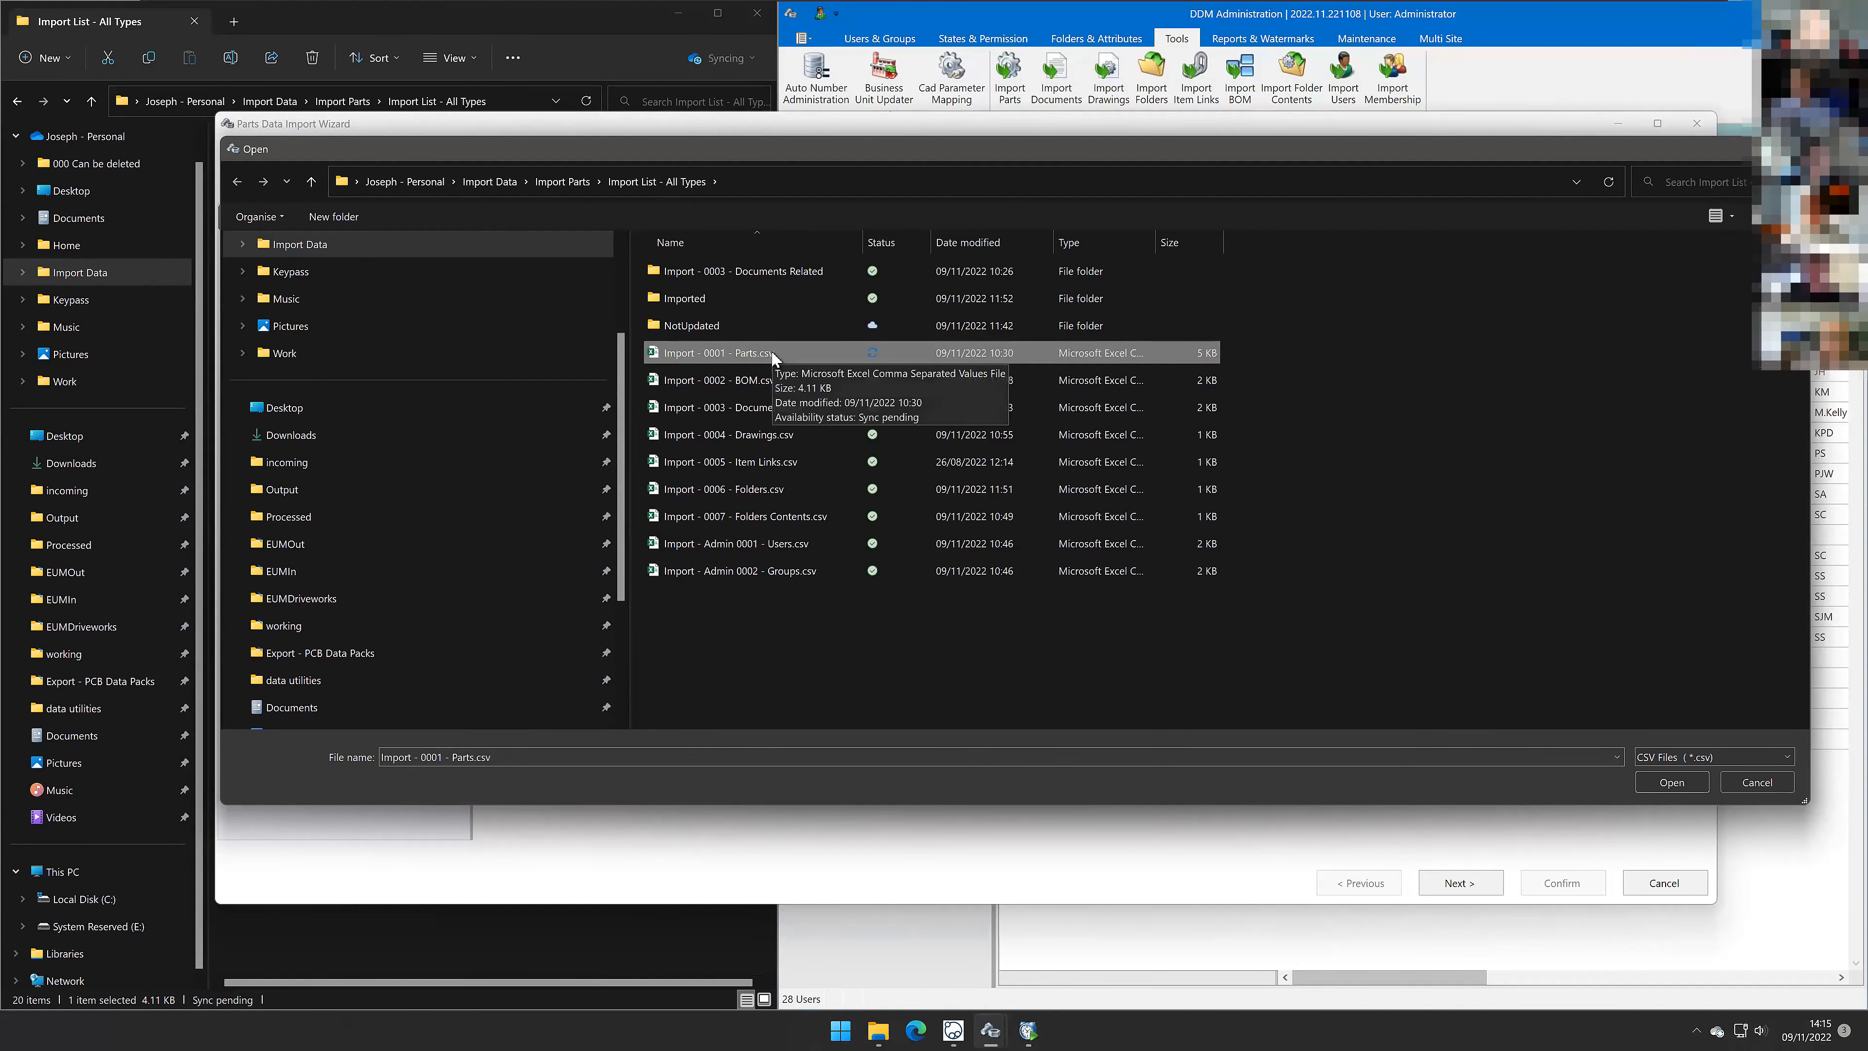
{"action": "left_click", "coordinate": [1672, 782]}
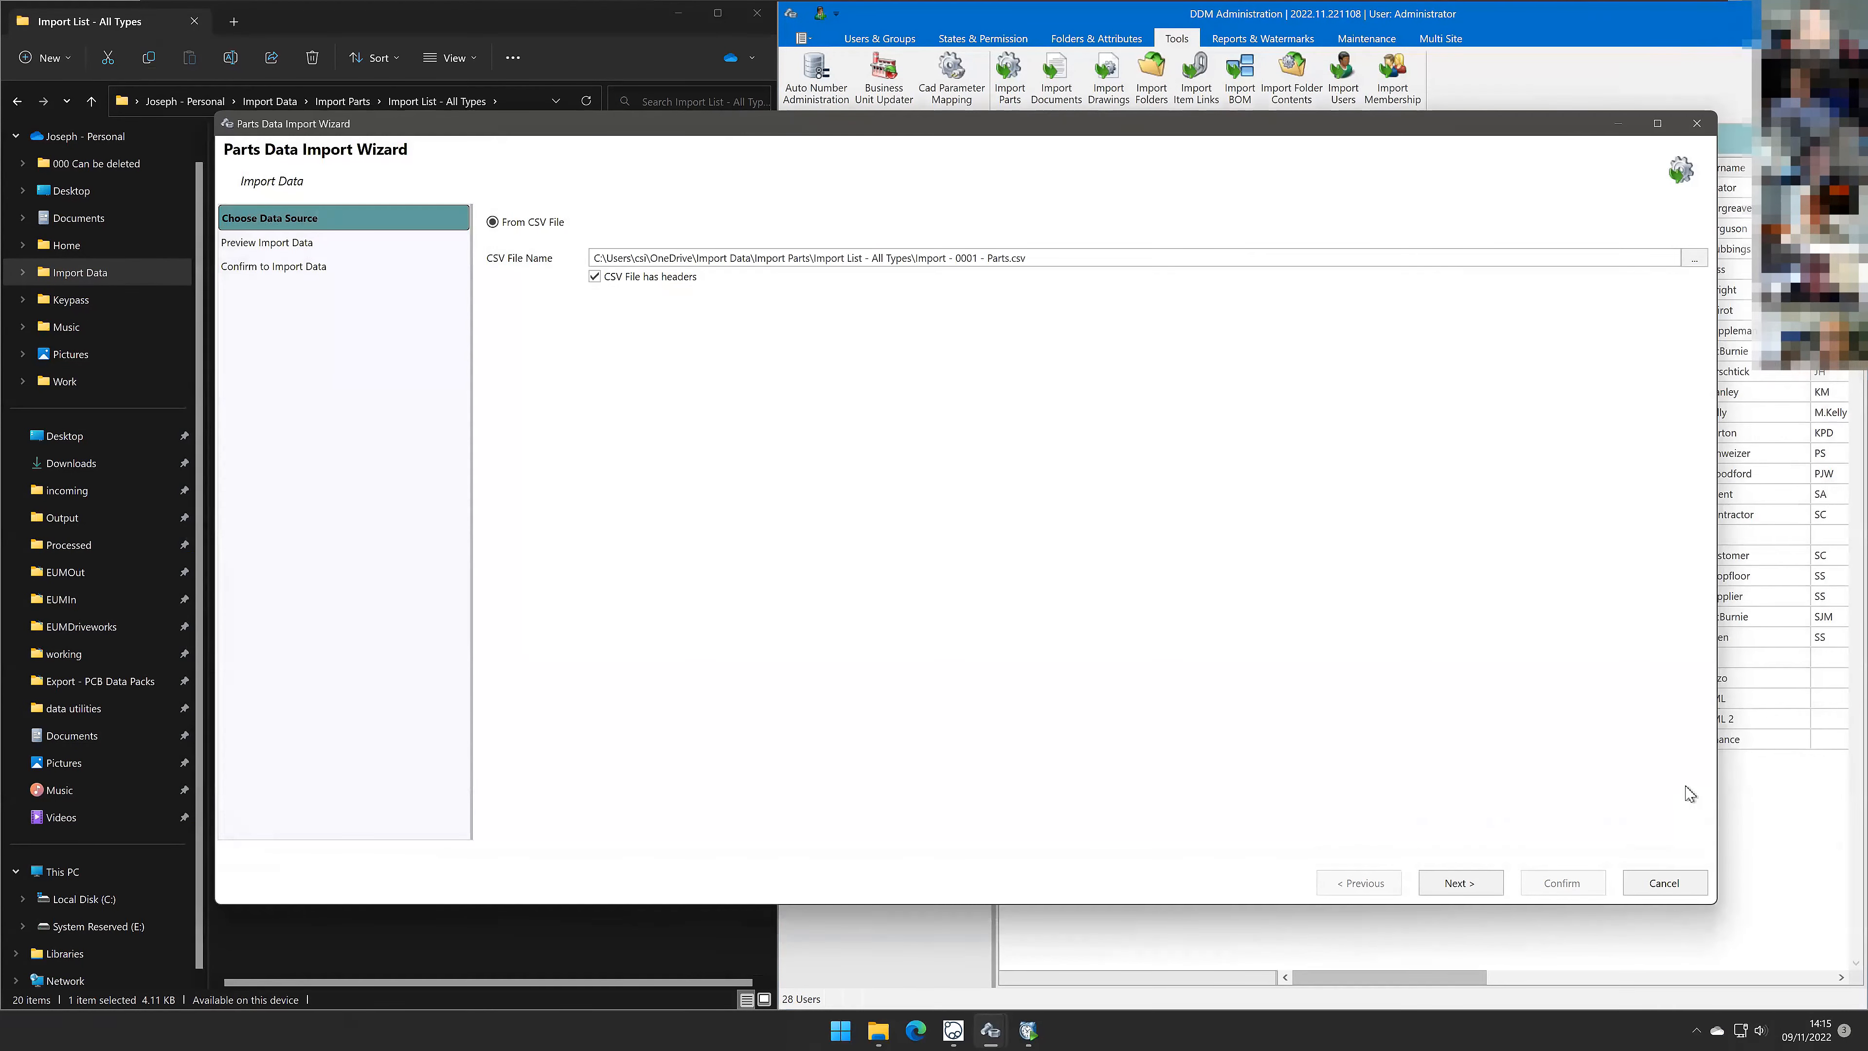
{"action": "left_click", "coordinate": [1460, 883]}
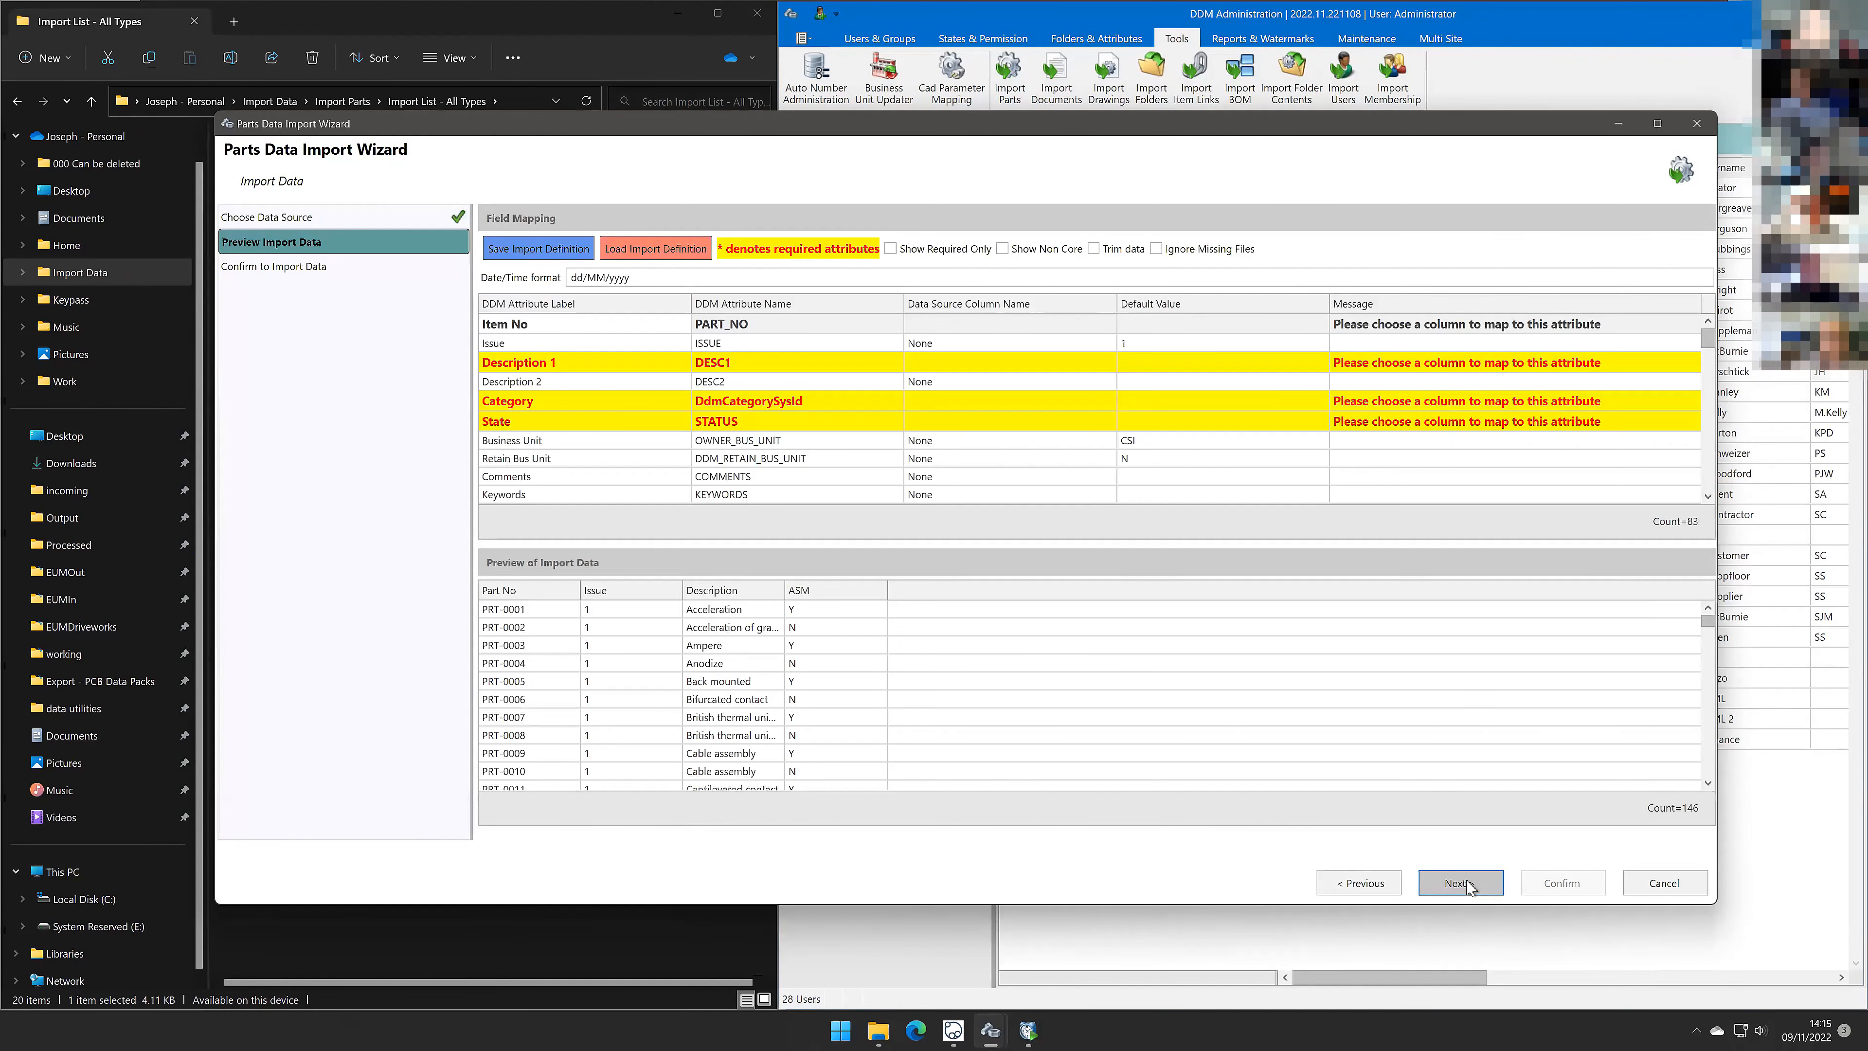
Step: Maximize the import wizard and widen the Description column in the import preview
{"action": "left_click", "coordinate": [1657, 124]}
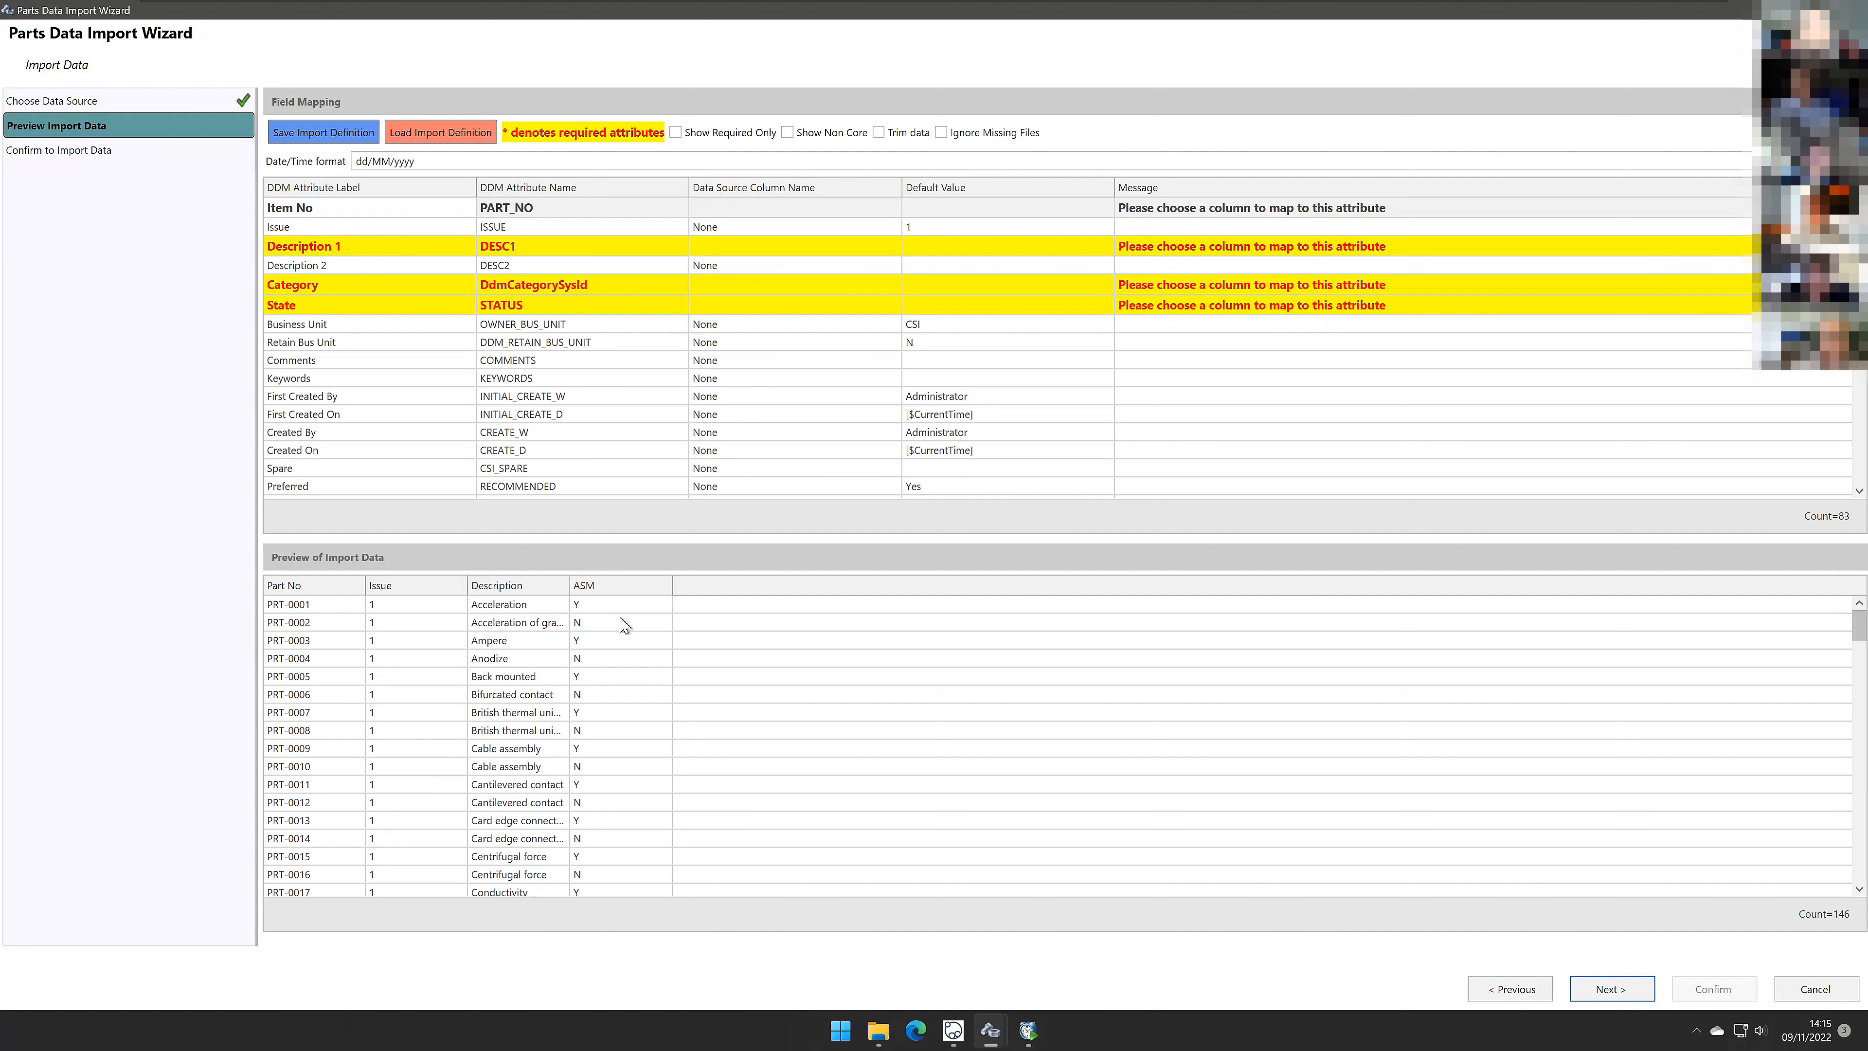
{"action": "left_click_drag", "start_coordinate": [570, 585], "coordinate": [664, 583]}
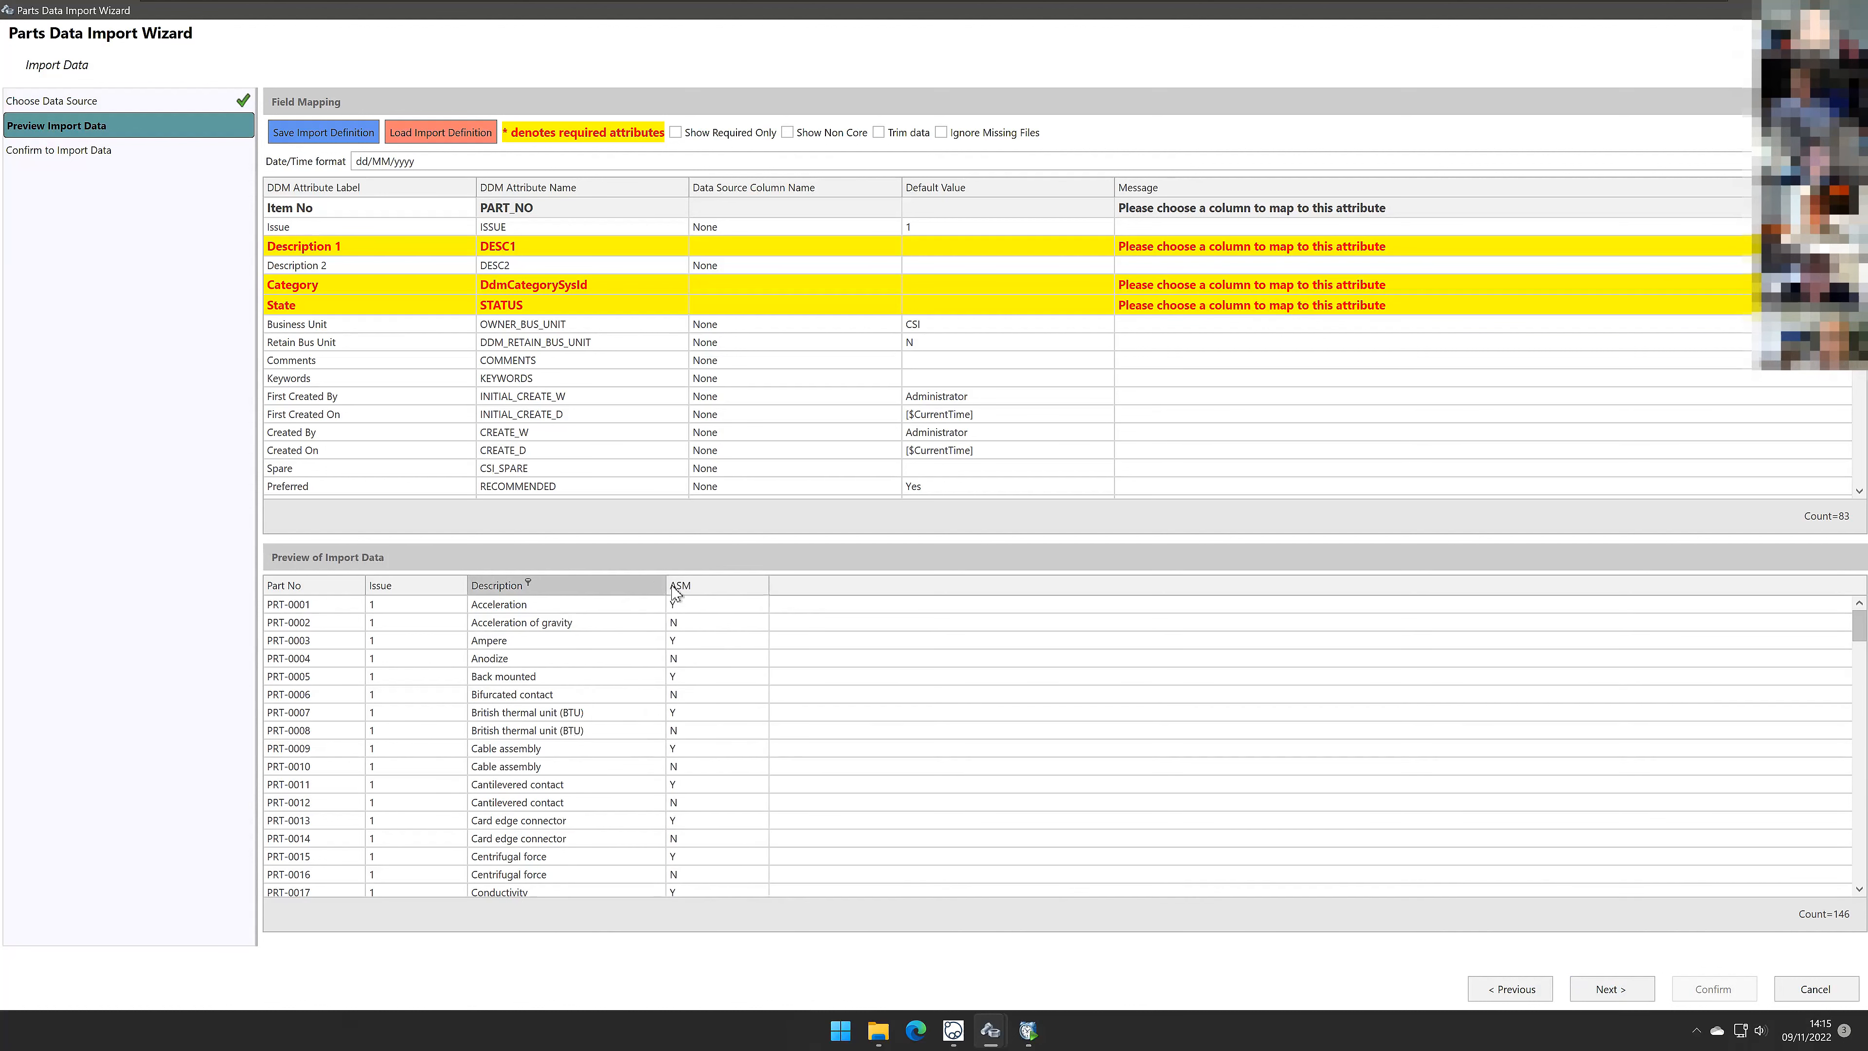
{"action": "left_click_drag", "start_coordinate": [761, 587], "coordinate": [753, 587]}
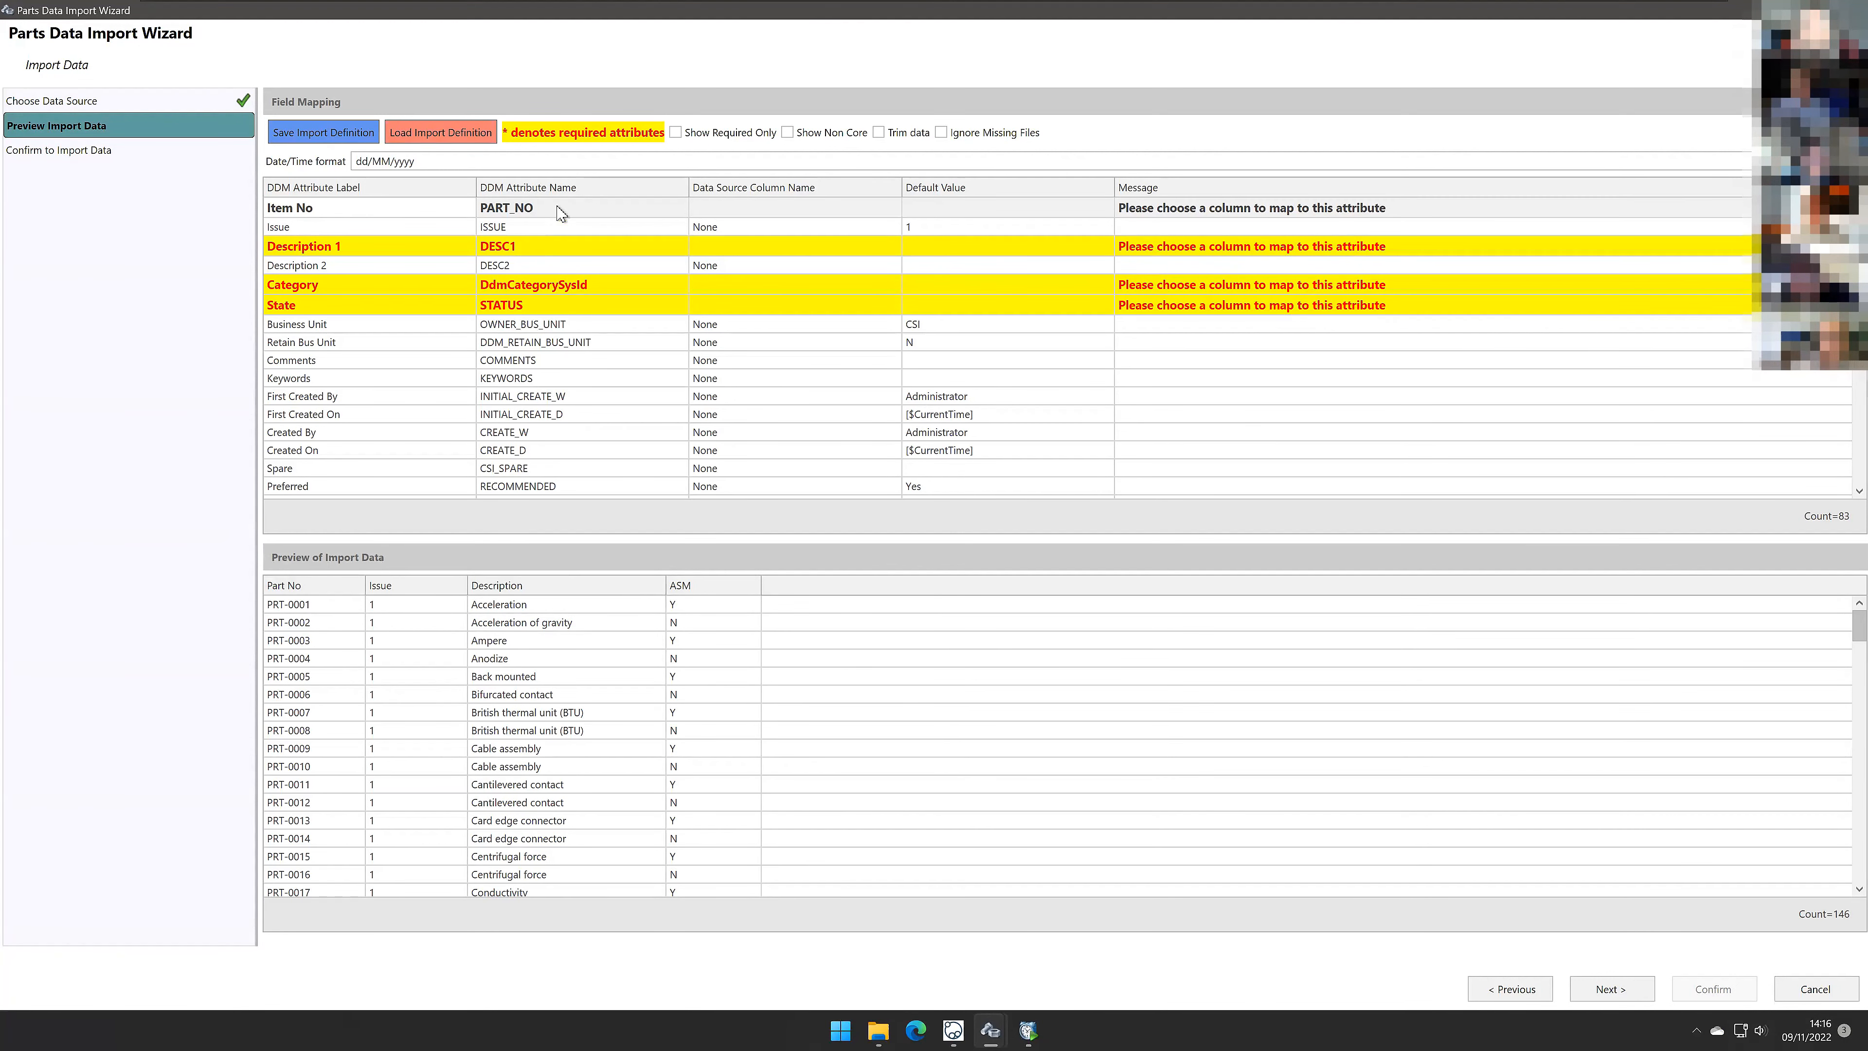
Step: Map the Item No attribute to the Part No column of the CSV
{"action": "left_click", "coordinate": [684, 214]}
{"action": "left_click", "coordinate": [768, 214]}
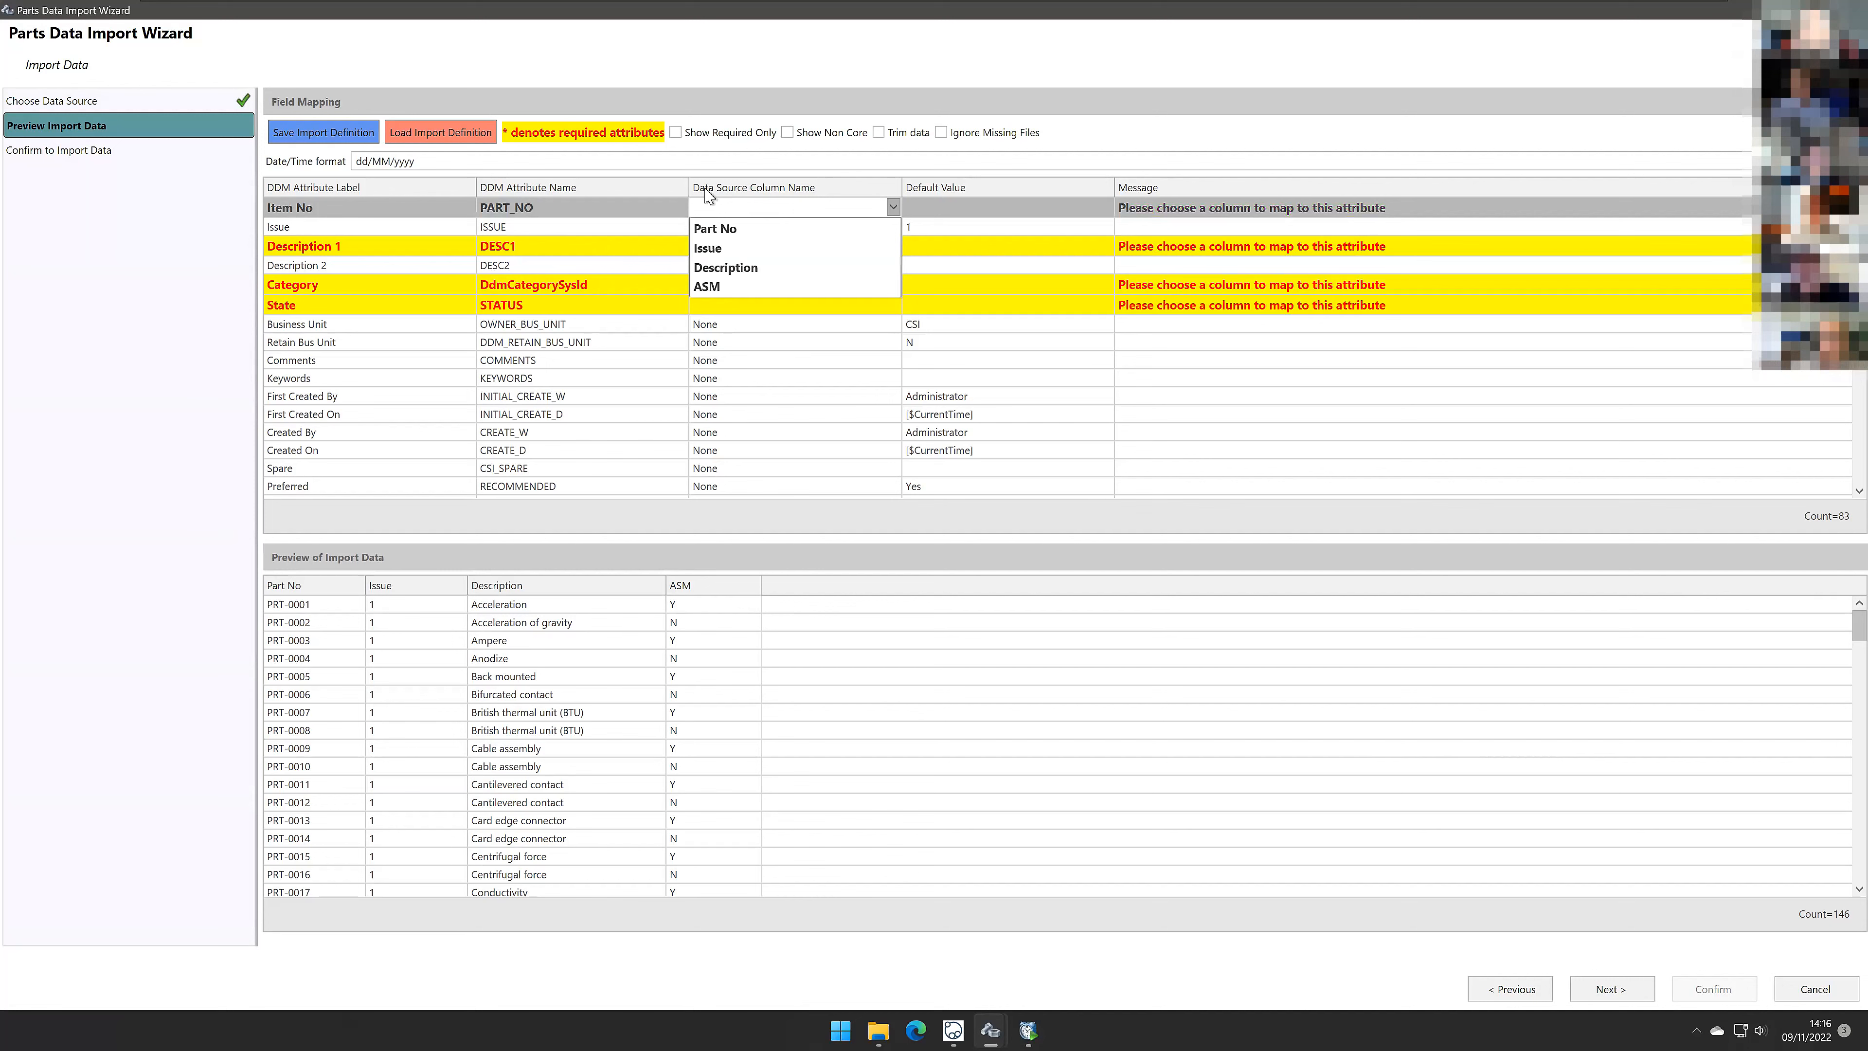
{"action": "left_click", "coordinate": [736, 229]}
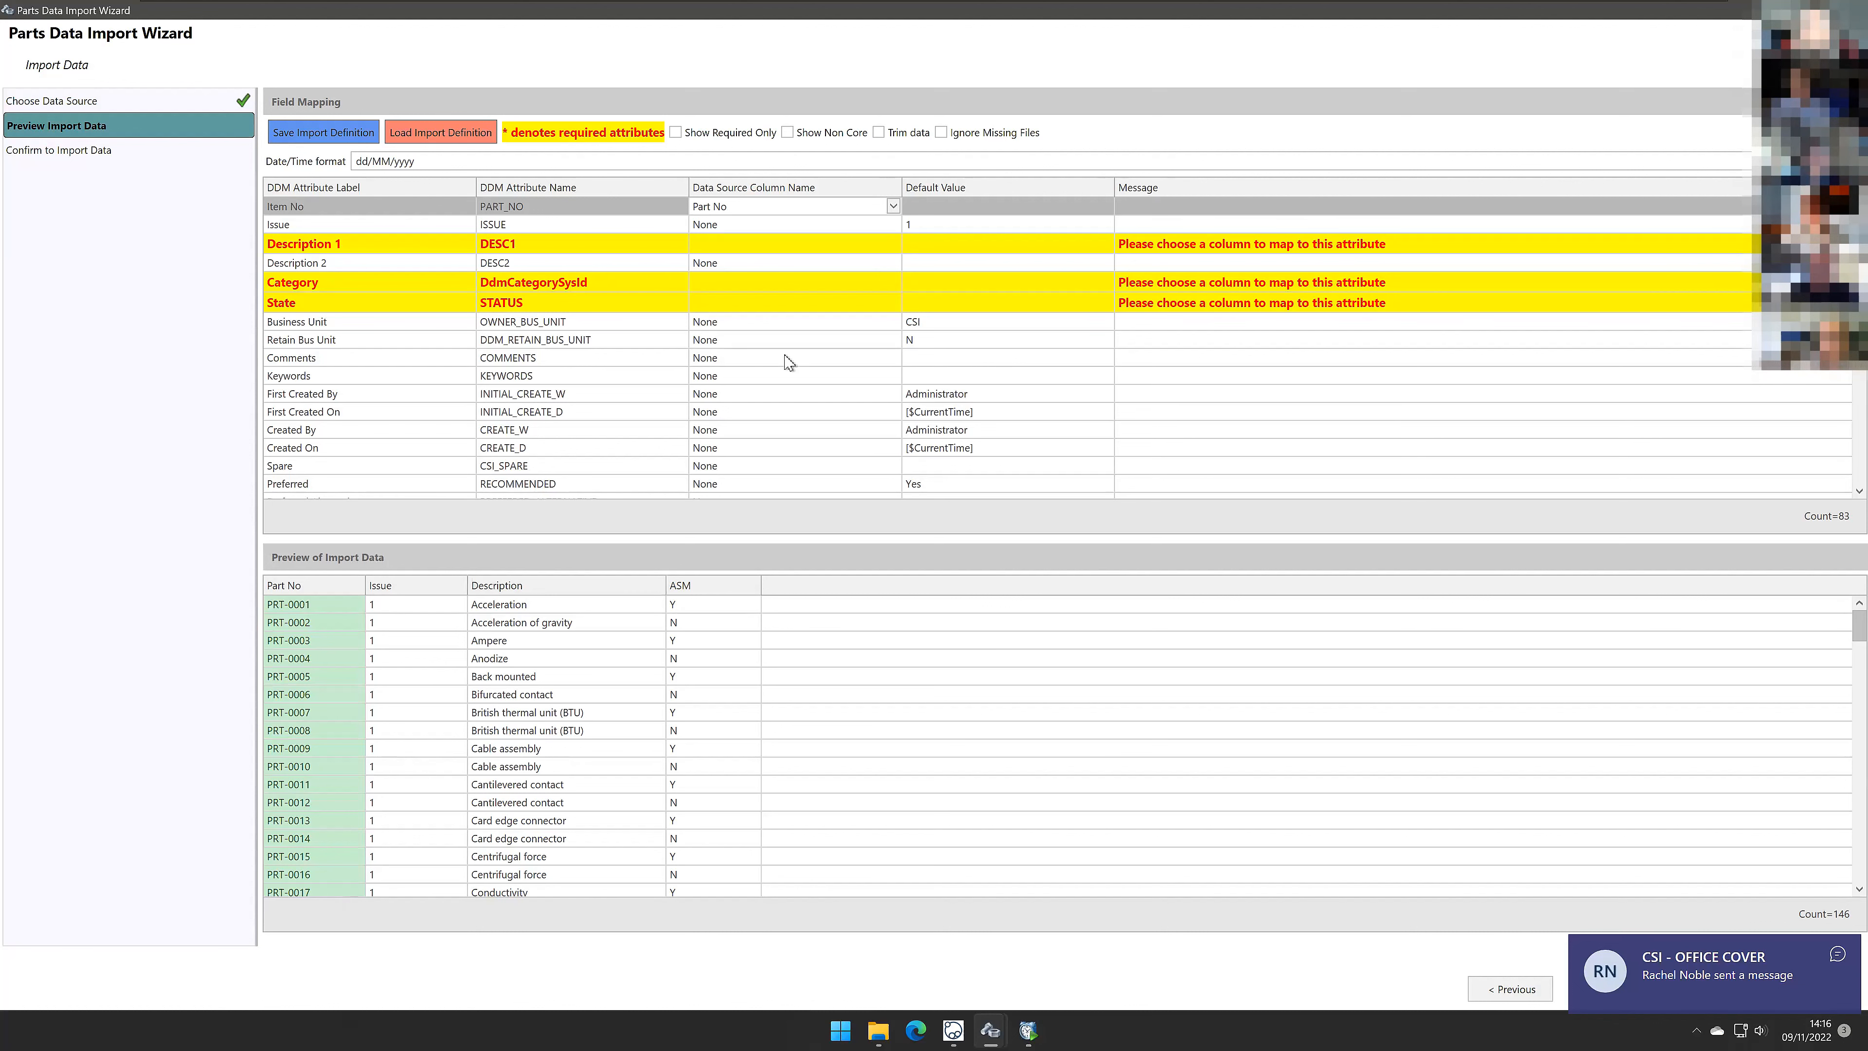
Step: Map the Description 1 attribute to the Description column
{"action": "left_click", "coordinate": [815, 245]}
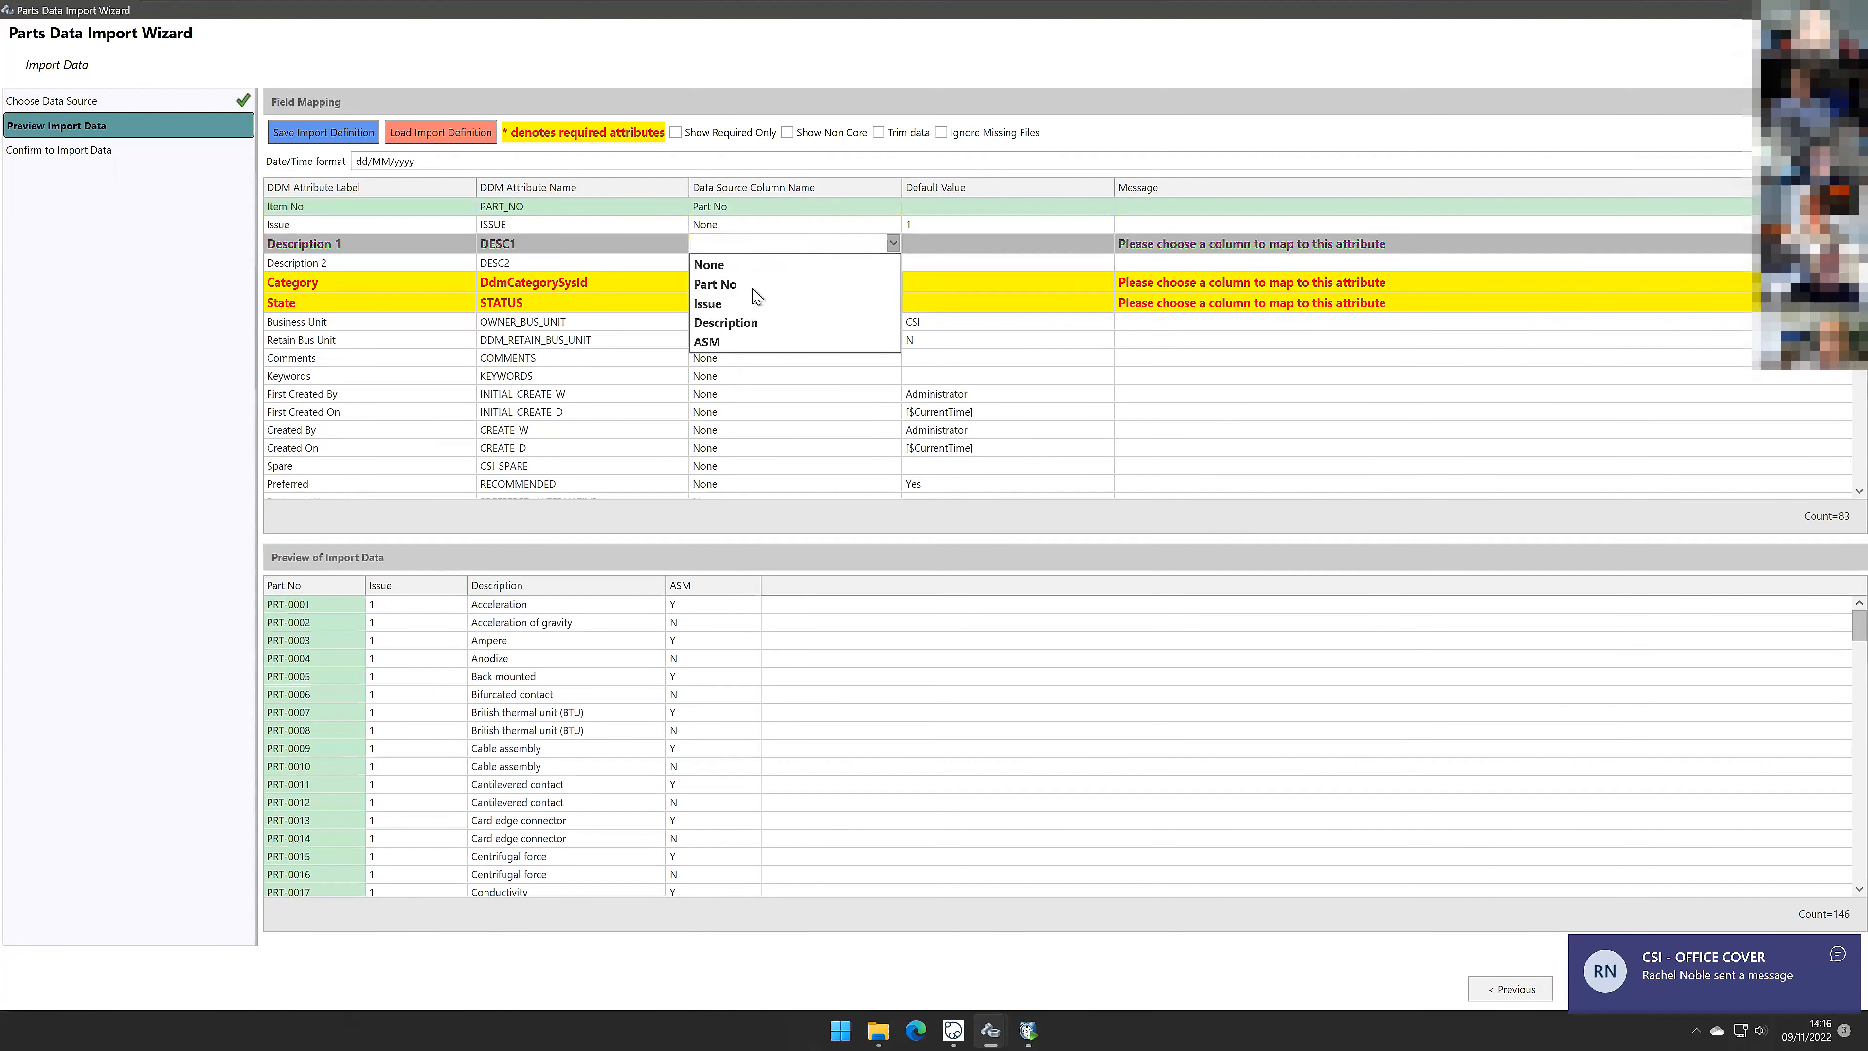
{"action": "left_click", "coordinate": [738, 324]}
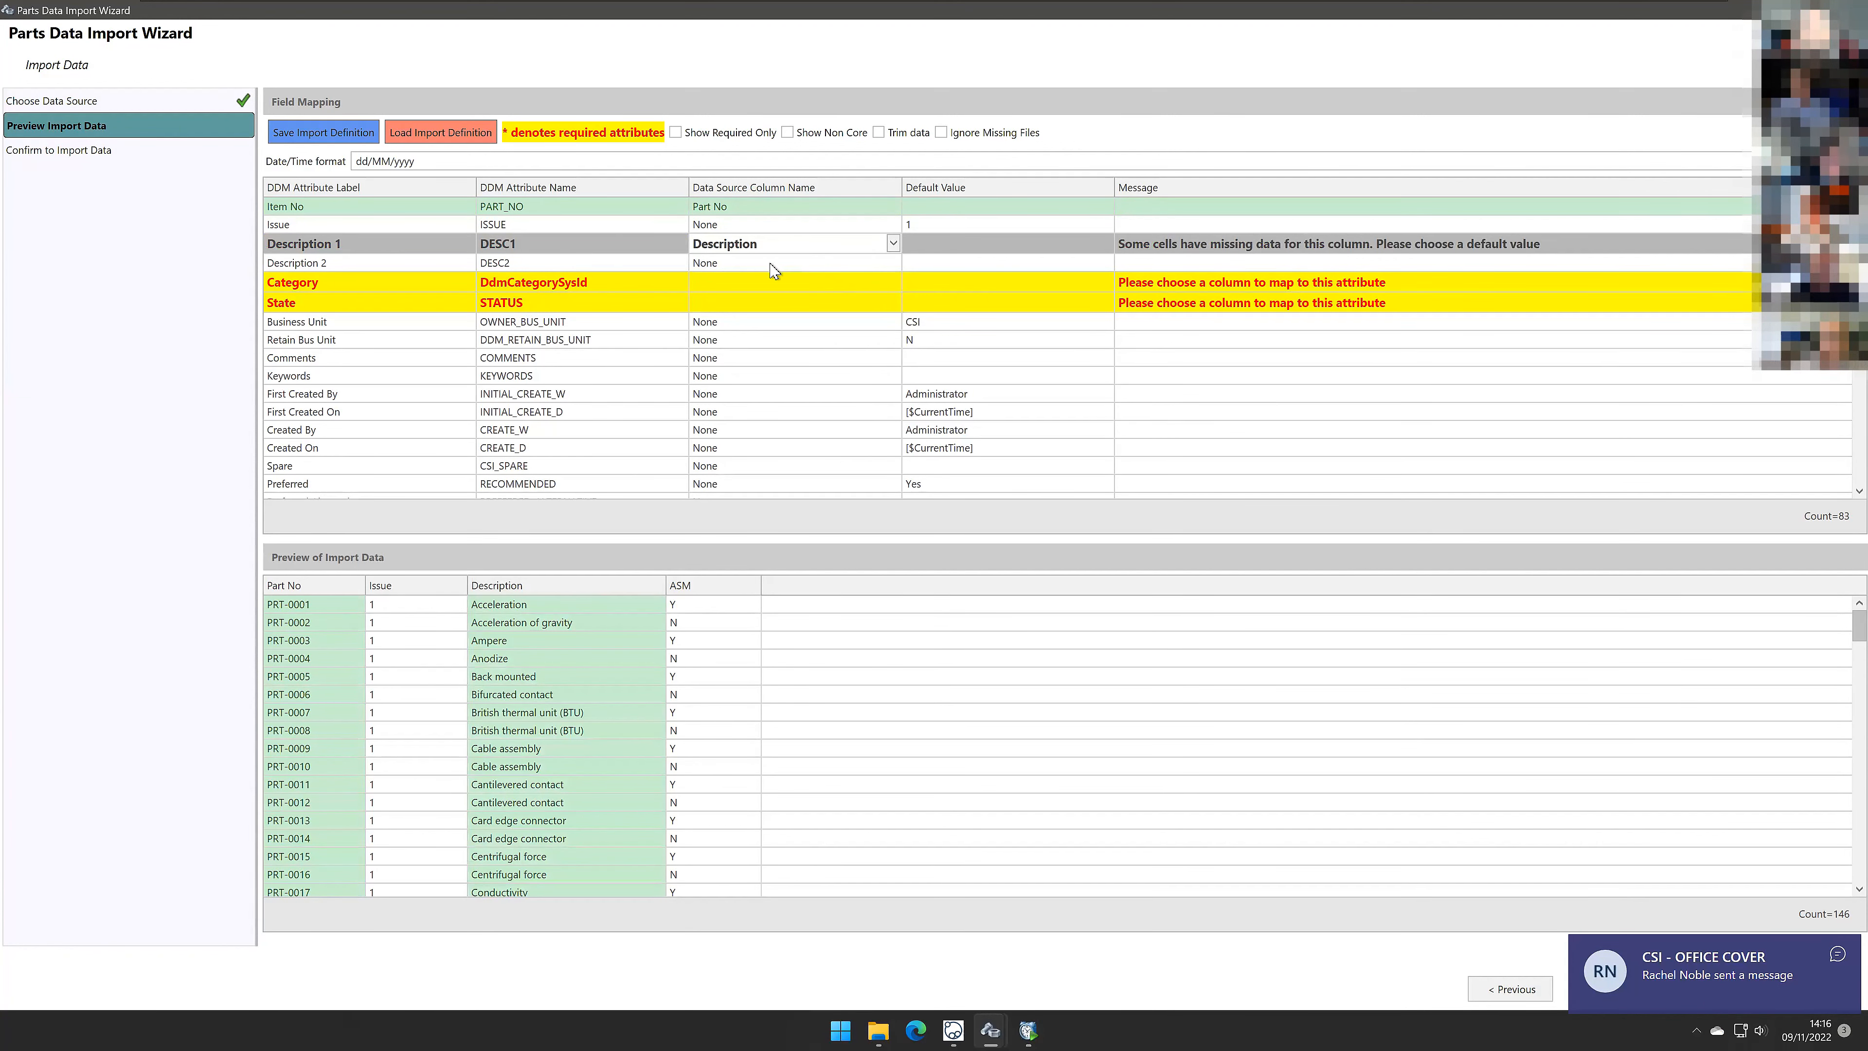
Step: Map the Issue attribute to the Issue column
{"action": "left_click", "coordinate": [861, 225]}
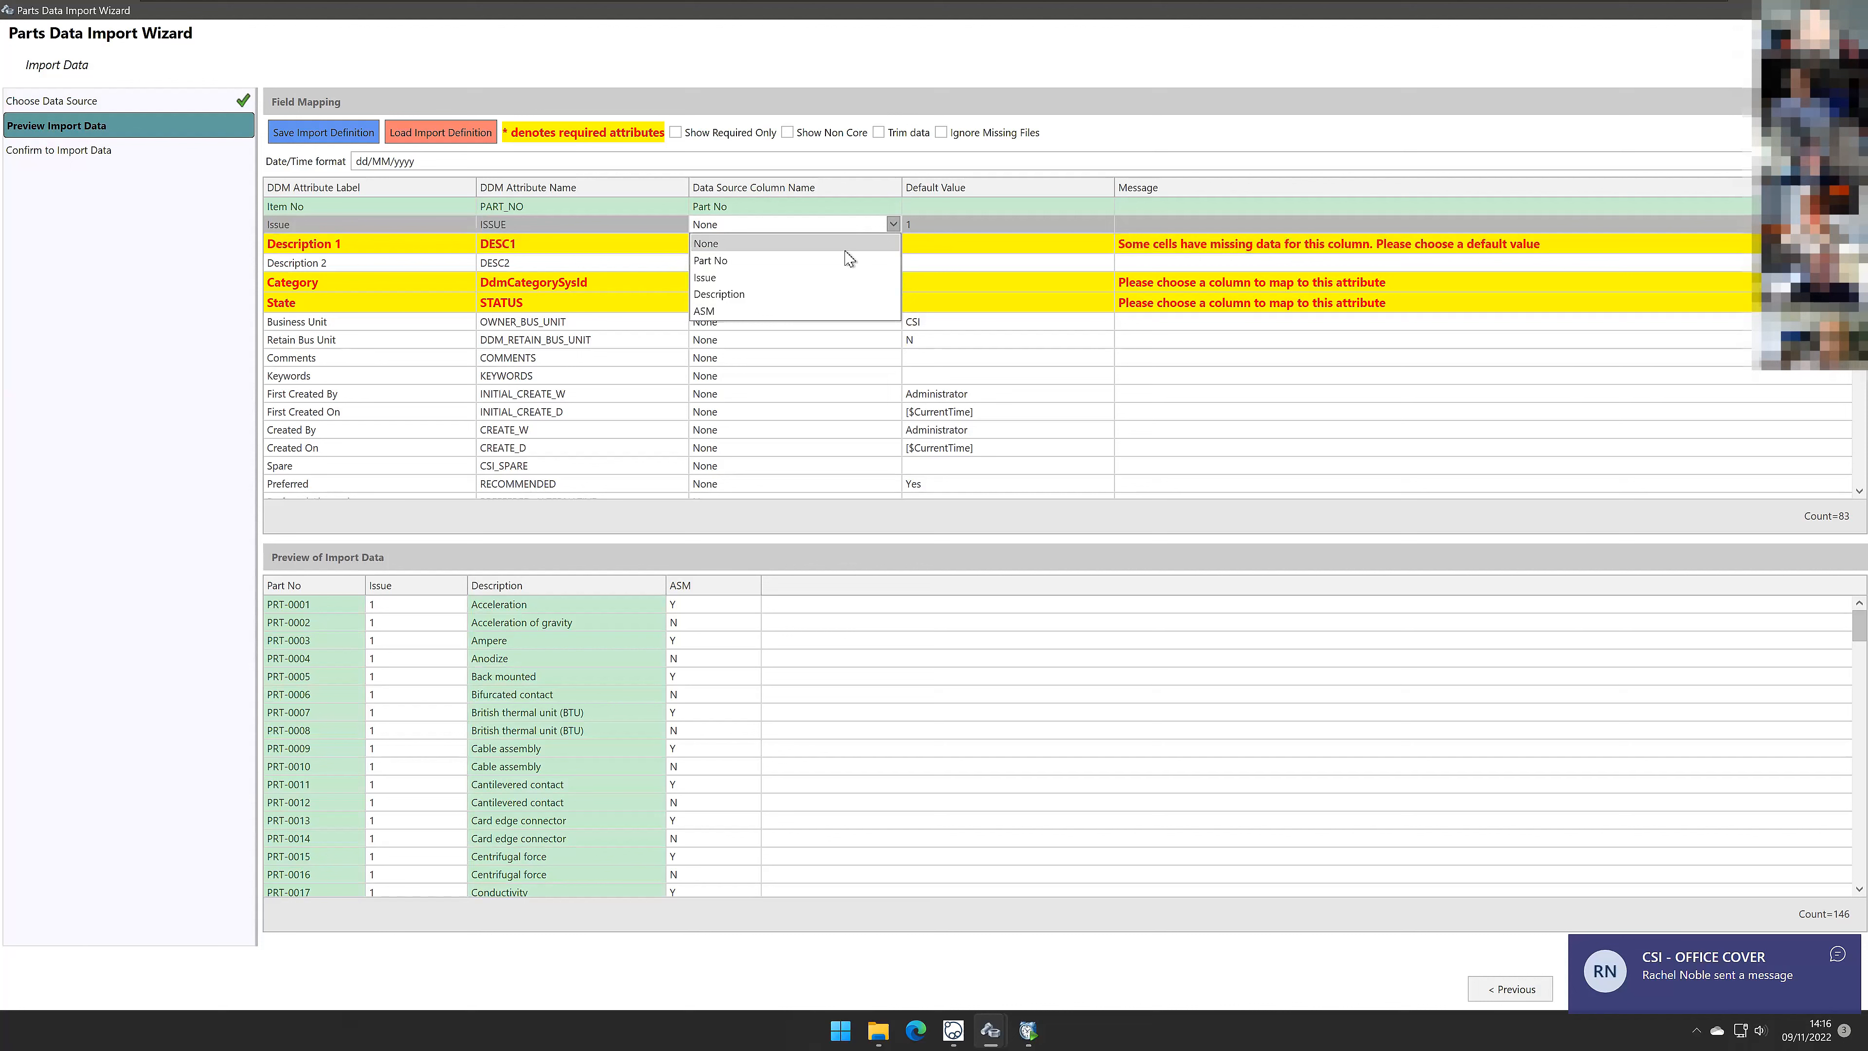
{"action": "left_click", "coordinate": [715, 277]}
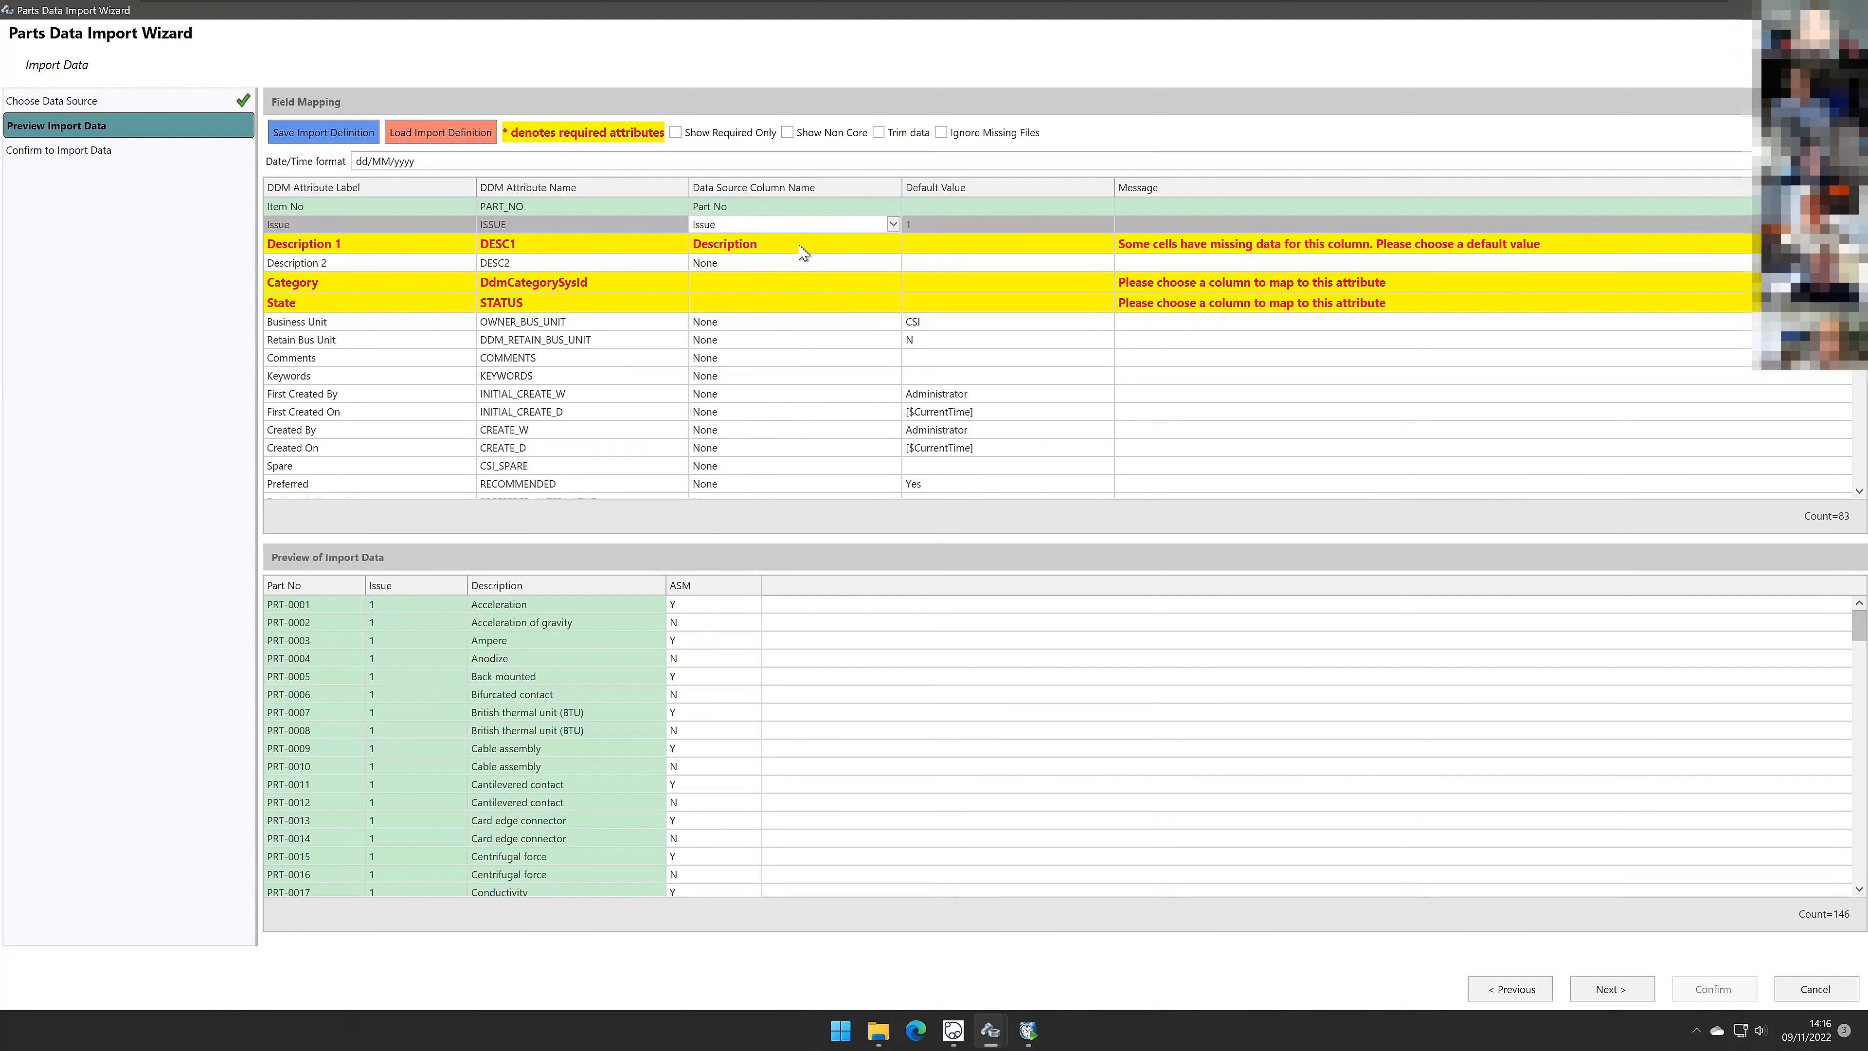
Step: Set the default value for Description 1 to Missing
{"action": "left_click", "coordinate": [805, 263]}
{"action": "left_click", "coordinate": [809, 262]}
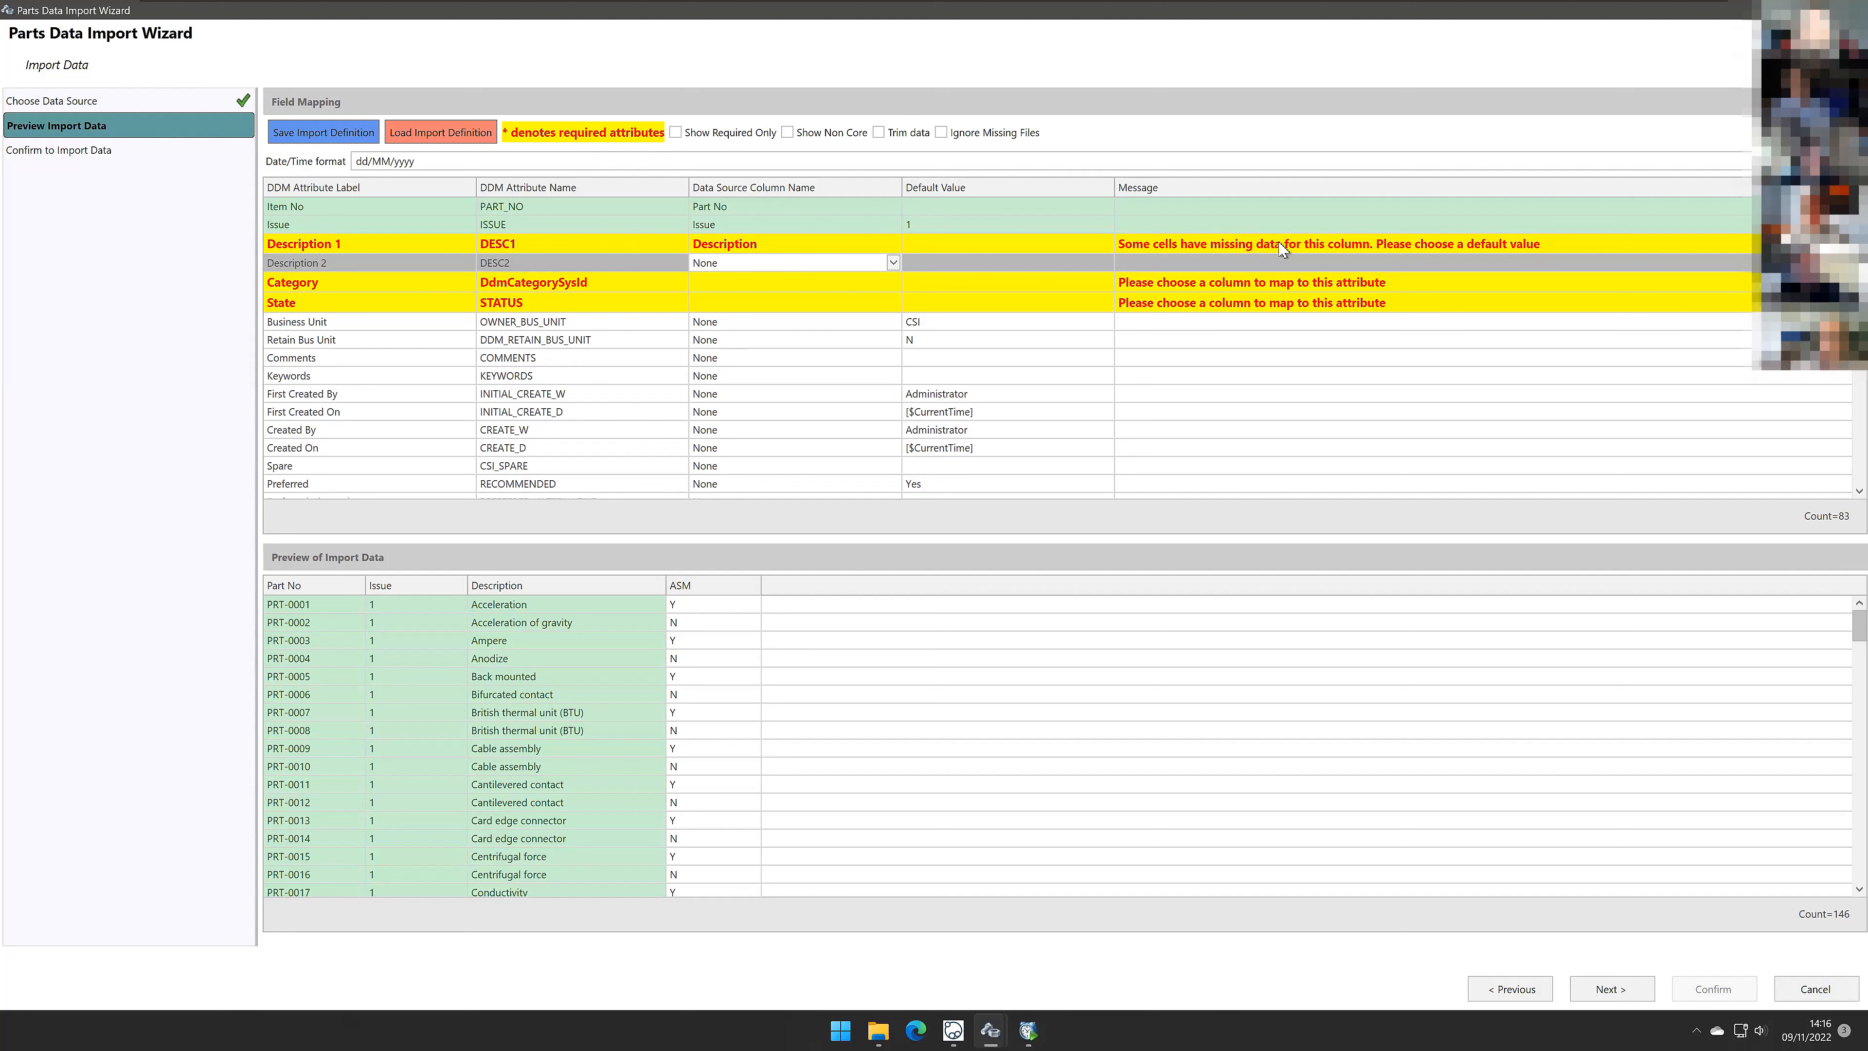
{"action": "left_click", "coordinate": [743, 244]}
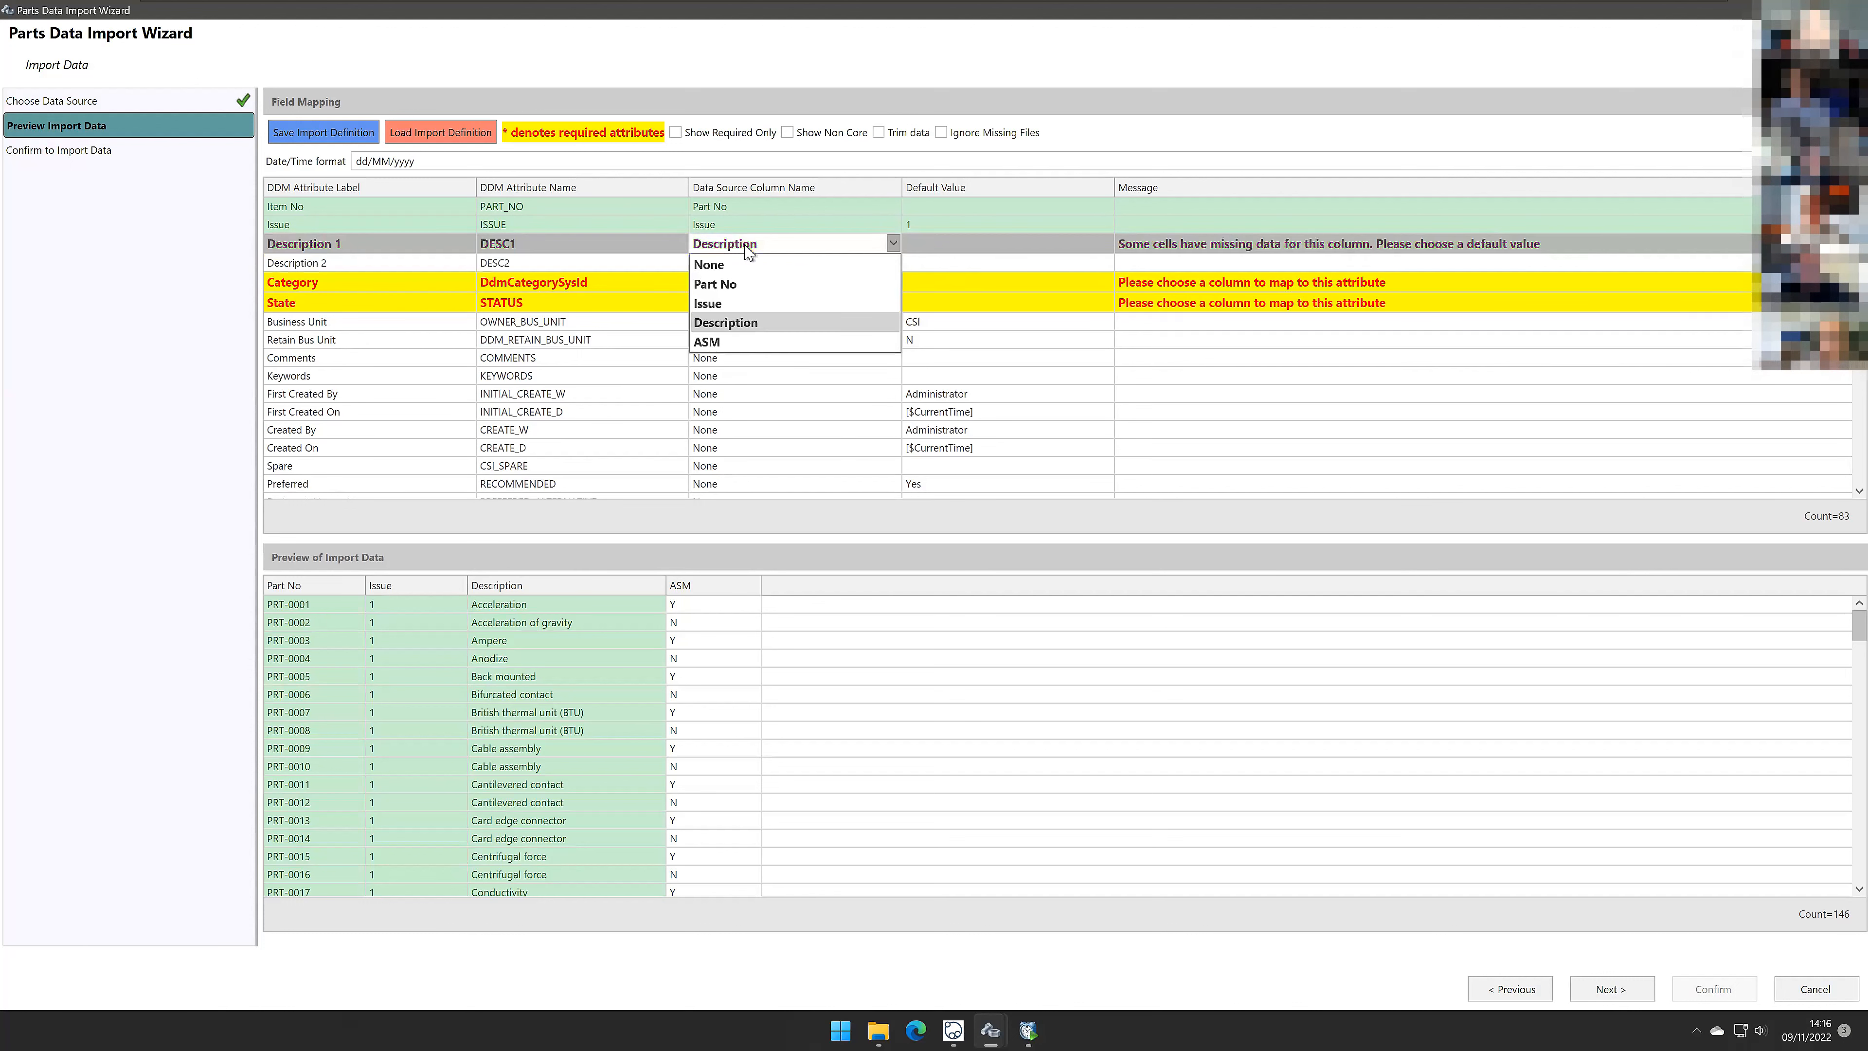
{"action": "left_click", "coordinate": [744, 325]}
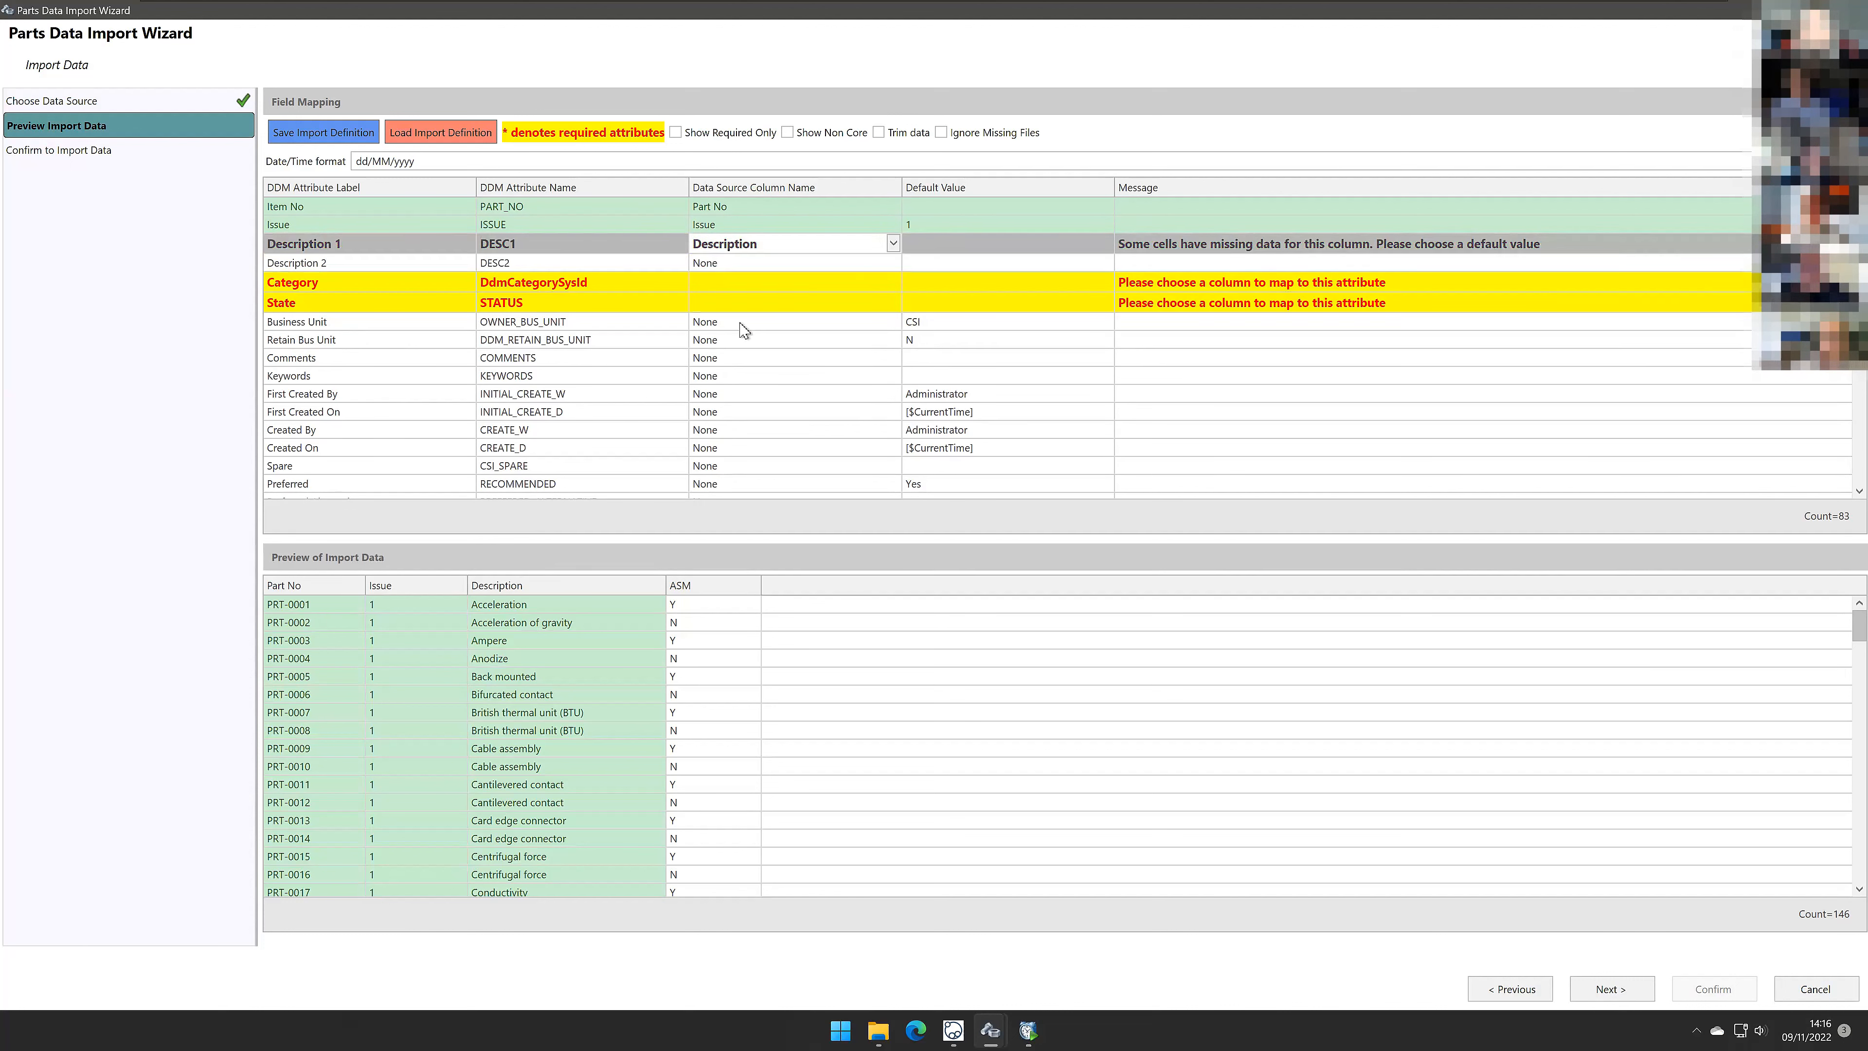
{"action": "left_click", "coordinate": [980, 237]}
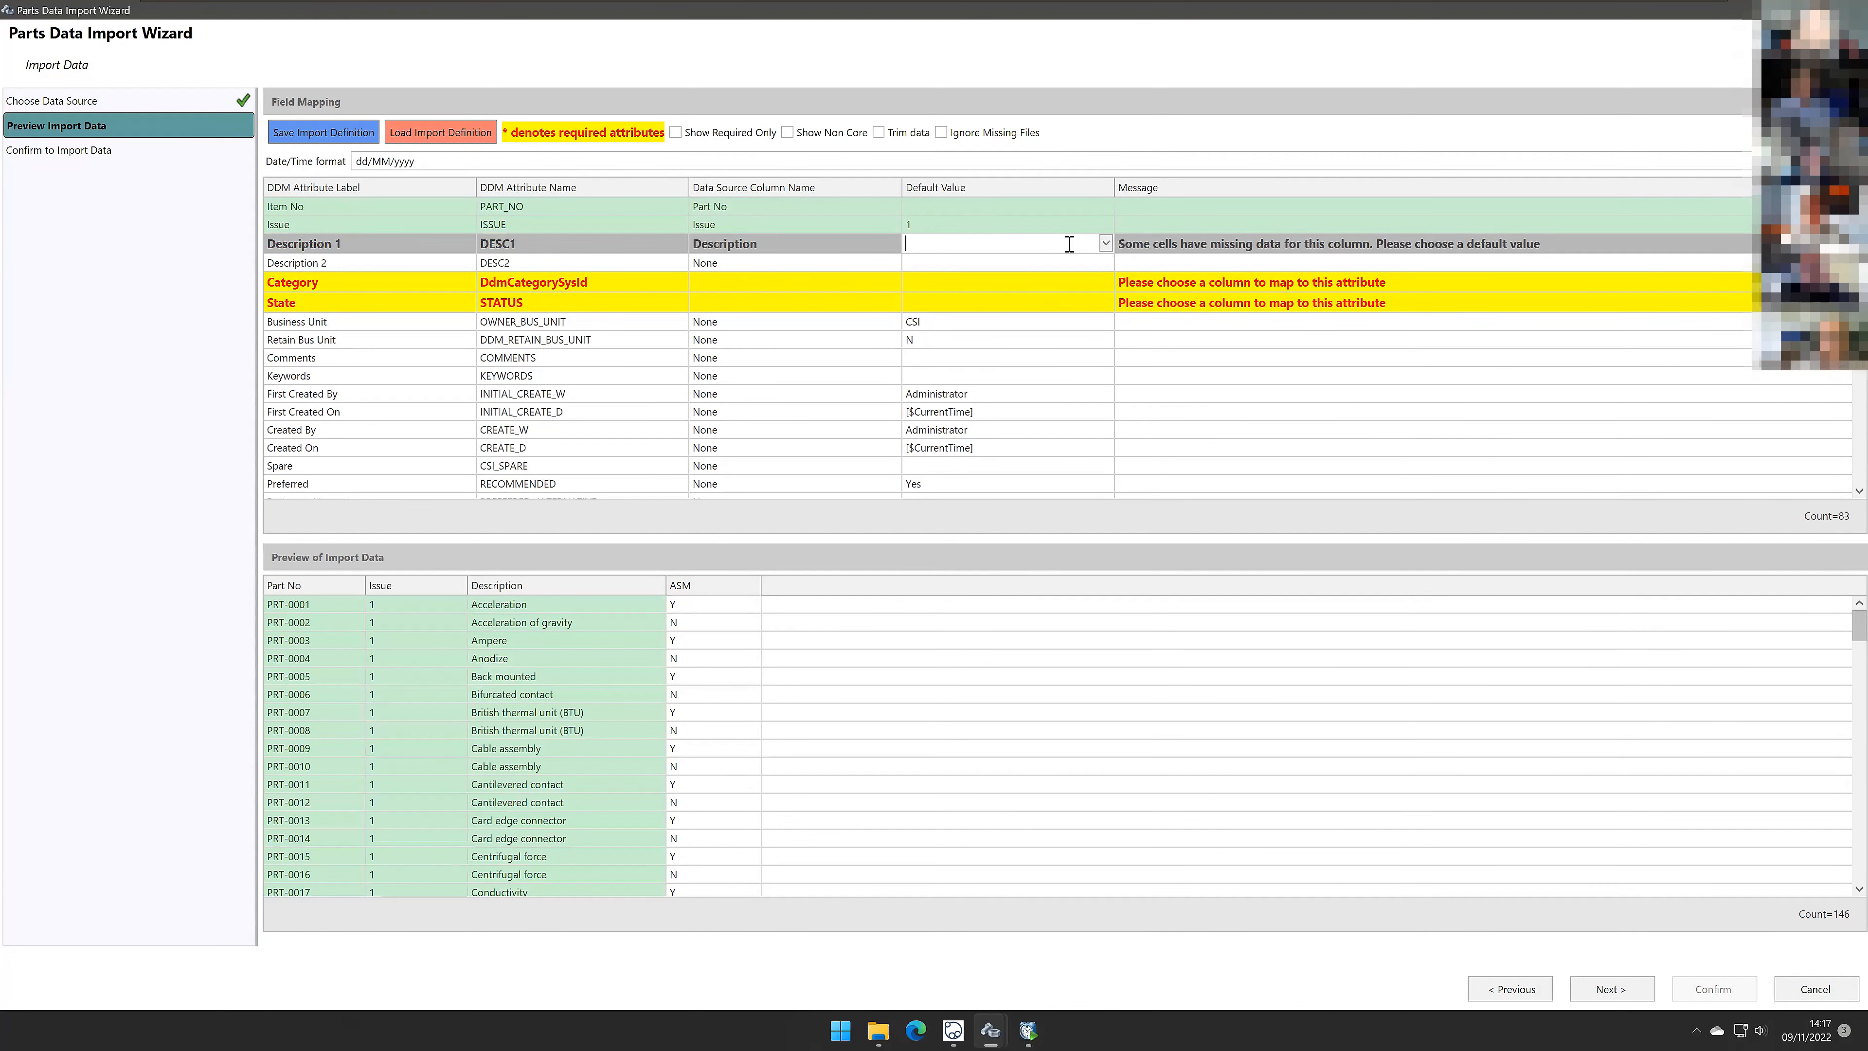
{"action": "type", "text": "Missing"}
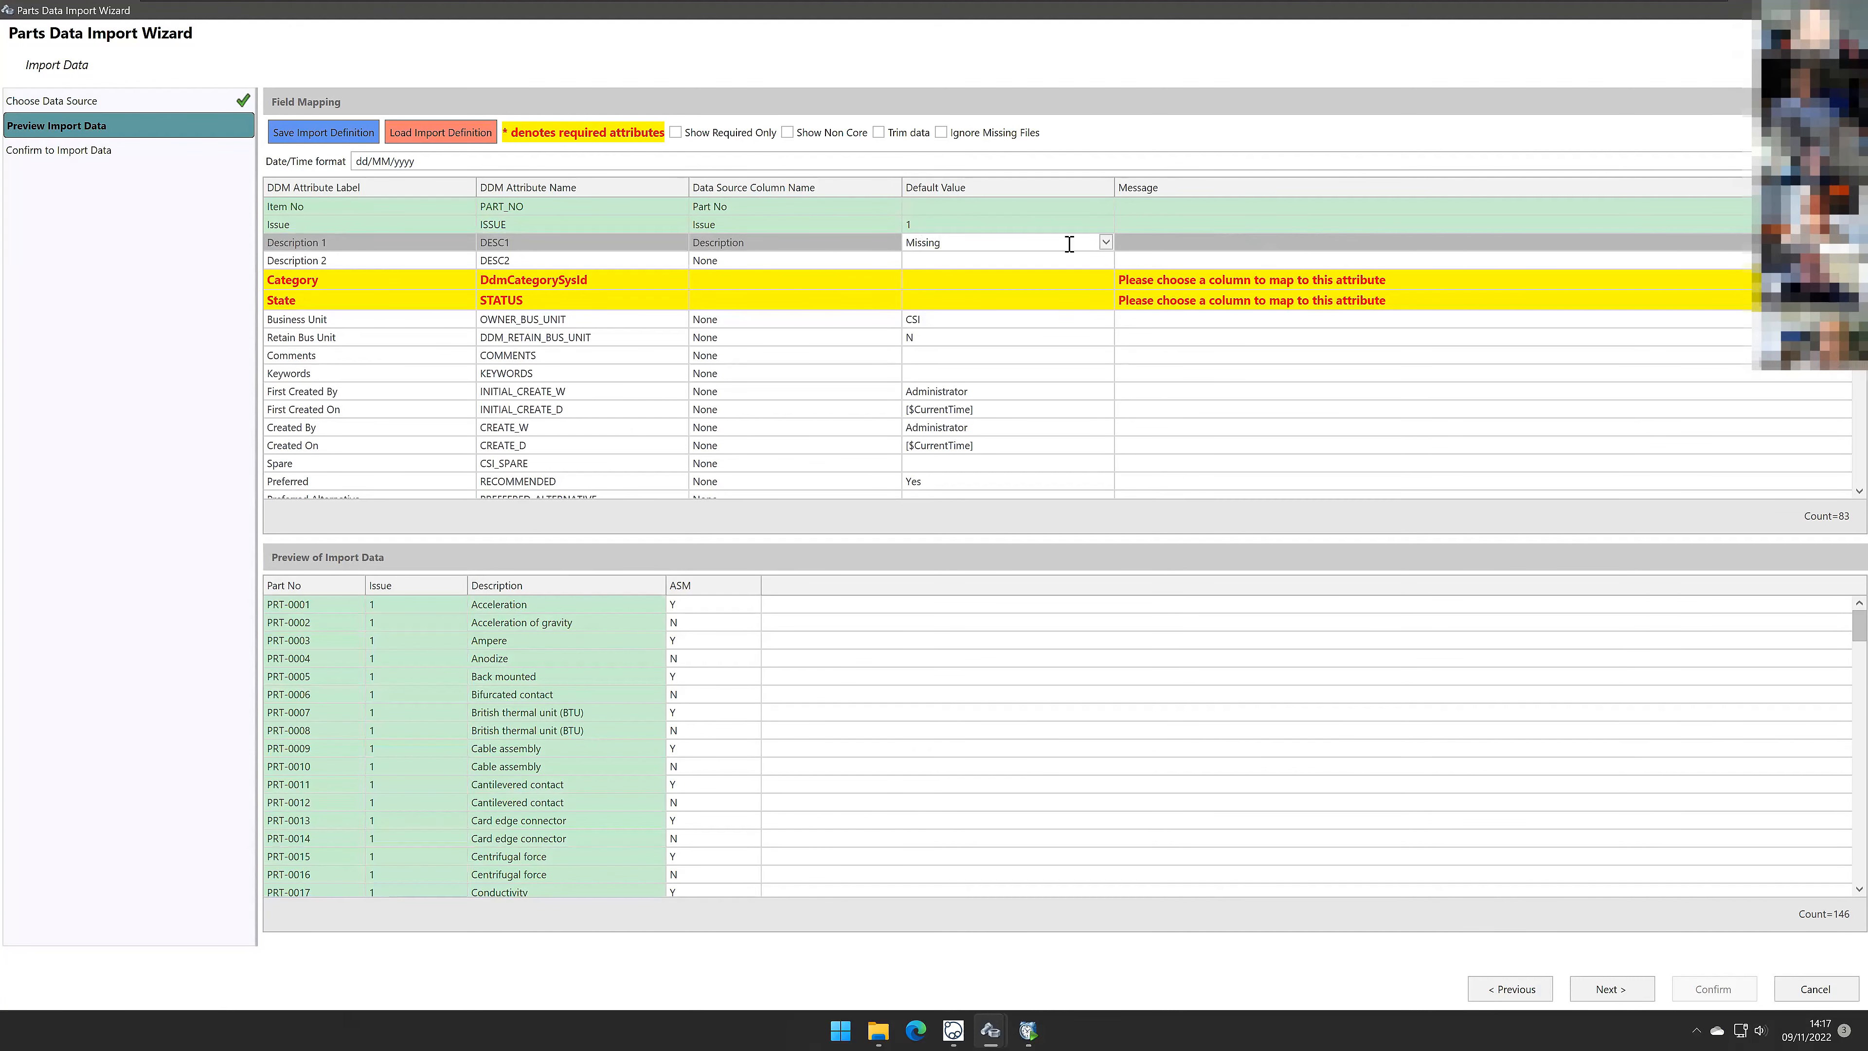
{"action": "key", "text": "Tab"}
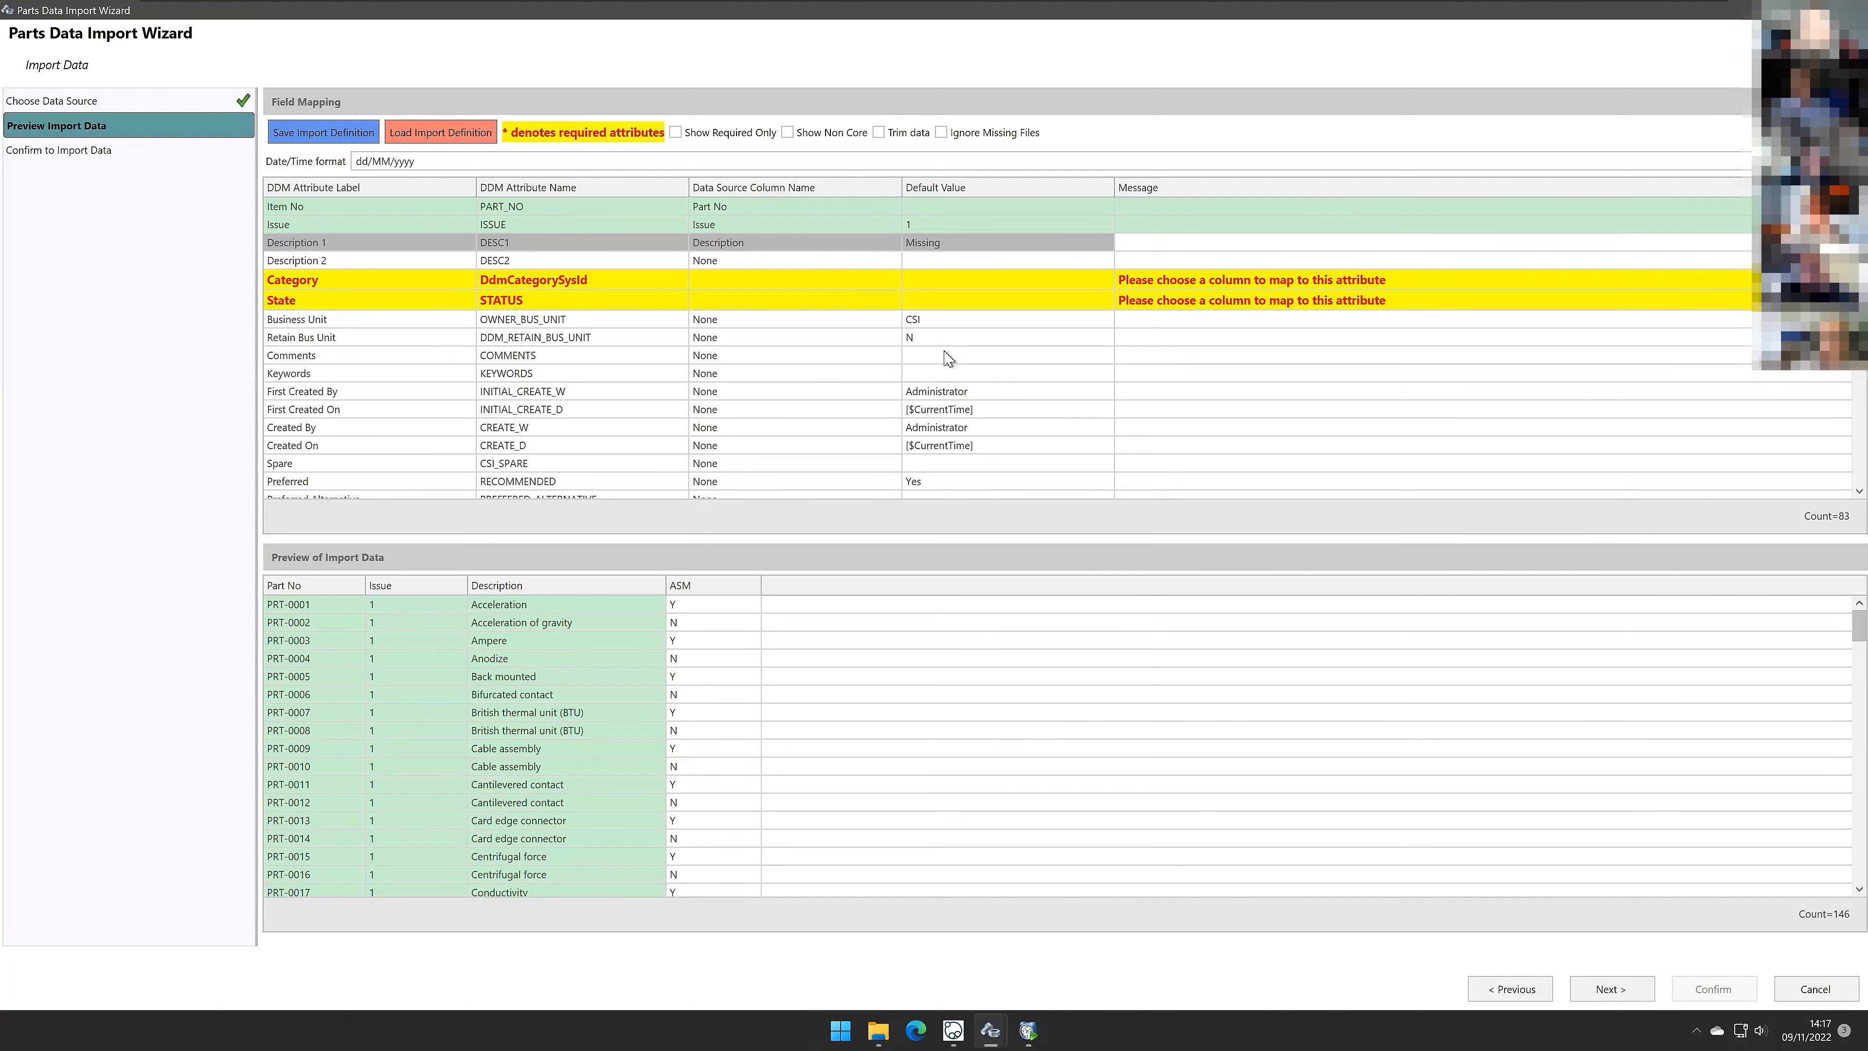
Step: Sort the import preview by the Description column
{"action": "left_click", "coordinate": [603, 587]}
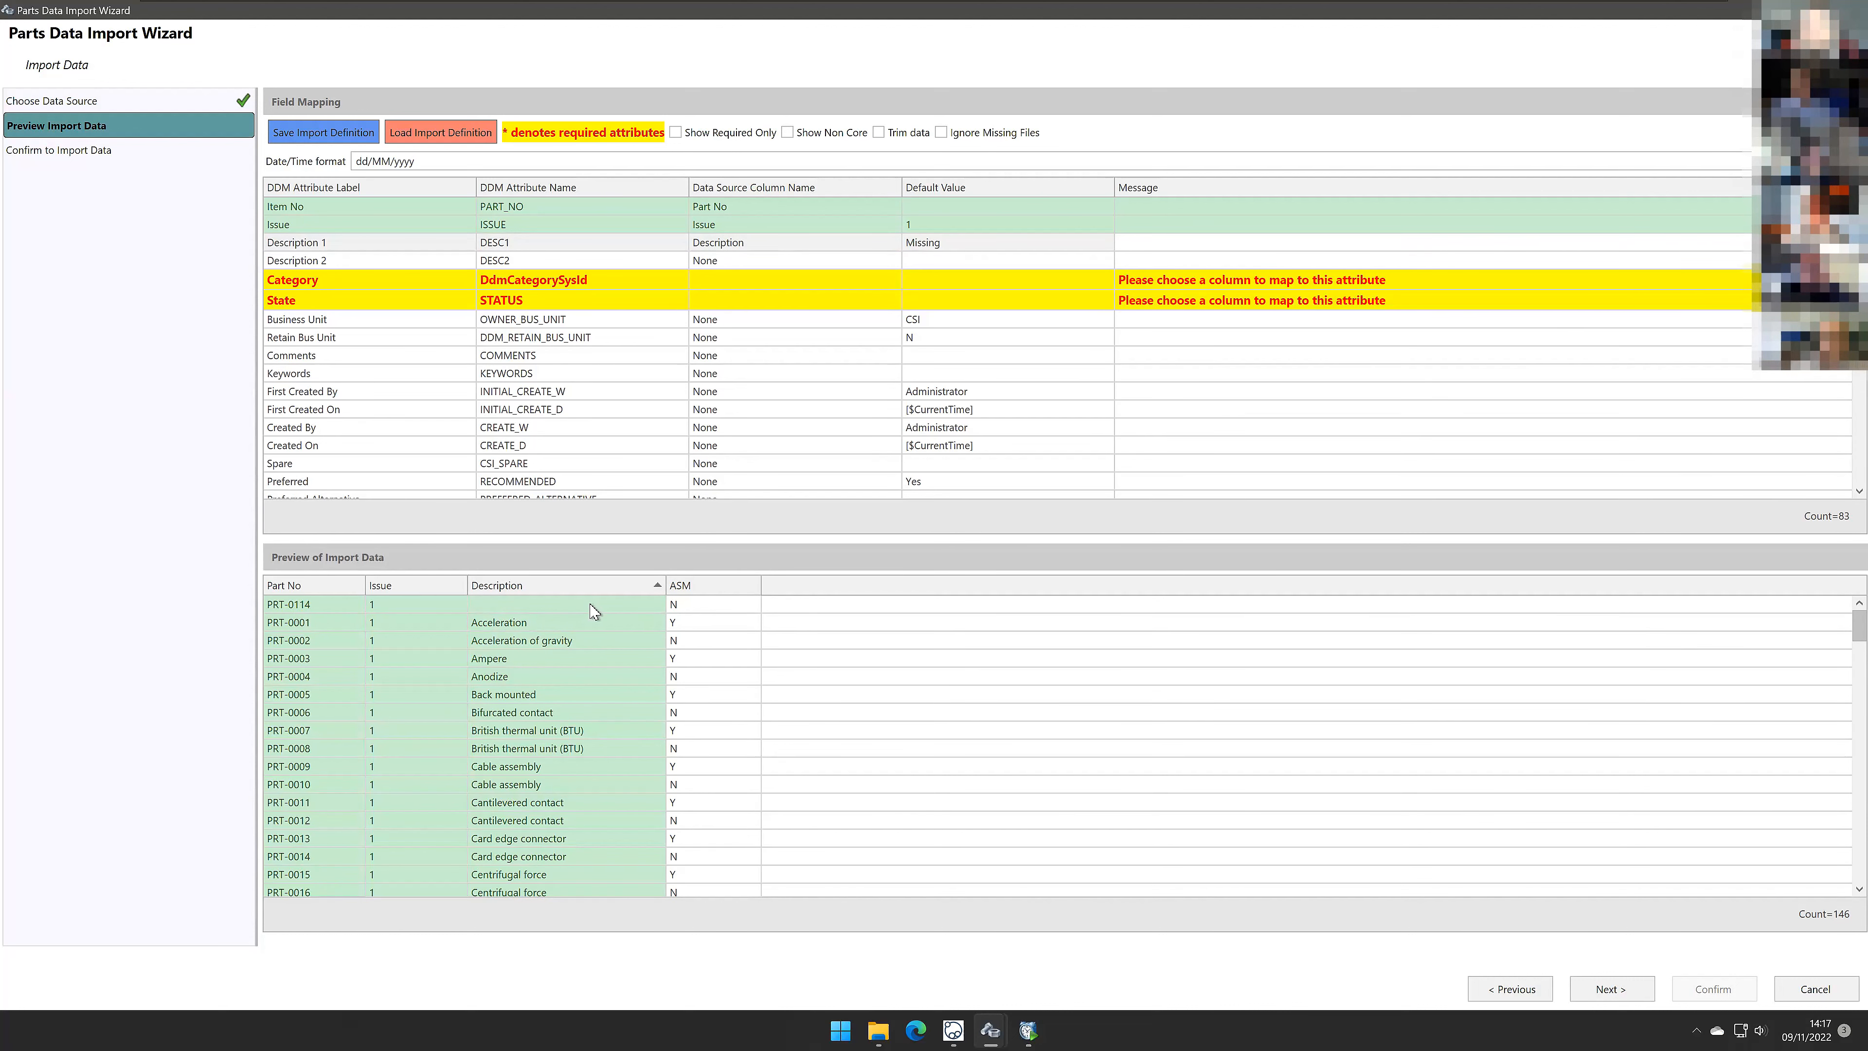
{"action": "left_click", "coordinate": [986, 241]}
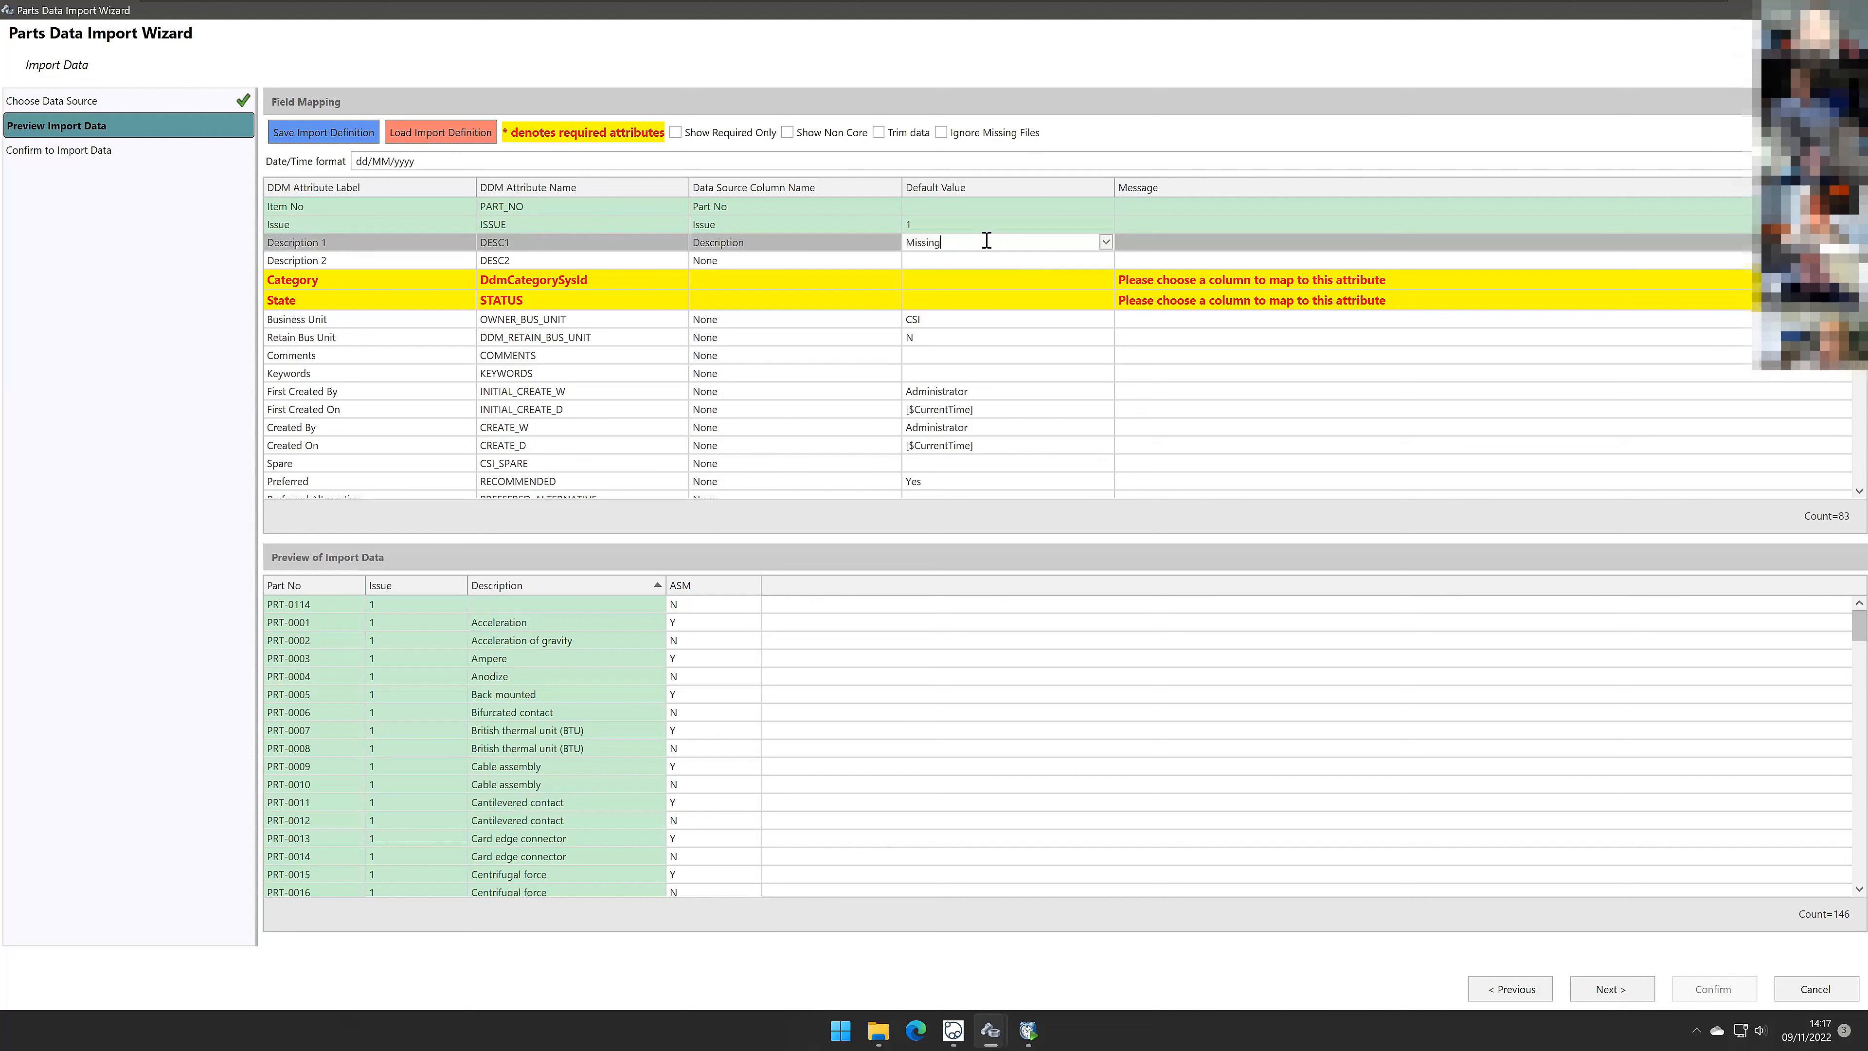
{"action": "left_click", "coordinate": [1225, 415]}
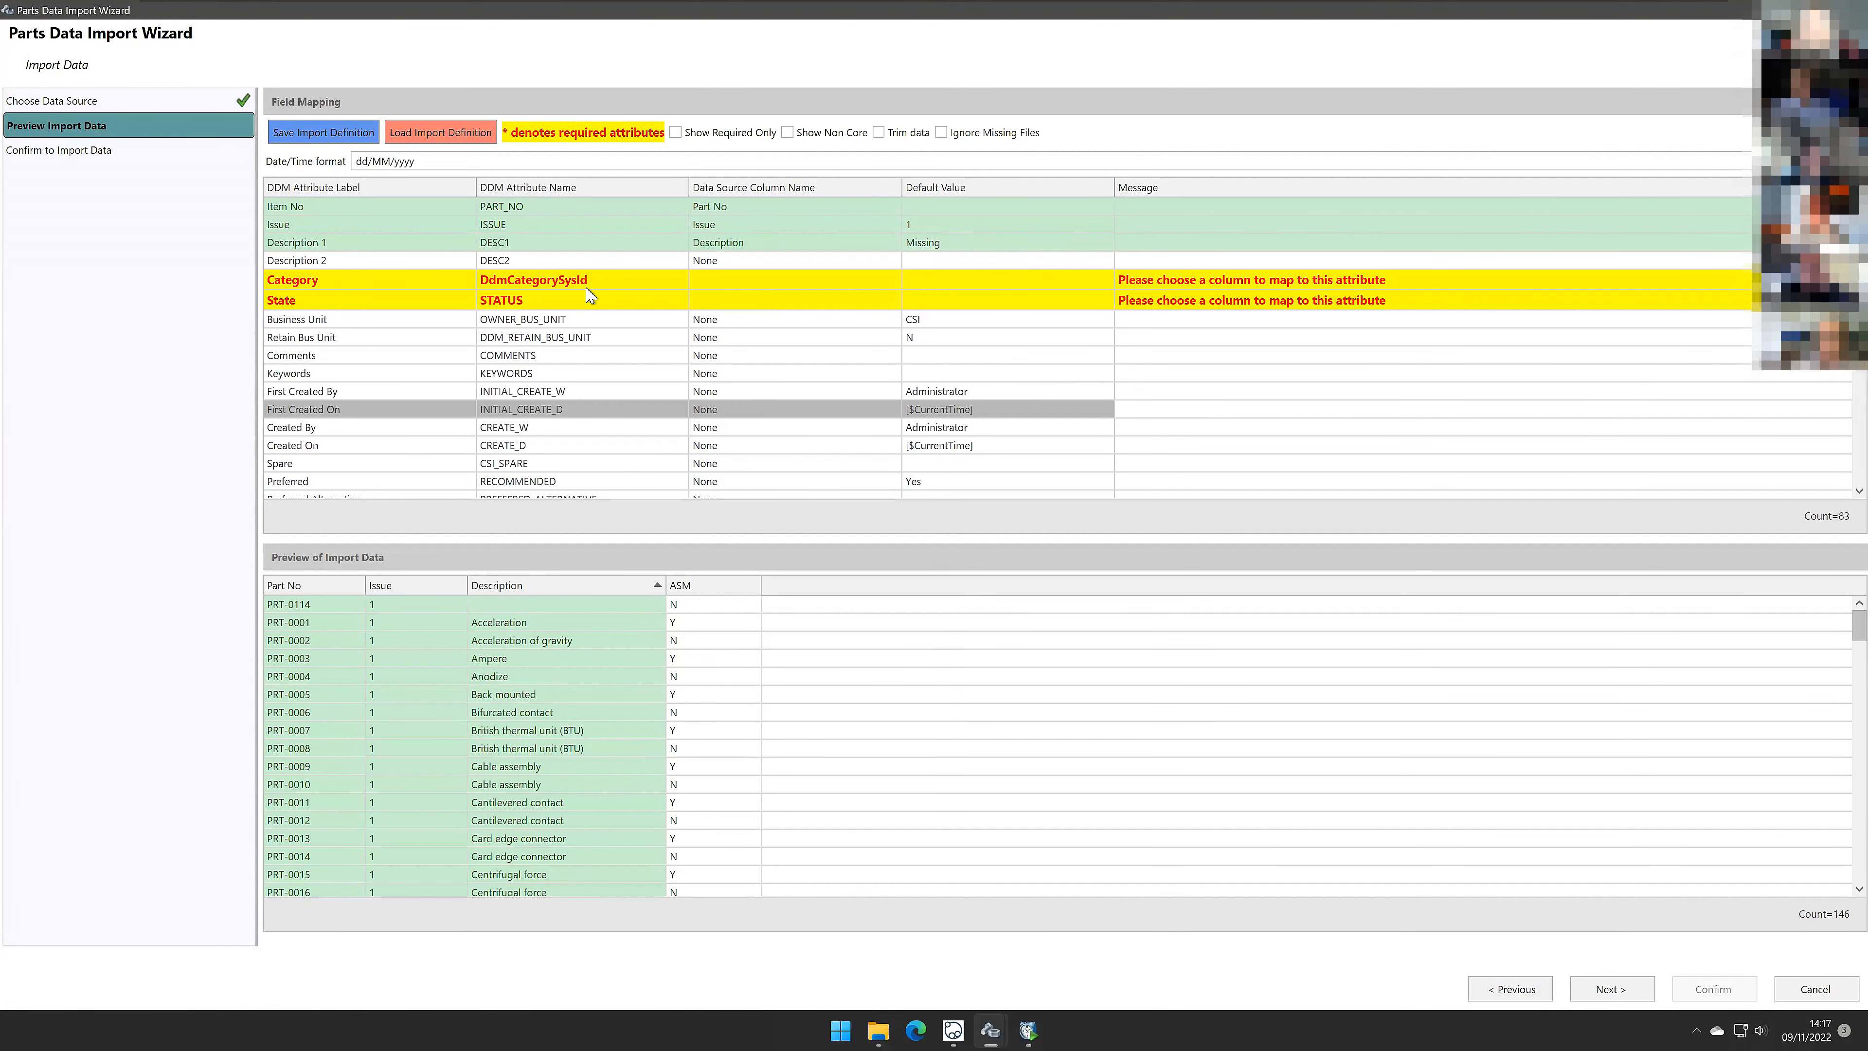
Step: Leave Category unmapped with None and set its default value to Part\Test - Importing
{"action": "left_click", "coordinate": [768, 287]}
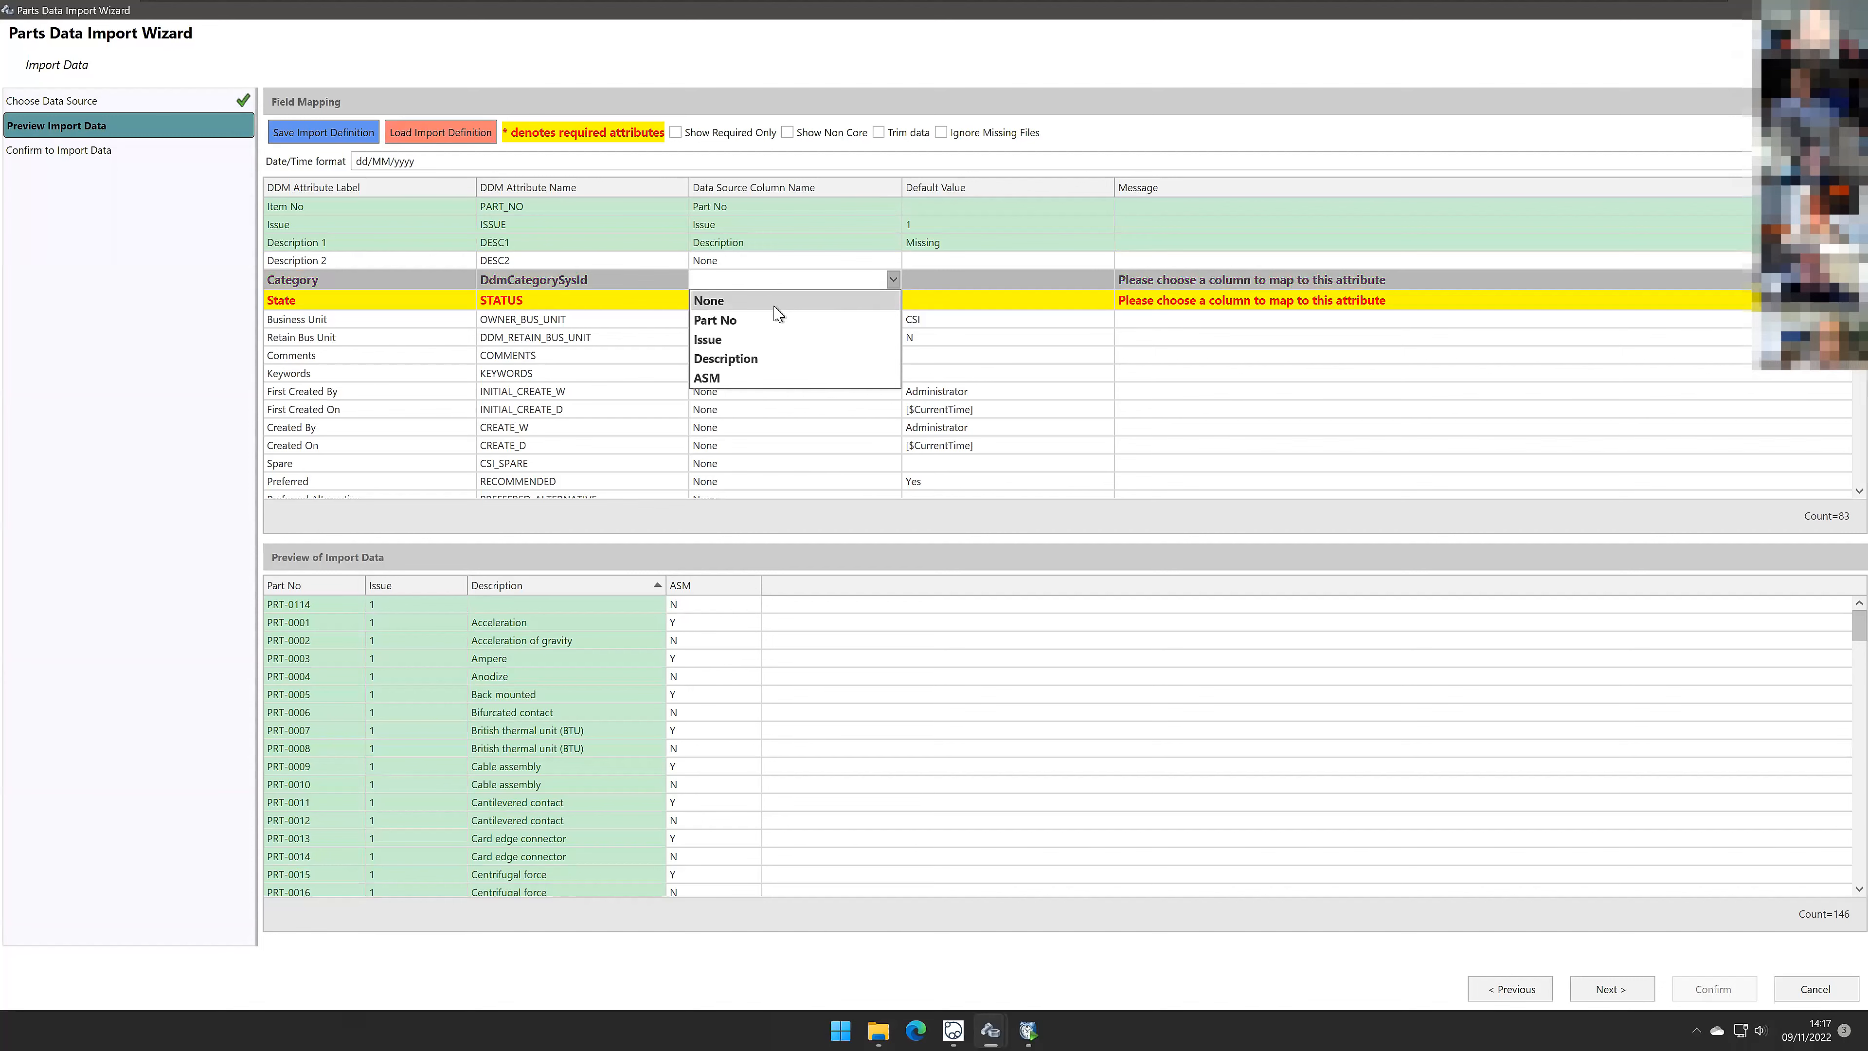
{"action": "left_click", "coordinate": [756, 306]}
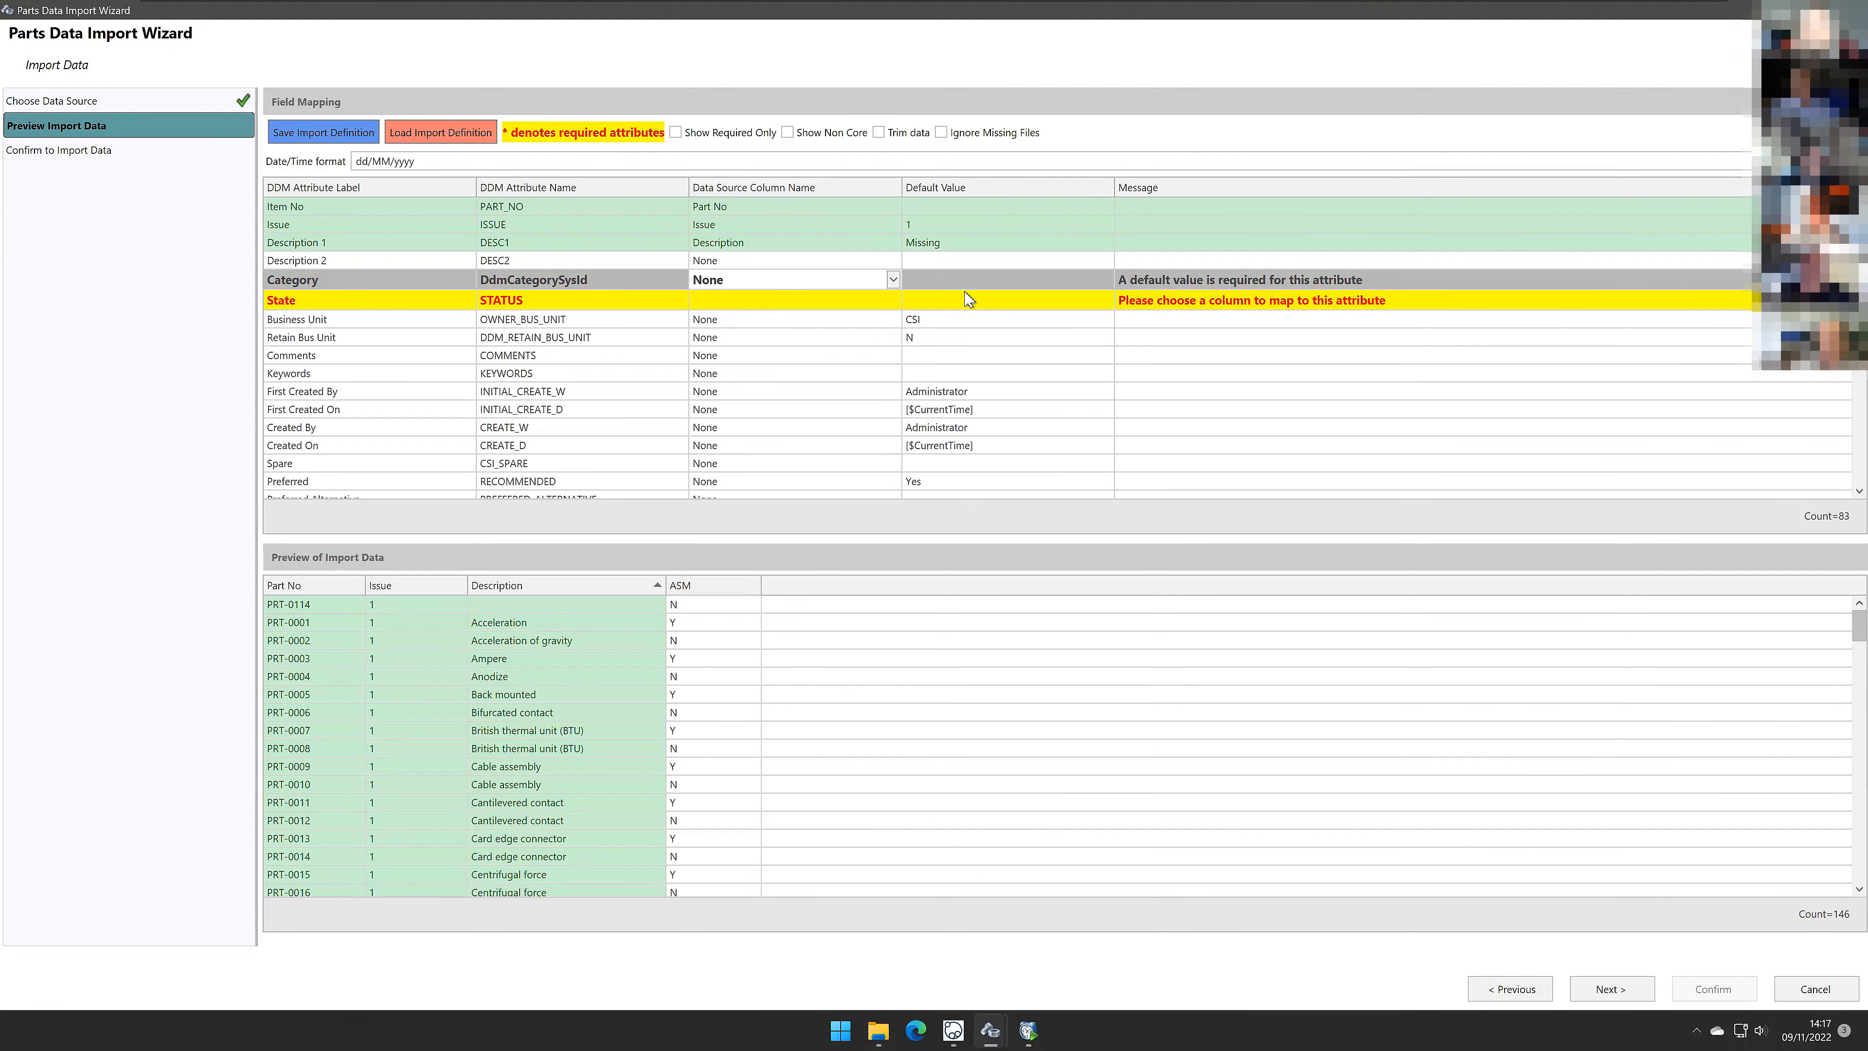
{"action": "left_click", "coordinate": [1109, 284]}
{"action": "left_click", "coordinate": [1108, 281]}
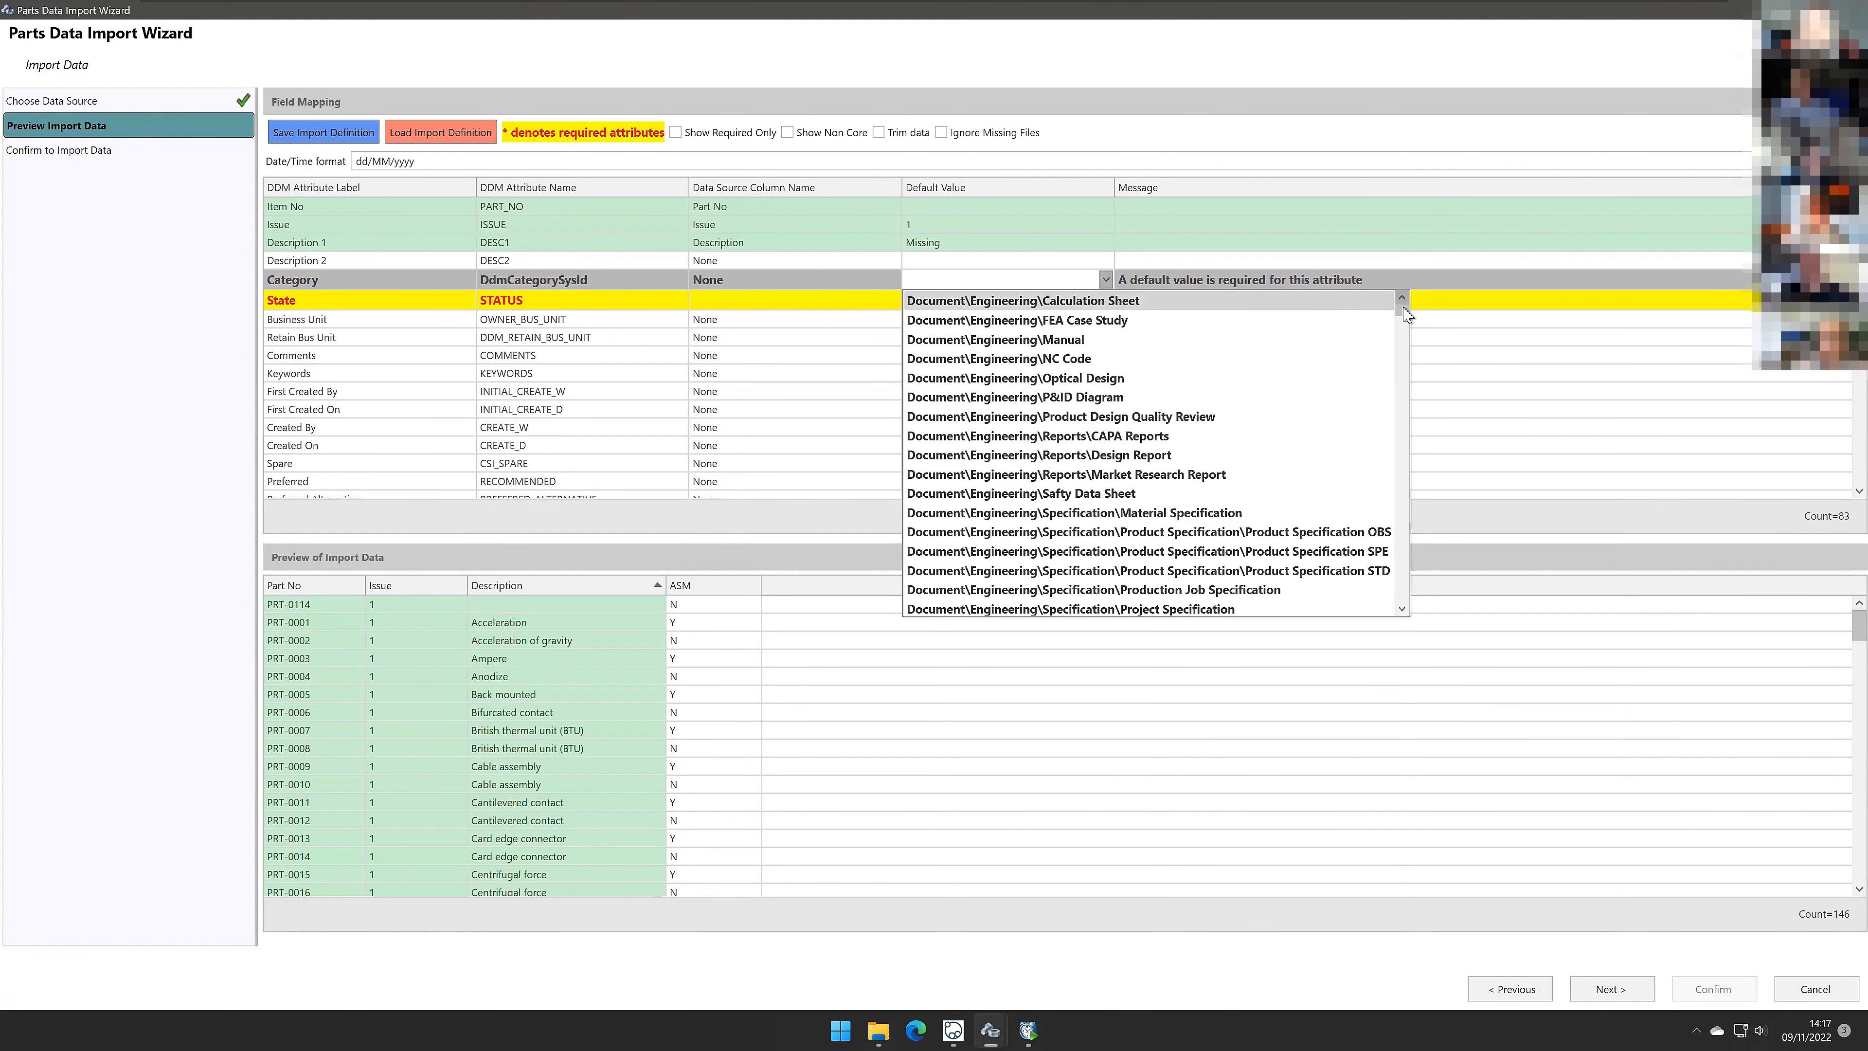
{"action": "left_click_drag", "start_coordinate": [1400, 342], "coordinate": [1536, 632]}
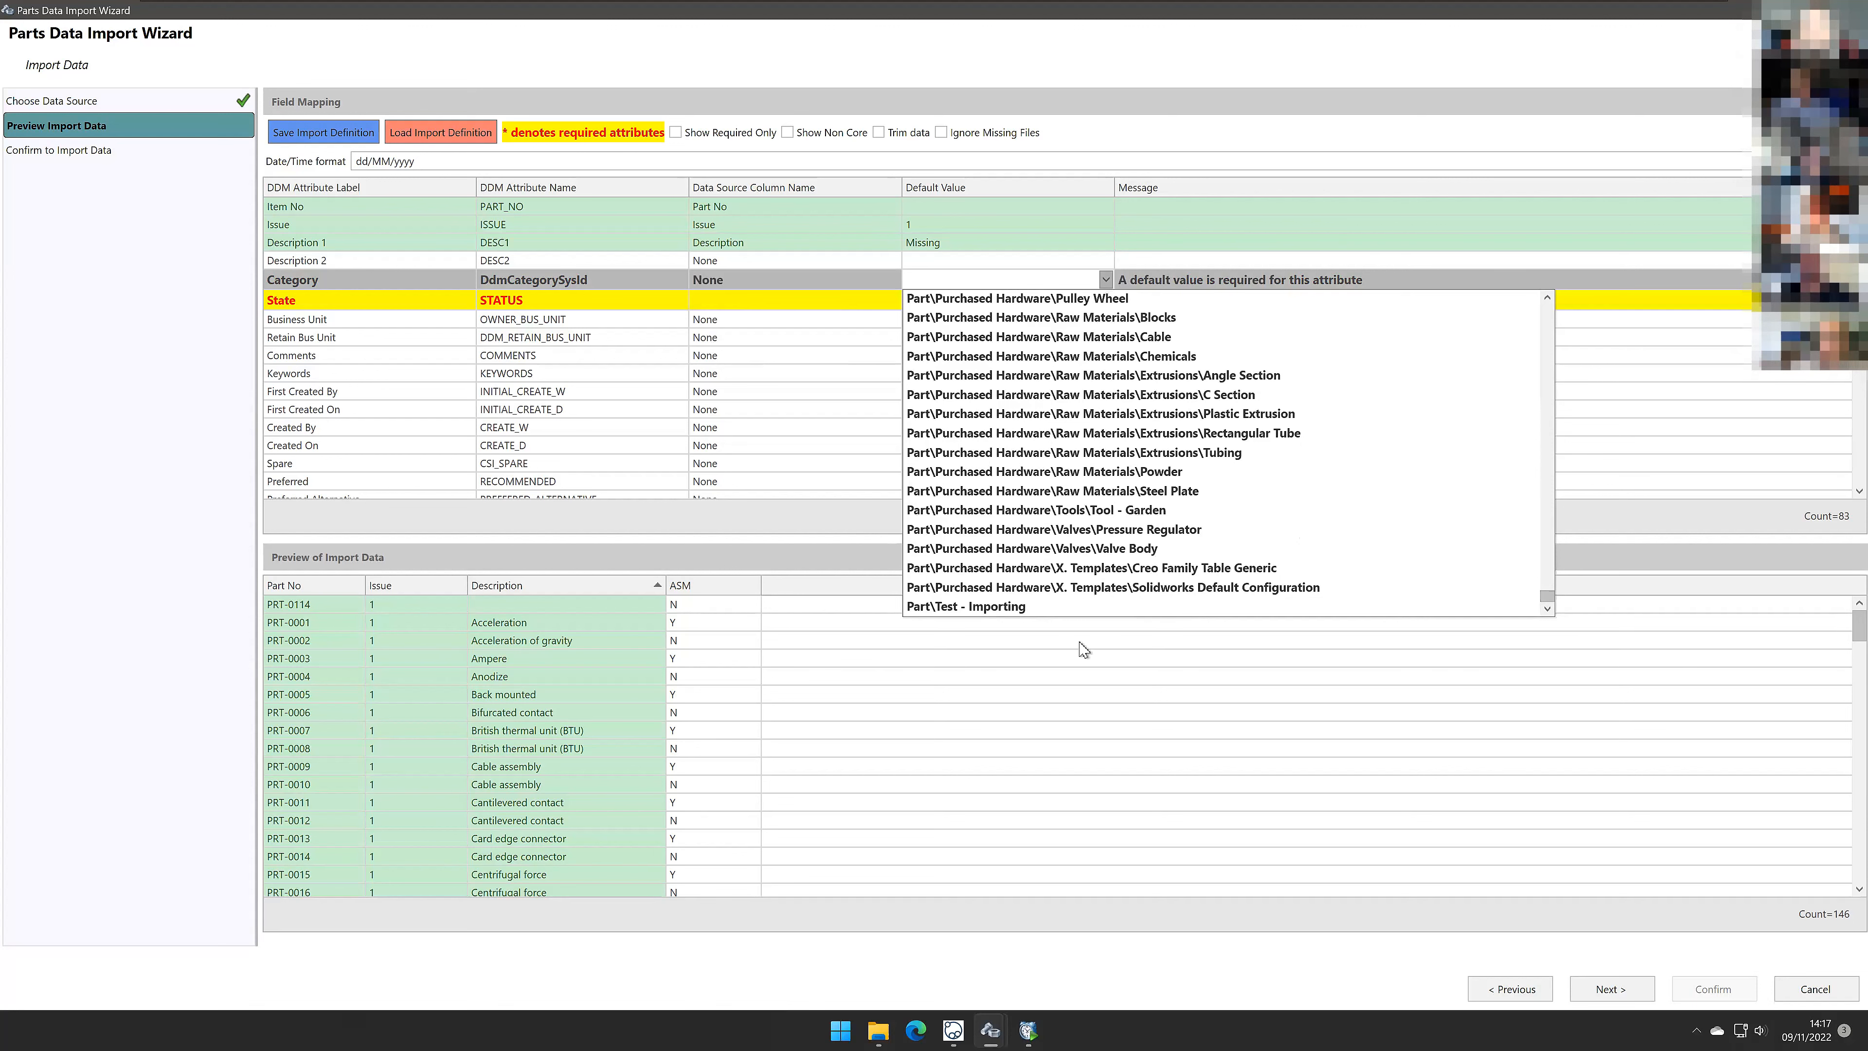
{"action": "left_click", "coordinate": [1000, 607]}
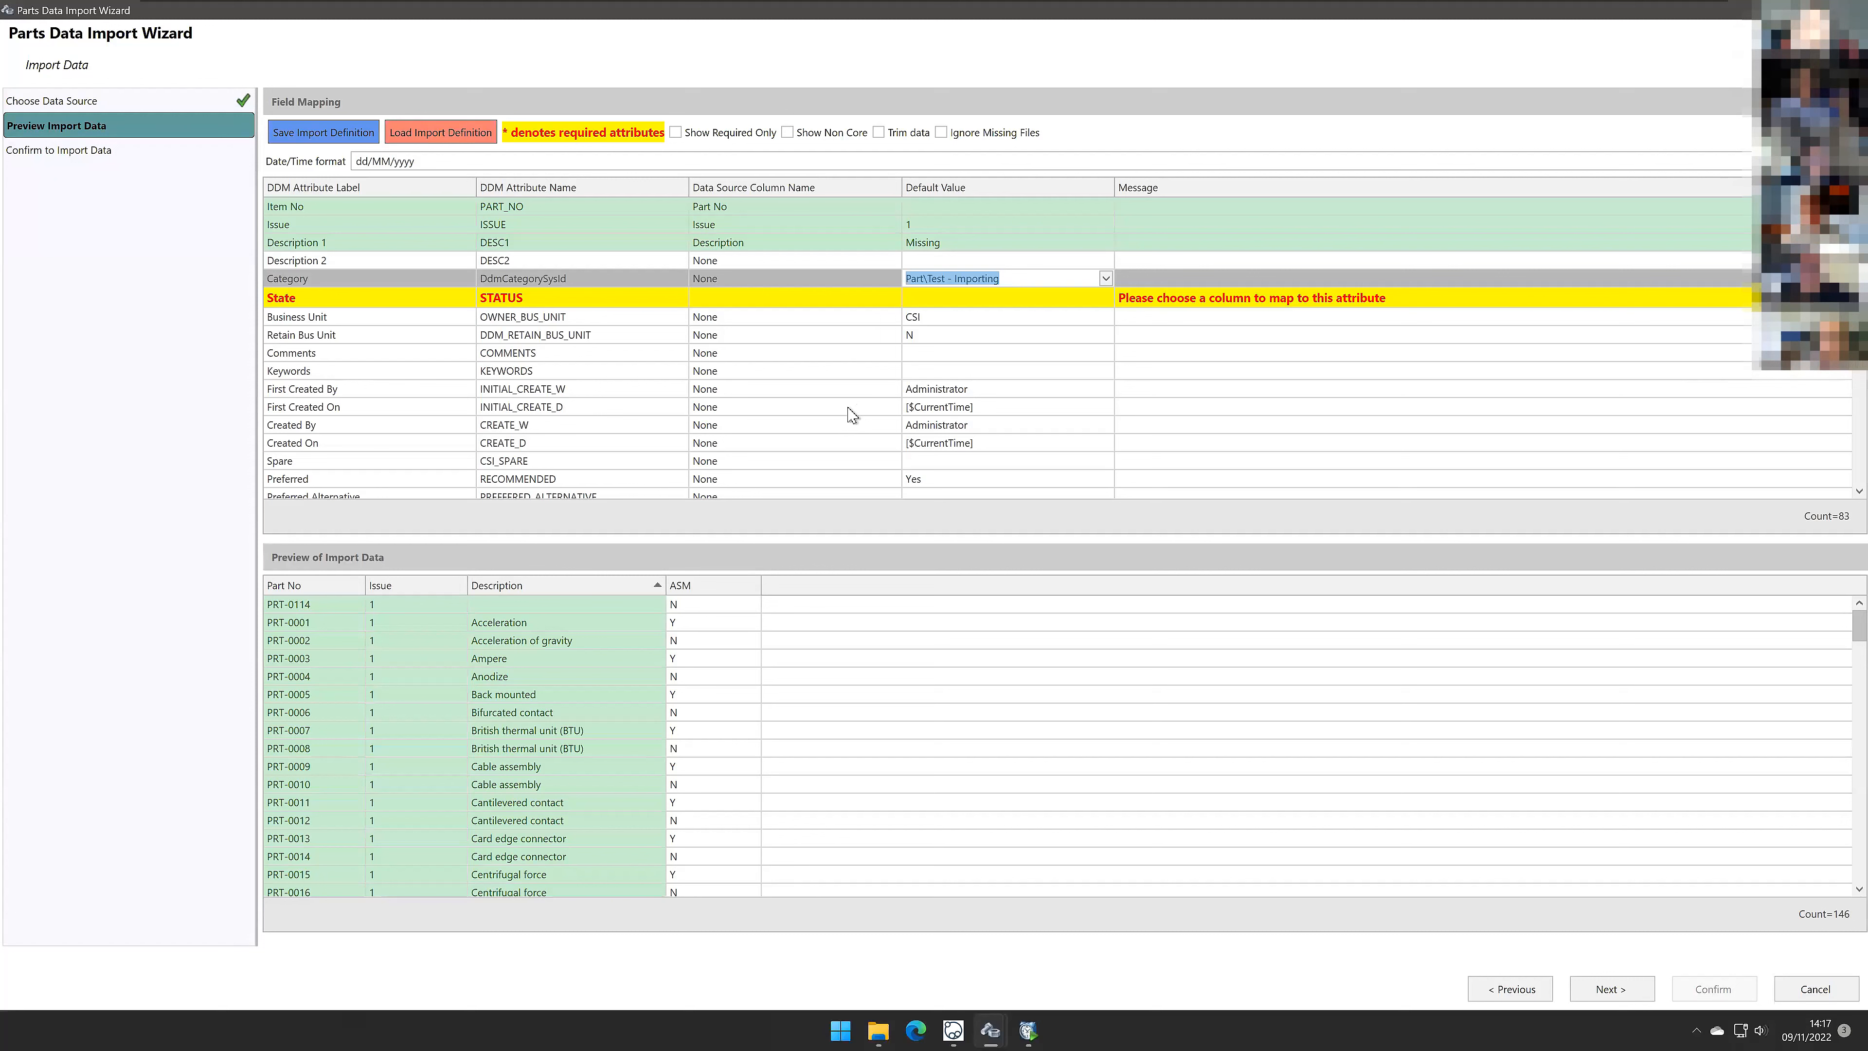
Step: Leave State unmapped with None and set its default value to Work in Progress
{"action": "left_click", "coordinate": [846, 299]}
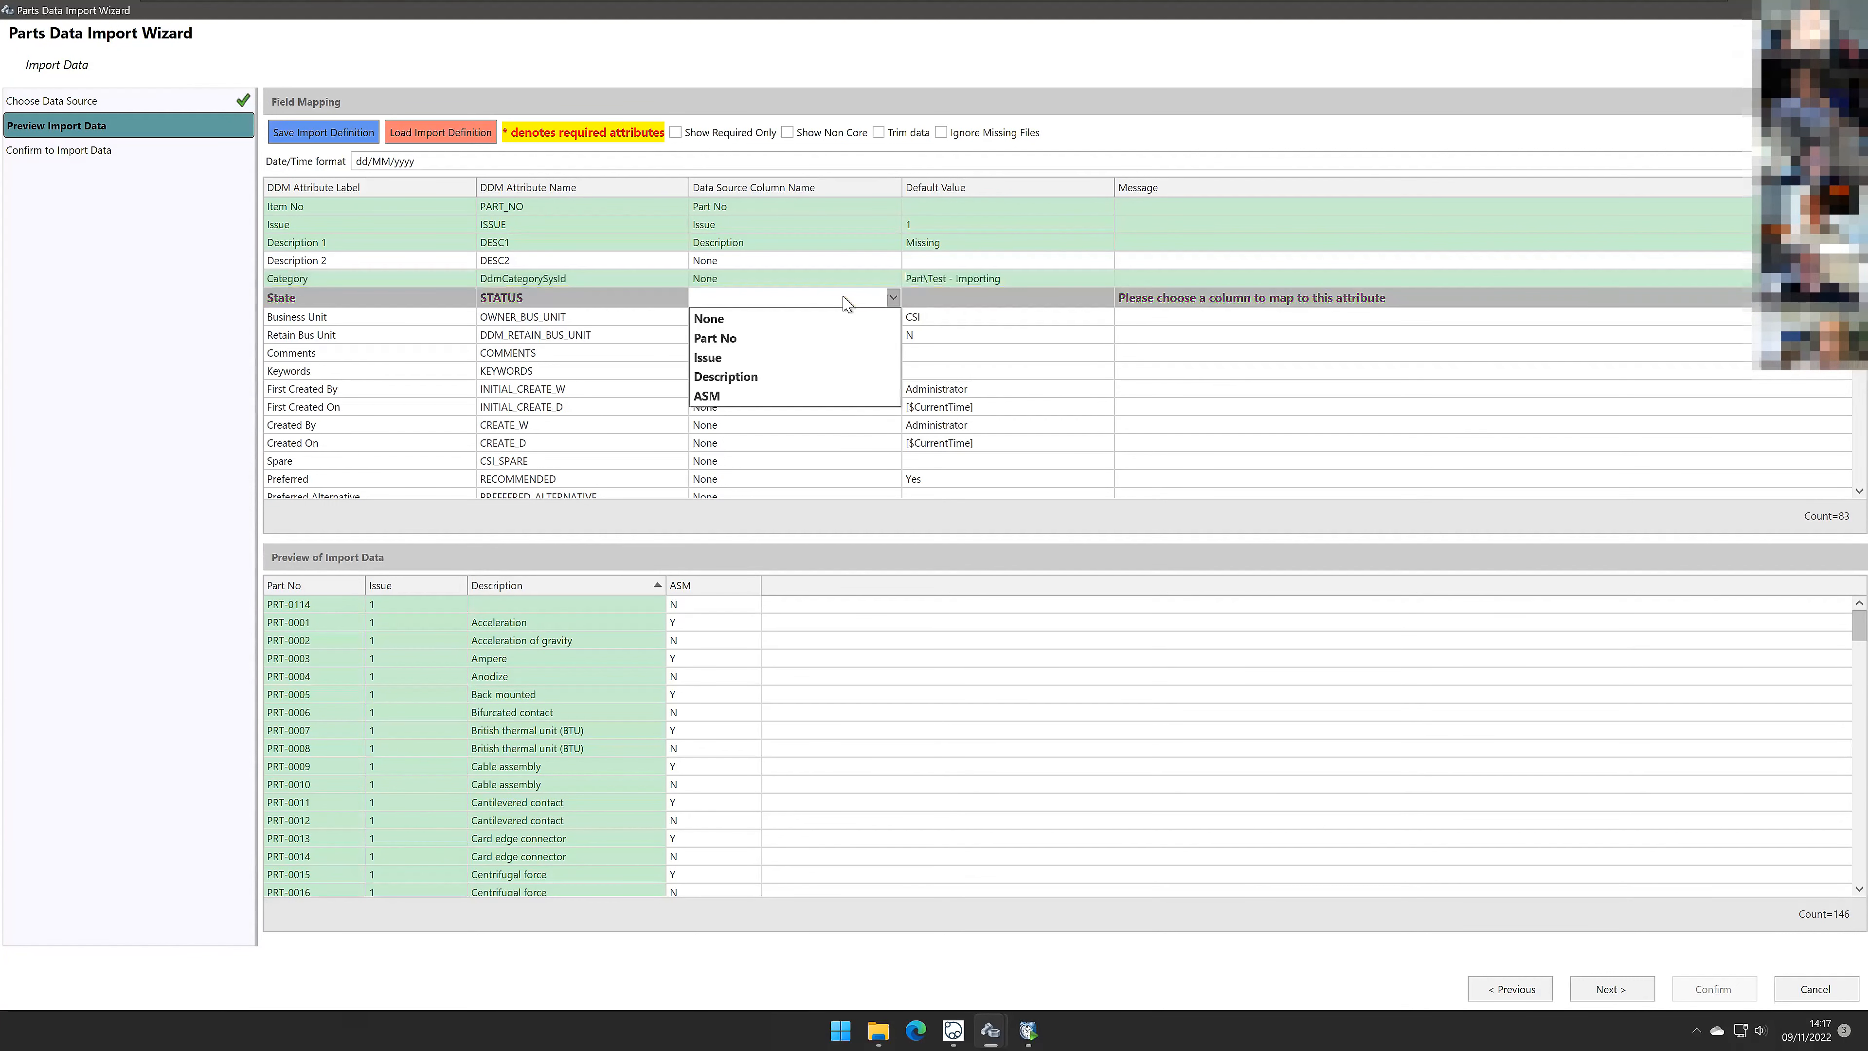
{"action": "left_click", "coordinate": [818, 319]}
{"action": "left_click", "coordinate": [1101, 303]}
{"action": "left_click", "coordinate": [1105, 297]}
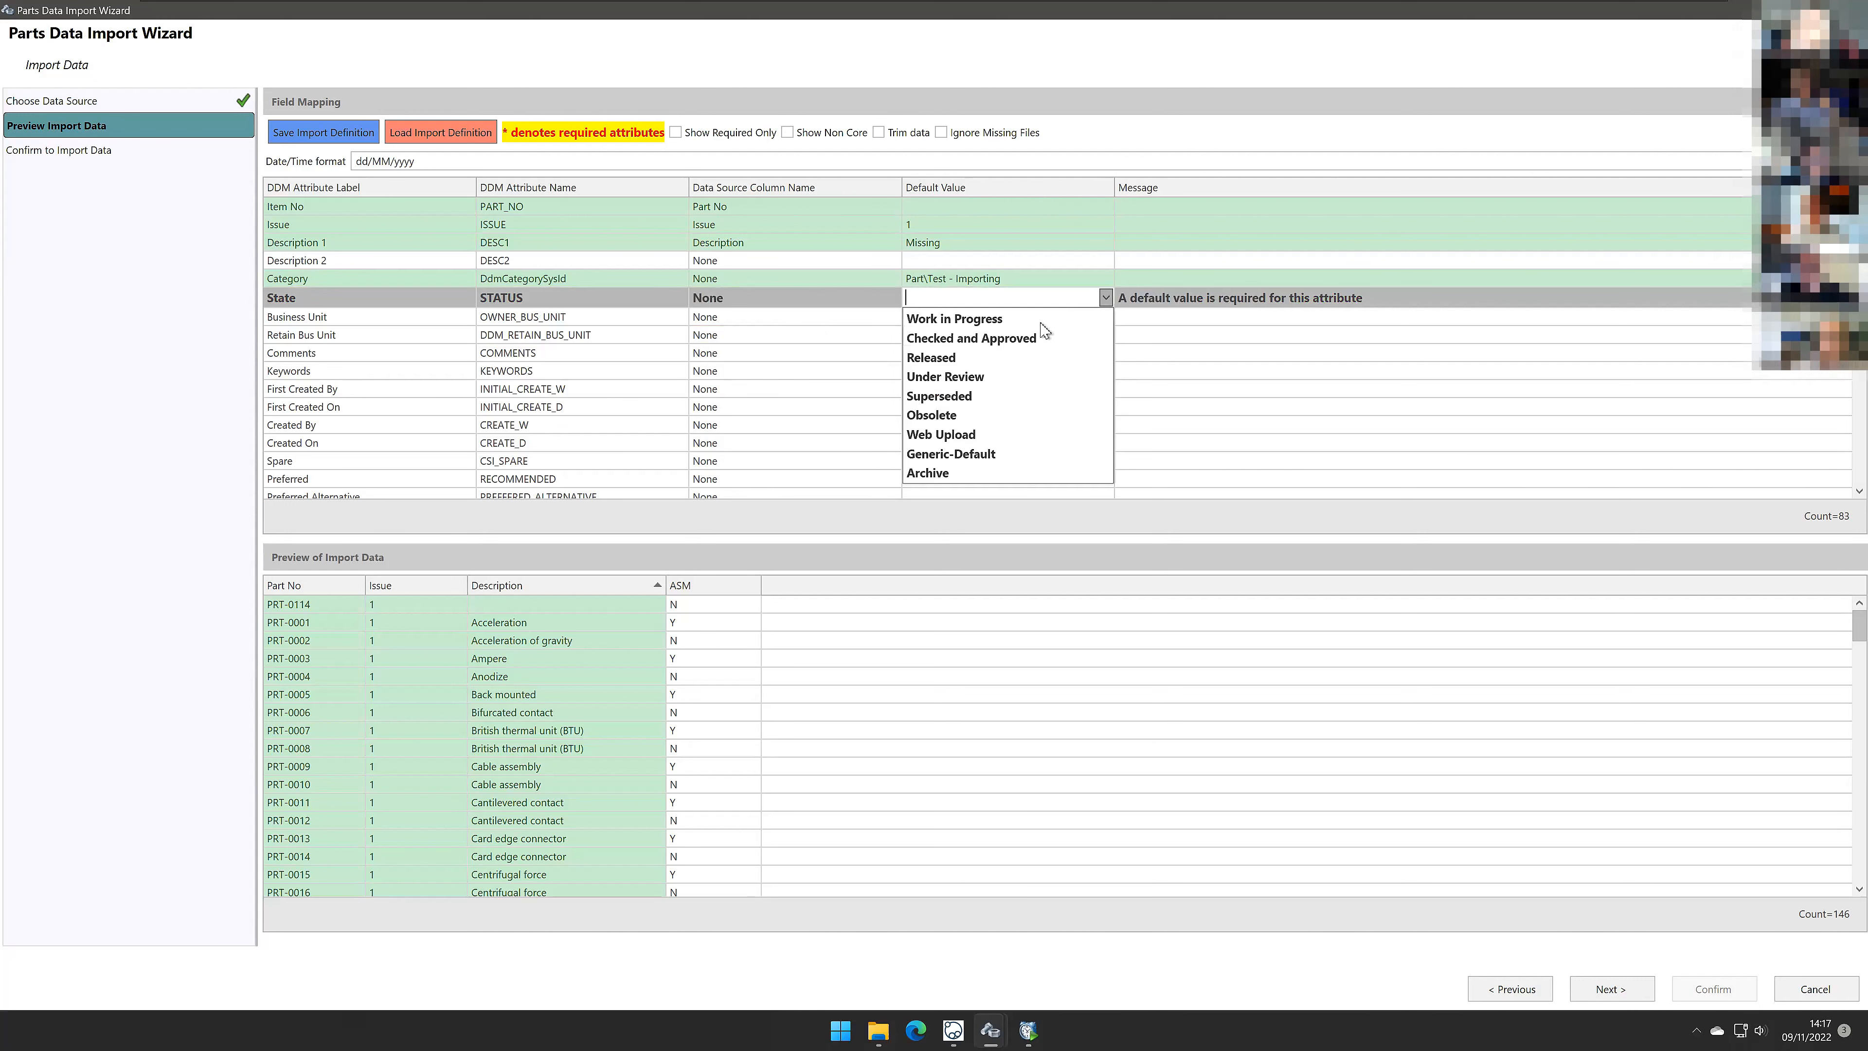
{"action": "left_click", "coordinate": [998, 324]}
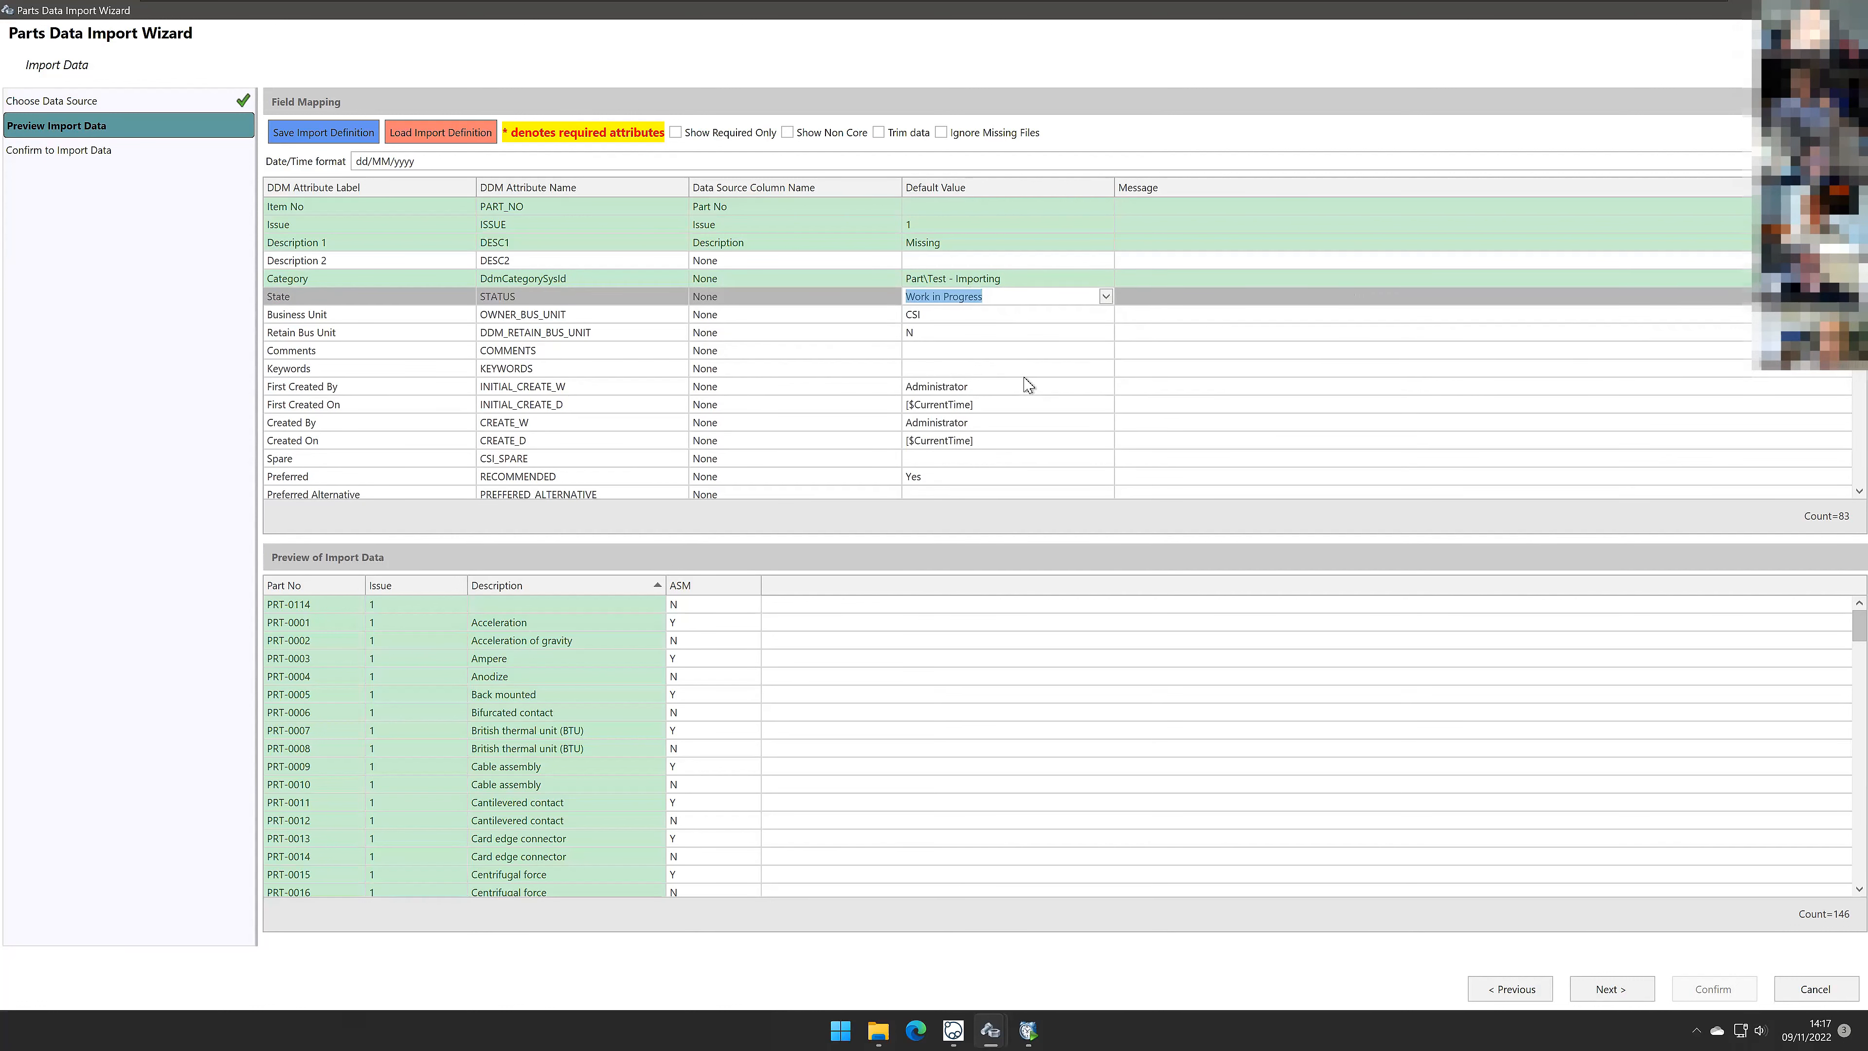
{"action": "left_click", "coordinate": [1309, 406]}
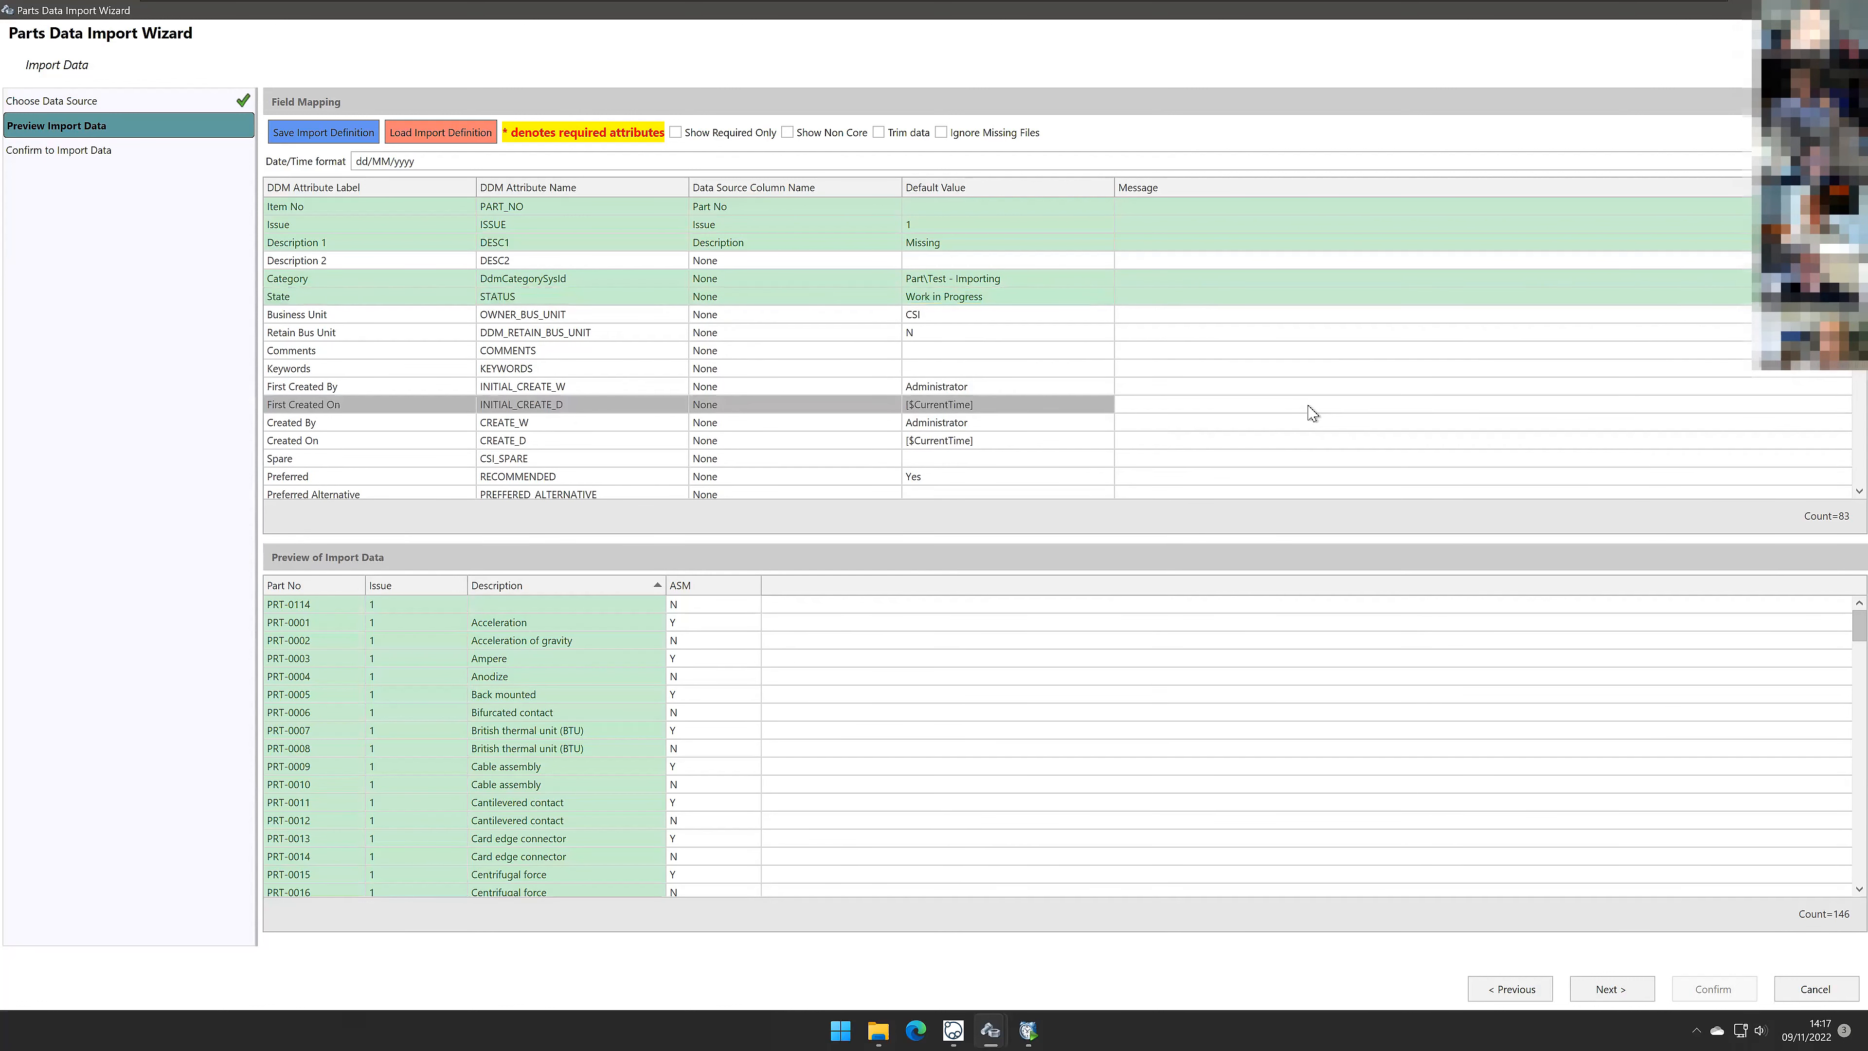
Step: Map the Assembly attribute to the ASM column
{"action": "scroll", "coordinate": [1311, 412], "scroll_direction": "down", "scroll_amount": 15}
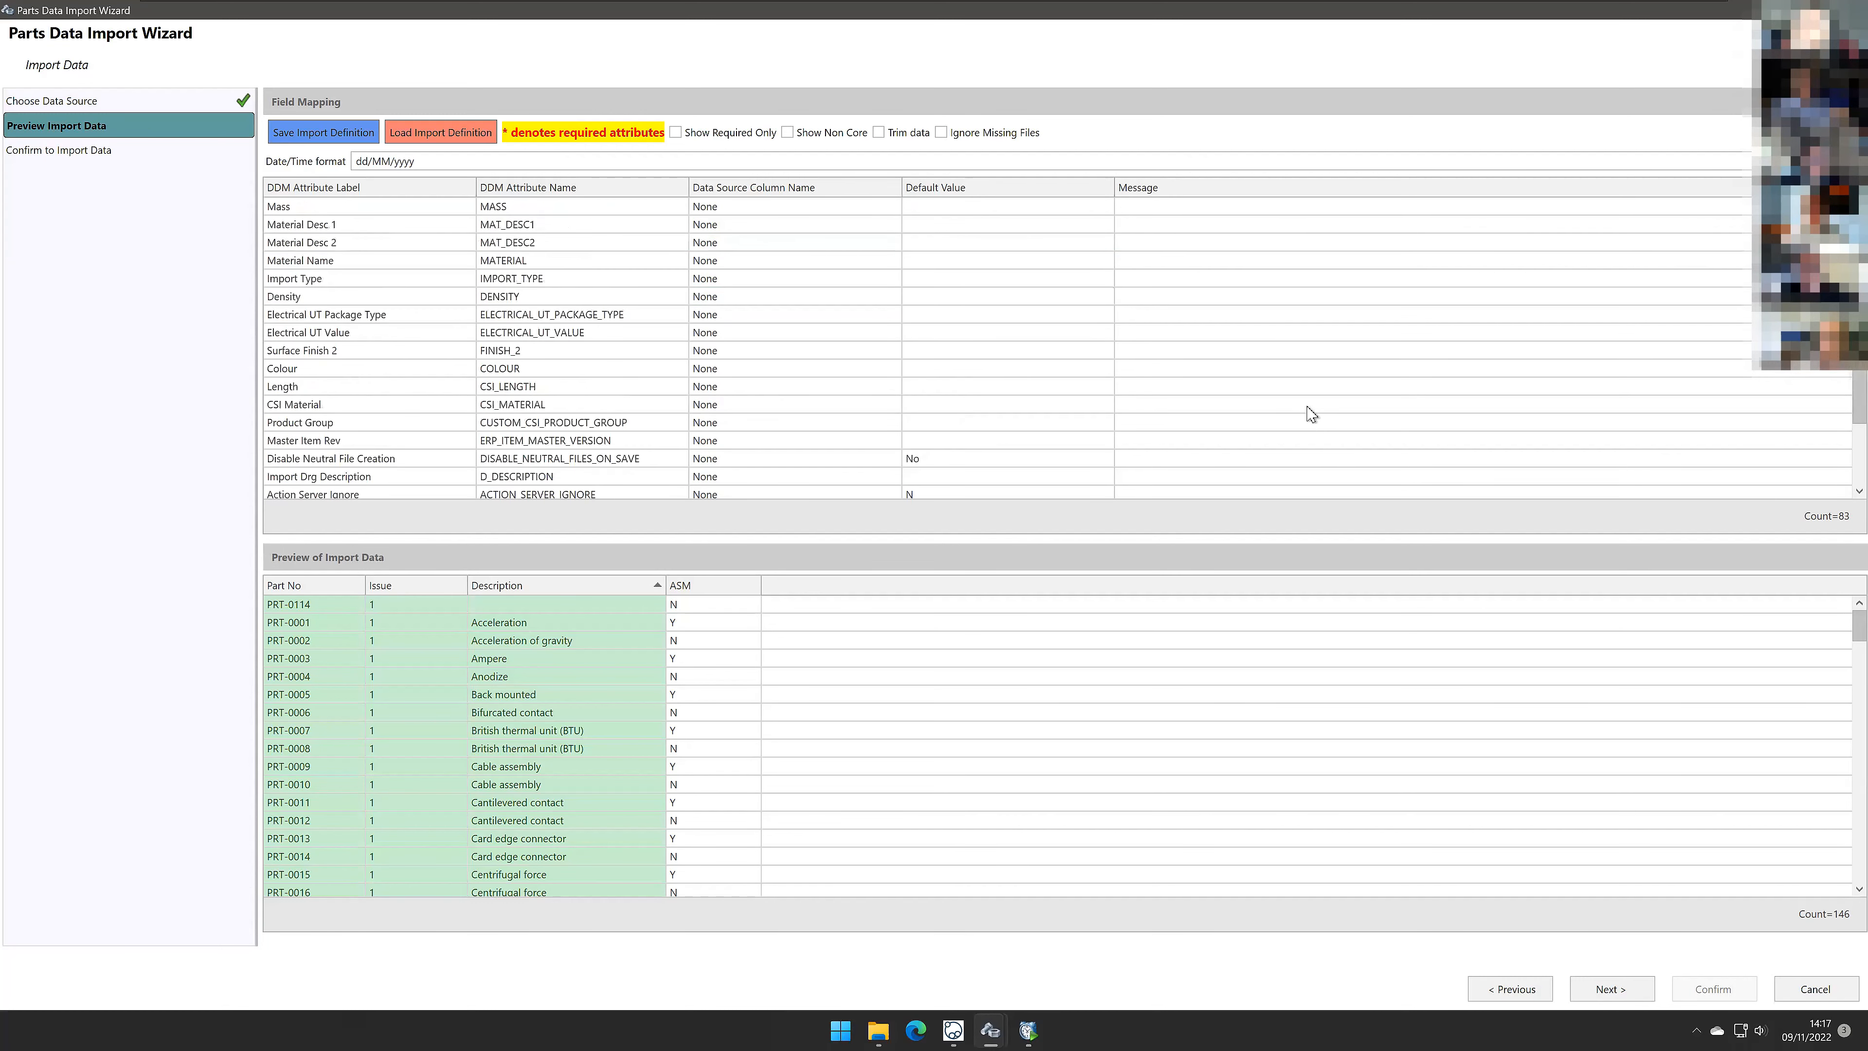
{"action": "scroll", "coordinate": [1311, 413], "scroll_direction": "up", "scroll_amount": 1}
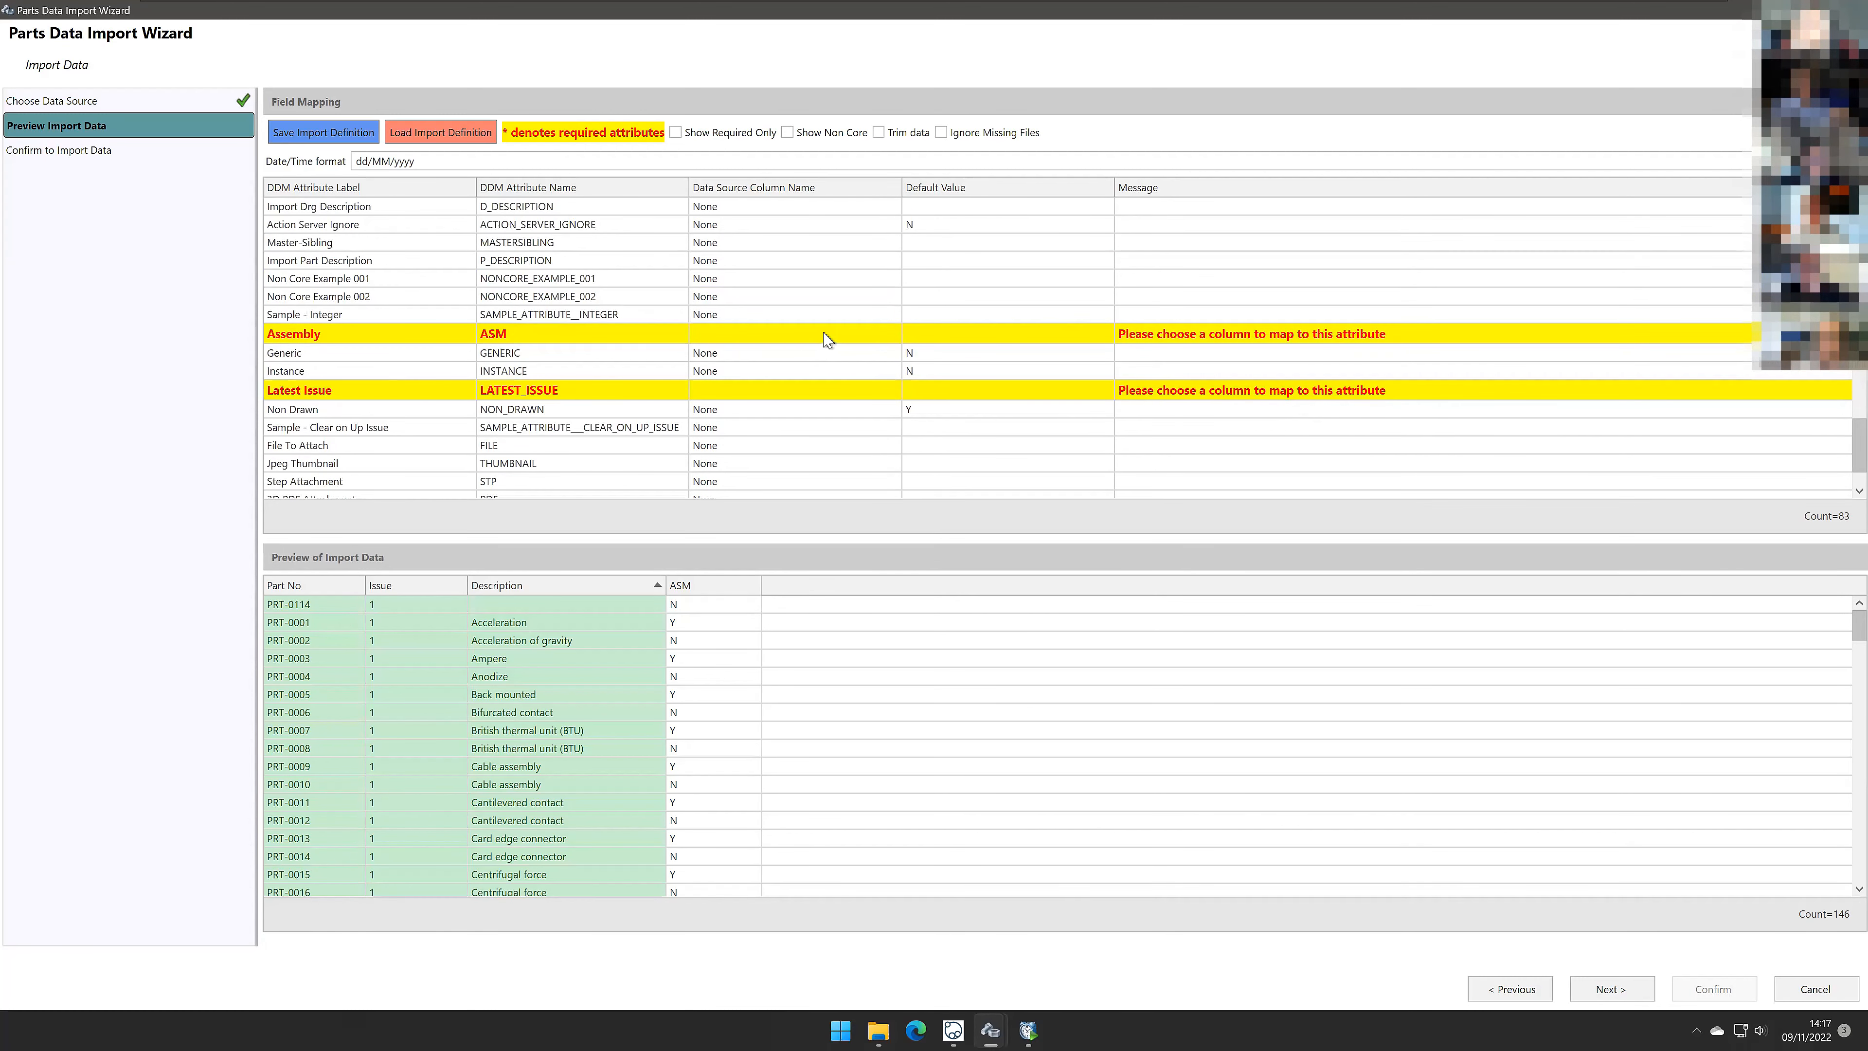
{"action": "left_click", "coordinate": [828, 339]}
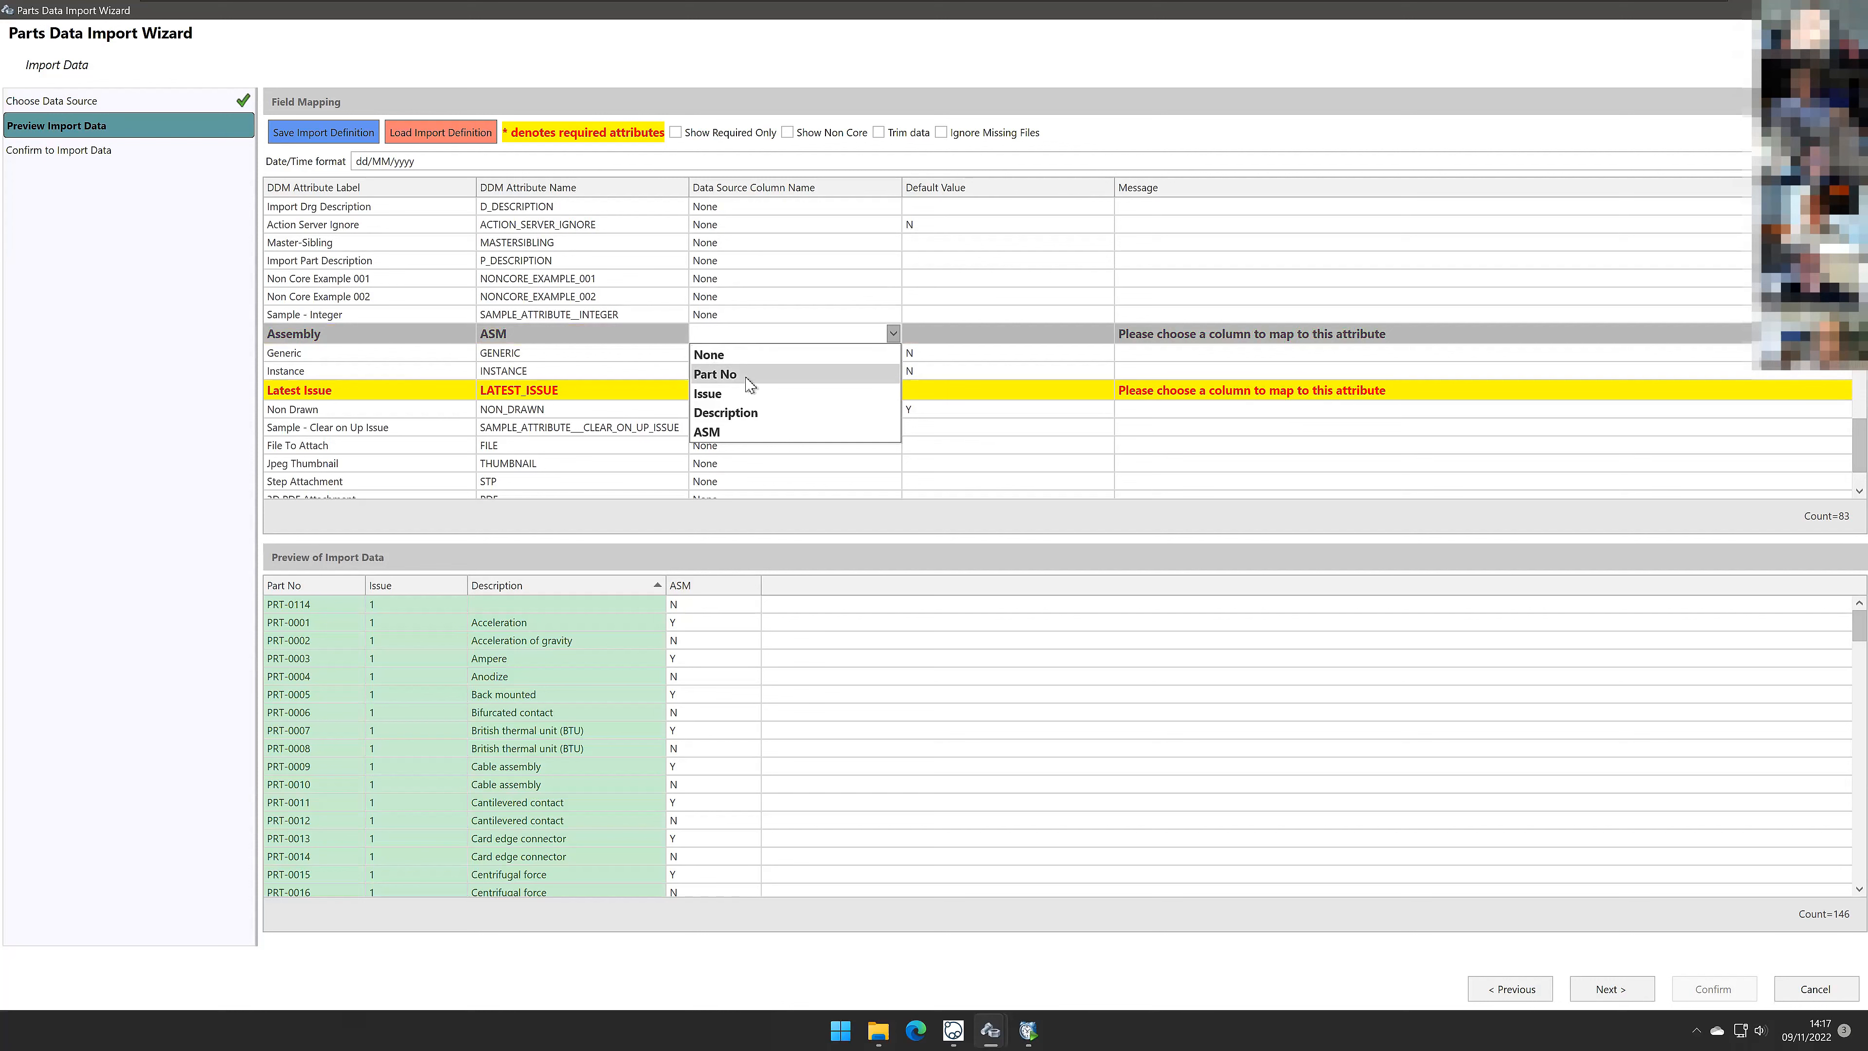
{"action": "left_click", "coordinate": [747, 435]}
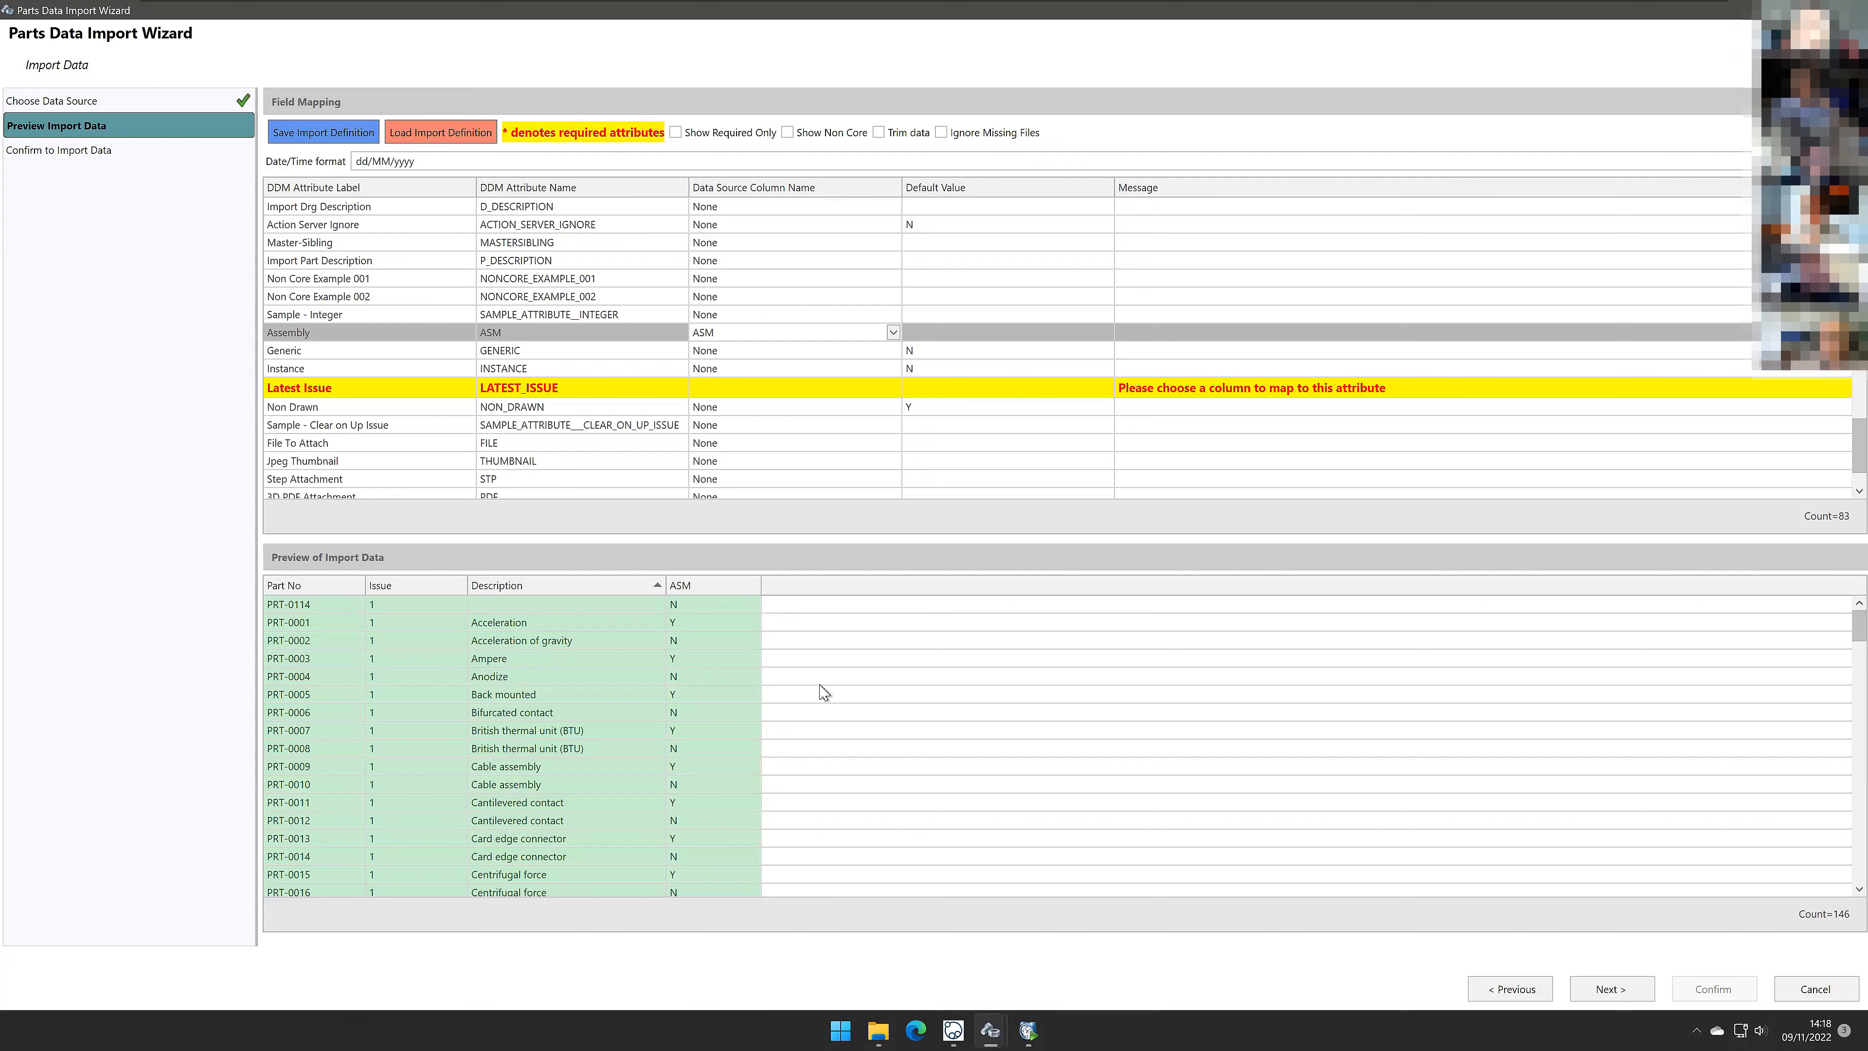
Step: Leave Latest Issue unmapped with None and set its default value to Y
{"action": "left_click", "coordinate": [883, 390]}
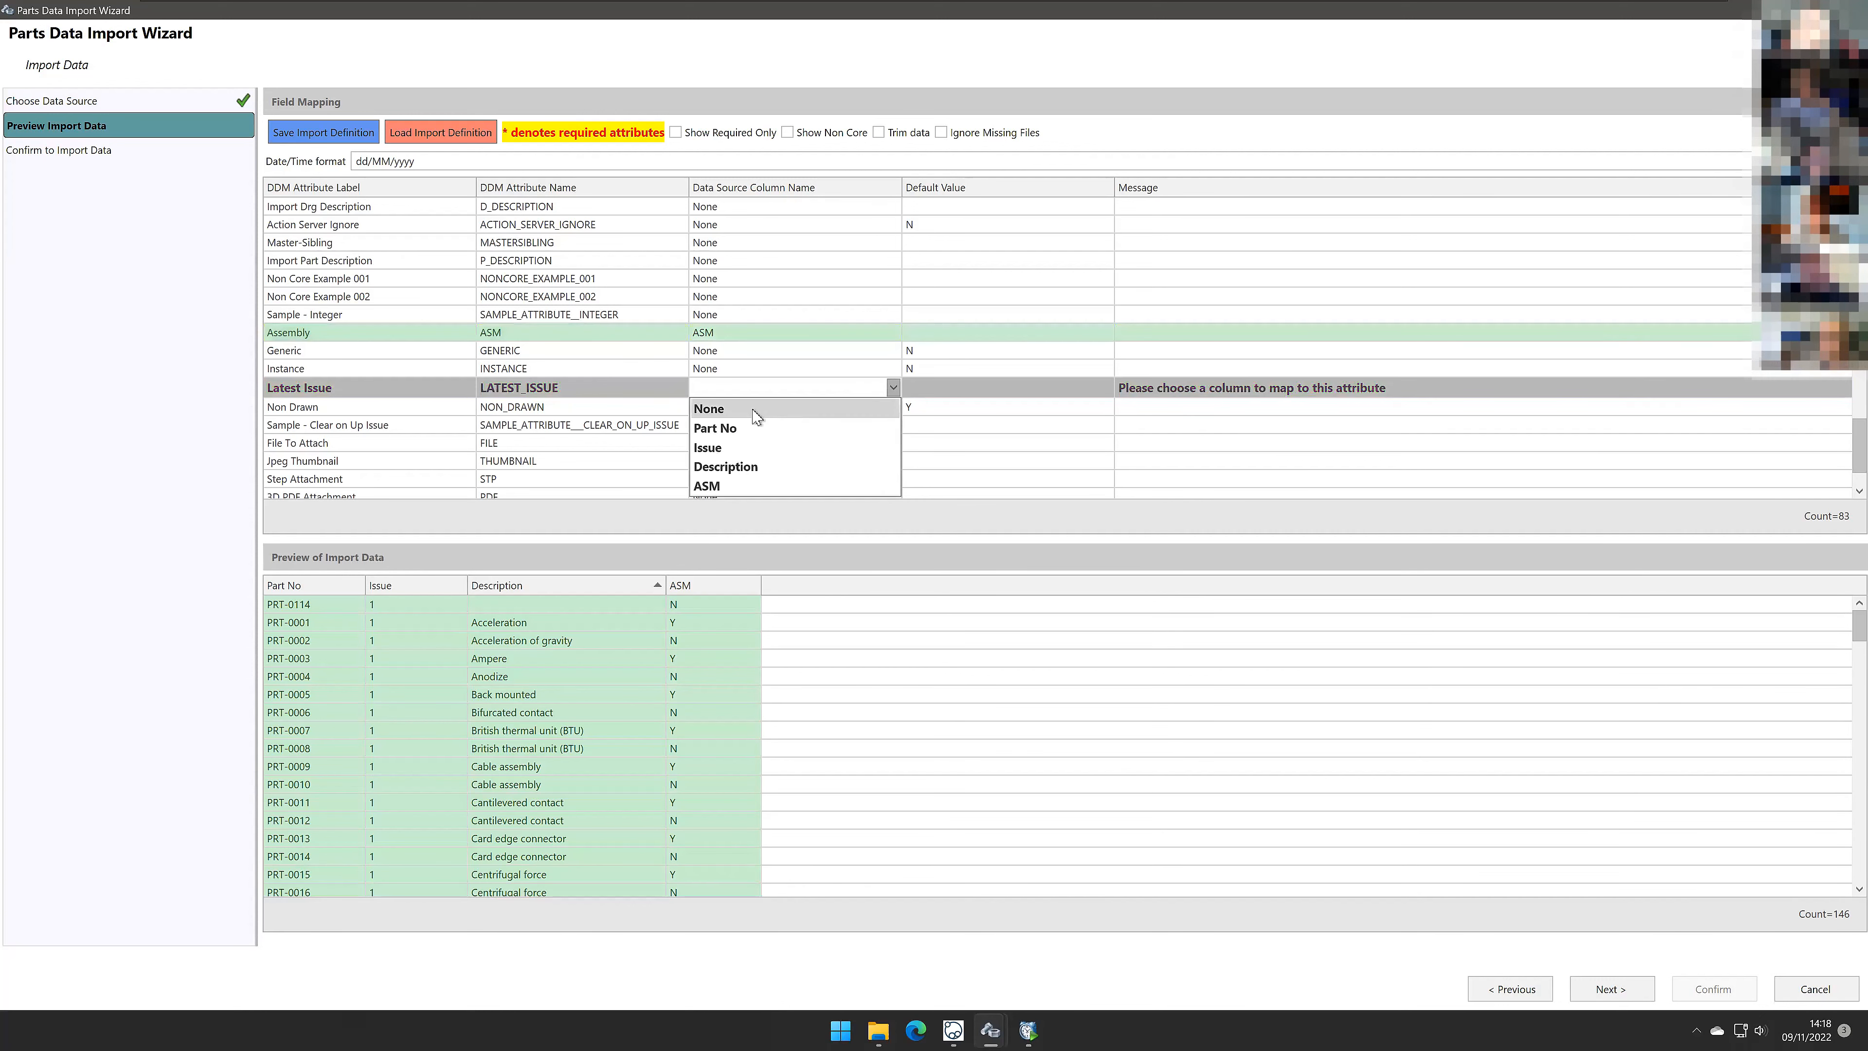
{"action": "left_click", "coordinate": [710, 408]}
{"action": "left_click", "coordinate": [999, 388]}
{"action": "left_click", "coordinate": [1105, 388]}
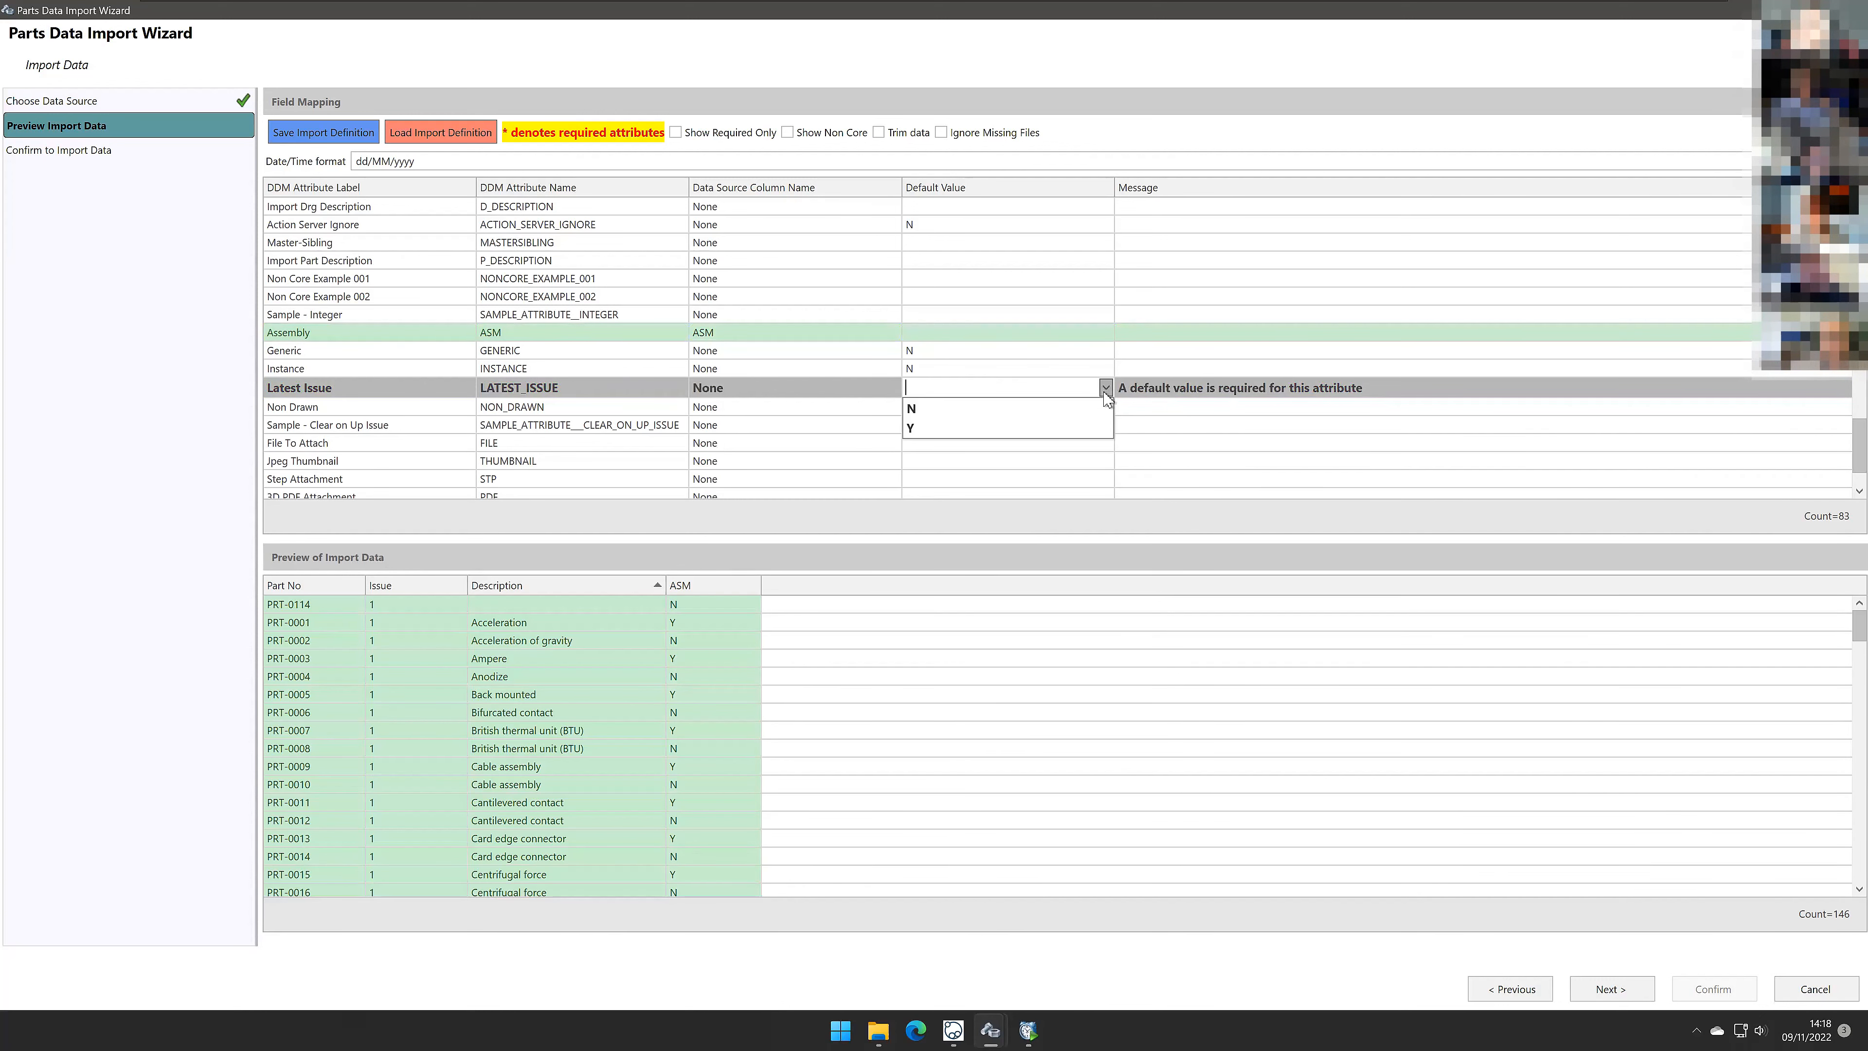
{"action": "left_click", "coordinate": [912, 429]}
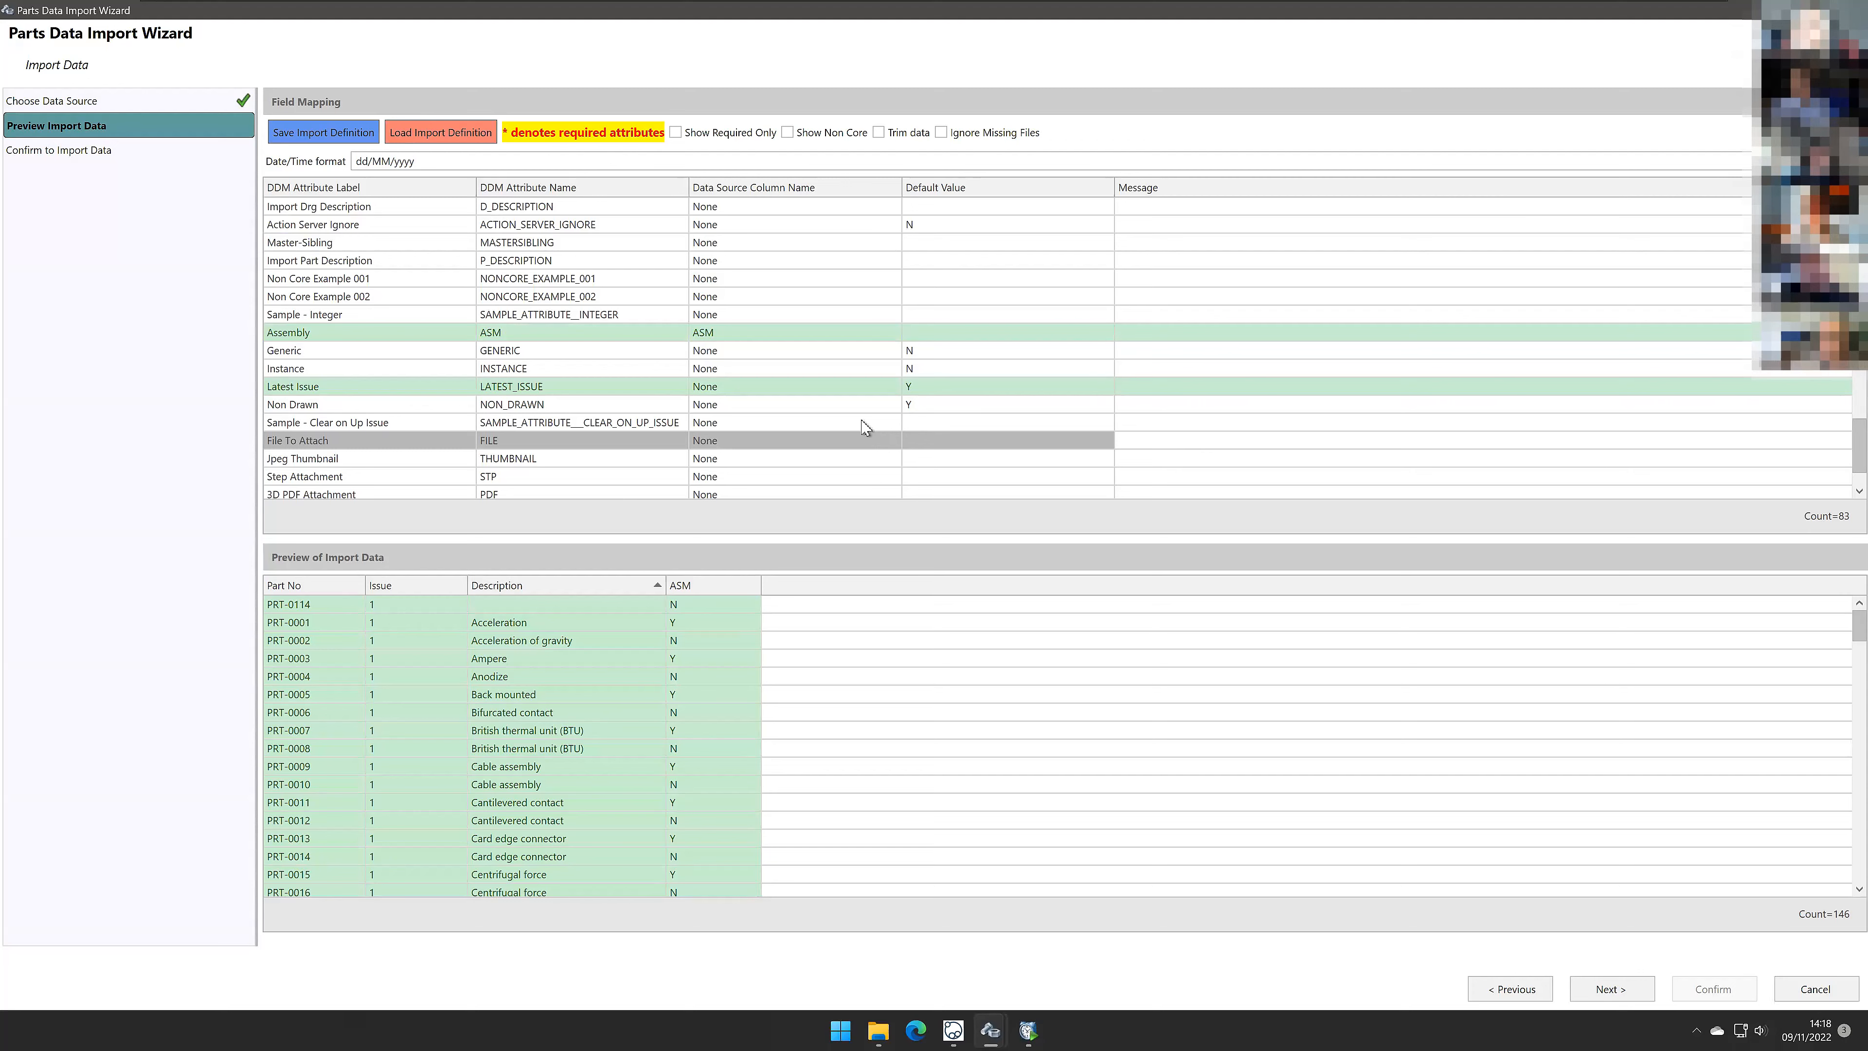
{"action": "scroll", "coordinate": [853, 420], "scroll_direction": "up", "scroll_amount": 10}
{"action": "scroll", "coordinate": [825, 405], "scroll_direction": "up", "scroll_amount": 10}
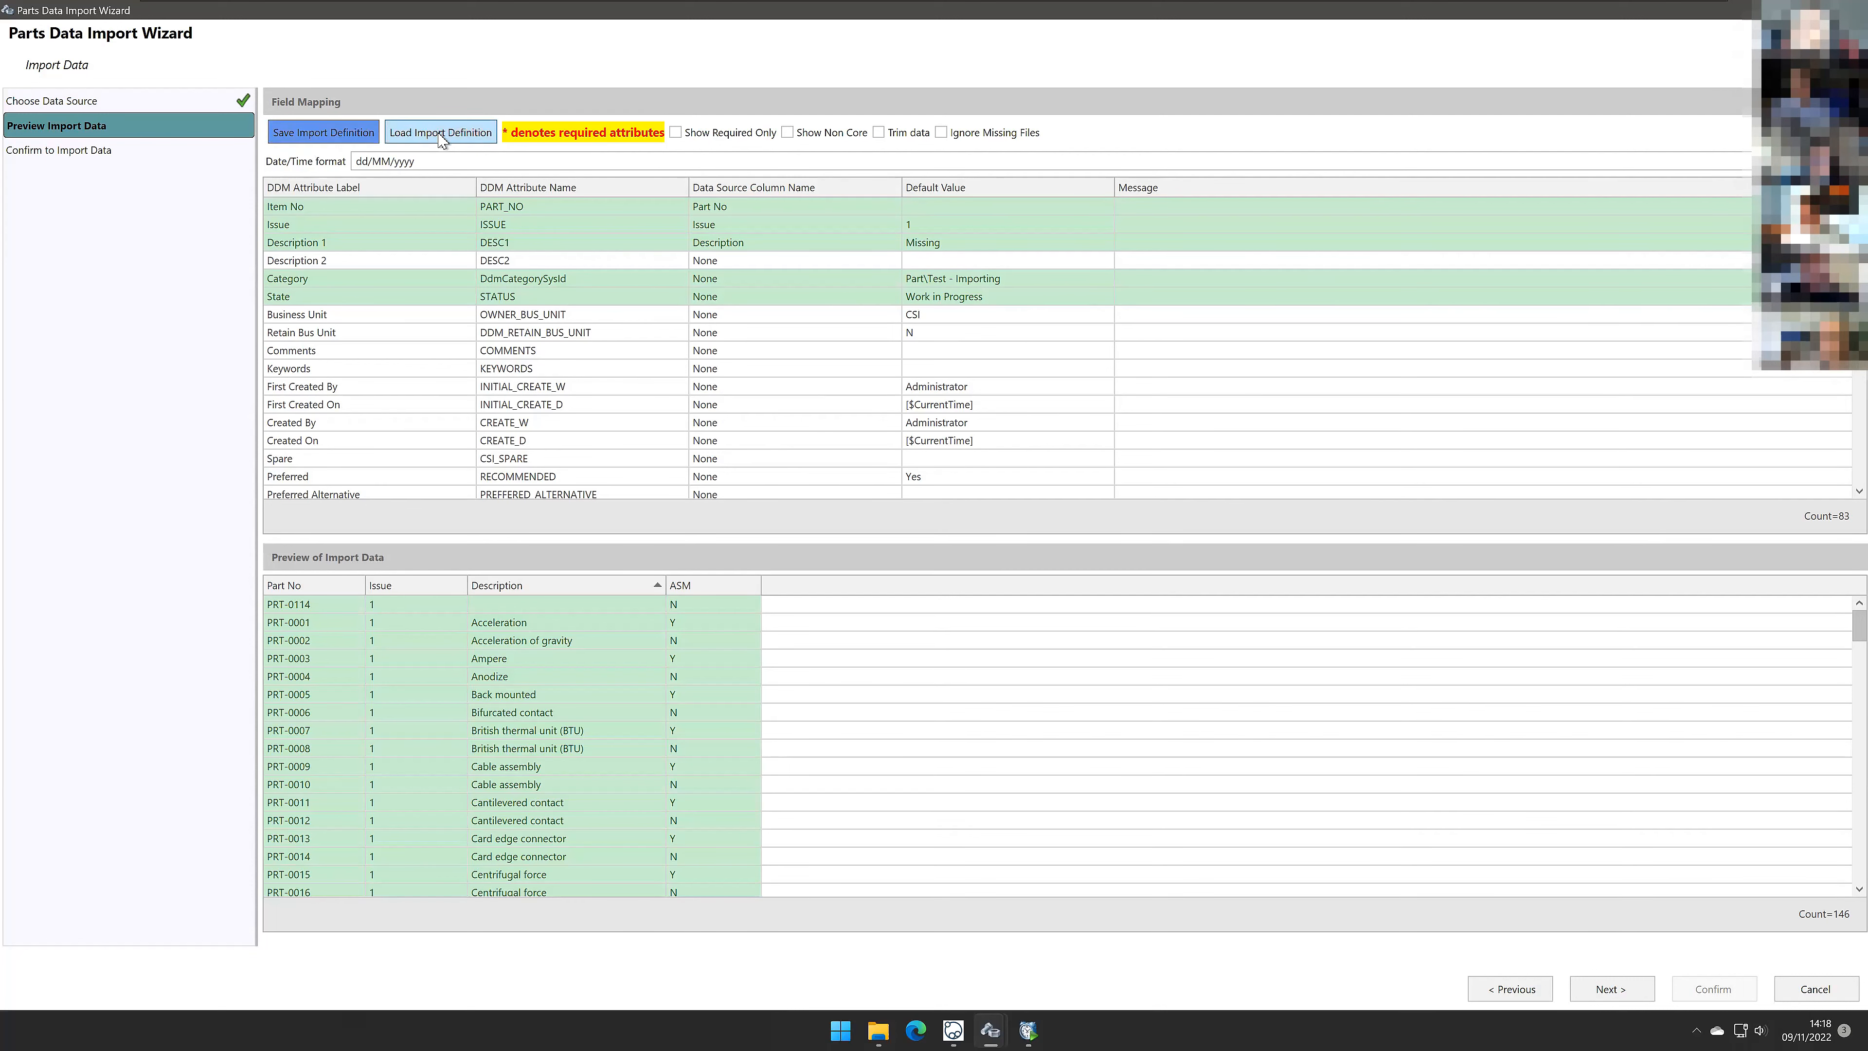
{"action": "left_click", "coordinate": [335, 141]}
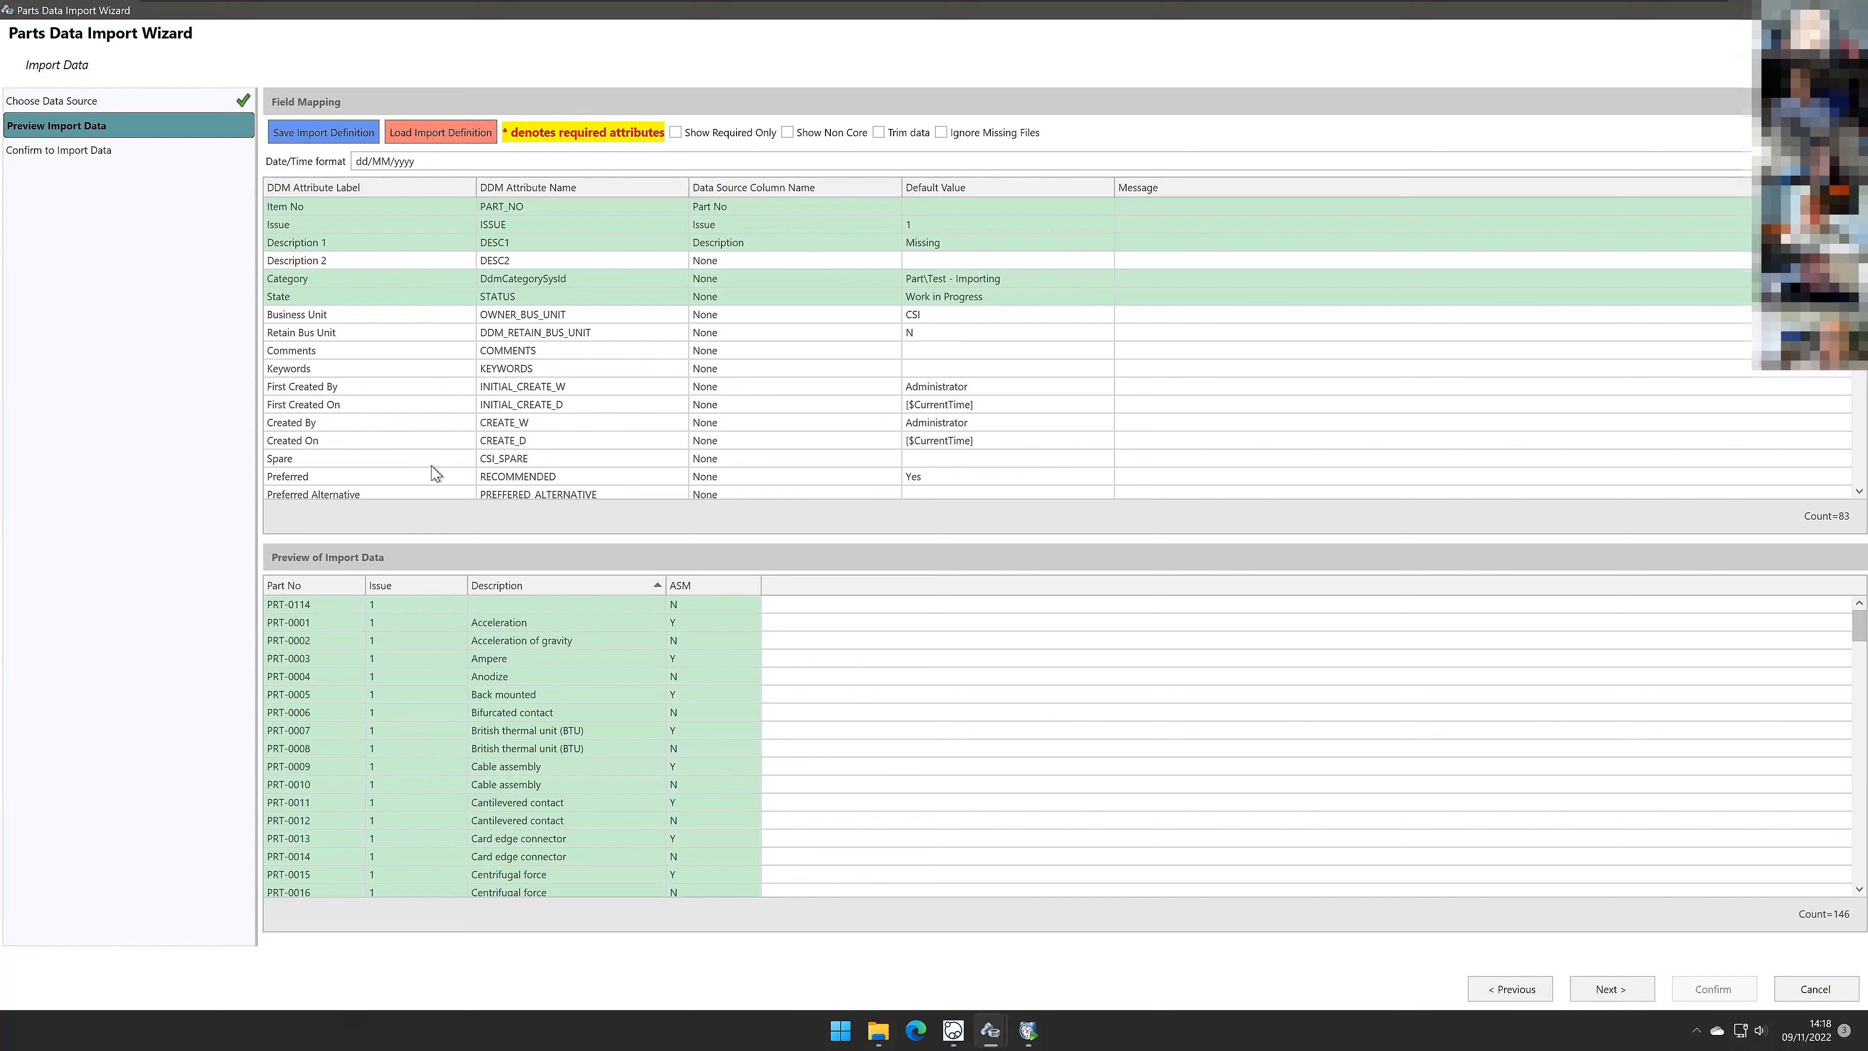
{"action": "left_click", "coordinate": [350, 136]}
{"action": "left_click", "coordinate": [442, 243]}
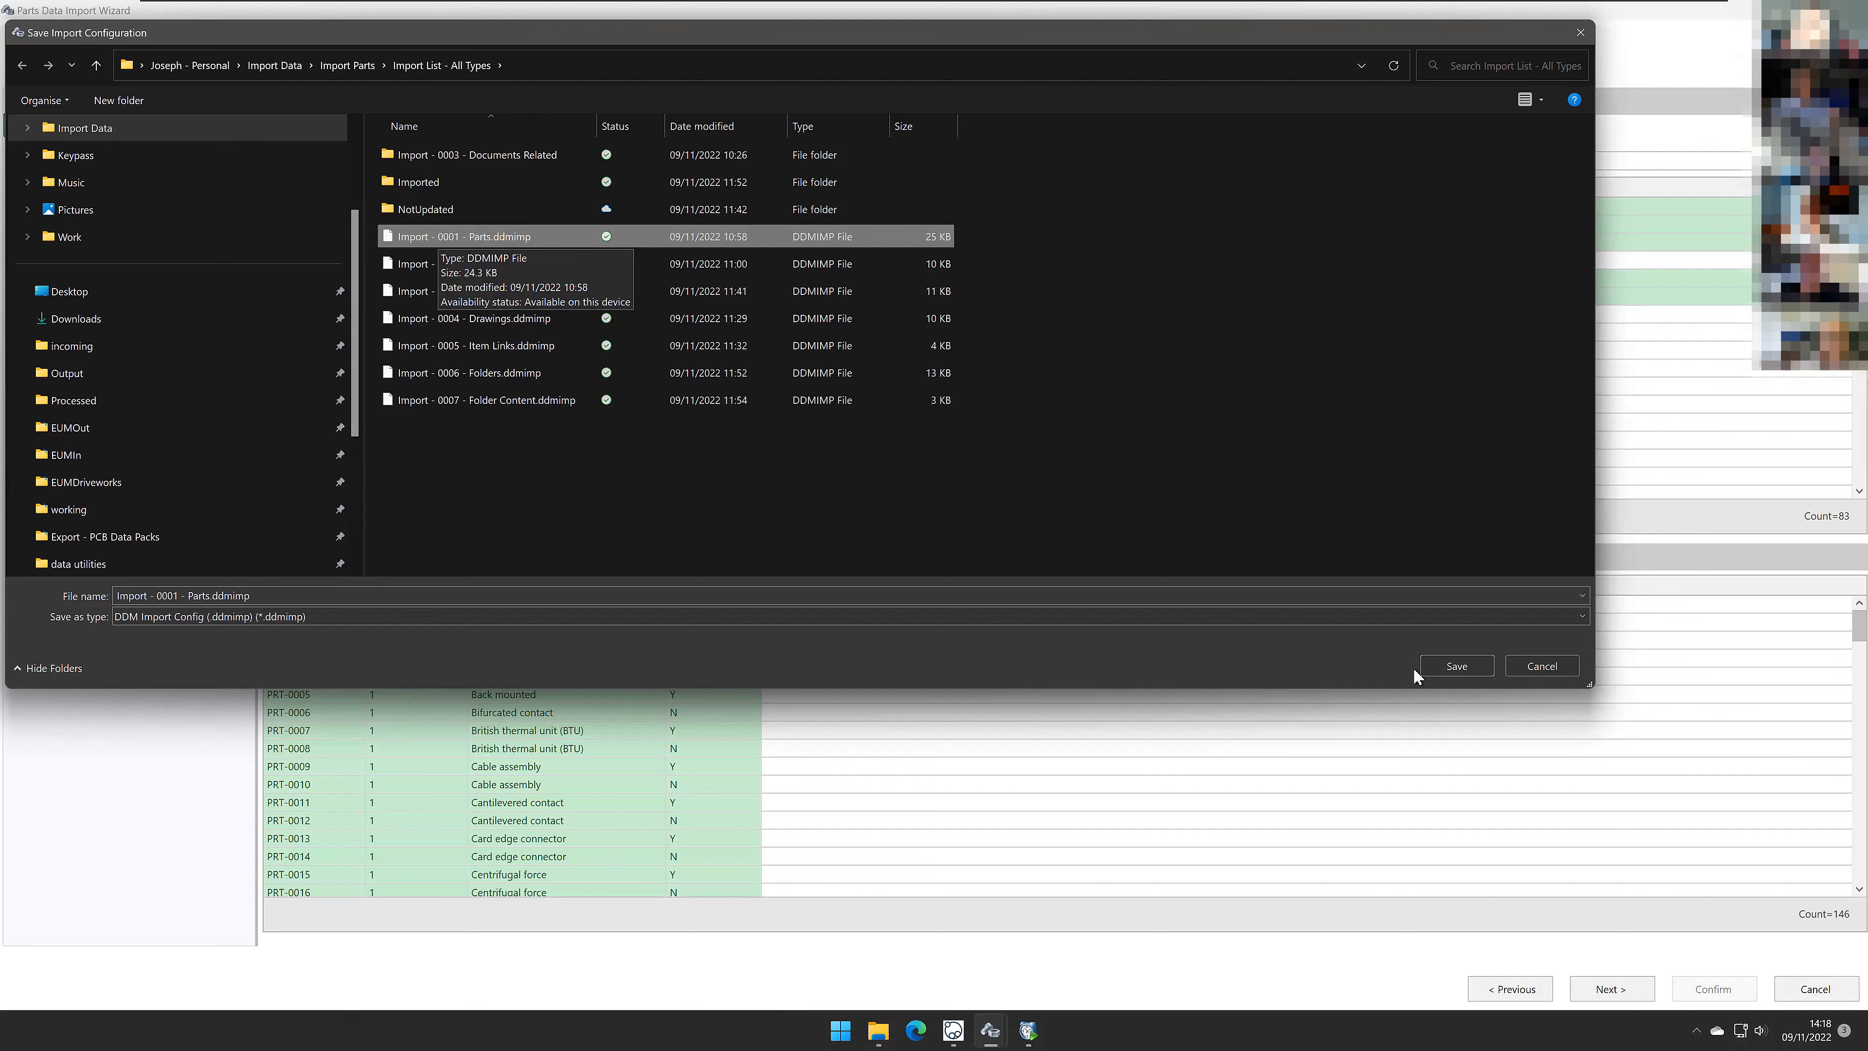
{"action": "left_click", "coordinate": [1536, 665]}
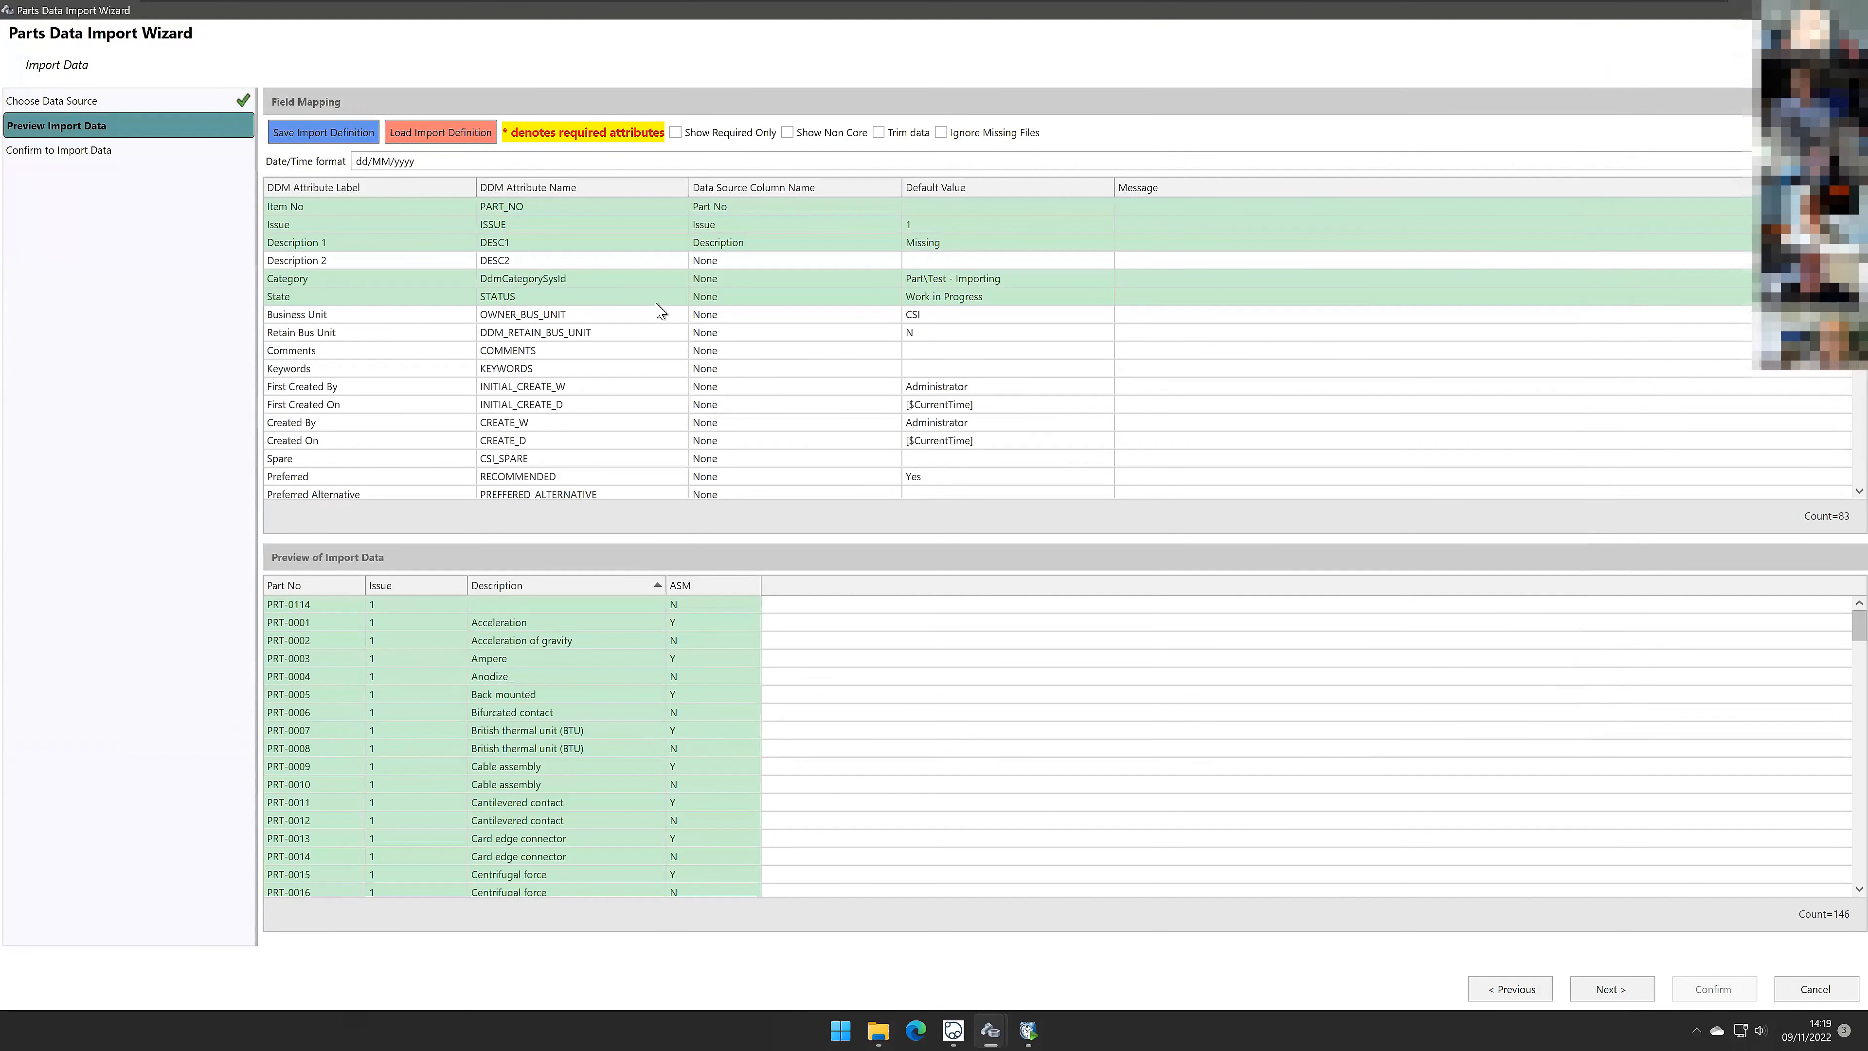
{"action": "left_click", "coordinate": [658, 302]}
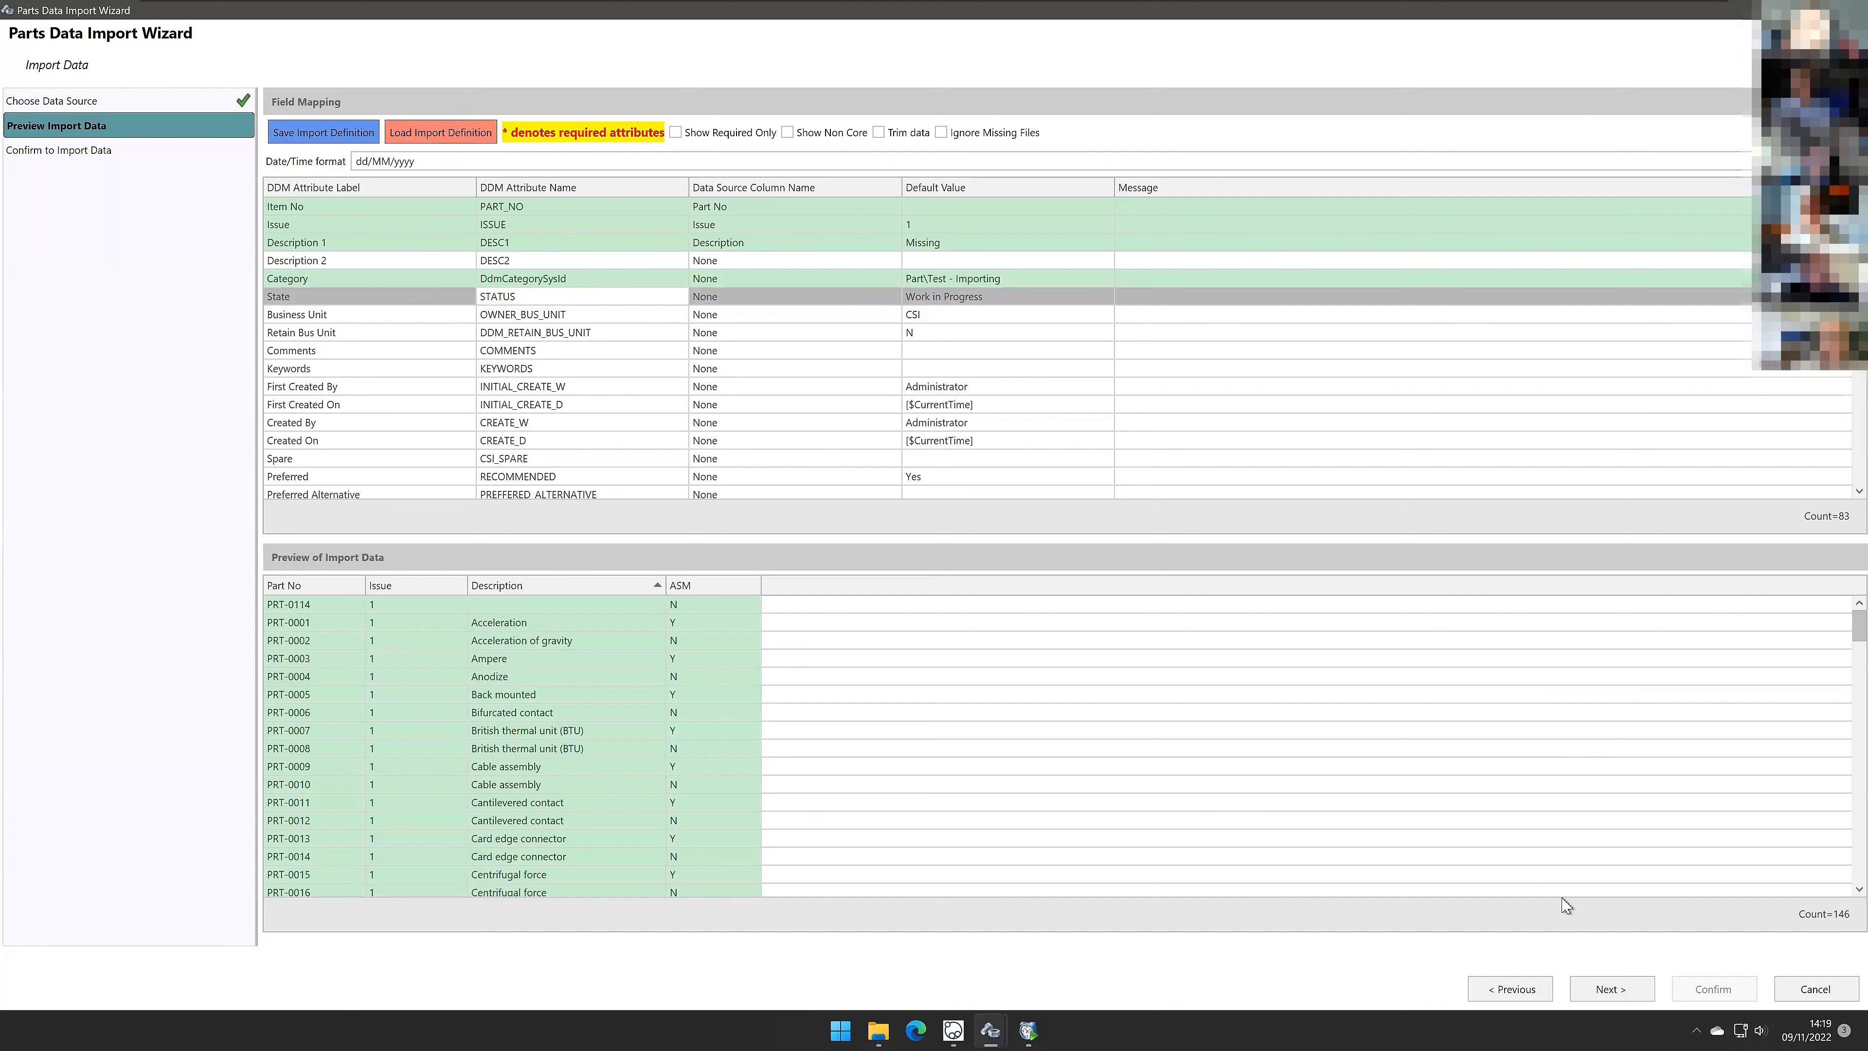
{"action": "left_click", "coordinate": [1530, 994]}
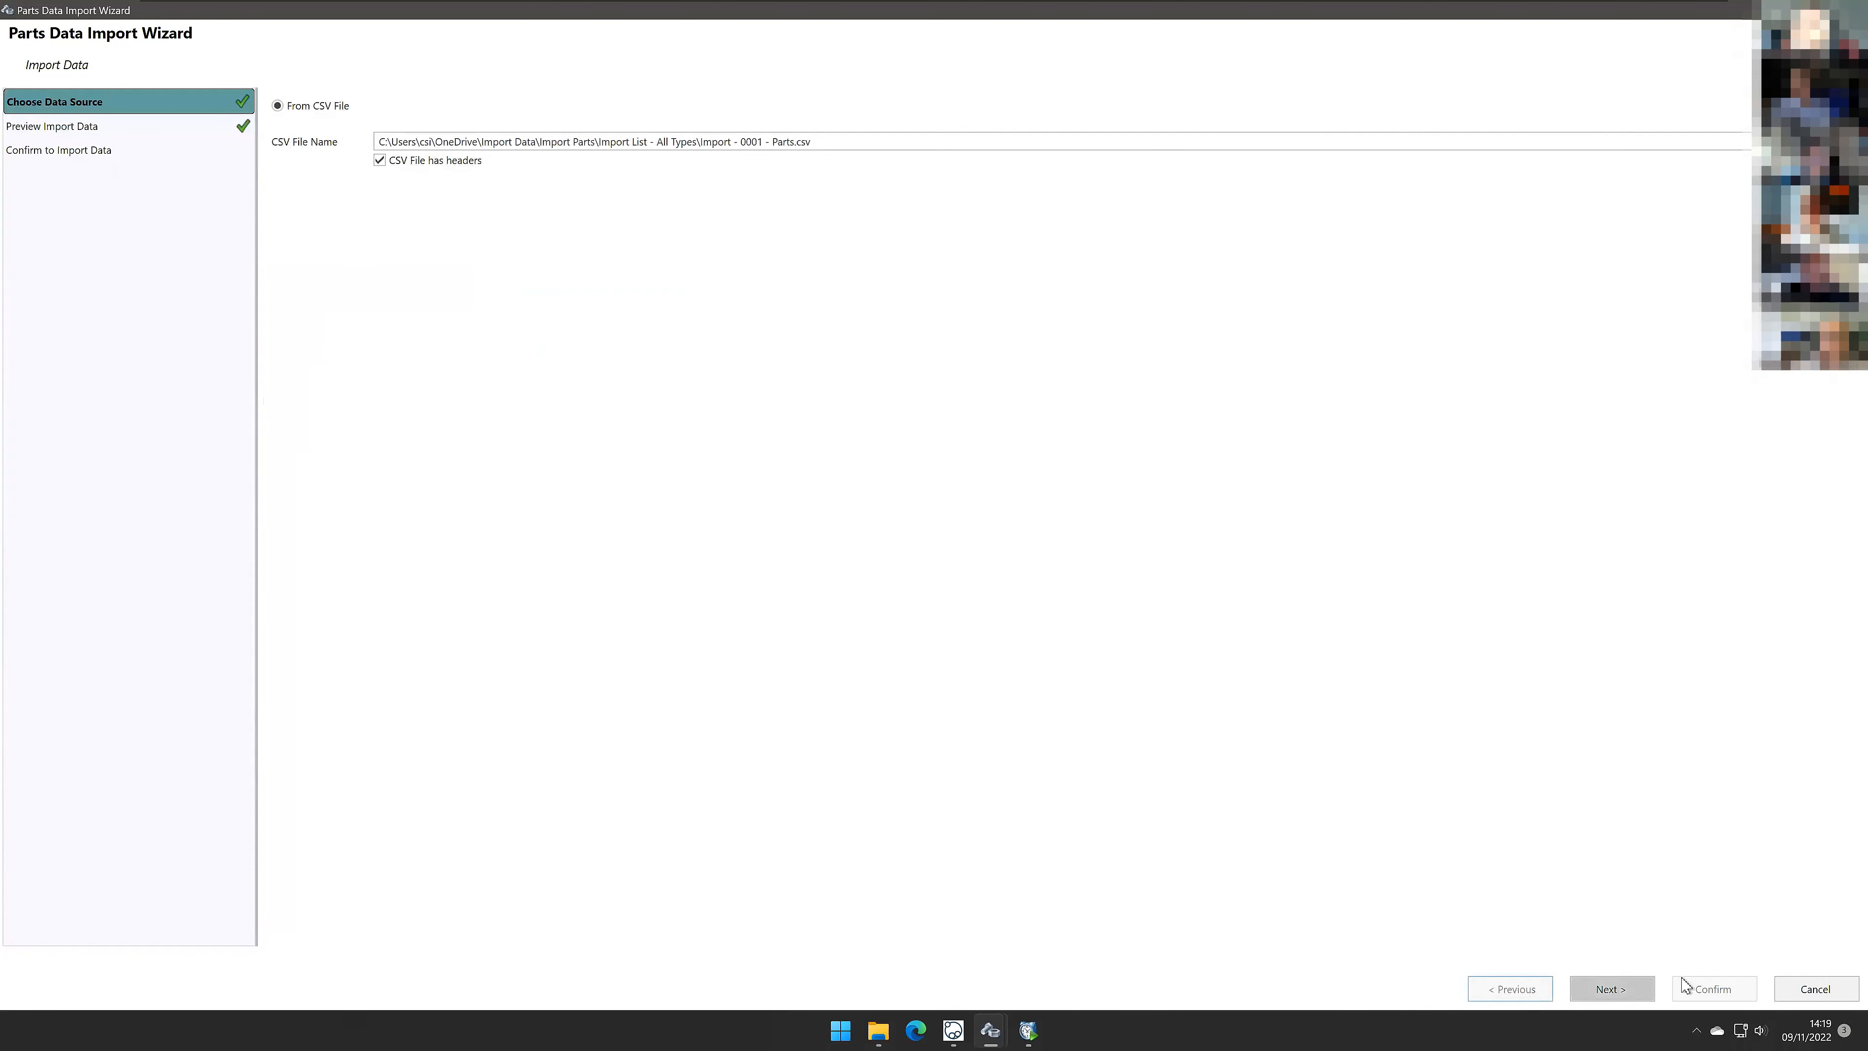
{"action": "left_click", "coordinate": [1642, 994]}
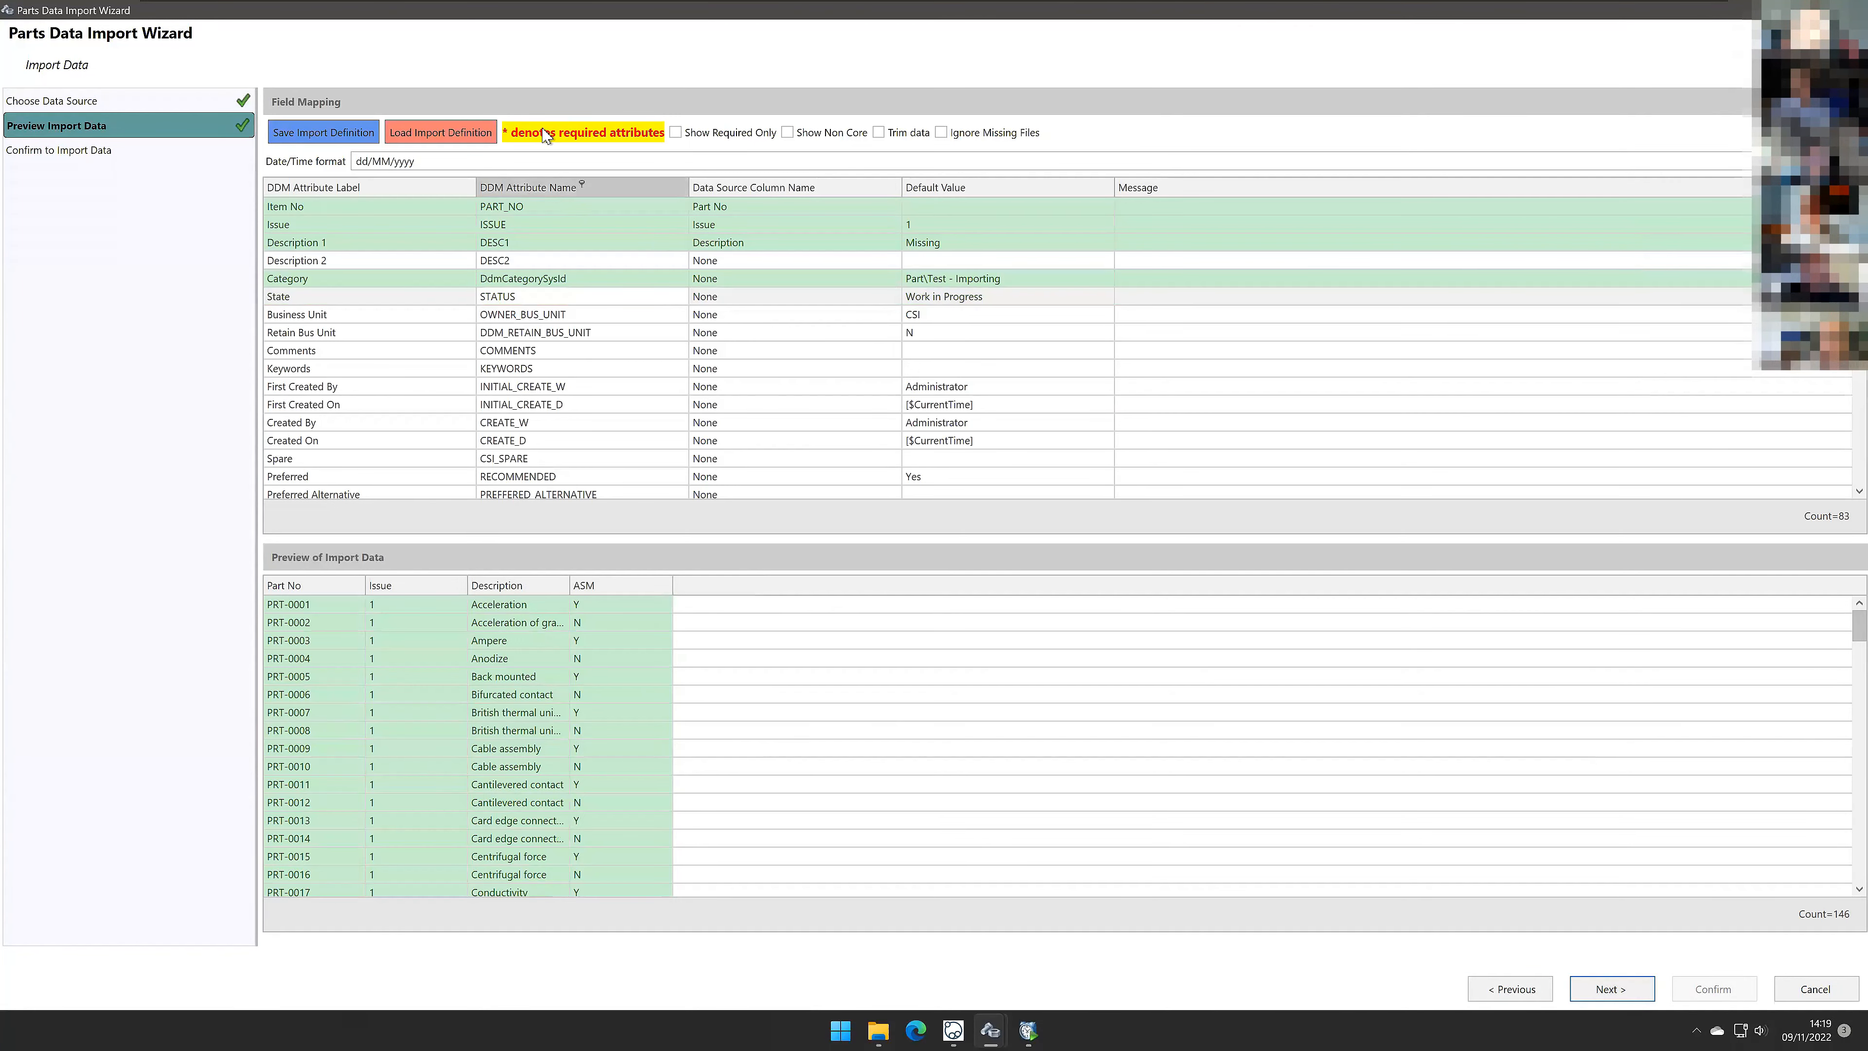
Step: Re-select Part No as the data source column for the Item No attribute
{"action": "left_click", "coordinate": [580, 211]}
{"action": "left_click", "coordinate": [756, 211]}
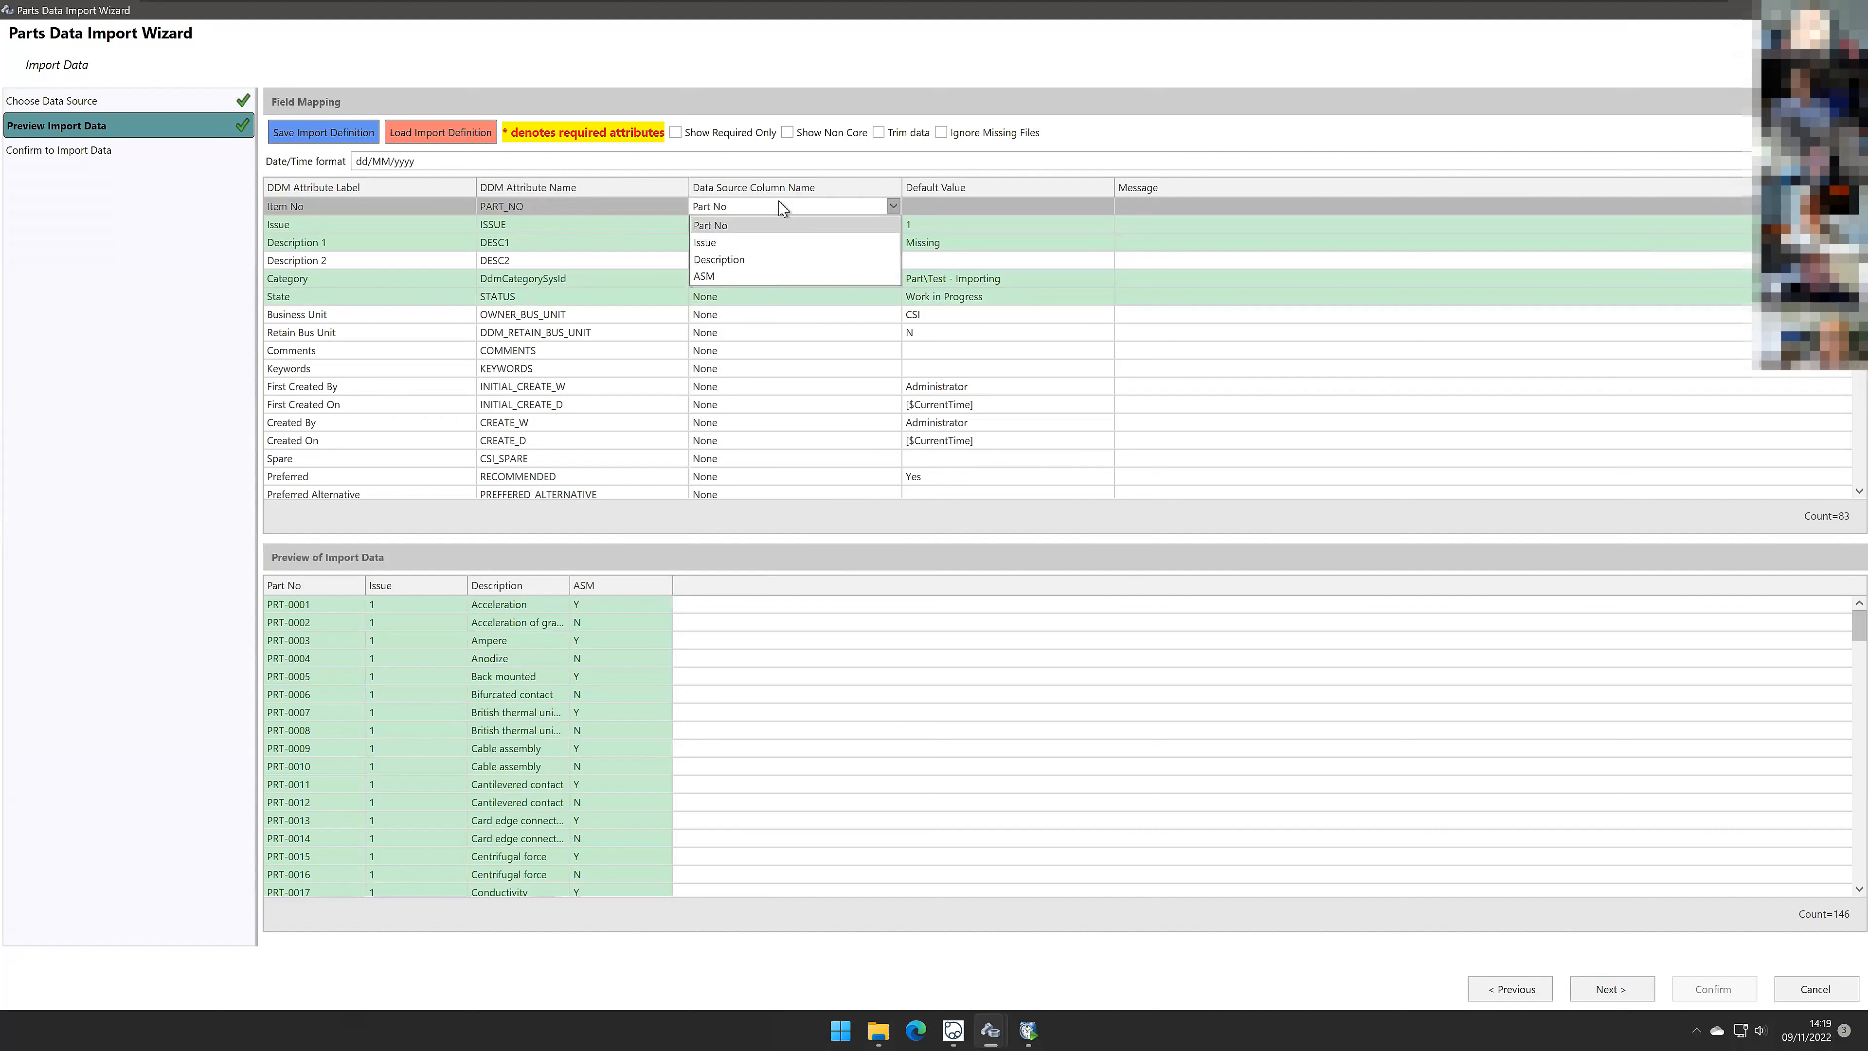
{"action": "left_click", "coordinate": [778, 209]}
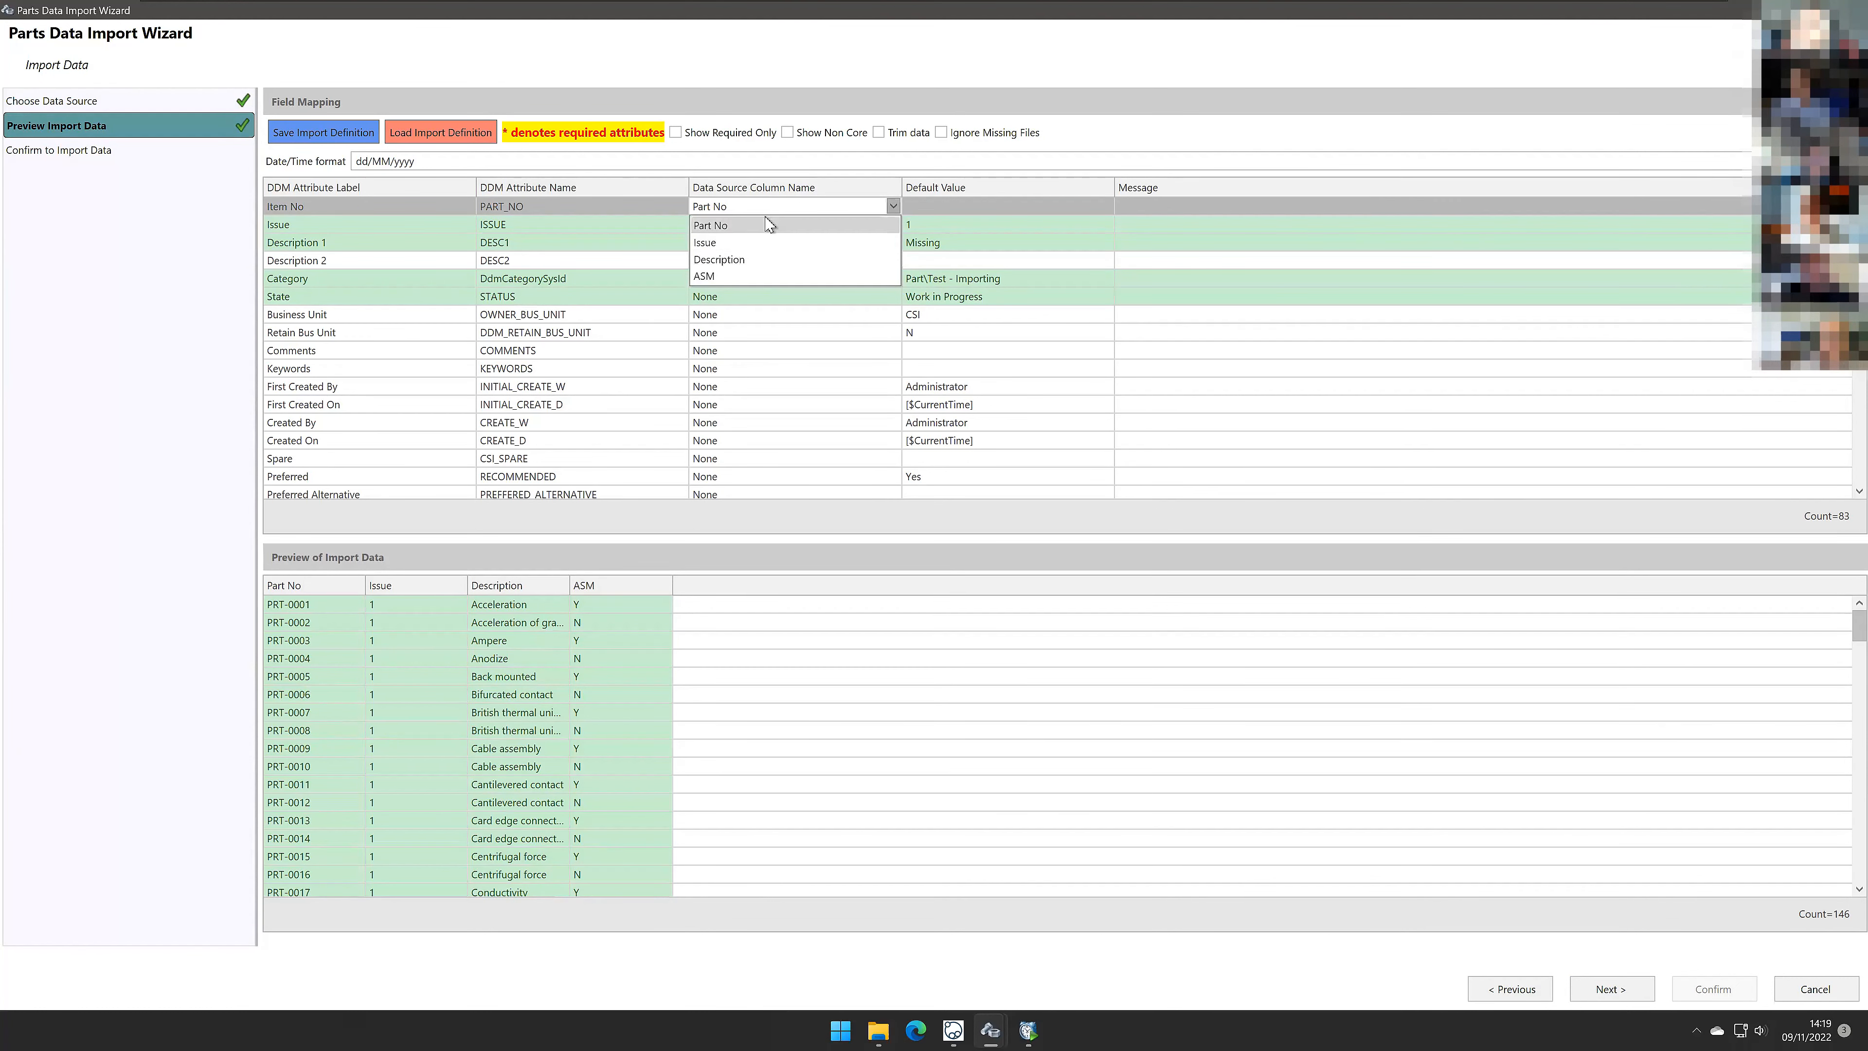
{"action": "left_click", "coordinate": [793, 223]}
{"action": "left_click", "coordinate": [1158, 283]}
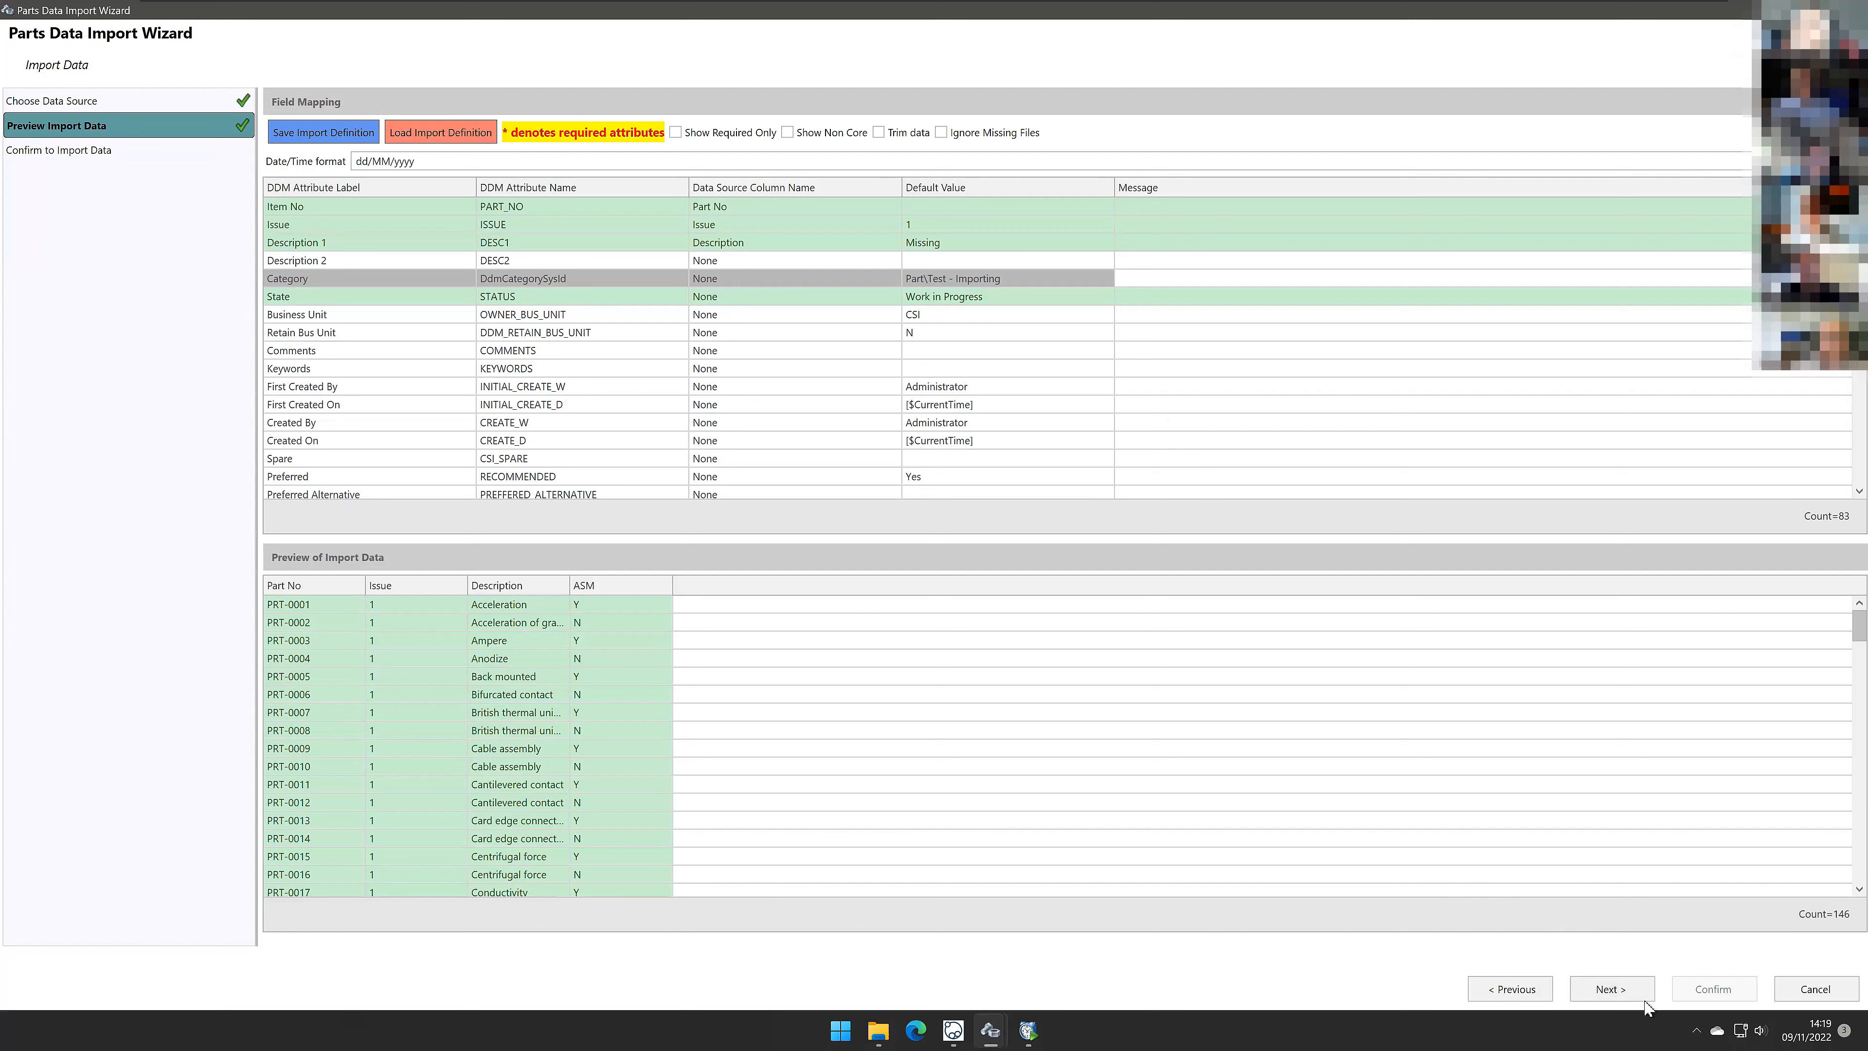
Step: Proceed to the confirmation page, choose to create new records and update existing records, and confirm the import
{"action": "left_click", "coordinate": [1611, 988]}
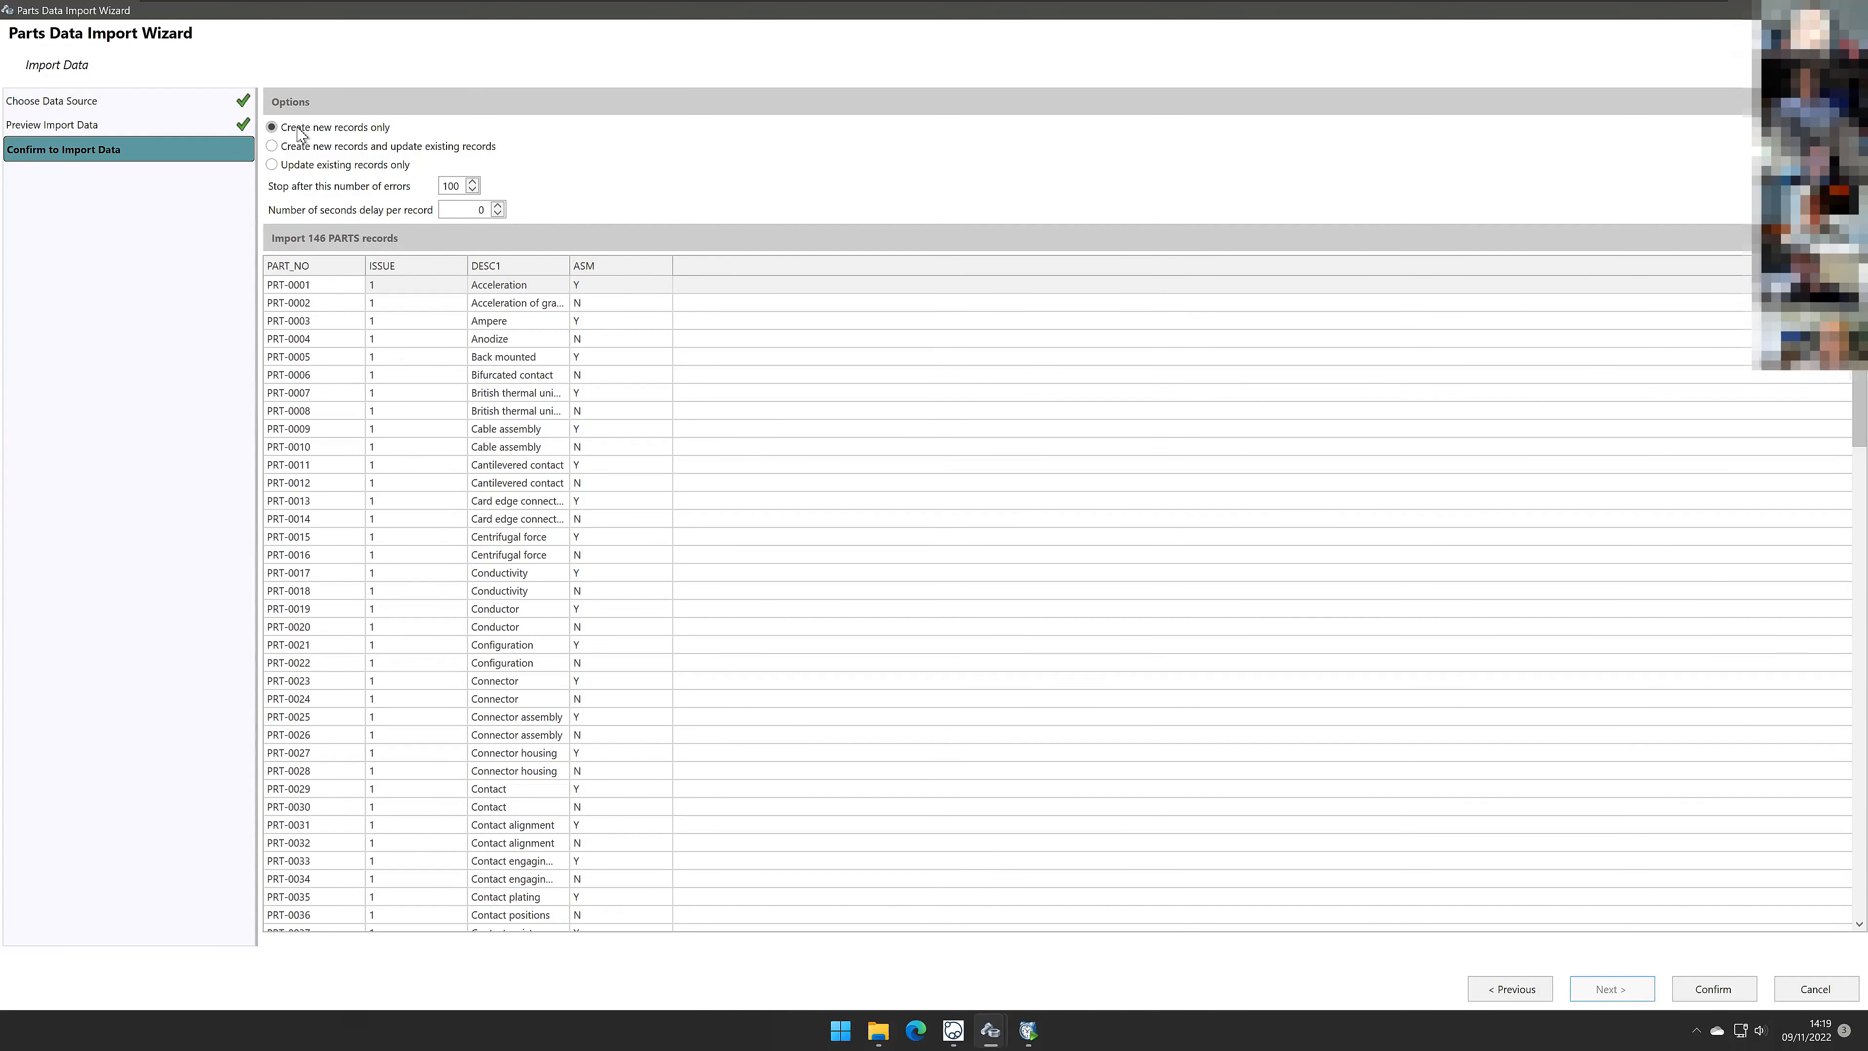
{"action": "left_click", "coordinate": [297, 146]}
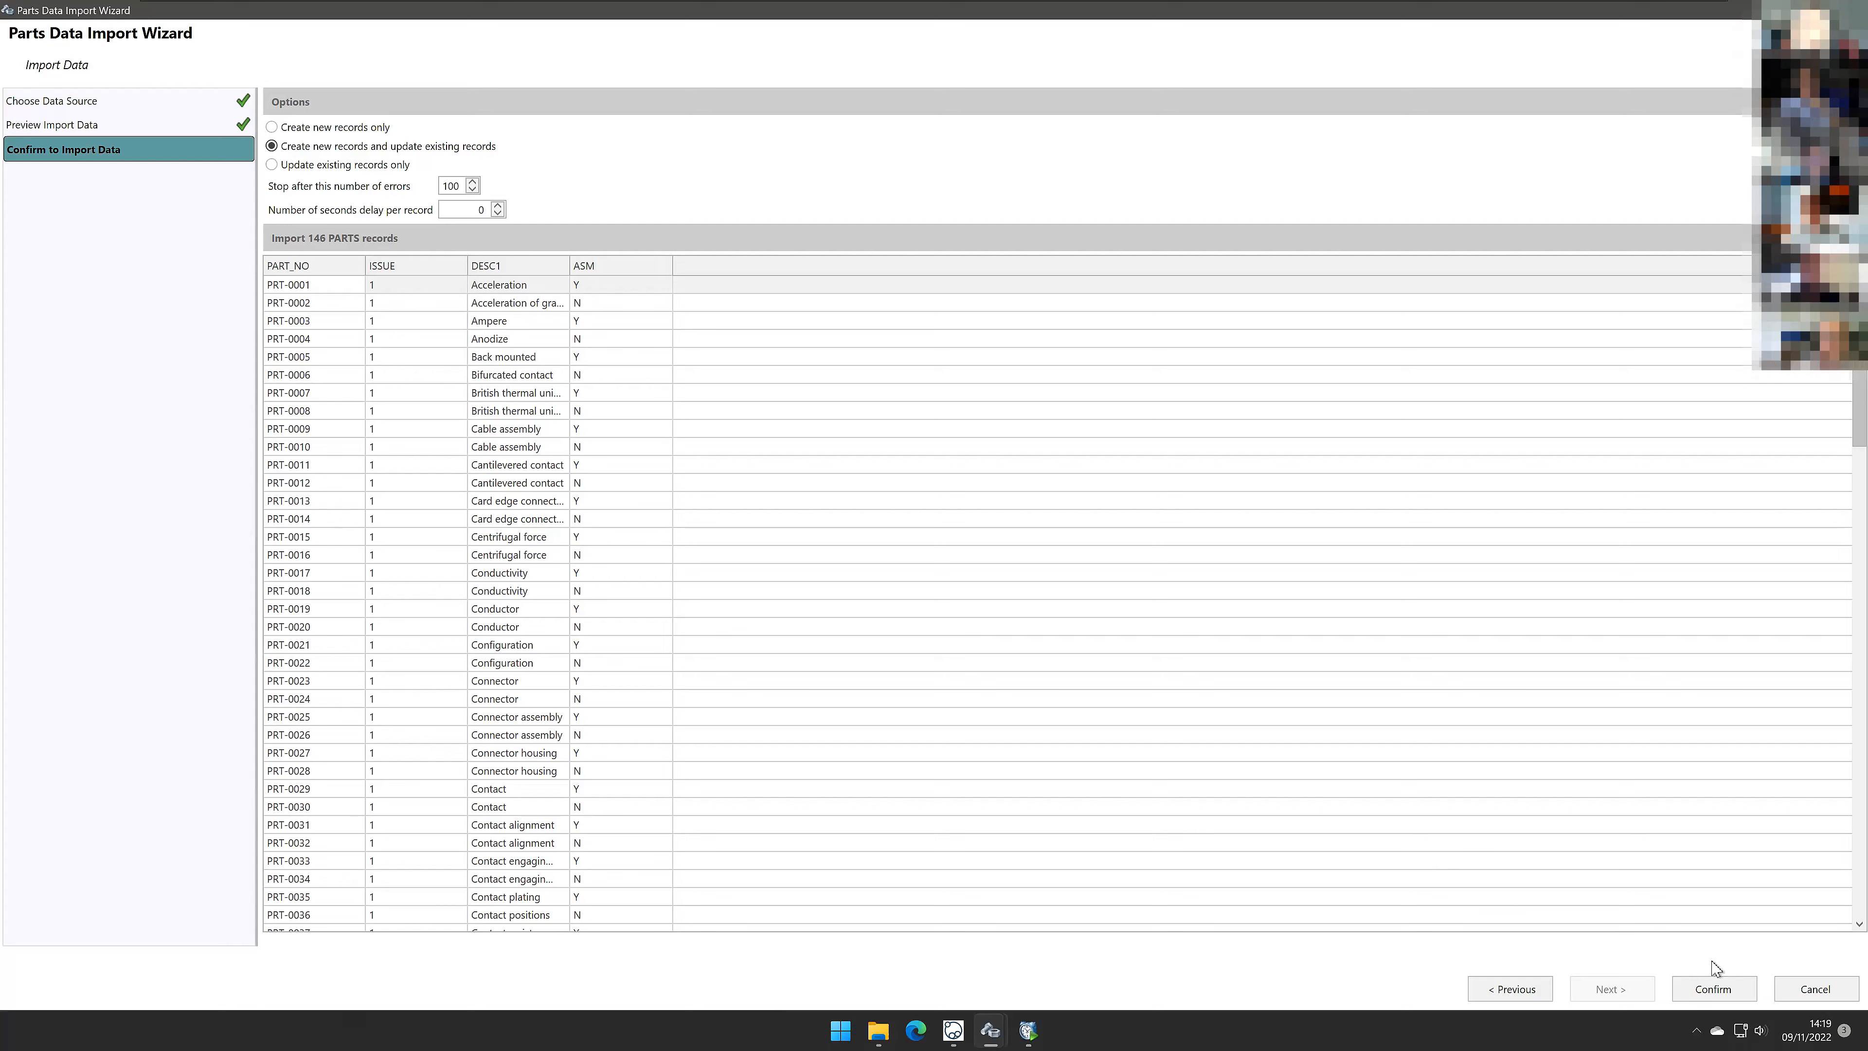
{"action": "left_click", "coordinate": [1714, 988]}
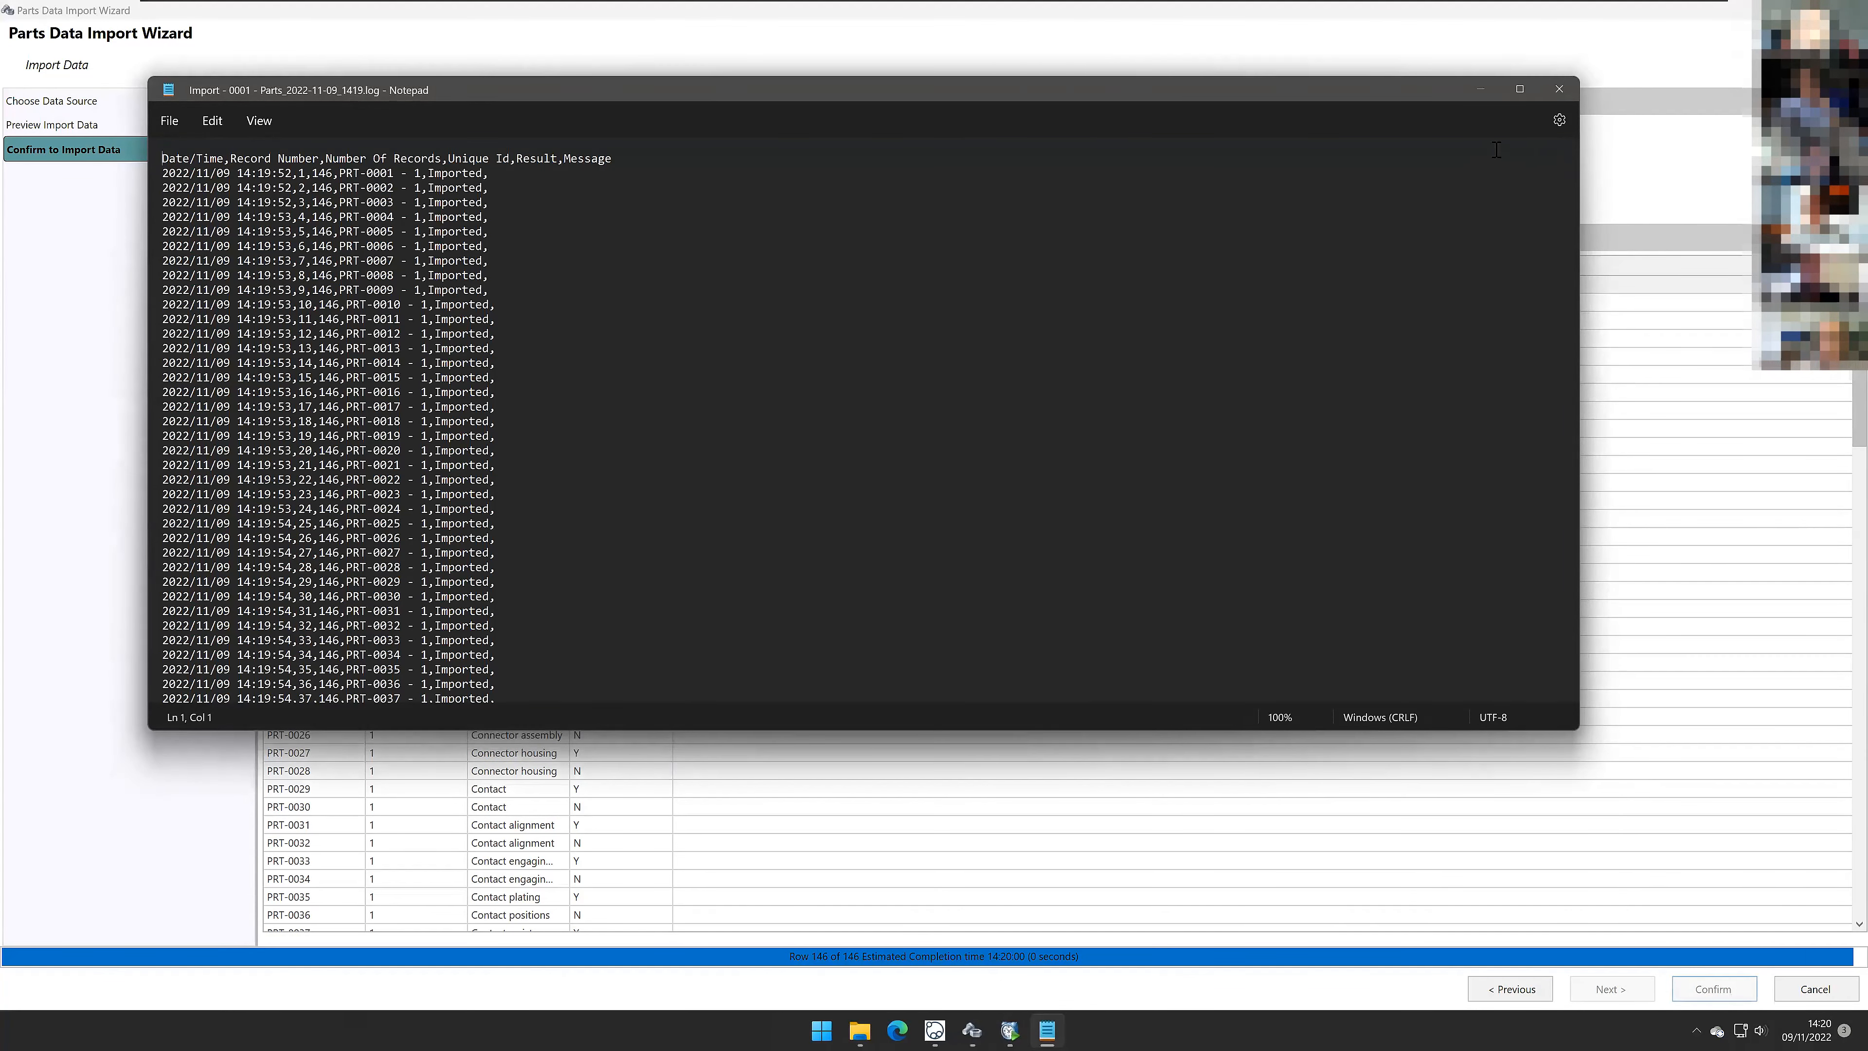
Step: Scroll through the import log, close it, and acknowledge the save message
{"action": "scroll", "coordinate": [596, 427], "scroll_direction": "down", "scroll_amount": 2}
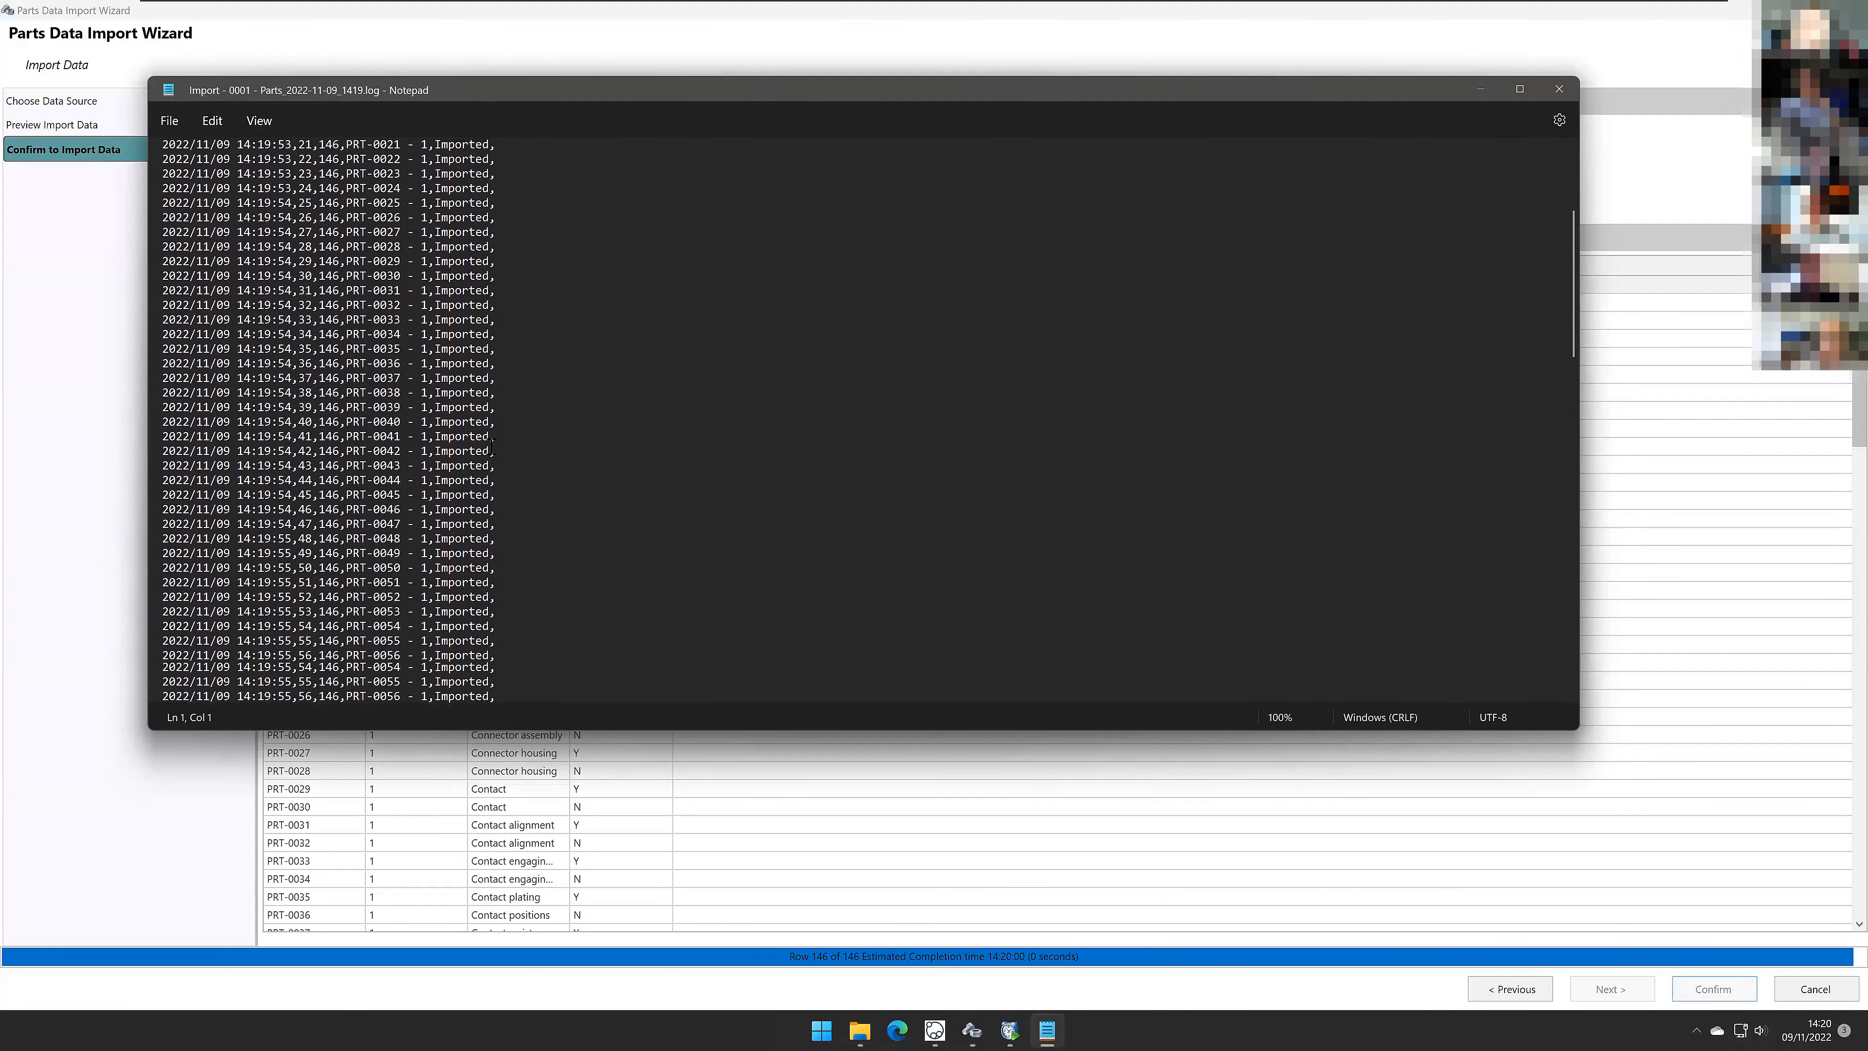
{"action": "scroll", "coordinate": [492, 446], "scroll_direction": "up", "scroll_amount": 2}
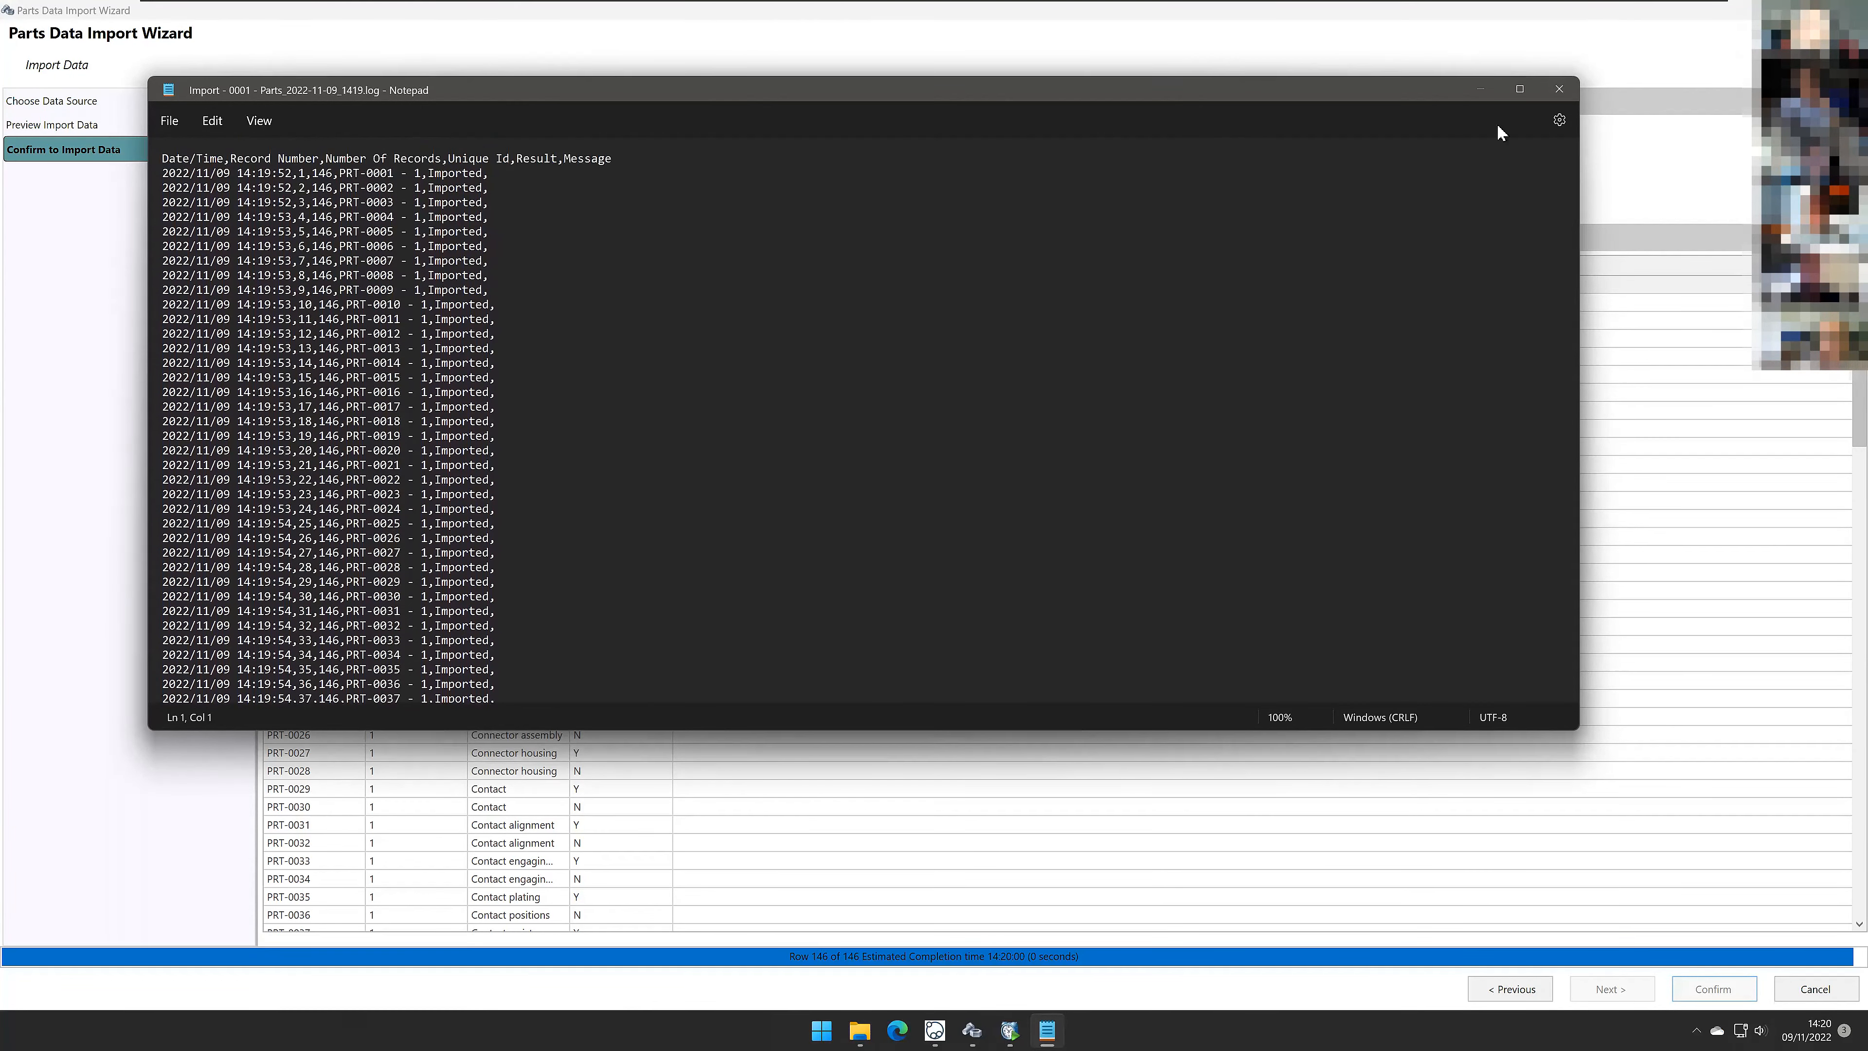
{"action": "left_click", "coordinate": [1559, 89]}
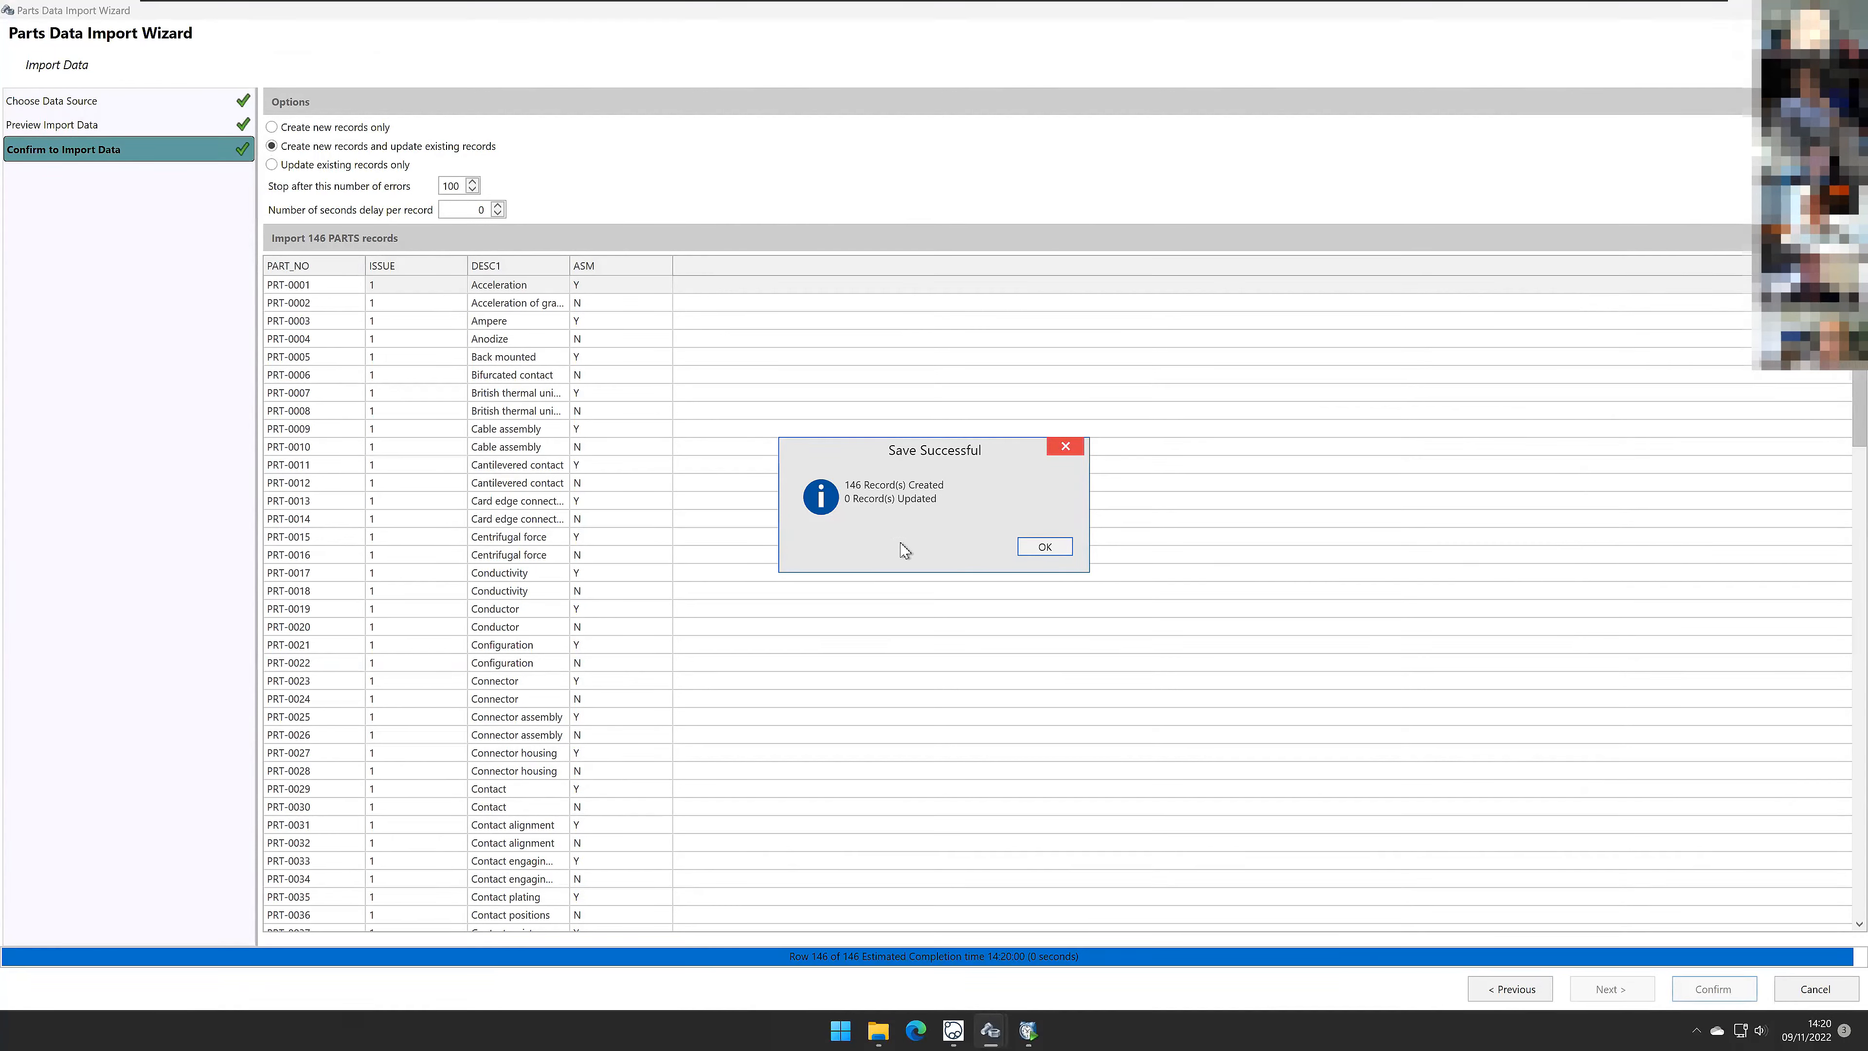
{"action": "left_click", "coordinate": [1043, 547]}
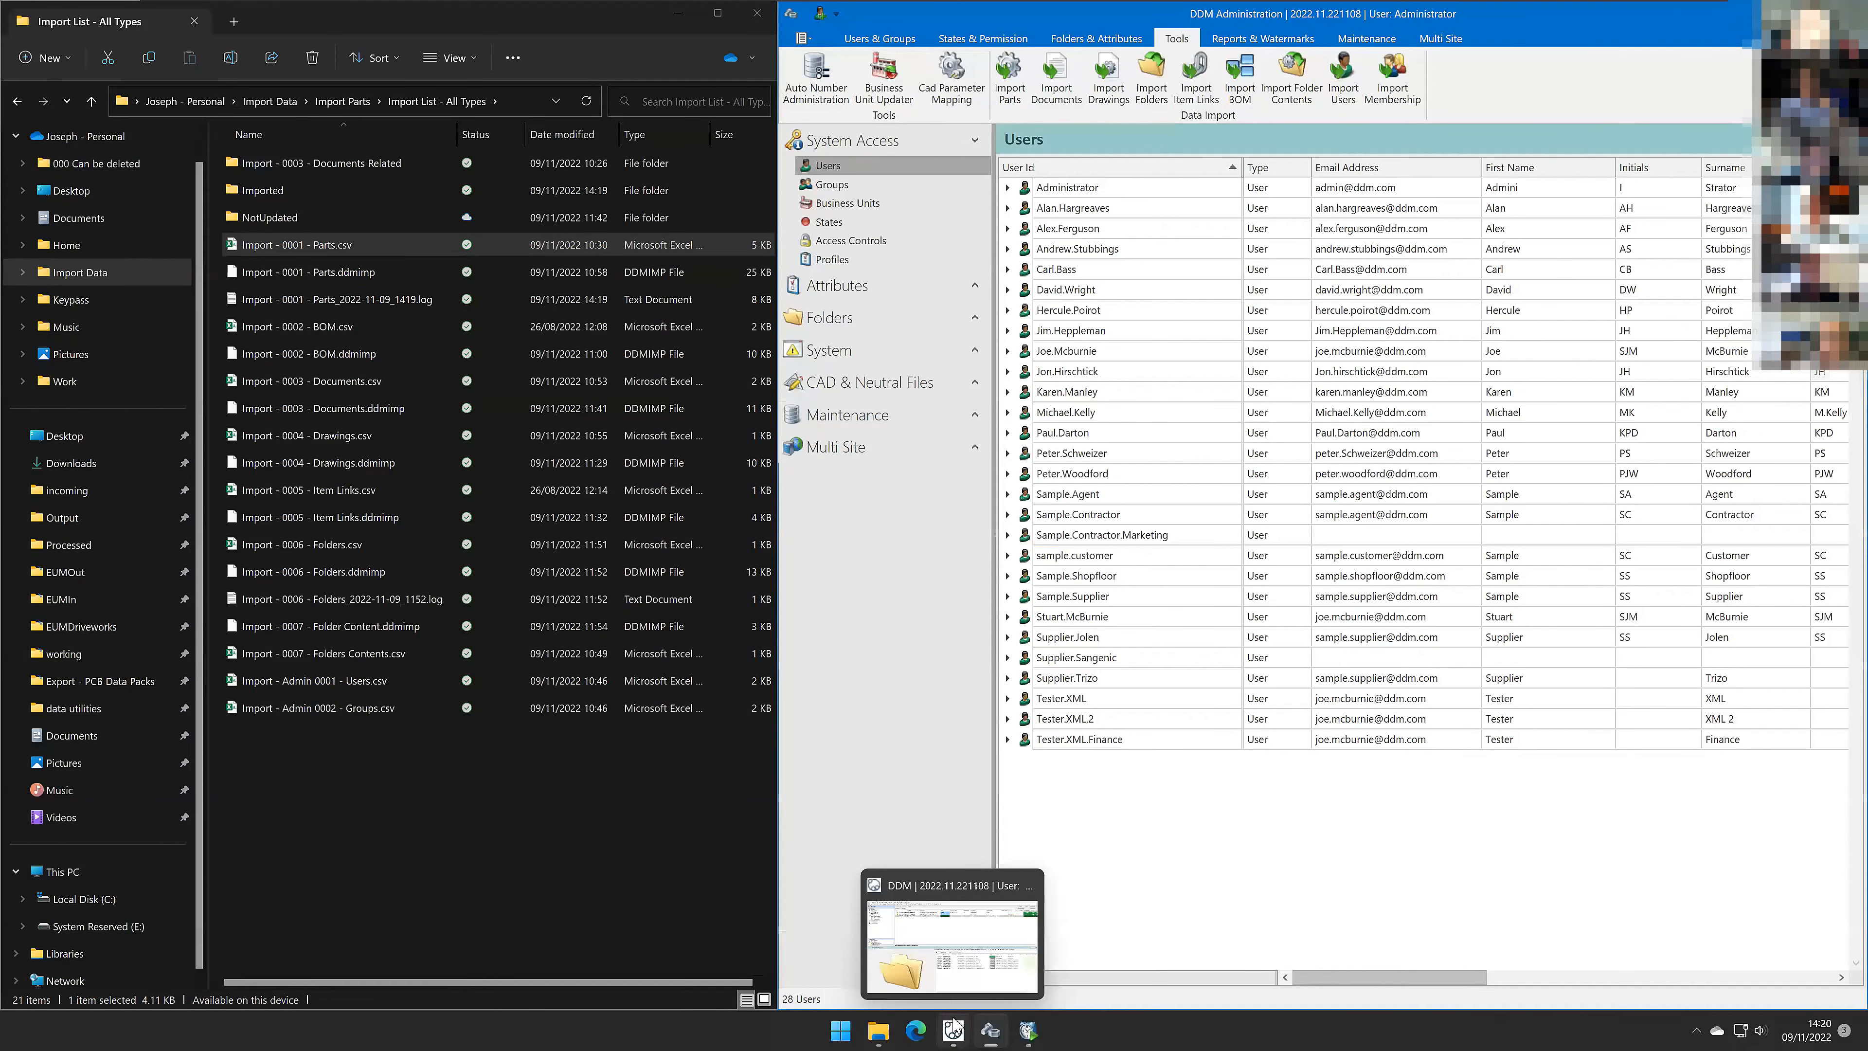
Step: Switch to the DDM client and search all items created on or after 09/11/2022
{"action": "left_click", "coordinate": [953, 1029]}
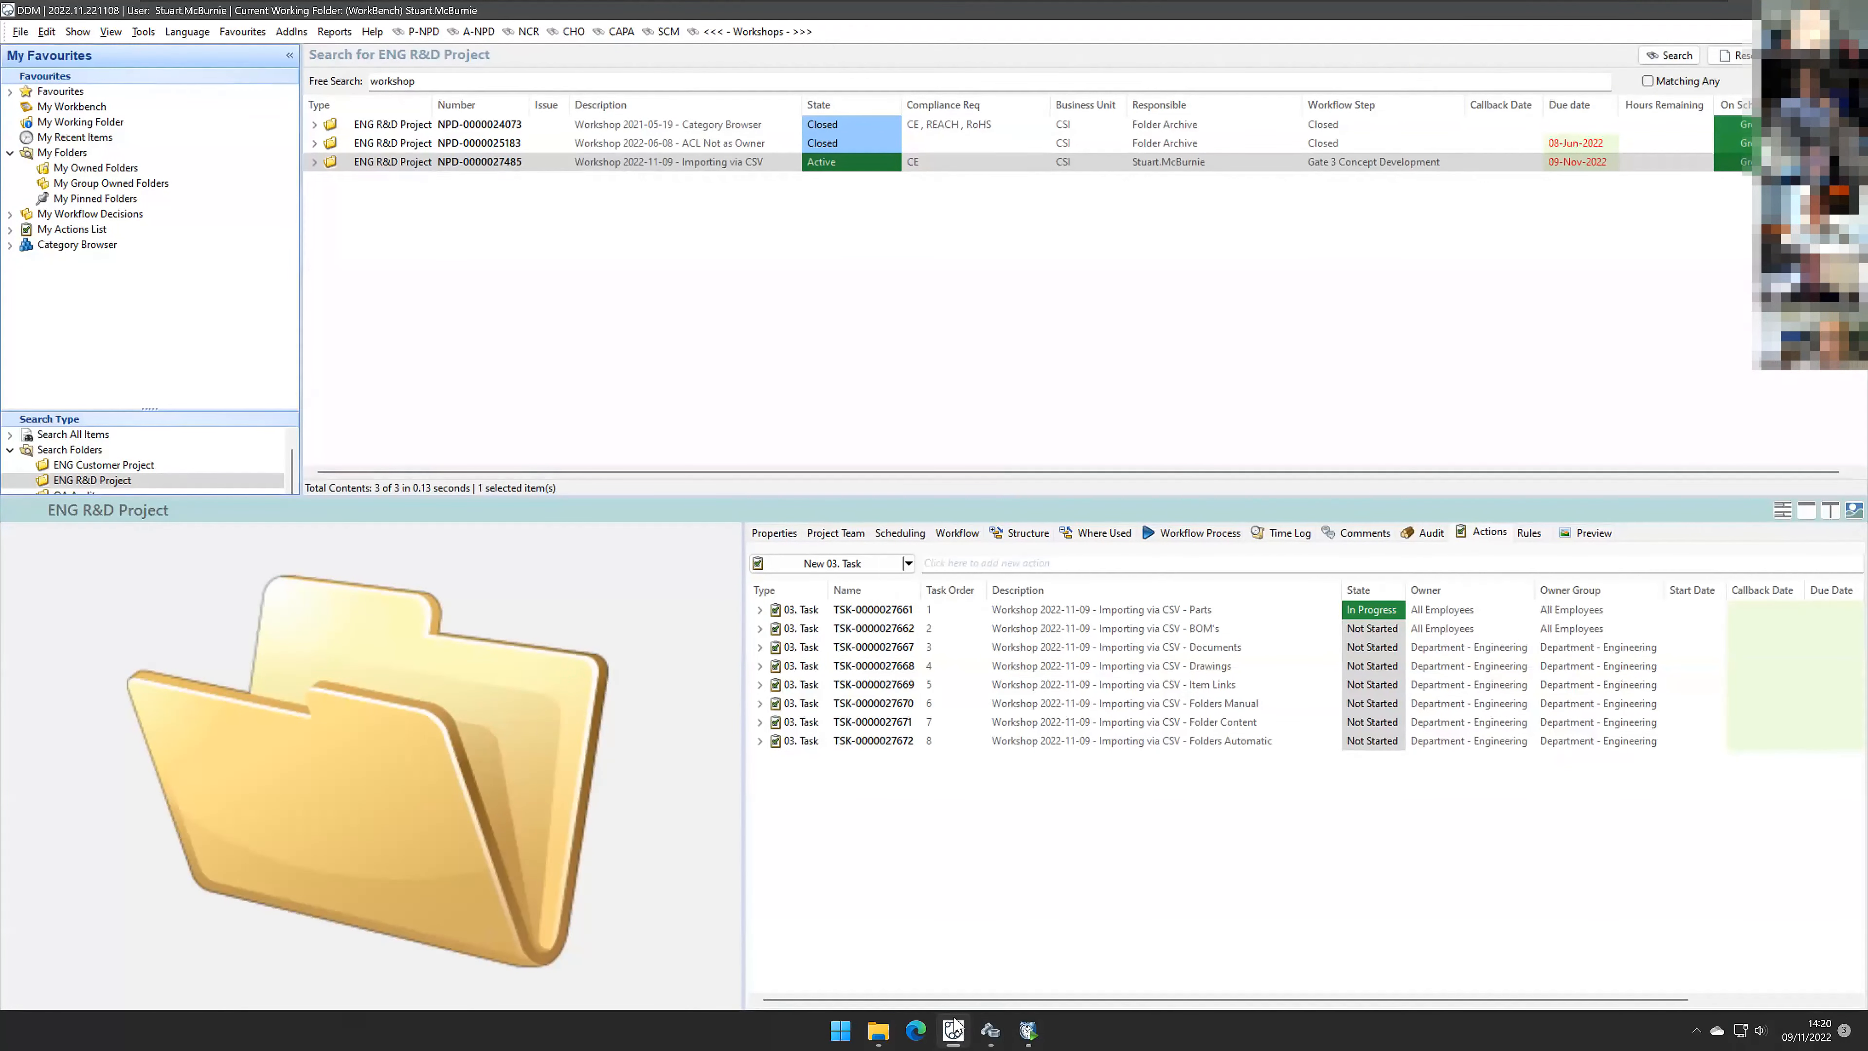
{"action": "left_click", "coordinate": [96, 437]}
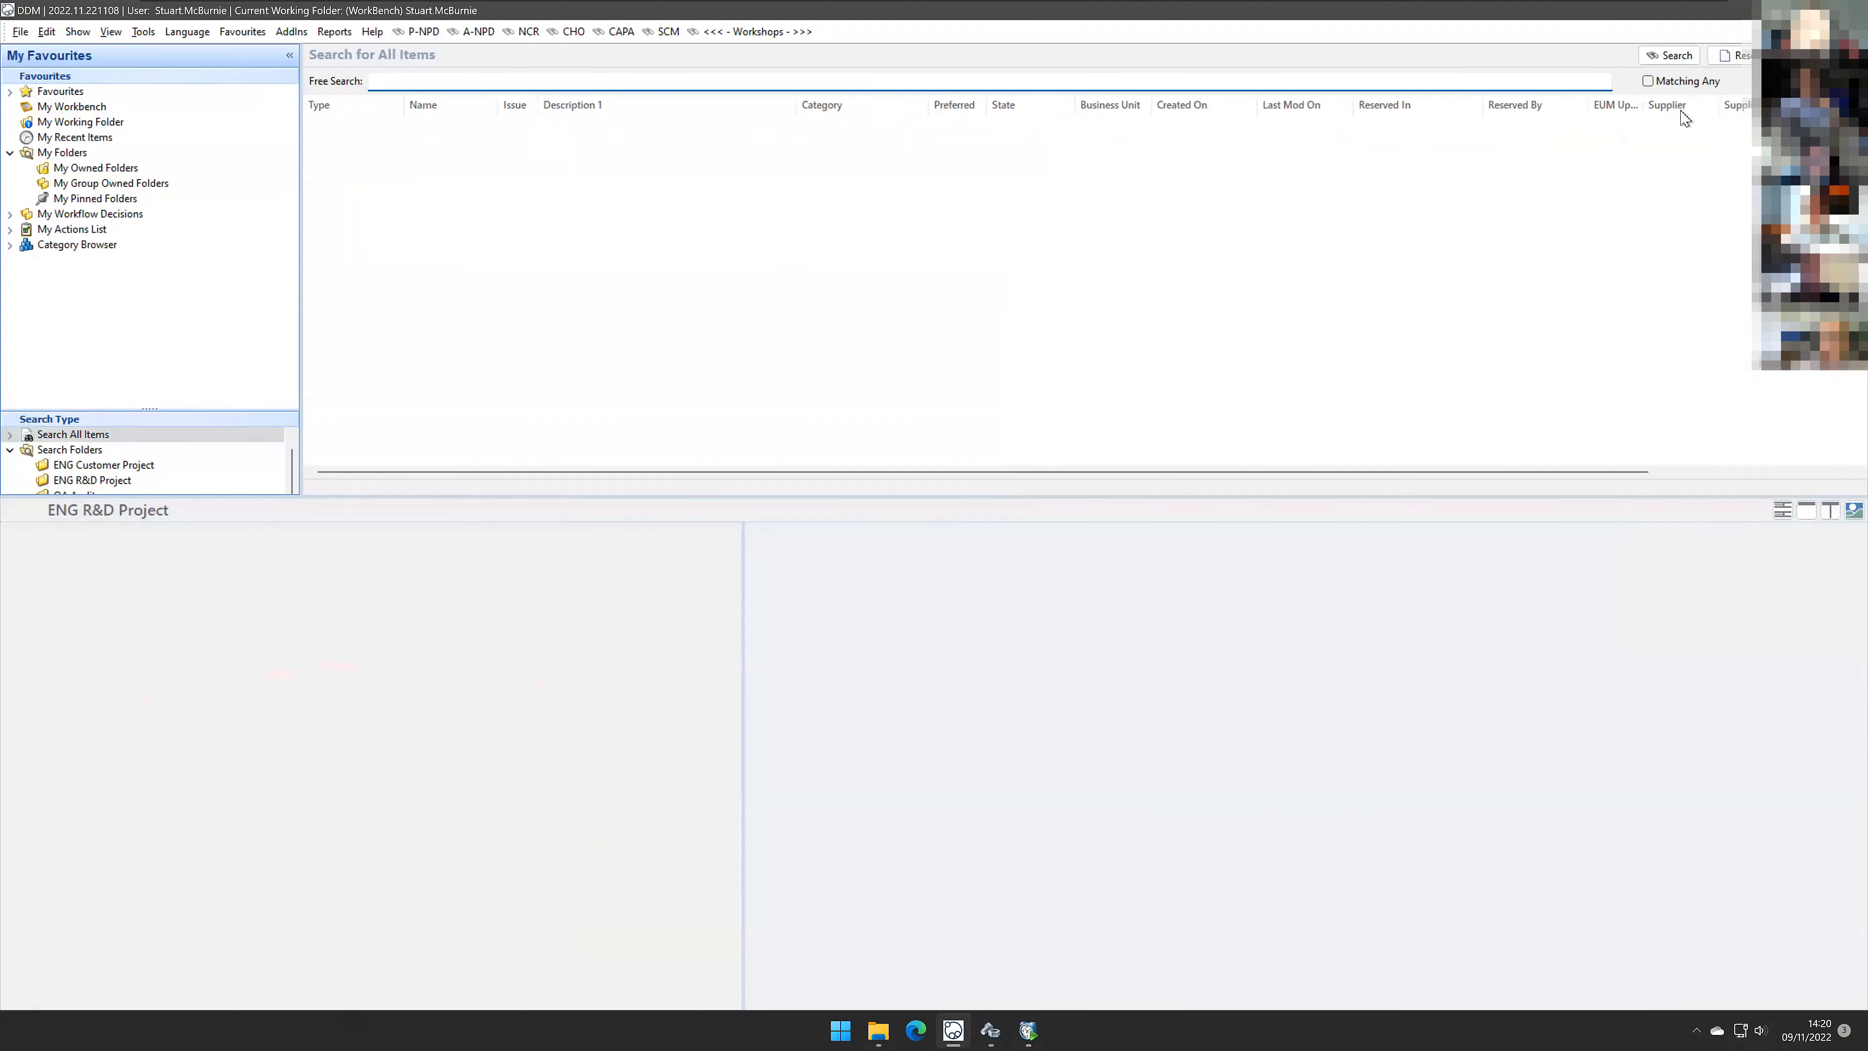
{"action": "left_click", "coordinate": [1807, 55]}
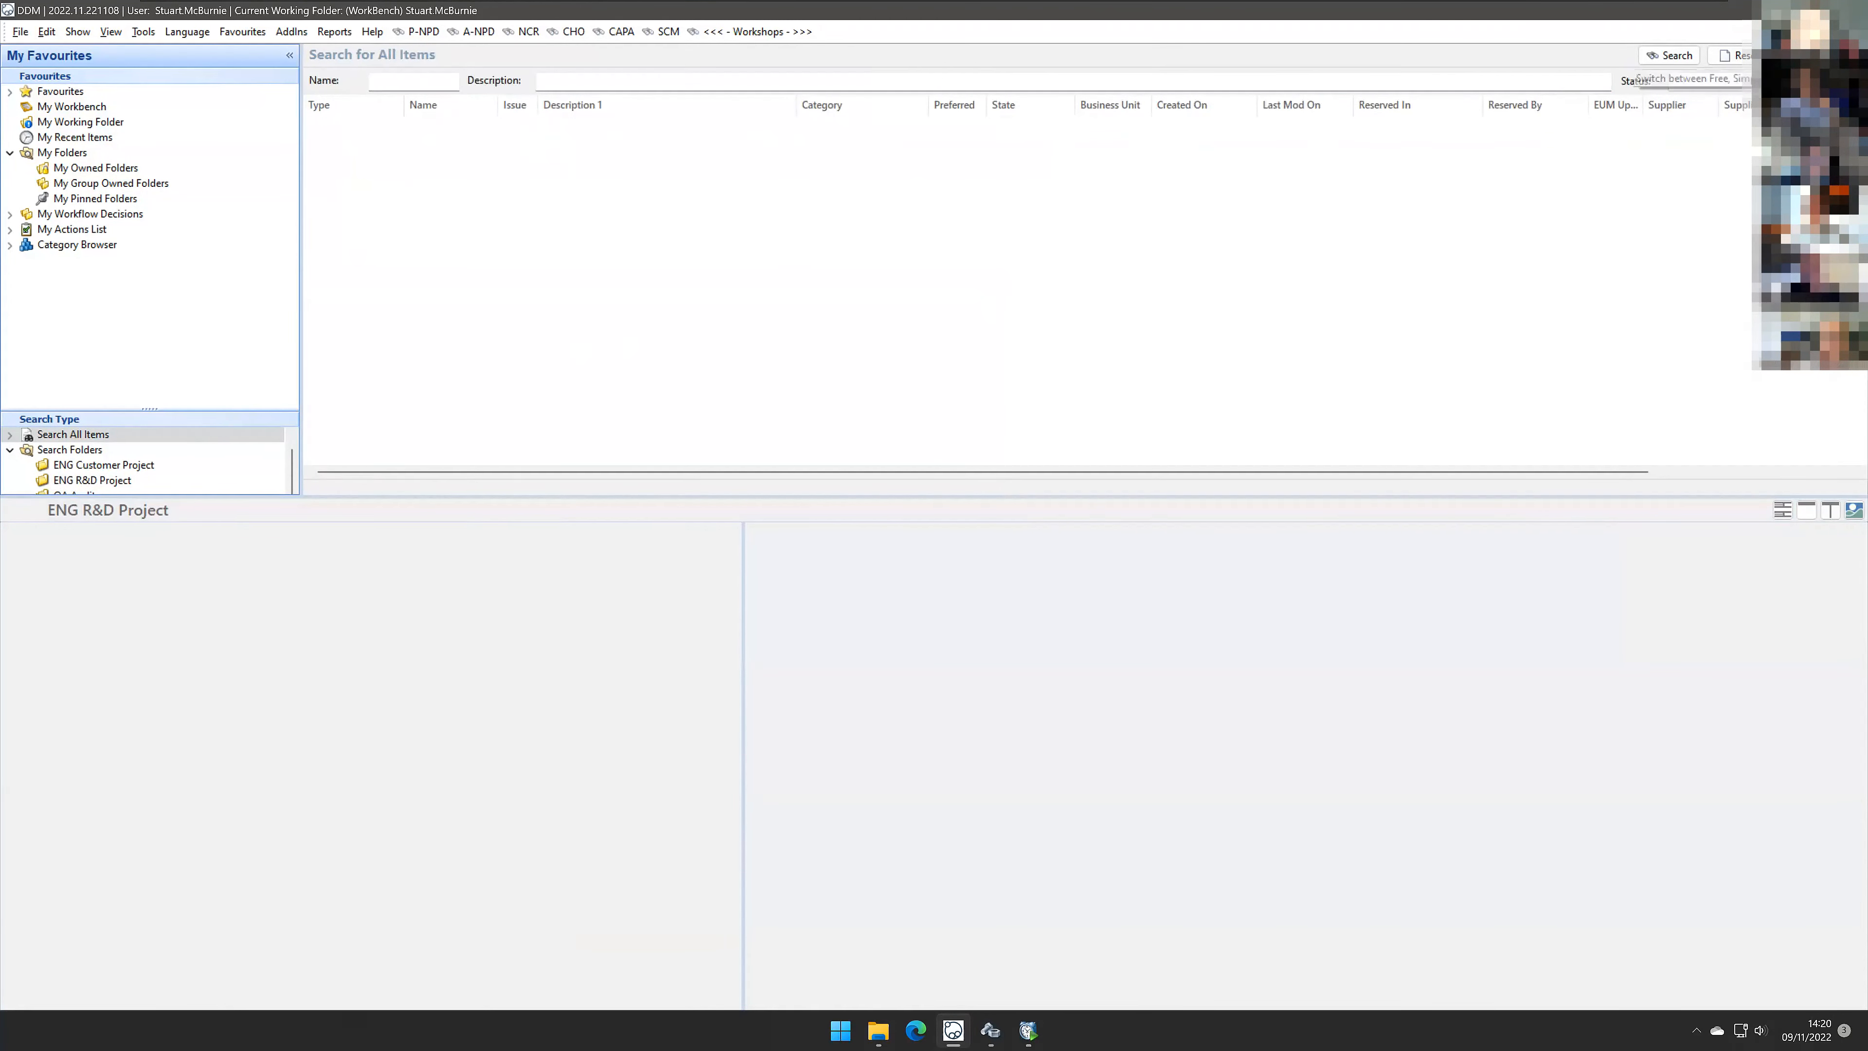
{"action": "left_click", "coordinate": [1808, 55]}
{"action": "left_click", "coordinate": [429, 83]}
{"action": "left_click", "coordinate": [435, 122]}
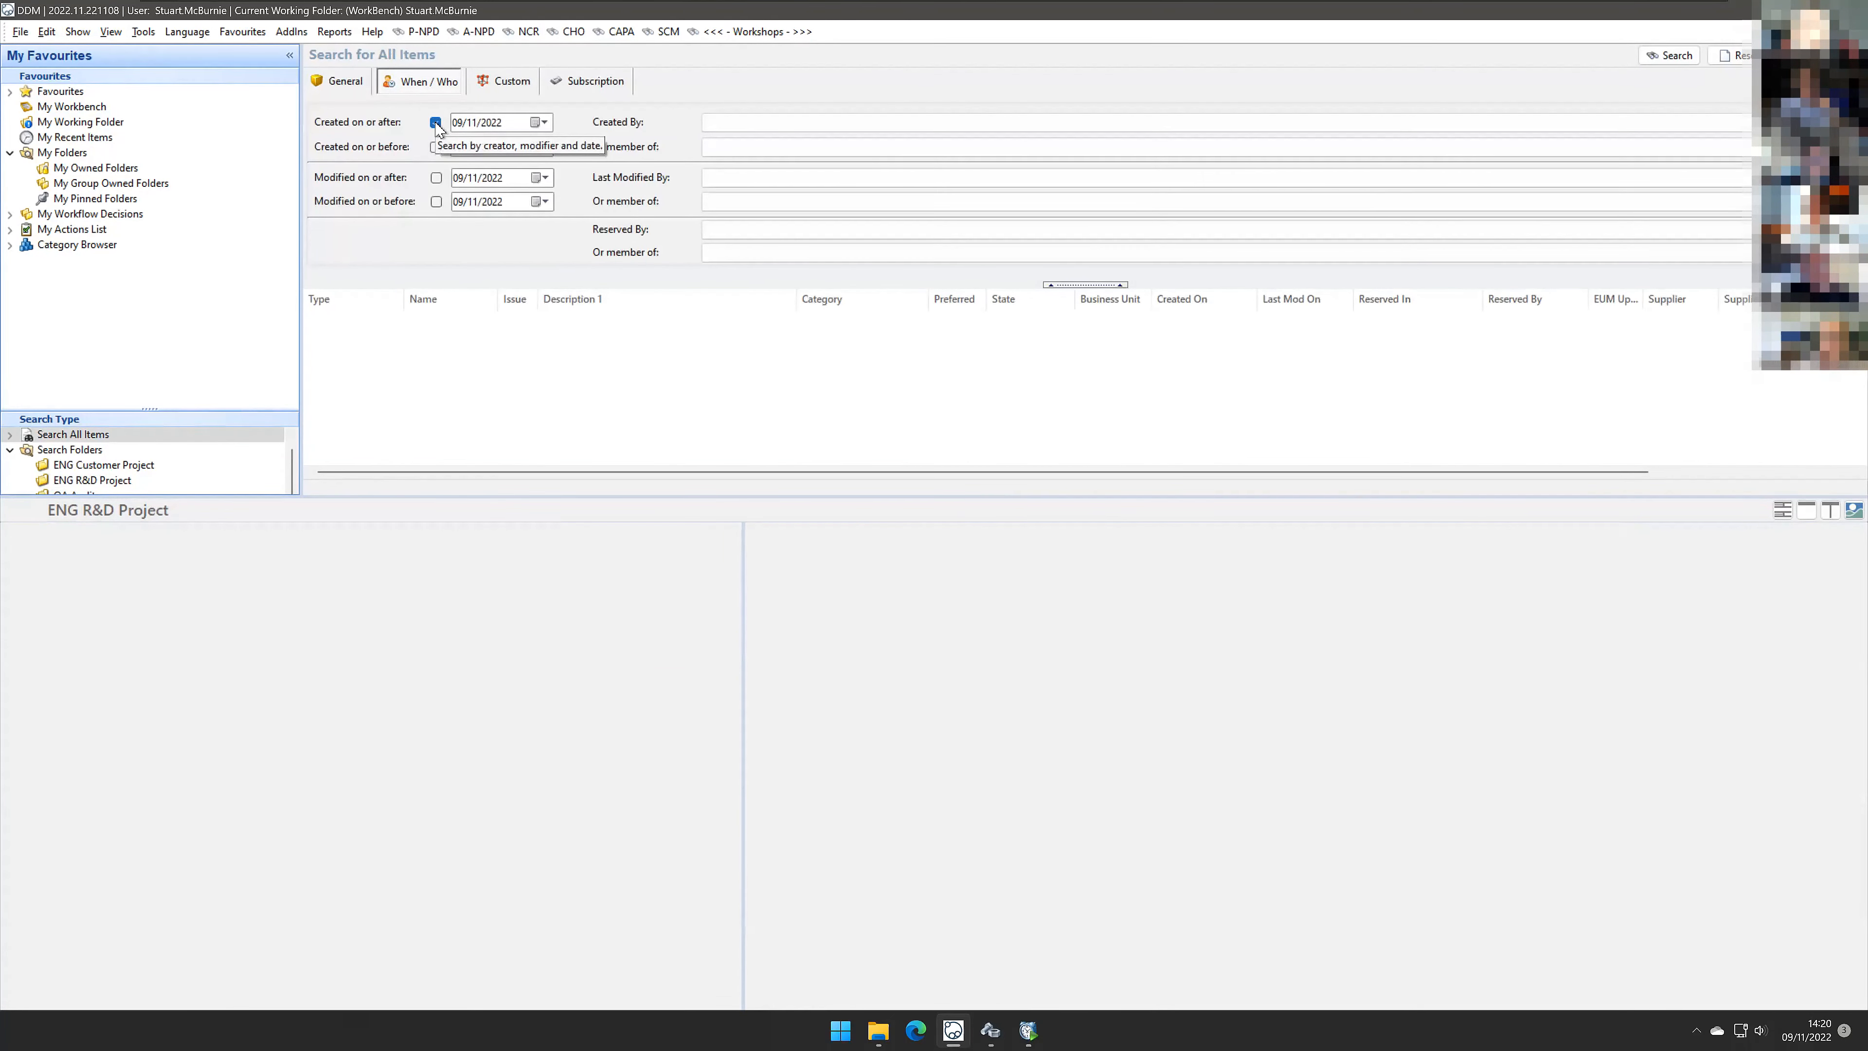
{"action": "left_click", "coordinate": [1672, 57]}
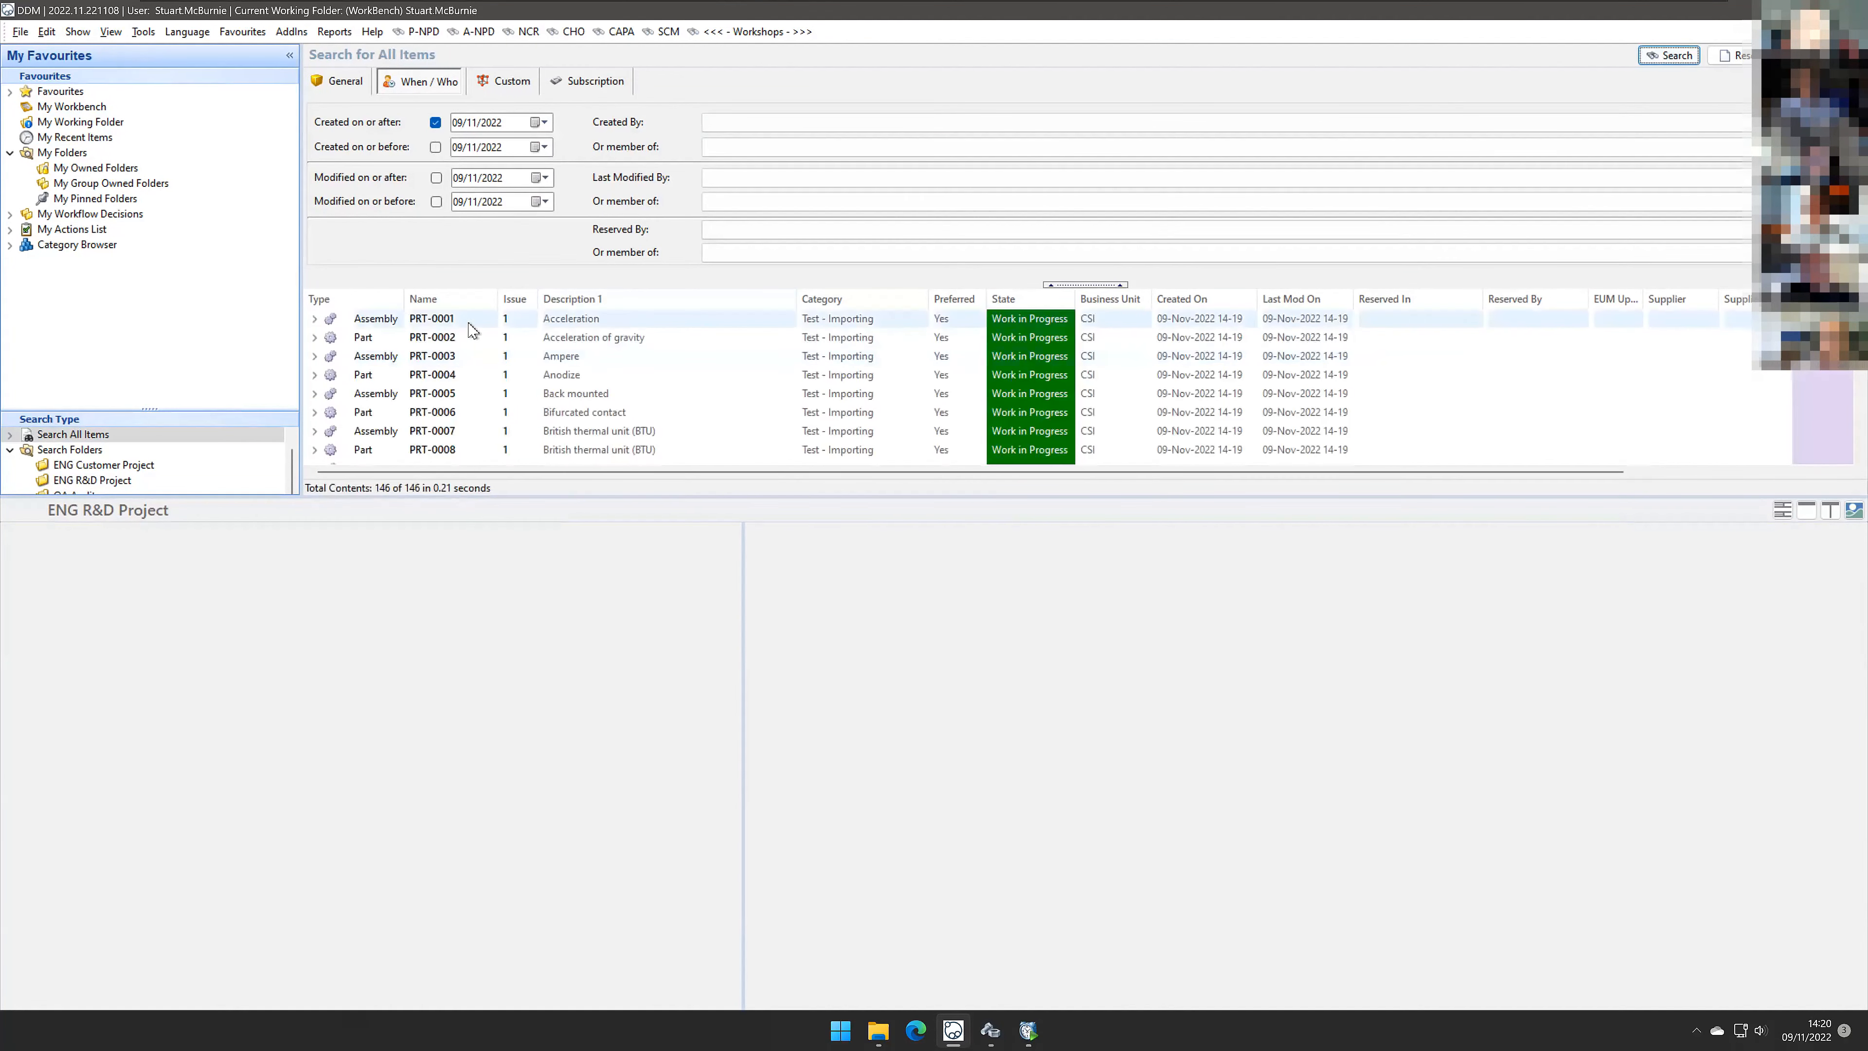
Step: Widen the Name column and select all the imported items in the search results
{"action": "left_click_drag", "start_coordinate": [404, 299], "coordinate": [430, 299]}
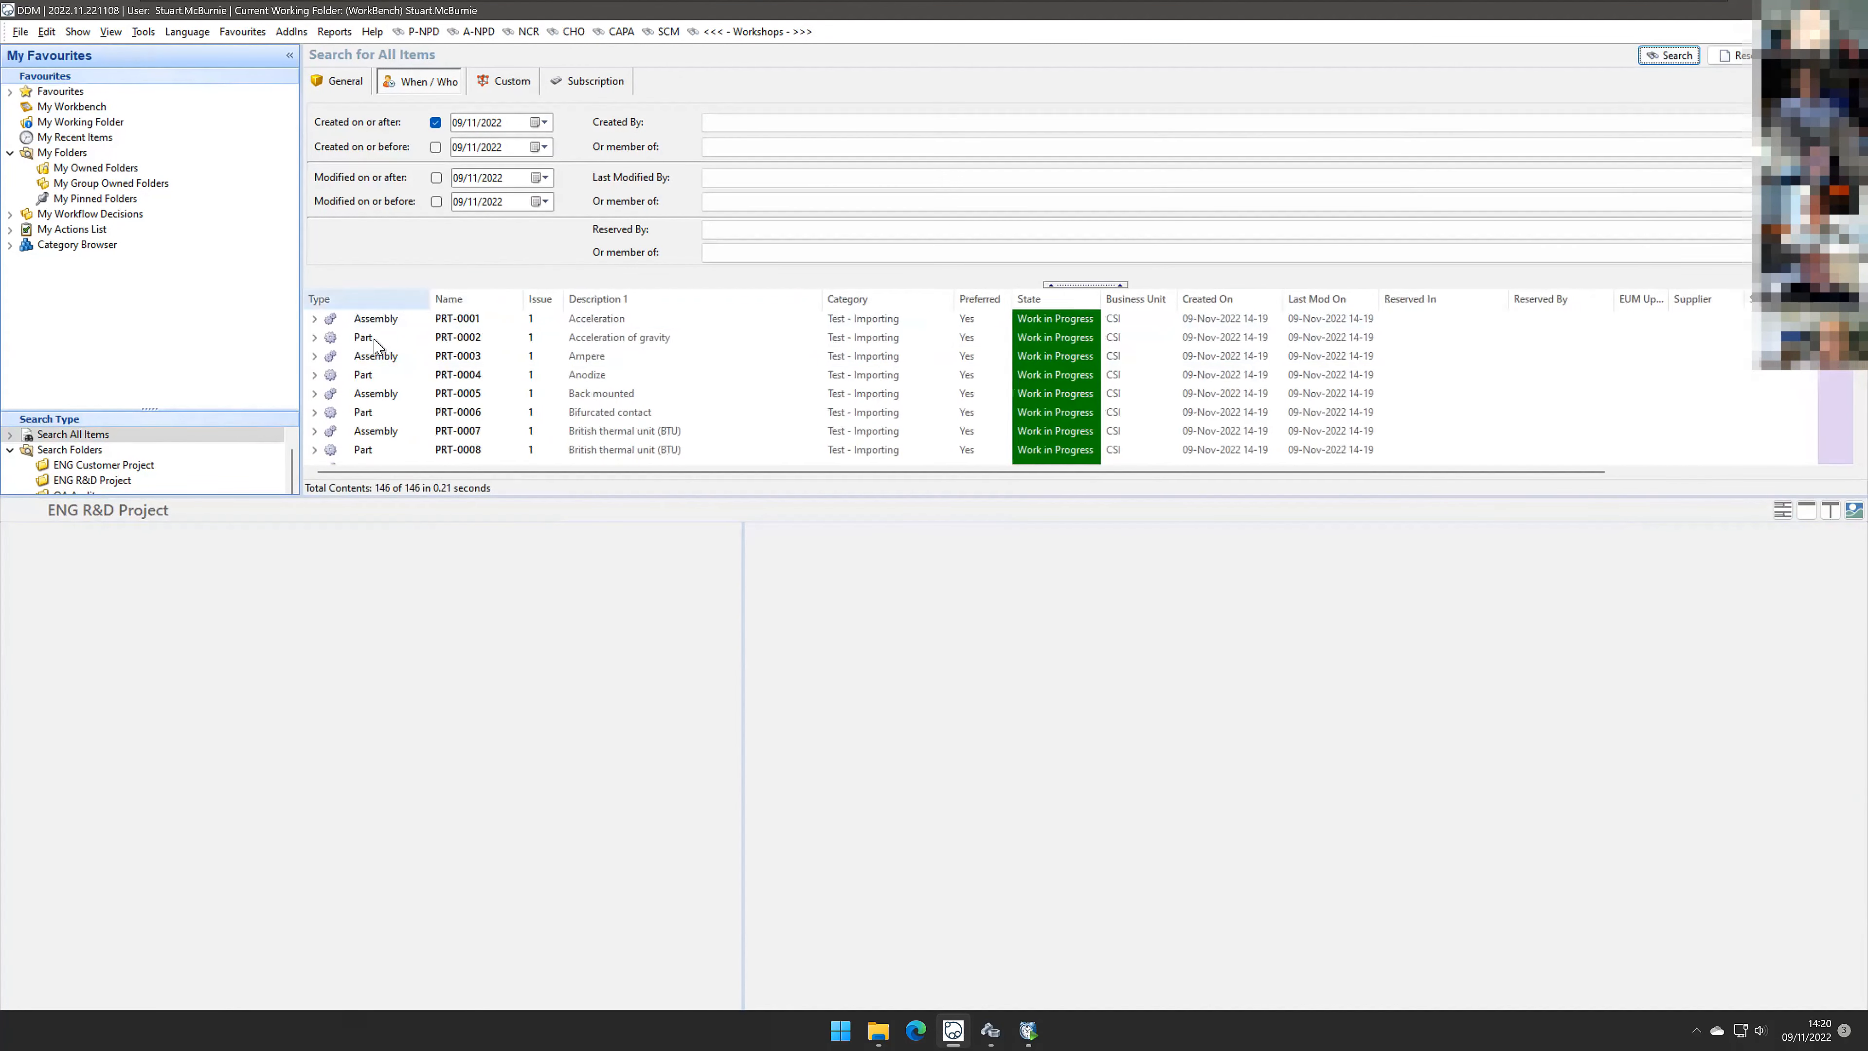
{"action": "left_click", "coordinate": [477, 318]}
{"action": "scroll", "coordinate": [477, 366], "scroll_direction": "down", "scroll_amount": 17}
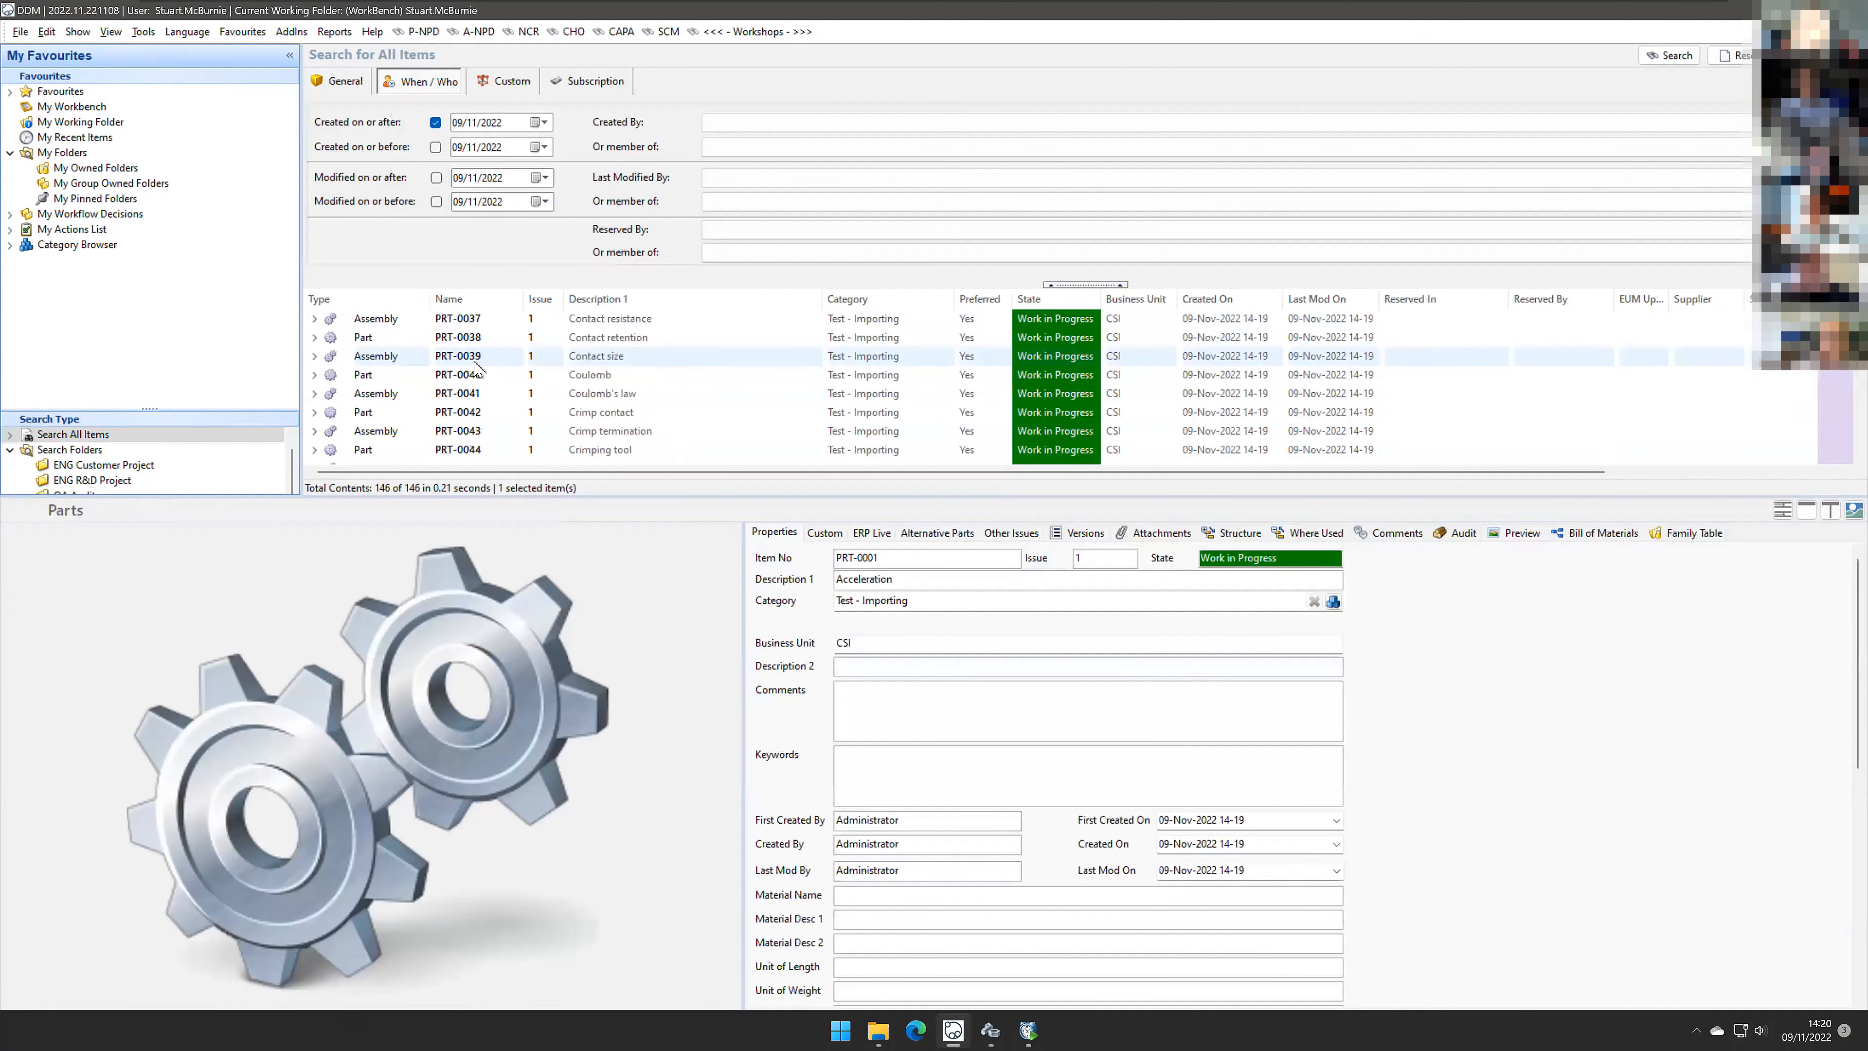
{"action": "scroll", "coordinate": [476, 366], "scroll_direction": "down", "scroll_amount": 20}
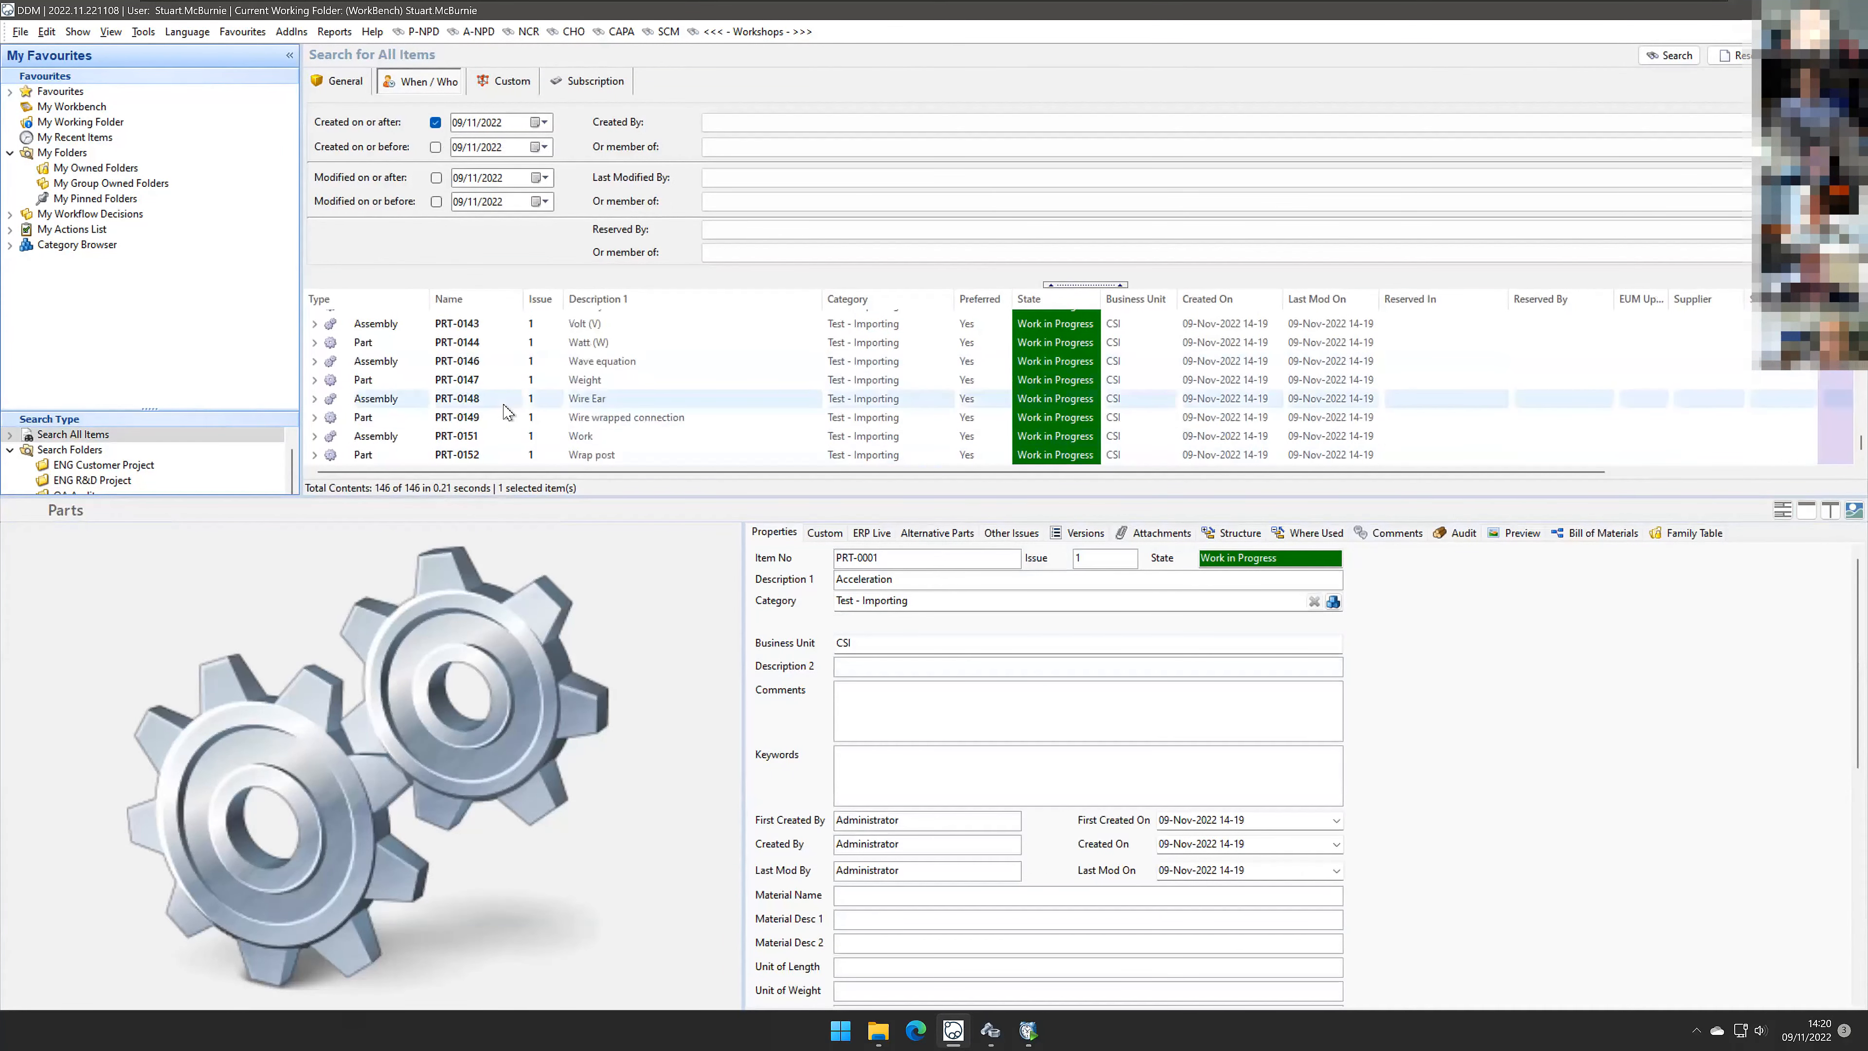
{"action": "left_click", "coordinate": [512, 456], "text": "shift"}
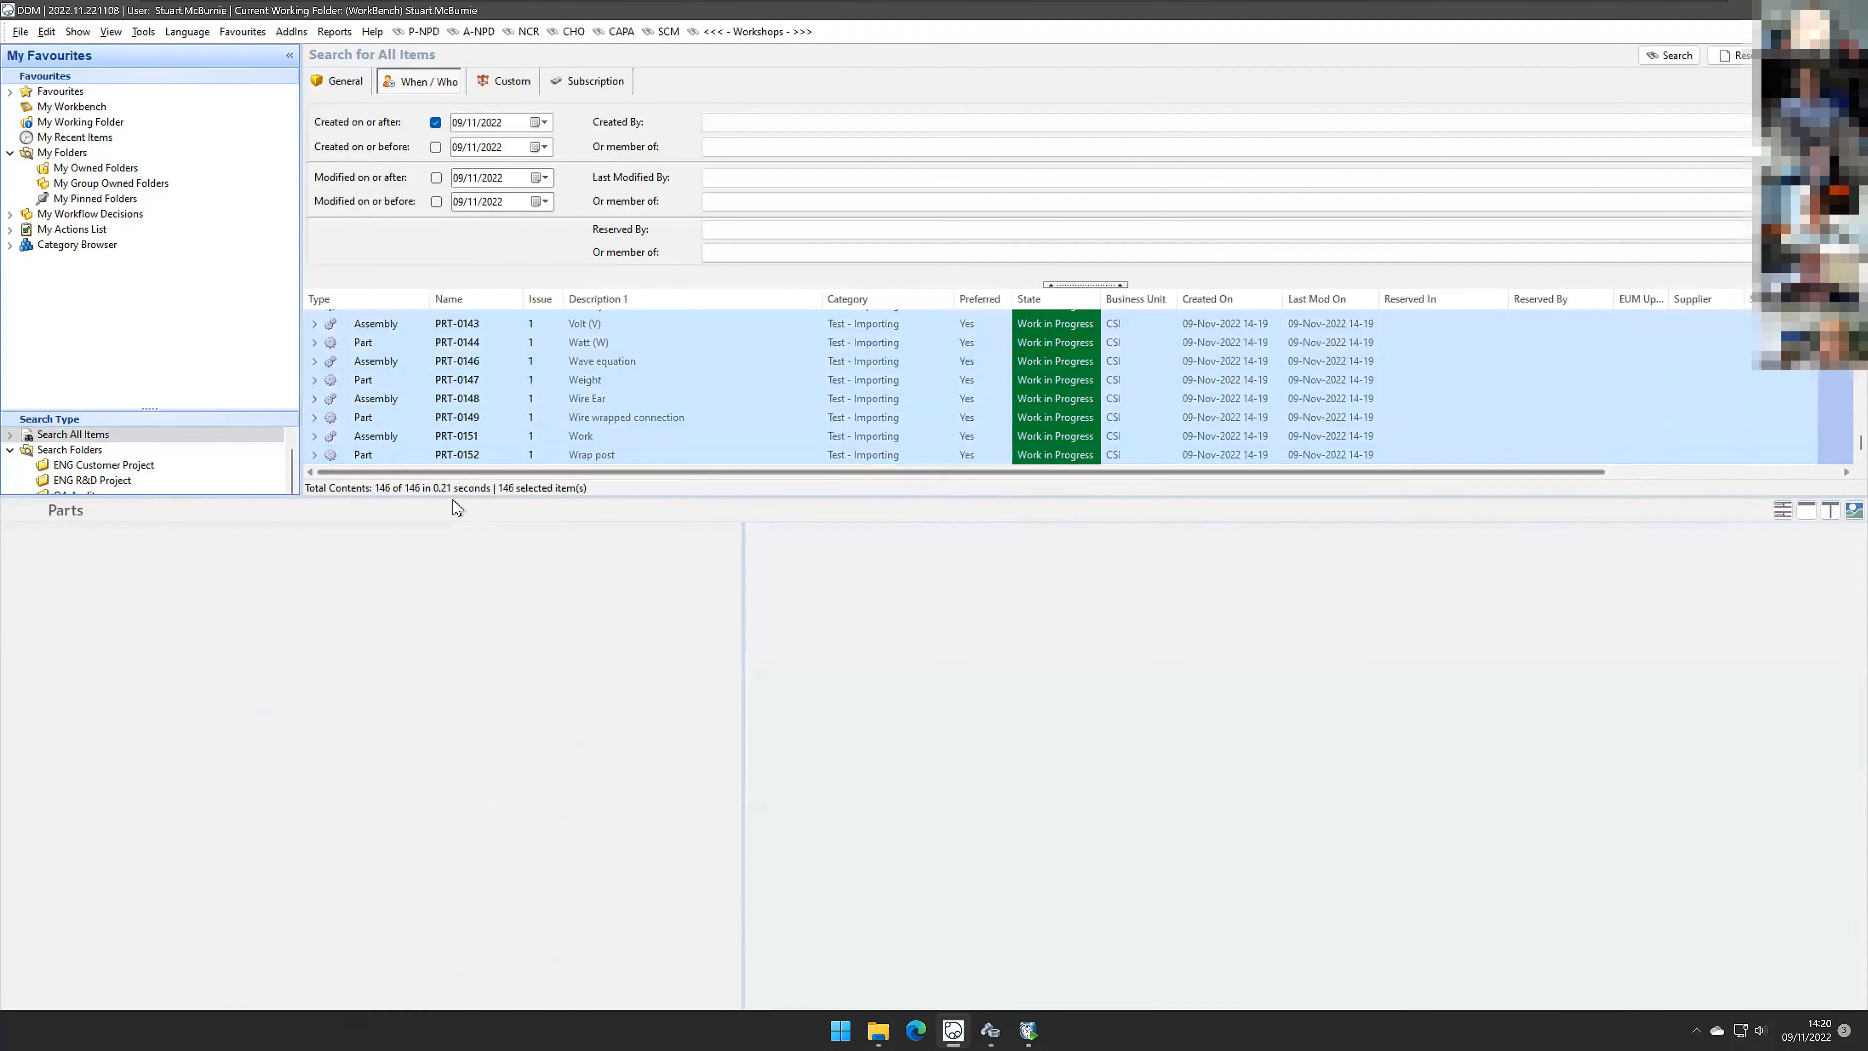
{"action": "scroll", "coordinate": [578, 436], "scroll_direction": "up", "scroll_amount": 5}
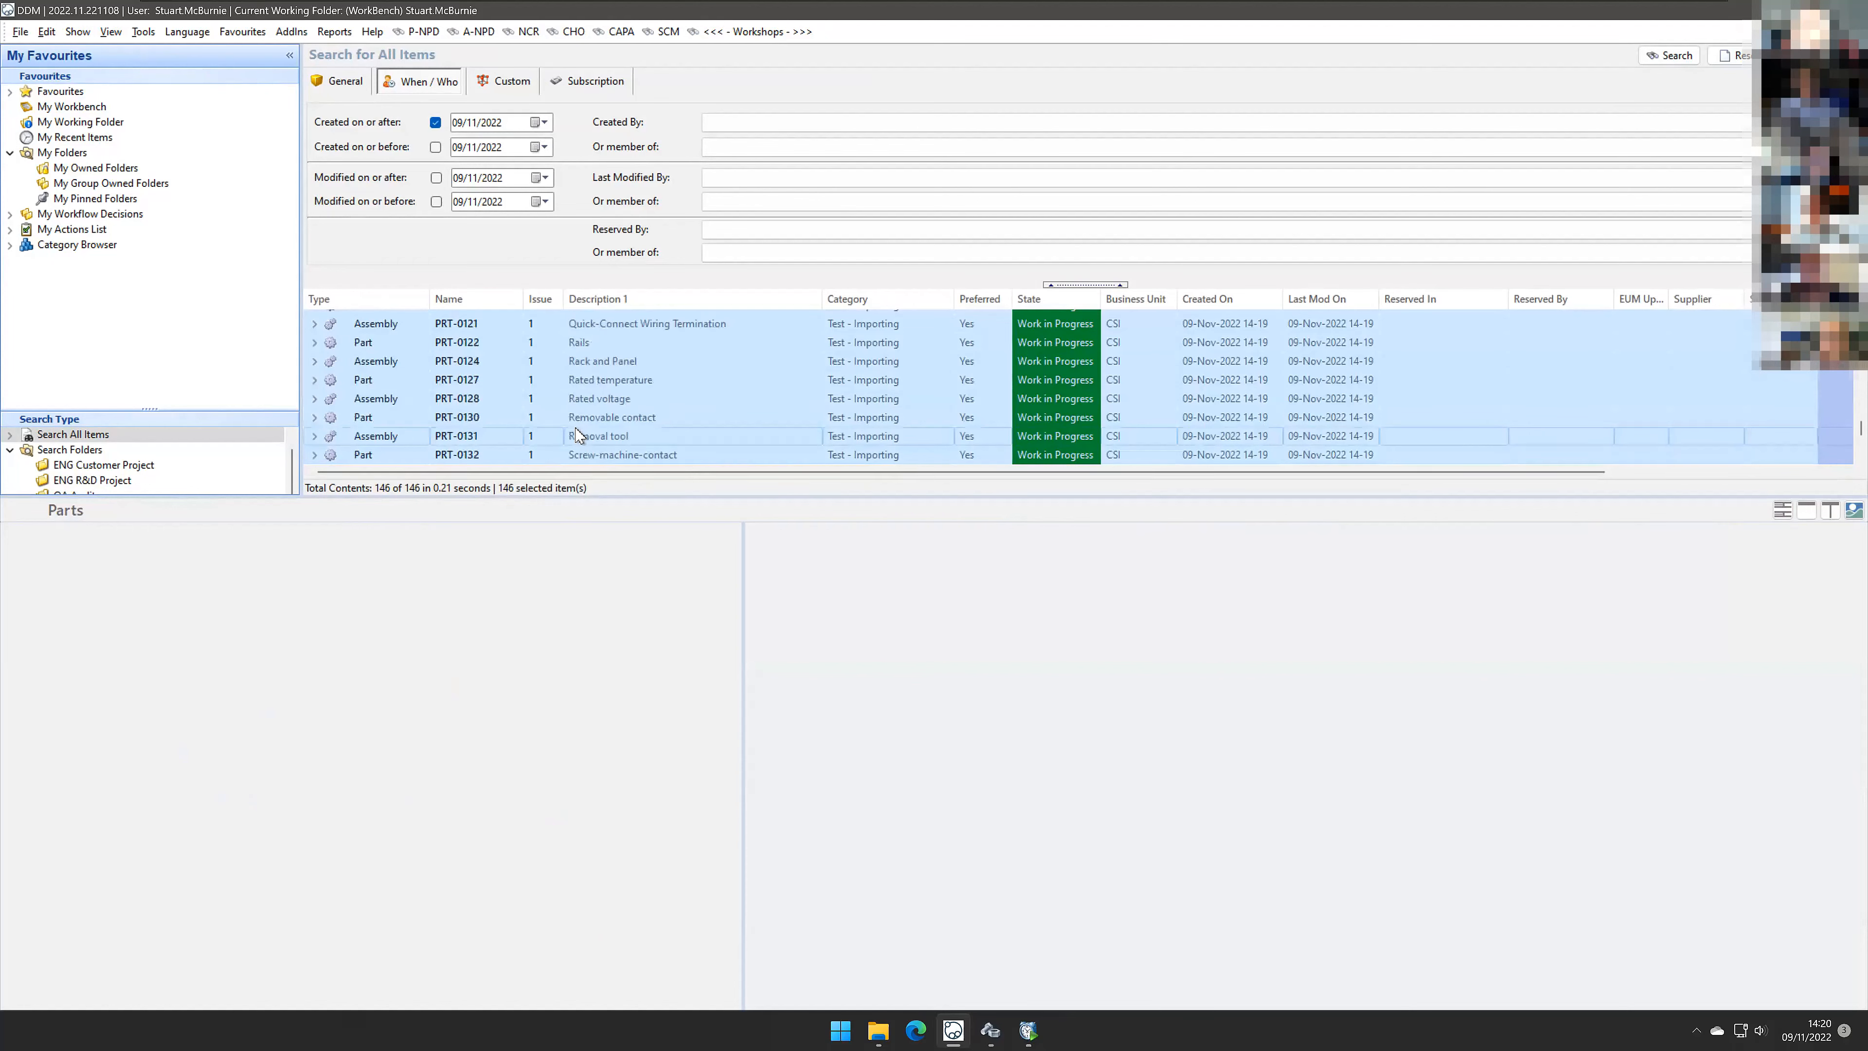
{"action": "scroll", "coordinate": [578, 436], "scroll_direction": "up", "scroll_amount": 10}
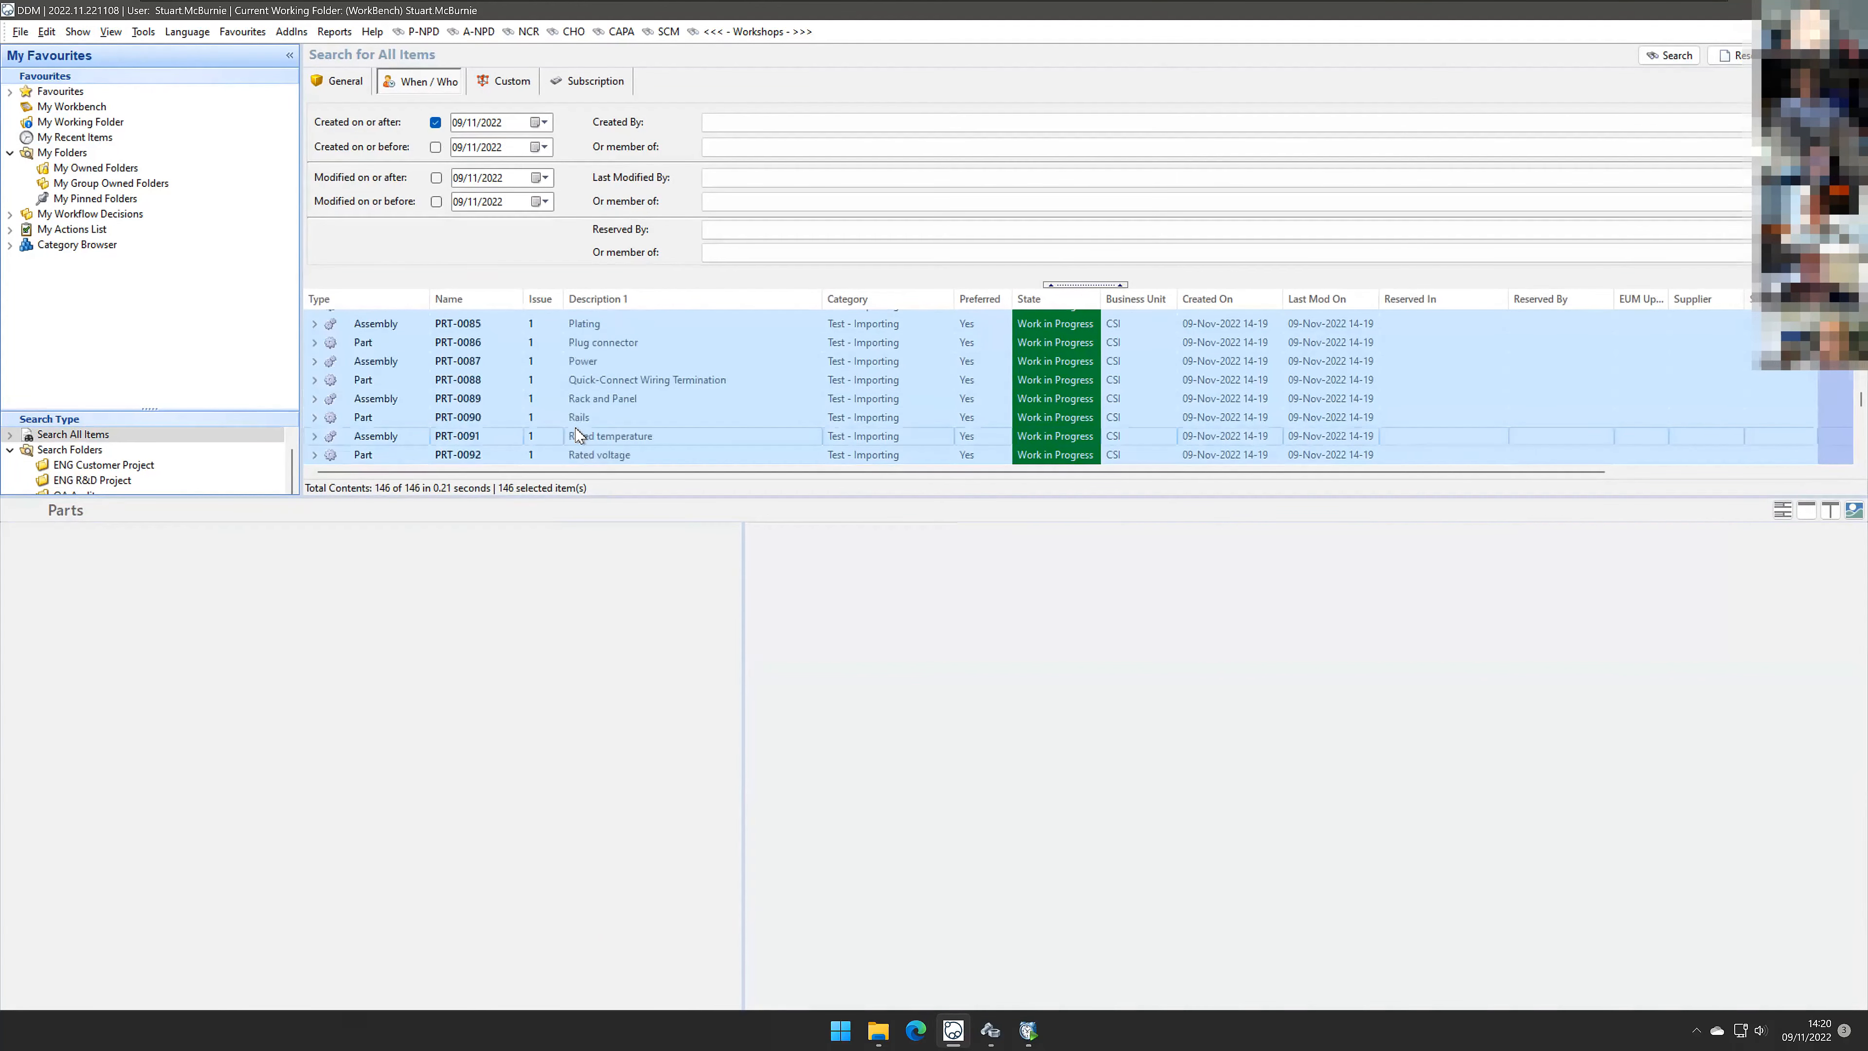
{"action": "scroll", "coordinate": [578, 435], "scroll_direction": "up", "scroll_amount": 12}
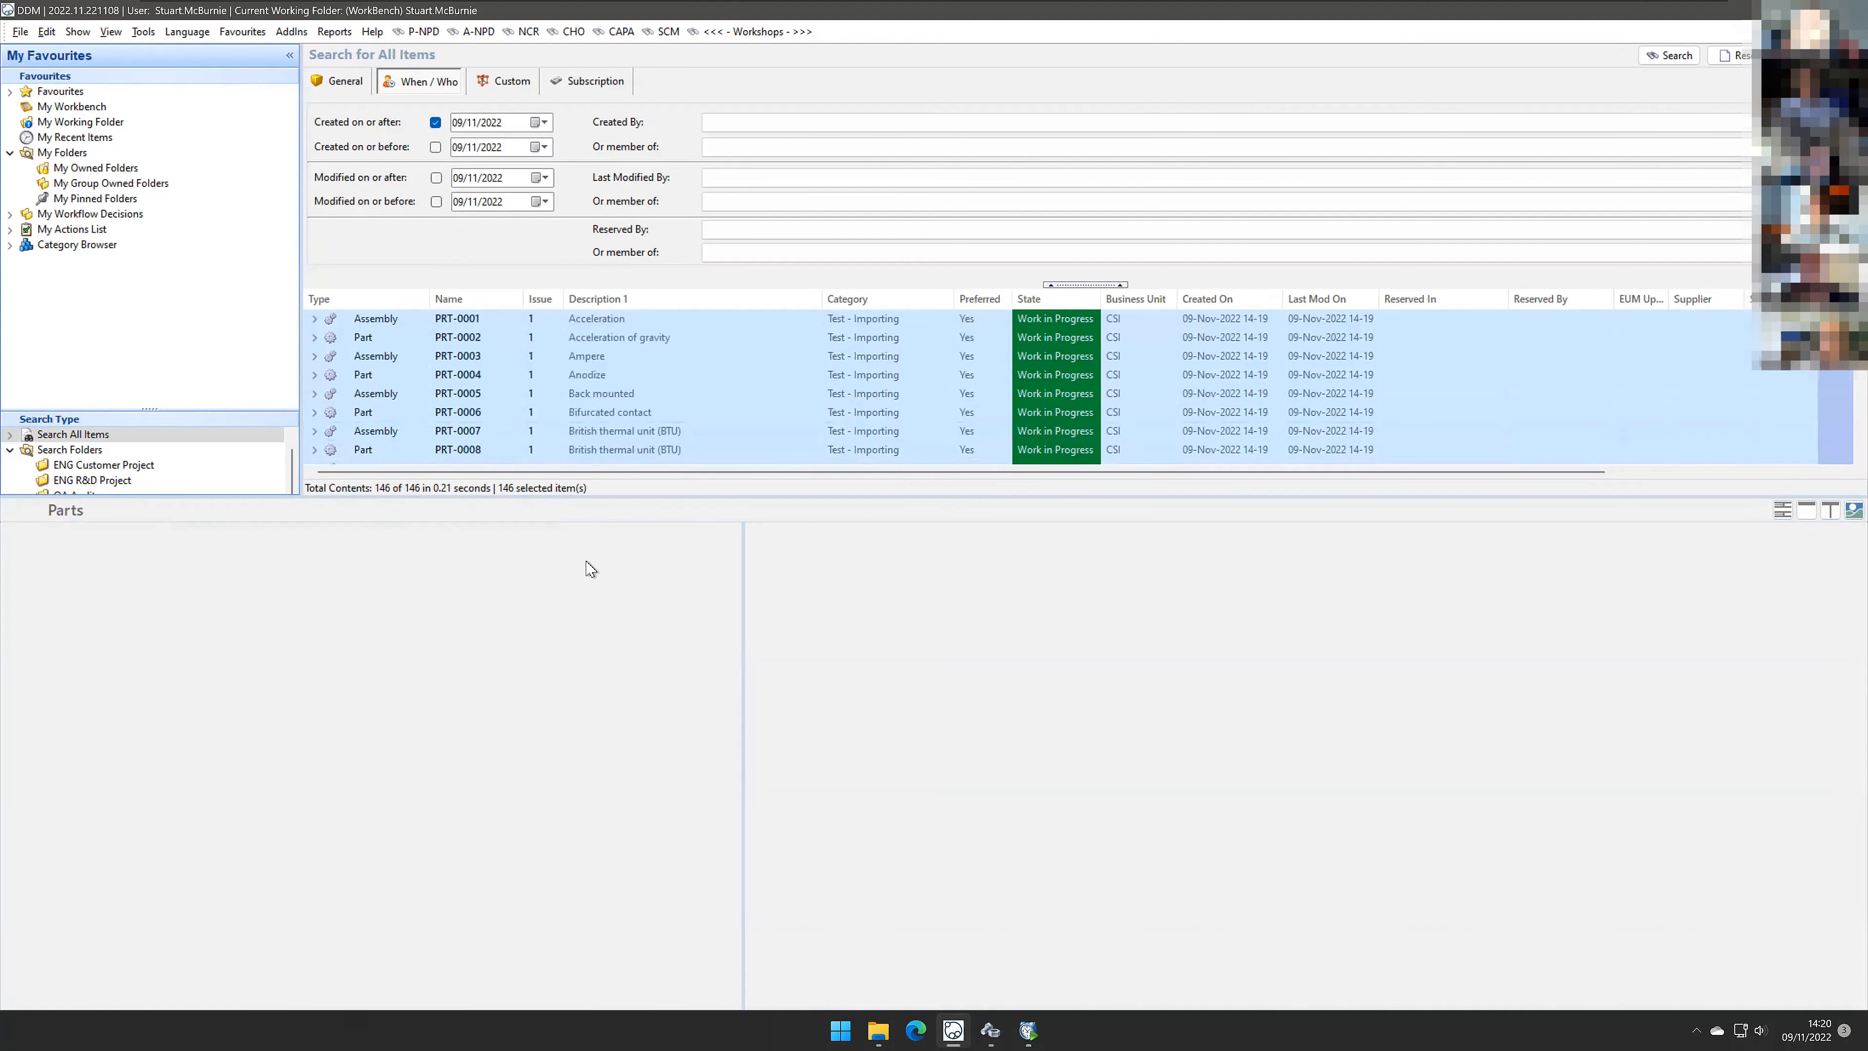
Step: Reserve the selected items to the ENG R&D Project folder for Workshop 2022-11-09 - Importing via CSV
{"action": "right_click", "coordinate": [627, 448]}
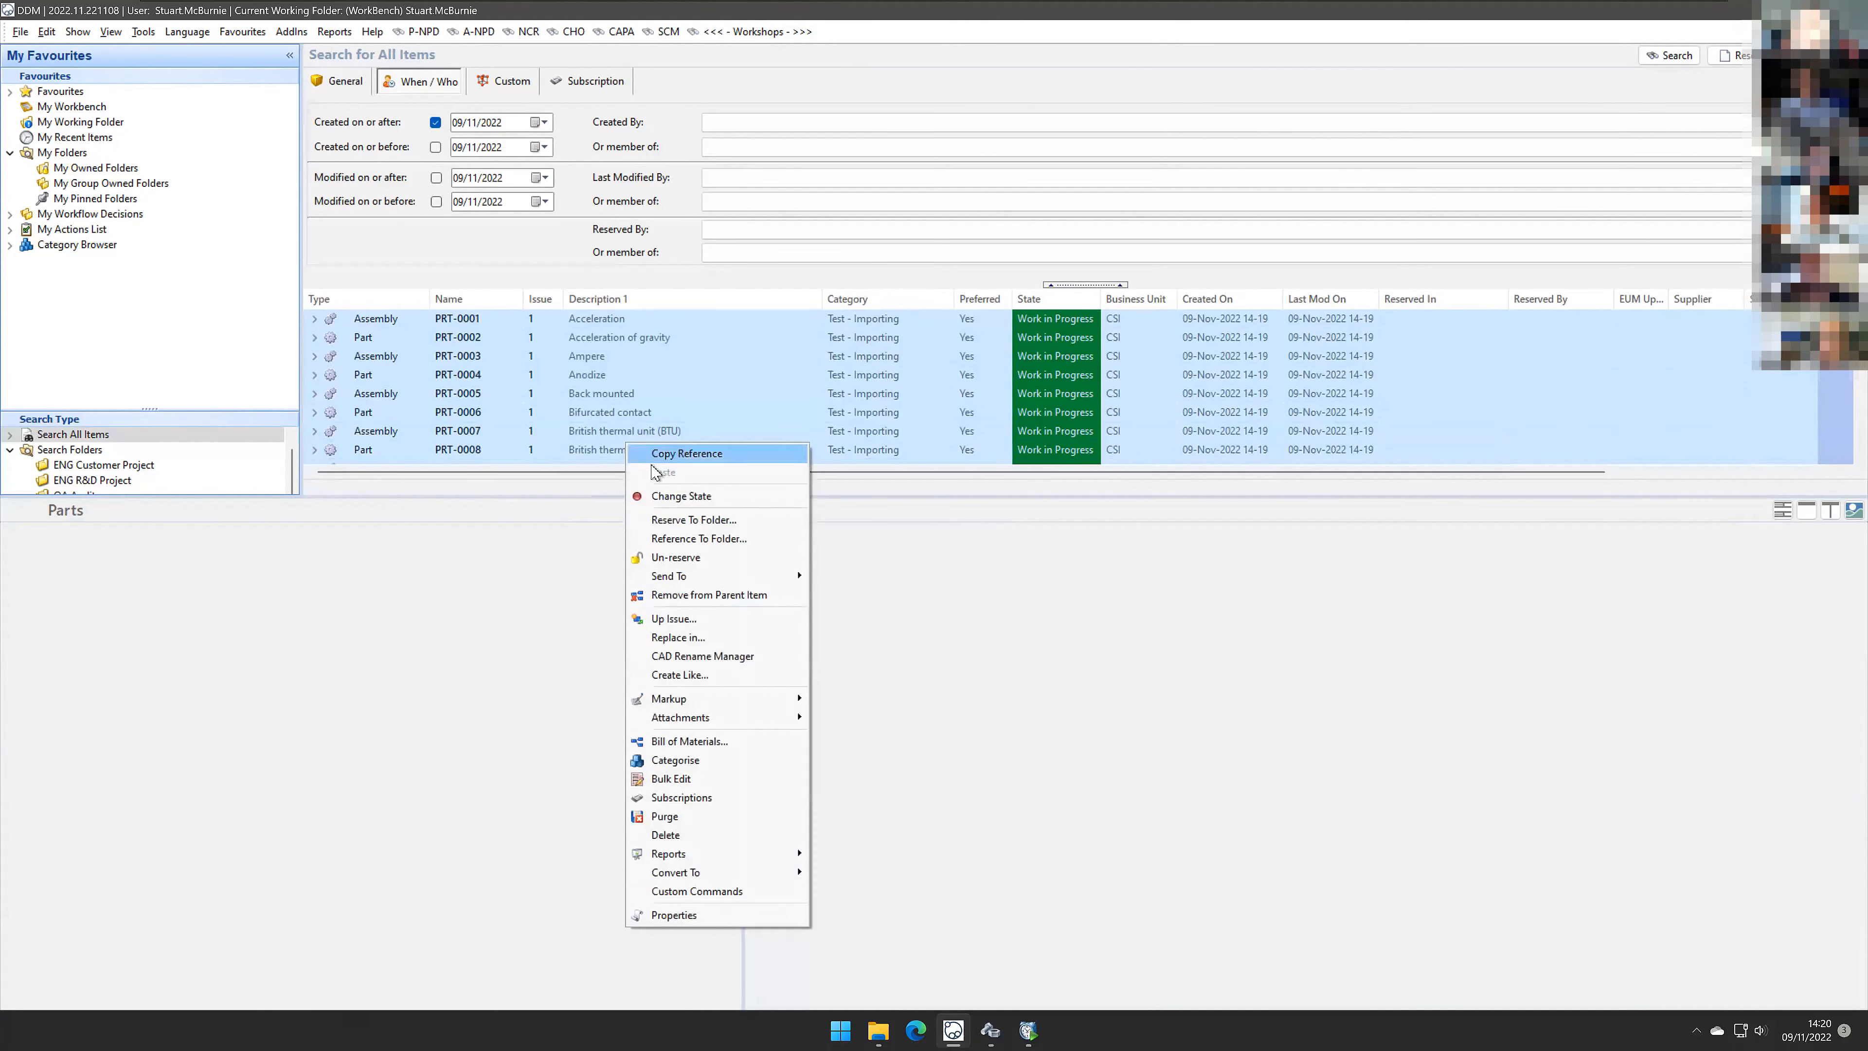
{"action": "left_click", "coordinate": [666, 522]}
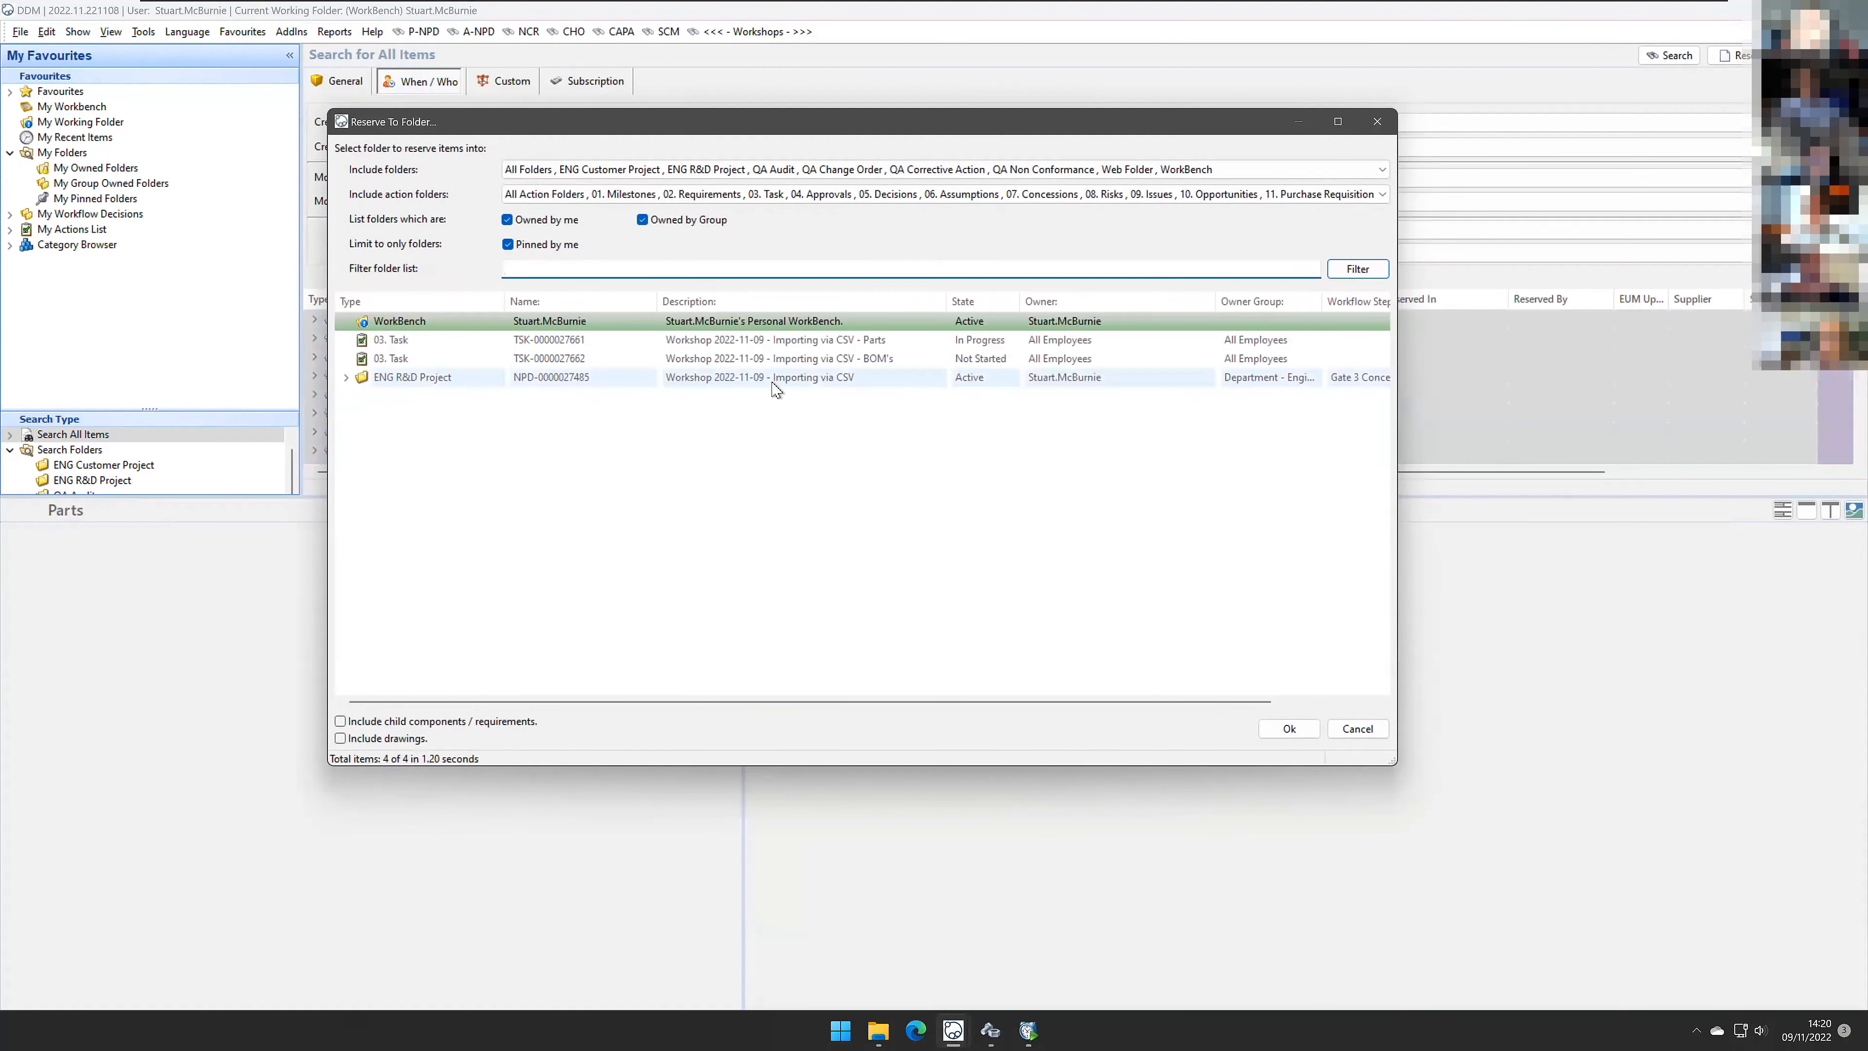
{"action": "double_click", "coordinate": [774, 378]}
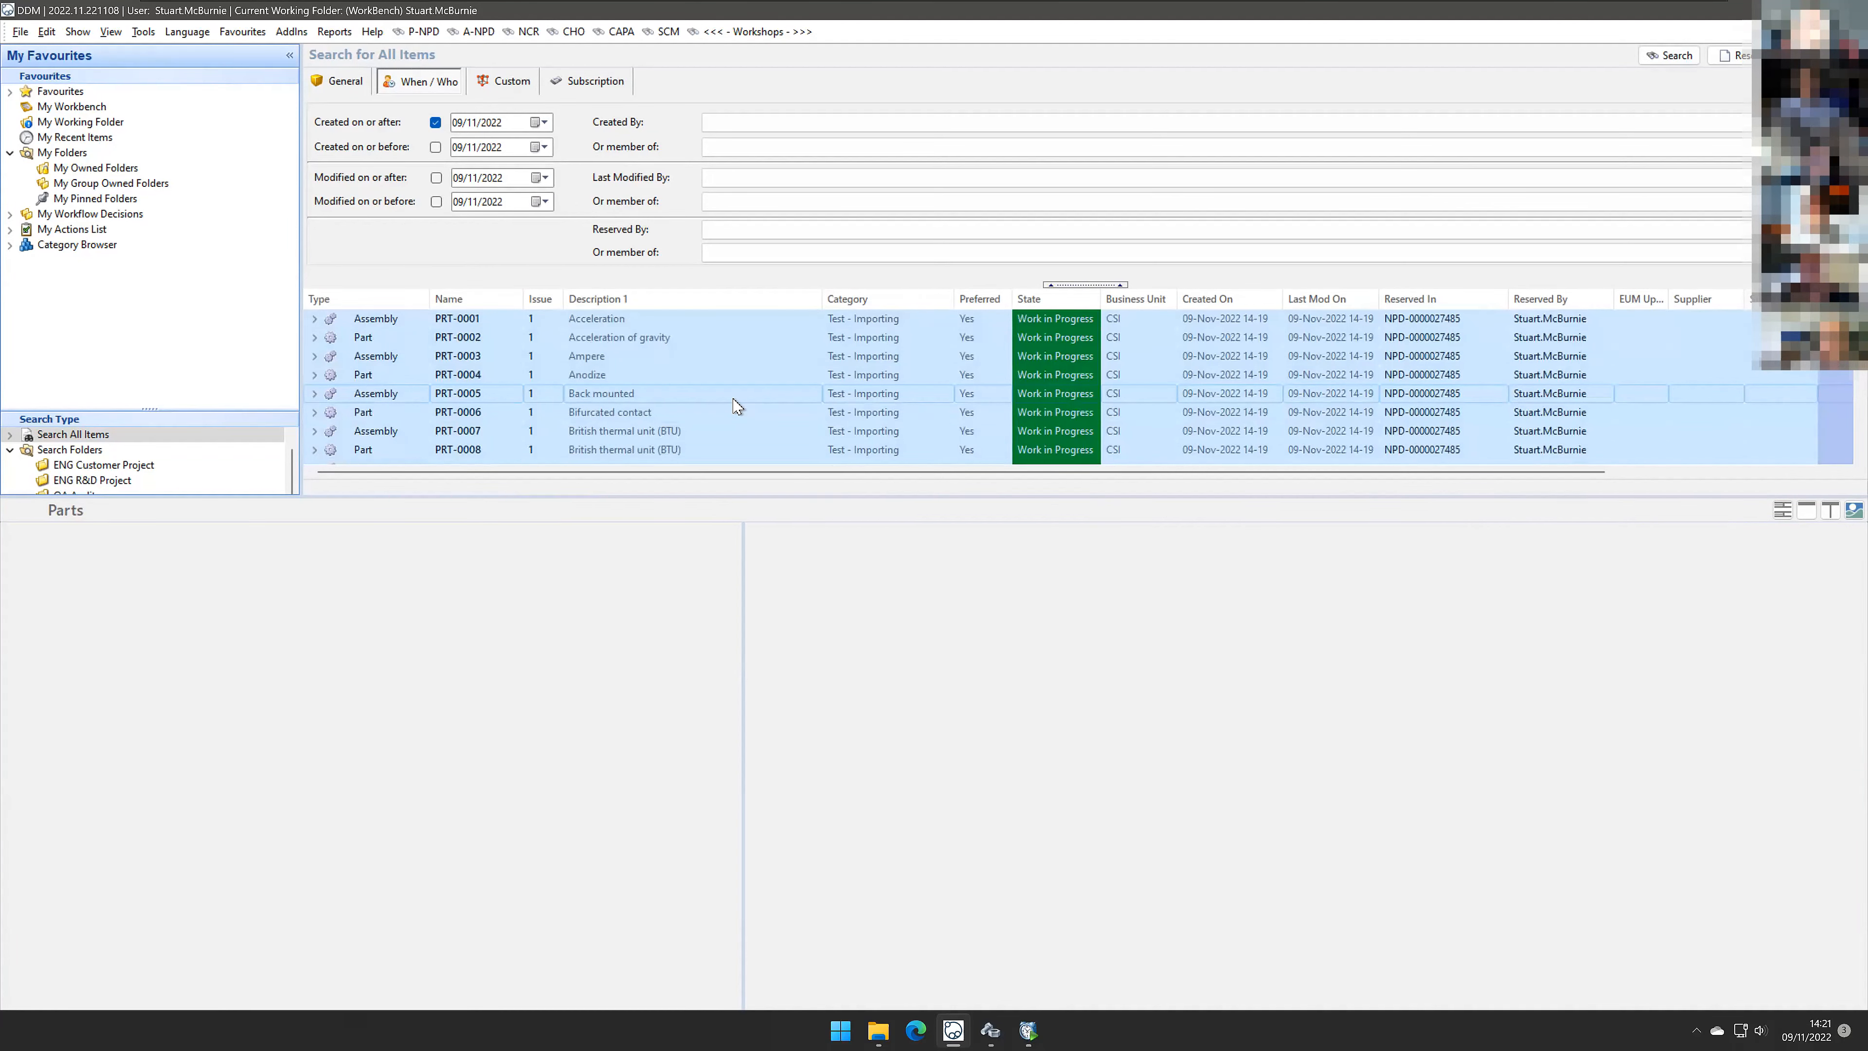
Step: Open the Import - 0002 - BOM.csv file from the Import List folder in Excel
{"action": "left_click", "coordinate": [1002, 1023]}
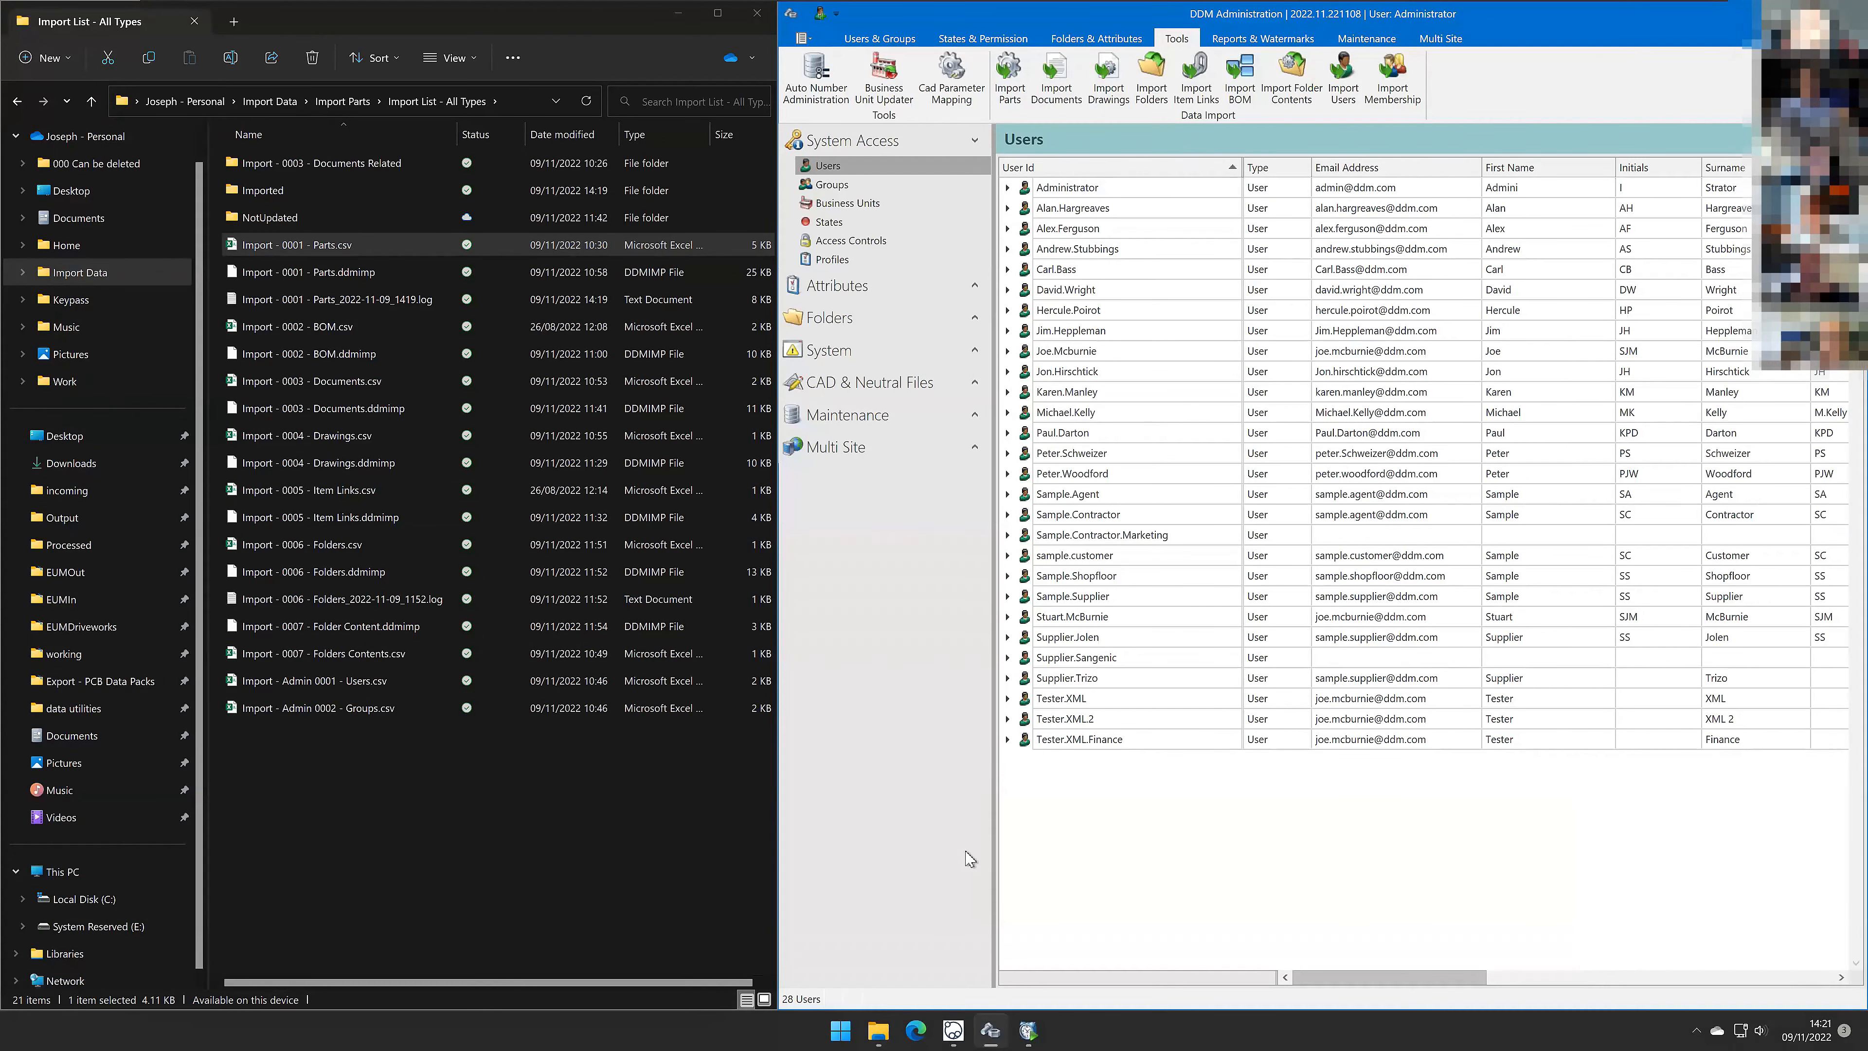
{"action": "left_click", "coordinate": [390, 329]}
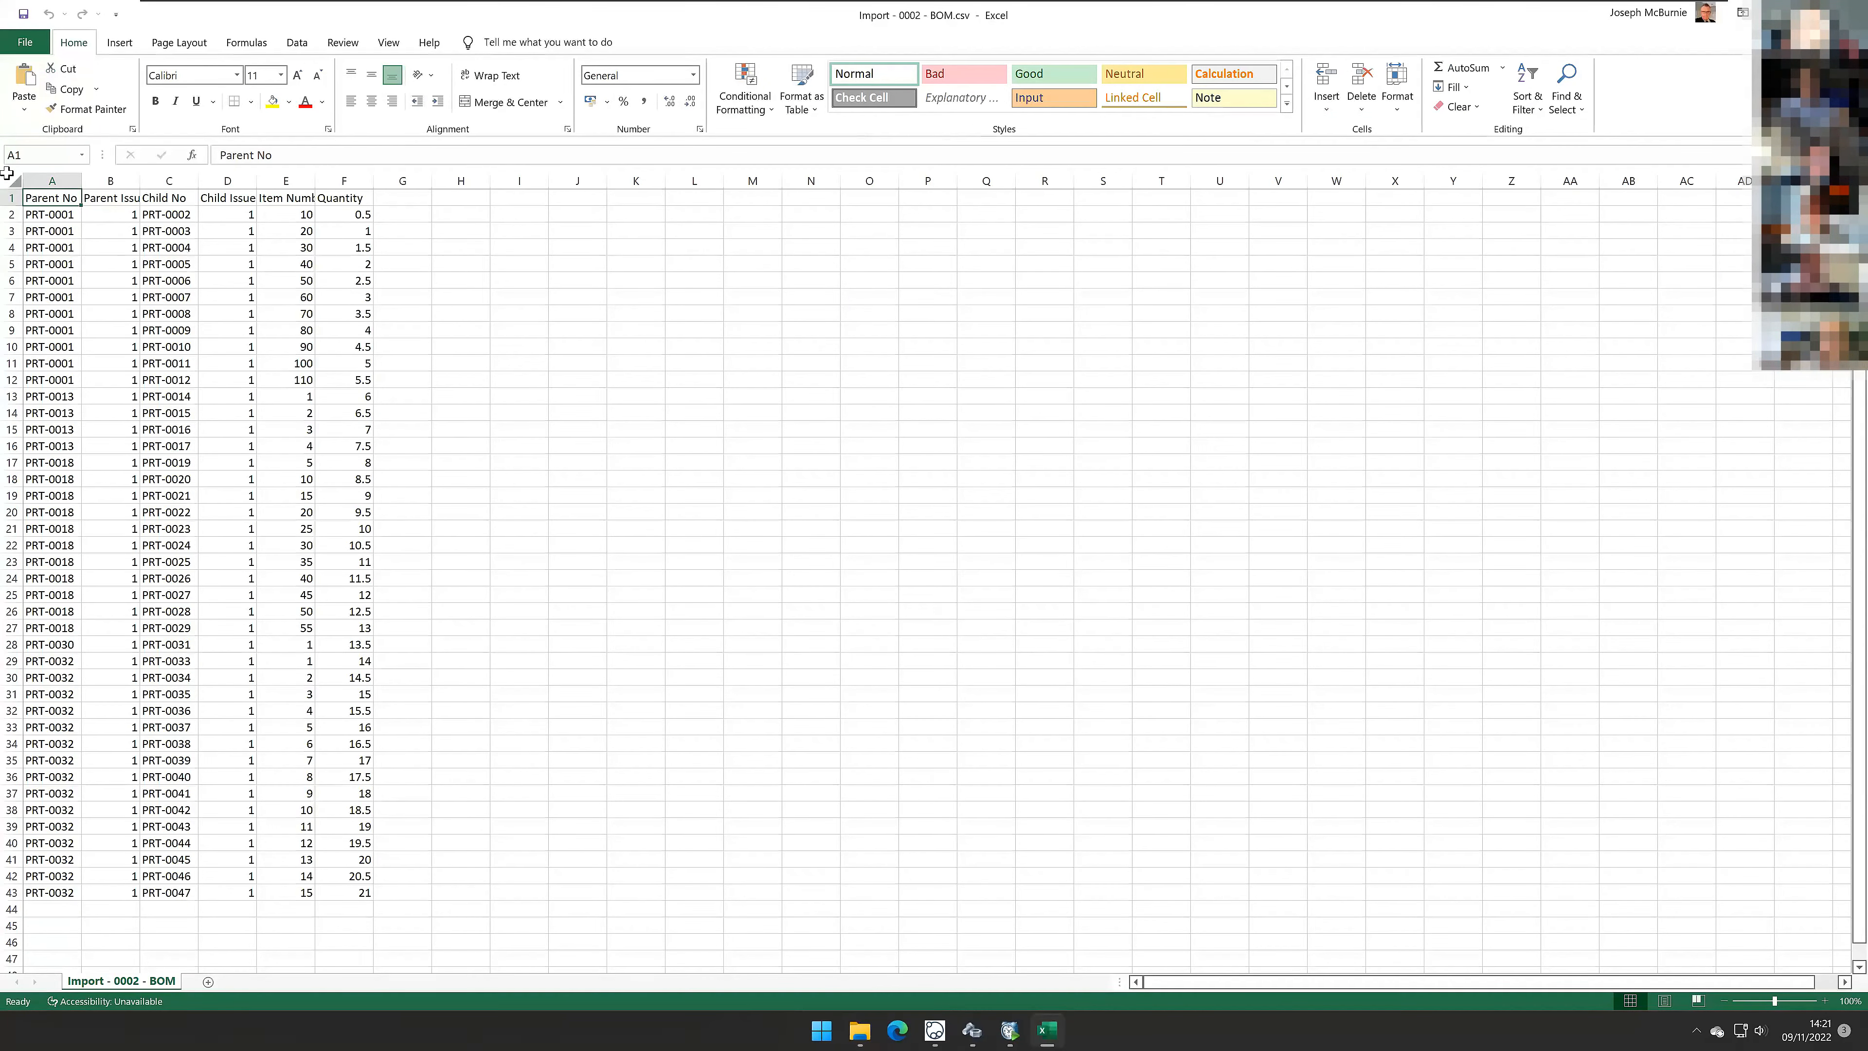
{"action": "left_click", "coordinate": [7, 173]}
{"action": "double_click", "coordinate": [80, 180]}
{"action": "left_click", "coordinate": [54, 197]}
{"action": "left_click", "coordinate": [109, 198]}
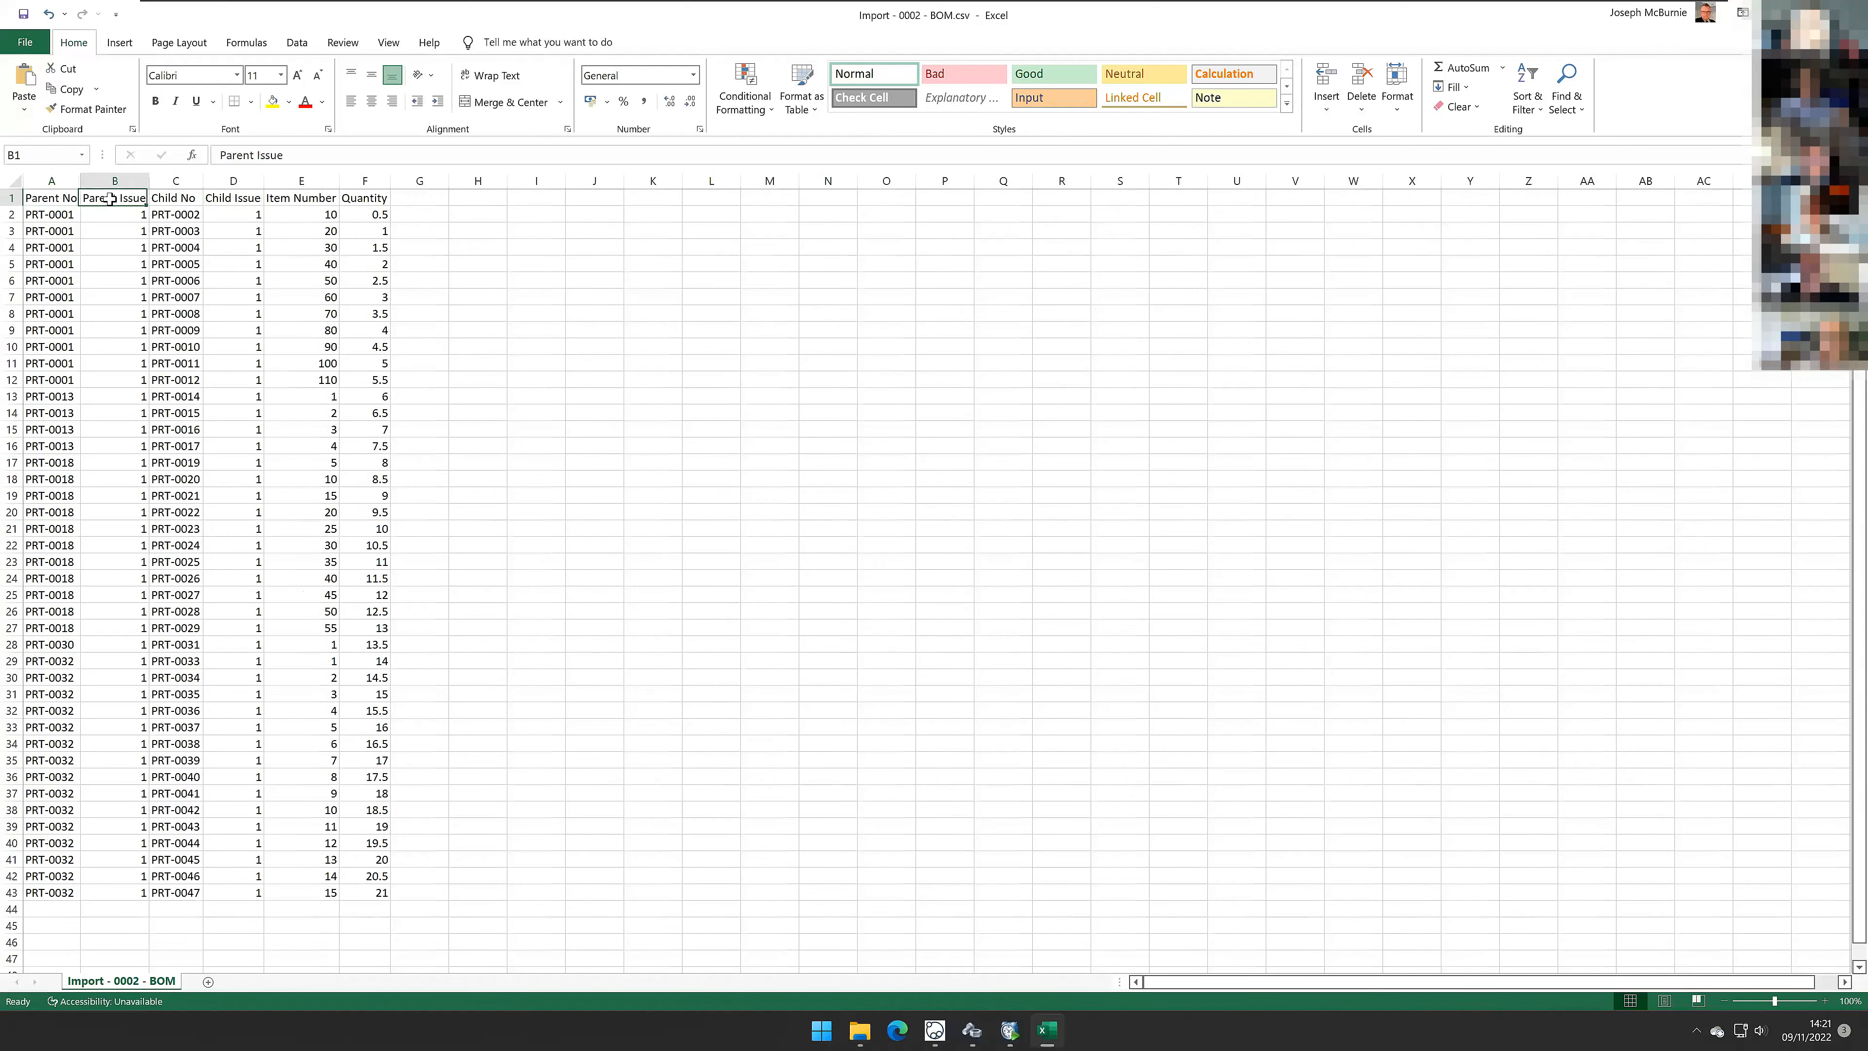
Step: Examine the BOM sheet's column headers and the Item Number and Quantity values for the first parent
{"action": "left_click", "coordinate": [162, 199]}
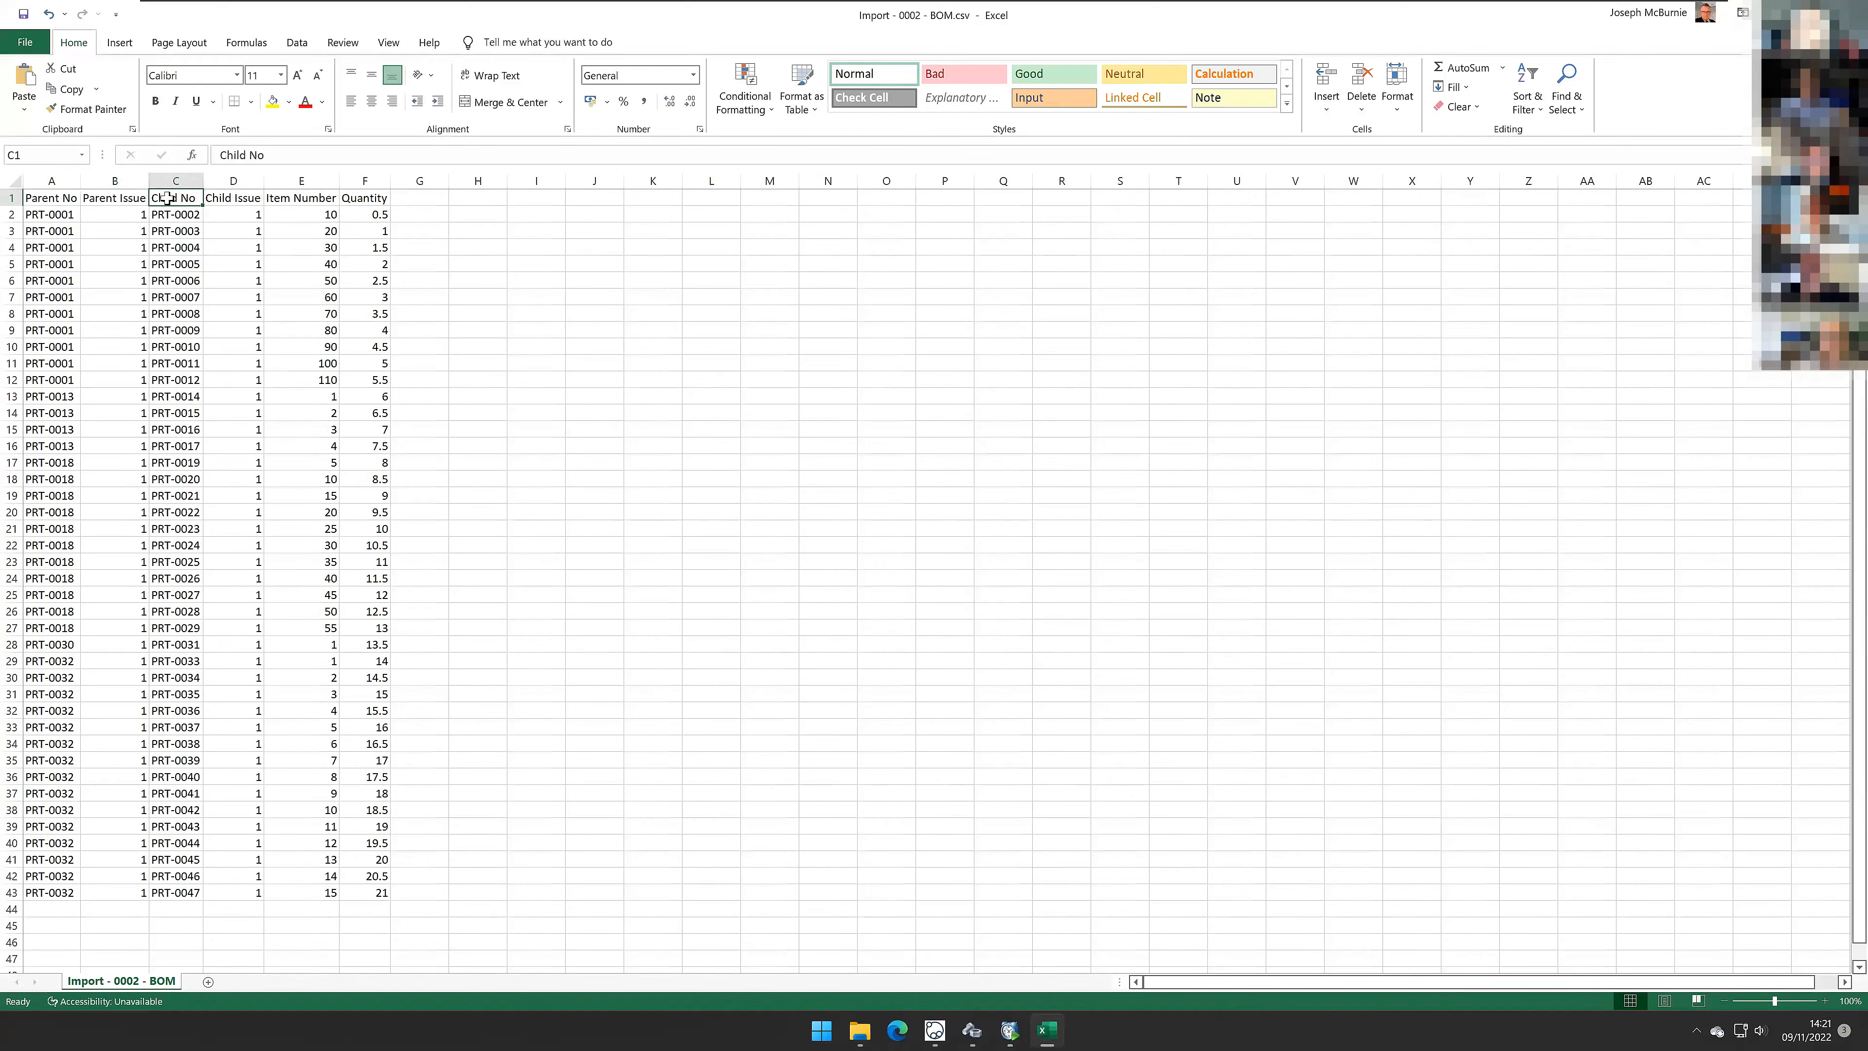
{"action": "left_click", "coordinate": [219, 199]}
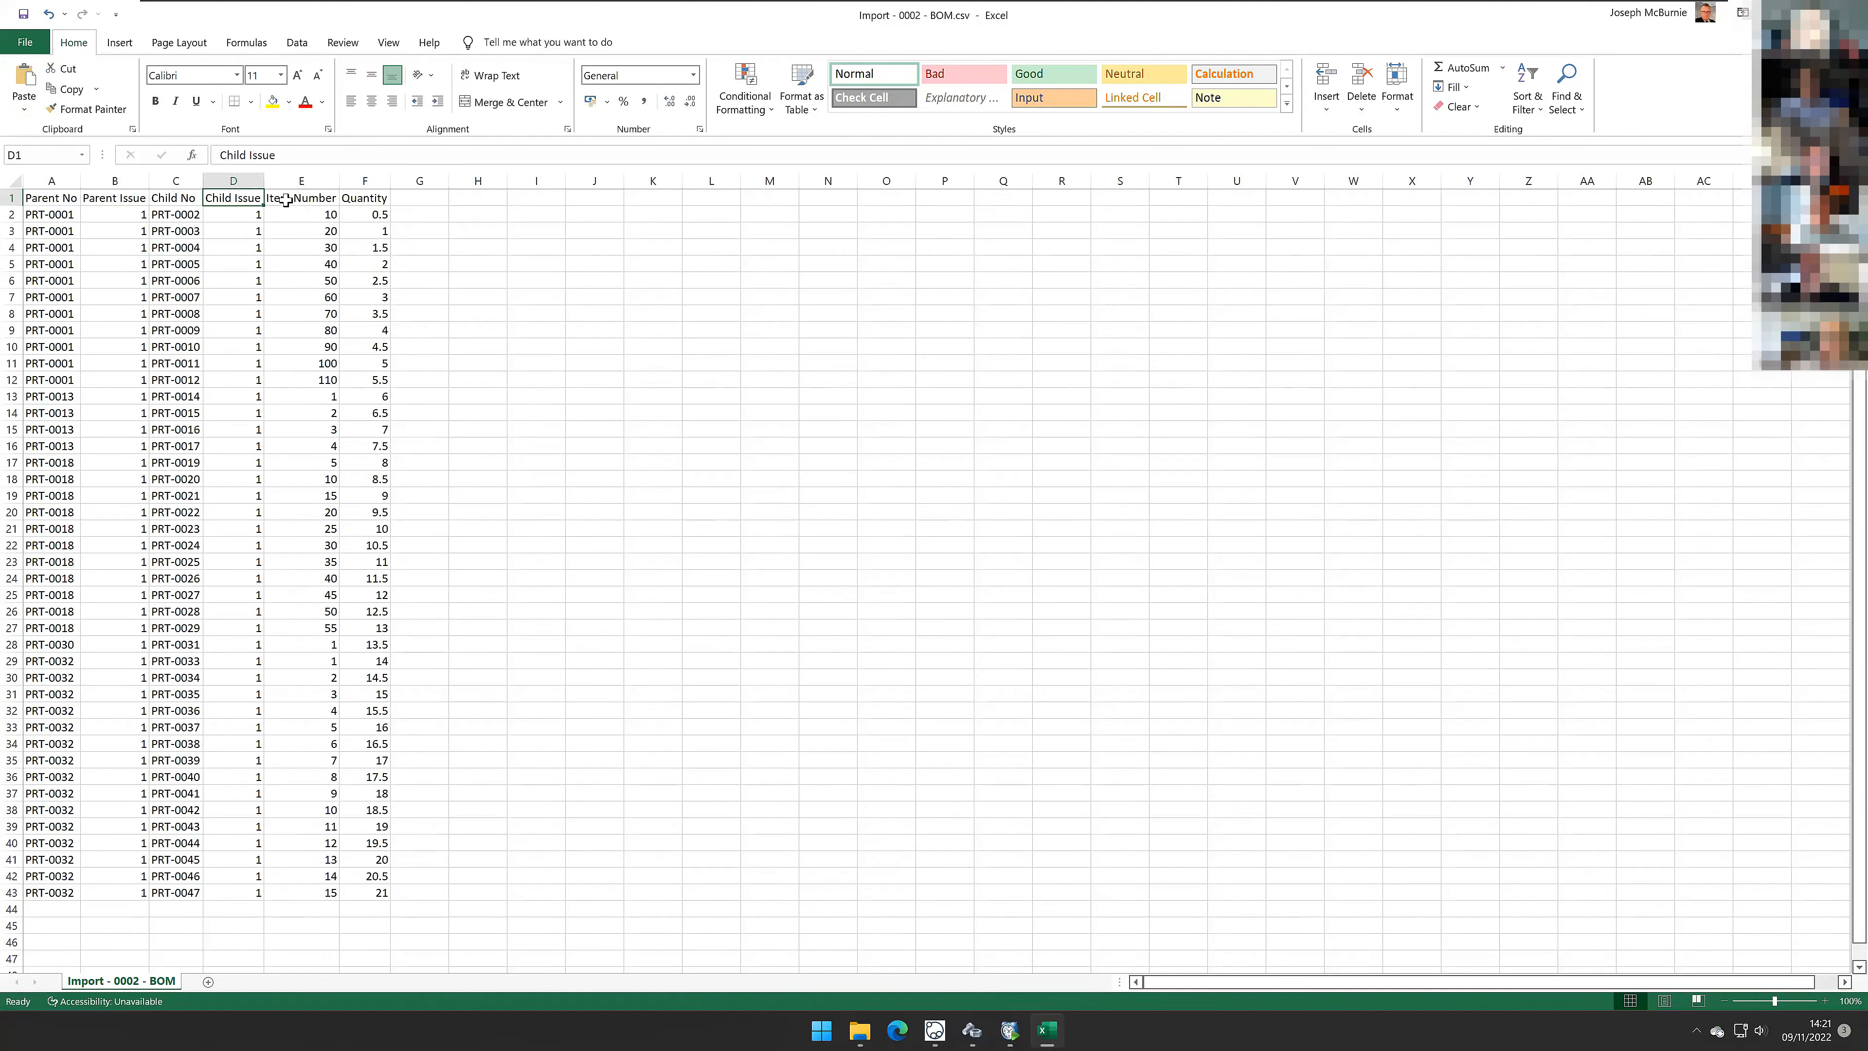
{"action": "left_click", "coordinate": [285, 200]}
{"action": "left_click_drag", "start_coordinate": [309, 215], "coordinate": [352, 409]}
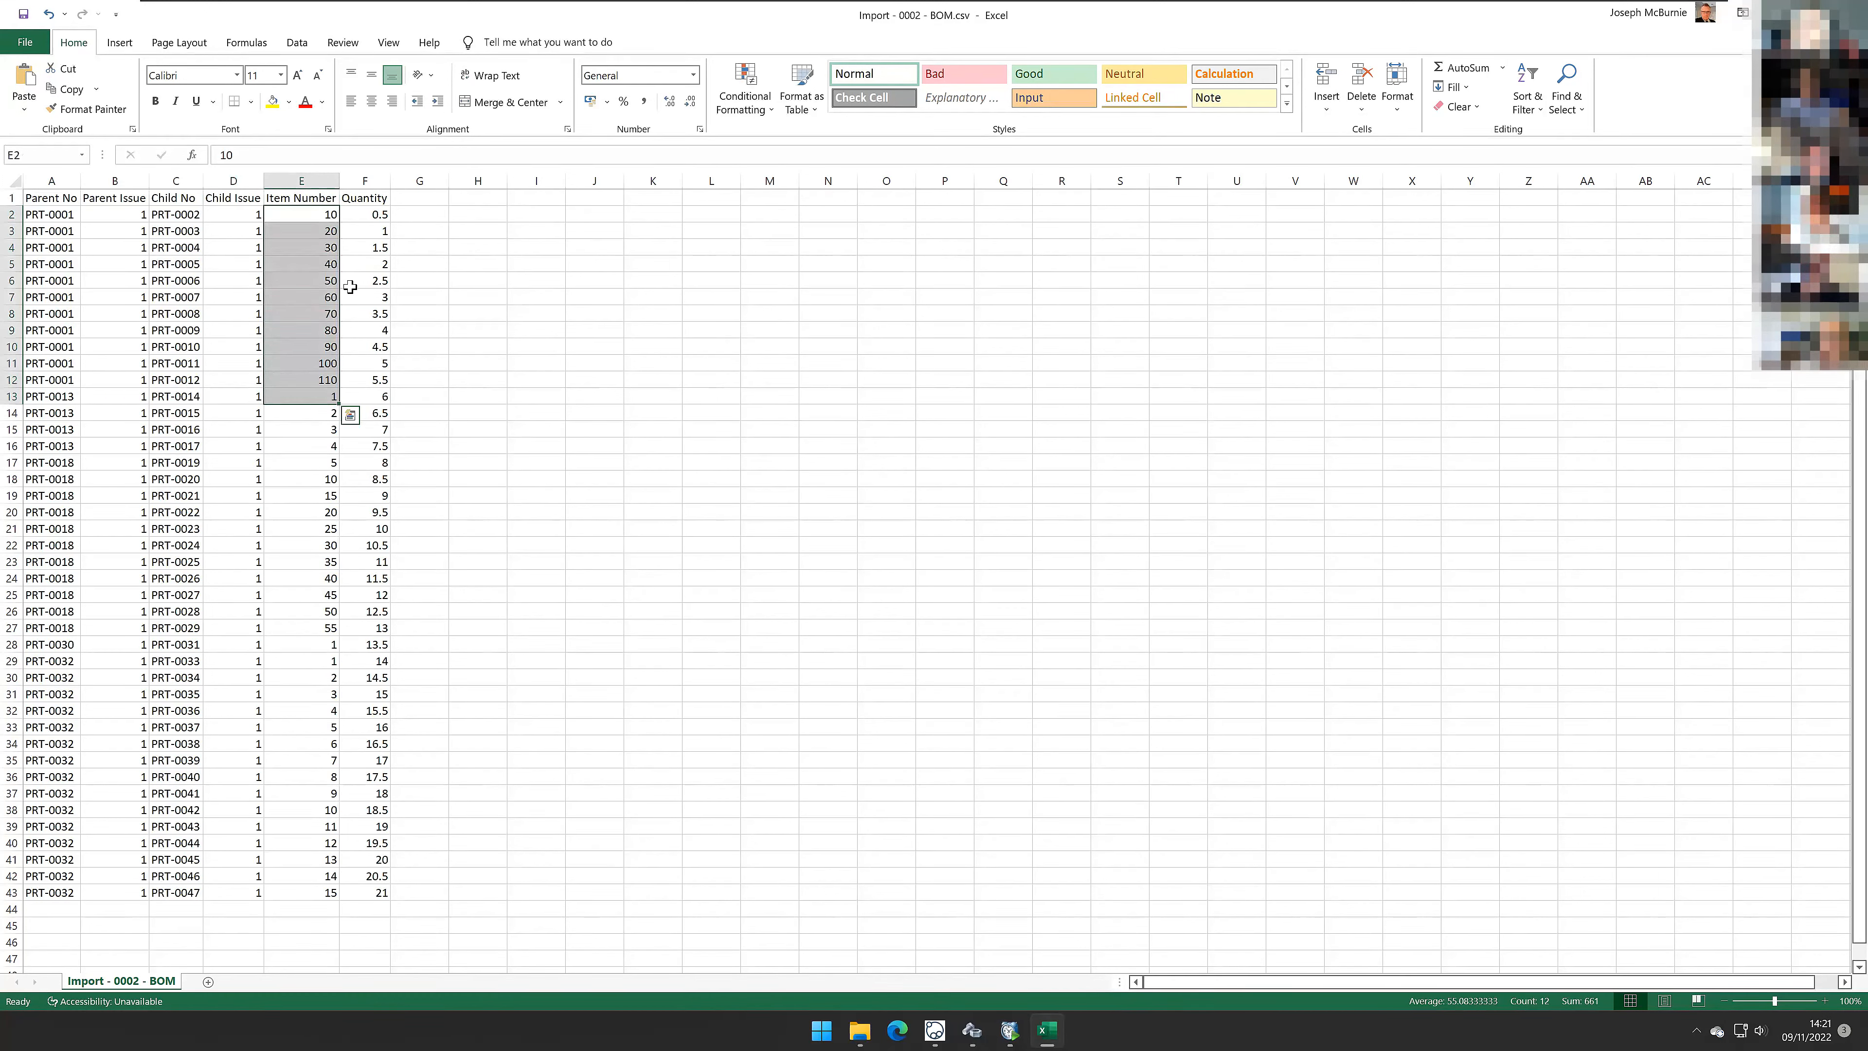
{"action": "left_click_drag", "start_coordinate": [371, 215], "coordinate": [375, 377]}
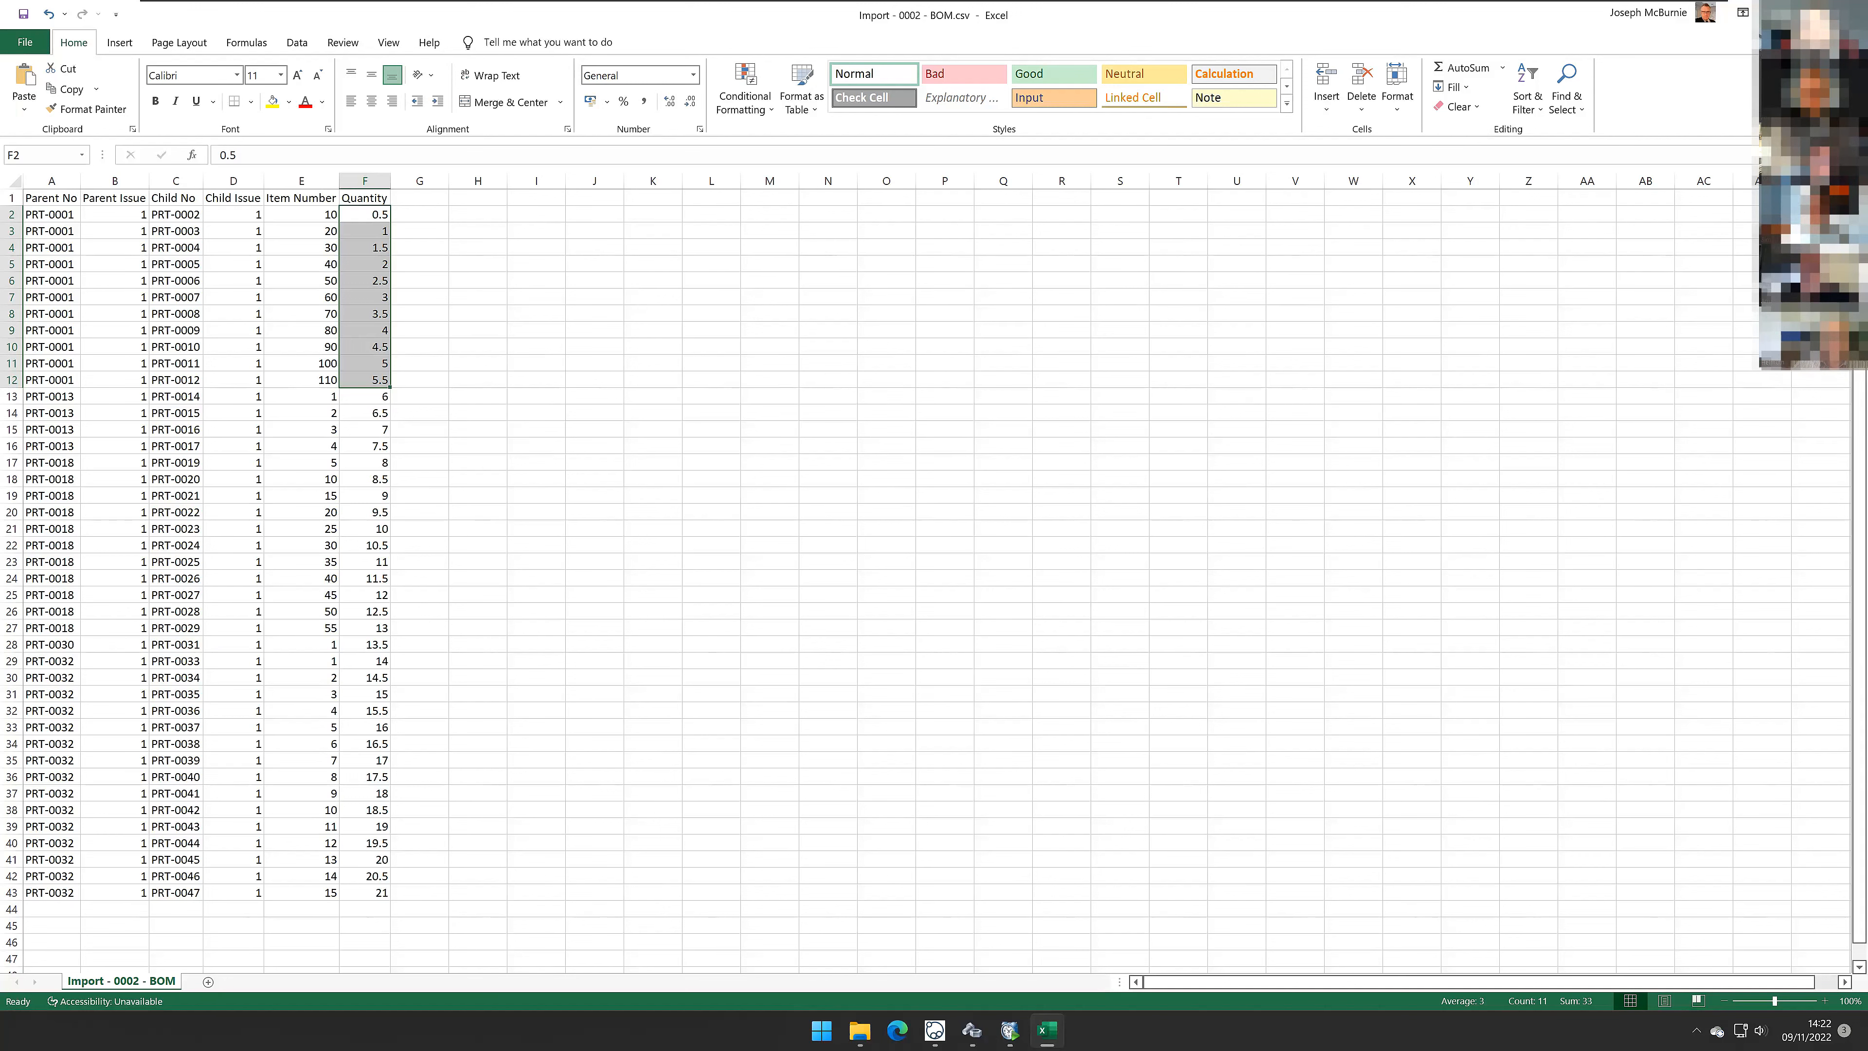
Step: Start a BOM data import using Import - 0002 - BOM.csv as the CSV source and proceed to the preview
{"action": "left_click", "coordinate": [1850, 13]}
{"action": "left_click", "coordinate": [961, 537]}
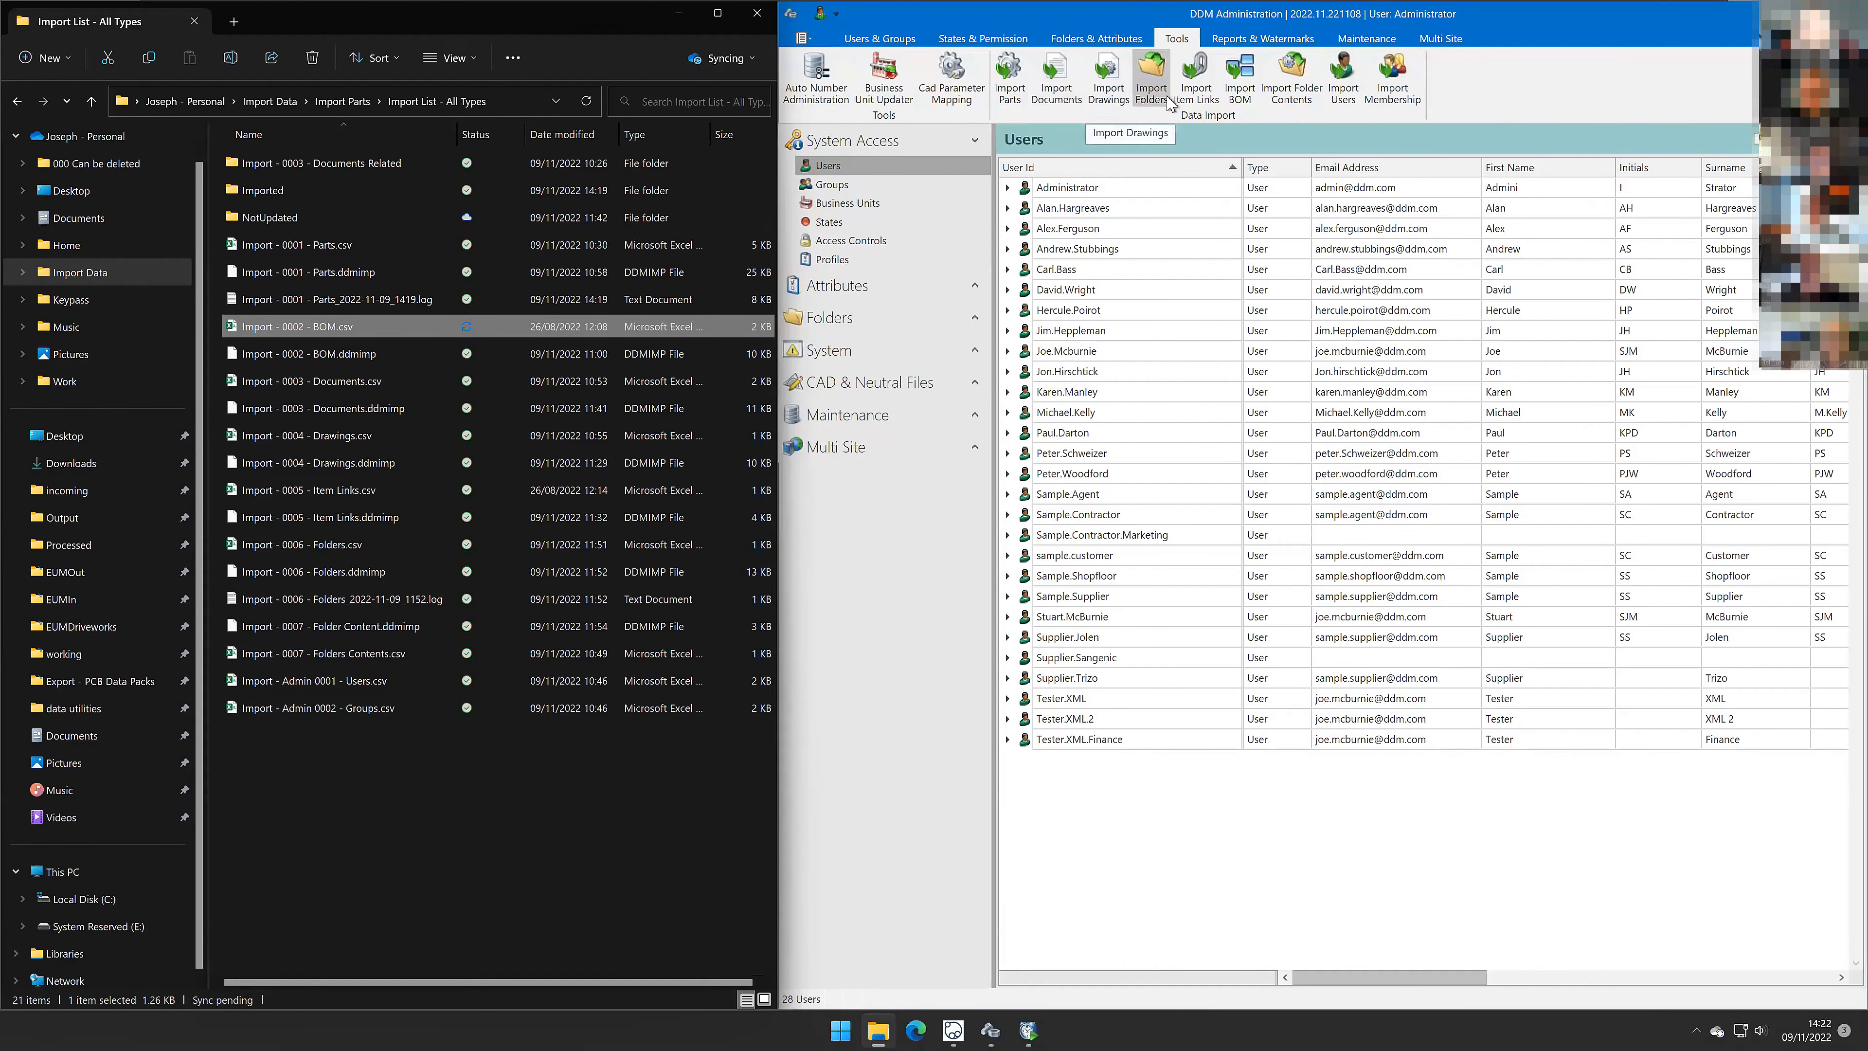
{"action": "left_click", "coordinate": [1244, 94]}
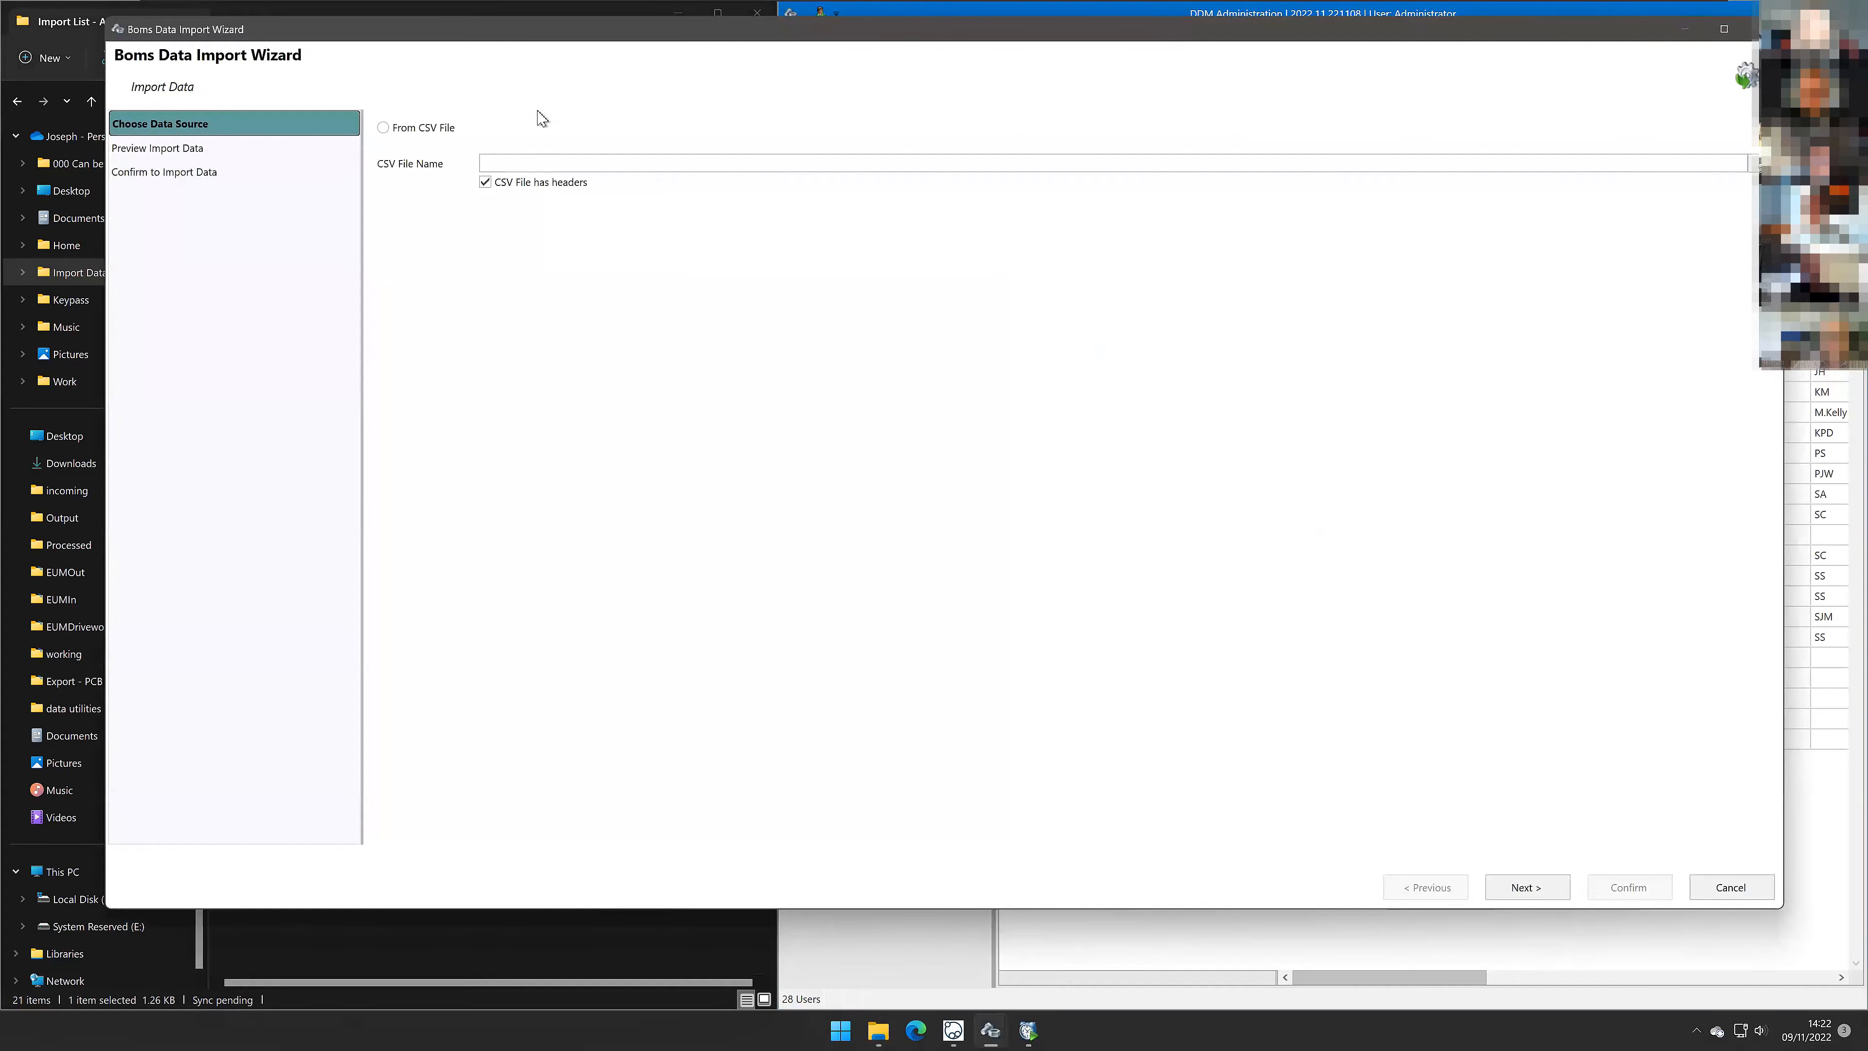
{"action": "left_click", "coordinate": [434, 128]}
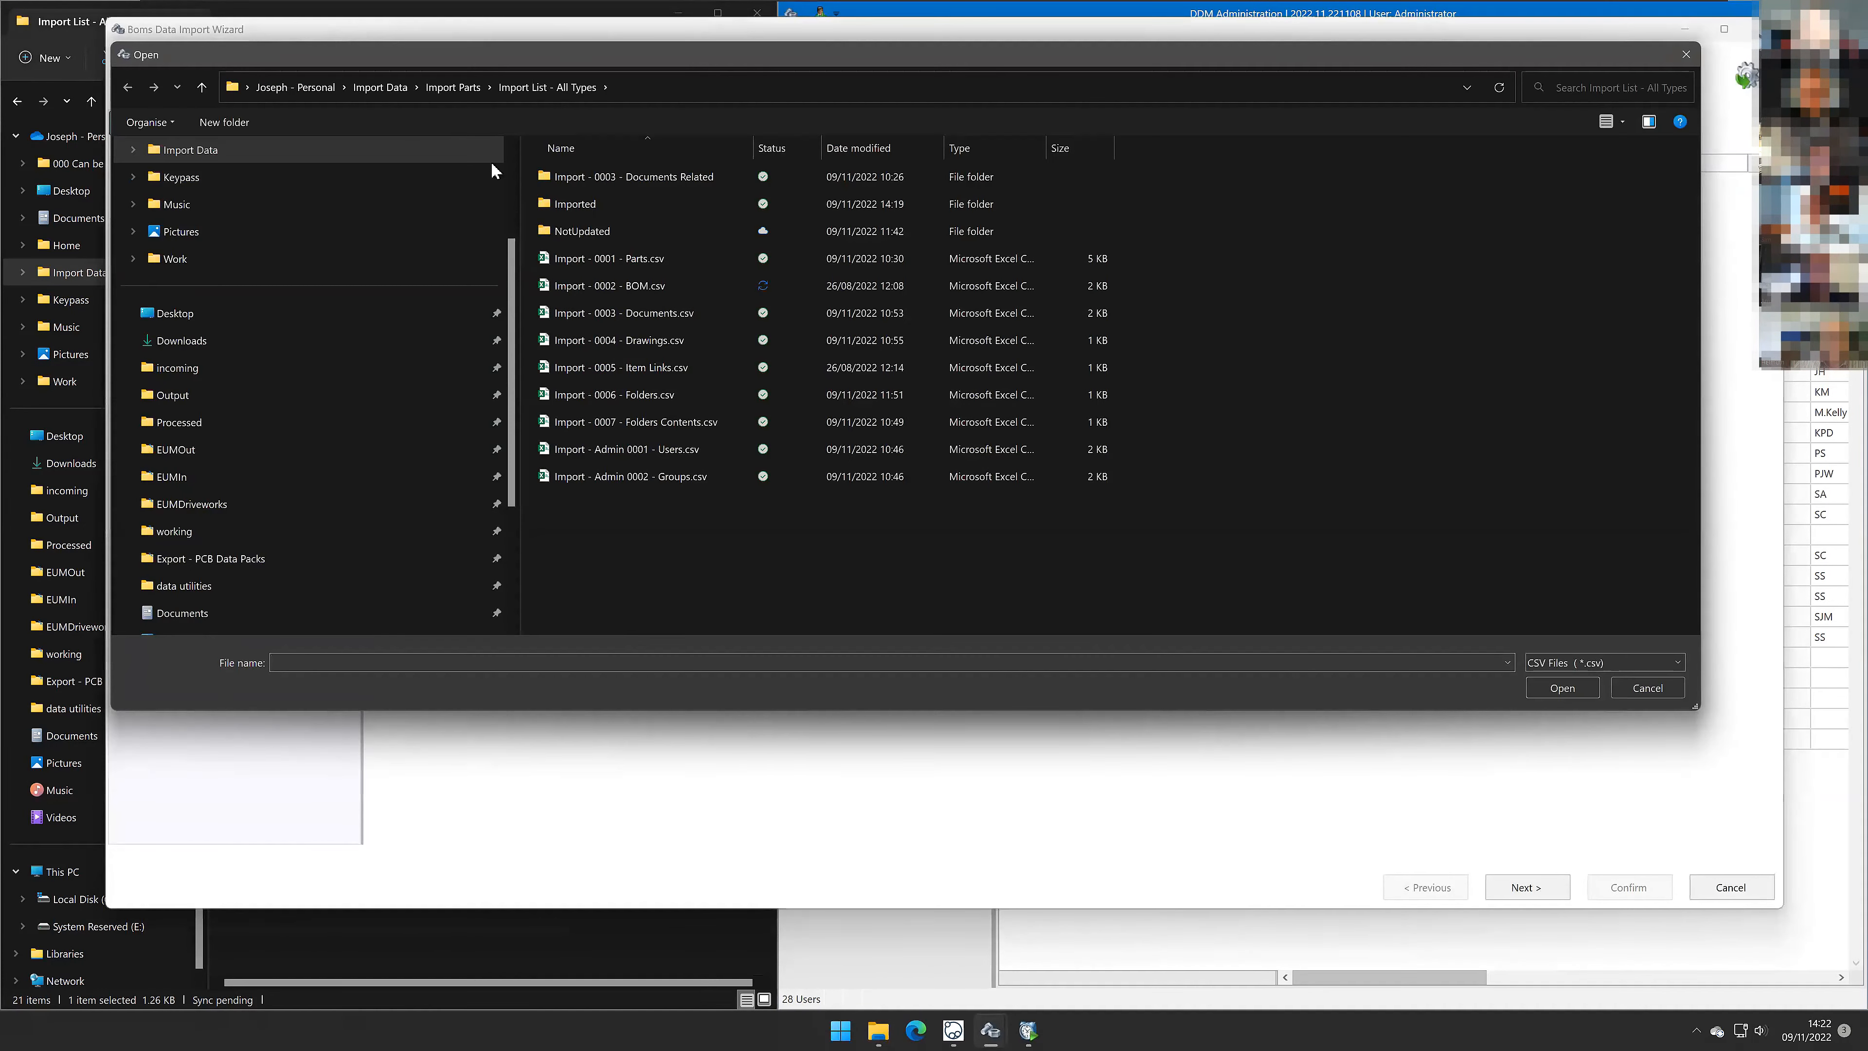
{"action": "double_click", "coordinate": [635, 289]}
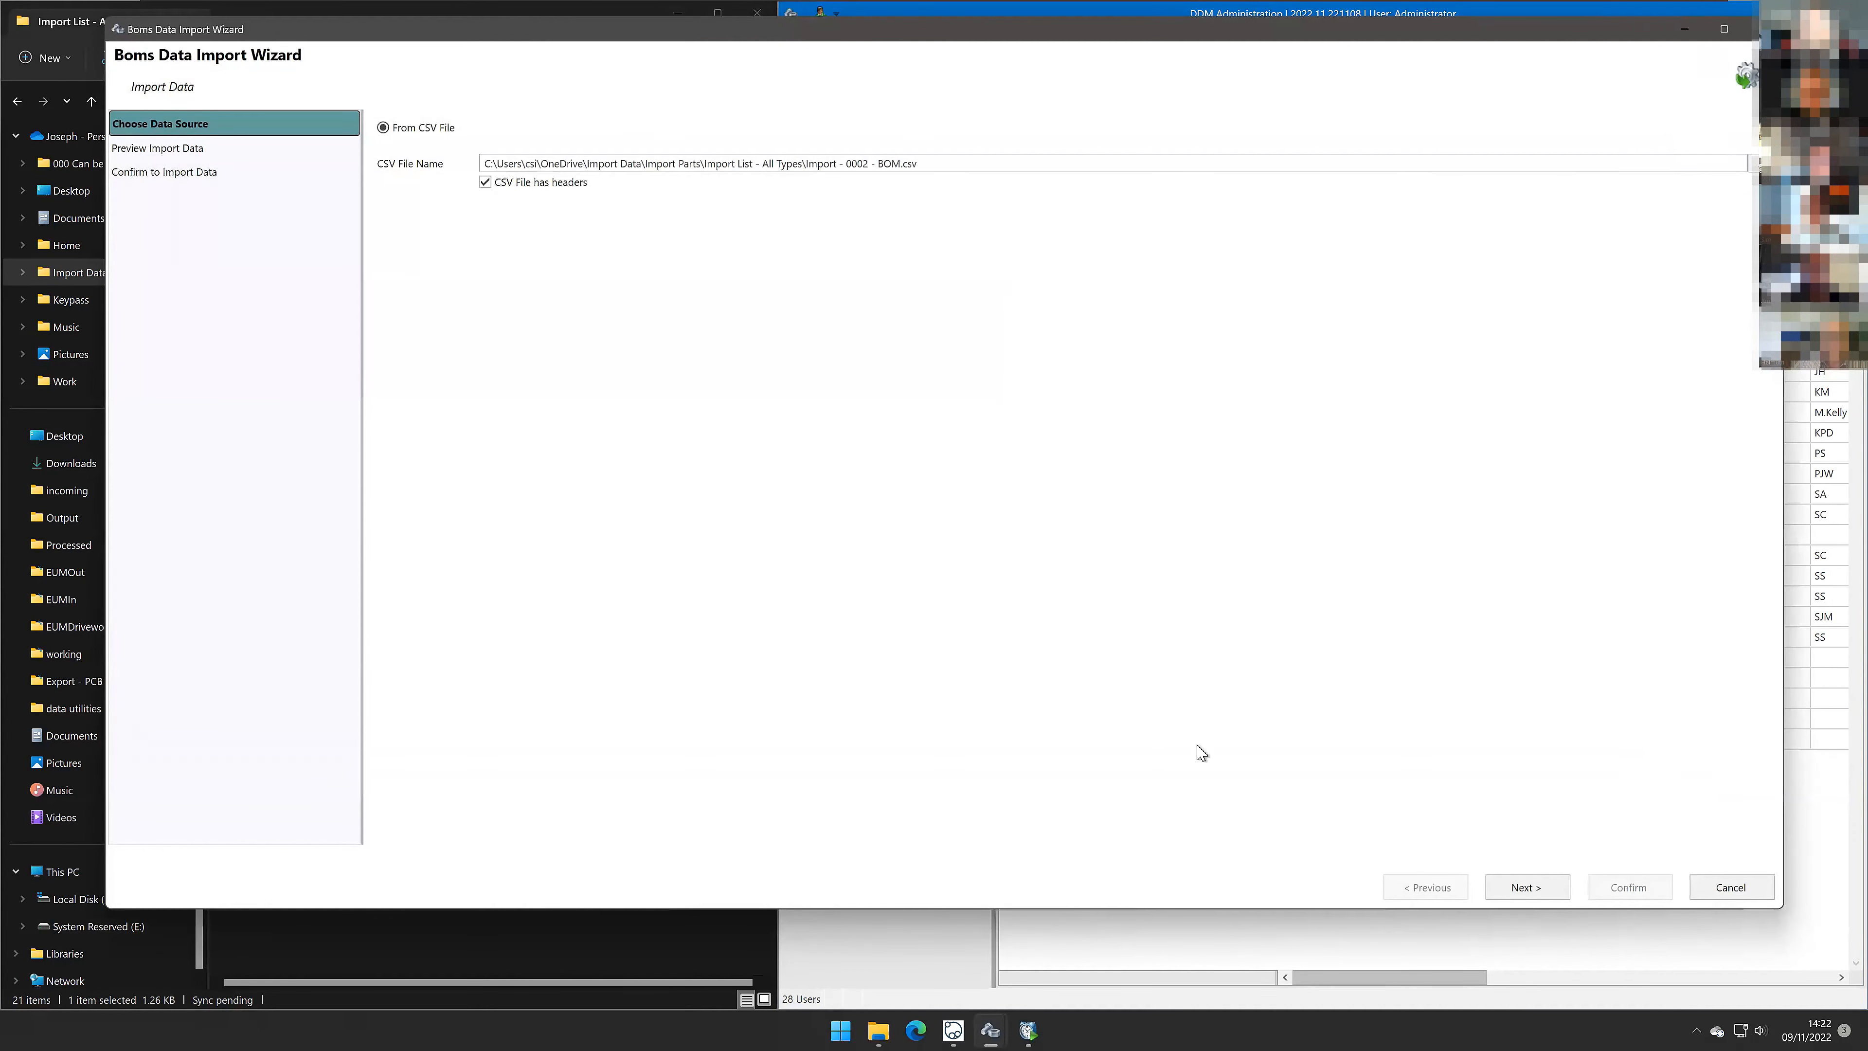
{"action": "left_click", "coordinate": [1544, 888]}
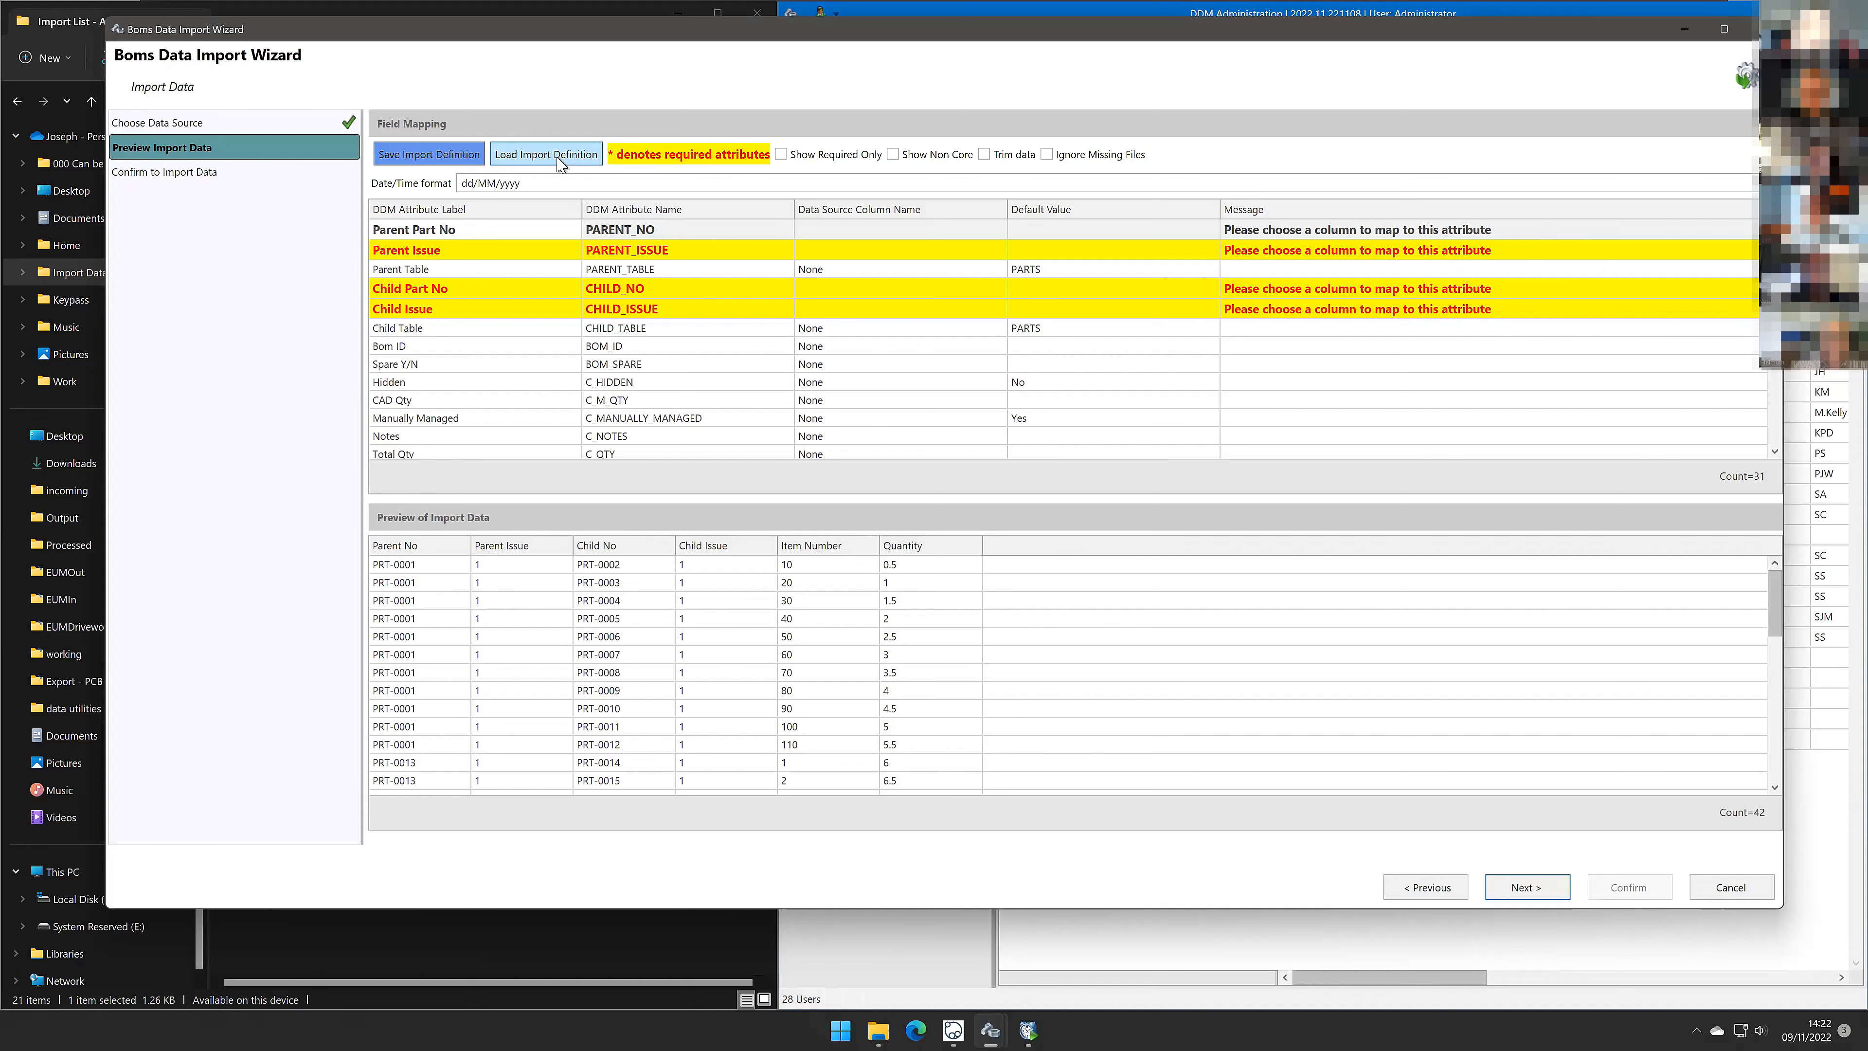
Step: Load the import definition Import - 0002 - BOM.ddmimp and review the resulting field mappings
{"action": "left_click", "coordinate": [557, 157]}
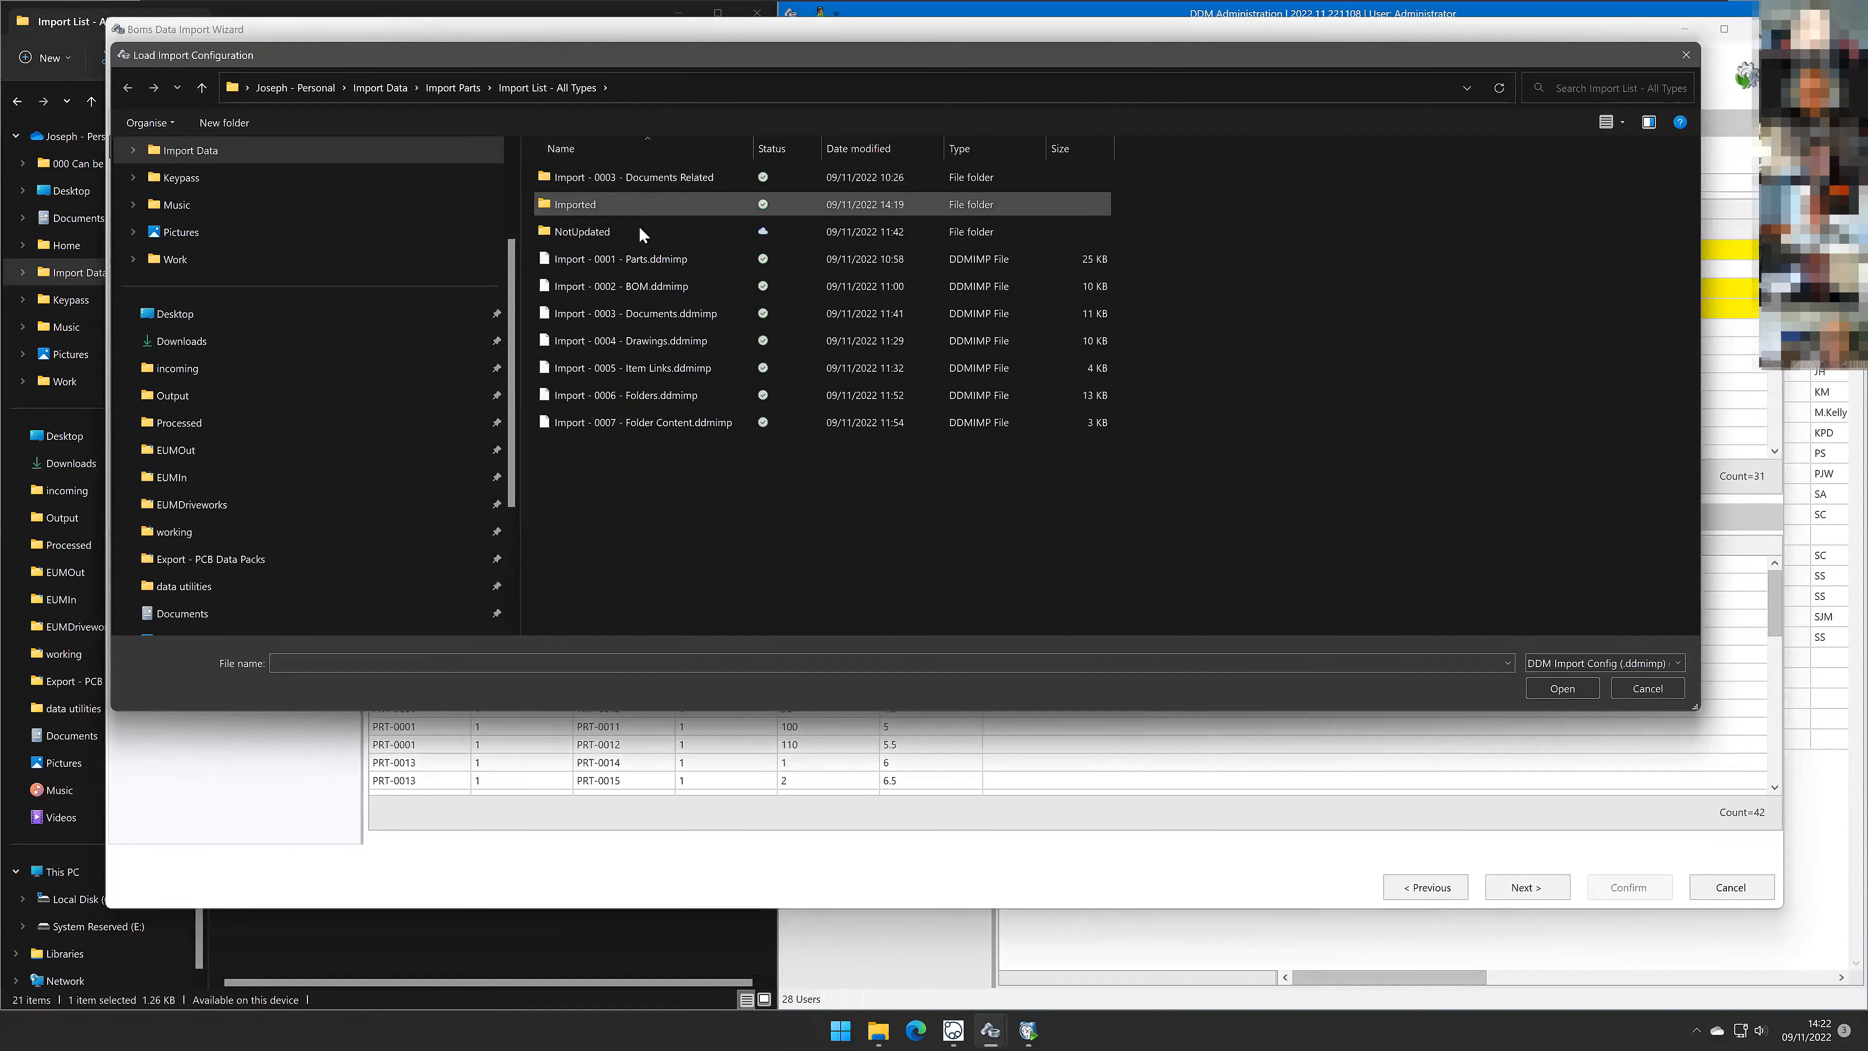
{"action": "left_click", "coordinate": [645, 286]}
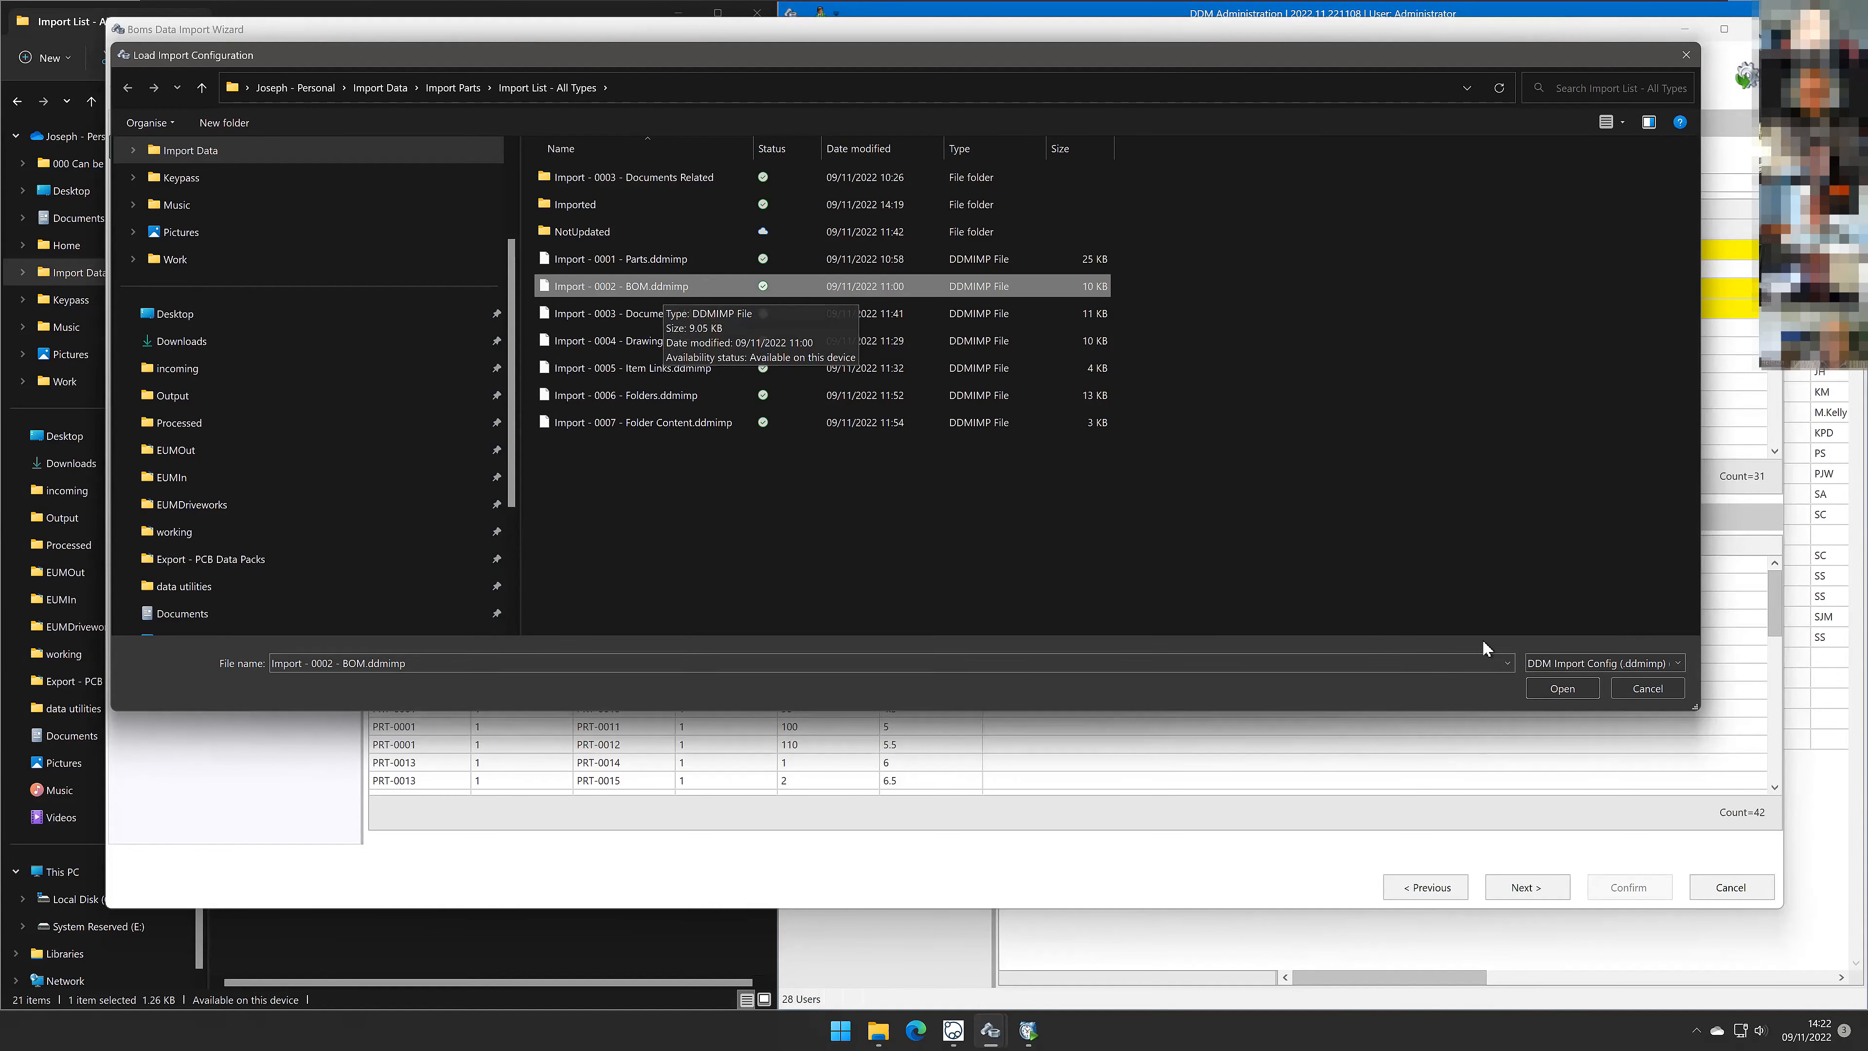
{"action": "left_click", "coordinate": [1560, 686]}
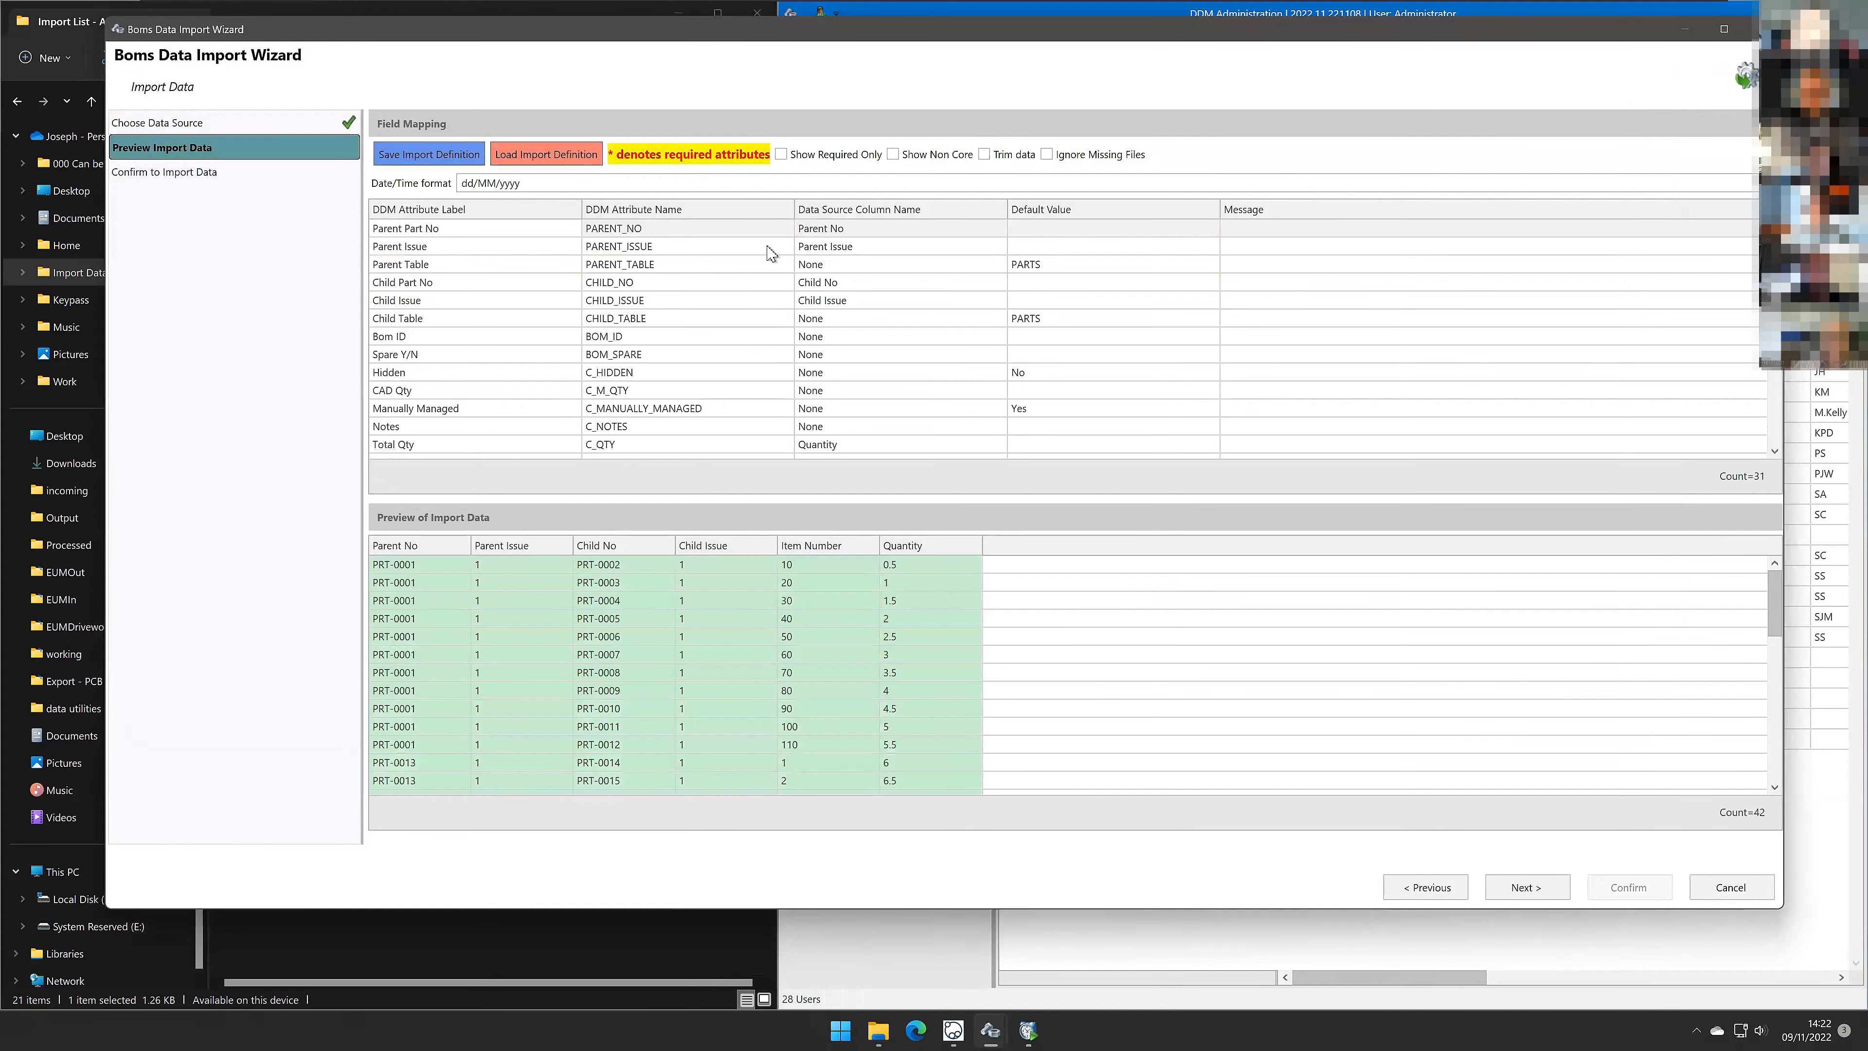
{"action": "scroll", "coordinate": [765, 279], "scroll_direction": "down", "scroll_amount": 4}
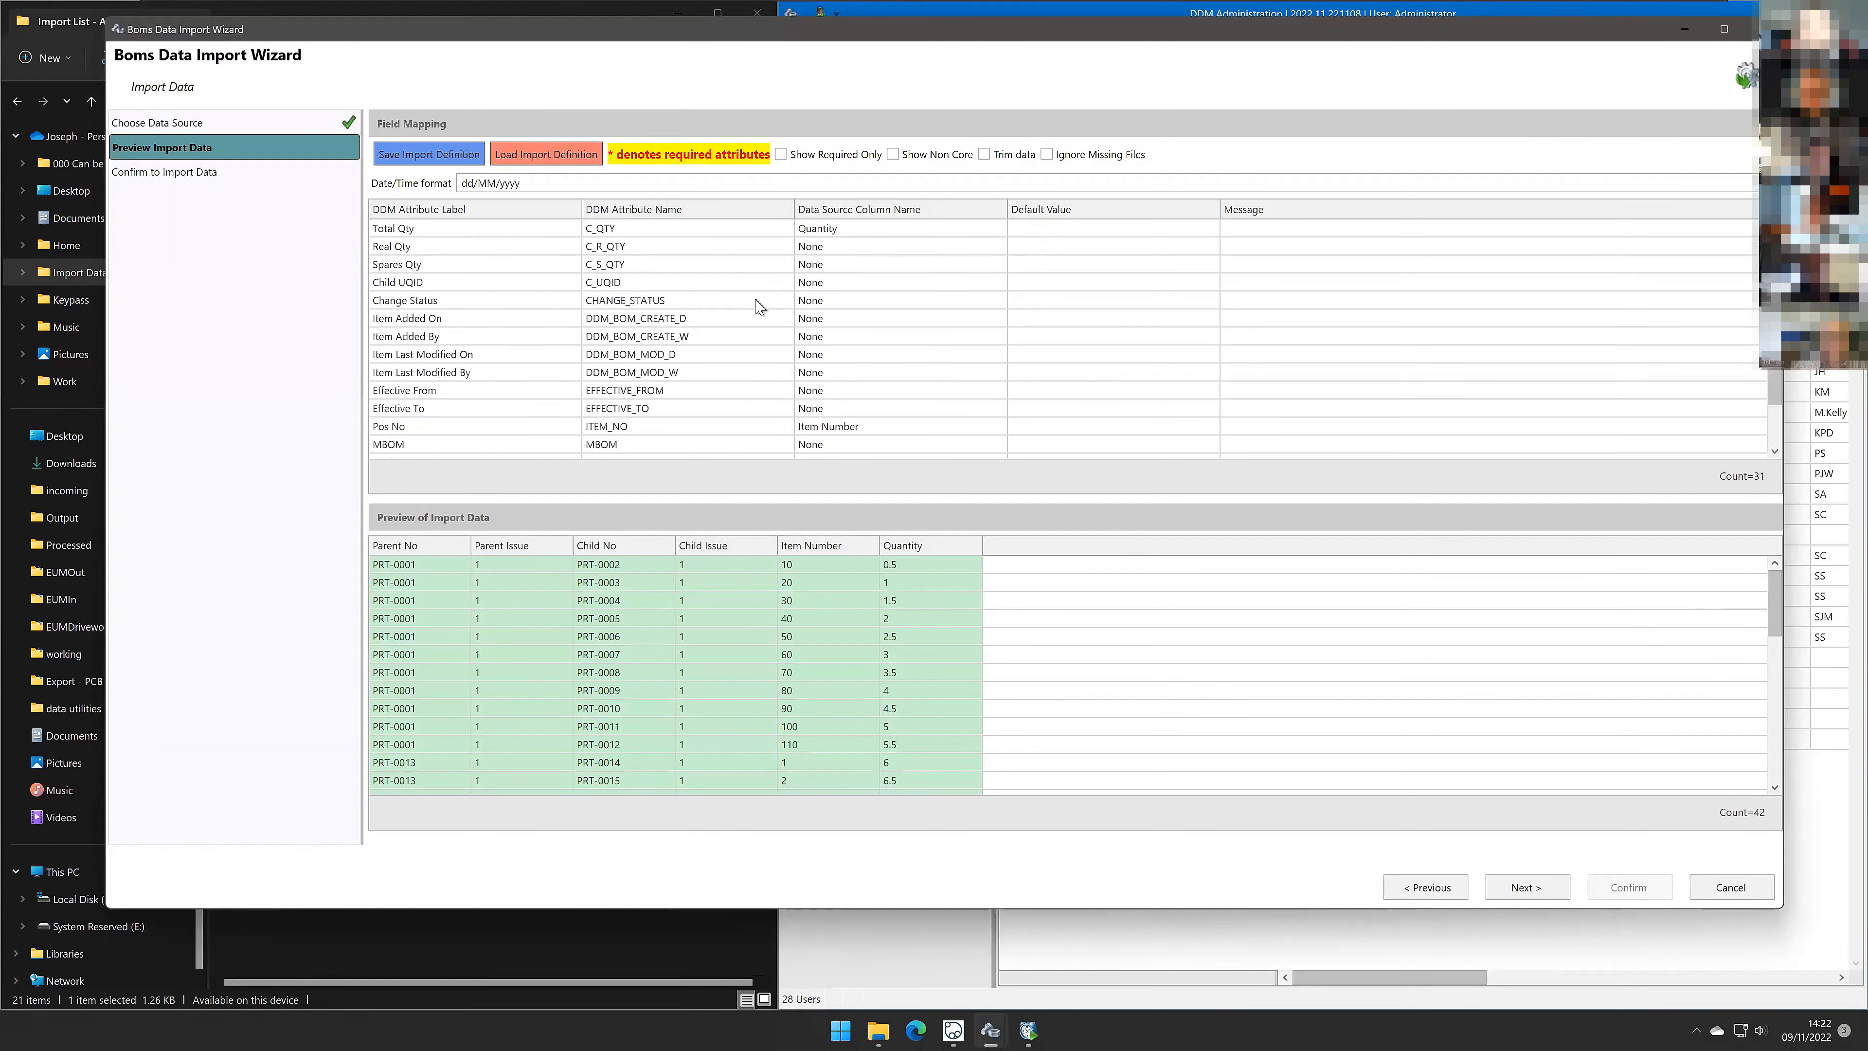
{"action": "scroll", "coordinate": [760, 306], "scroll_direction": "down", "scroll_amount": 2}
{"action": "scroll", "coordinate": [759, 306], "scroll_direction": "up", "scroll_amount": 6}
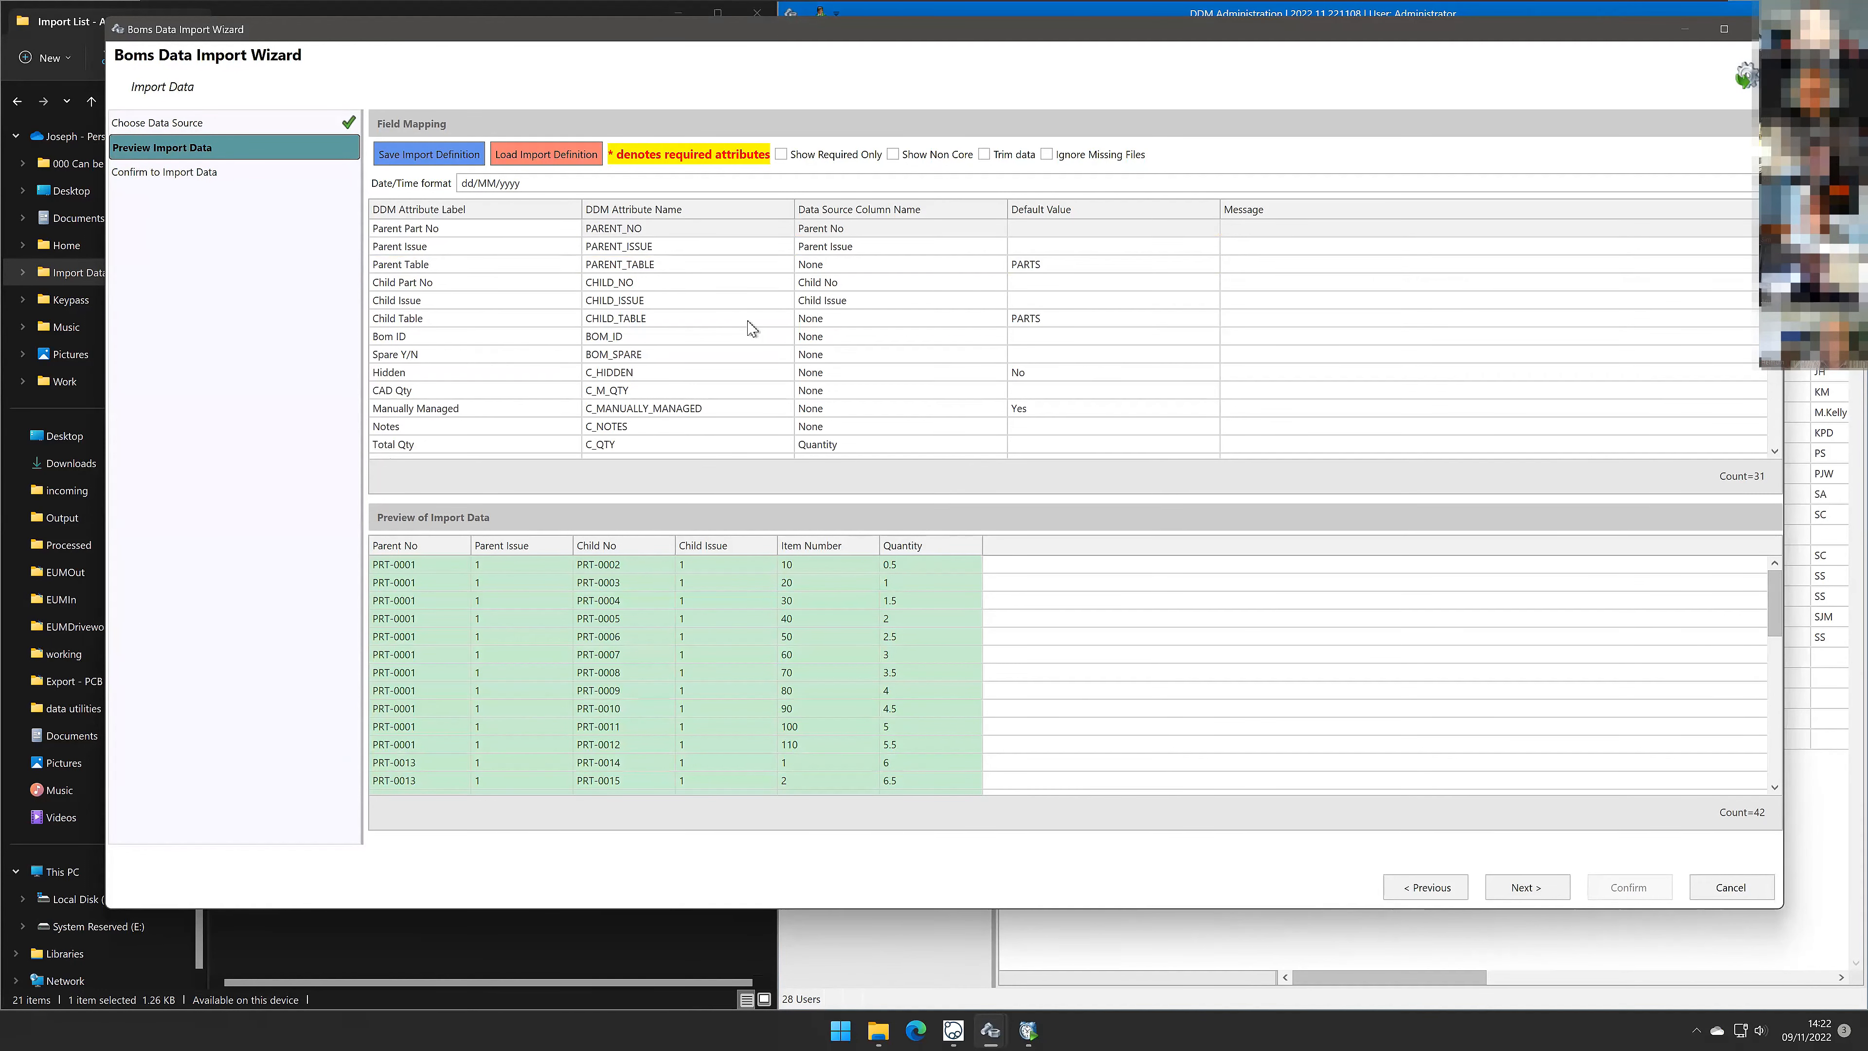
Step: Run the BOM import with Create new links and update existing Links selected, then close the import log and result message
{"action": "left_click", "coordinate": [1555, 899]}
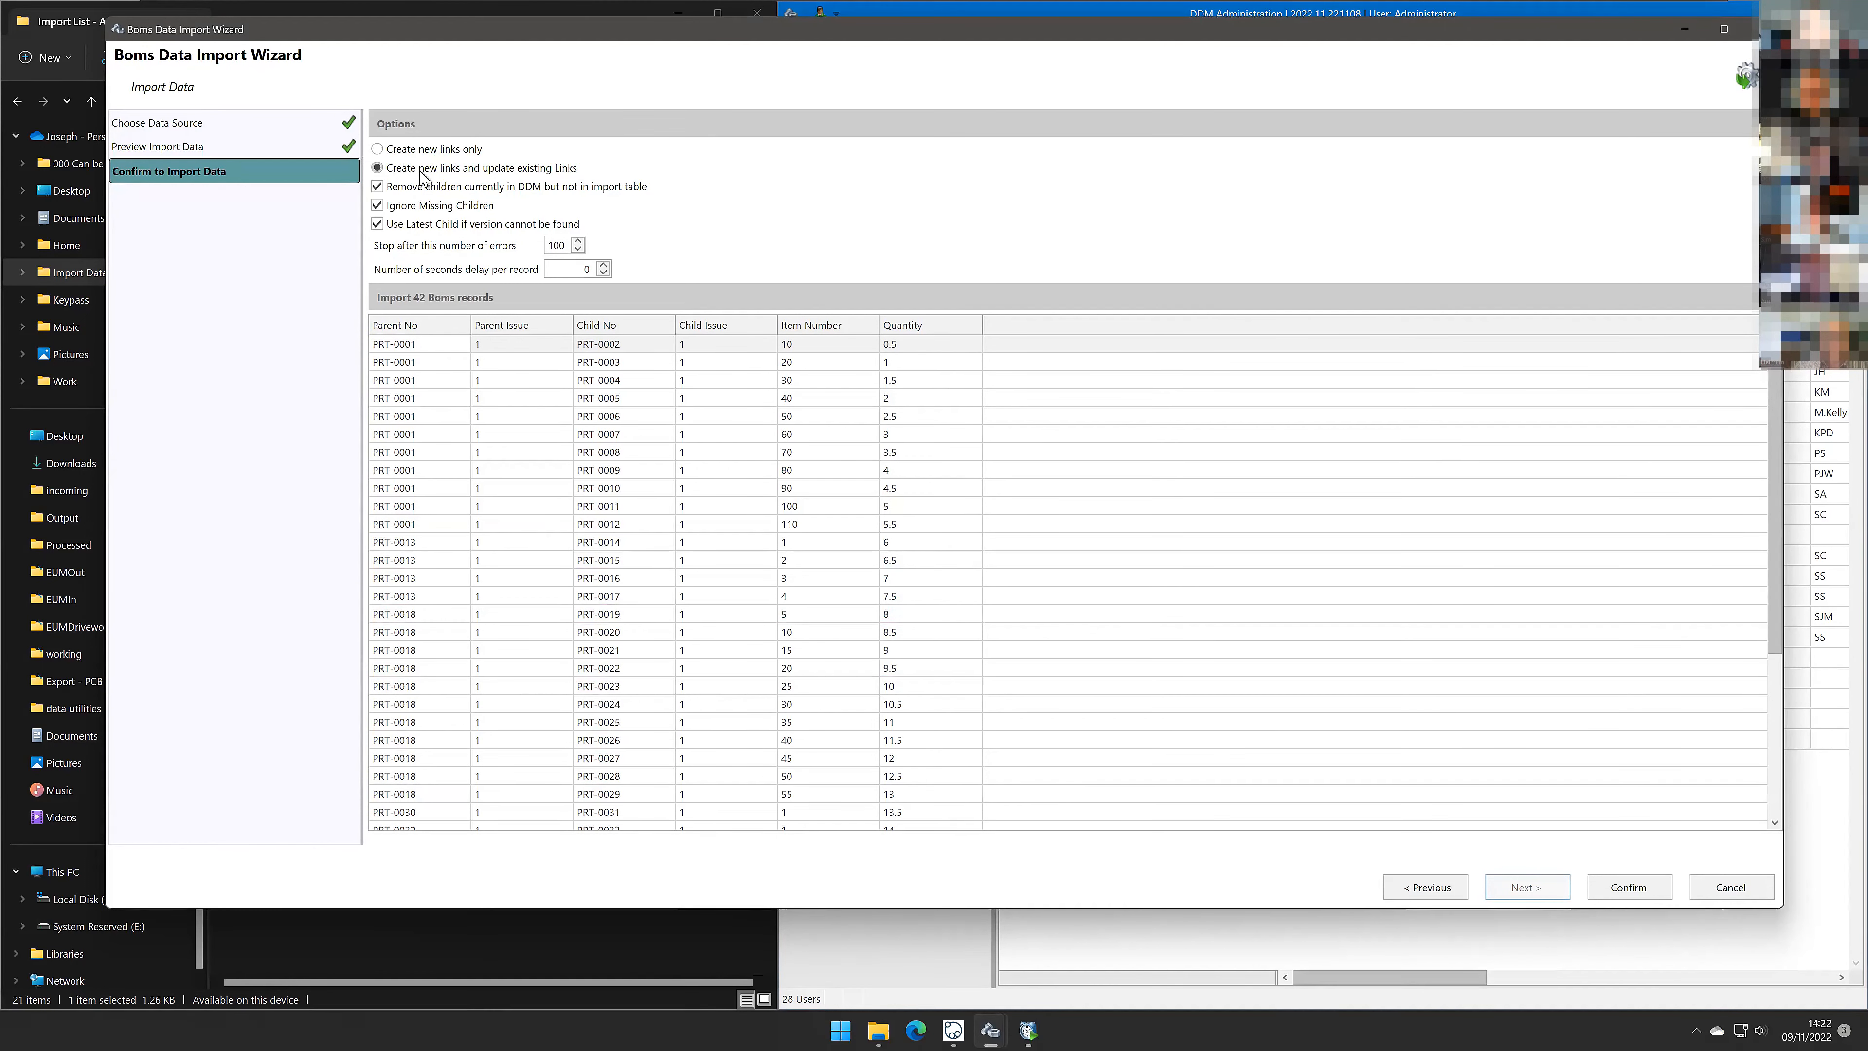
{"action": "mouse_move", "coordinate": [434, 196]}
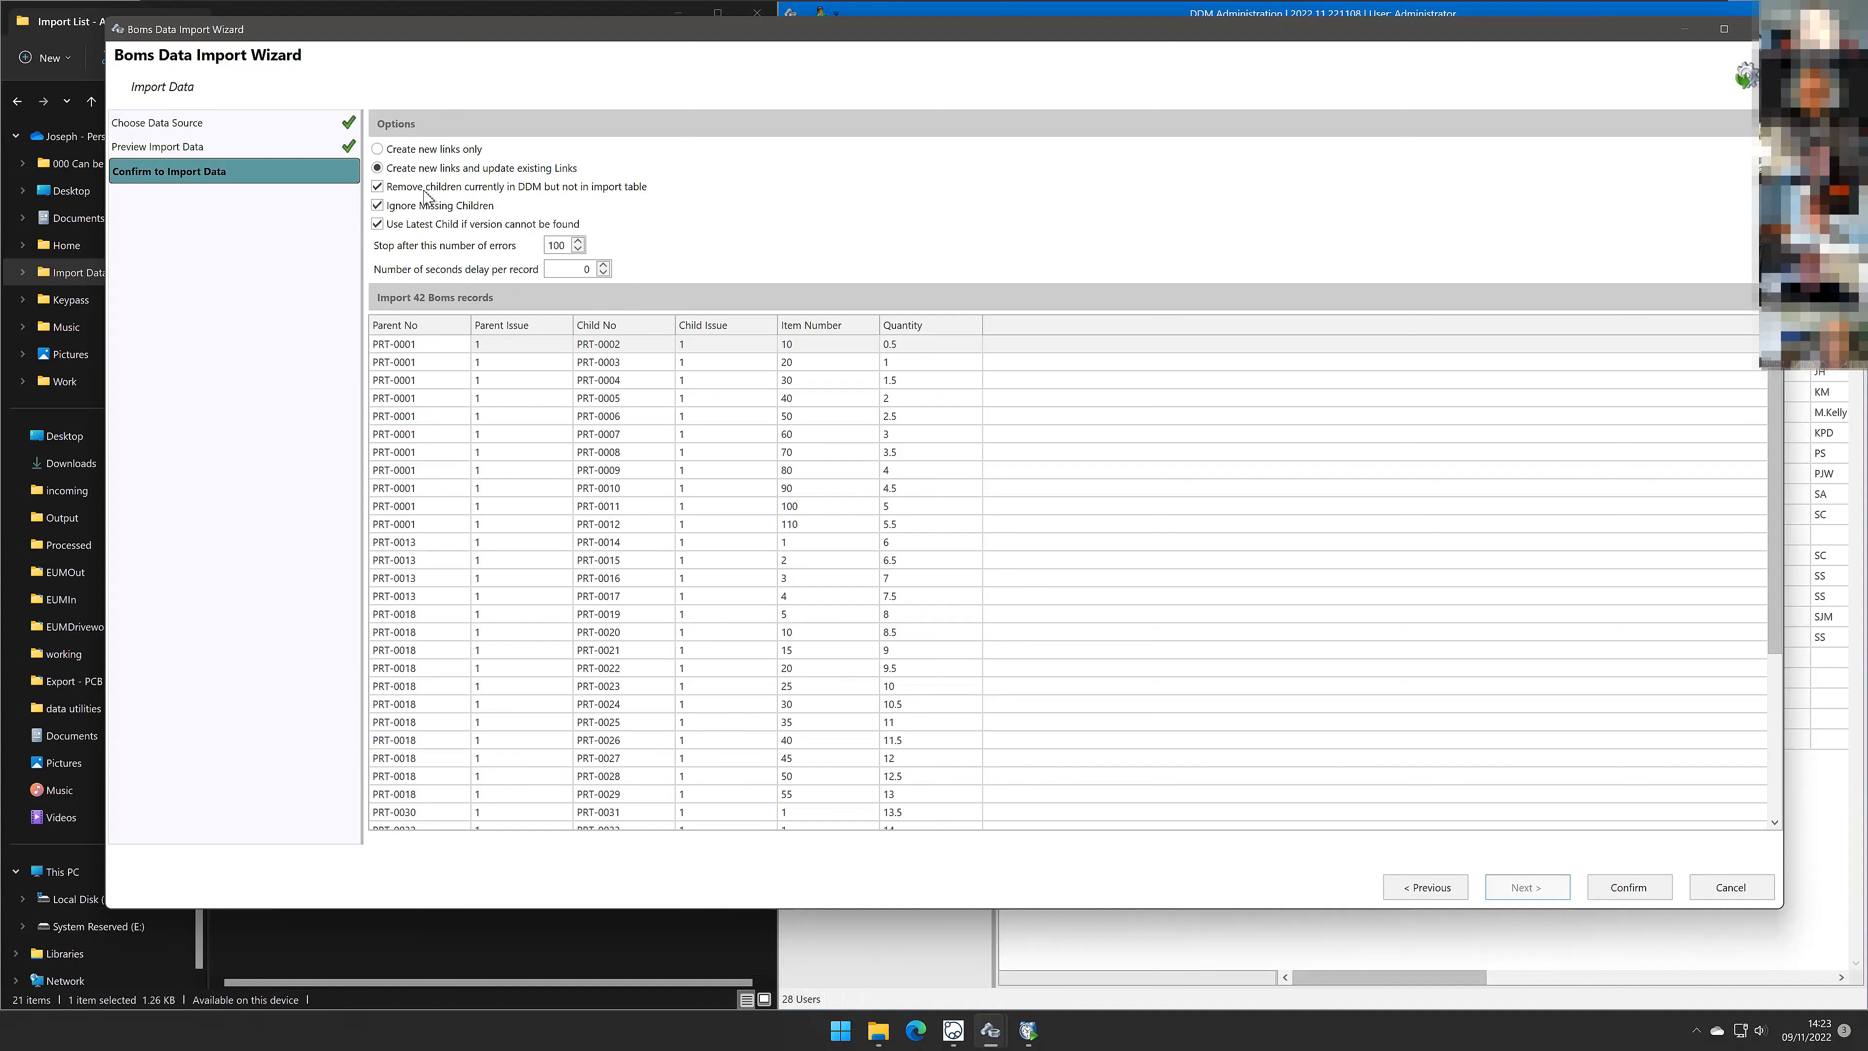
{"action": "left_click", "coordinate": [1634, 888]}
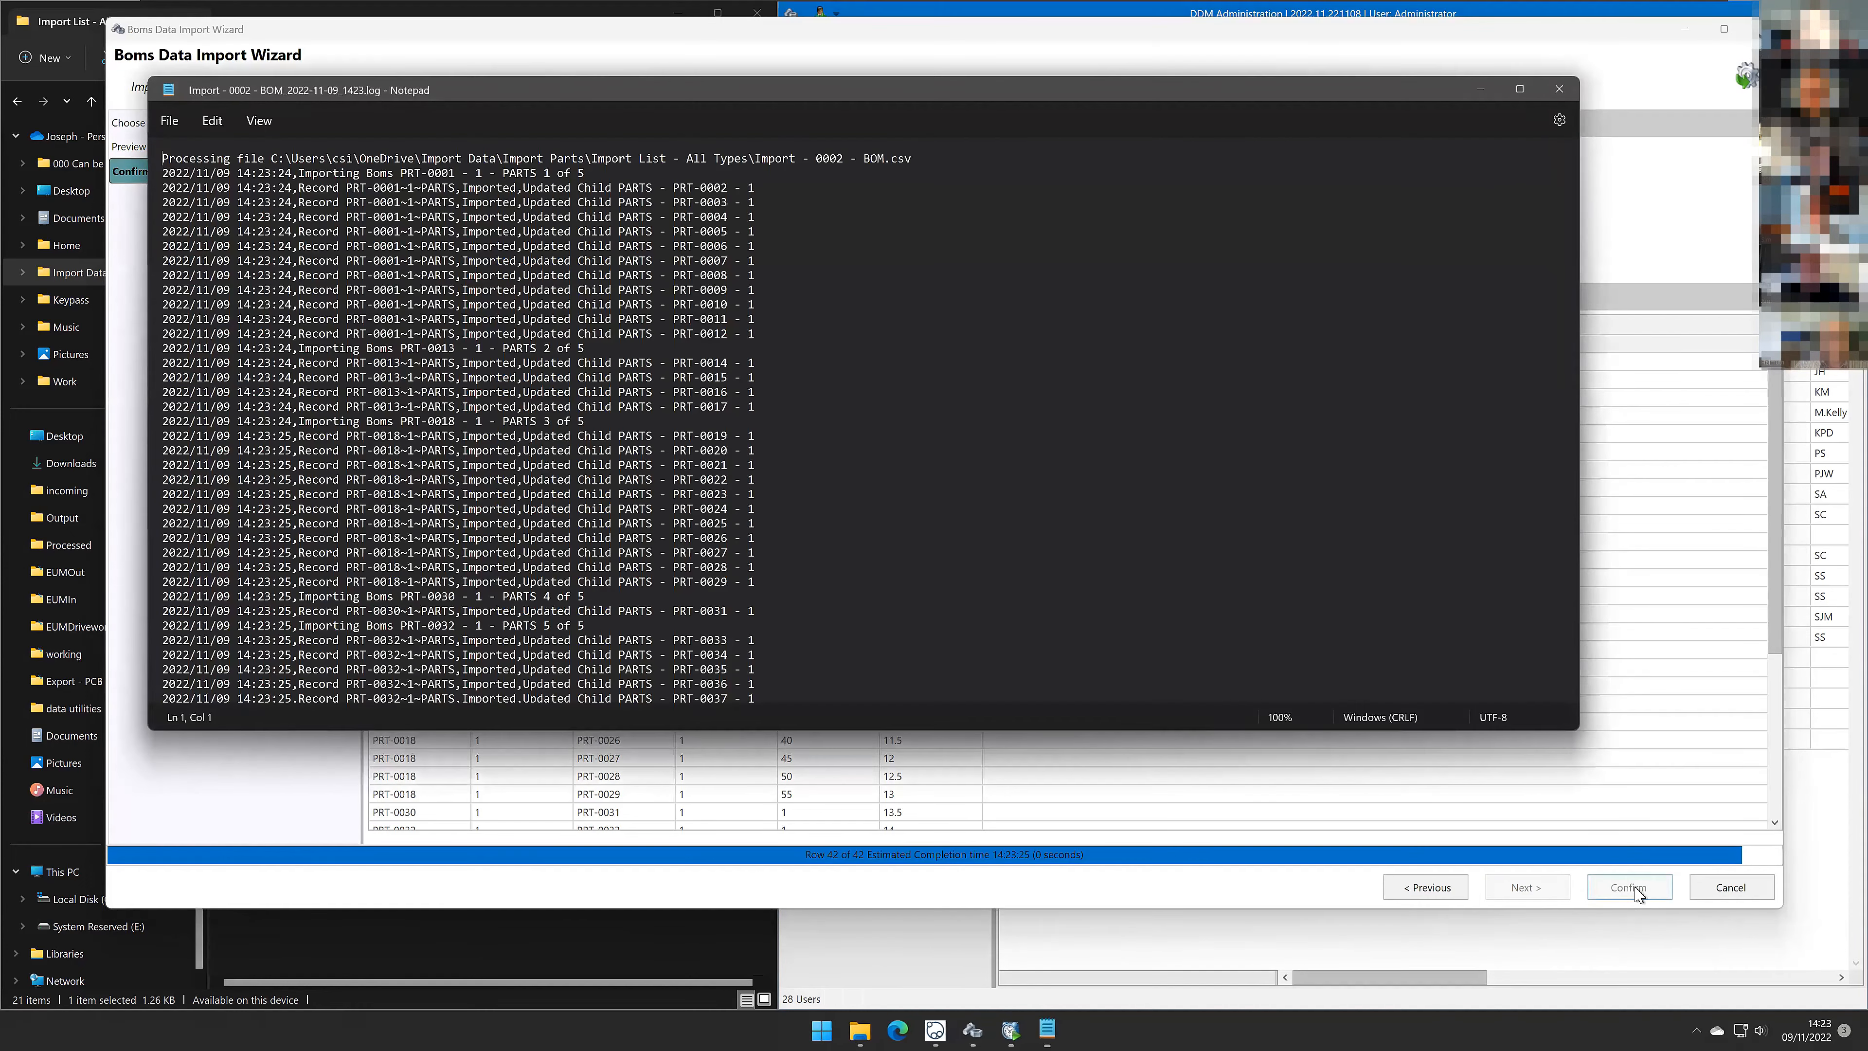
{"action": "scroll", "coordinate": [1044, 423], "scroll_direction": "down", "scroll_amount": 2}
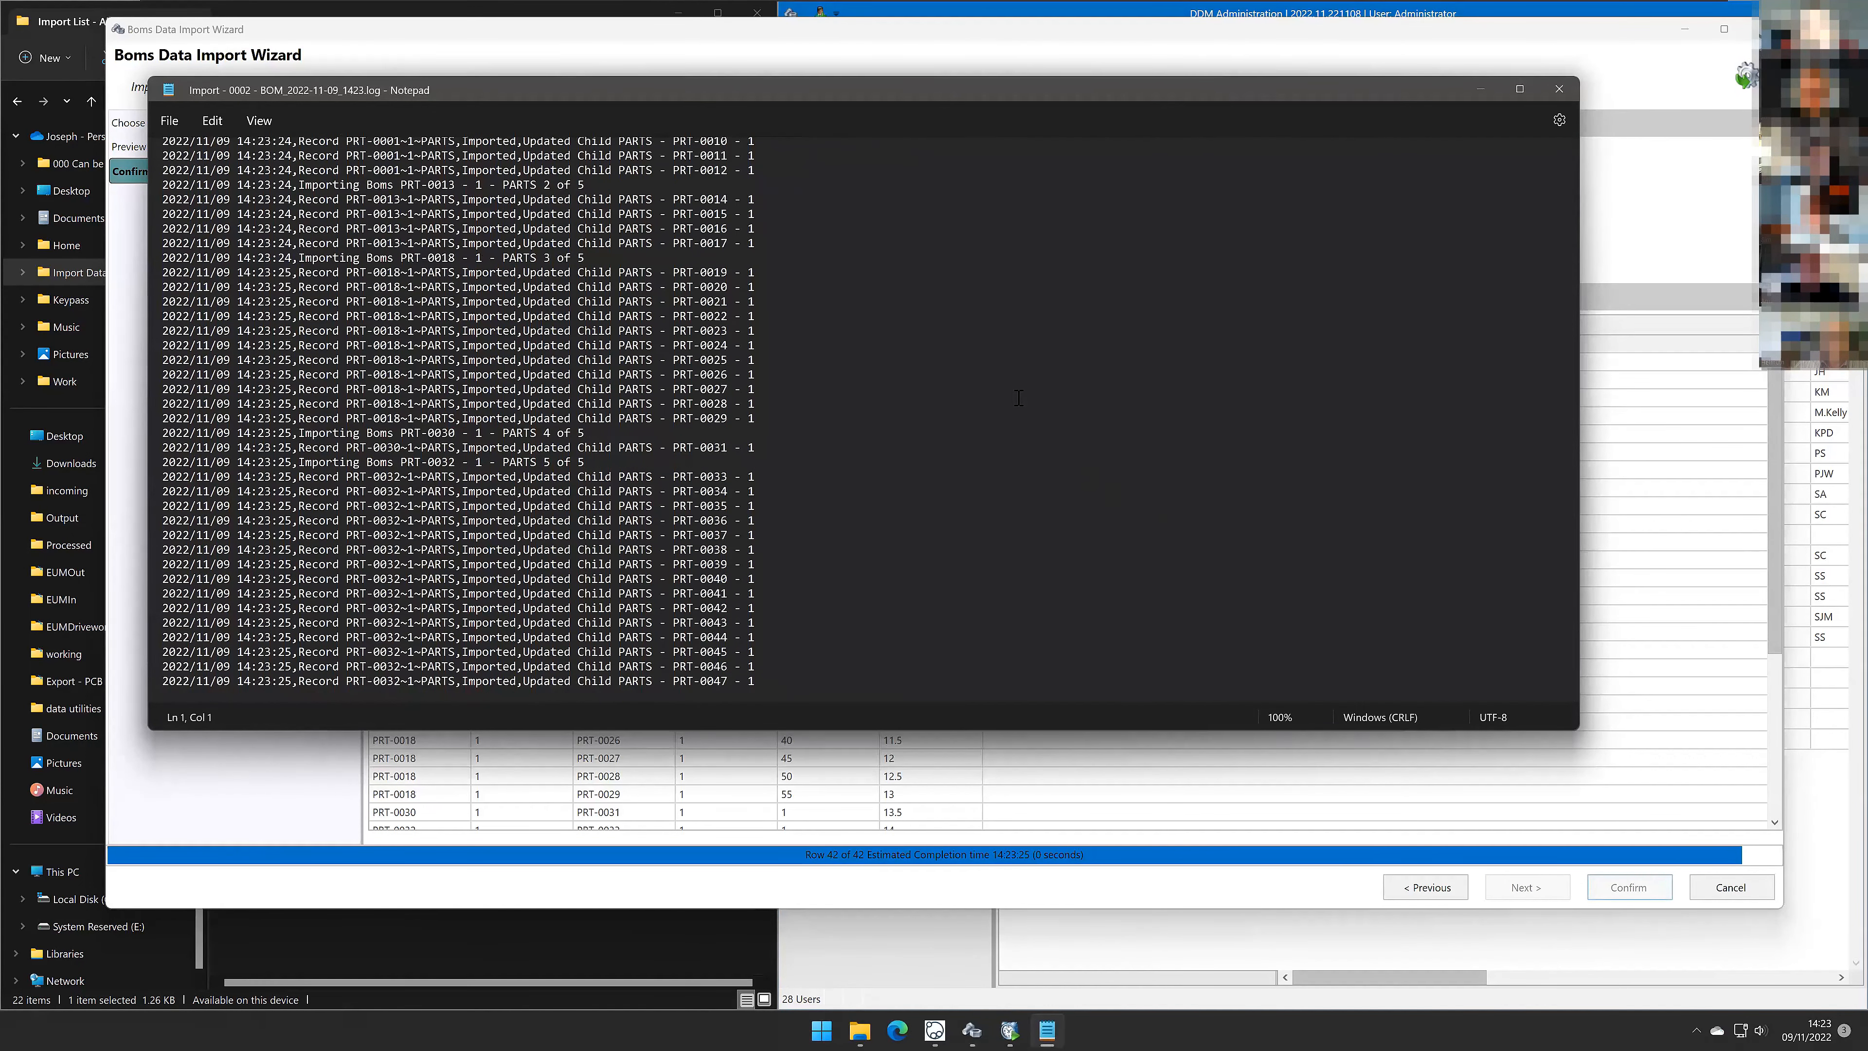
{"action": "scroll", "coordinate": [1019, 398], "scroll_direction": "up", "scroll_amount": 2}
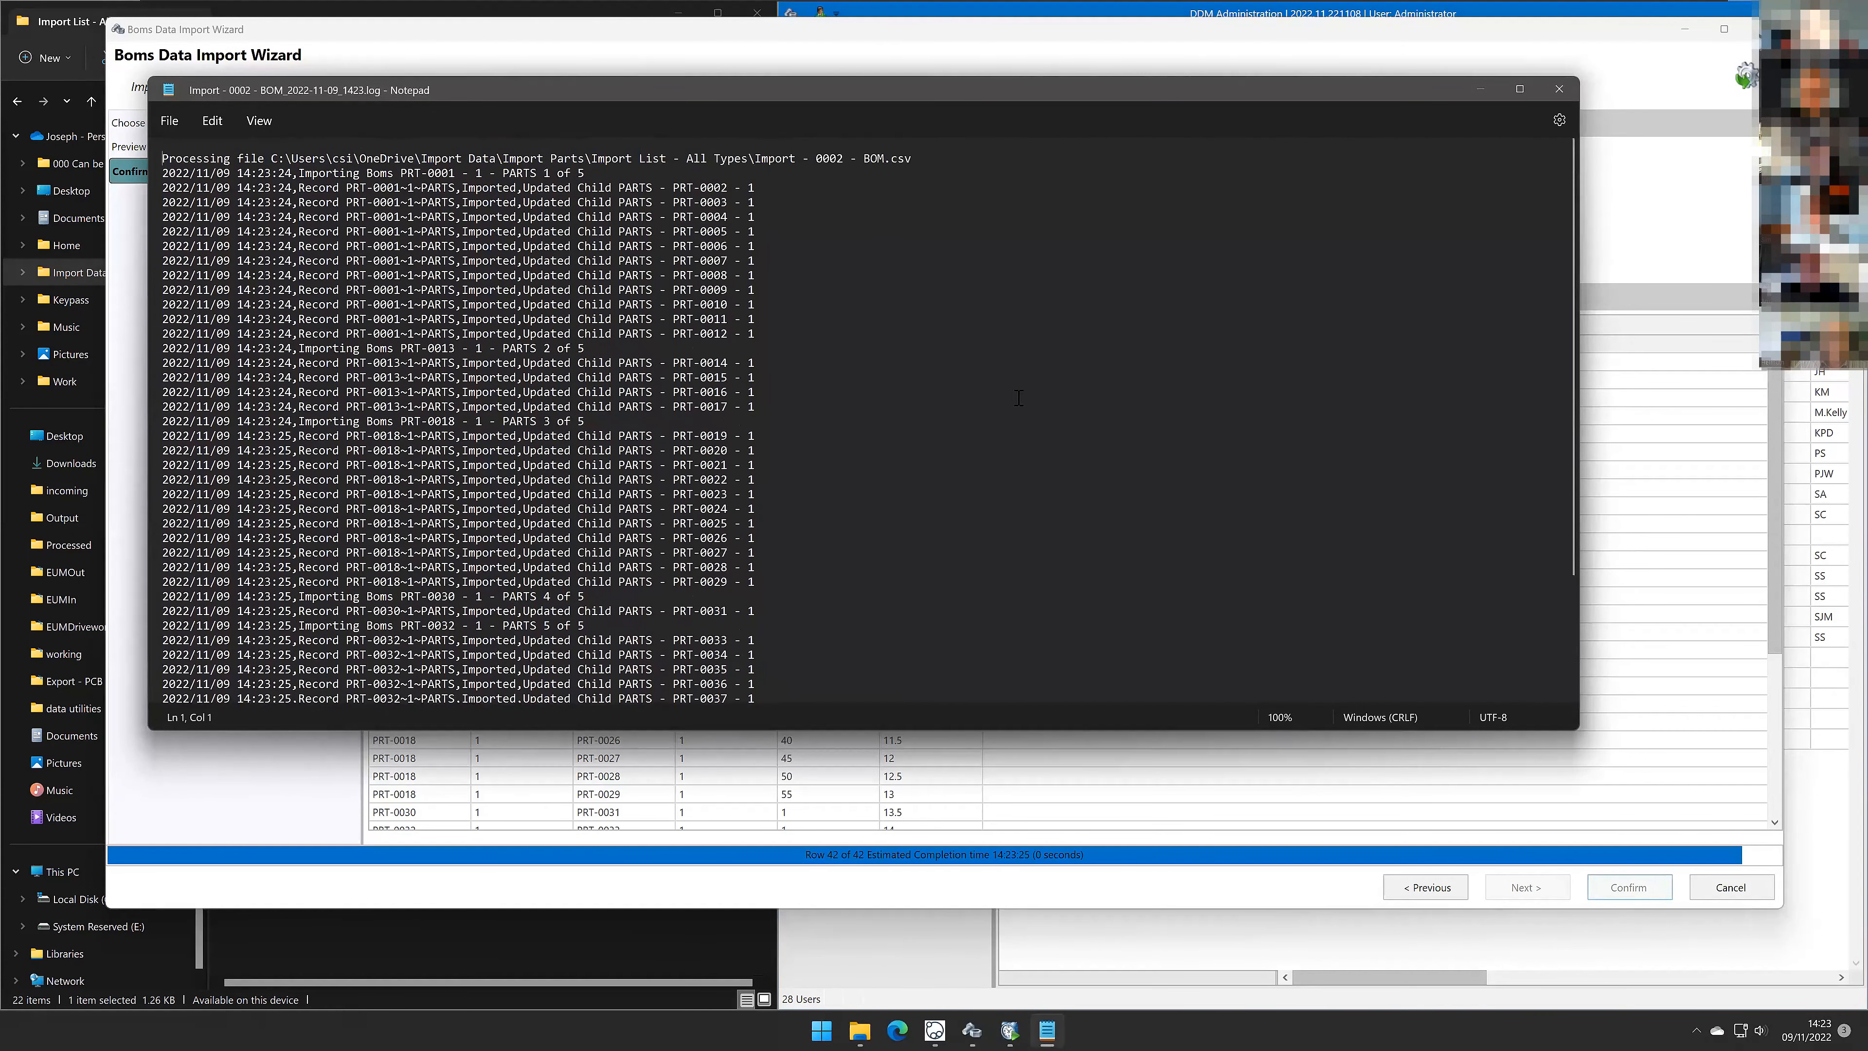
{"action": "left_click", "coordinate": [1557, 94]}
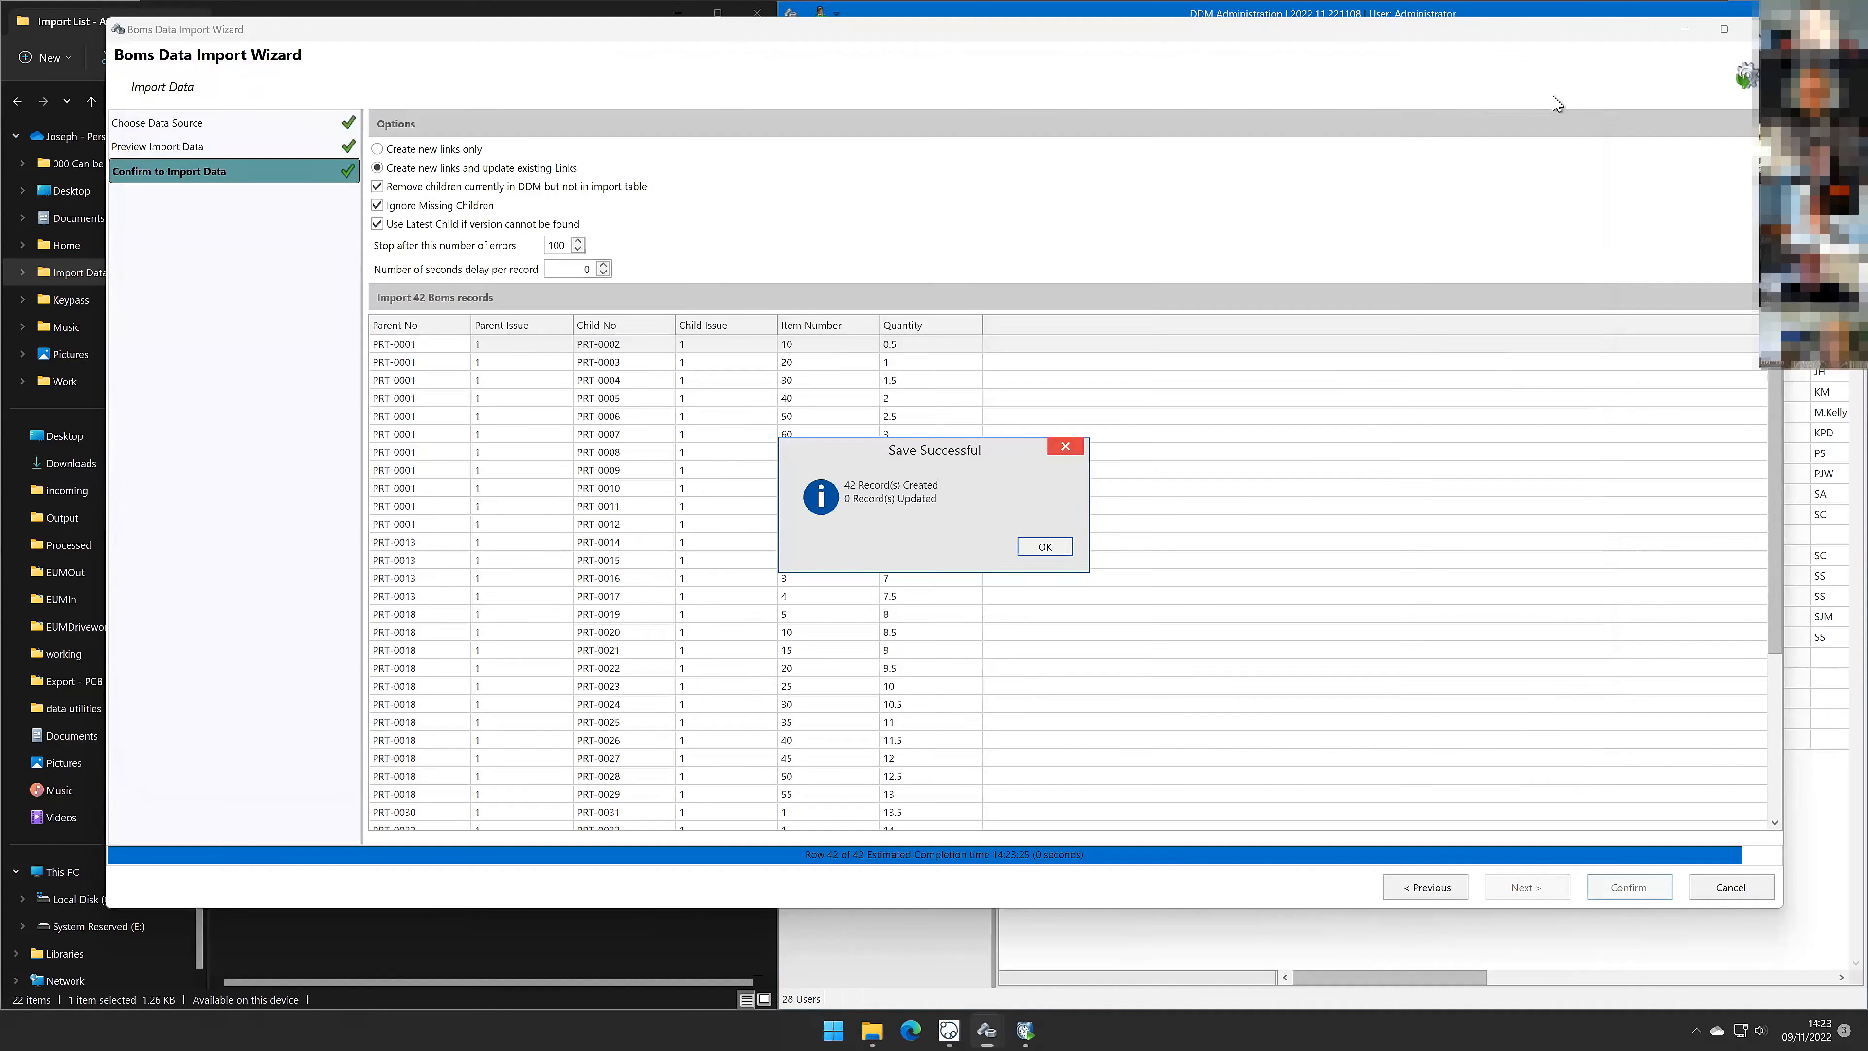
{"action": "left_click", "coordinate": [1045, 546]}
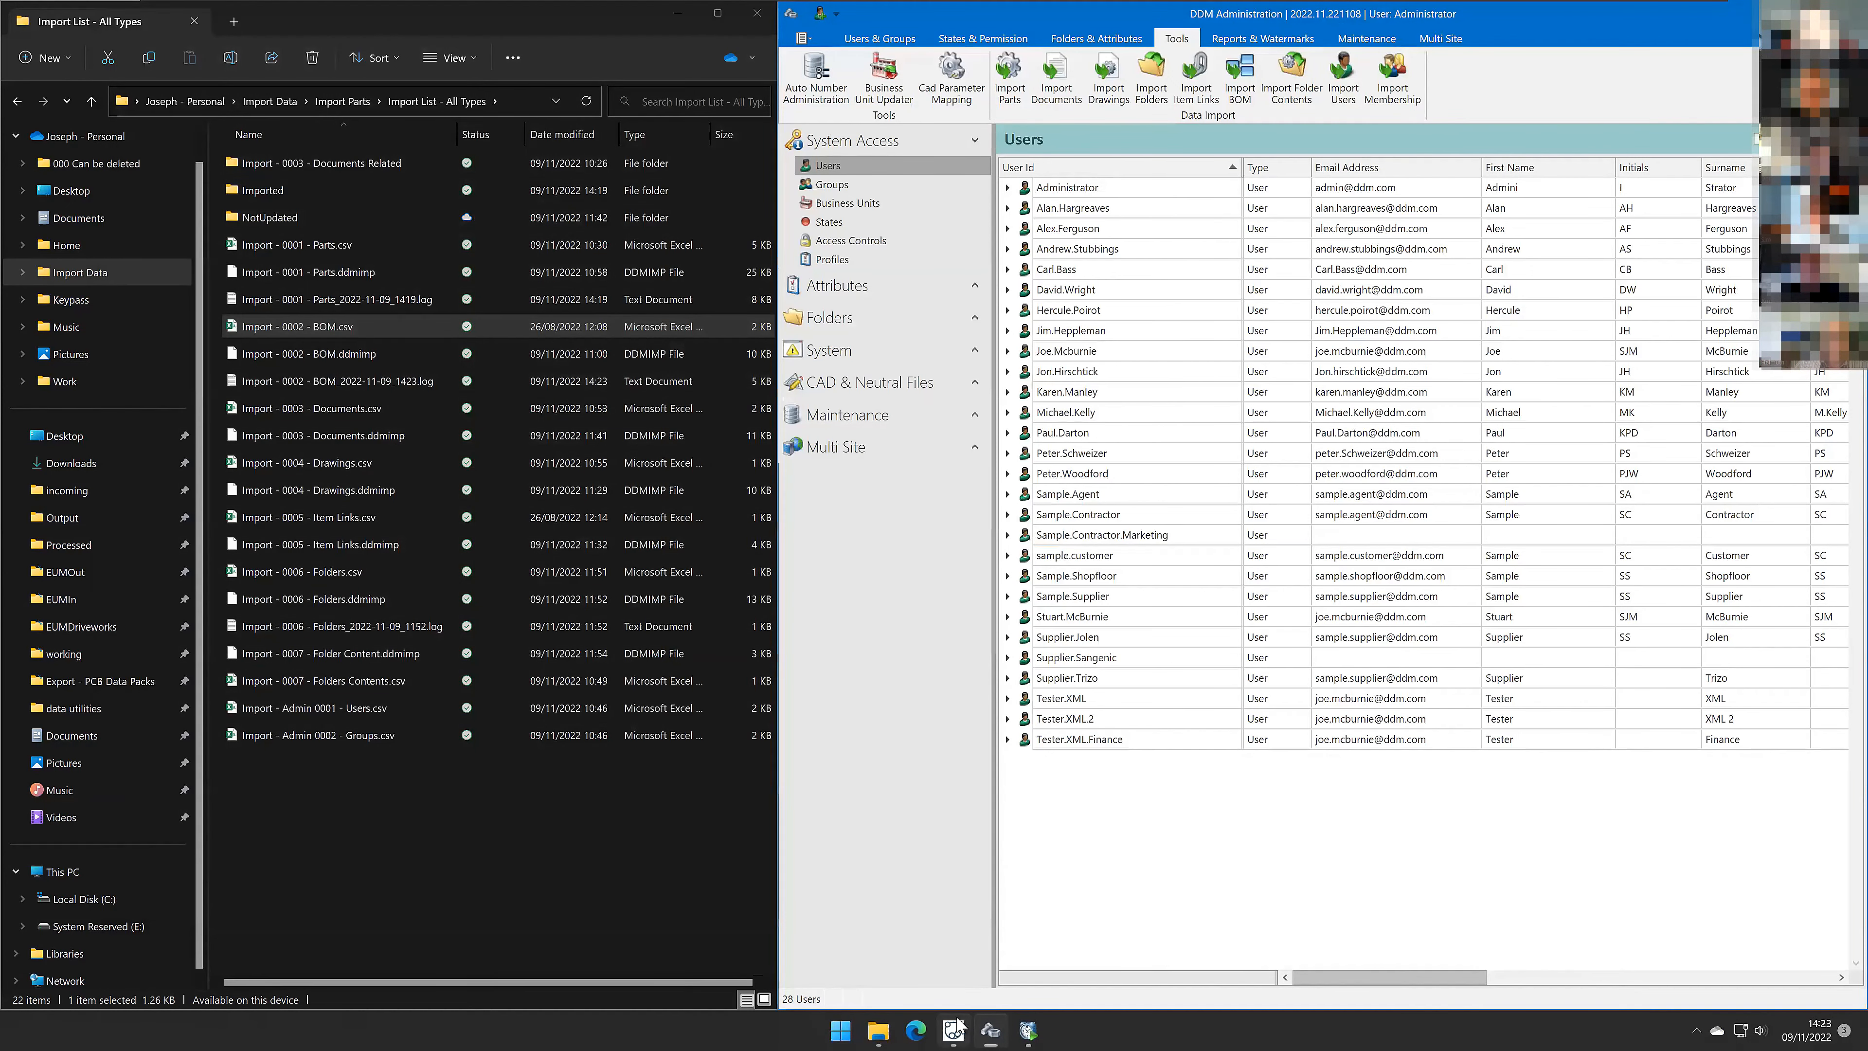
Step: Rerun the item search and view PRT-0001's bill of materials, sorted by type
{"action": "left_click", "coordinate": [928, 891]}
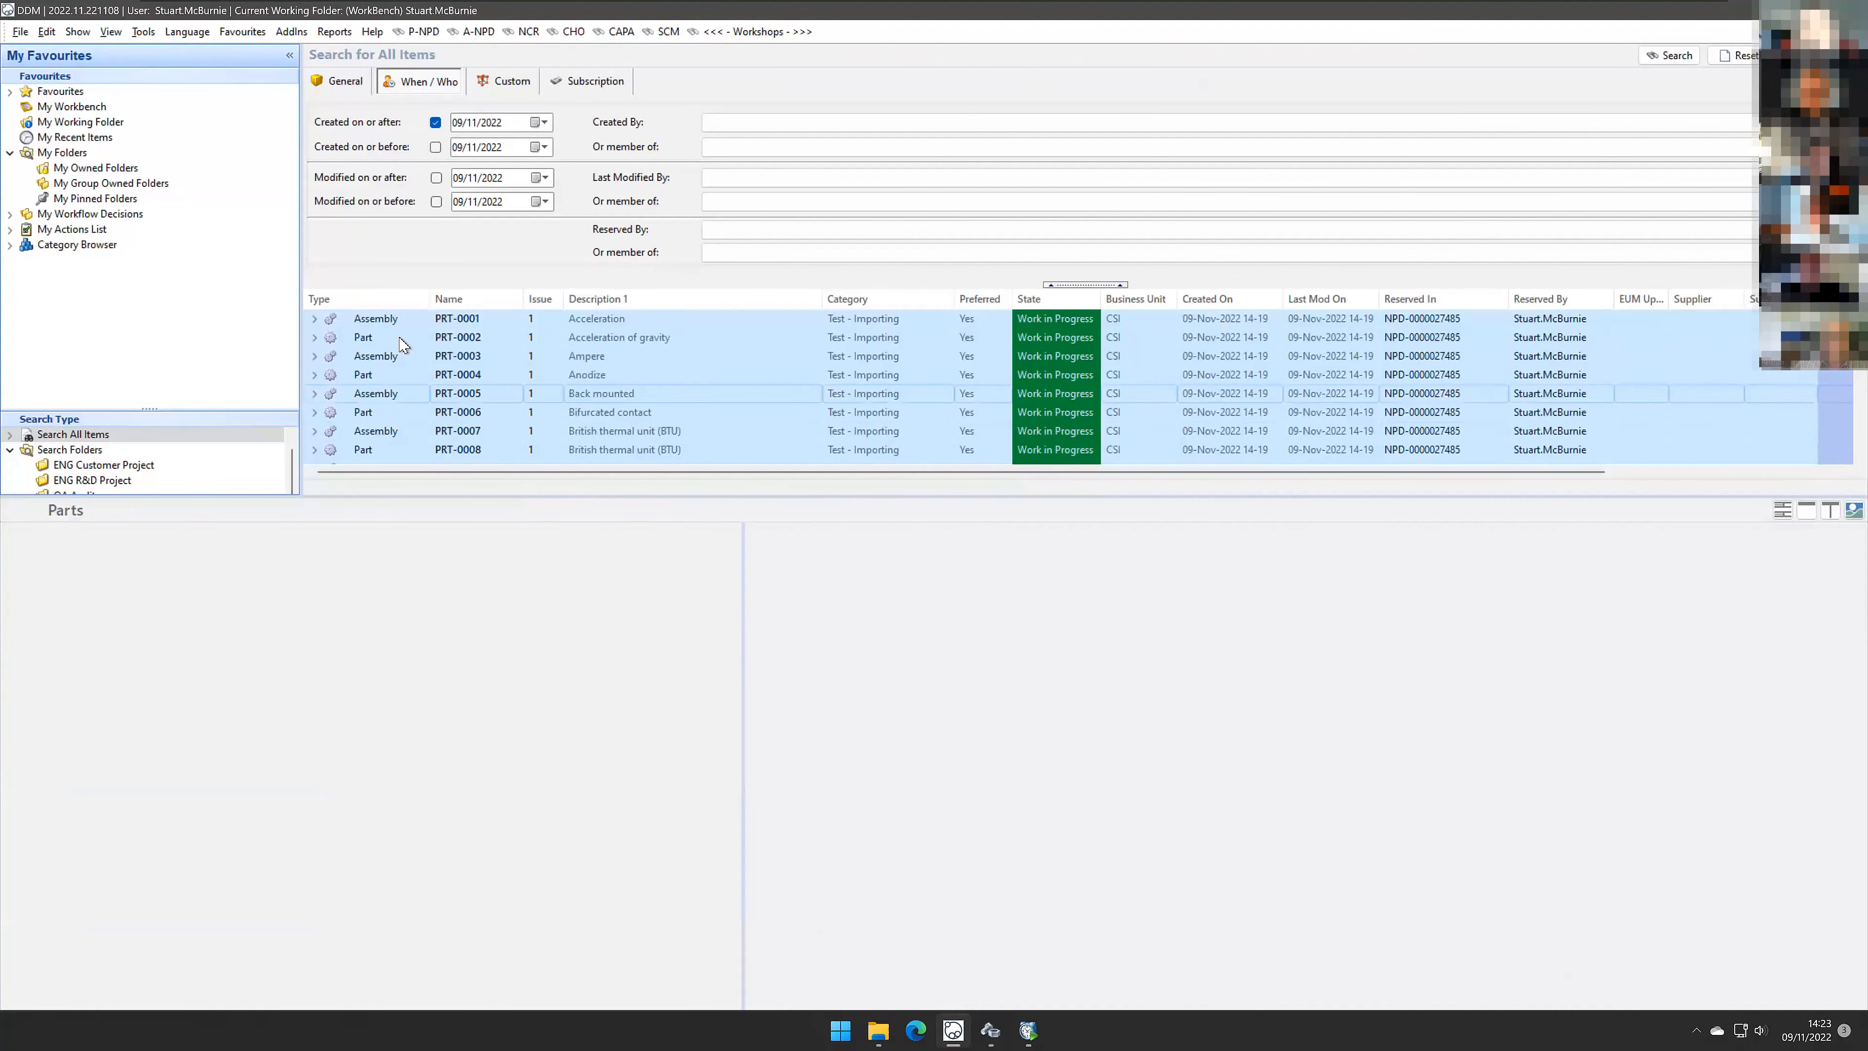
{"action": "left_click", "coordinate": [1684, 55]}
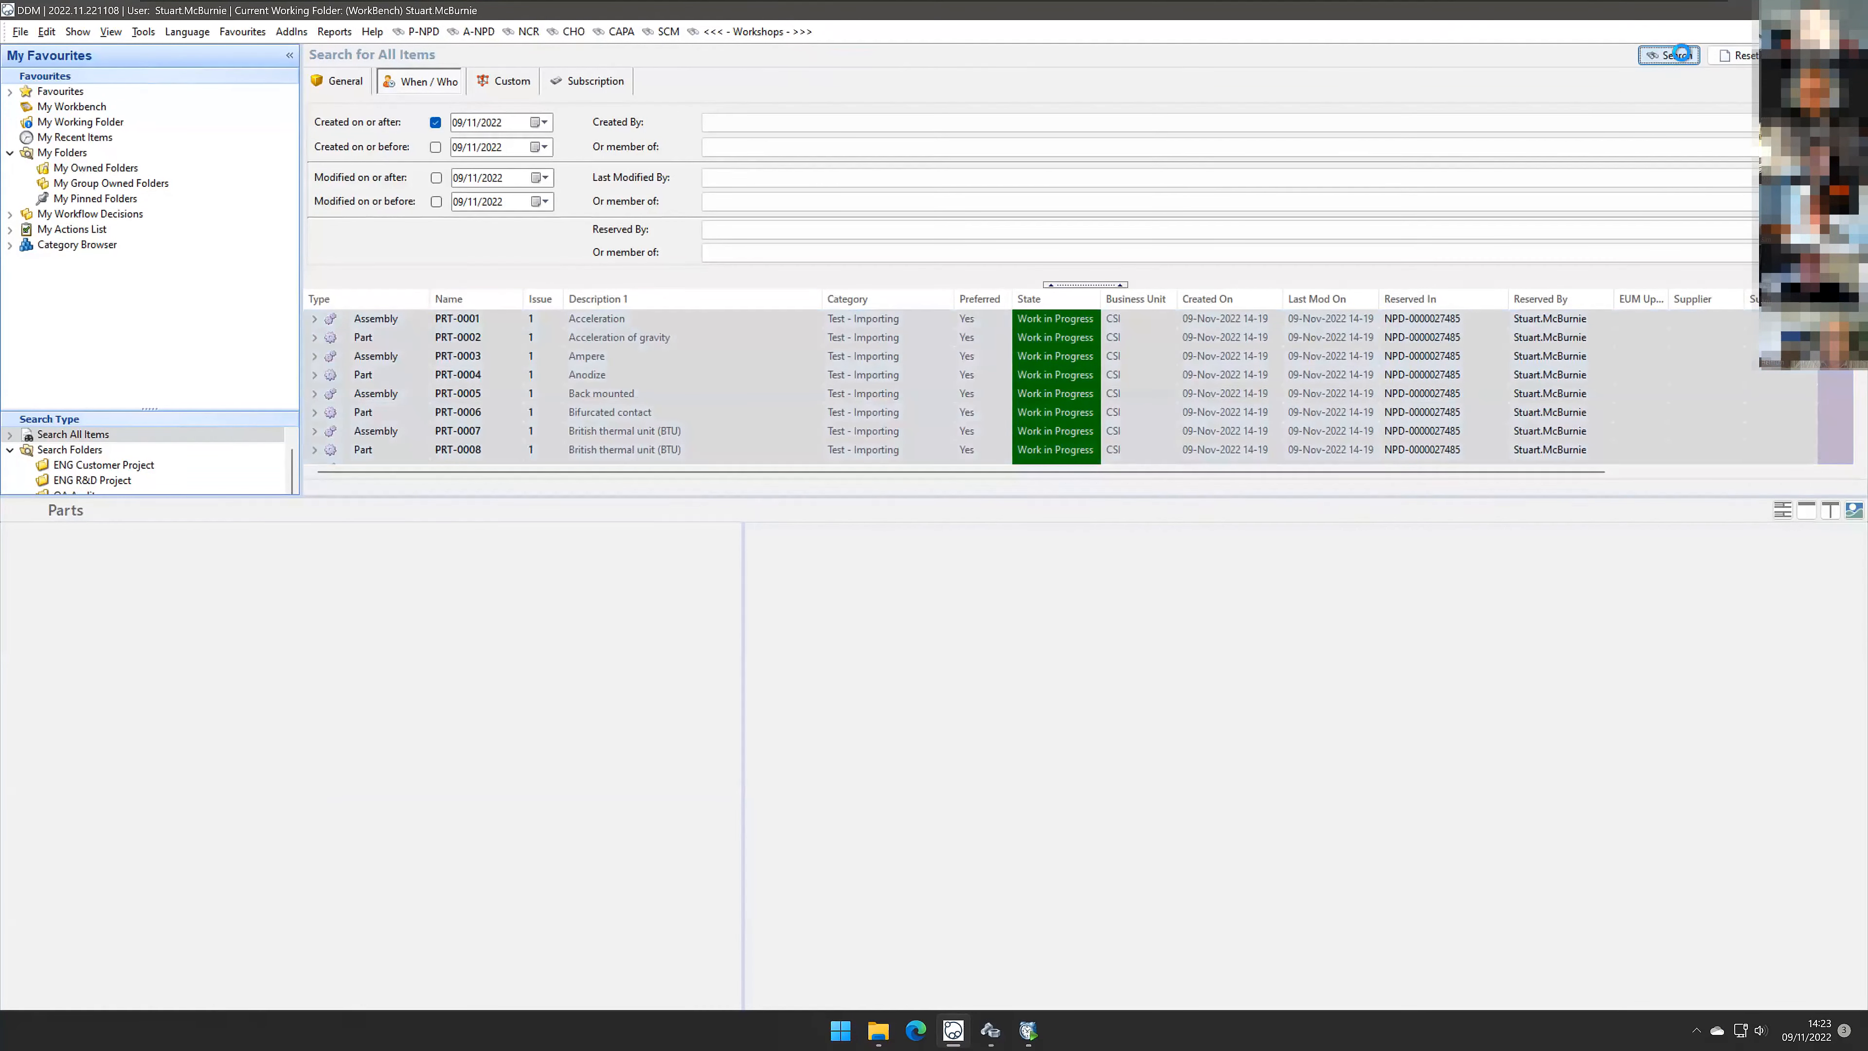
{"action": "left_click", "coordinate": [595, 321]}
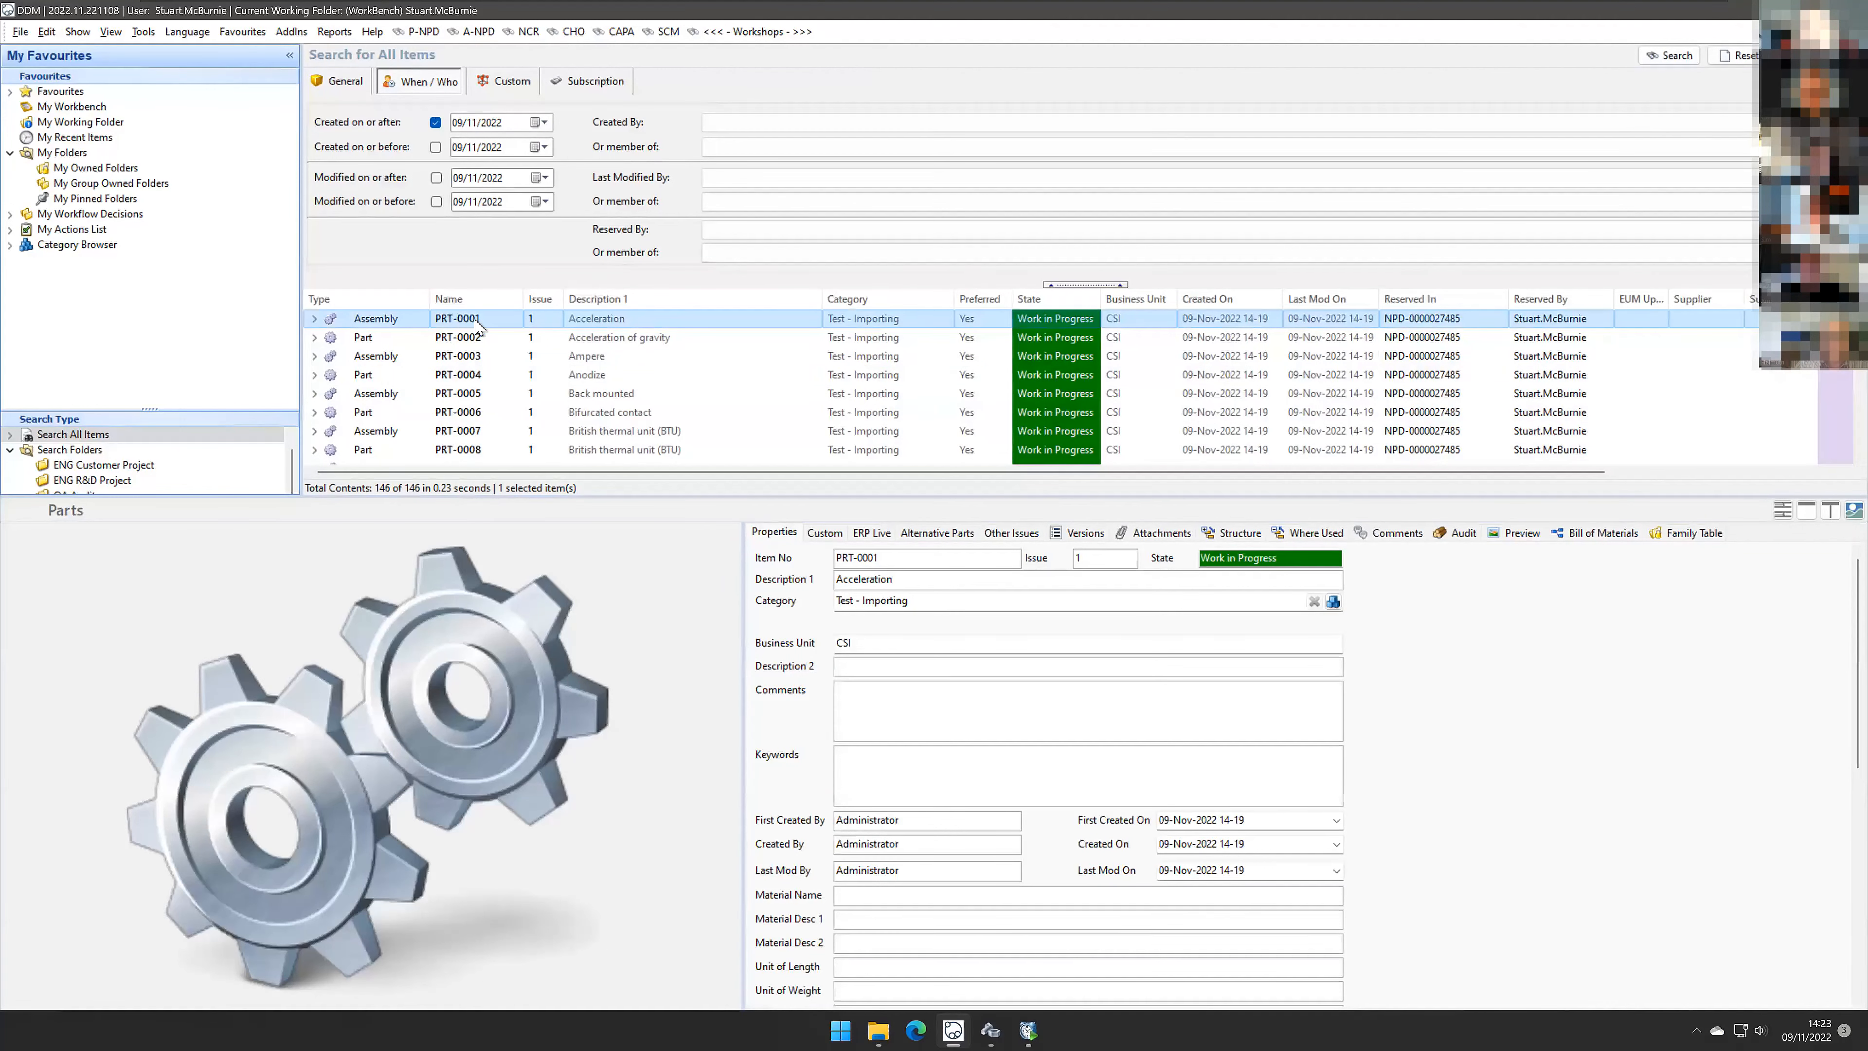
{"action": "right_click", "coordinate": [597, 320]}
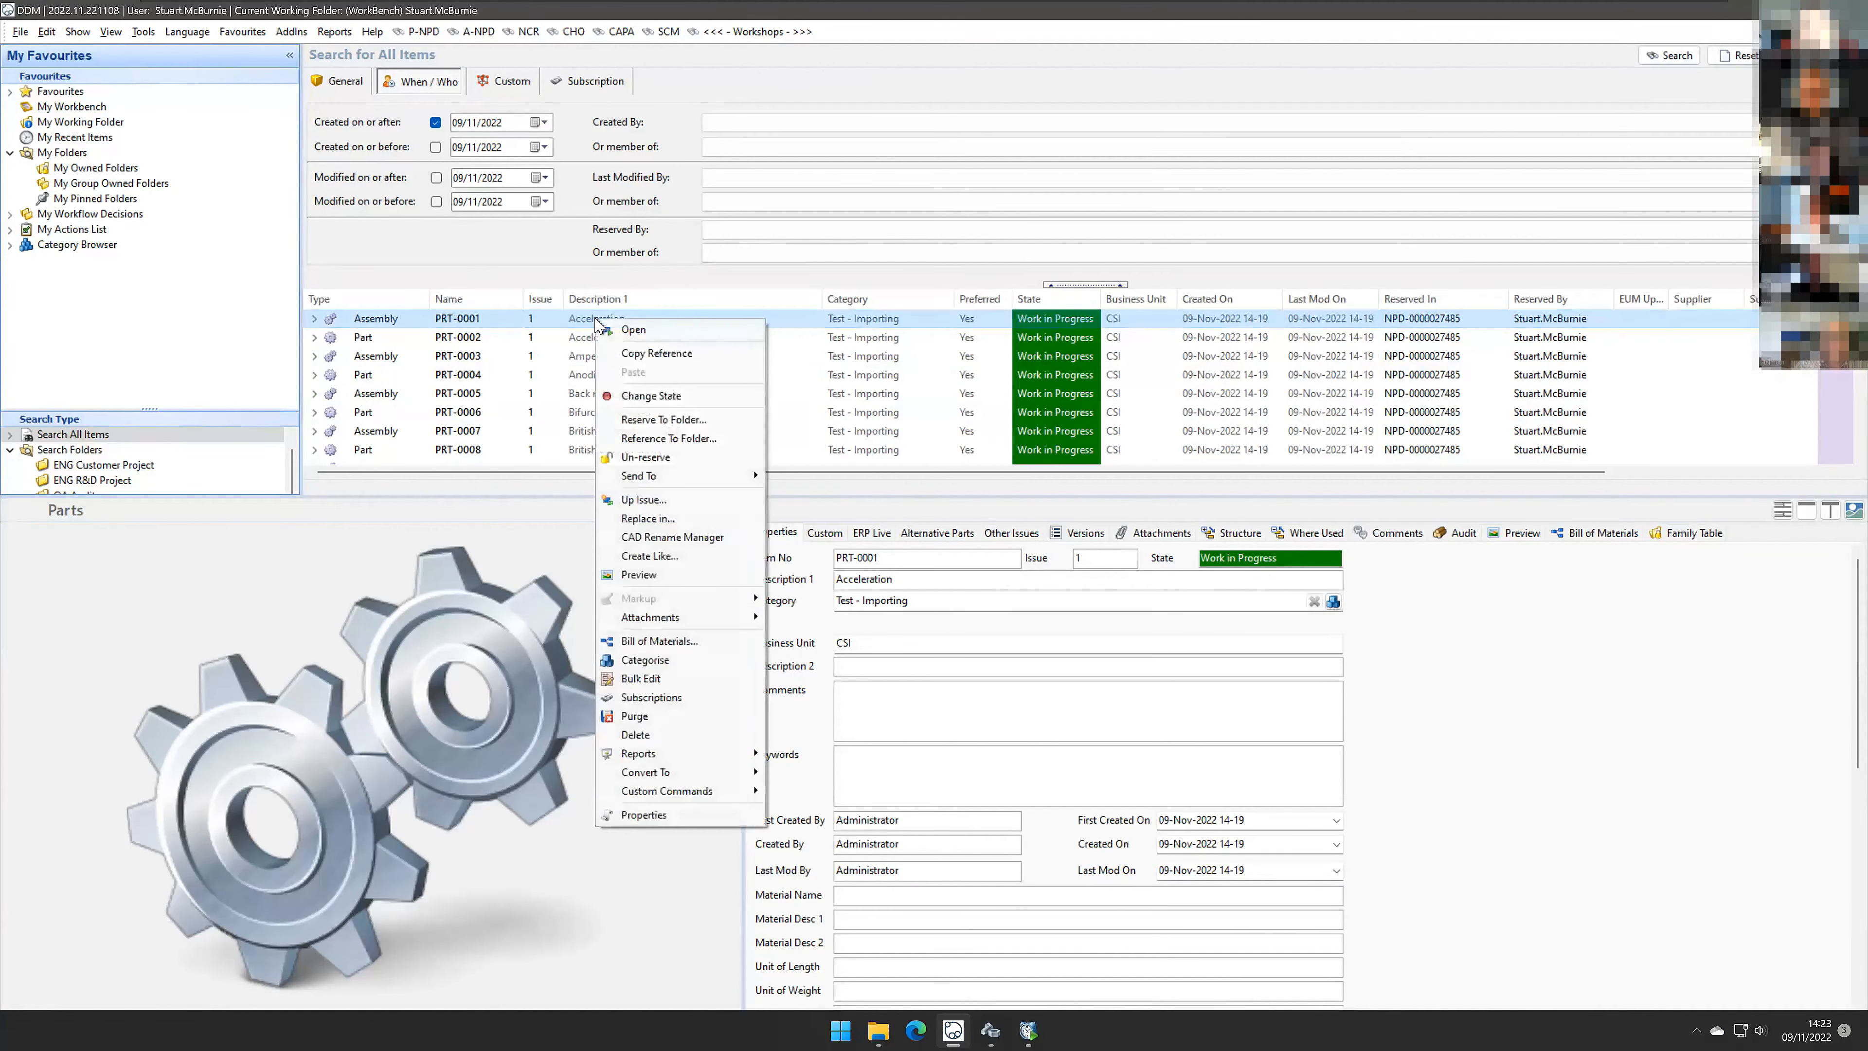
{"action": "left_click", "coordinate": [1542, 735]}
{"action": "left_click", "coordinate": [1596, 533]}
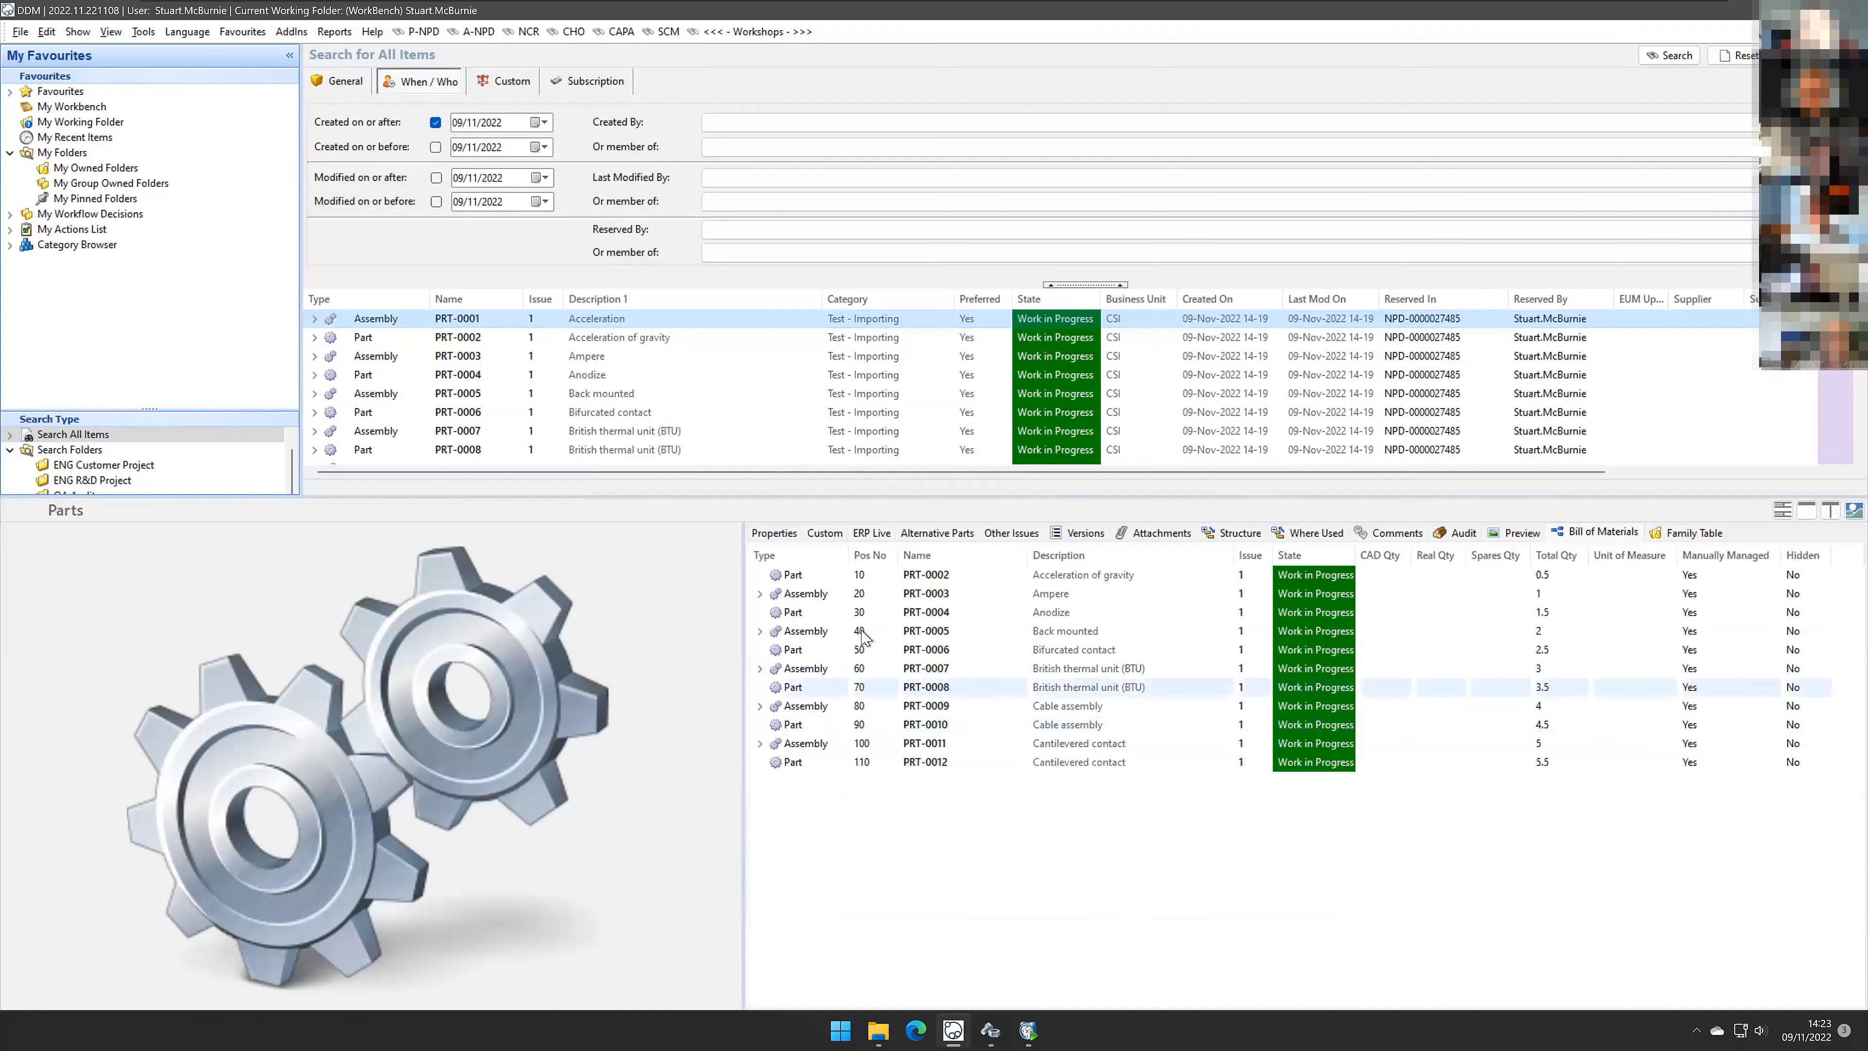
{"action": "left_click", "coordinate": [780, 555]}
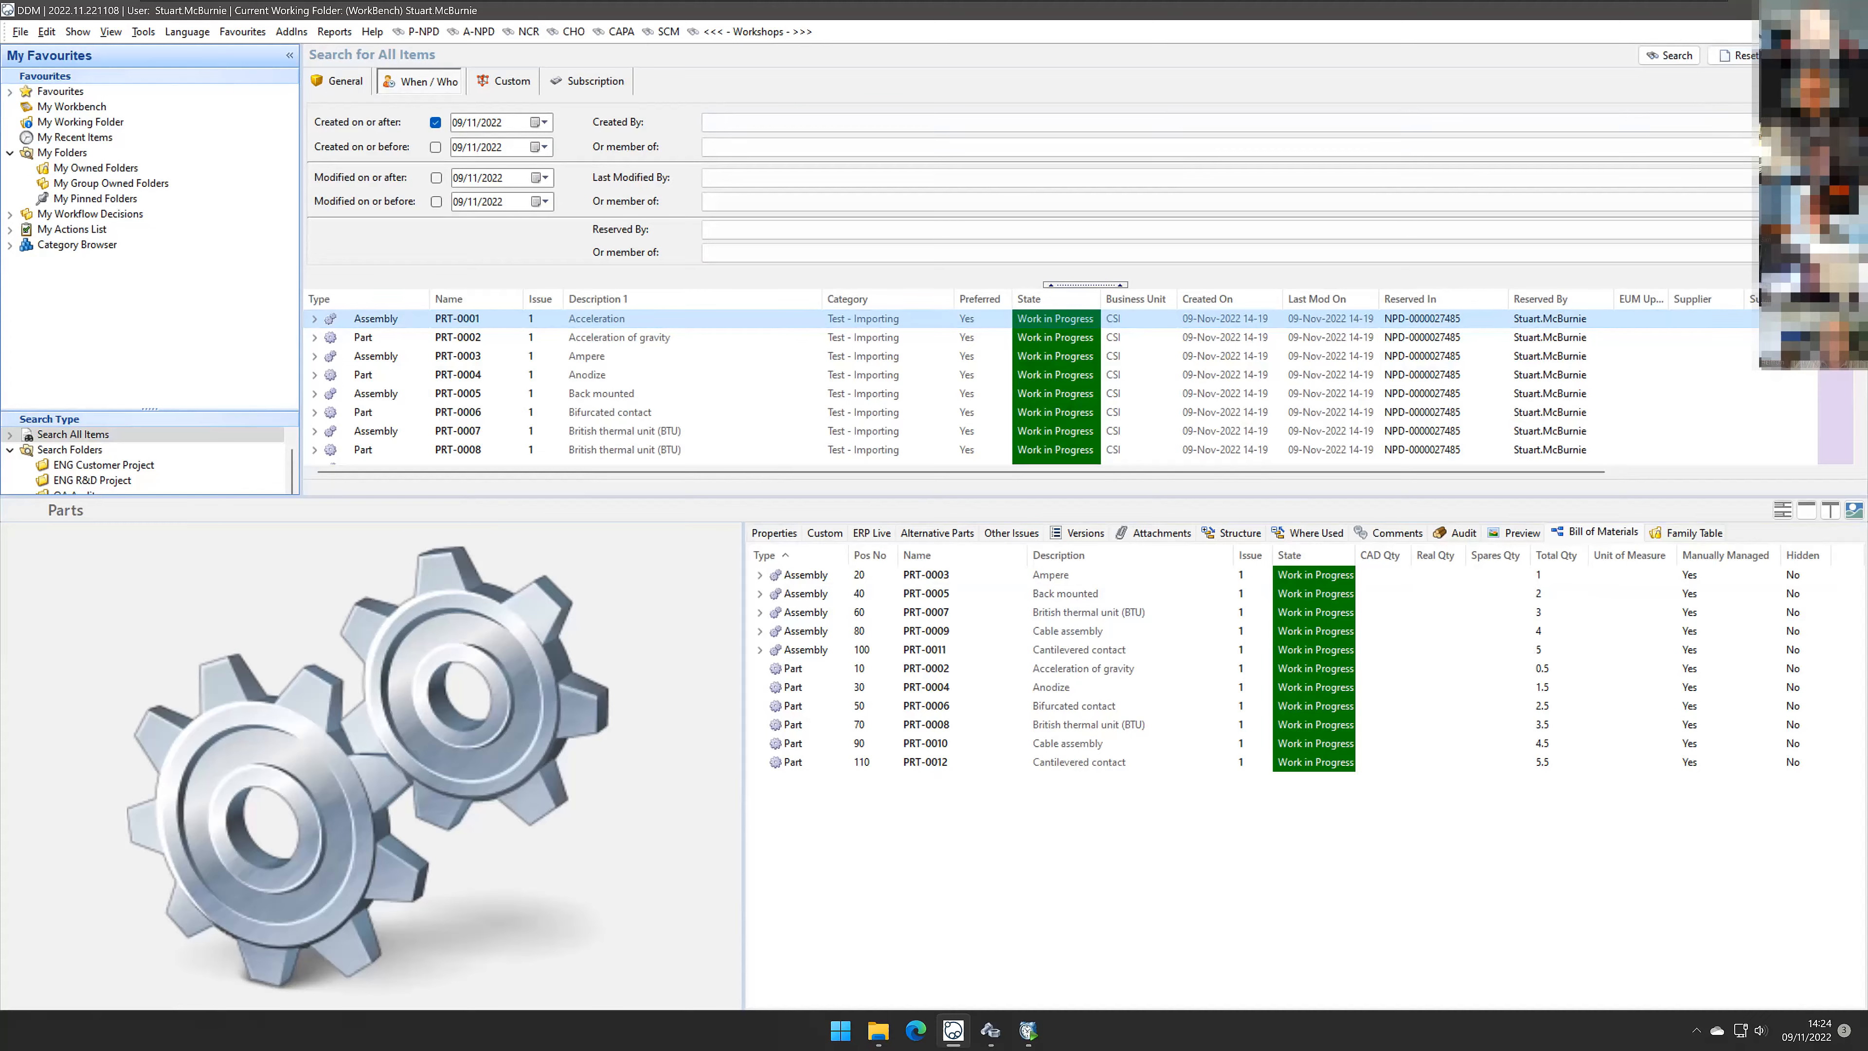
Step: Start a documents data import using Import - 0003 - Documents.csv as the CSV source and proceed to the preview
{"action": "left_click", "coordinate": [1770, 10]}
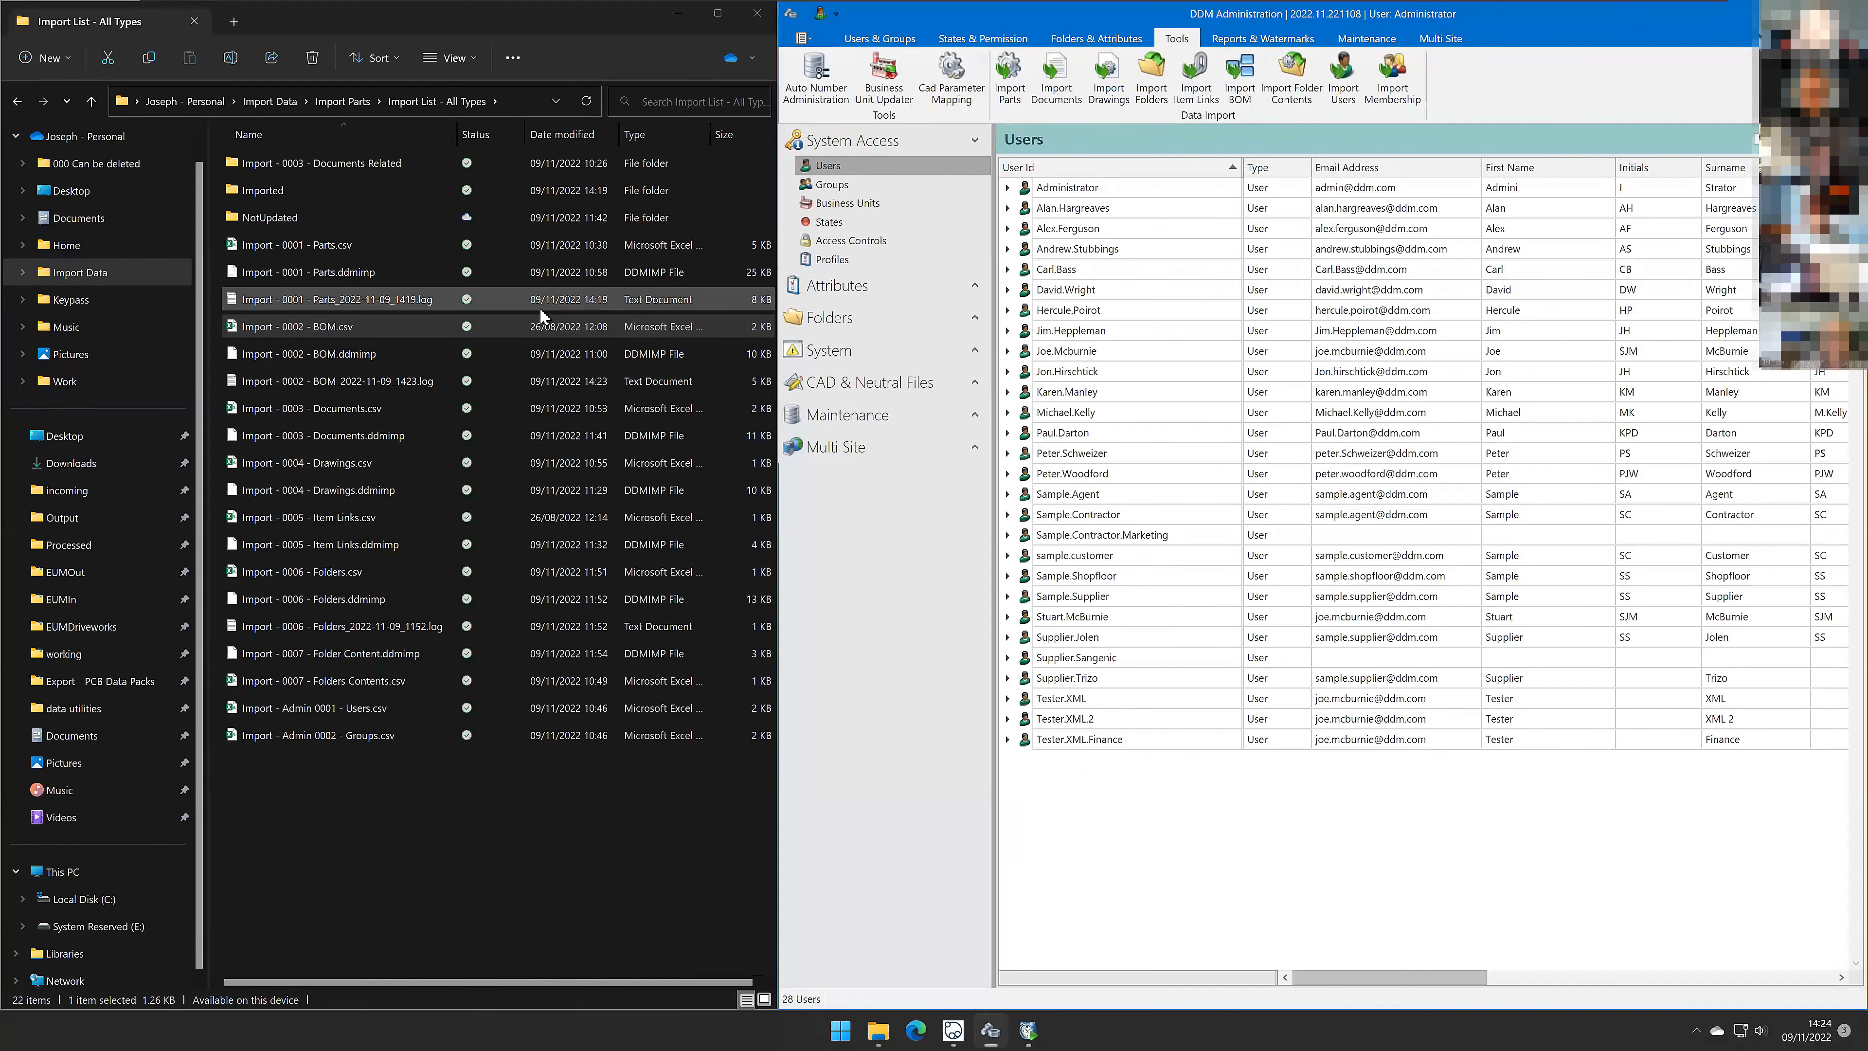
{"action": "left_click", "coordinate": [328, 408]}
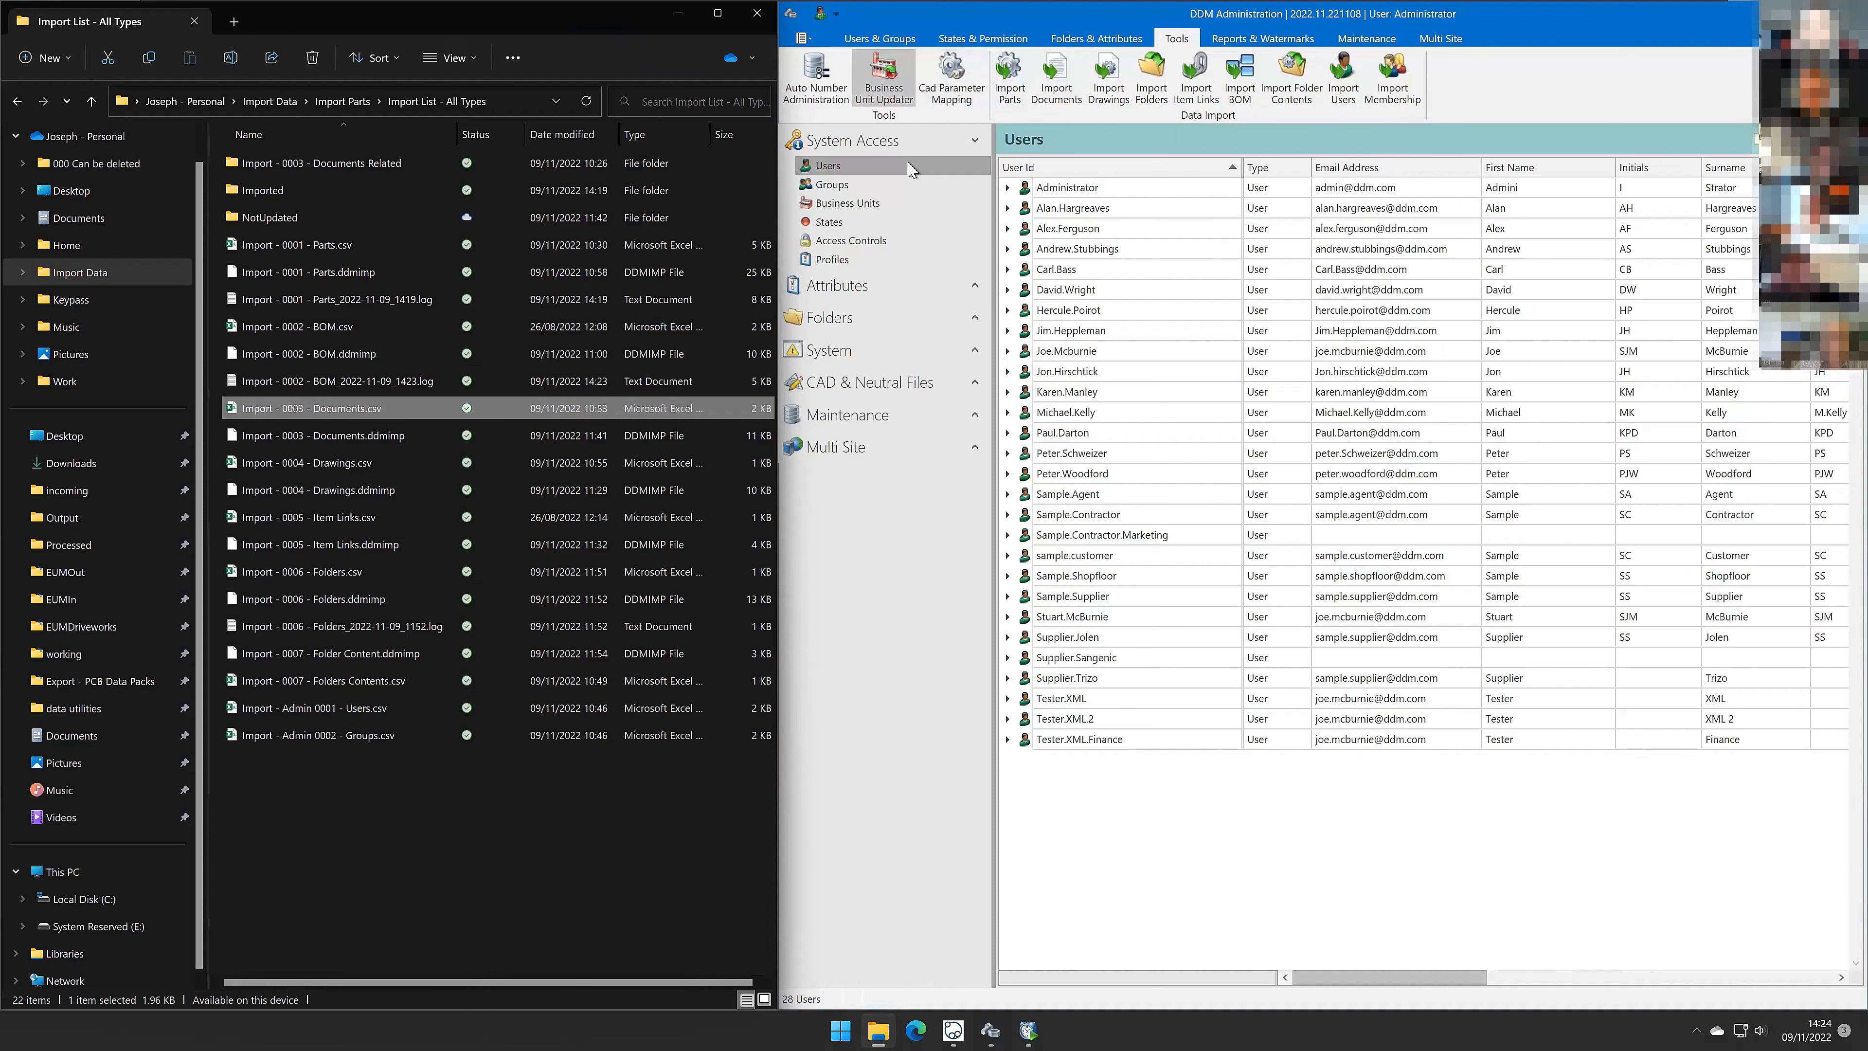
{"action": "left_click", "coordinate": [1073, 103]}
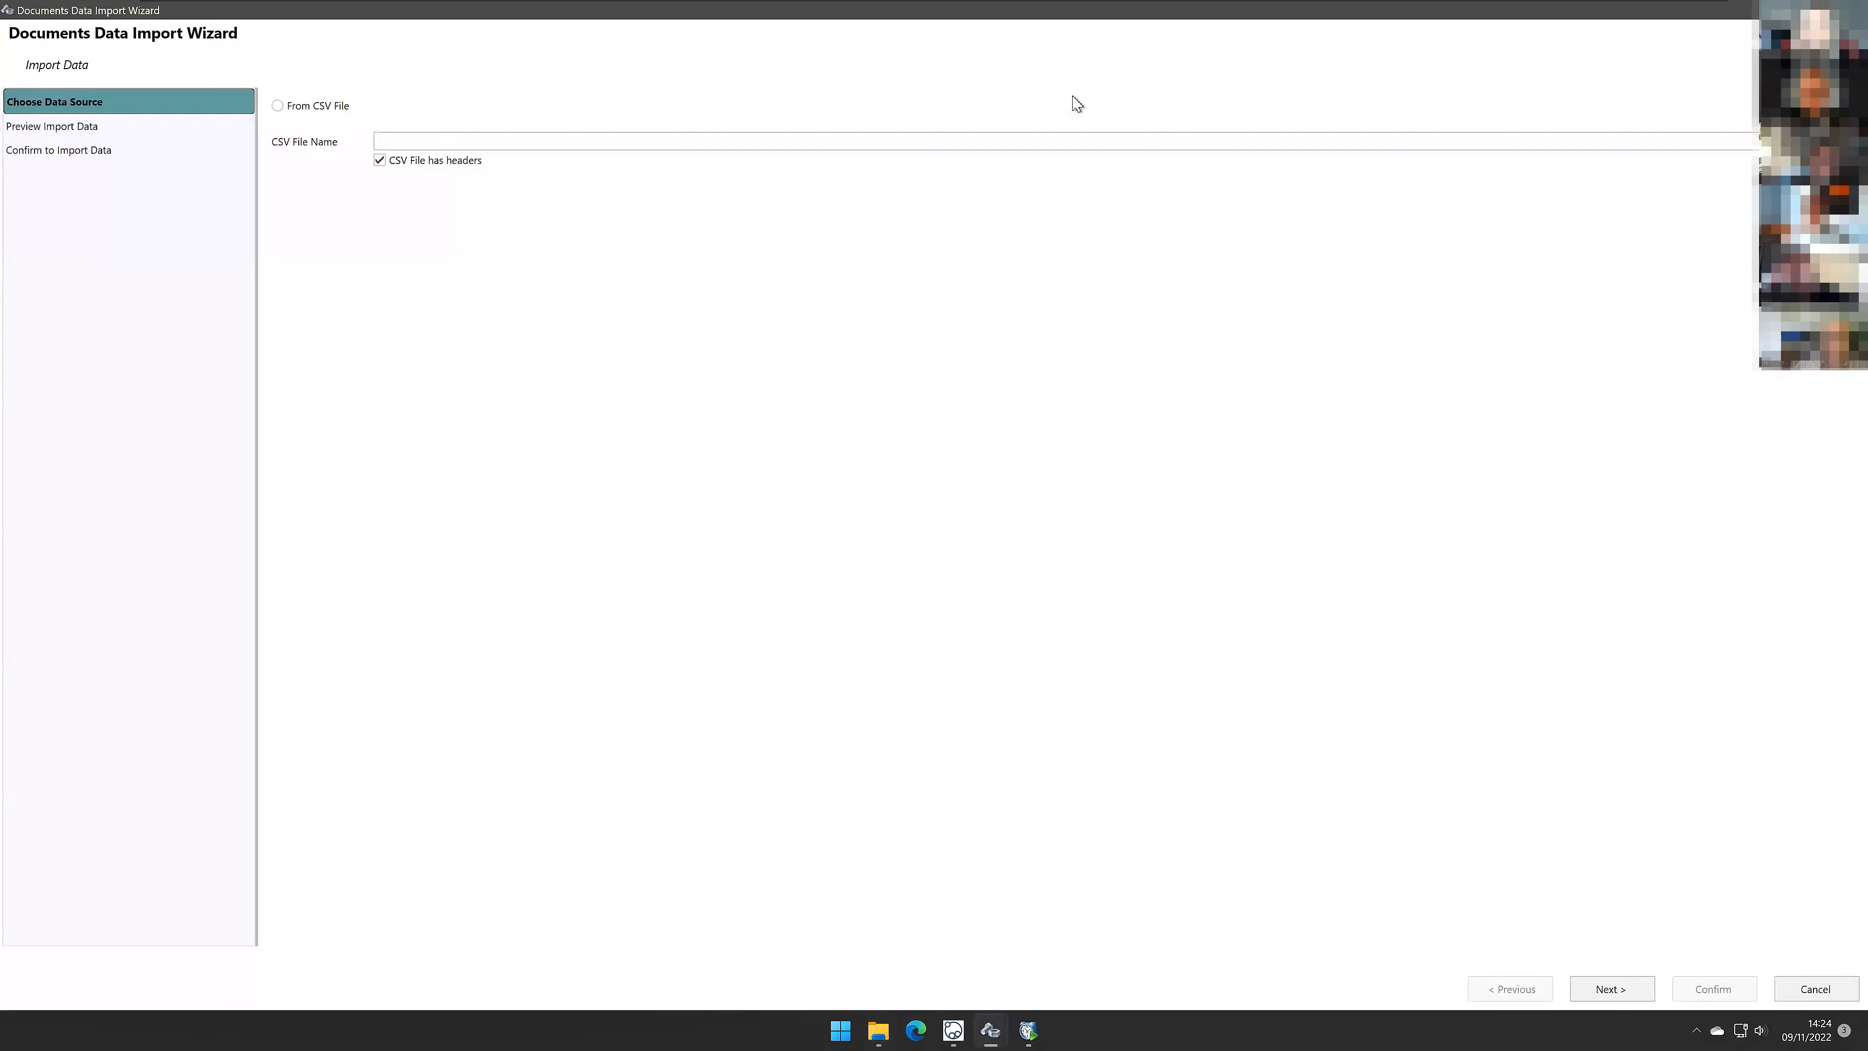
{"action": "left_click", "coordinate": [321, 105]}
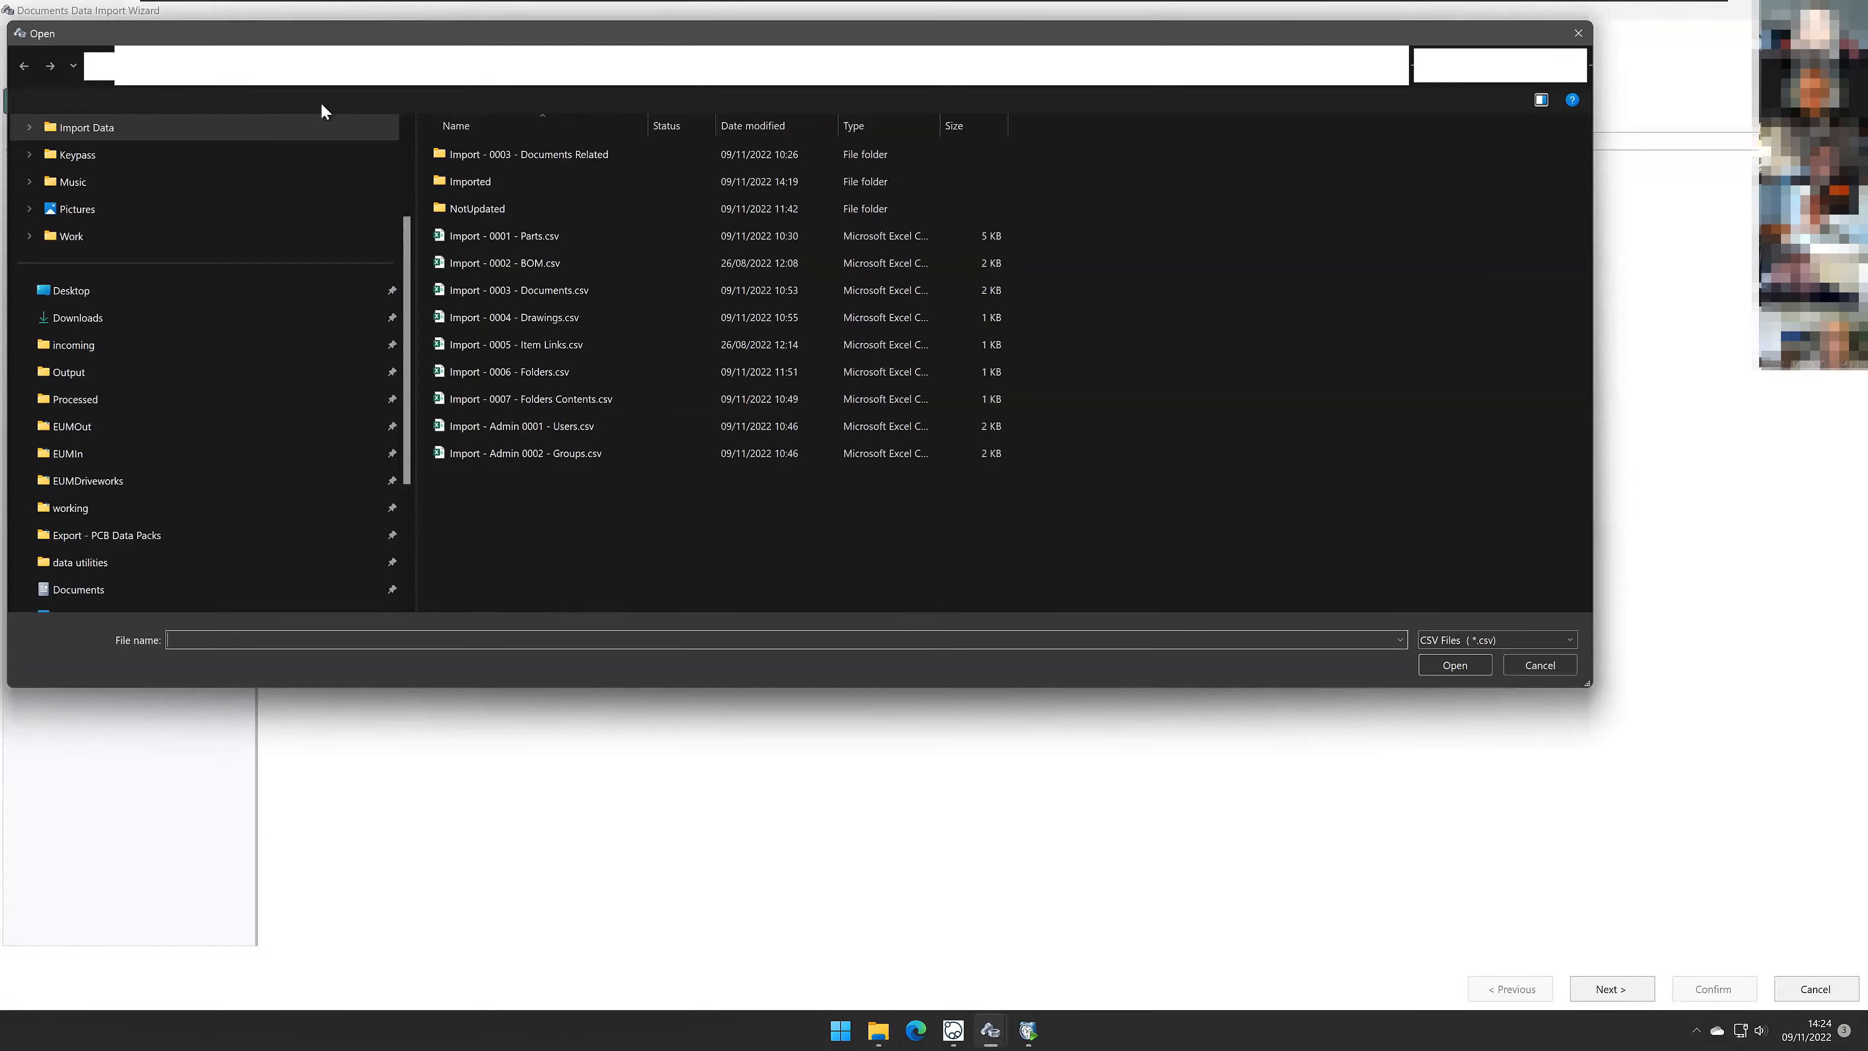
{"action": "double_click", "coordinate": [516, 286]}
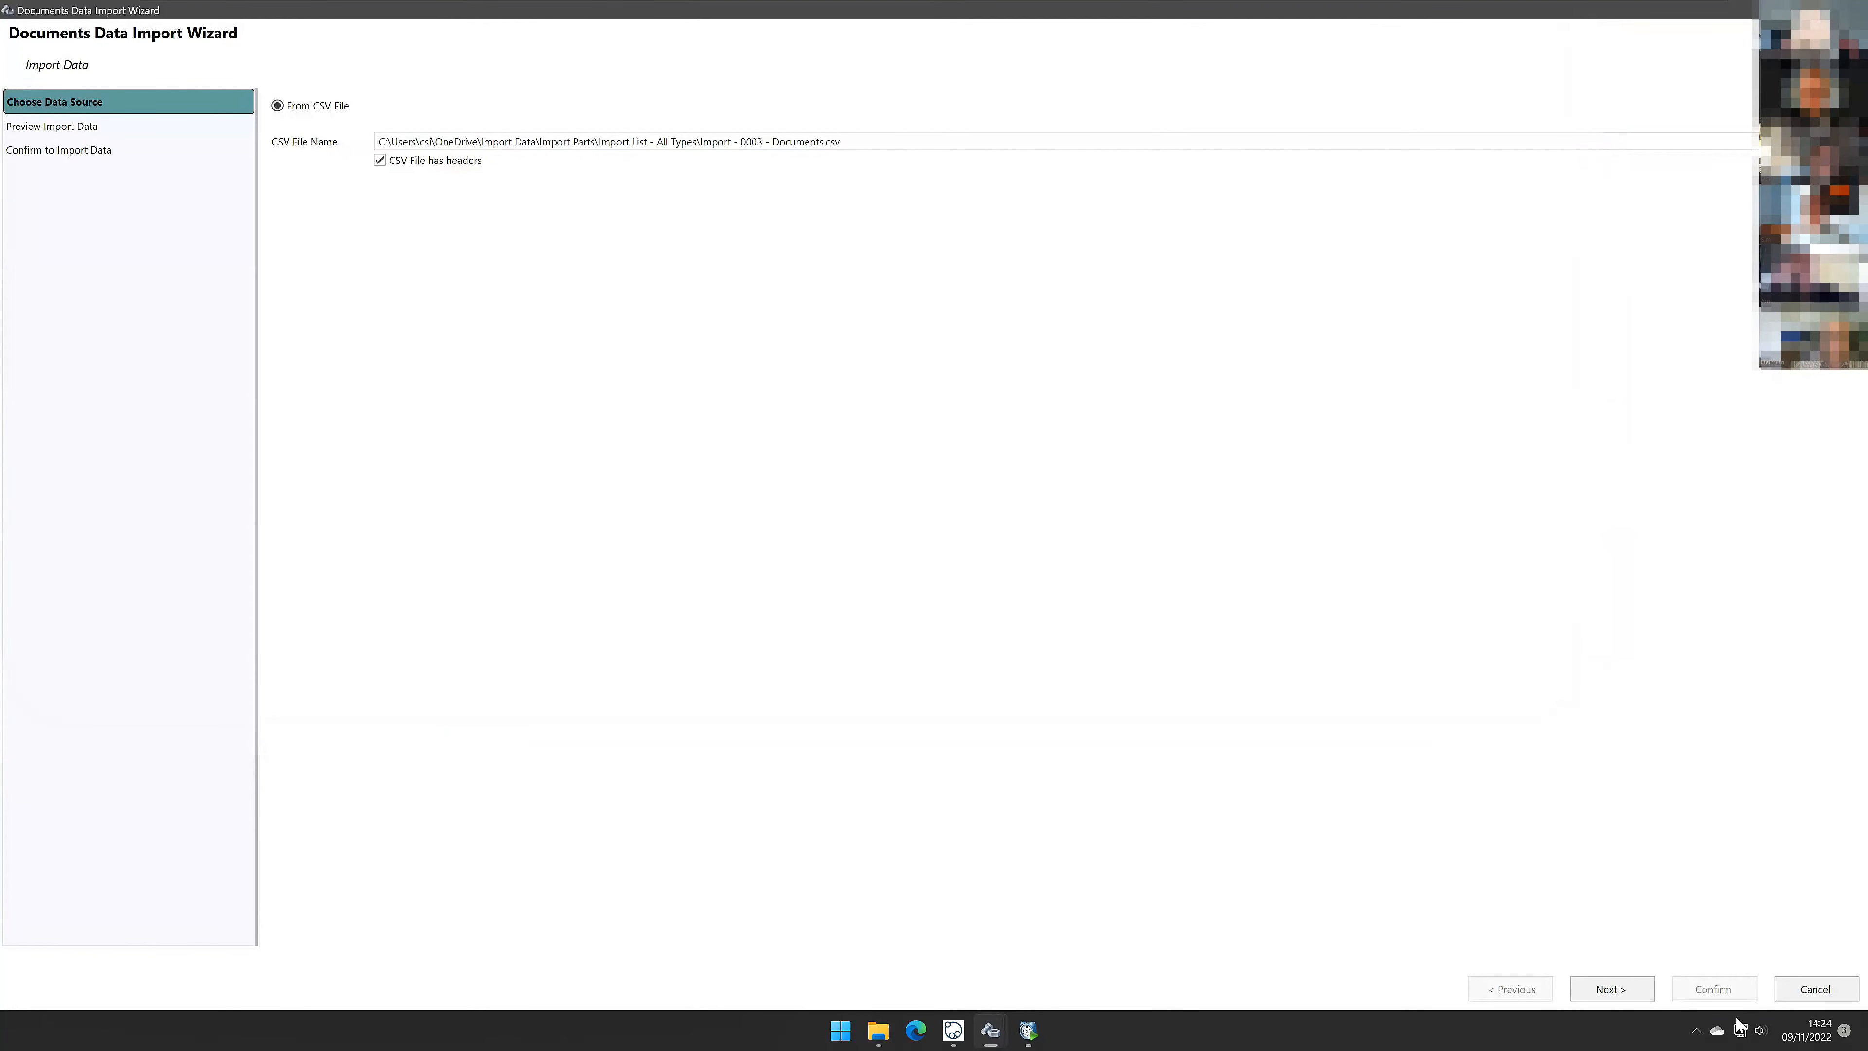
{"action": "left_click", "coordinate": [1640, 992]}
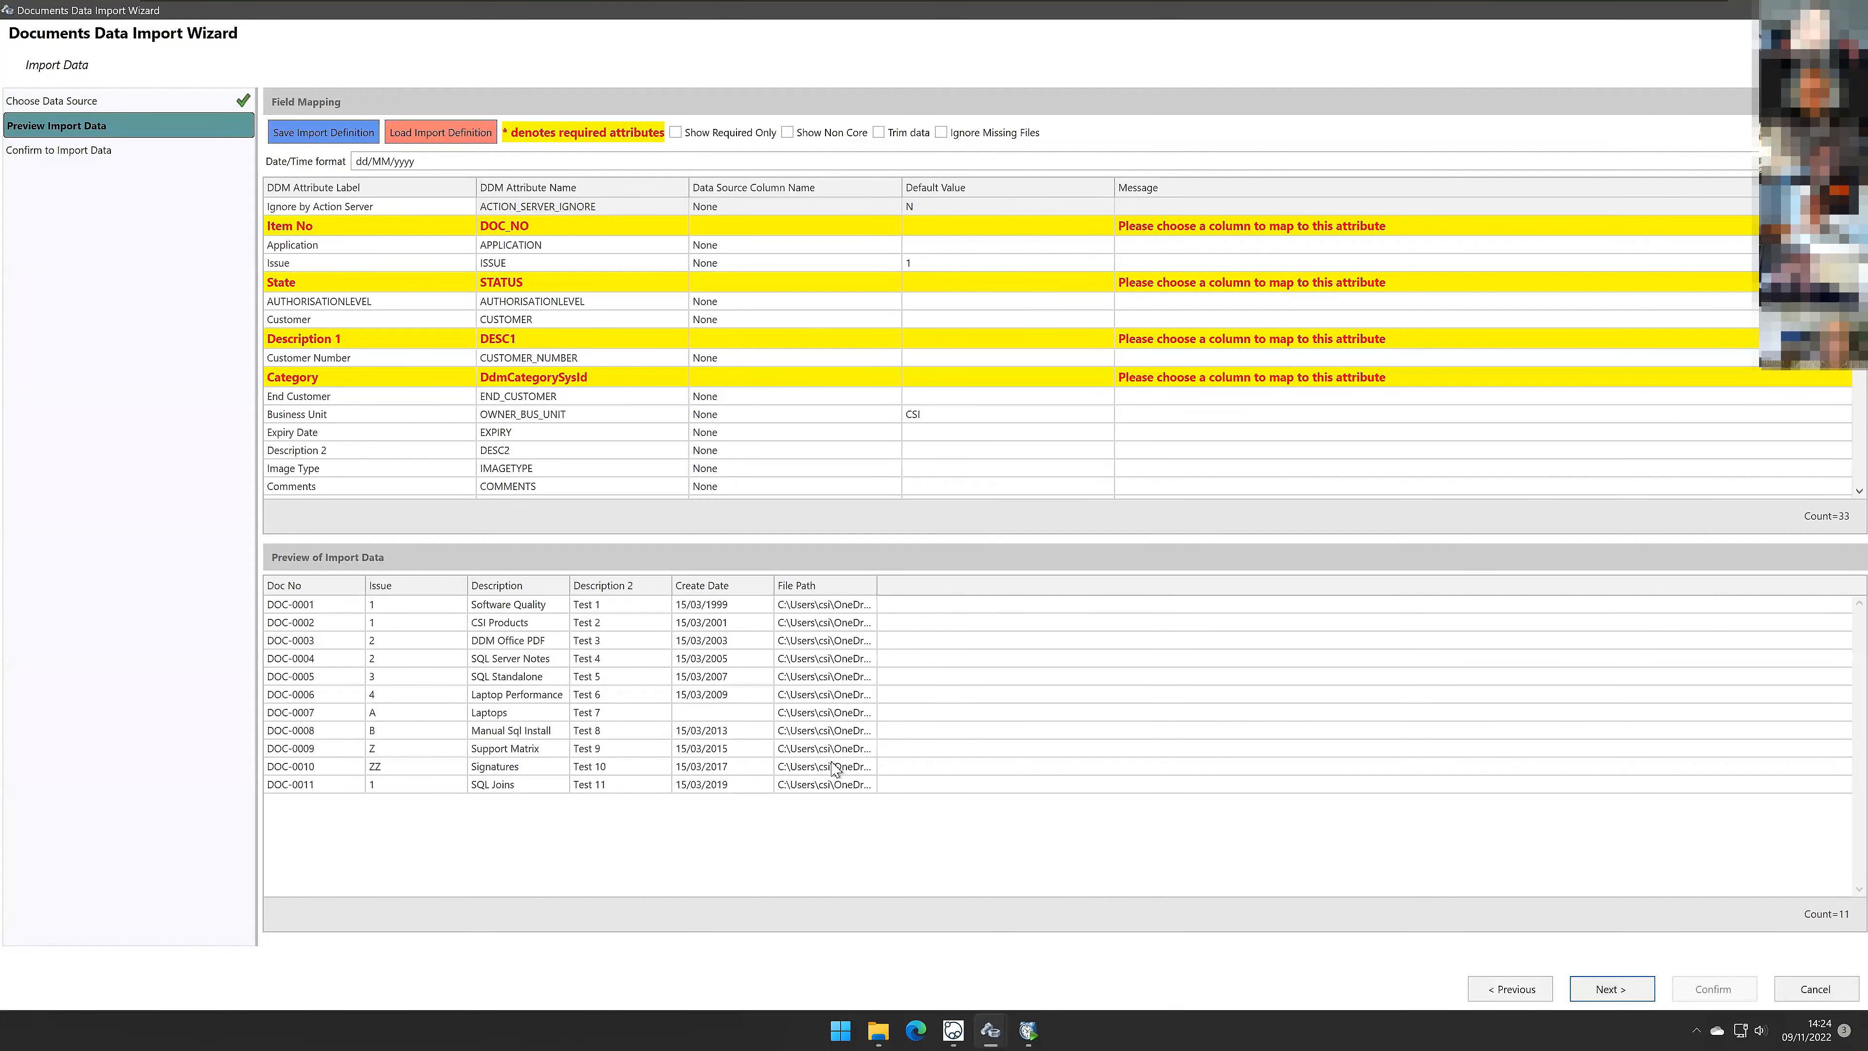
Step: Widen the preview's File Path column and inspect the contents of the Import - 0003 - Documents Related folder
{"action": "left_click_drag", "start_coordinate": [877, 586], "coordinate": [1549, 551]}
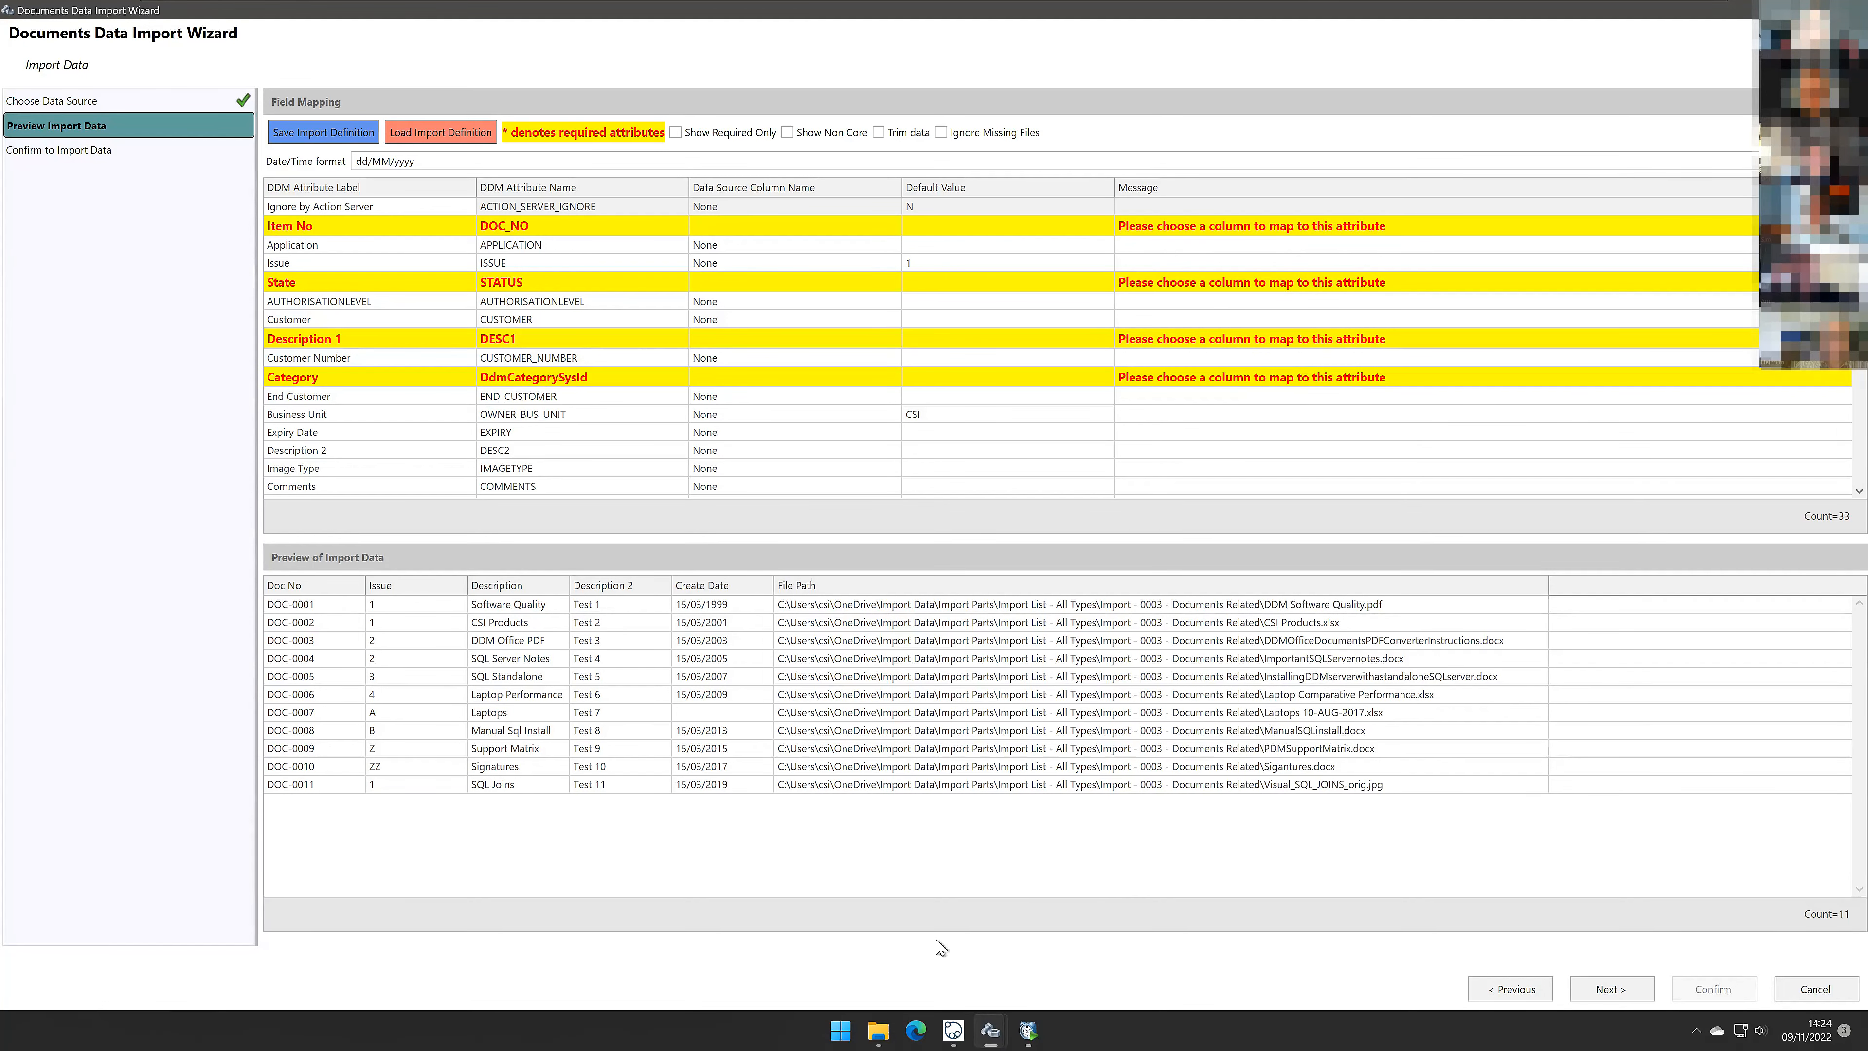
{"action": "left_click", "coordinate": [882, 1028]}
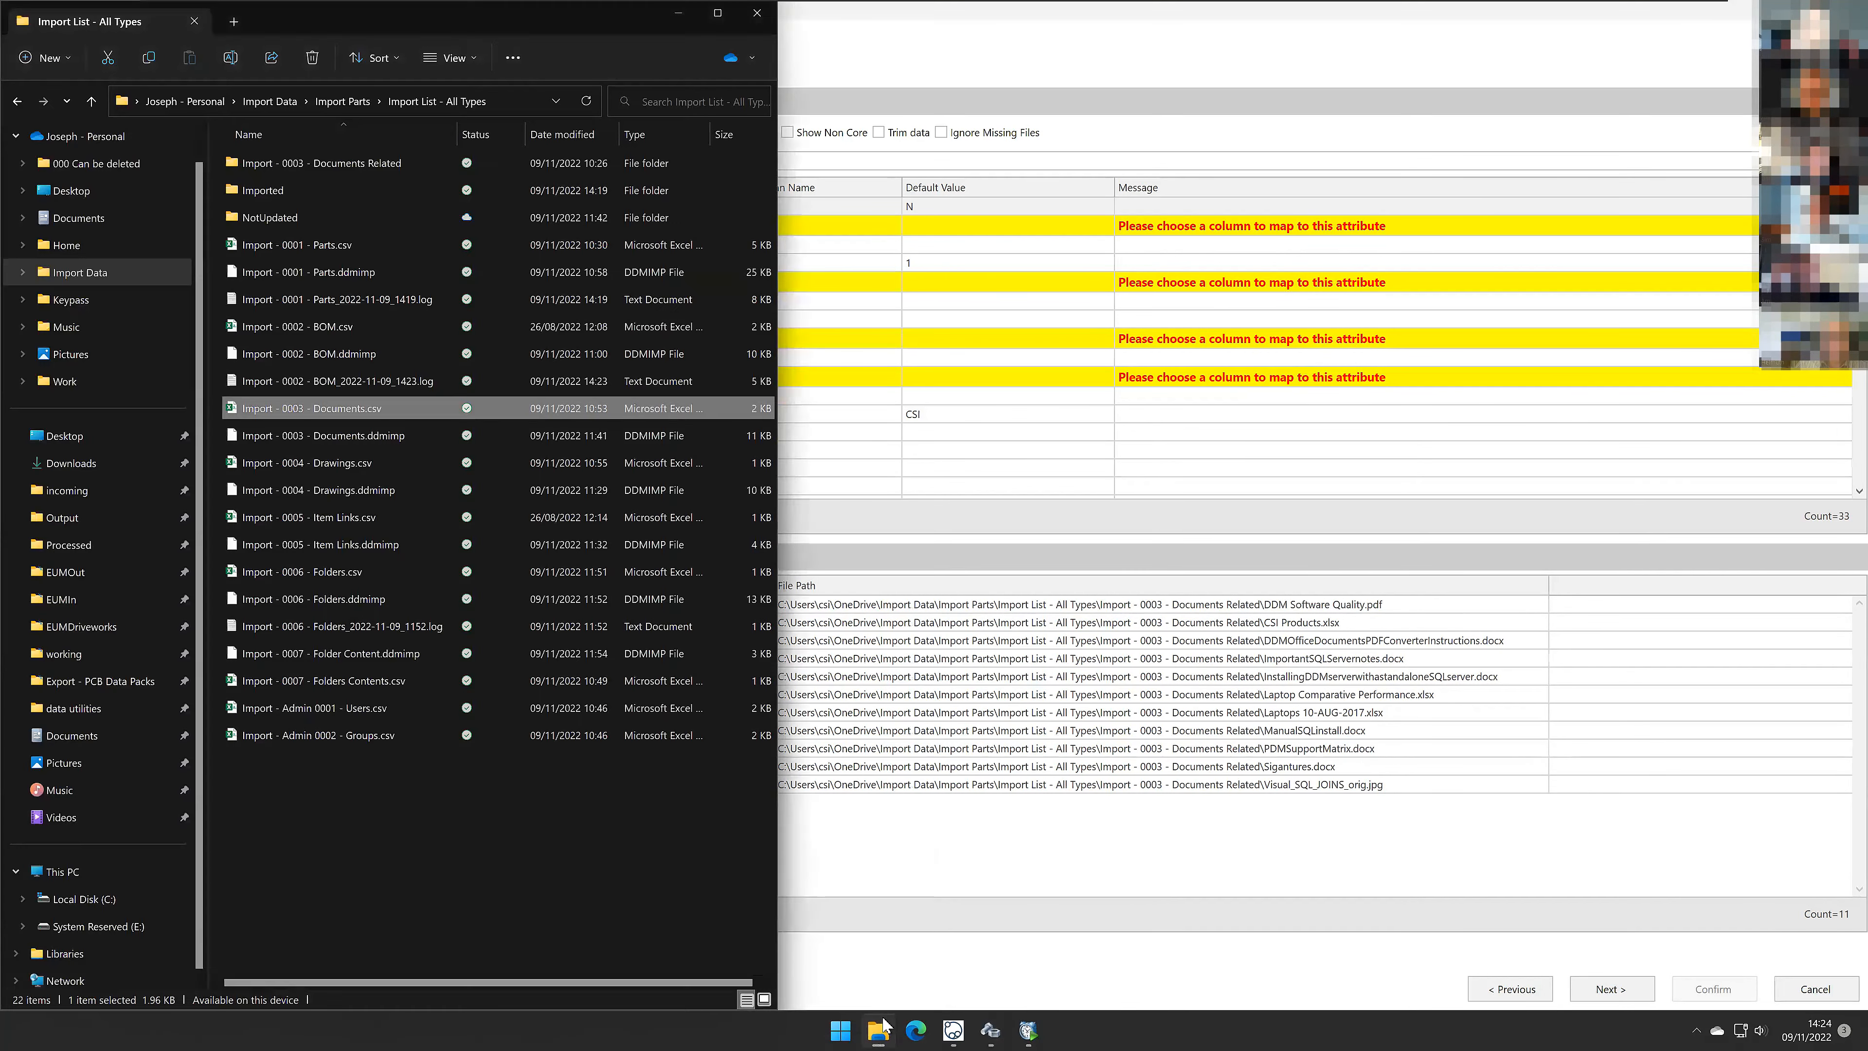
{"action": "double_click", "coordinate": [315, 164]}
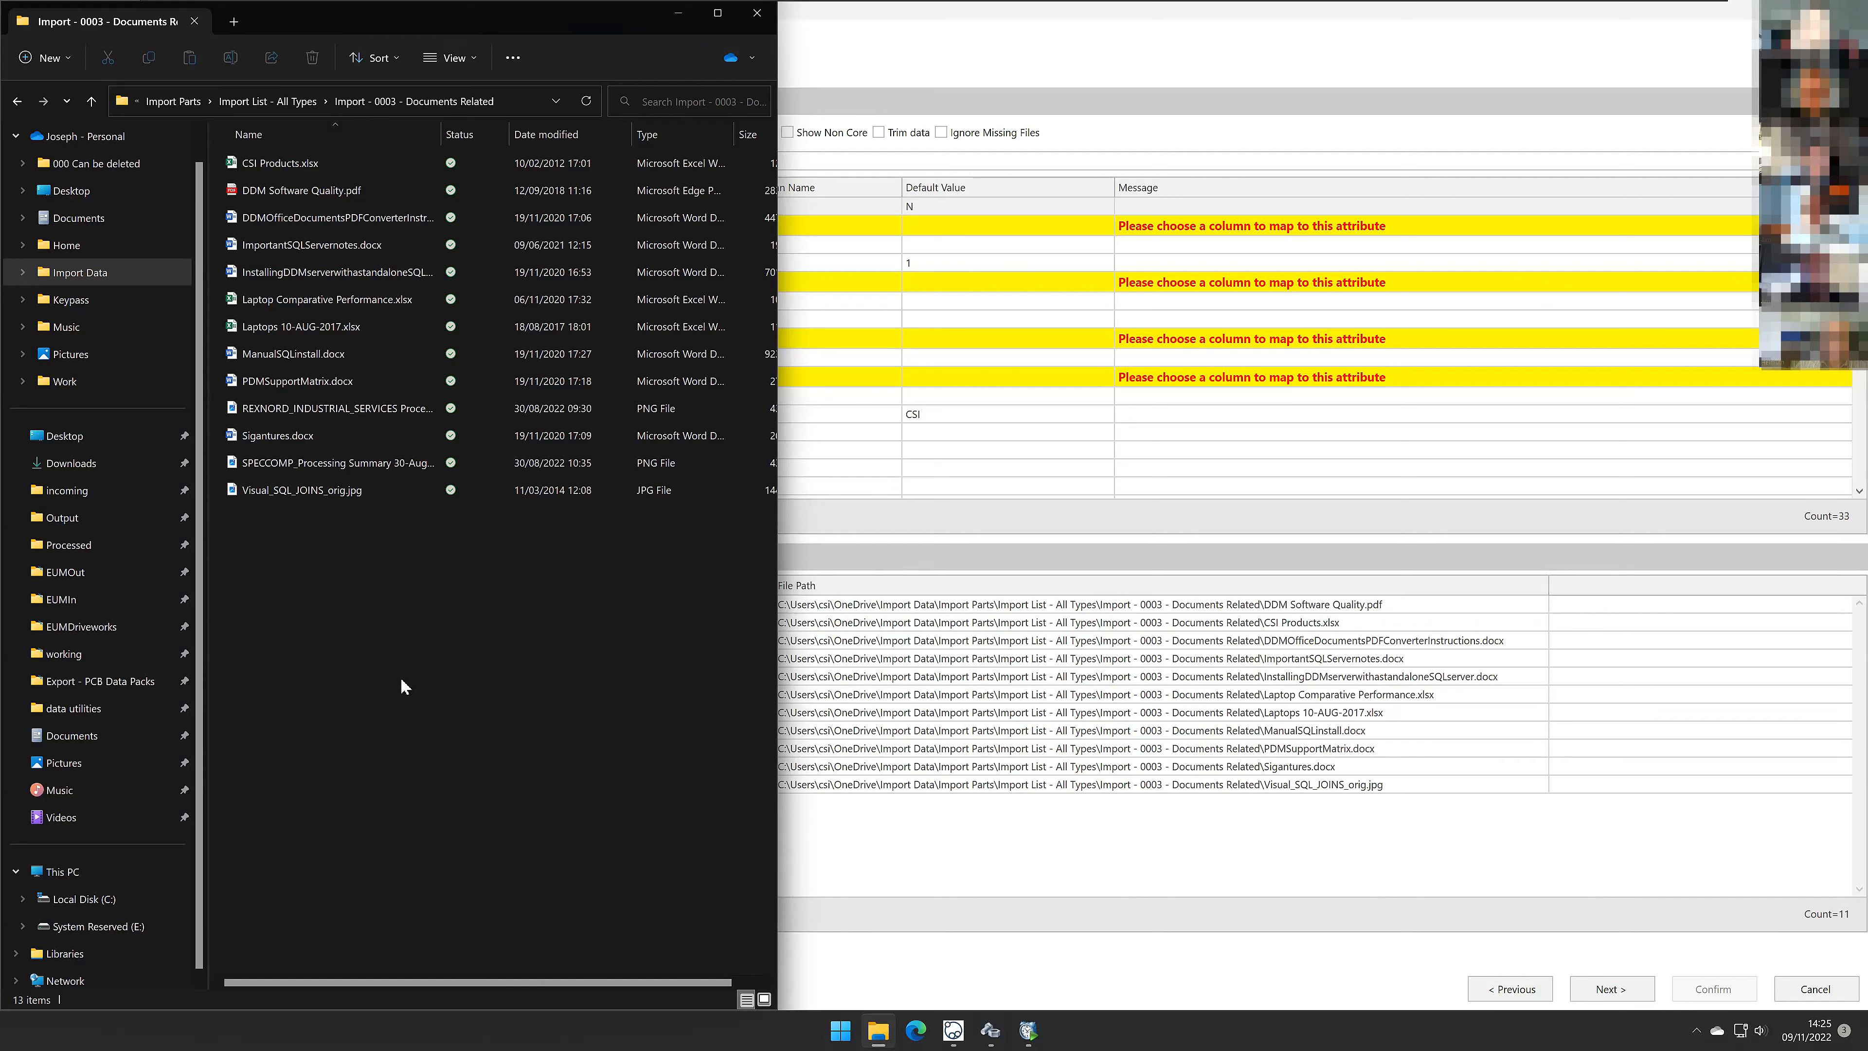
{"action": "left_click", "coordinate": [292, 103]}
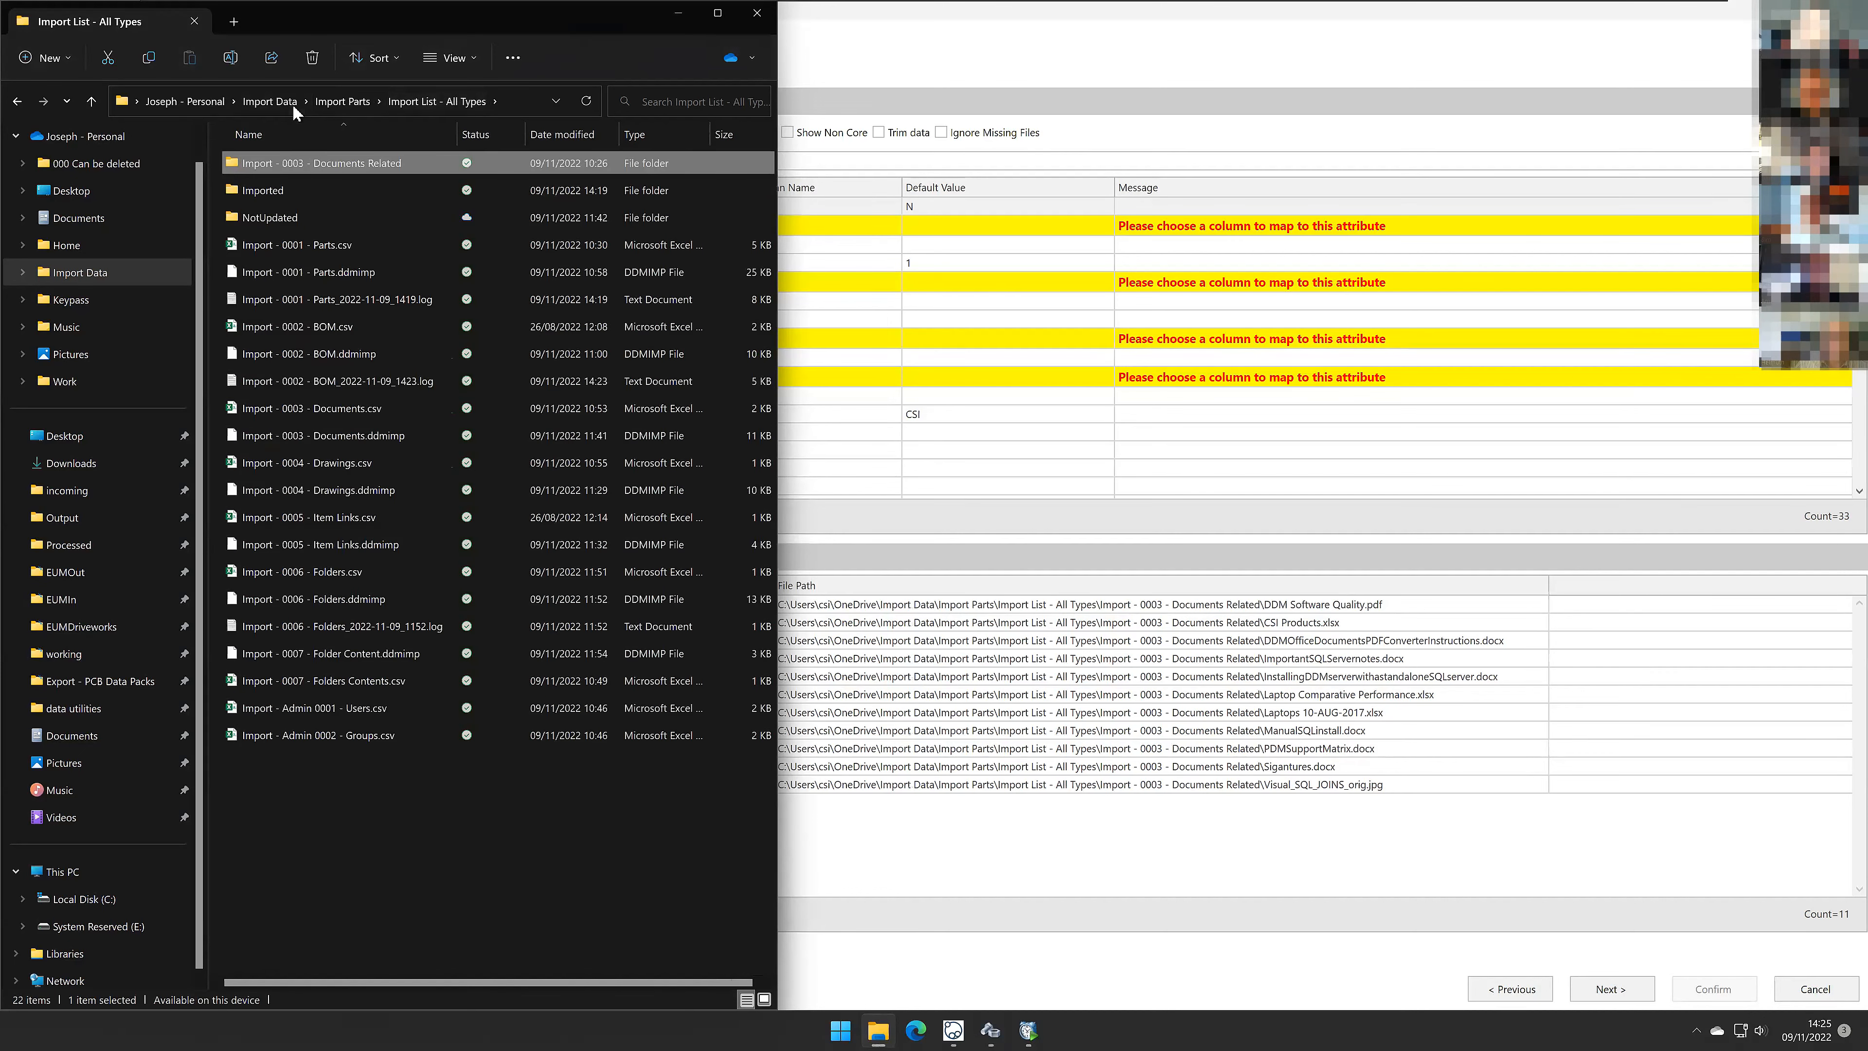
Step: Load the saved import definition Import - 0003 - Documents.ddmimp into the field mapping
{"action": "left_click", "coordinate": [948, 530]}
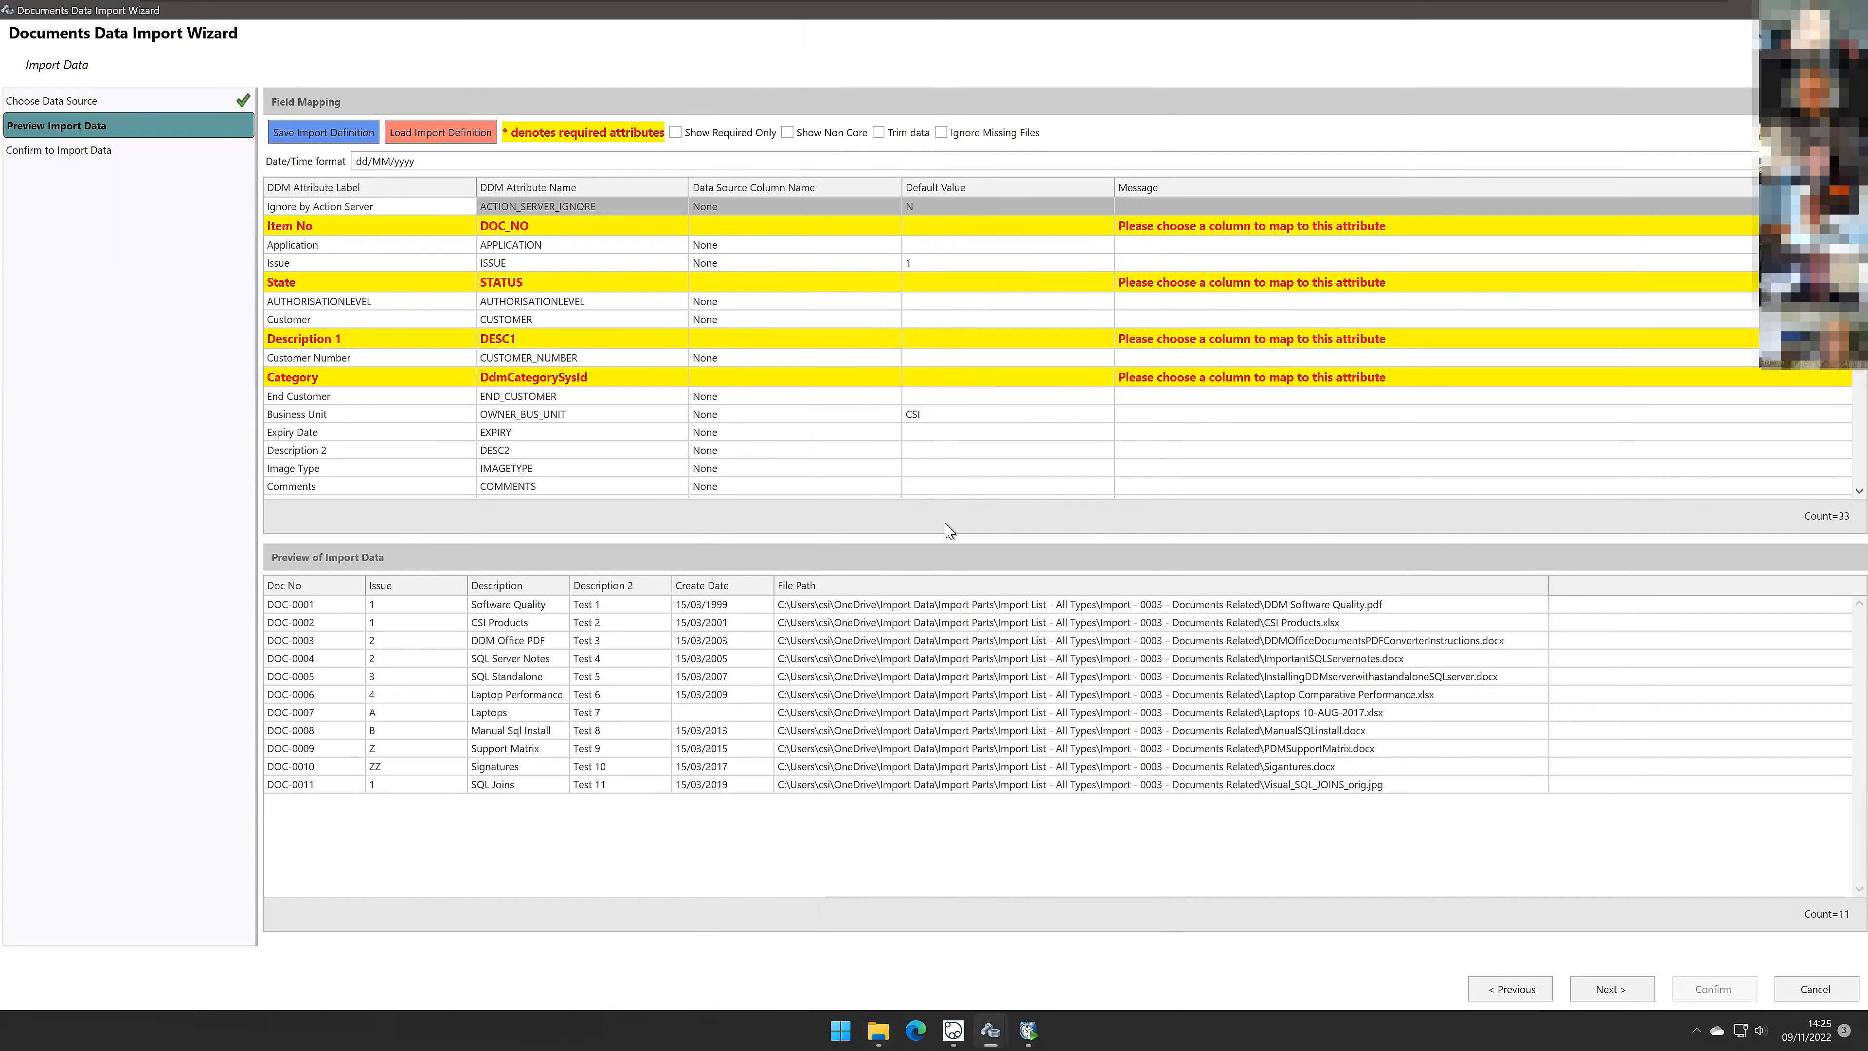
{"action": "left_click", "coordinate": [455, 132]}
{"action": "left_click", "coordinate": [537, 291]}
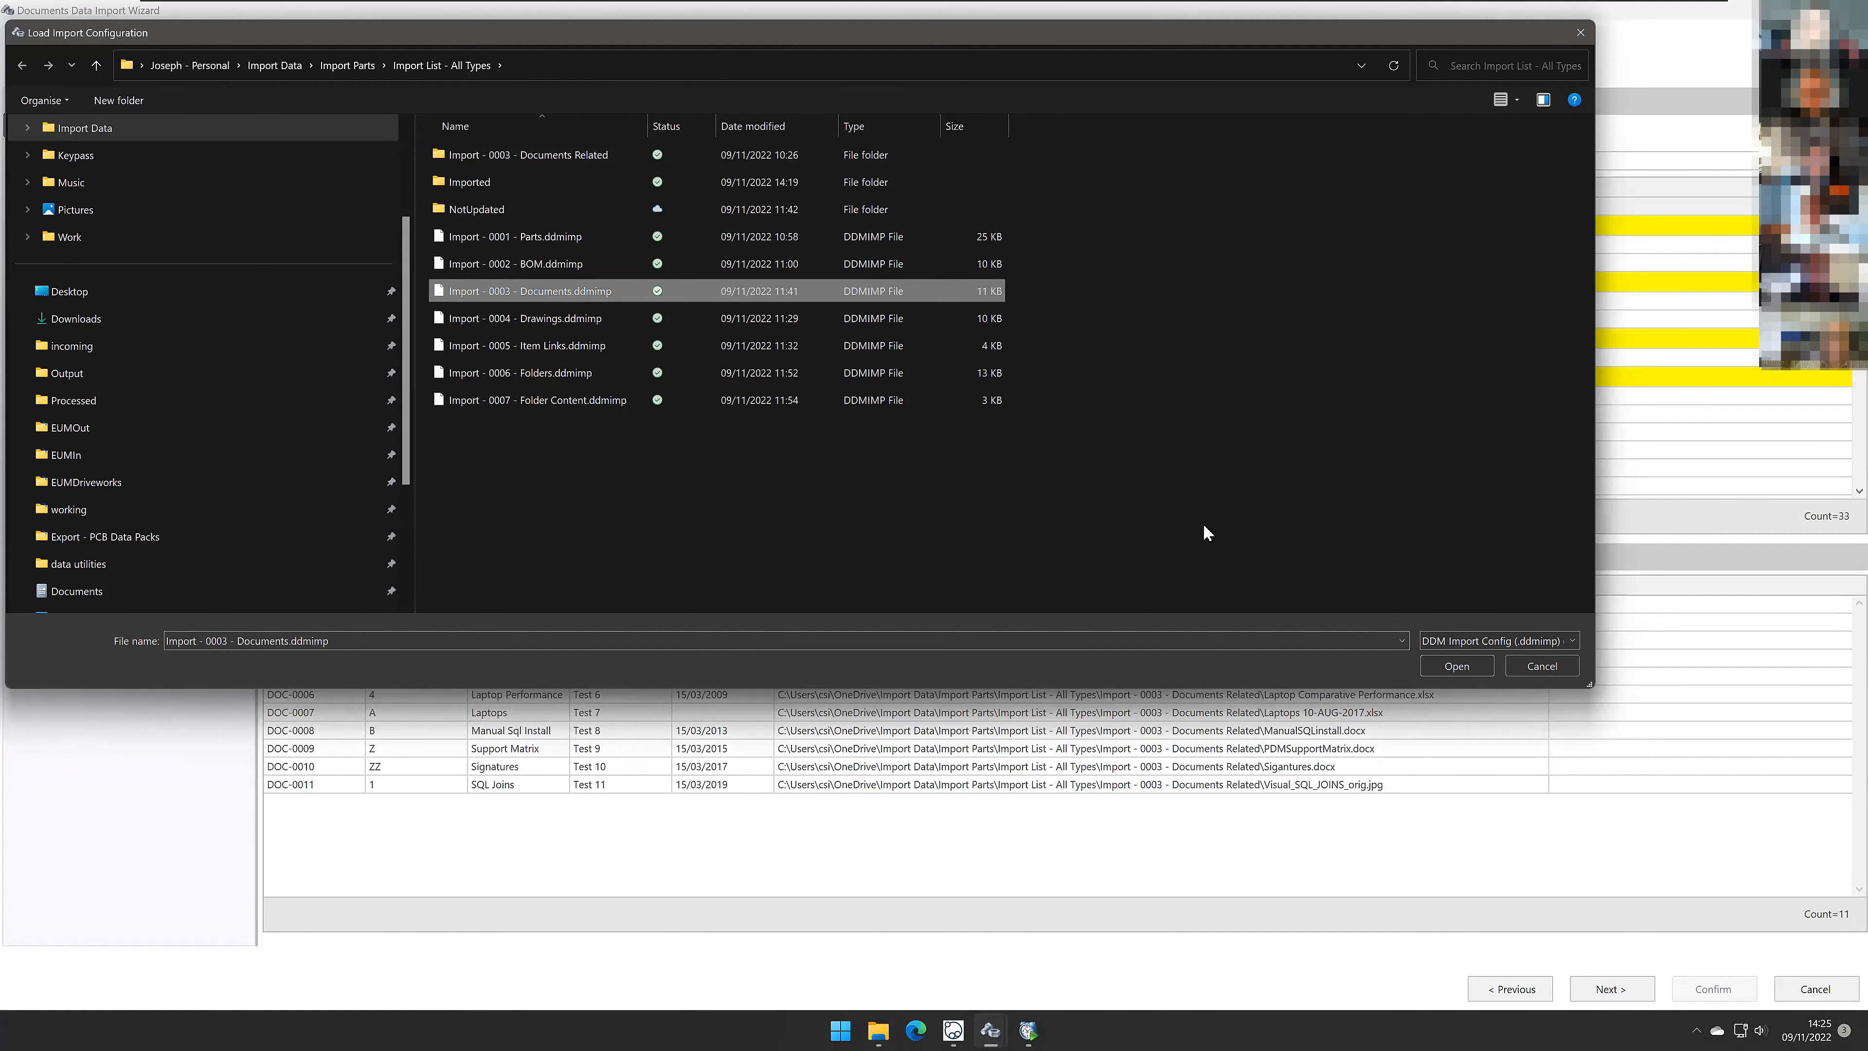
{"action": "left_click", "coordinate": [1464, 667]}
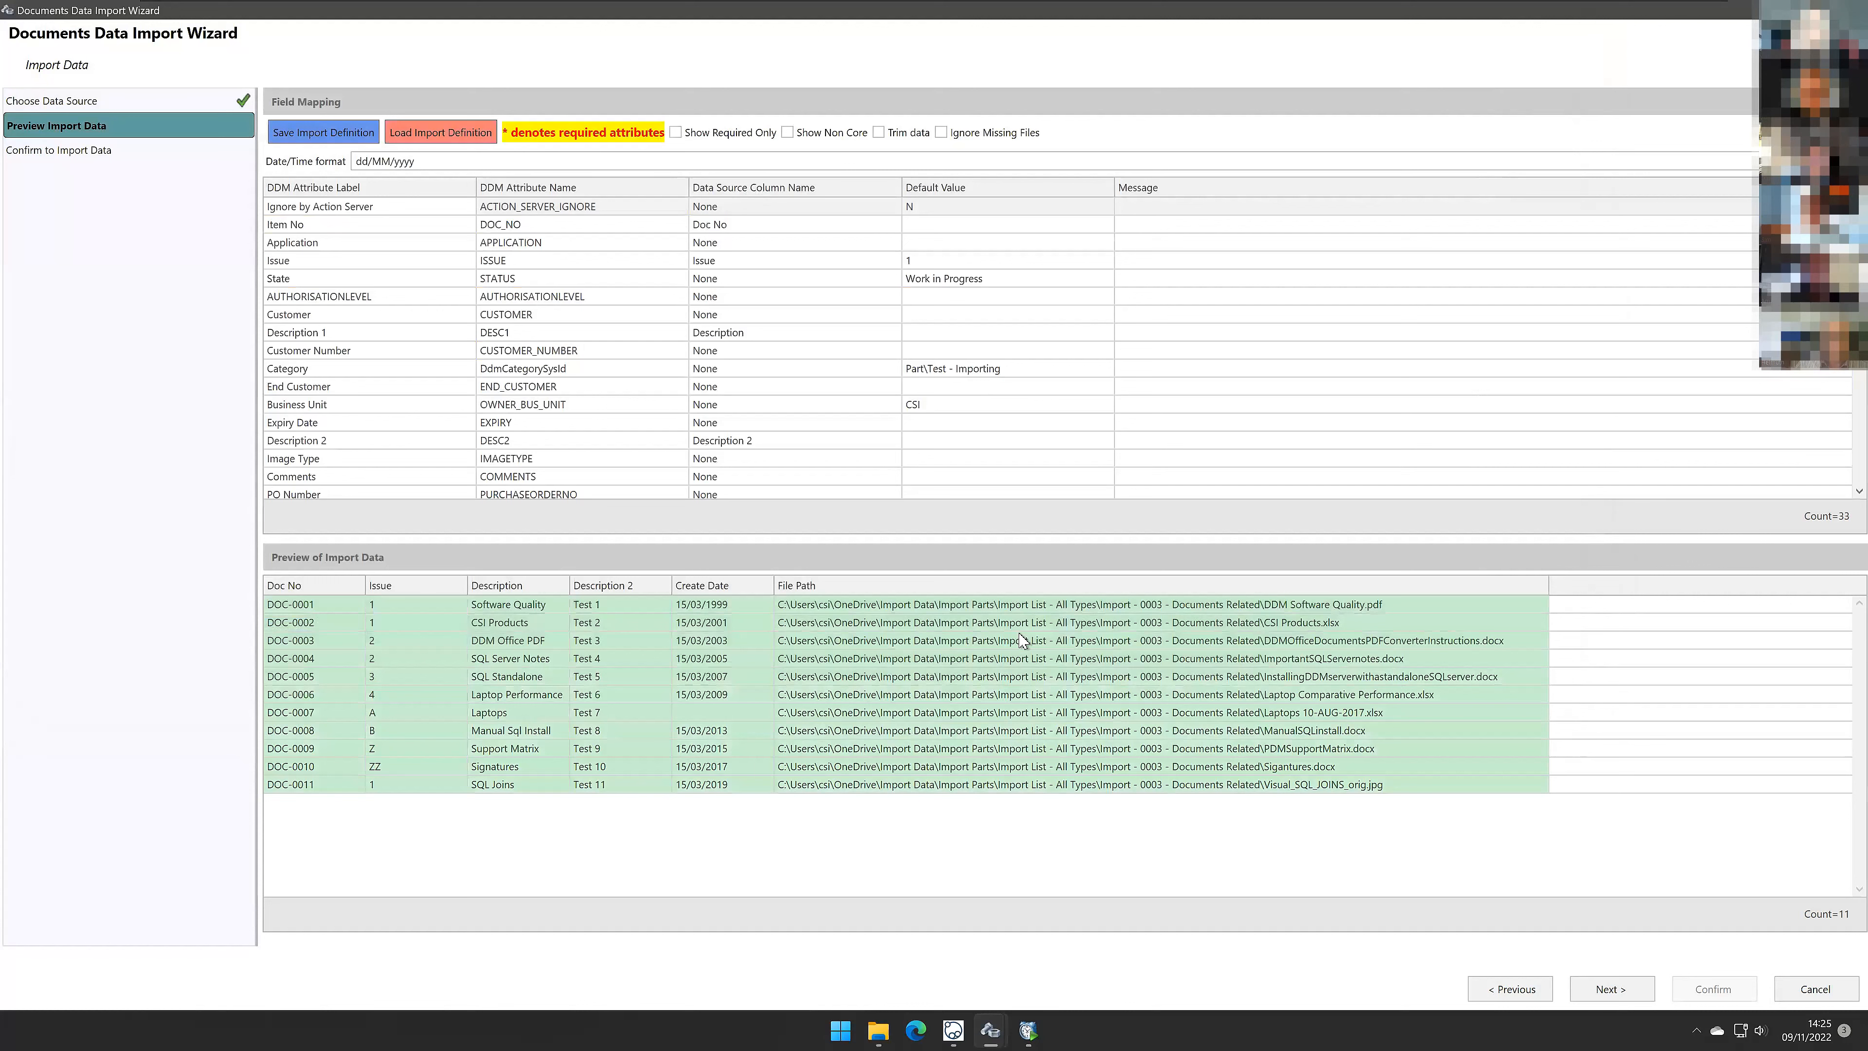
Step: Try remapping the File To Attach attribute to None and then back to File Path
{"action": "scroll", "coordinate": [764, 380], "scroll_direction": "down", "scroll_amount": 5}
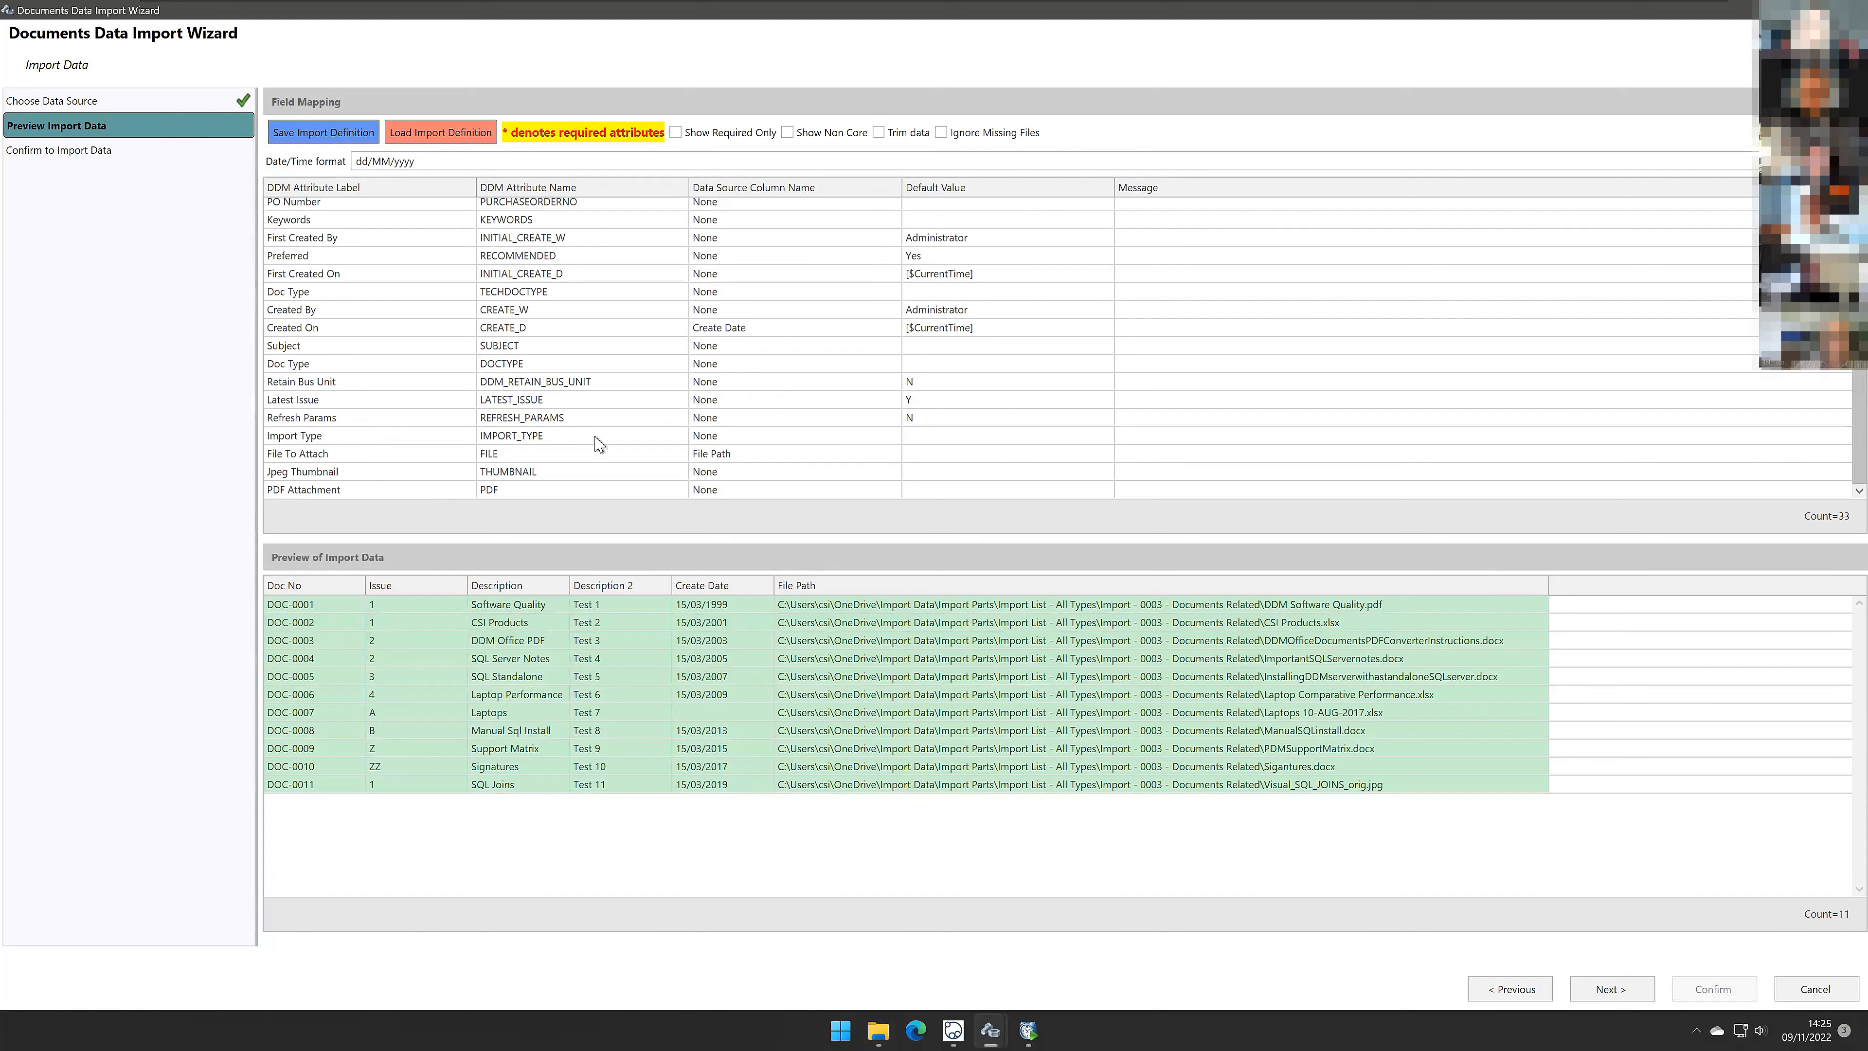
{"action": "left_click", "coordinate": [612, 456]}
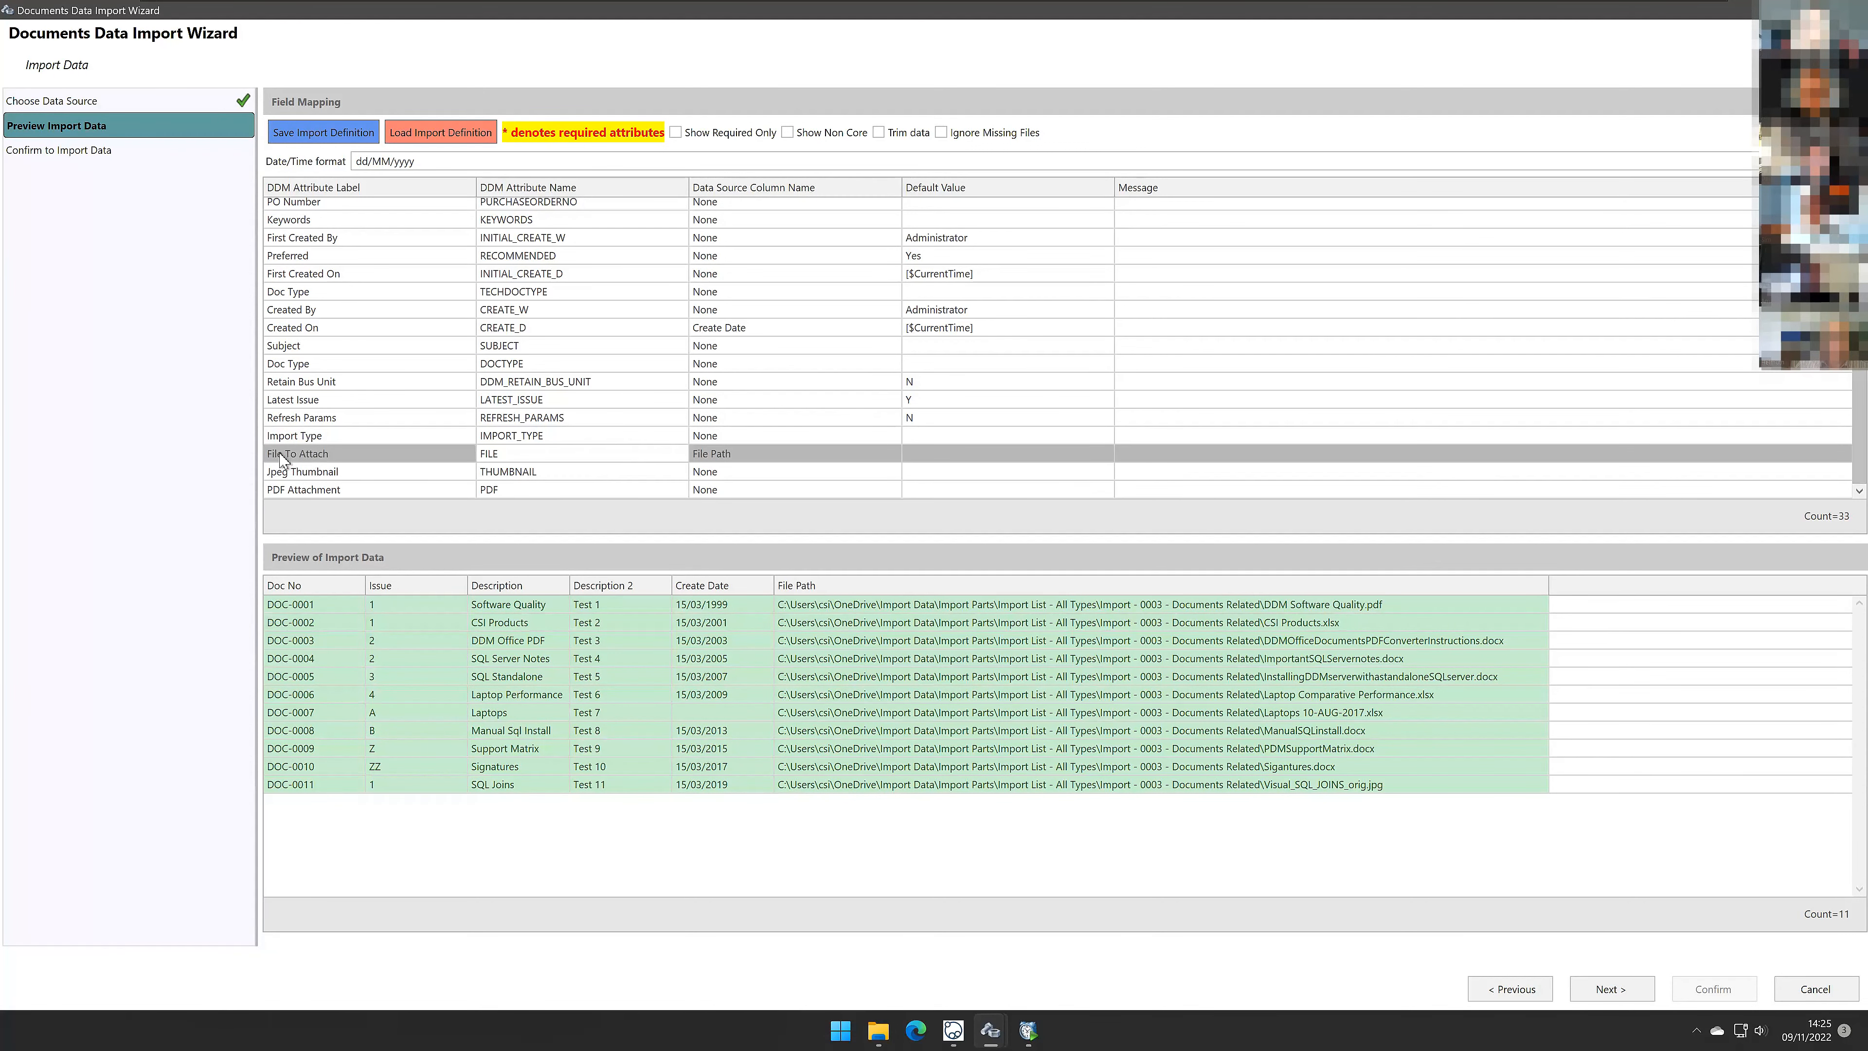
{"action": "left_click", "coordinate": [792, 455]}
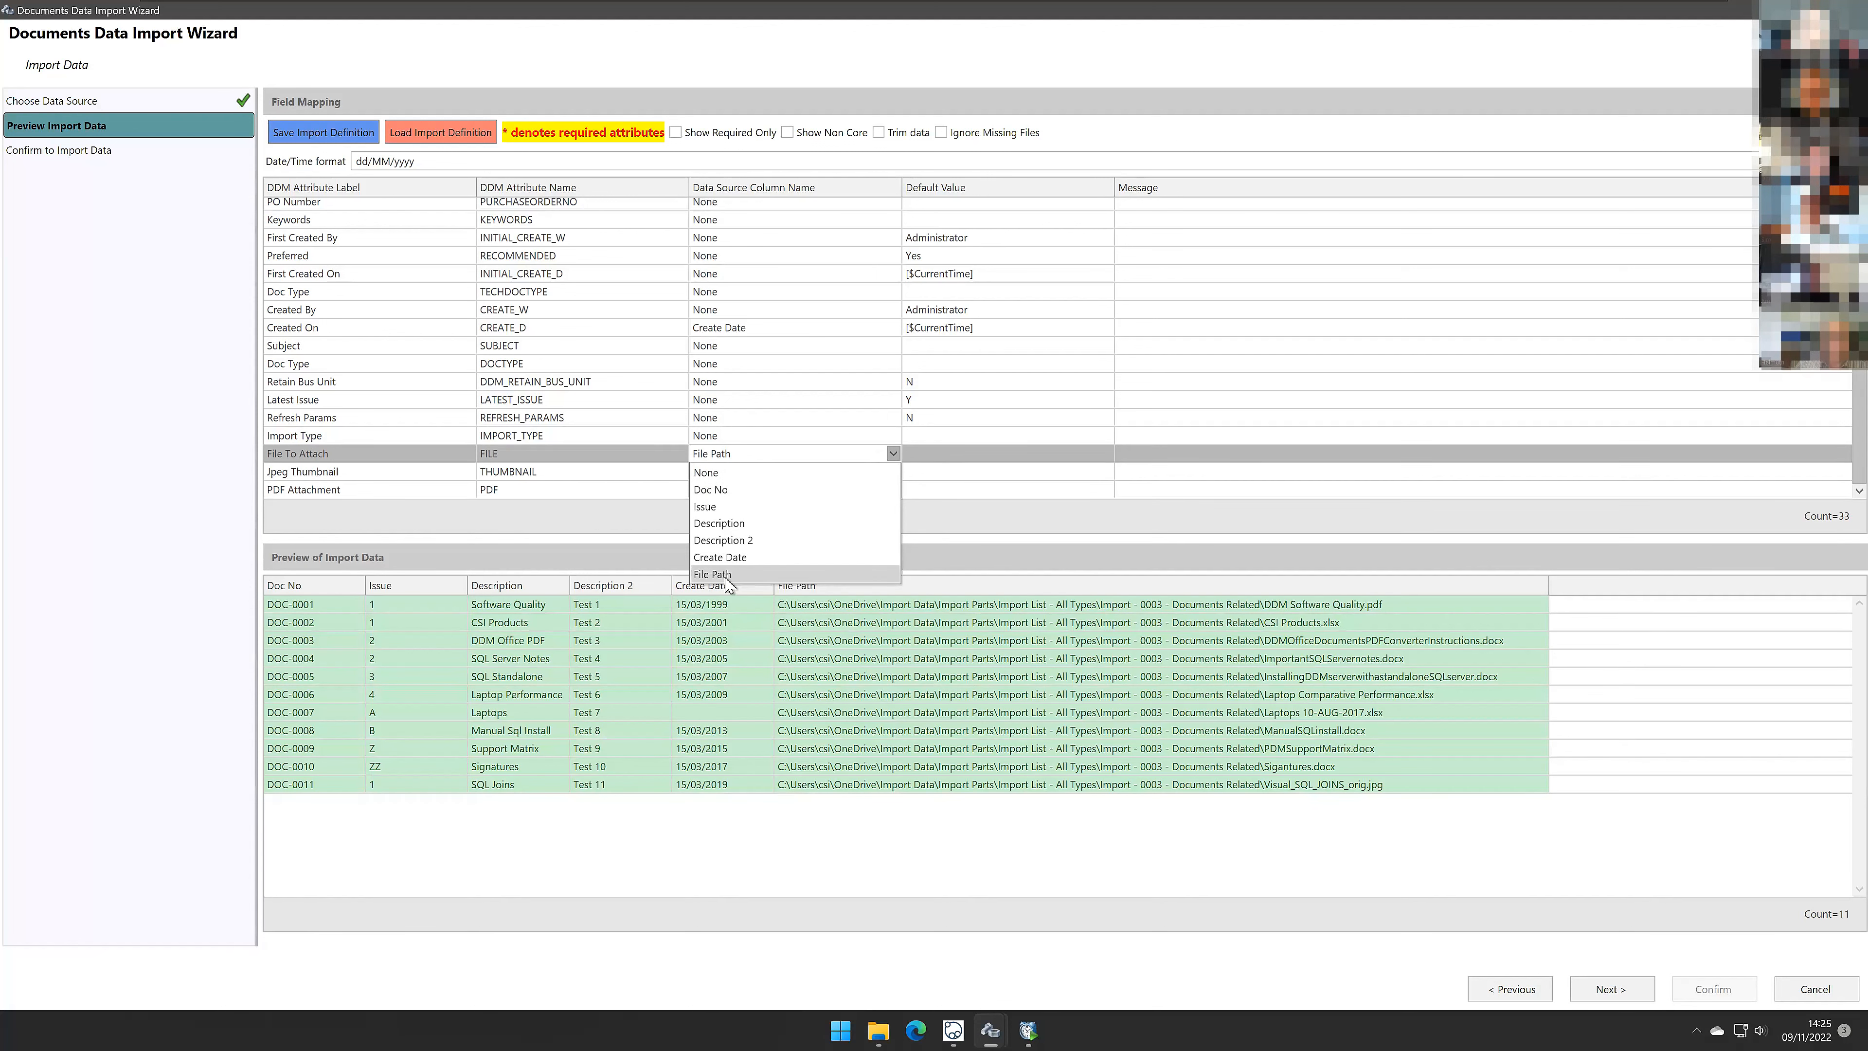
{"action": "left_click", "coordinate": [736, 475]}
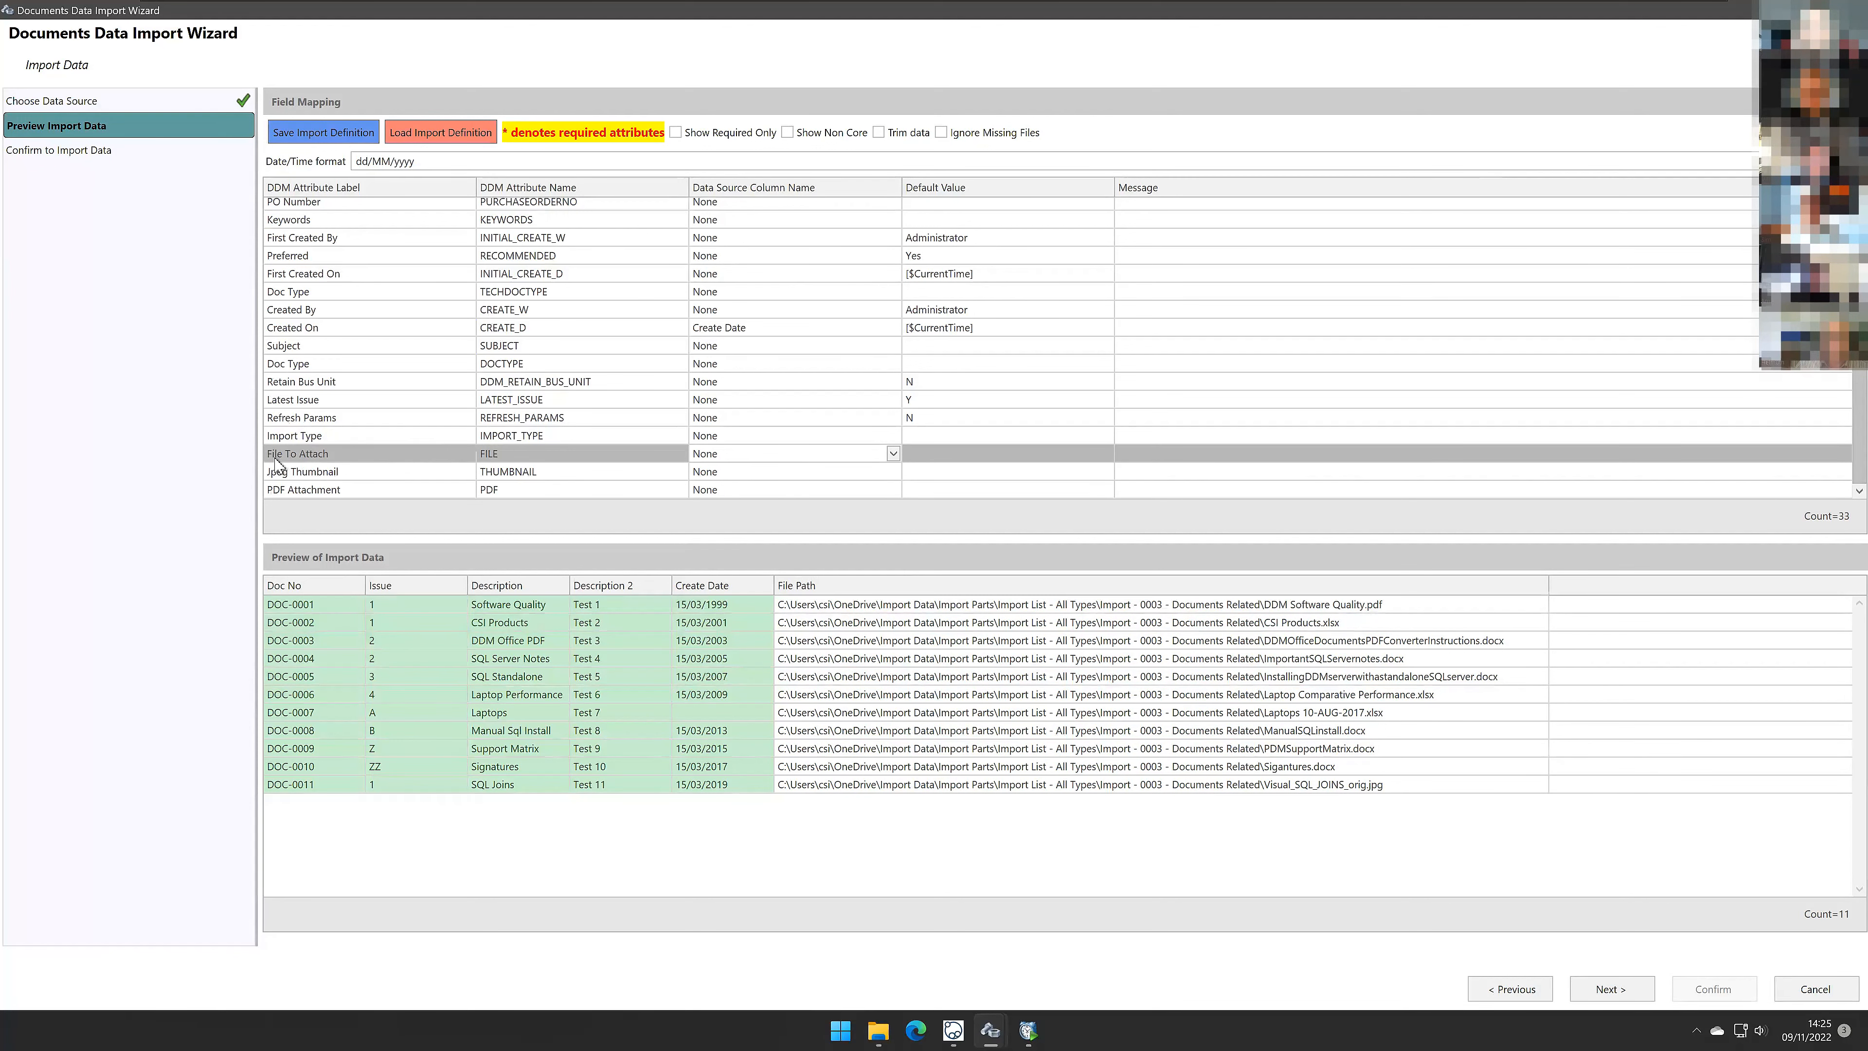
{"action": "left_click", "coordinate": [893, 454]}
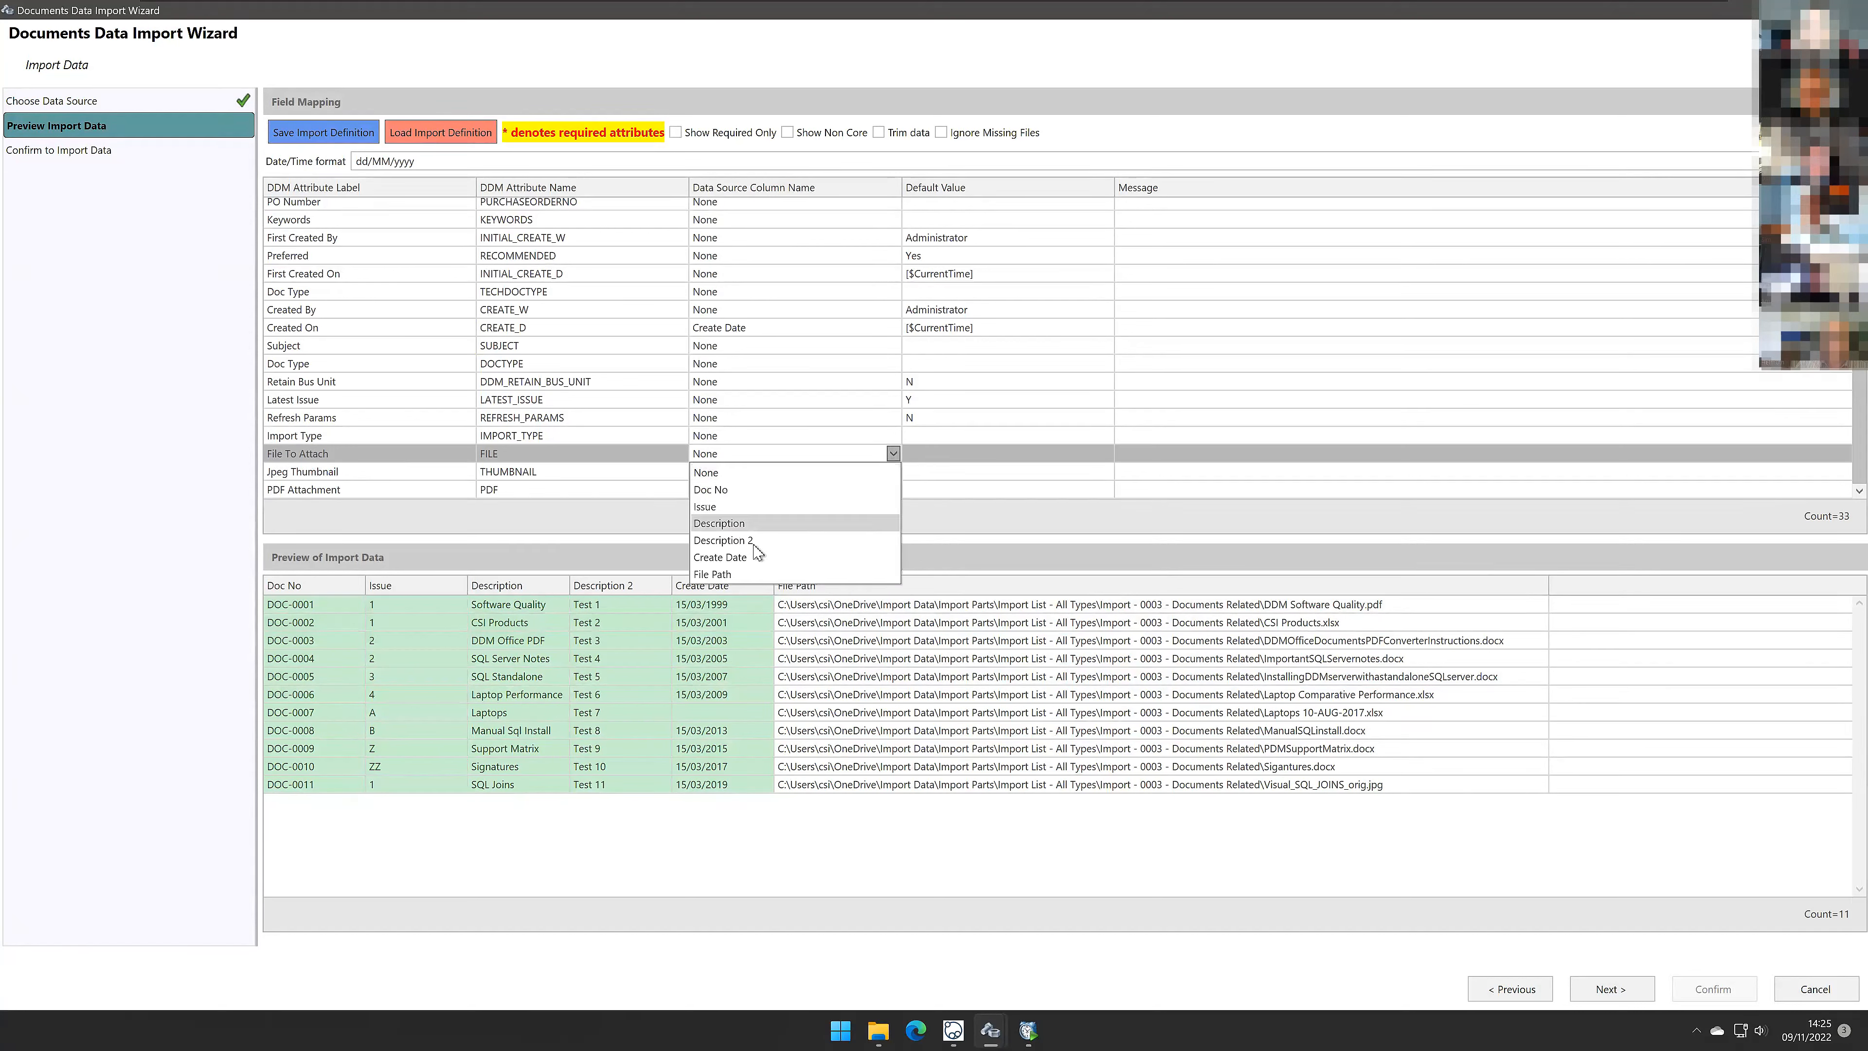
{"action": "left_click", "coordinate": [744, 576]}
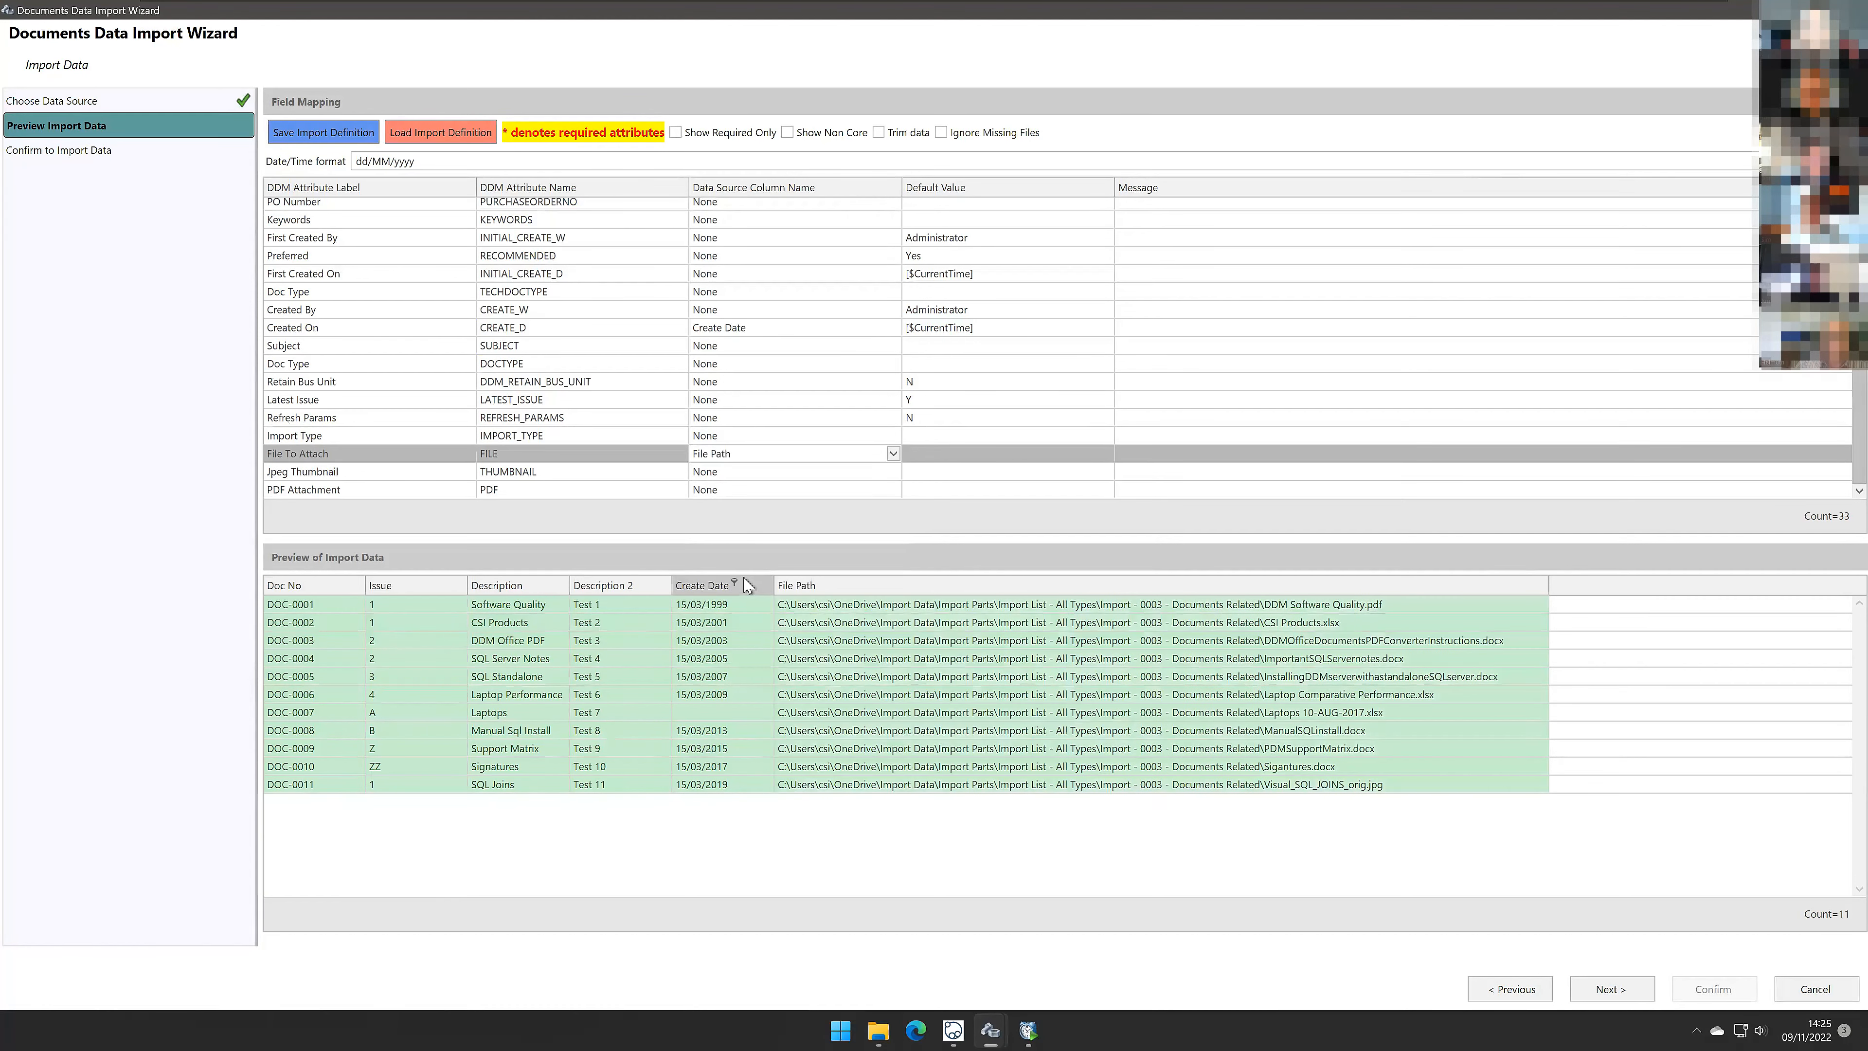
Step: Inspect the source column mapping of the Created On attribute
{"action": "left_click", "coordinate": [1262, 846]}
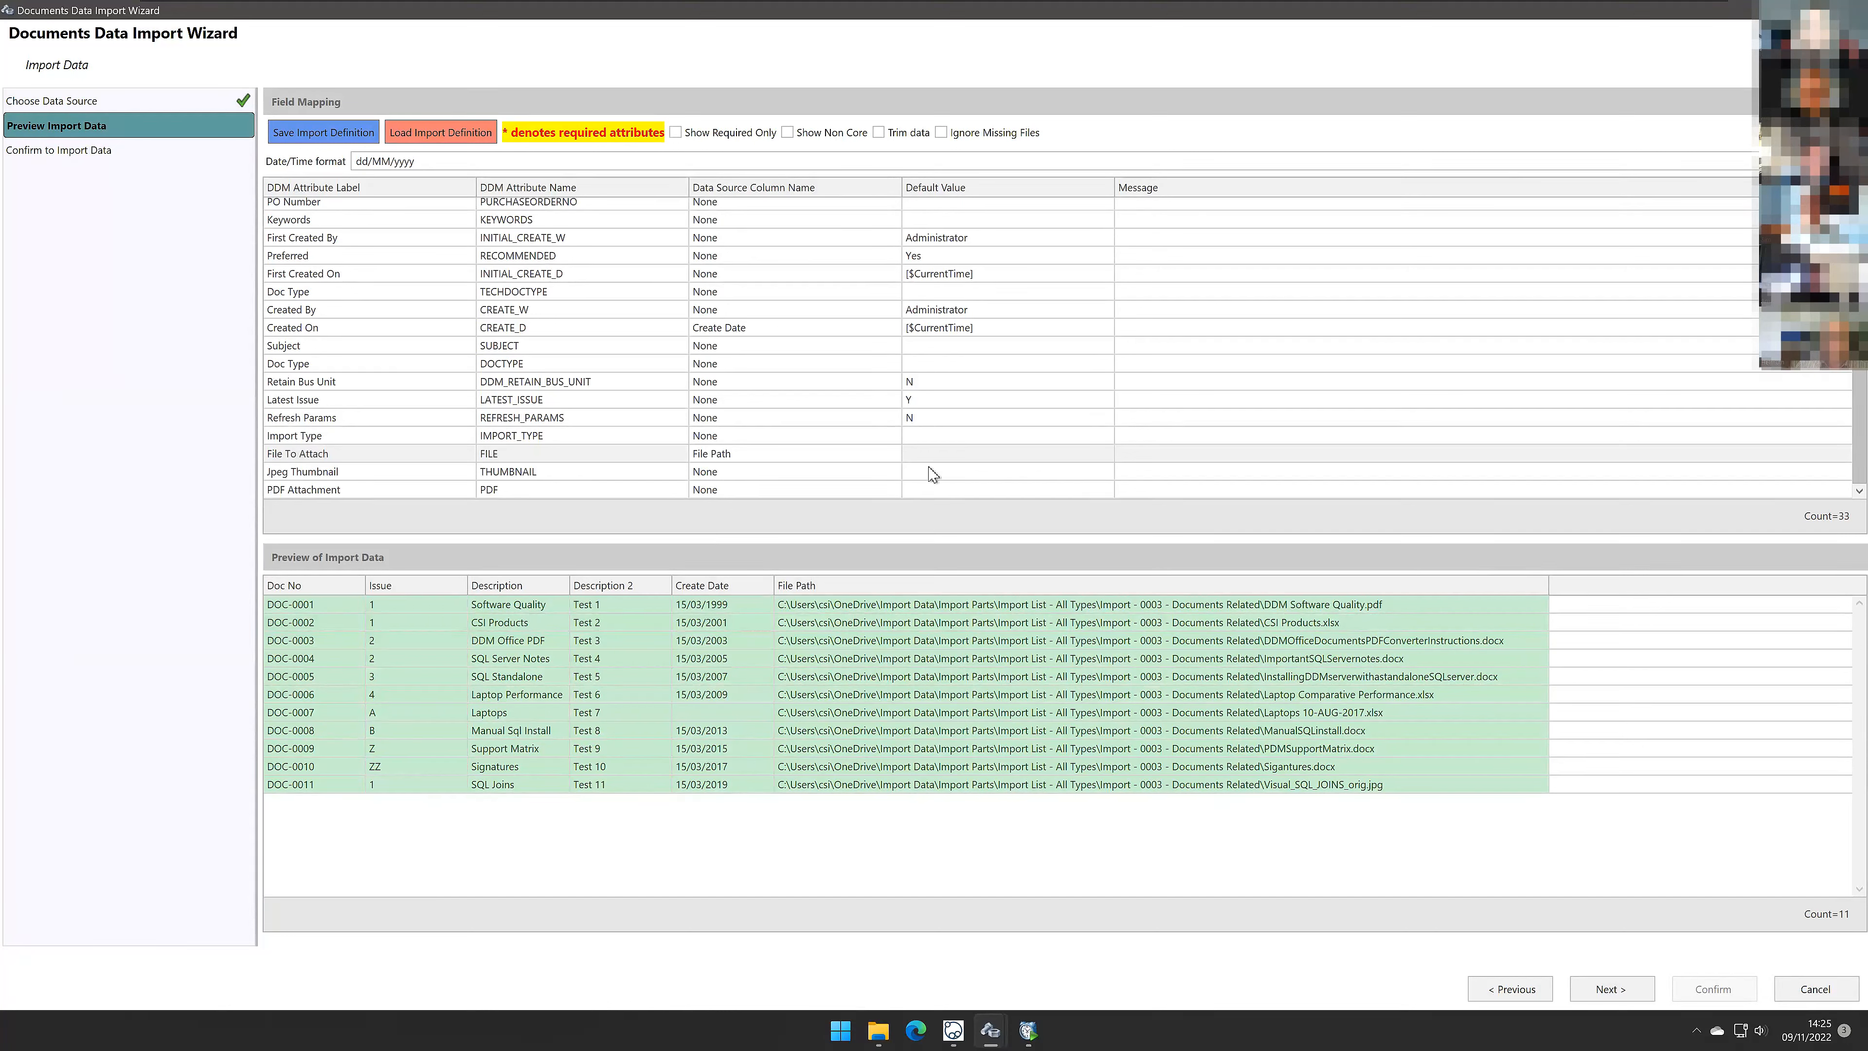
{"action": "left_click", "coordinate": [814, 328]}
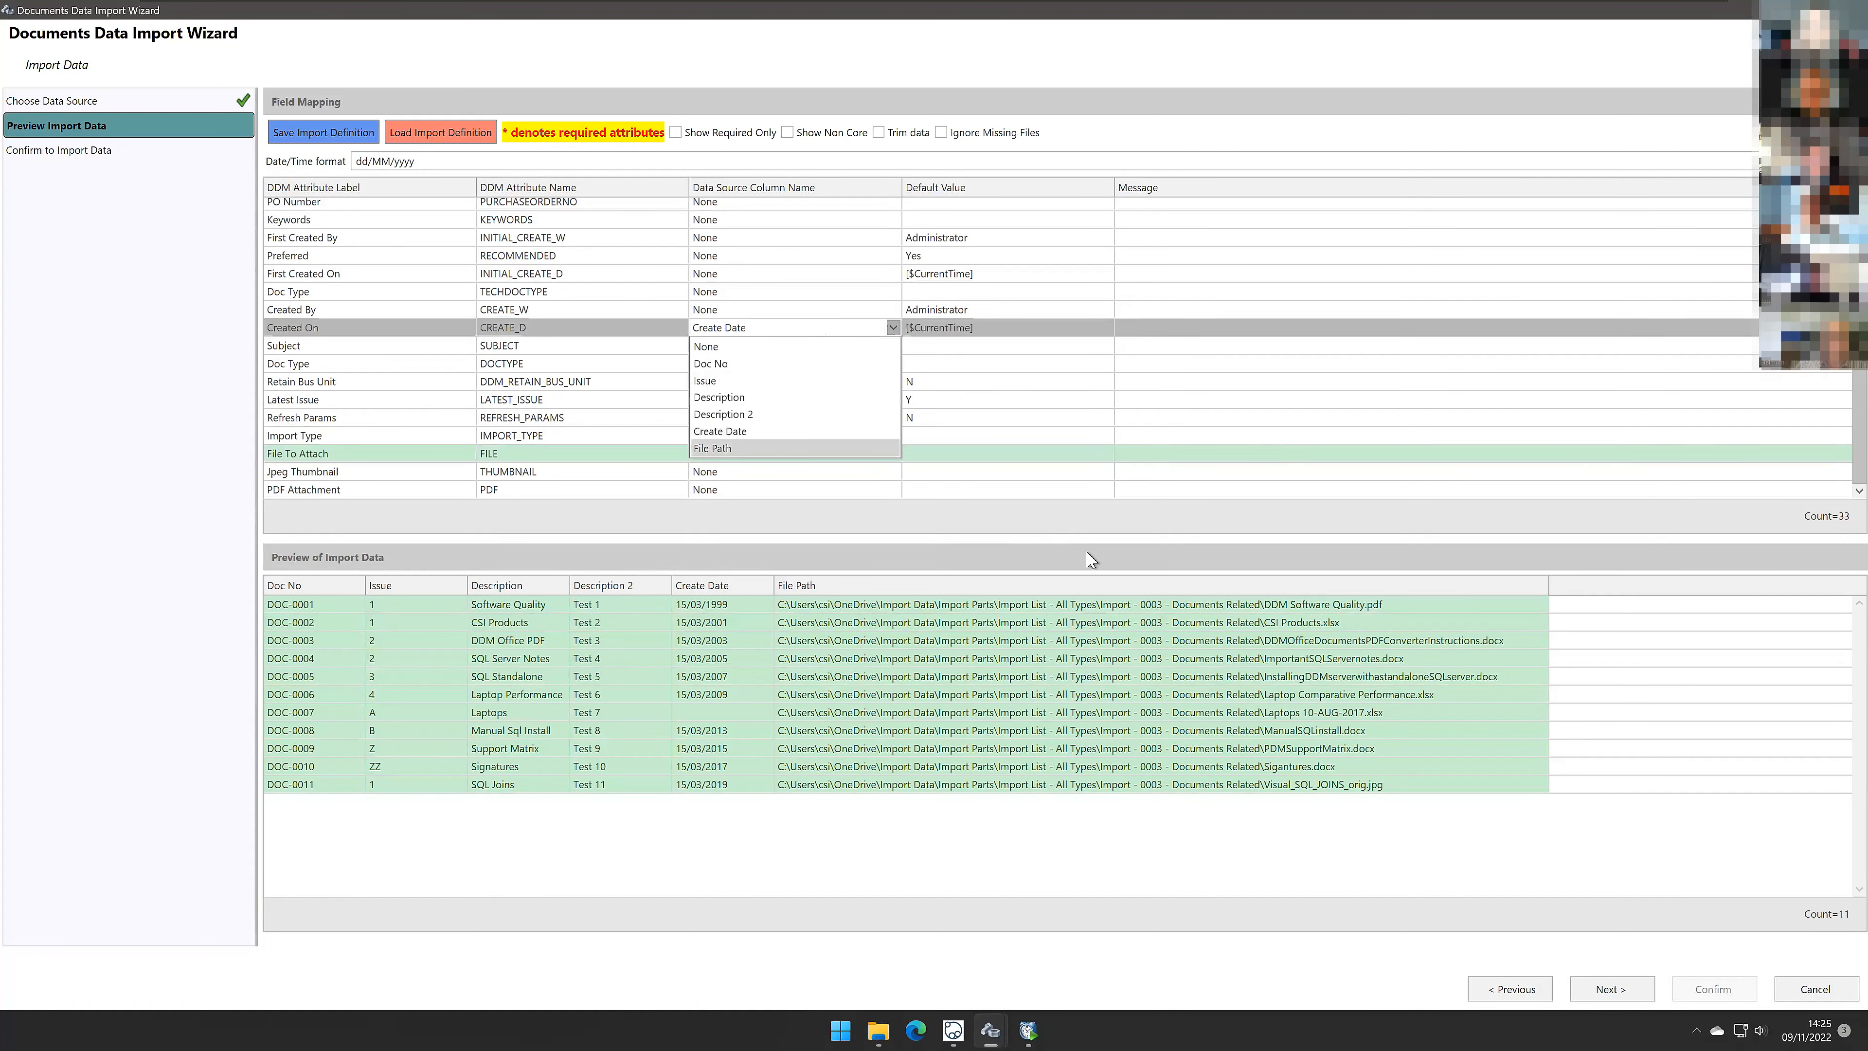
{"action": "left_click", "coordinate": [1140, 328]}
{"action": "scroll", "coordinate": [1096, 458], "scroll_direction": "up", "scroll_amount": 4}
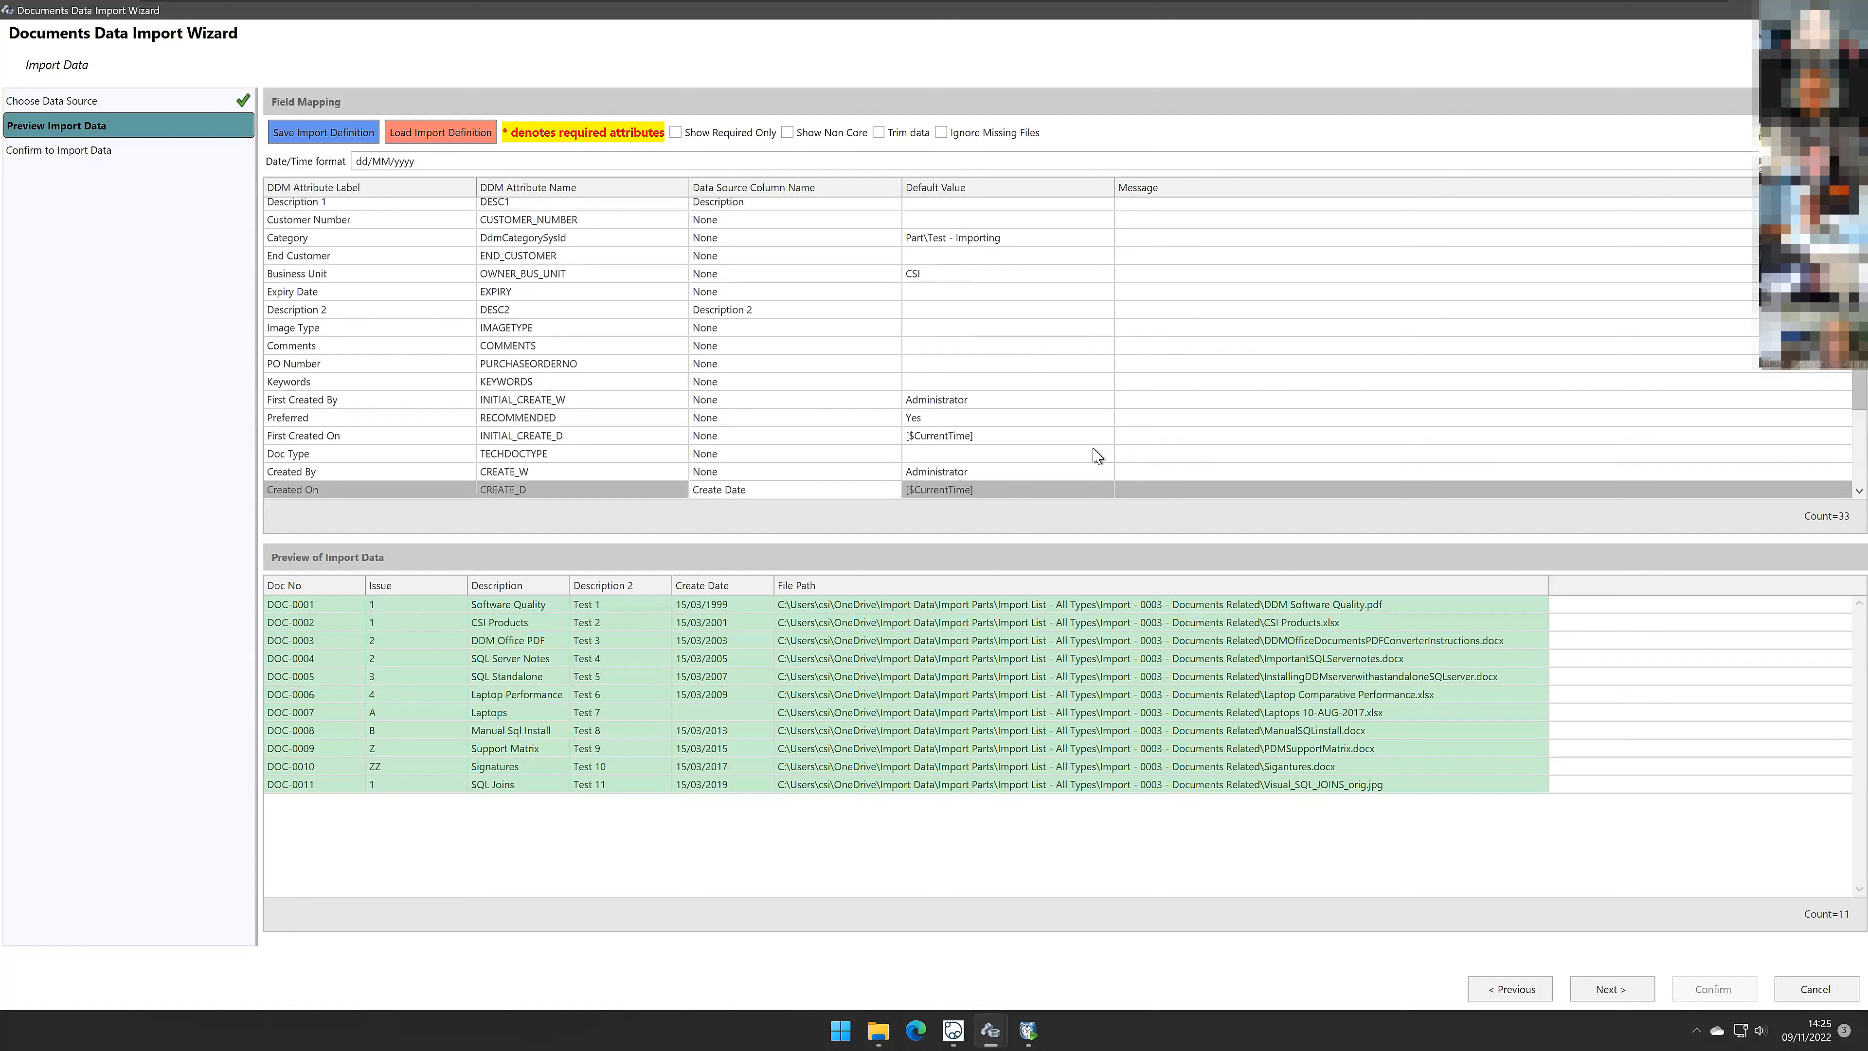
{"action": "scroll", "coordinate": [1089, 455], "scroll_direction": "down", "scroll_amount": 2}
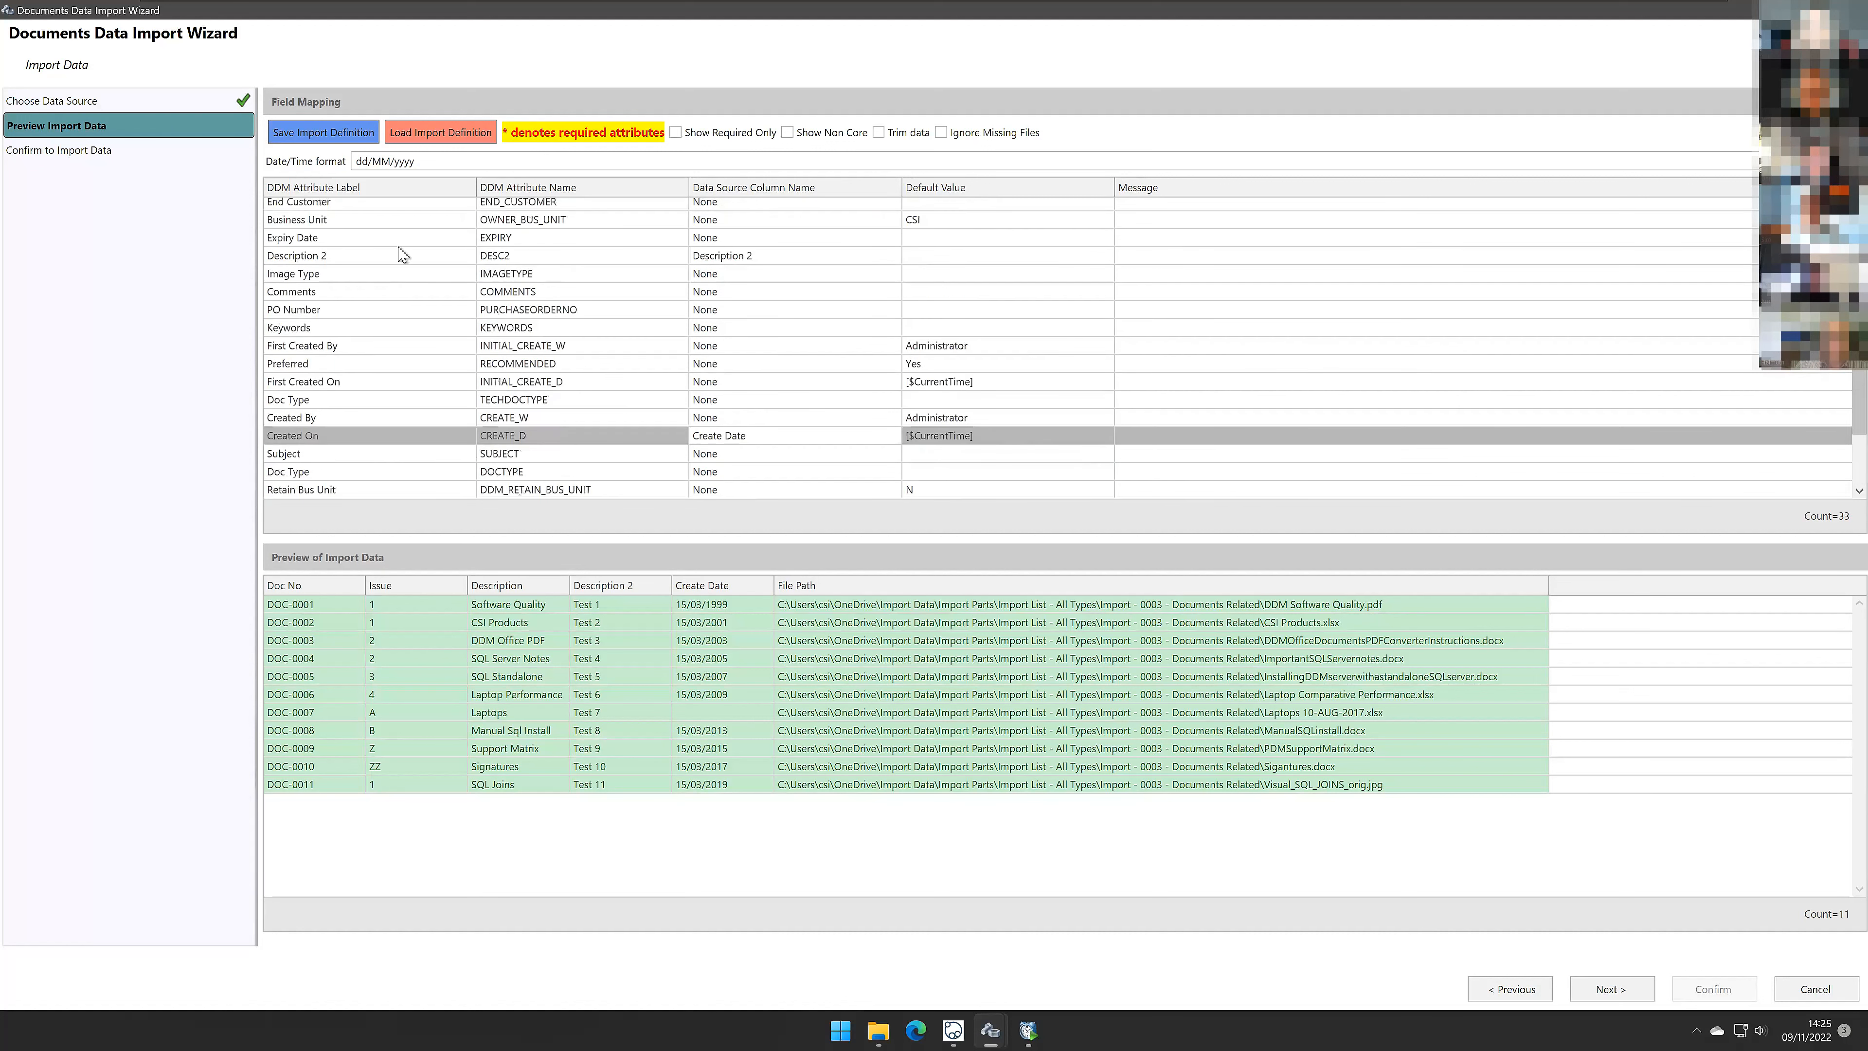
Step: Try appending hh:mmmm to the Date/Time format, then delete the addition again
{"action": "left_click", "coordinate": [453, 163]}
{"action": "type", "text": "hh"}
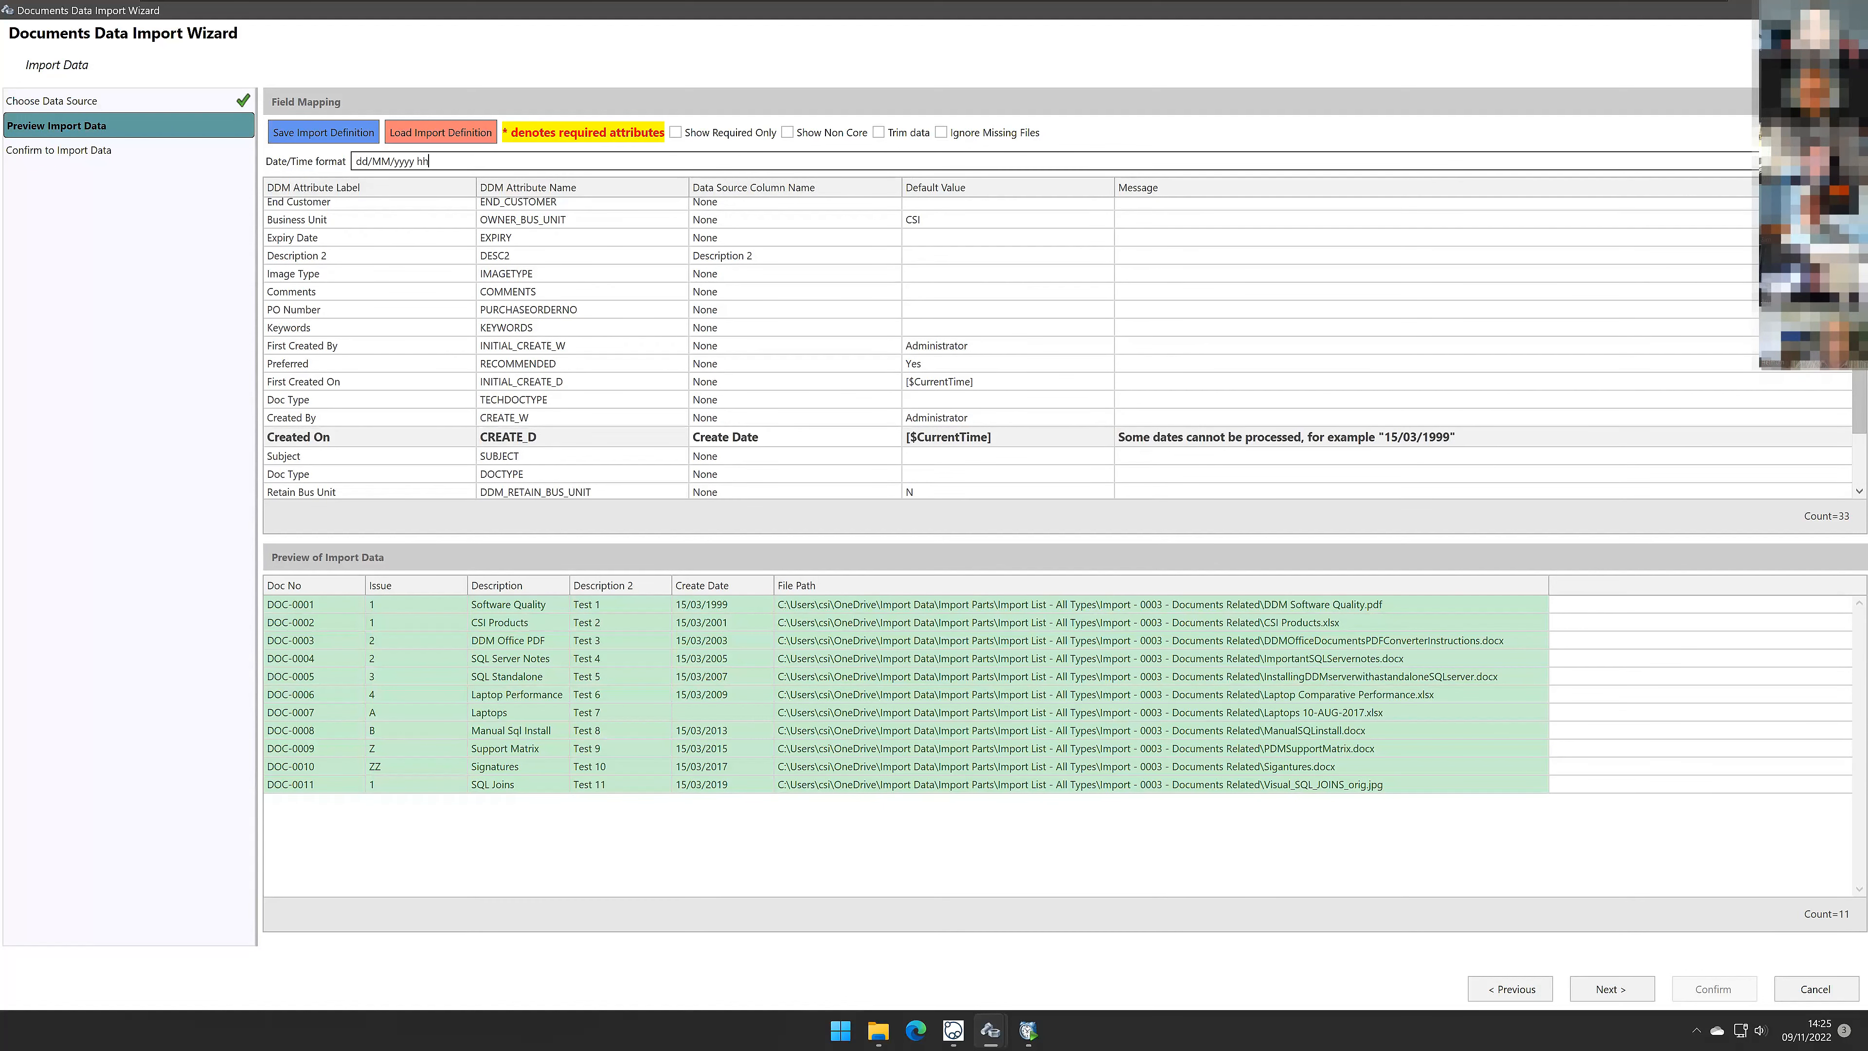
{"action": "type", "text": ":"}
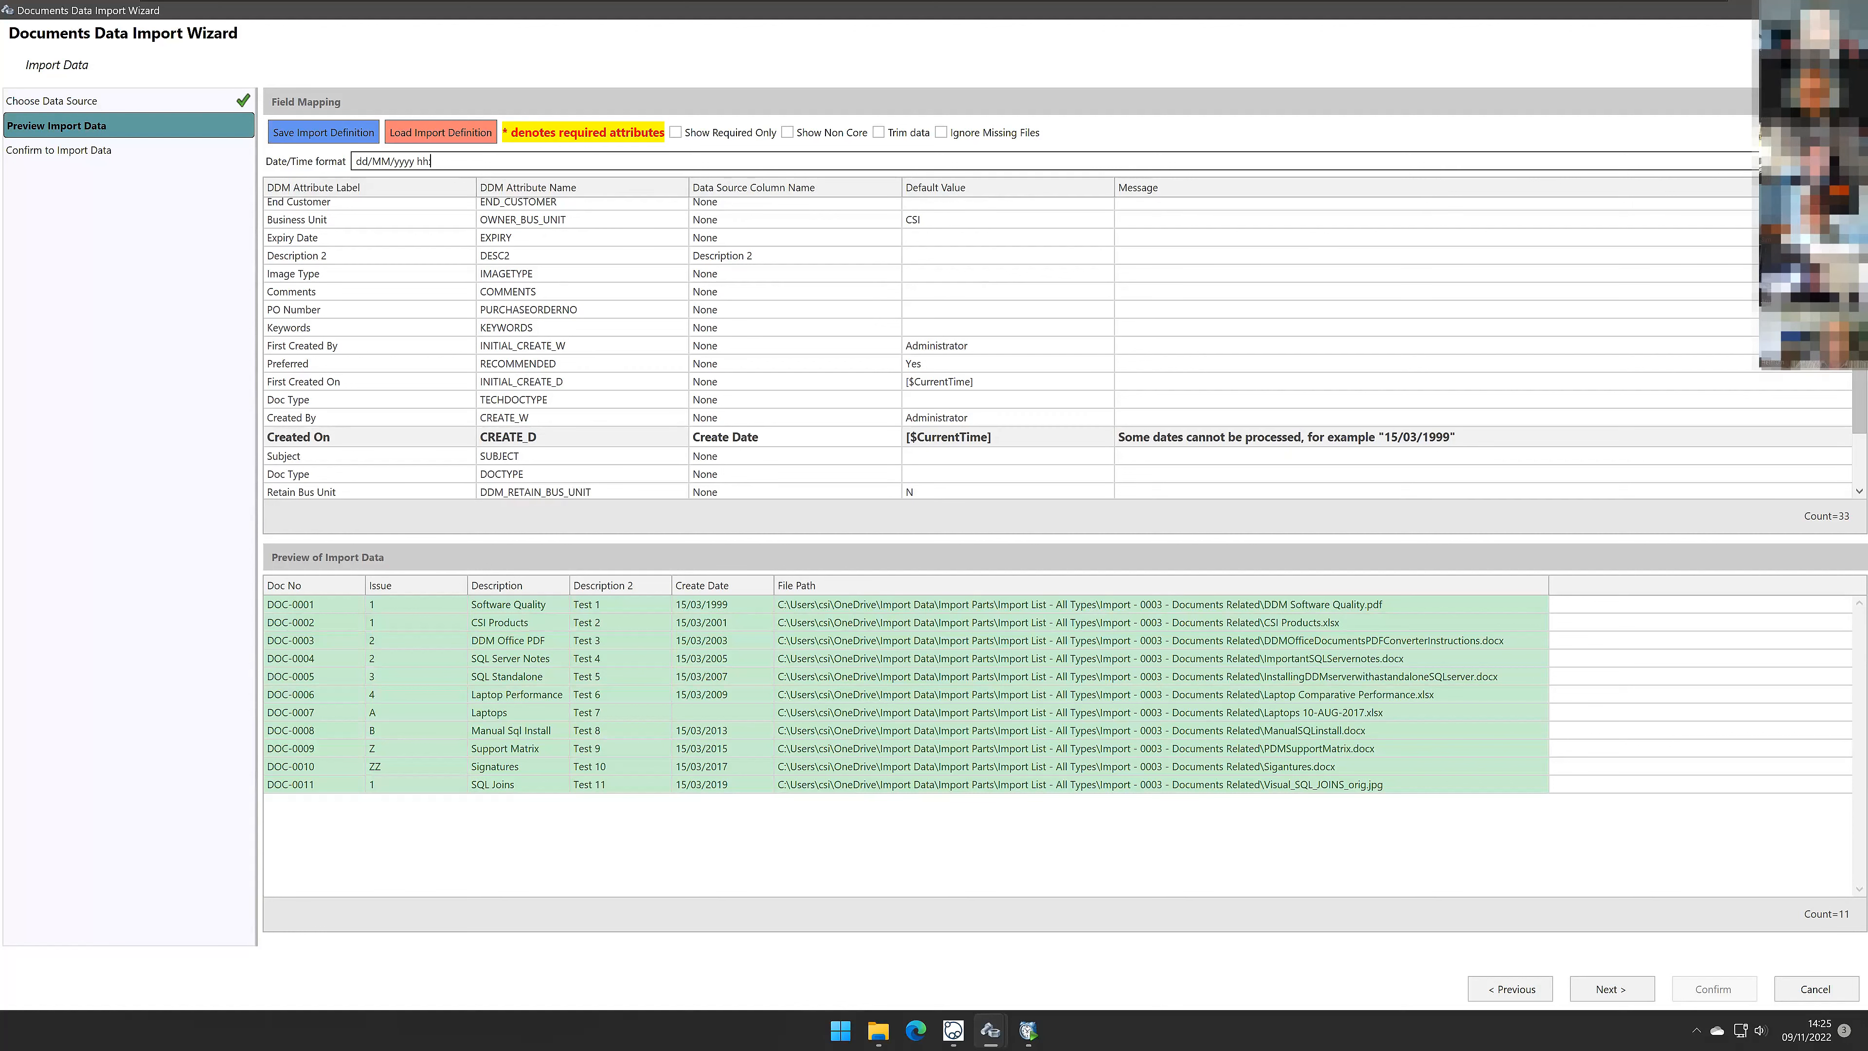
{"action": "type", "text": "mmmm"}
{"action": "left_click", "coordinate": [554, 189]}
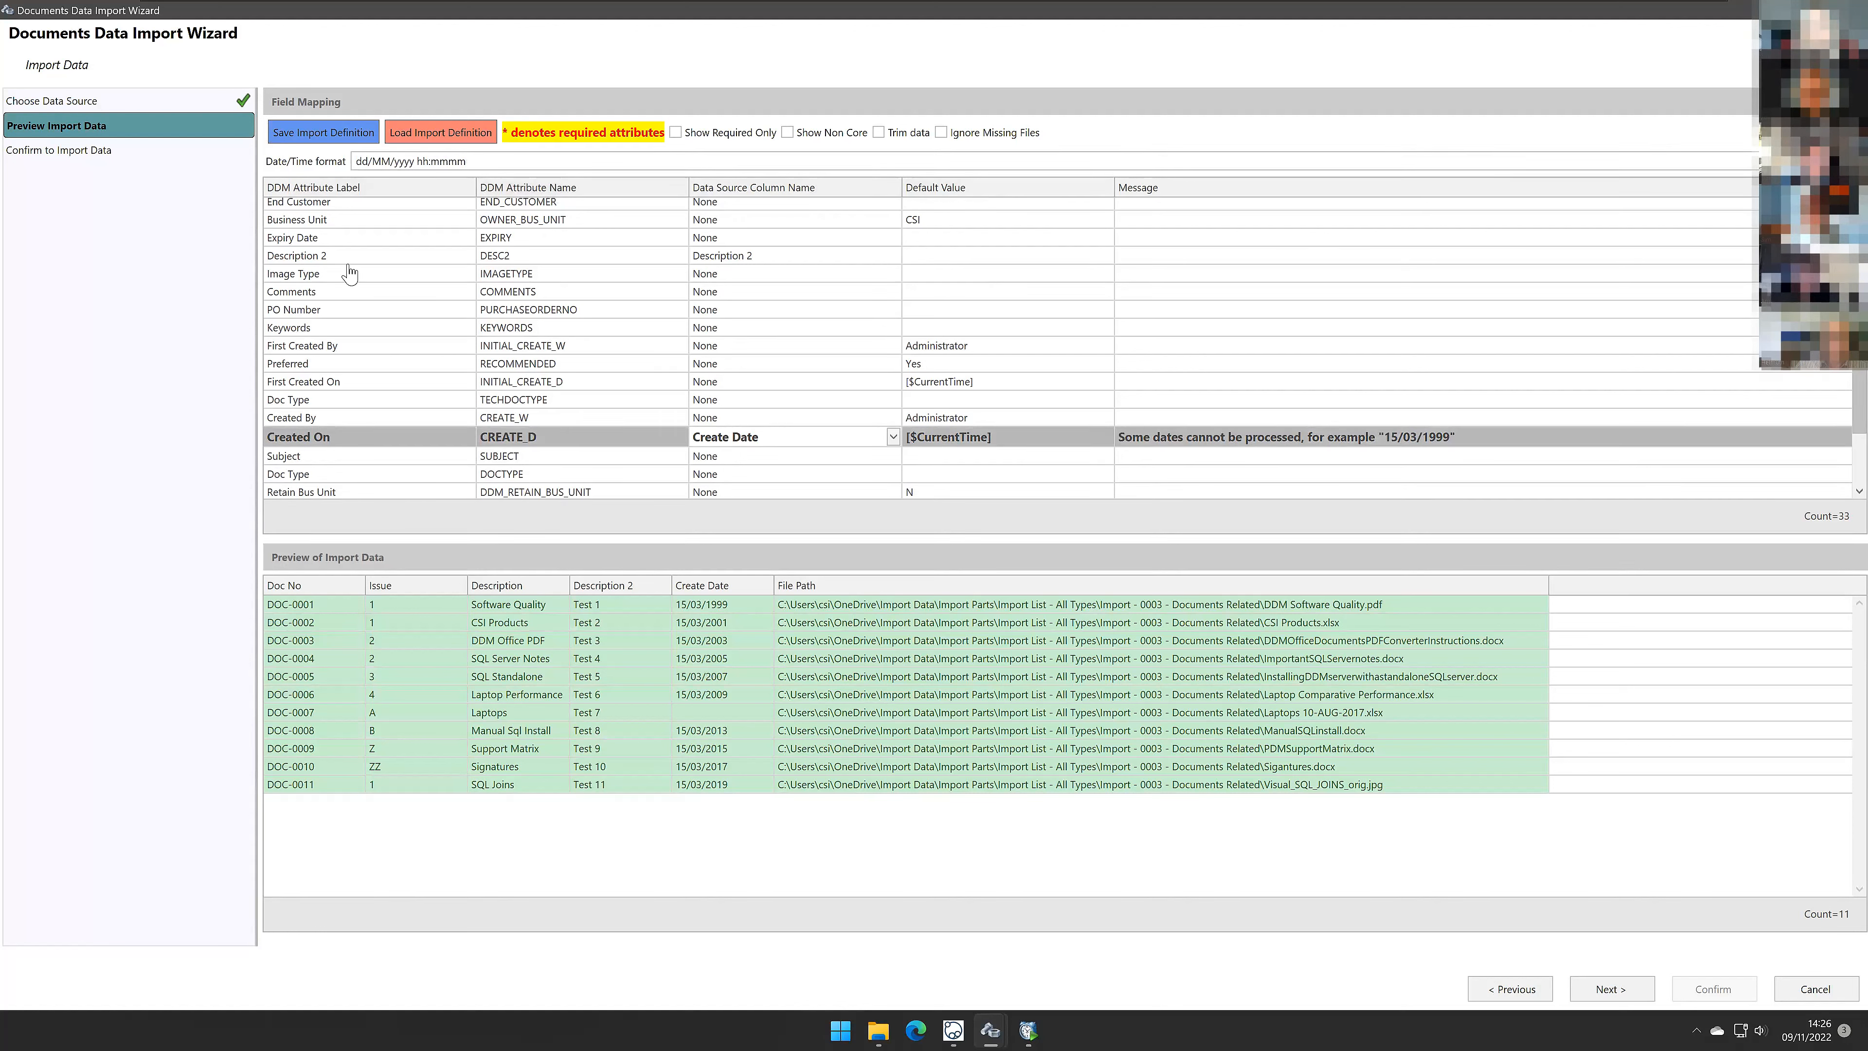
{"action": "left_click_drag", "start_coordinate": [474, 161], "coordinate": [339, 166]}
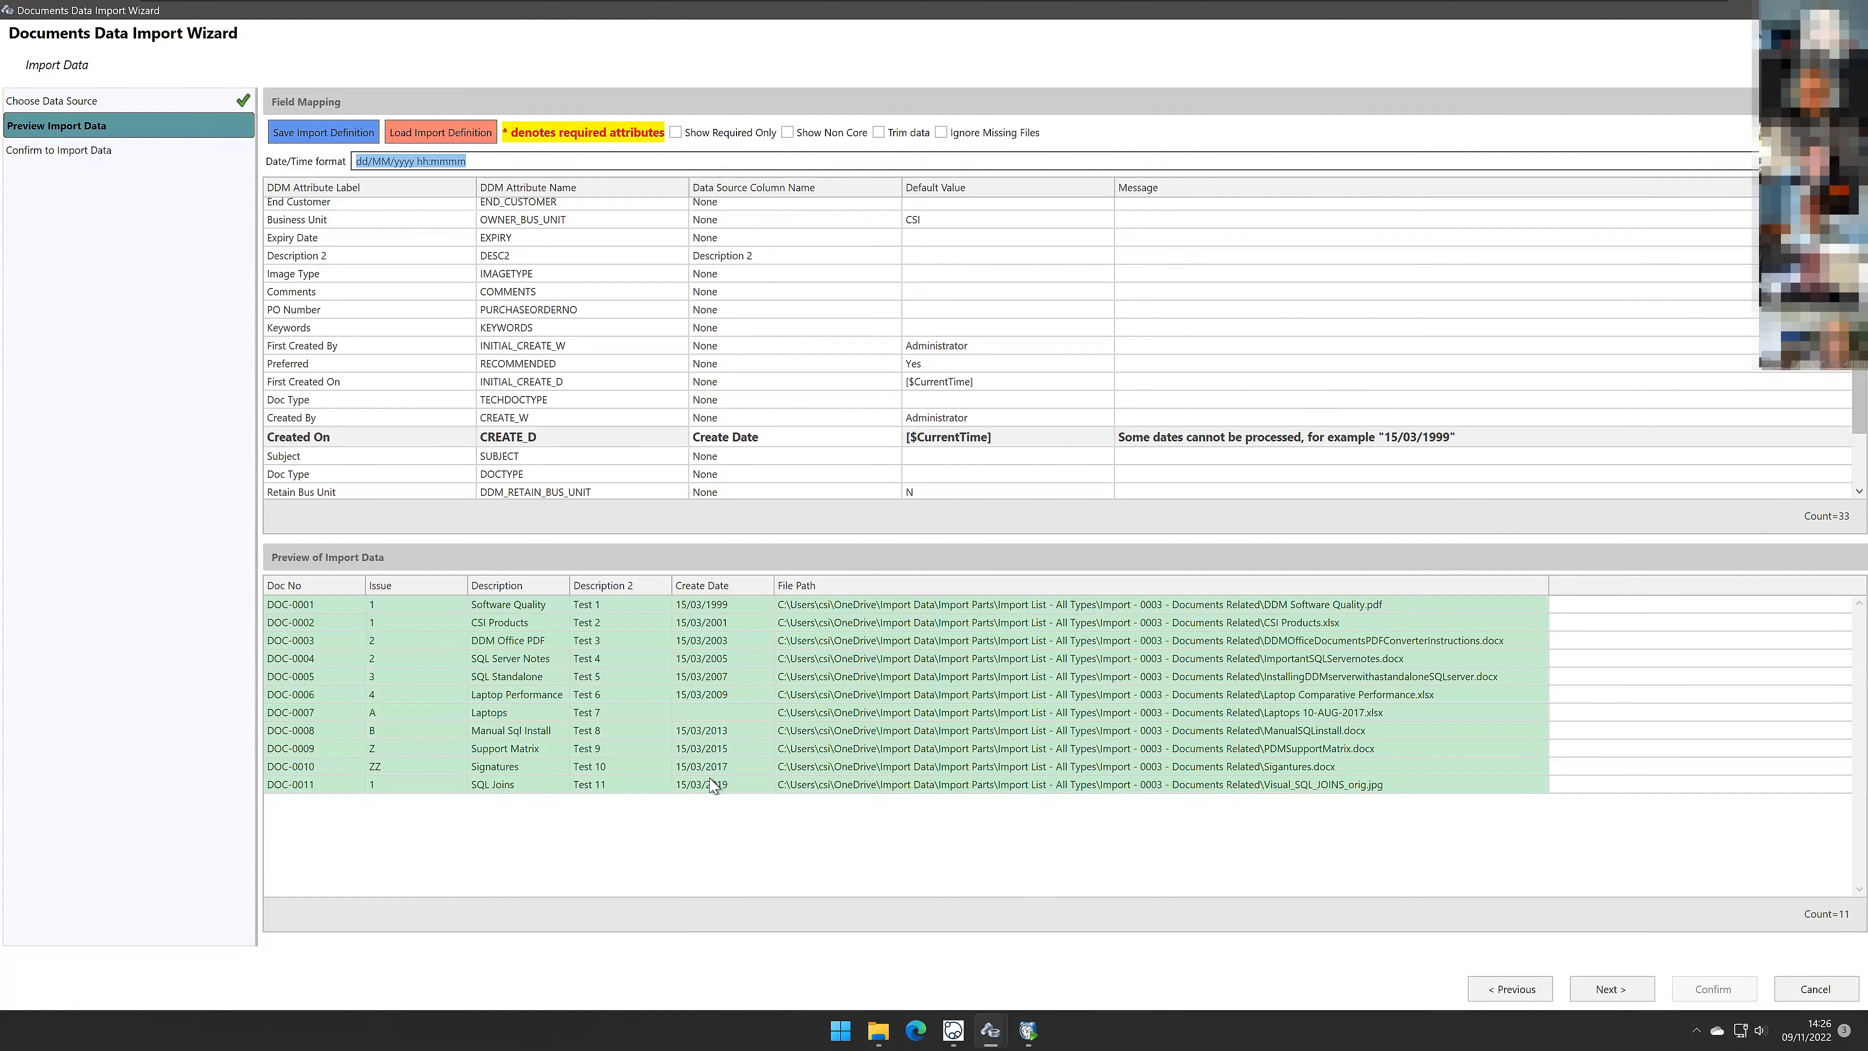
{"action": "left_click", "coordinate": [474, 160]}
{"action": "left_click_drag", "start_coordinate": [493, 162], "coordinate": [290, 173]}
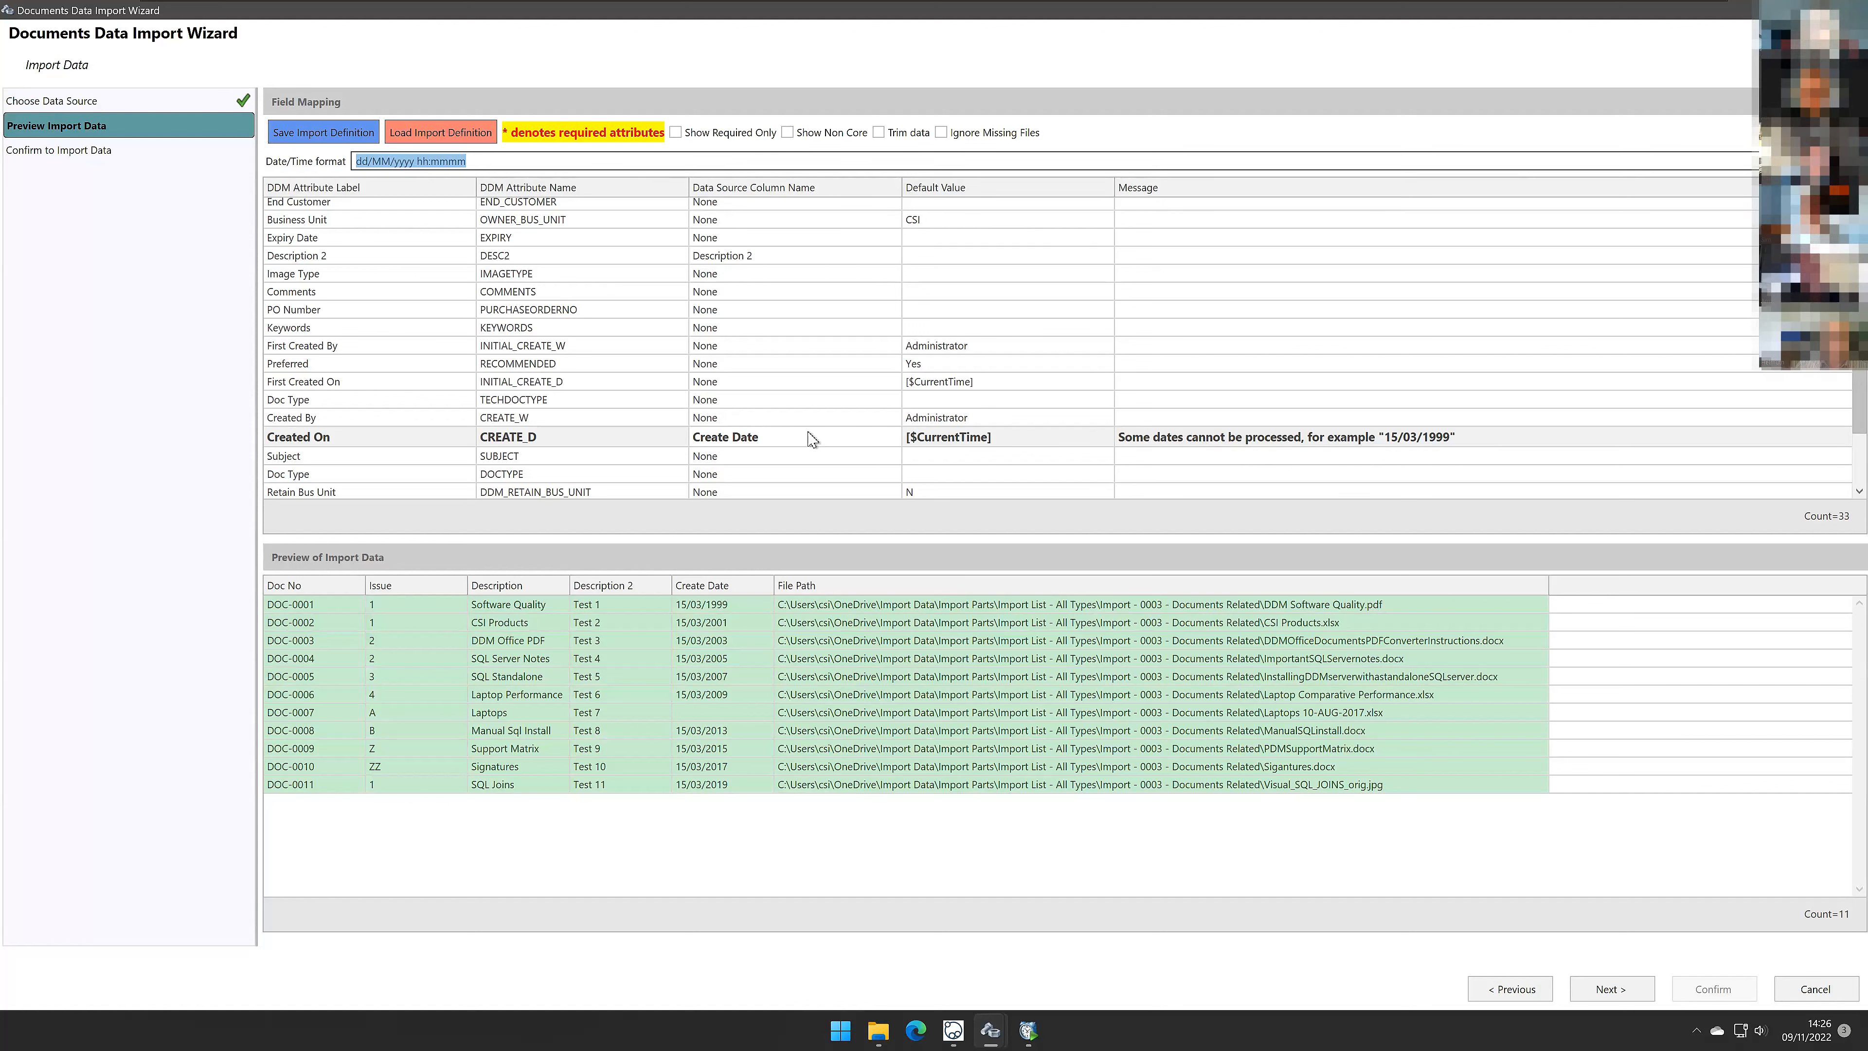
{"action": "left_click", "coordinate": [494, 161]}
{"action": "left_click_drag", "start_coordinate": [416, 161], "coordinate": [575, 161]}
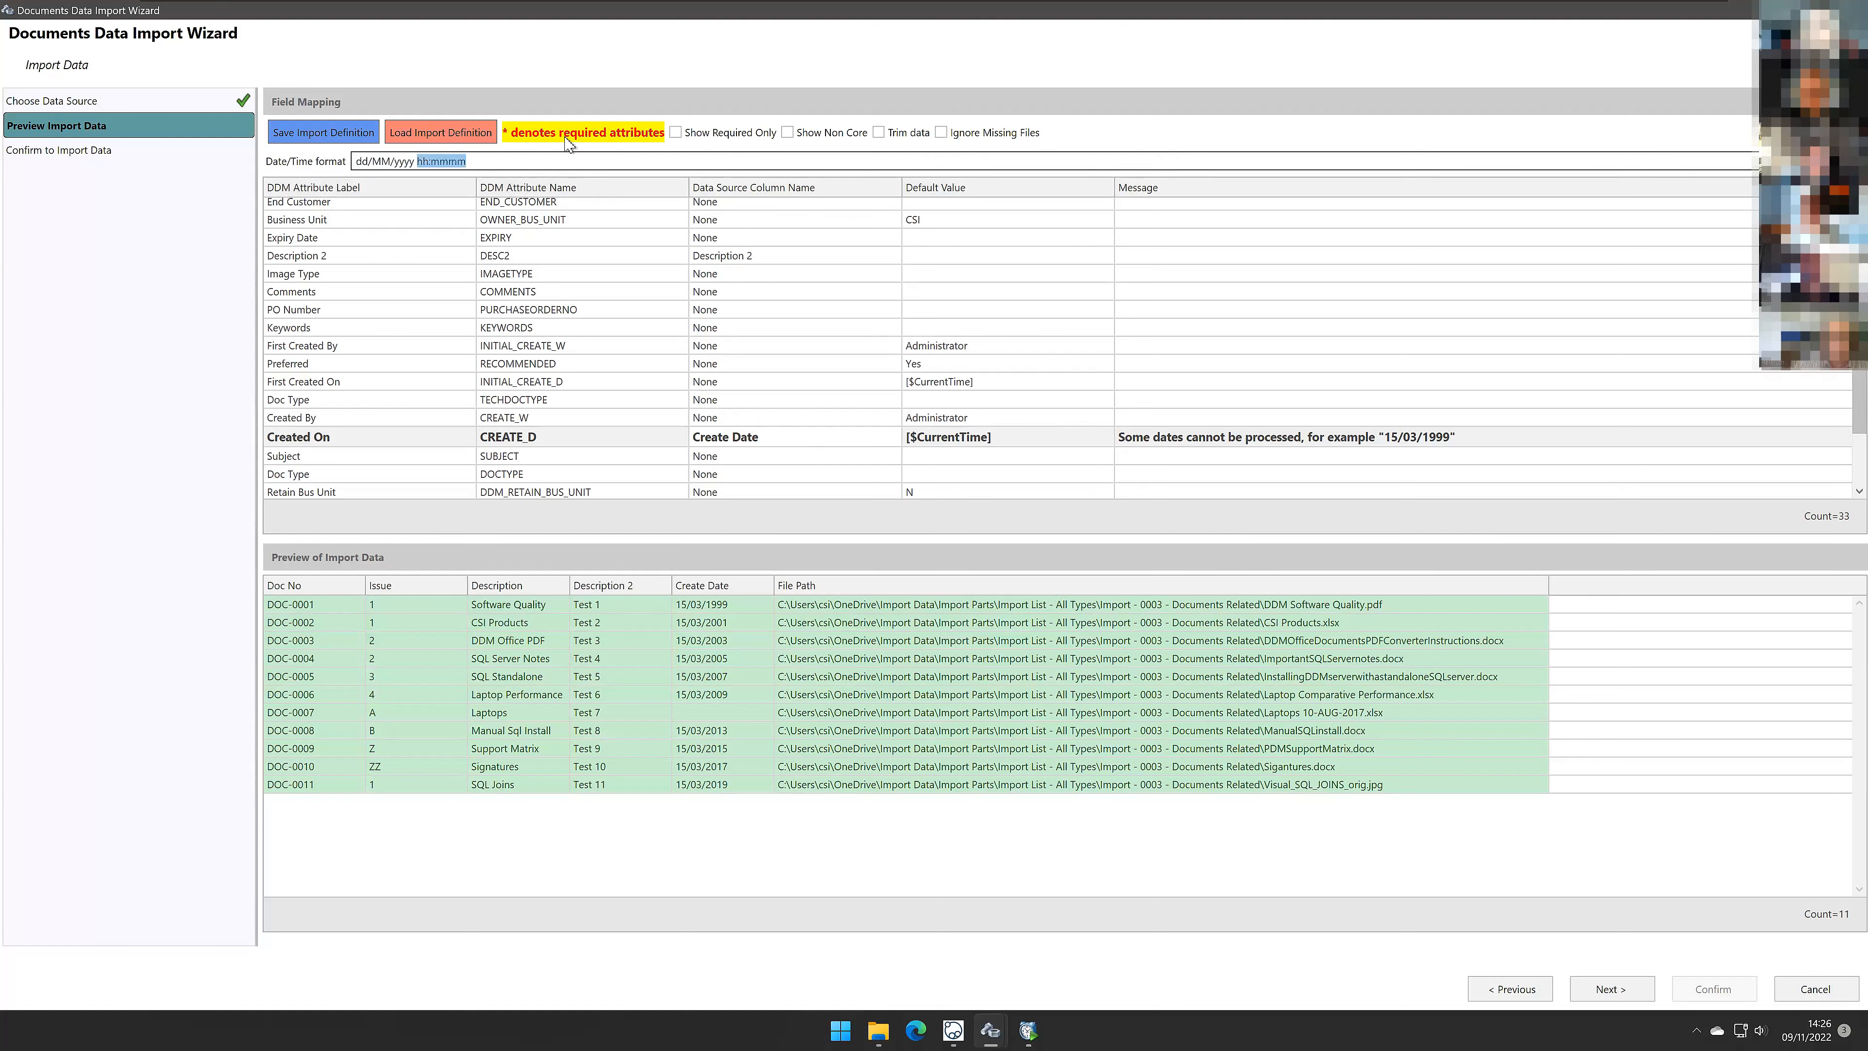
{"action": "key", "text": "BackSpace"}
{"action": "key", "text": "BackSpace"}
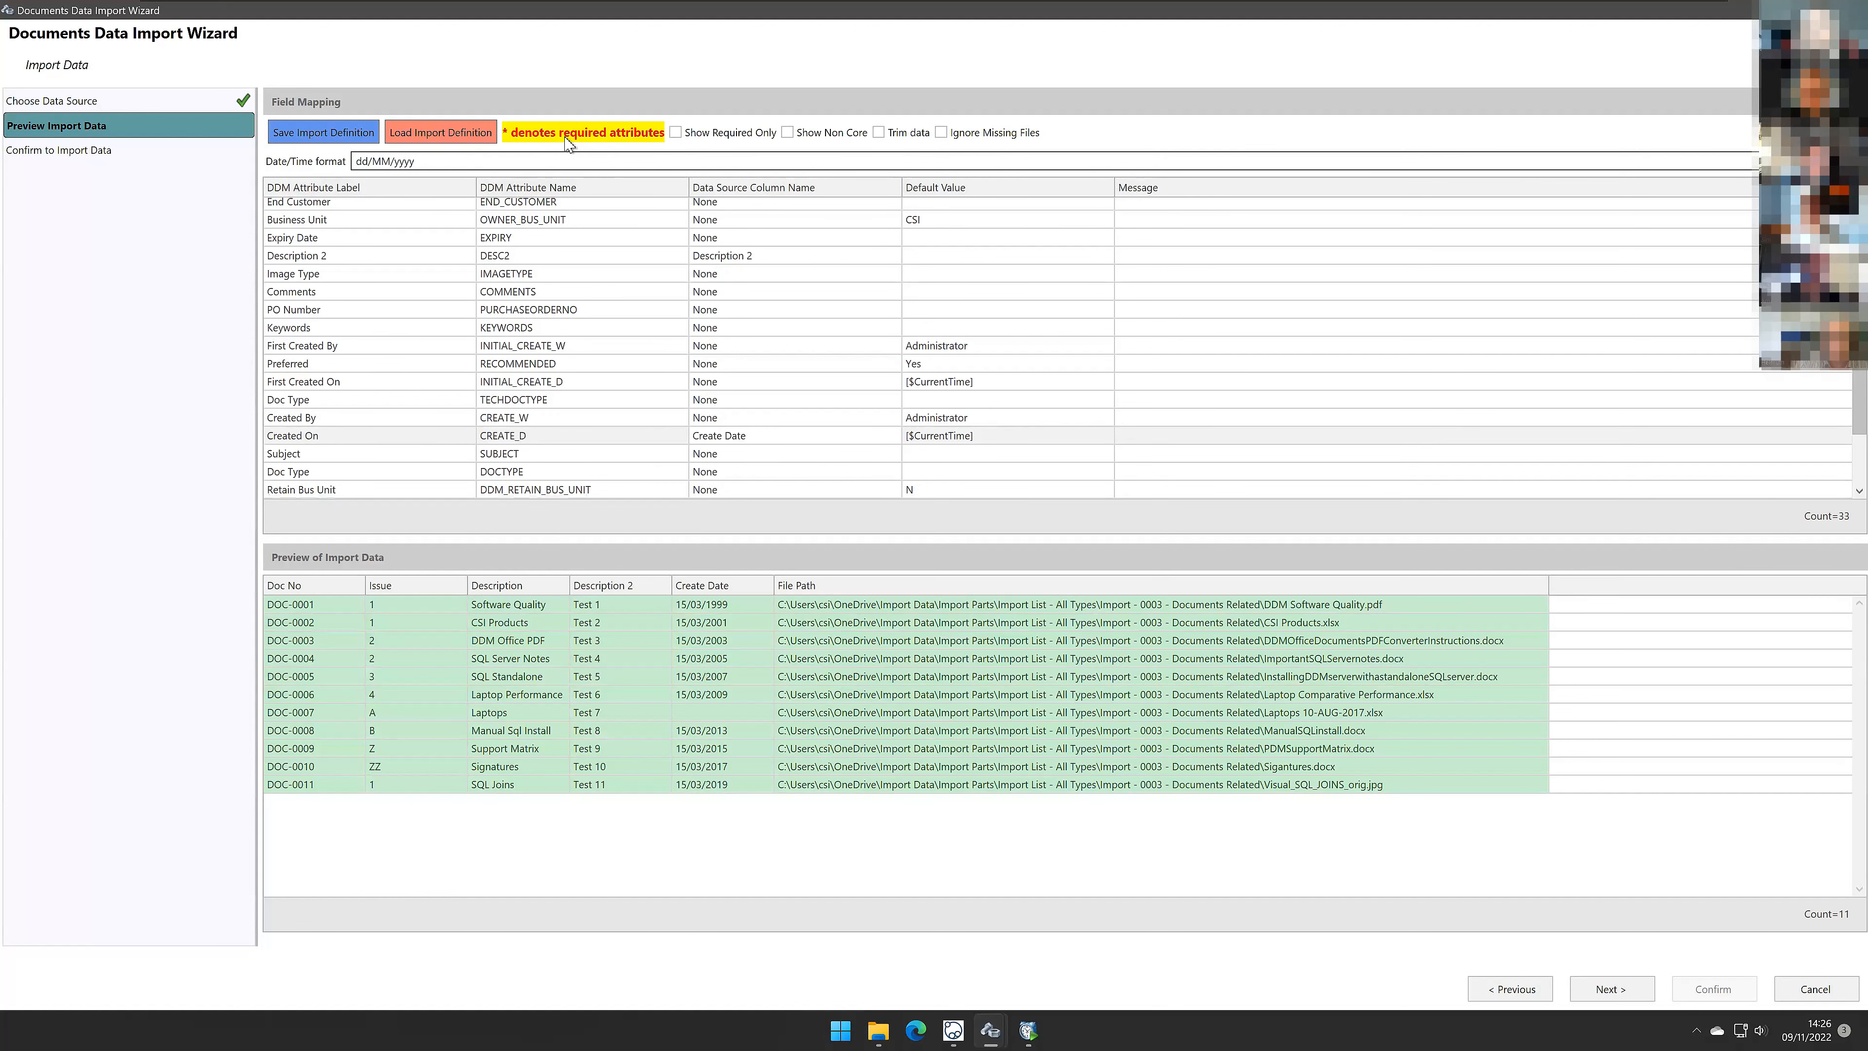
{"action": "key", "text": "Tab"}
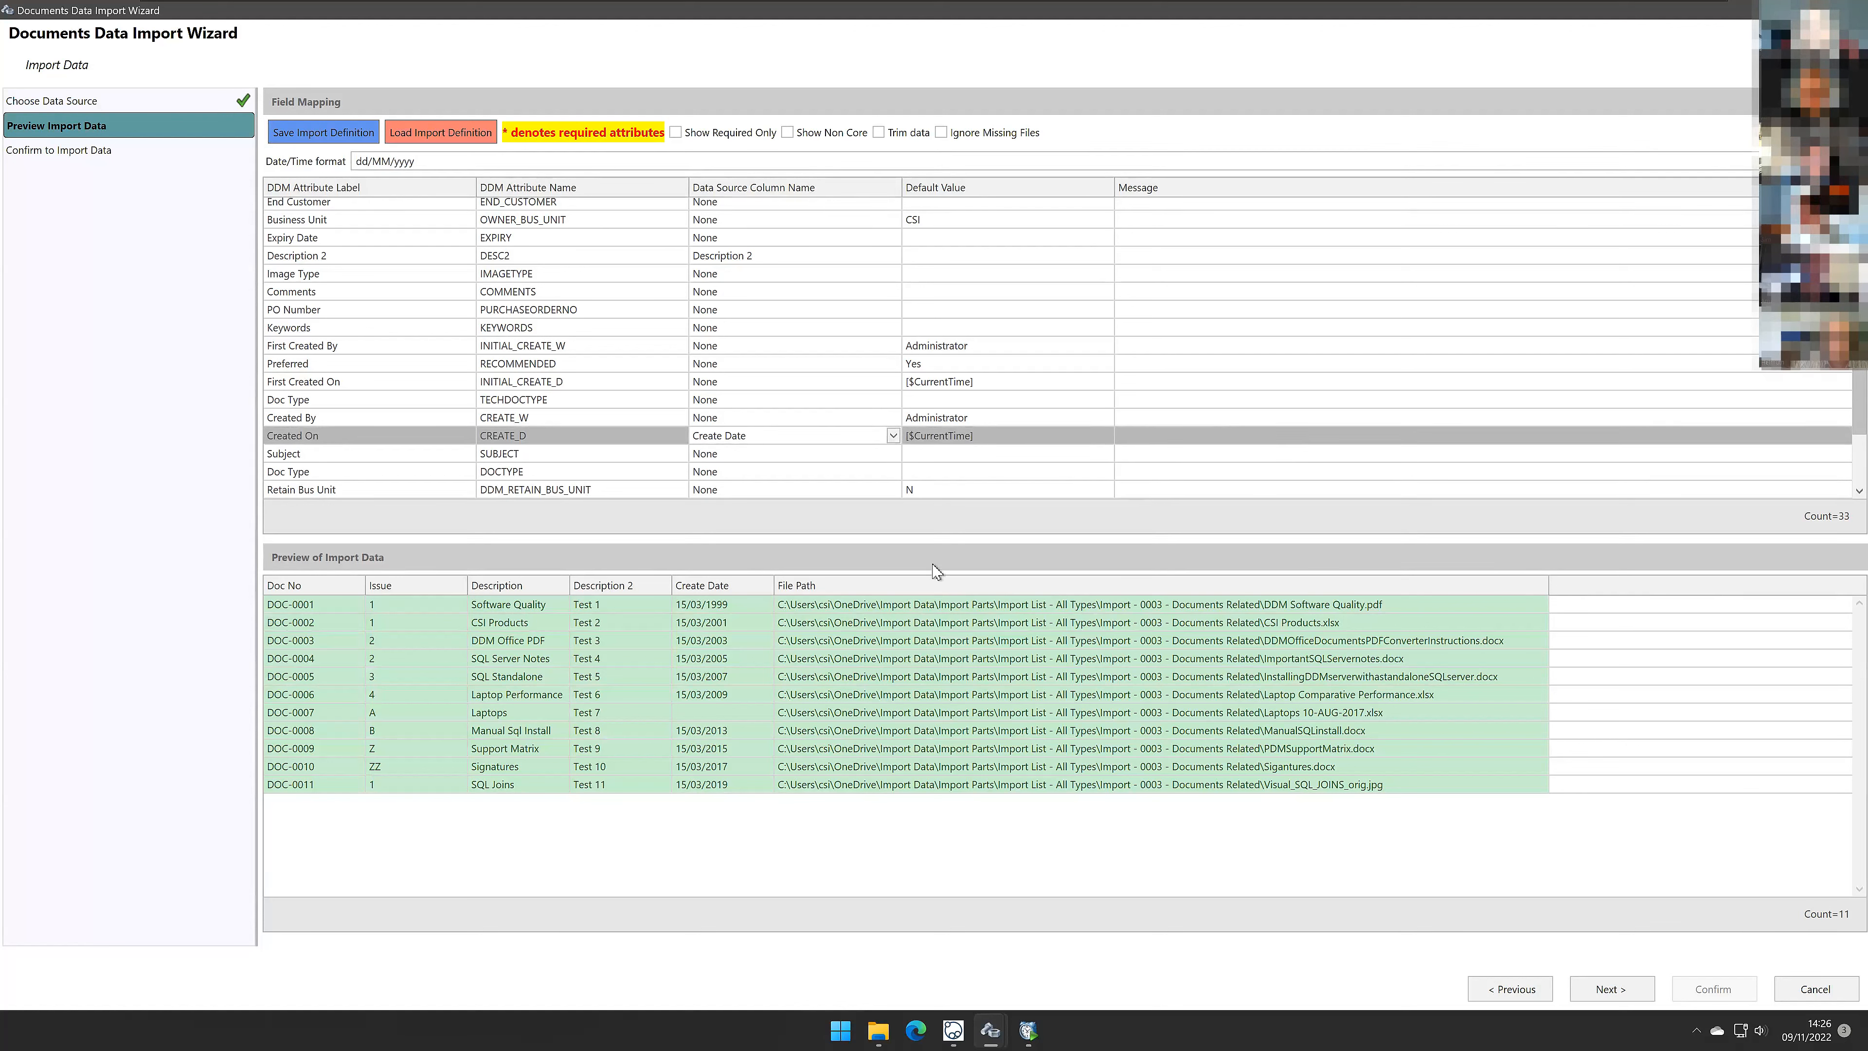
Step: Sort the import preview by Create Date and proceed to the confirmation page
{"action": "left_click", "coordinate": [755, 841]}
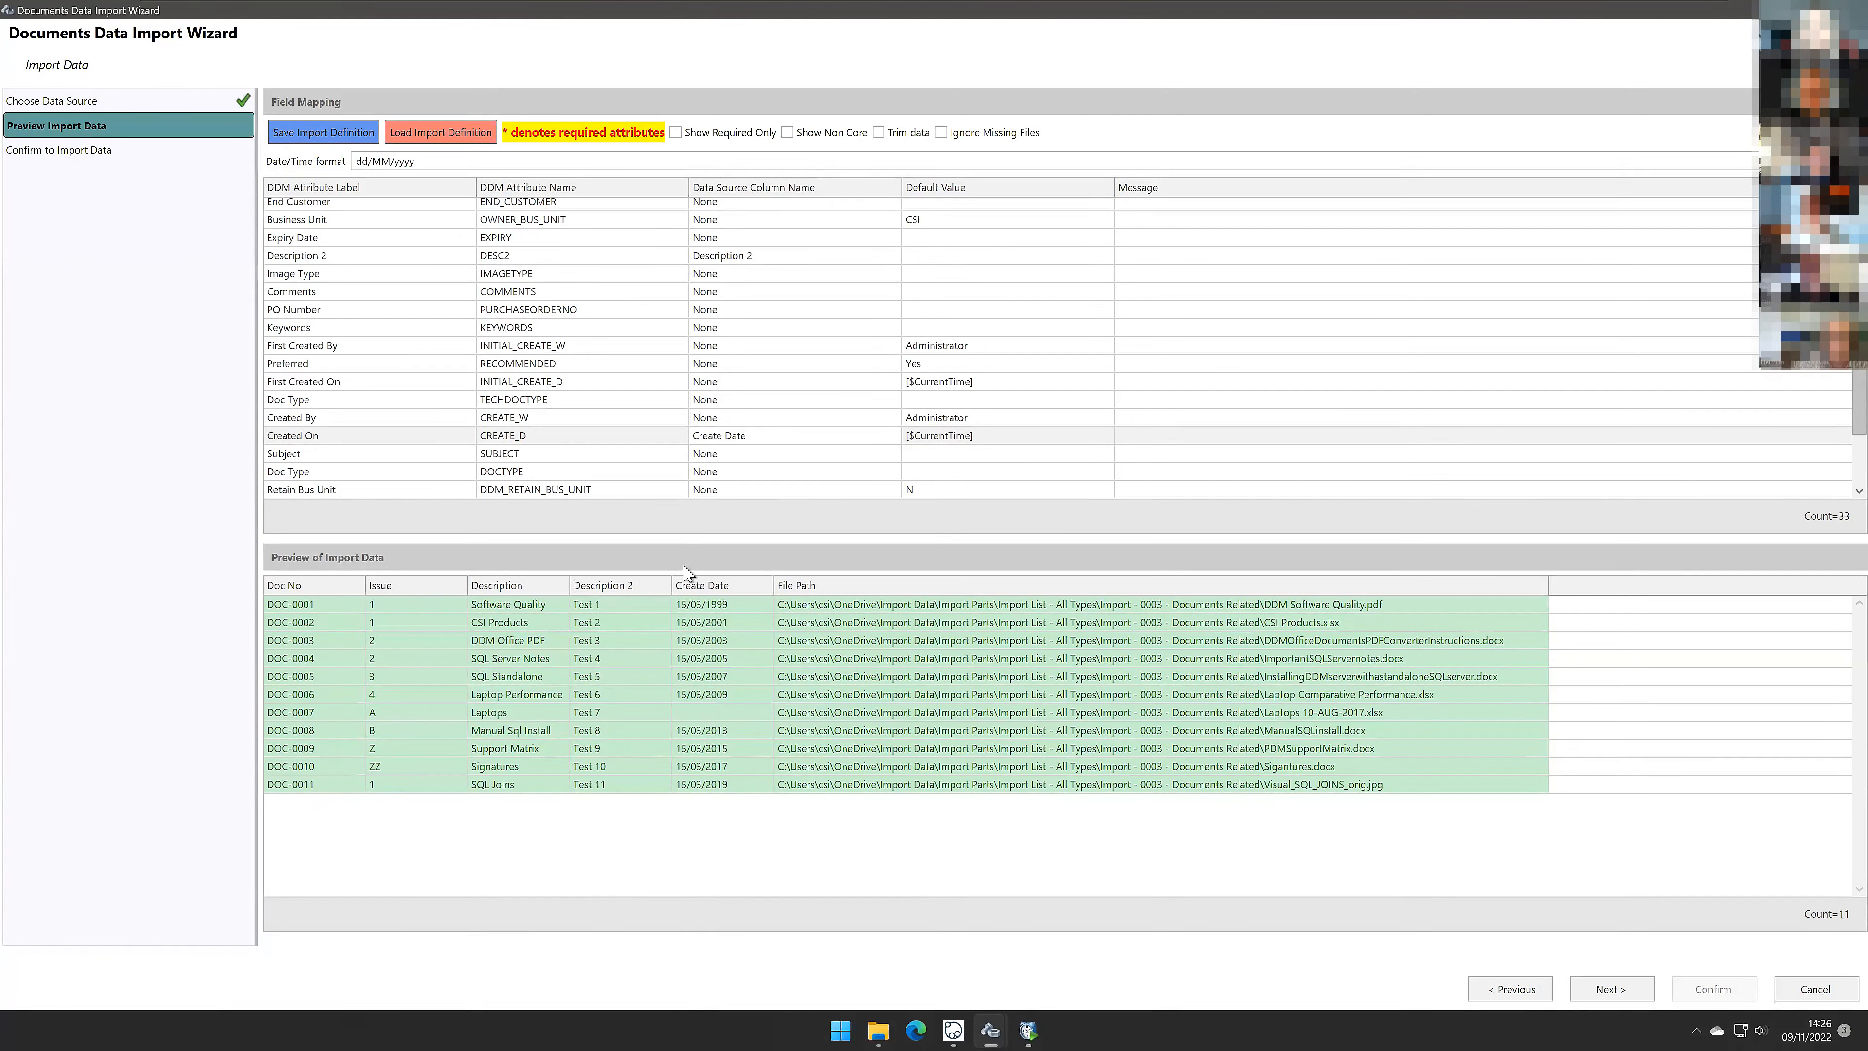
{"action": "left_click", "coordinate": [688, 586]}
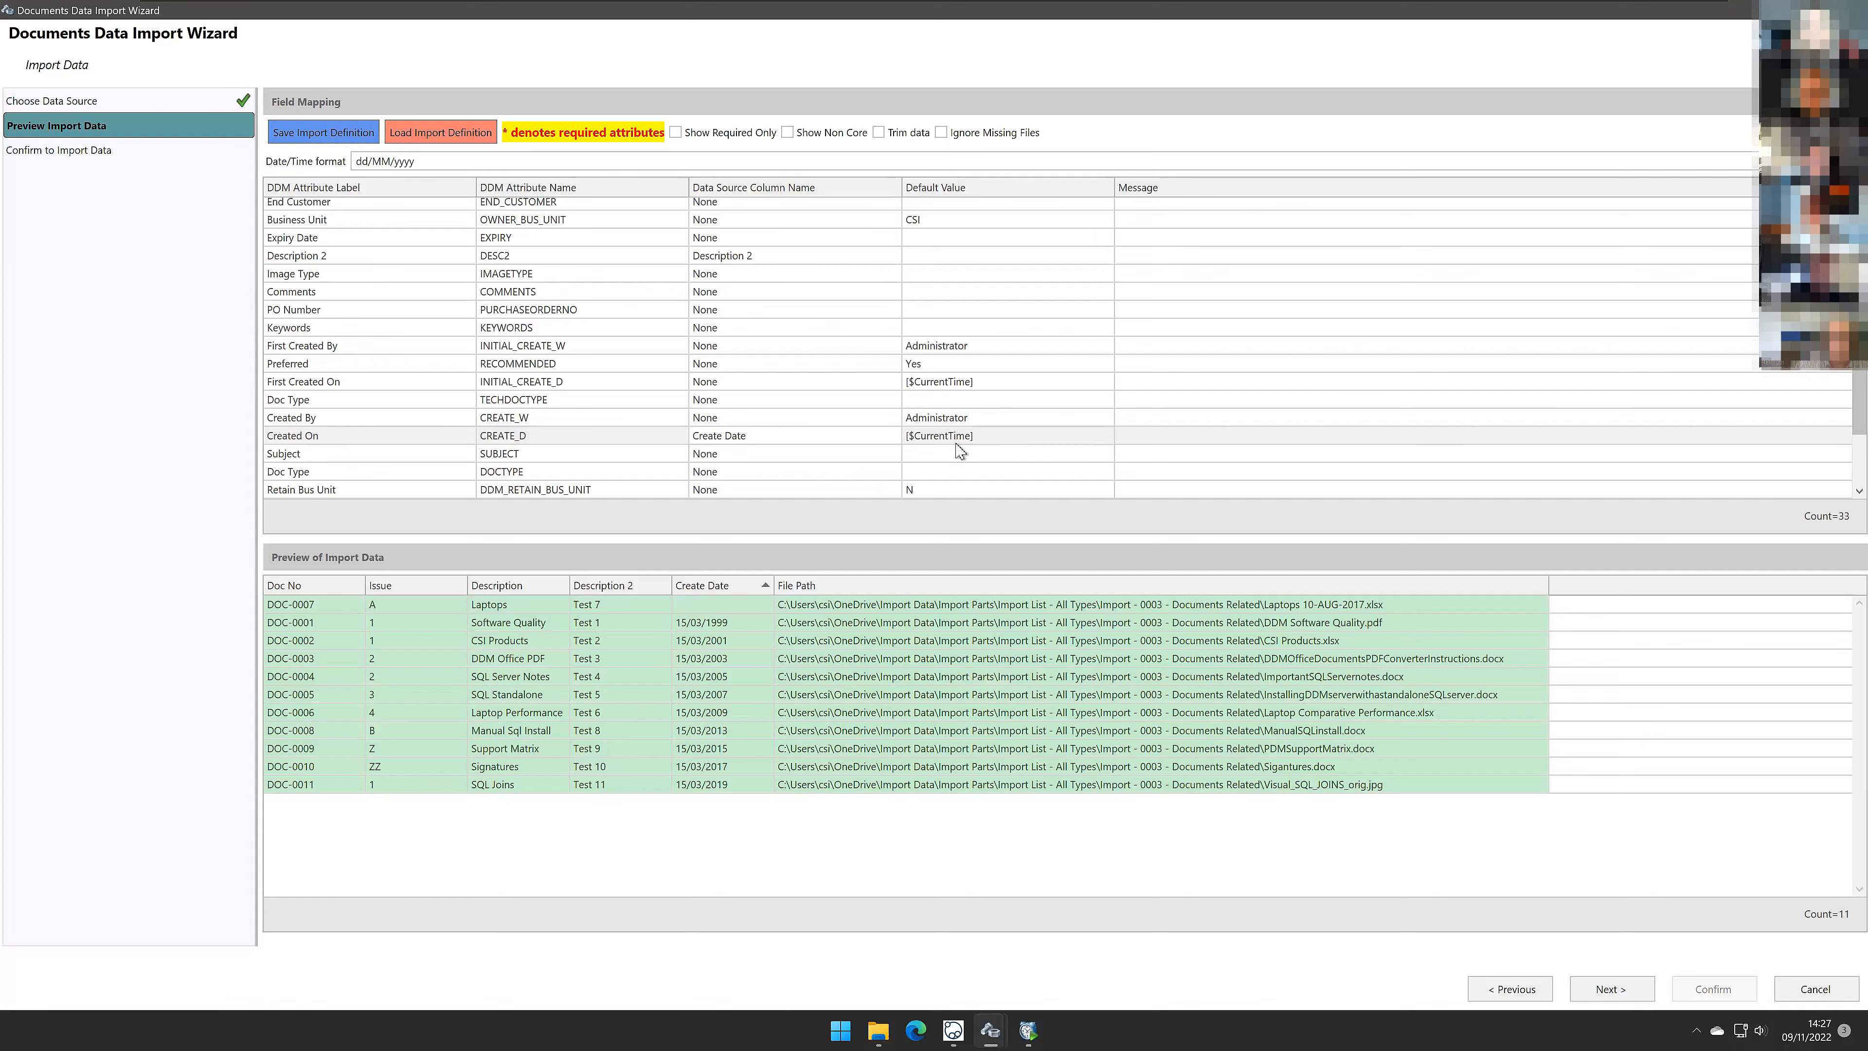
{"action": "left_click", "coordinate": [1610, 989]}
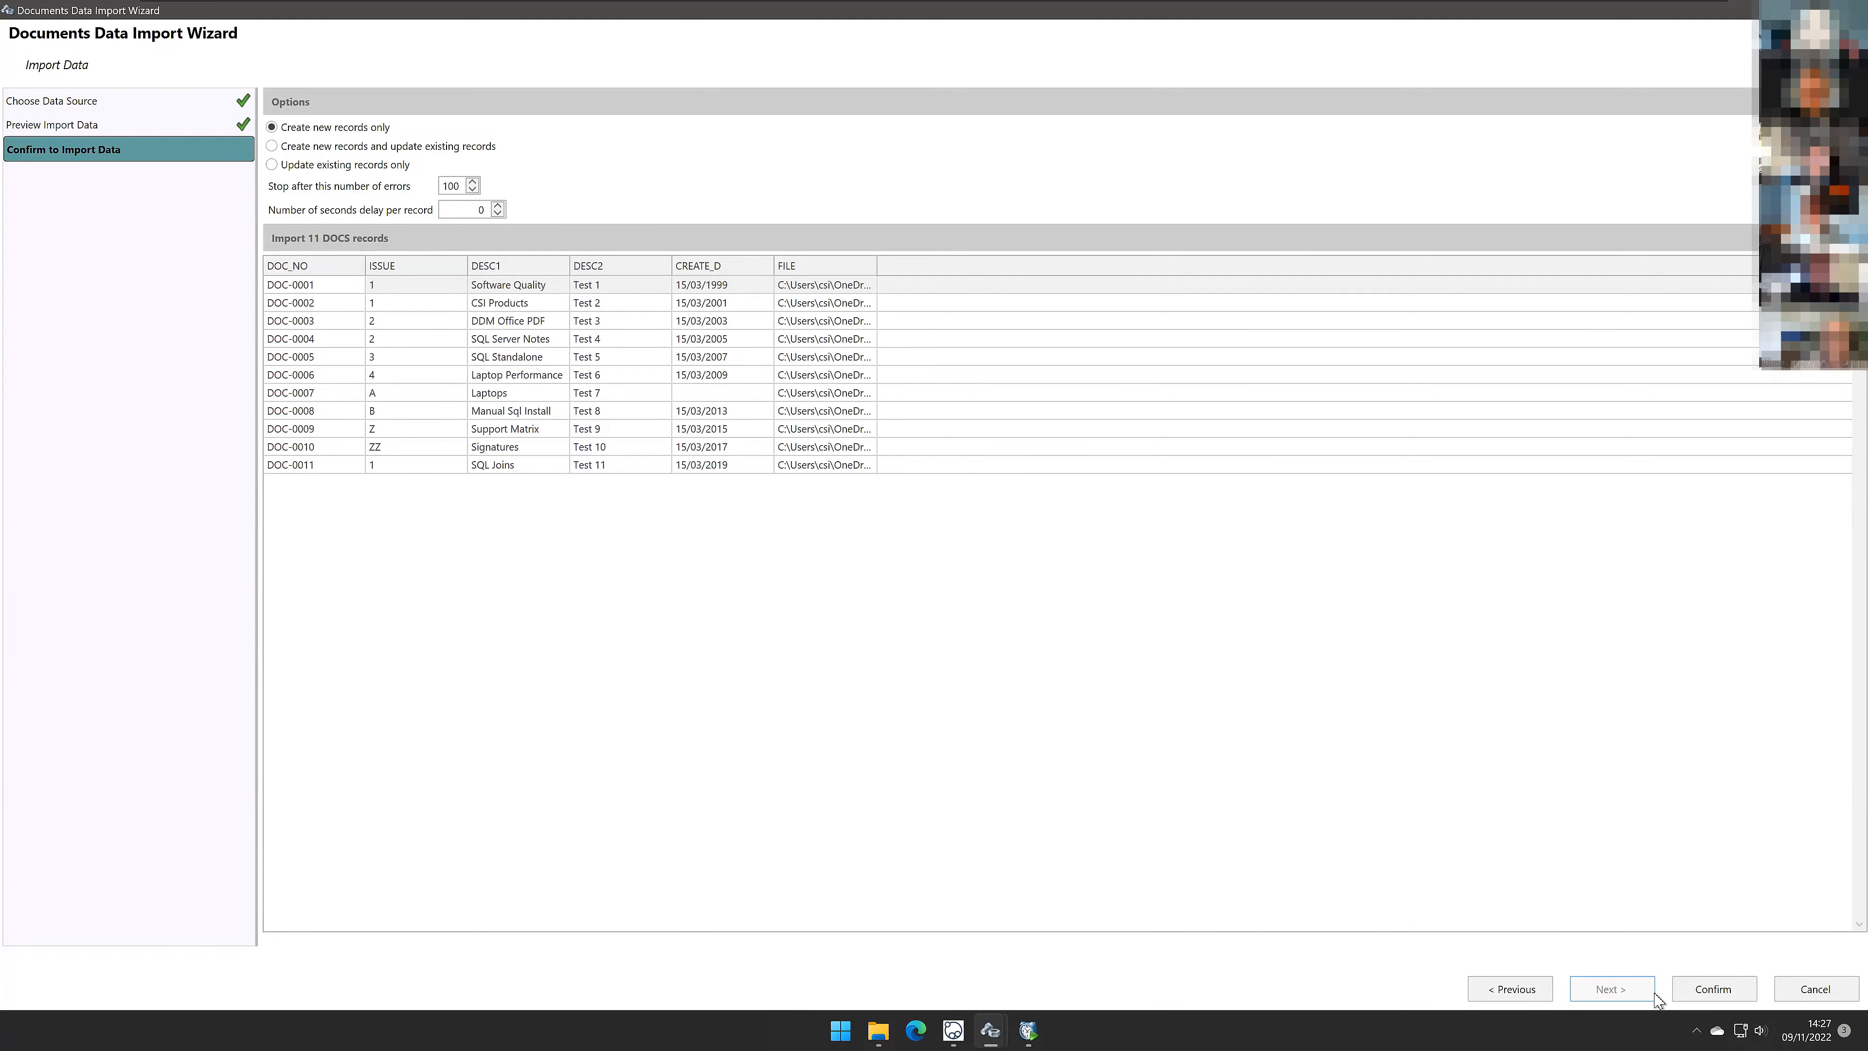
Step: Confirm the documents import with Create new records only, then close the import log and result message
{"action": "left_click", "coordinate": [1714, 993]}
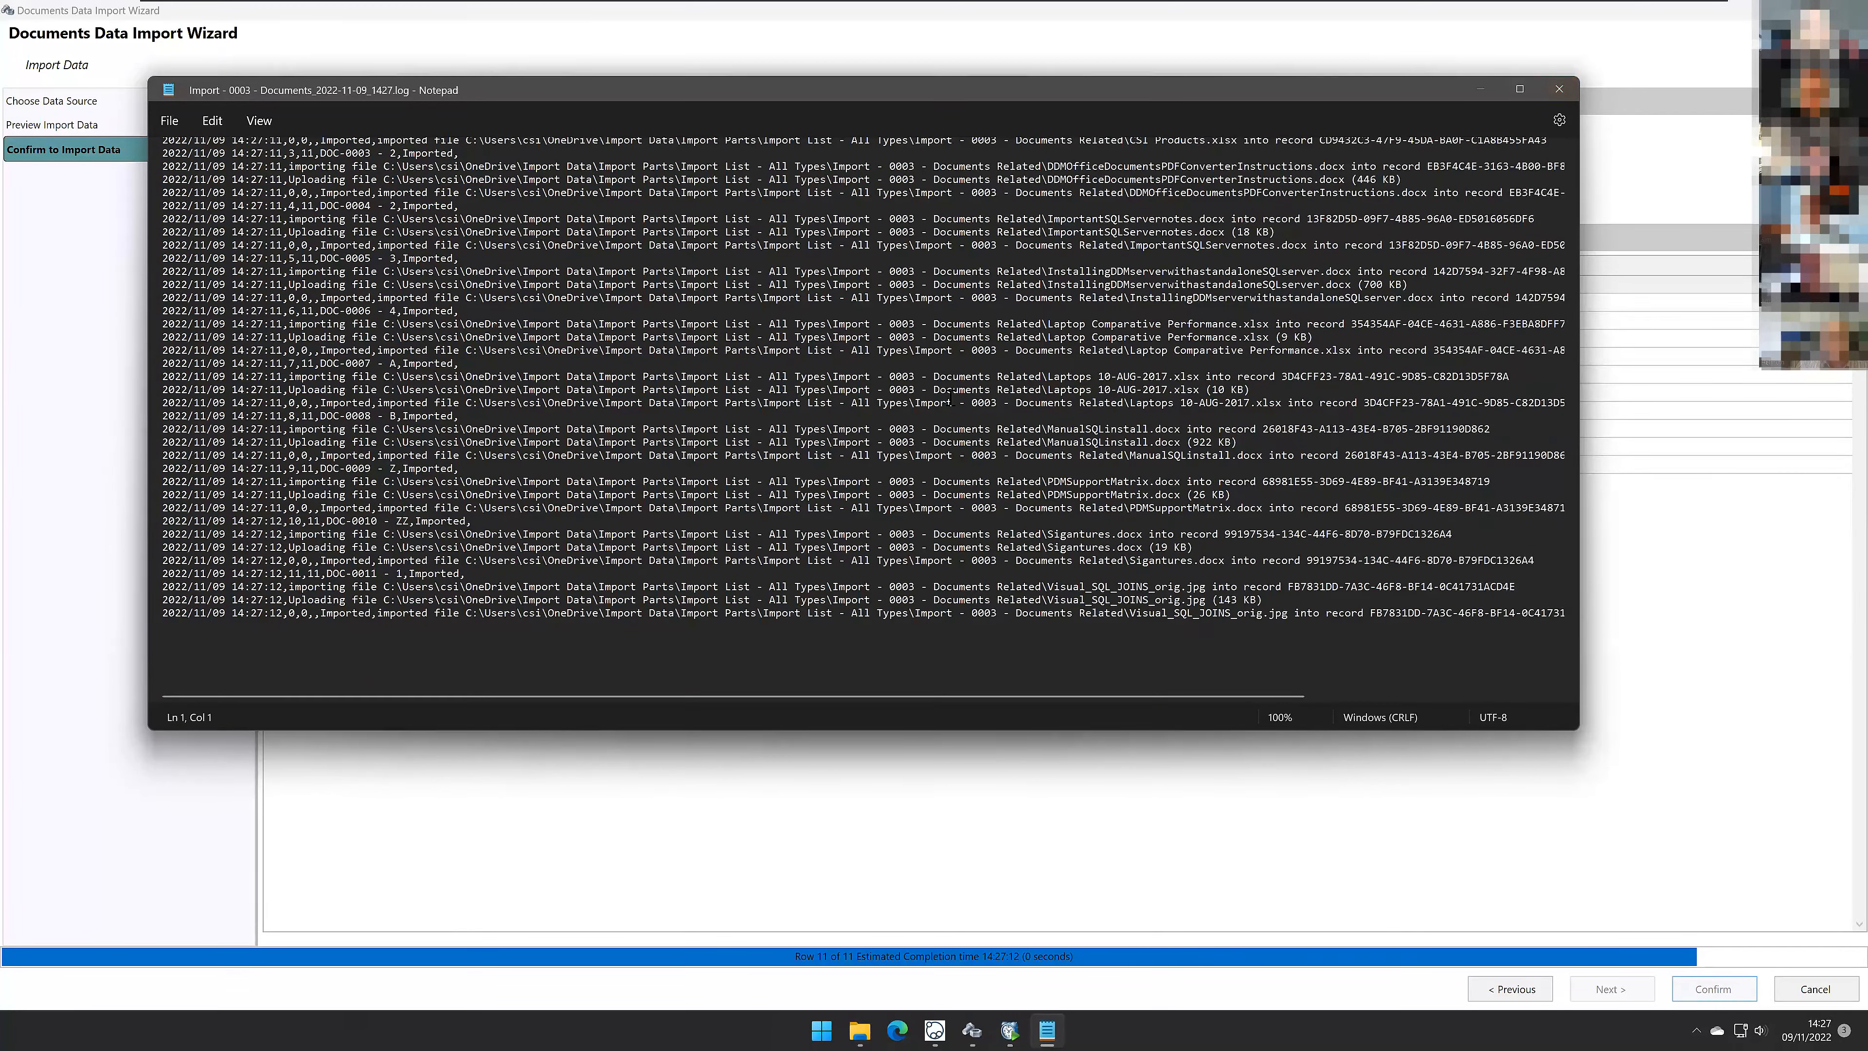
{"action": "scroll", "coordinate": [950, 397], "scroll_direction": "down", "scroll_amount": 3, "text": "ctrl"}
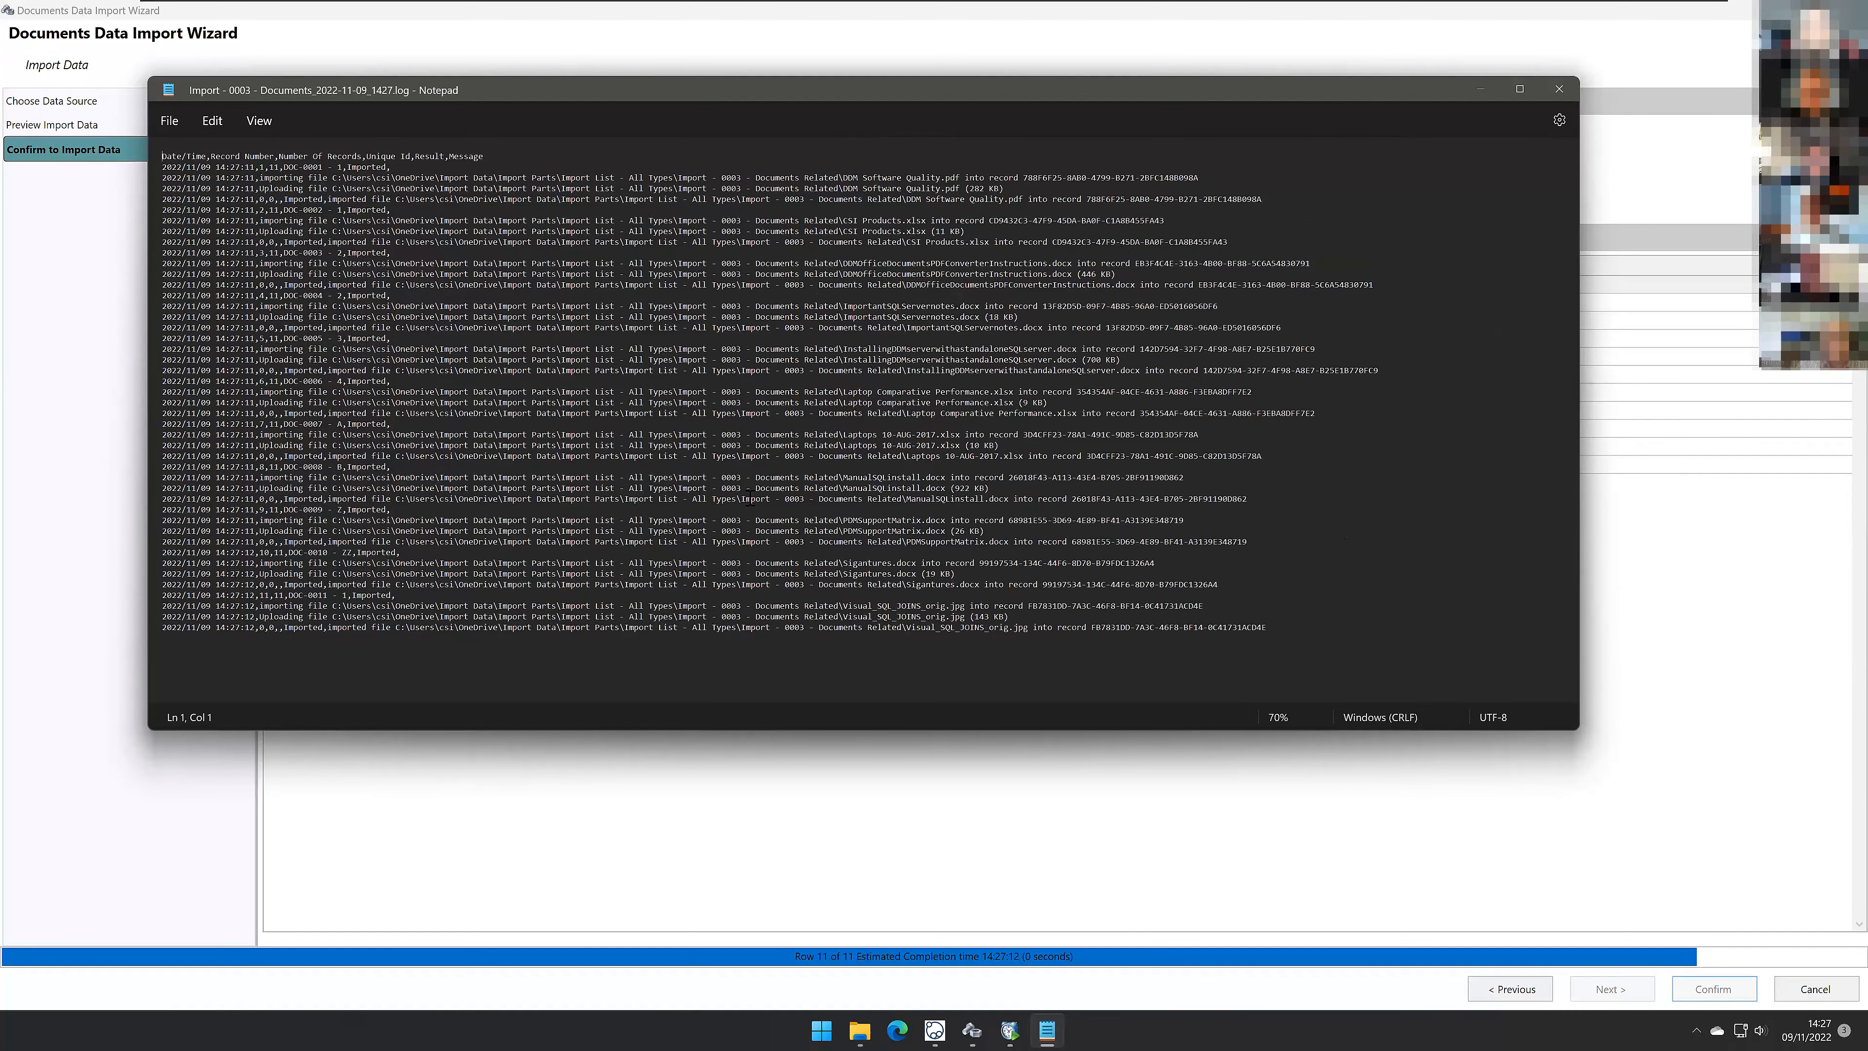
{"action": "left_click", "coordinate": [1560, 90]}
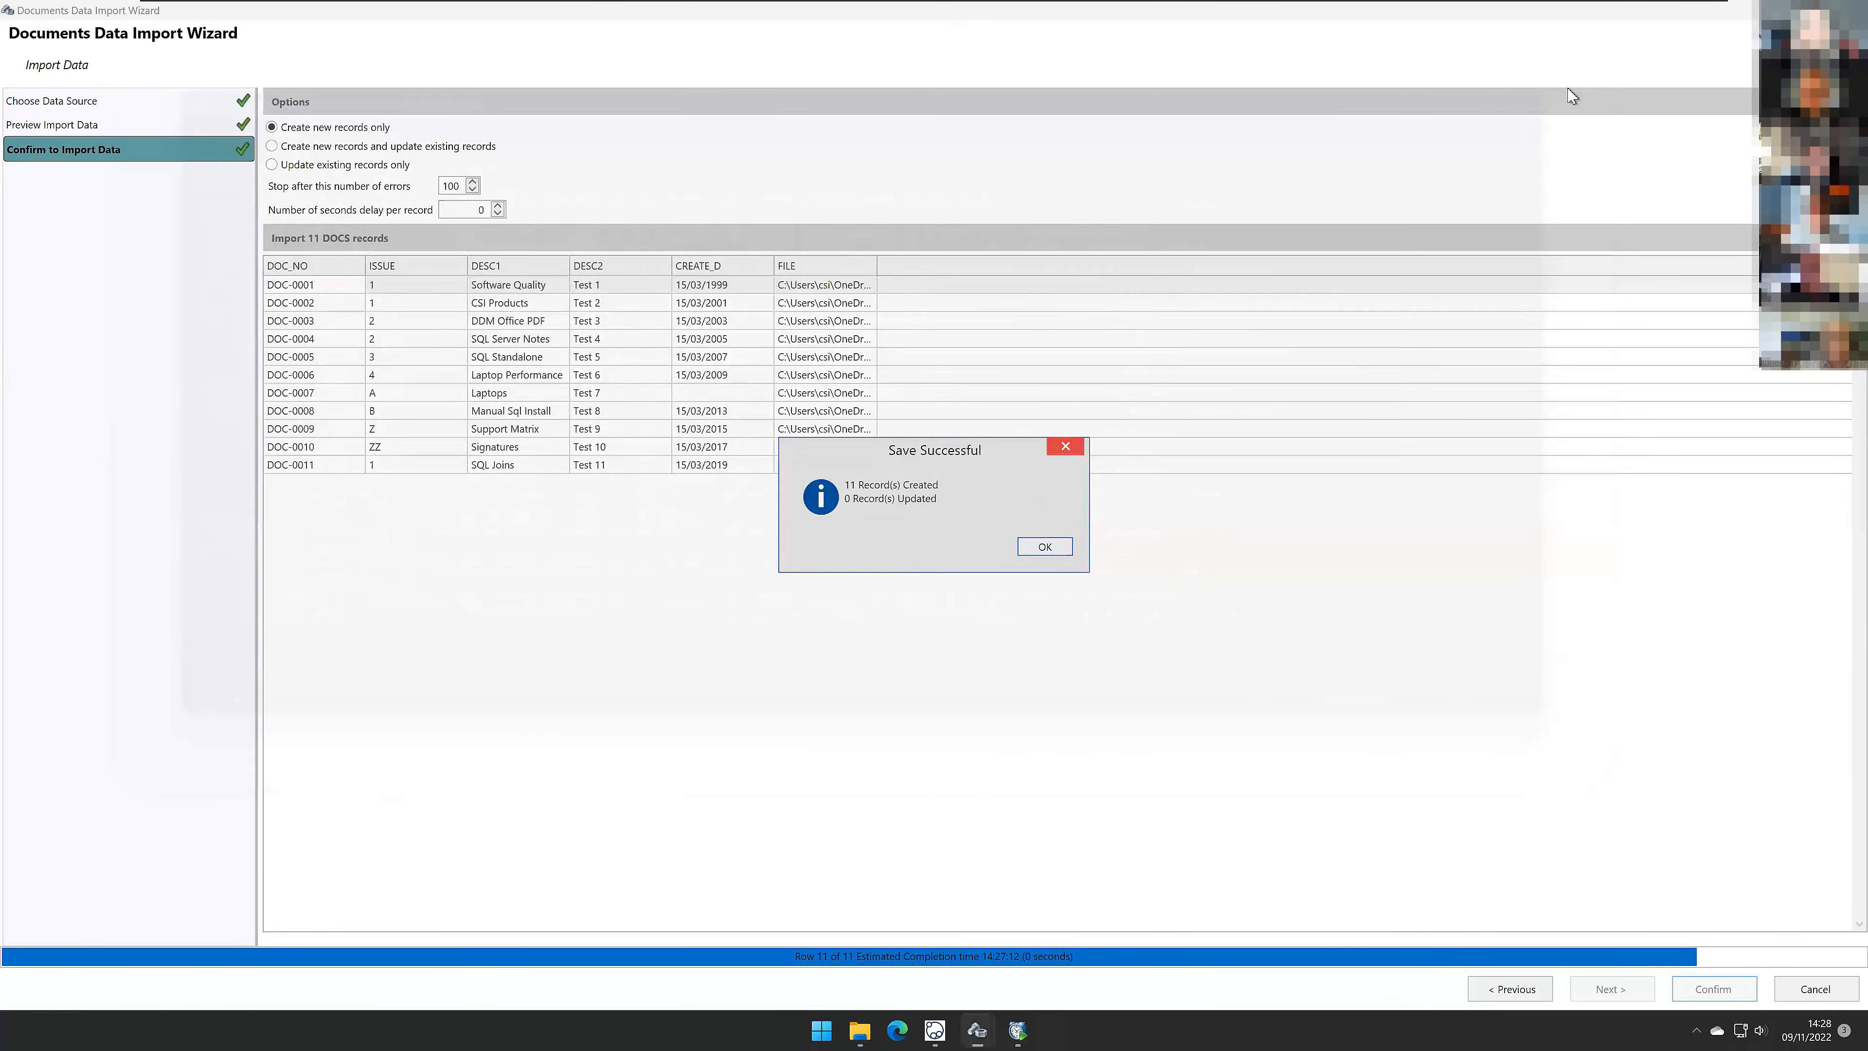
{"action": "left_click", "coordinate": [1044, 546]}
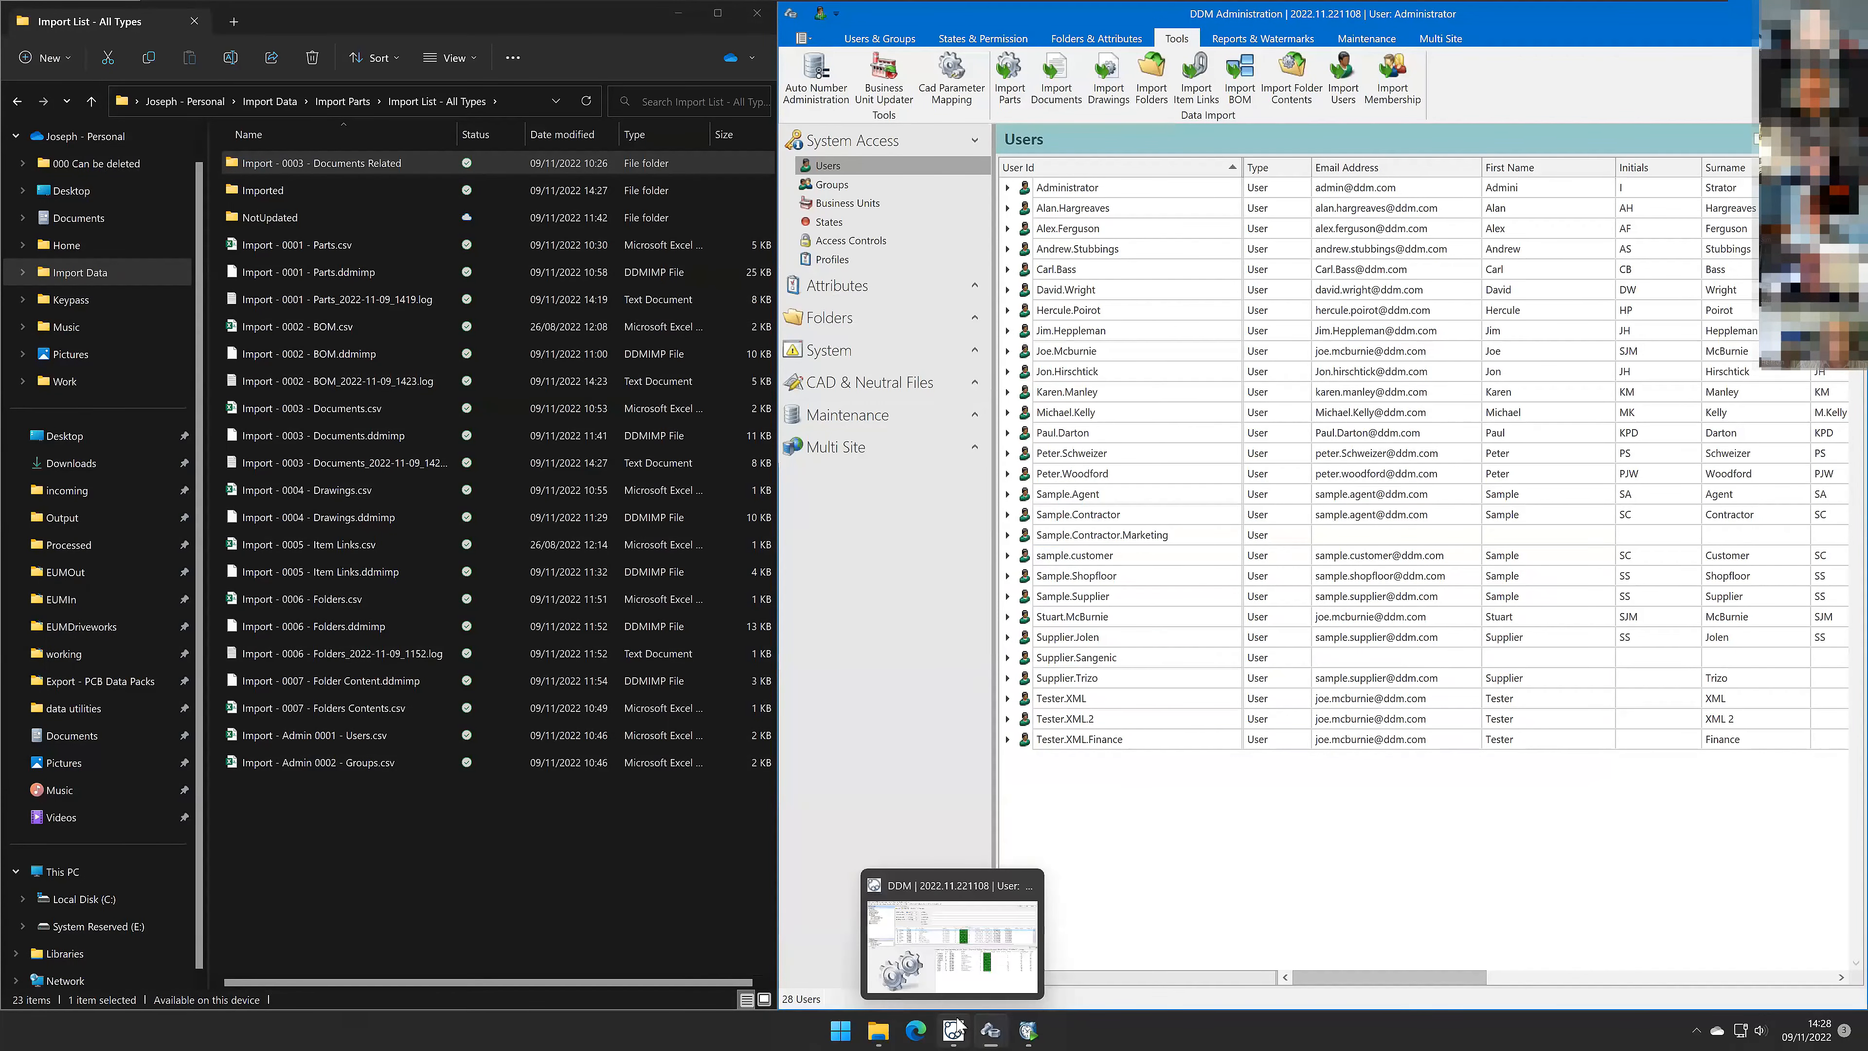
Step: Rerun the item search, sort the results by type, and open the imported document DOC-0007's properties
{"action": "left_click", "coordinate": [957, 1026]}
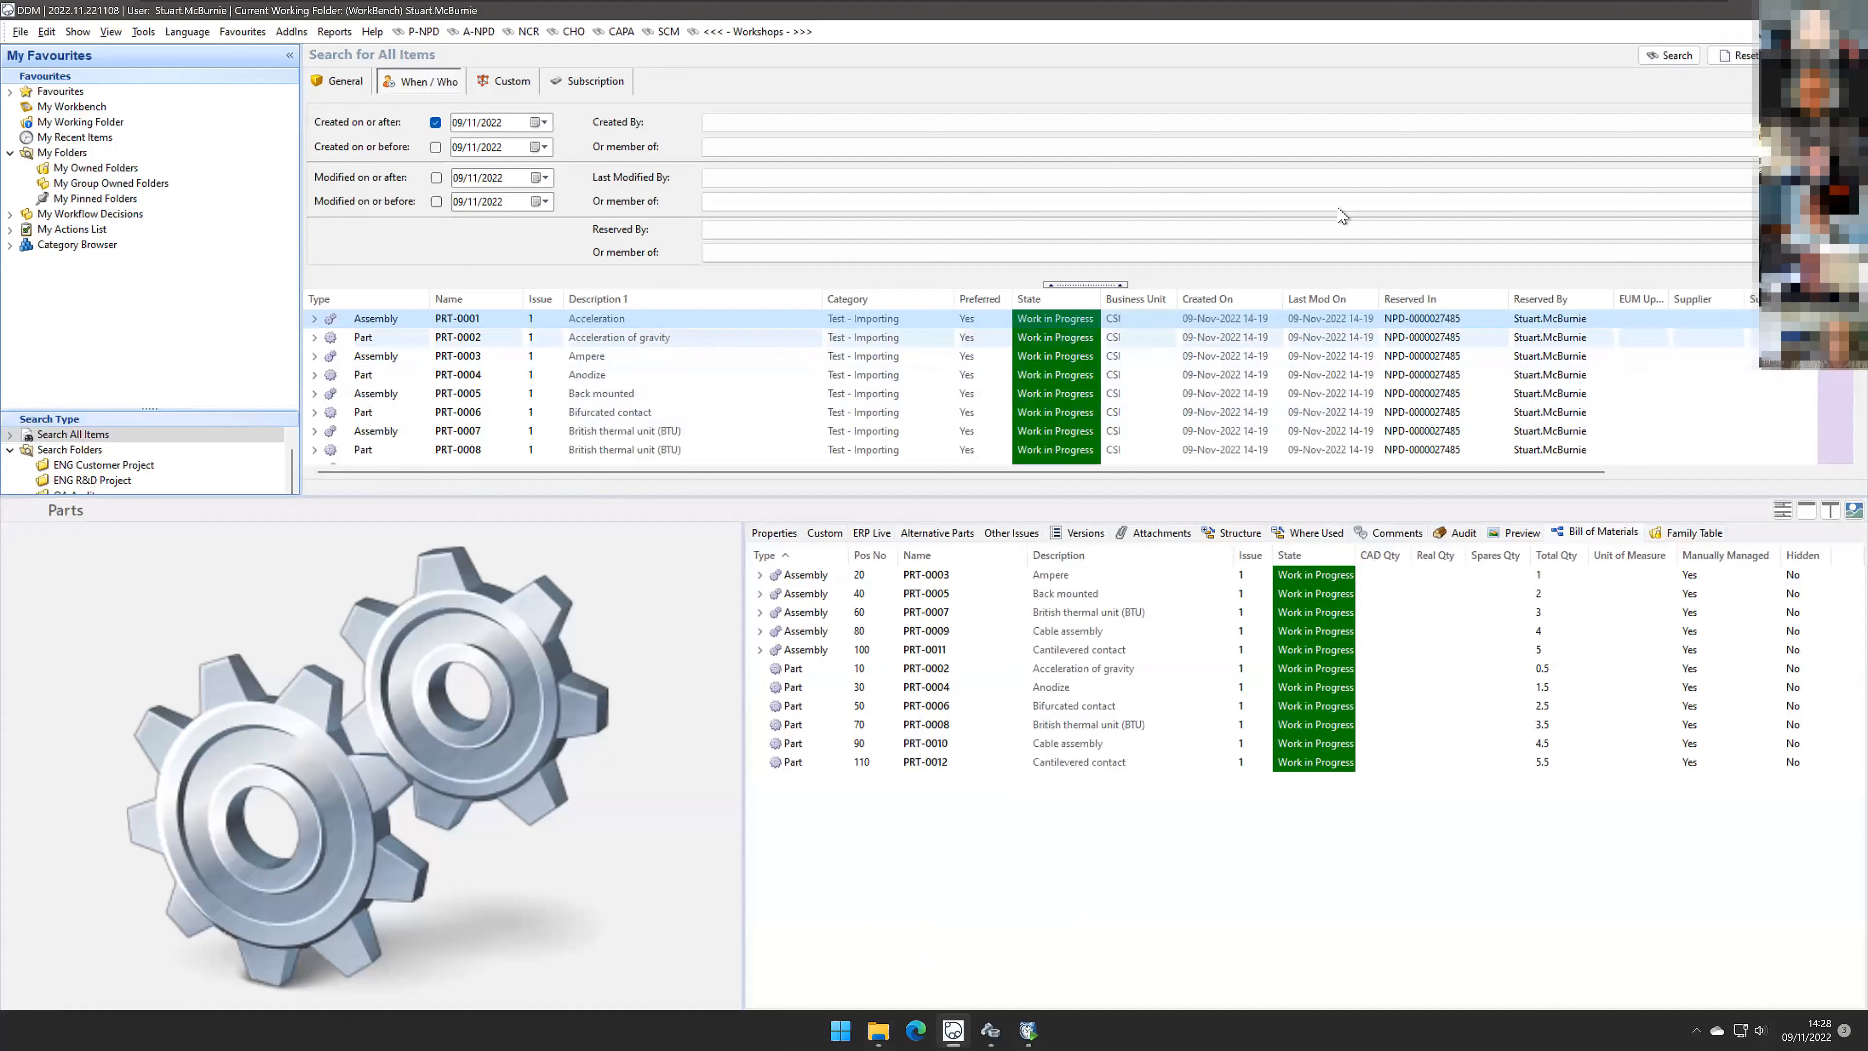
{"action": "left_click", "coordinate": [1671, 56]}
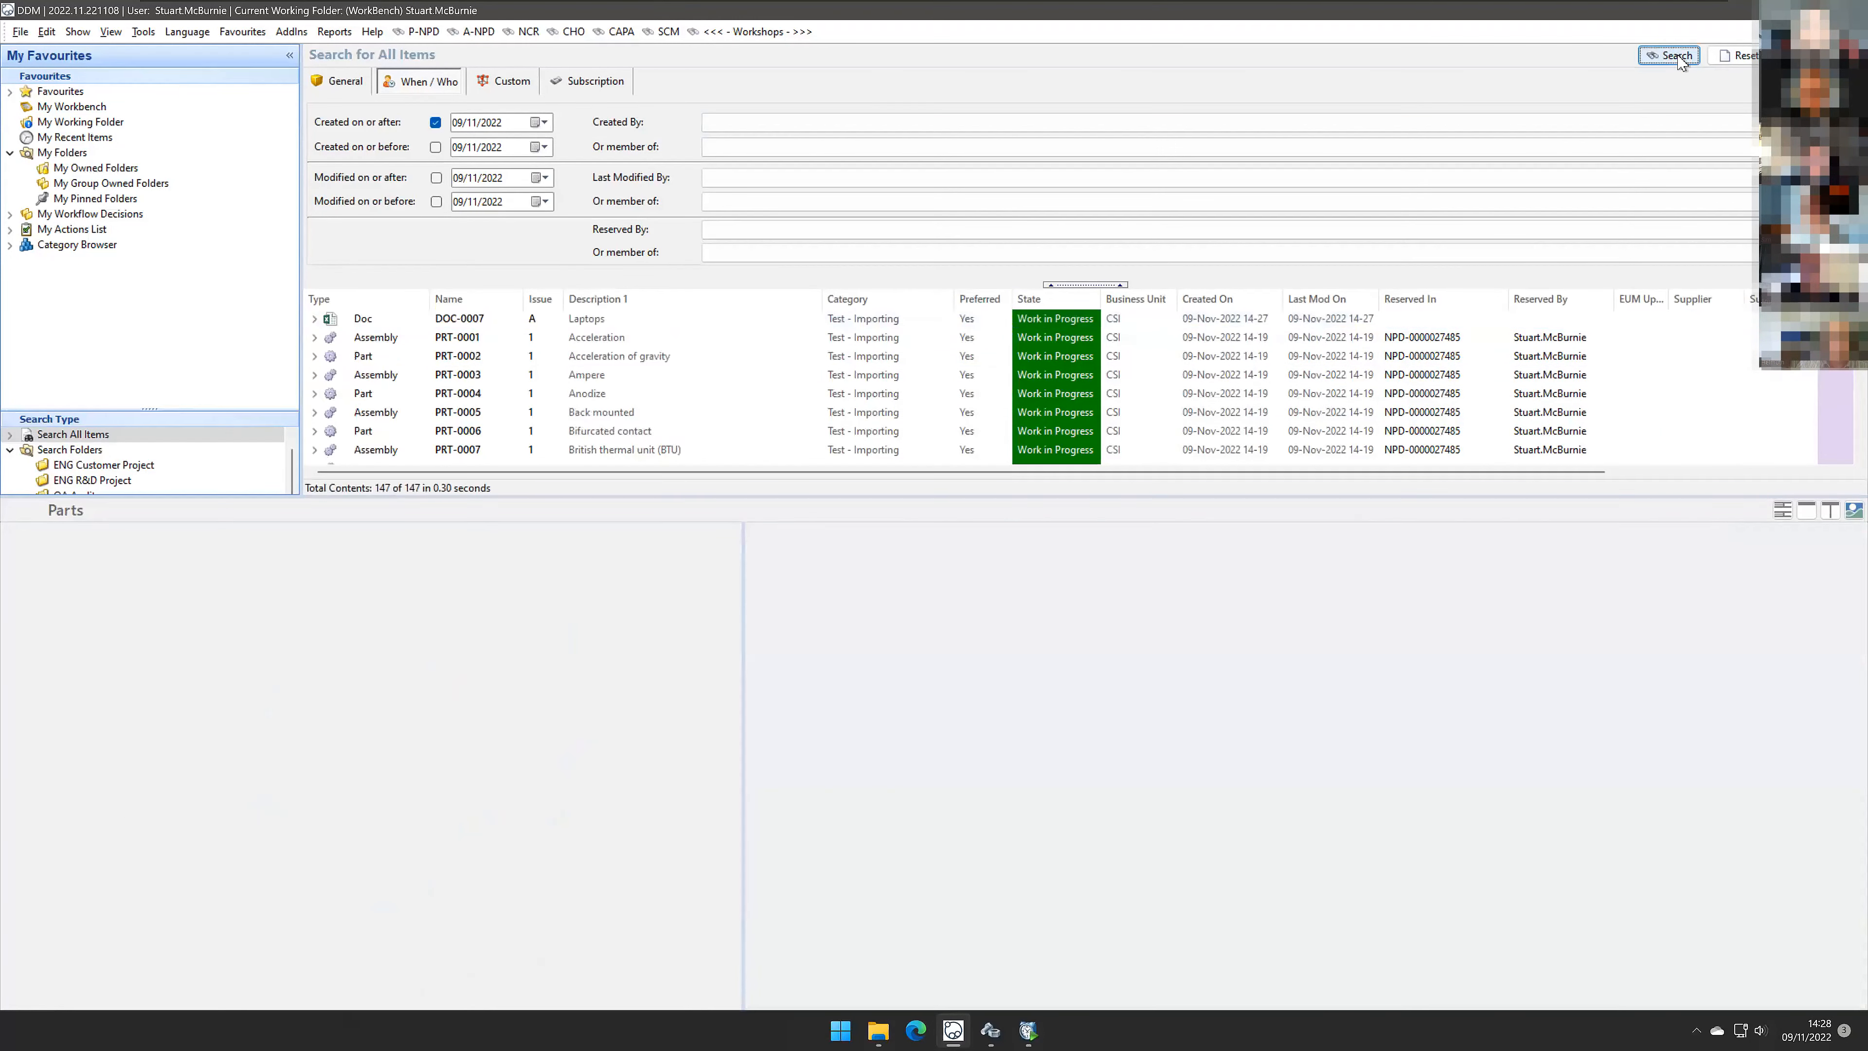
{"action": "left_click", "coordinate": [407, 301]}
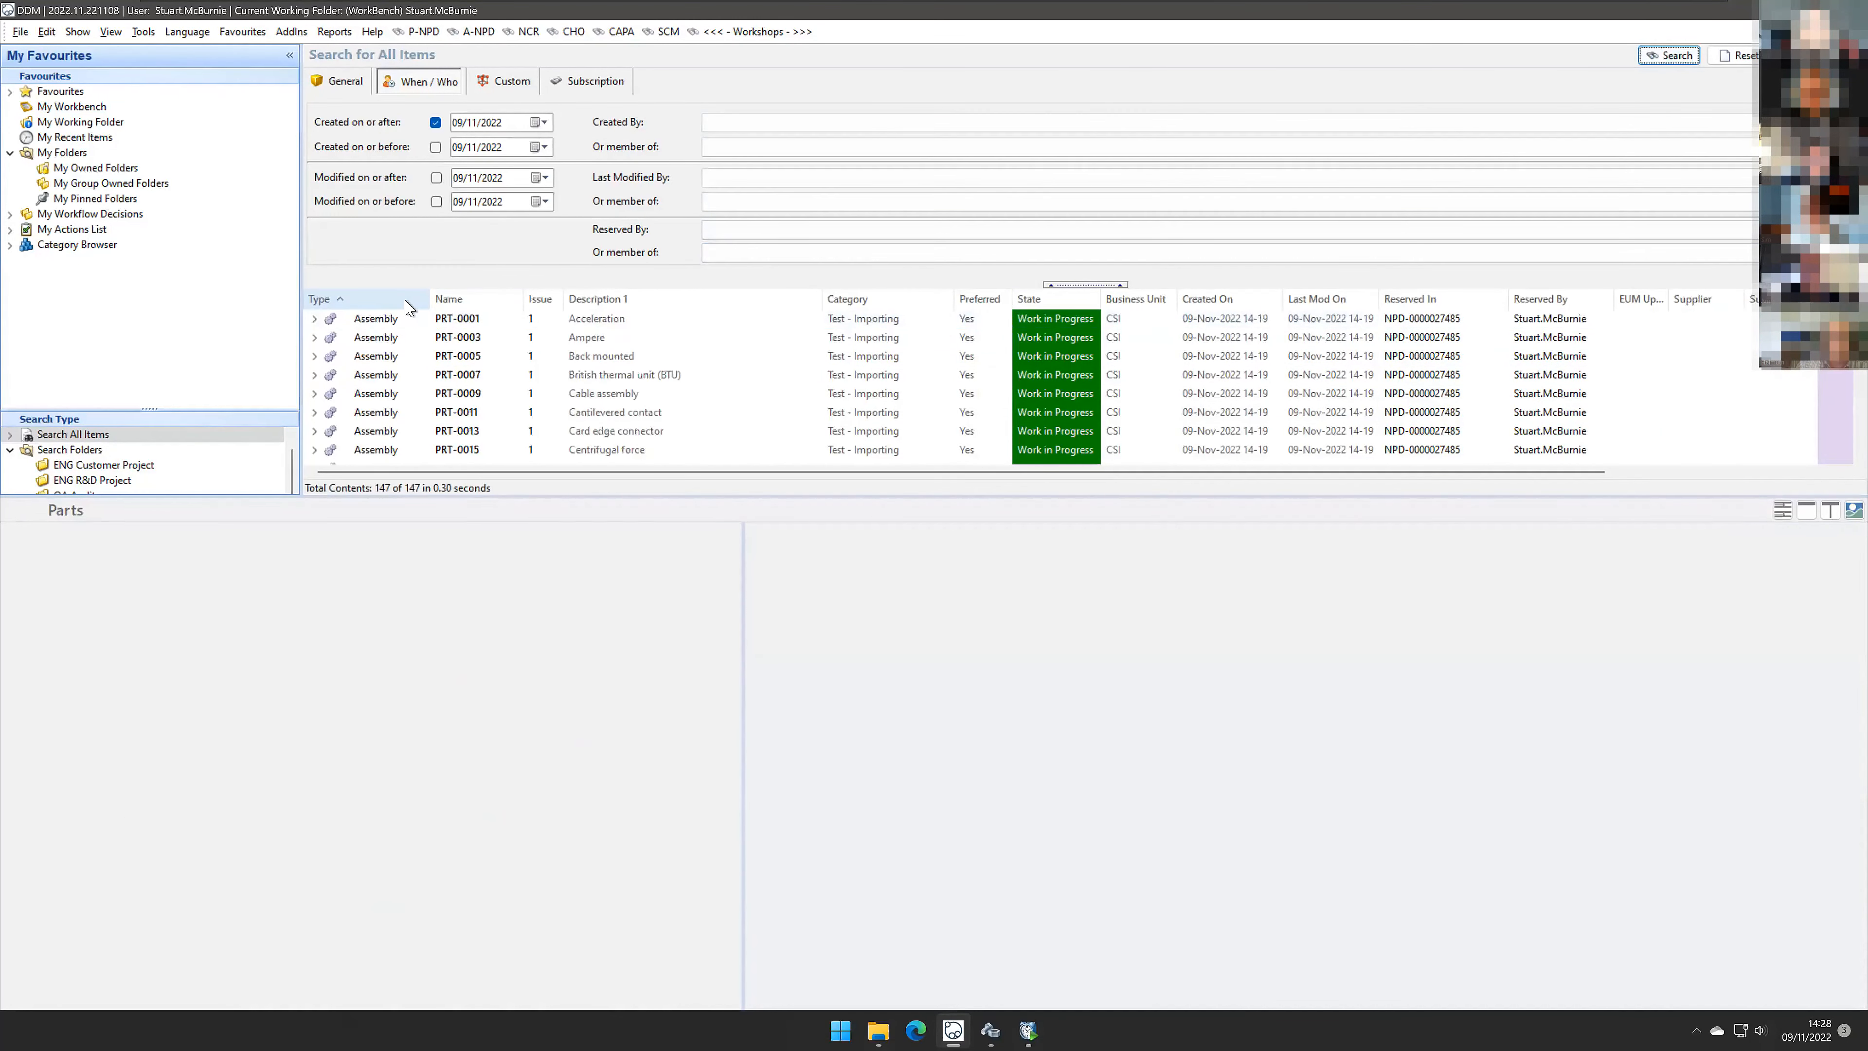
{"action": "left_click", "coordinate": [407, 300]}
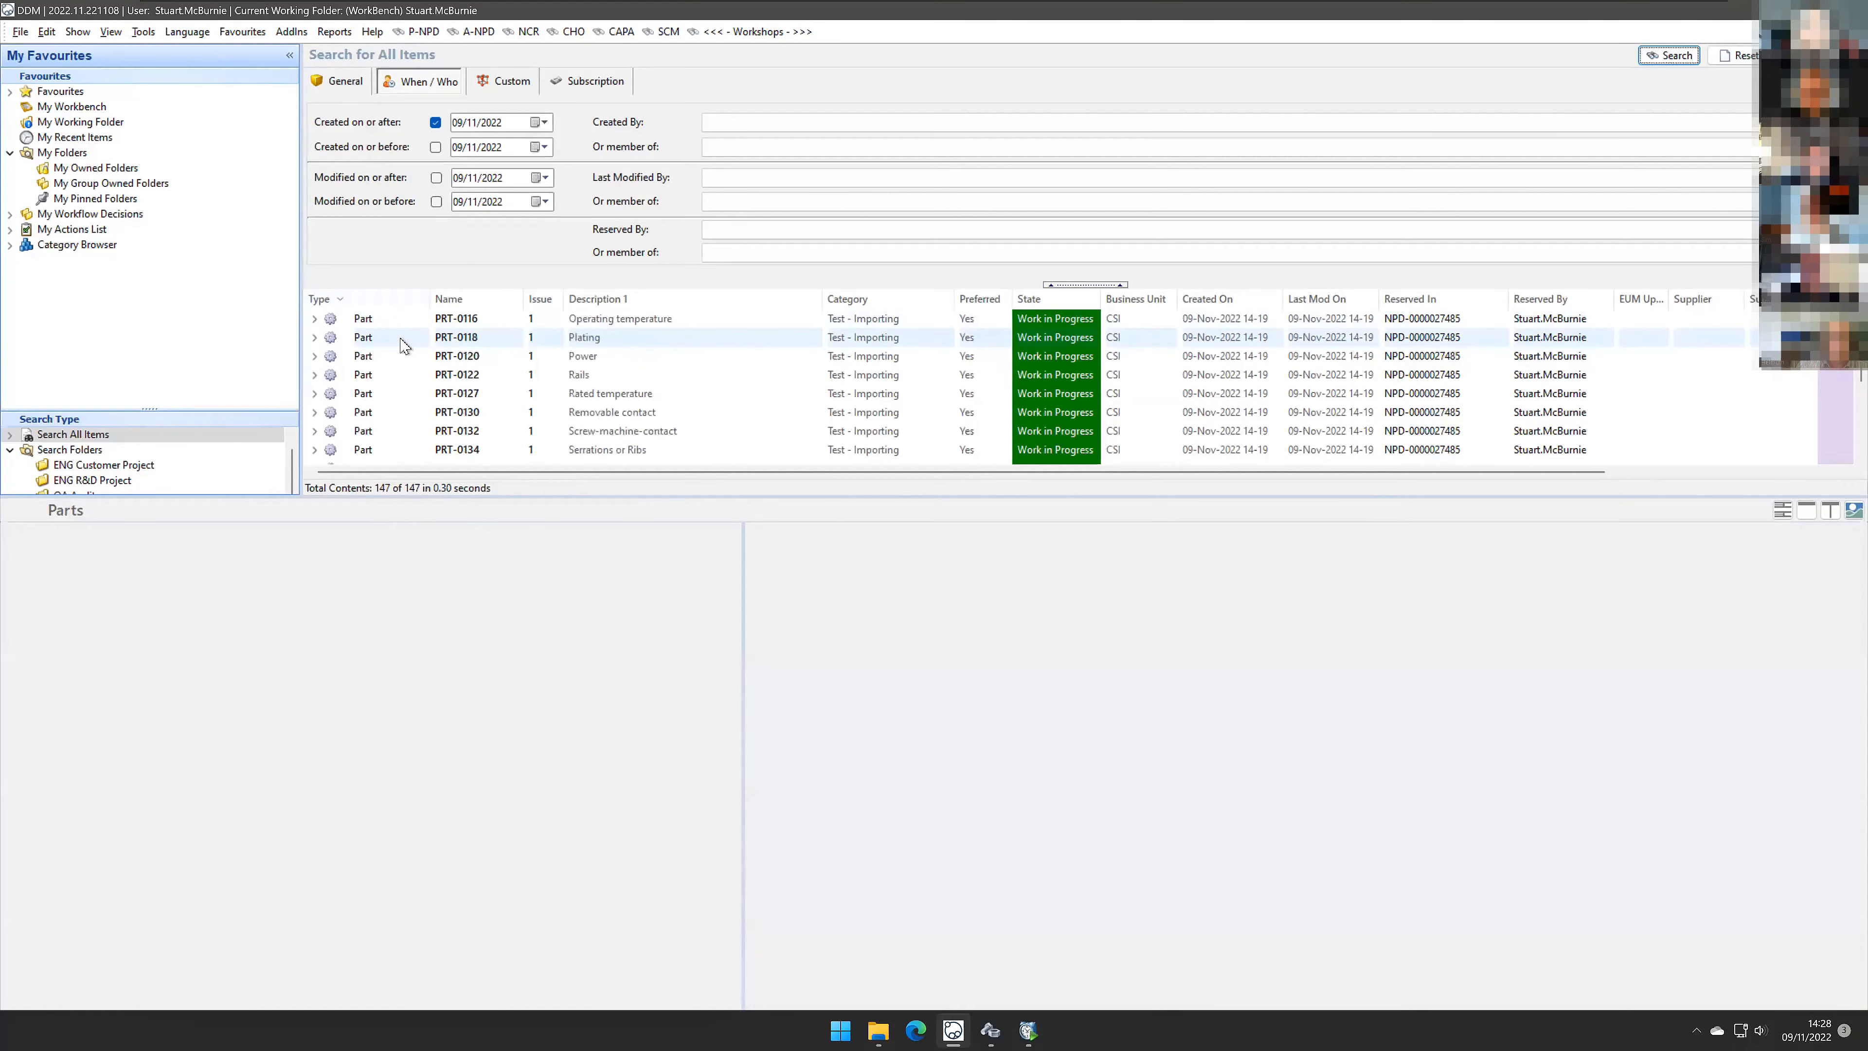
{"action": "scroll", "coordinate": [403, 346], "scroll_direction": "down", "scroll_amount": 20}
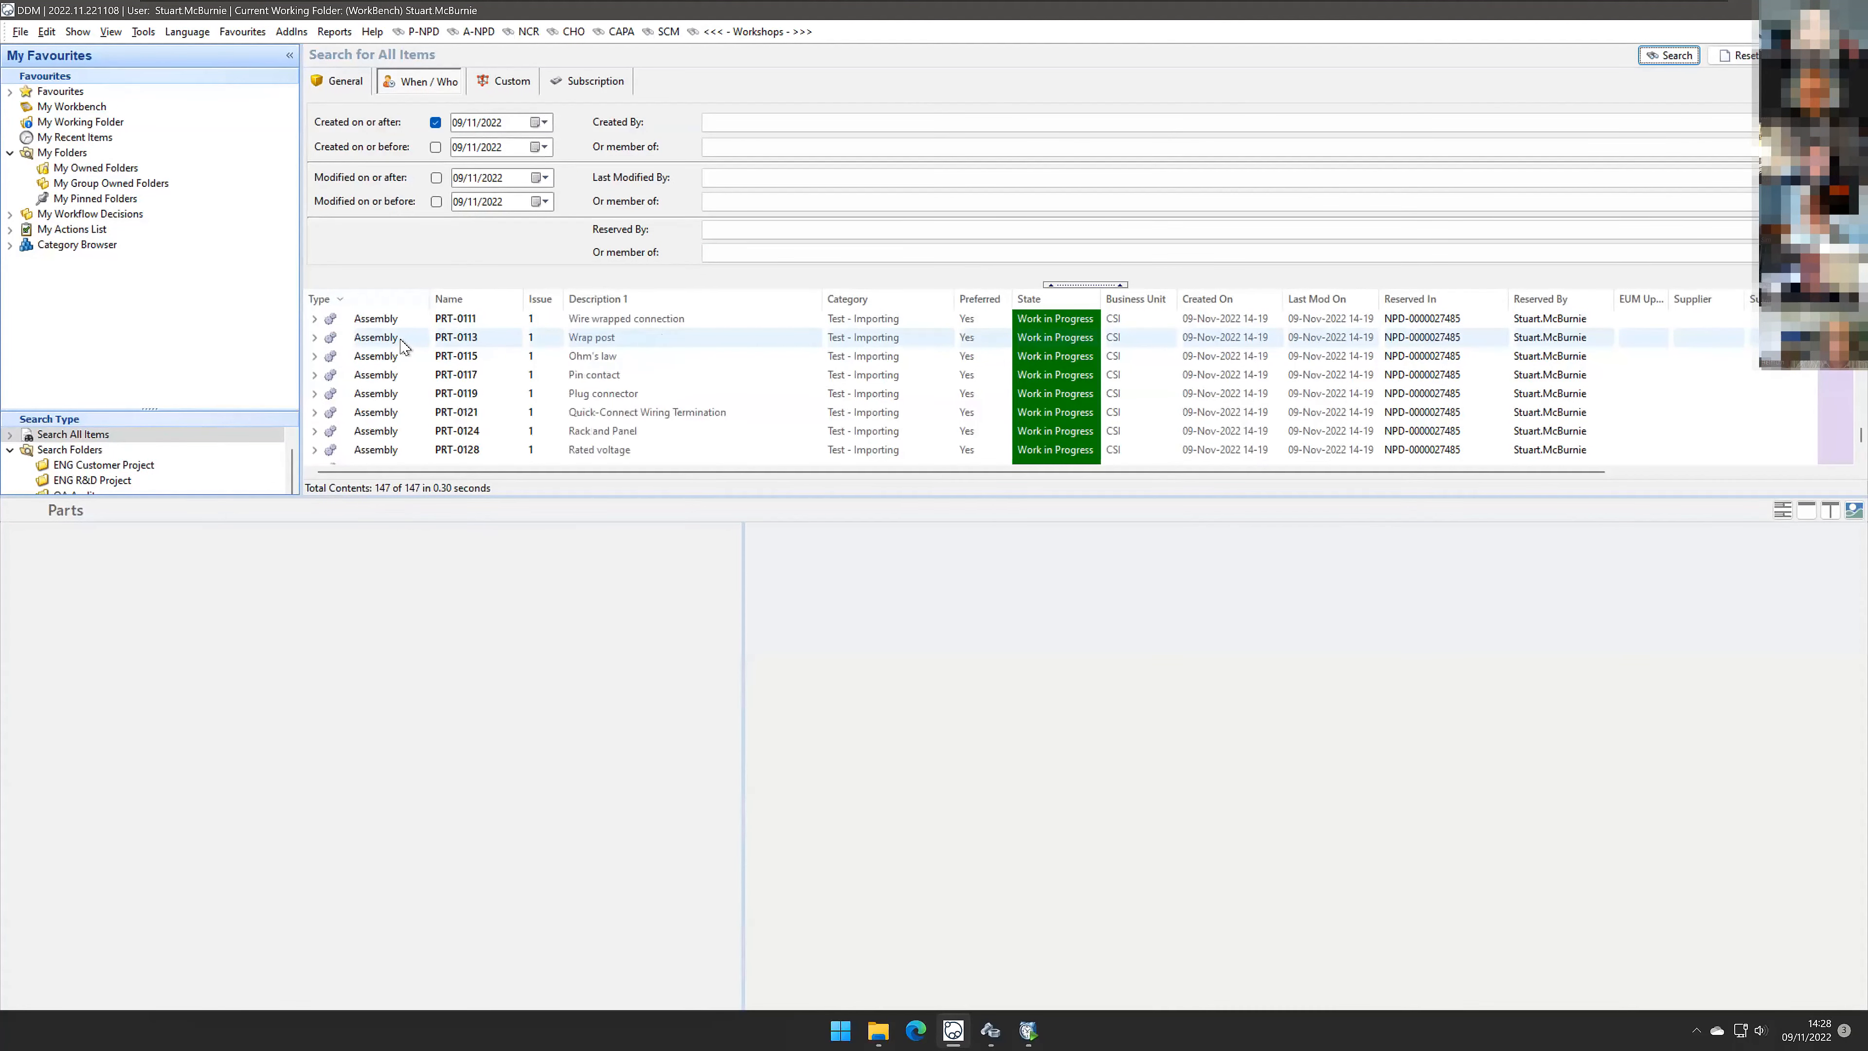
{"action": "scroll", "coordinate": [401, 379], "scroll_direction": "up", "scroll_amount": 20}
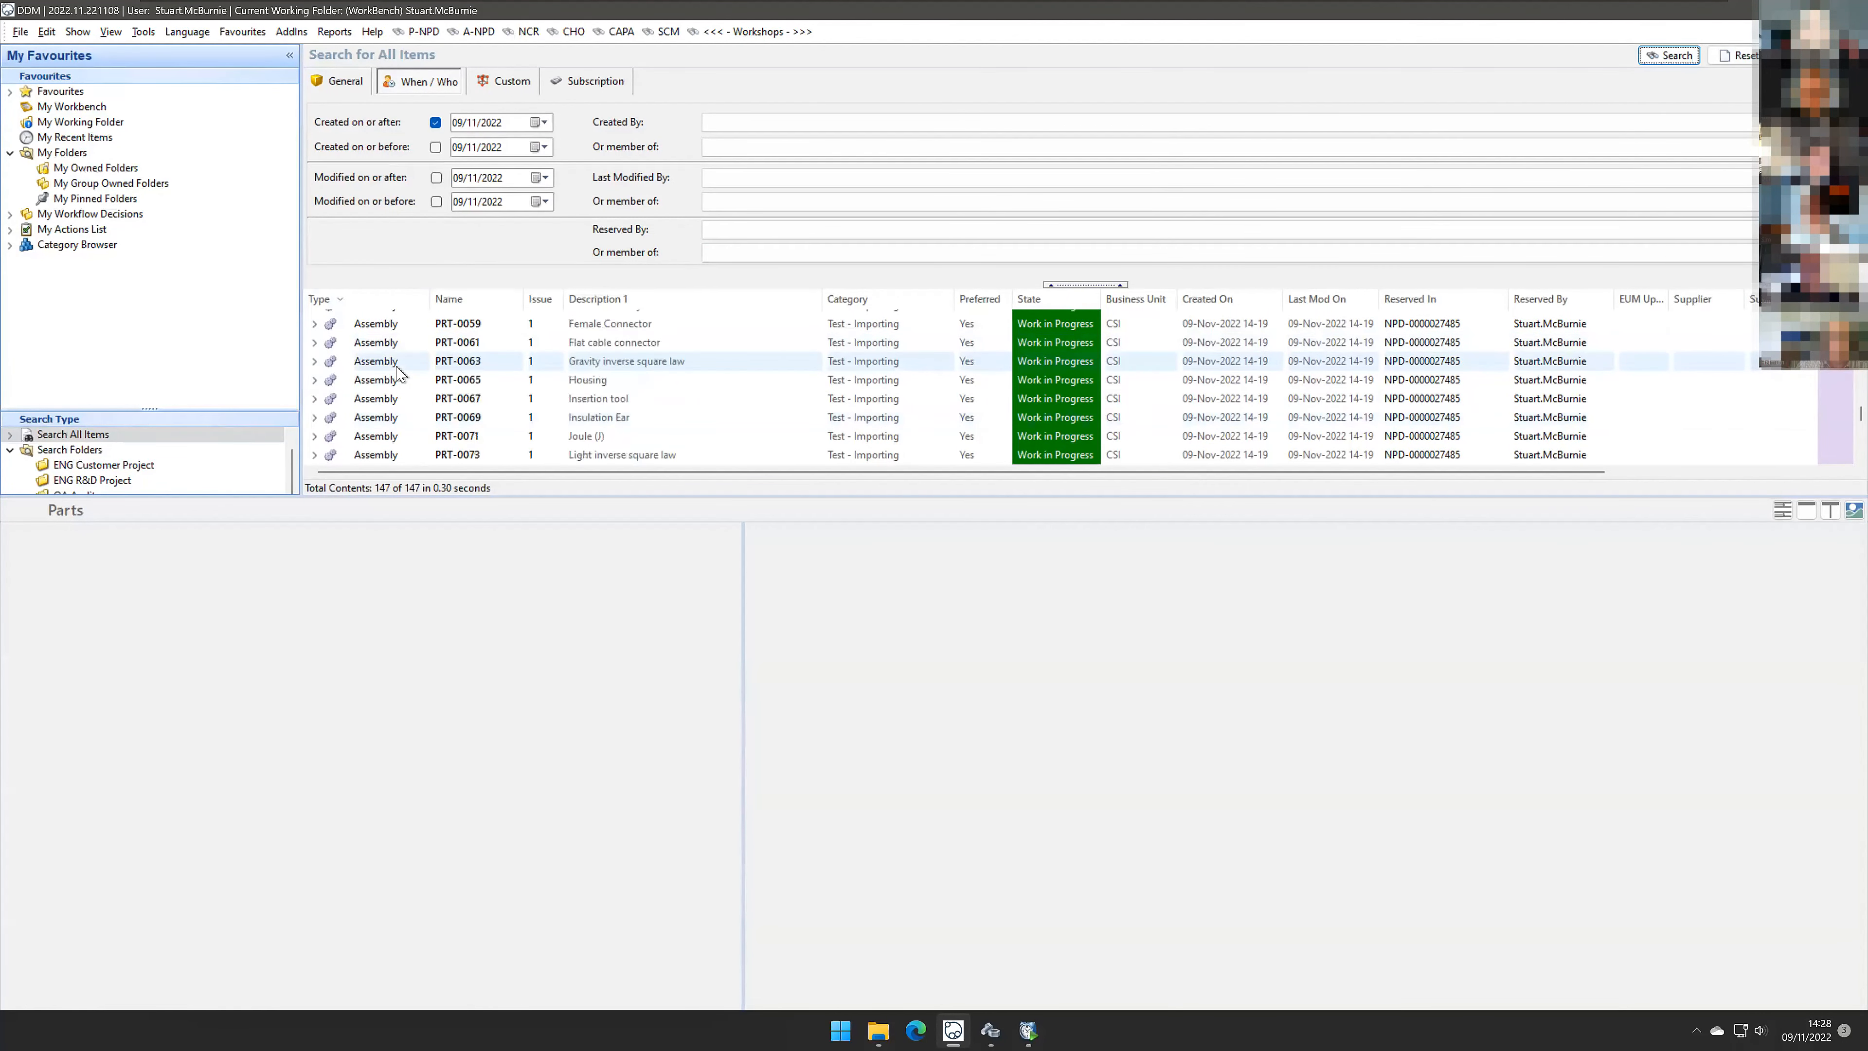
{"action": "left_click", "coordinate": [407, 383]}
{"action": "scroll", "coordinate": [403, 389], "scroll_direction": "up", "scroll_amount": 20}
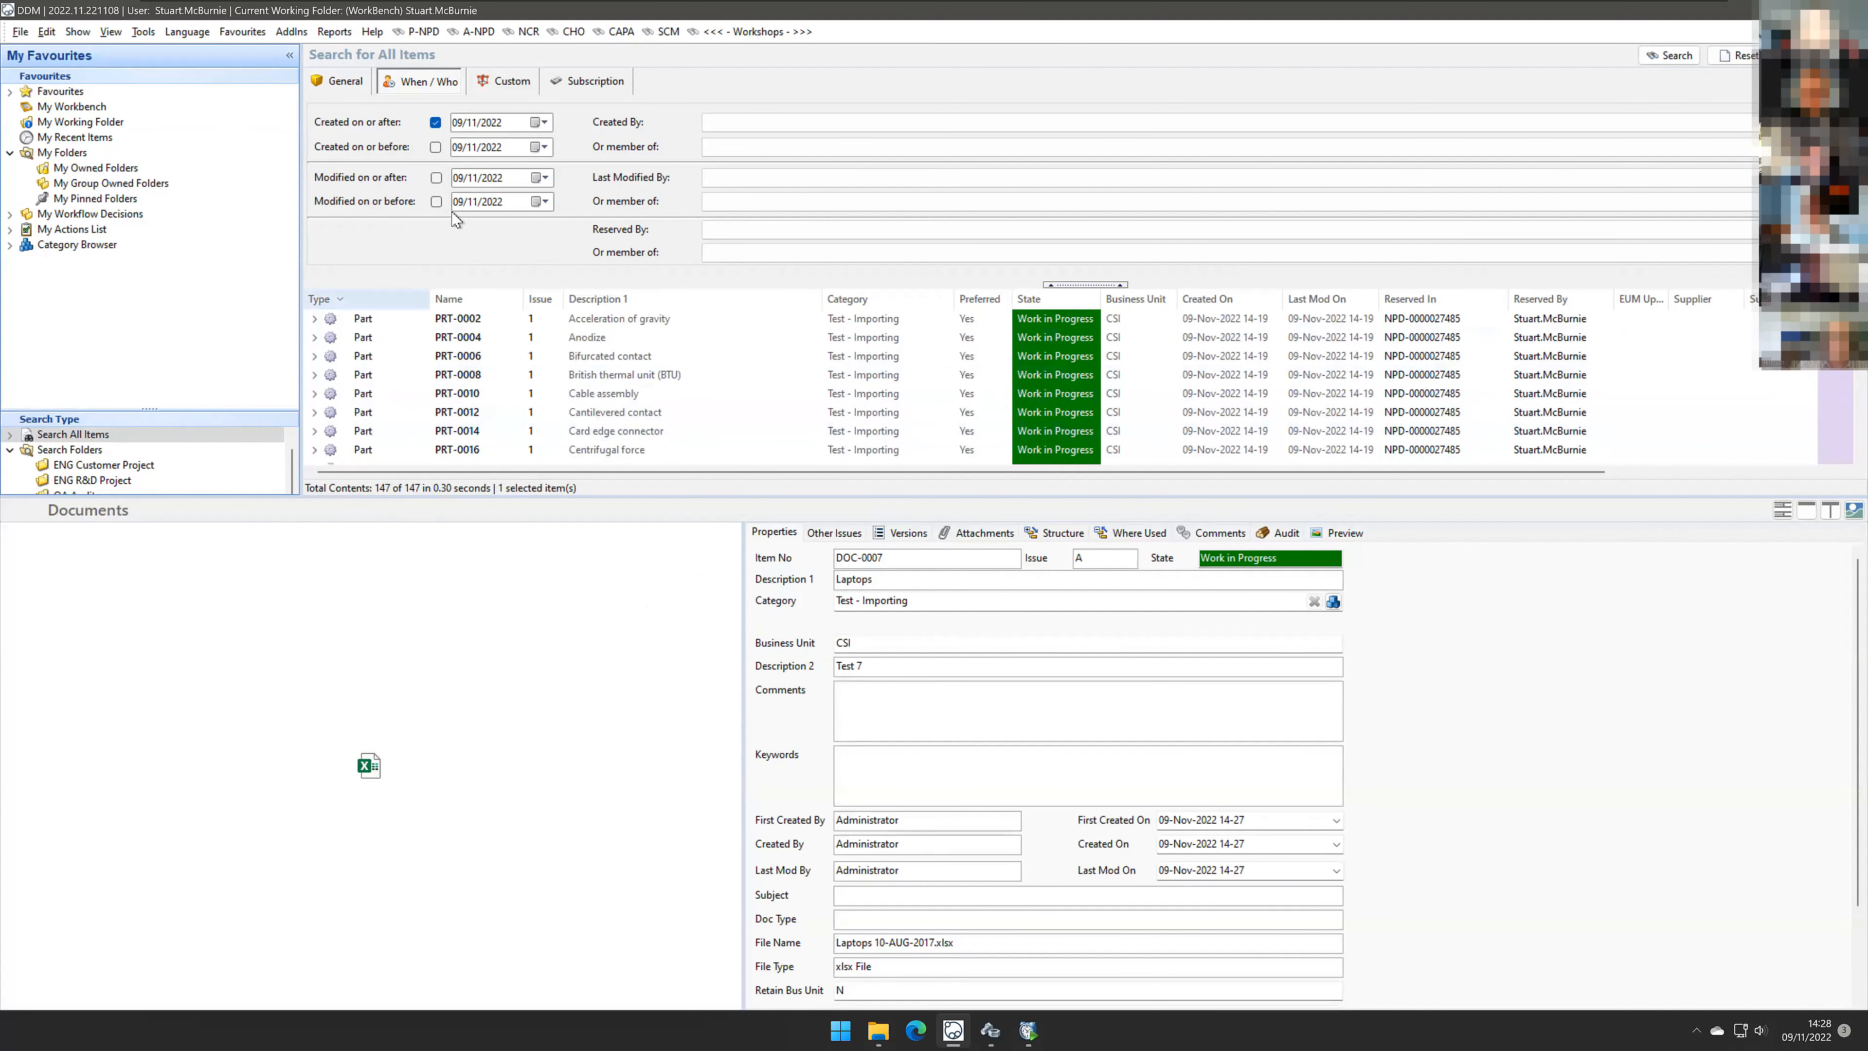
Step: Switch the date filter to Modified on or after 09/11/2022 and rerun the item search
{"action": "left_click", "coordinate": [436, 122]}
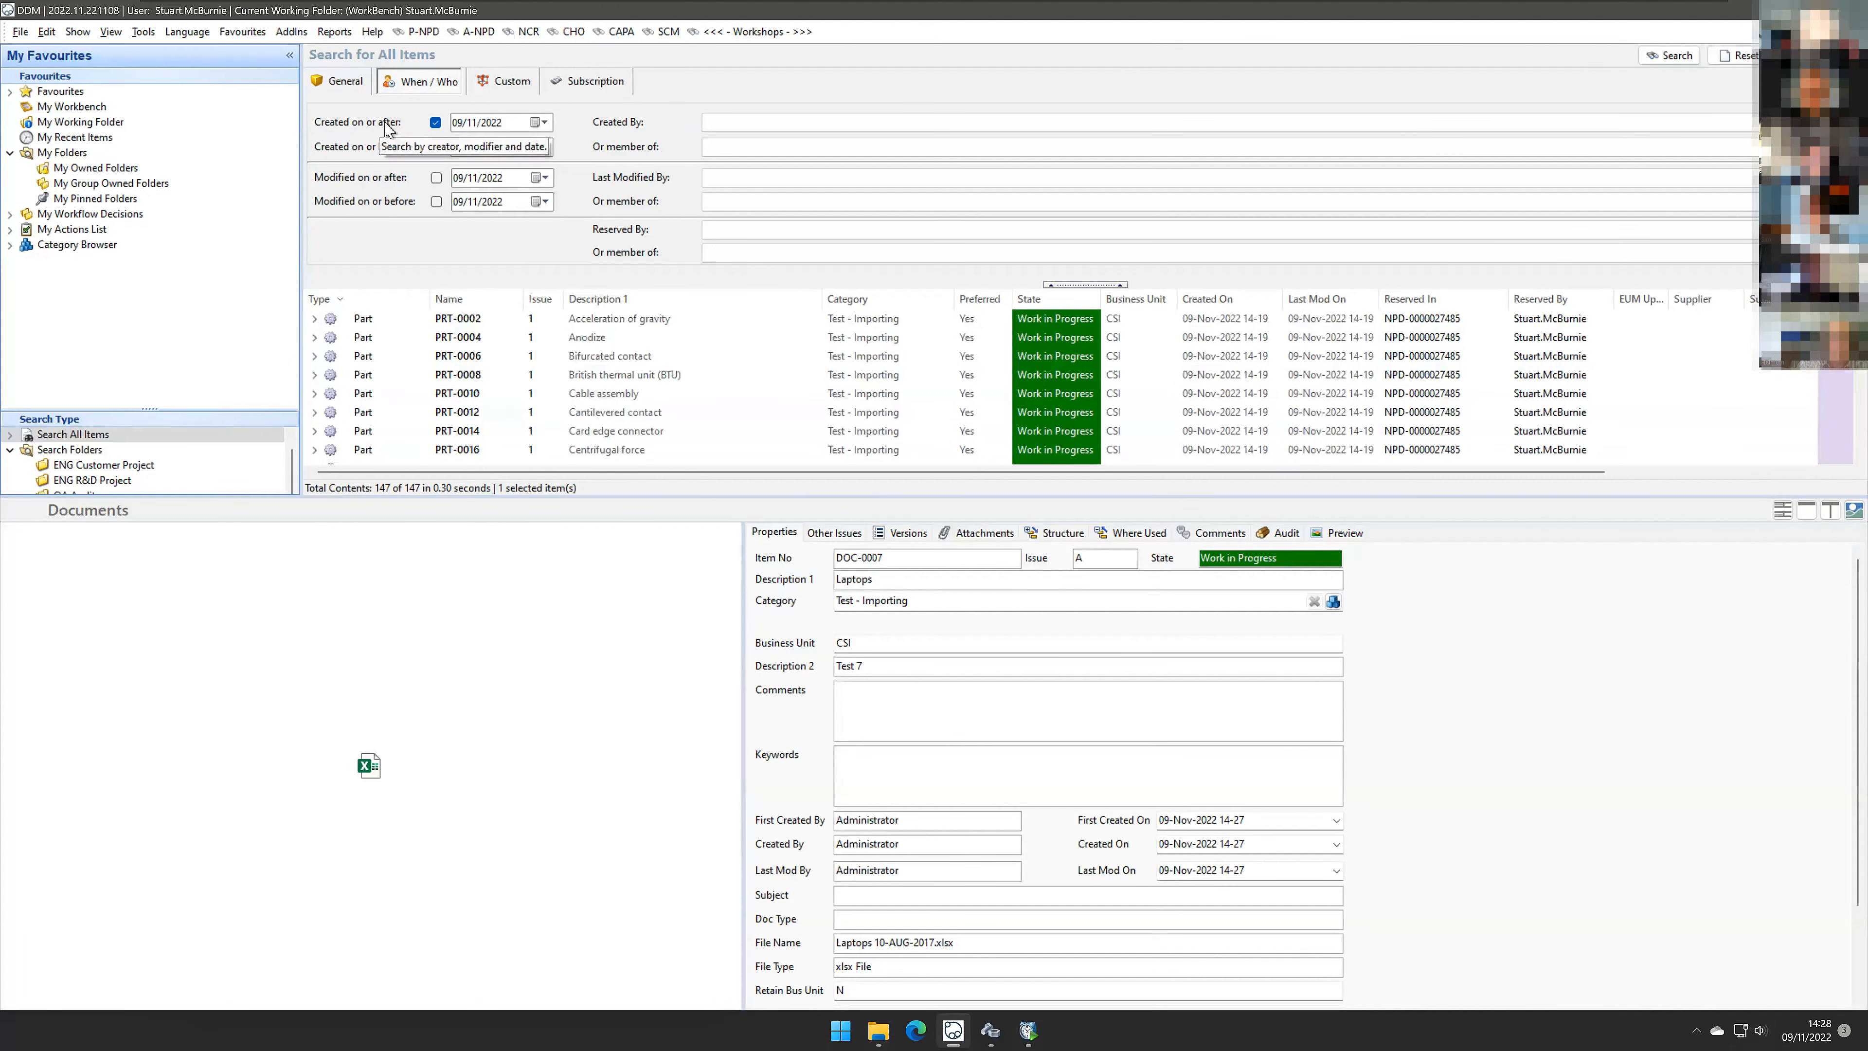
{"action": "scroll", "coordinate": [427, 353], "scroll_direction": "down", "scroll_amount": 11}
{"action": "scroll", "coordinate": [427, 352], "scroll_direction": "down", "scroll_amount": 14}
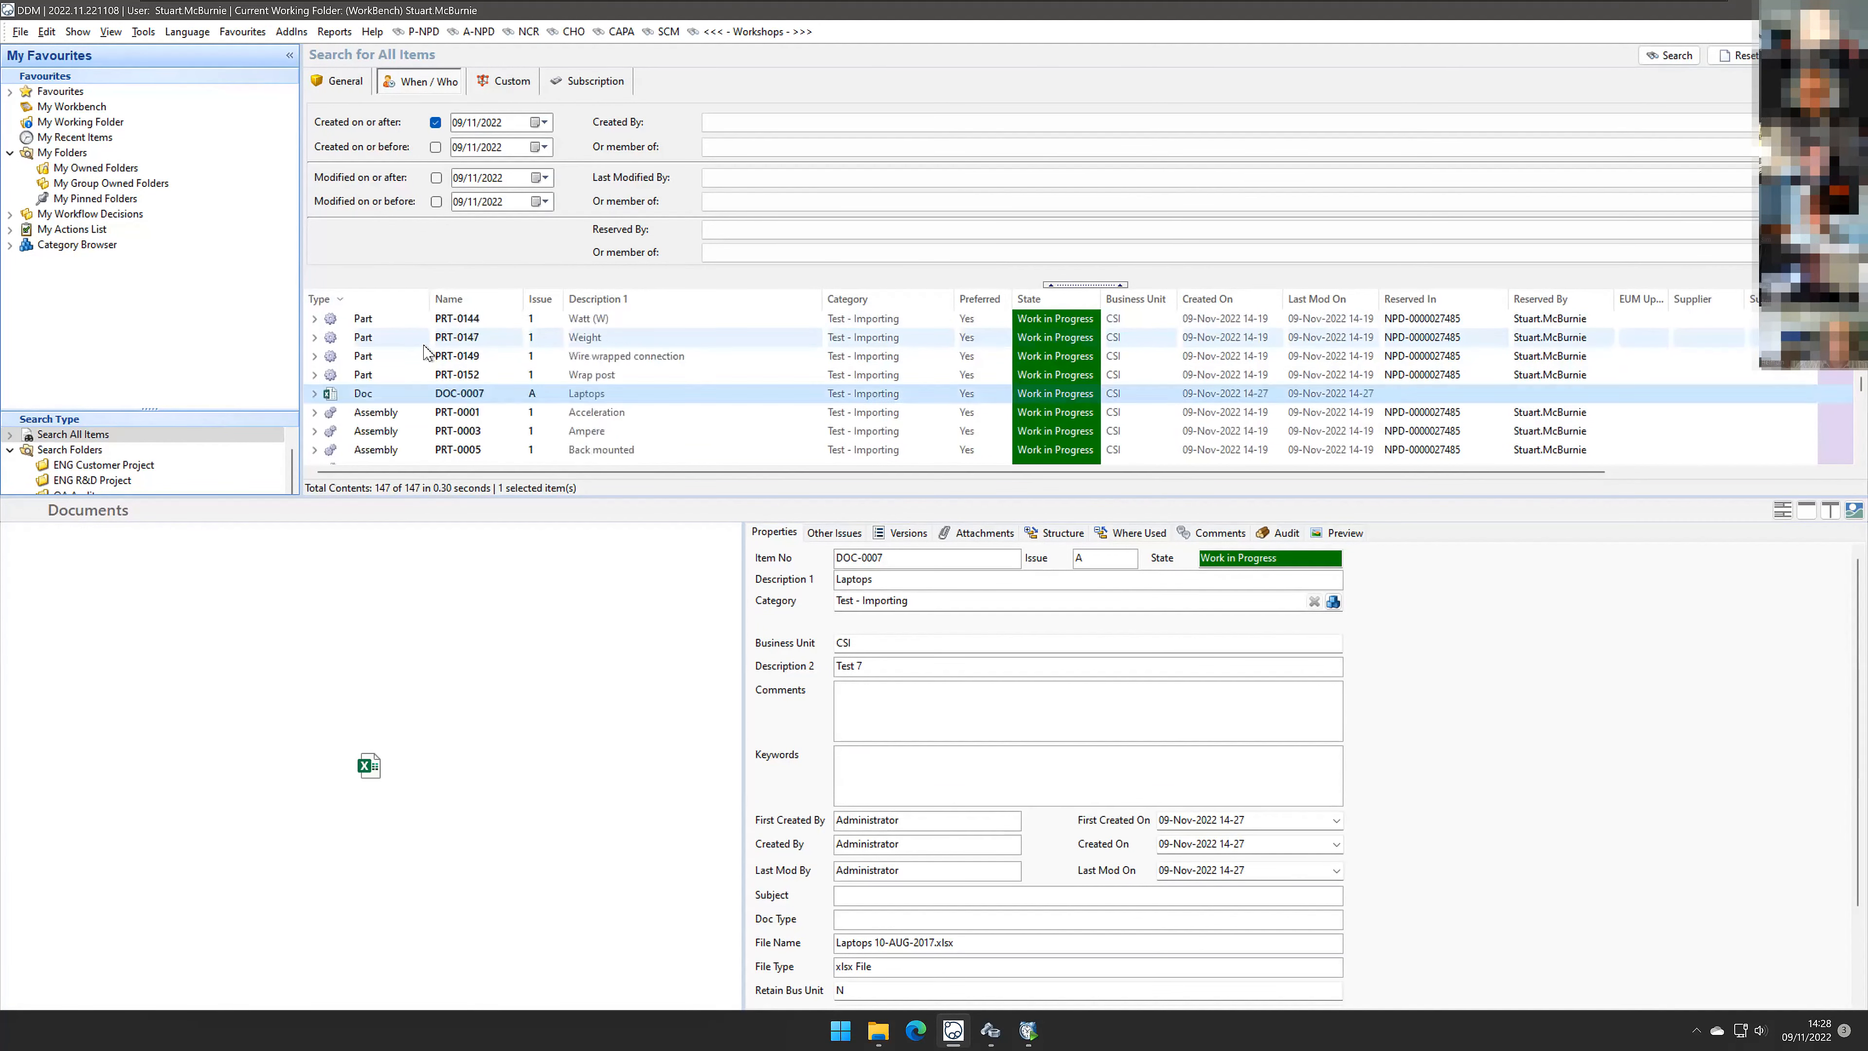
{"action": "scroll", "coordinate": [425, 350], "scroll_direction": "up", "scroll_amount": 1}
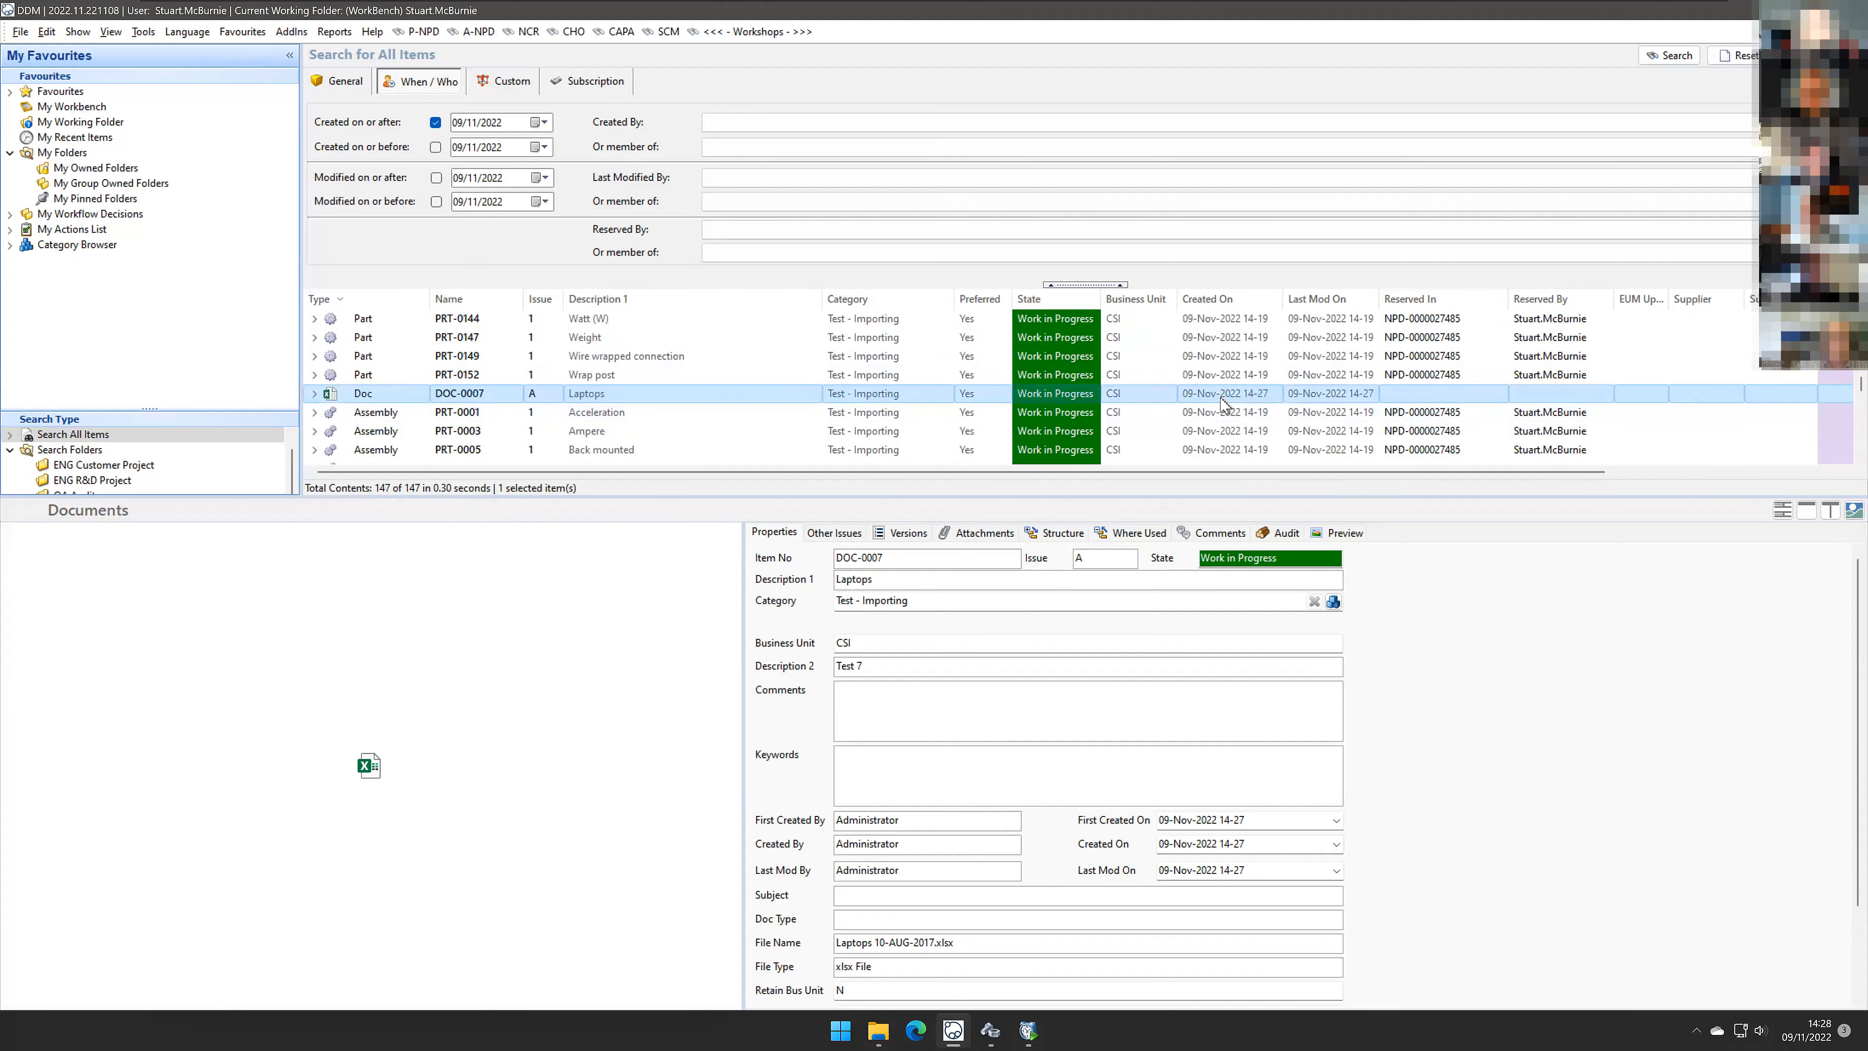
{"action": "left_click", "coordinate": [436, 124]}
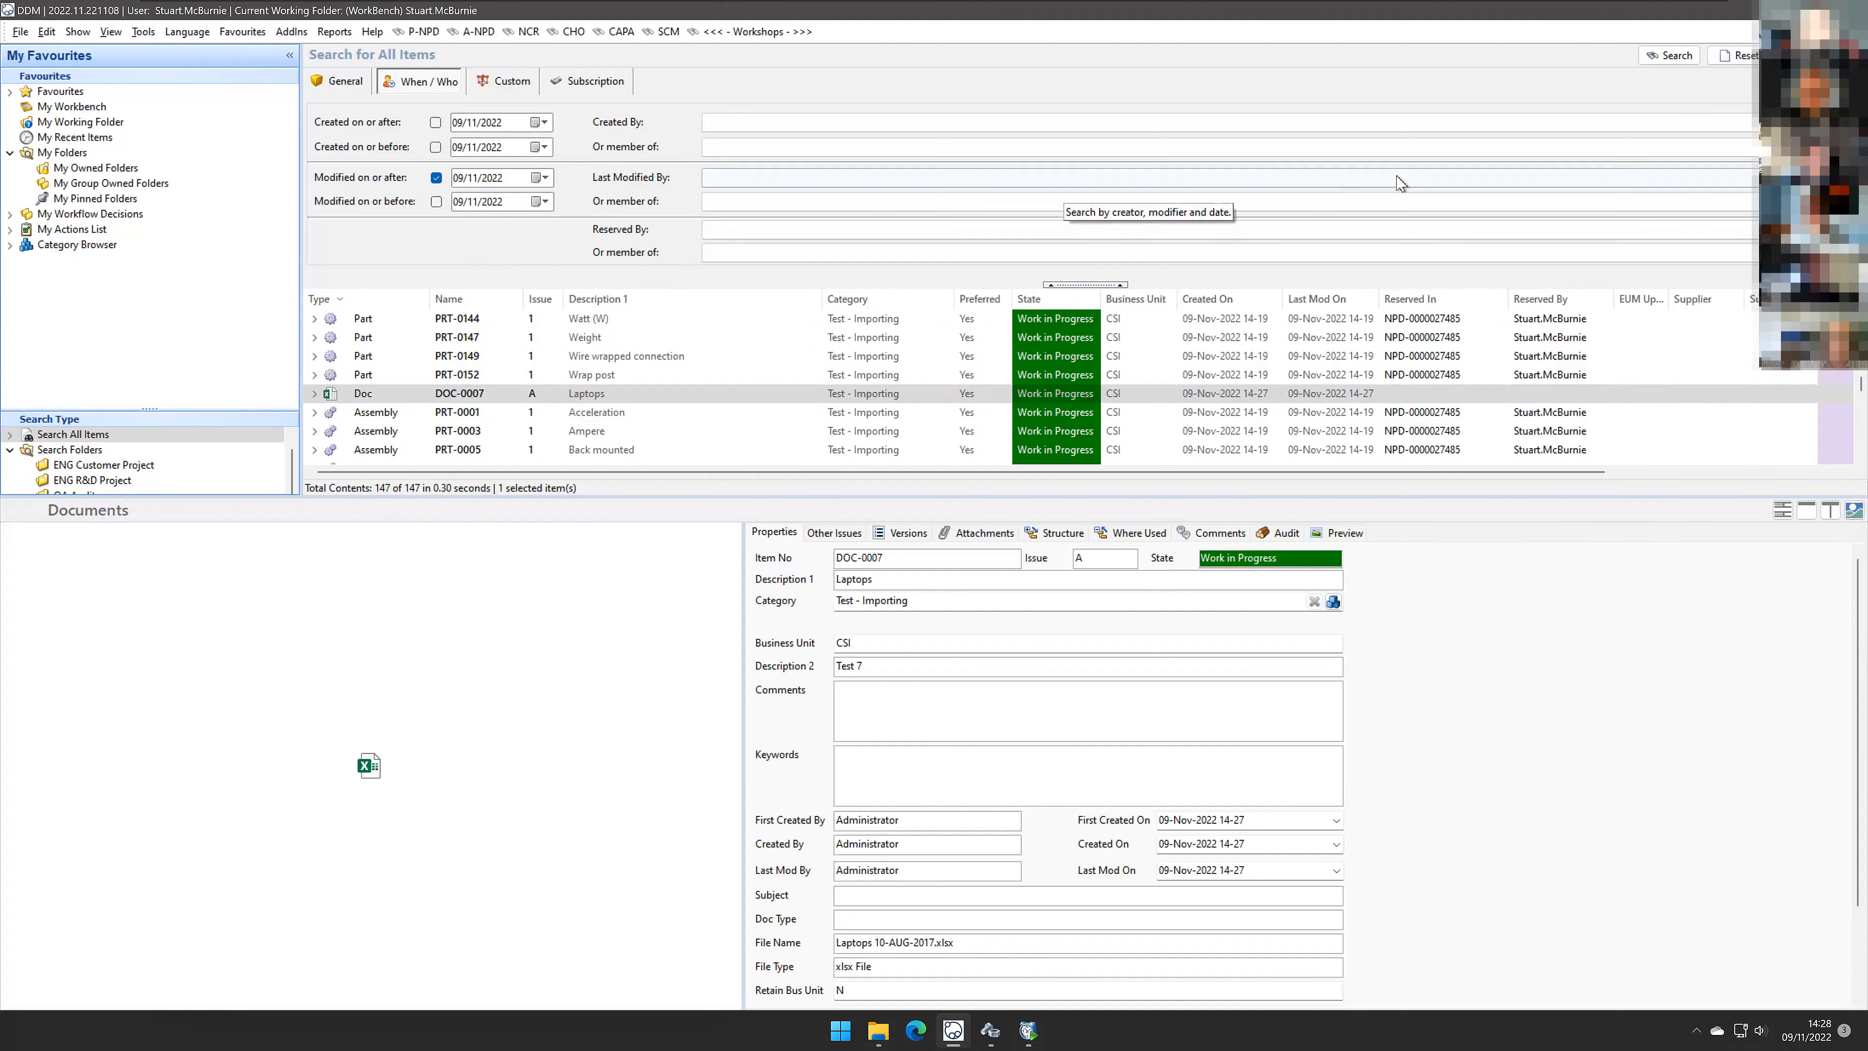
{"action": "left_click", "coordinate": [1685, 56]}
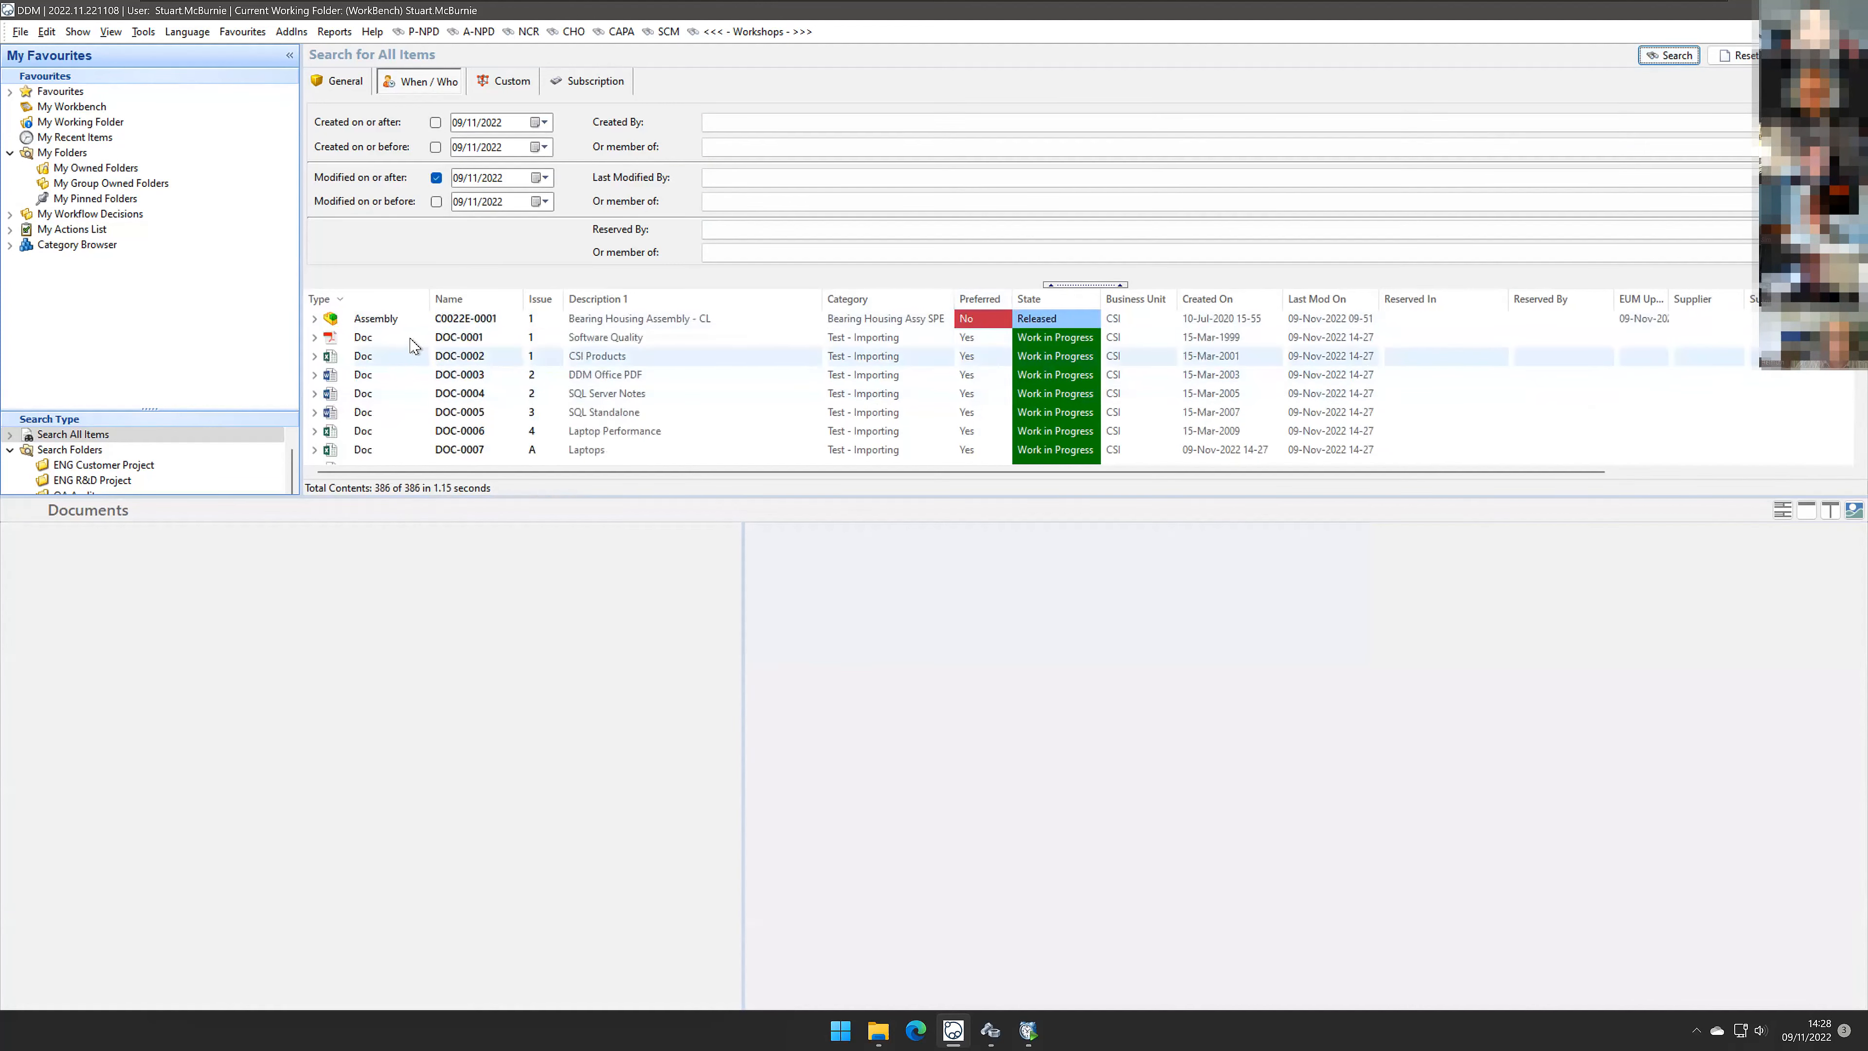
Step: Select the imported documents DOC-0001 to DOC-0011 and open the DDM Action Server Client to process them
{"action": "left_click", "coordinate": [450, 338]}
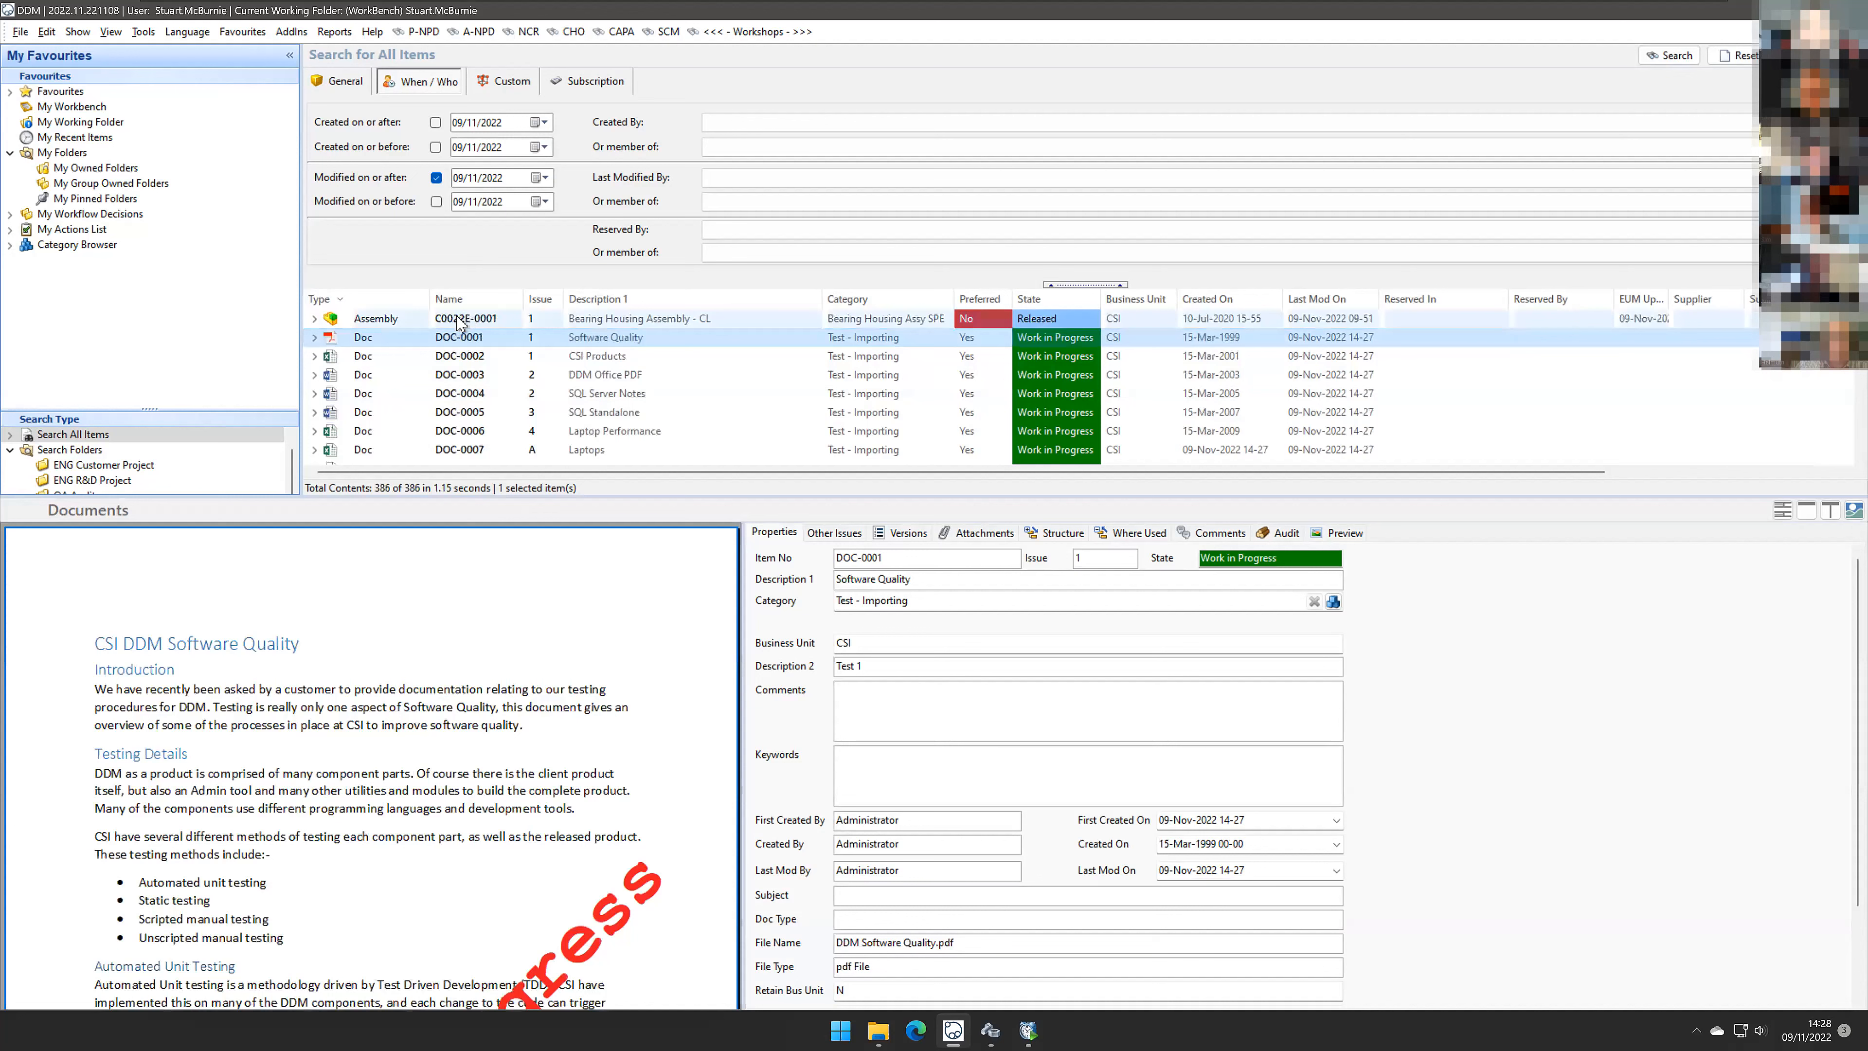
{"action": "scroll", "coordinate": [471, 346], "scroll_direction": "up", "scroll_amount": 3}
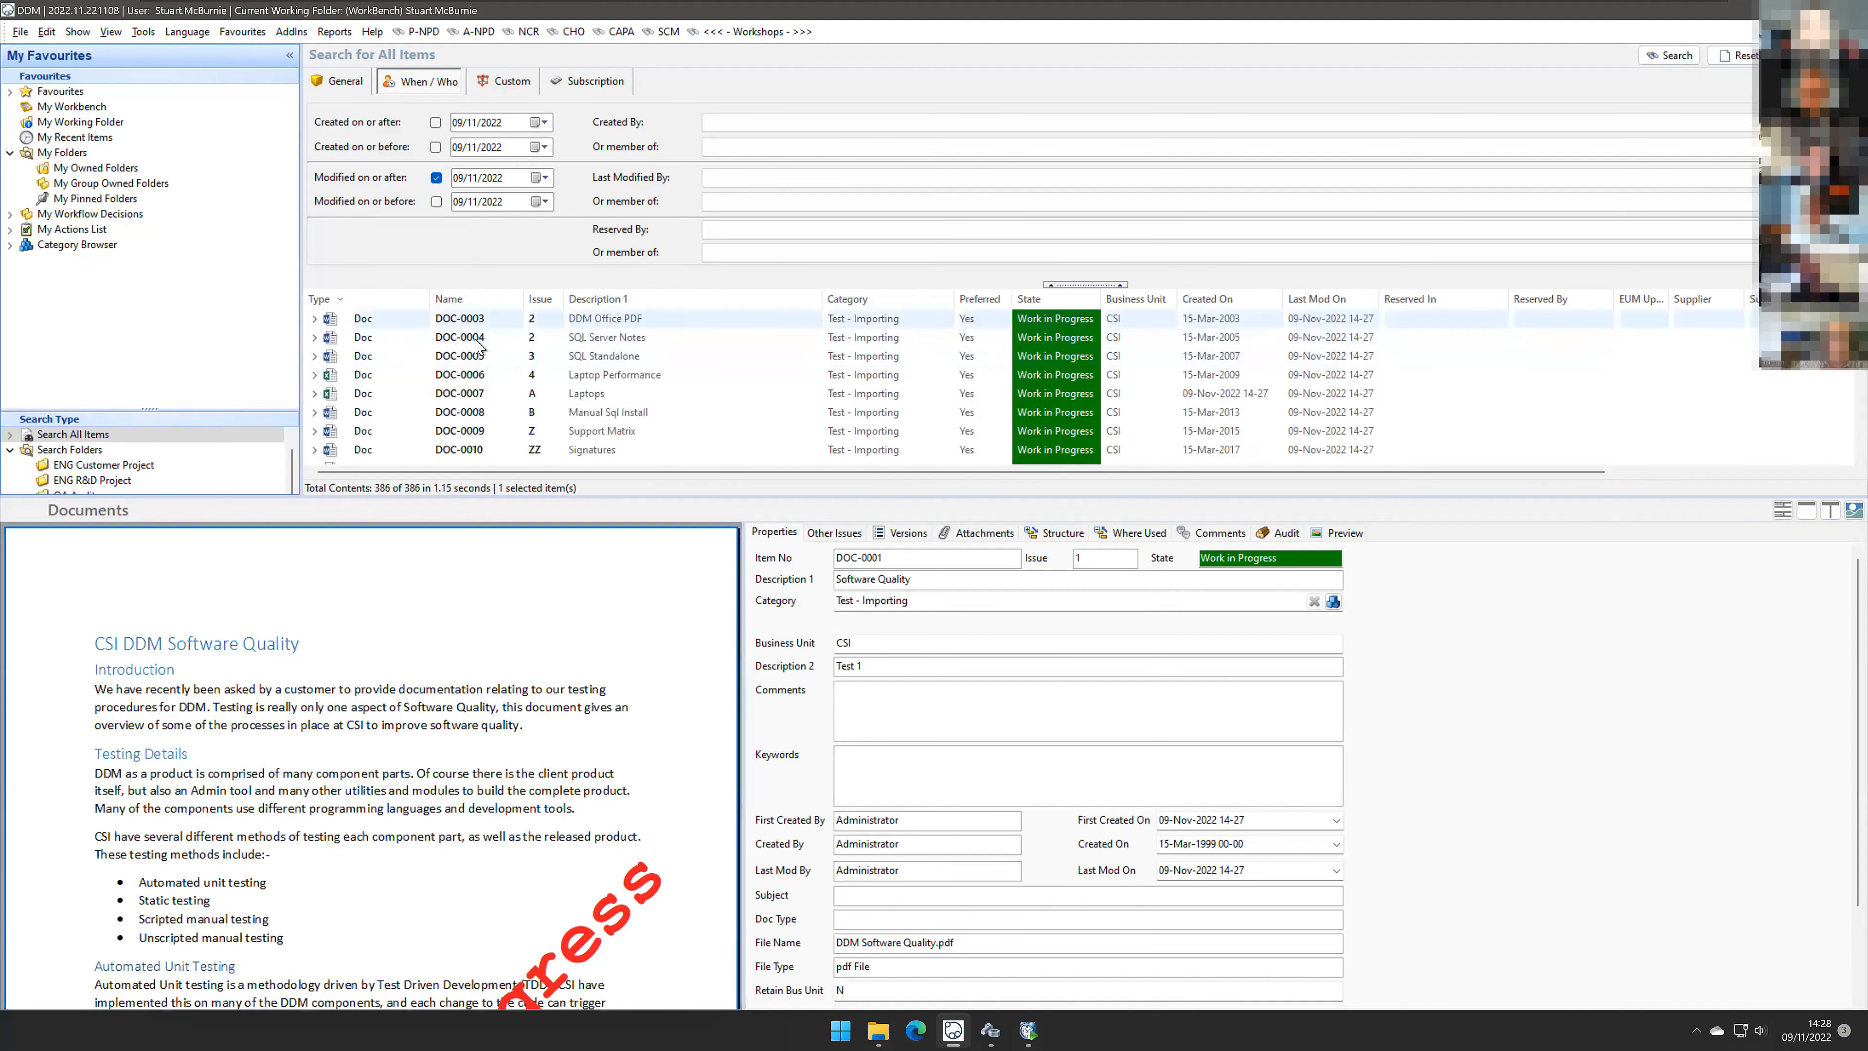
{"action": "scroll", "coordinate": [494, 344], "scroll_direction": "down", "scroll_amount": 3}
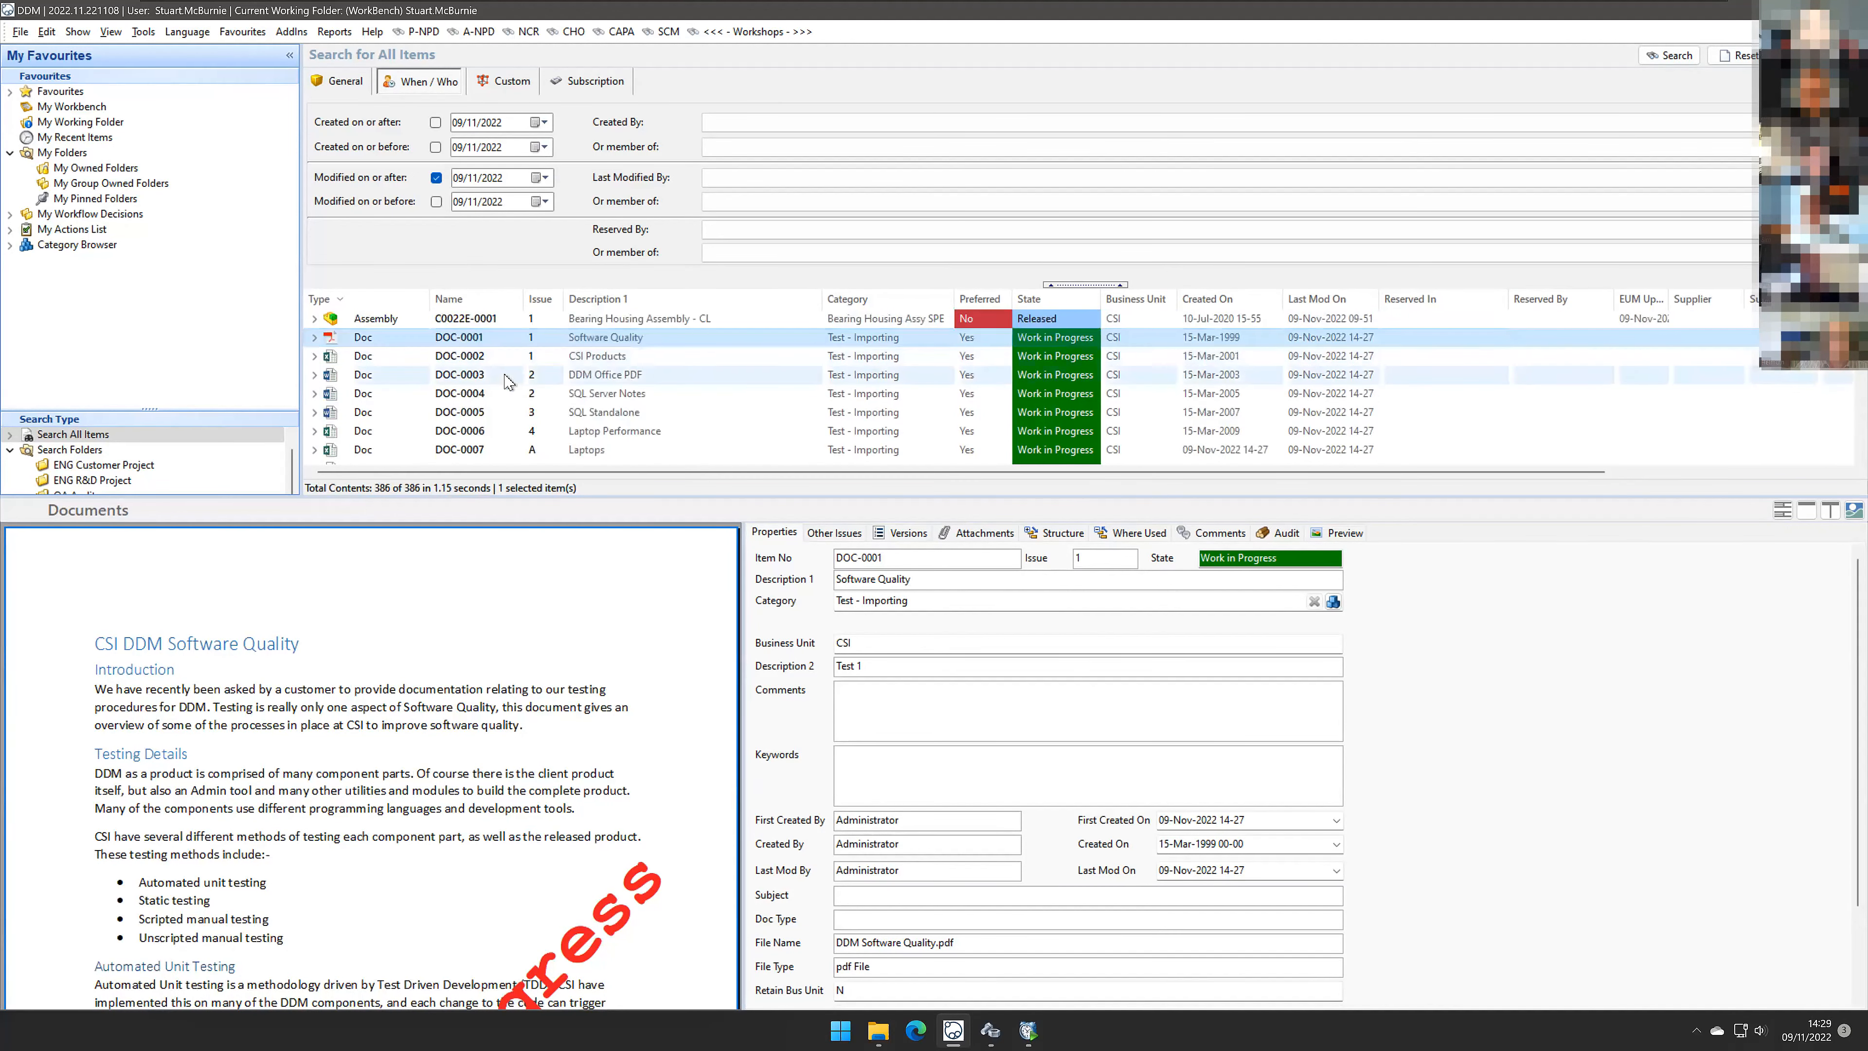
{"action": "left_click", "coordinate": [503, 356], "text": "shift"}
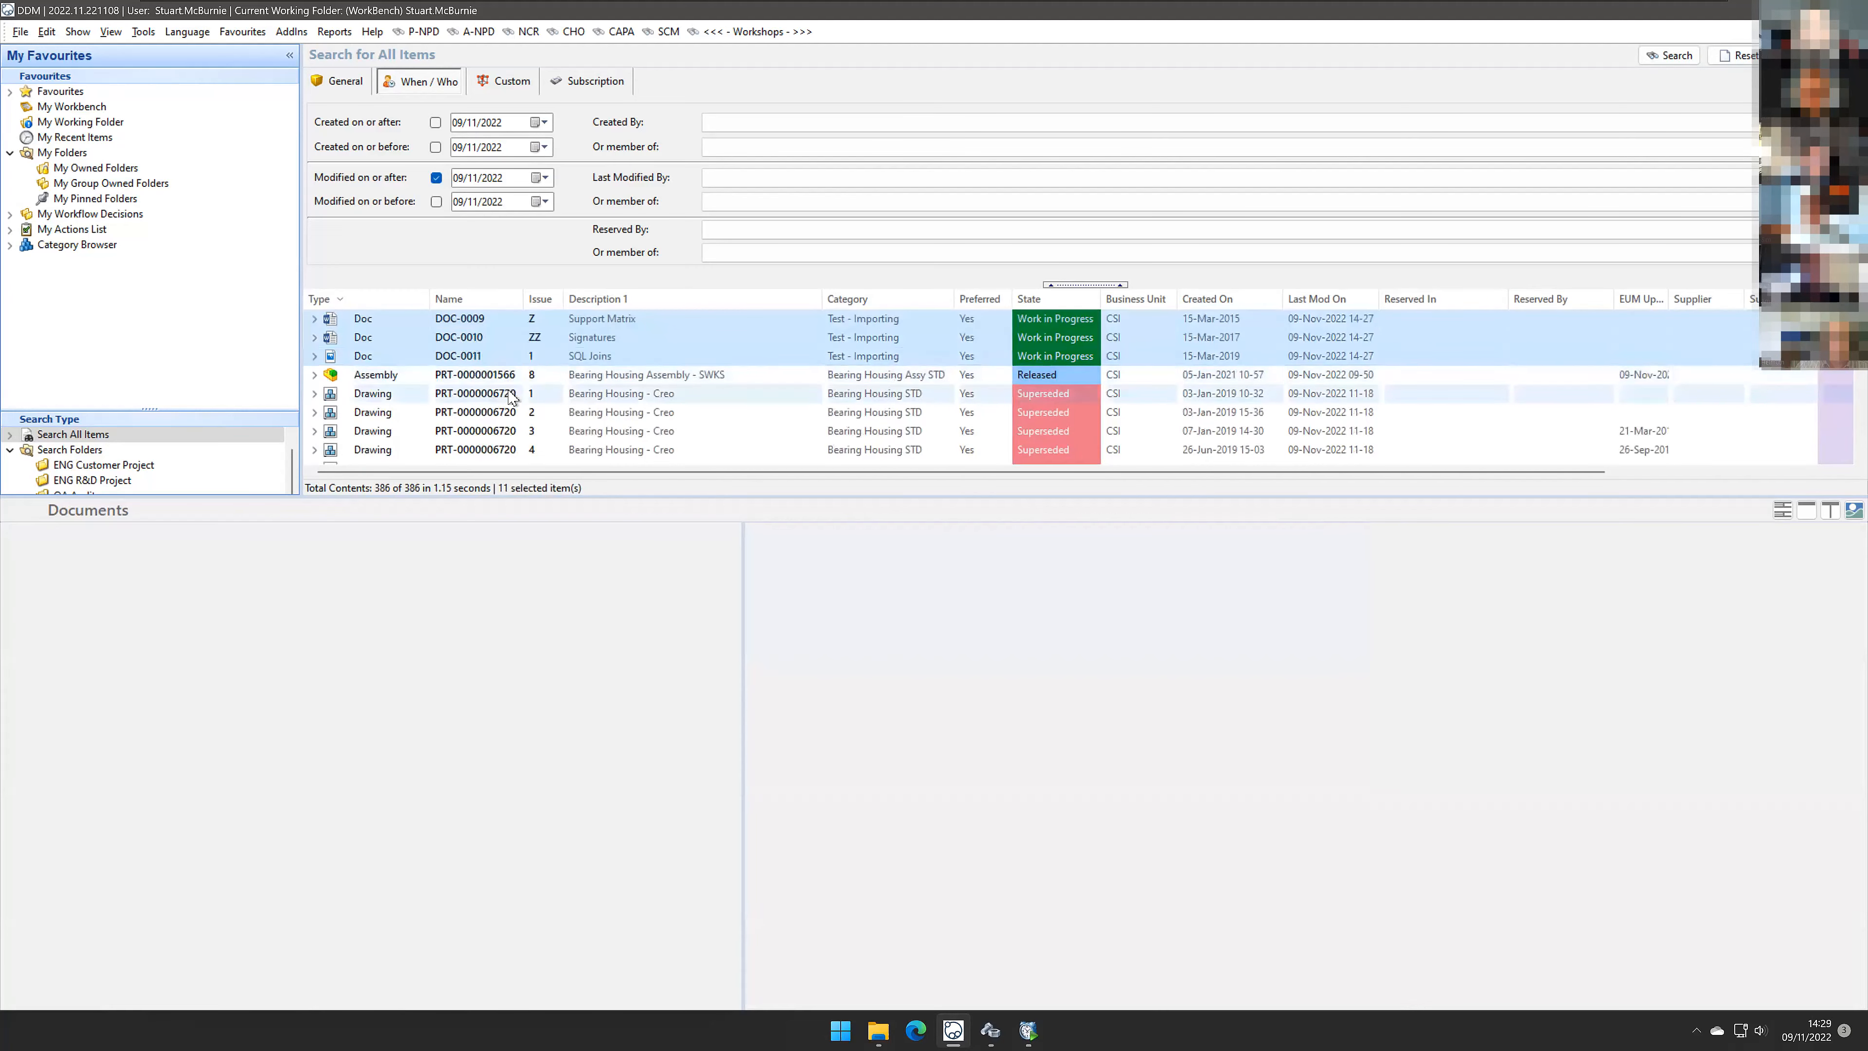
{"action": "scroll", "coordinate": [559, 368], "scroll_direction": "up", "scroll_amount": 2}
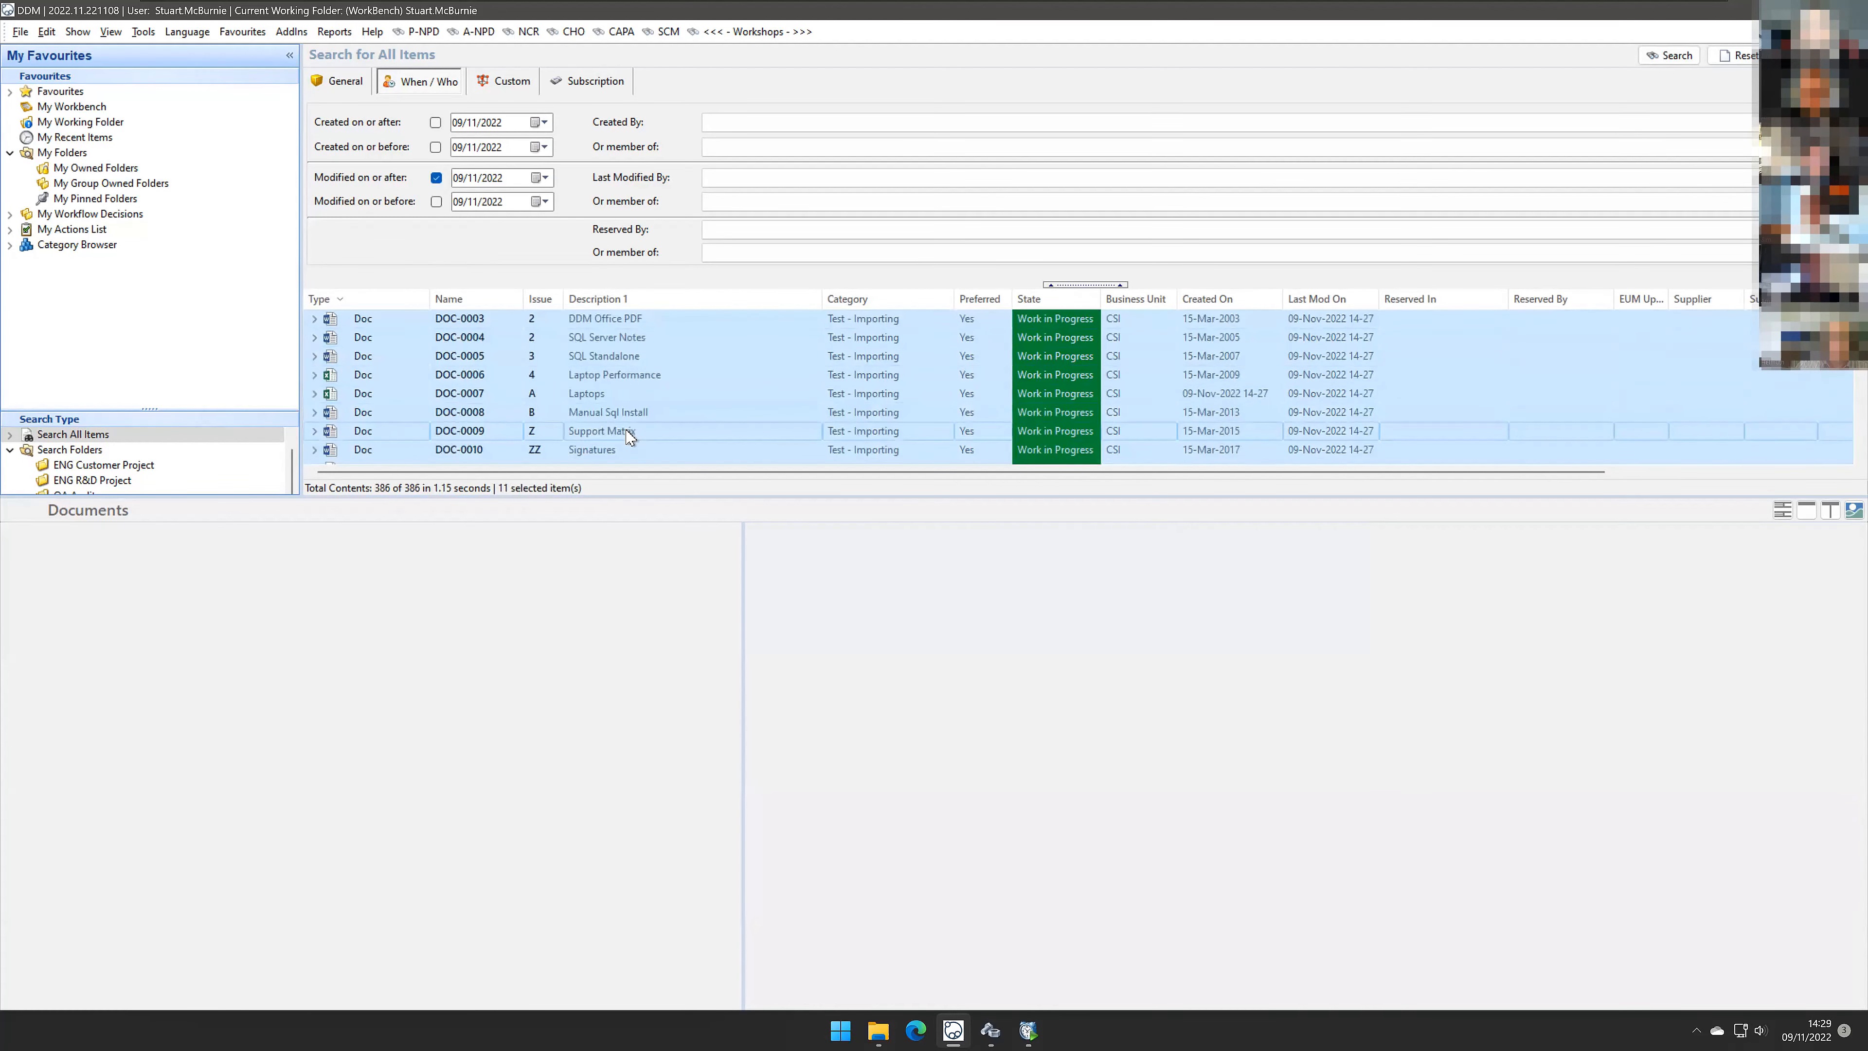
{"action": "scroll", "coordinate": [631, 436], "scroll_direction": "up", "scroll_amount": 1}
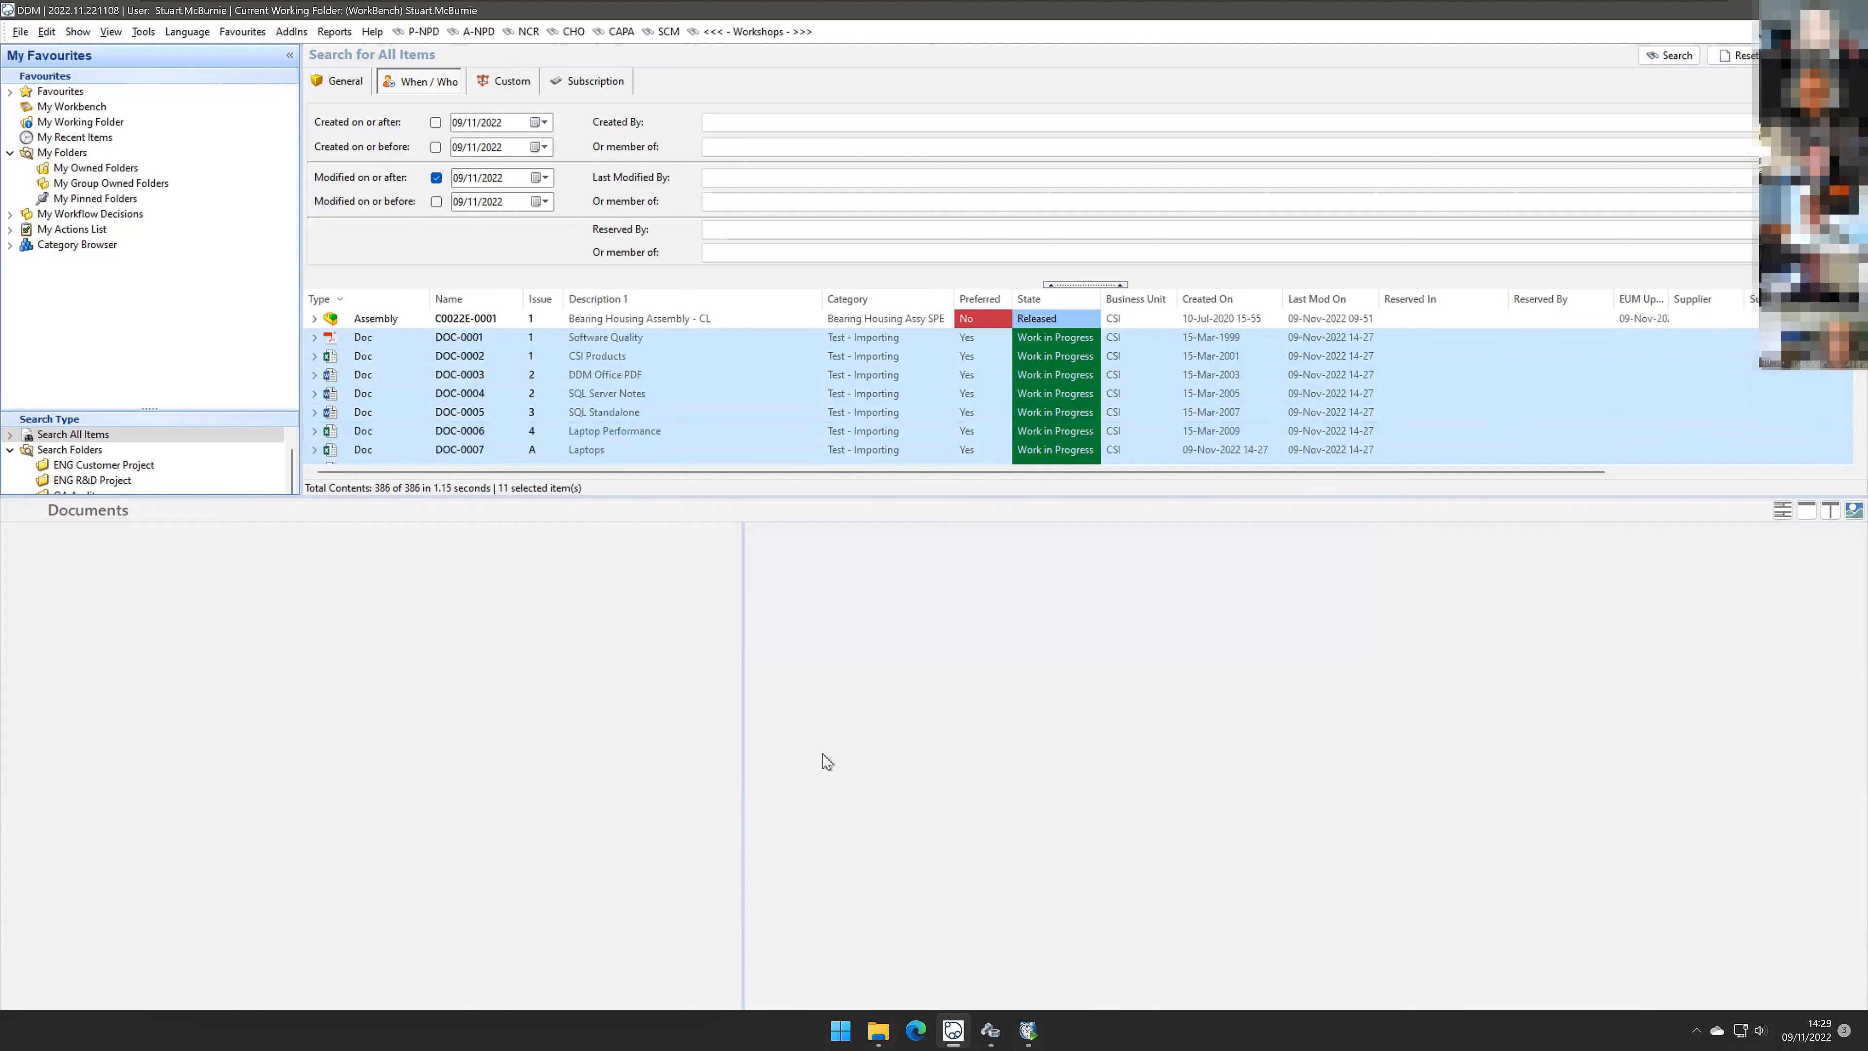
{"action": "left_click", "coordinate": [1027, 1030]}
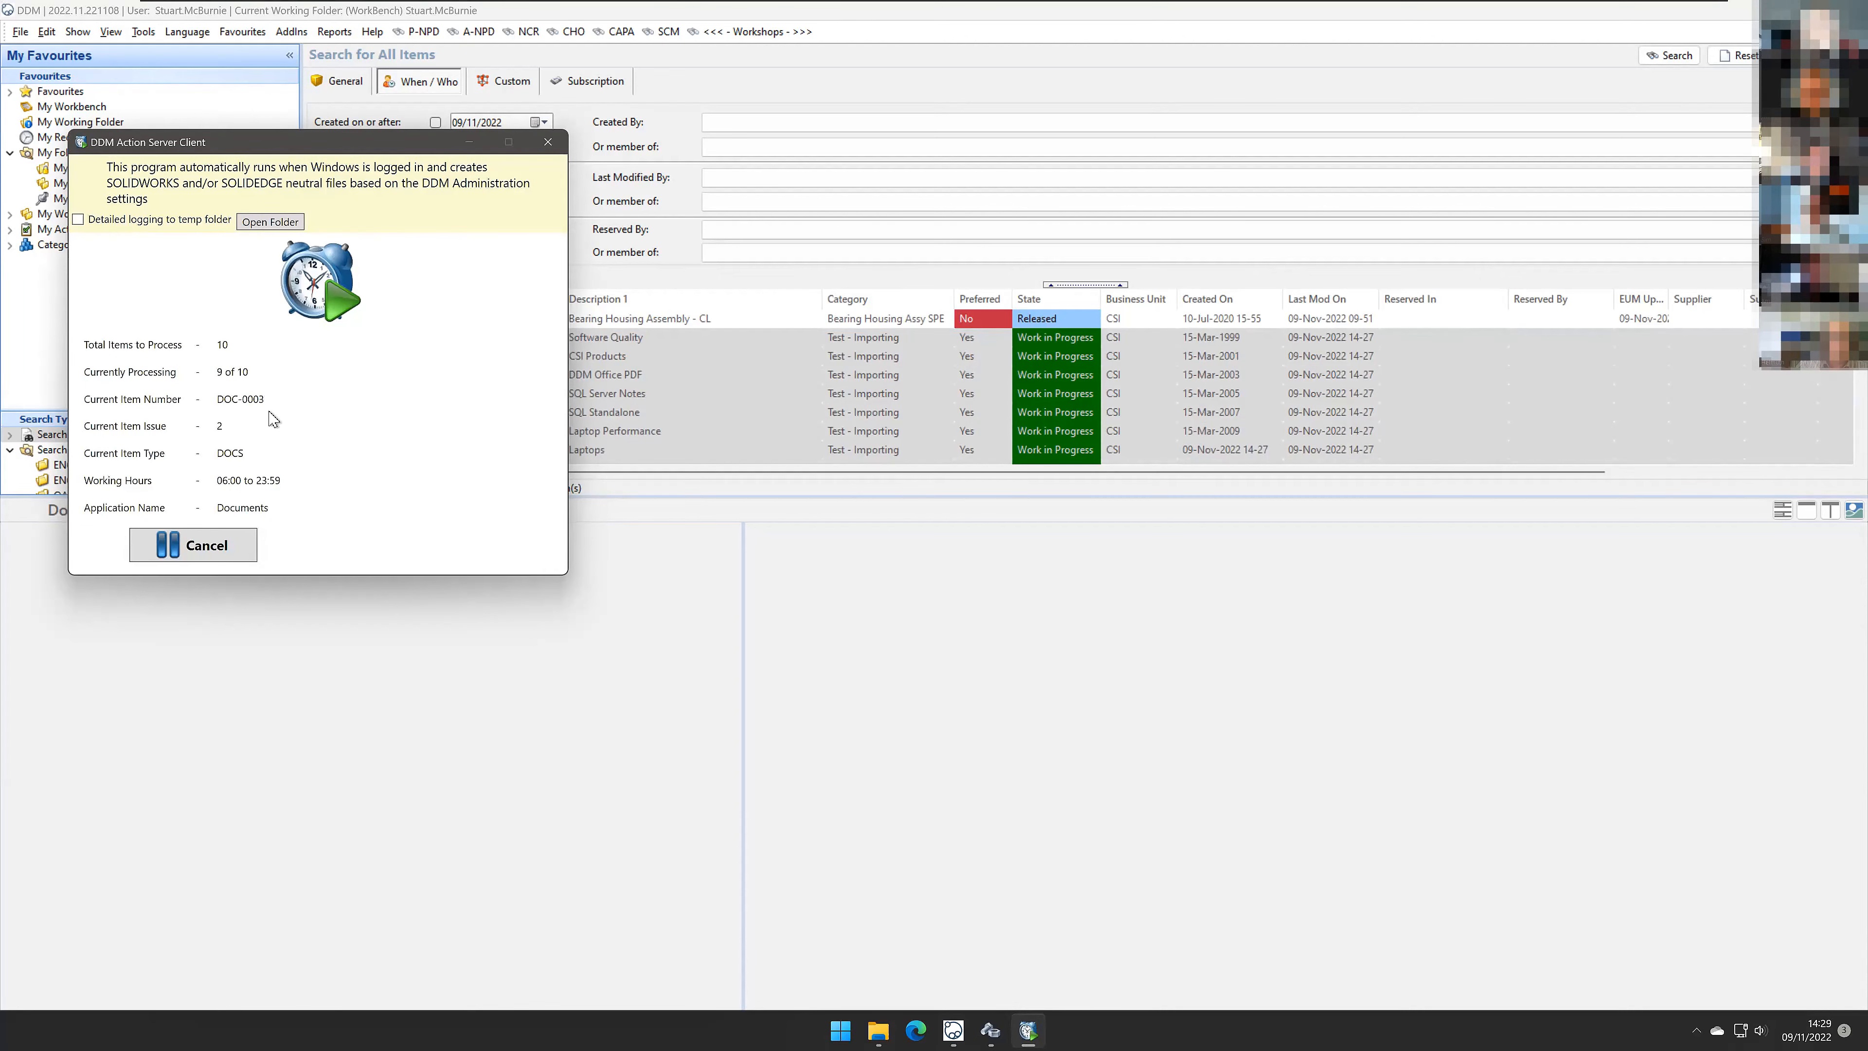
{"action": "left_click_drag", "start_coordinate": [296, 145], "coordinate": [302, 523]}
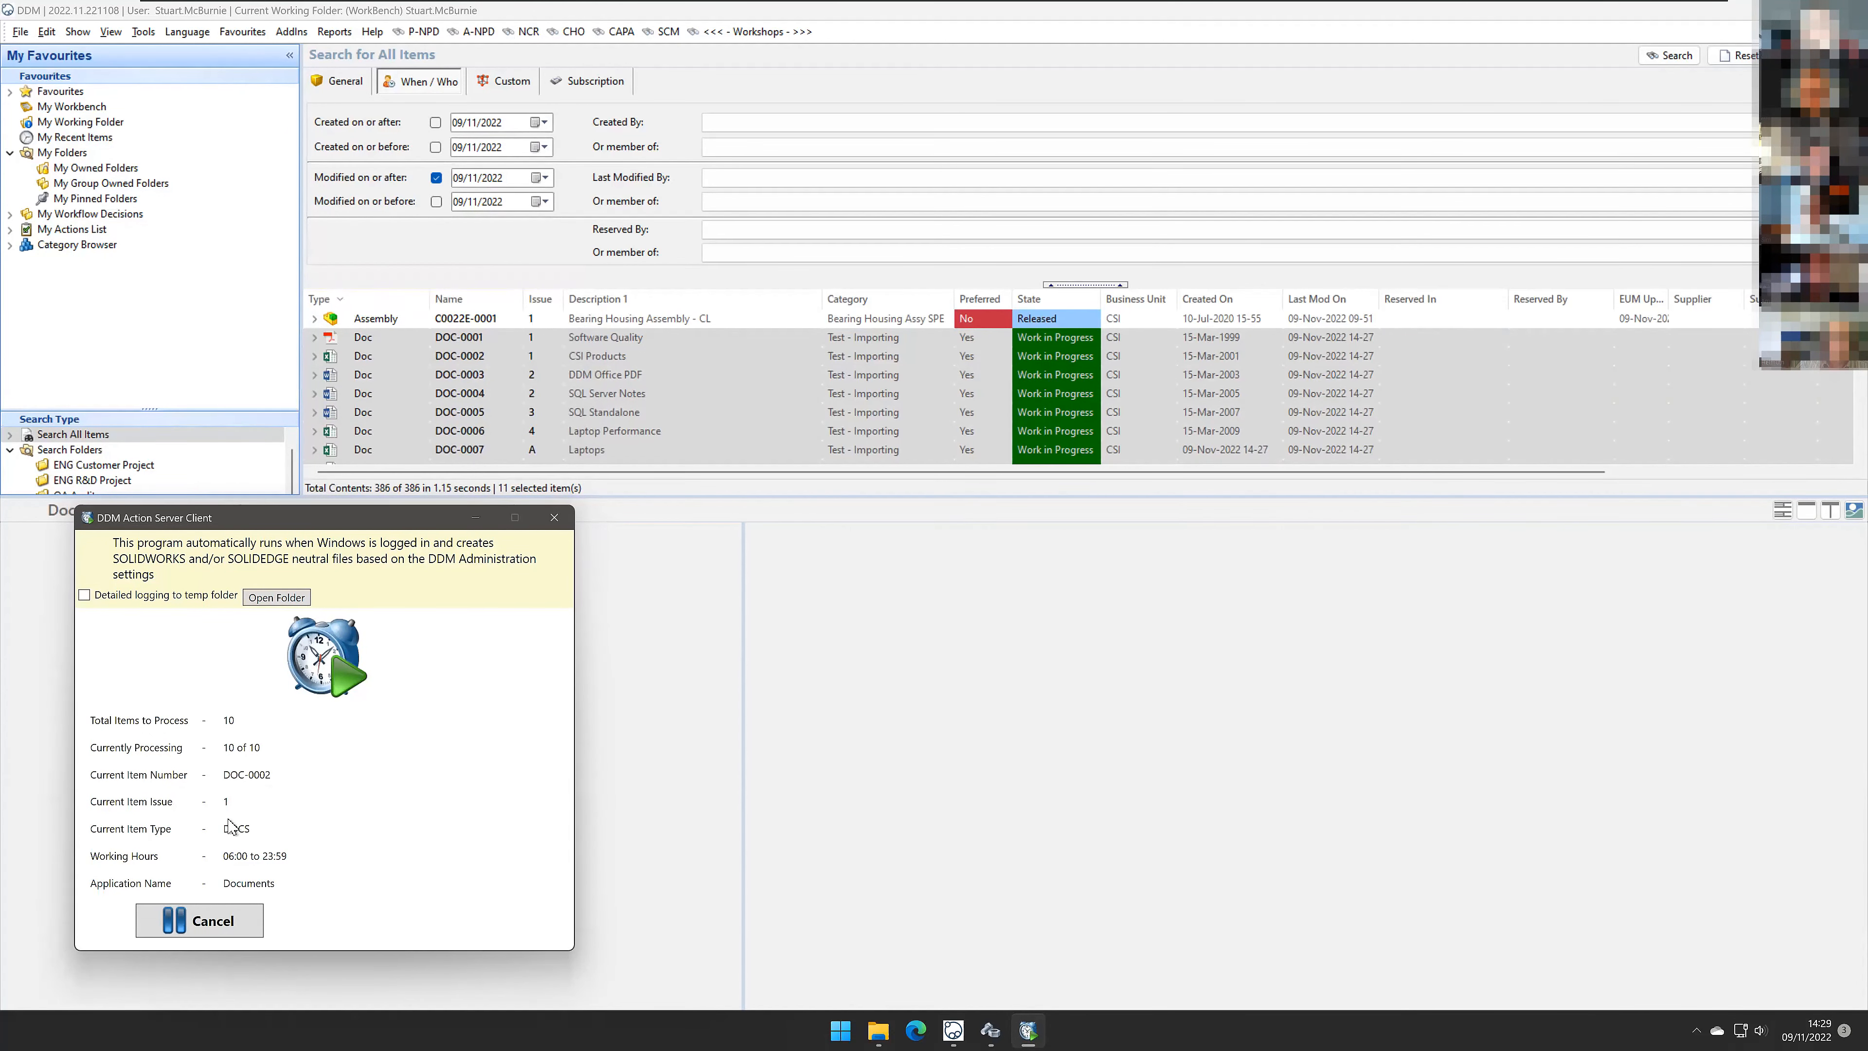
Step: Preview the imported documents DOC-0003, DOC-0004 and DOC-0001, and open DOC-0001's Where Used tab
{"action": "left_click", "coordinate": [507, 378]}
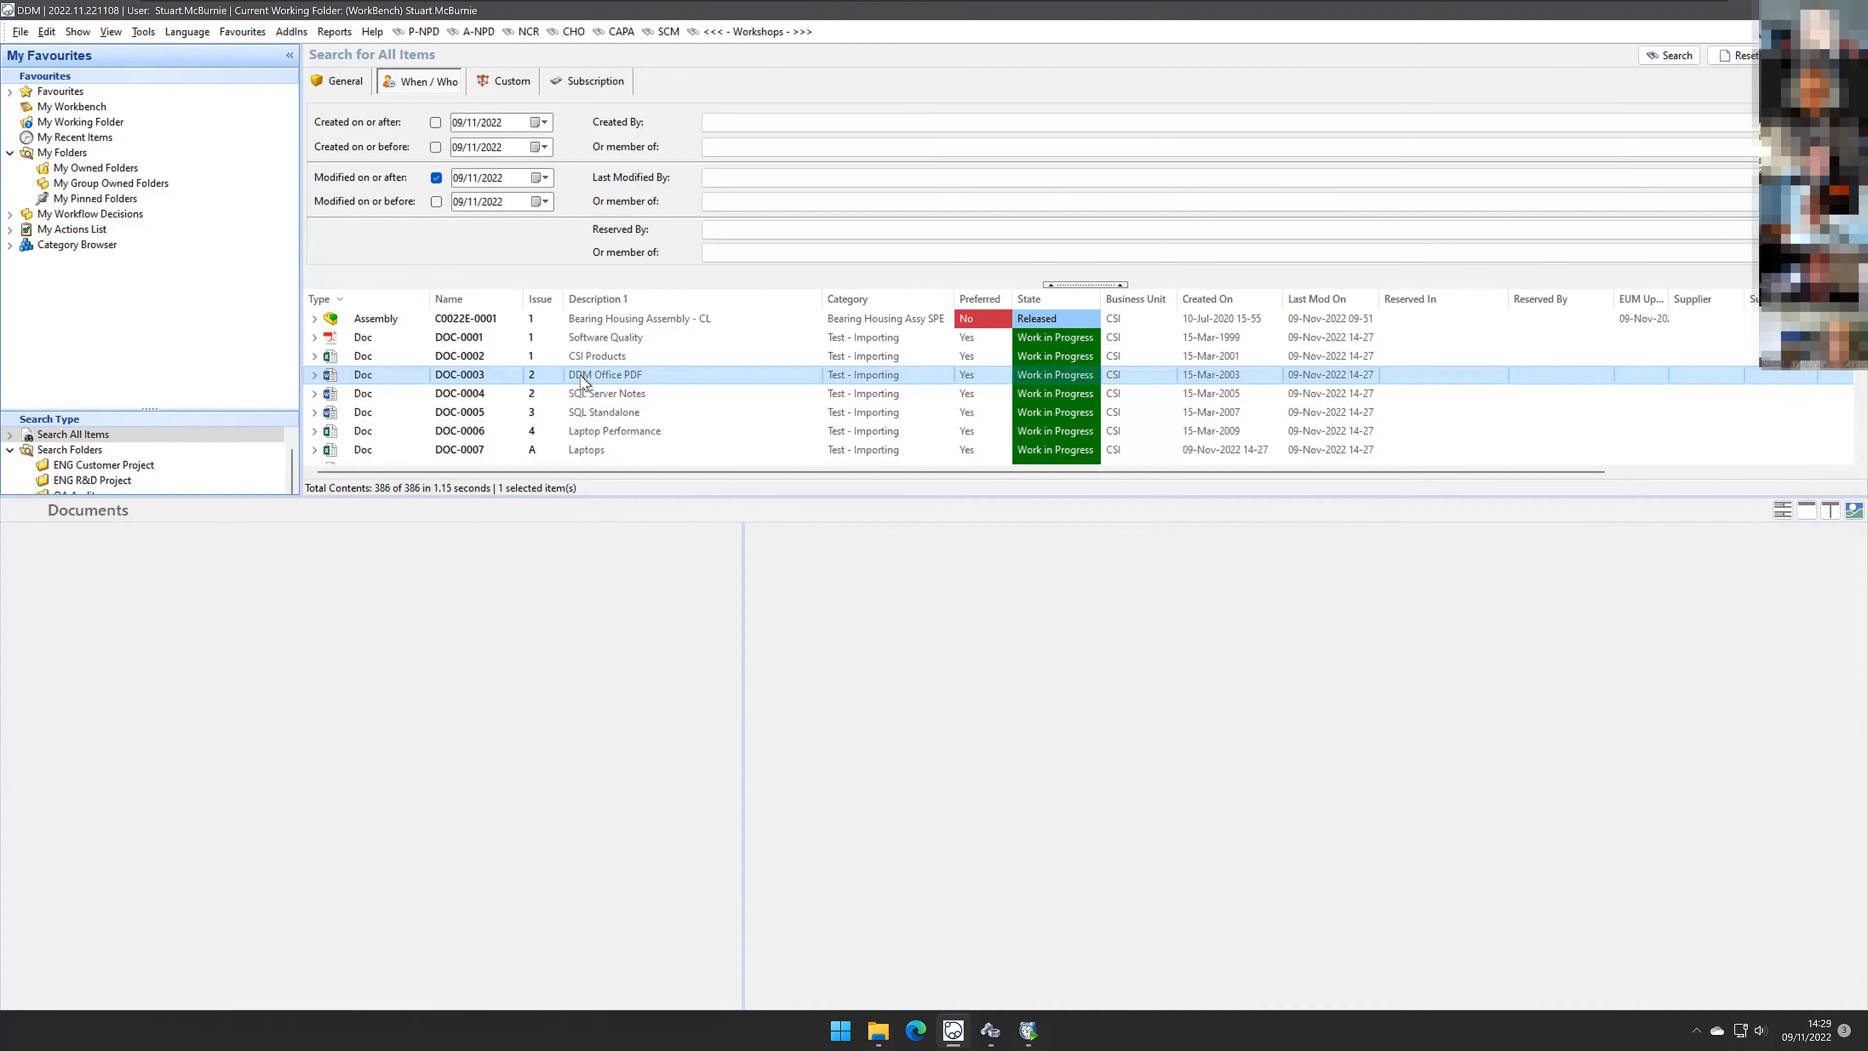
{"action": "left_click", "coordinate": [602, 396]}
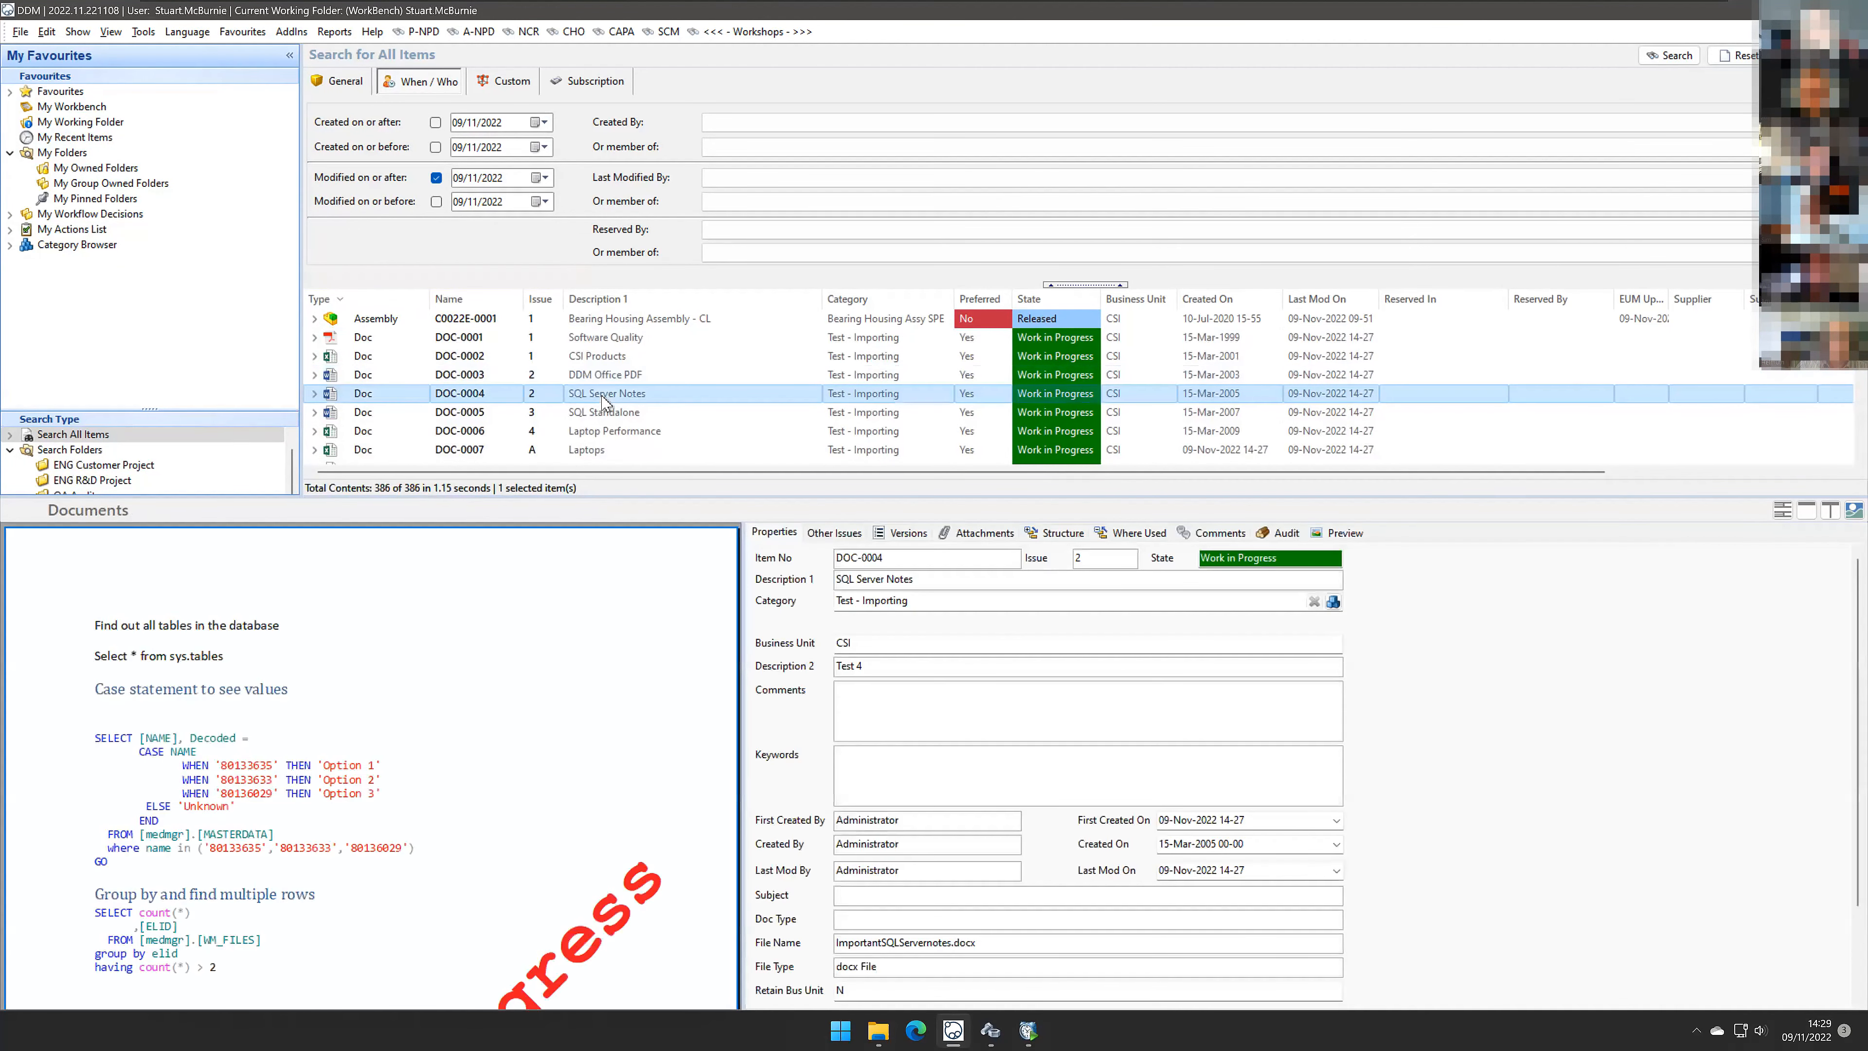
{"action": "scroll", "coordinate": [520, 738], "scroll_direction": "down", "scroll_amount": 3}
{"action": "scroll", "coordinate": [523, 761], "scroll_direction": "down", "scroll_amount": 8}
{"action": "scroll", "coordinate": [523, 761], "scroll_direction": "up", "scroll_amount": 7}
{"action": "scroll", "coordinate": [523, 761], "scroll_direction": "up", "scroll_amount": 3}
{"action": "scroll", "coordinate": [522, 761], "scroll_direction": "down", "scroll_amount": 3}
{"action": "scroll", "coordinate": [523, 761], "scroll_direction": "up", "scroll_amount": 3}
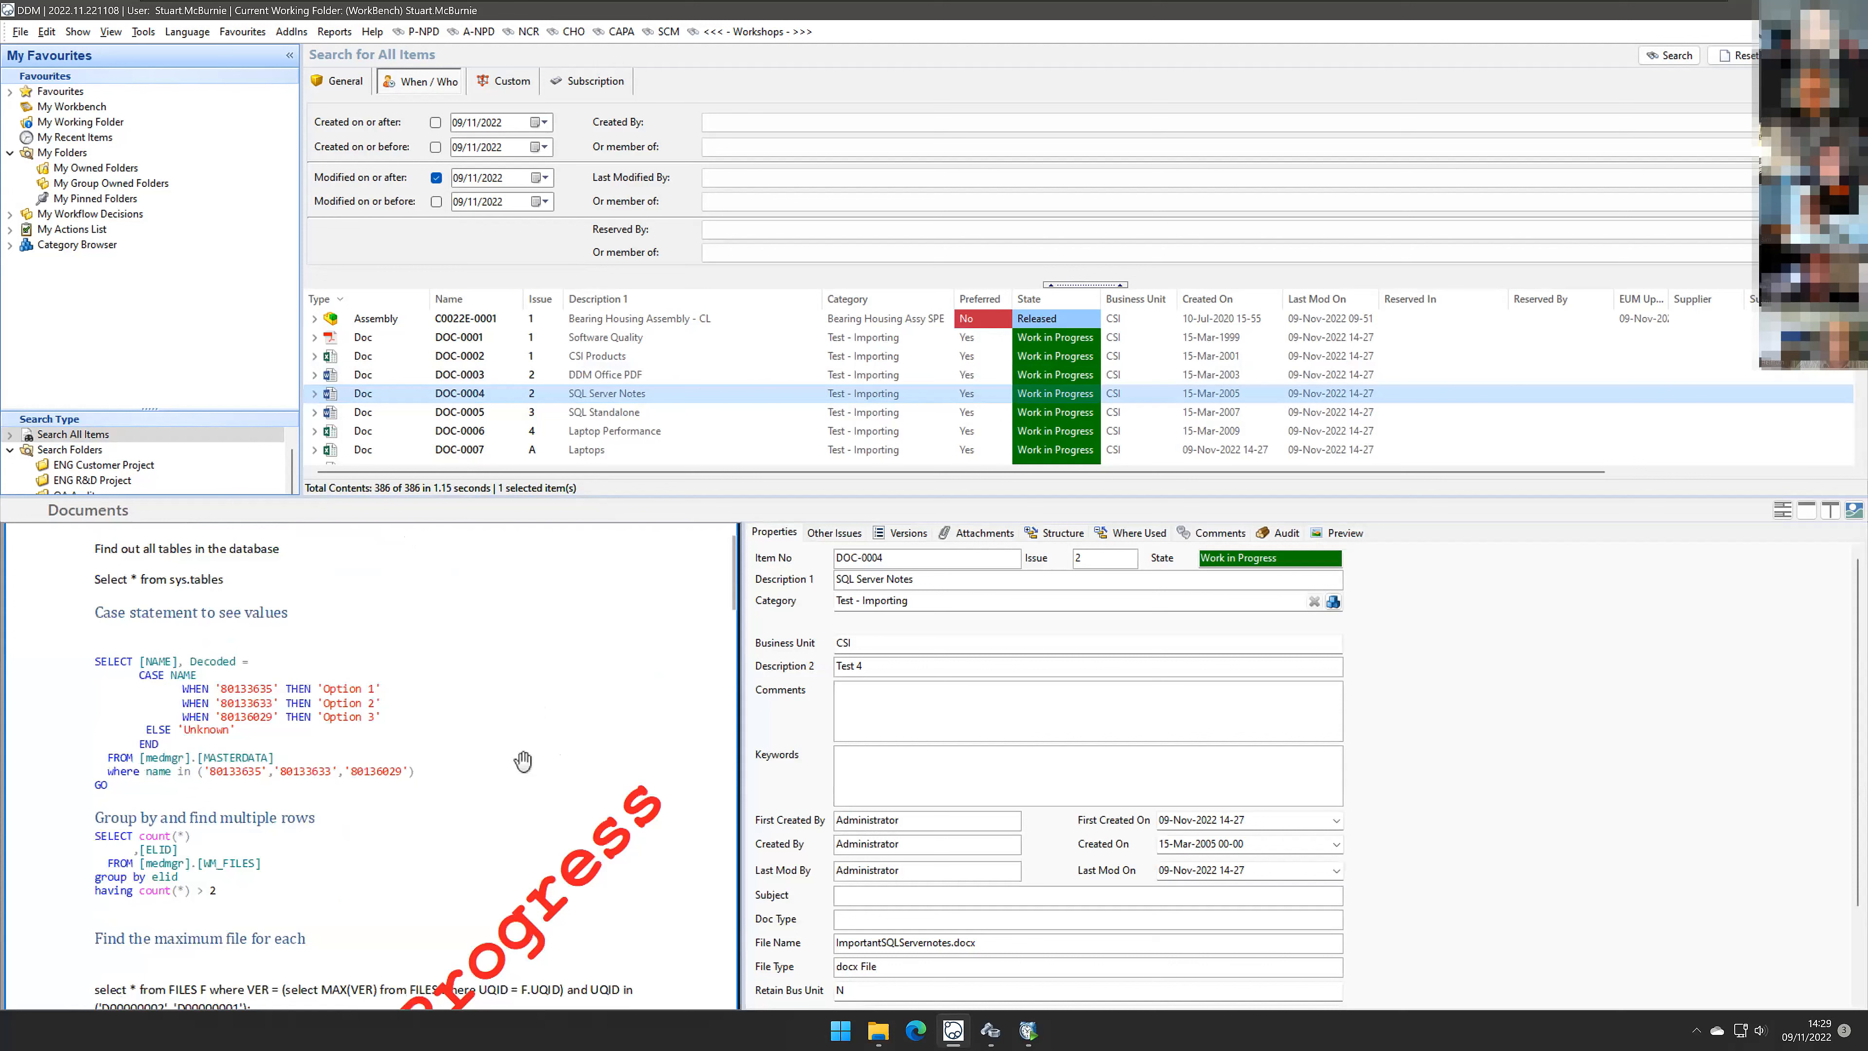
{"action": "scroll", "coordinate": [523, 761], "scroll_direction": "up", "scroll_amount": 1}
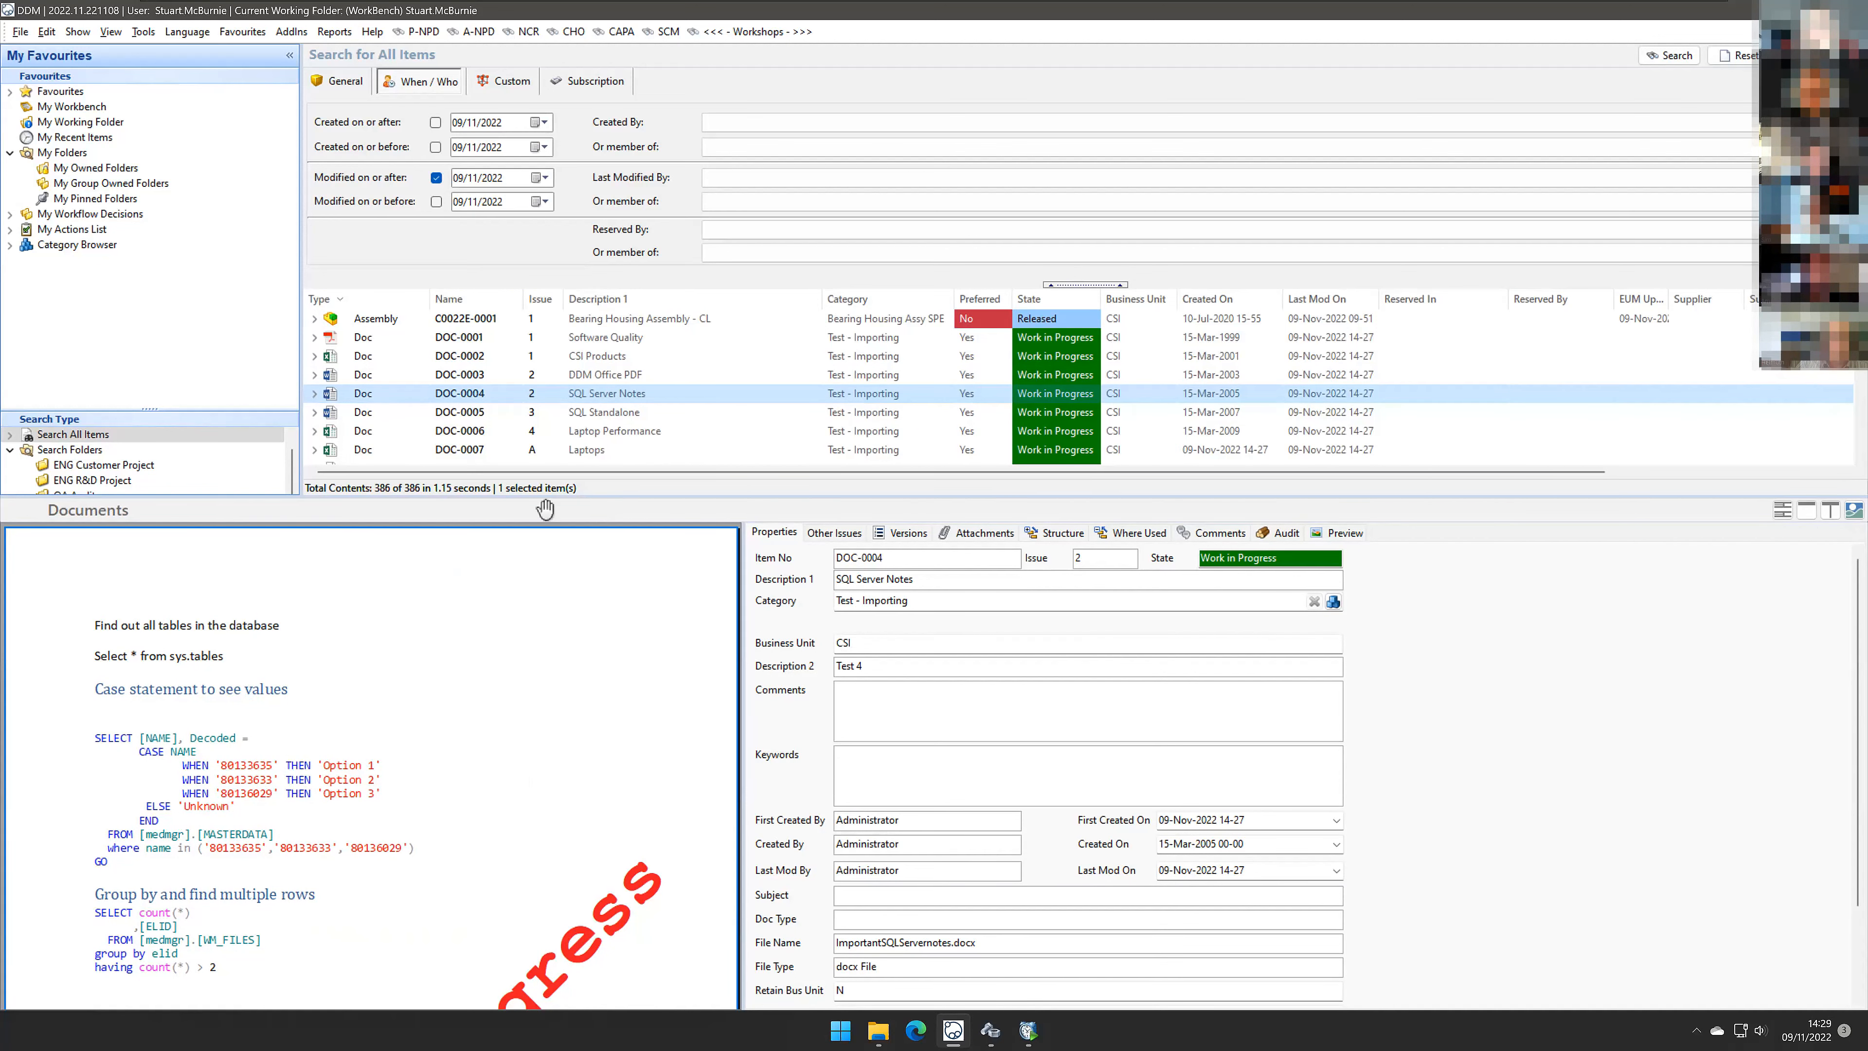
{"action": "left_click", "coordinate": [489, 336]}
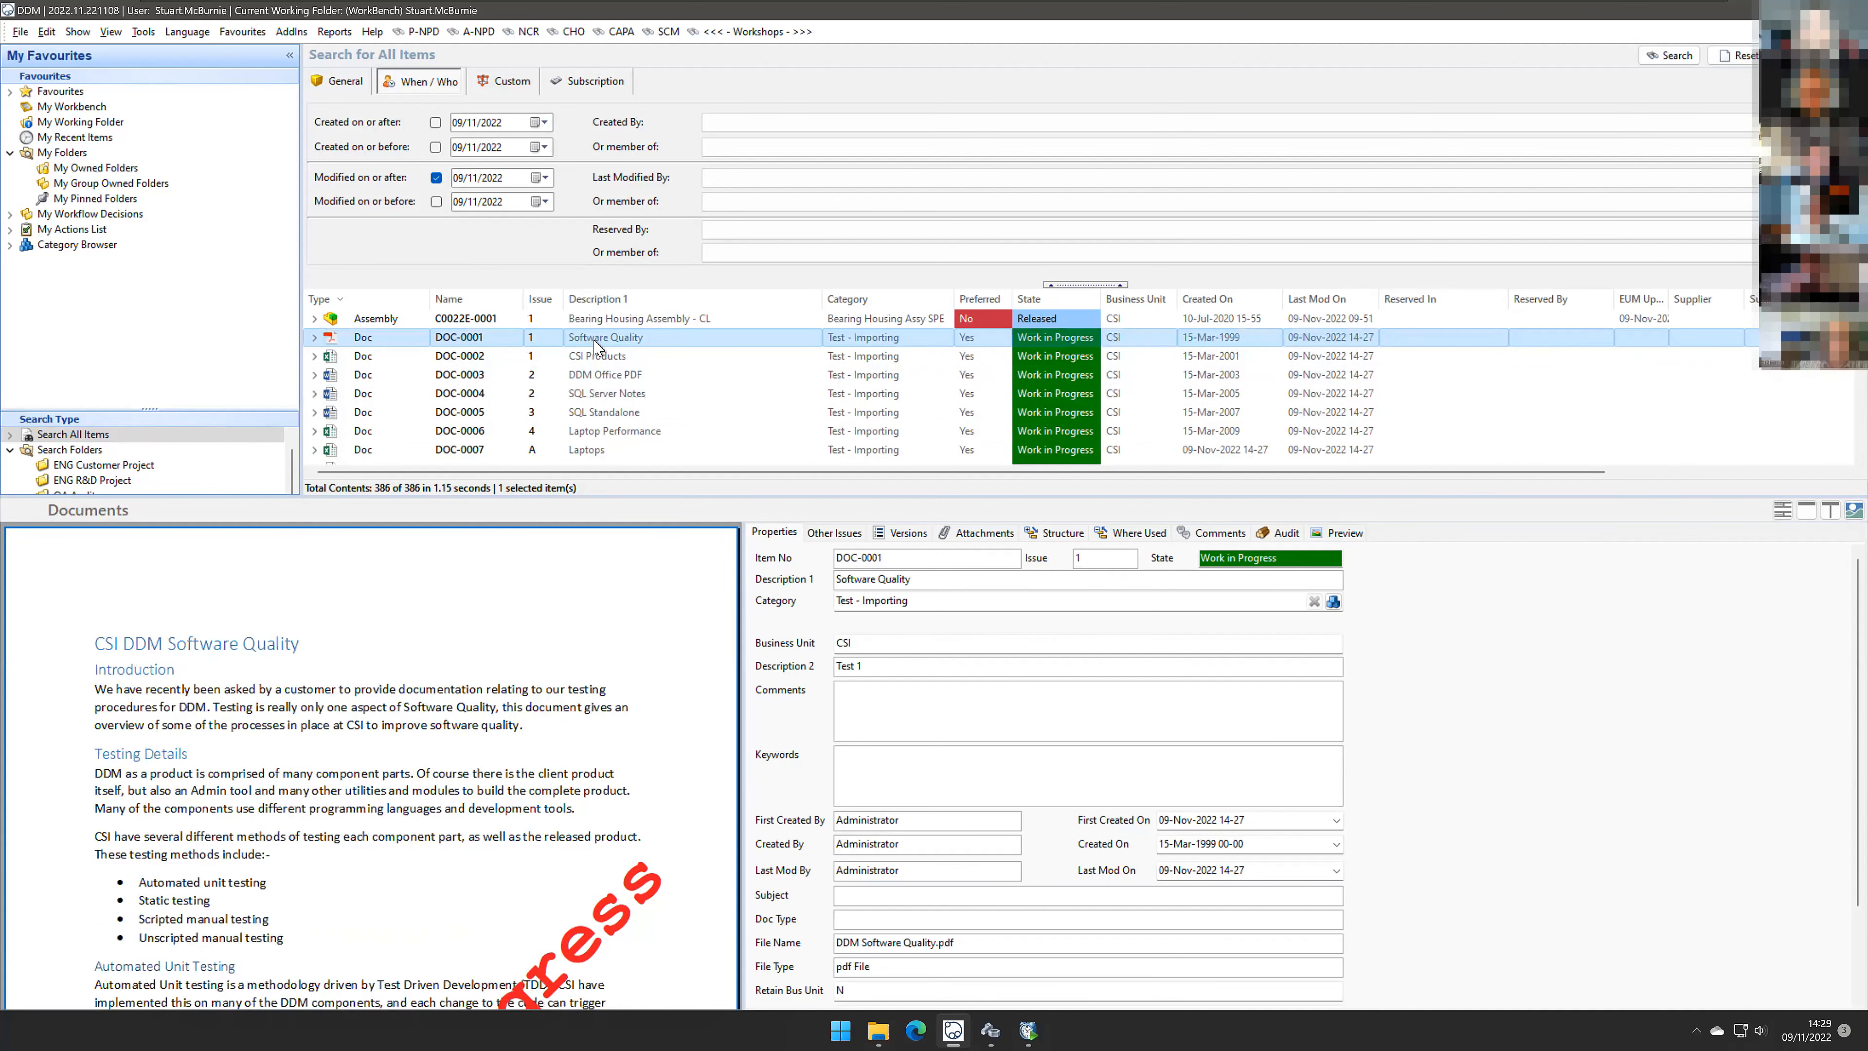
{"action": "left_click", "coordinate": [1137, 532]}
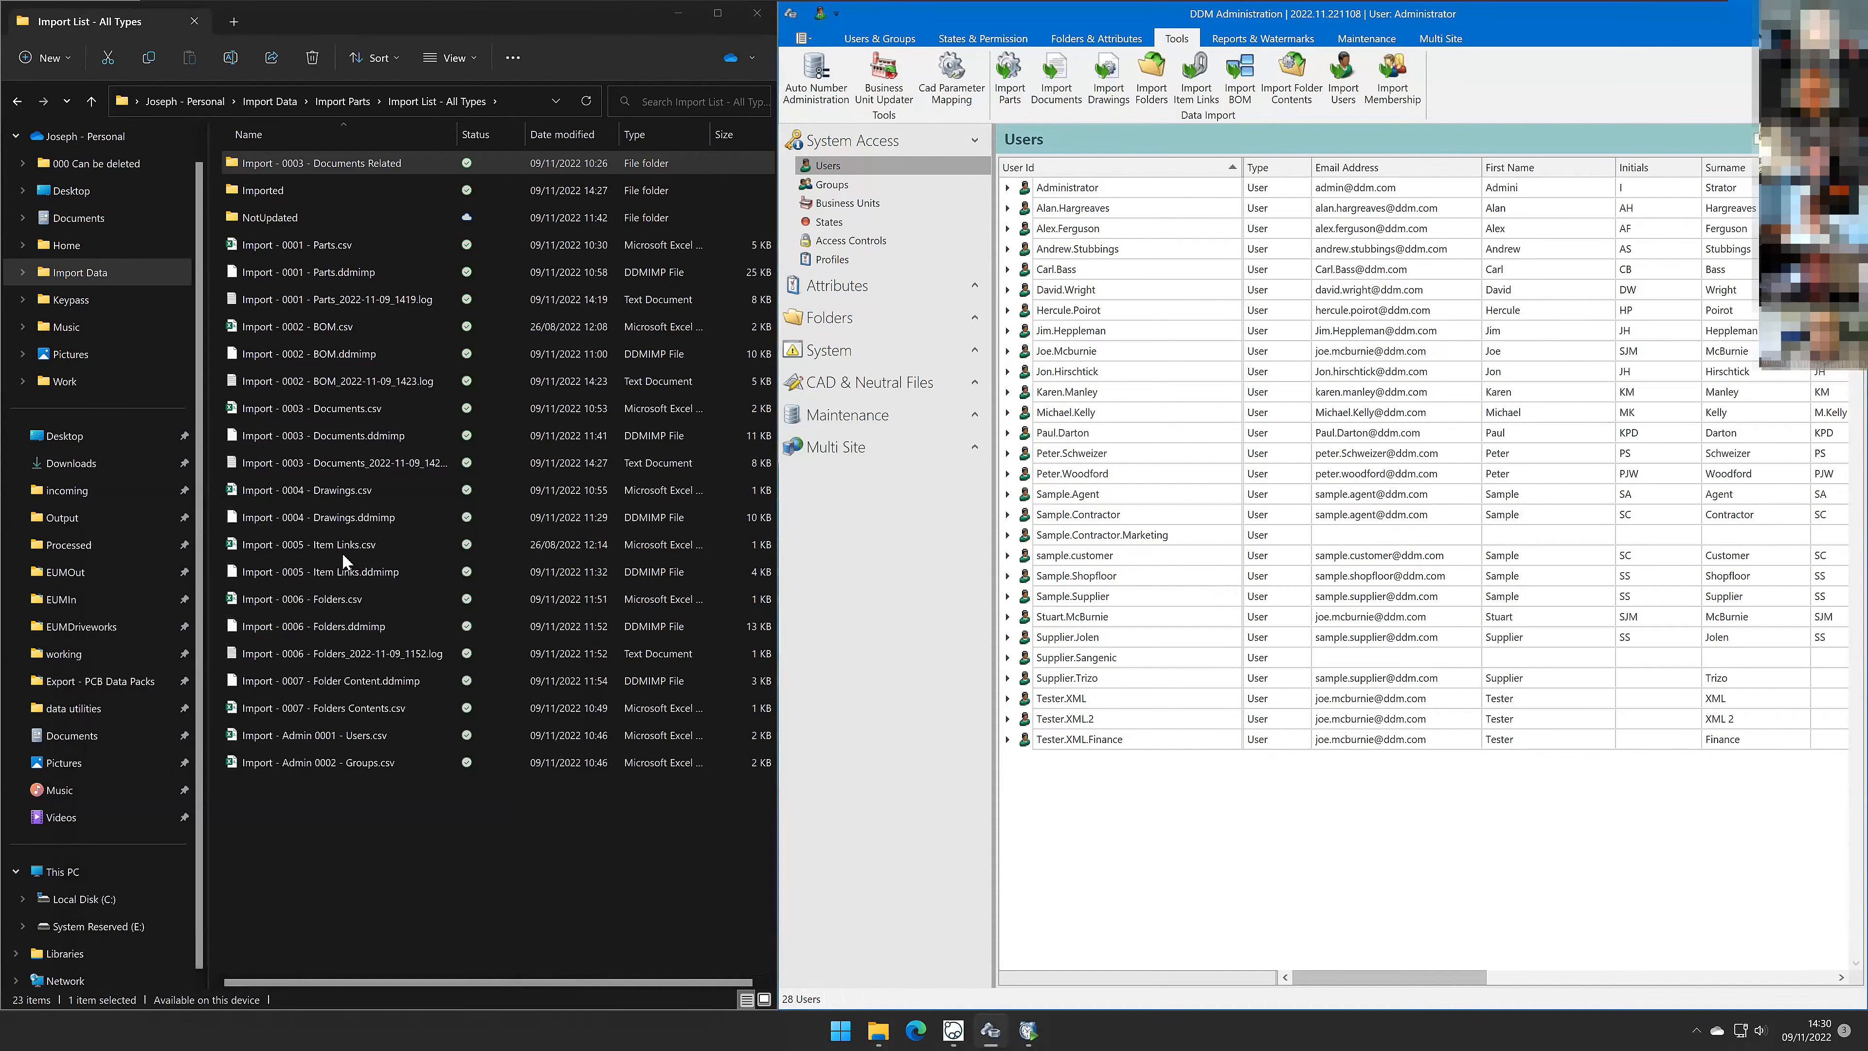
Step: Start the drawings import wizard from the CSV file Import - 0004 - Drawings.csv and go to the preview page
{"action": "left_click", "coordinate": [343, 493]}
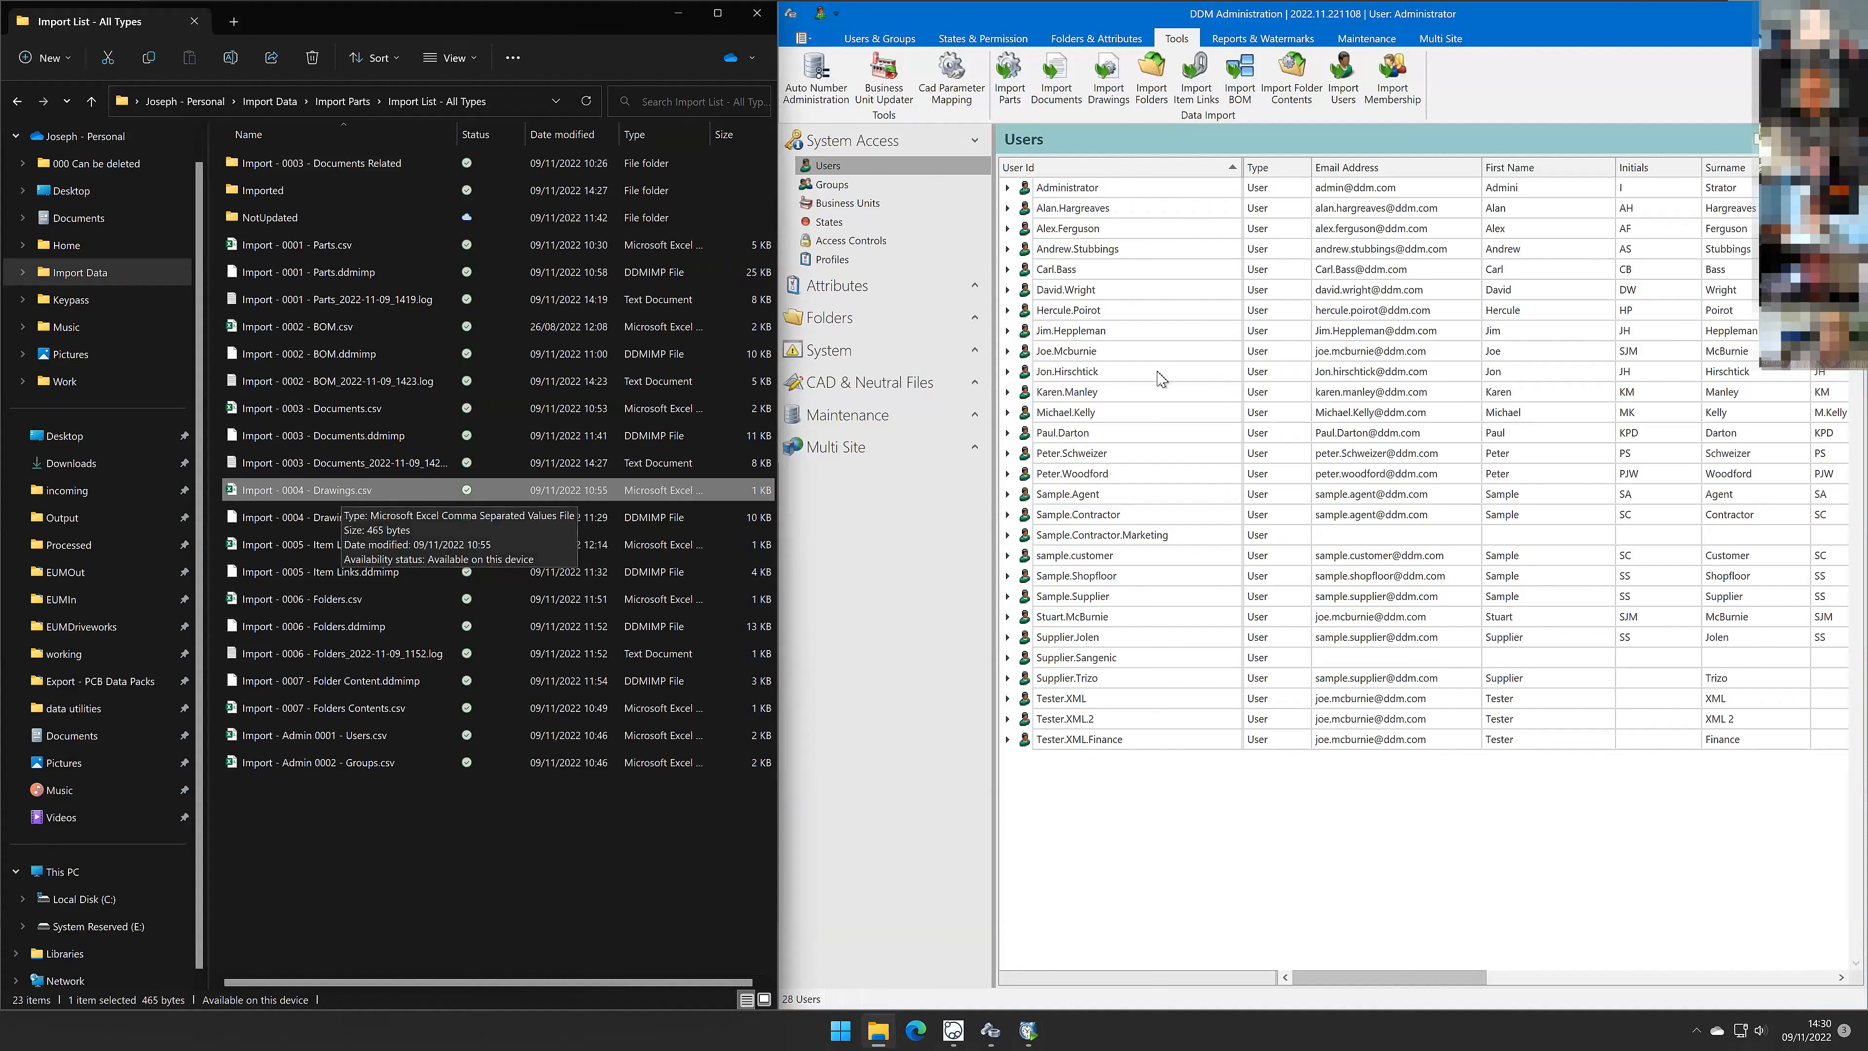
{"action": "left_click", "coordinate": [1113, 92]}
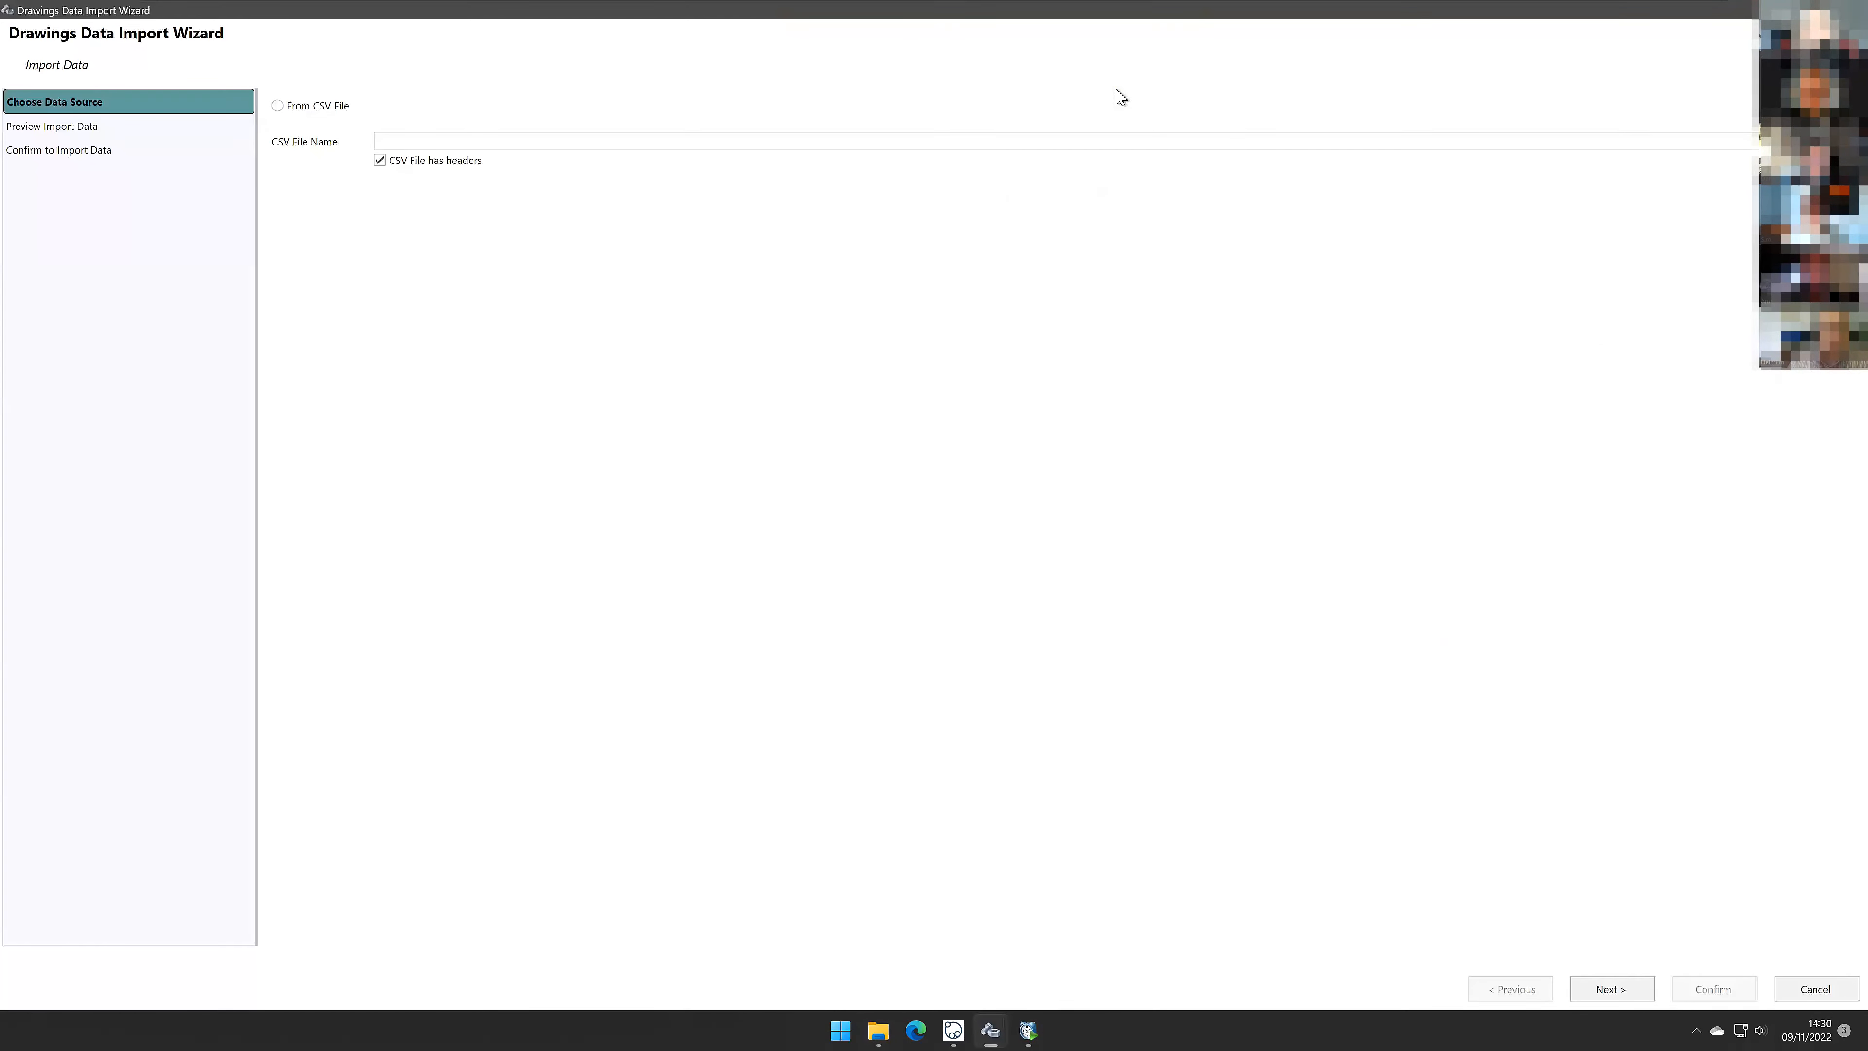
{"action": "left_click", "coordinate": [277, 105]}
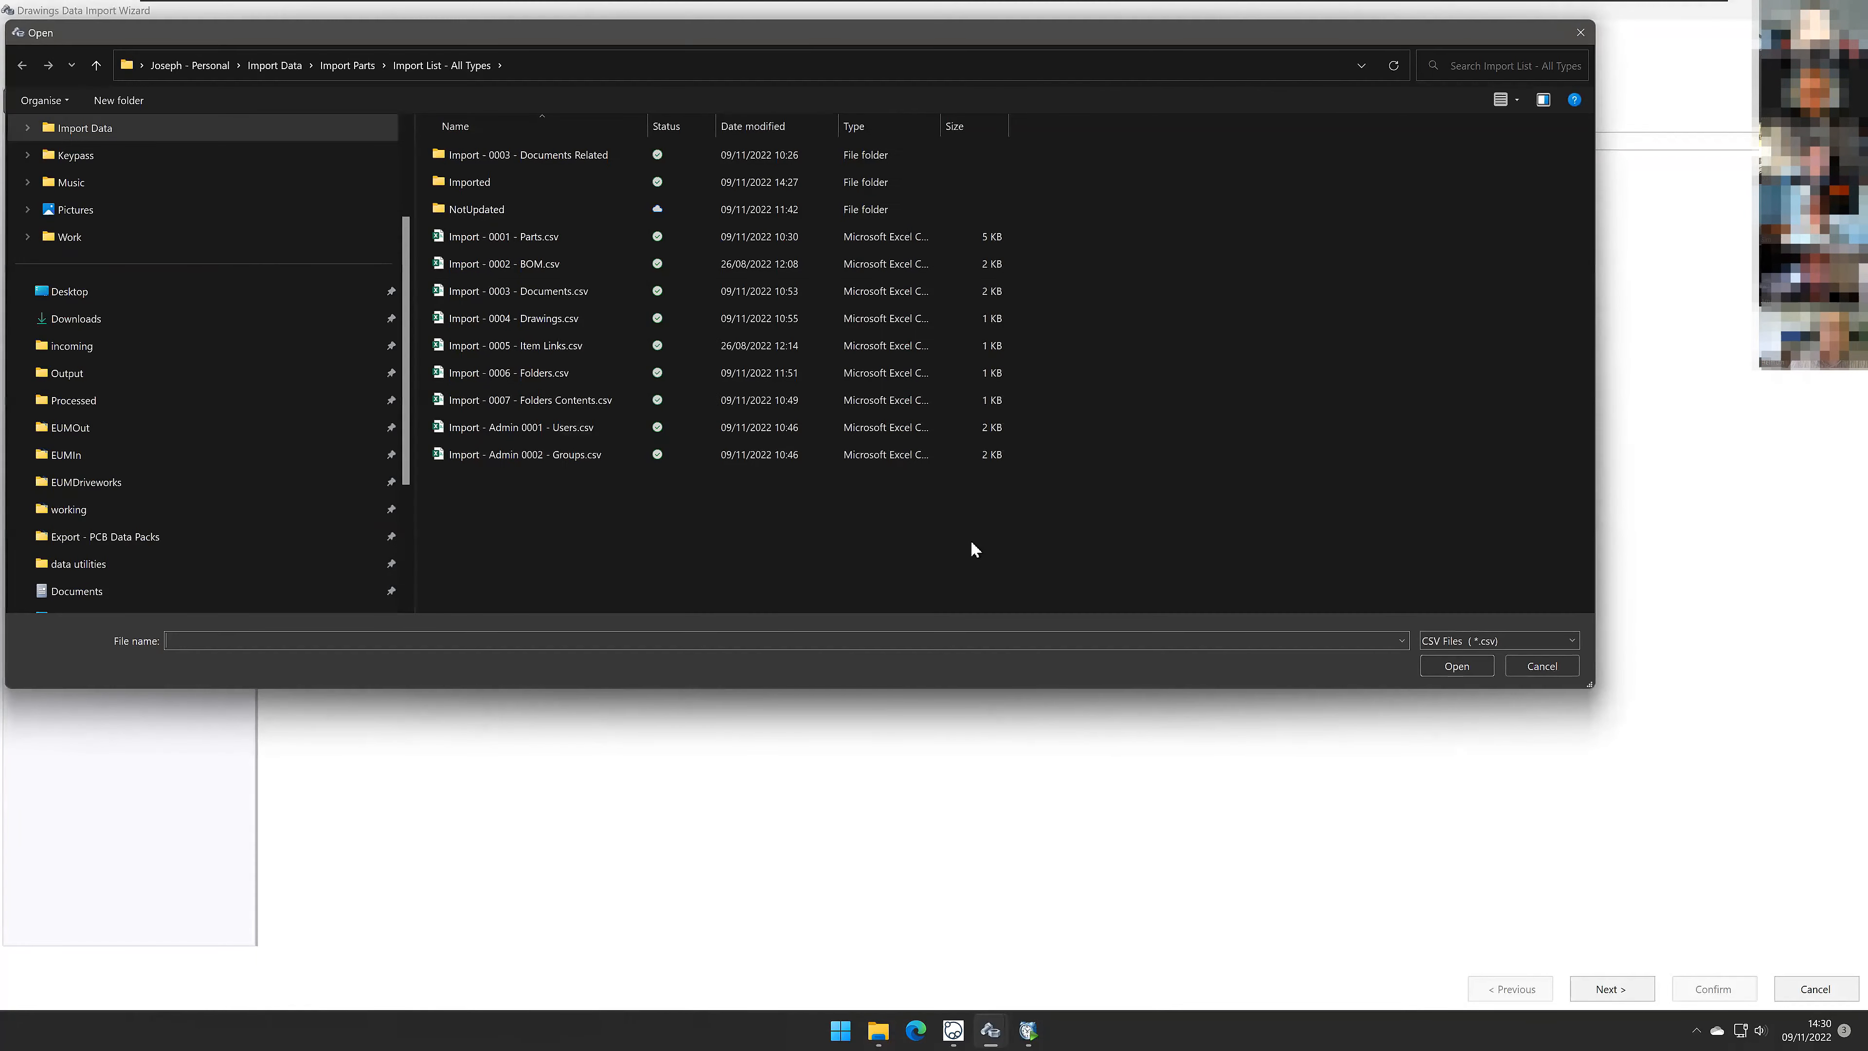
{"action": "double_click", "coordinate": [554, 316]}
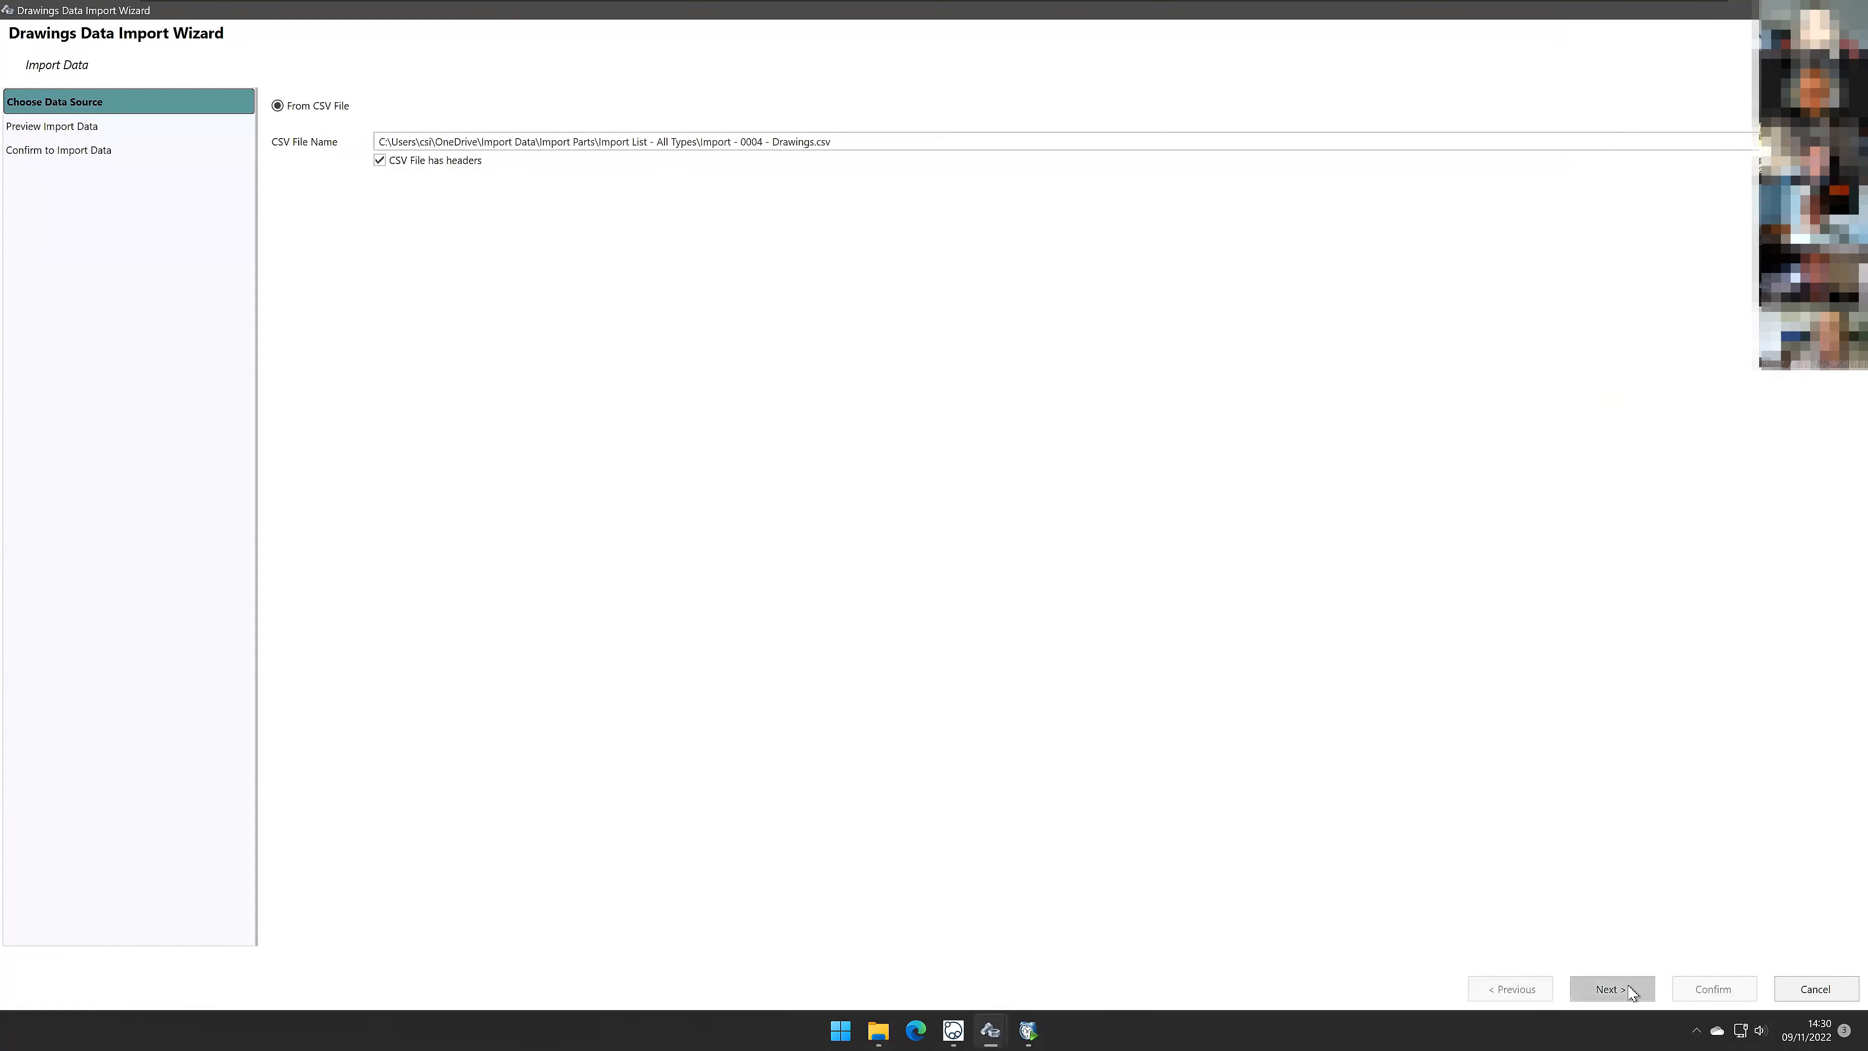
{"action": "left_click", "coordinate": [1611, 989]}
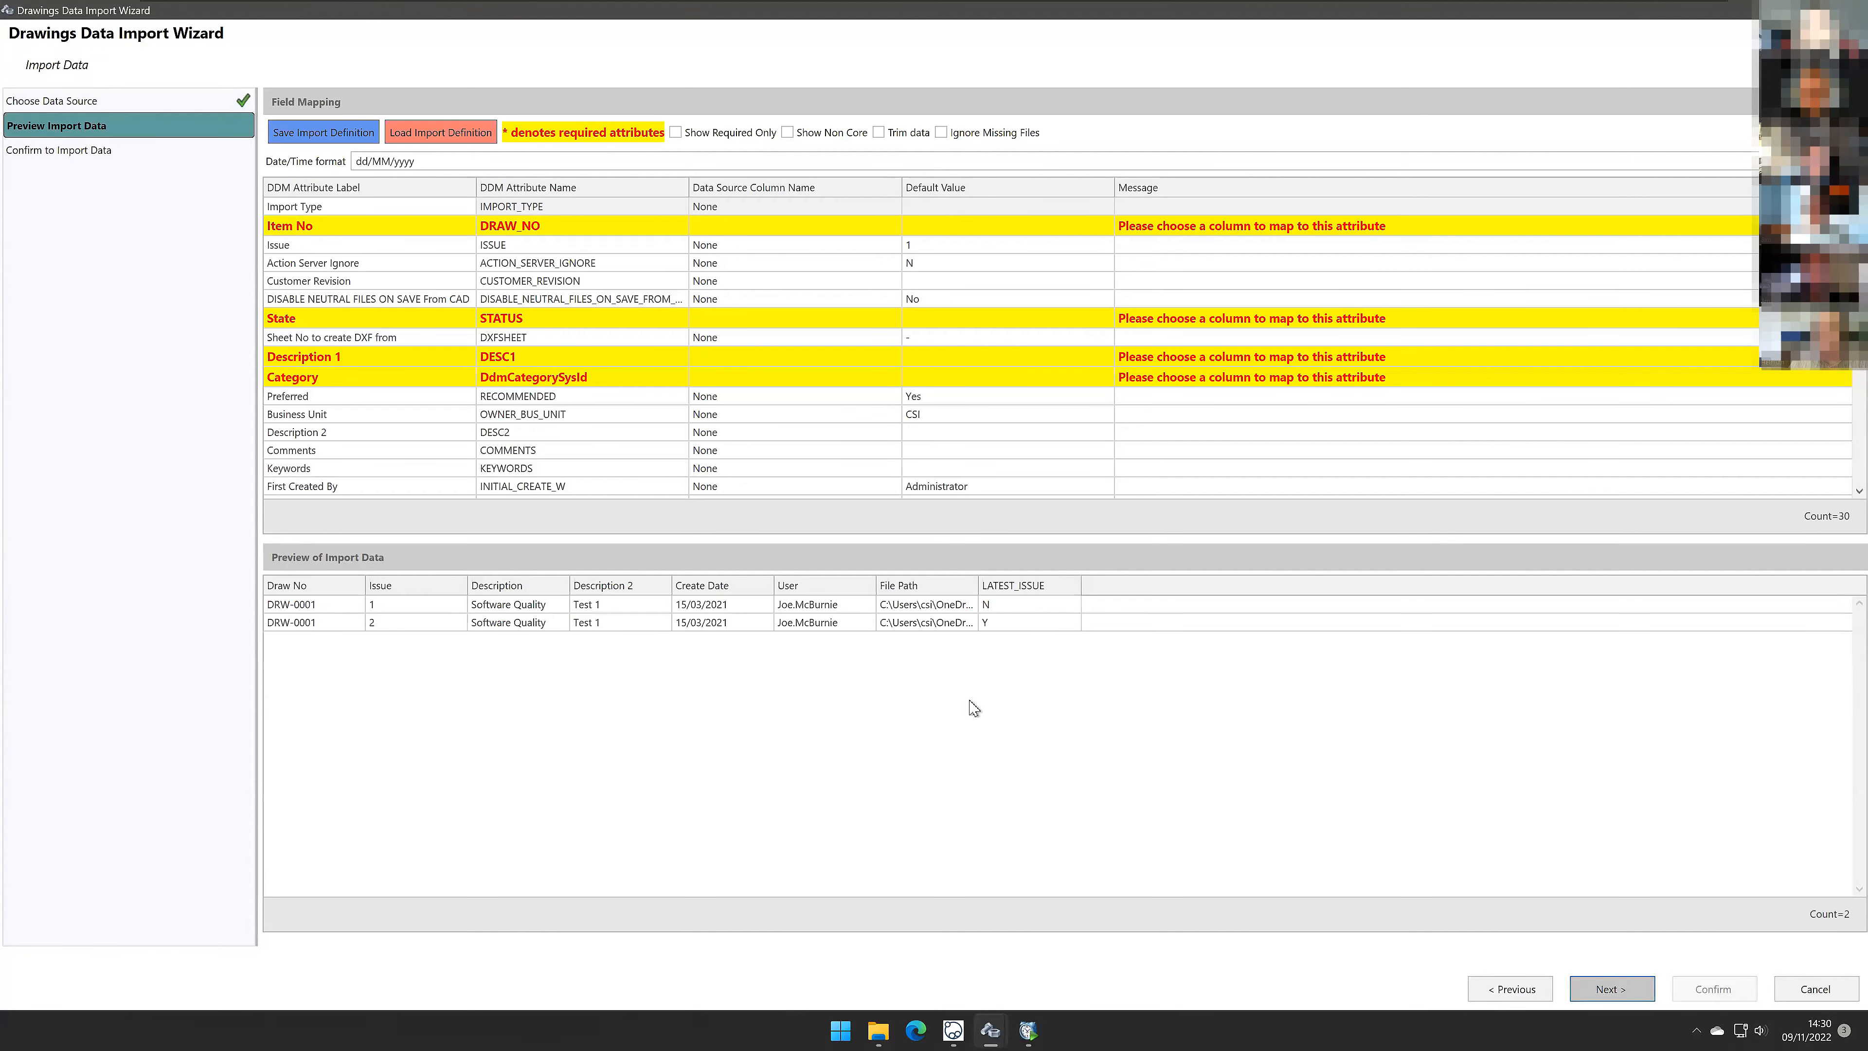
Step: Load the saved import definition for the drawings import
{"action": "left_click", "coordinate": [410, 133]}
{"action": "left_click", "coordinate": [563, 324]}
{"action": "left_click", "coordinate": [1449, 666]}
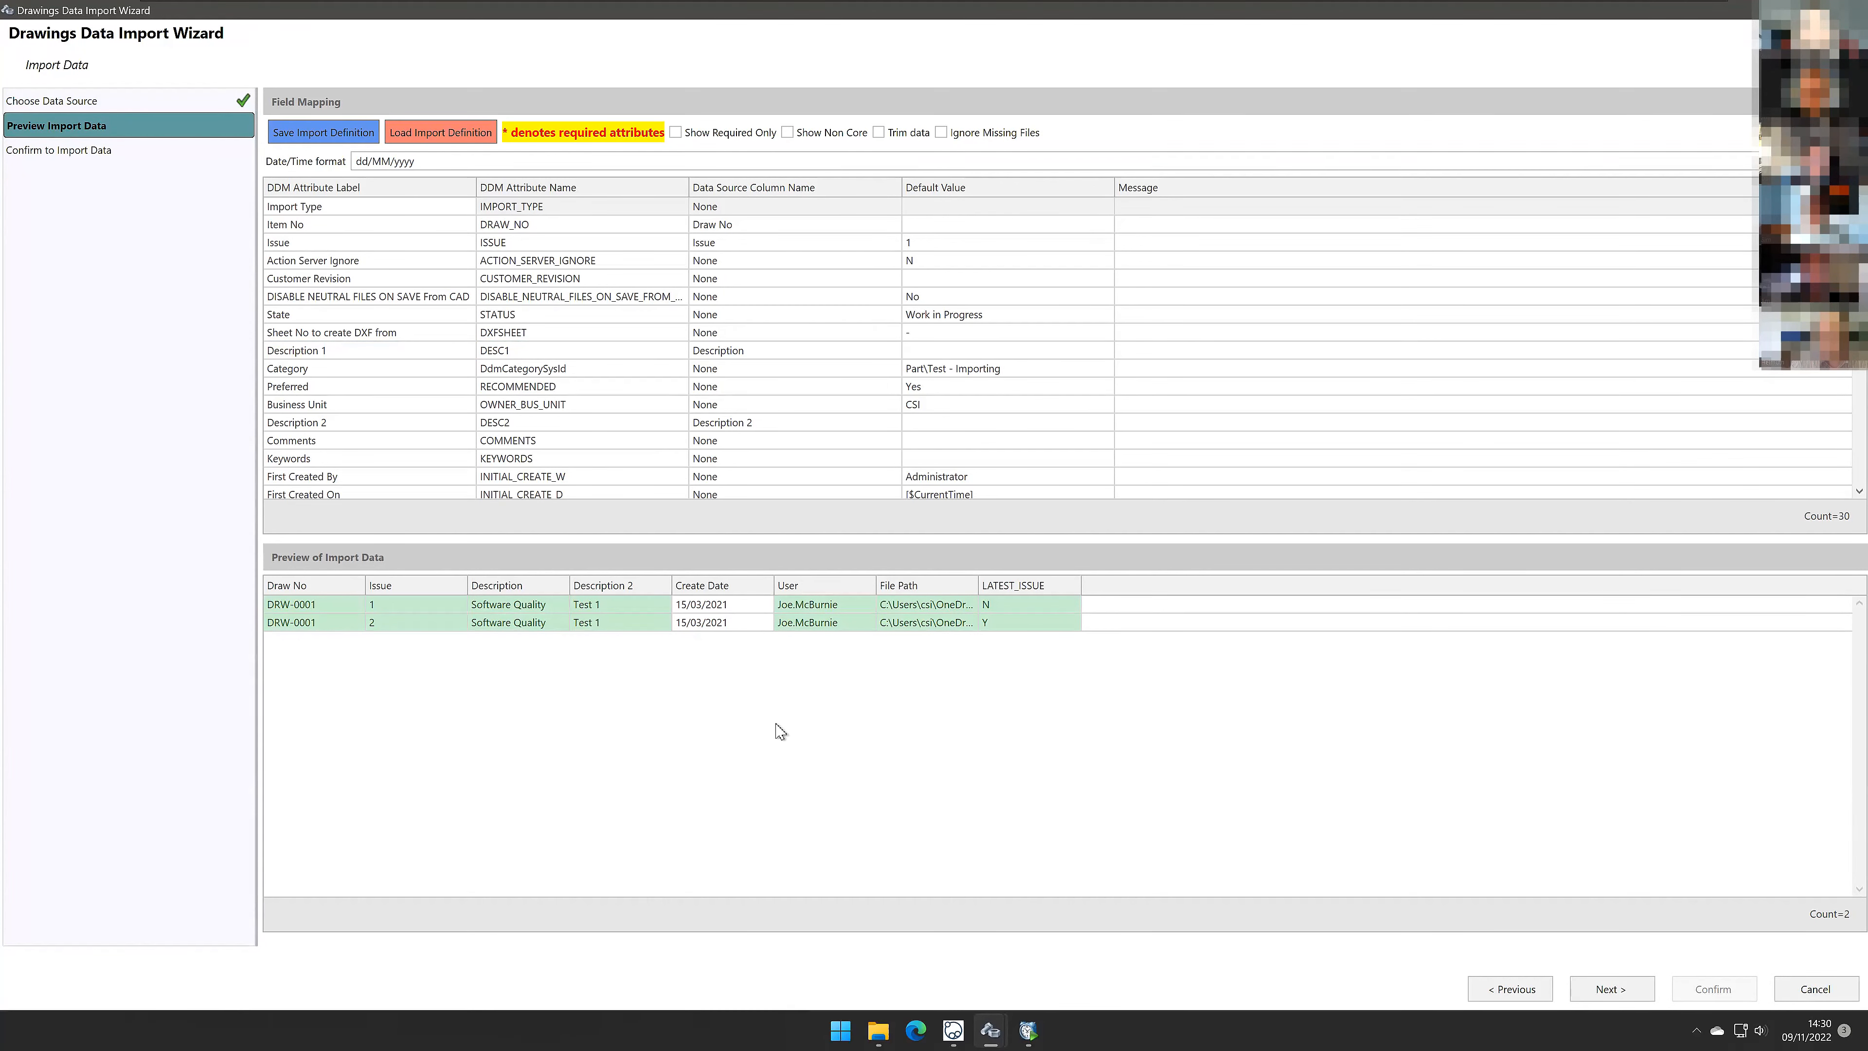
Step: Map the Created On attribute to the Create Date column
{"action": "scroll", "coordinate": [721, 463], "scroll_direction": "down", "scroll_amount": 2}
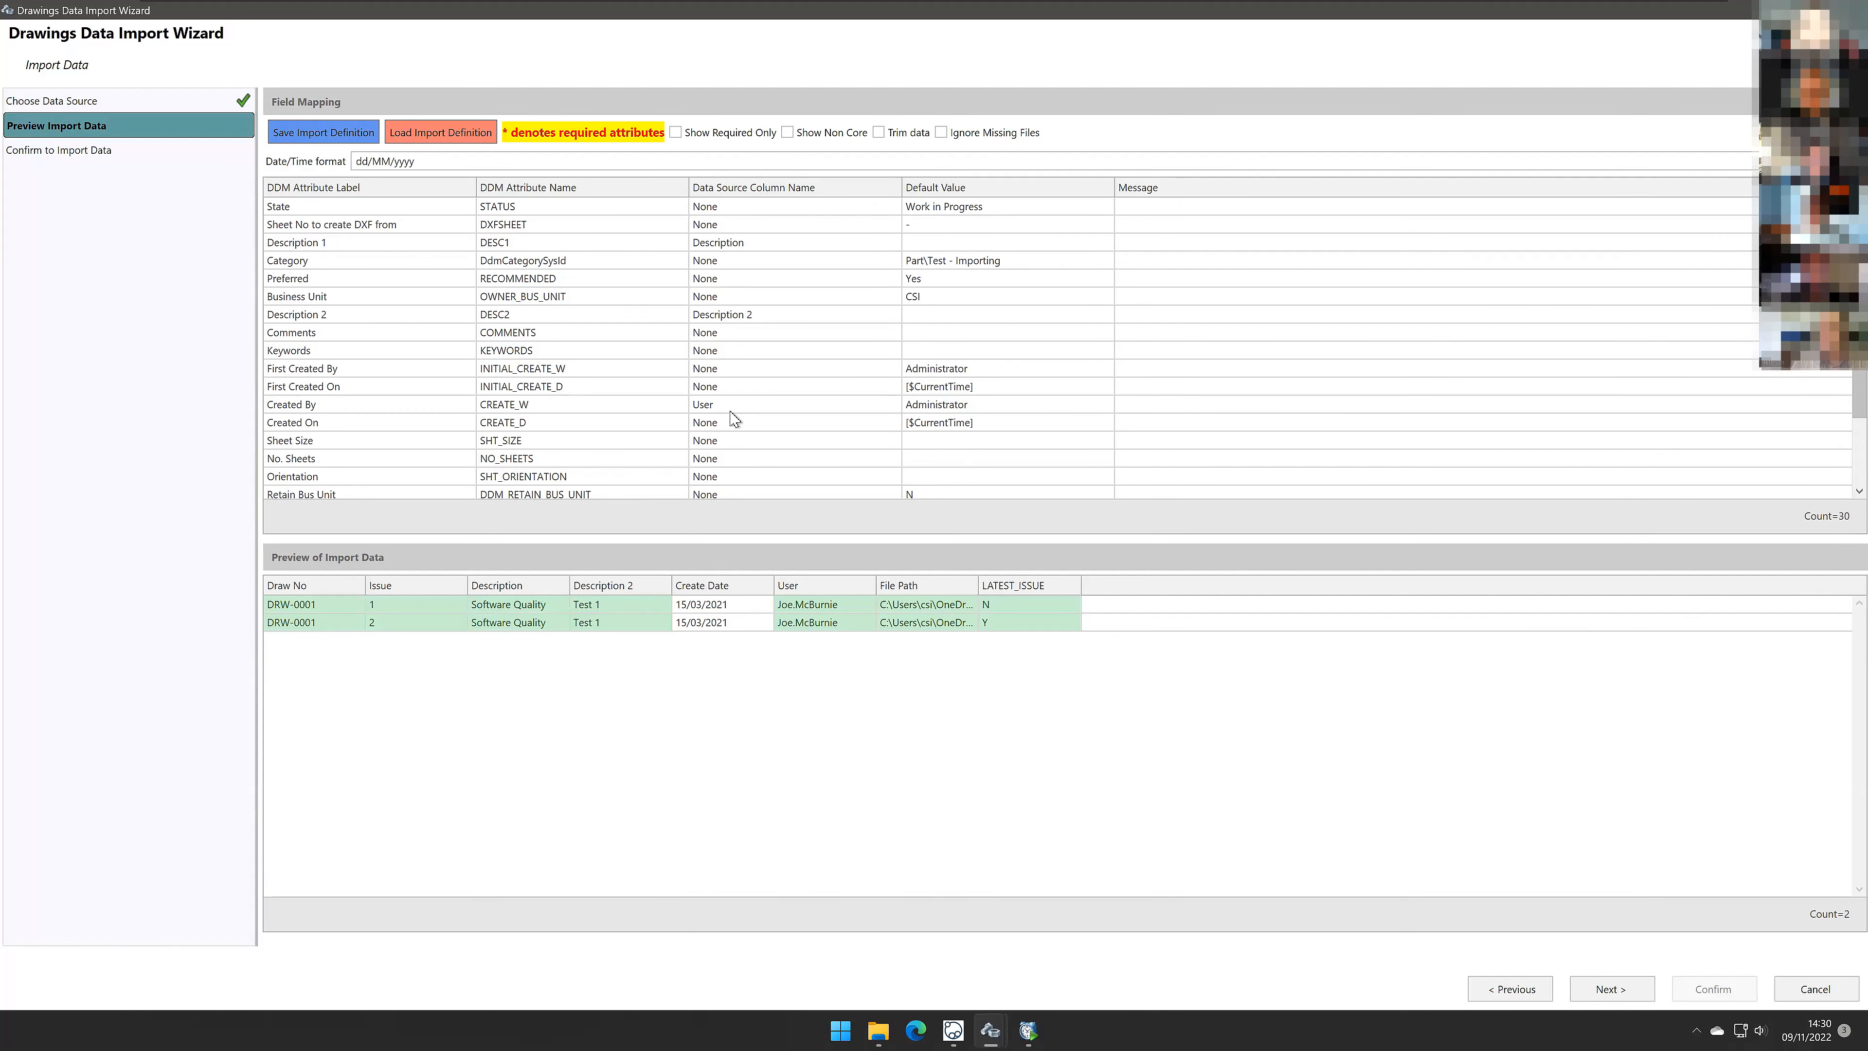
{"action": "left_click", "coordinate": [736, 425]}
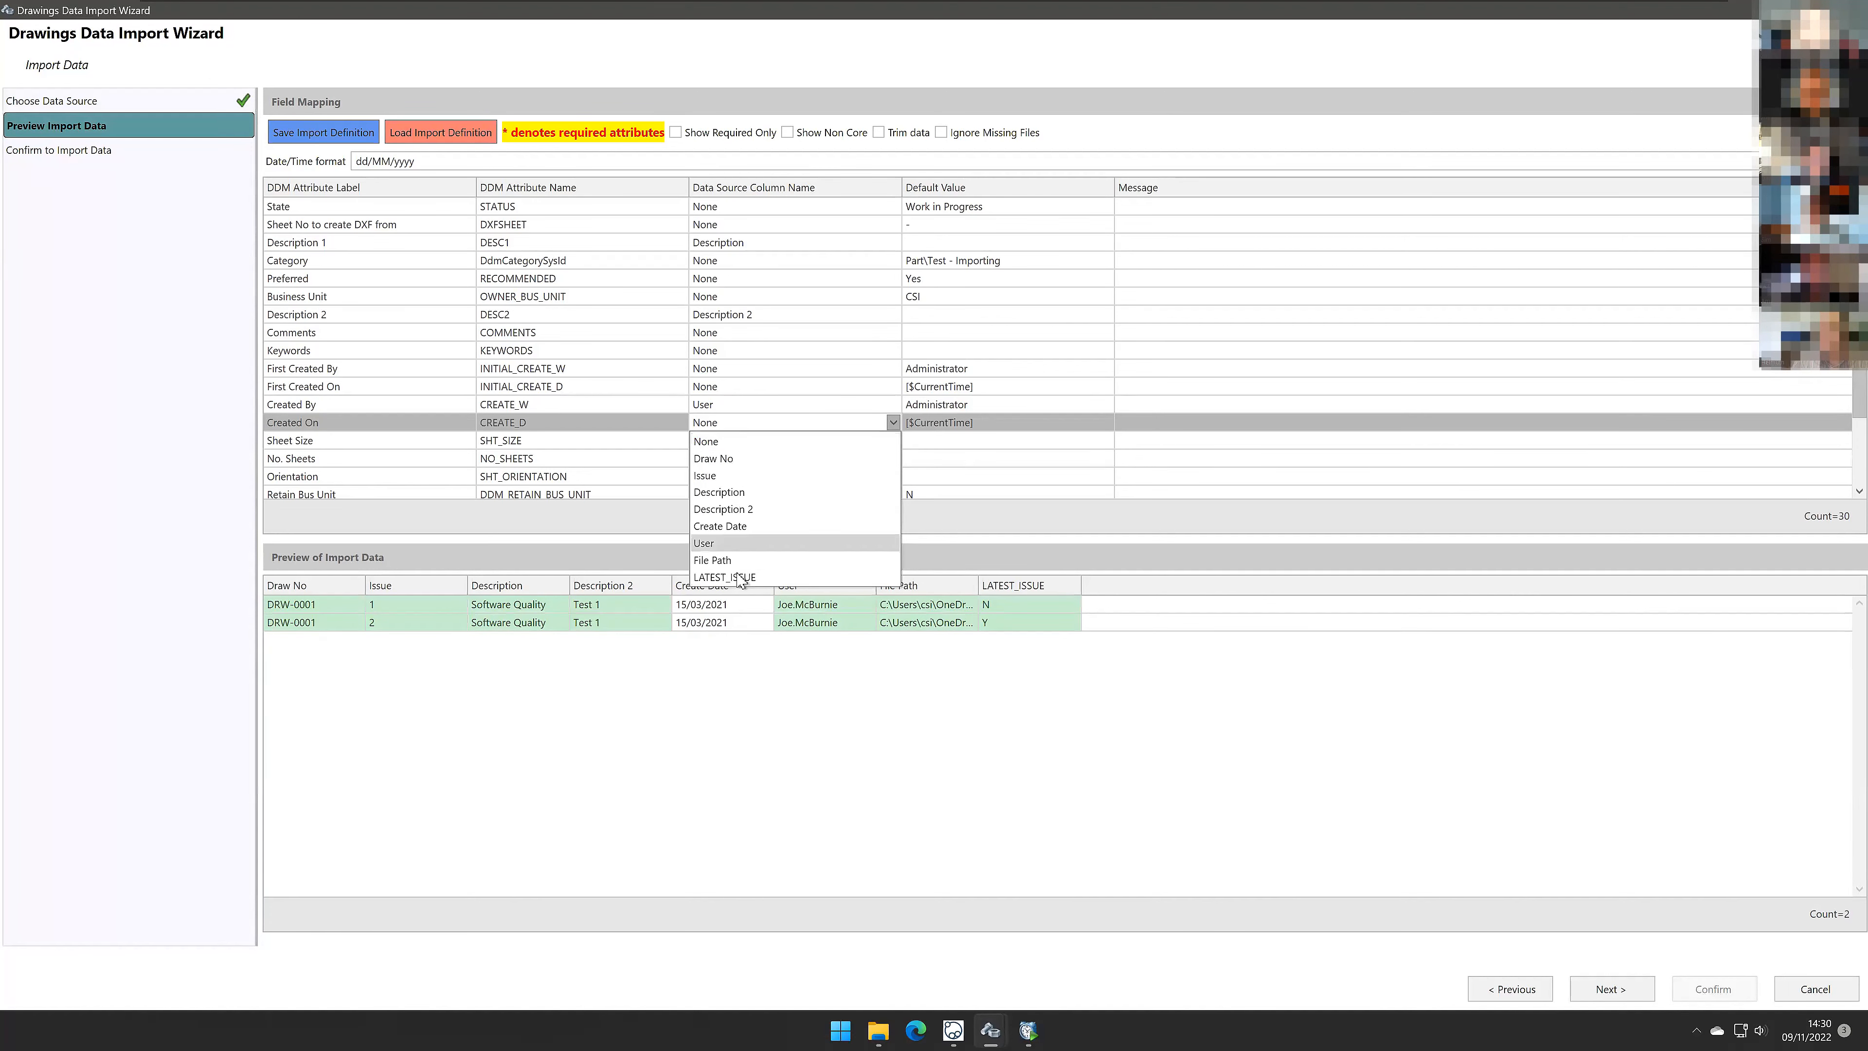
{"action": "left_click", "coordinate": [743, 527]}
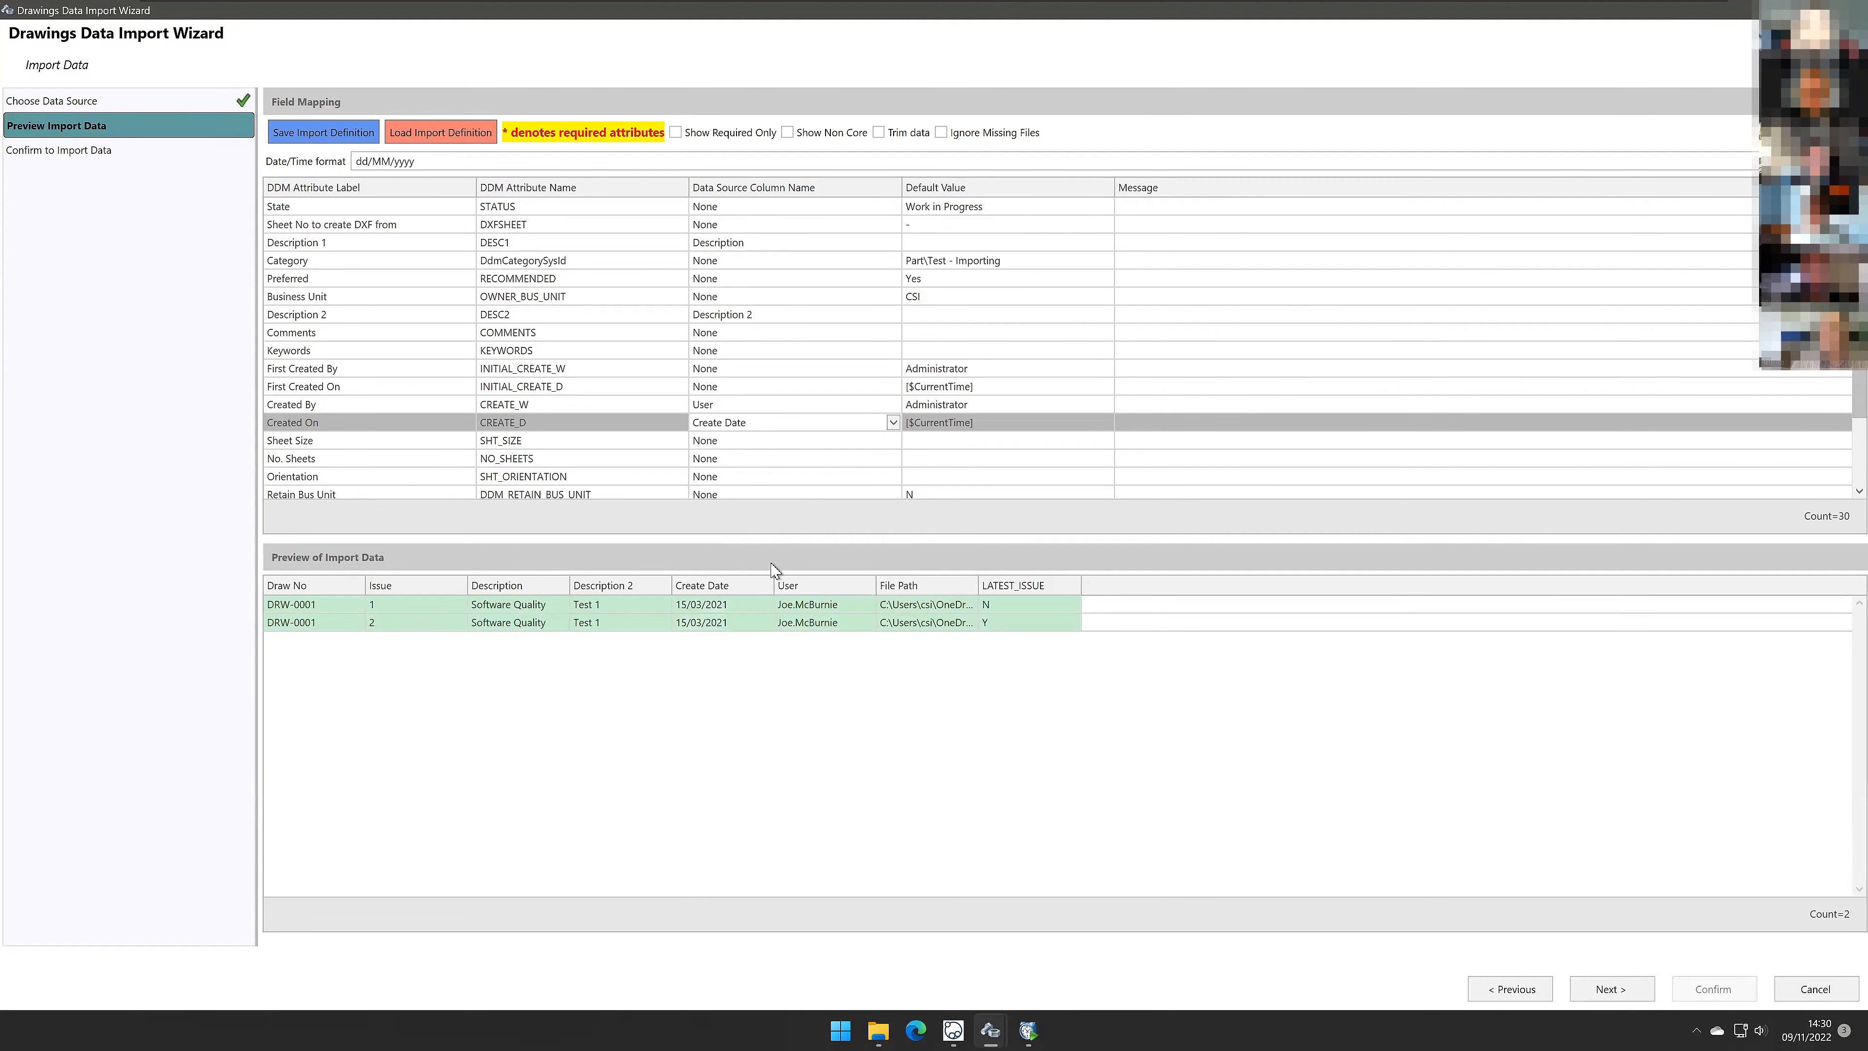
{"action": "left_click", "coordinate": [877, 785]}
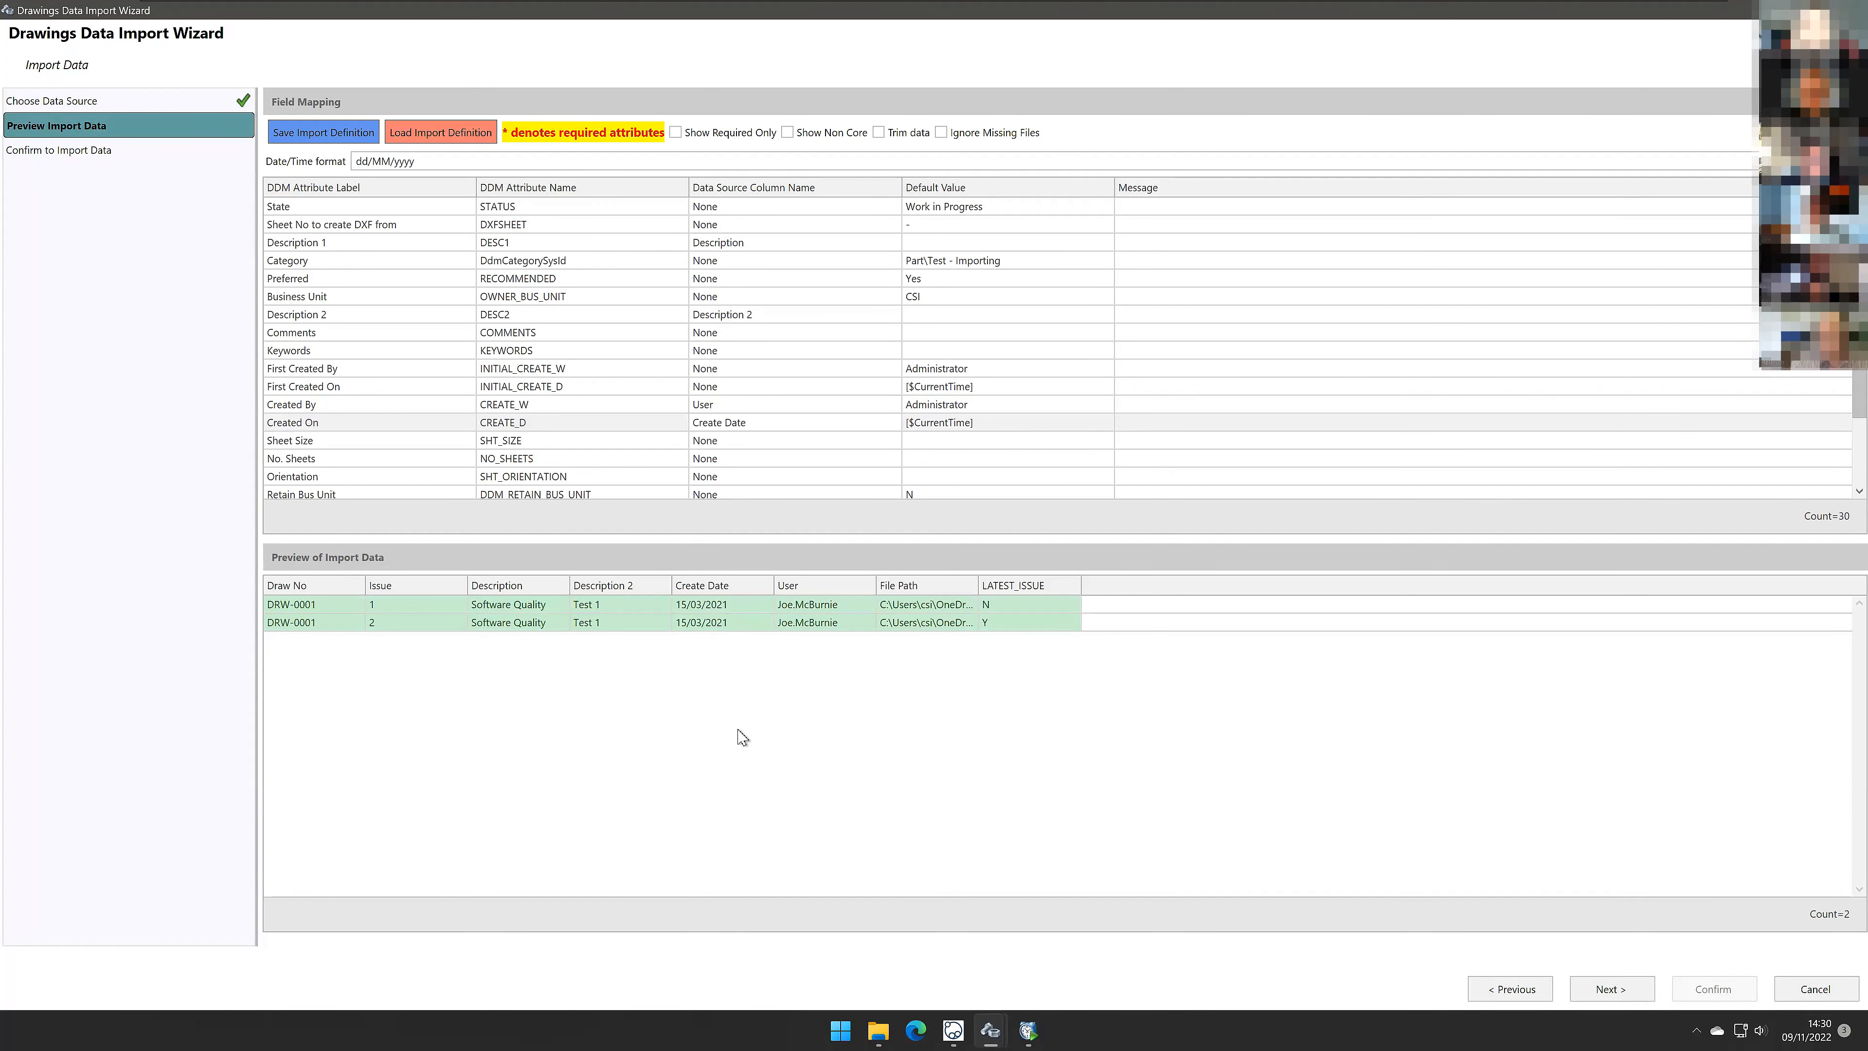
Step: Confirm the drawings import with Create new records only, then close the import log and result message
{"action": "left_click", "coordinate": [1611, 989]}
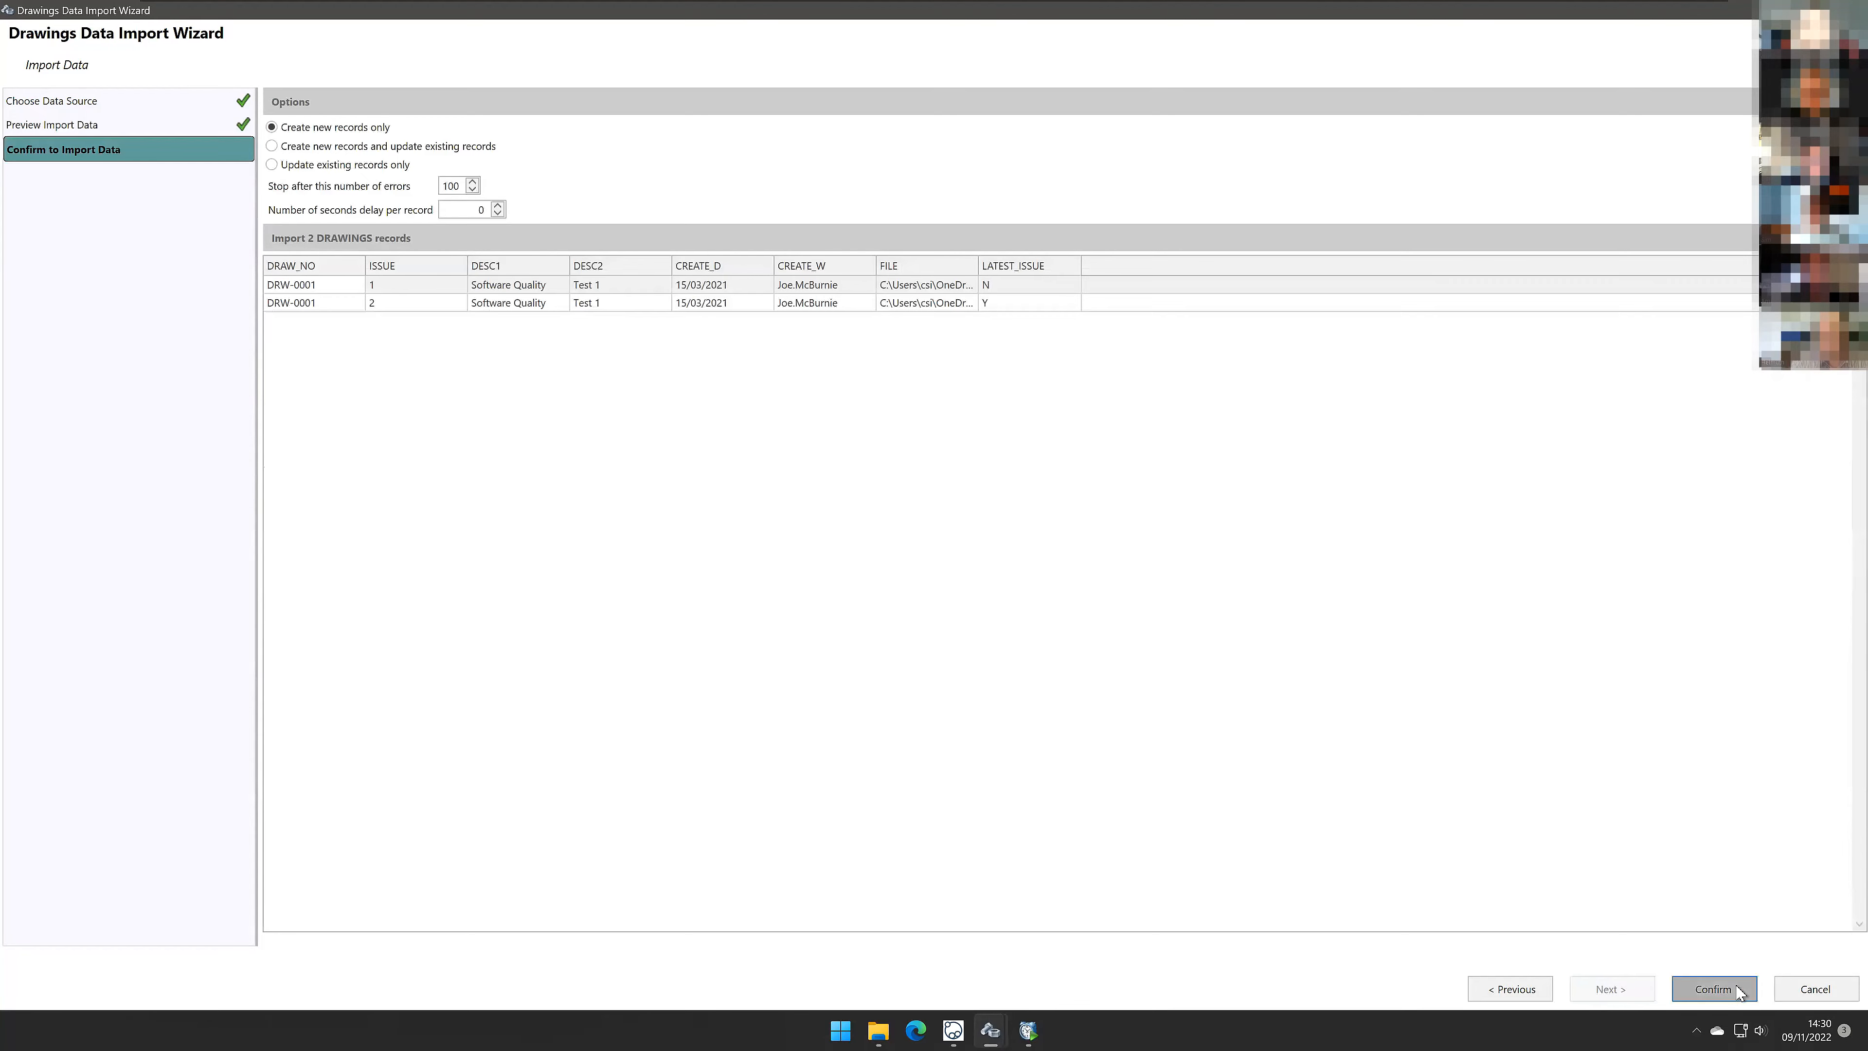
{"action": "left_click", "coordinate": [1714, 989]}
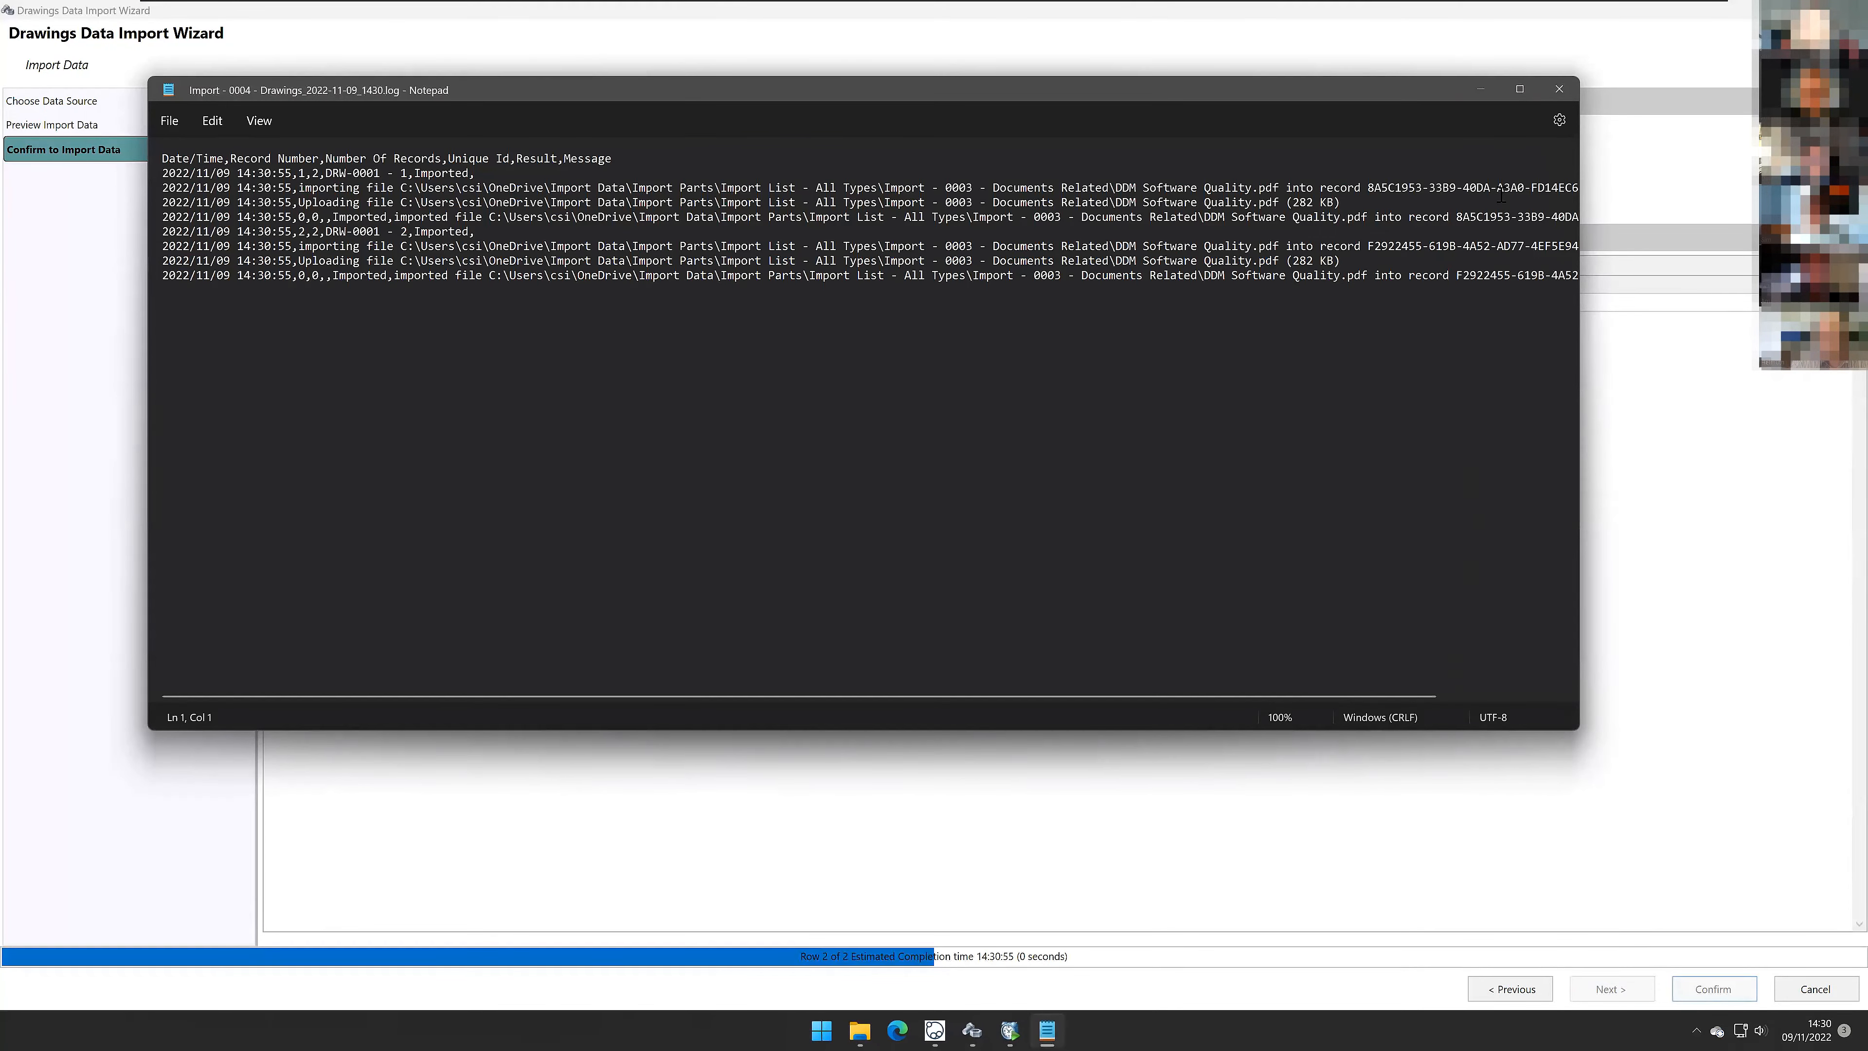
{"action": "left_click_drag", "start_coordinate": [1382, 95], "coordinate": [1382, 178]}
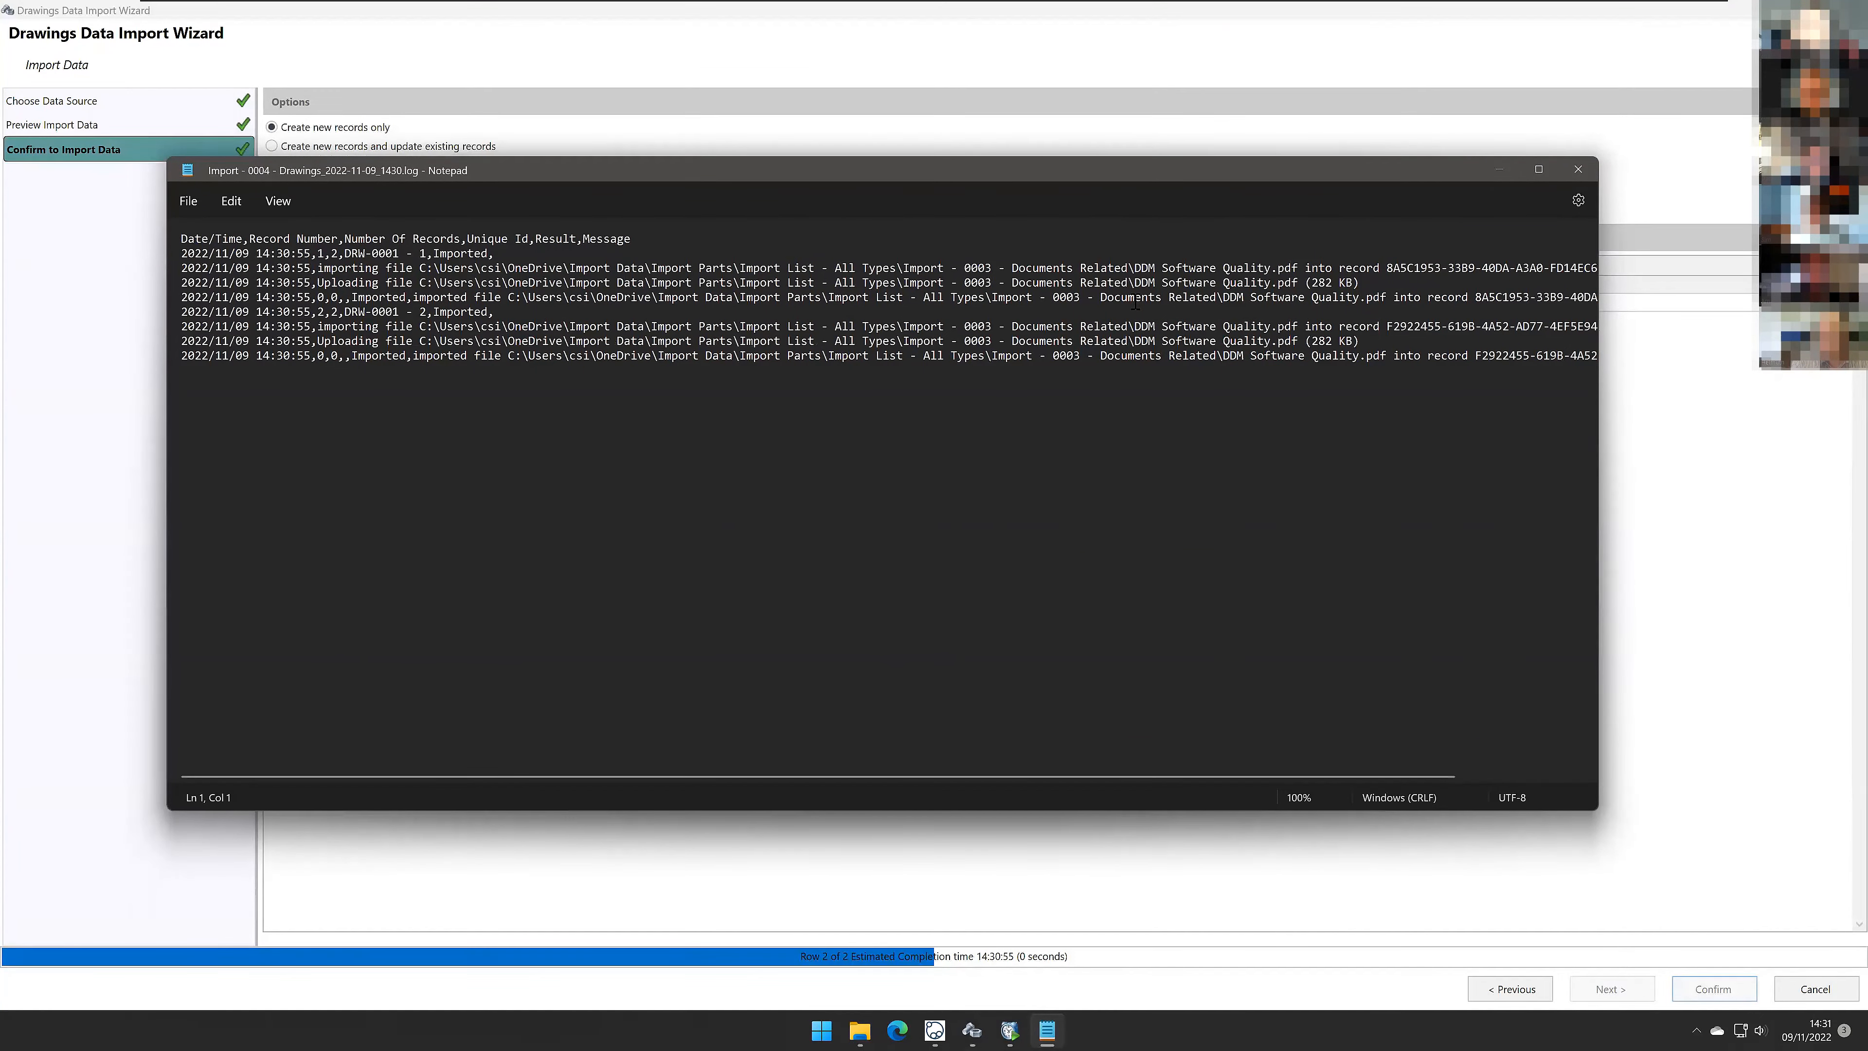
{"action": "left_click", "coordinate": [1580, 174]}
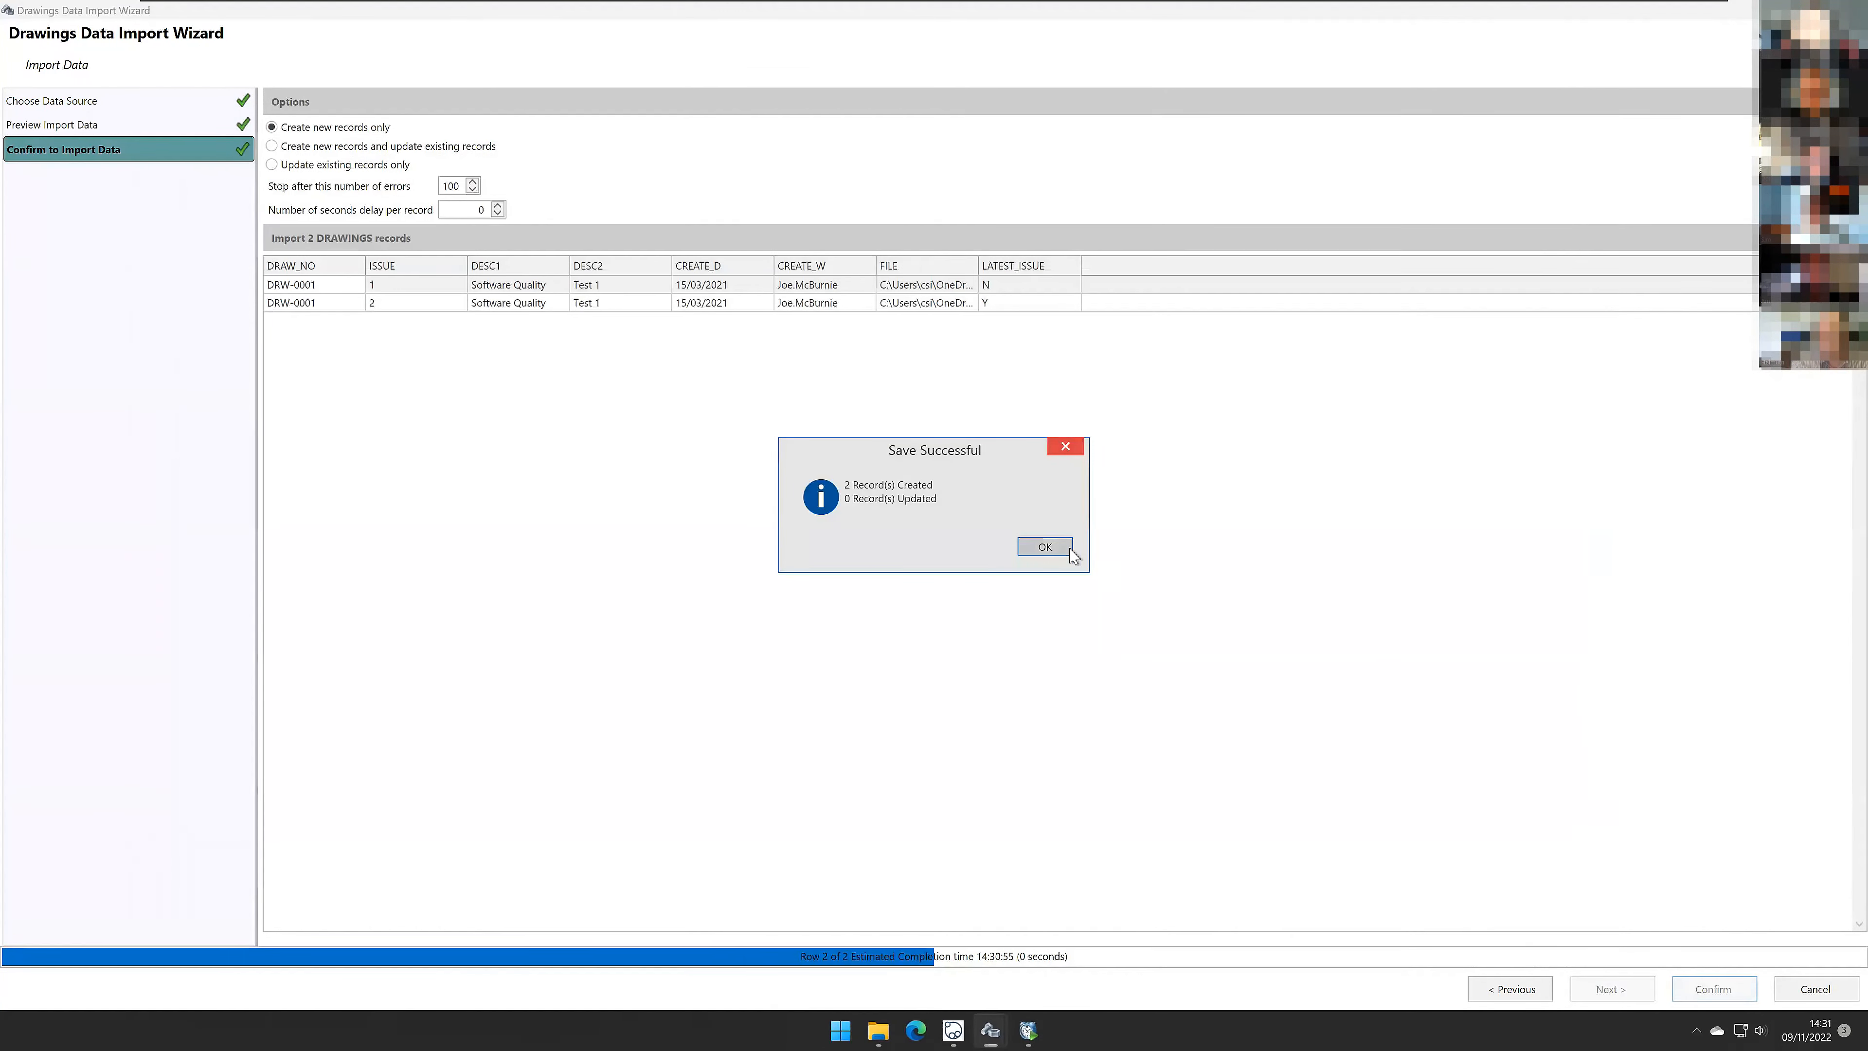
{"action": "left_click", "coordinate": [1050, 547]}
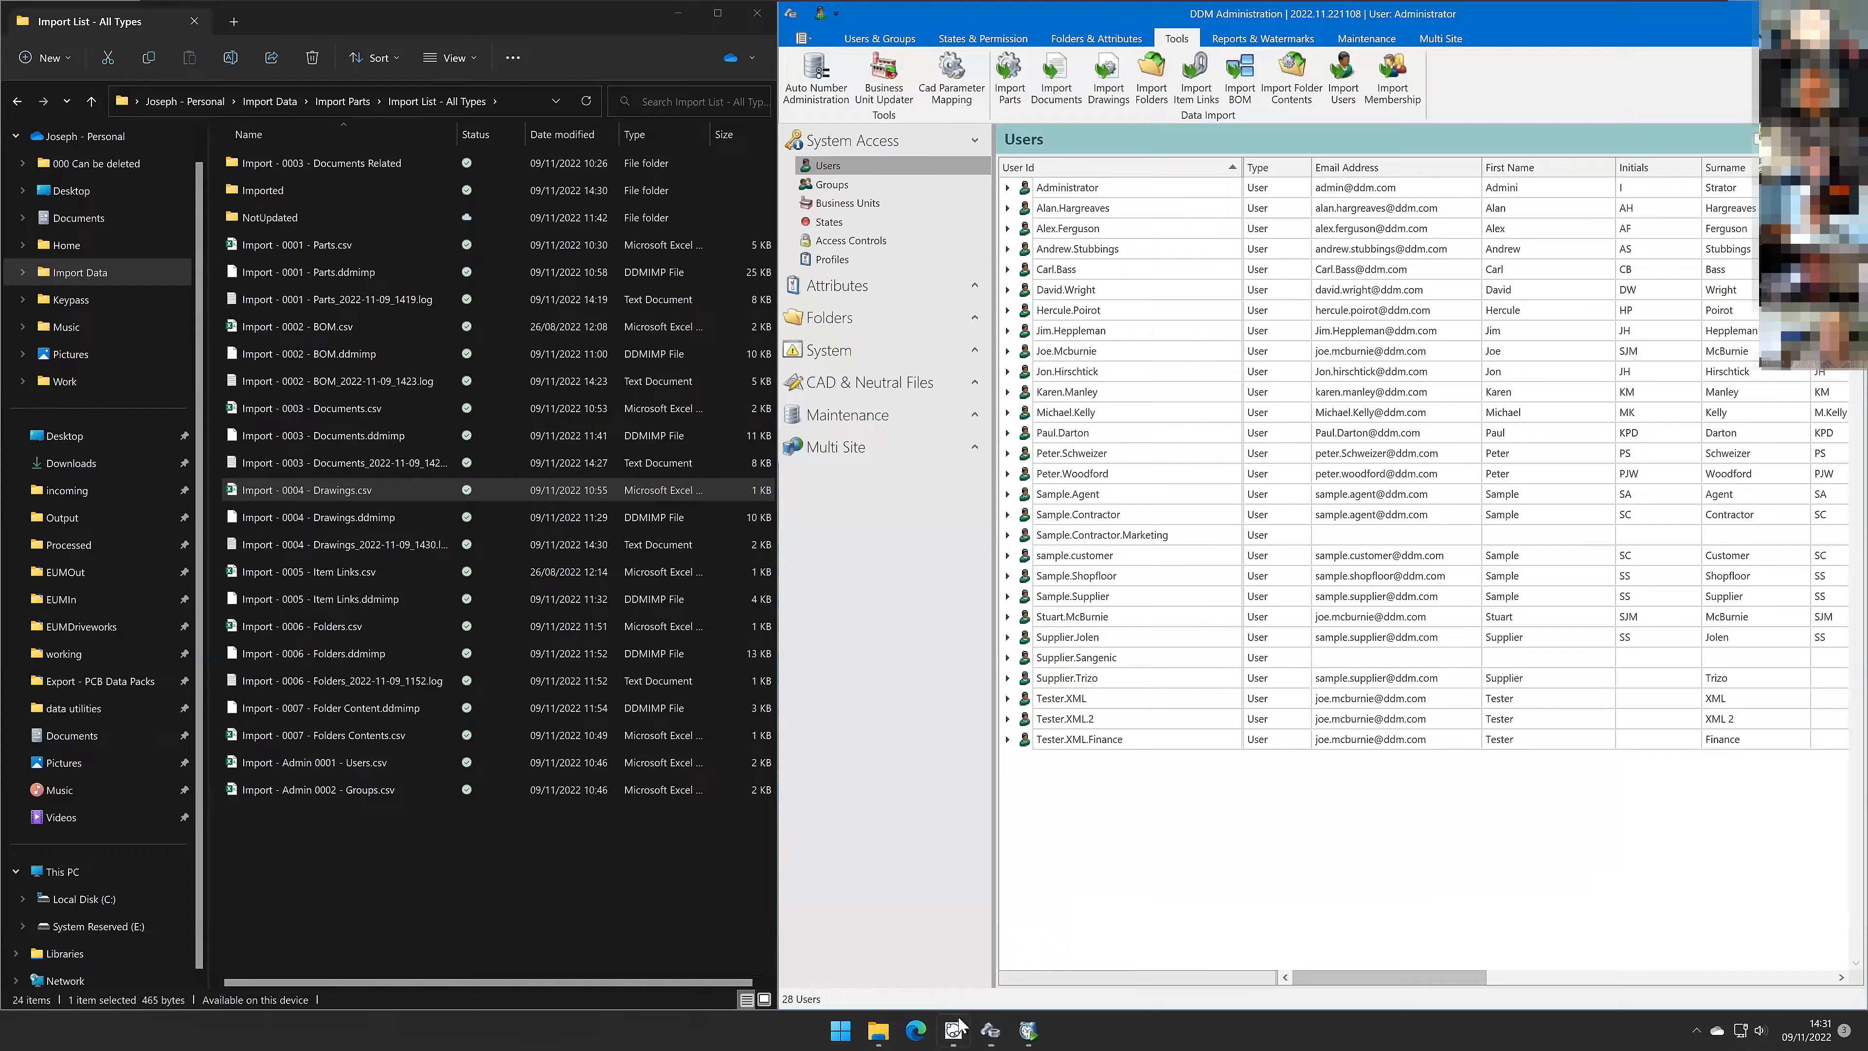
Step: Return to the DDM client and rerun the item search
{"action": "left_click", "coordinate": [953, 1031]}
{"action": "left_click", "coordinate": [1668, 55]}
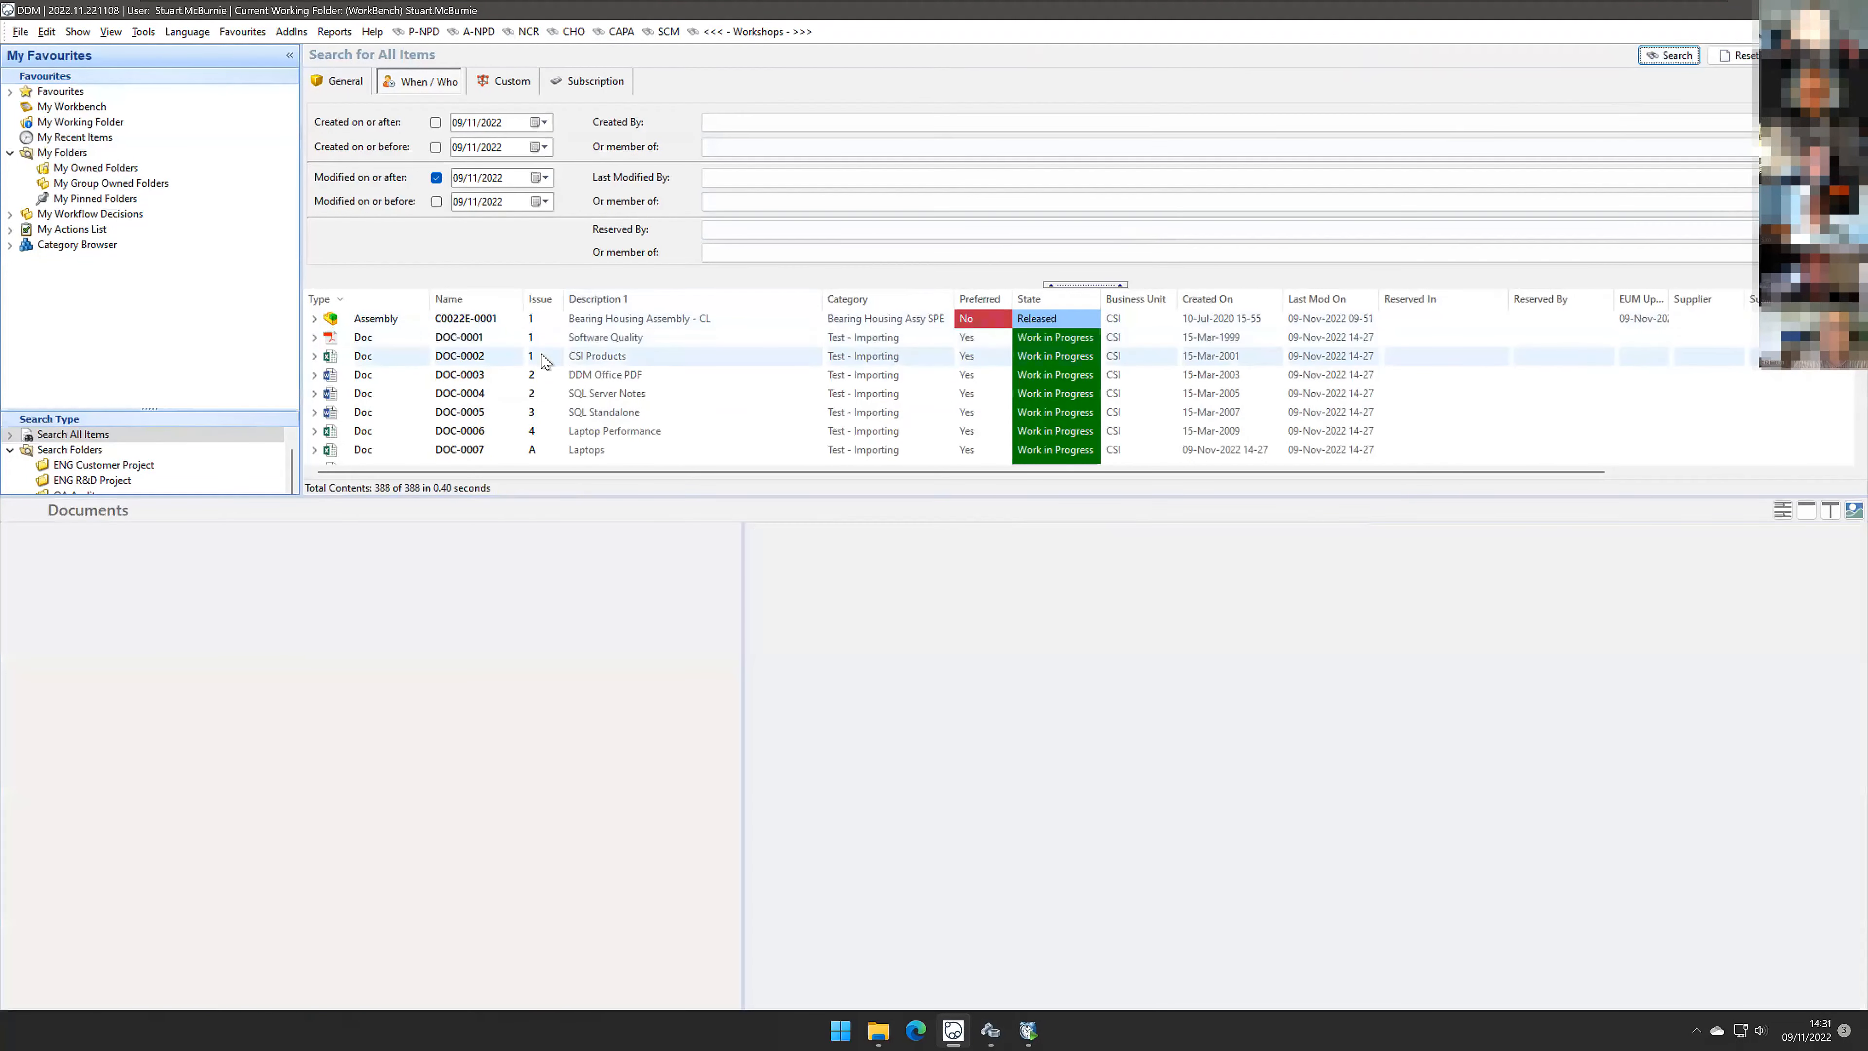
Step: Inspect the imported drawing DRW-0001 issues 1 and 2 in the search results and their preview
{"action": "left_click", "coordinate": [540, 374]}
{"action": "scroll", "coordinate": [471, 375], "scroll_direction": "down", "scroll_amount": 3}
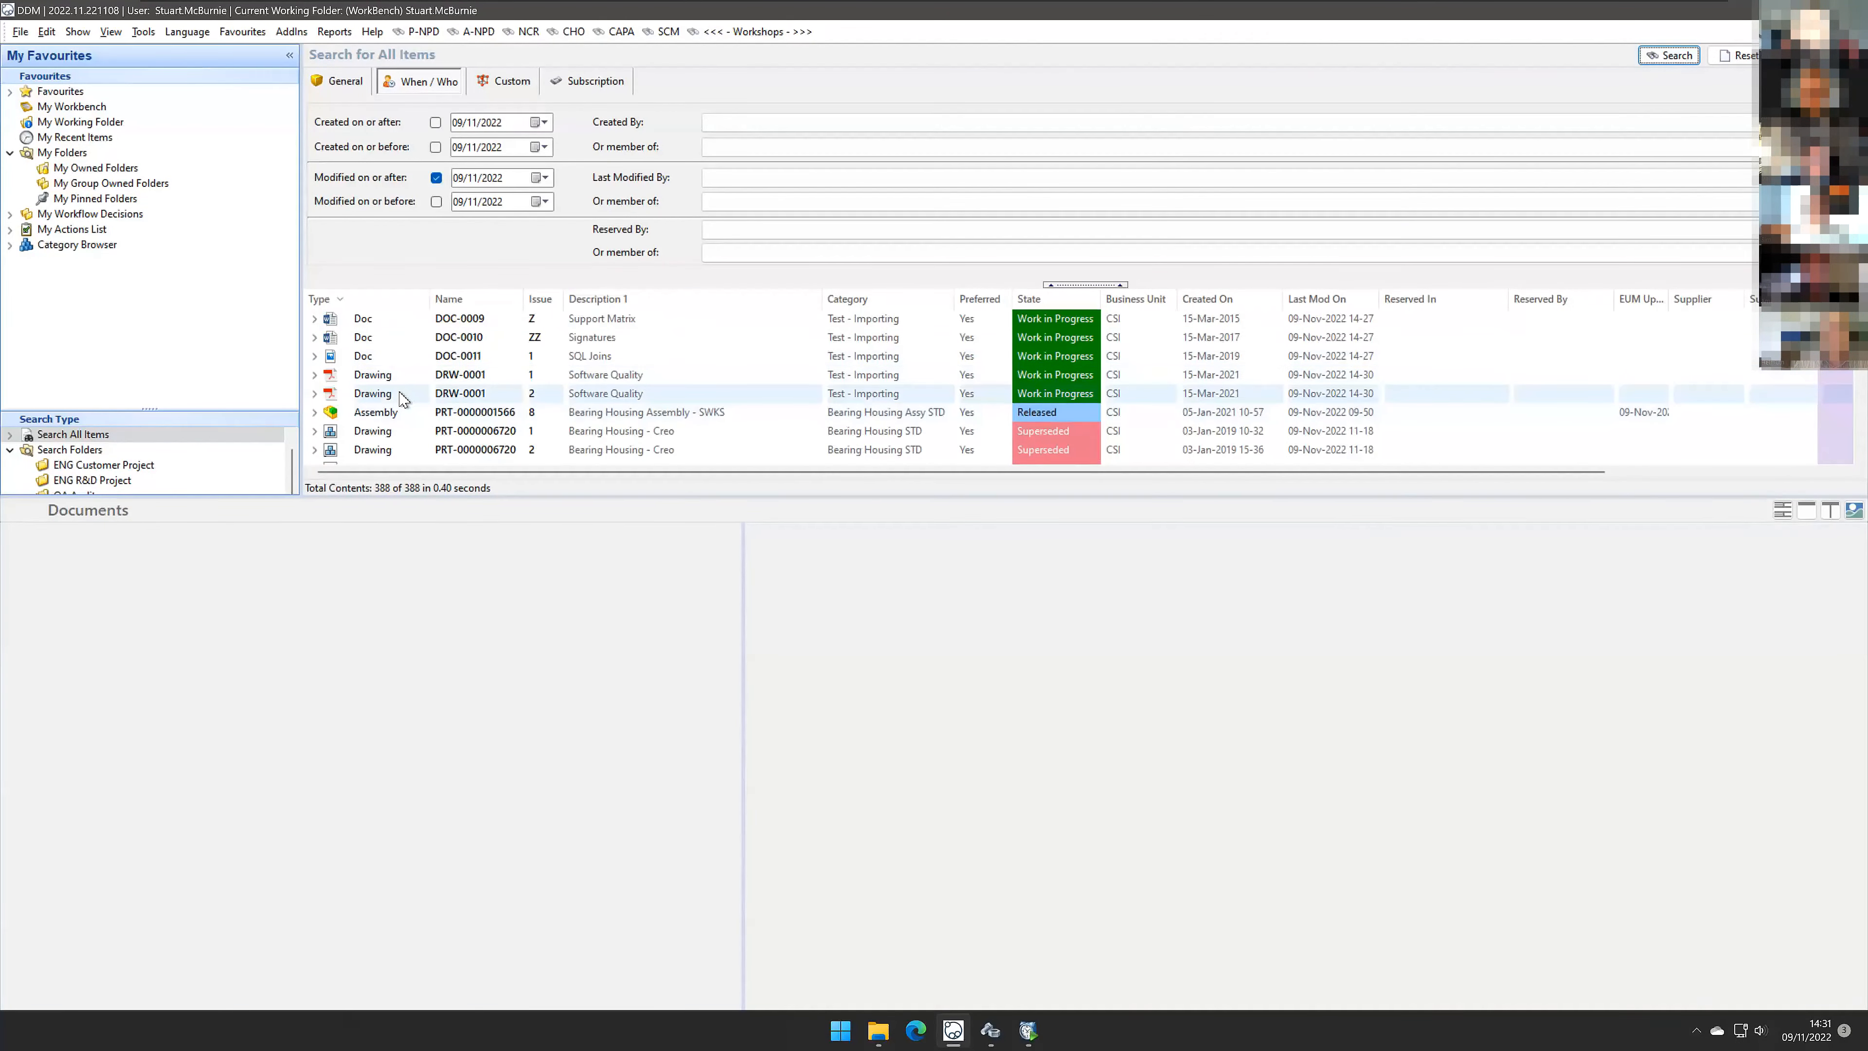
{"action": "left_click", "coordinate": [401, 393], "text": "shift"}
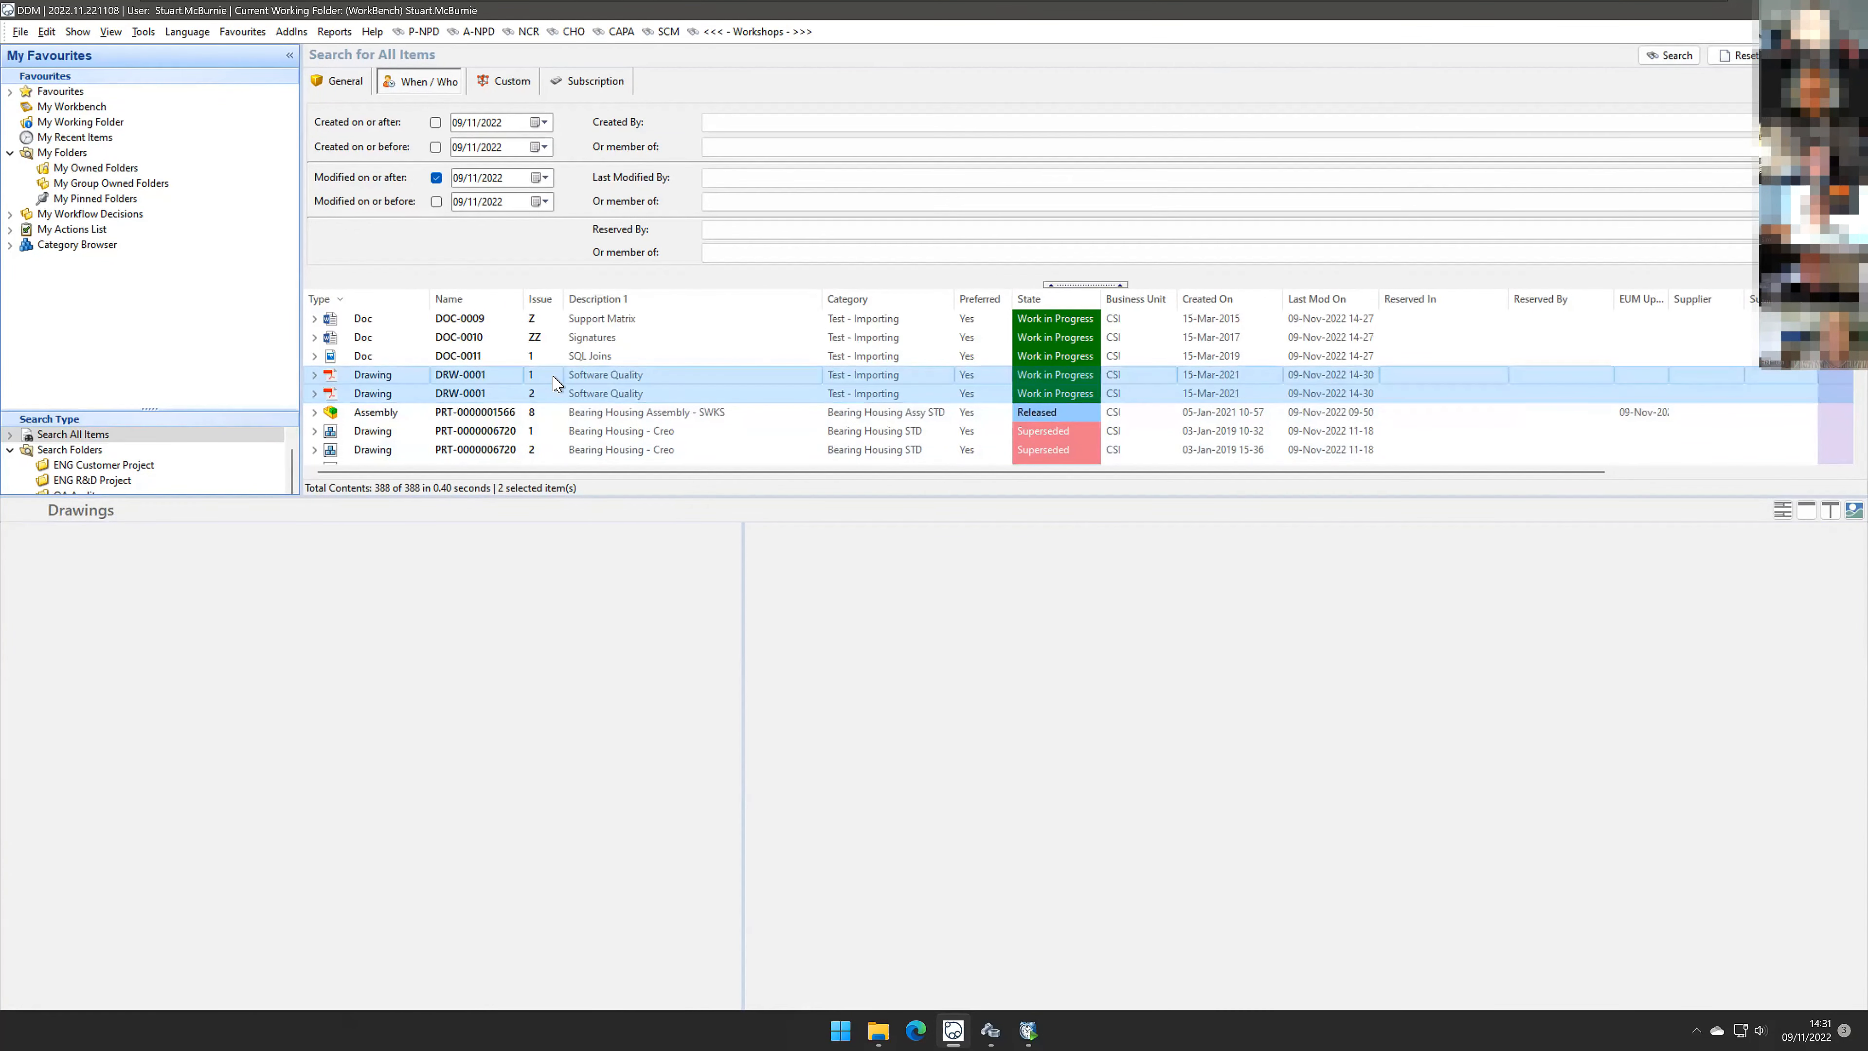
{"action": "left_click", "coordinate": [555, 395]}
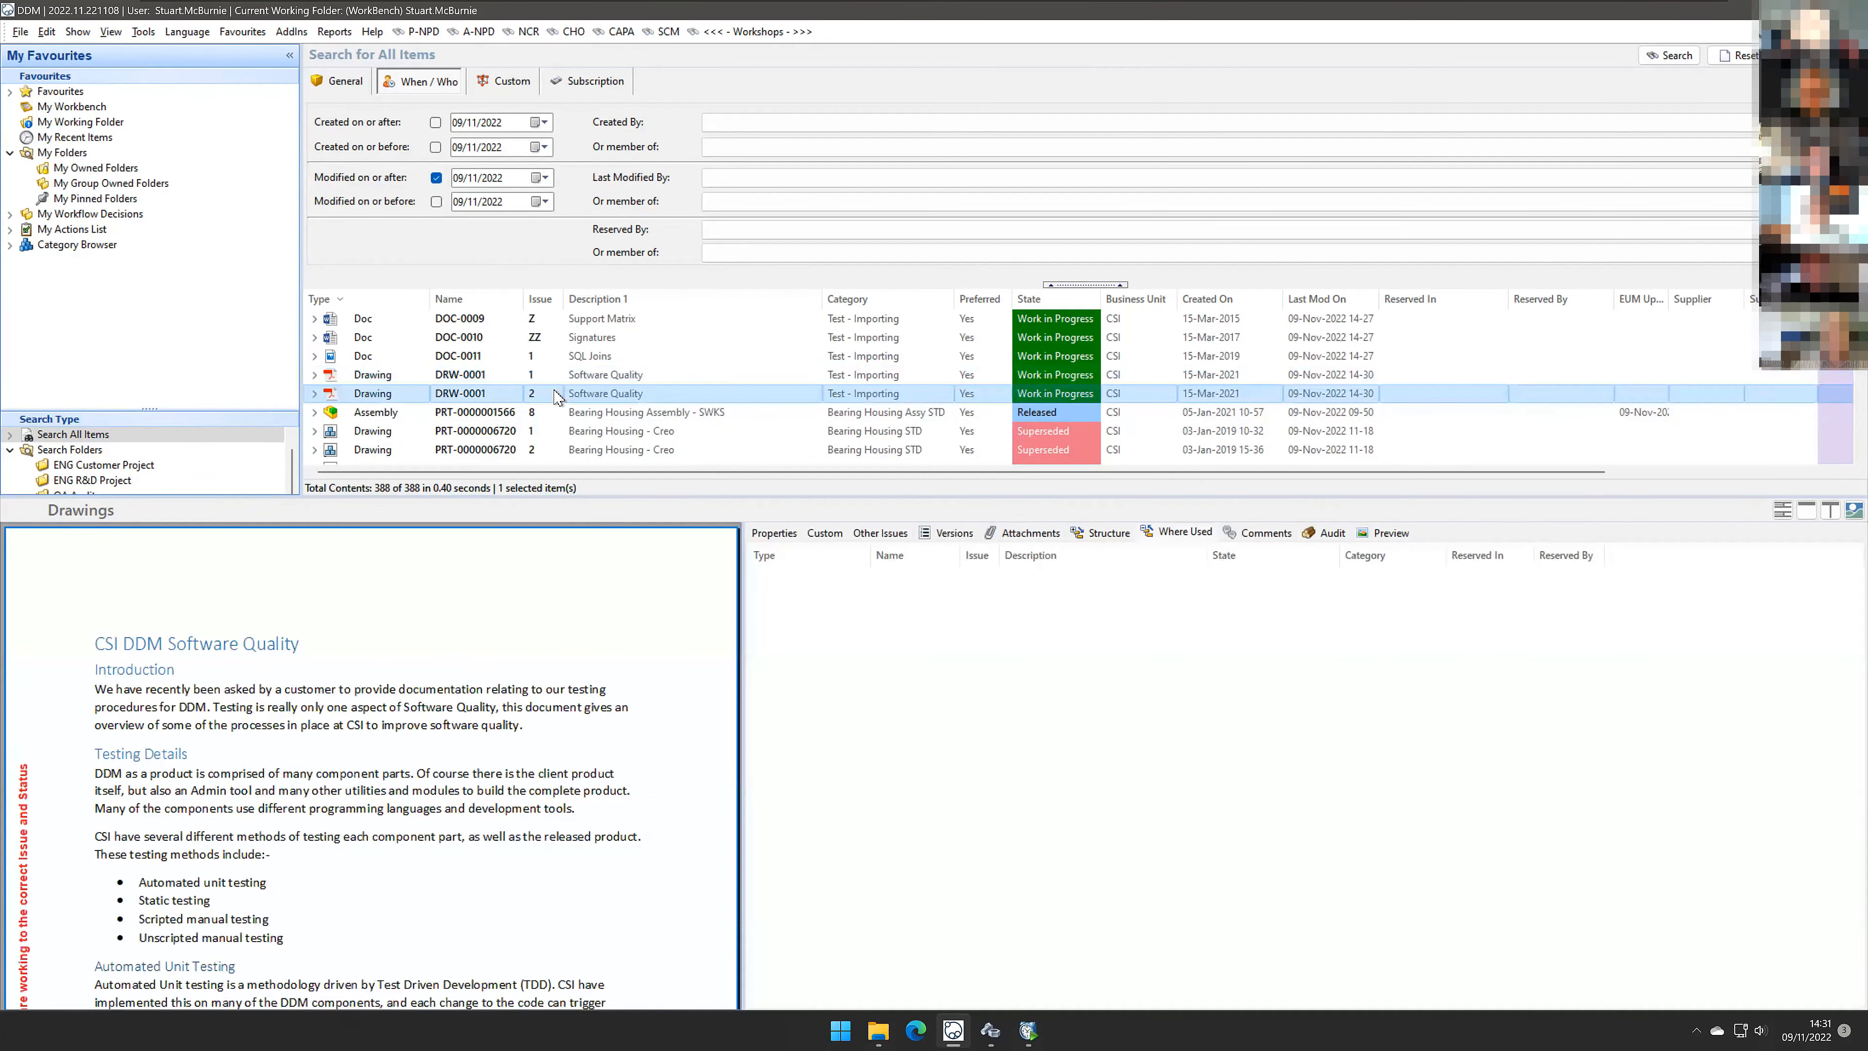
{"action": "left_click", "coordinate": [556, 379]}
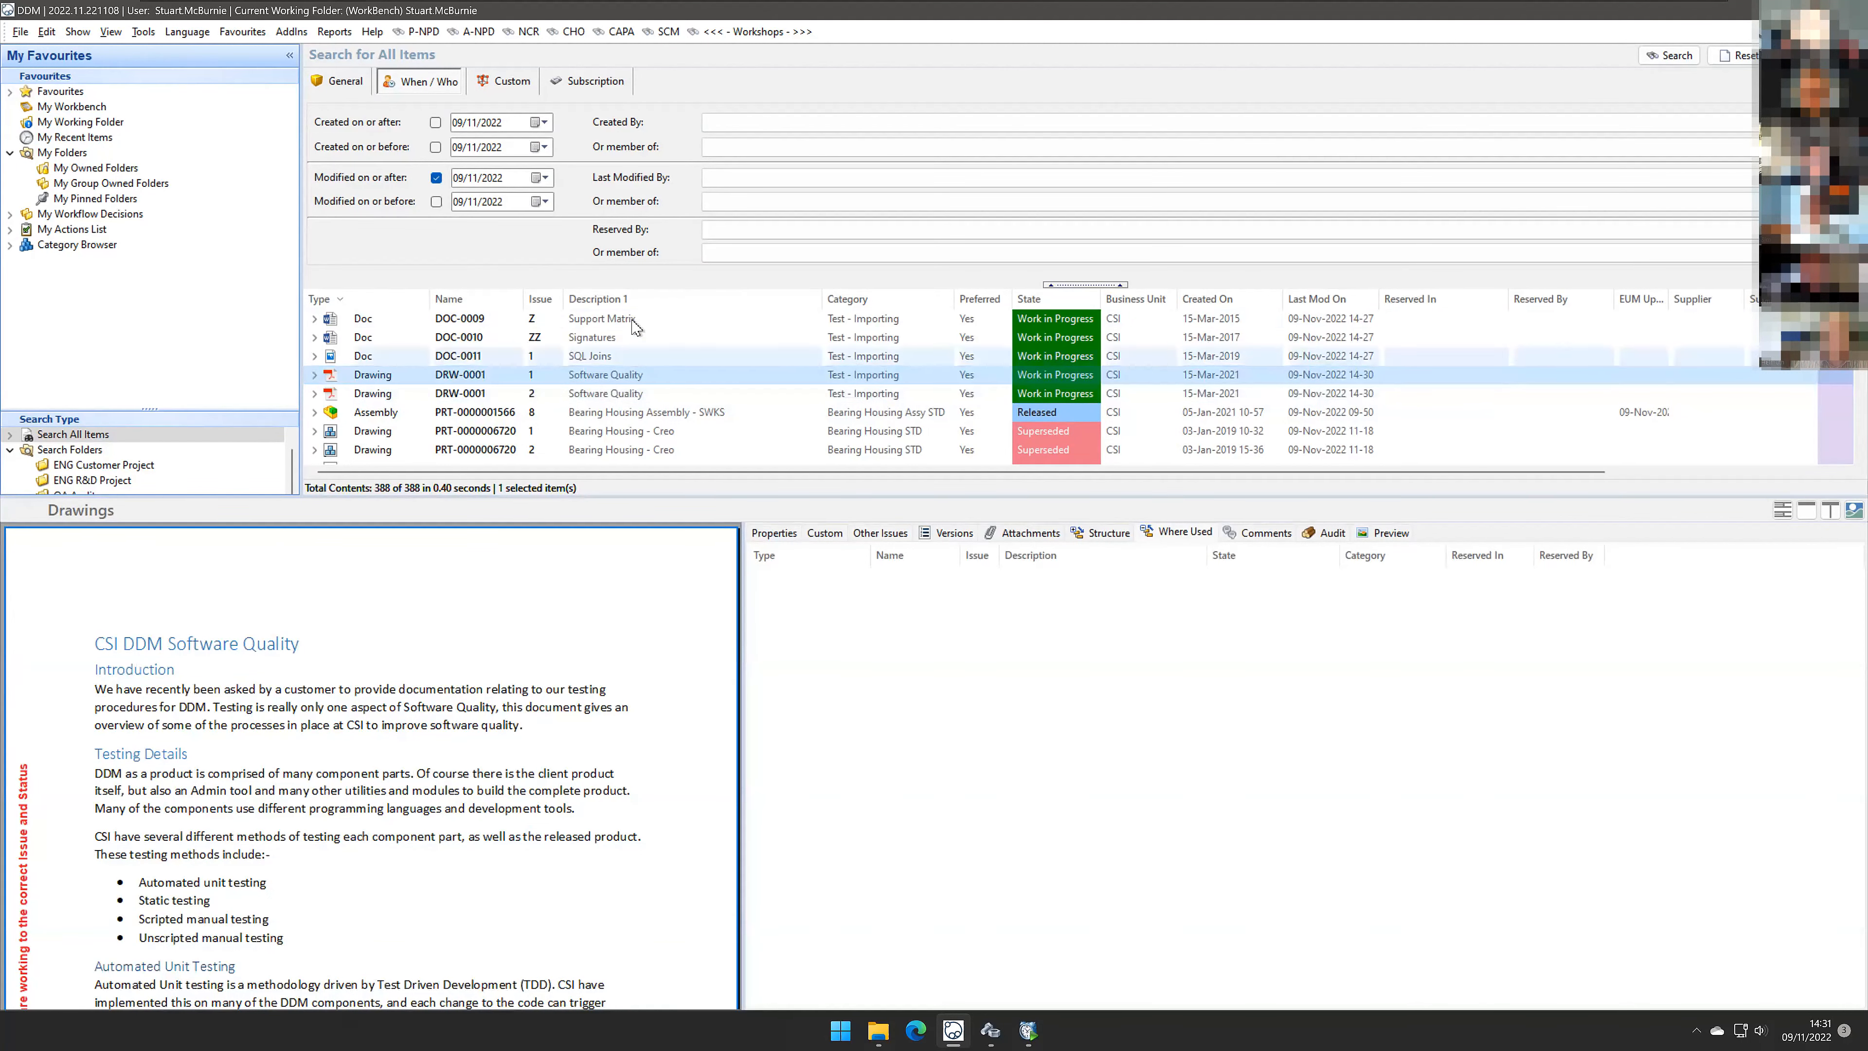
Step: Add the Latest Issue column to the search results, move it beside the Issue column, and compare the DRW-0001 issues
{"action": "right_click", "coordinate": [647, 309]}
{"action": "mouse_move", "coordinate": [799, 361]}
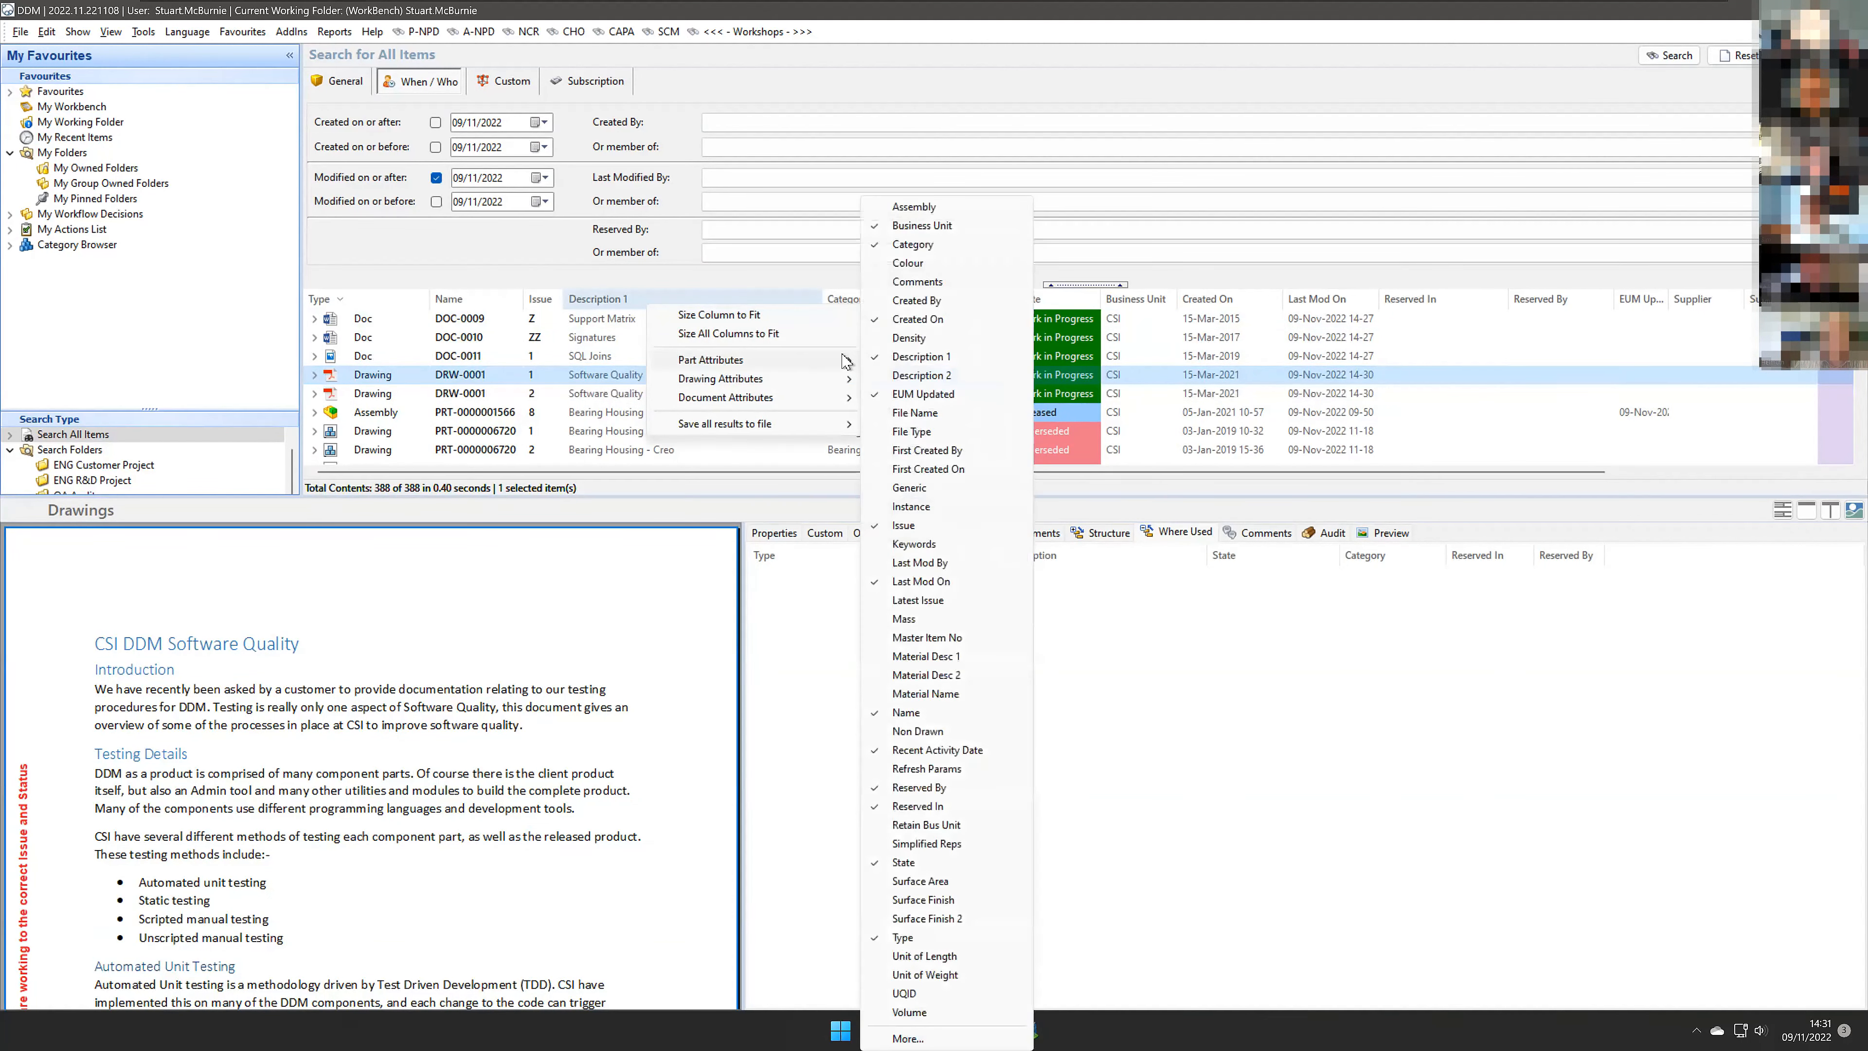
{"action": "left_click", "coordinate": [934, 604]}
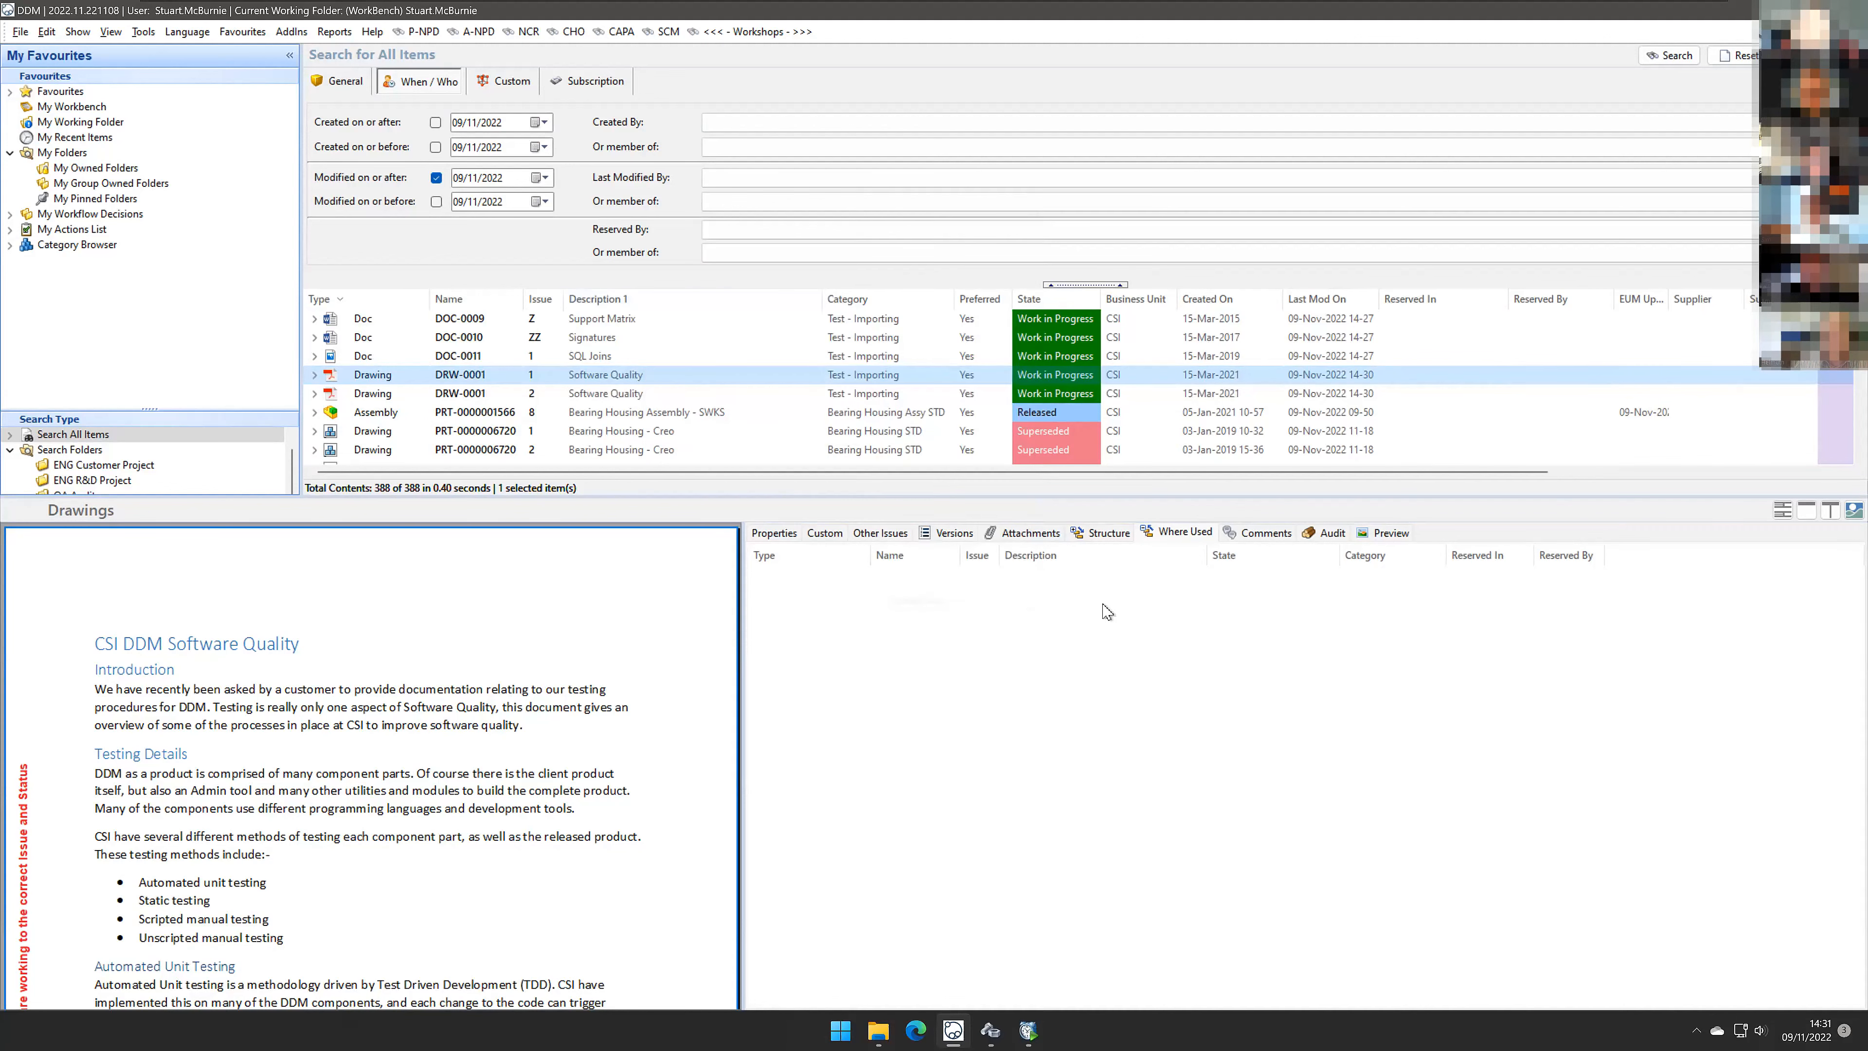
{"action": "left_click_drag", "start_coordinate": [1545, 472], "coordinate": [1863, 483]}
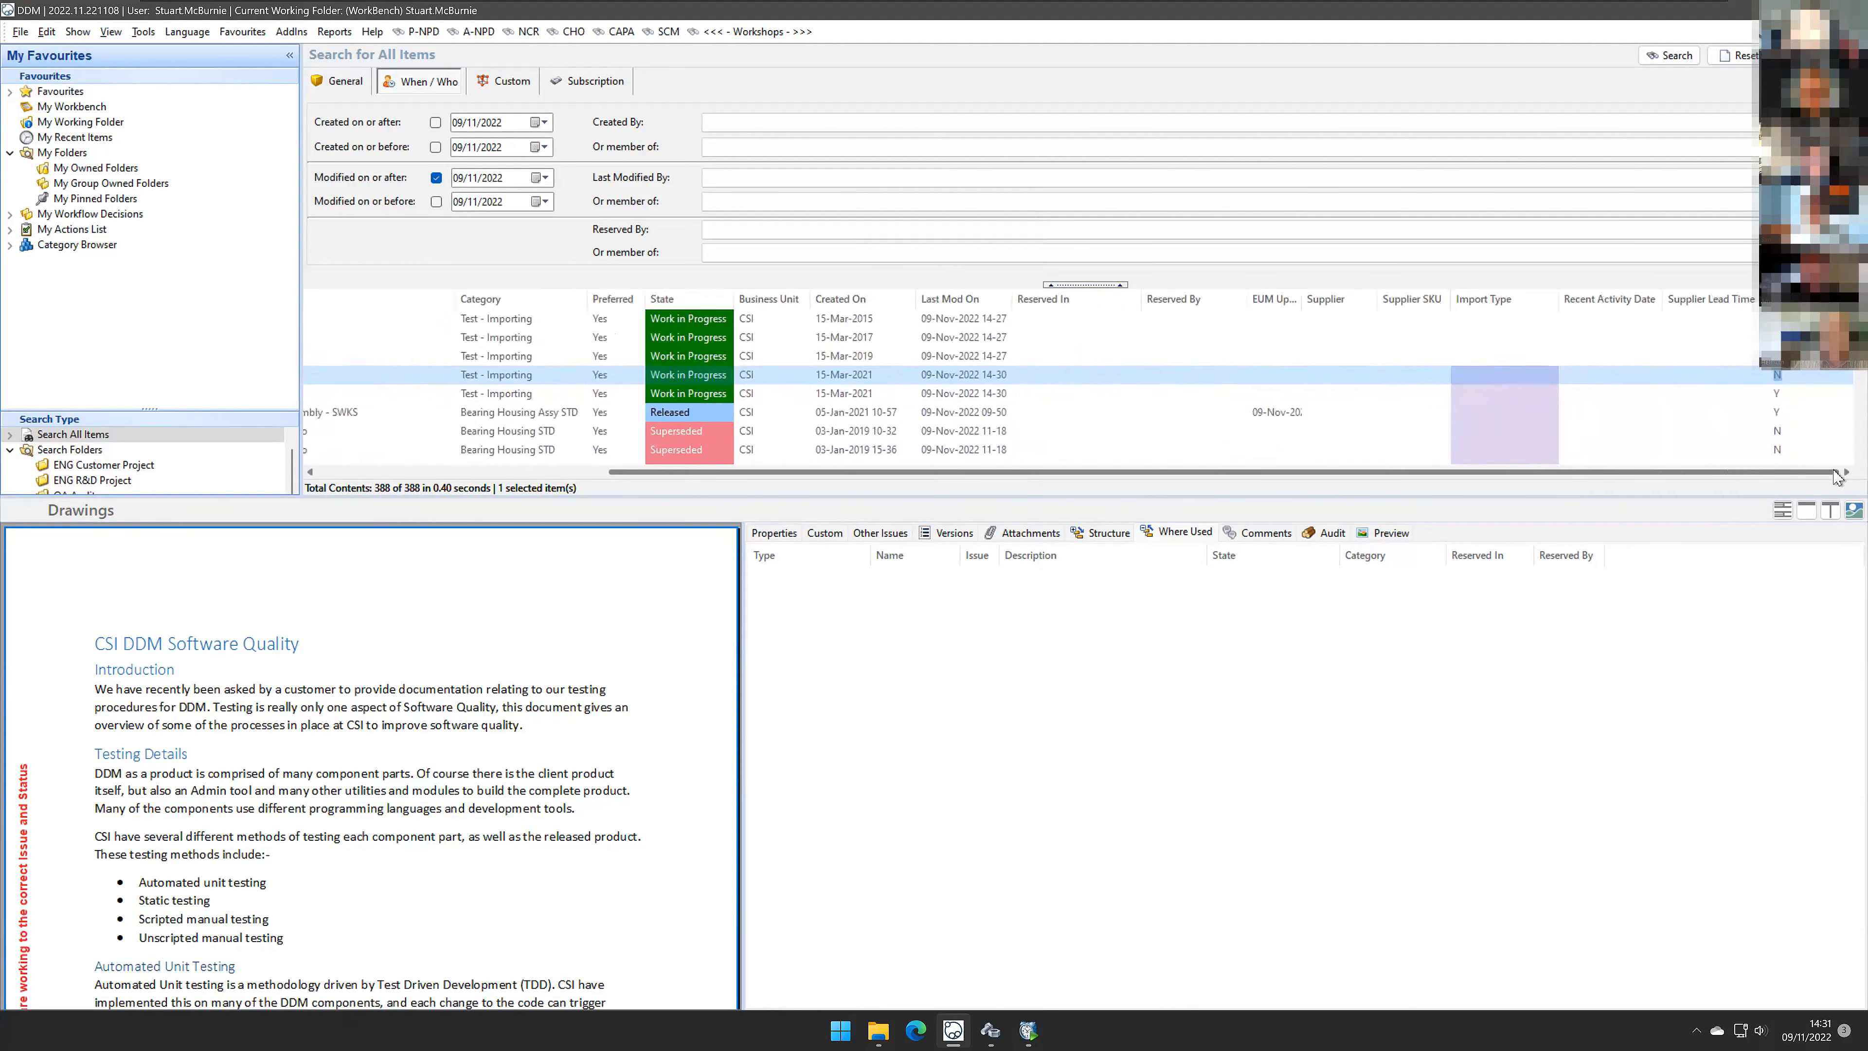
{"action": "mouse_move", "coordinate": [1798, 299]}
{"action": "left_mouse_down"}
{"action": "mouse_move", "coordinate": [1058, 331]}
{"action": "mouse_move", "coordinate": [457, 298]}
{"action": "left_mouse_up"}
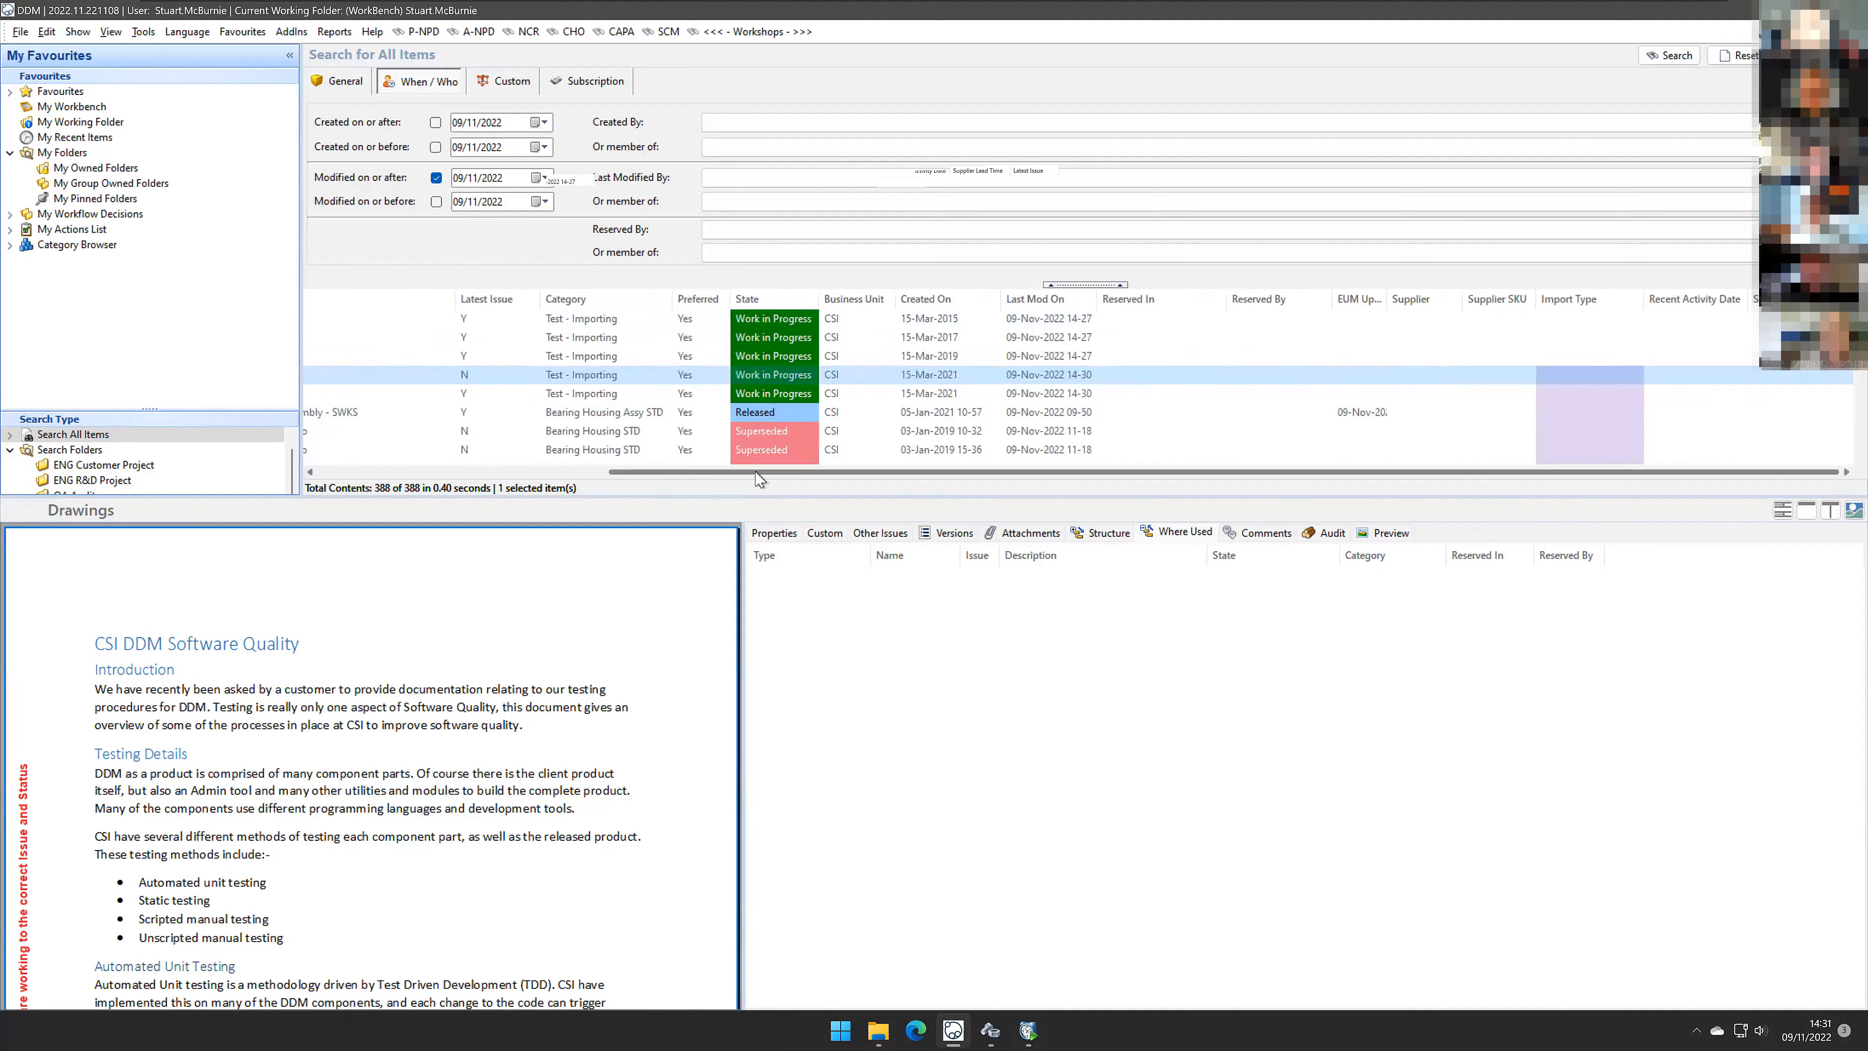
{"action": "scroll", "coordinate": [757, 475], "scroll_direction": "left", "scroll_amount": 5}
{"action": "left_click_drag", "start_coordinate": [849, 309], "coordinate": [568, 308]}
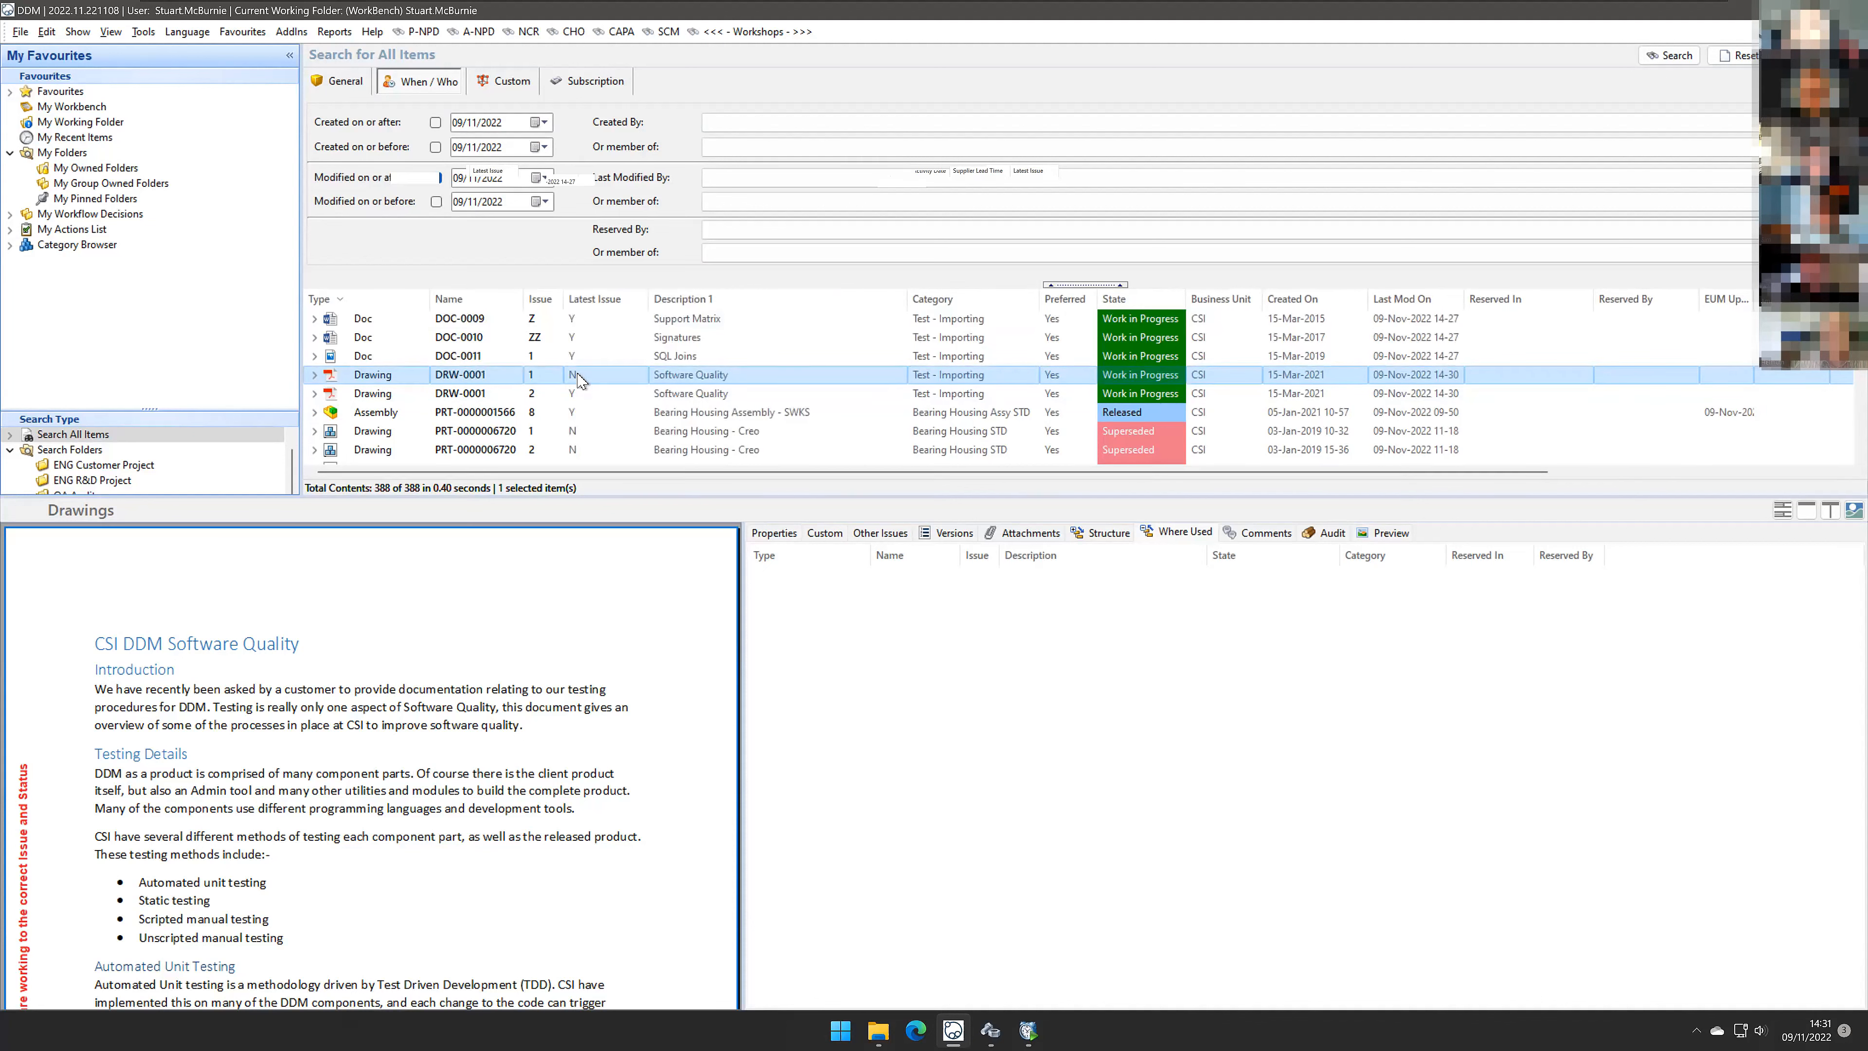
{"action": "left_click", "coordinate": [579, 393]}
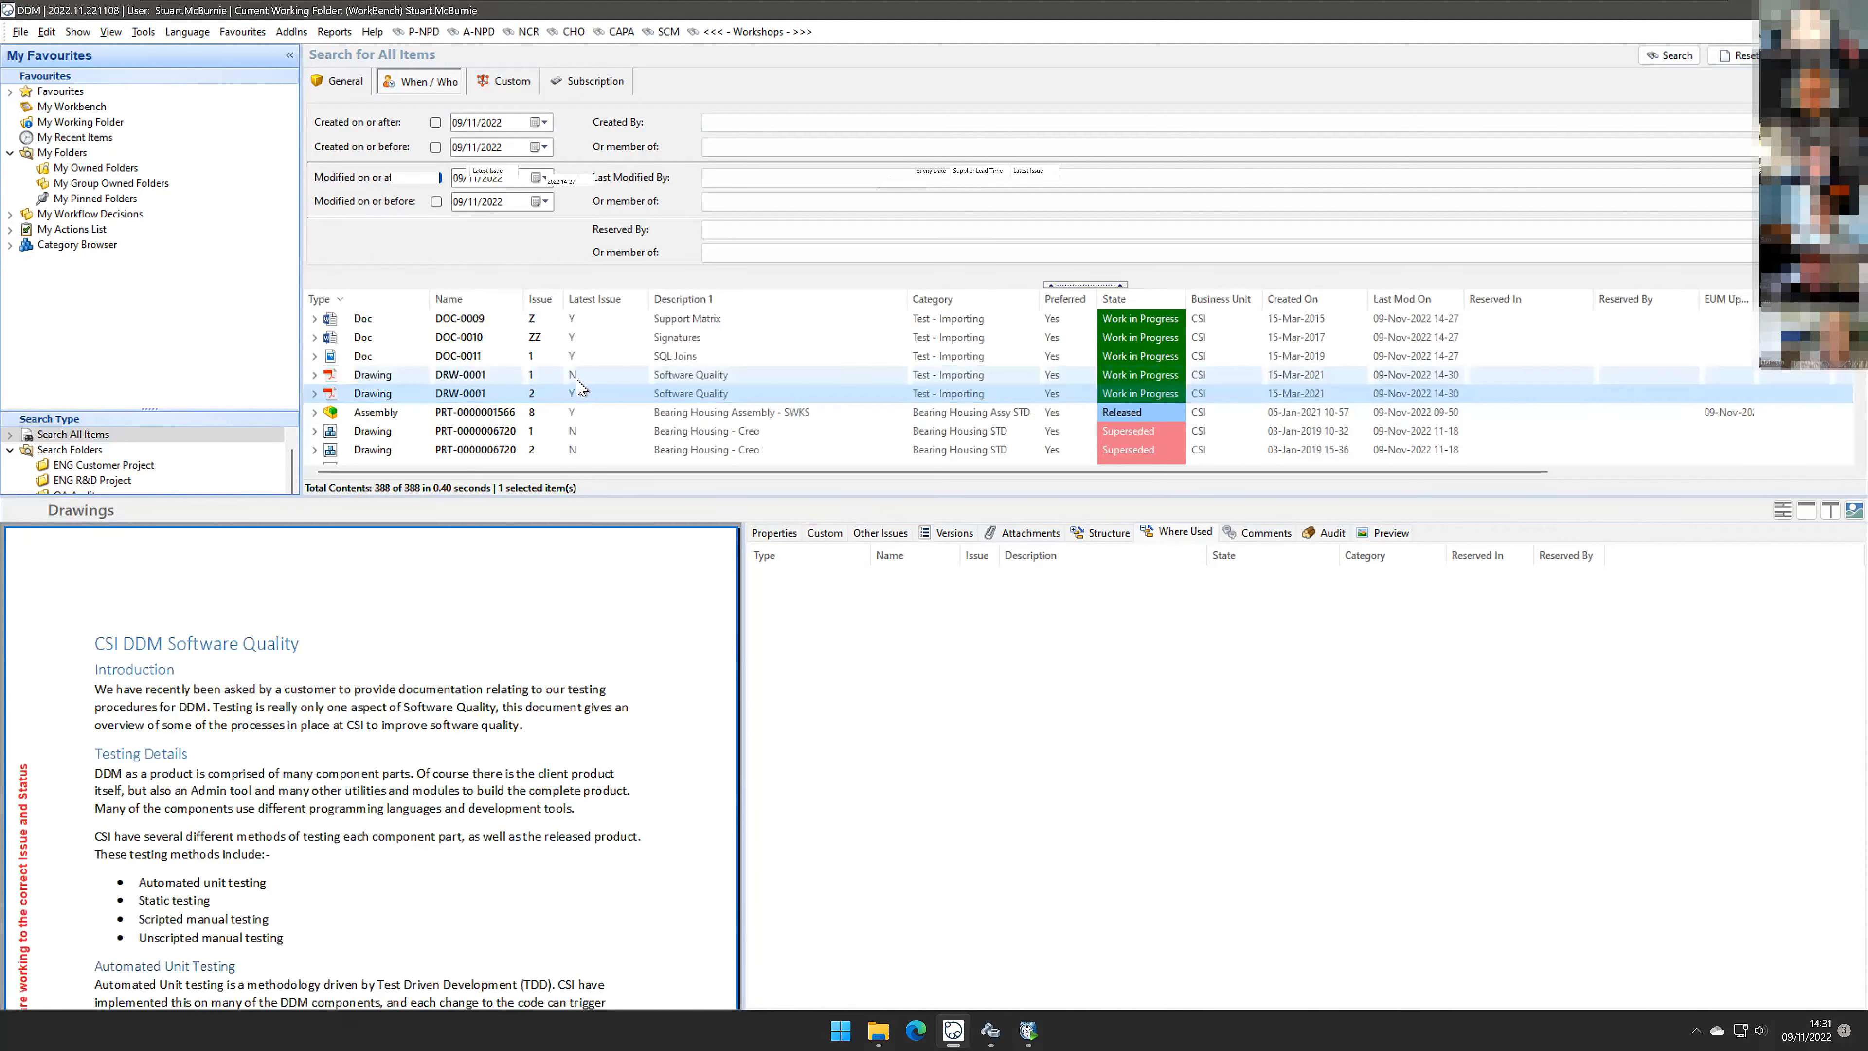
{"action": "left_click", "coordinate": [579, 376], "text": "ctrl"}
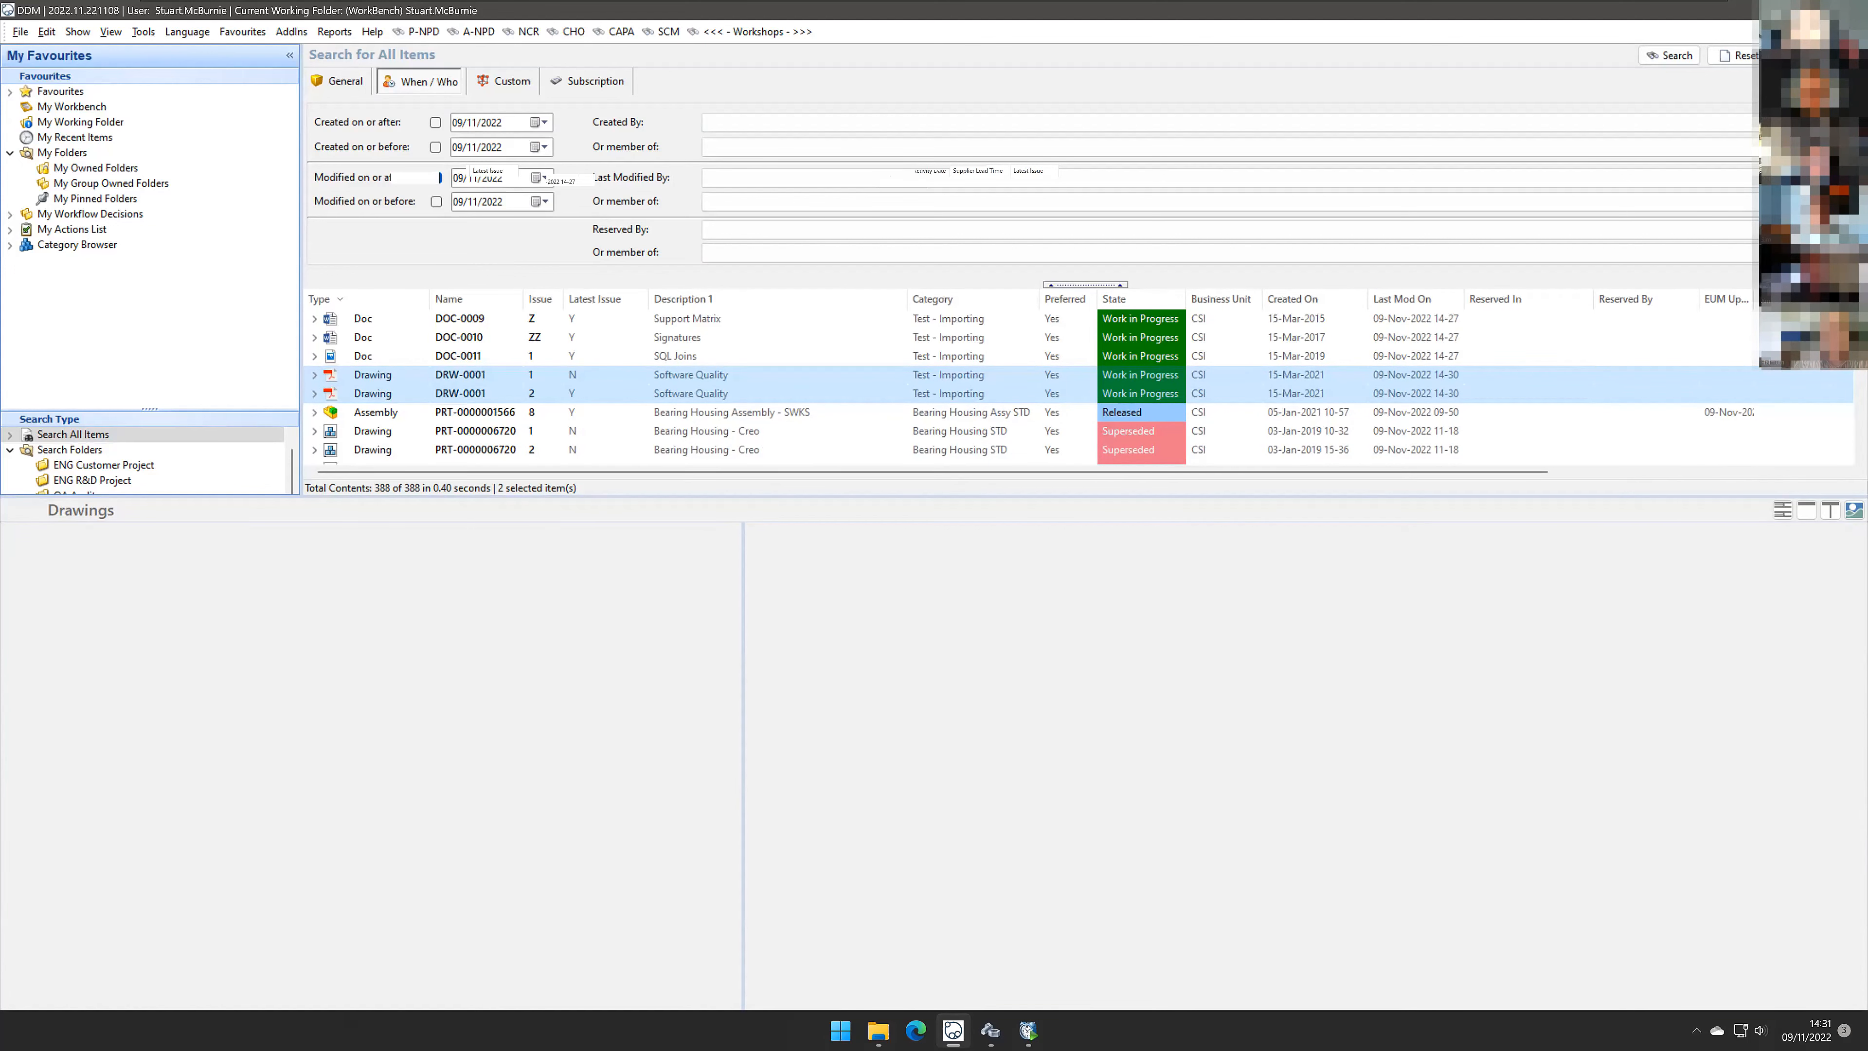
Step: Open the Item Links import wizard and choose Import - 0005 - Item Links.csv as the source file
{"action": "left_click", "coordinate": [1770, 11]}
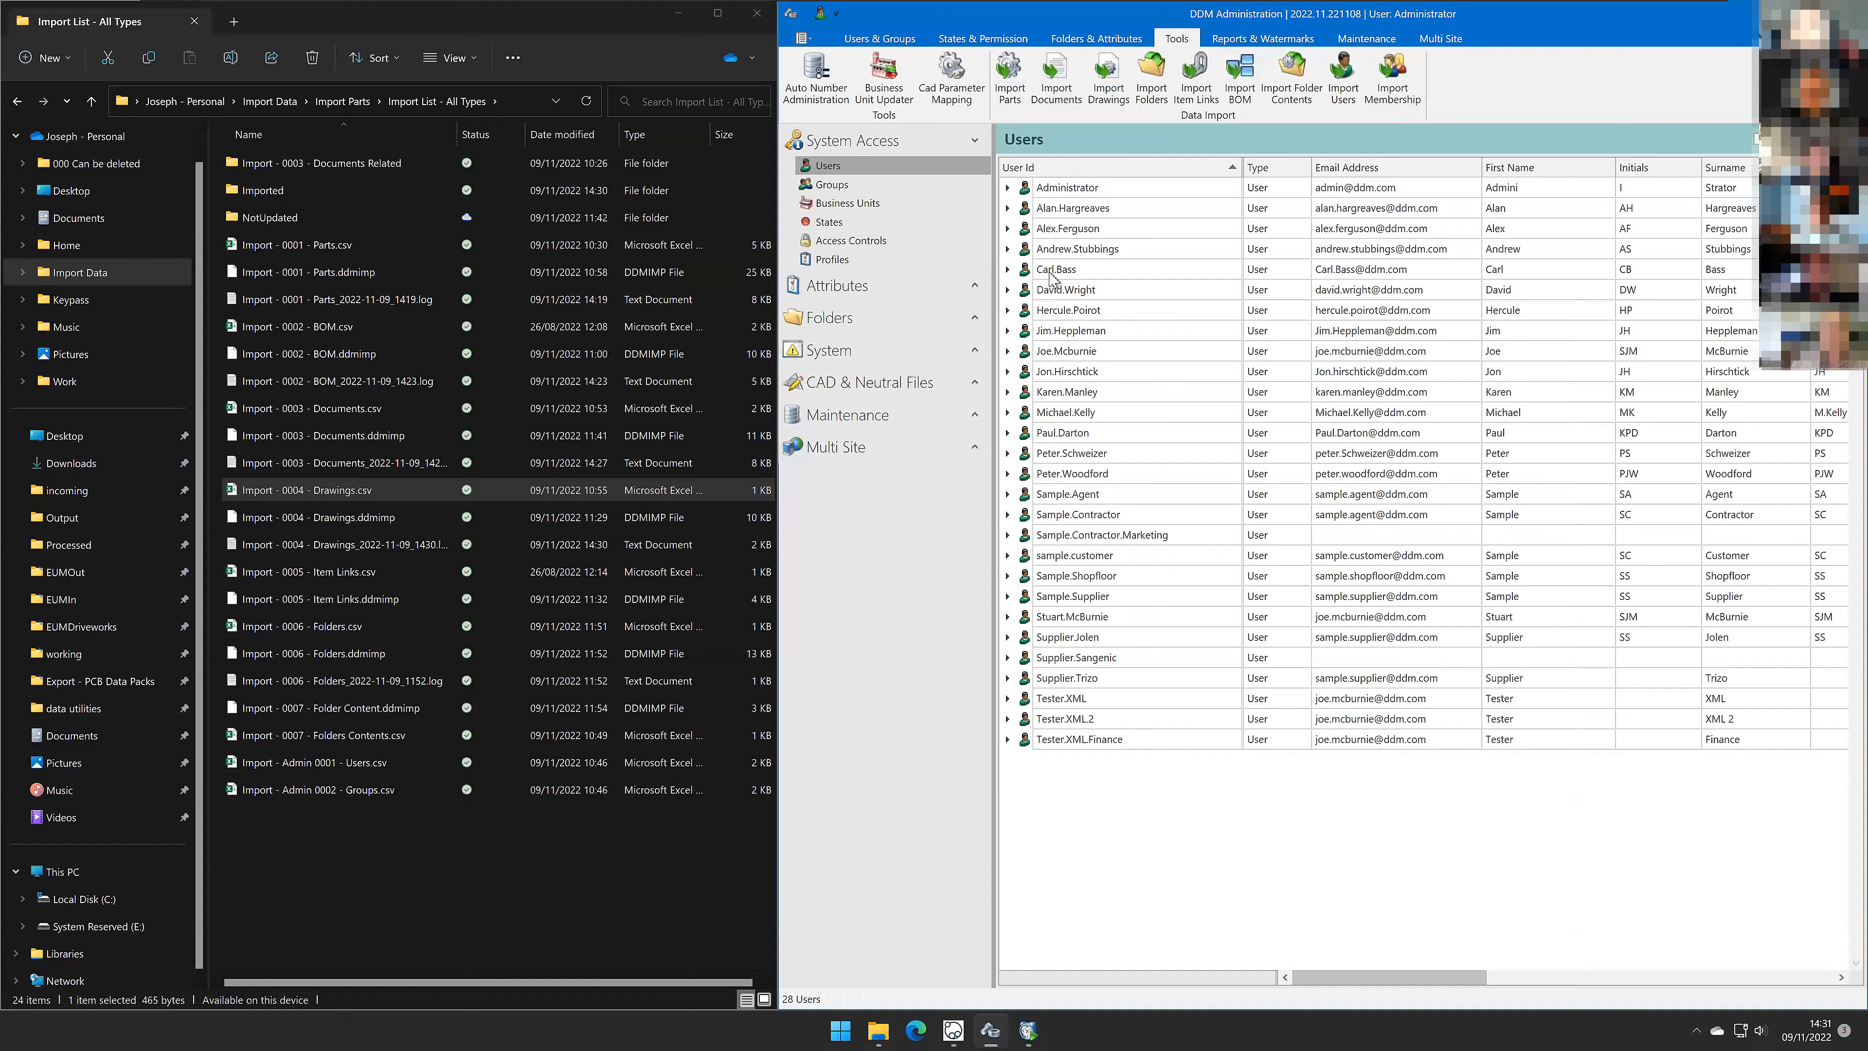
{"action": "left_click", "coordinate": [345, 572]}
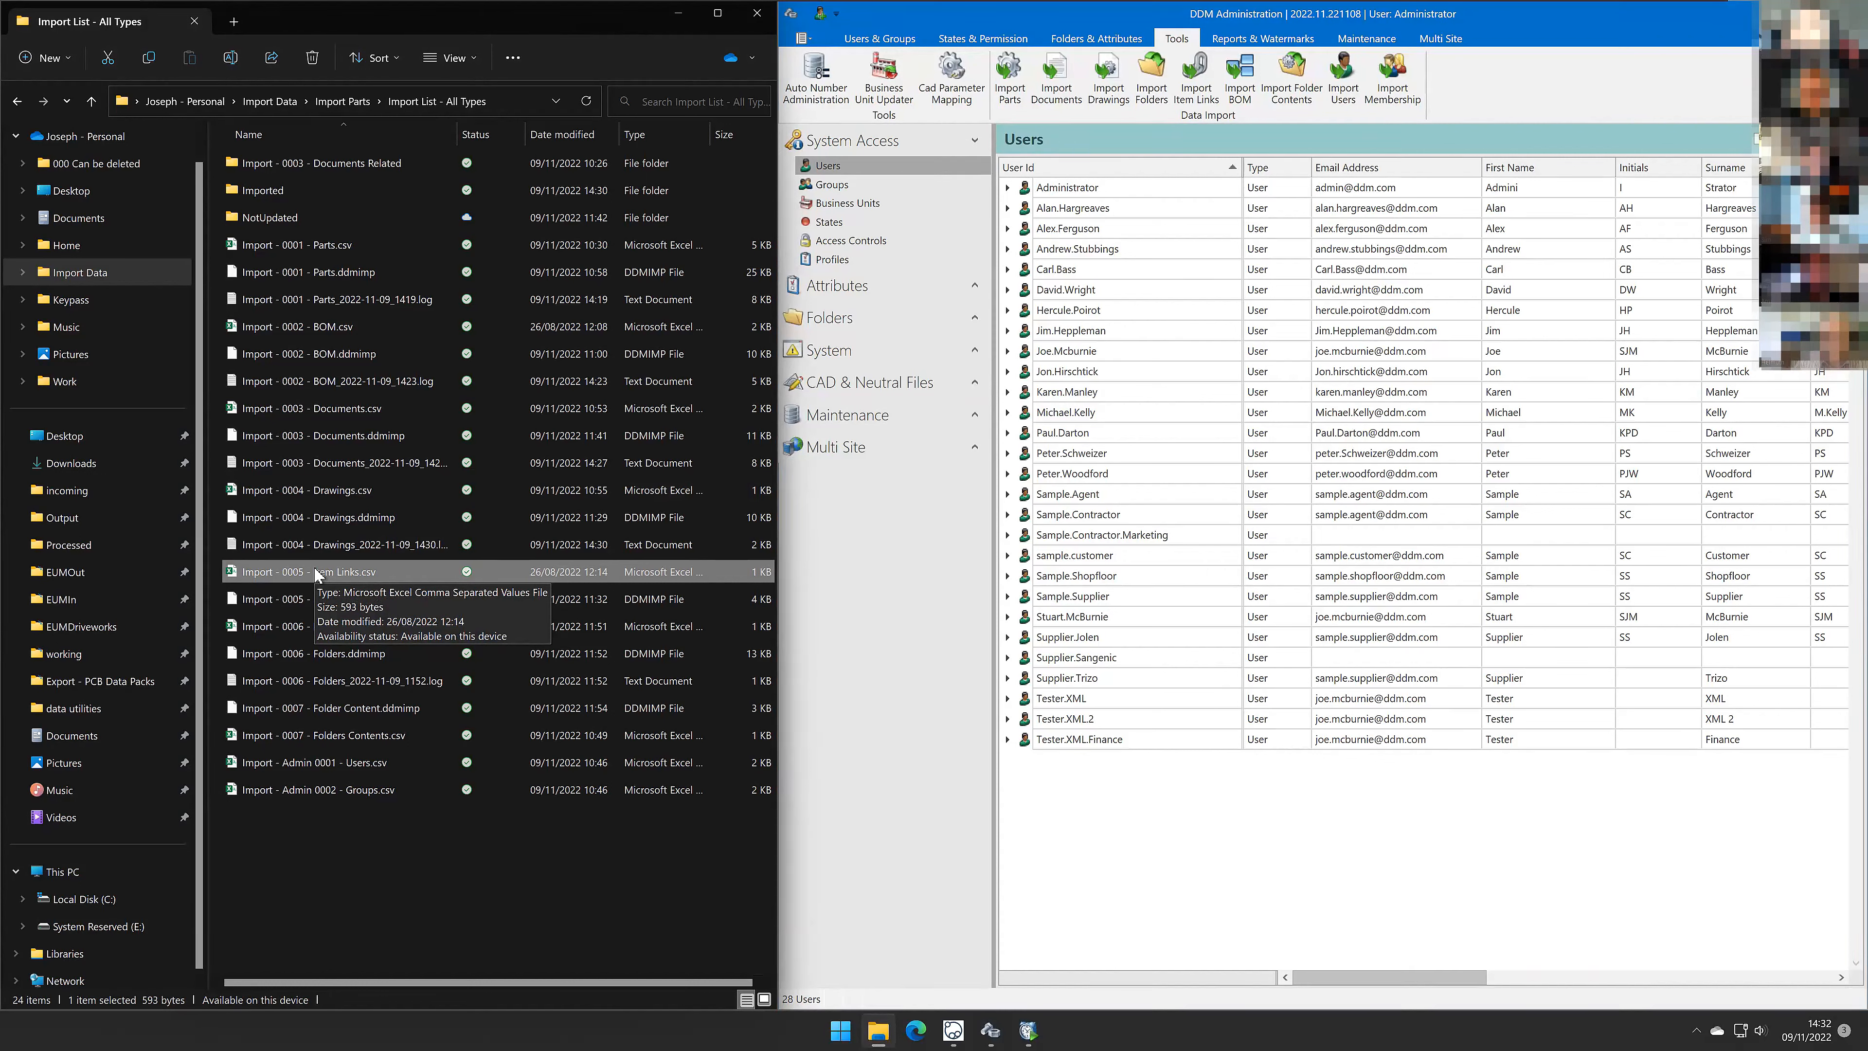
{"action": "left_click", "coordinate": [1201, 100]}
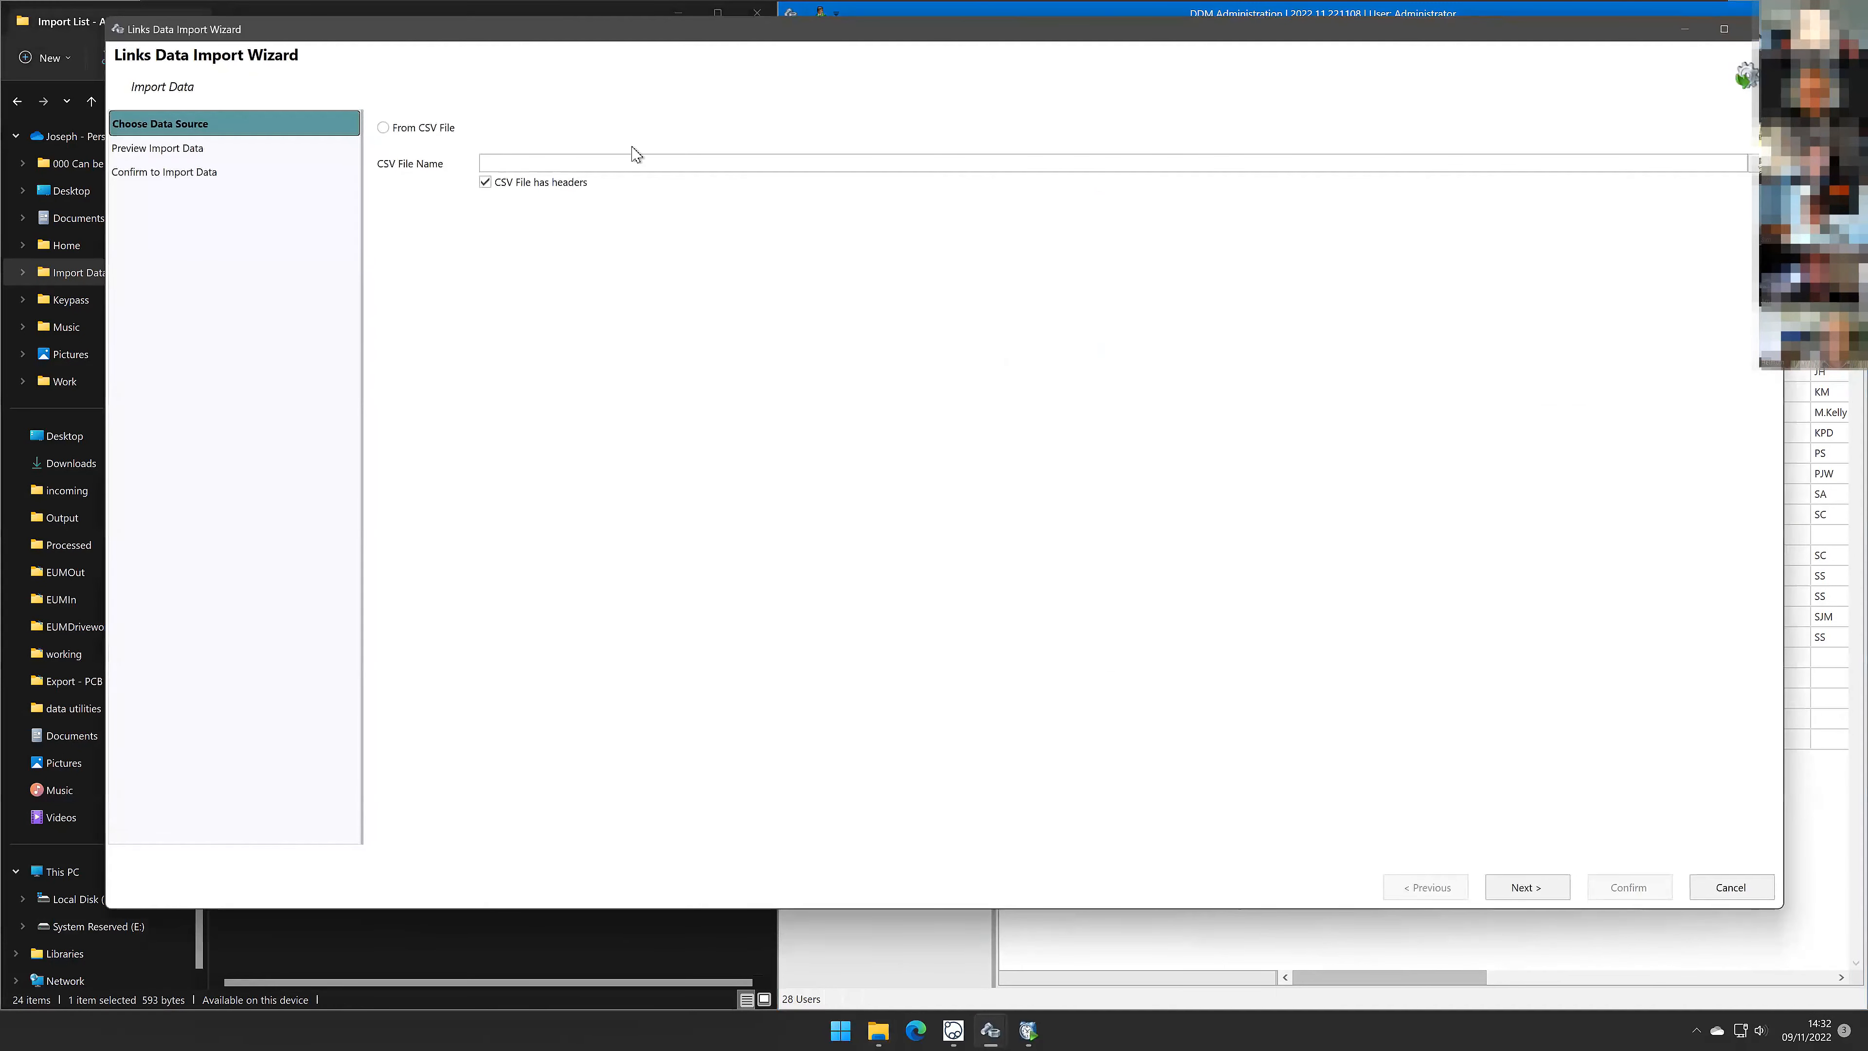
{"action": "left_click", "coordinate": [441, 129]}
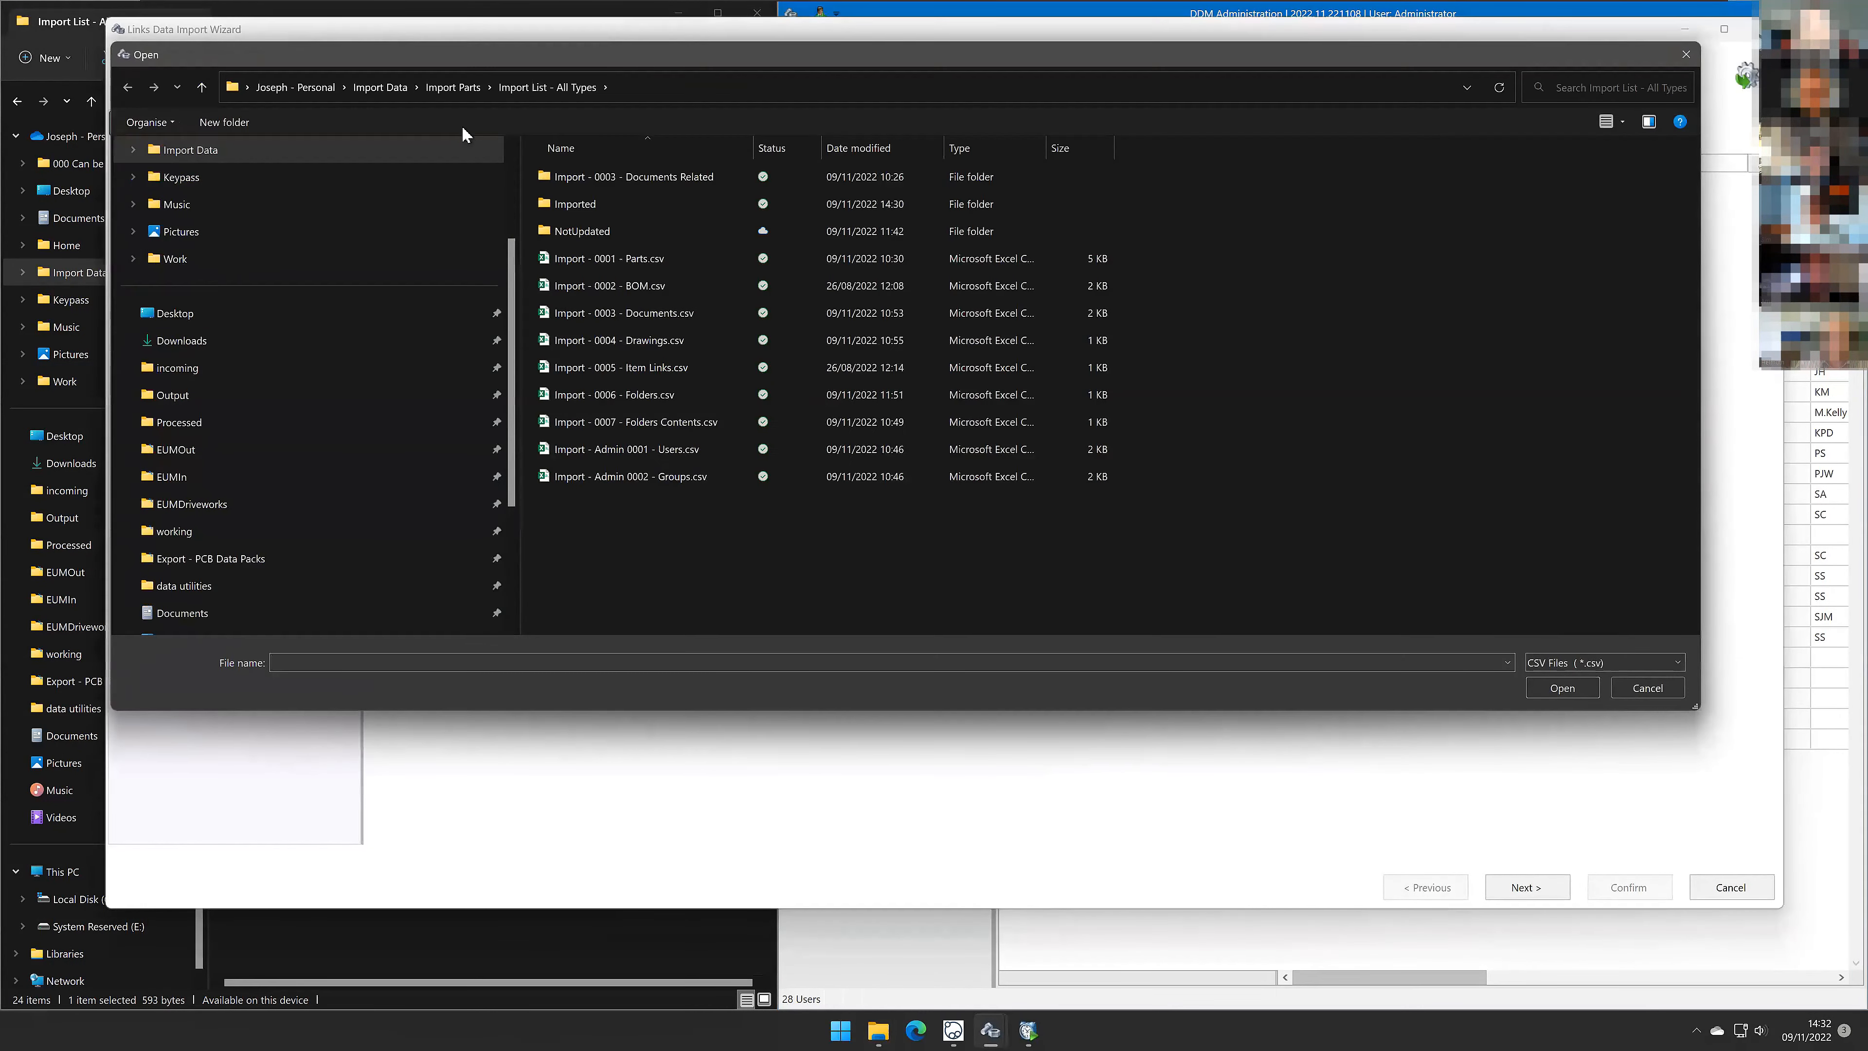
{"action": "left_click", "coordinate": [597, 368]}
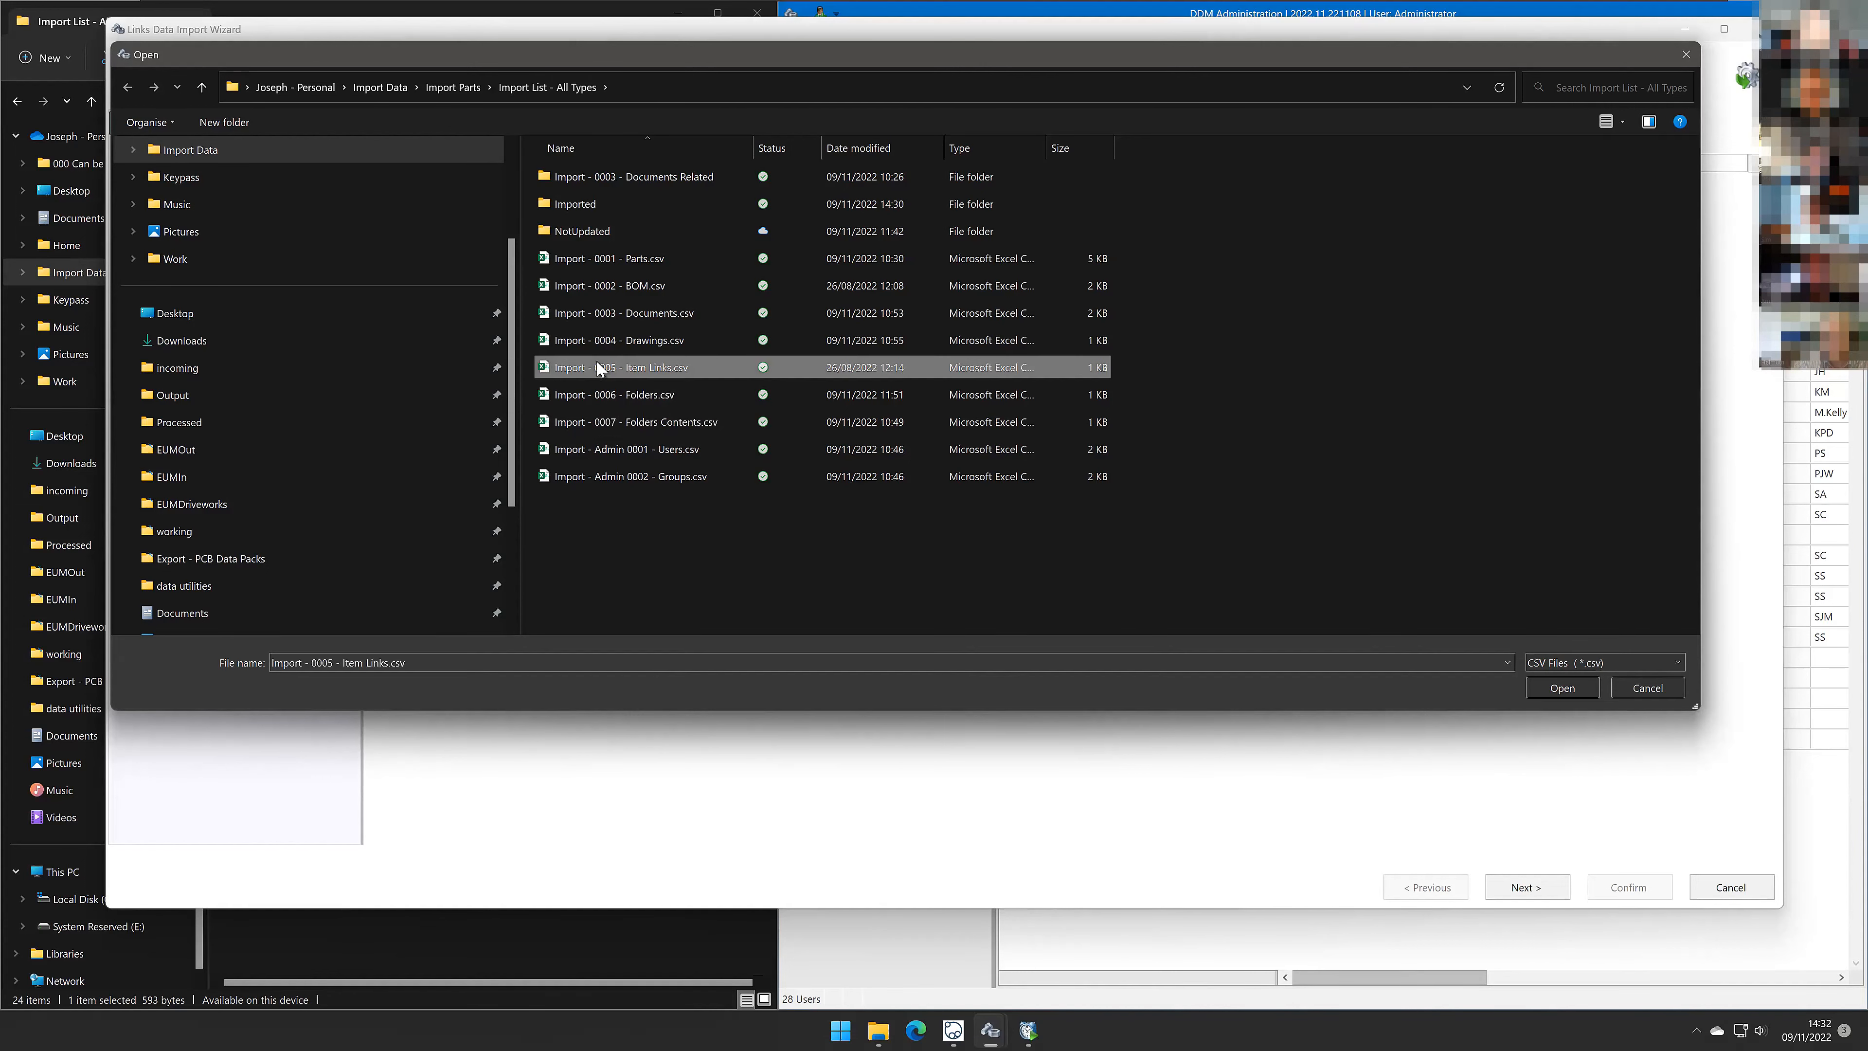
{"action": "left_click", "coordinate": [1562, 688]}
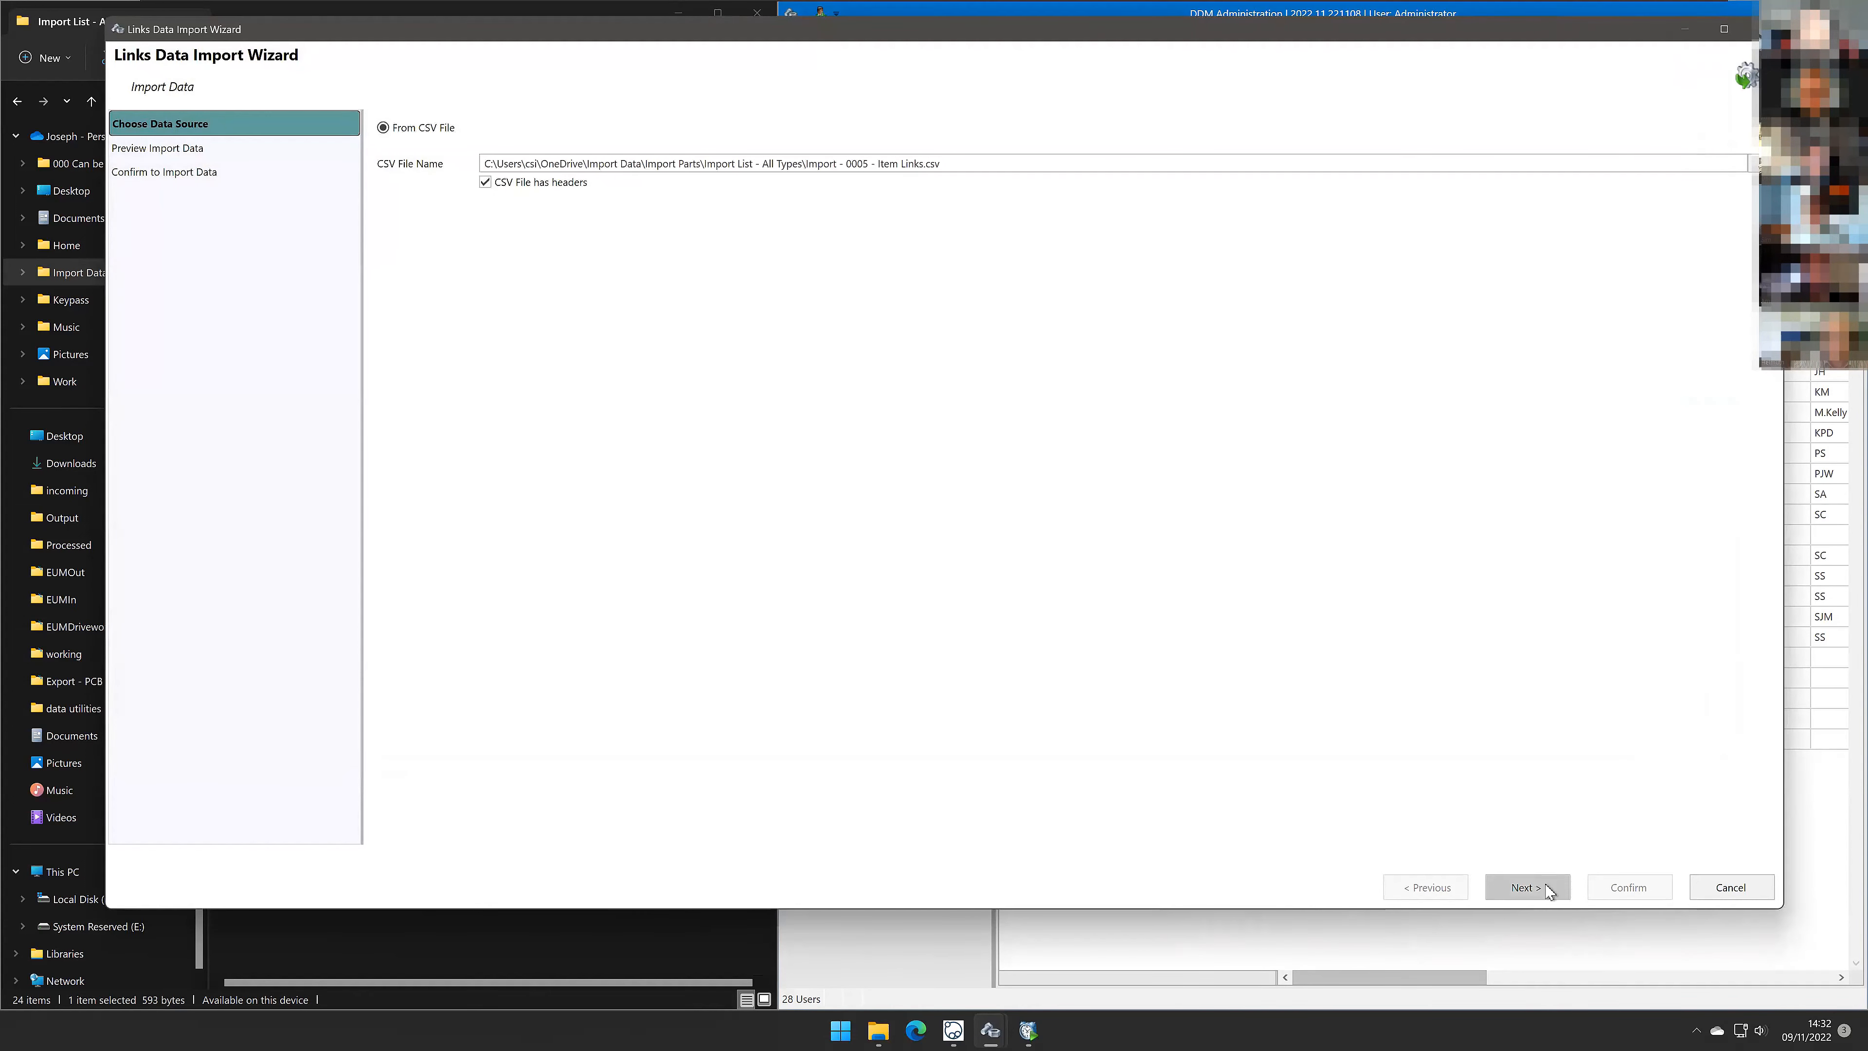
{"action": "left_click", "coordinate": [1527, 887]}
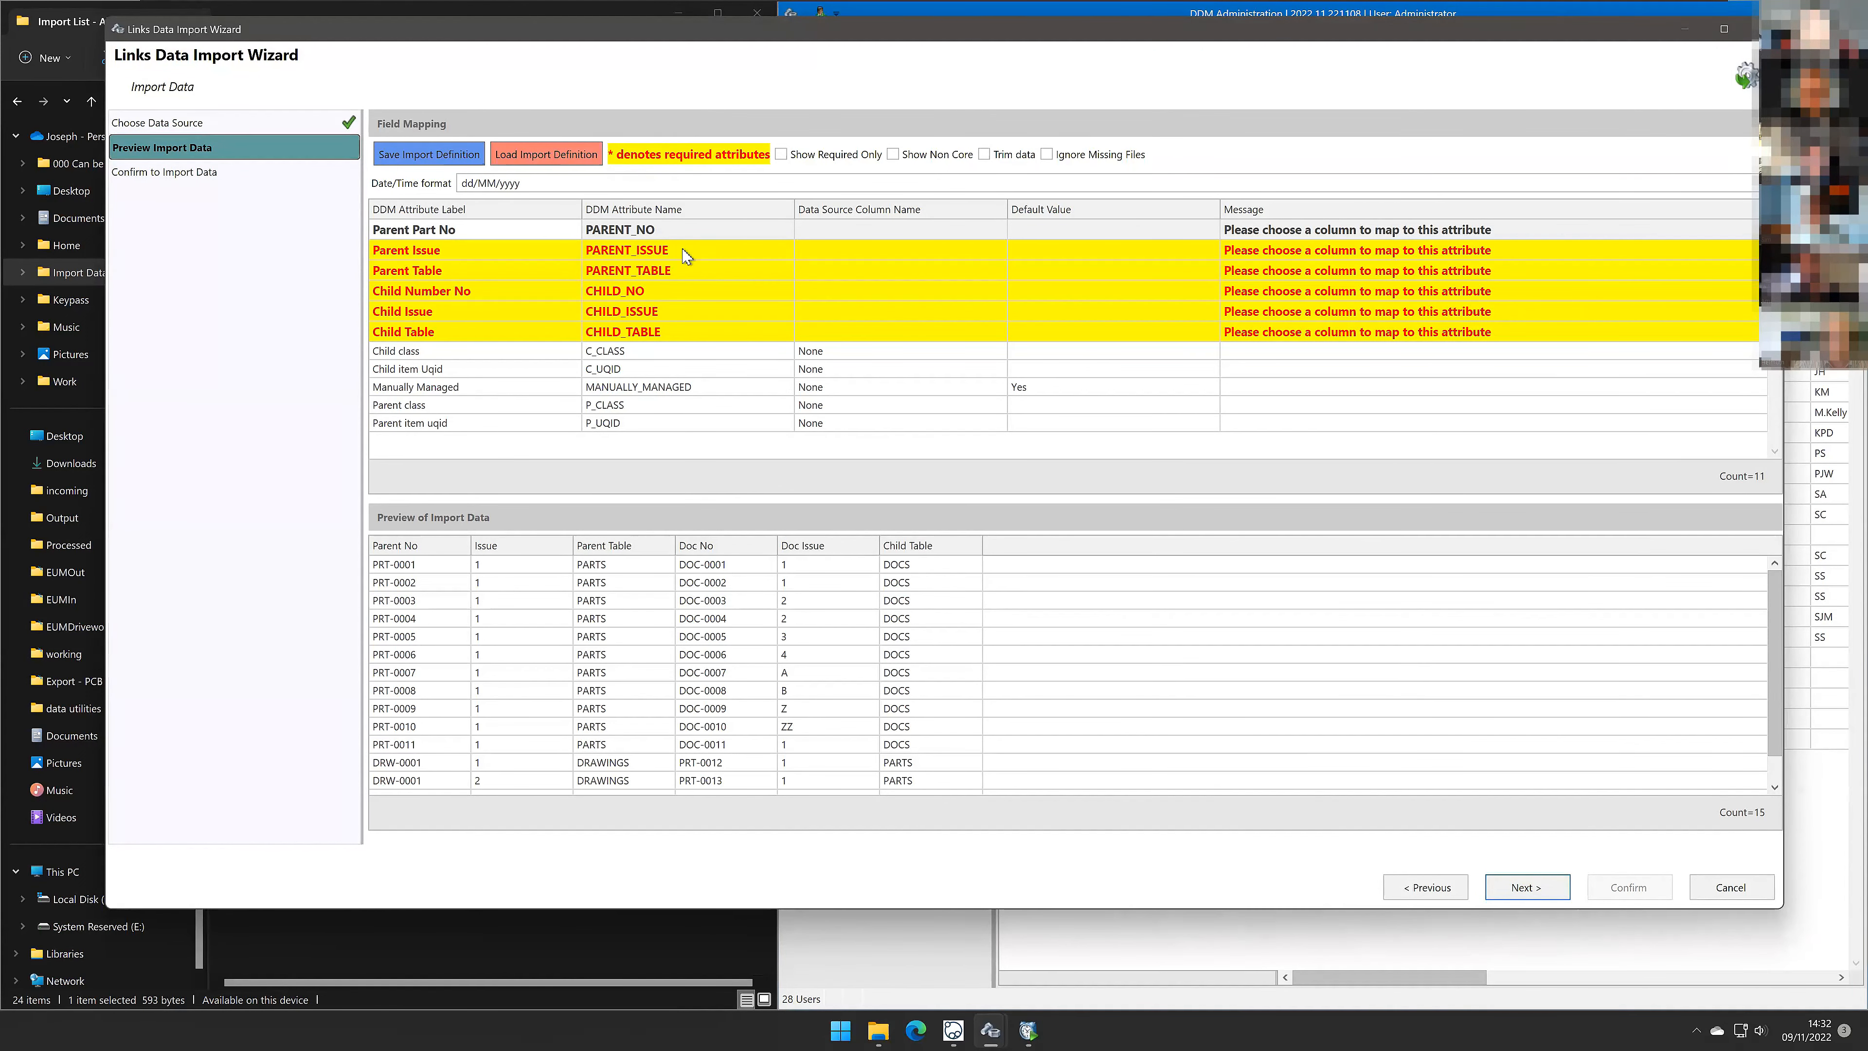
Step: Load the saved Import - 0005 - Item Links definition and confirm the import without removing children missing from the import file
{"action": "left_click", "coordinate": [545, 154]}
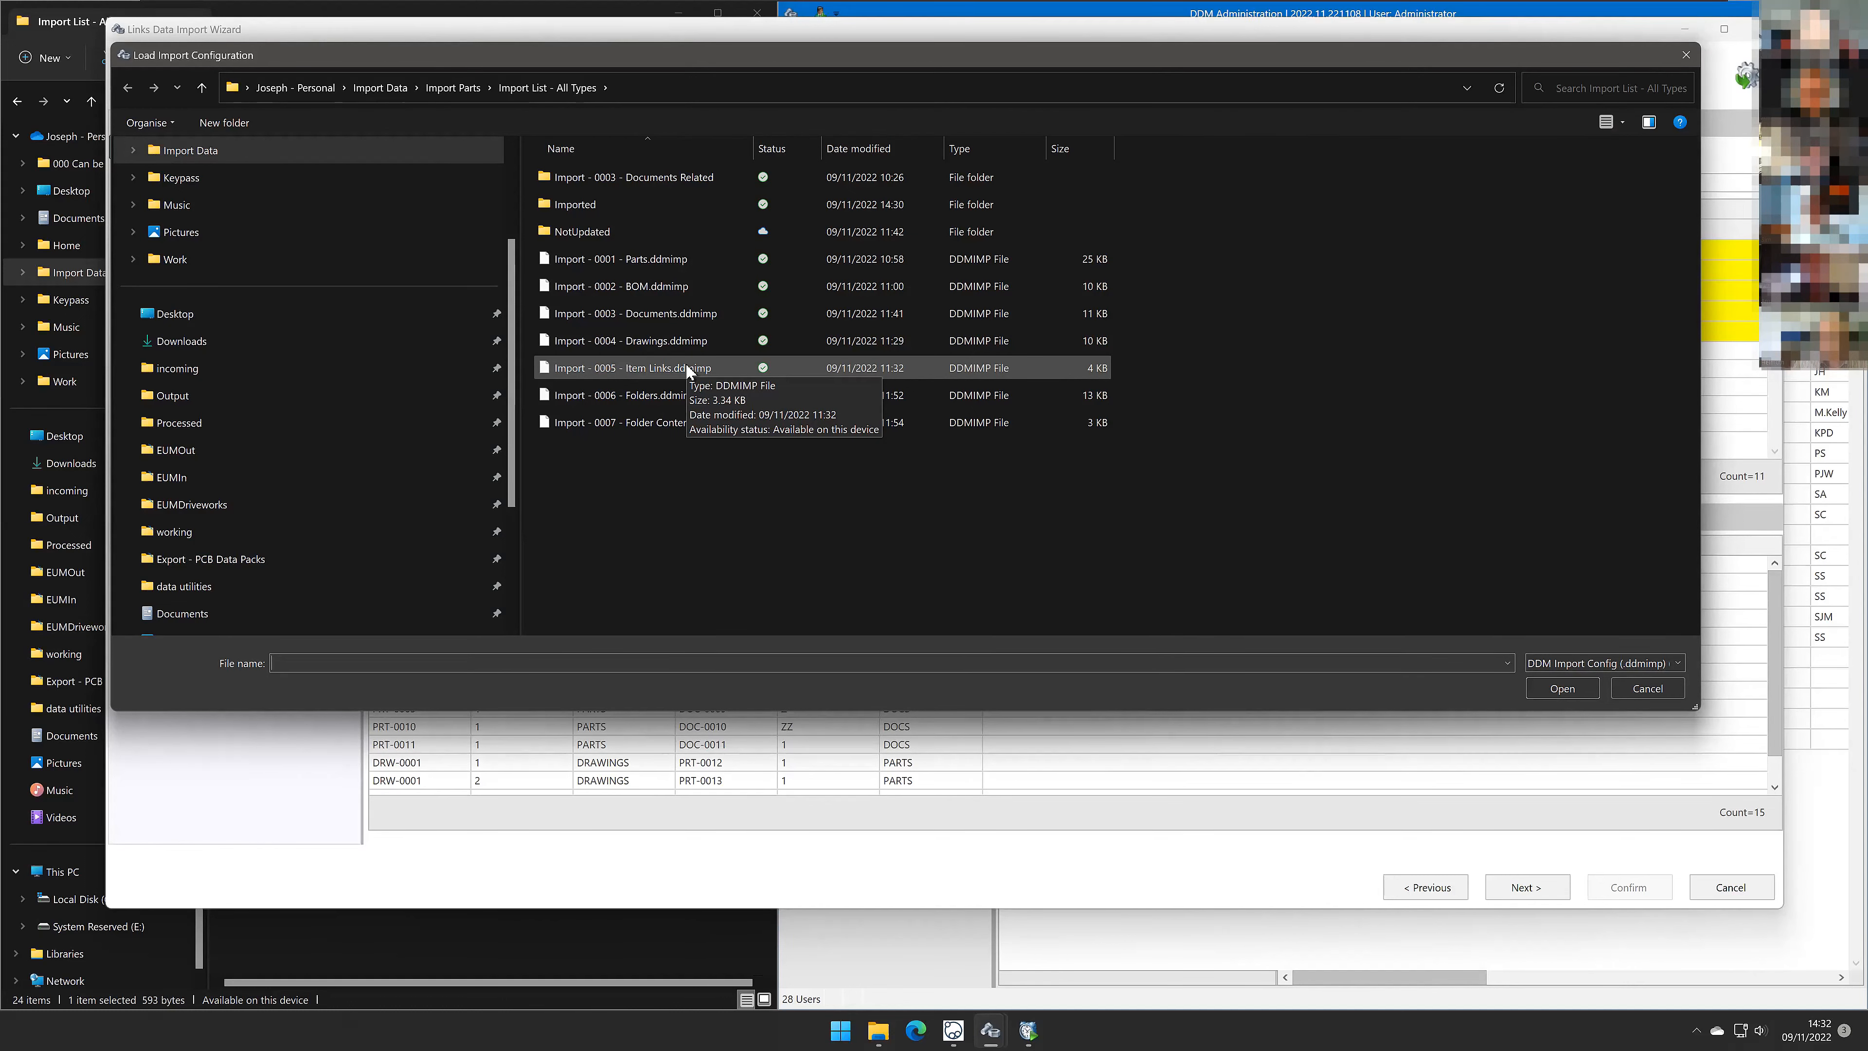
{"action": "double_click", "coordinate": [686, 364]}
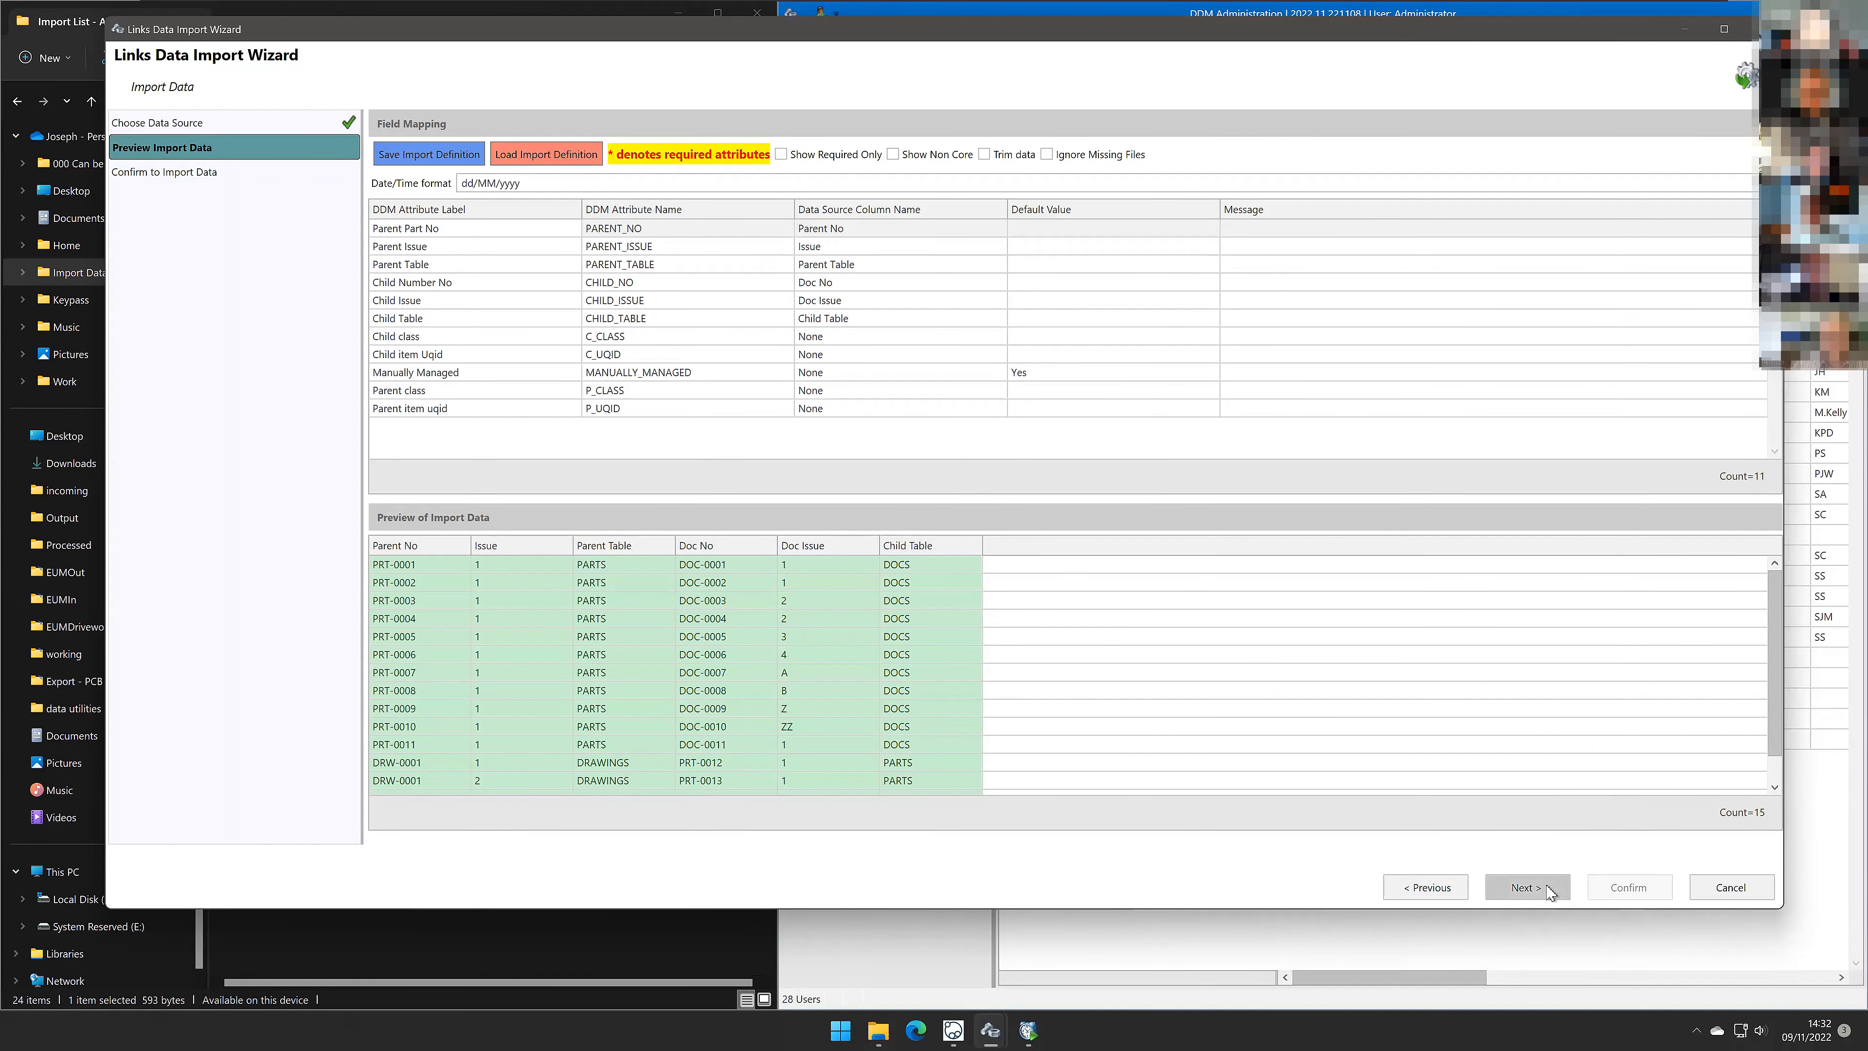
{"action": "left_click", "coordinate": [1527, 888]}
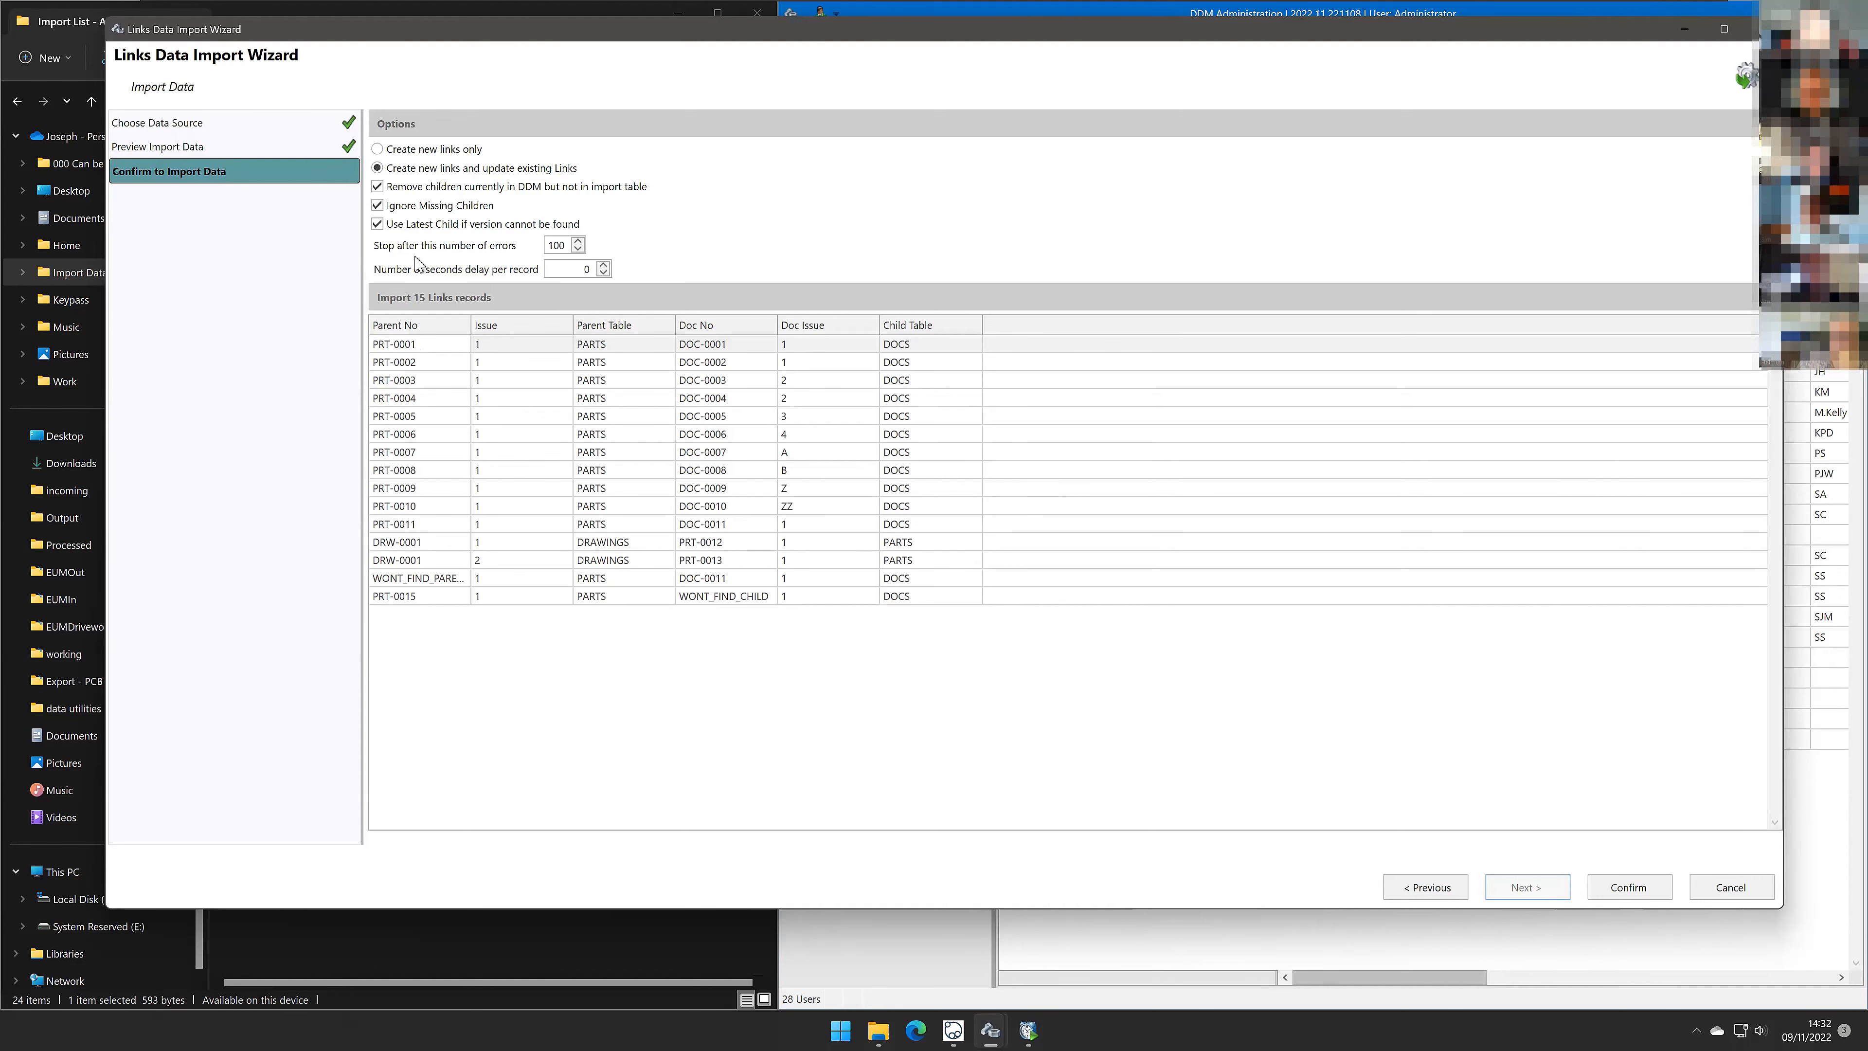
{"action": "left_click", "coordinate": [378, 186]}
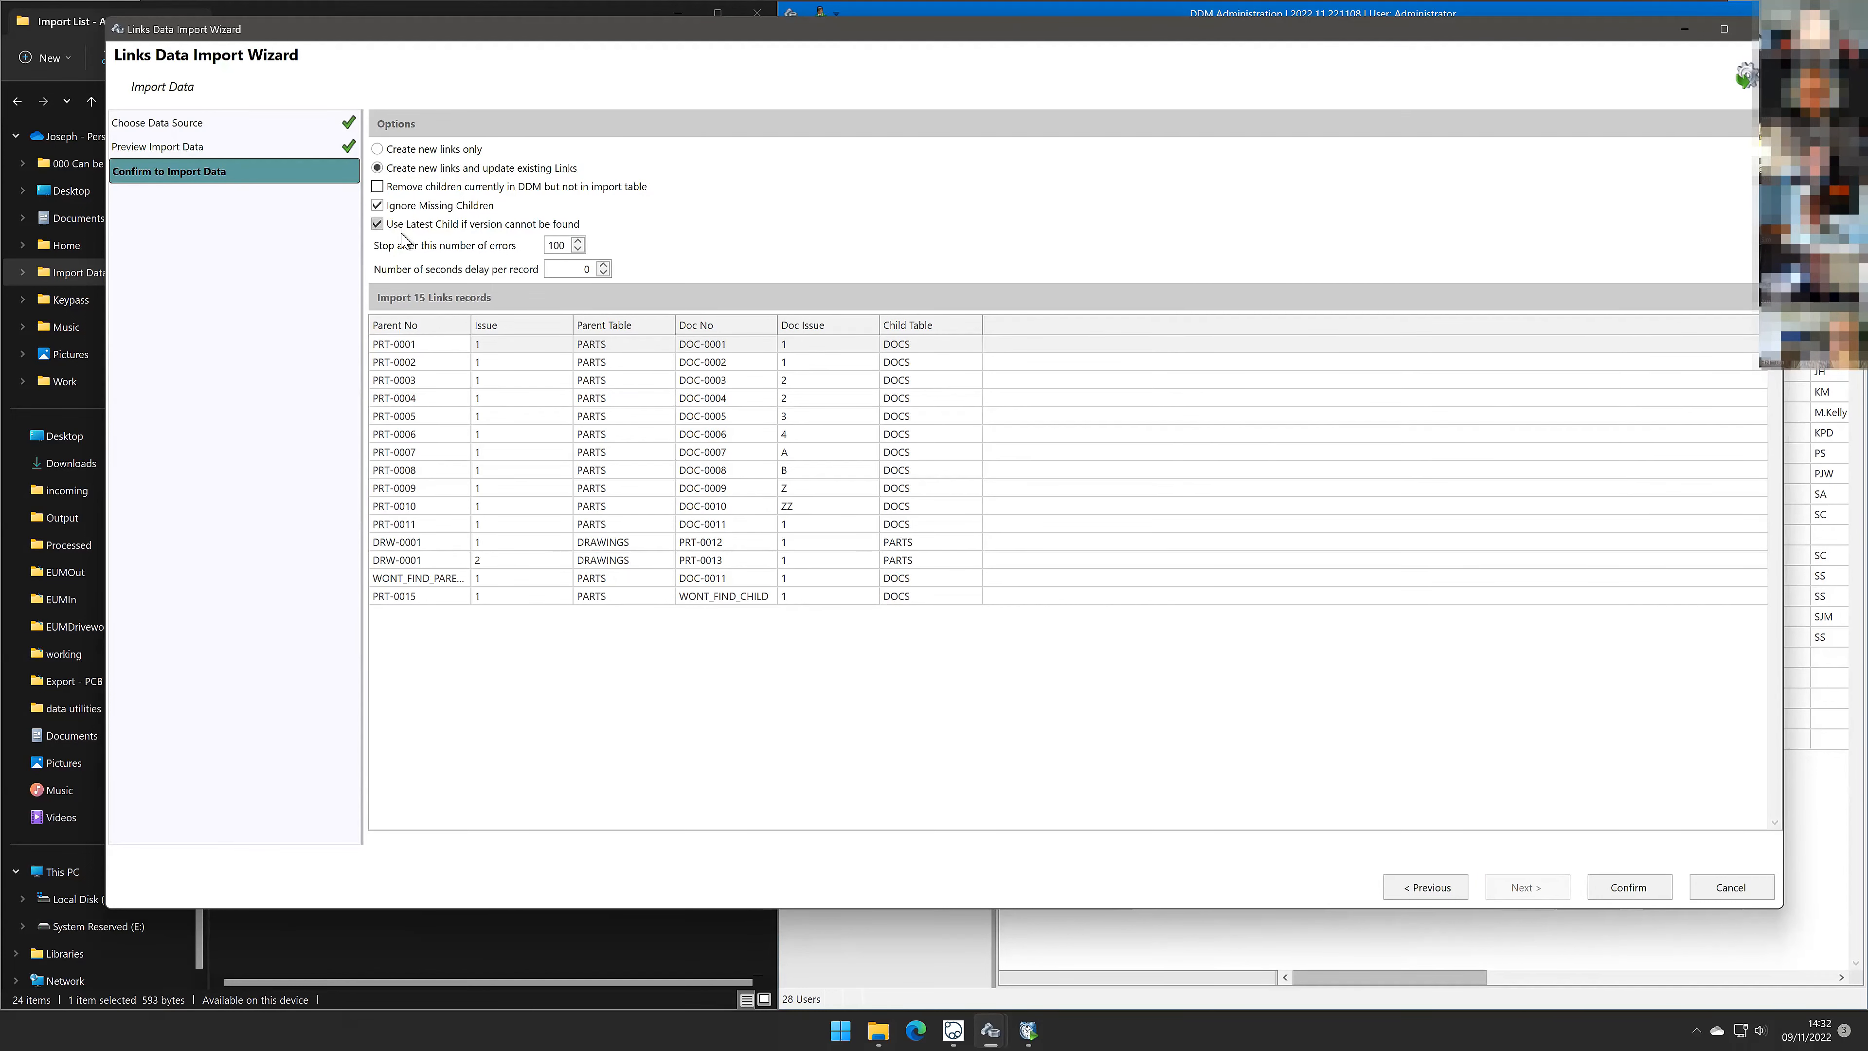
{"action": "left_click", "coordinate": [1631, 887]}
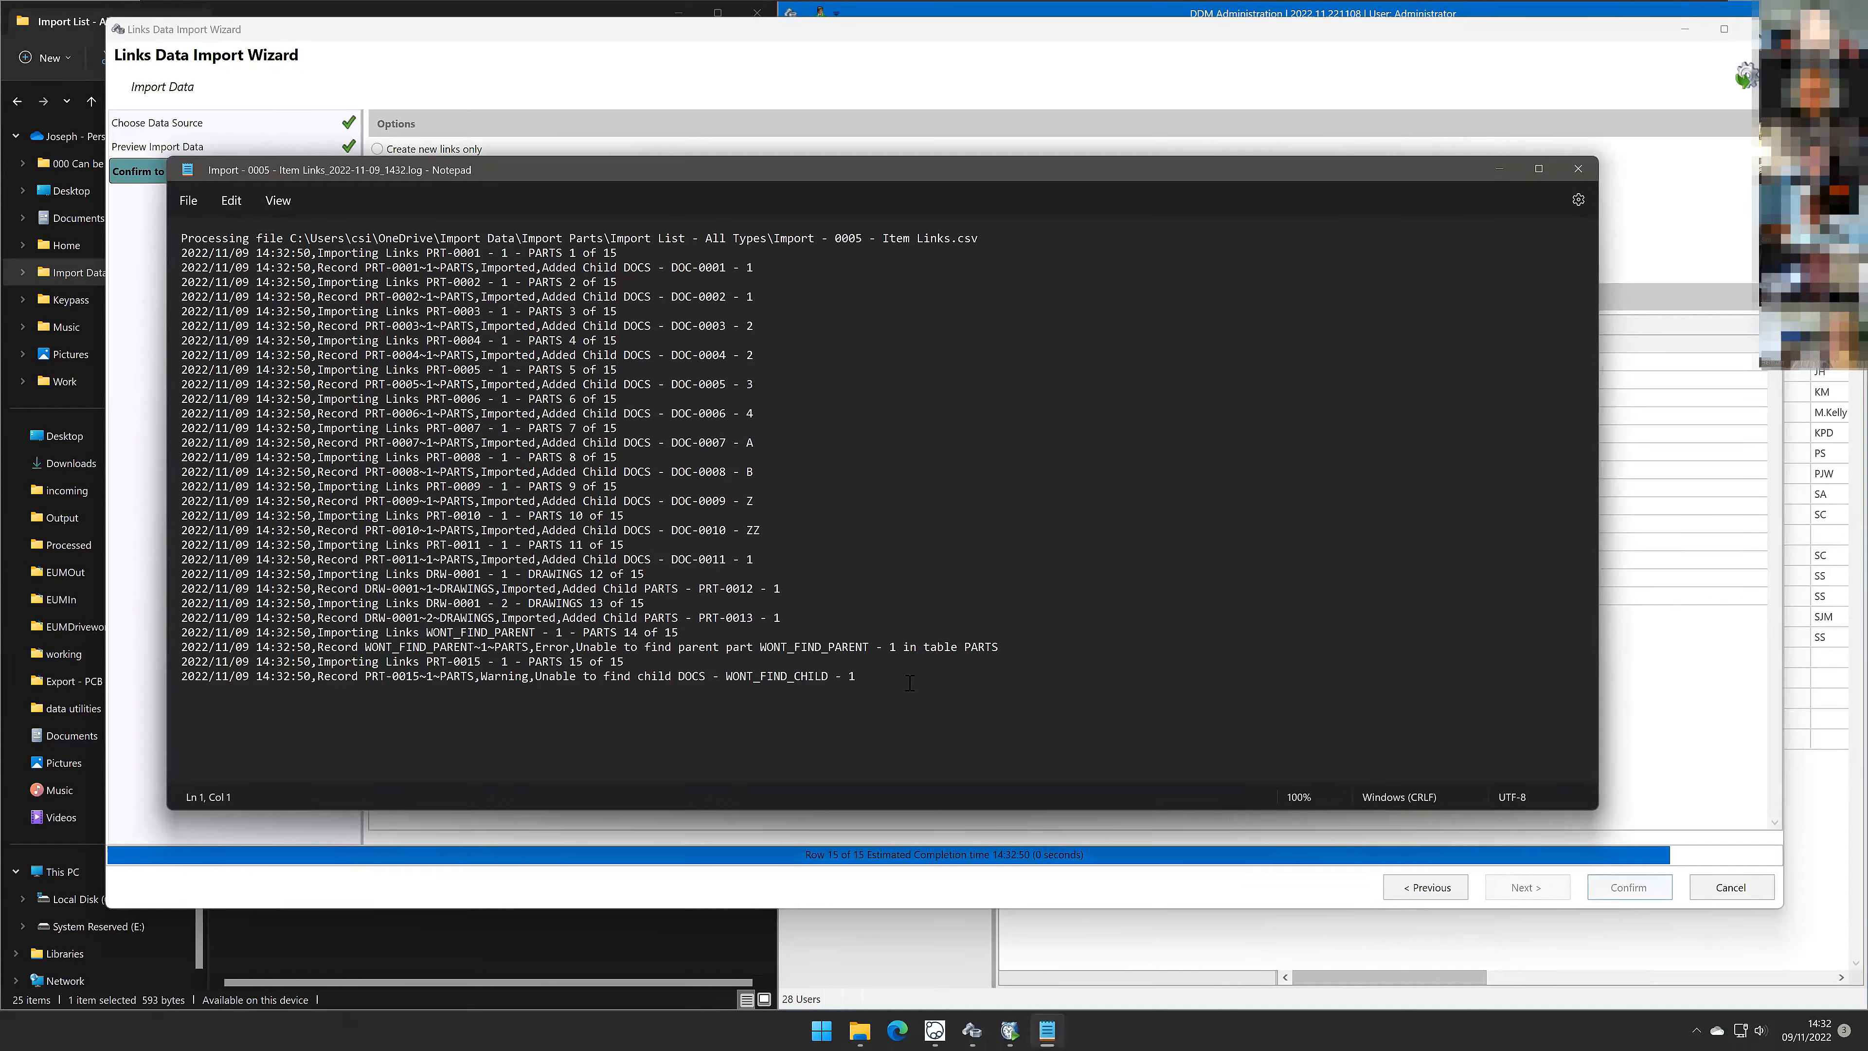
Step: Review the error and warning lines at the end of the import log, then close the log and result message
{"action": "left_click_drag", "start_coordinate": [706, 657], "coordinate": [179, 633]}
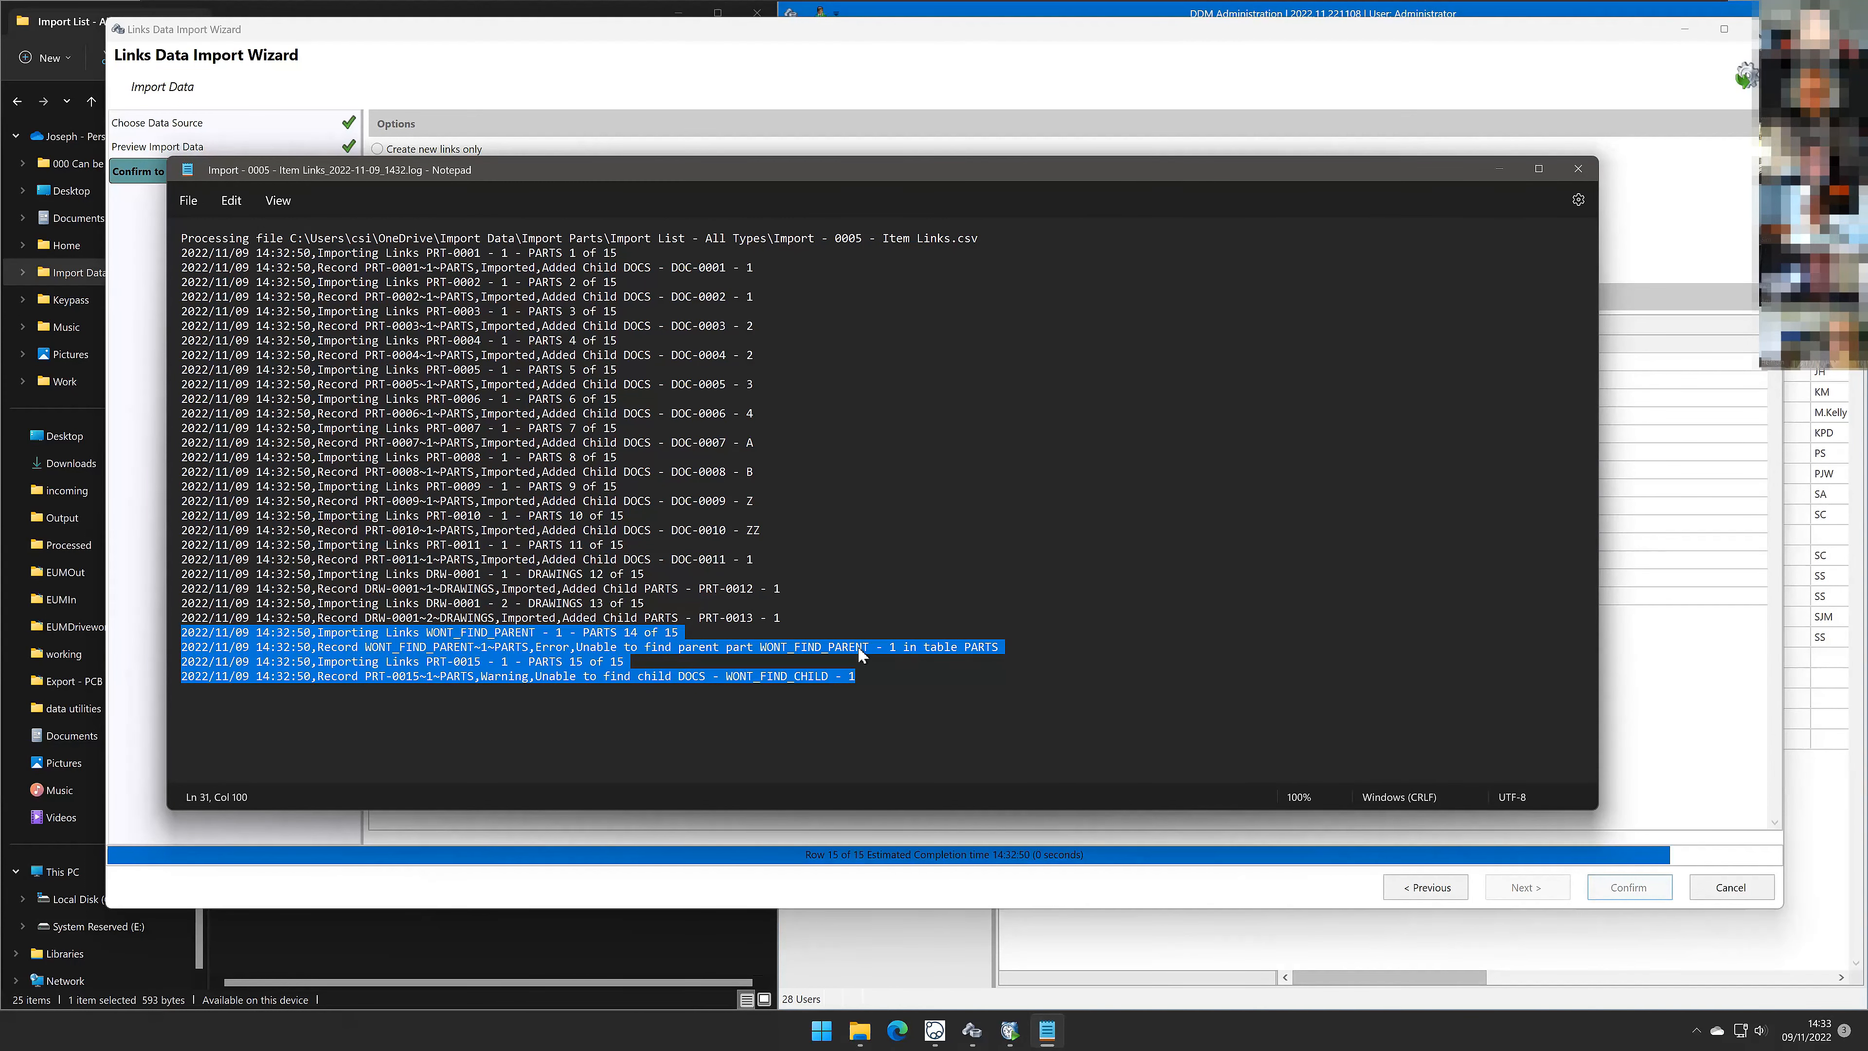
{"action": "left_click", "coordinate": [496, 676]}
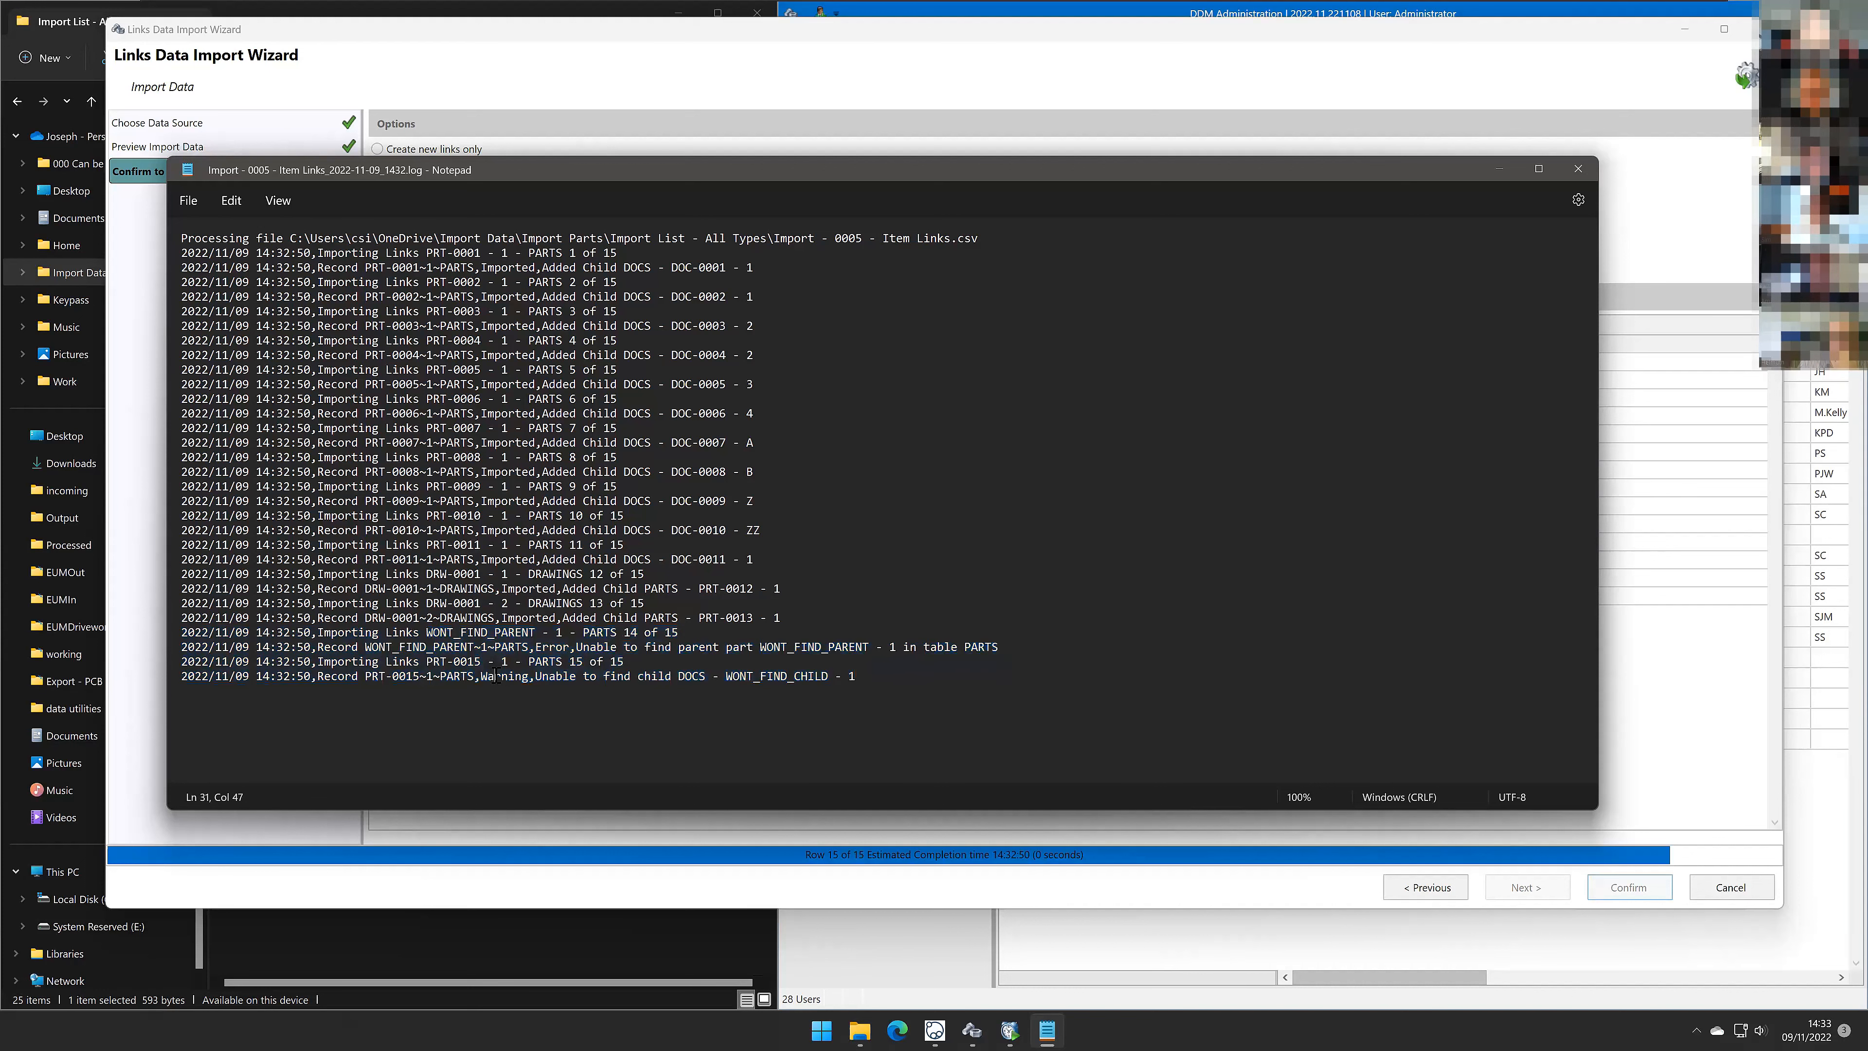
{"action": "left_click_drag", "start_coordinate": [870, 678], "coordinate": [175, 632]}
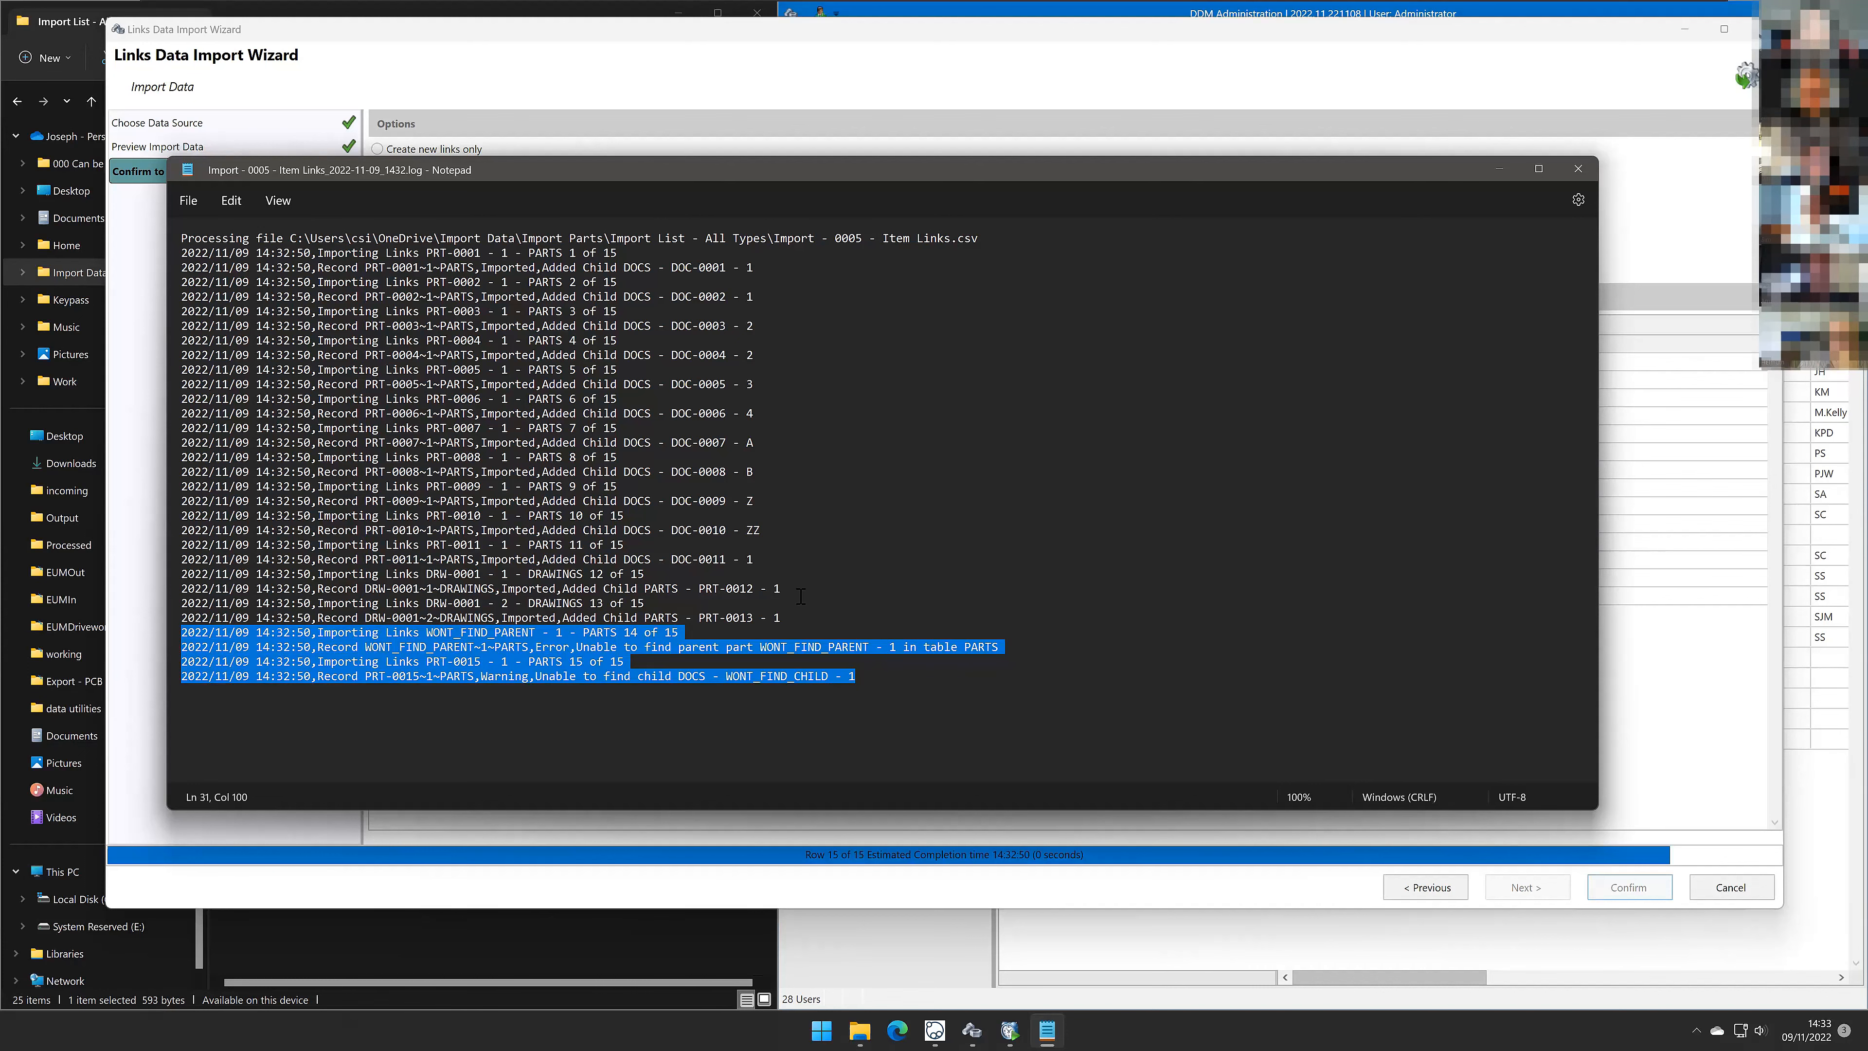
{"action": "left_click_drag", "start_coordinate": [1056, 173], "coordinate": [1151, 543]}
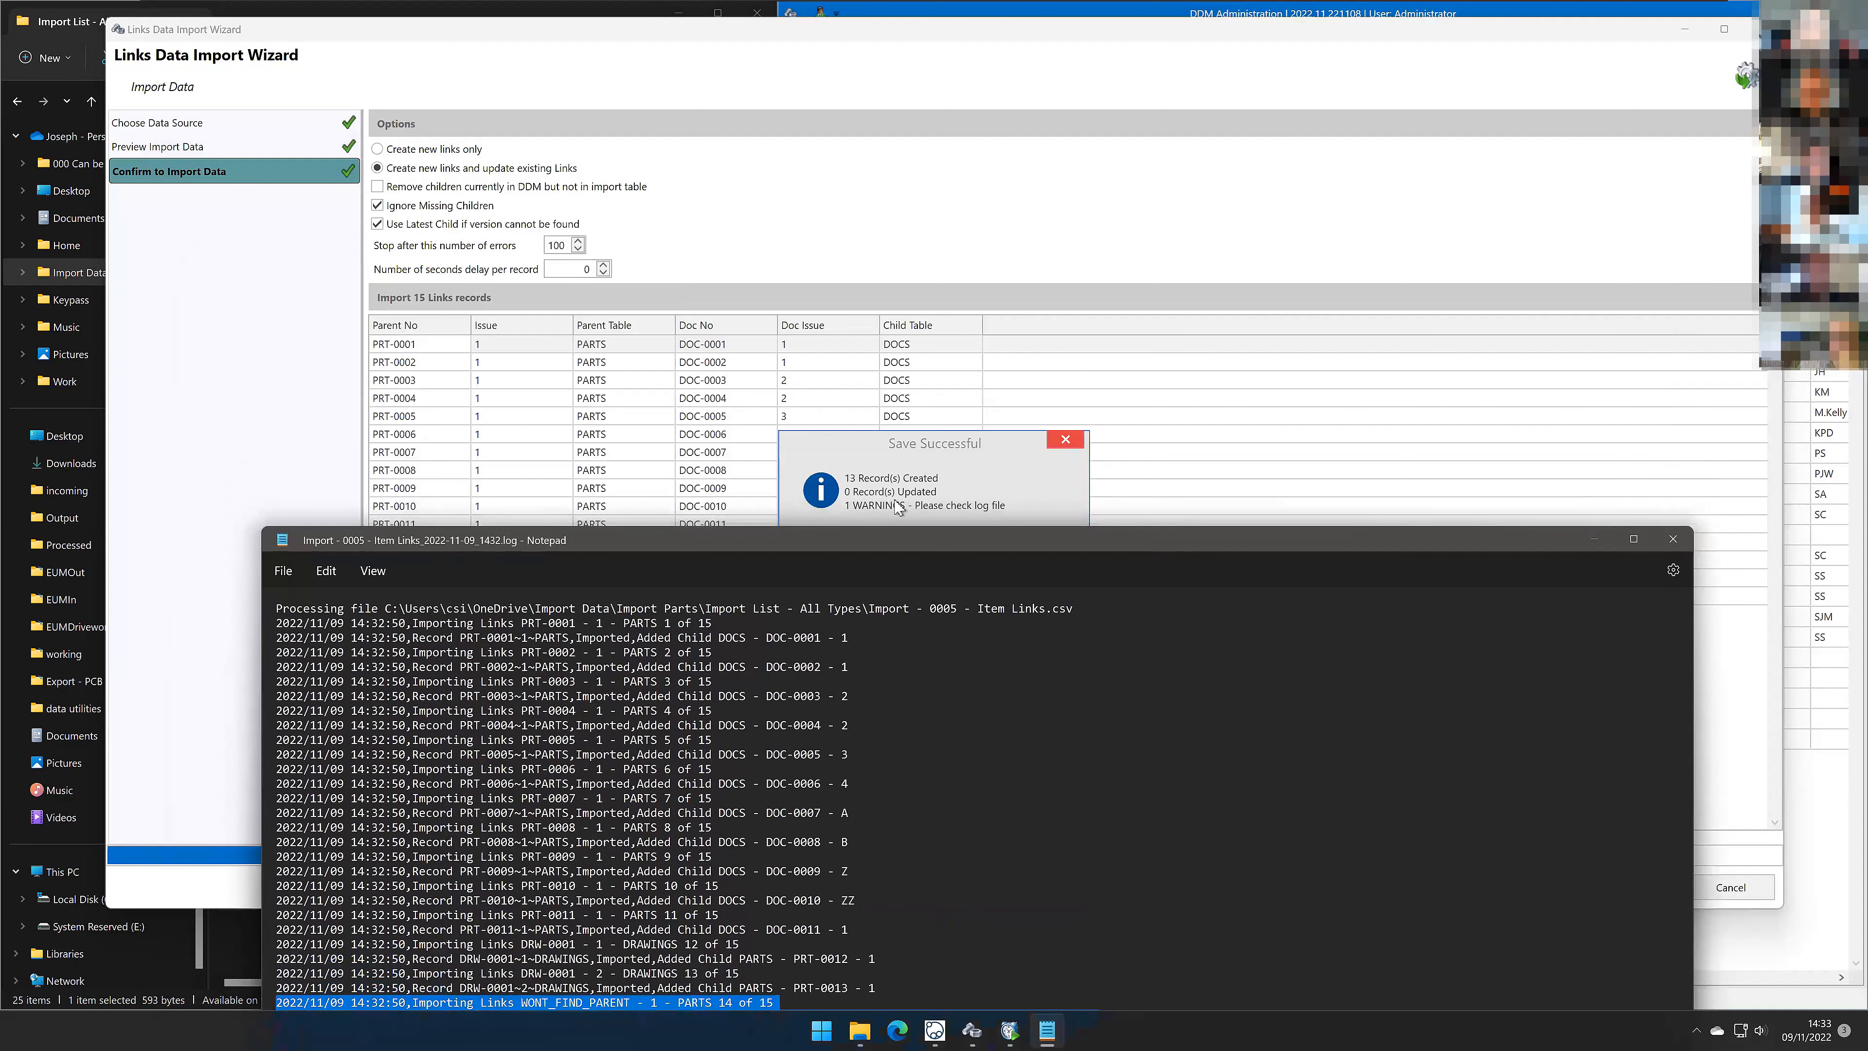
{"action": "left_click", "coordinate": [1673, 541]}
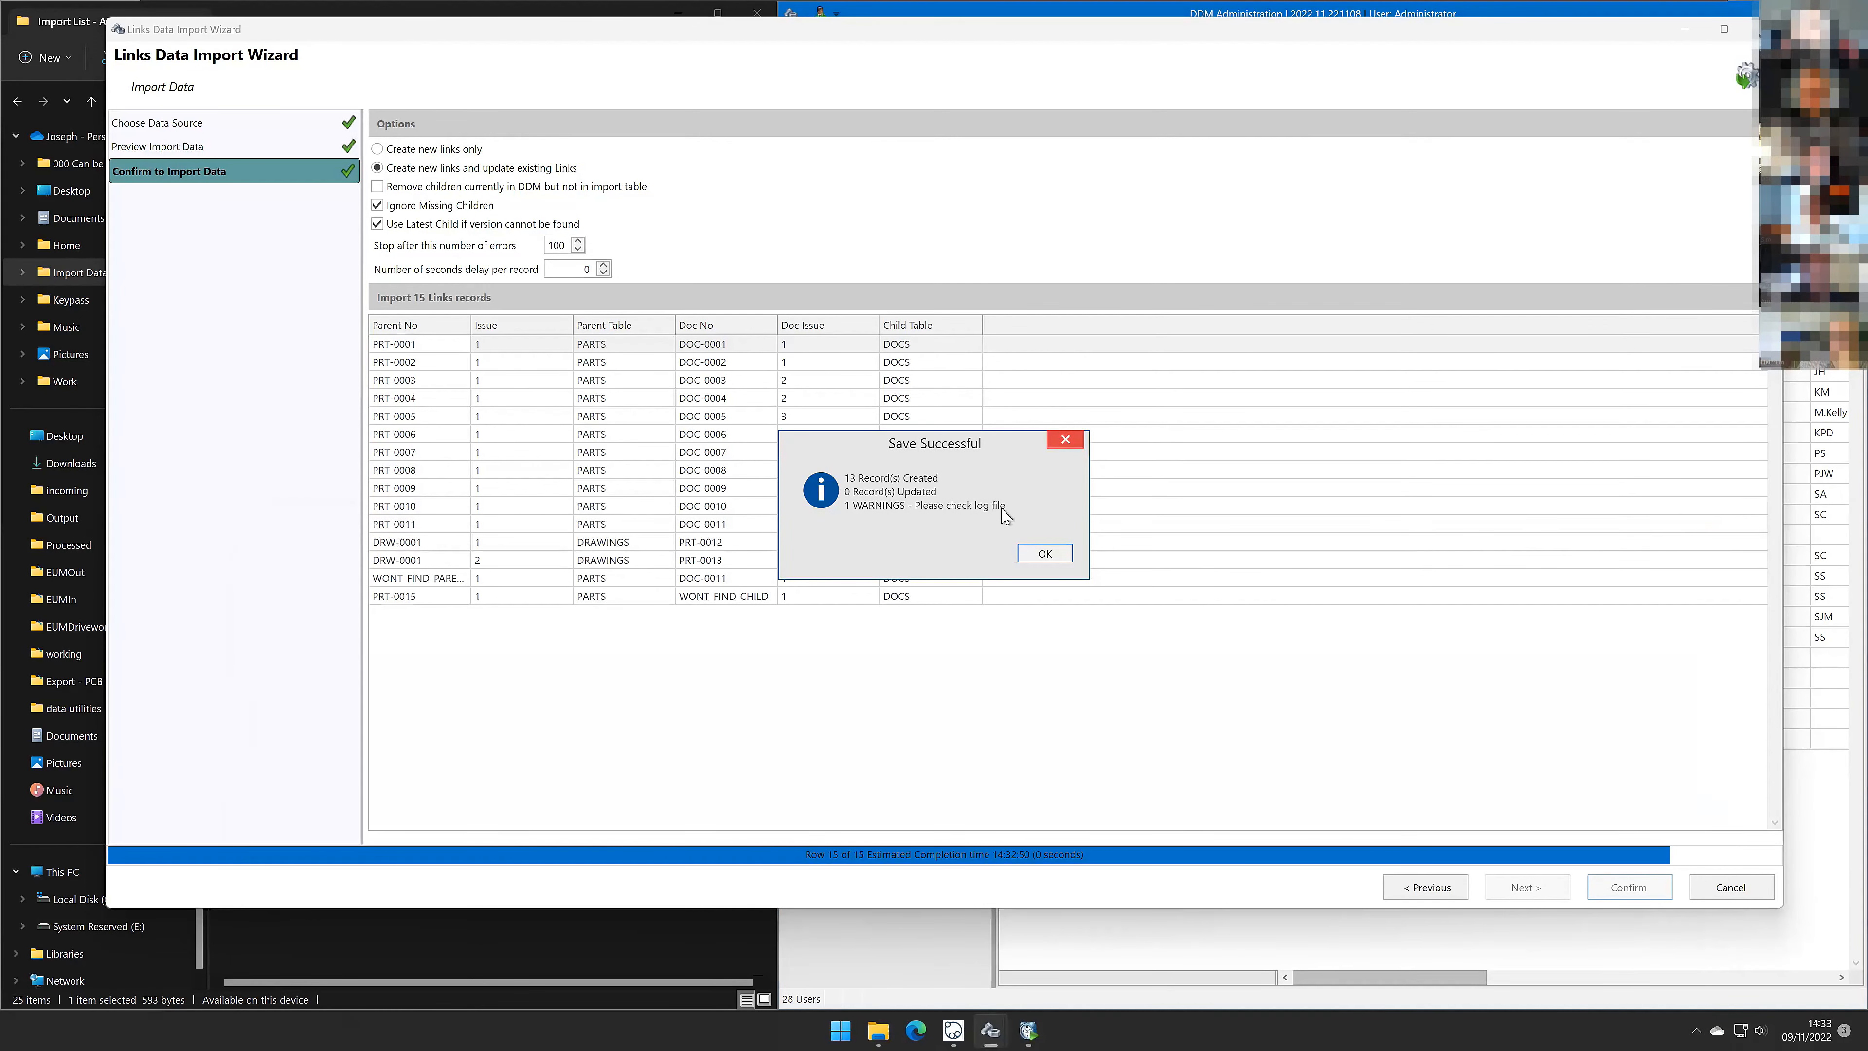
{"action": "left_click", "coordinate": [1045, 553]}
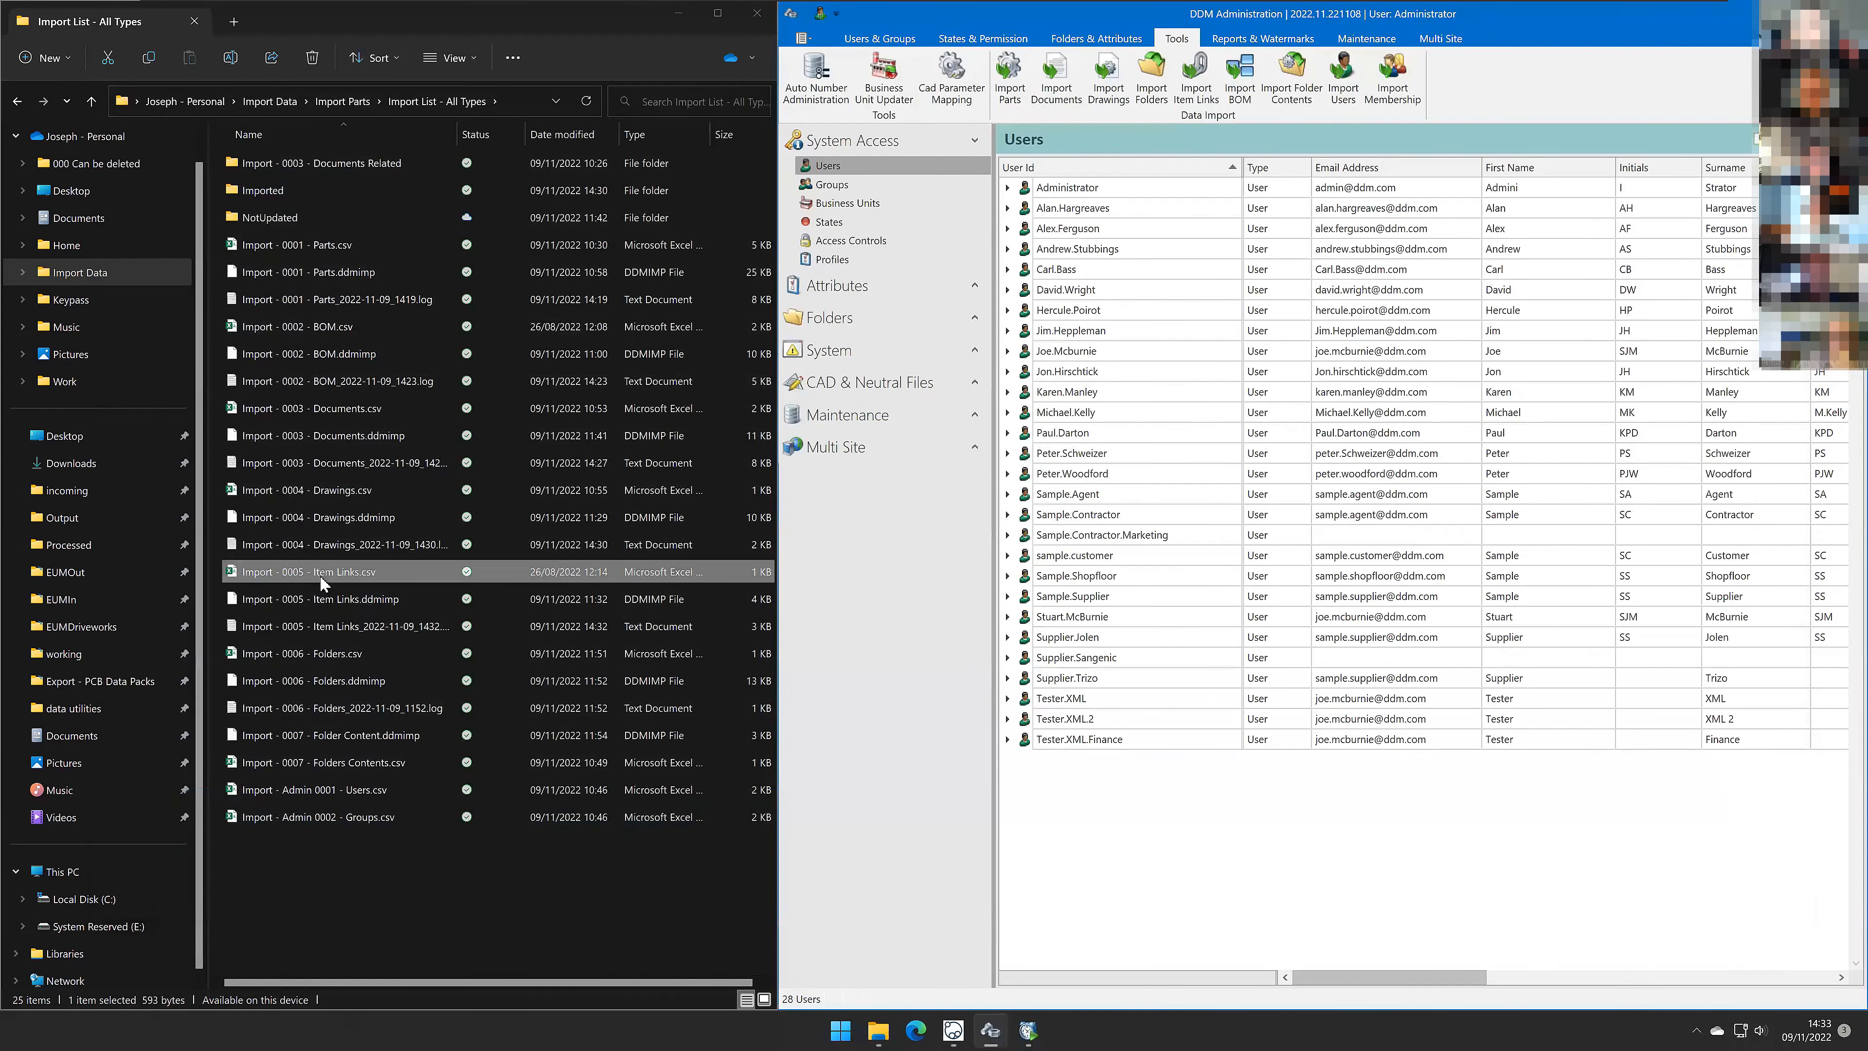
Step: Open the saved Item Links import log file and review its final error and warning lines, then close it
{"action": "left_click", "coordinate": [411, 625]}
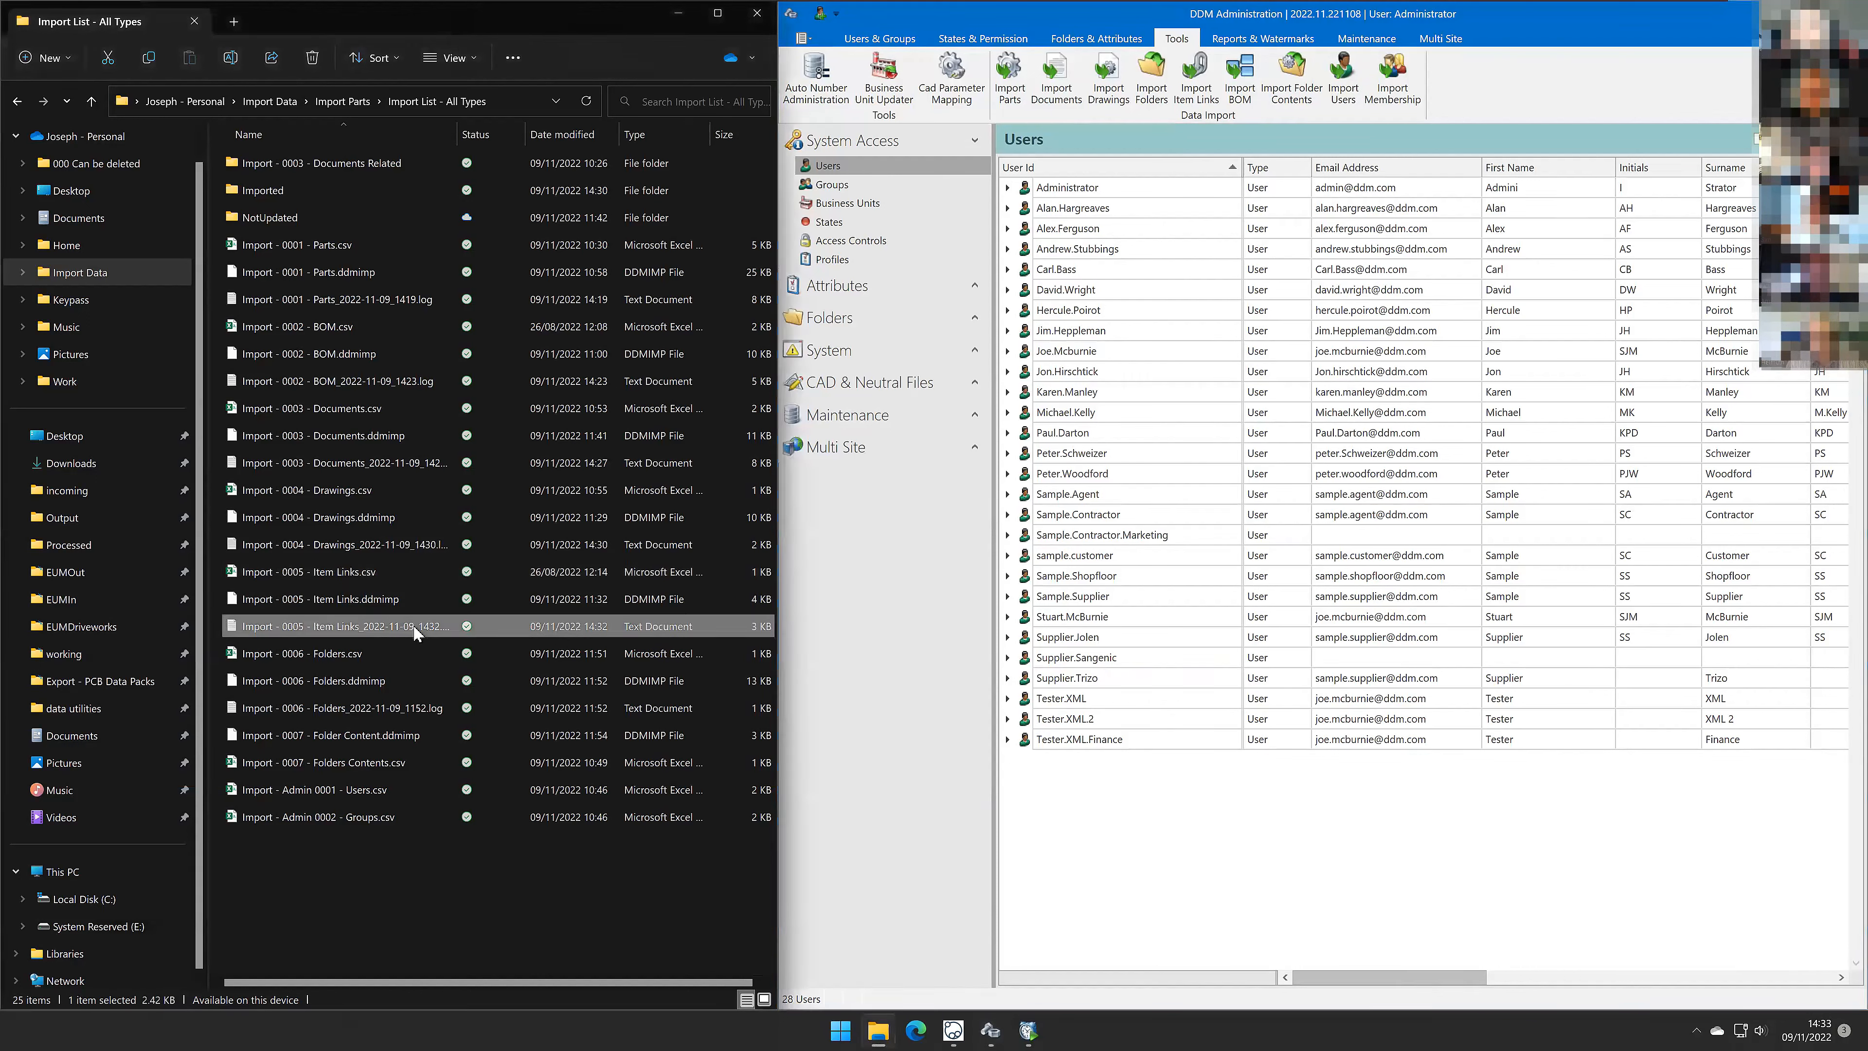
{"action": "double_click", "coordinate": [456, 134]}
{"action": "double_click", "coordinate": [377, 627]}
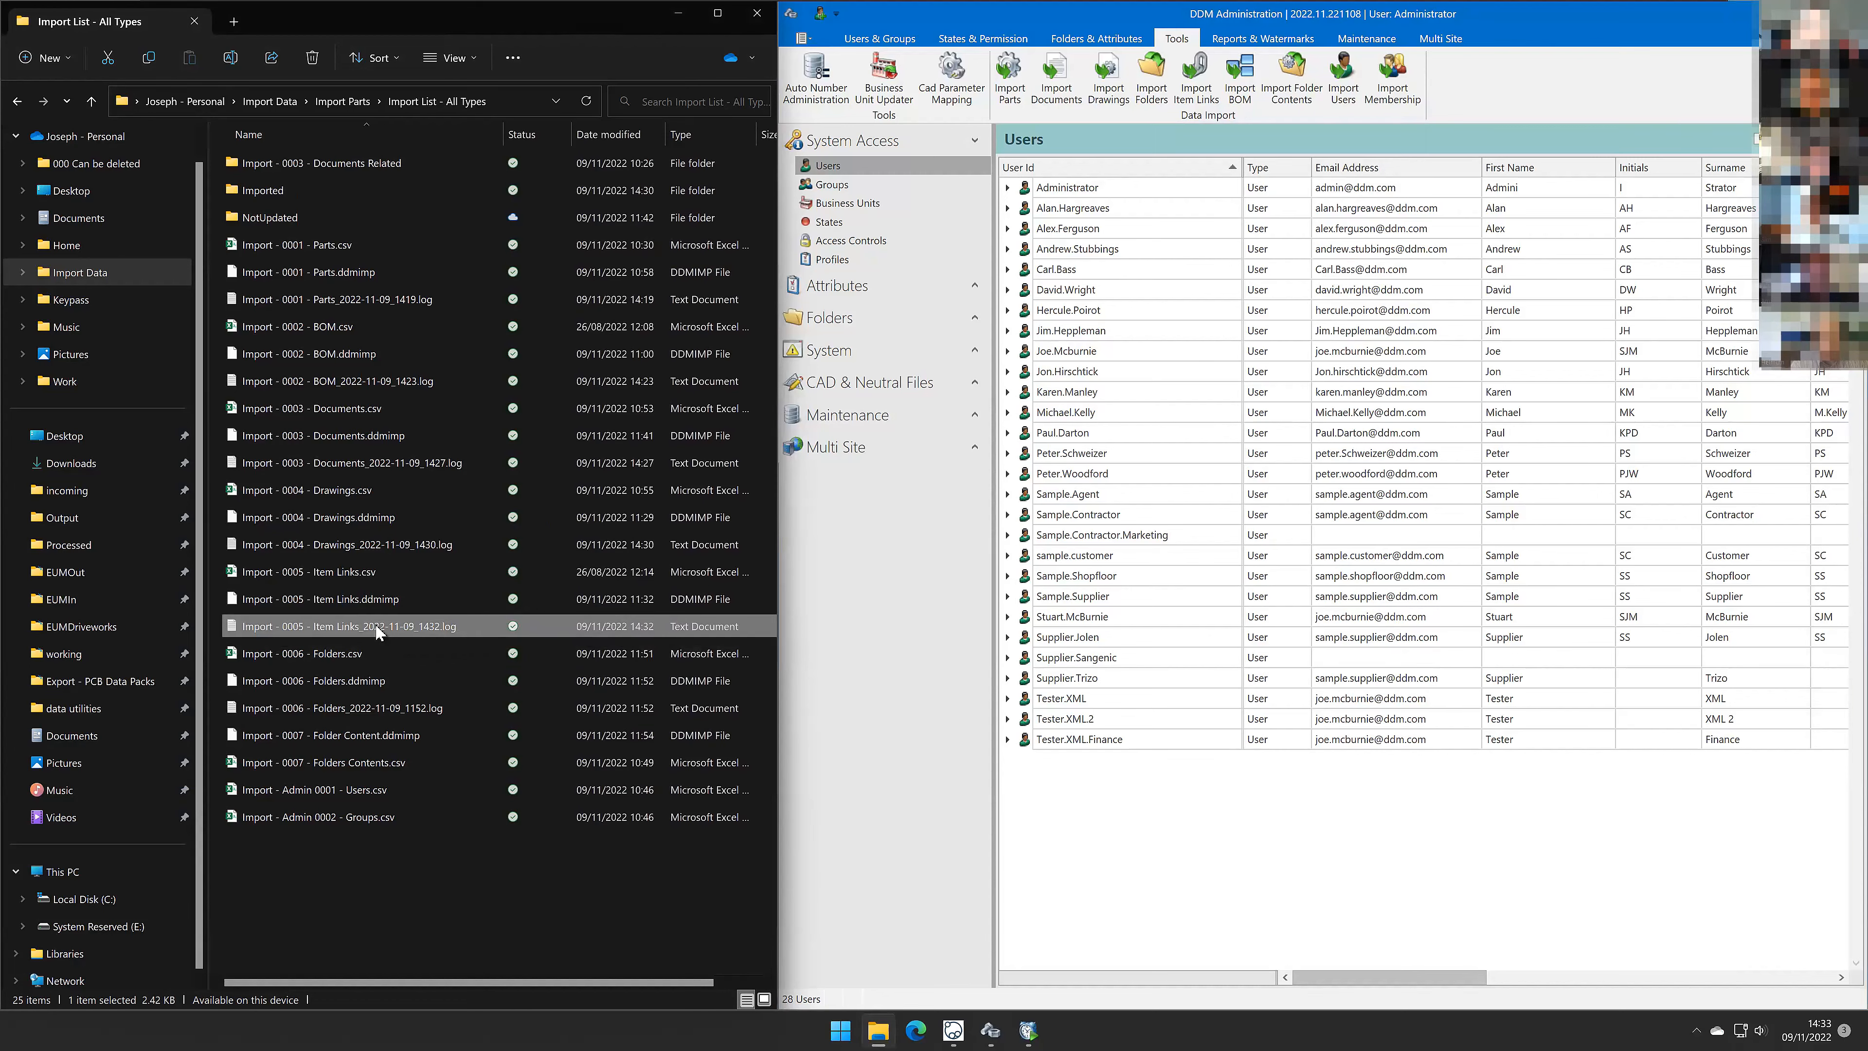
{"action": "left_click_drag", "start_coordinate": [598, 540], "coordinate": [595, 106]}
{"action": "left_click_drag", "start_coordinate": [949, 614], "coordinate": [292, 575]}
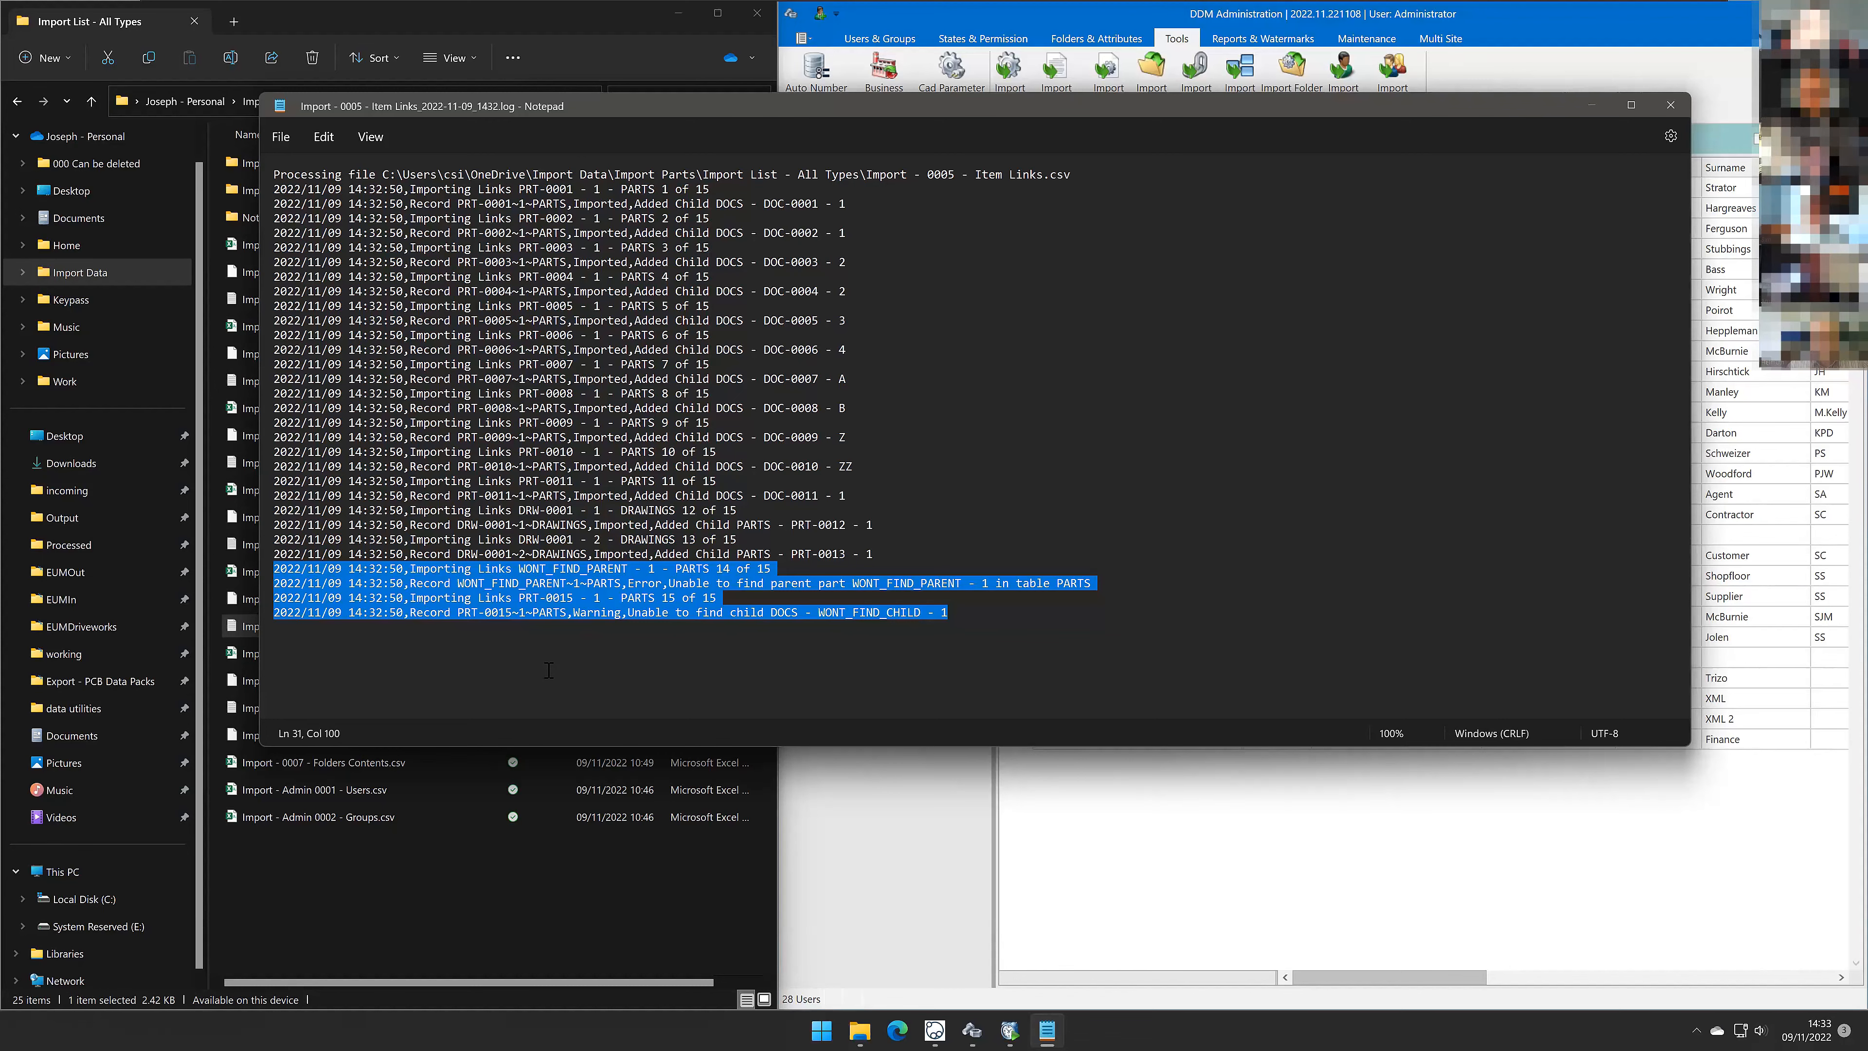
{"action": "left_click", "coordinate": [1671, 105]}
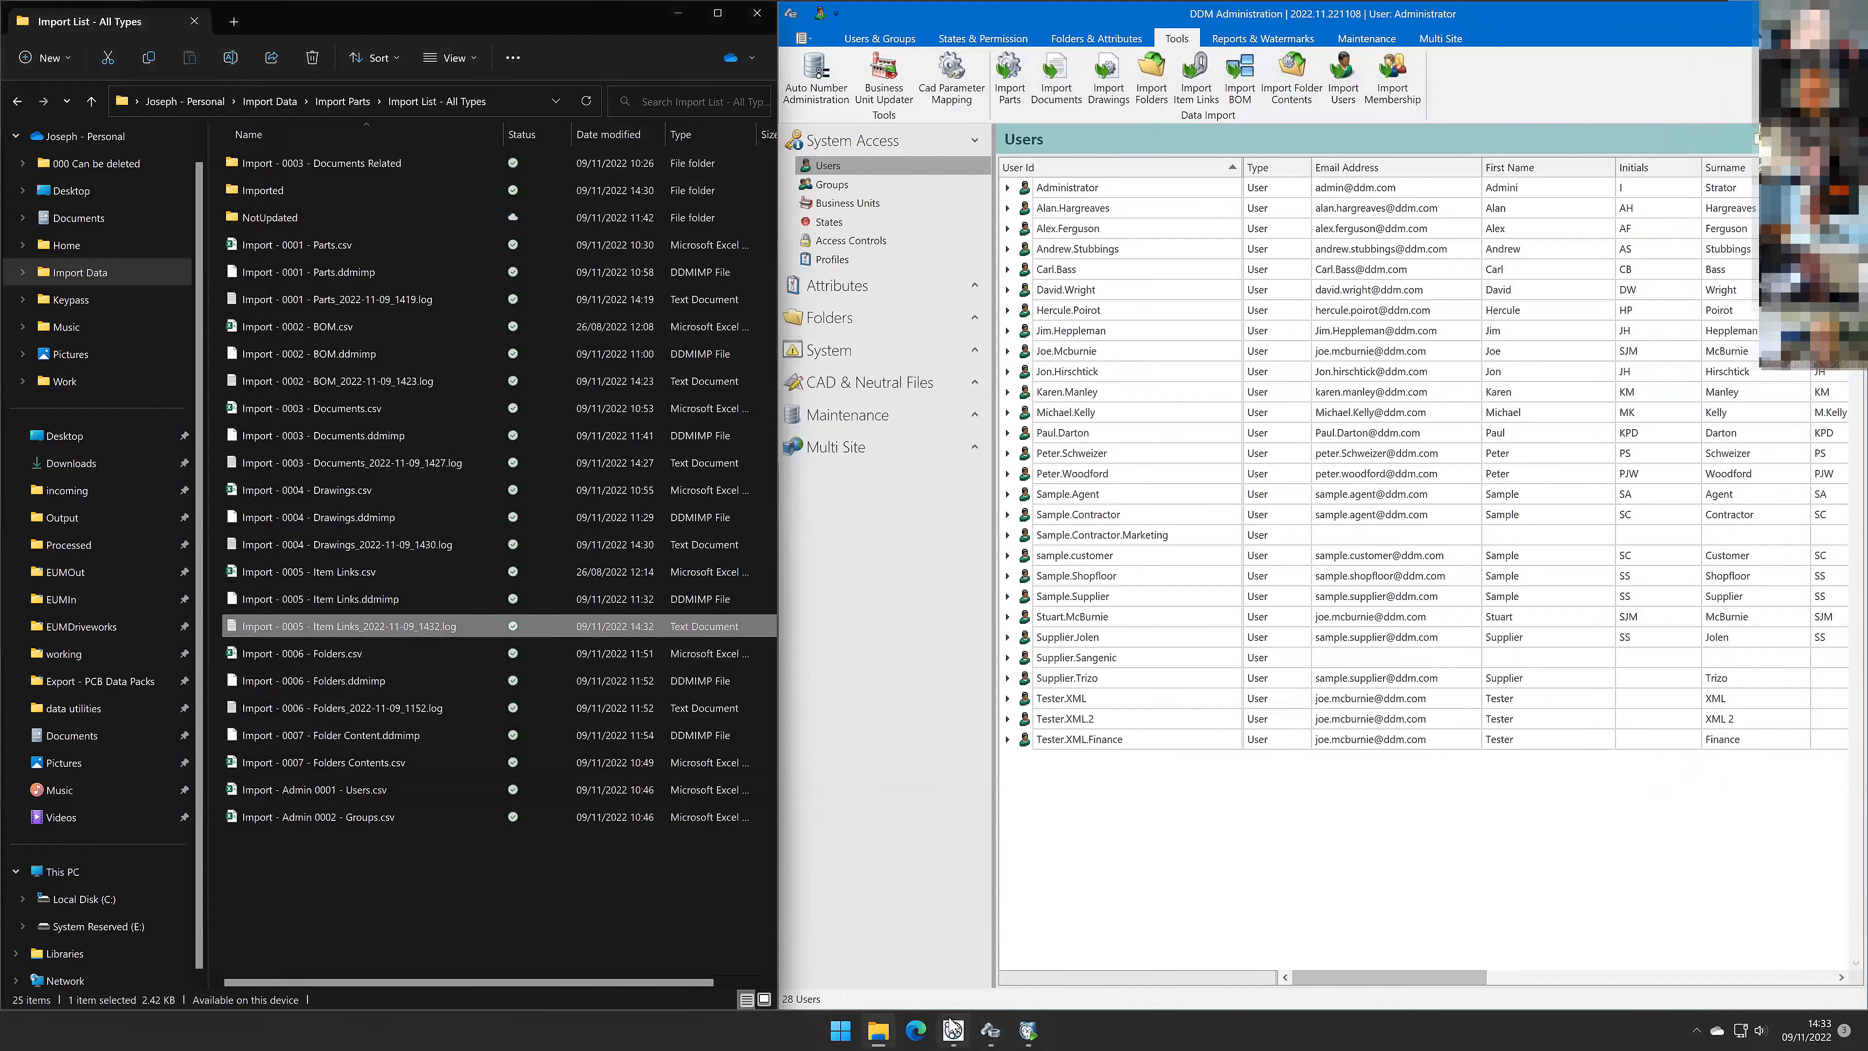
Step: Return to the DDM client and scroll through the item search results
{"action": "left_click", "coordinate": [953, 1030]}
{"action": "scroll", "coordinate": [460, 390], "scroll_direction": "up", "scroll_amount": 3}
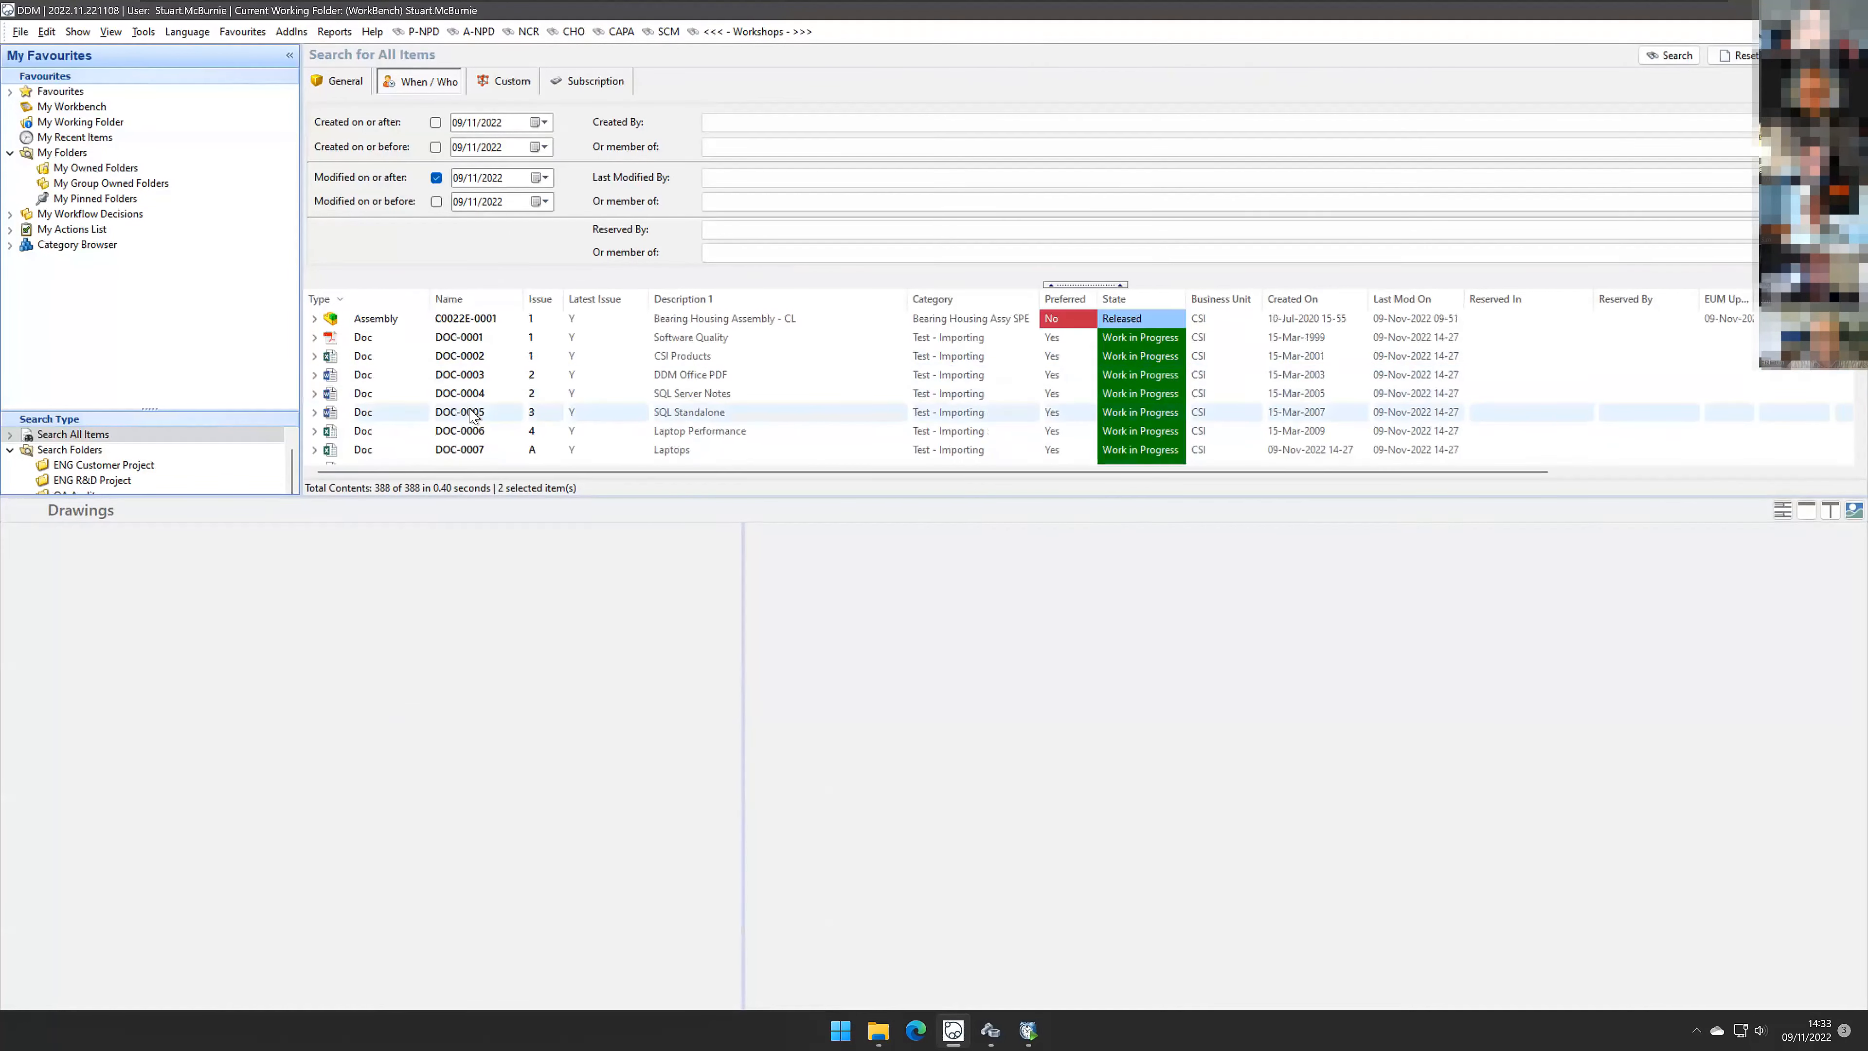
{"action": "scroll", "coordinate": [471, 414], "scroll_direction": "down", "scroll_amount": 10}
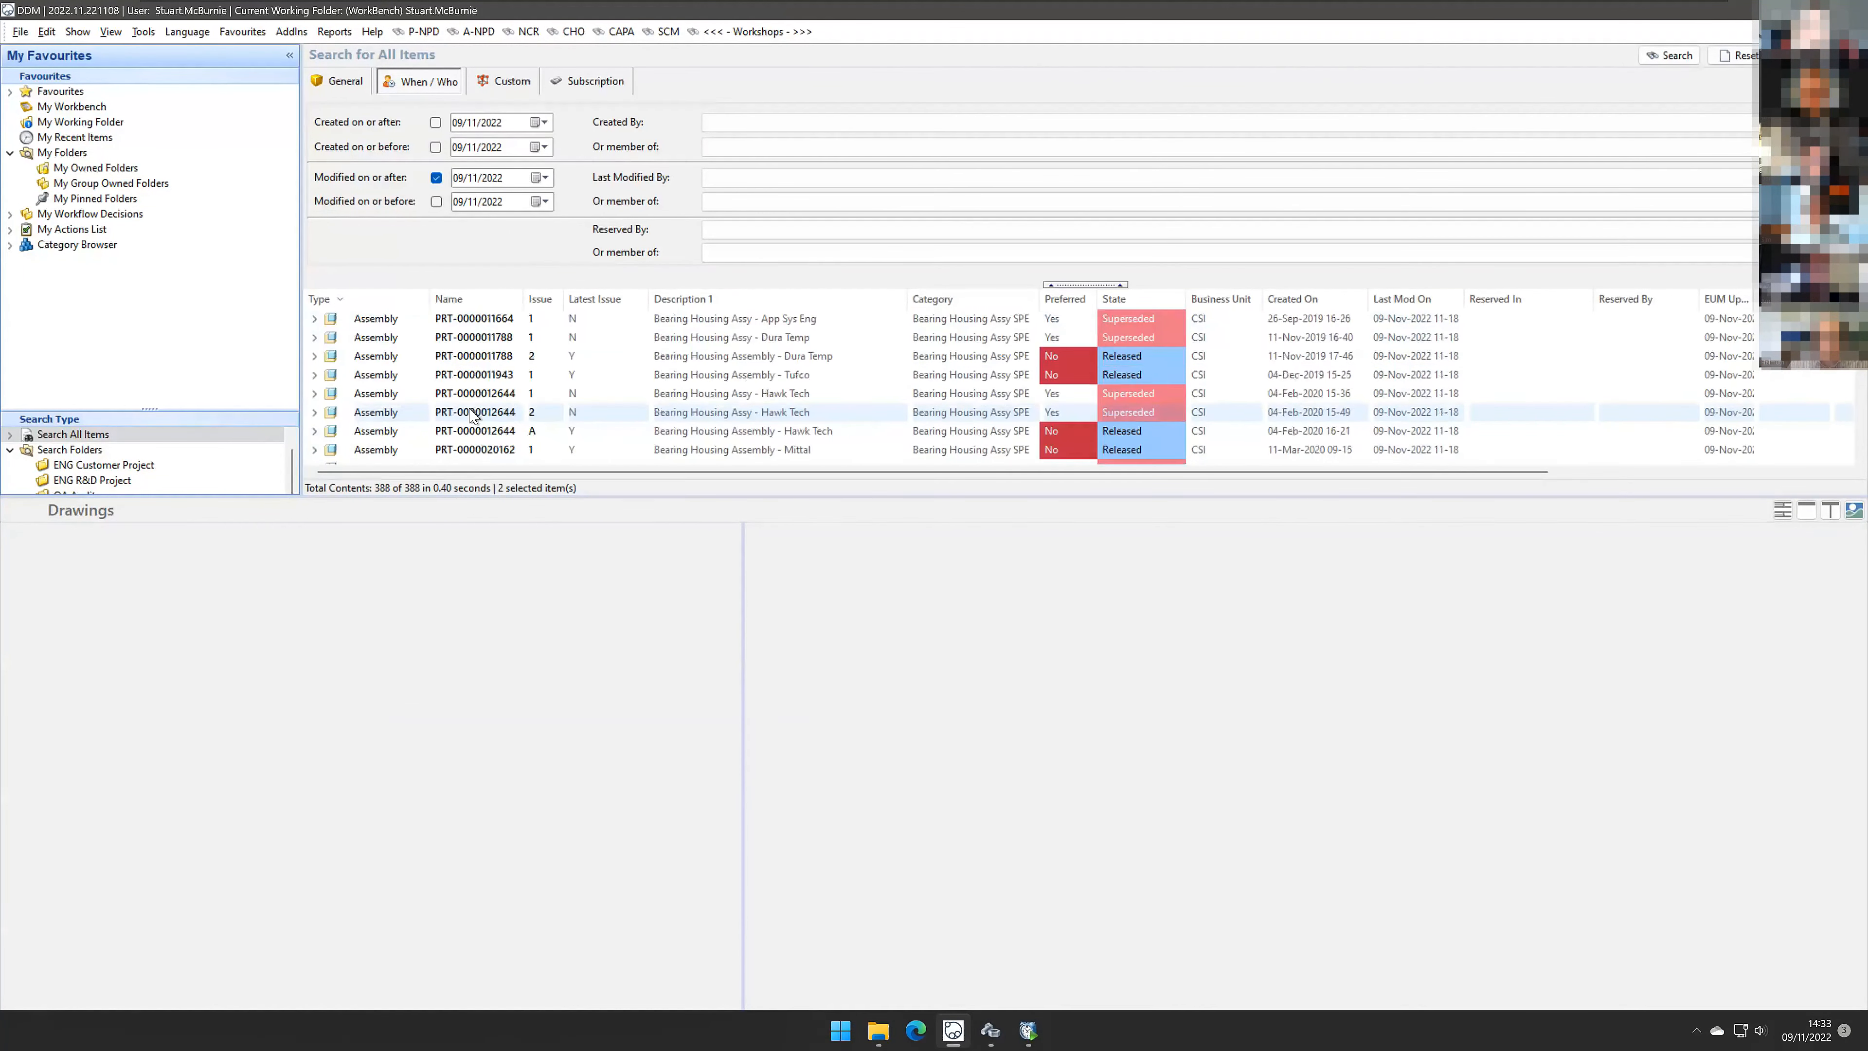
Step: Switch the item search to items created on or after 09/11/2022 and run the search again
{"action": "scroll", "coordinate": [471, 414], "scroll_direction": "down", "scroll_amount": 10}
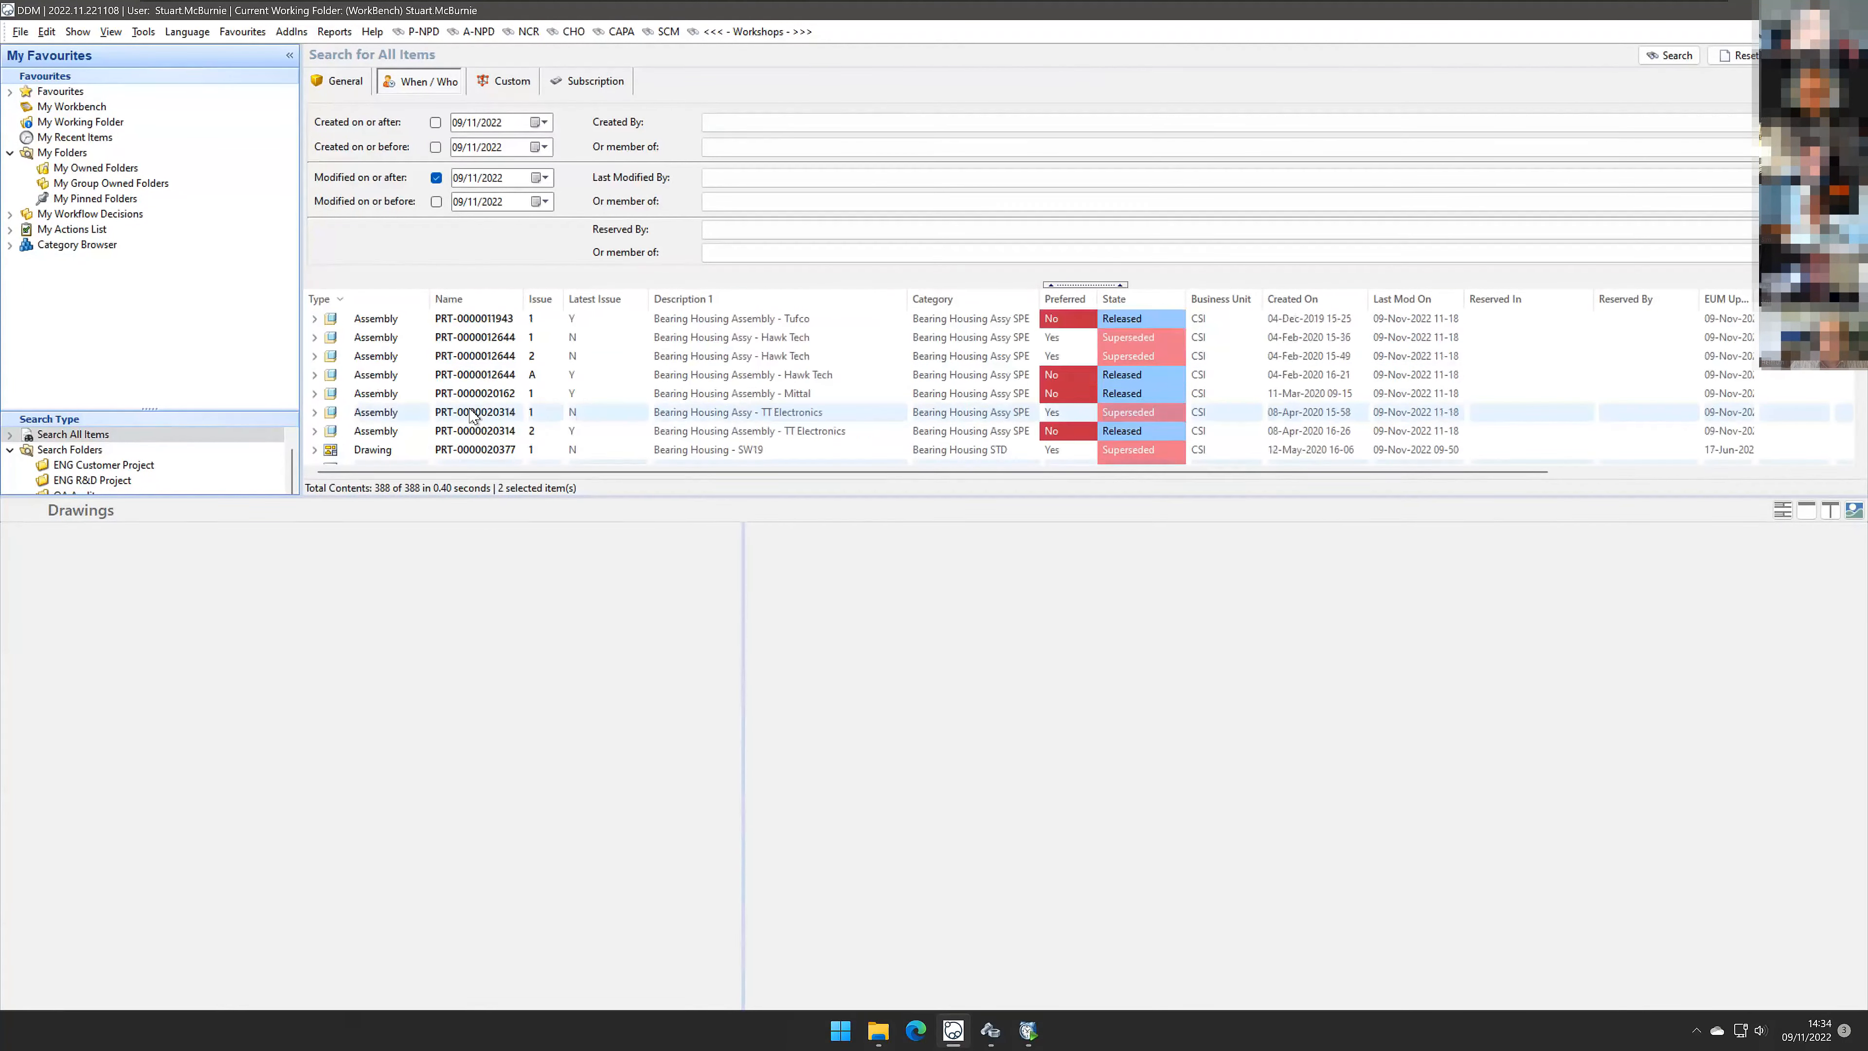
{"action": "scroll", "coordinate": [473, 414], "scroll_direction": "up", "scroll_amount": 20}
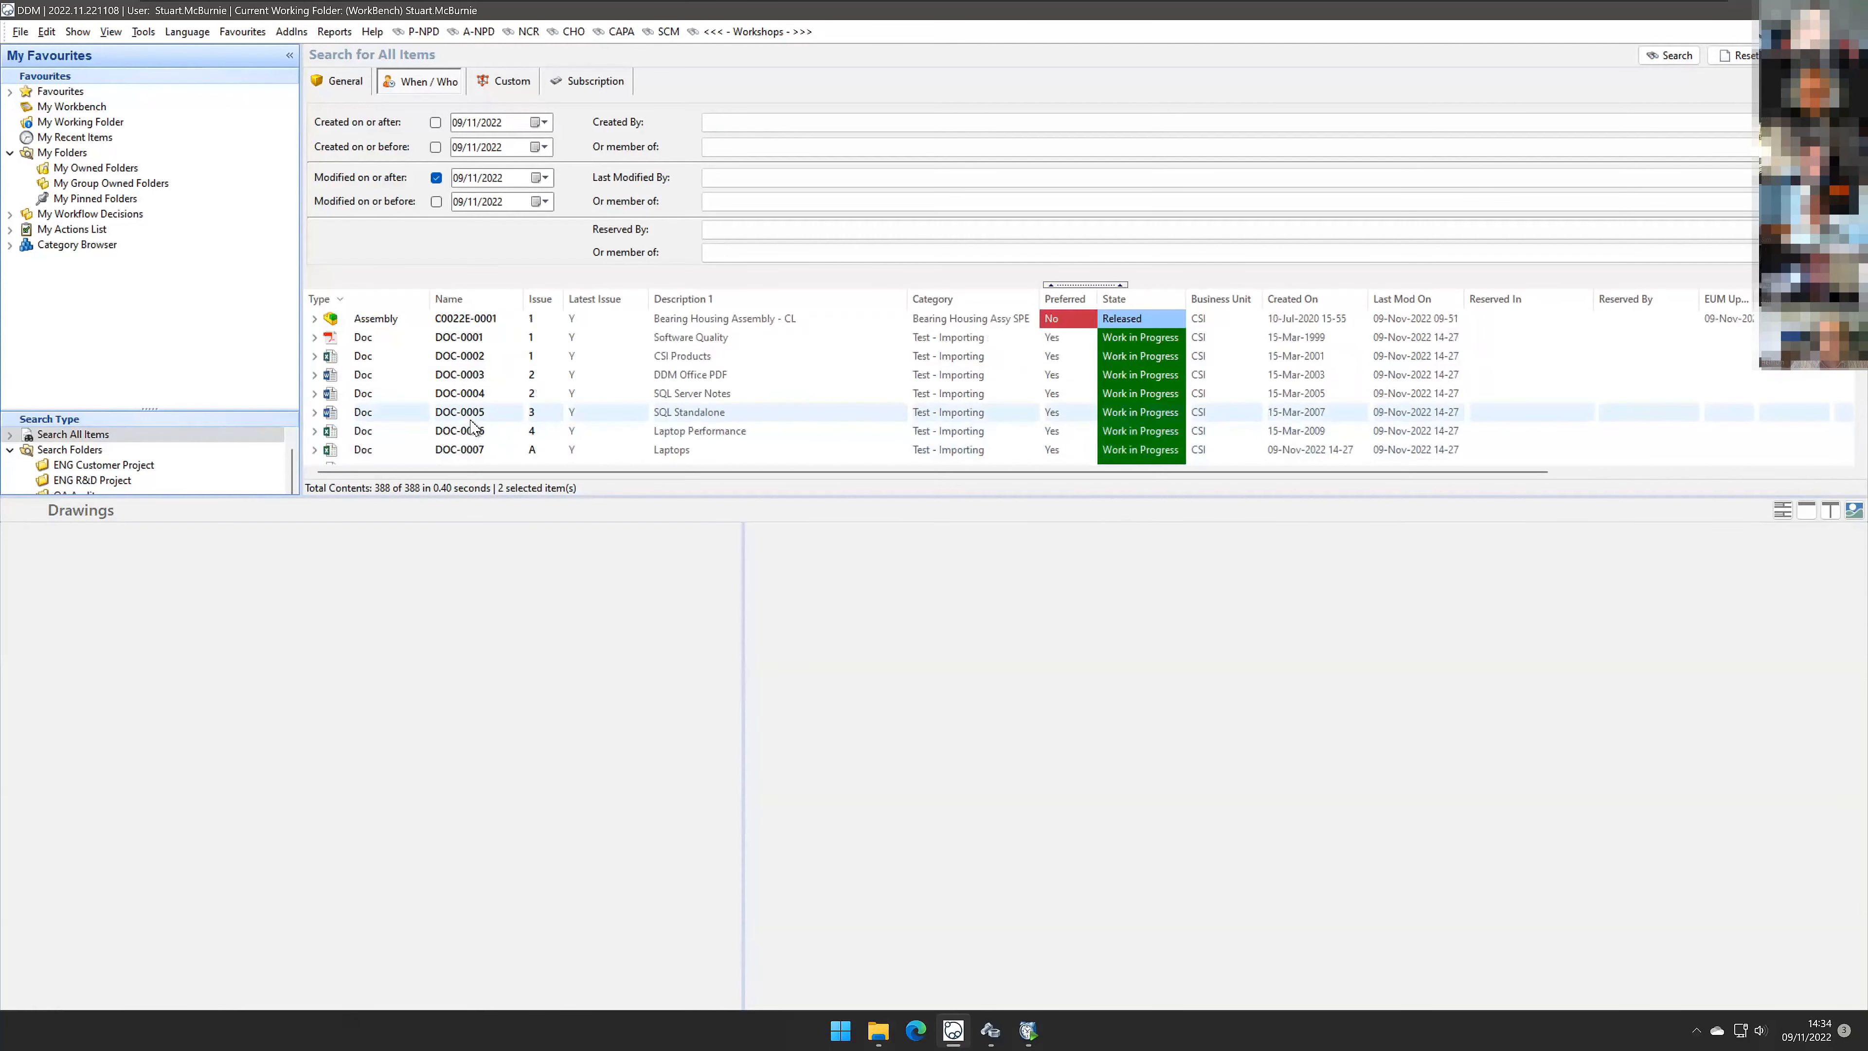
{"action": "left_click", "coordinate": [436, 178]}
{"action": "left_click", "coordinate": [1670, 55]}
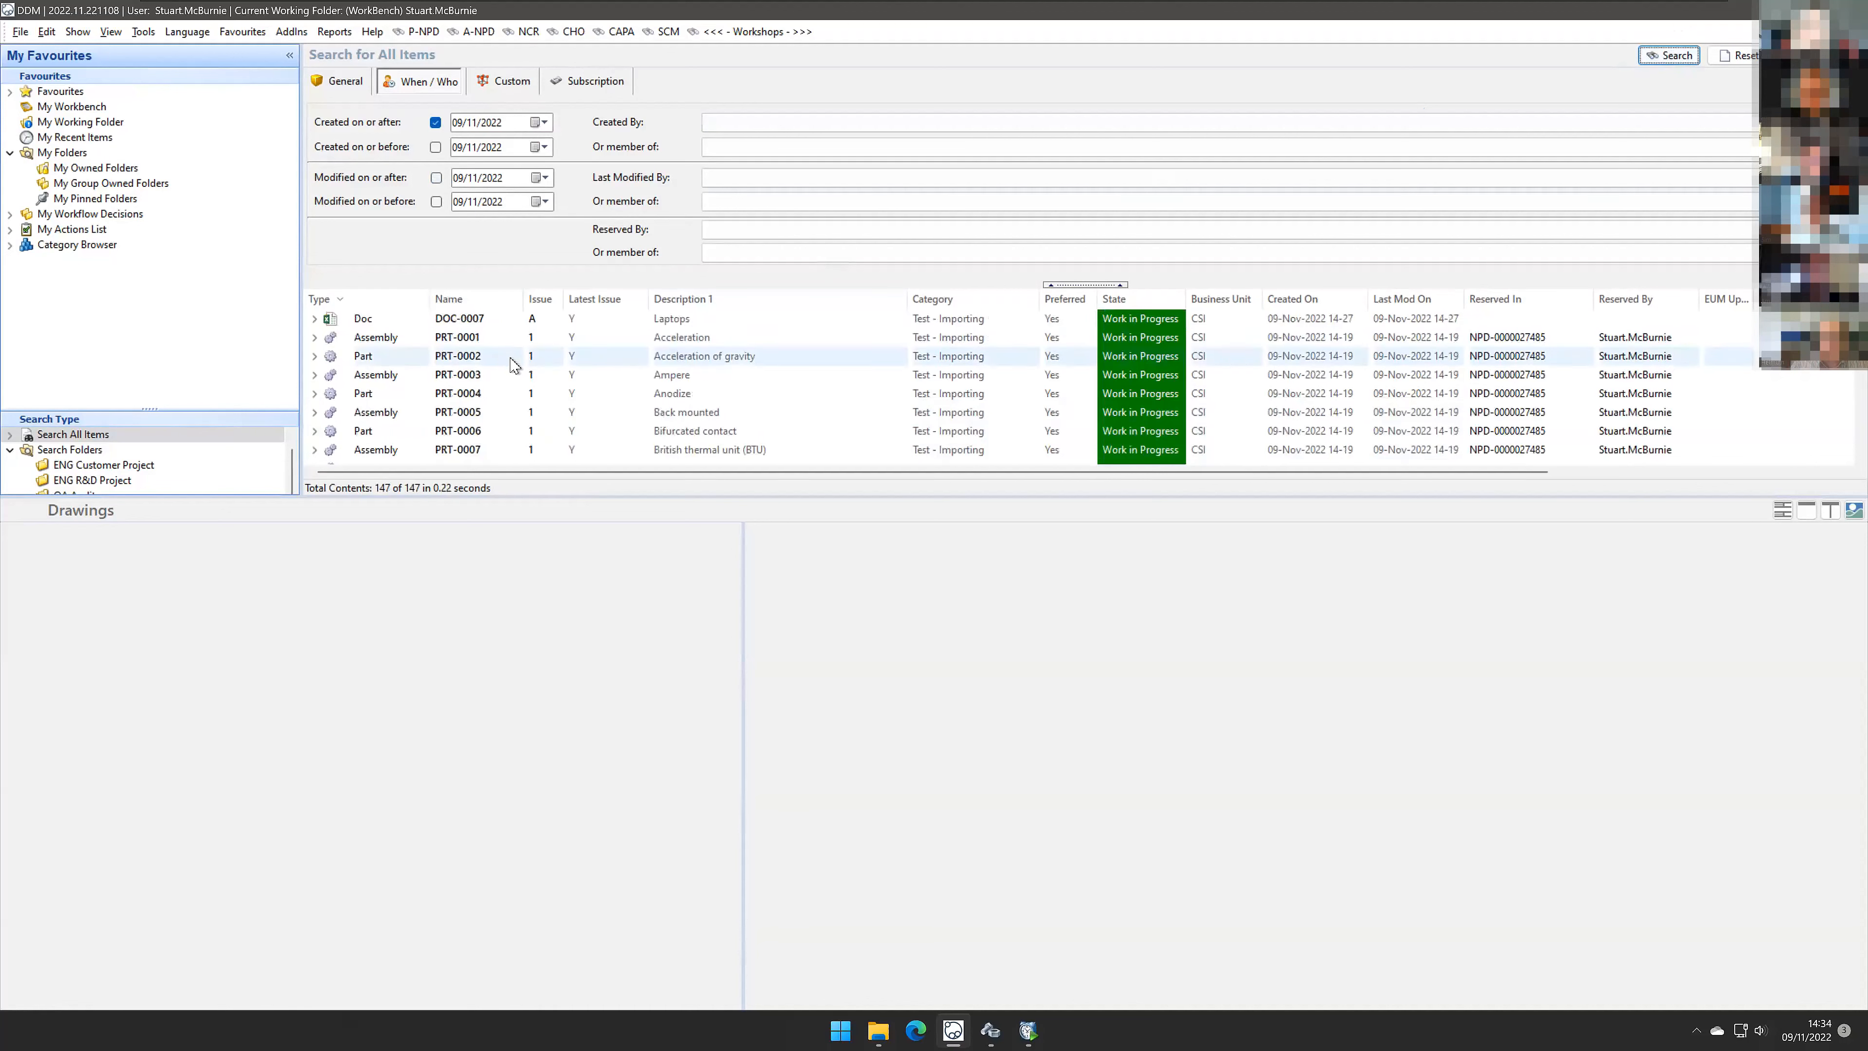
Step: Inspect assembly PRT-0001's bill of materials and its linked document DOC-0001, then collapse the assembly
{"action": "left_click", "coordinate": [493, 344]}
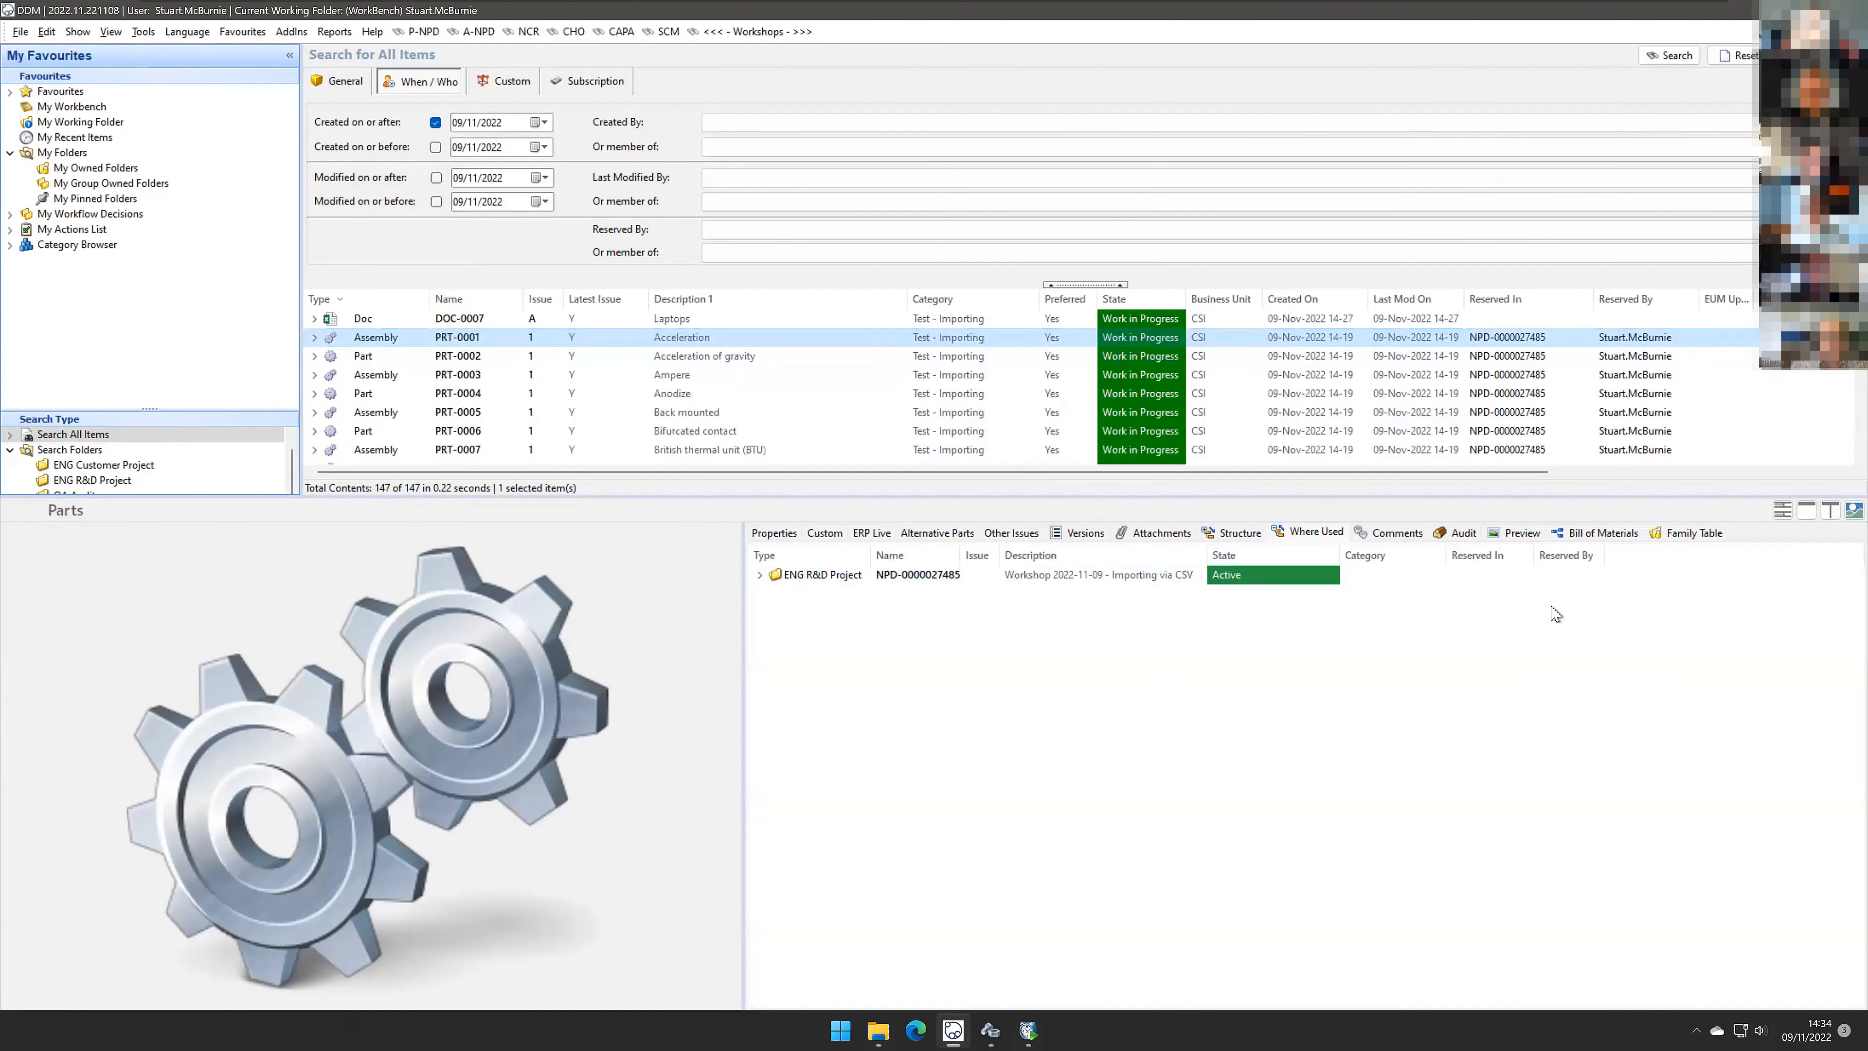
{"action": "left_click", "coordinate": [1597, 532]}
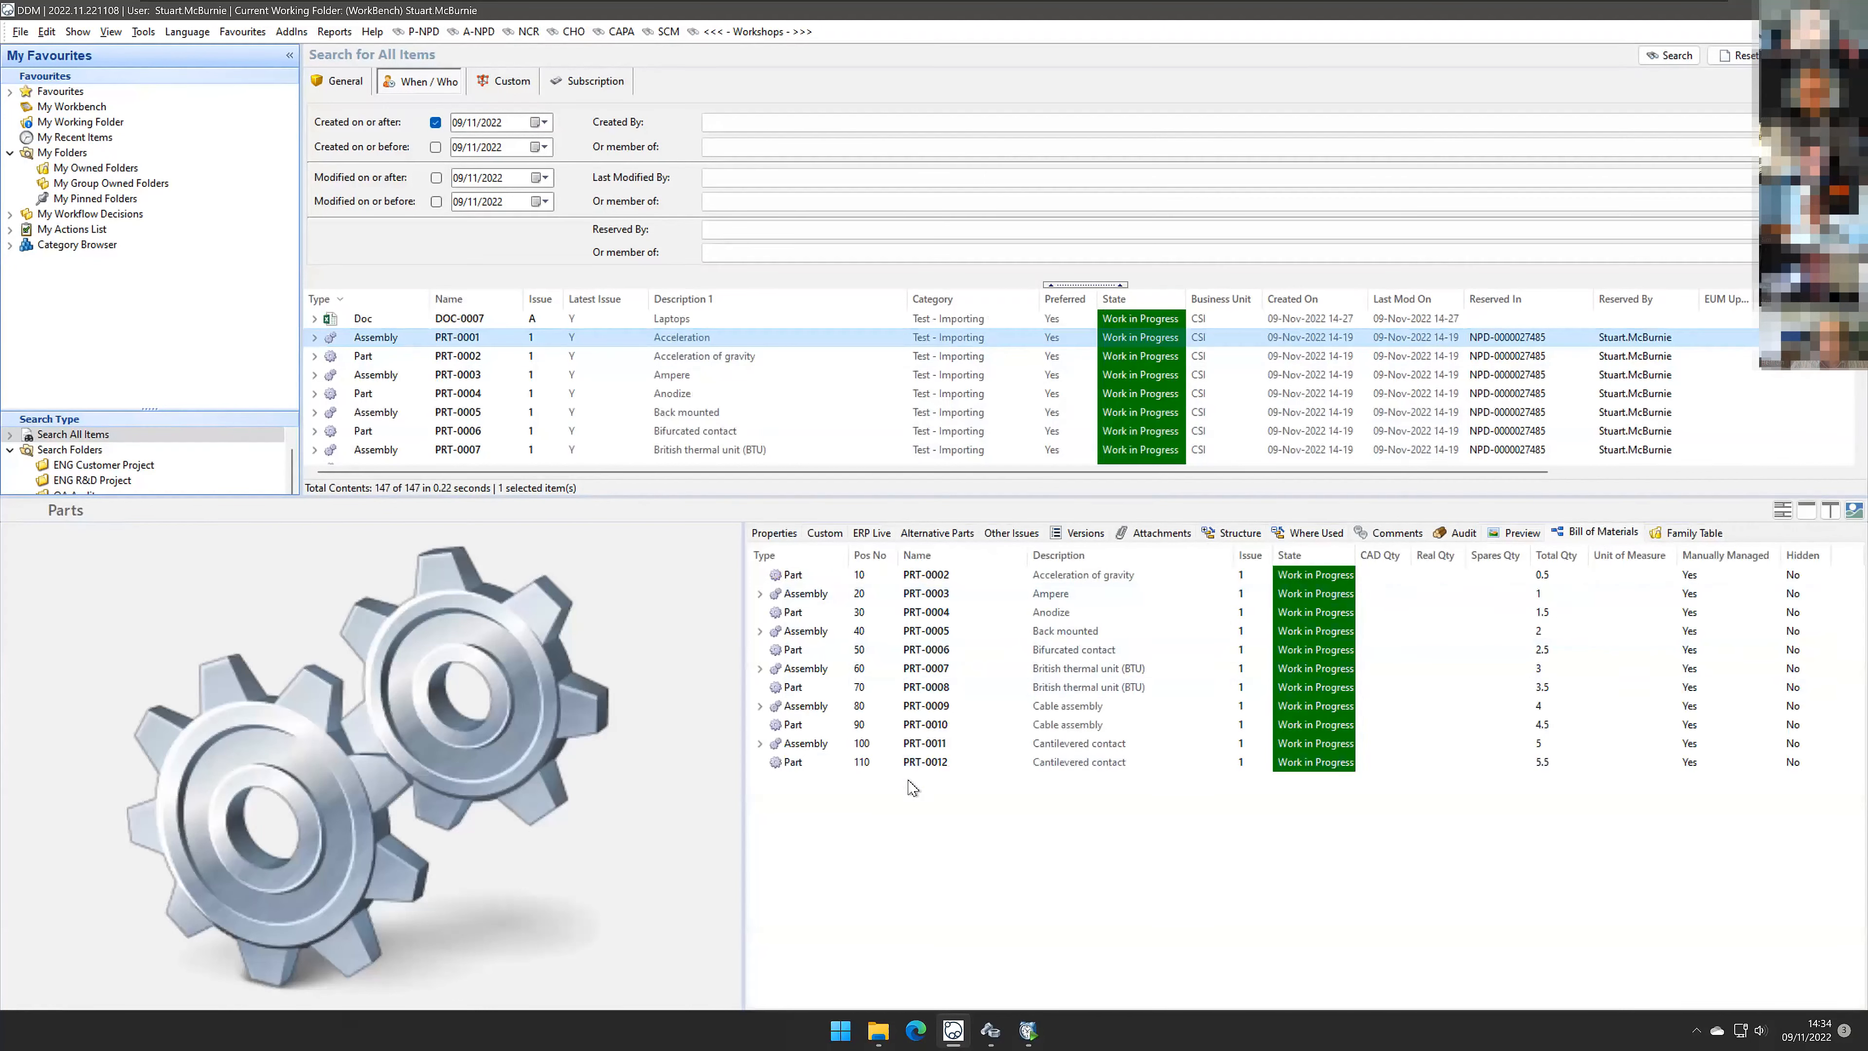
{"action": "left_click", "coordinate": [314, 337]}
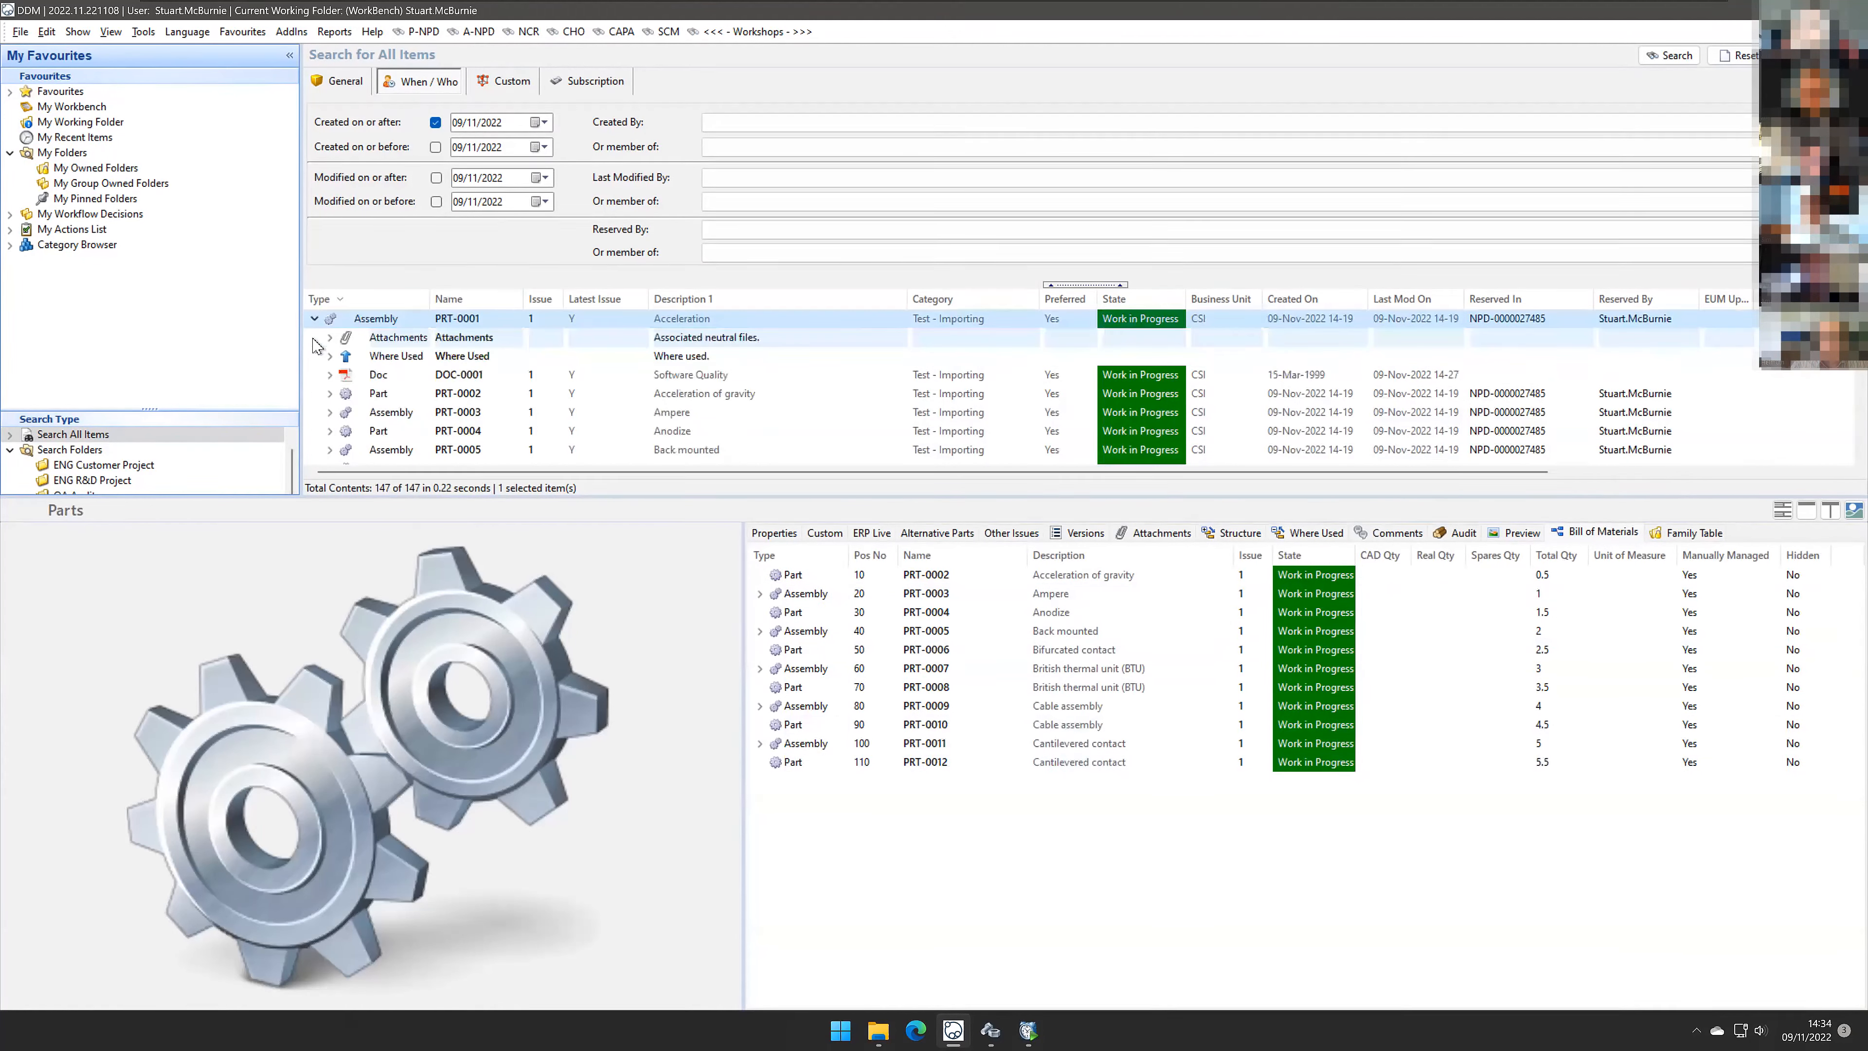
{"action": "left_click", "coordinate": [387, 376]}
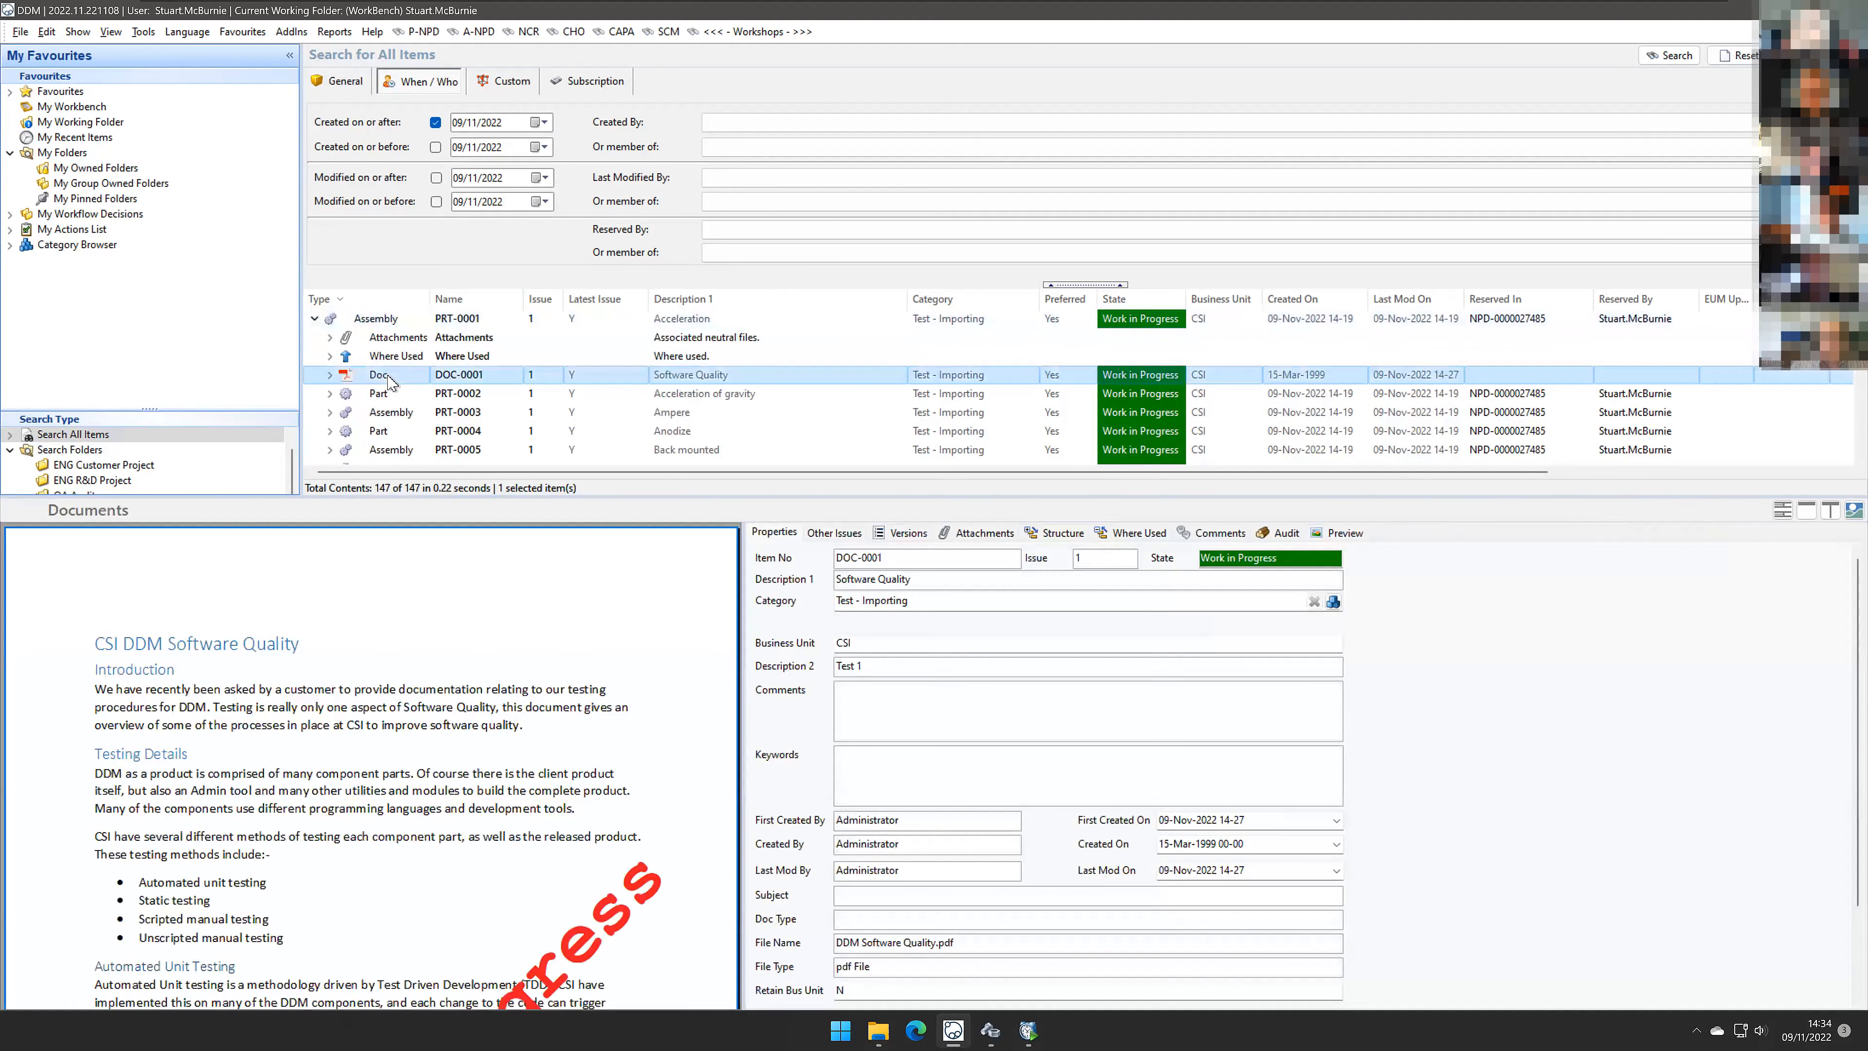
{"action": "left_click", "coordinate": [390, 322], "text": "ctrl"}
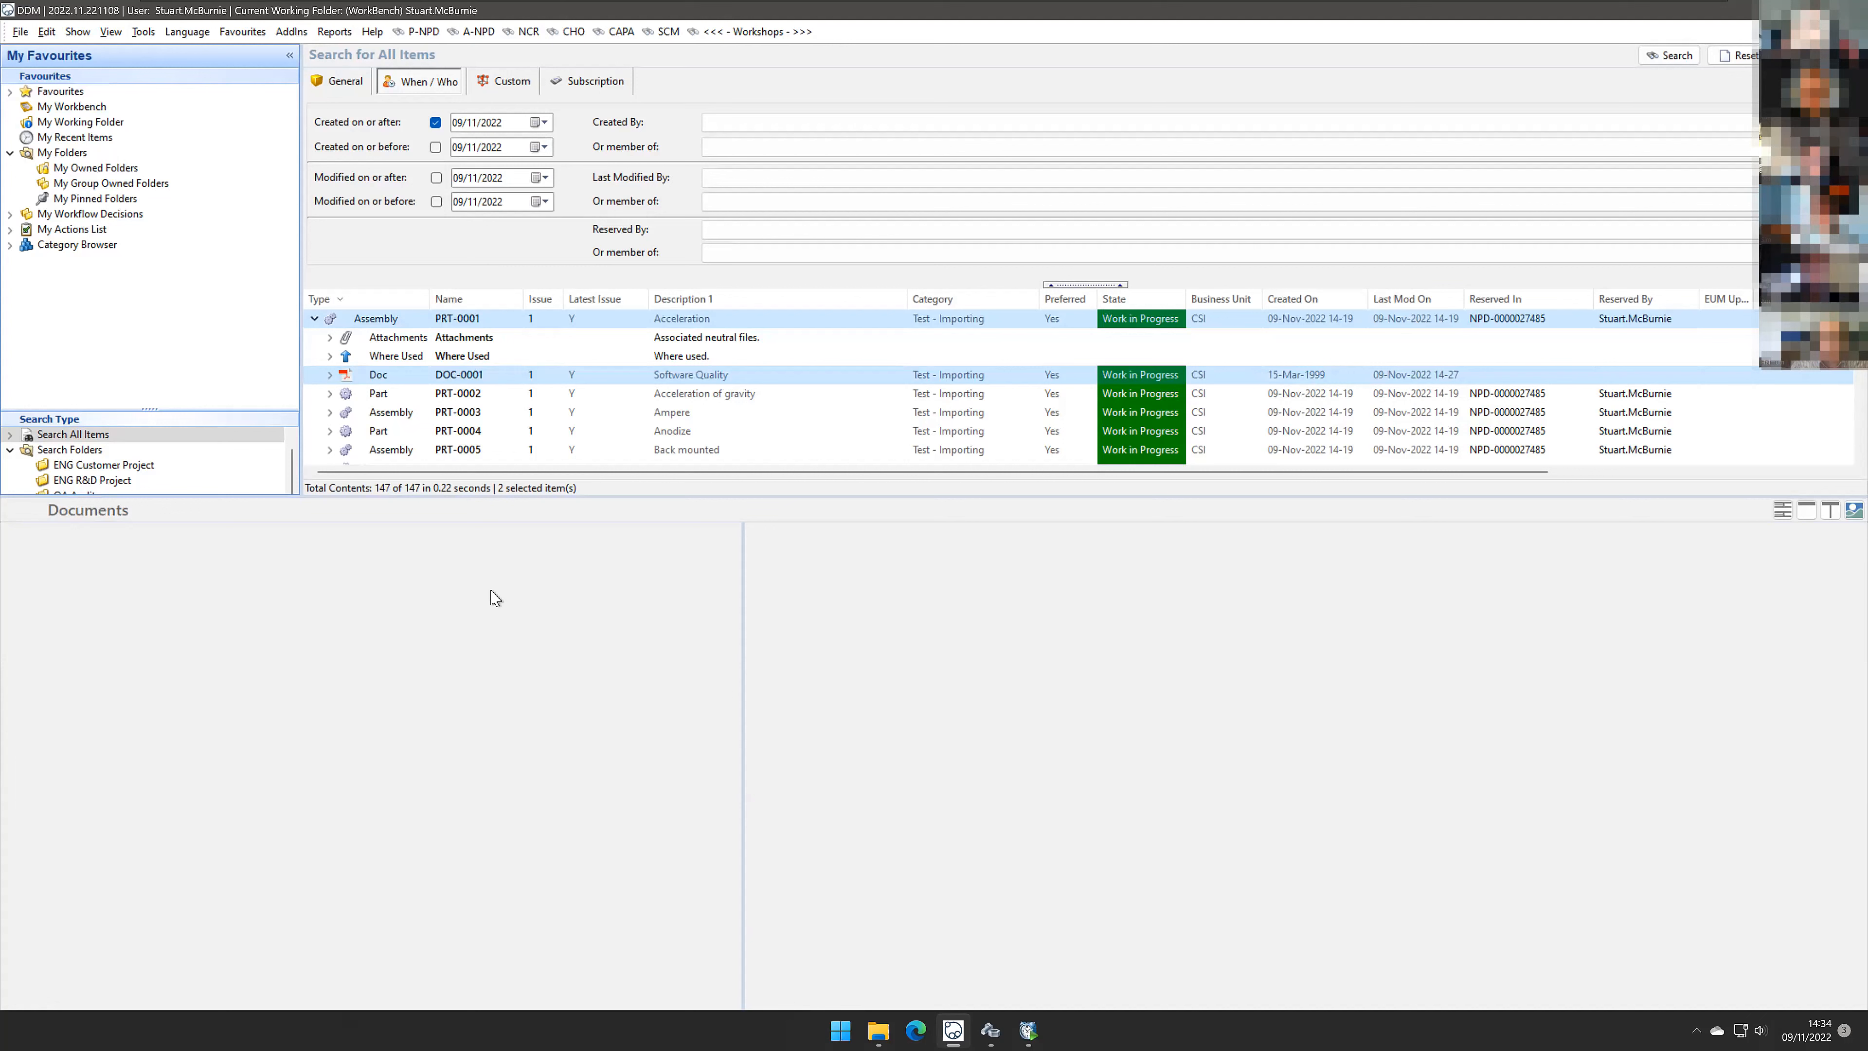
{"action": "left_click", "coordinate": [315, 320]}
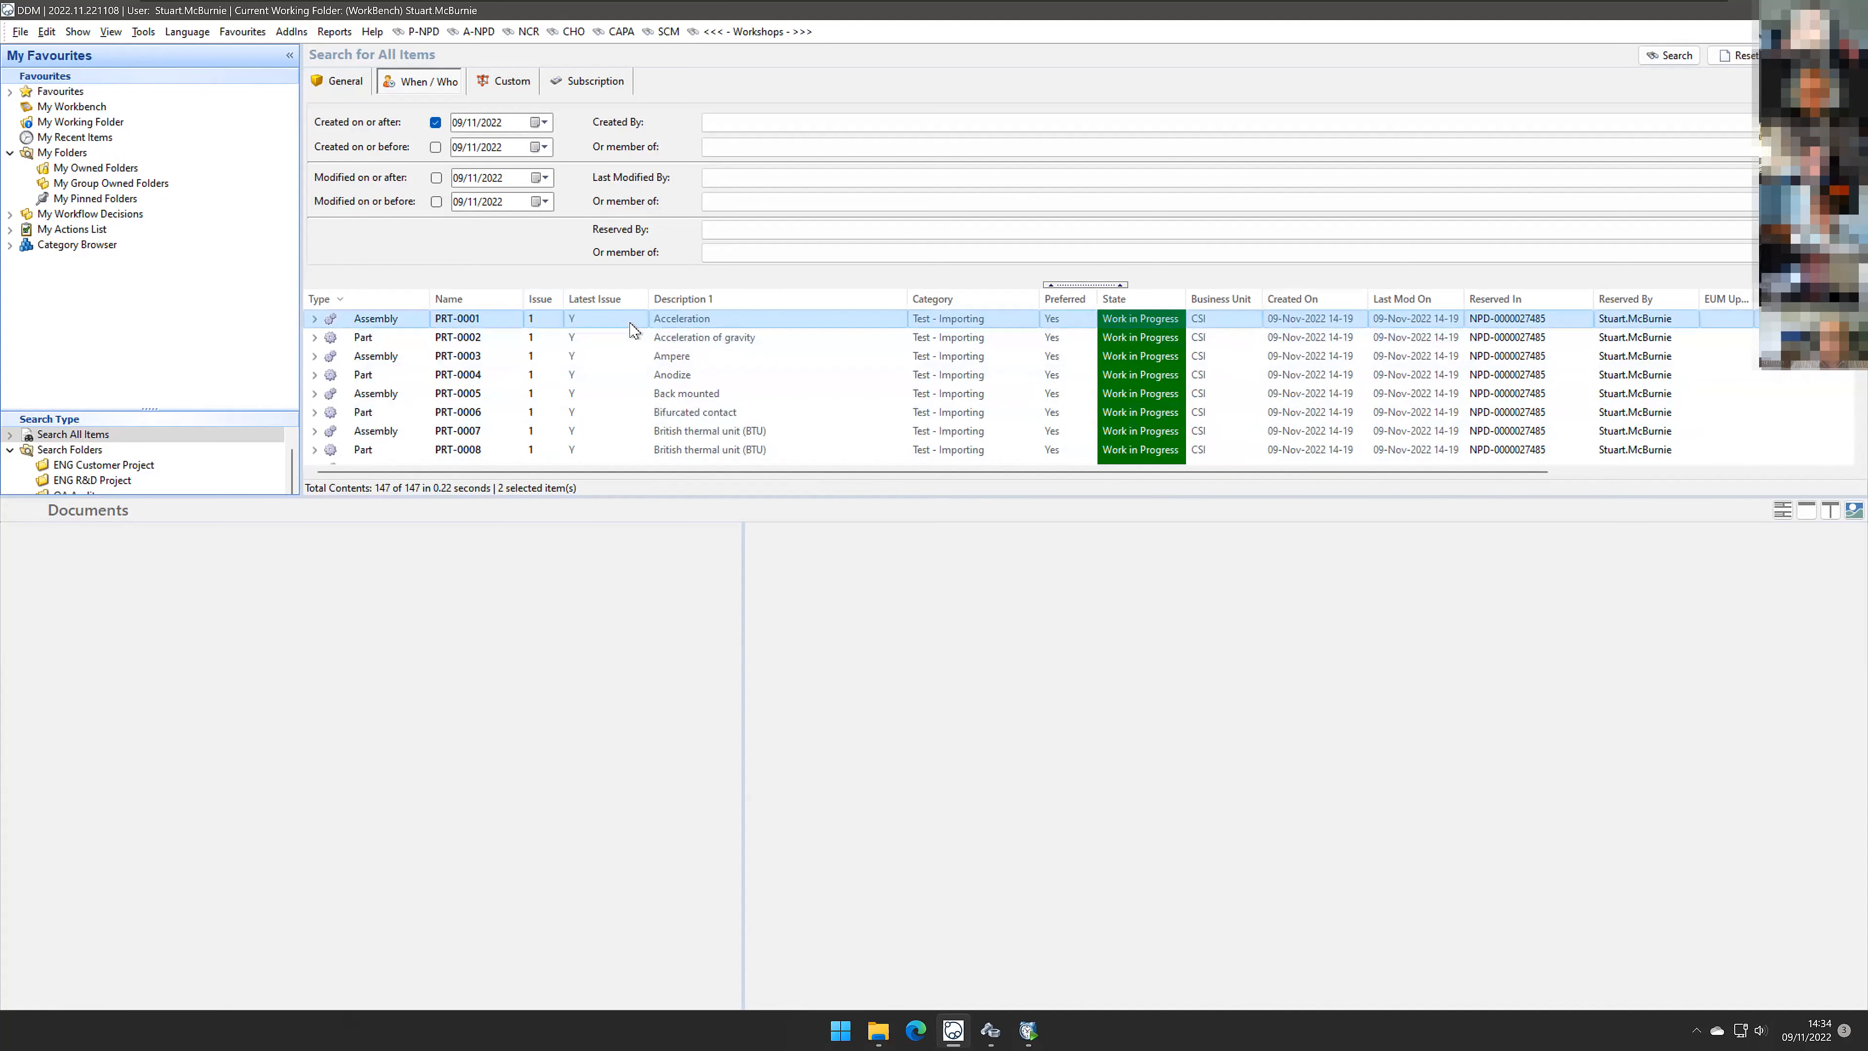
Step: Check the structure of parts PRT-0002 to PRT-0007 for their linked documents
{"action": "left_click", "coordinate": [720, 359]}
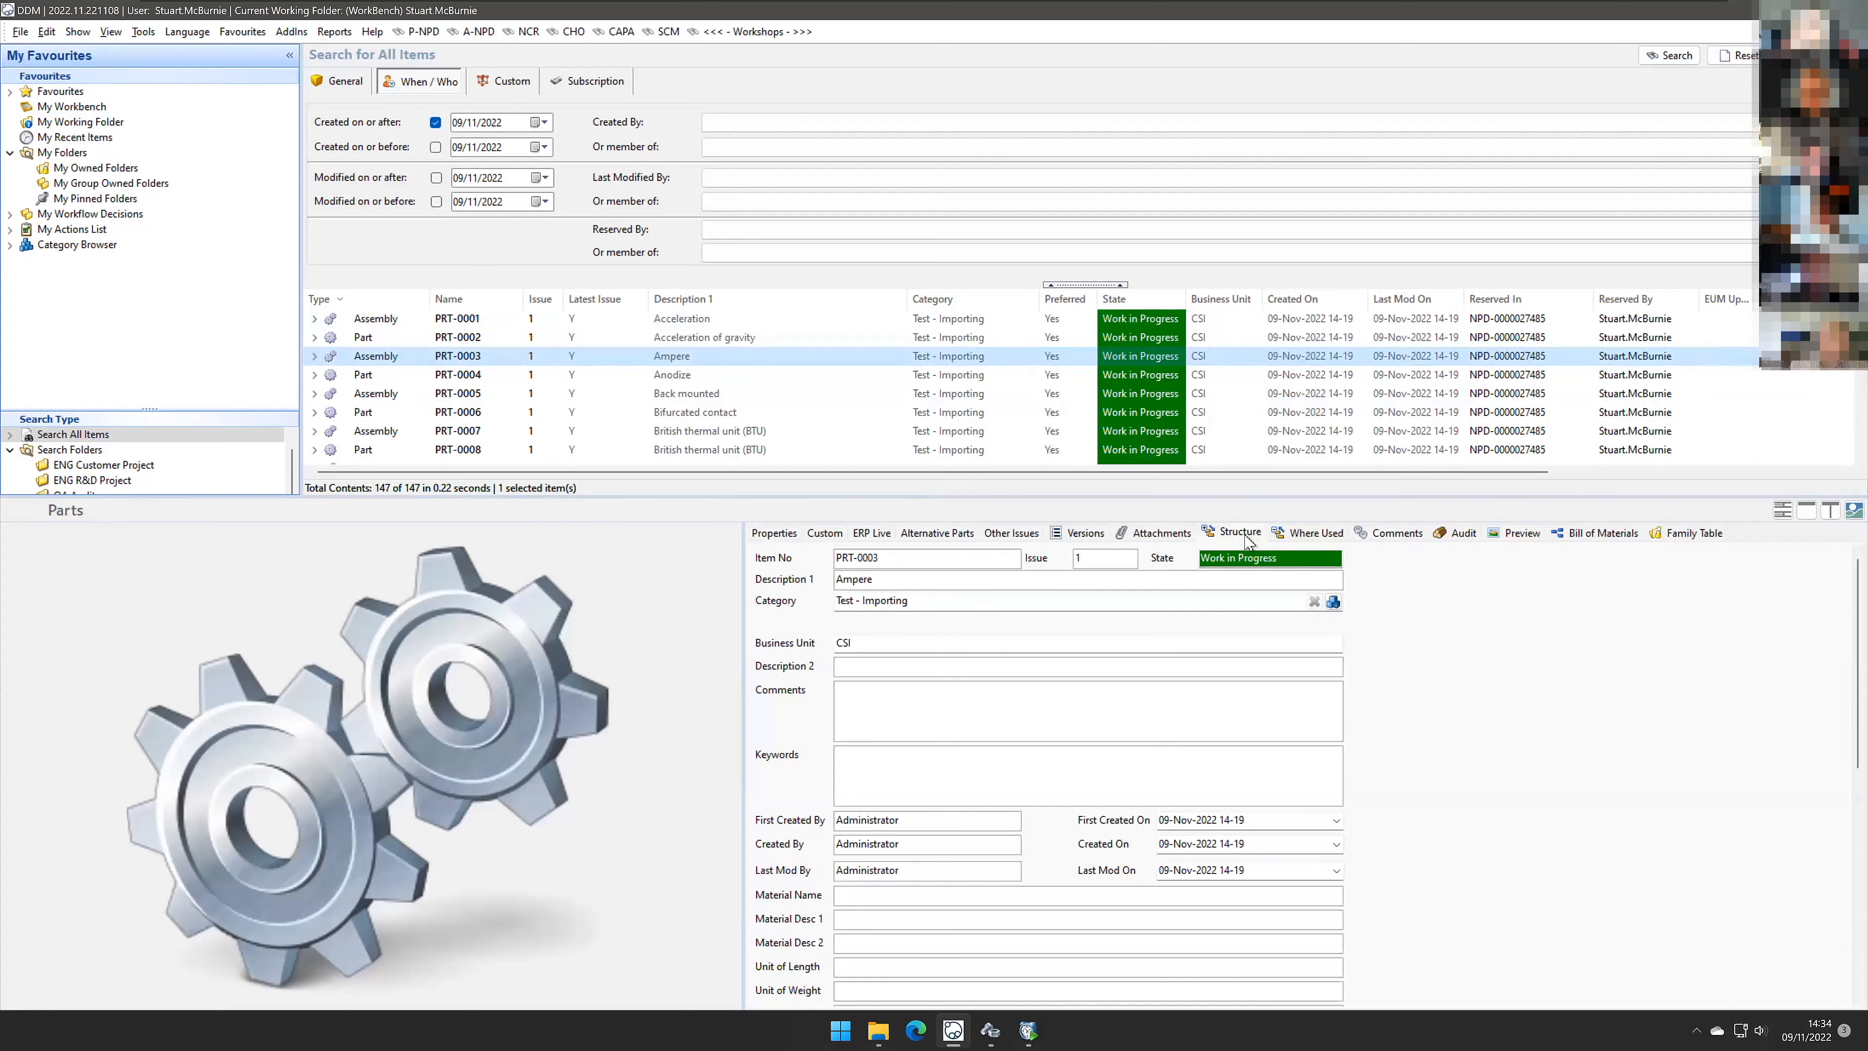
{"action": "left_click", "coordinate": [1243, 534]}
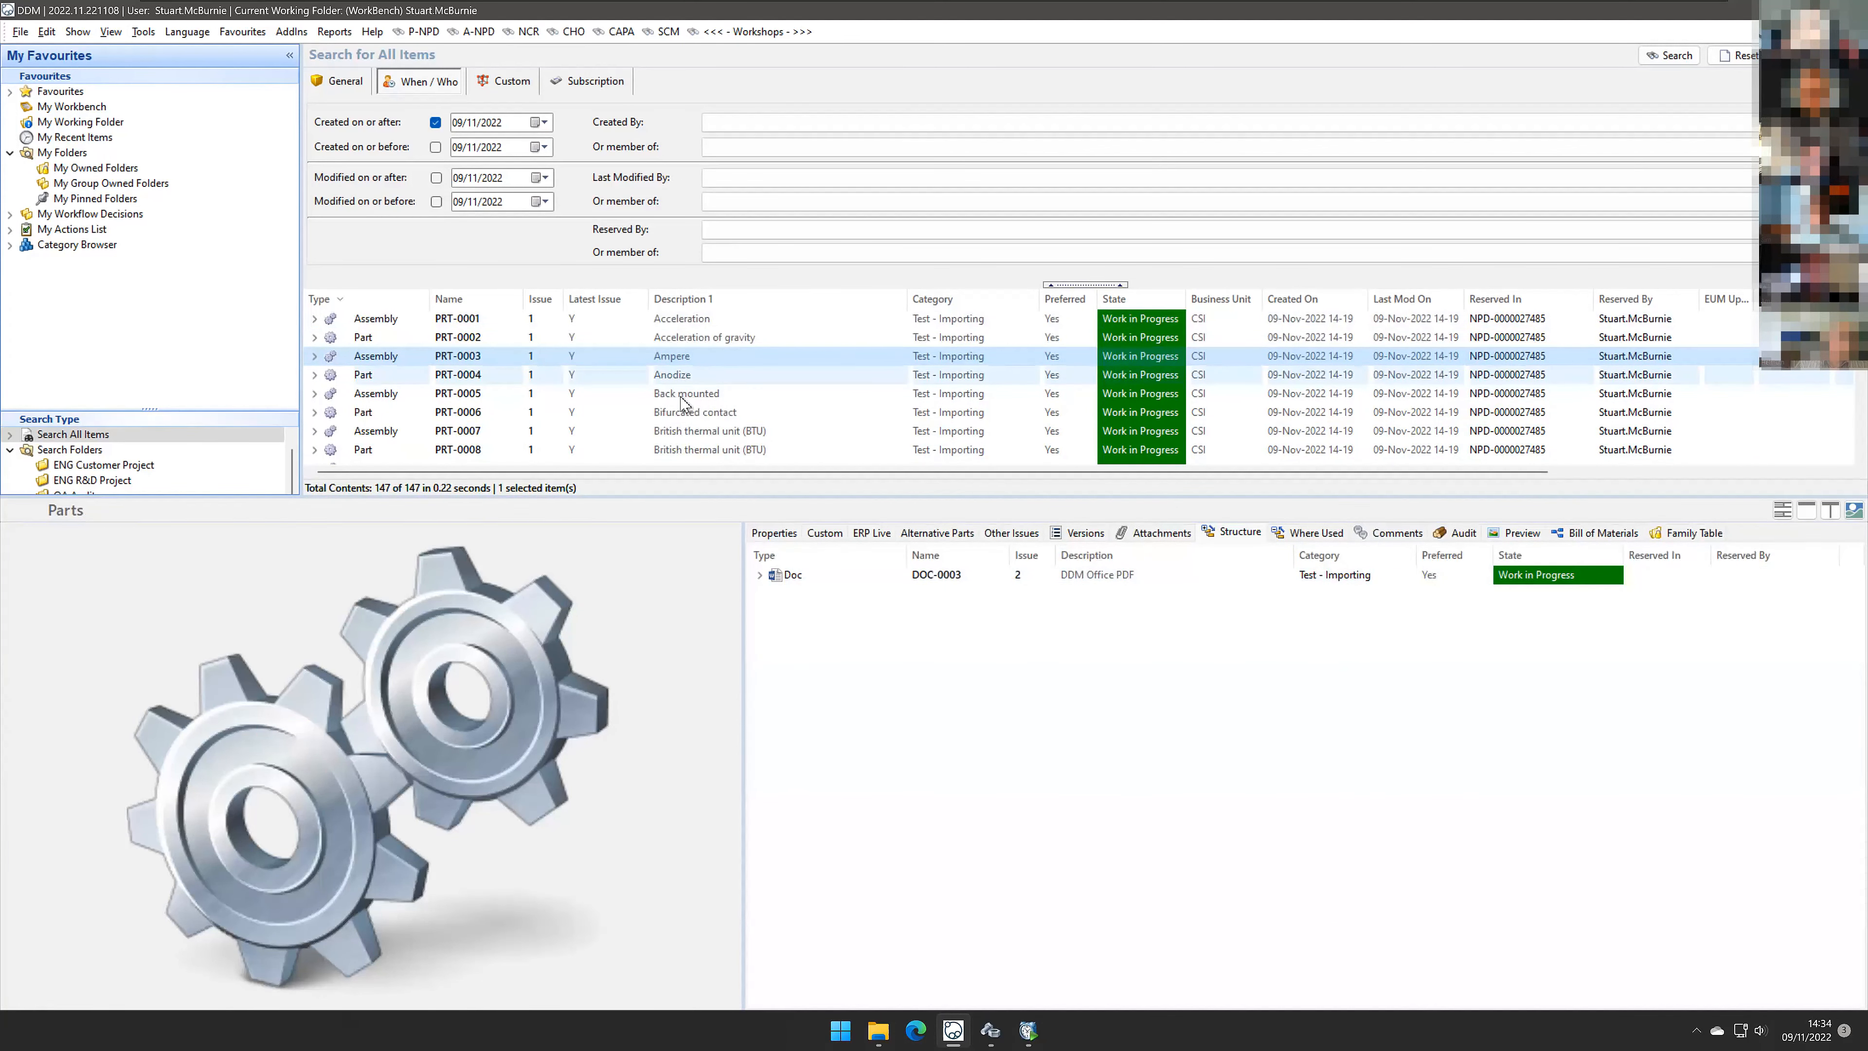
{"action": "left_click", "coordinate": [681, 375]}
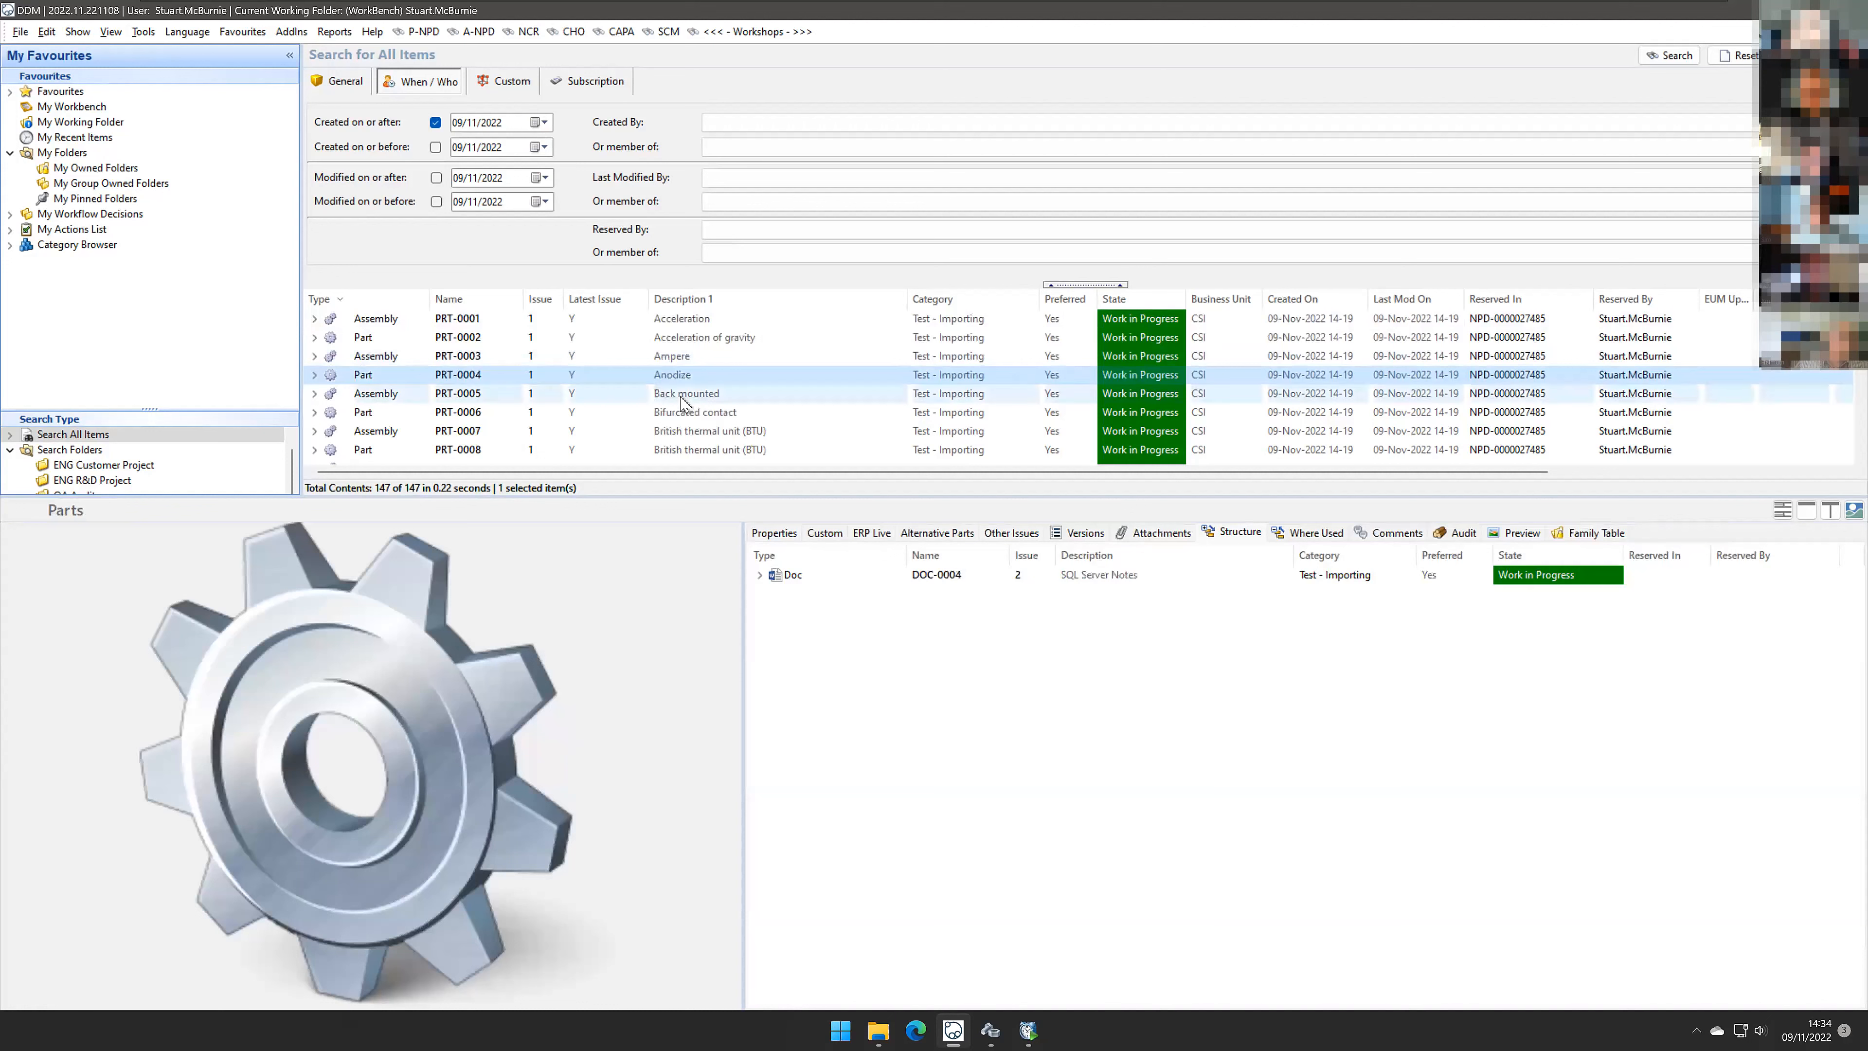
{"action": "left_click", "coordinate": [681, 339]}
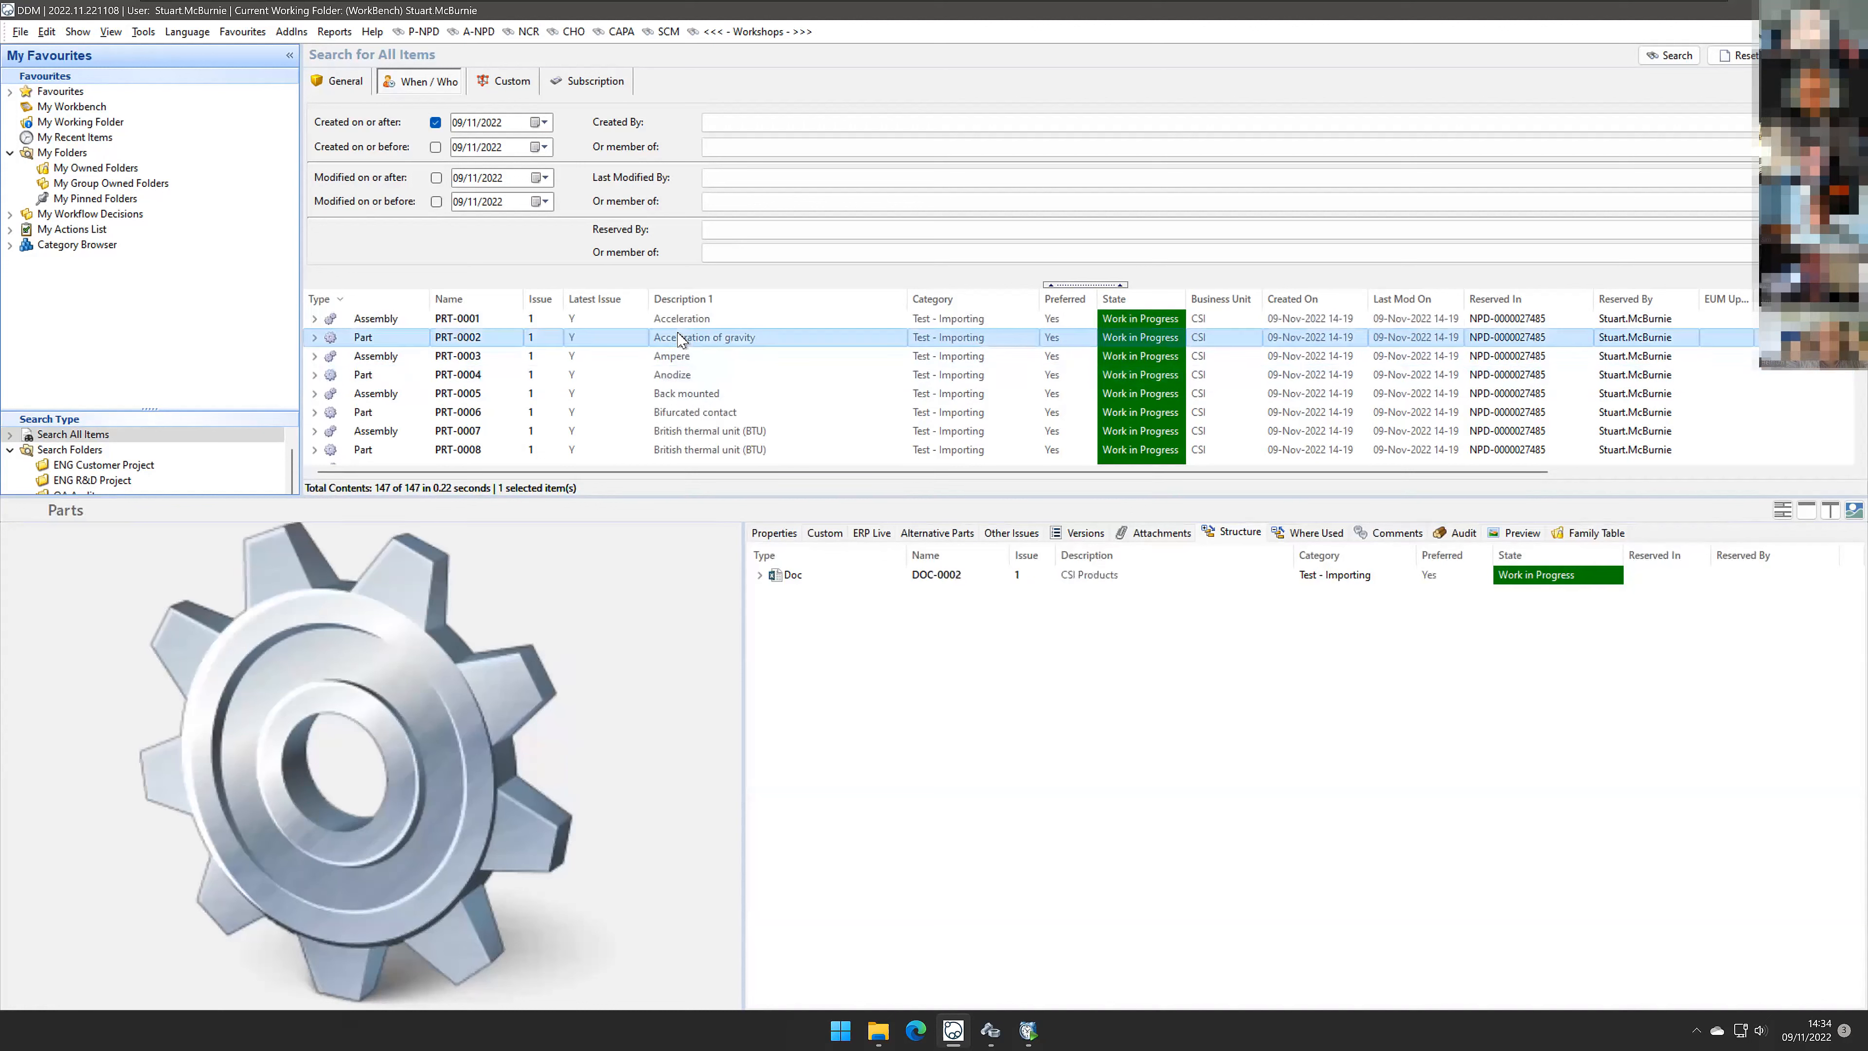
{"action": "left_click", "coordinate": [687, 395]}
{"action": "left_click", "coordinate": [690, 415]}
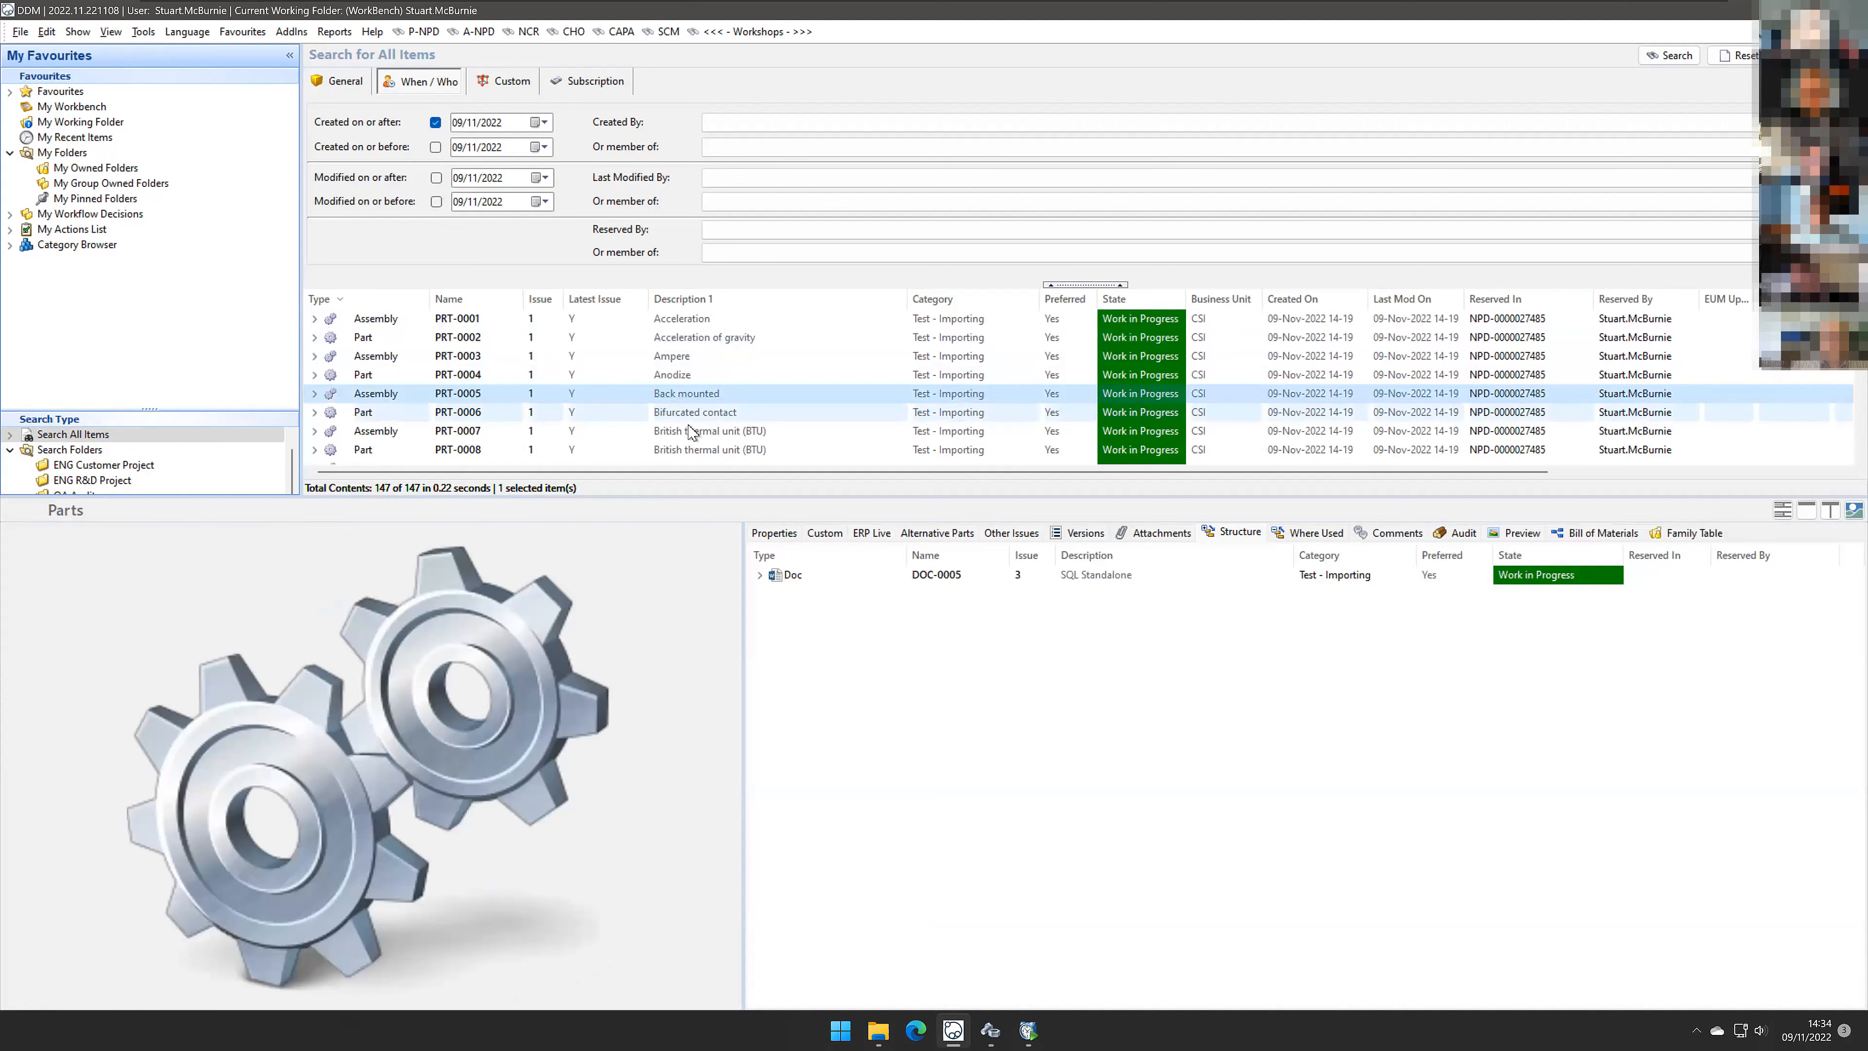
{"action": "left_click", "coordinate": [689, 434]}
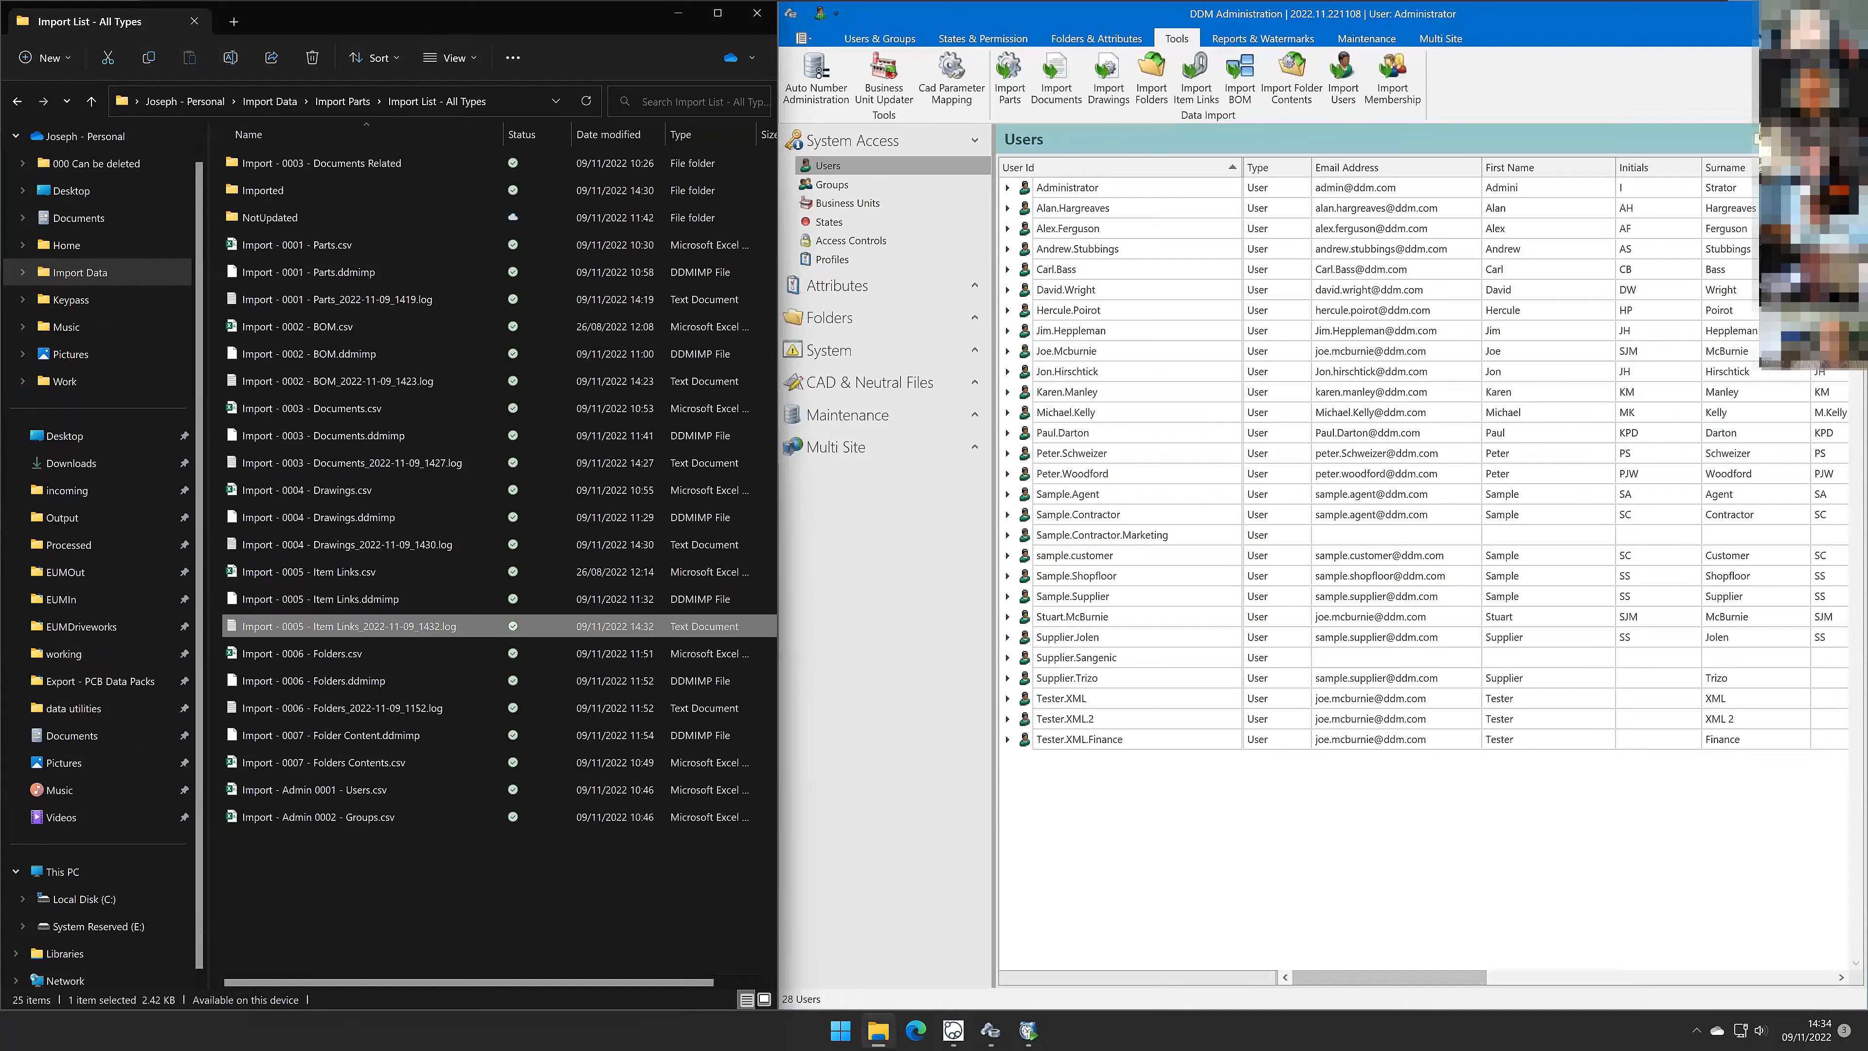
Step: Open the actions list of the Workshop 2022-11-09 Importing via CSV project in the DDM client
{"action": "left_click", "coordinate": [368, 653]}
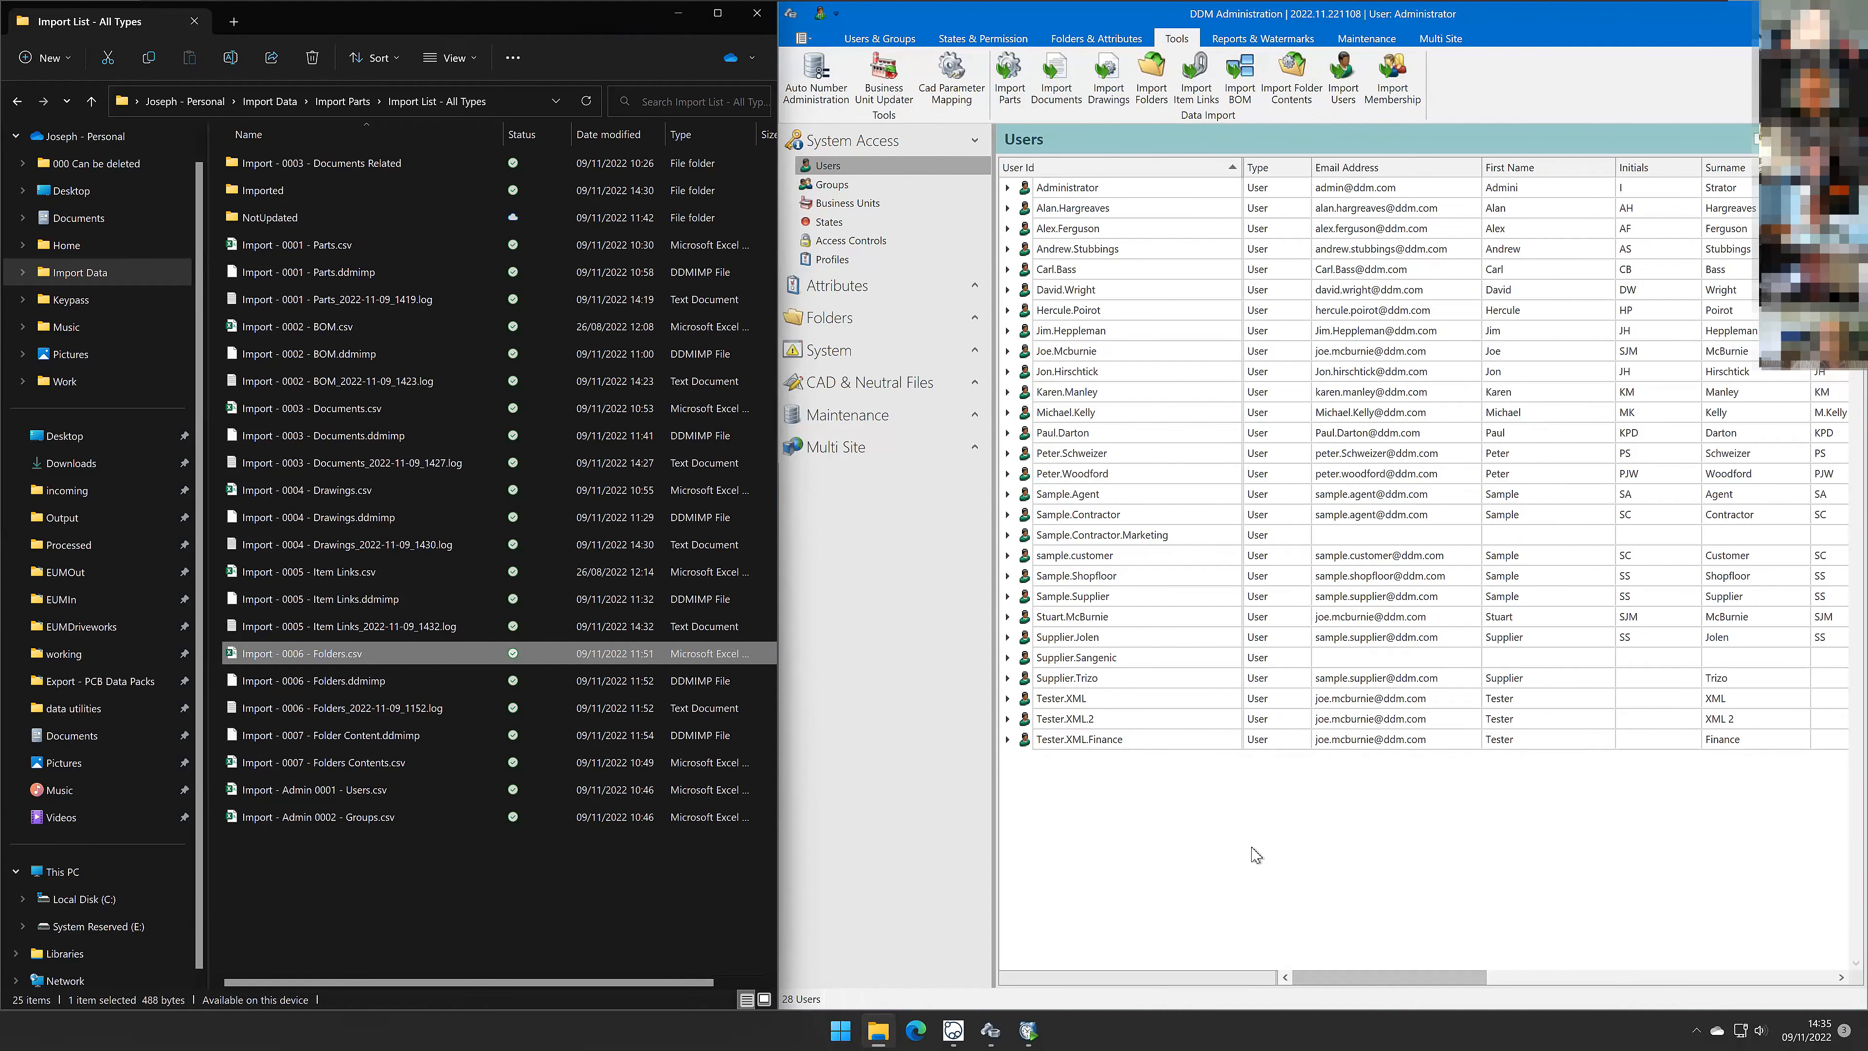
{"action": "left_click", "coordinate": [953, 1030]}
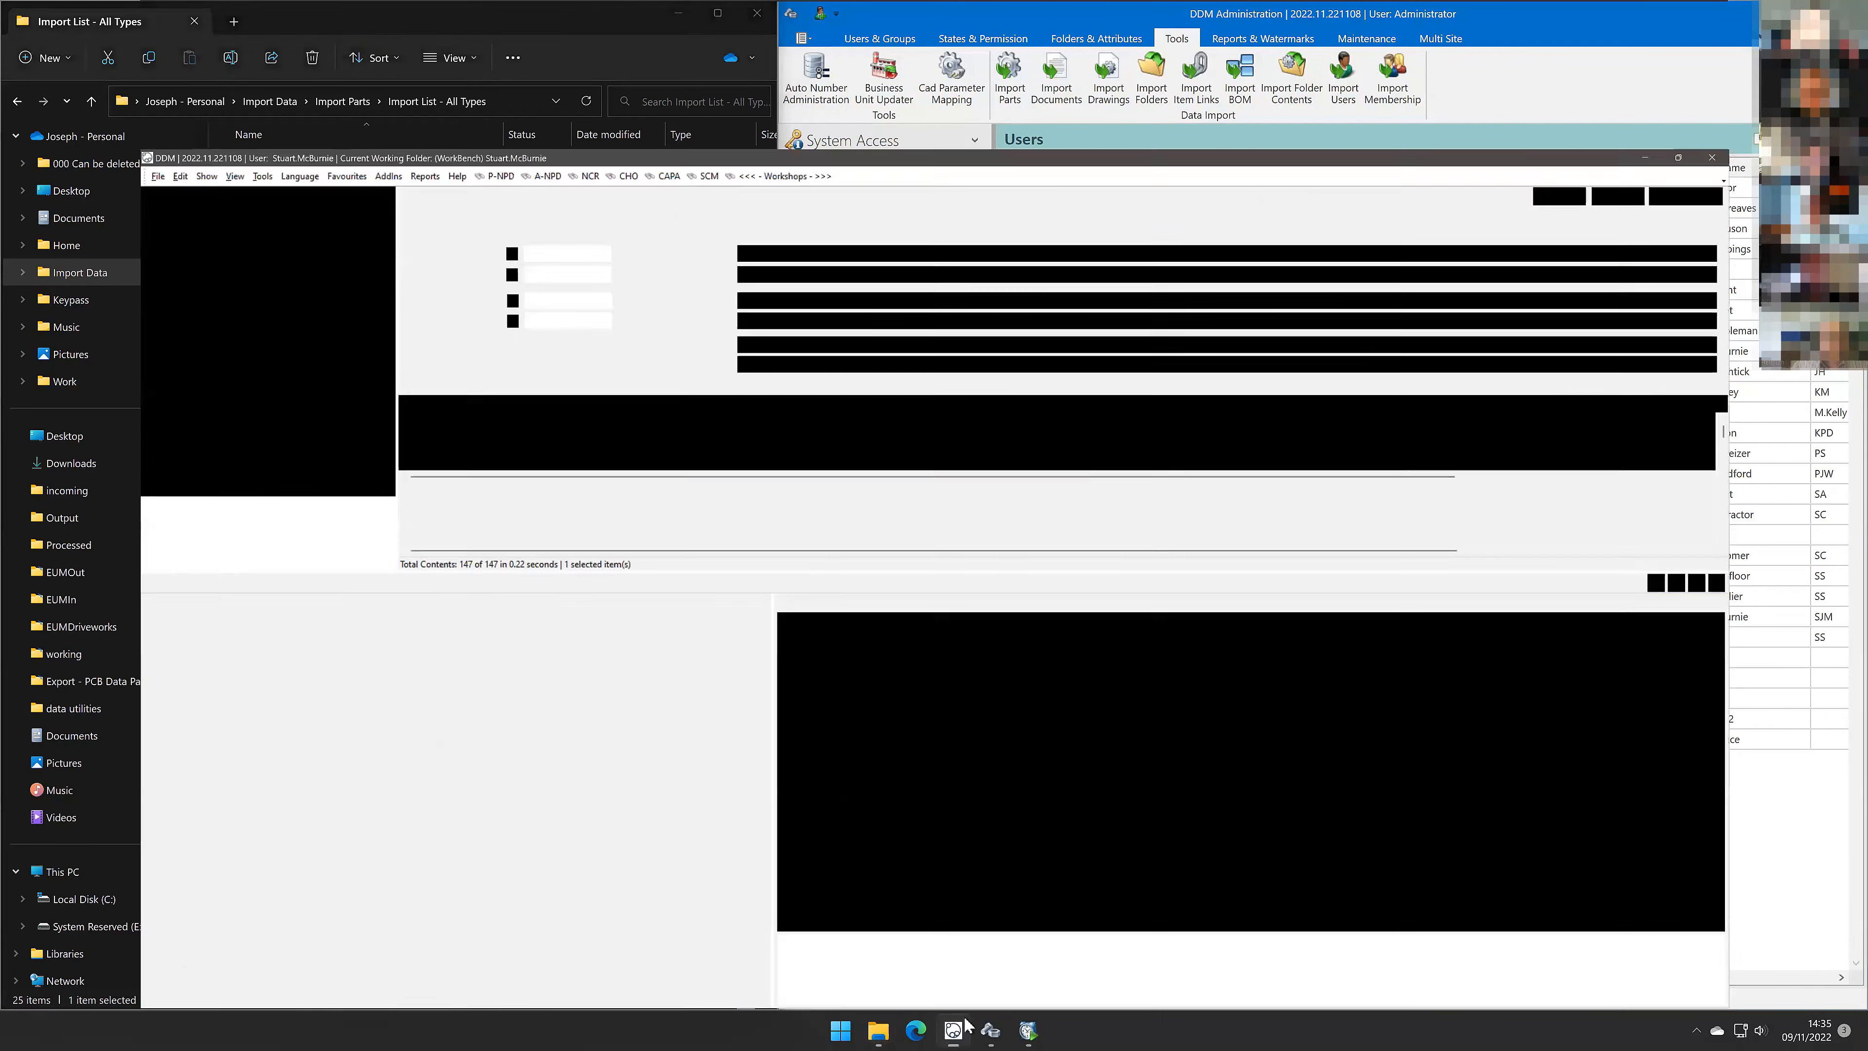
{"action": "left_click", "coordinate": [773, 32]}
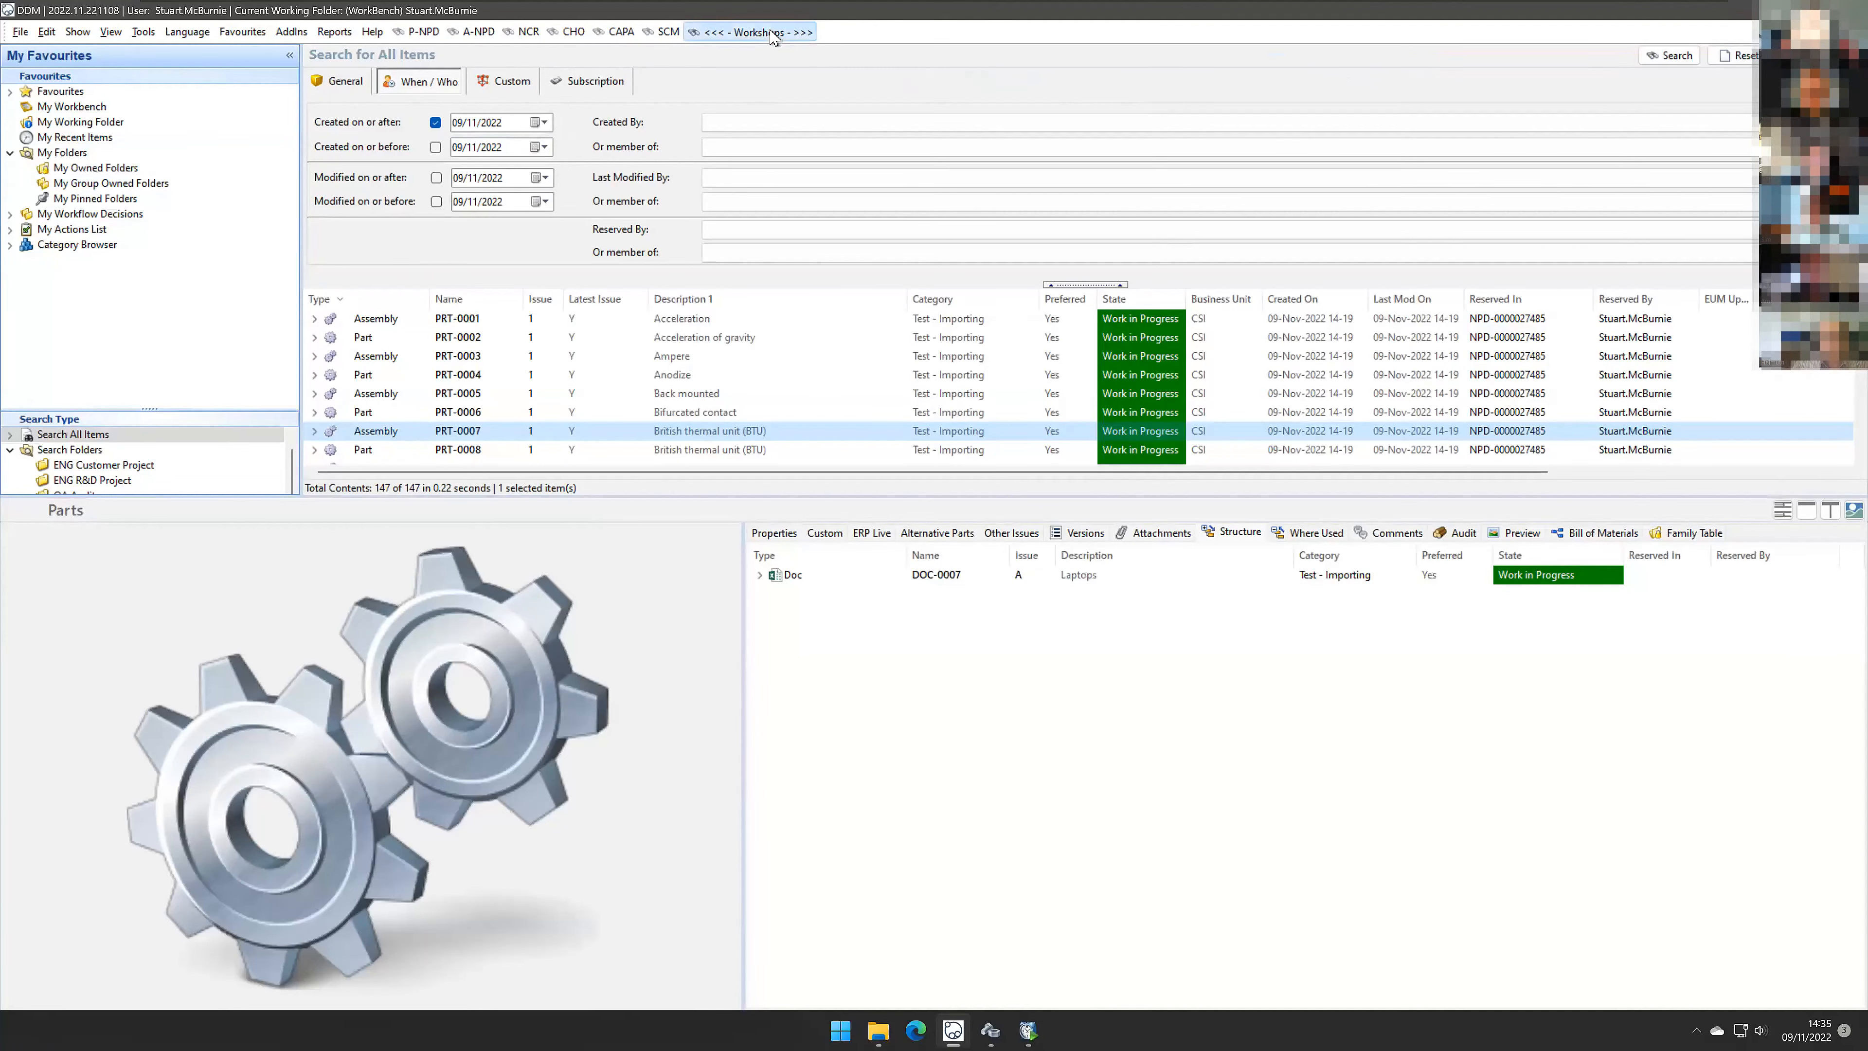
{"action": "left_click", "coordinate": [690, 163]}
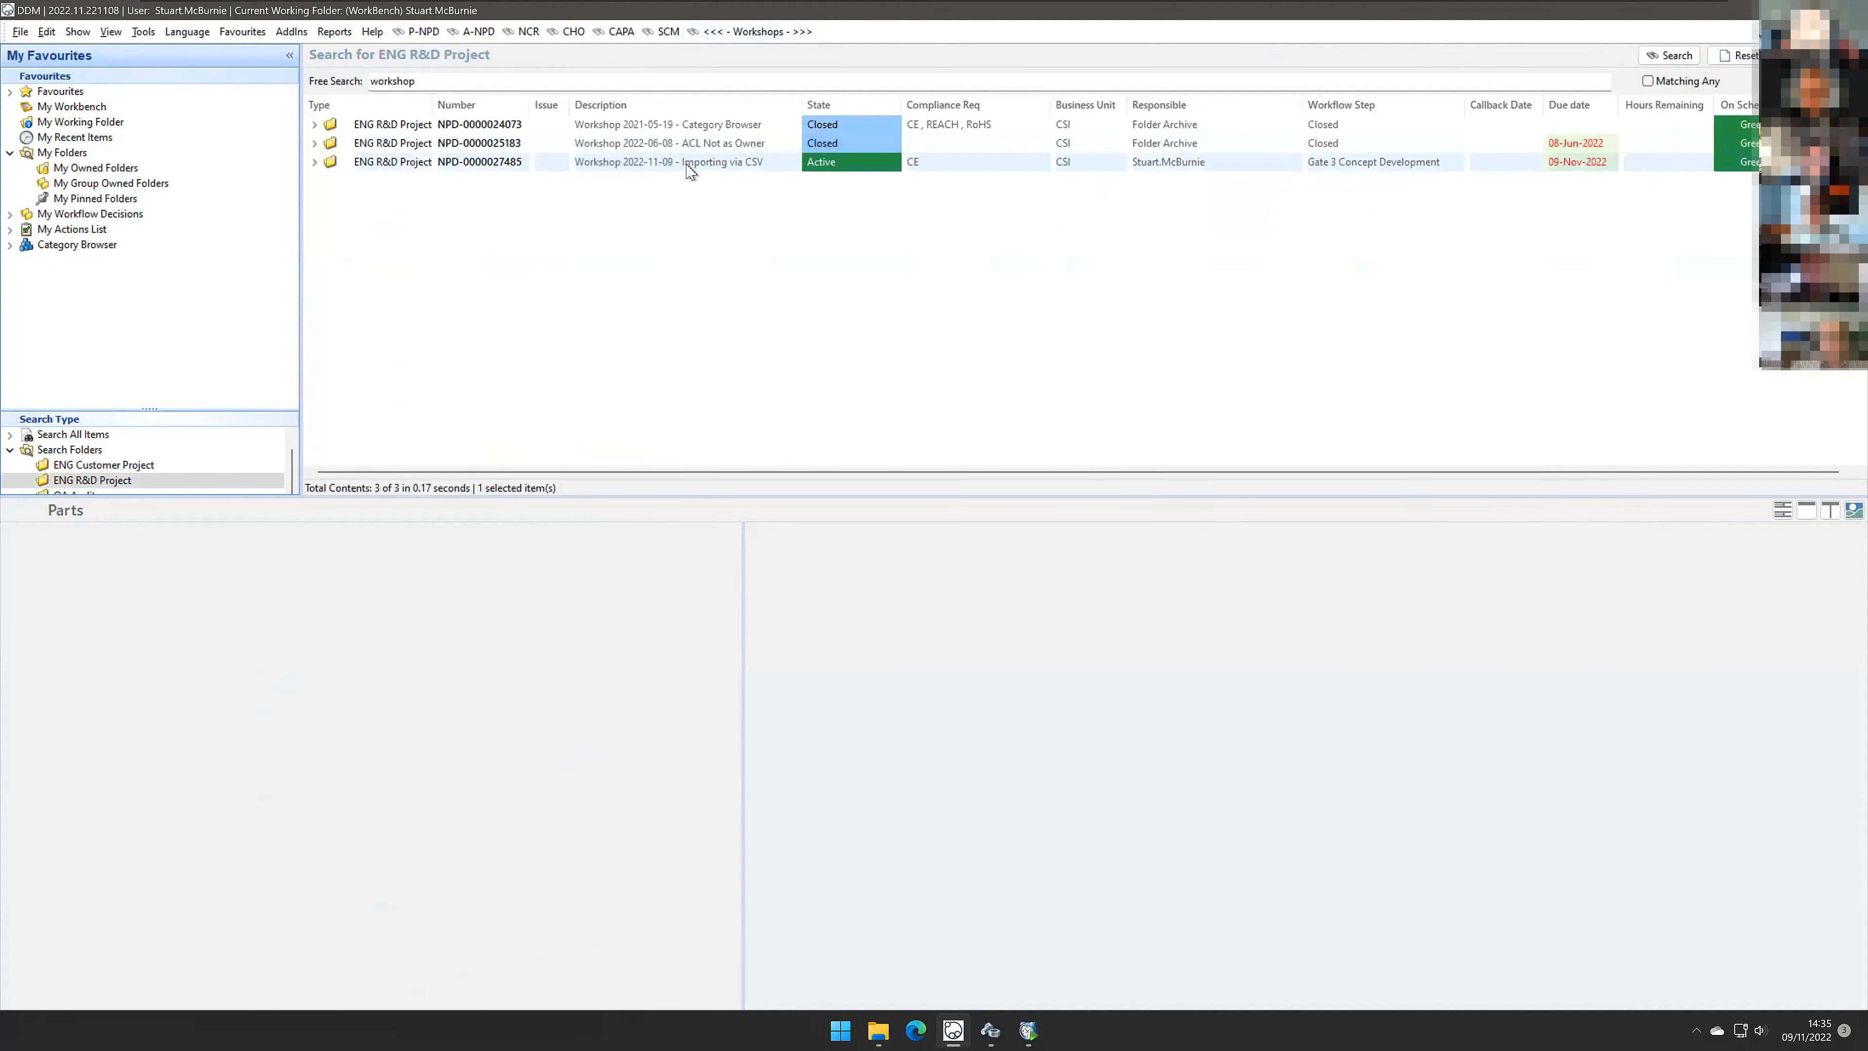
{"action": "left_click", "coordinate": [1484, 533]}
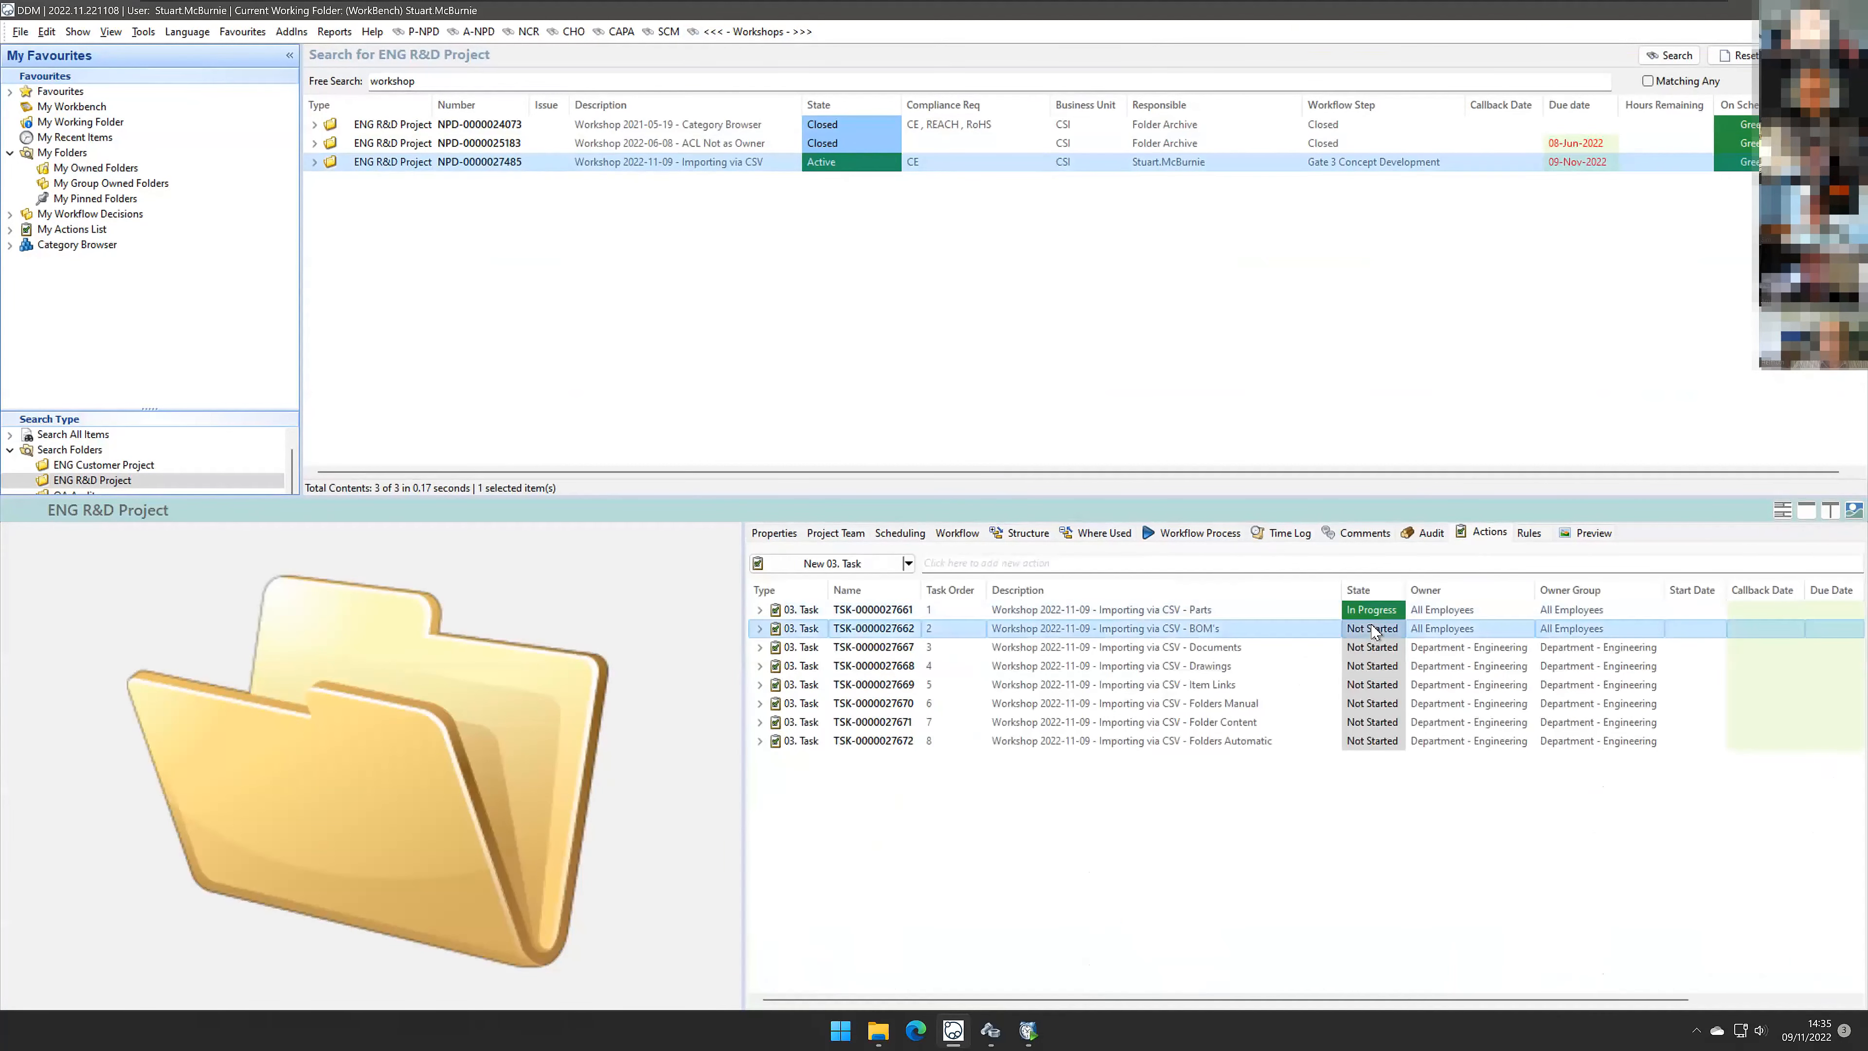
Step: Set the state of the Parts and BOM's import tasks to Completed
{"action": "left_click", "coordinate": [1384, 617]}
{"action": "left_click", "coordinate": [1392, 613]}
{"action": "left_click", "coordinate": [1396, 611]}
{"action": "left_click", "coordinate": [1386, 666]}
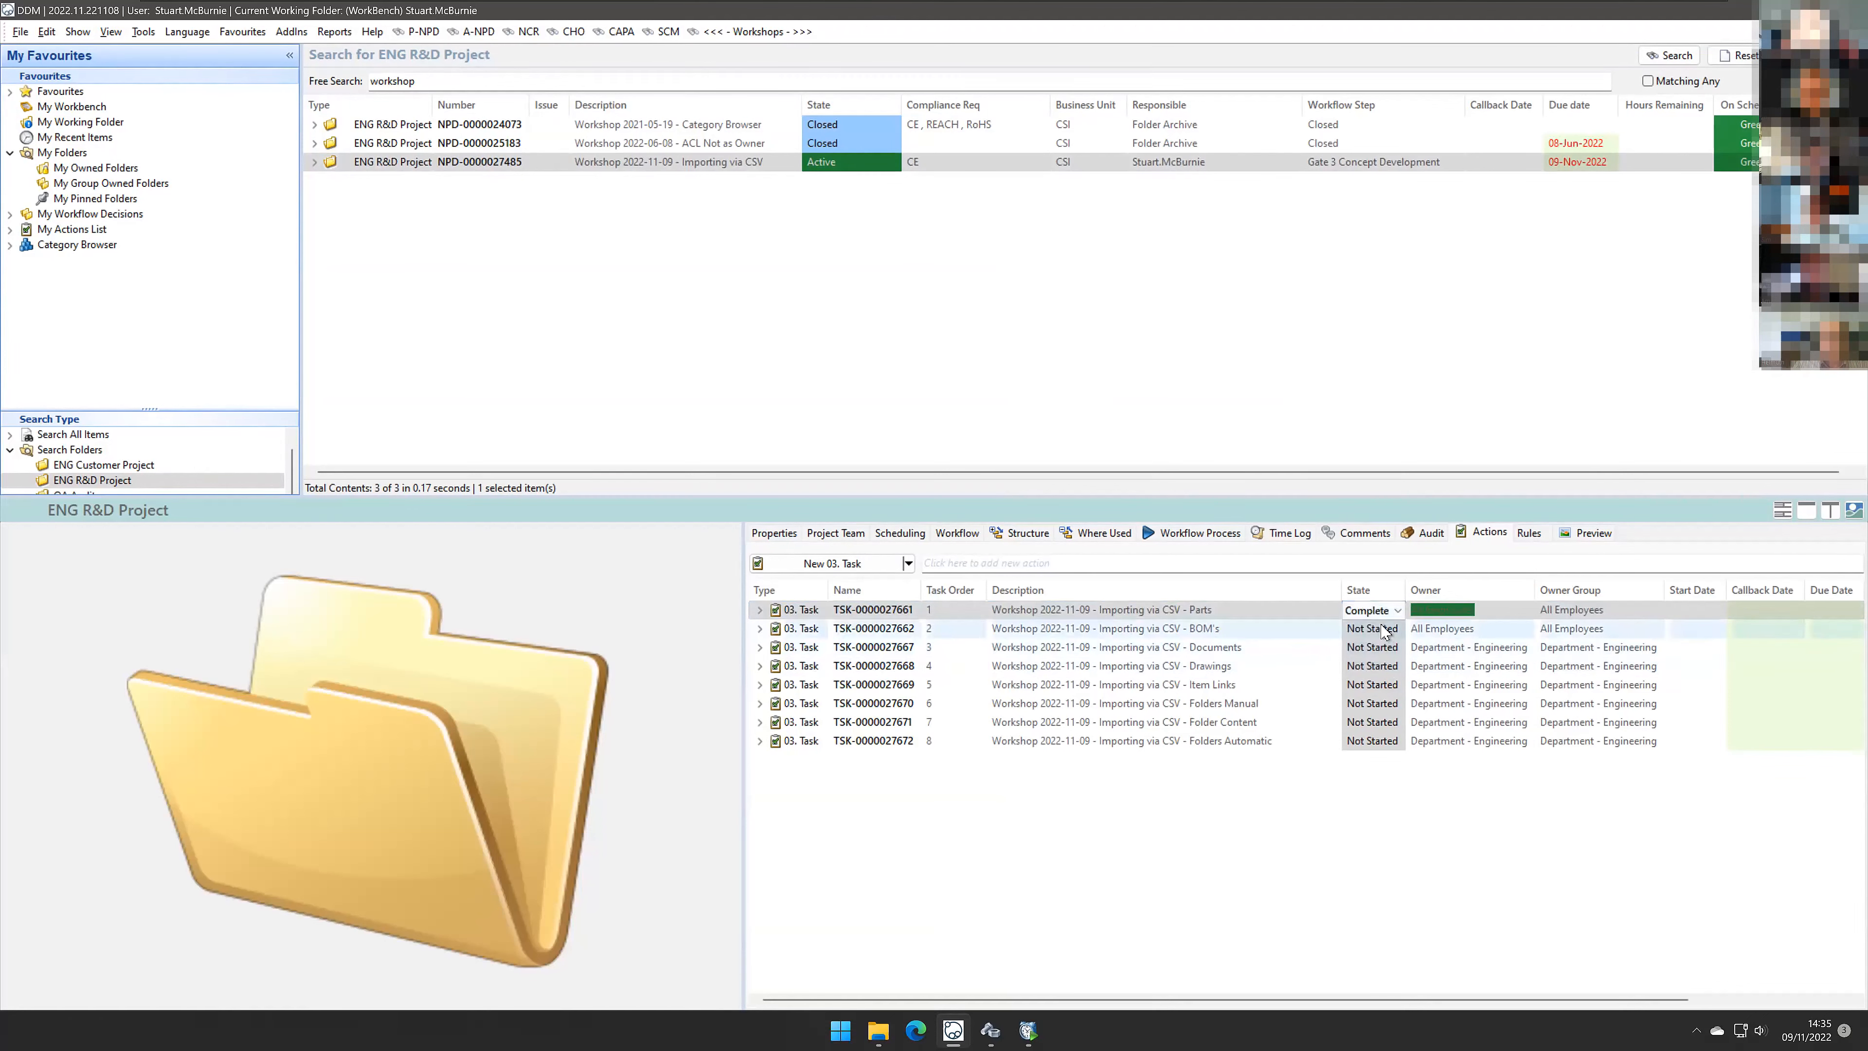
{"action": "left_click", "coordinate": [1382, 634]}
{"action": "left_click", "coordinate": [1397, 631]}
{"action": "left_click", "coordinate": [1397, 629]}
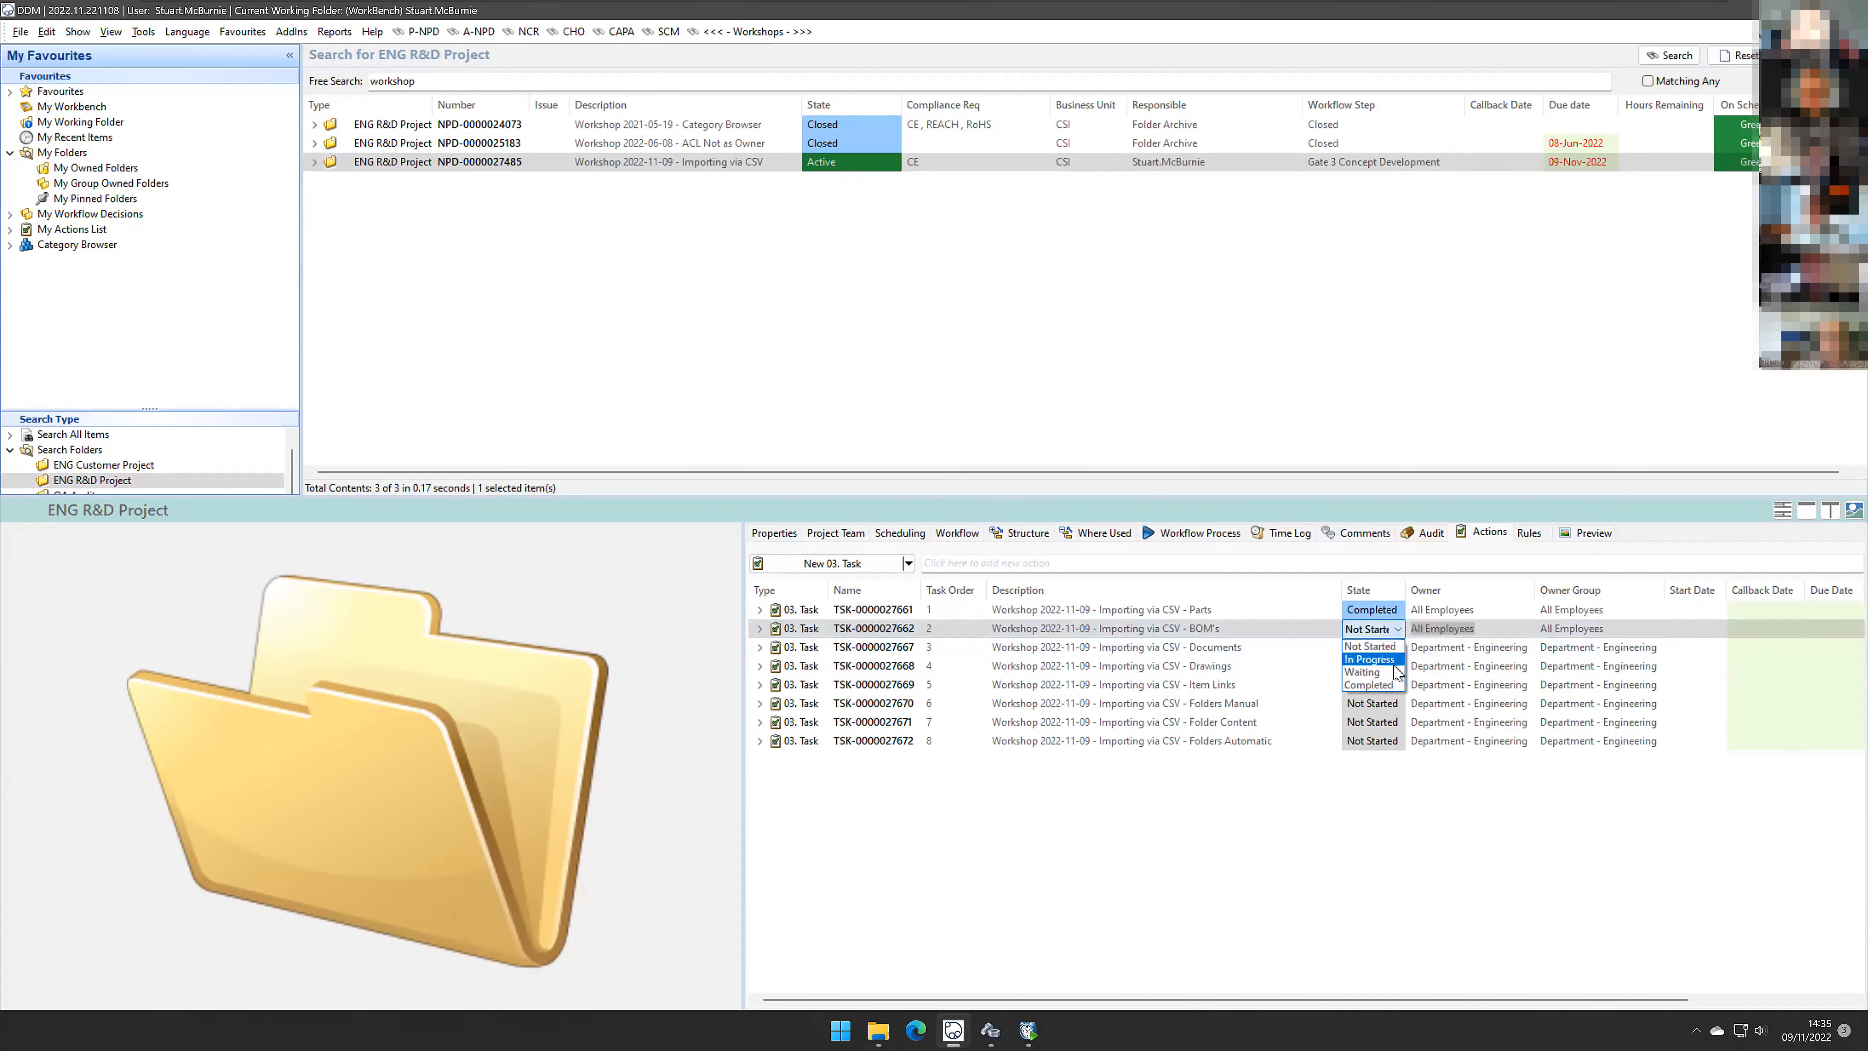
{"action": "left_click", "coordinate": [1381, 662]}
{"action": "left_click", "coordinate": [1380, 655]}
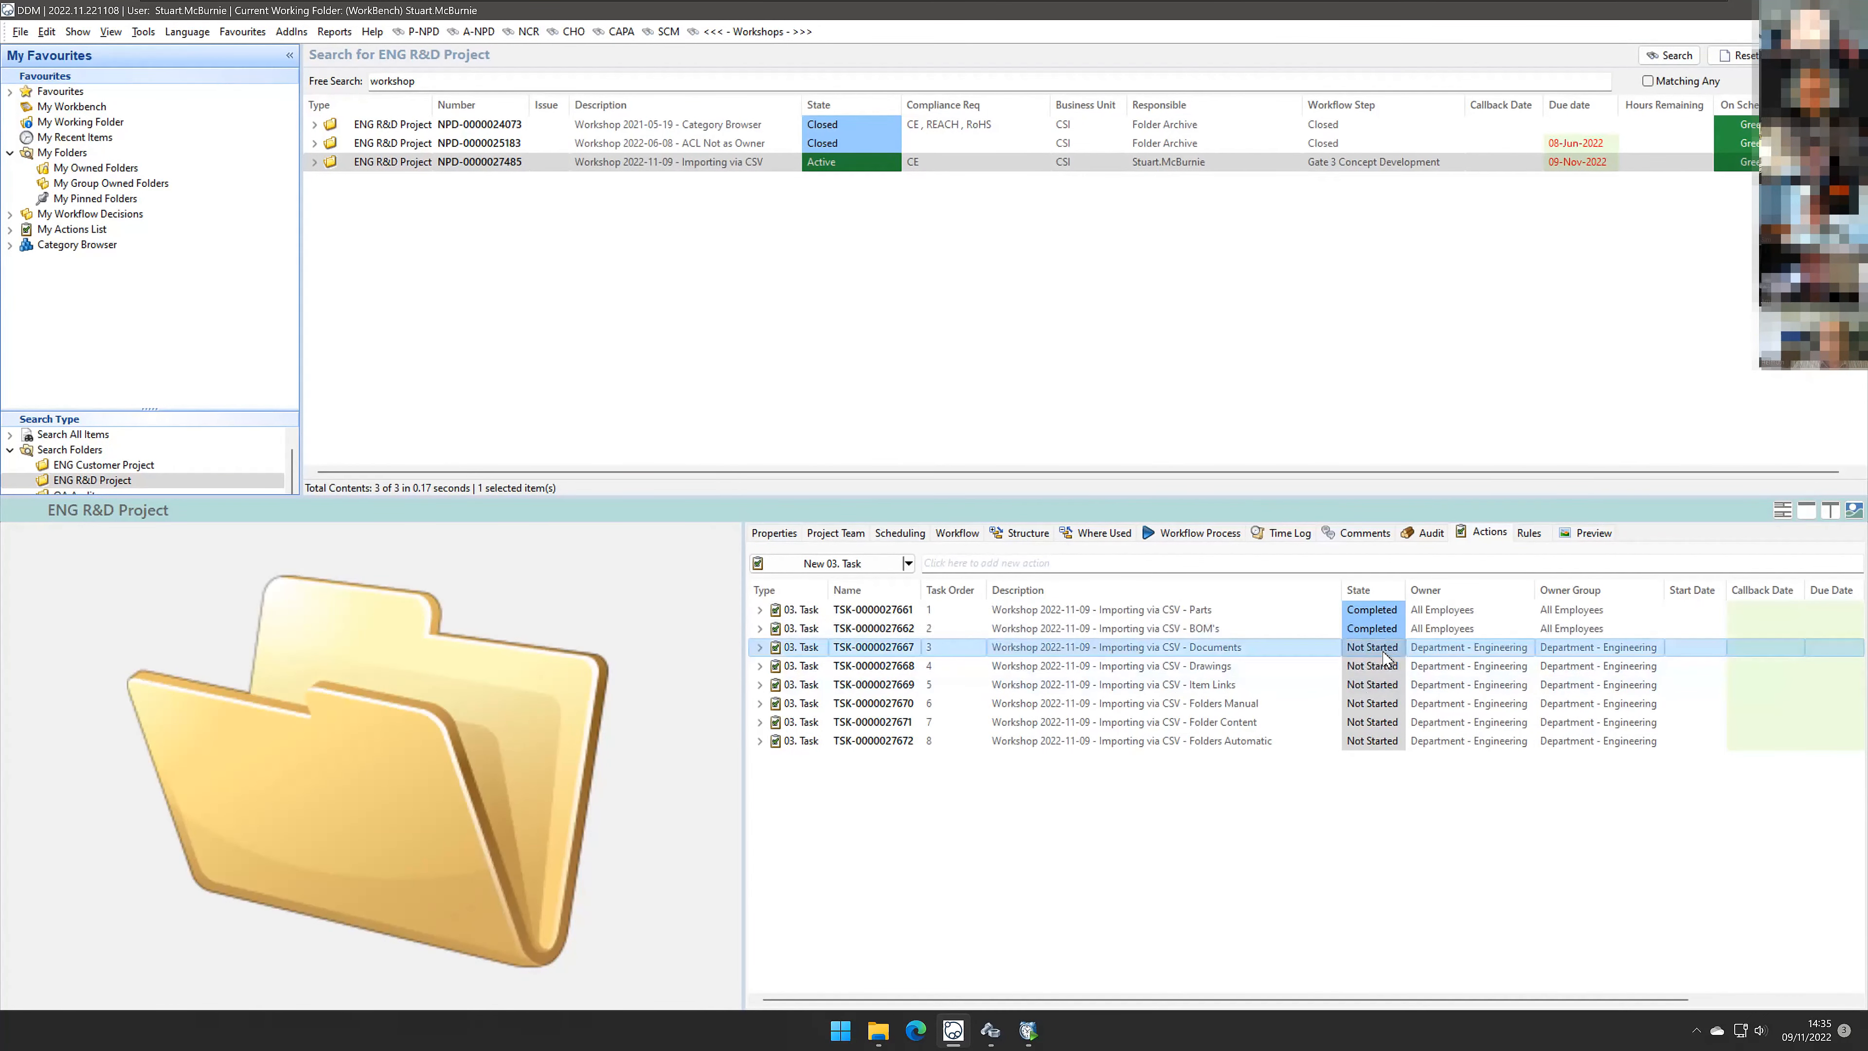
Step: Set the state of the Documents, Drawings and Item Links import tasks to Completed
{"action": "left_click", "coordinate": [1397, 651]}
{"action": "left_click", "coordinate": [1397, 649]}
{"action": "left_click", "coordinate": [1389, 671]}
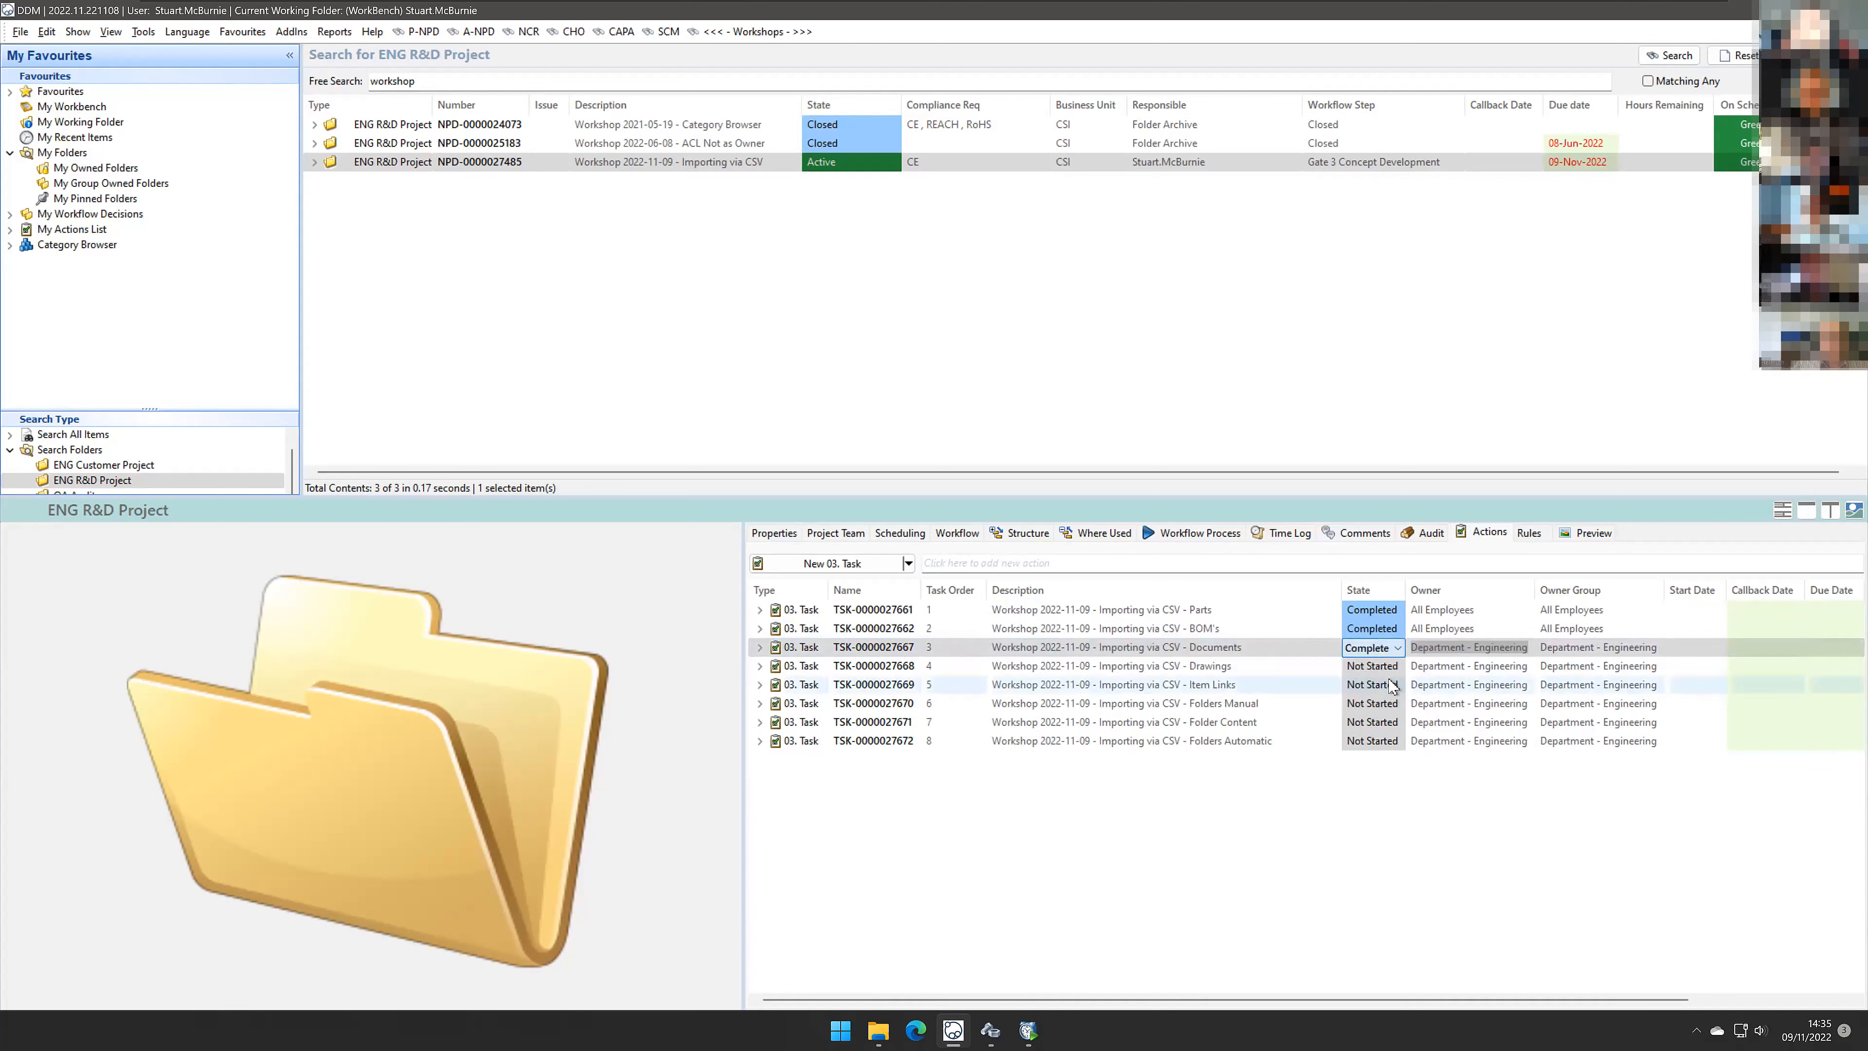
{"action": "left_click", "coordinate": [1389, 668]}
{"action": "left_click", "coordinate": [1396, 667]}
{"action": "left_click", "coordinate": [1397, 666]}
{"action": "left_click", "coordinate": [1368, 721]}
{"action": "left_click", "coordinate": [1392, 686]}
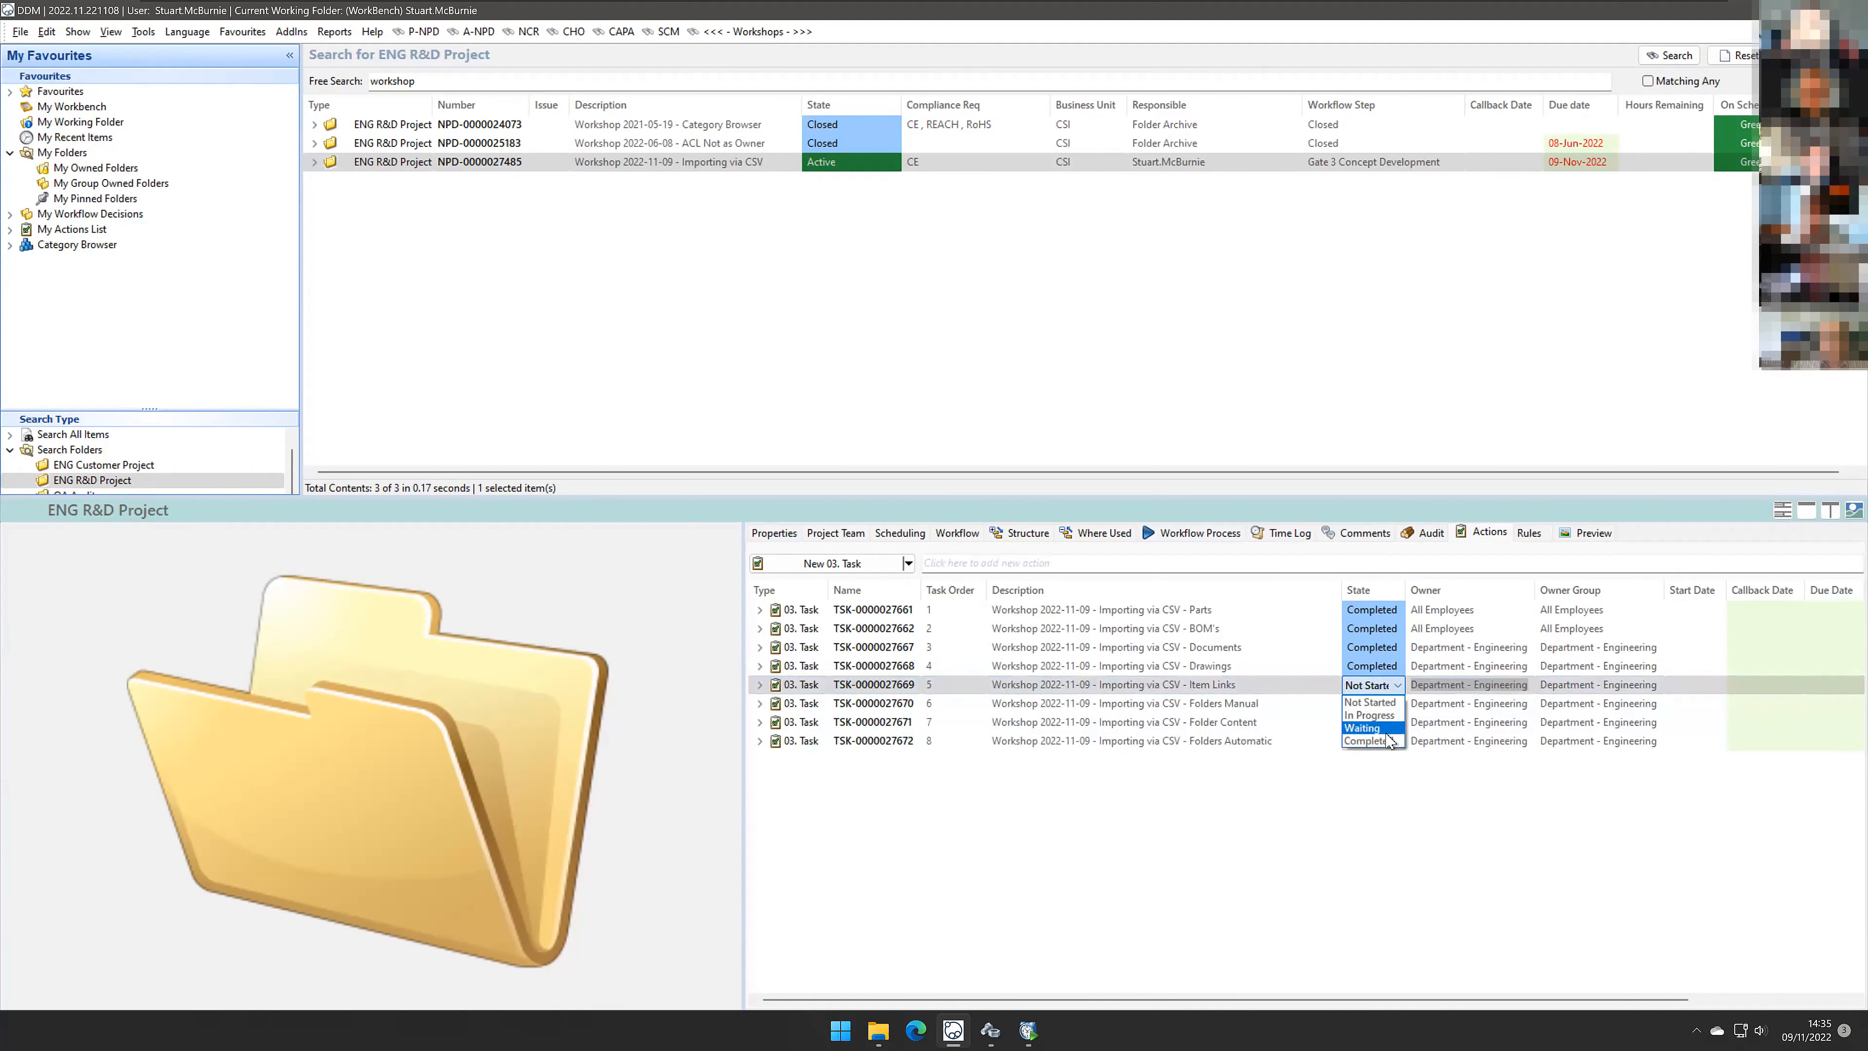
{"action": "left_click", "coordinate": [1386, 751]}
Step: Set the Folders Manual task's state to In Progress
{"action": "left_click", "coordinate": [1383, 705]}
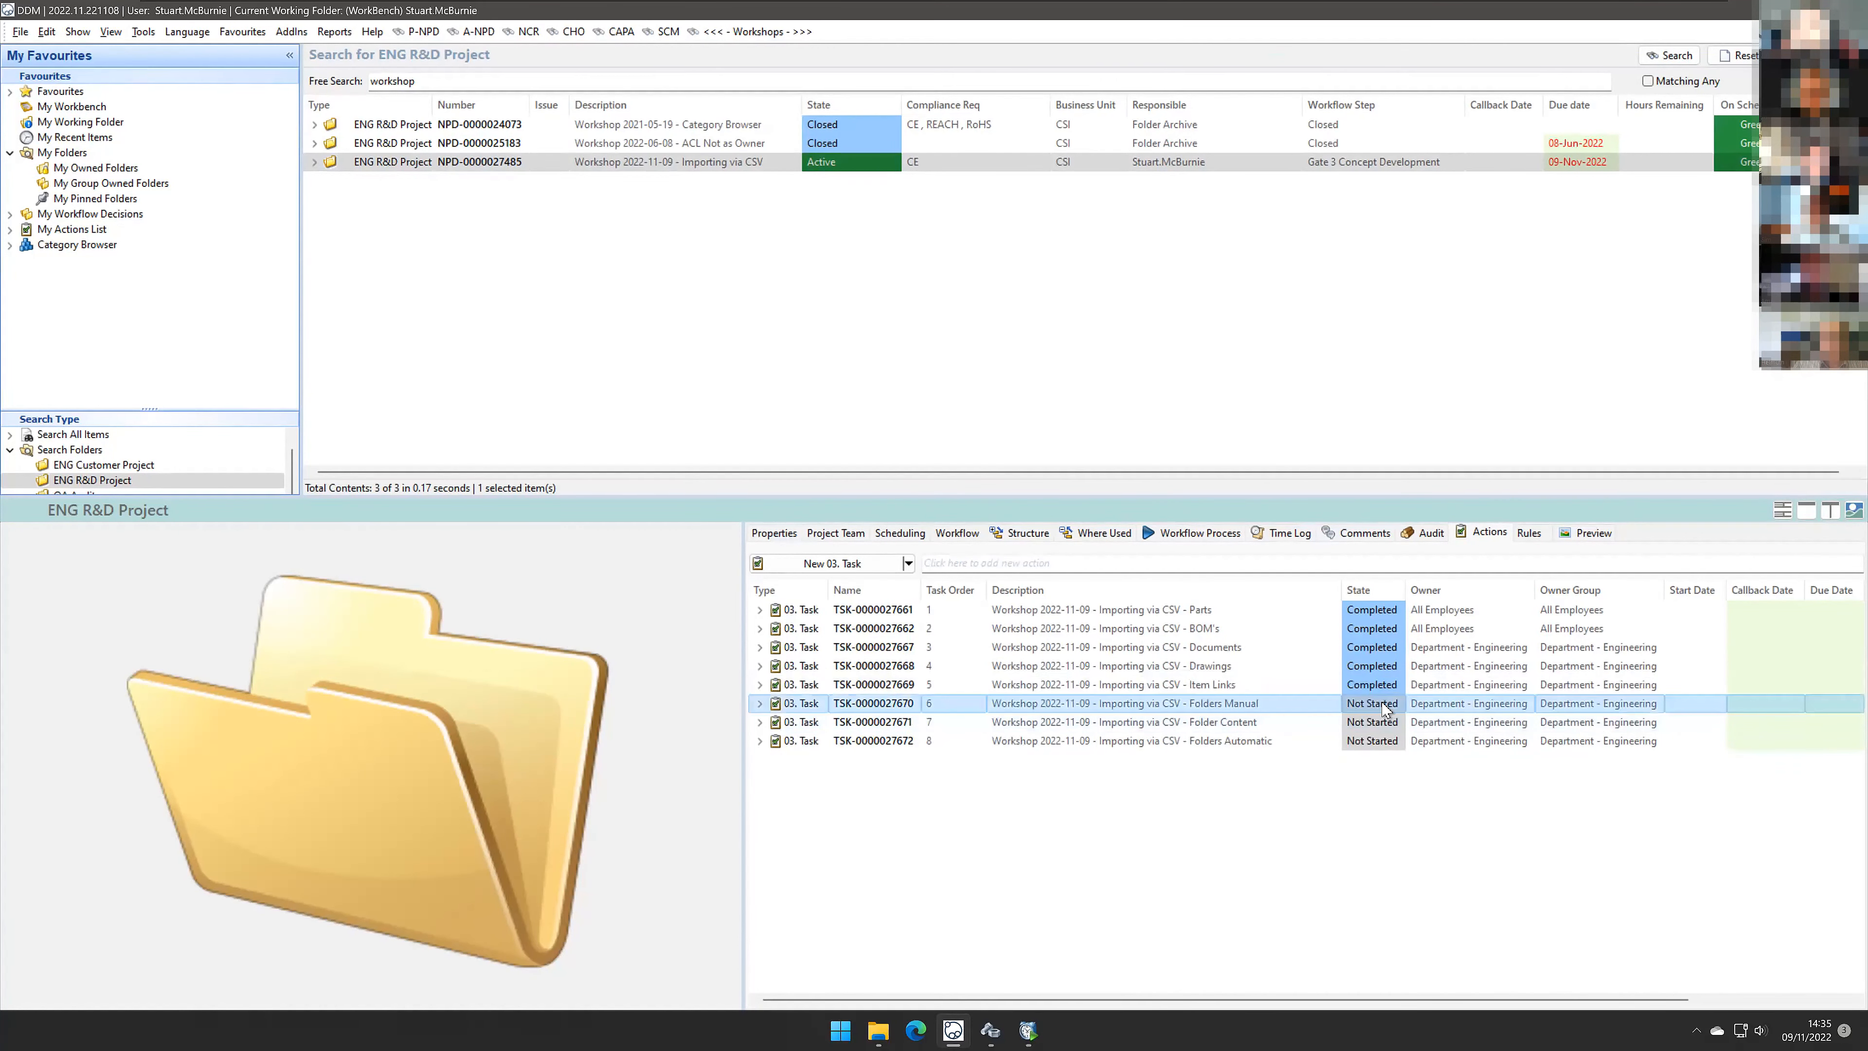
{"action": "left_click", "coordinate": [1390, 710]}
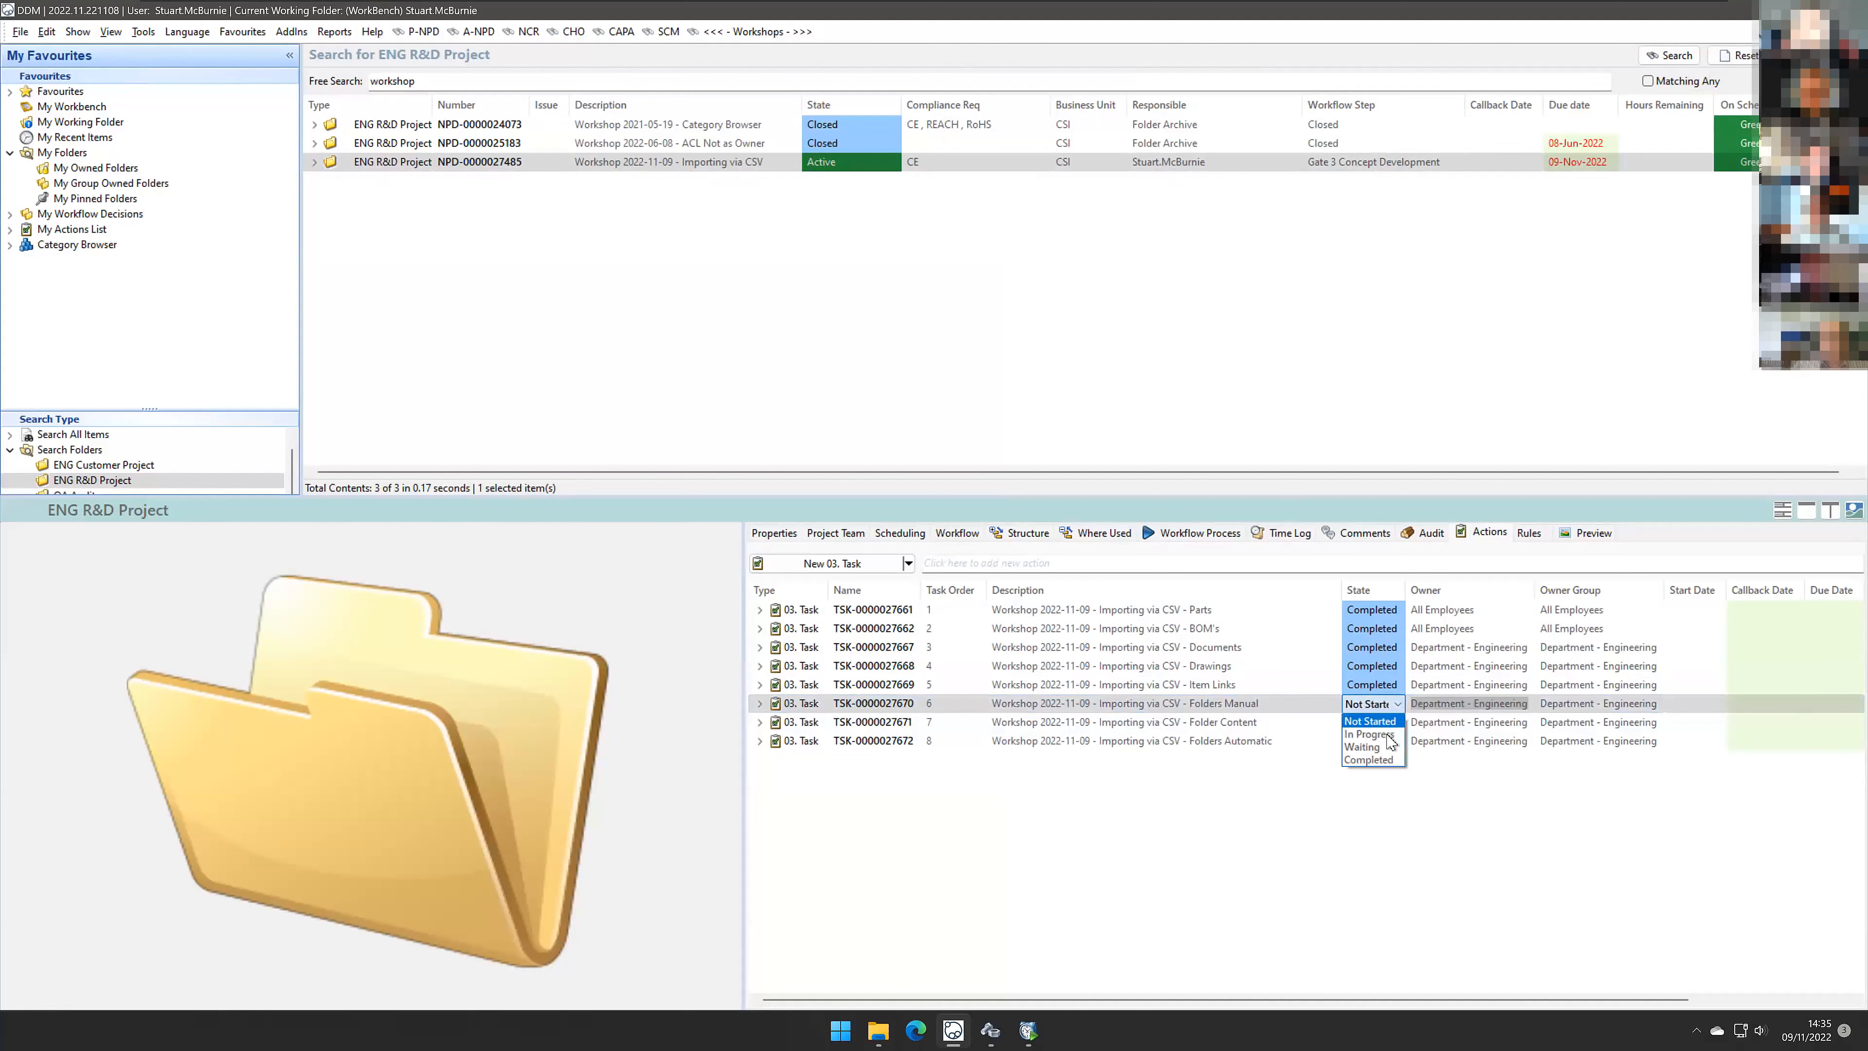
{"action": "left_click", "coordinate": [1390, 735]}
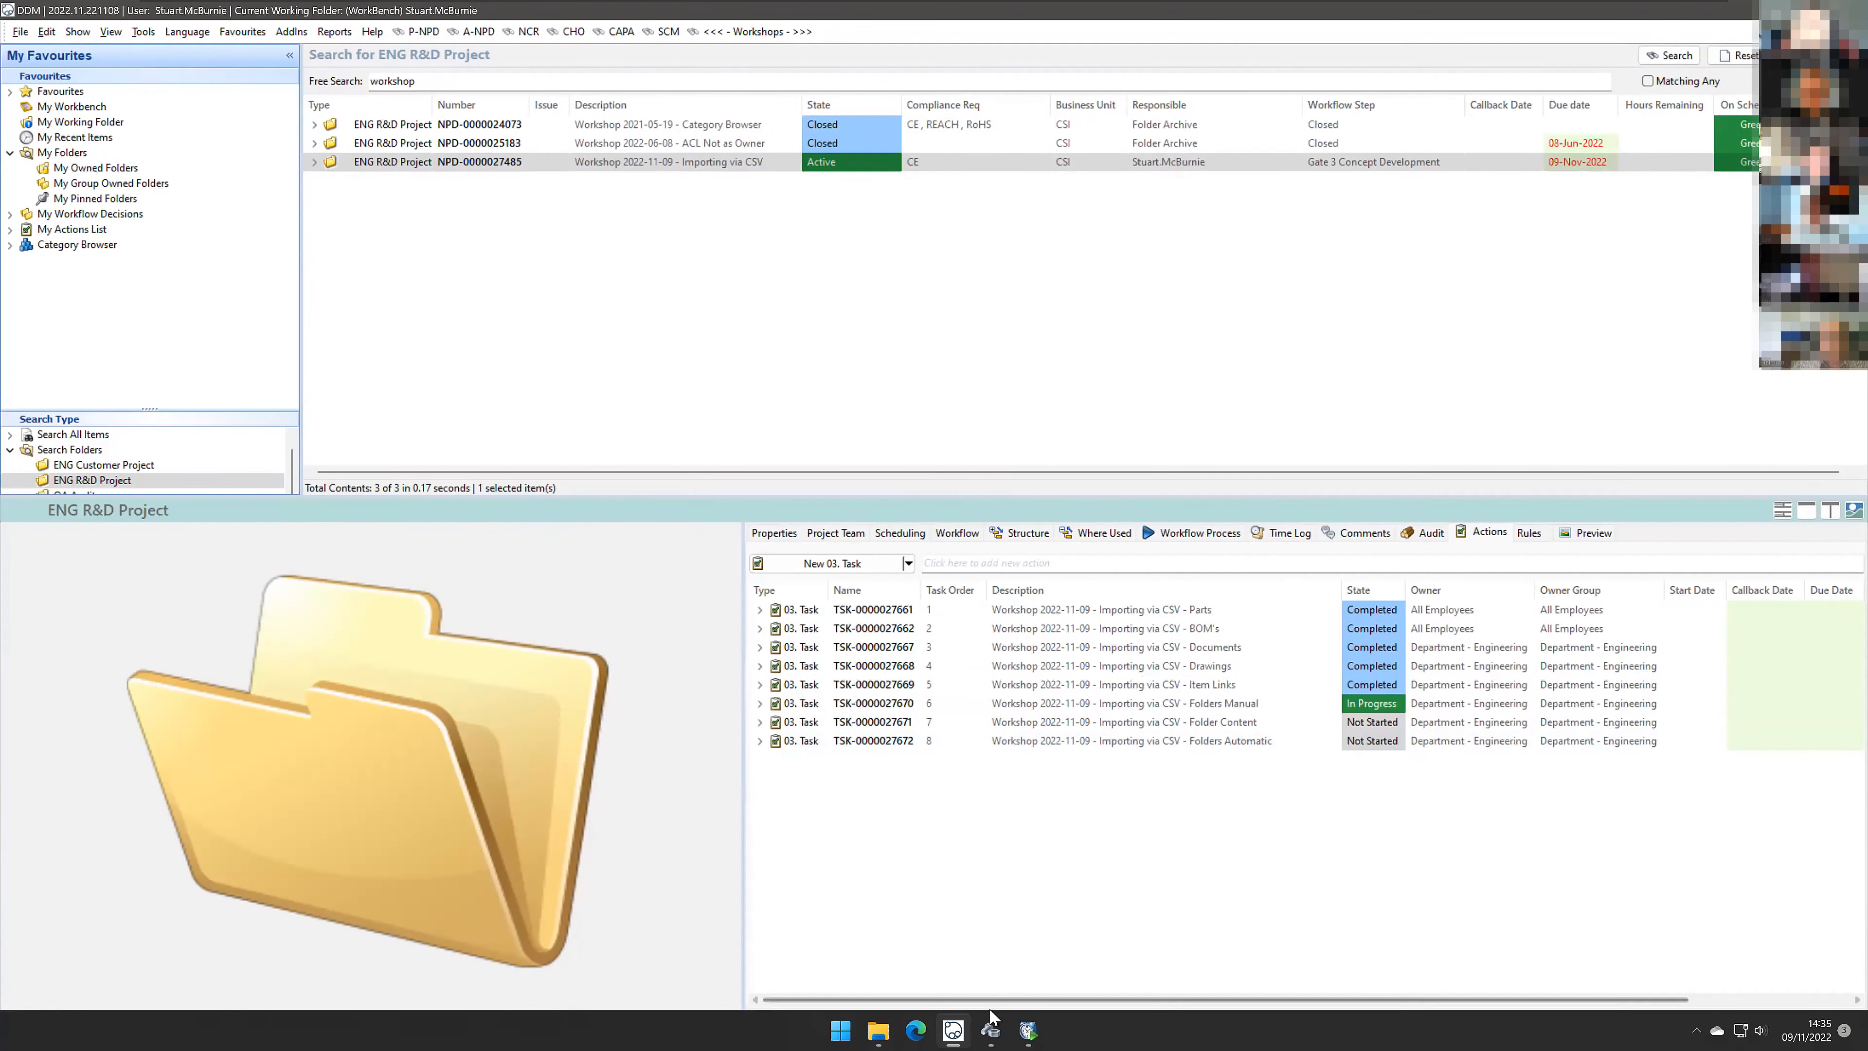
Step: Open Import - 0006 - Folders.csv in Excel and autofit all its columns
{"action": "left_click", "coordinate": [953, 1031]}
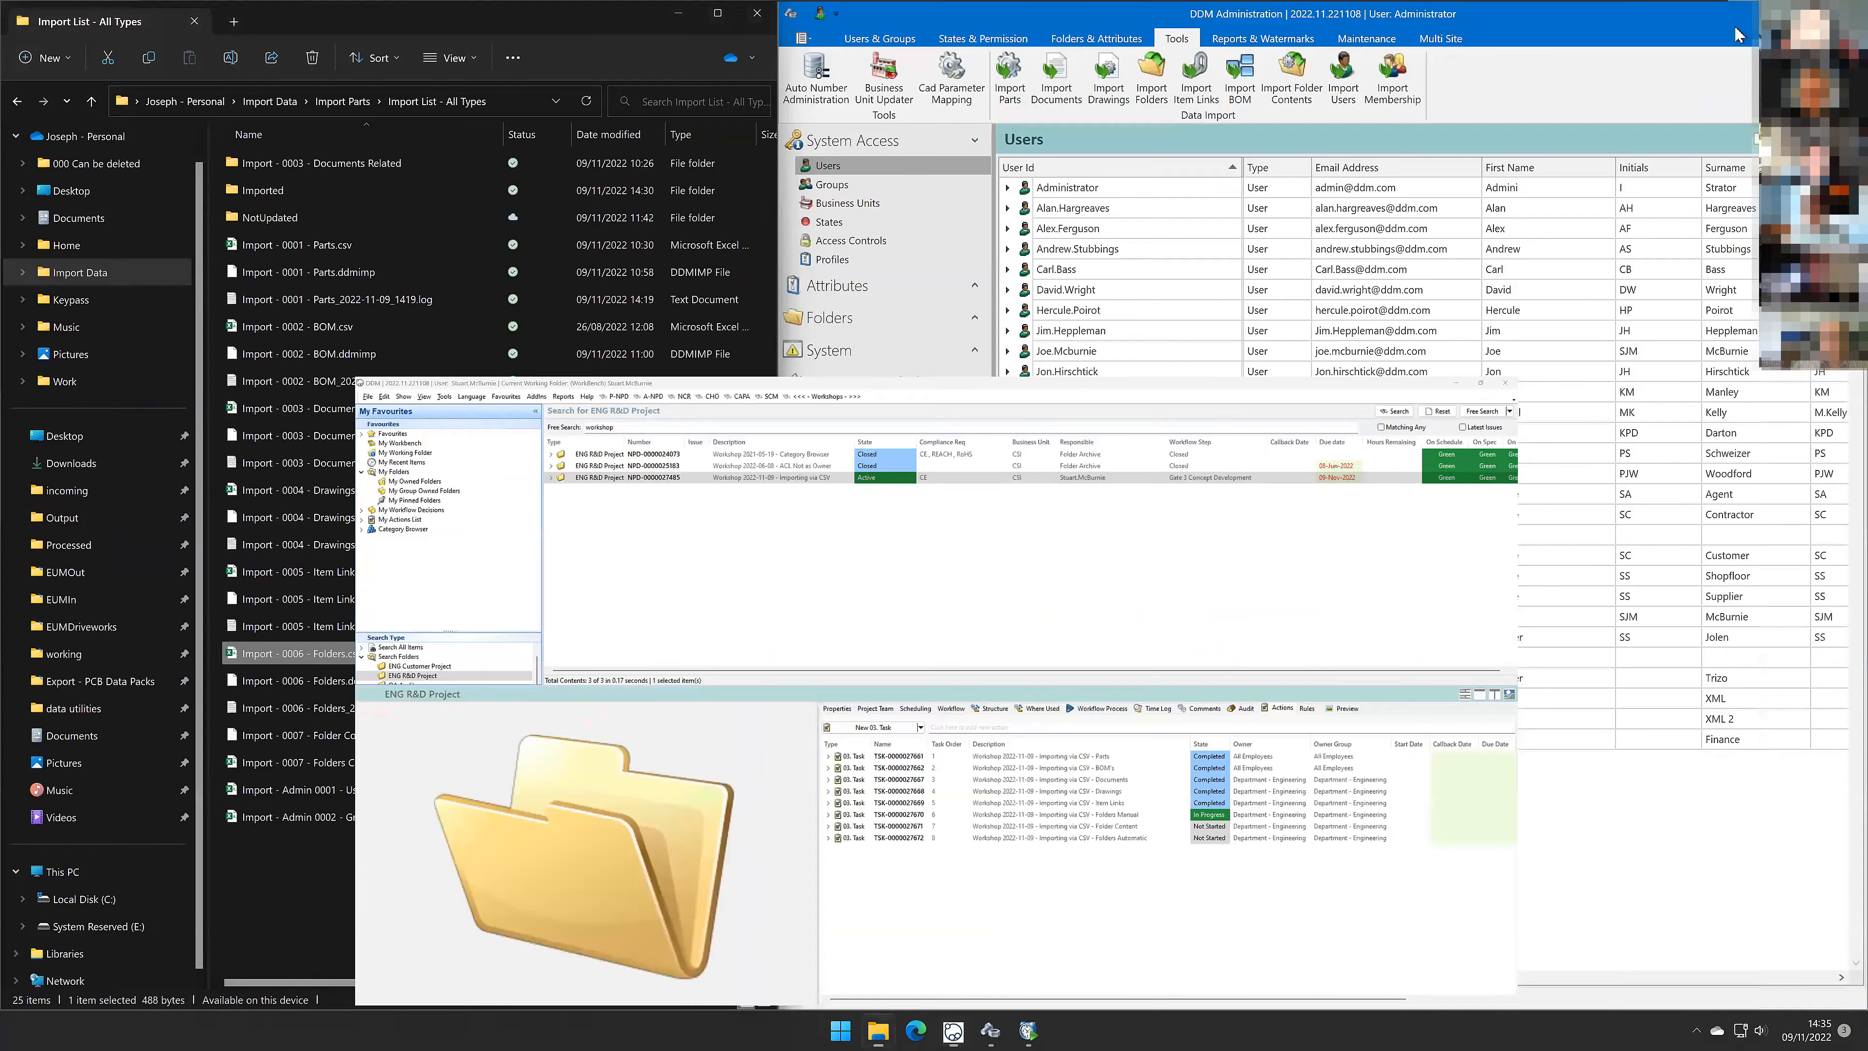
{"action": "double_click", "coordinate": [347, 654]}
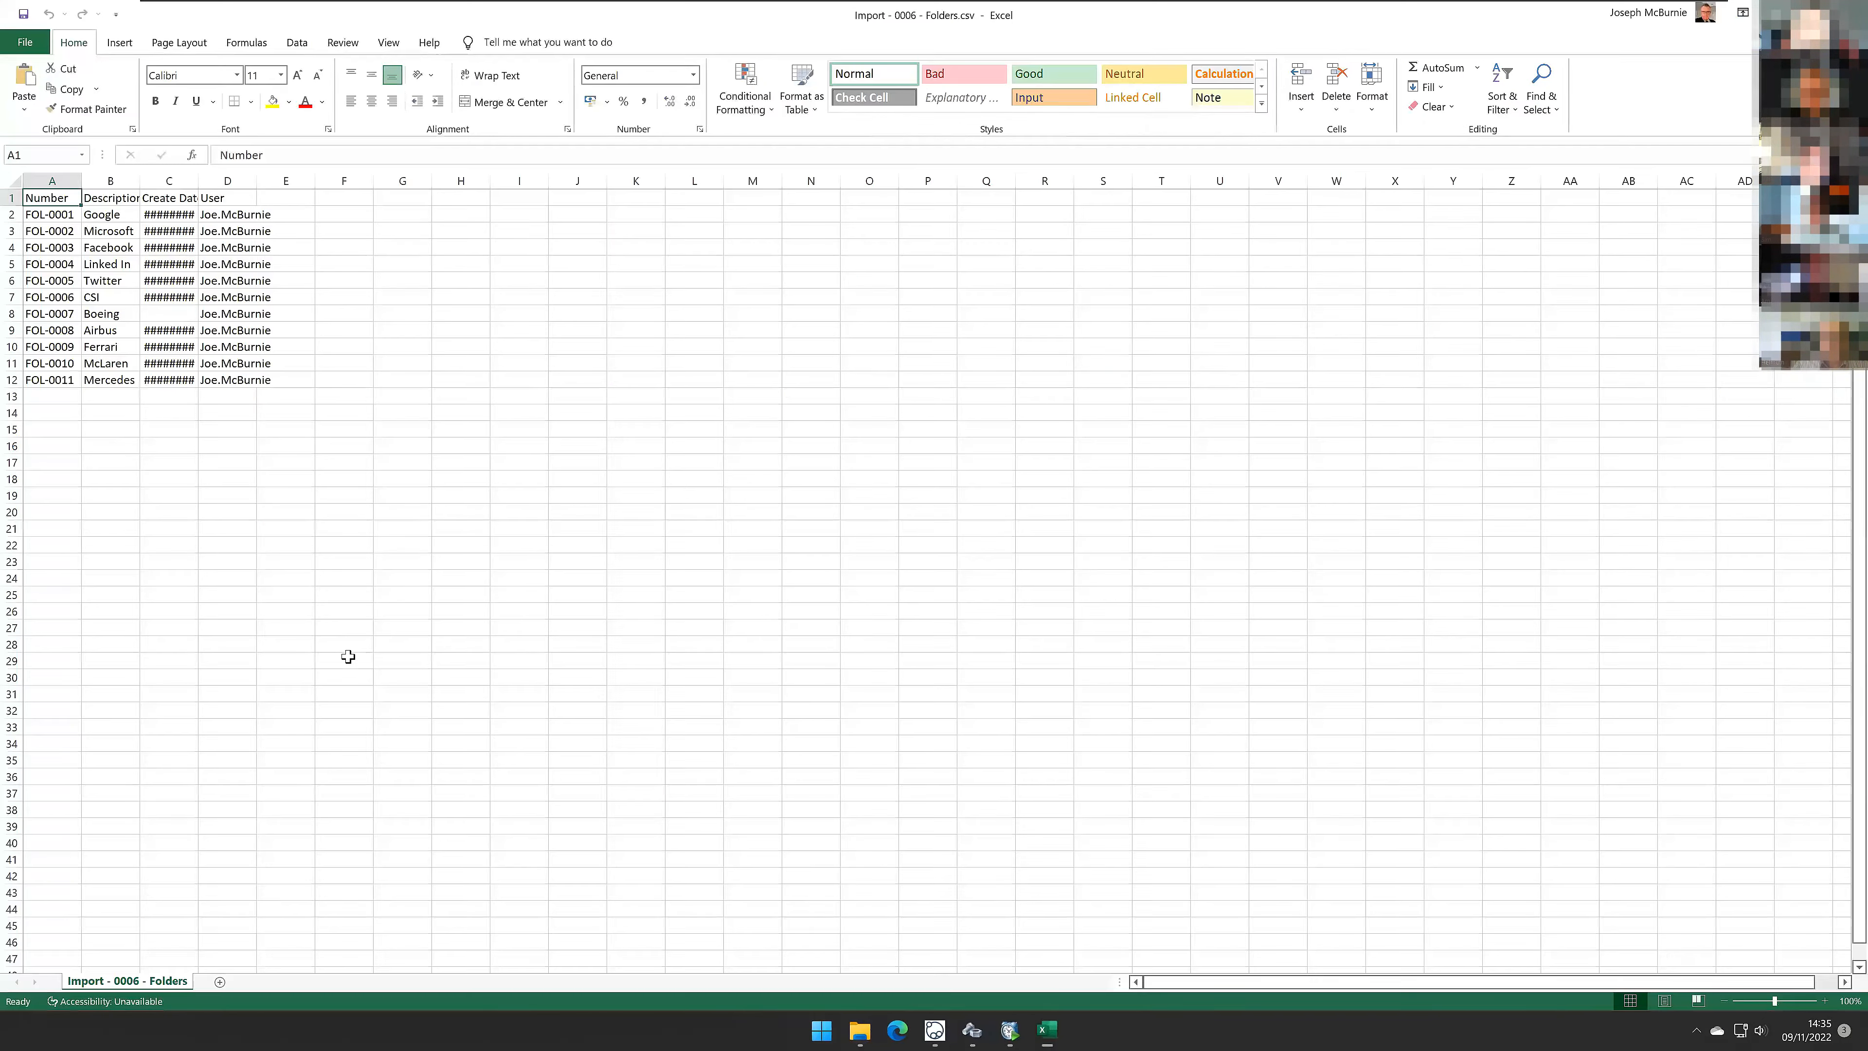
{"action": "left_click", "coordinate": [22, 181]}
{"action": "double_click", "coordinate": [80, 180]}
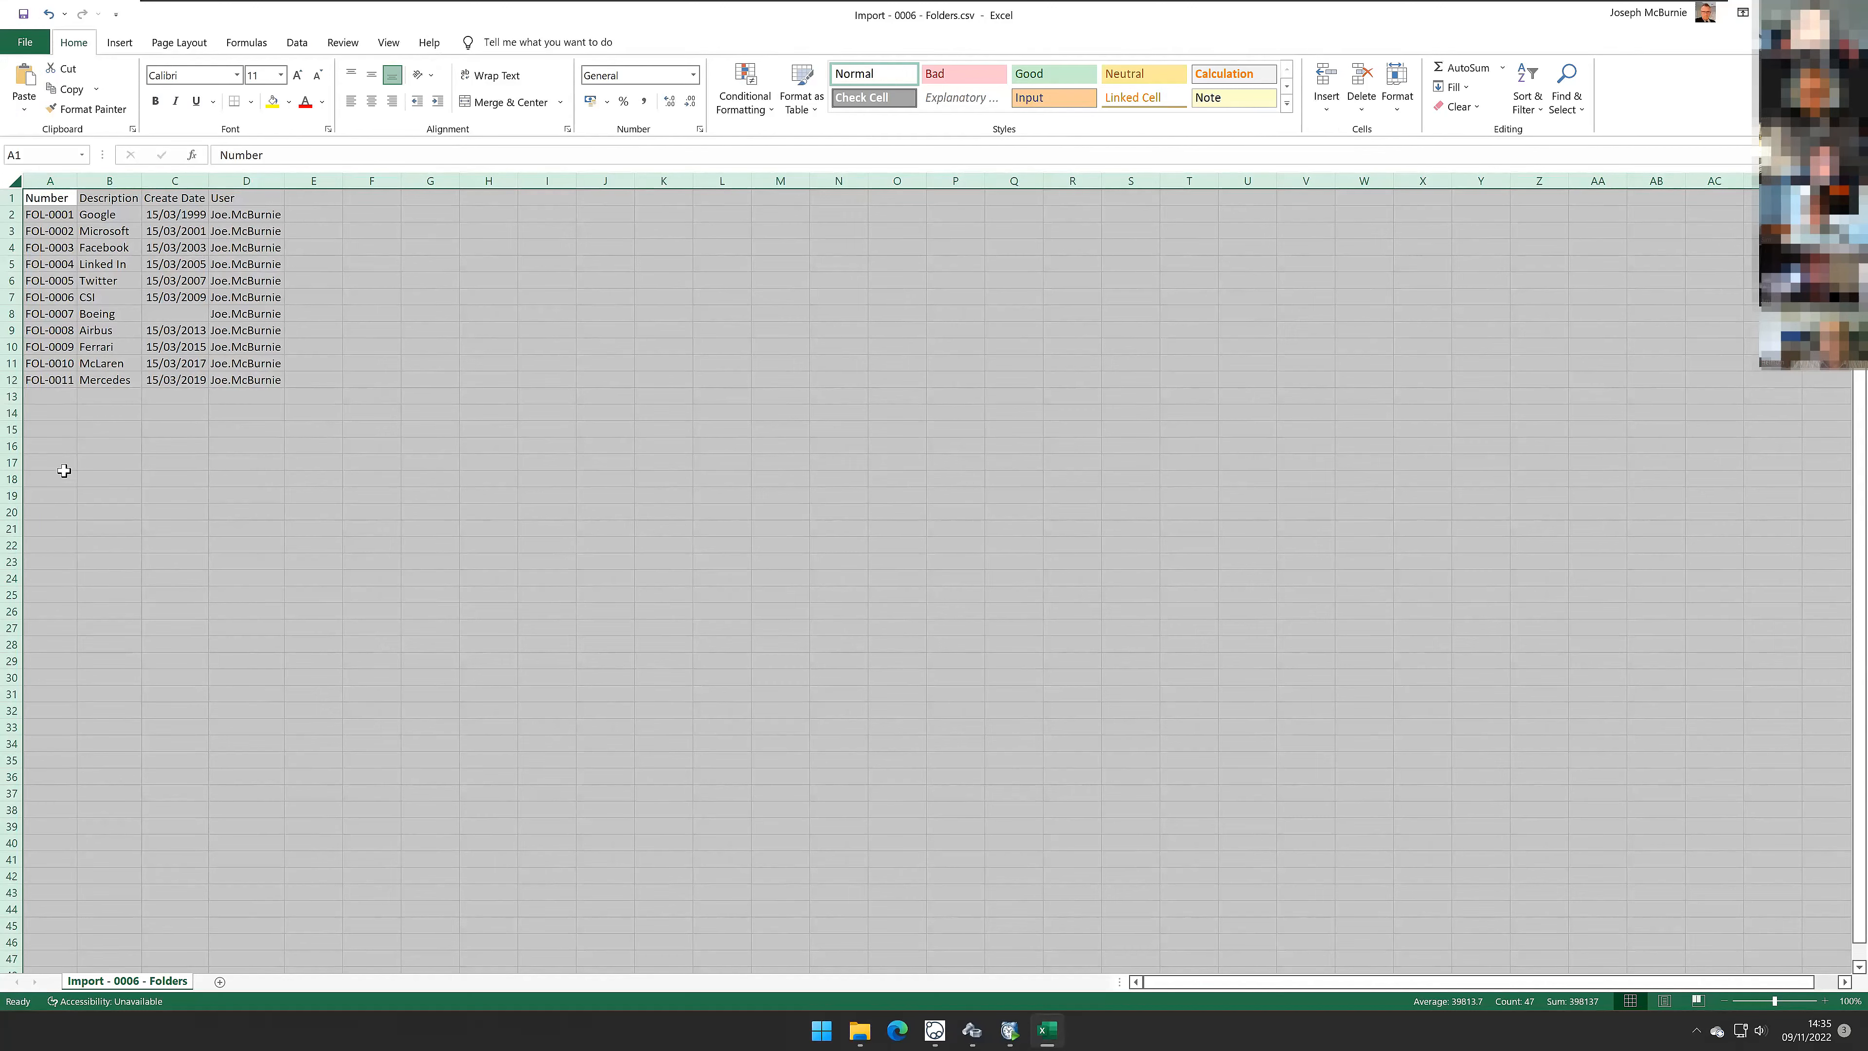
Step: Review the Number, Description, Create Date and User columns, then close the workbook without saving
{"action": "left_click_drag", "start_coordinate": [64, 473], "coordinate": [64, 463]}
{"action": "left_click_drag", "start_coordinate": [55, 215], "coordinate": [53, 382]}
{"action": "left_click_drag", "start_coordinate": [98, 214], "coordinate": [109, 380]}
{"action": "left_click_drag", "start_coordinate": [178, 214], "coordinate": [190, 380]}
{"action": "left_click", "coordinate": [188, 314]}
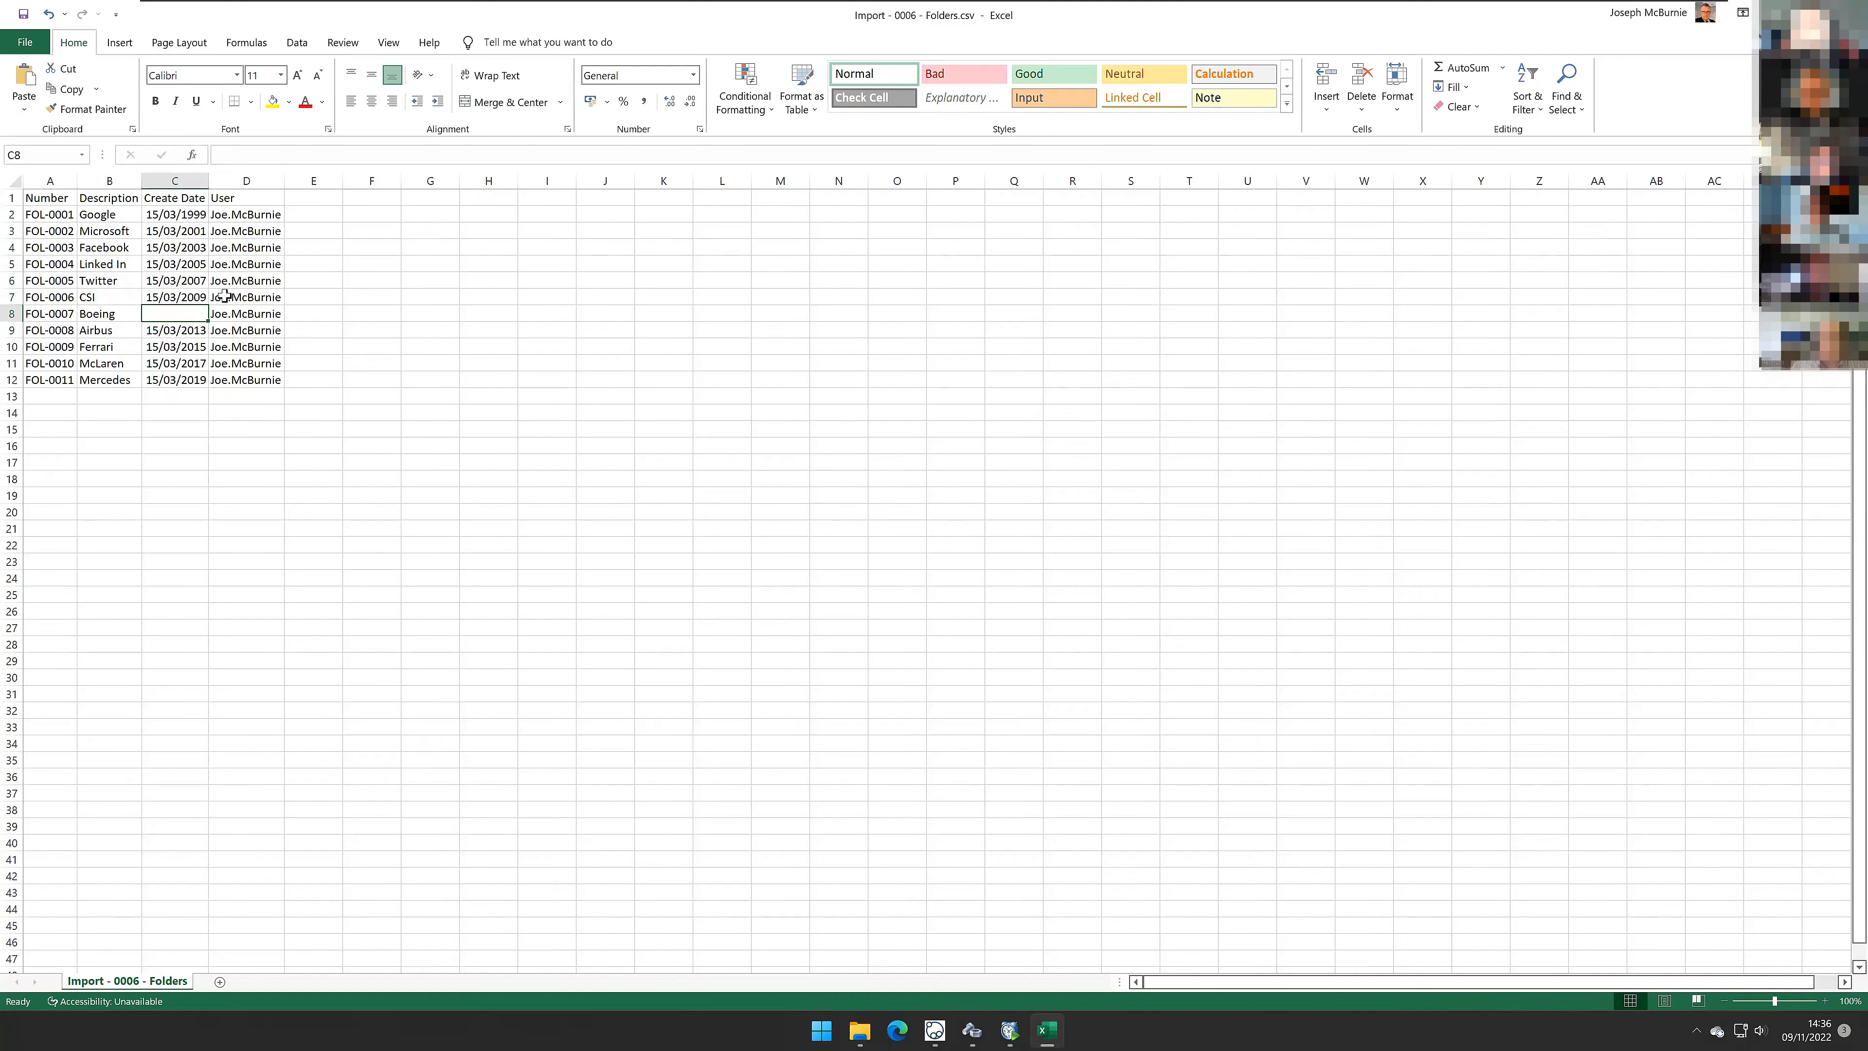
{"action": "left_click_drag", "start_coordinate": [245, 212], "coordinate": [247, 380]}
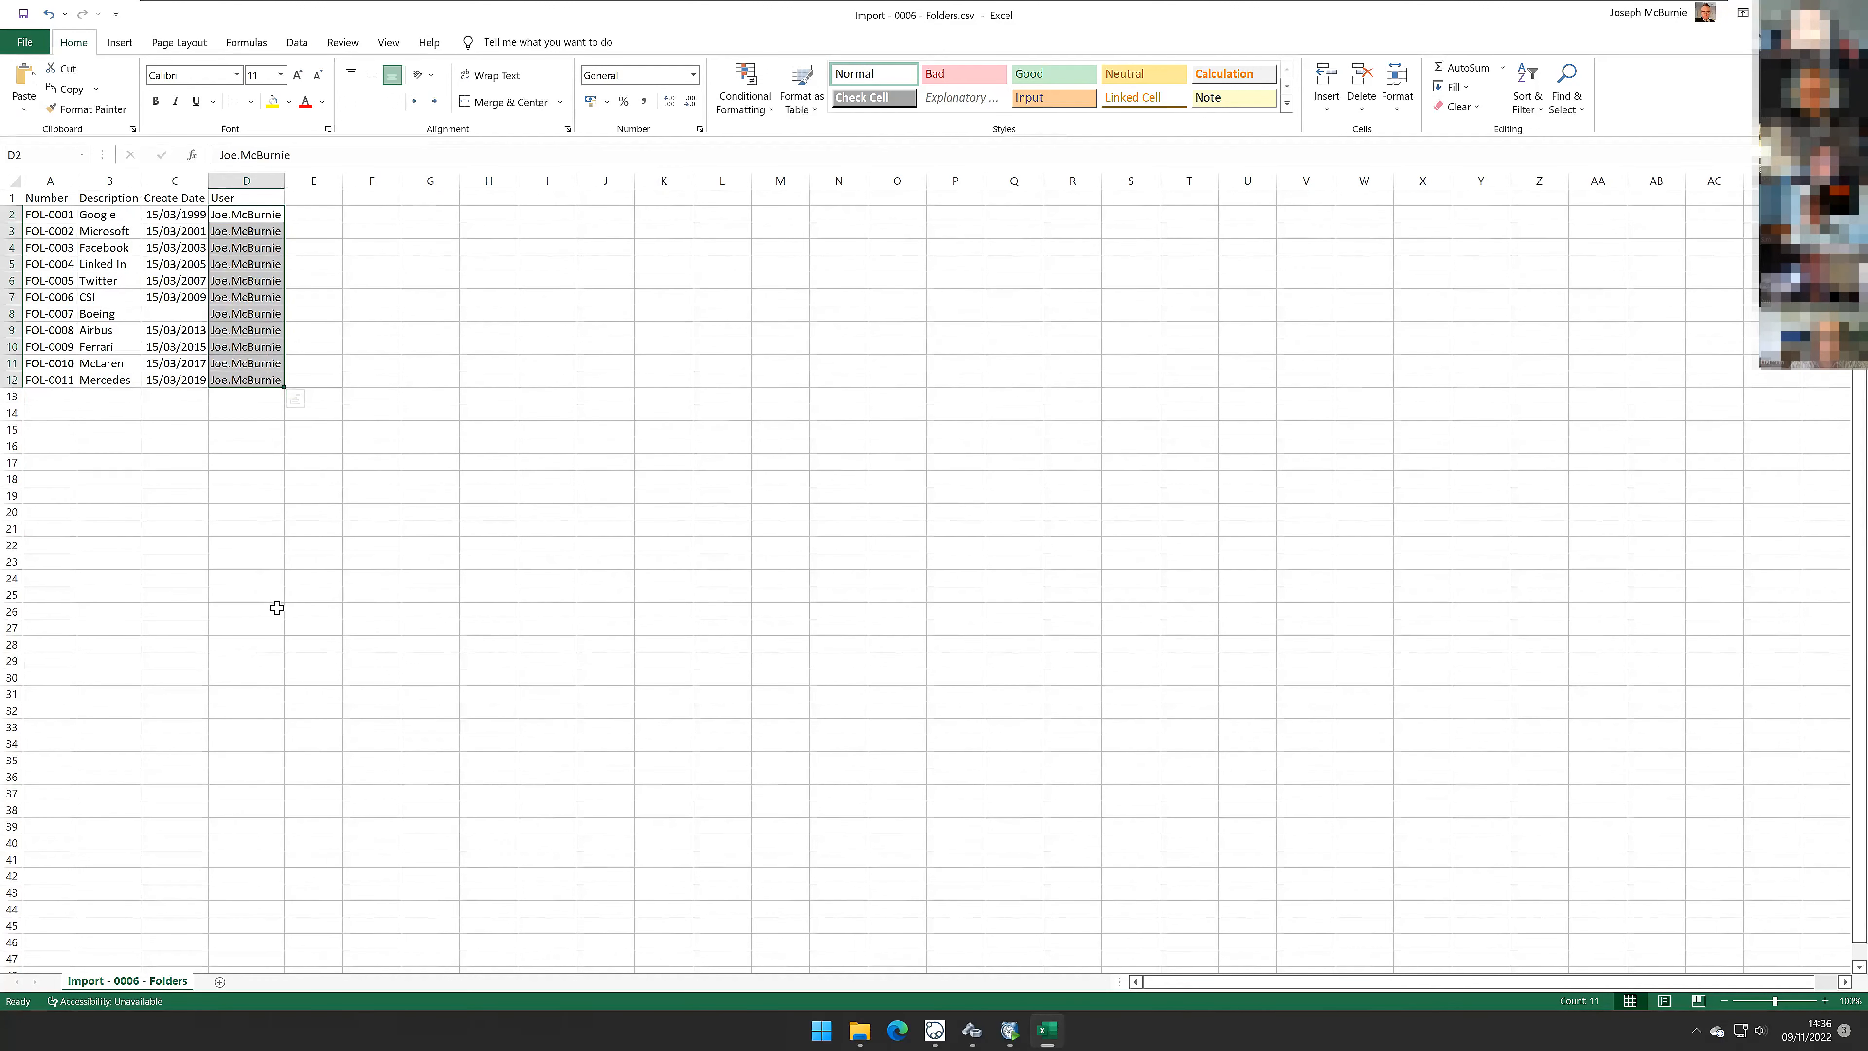
{"action": "left_click", "coordinate": [319, 632]}
{"action": "key", "text": "ctrl+w"}
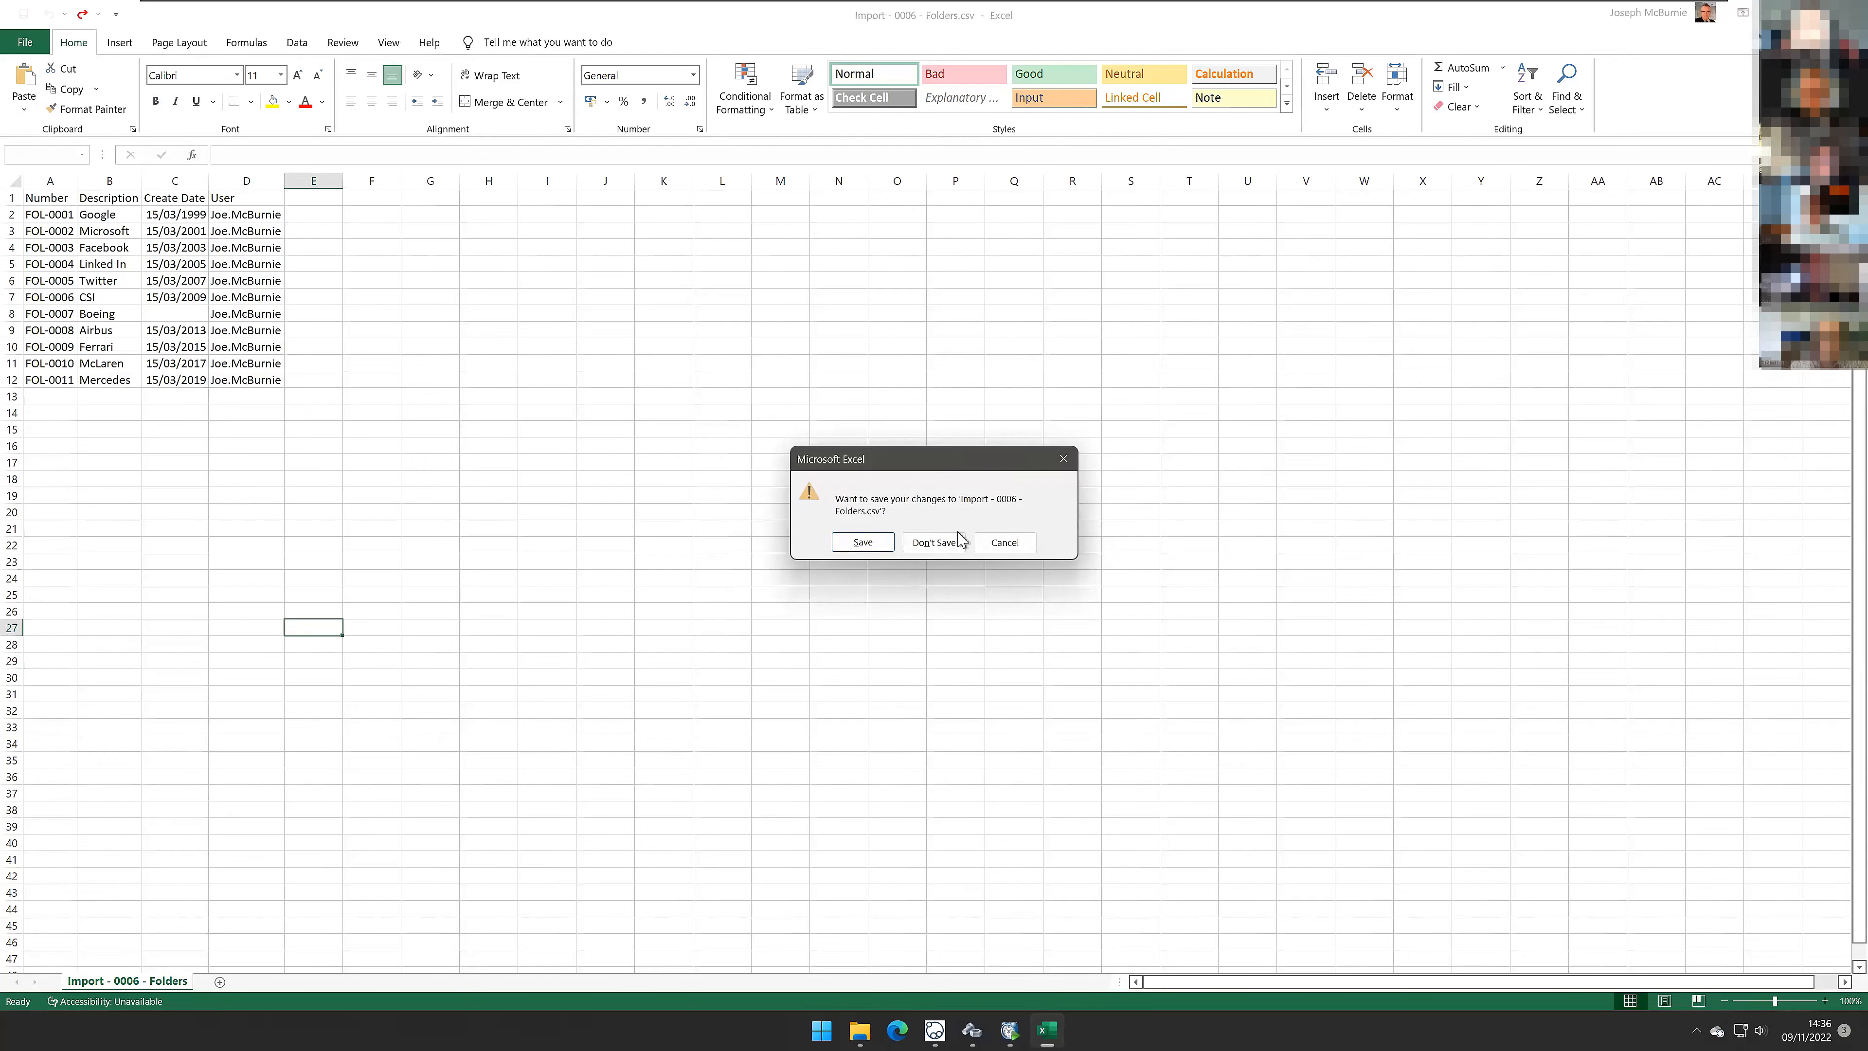
{"action": "left_click", "coordinate": [935, 542]}
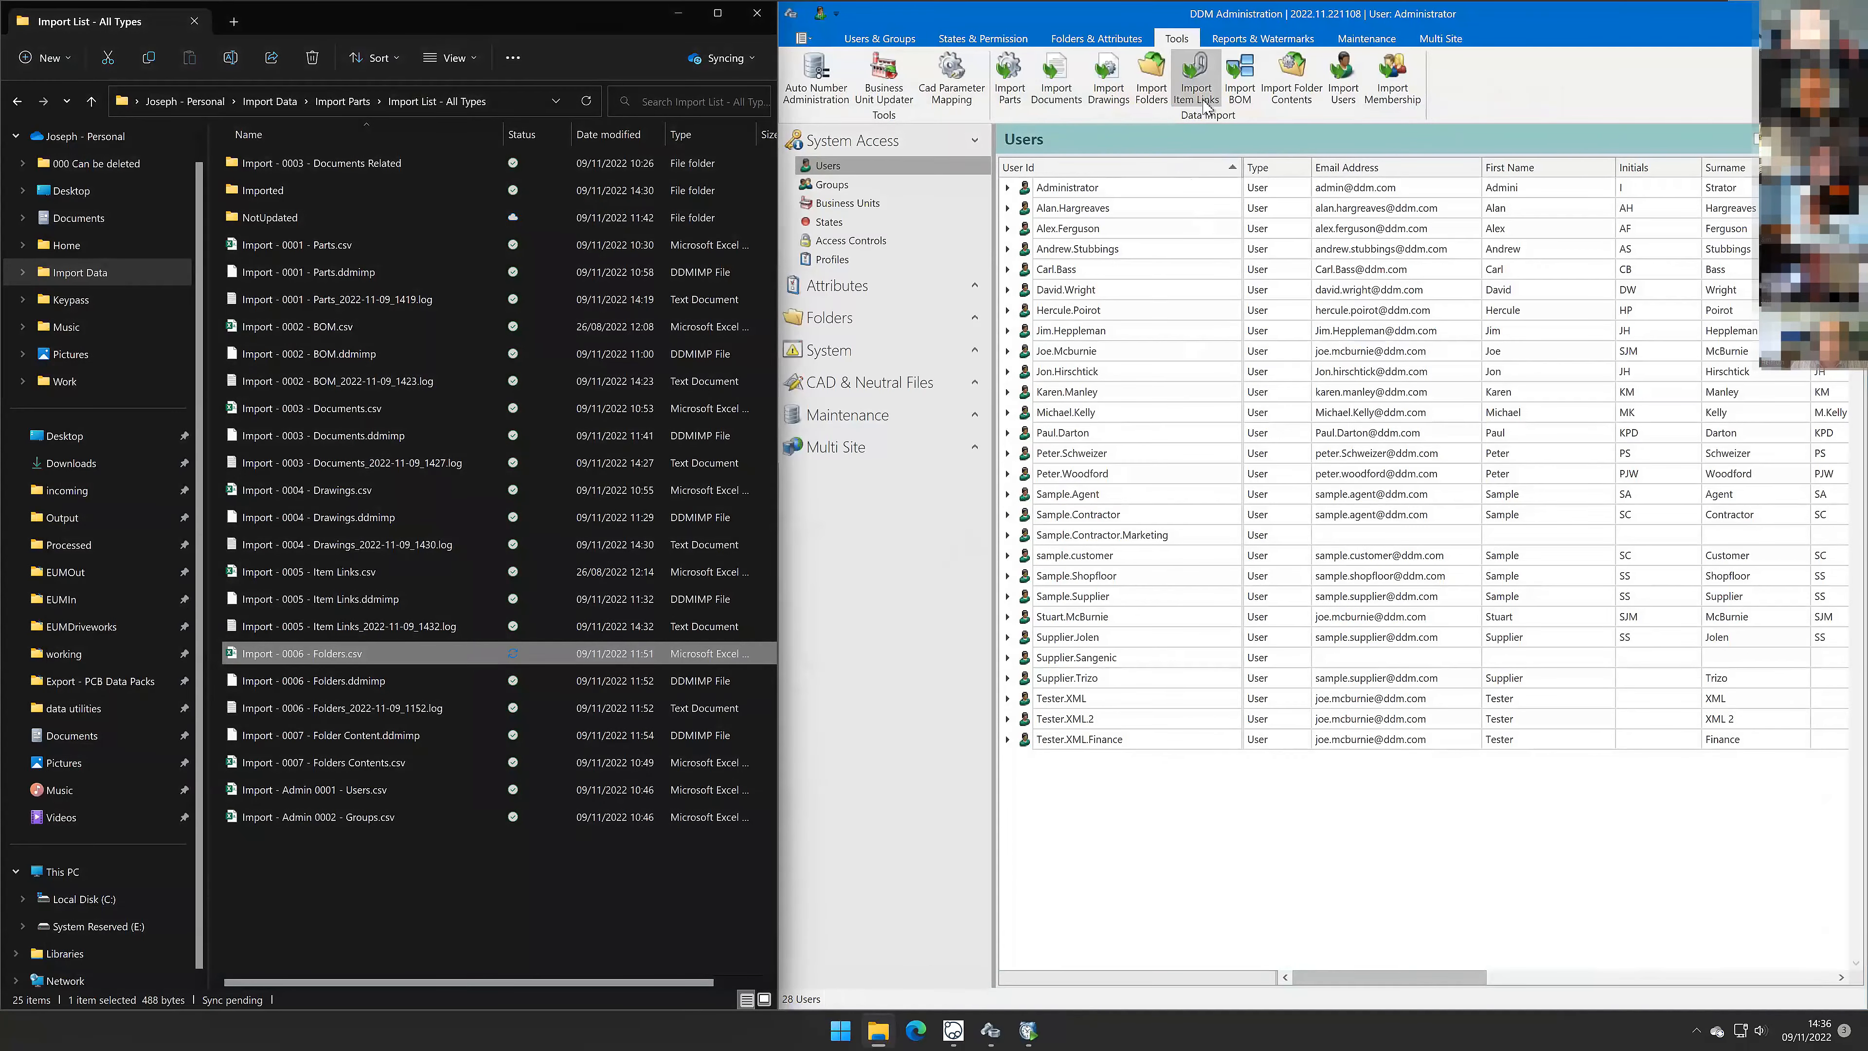
Step: Start the Folders import wizard, load Import - 0006 - Folders.csv as the CSV data source, and proceed
{"action": "left_click", "coordinate": [1157, 103]}
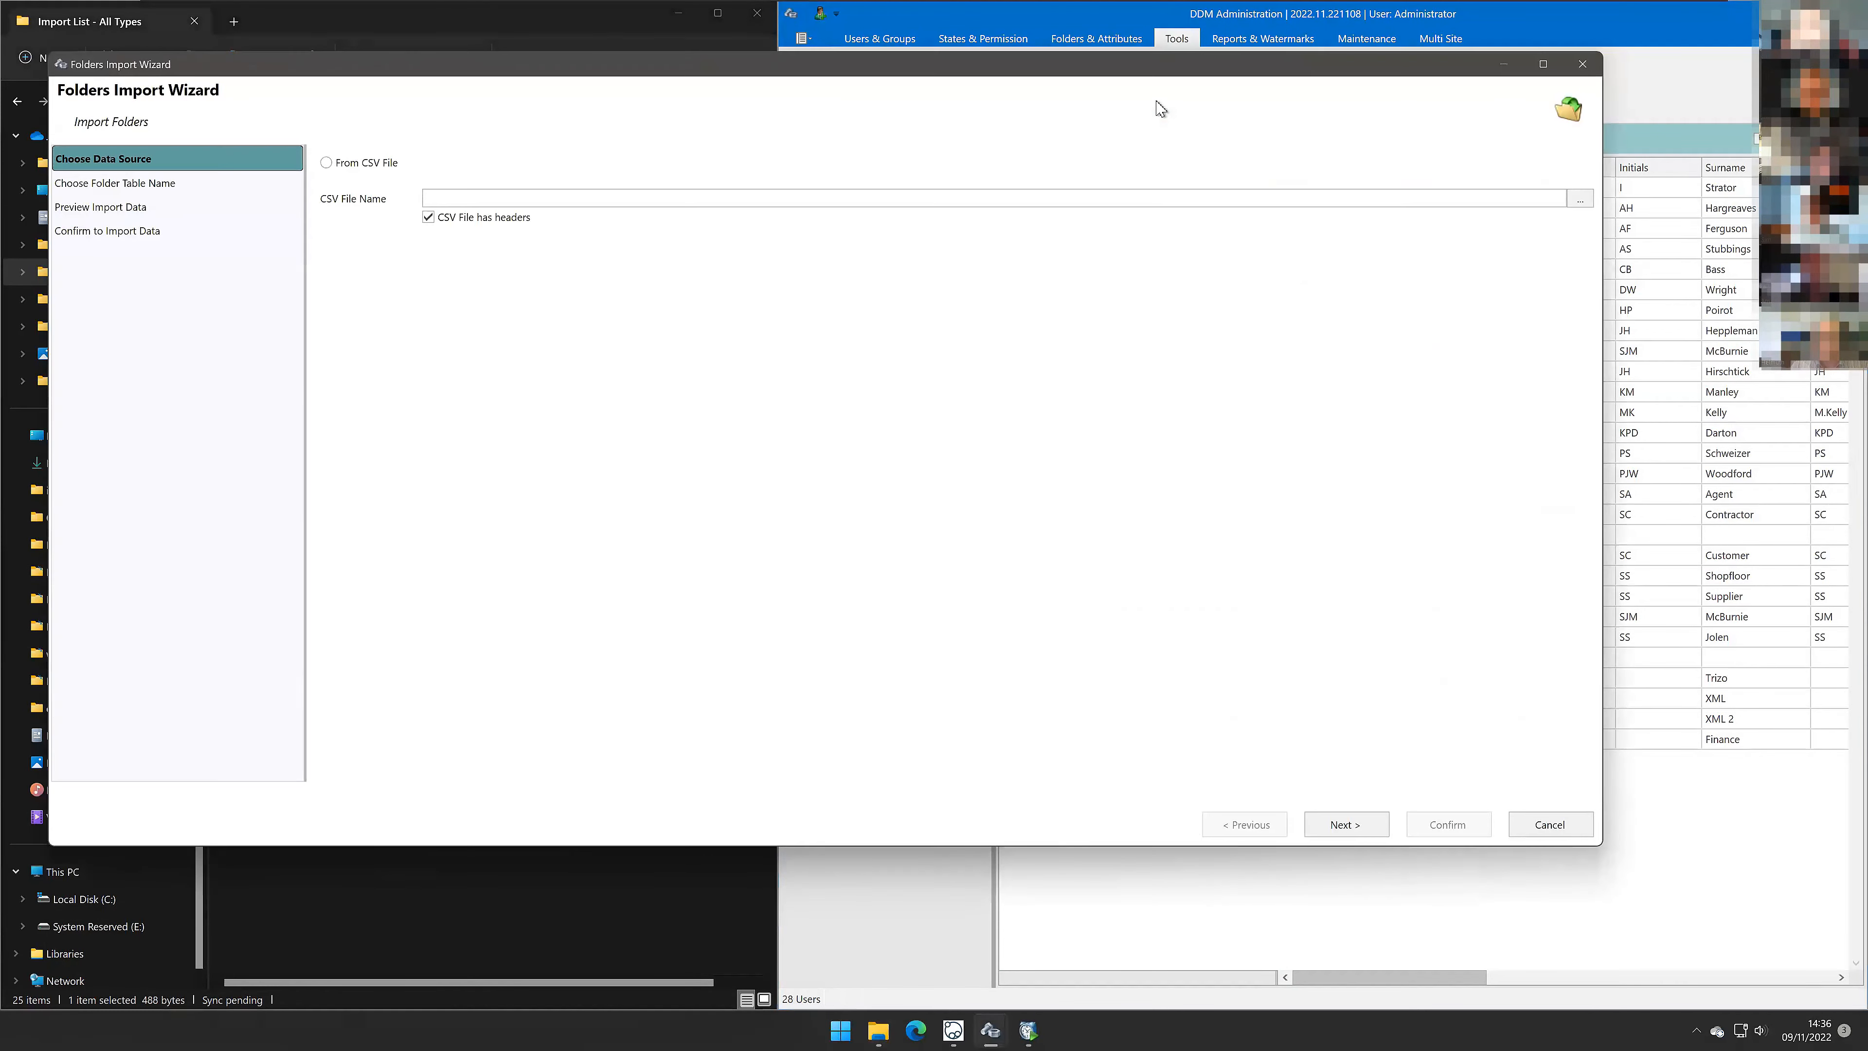
{"action": "left_click", "coordinate": [352, 162]}
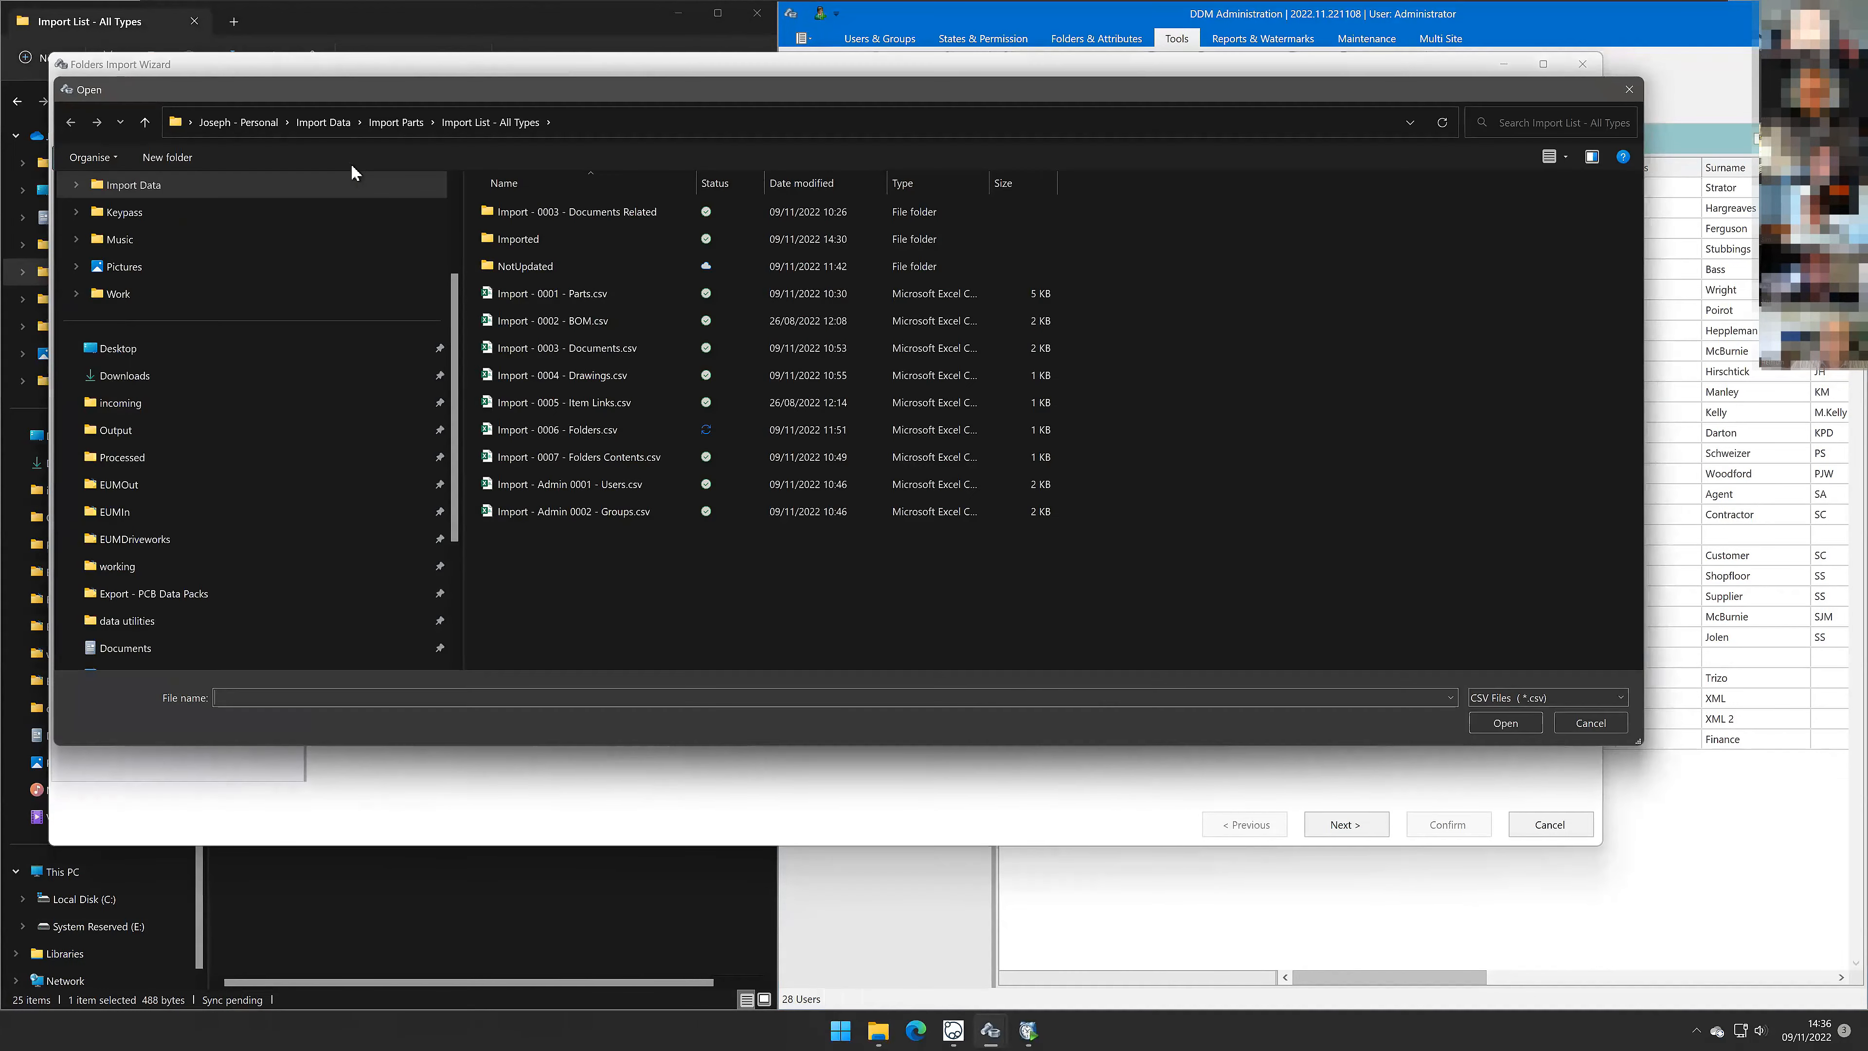
{"action": "double_click", "coordinate": [615, 429]}
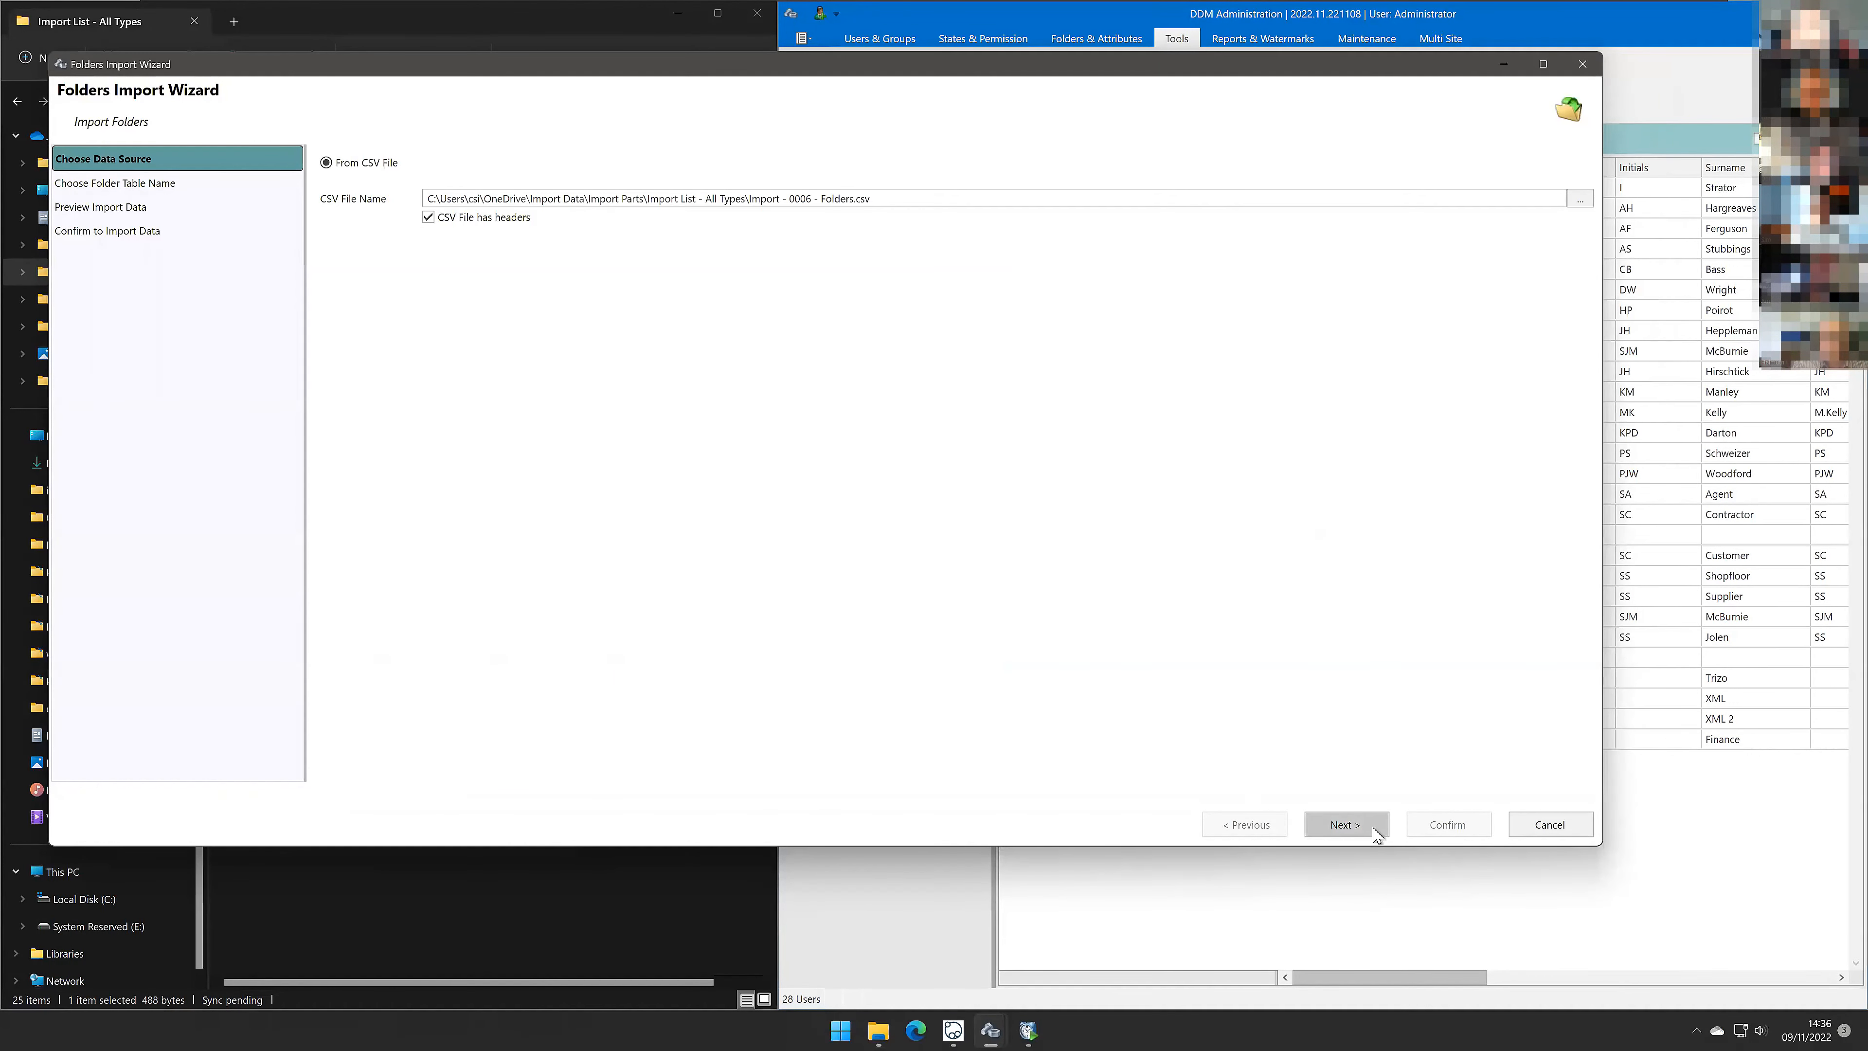
{"action": "left_click", "coordinate": [1373, 830]}
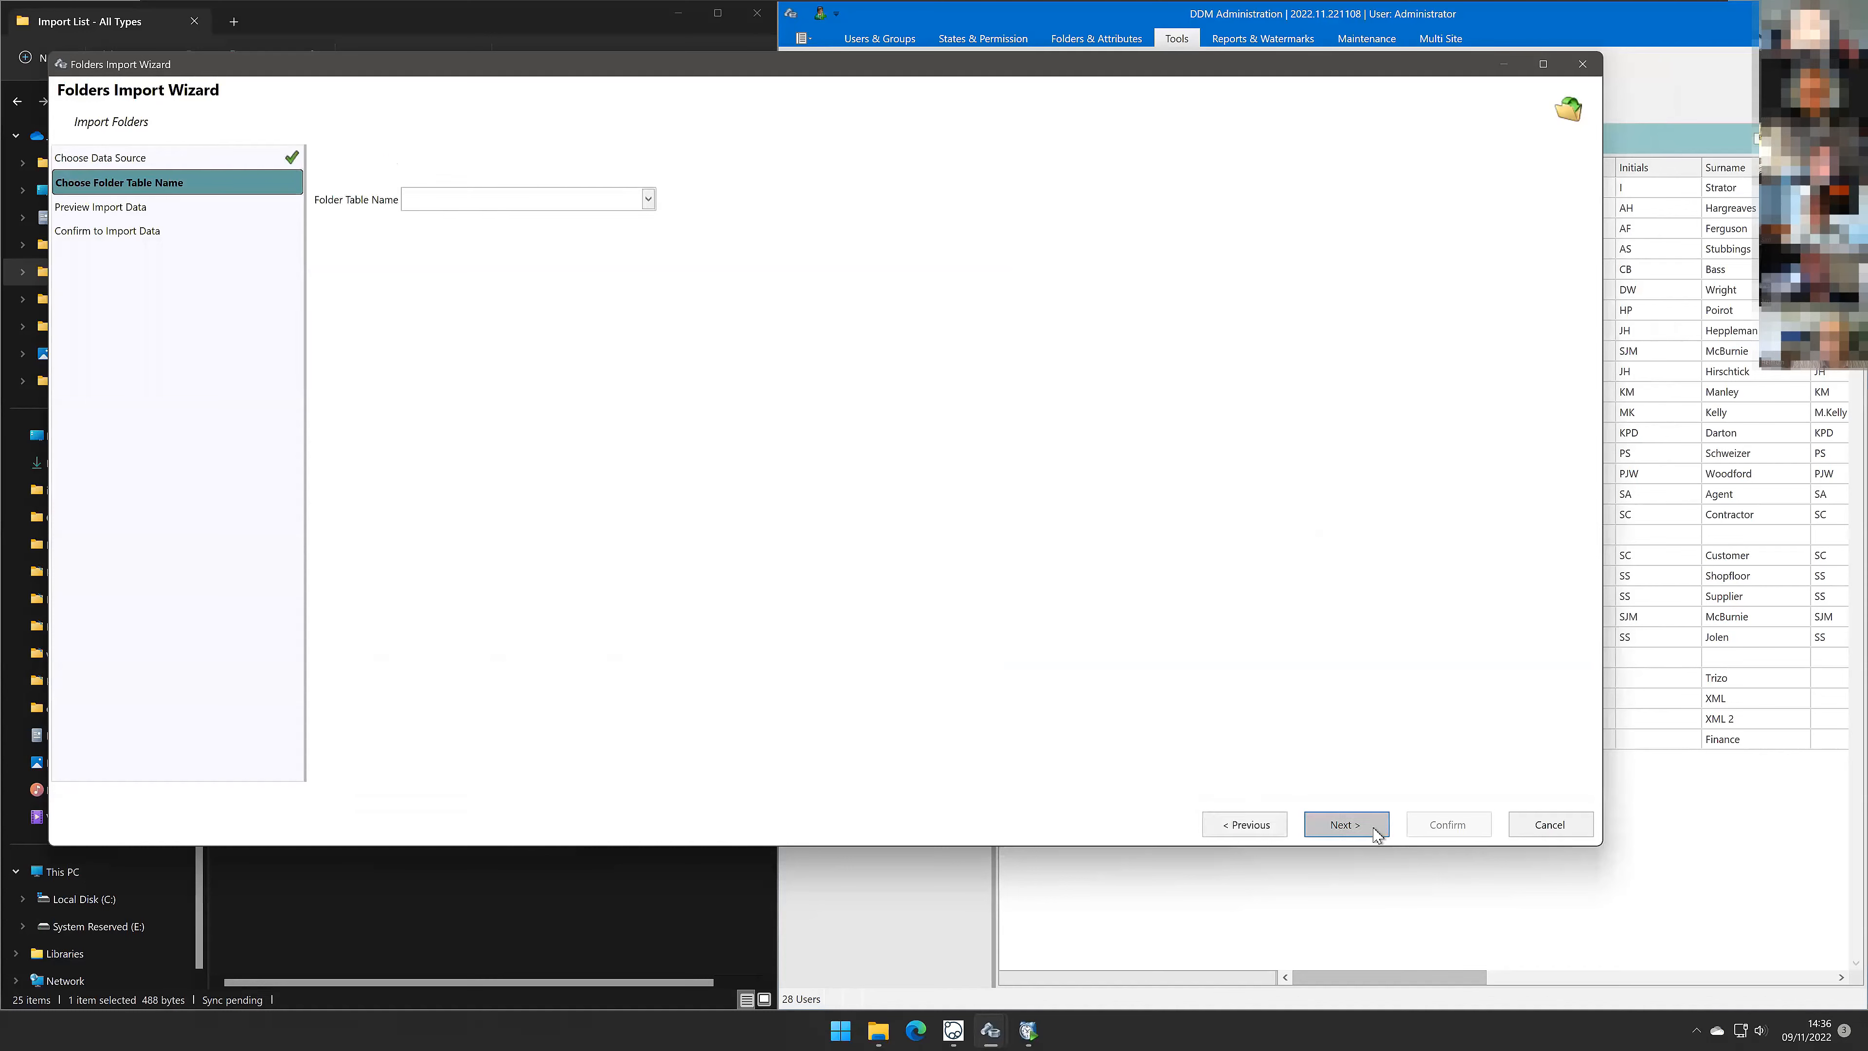
Step: Set the folder table name to DEVELOPMENT
{"action": "left_click", "coordinate": [648, 199]}
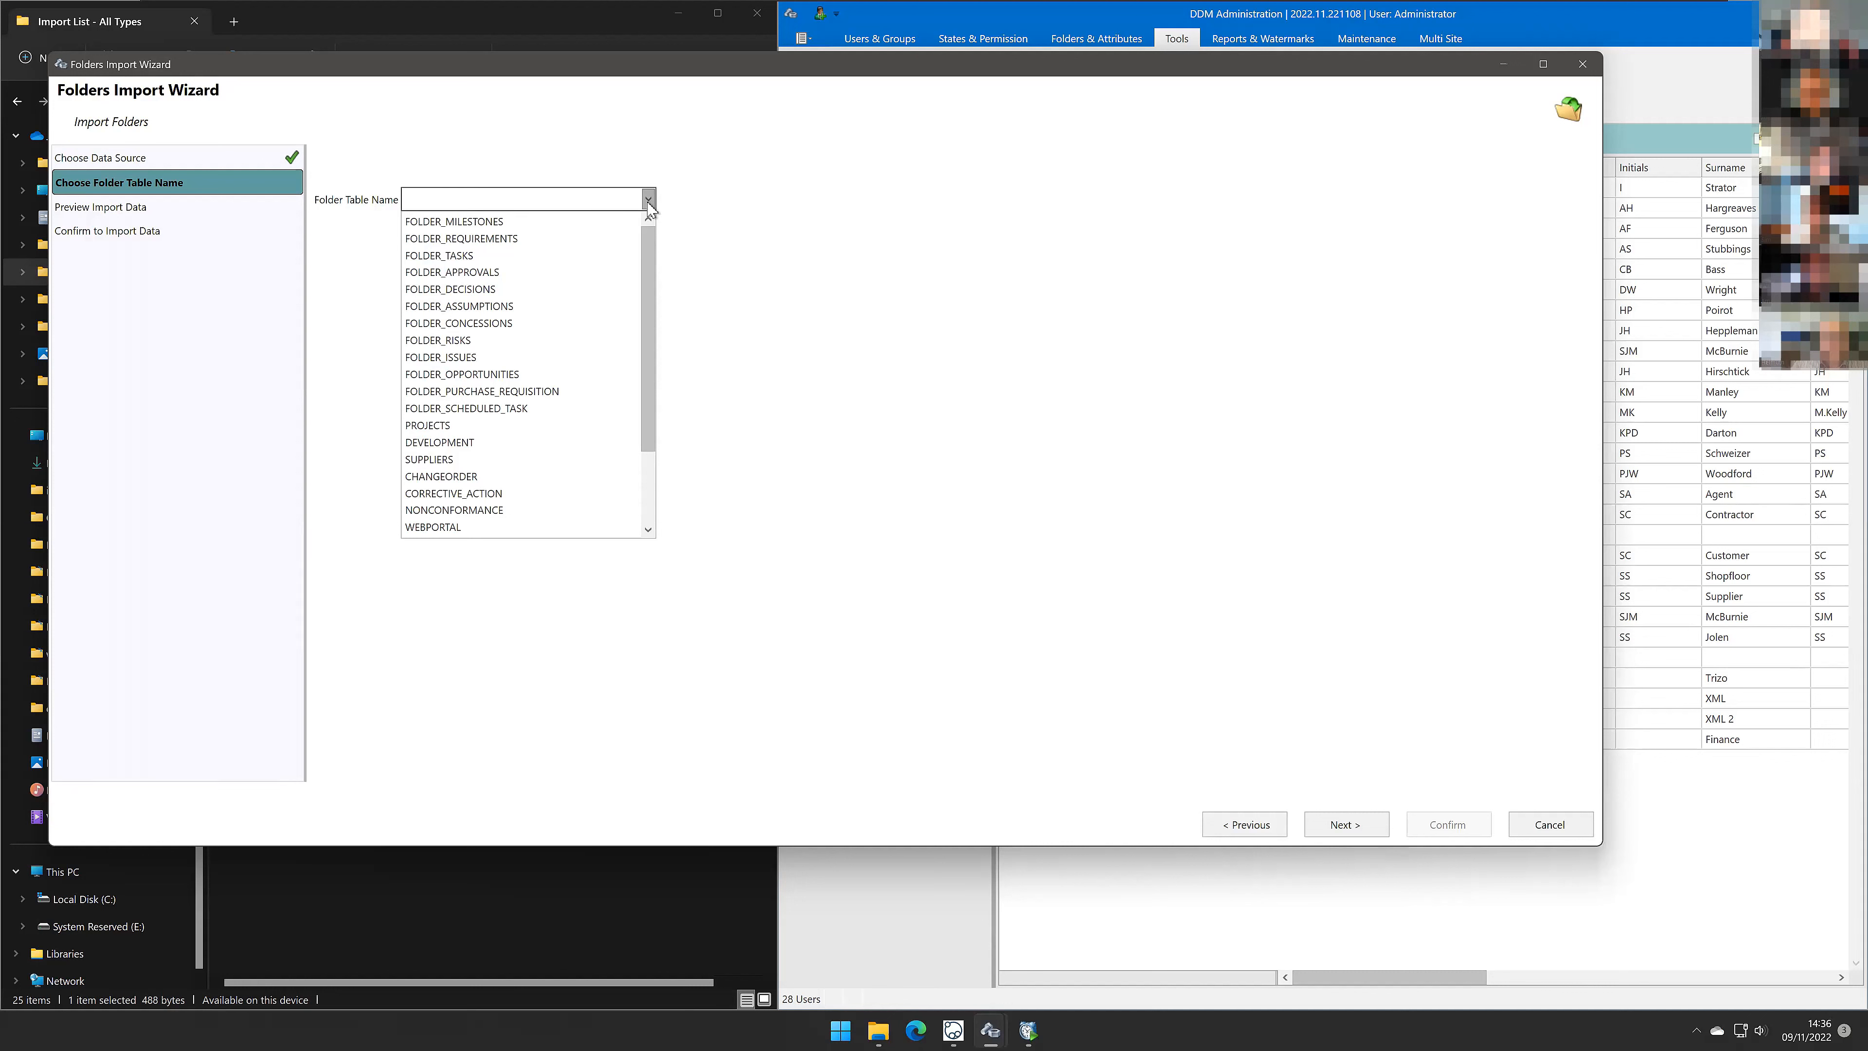
{"action": "left_click", "coordinate": [469, 443]}
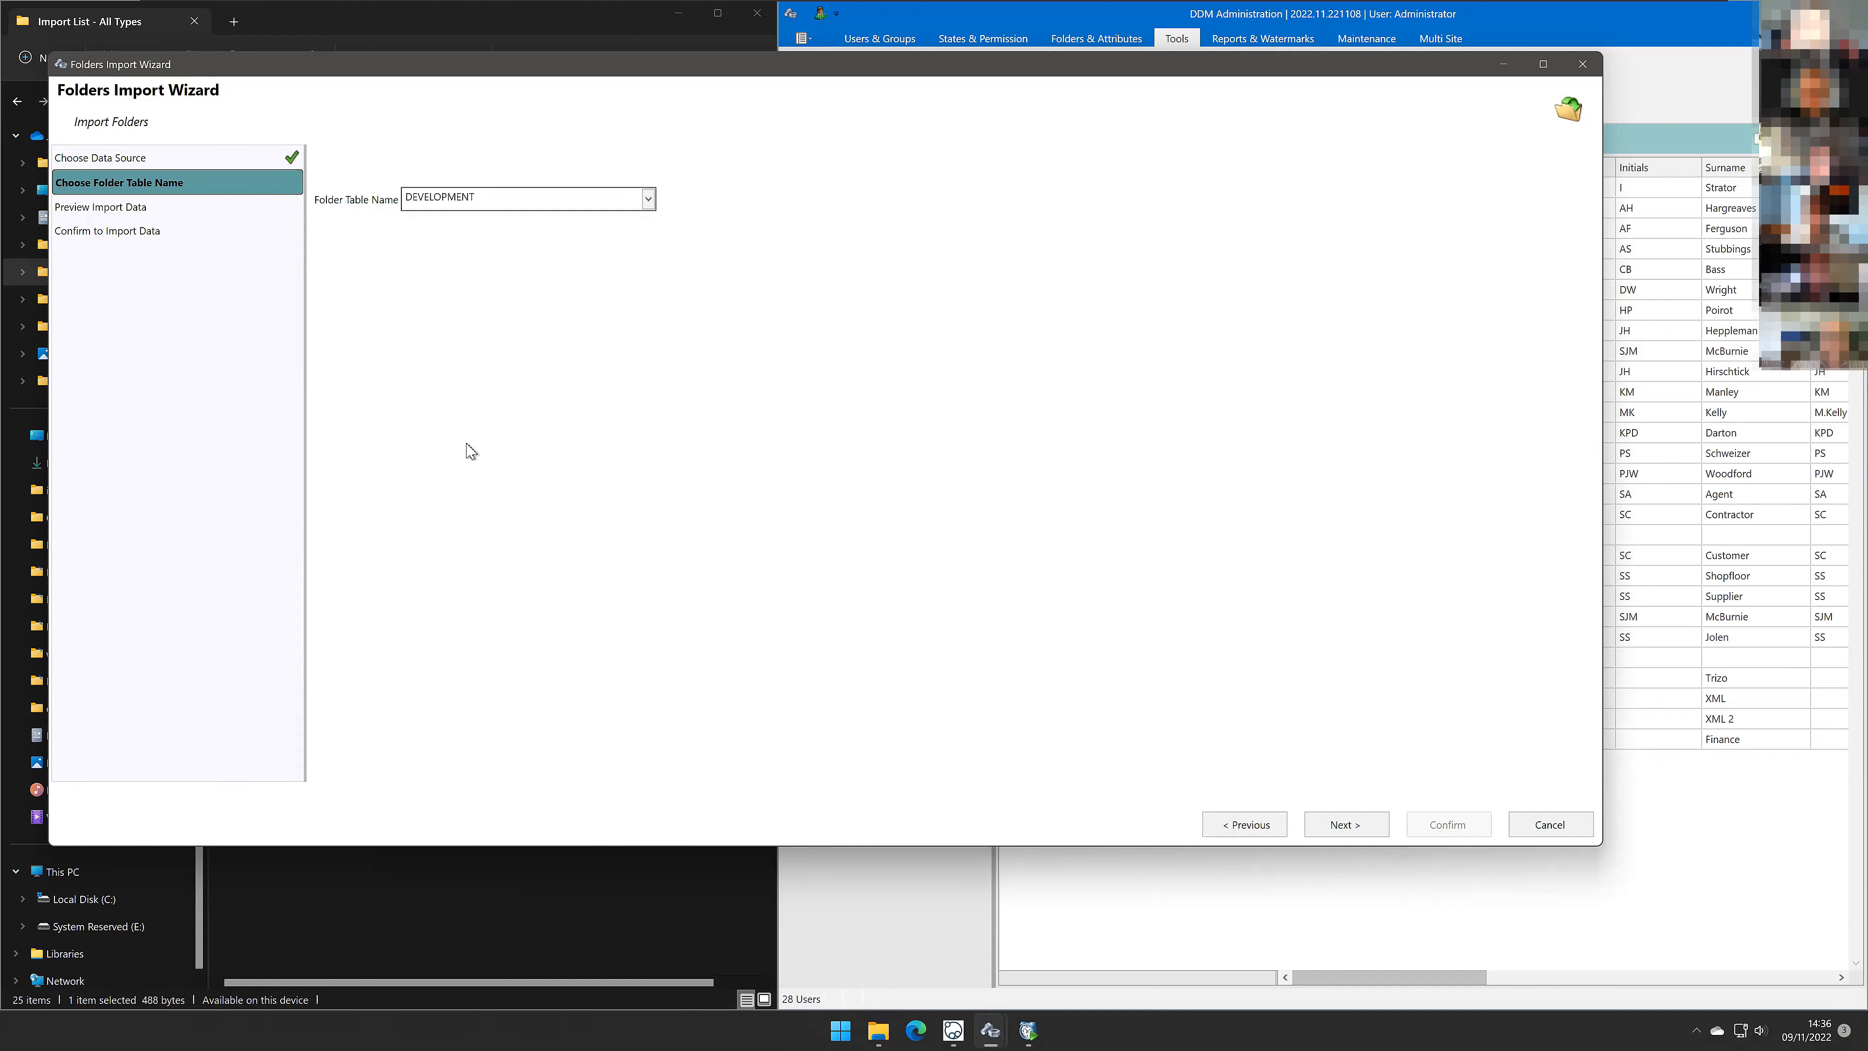
{"action": "left_click", "coordinate": [648, 200]}
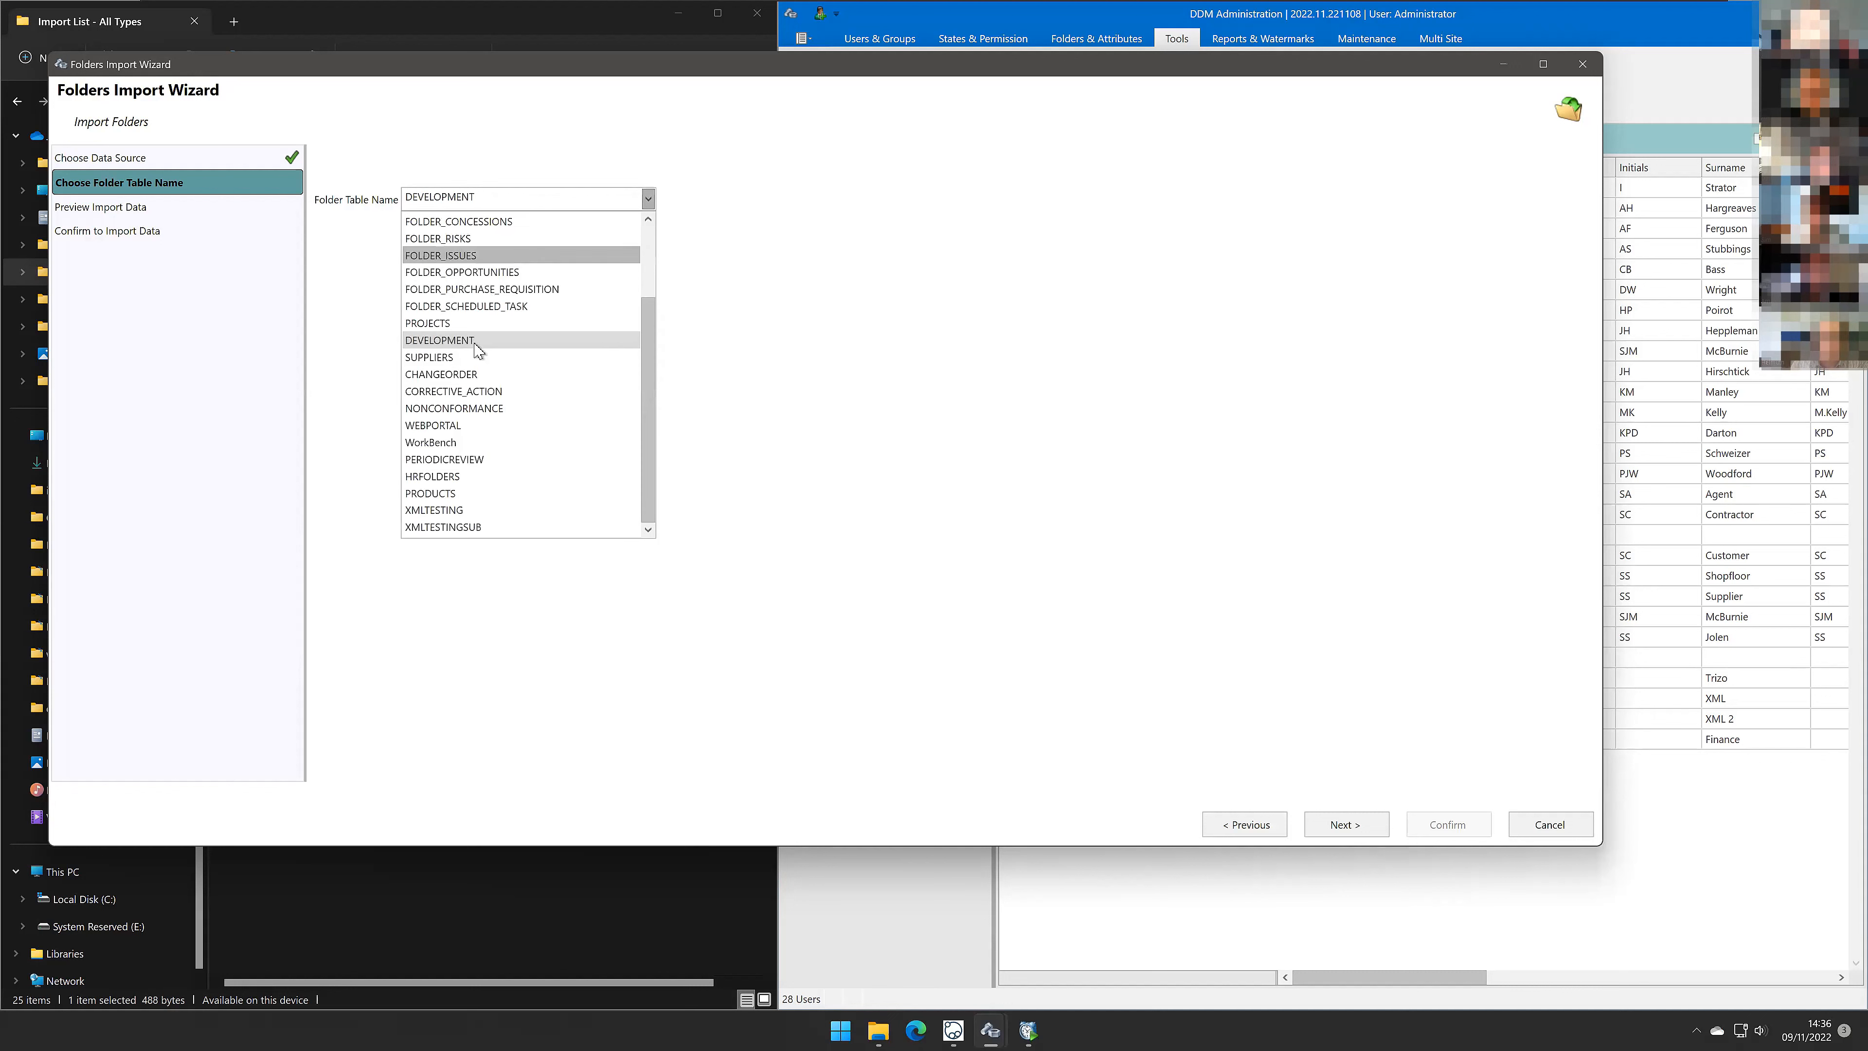
{"action": "left_click", "coordinate": [812, 412]}
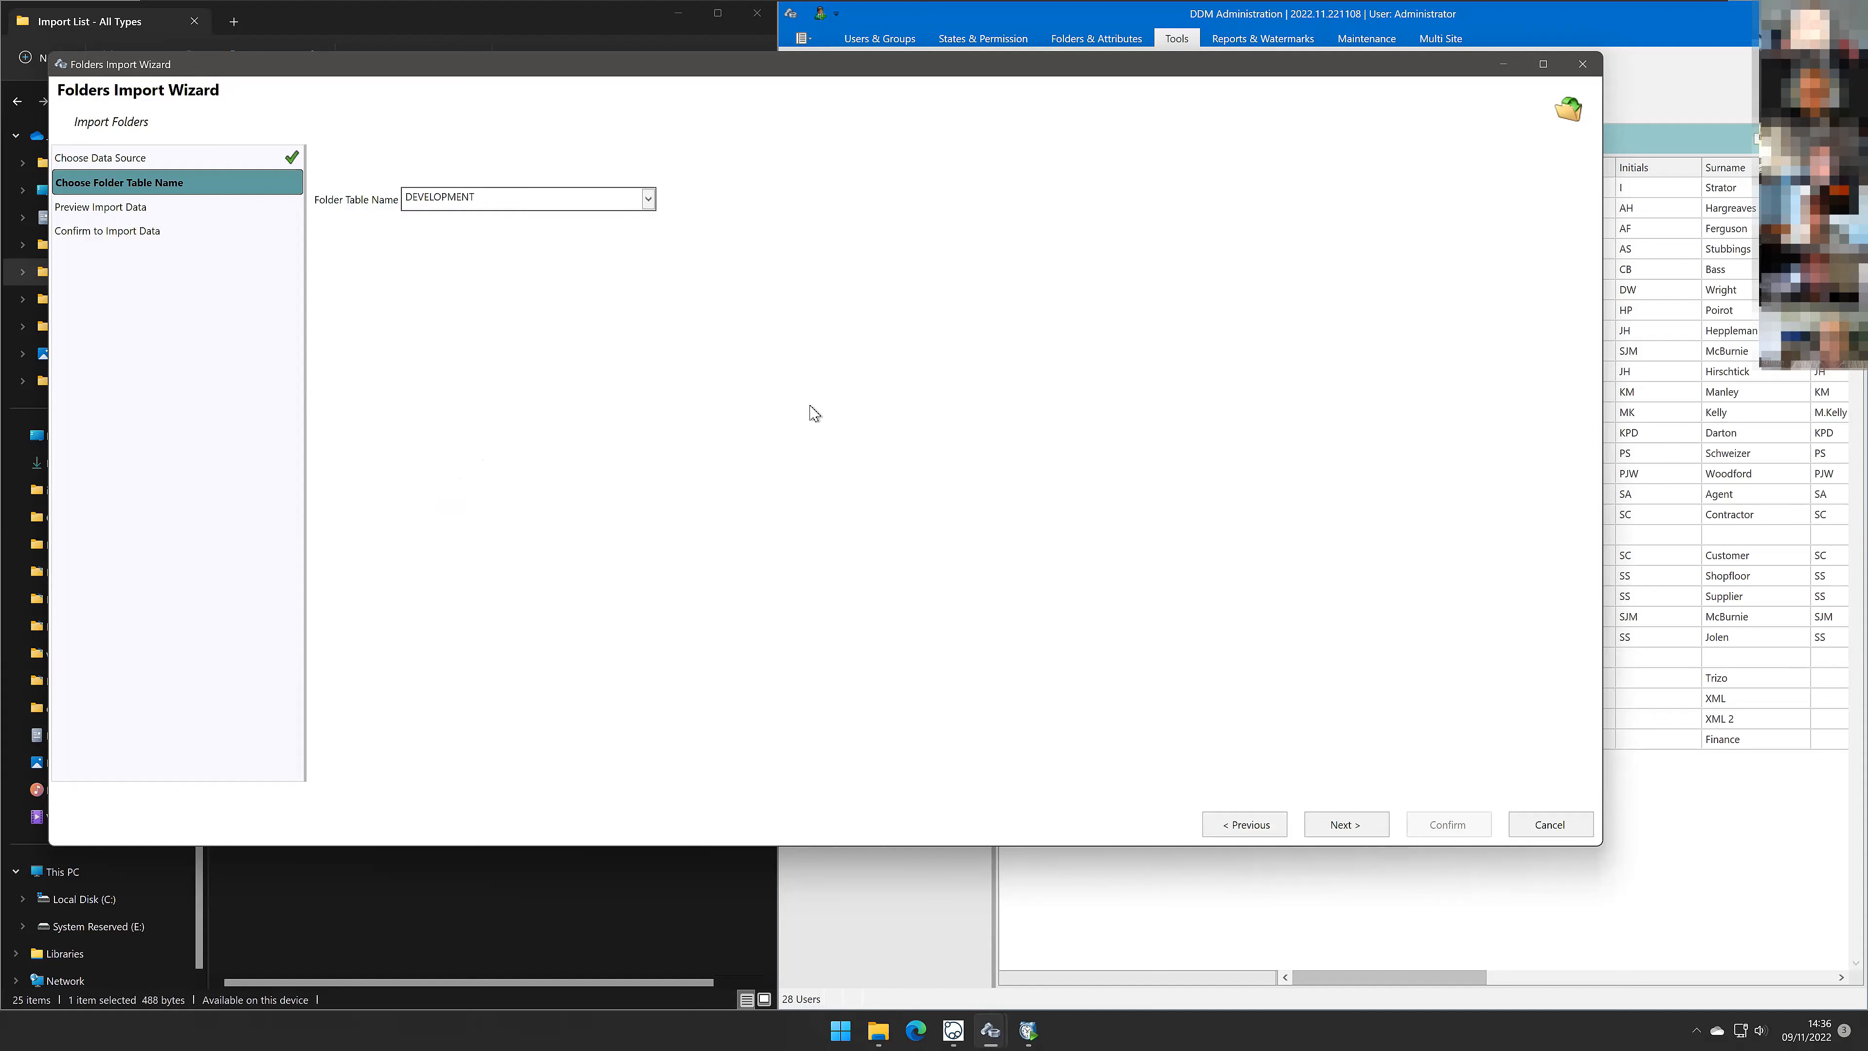
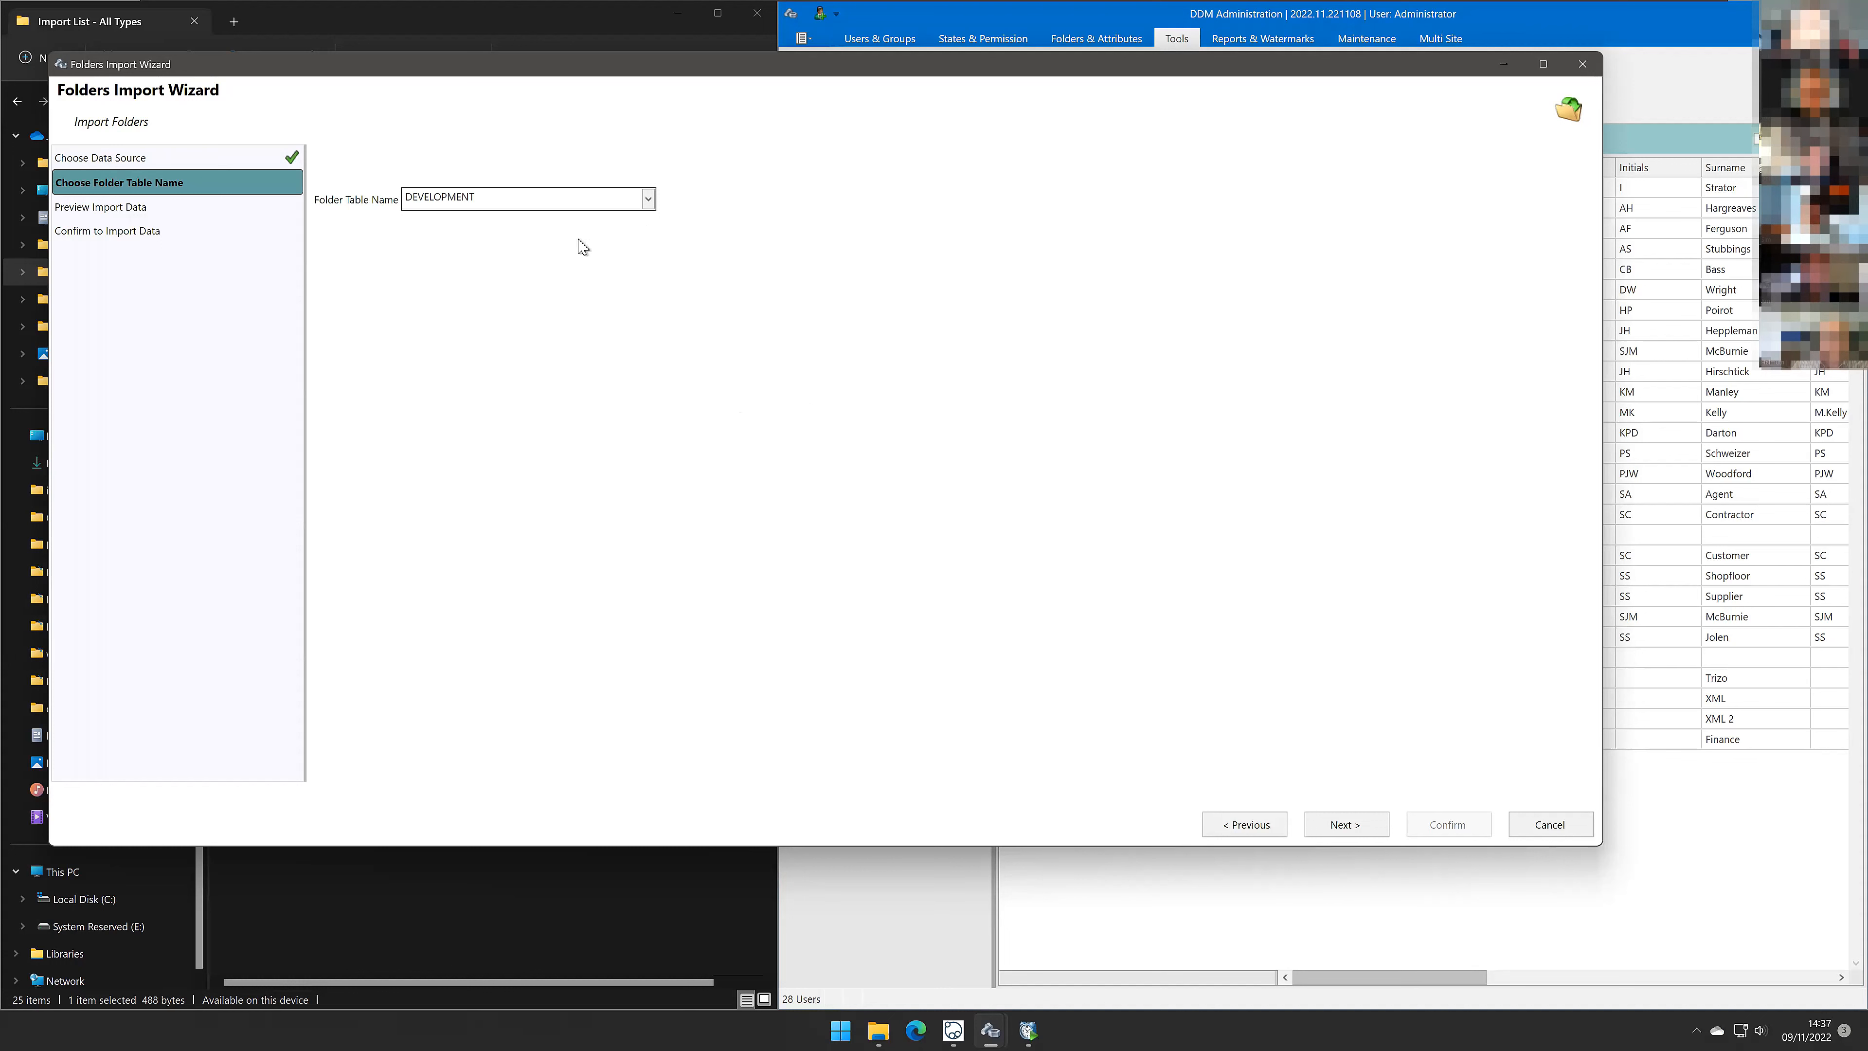
Step: Advance to the import preview and map the Number and Description attributes to the Number and Description columns
{"action": "left_click", "coordinate": [1343, 822]}
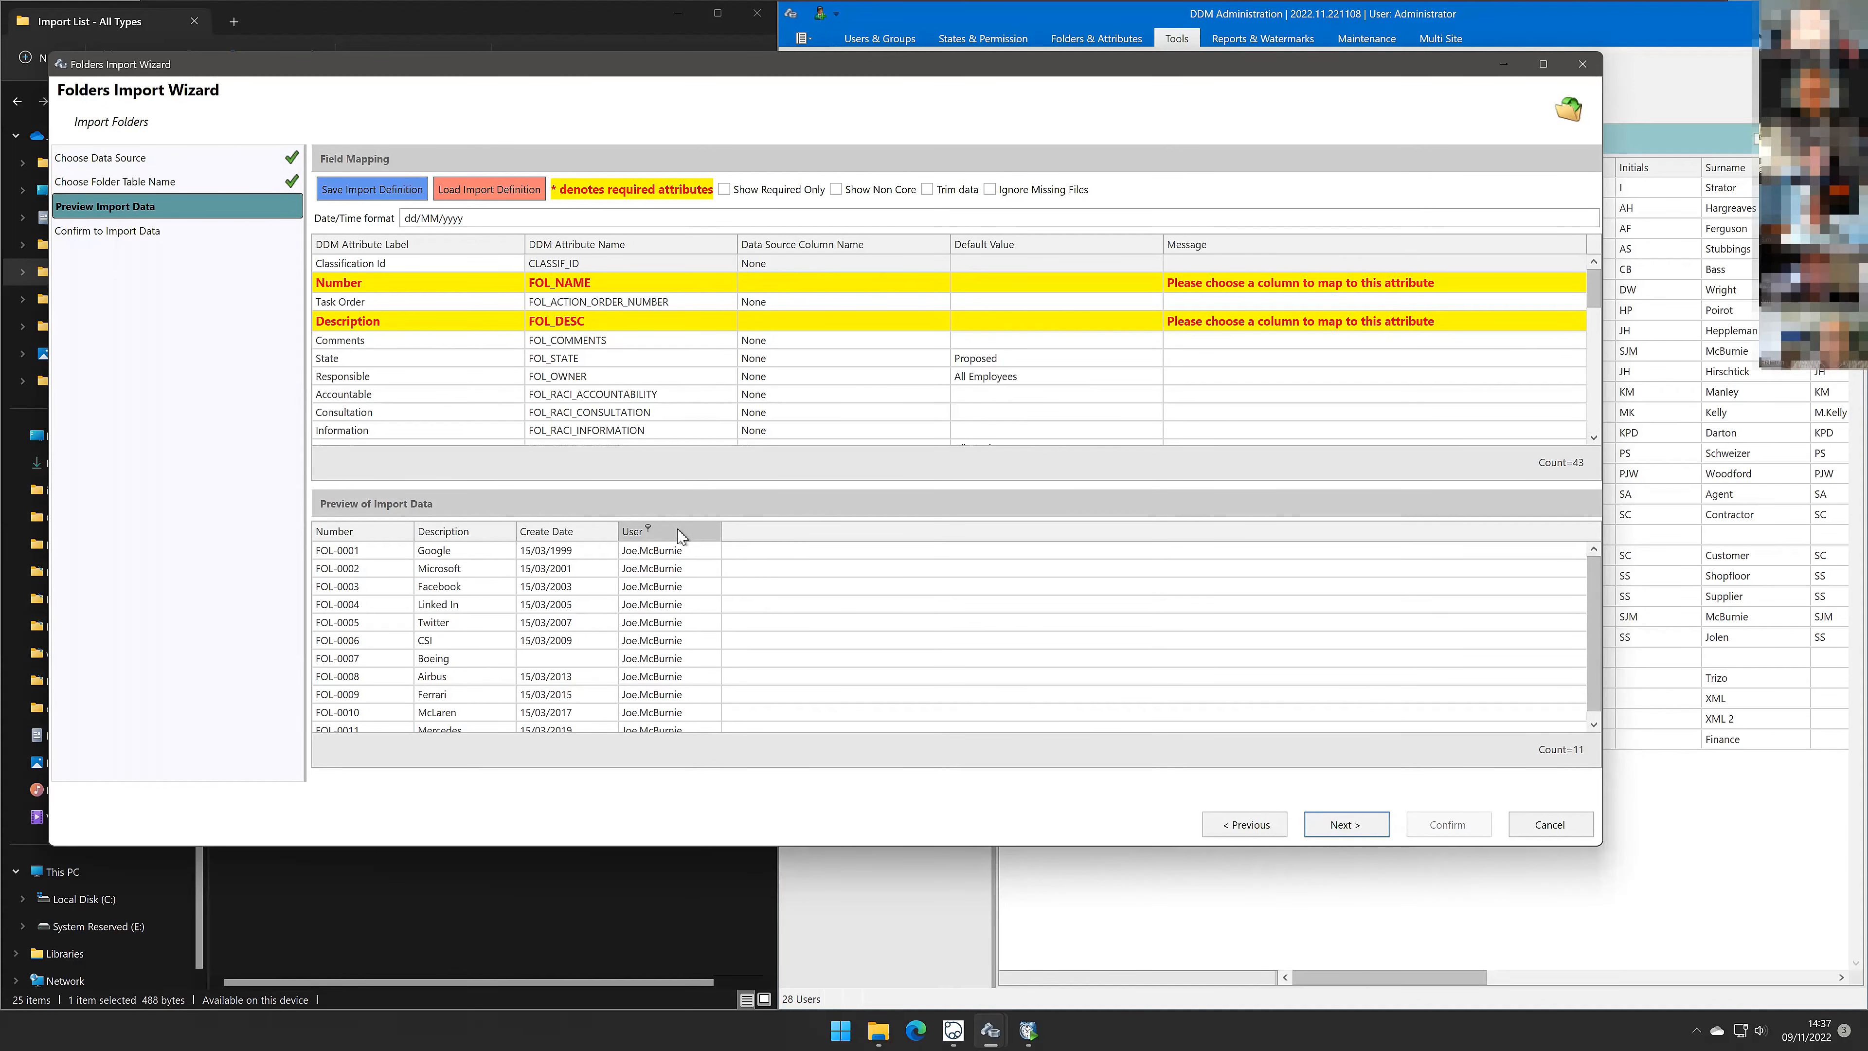
{"action": "left_click", "coordinate": [846, 286]}
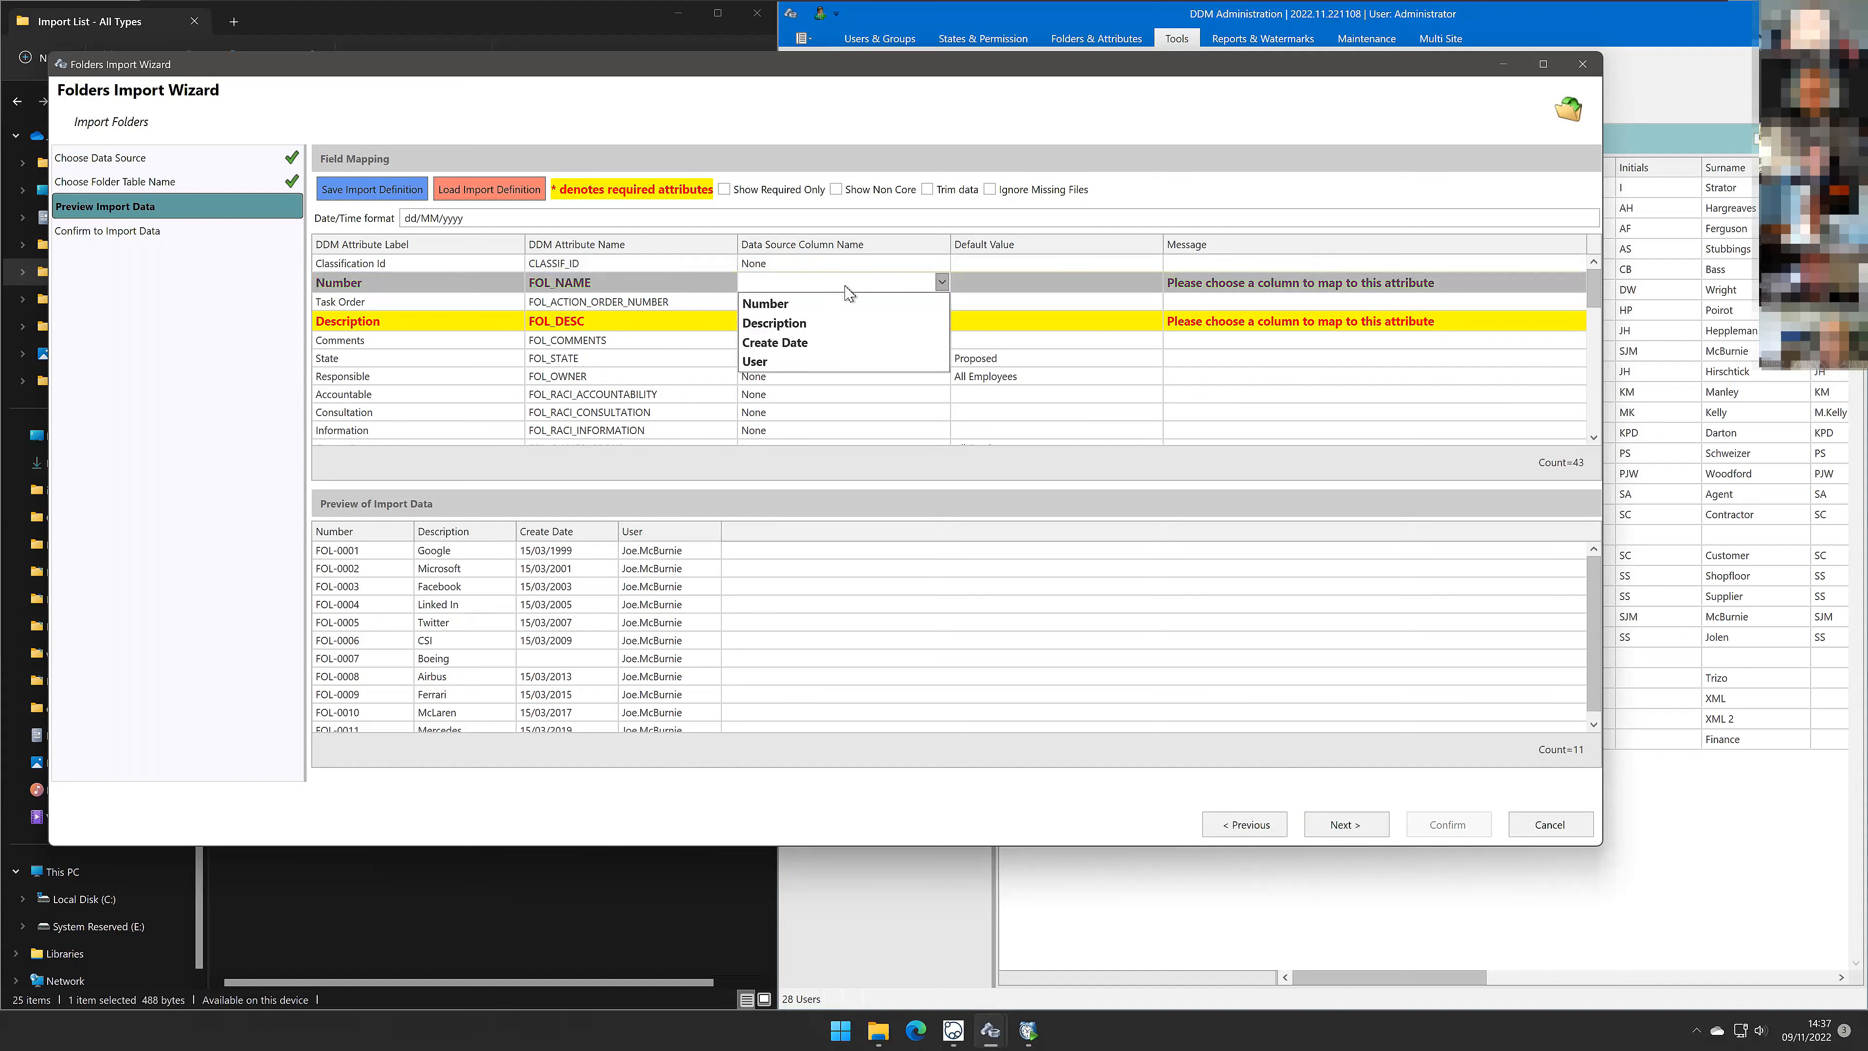
{"action": "left_click", "coordinate": [788, 306]}
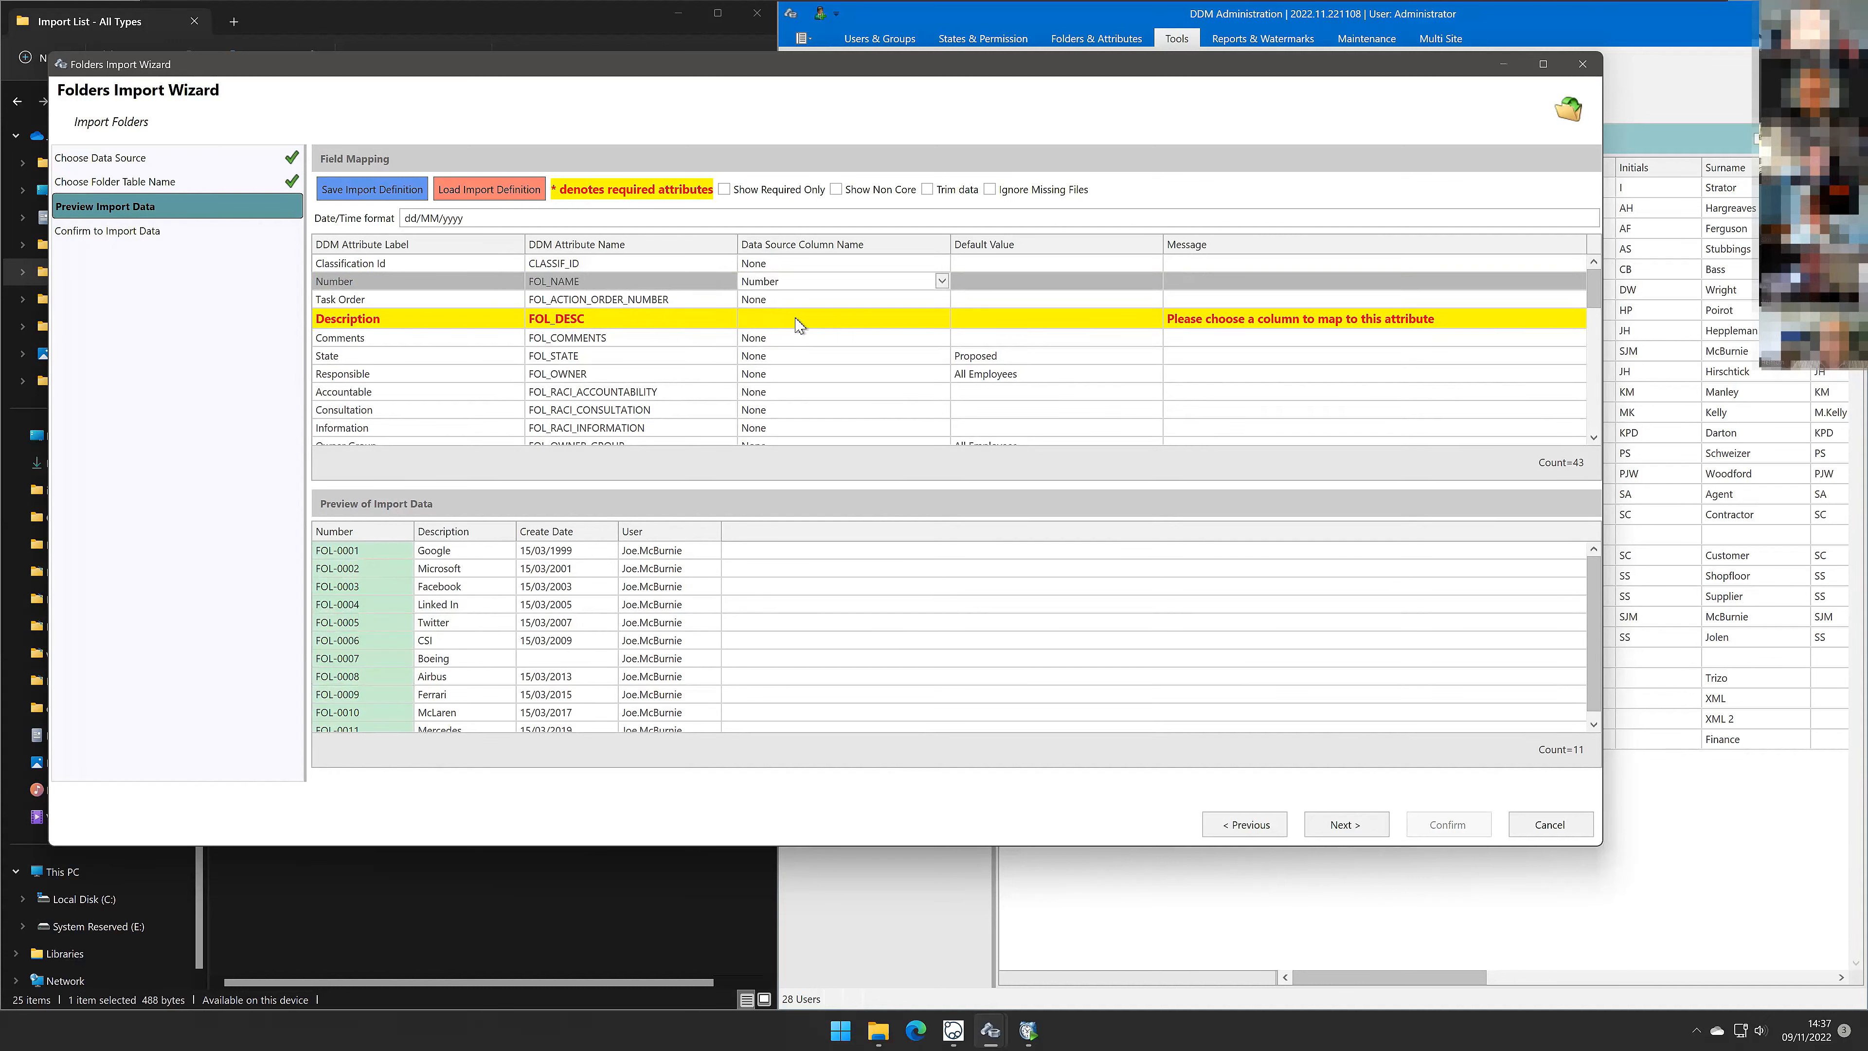
{"action": "left_click", "coordinate": [796, 320]}
{"action": "left_click", "coordinate": [786, 381]}
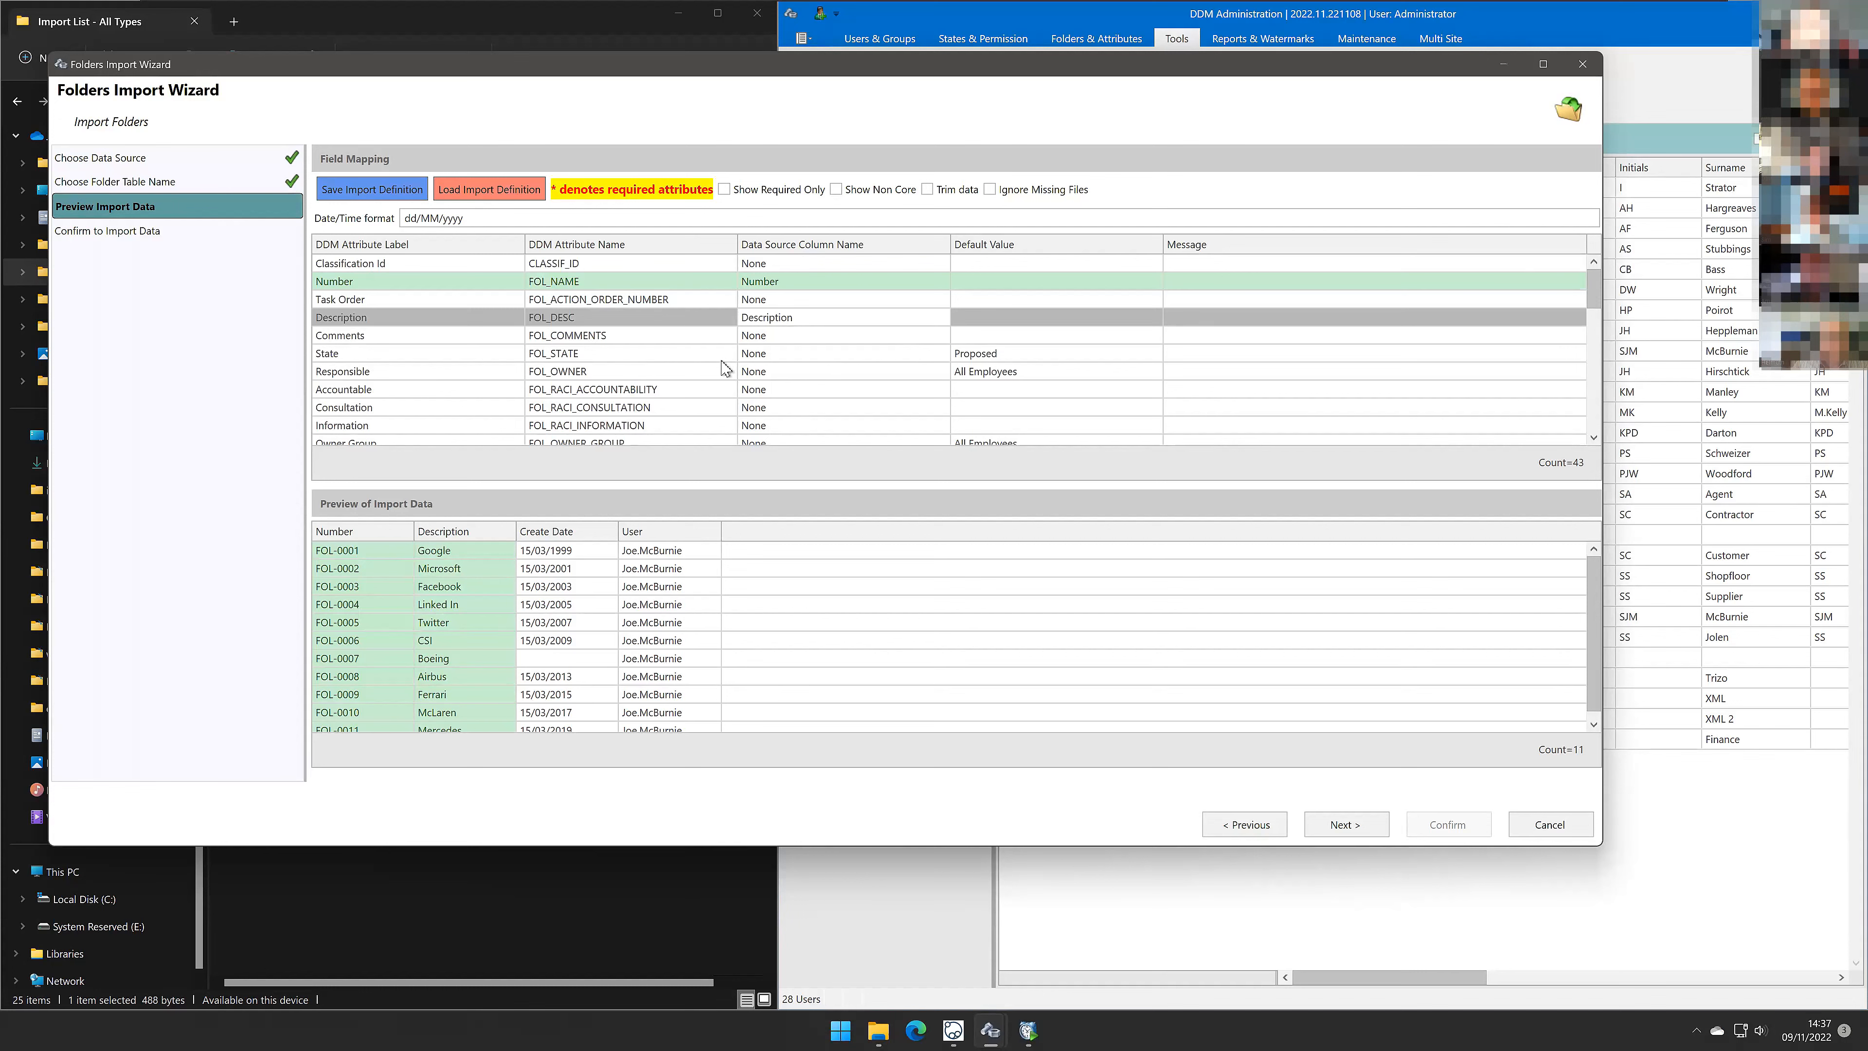
Step: Show only required attributes and map the Created On attribute to the Create Date column
{"action": "left_click", "coordinate": [724, 189]}
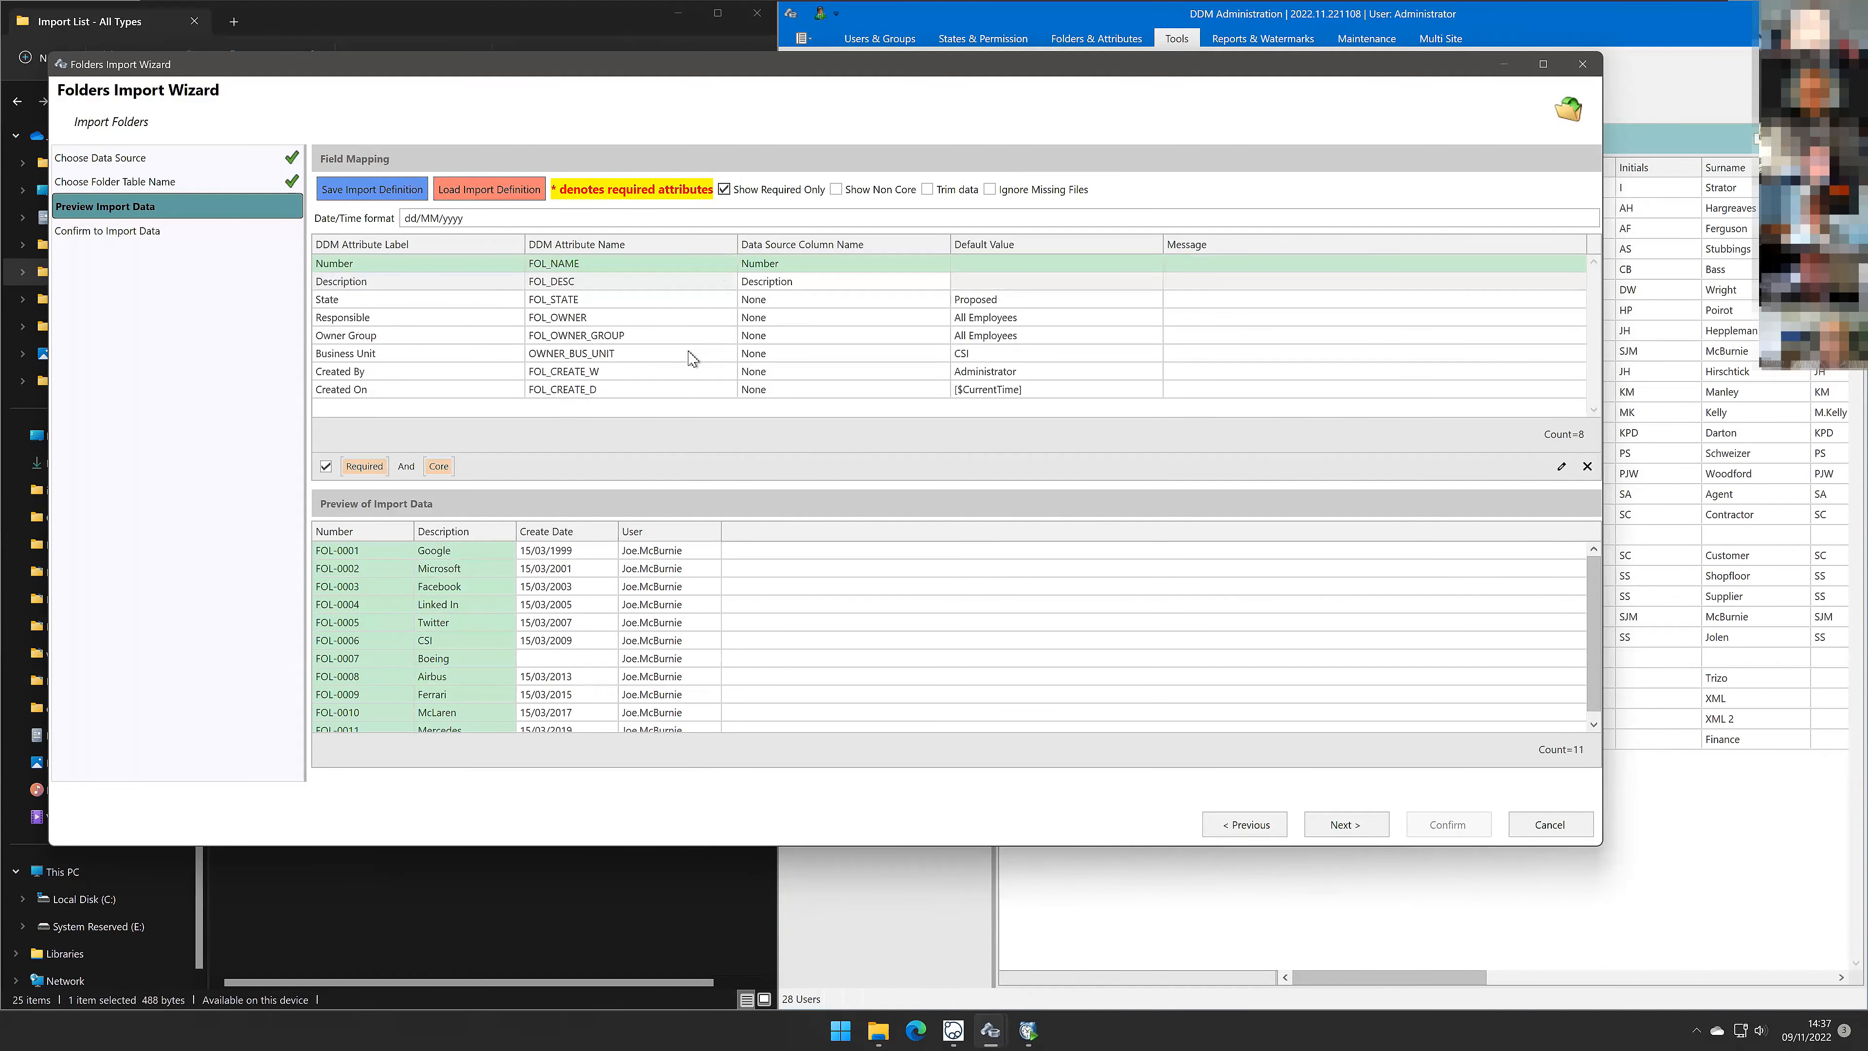
{"action": "left_click", "coordinate": [793, 393]}
{"action": "left_click", "coordinate": [769, 458]}
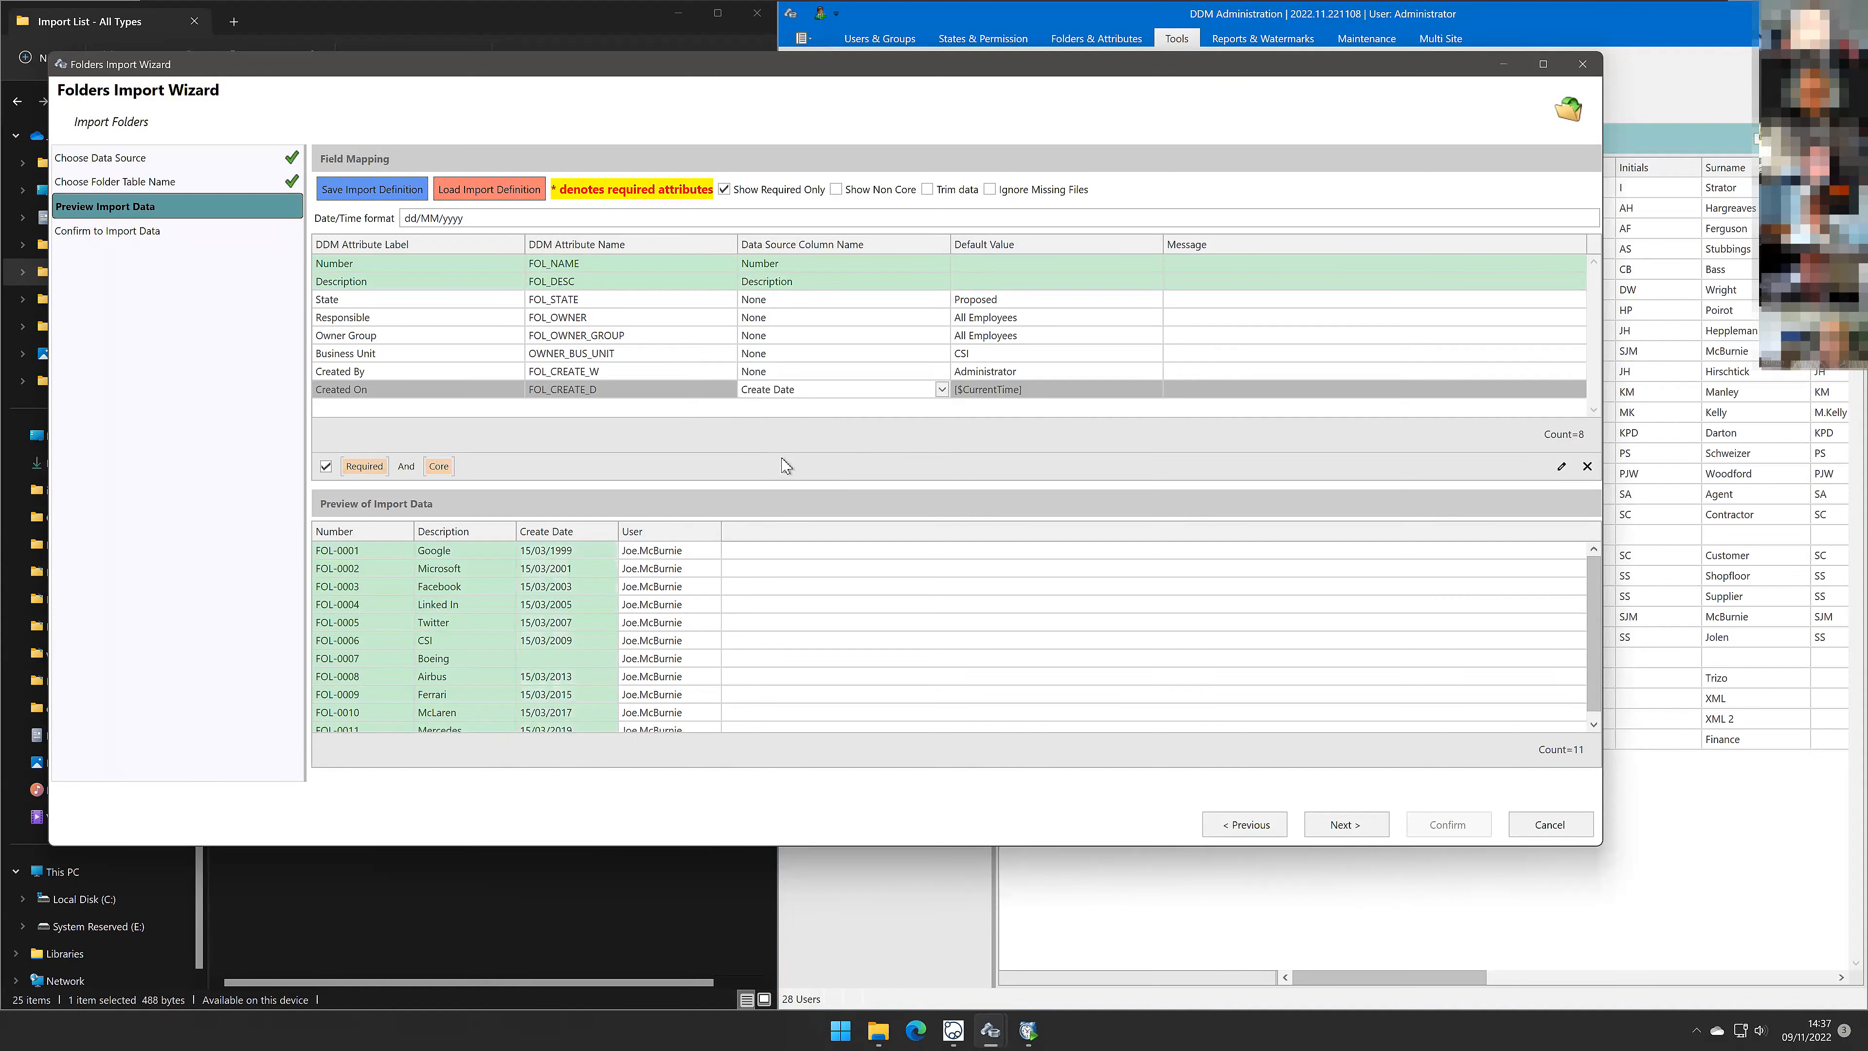
{"action": "left_click_drag", "start_coordinate": [507, 219], "coordinate": [368, 226]}
{"action": "left_click", "coordinate": [496, 217]}
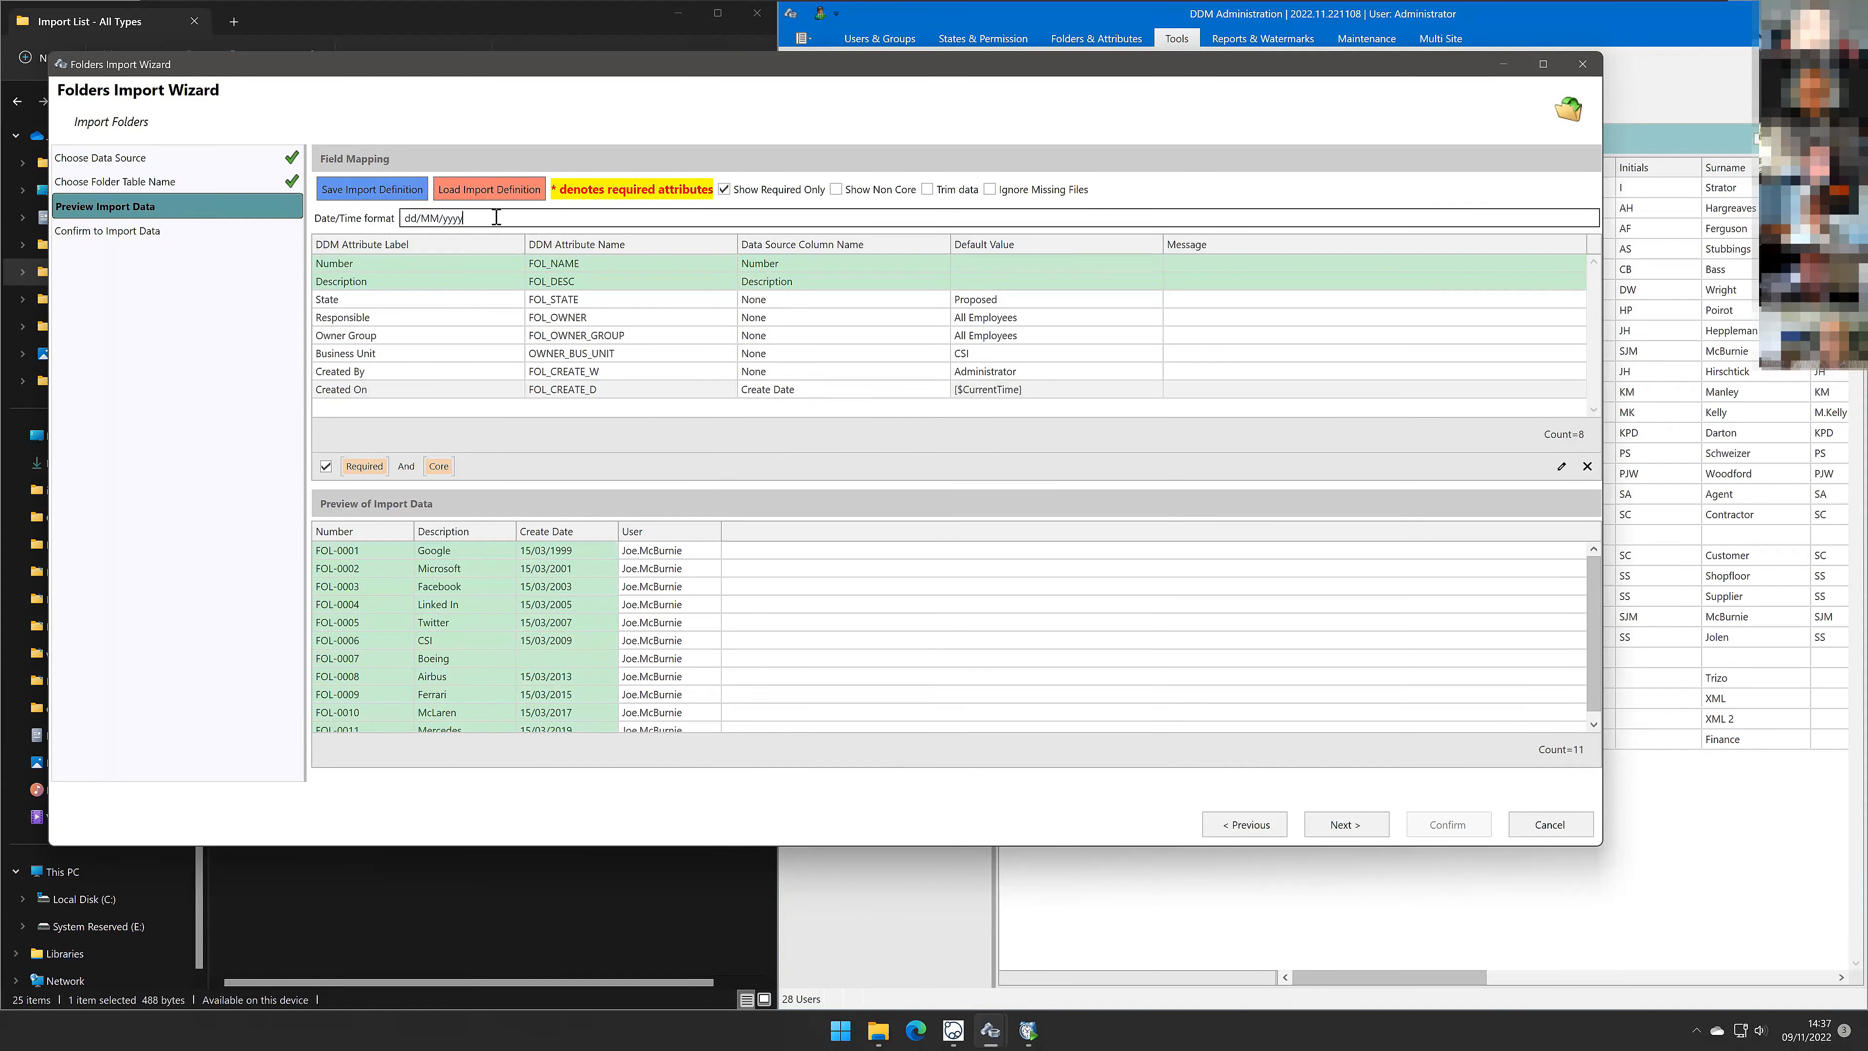
{"action": "left_click_drag", "start_coordinate": [415, 217], "coordinate": [398, 224]}
{"action": "left_click", "coordinate": [482, 218]}
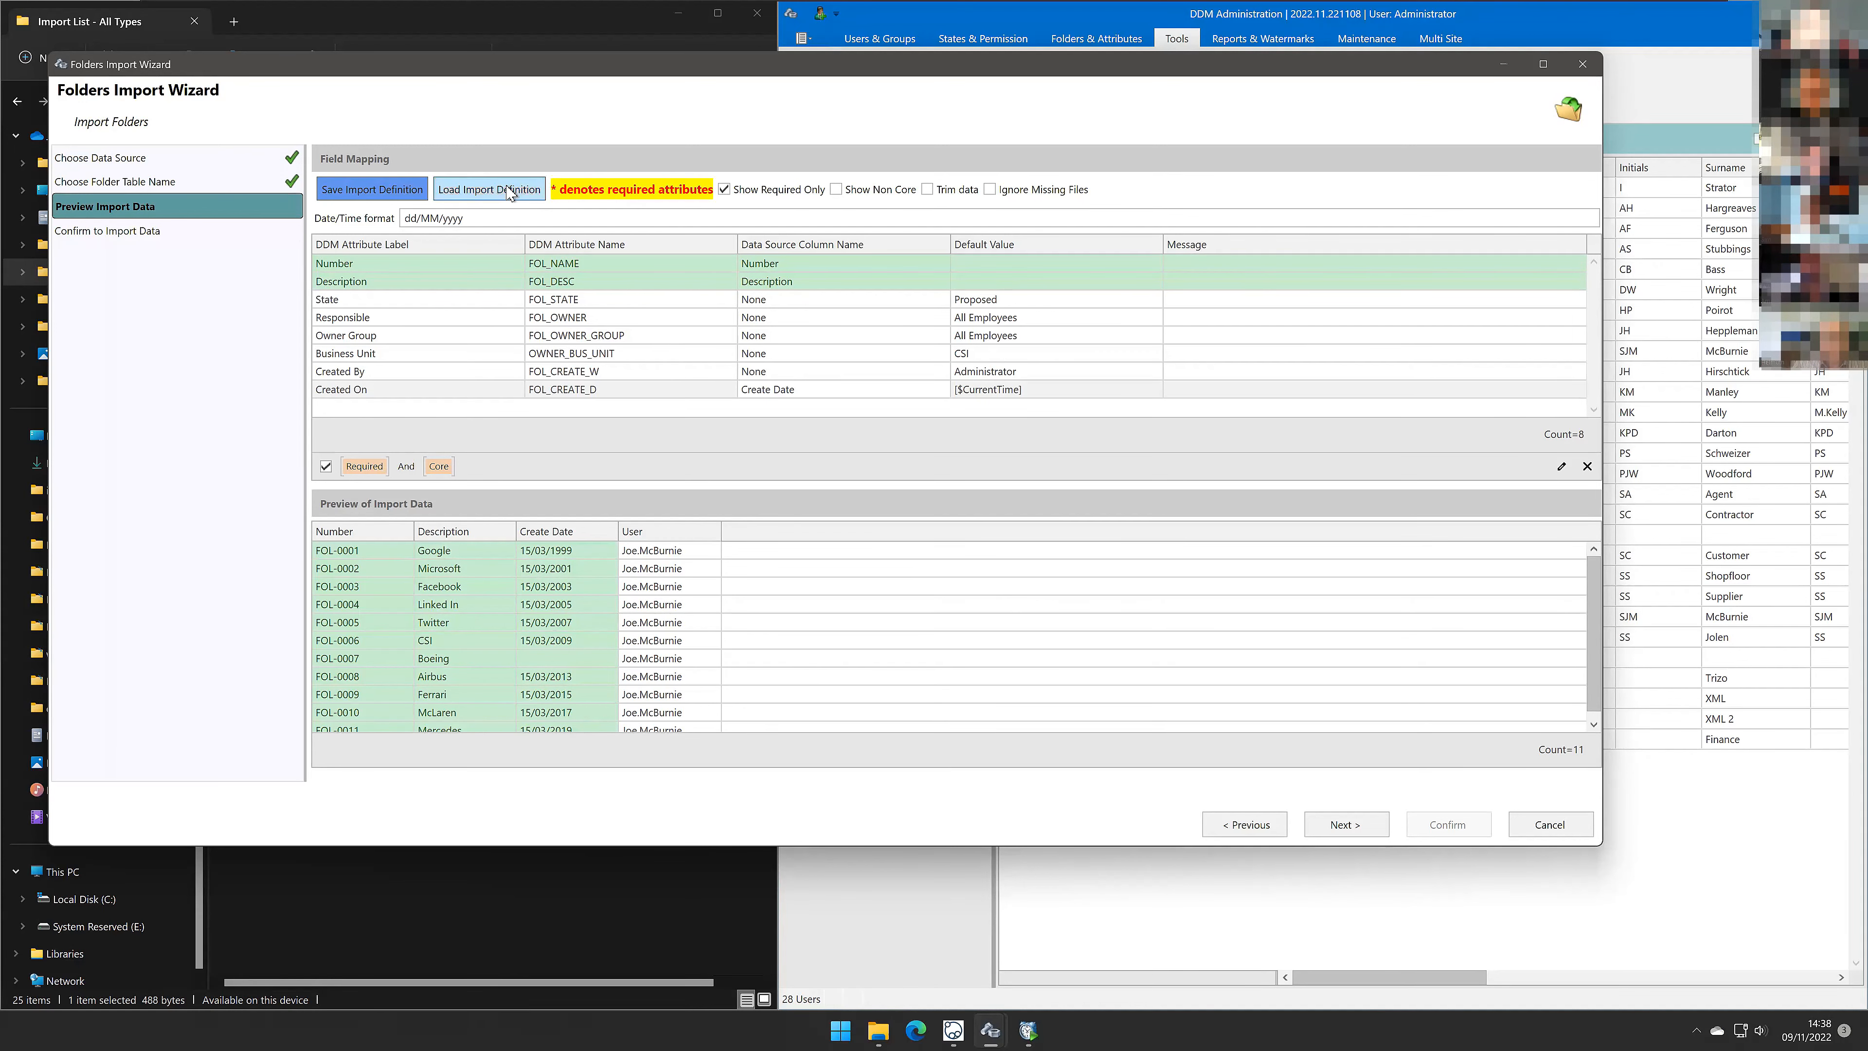
Step: Load the import definition Import - 0006 - Folders.ddmimp and review the full attribute mapping list
{"action": "left_click", "coordinate": [489, 189]}
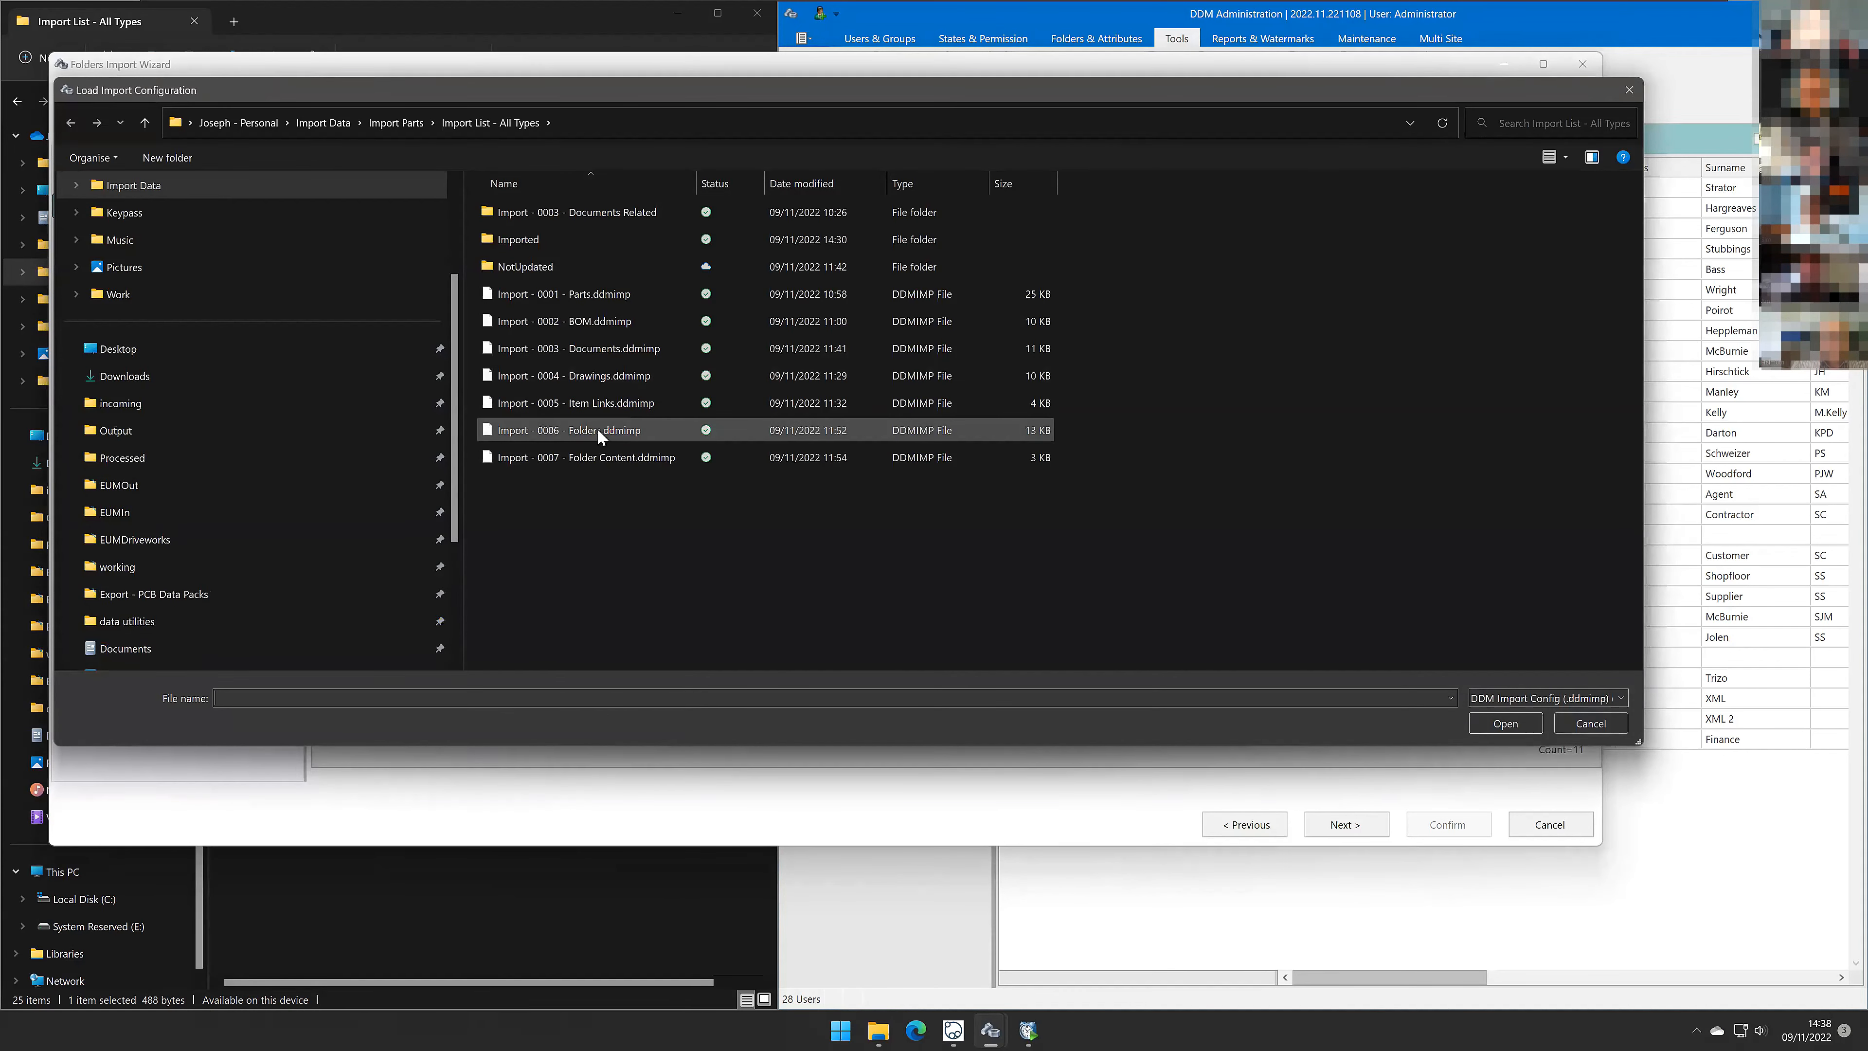
{"action": "double_click", "coordinate": [598, 430]}
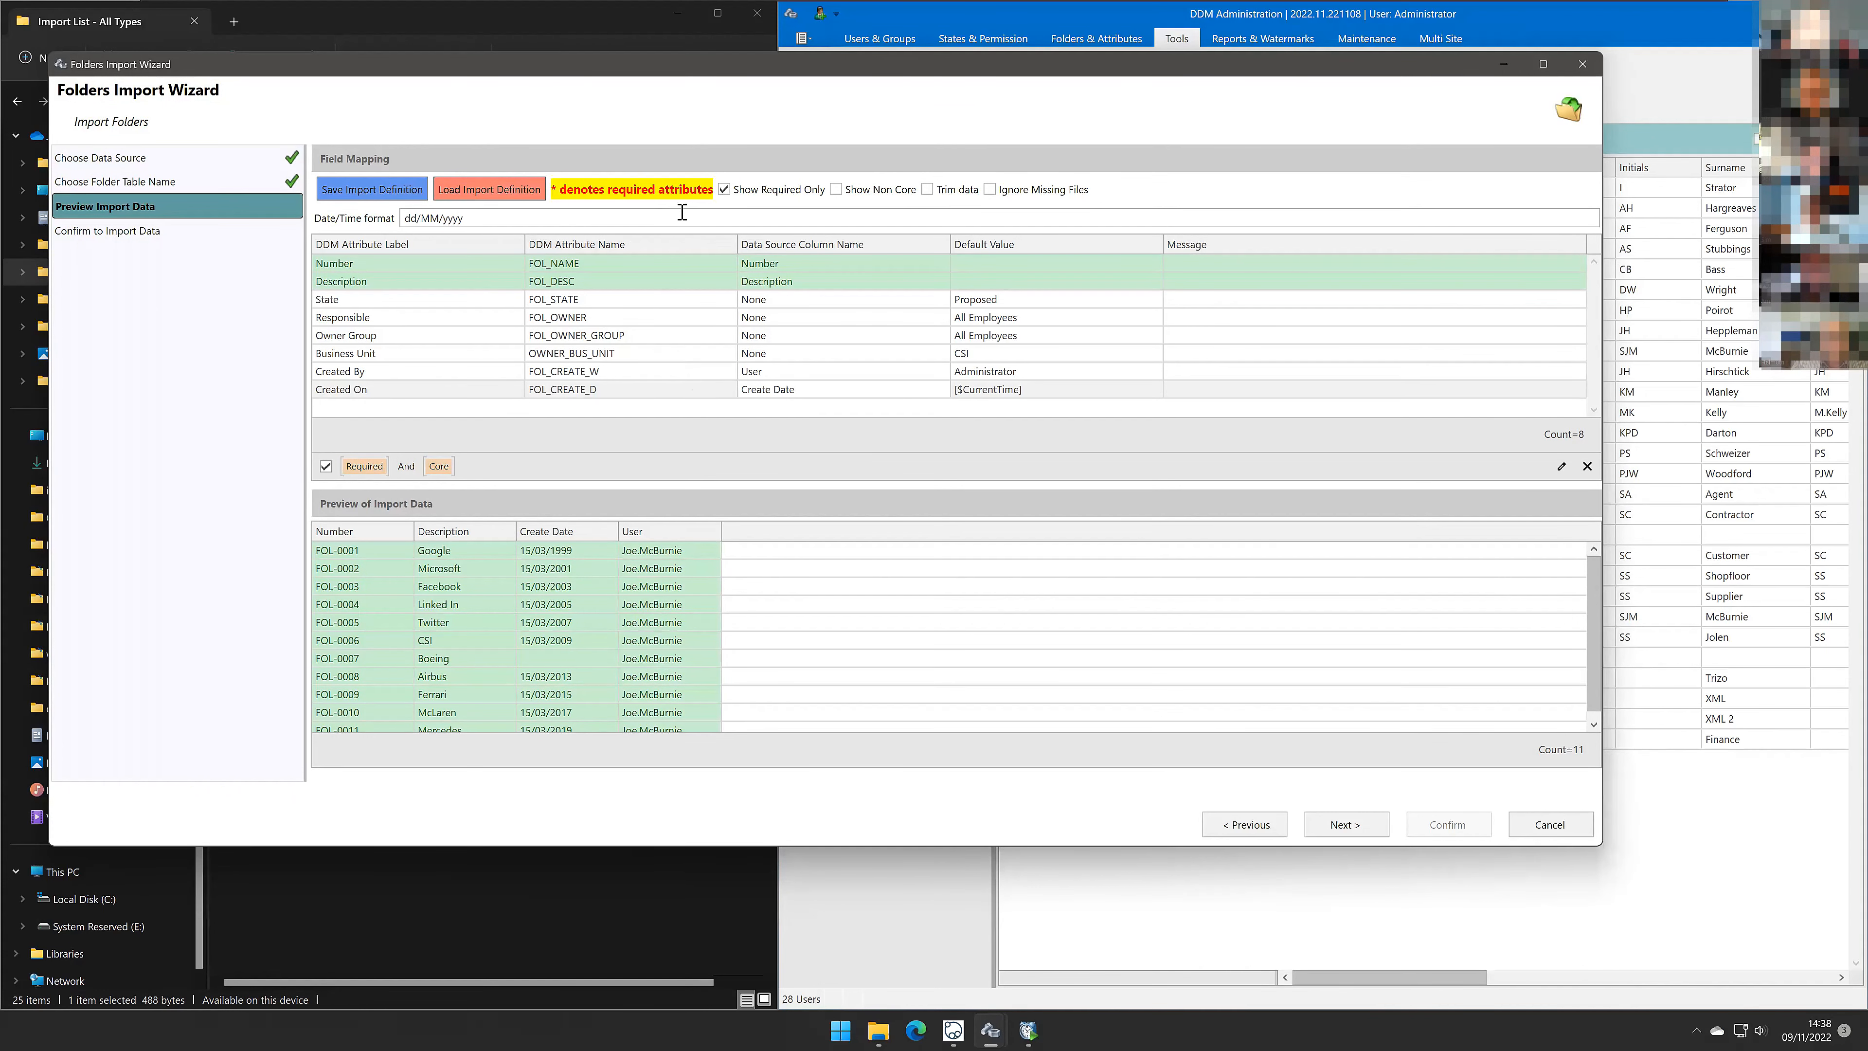
{"action": "left_click", "coordinate": [726, 190]}
{"action": "scroll", "coordinate": [693, 324], "scroll_direction": "down", "scroll_amount": 2}
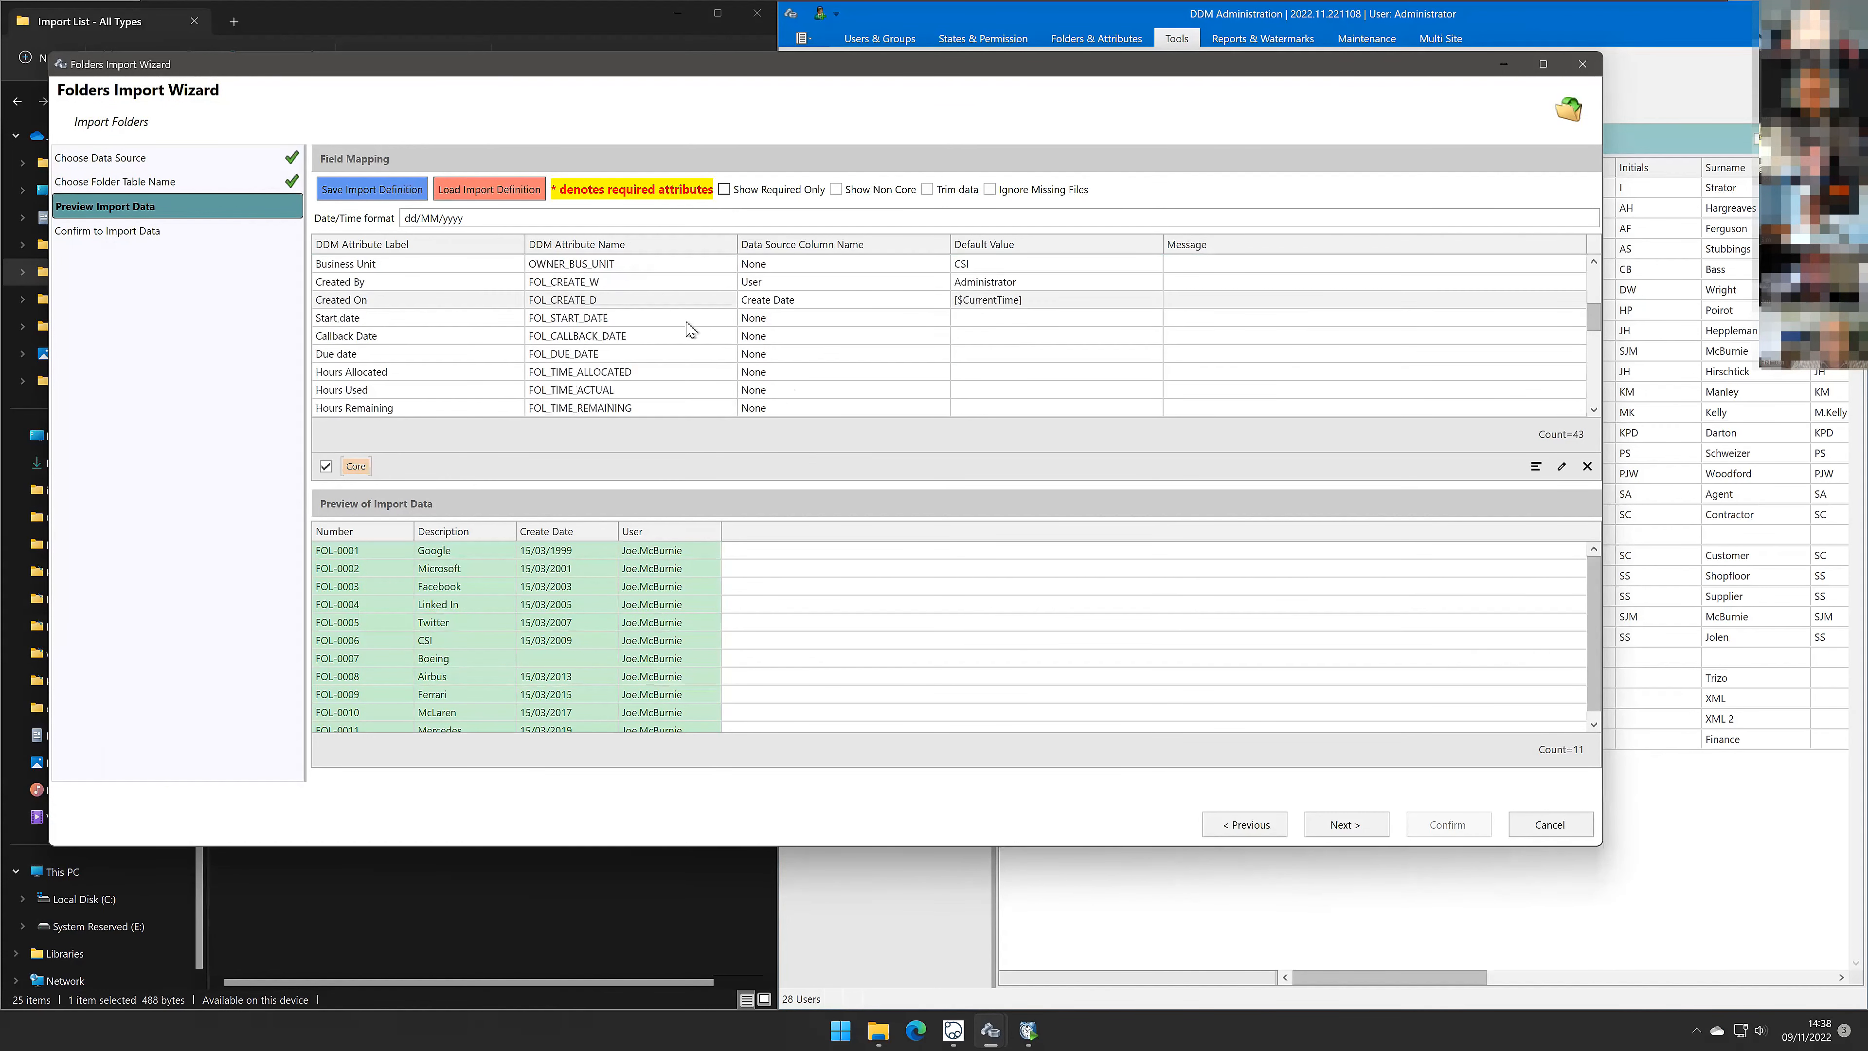
{"action": "scroll", "coordinate": [681, 381], "scroll_direction": "up", "scroll_amount": 3}
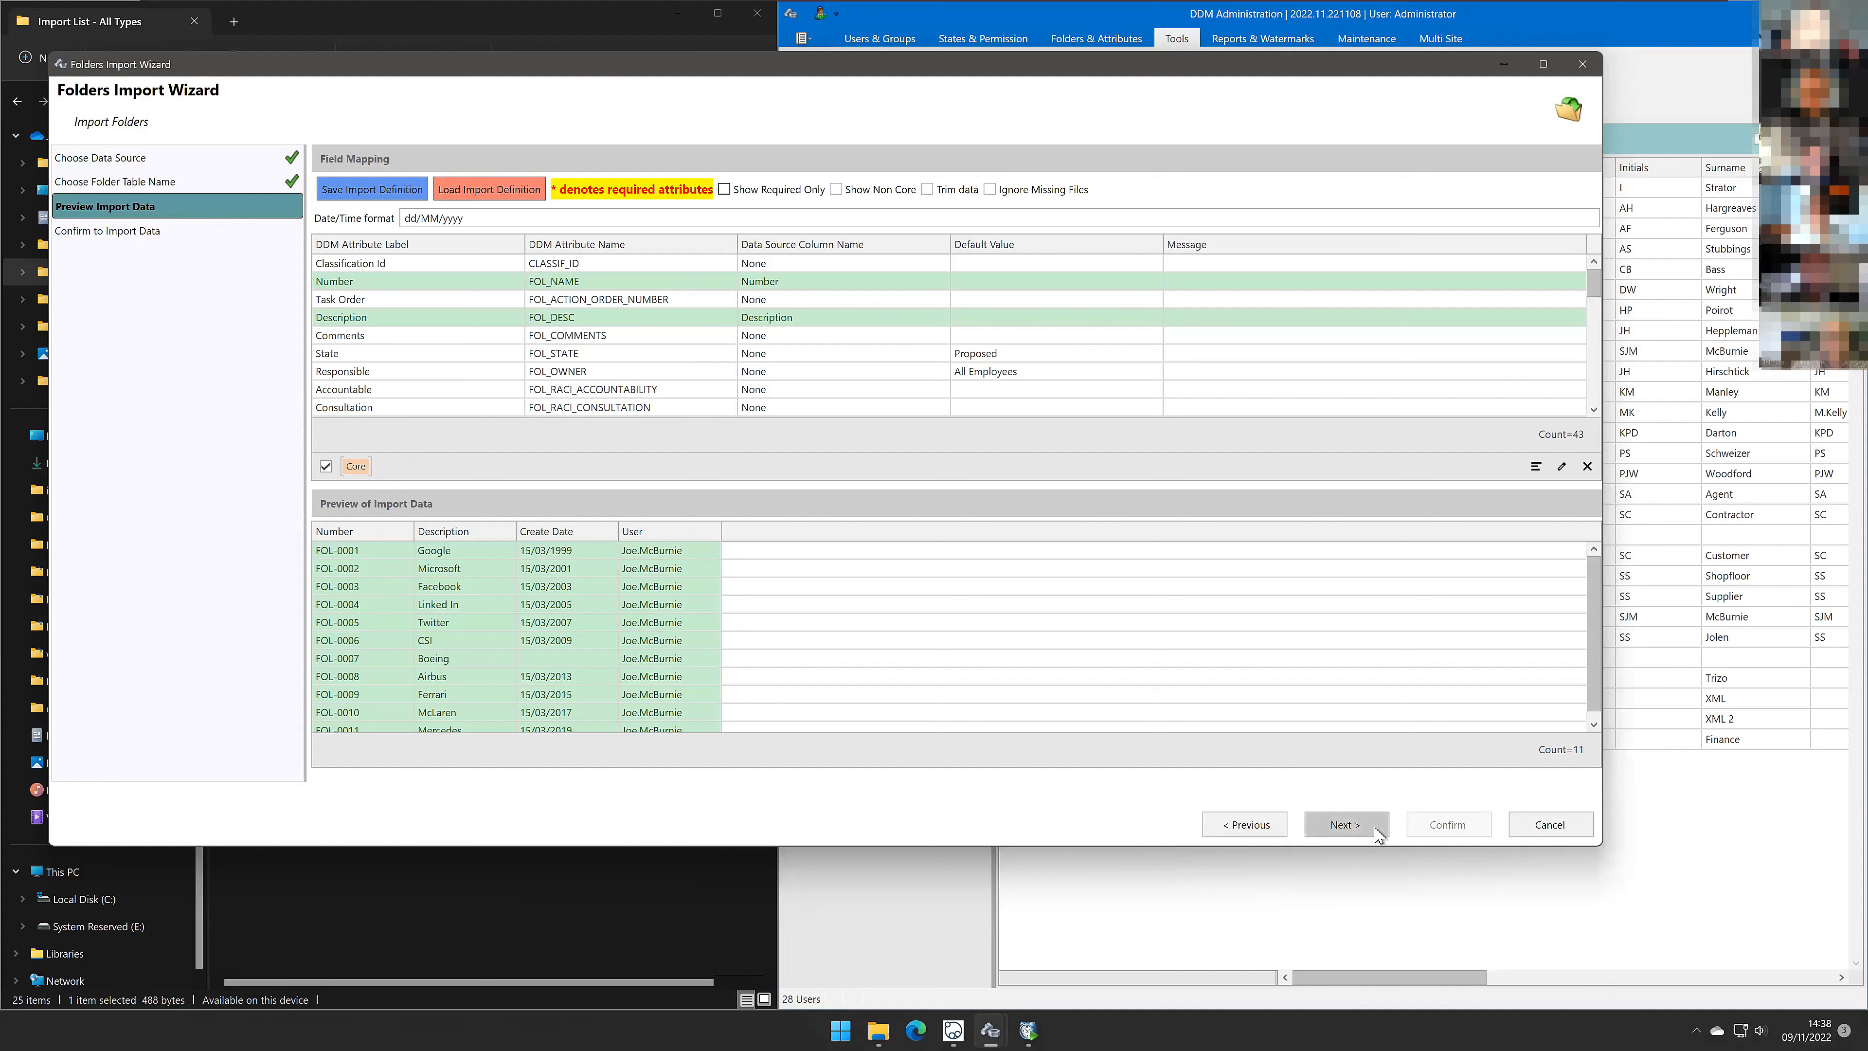
Step: Proceed, choose to create new records and update existing records, confirm the folder import, and close the log
{"action": "left_click", "coordinate": [1345, 824]}
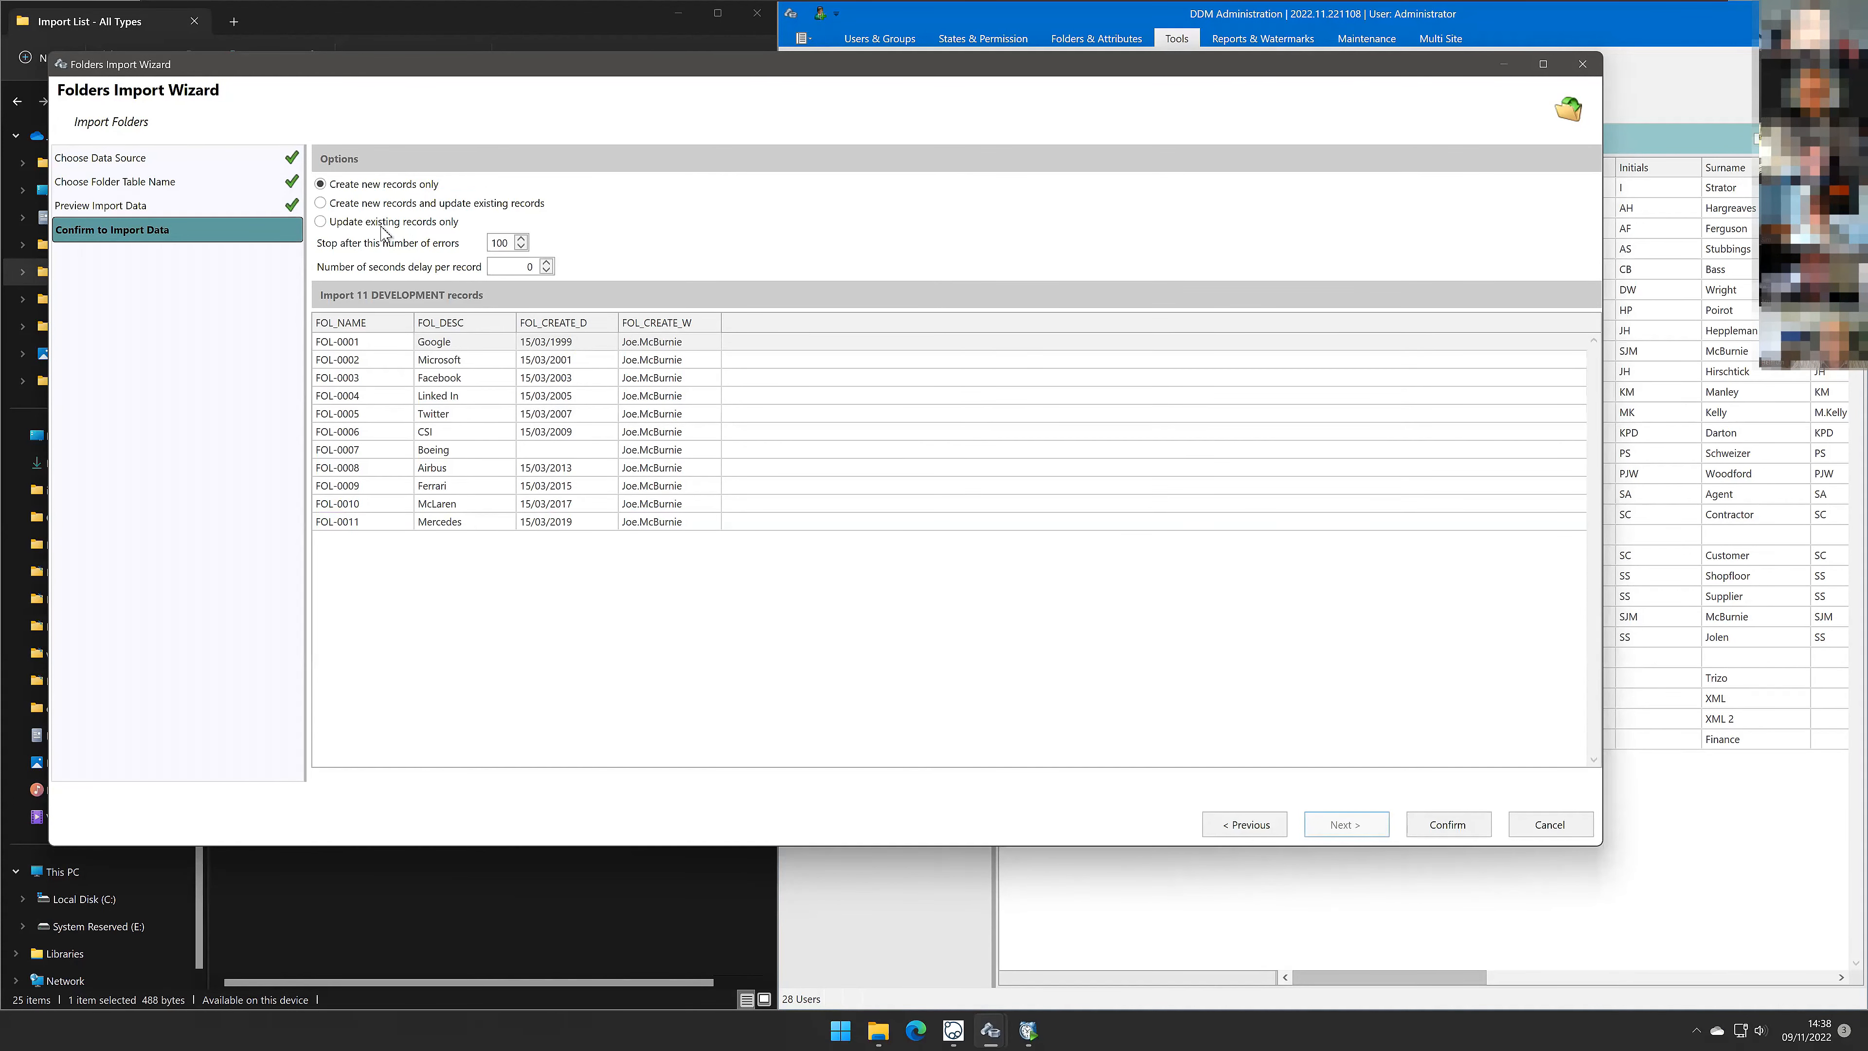
{"action": "left_click", "coordinate": [380, 206]}
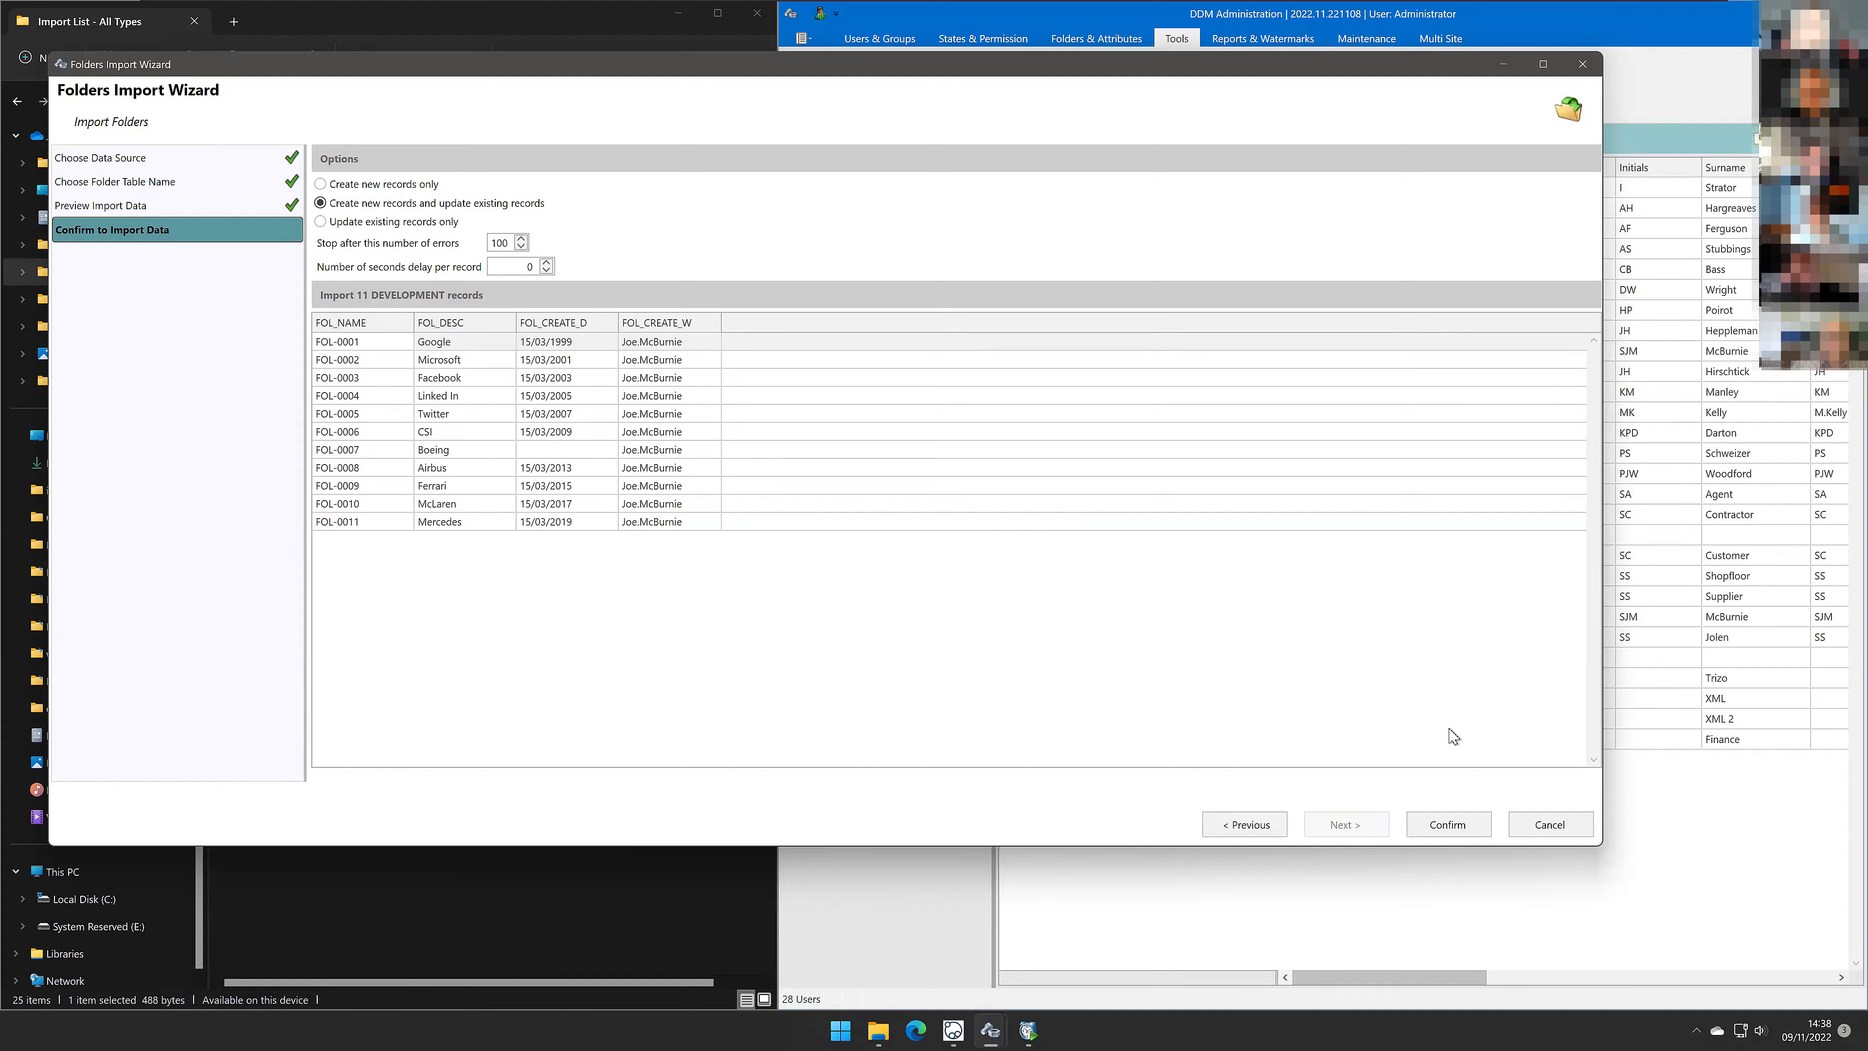
{"action": "left_click", "coordinate": [1458, 837]}
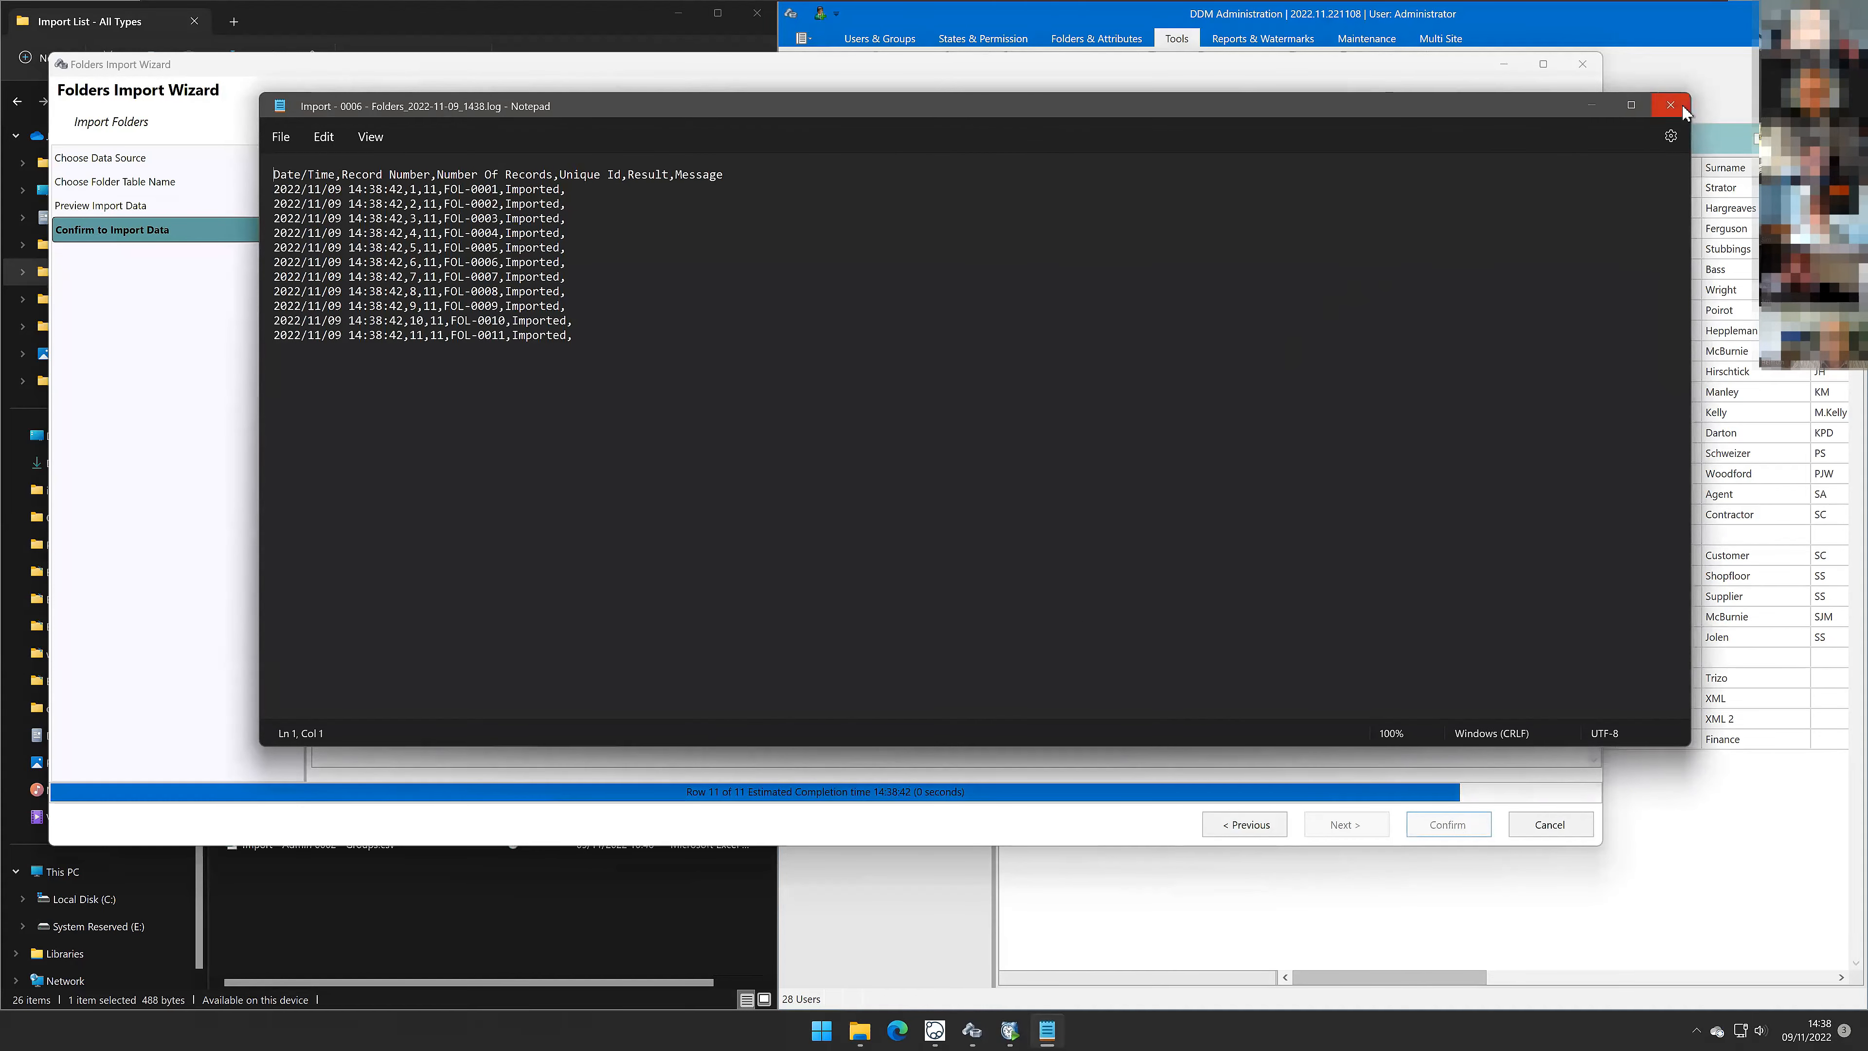
{"action": "left_click", "coordinate": [1684, 107]}
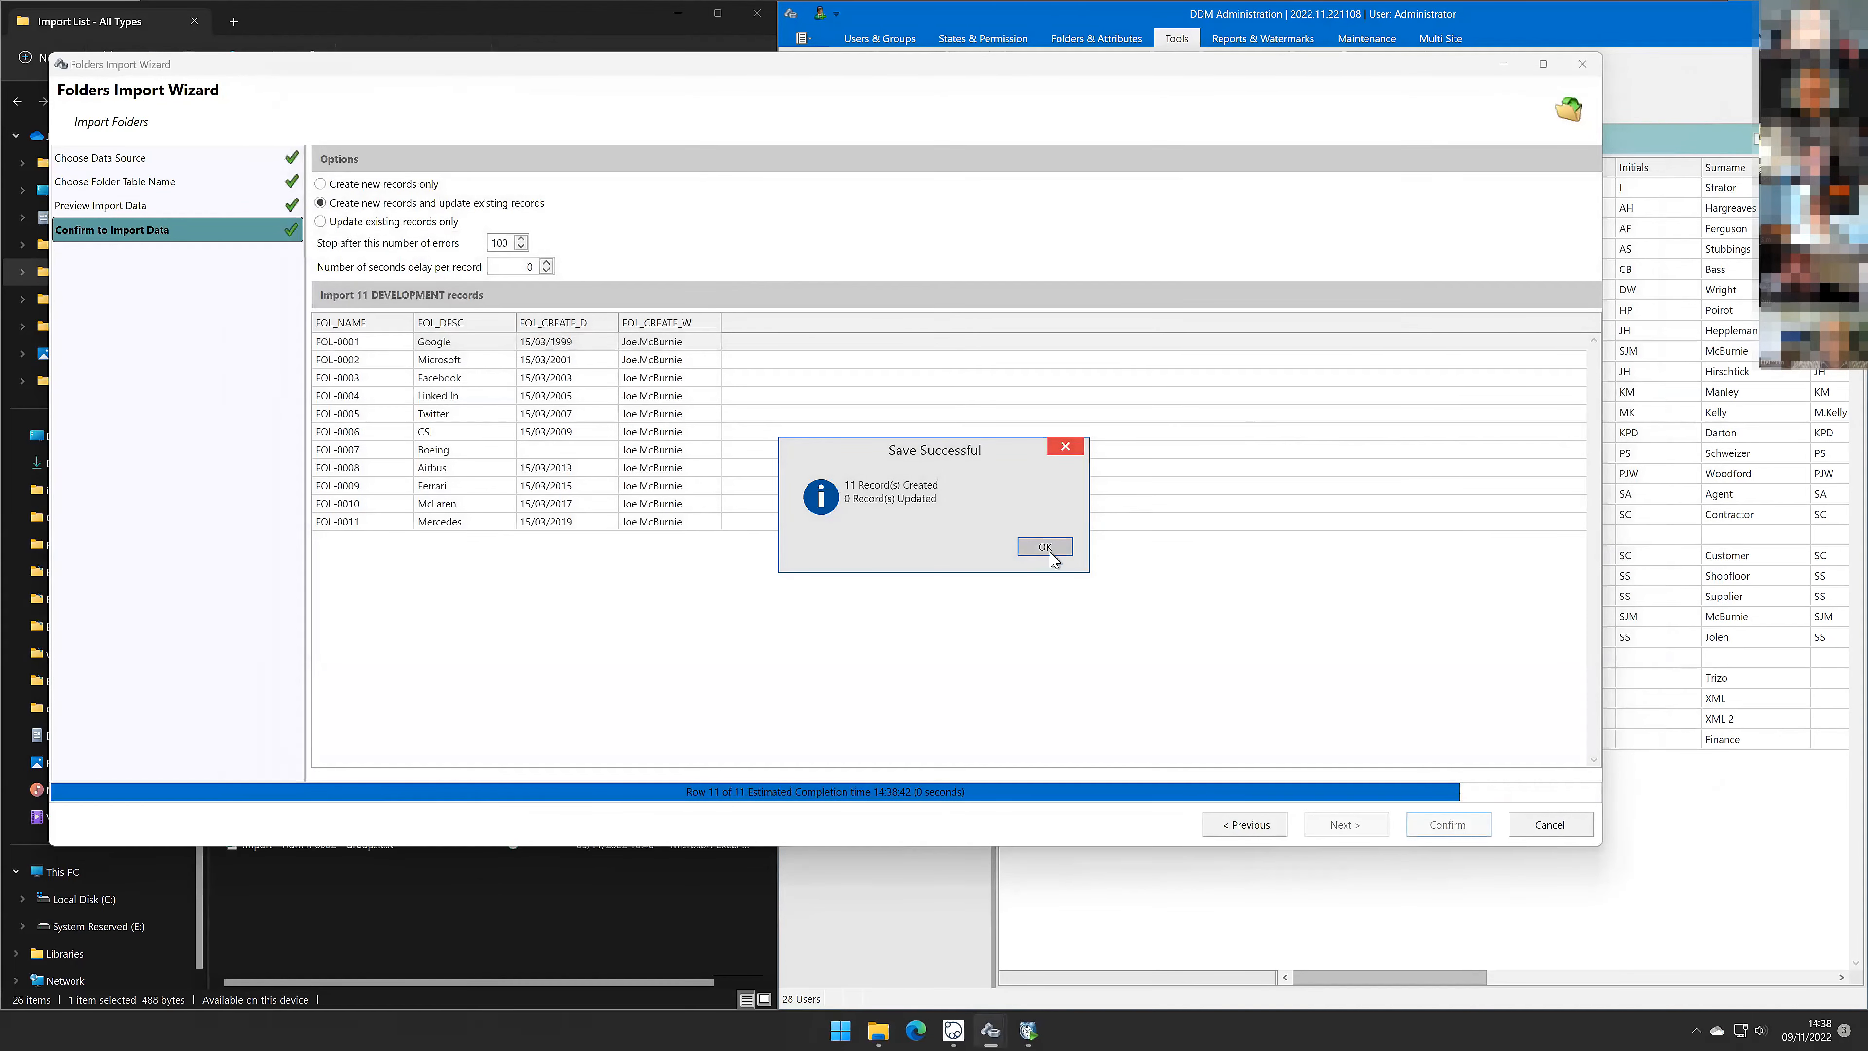
{"action": "left_click", "coordinate": [1045, 546]}
Step: Switch to the DDM client, rerun the ENG R&D Project search, and select the imported FOL folders
{"action": "left_click", "coordinate": [954, 1031]}
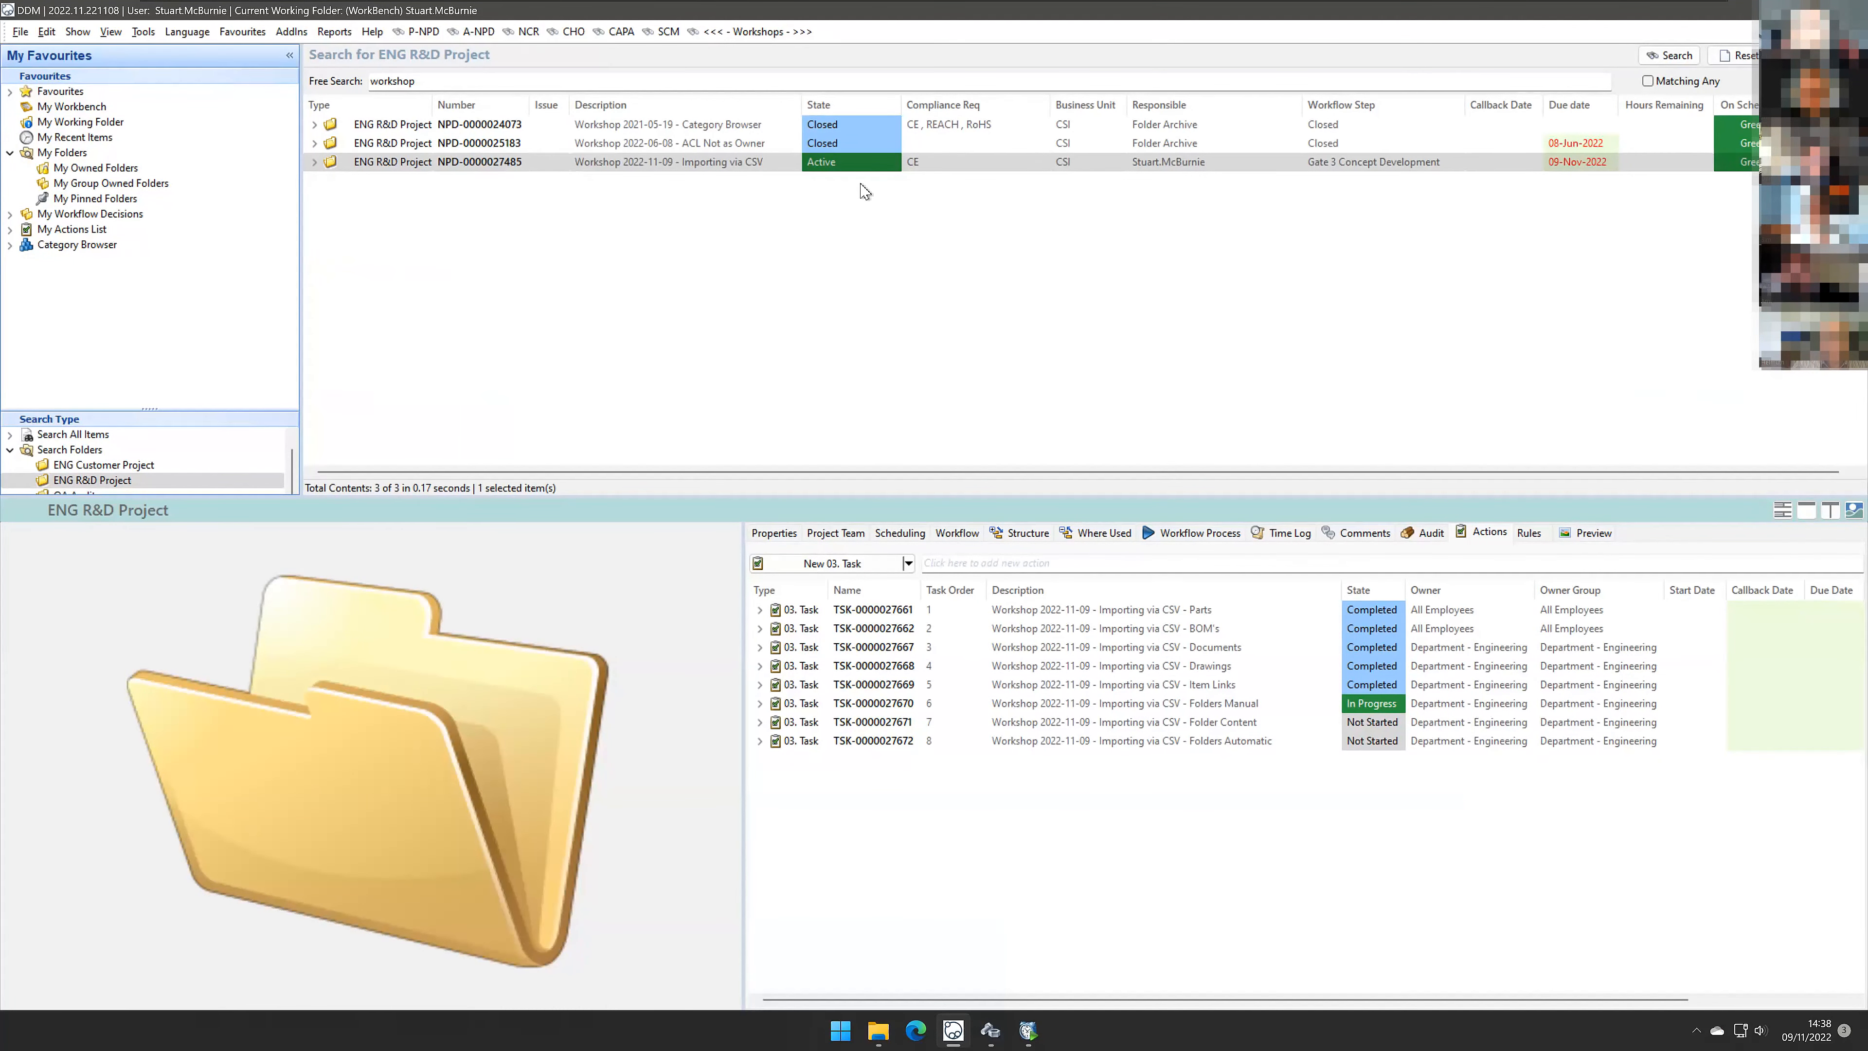
{"action": "left_click", "coordinate": [1733, 57]}
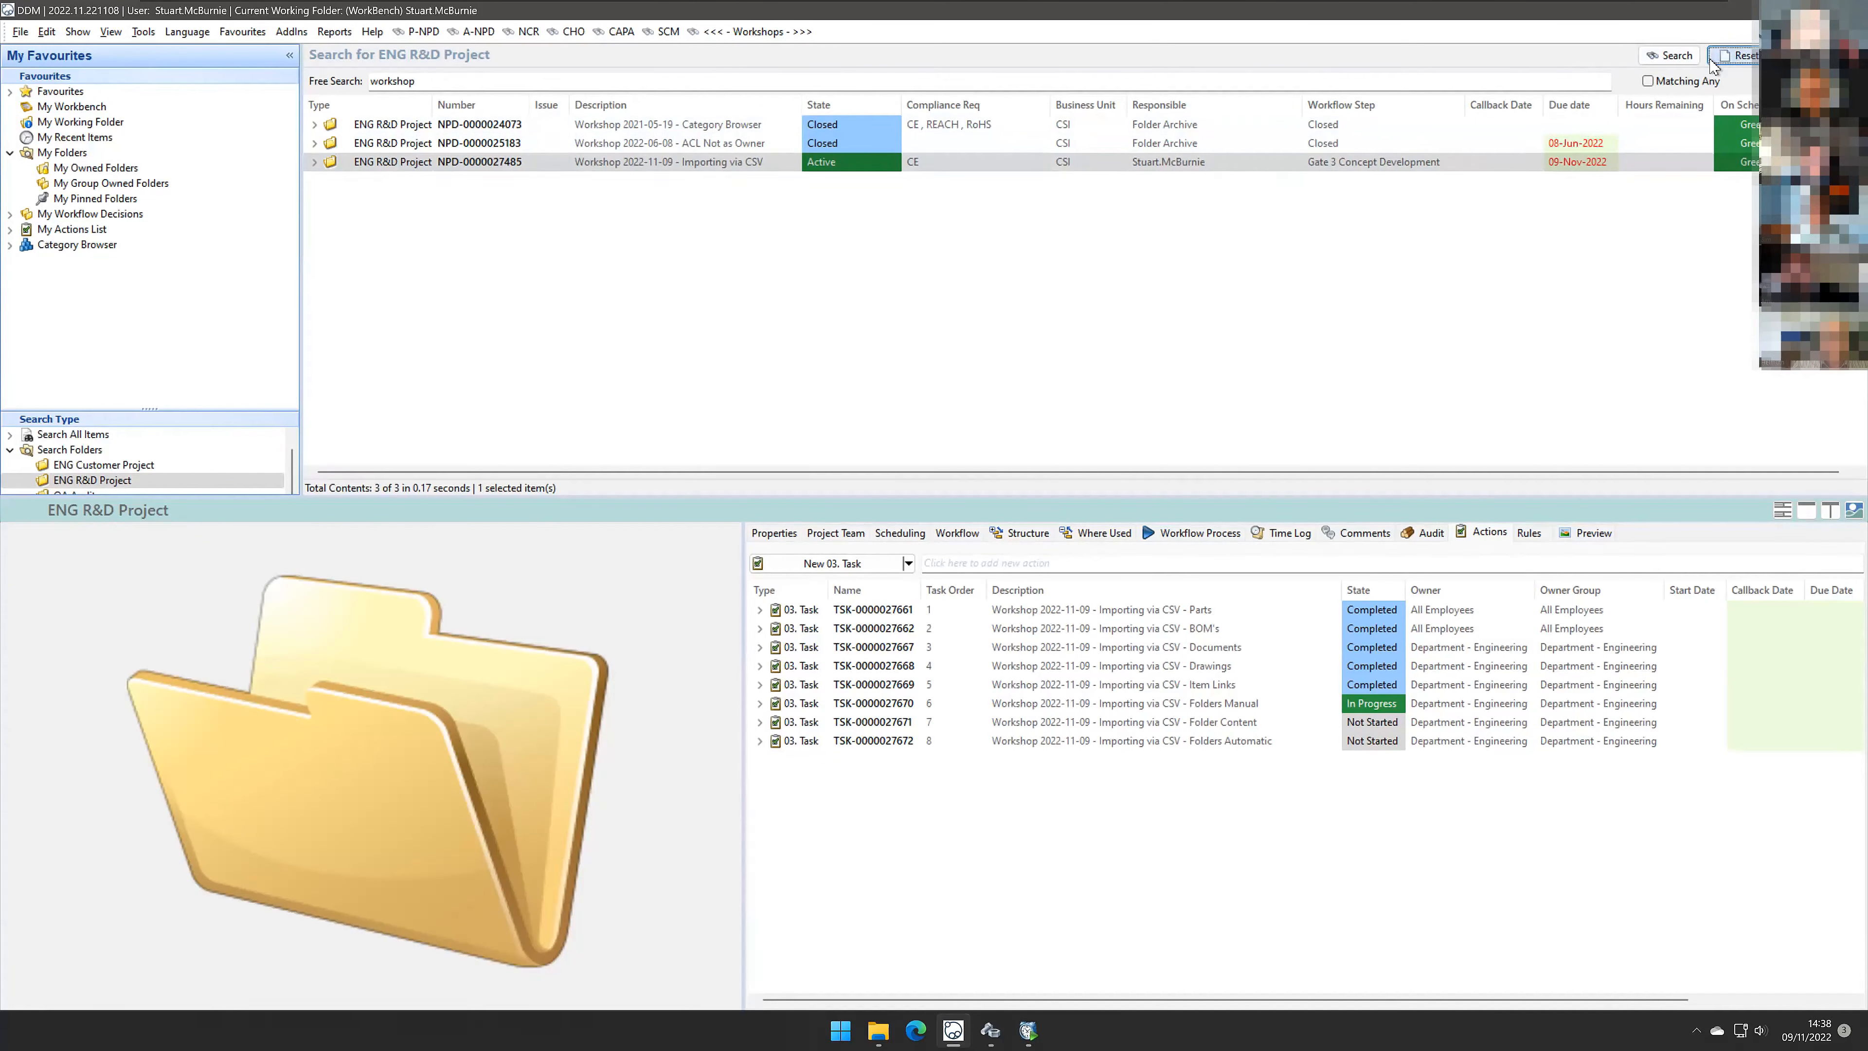
{"action": "left_click", "coordinate": [1680, 56]}
{"action": "left_click", "coordinate": [719, 144]}
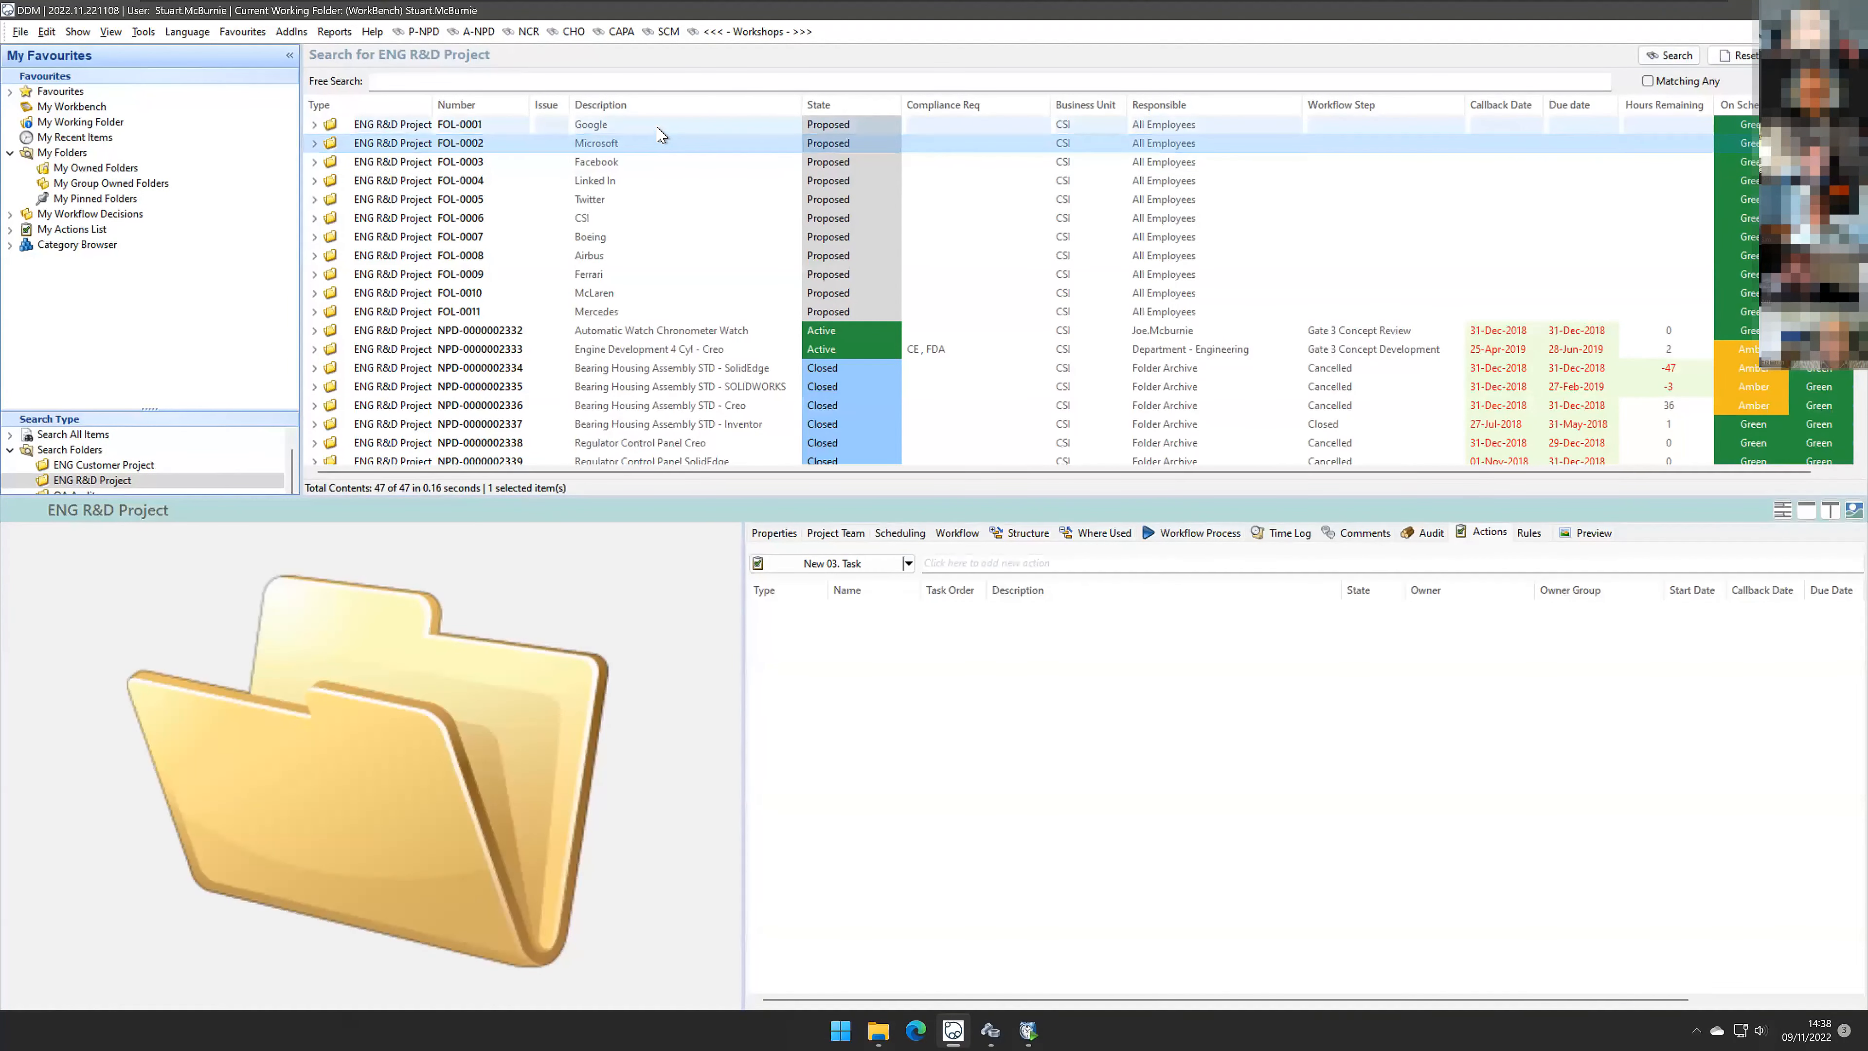
{"action": "left_click", "coordinate": [643, 312], "text": "shift"}
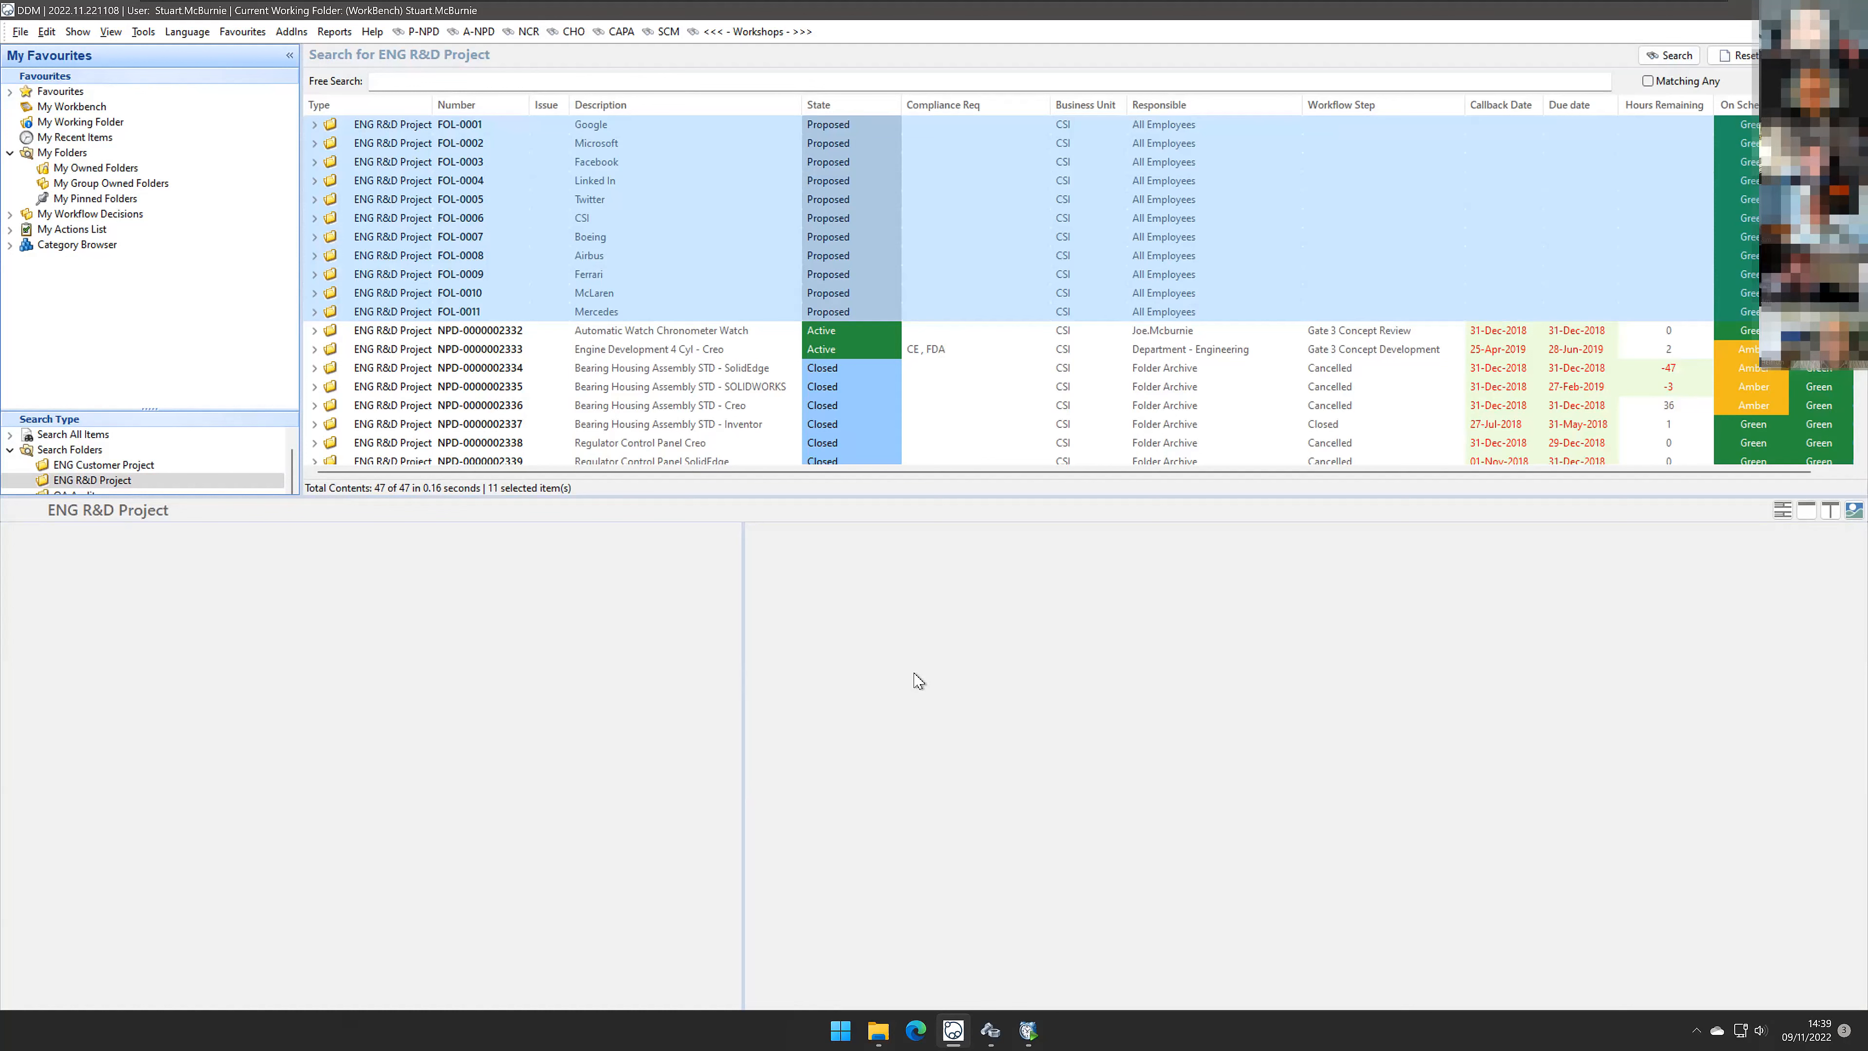
Step: Open the Workshops project and set the Folders Manual task's state to Completed
{"action": "left_click", "coordinate": [757, 31]}
{"action": "left_click", "coordinate": [730, 171]}
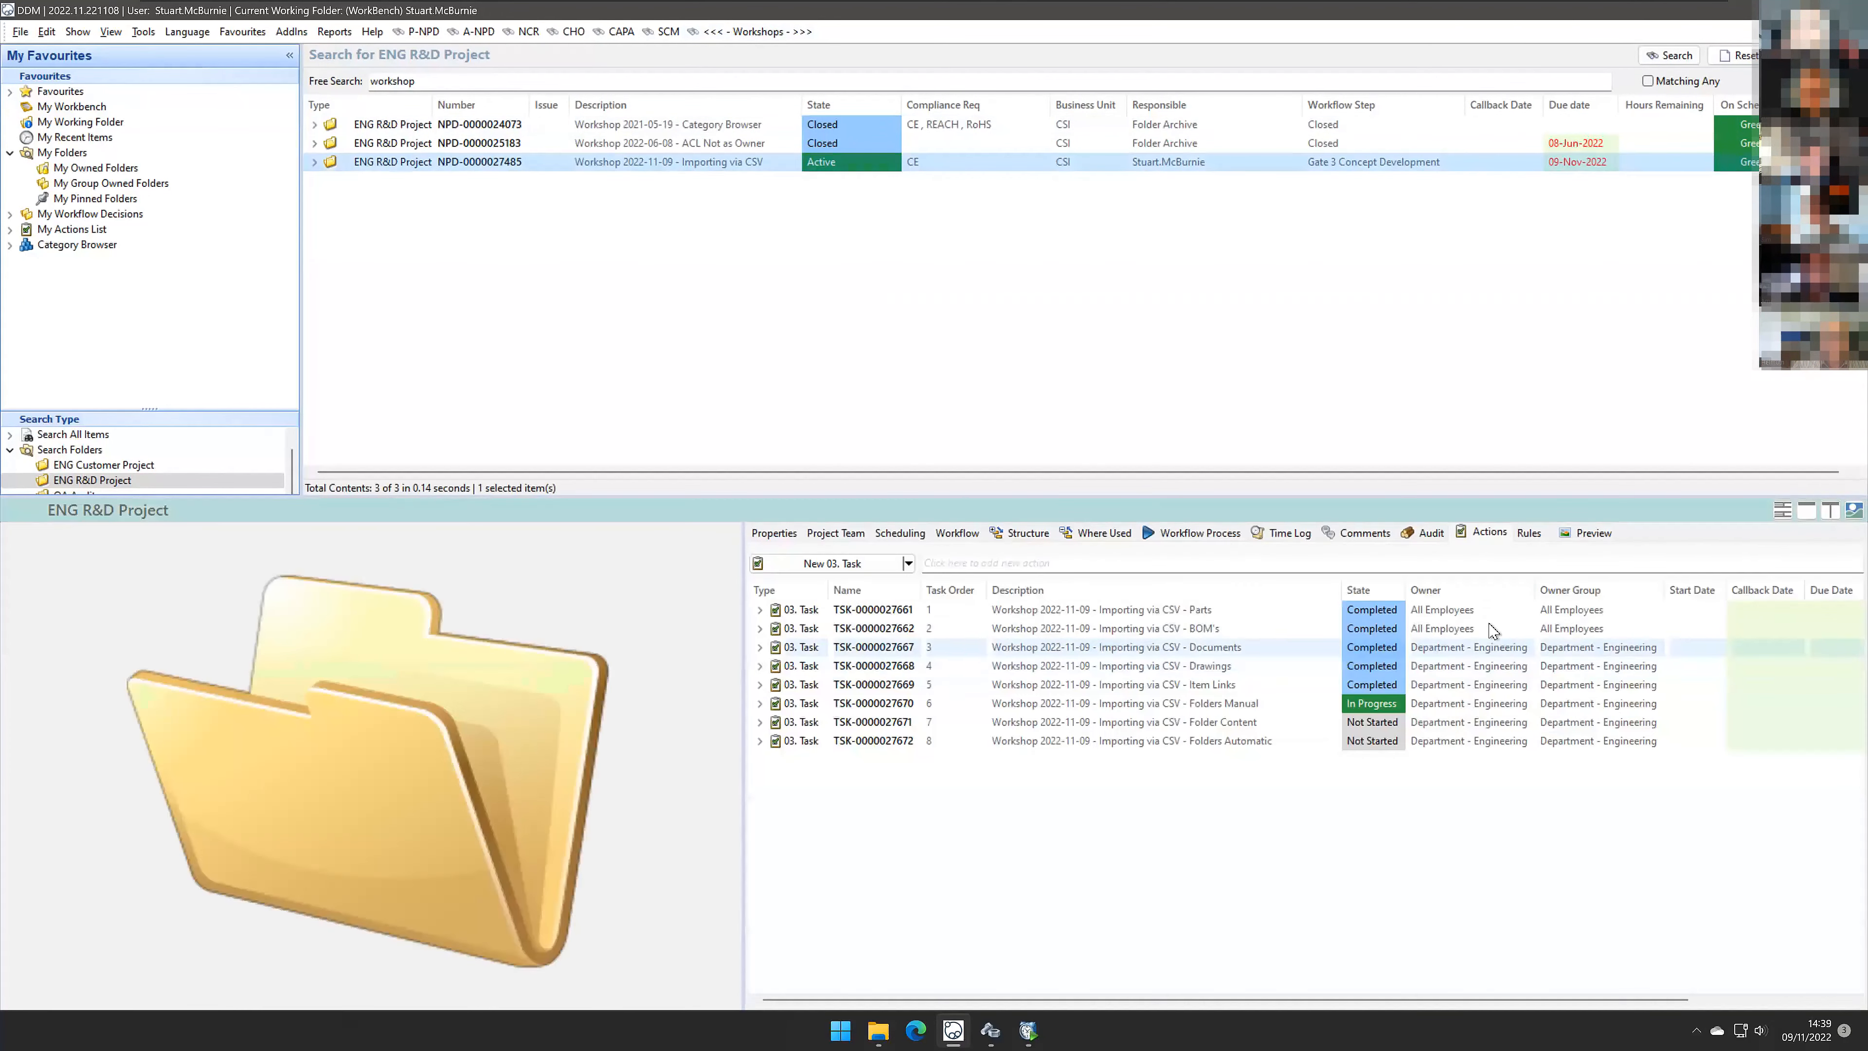
{"action": "left_click", "coordinate": [1384, 705]}
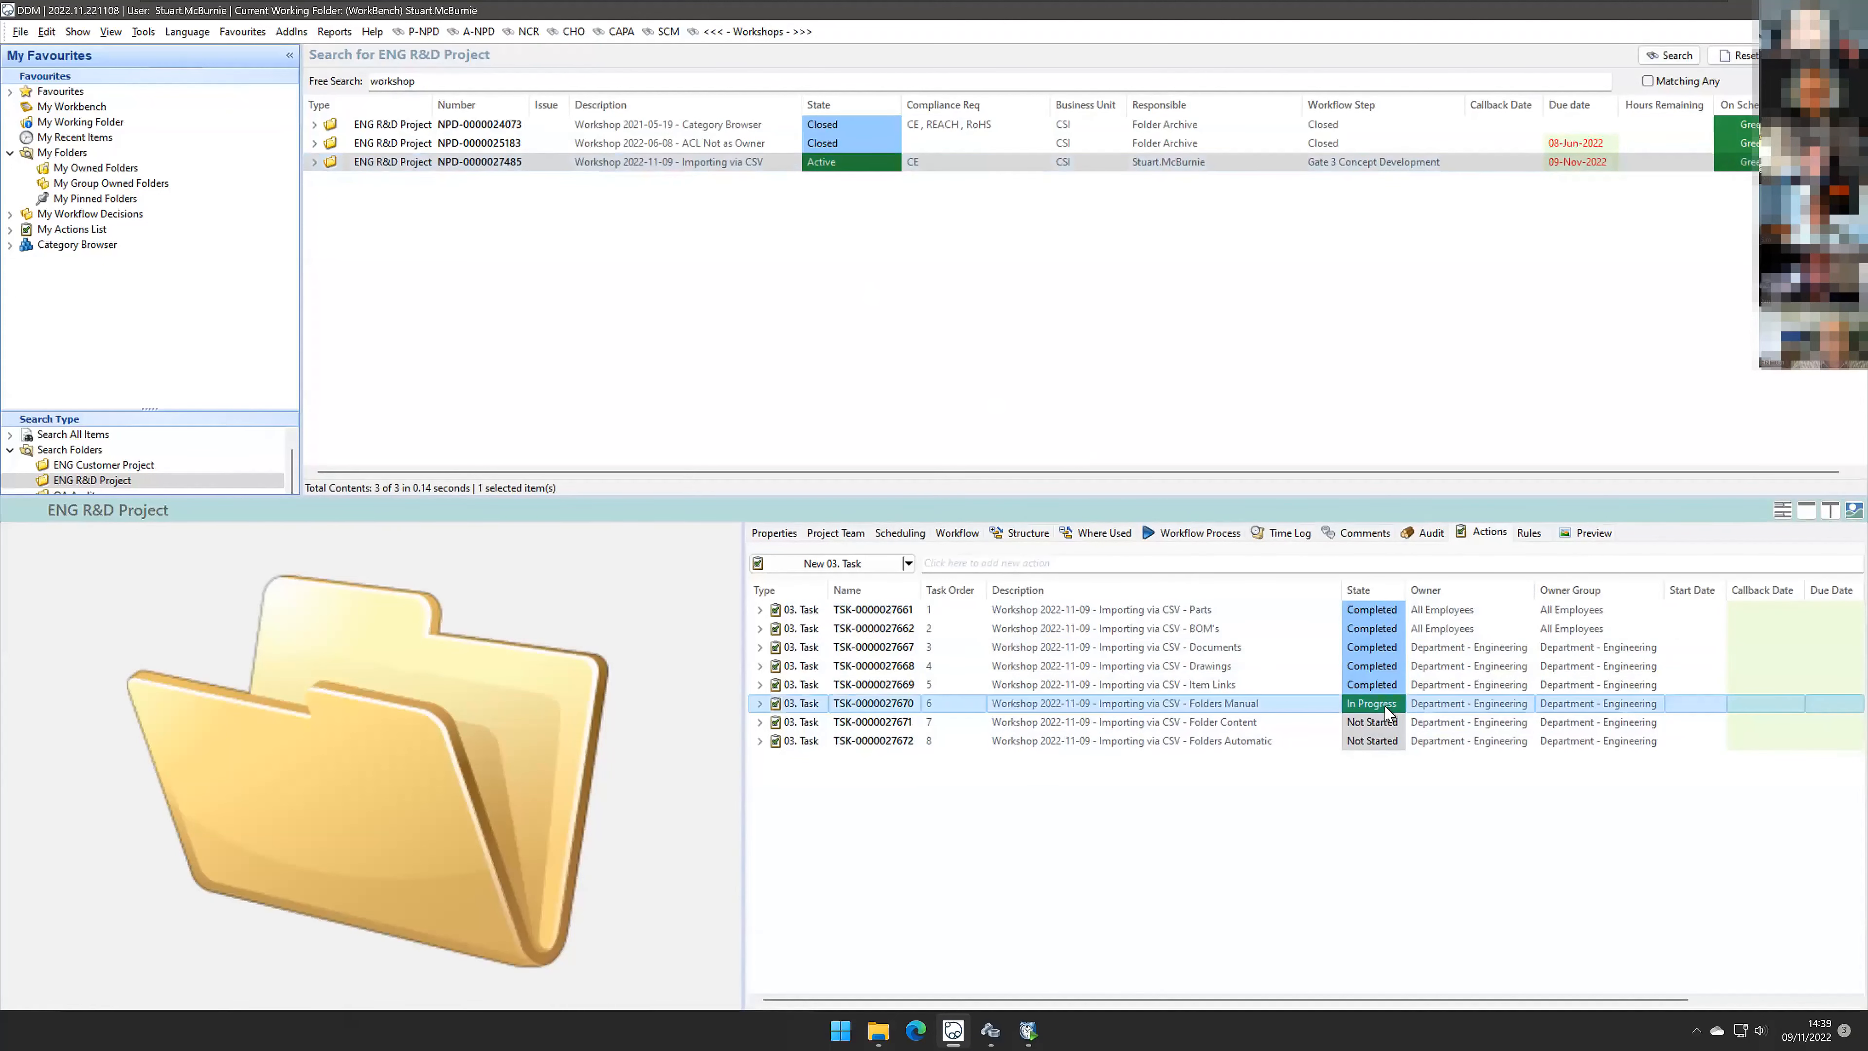
{"action": "left_click", "coordinate": [1393, 708]}
{"action": "left_click", "coordinate": [1396, 705]}
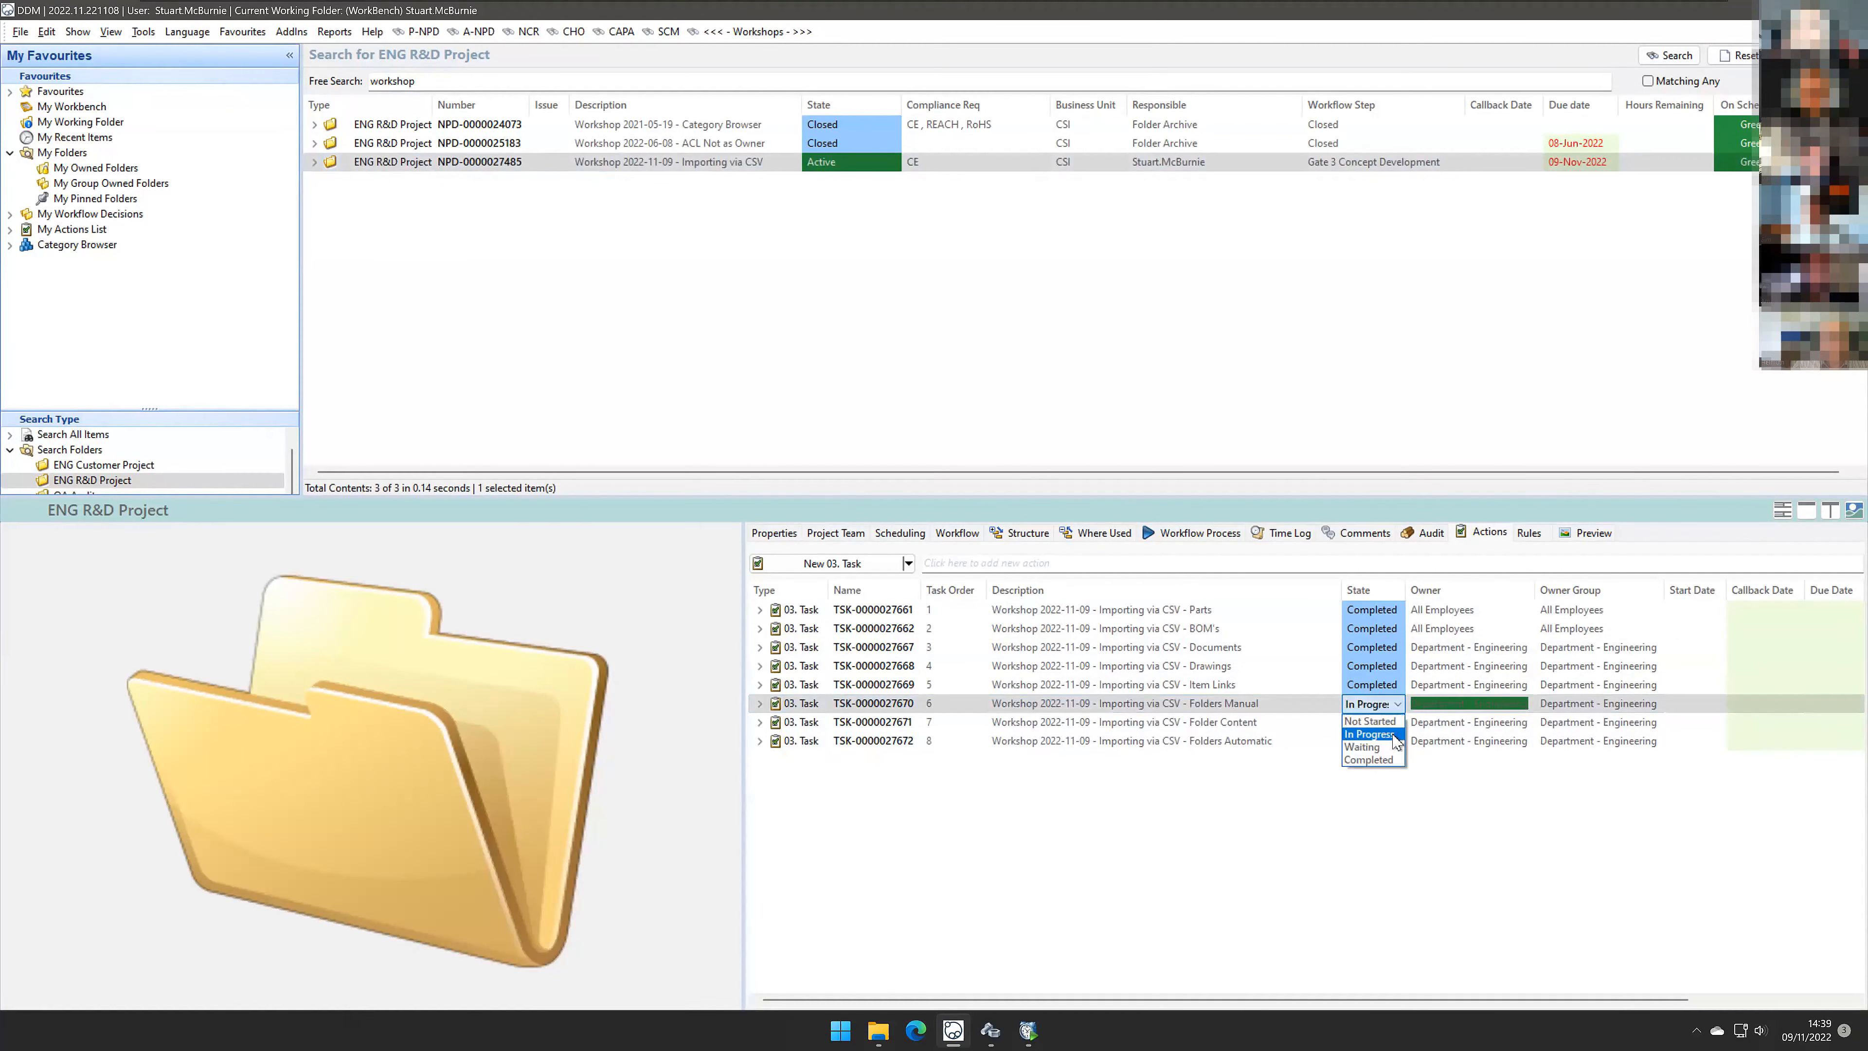
{"action": "left_click", "coordinate": [1396, 760]}
Step: Start the Folder Contents import wizard, load Import - 0007 - Folders Contents.csv as the CSV source, and proceed
{"action": "left_click", "coordinate": [1278, 727]}
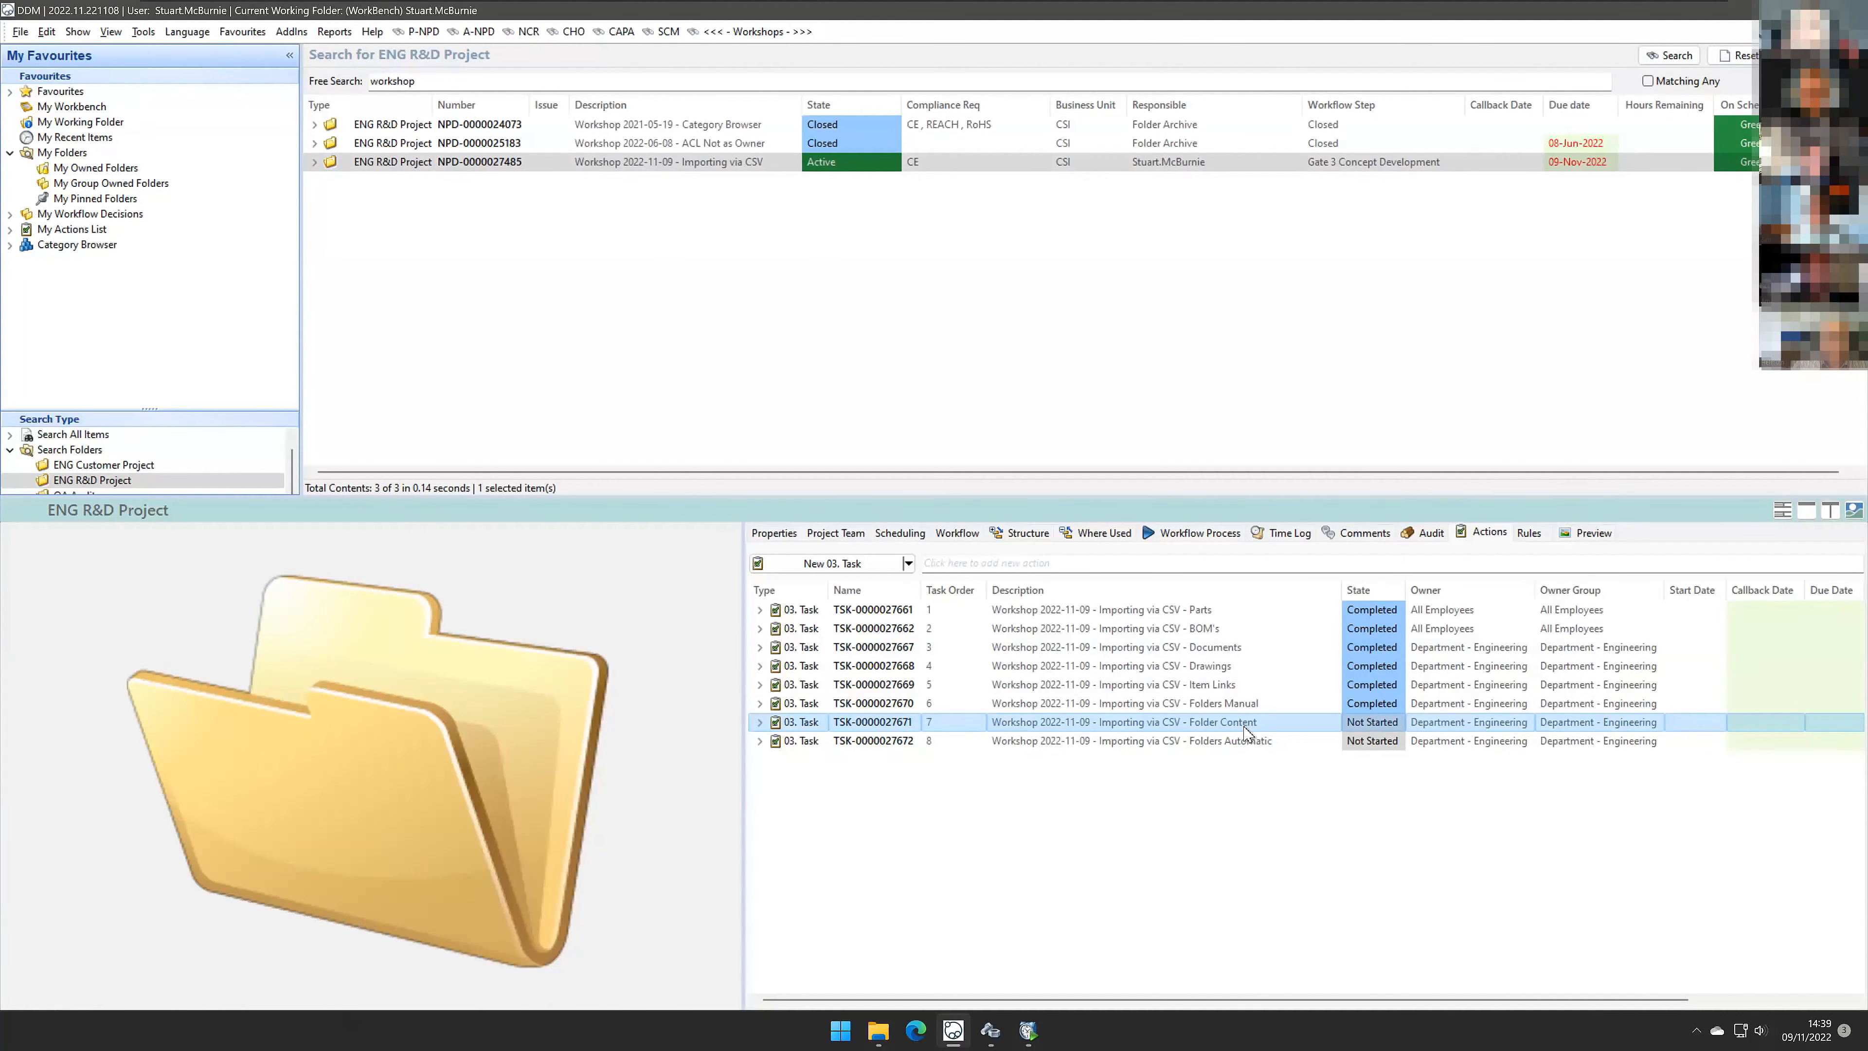
{"action": "left_click", "coordinate": [993, 1027]}
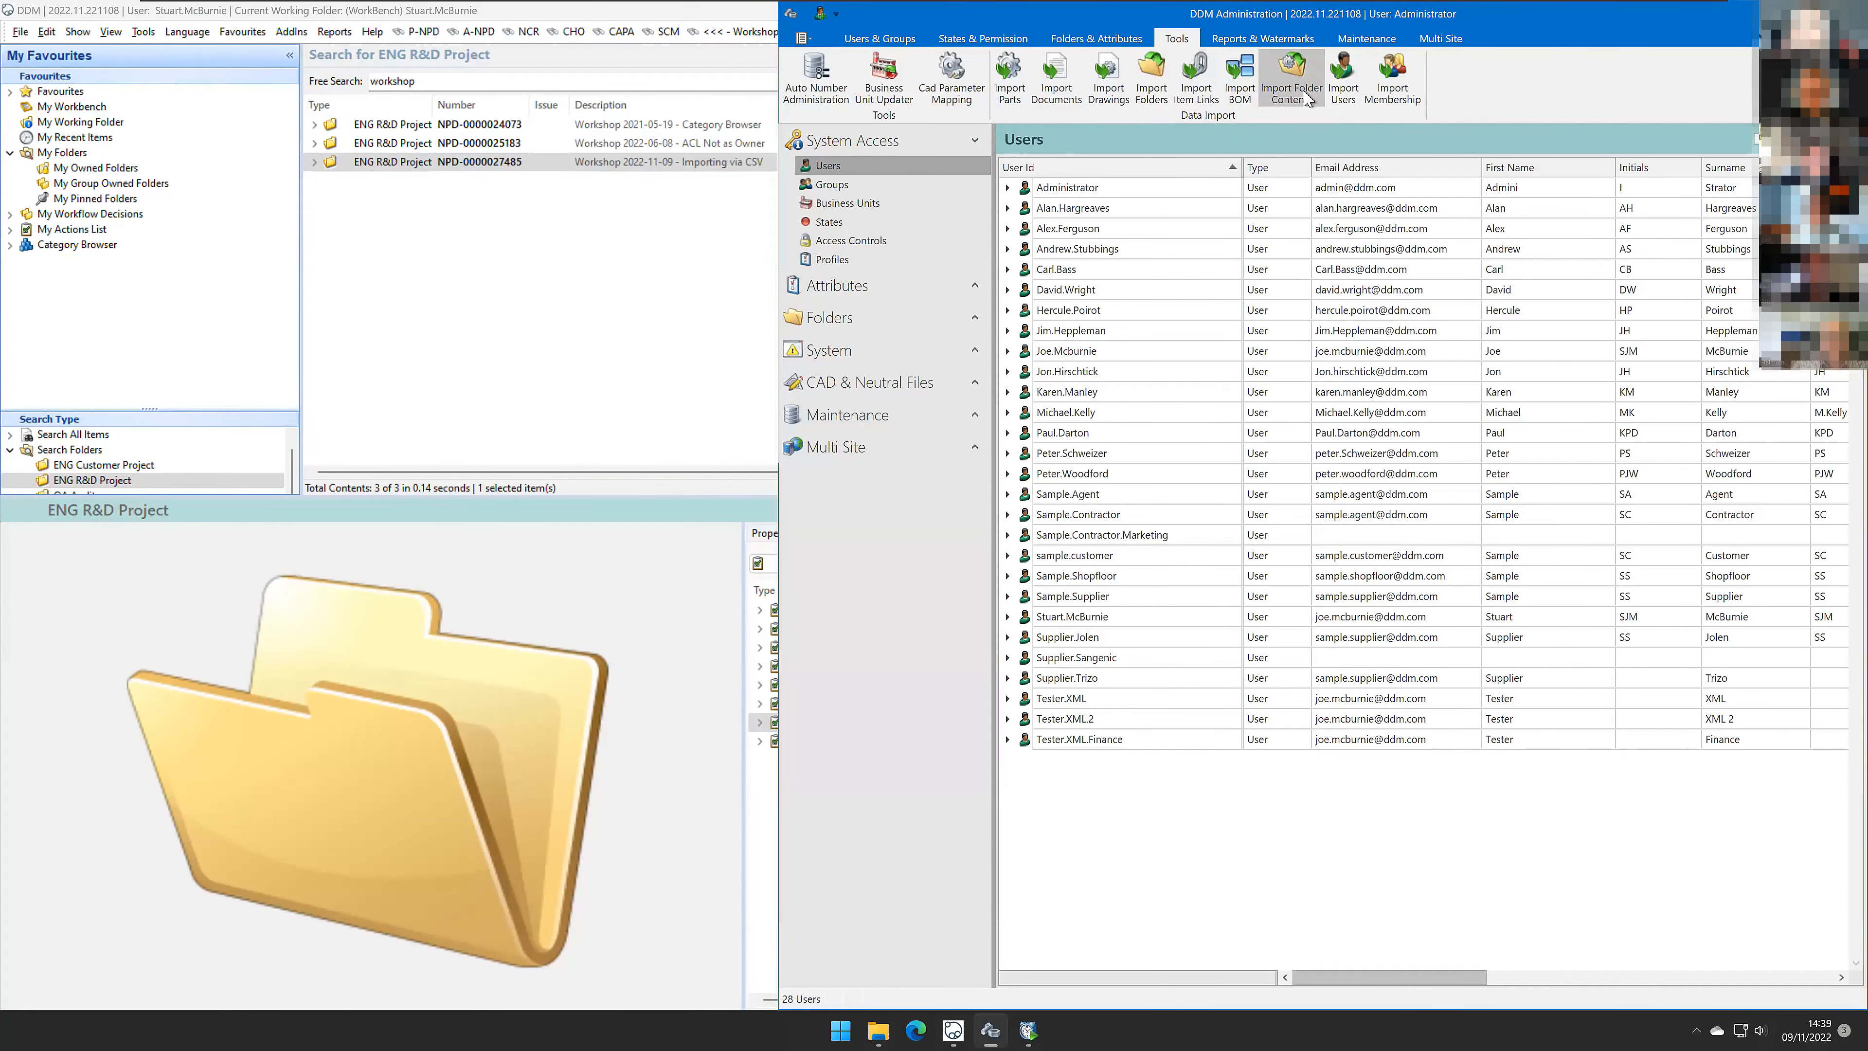
{"action": "left_click", "coordinate": [1293, 81]}
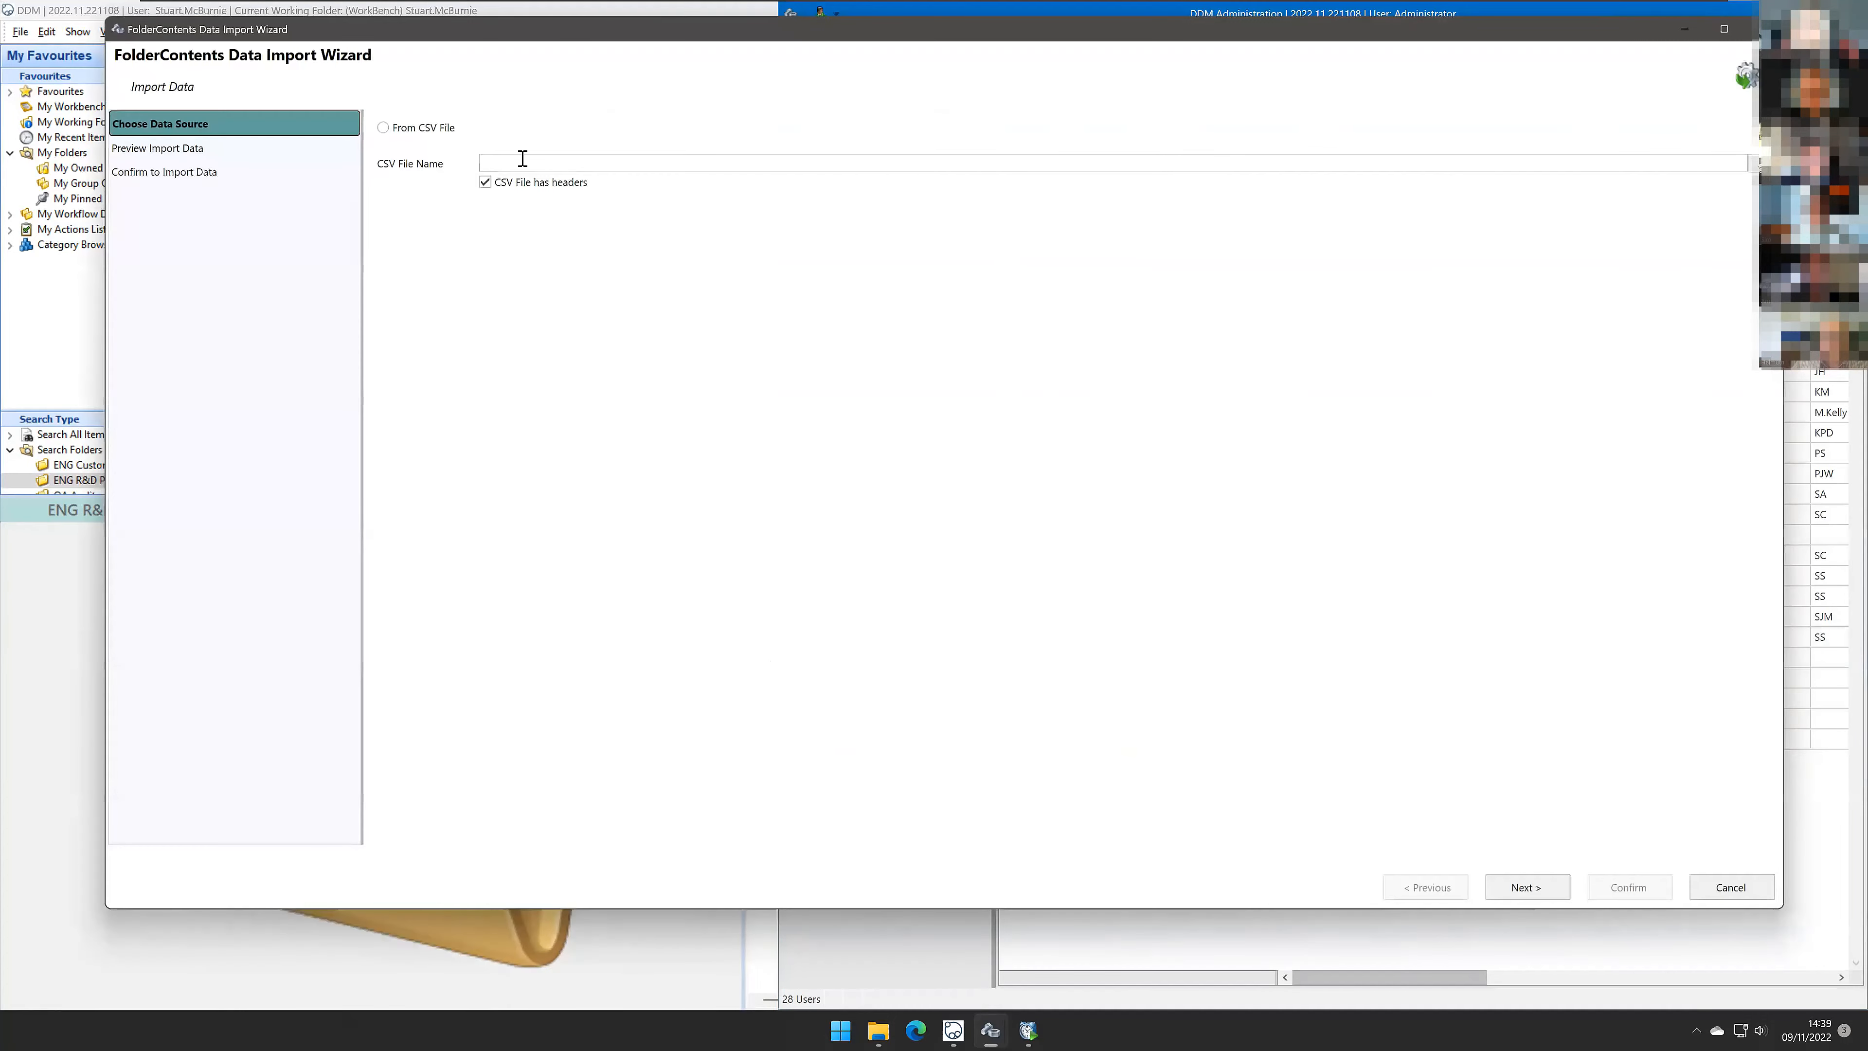
{"action": "left_click", "coordinate": [451, 129]}
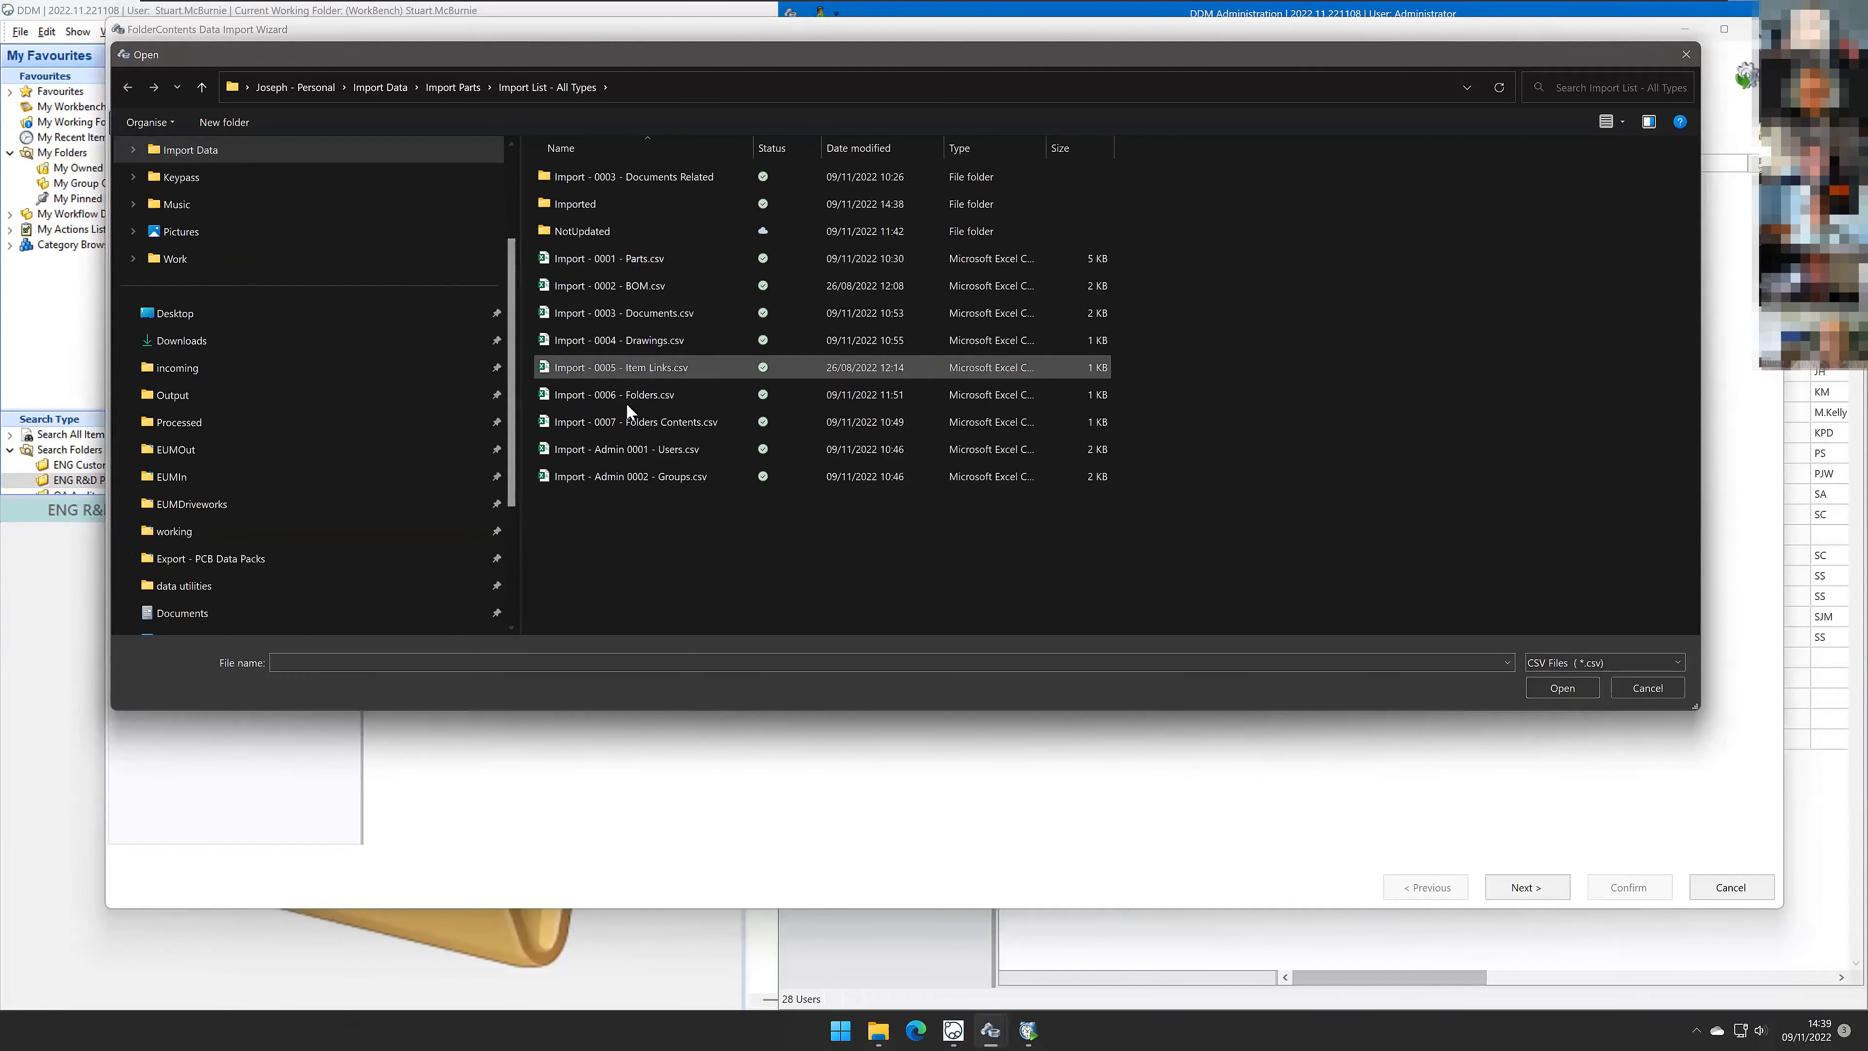
{"action": "double_click", "coordinate": [654, 422]}
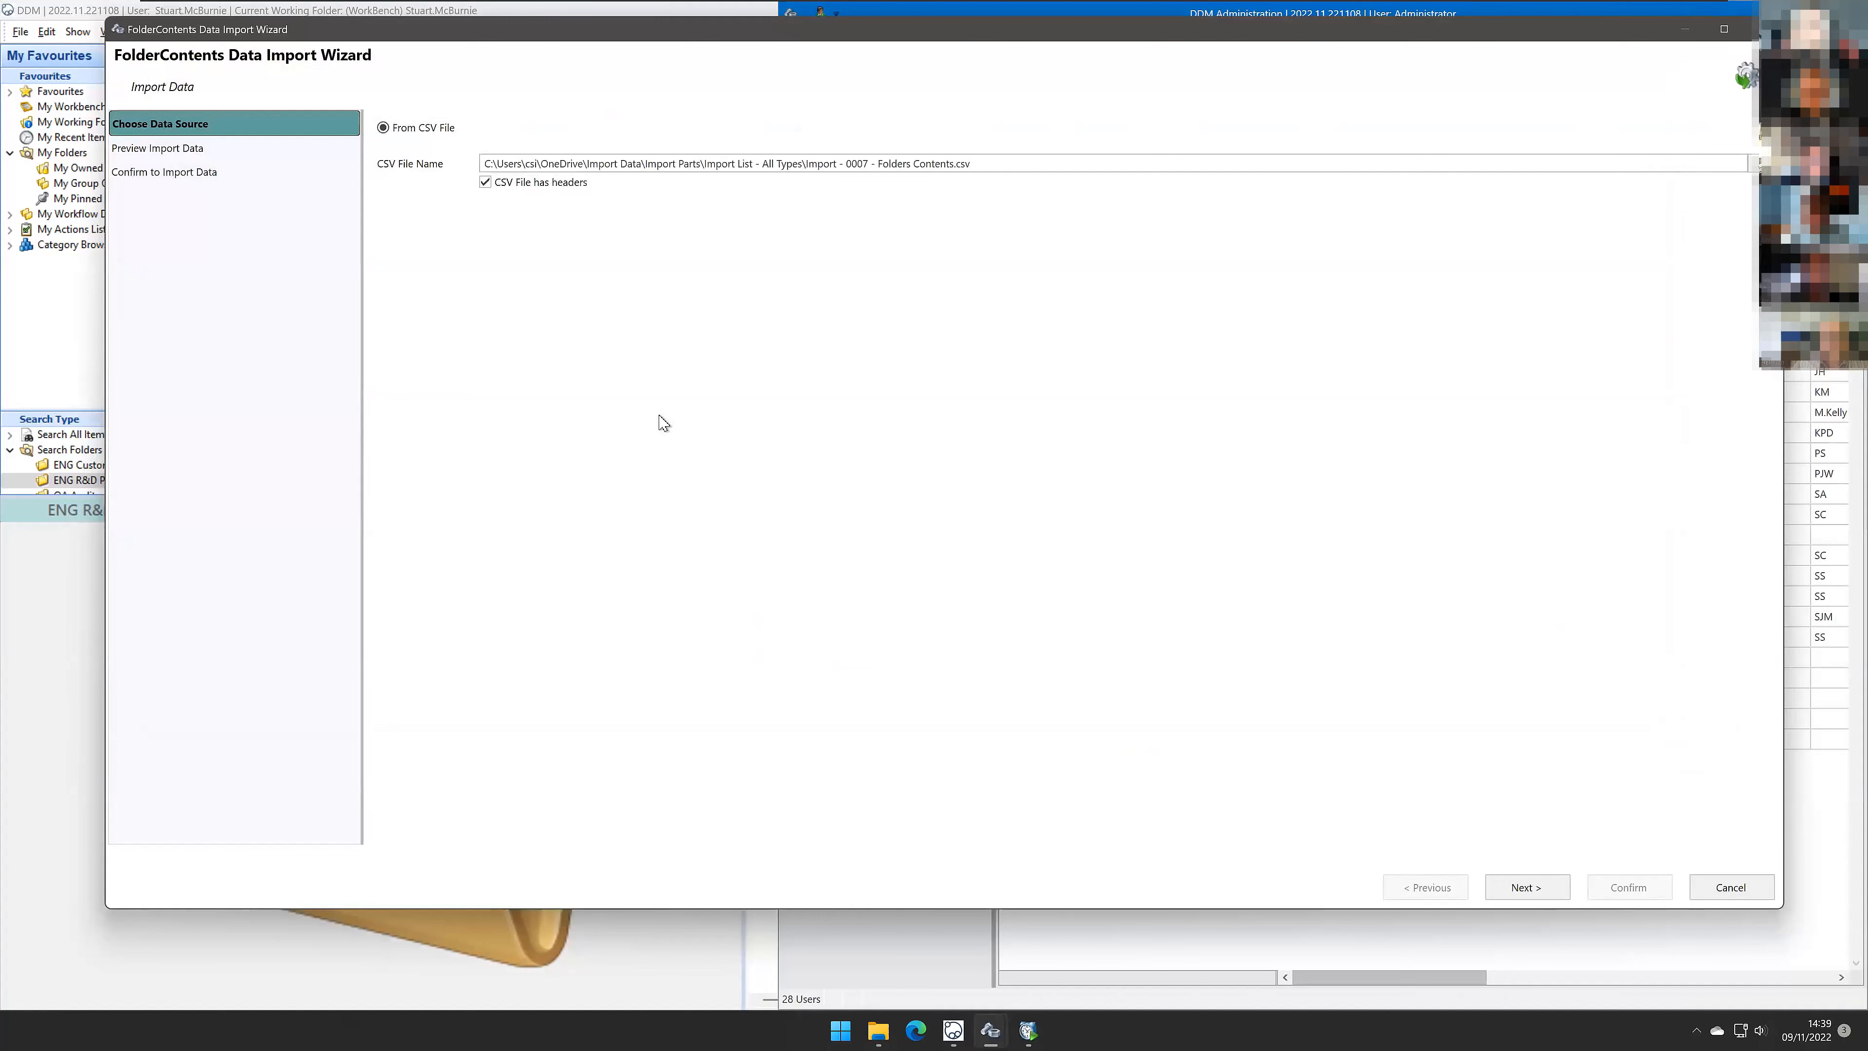
{"action": "left_click", "coordinate": [1525, 886]}
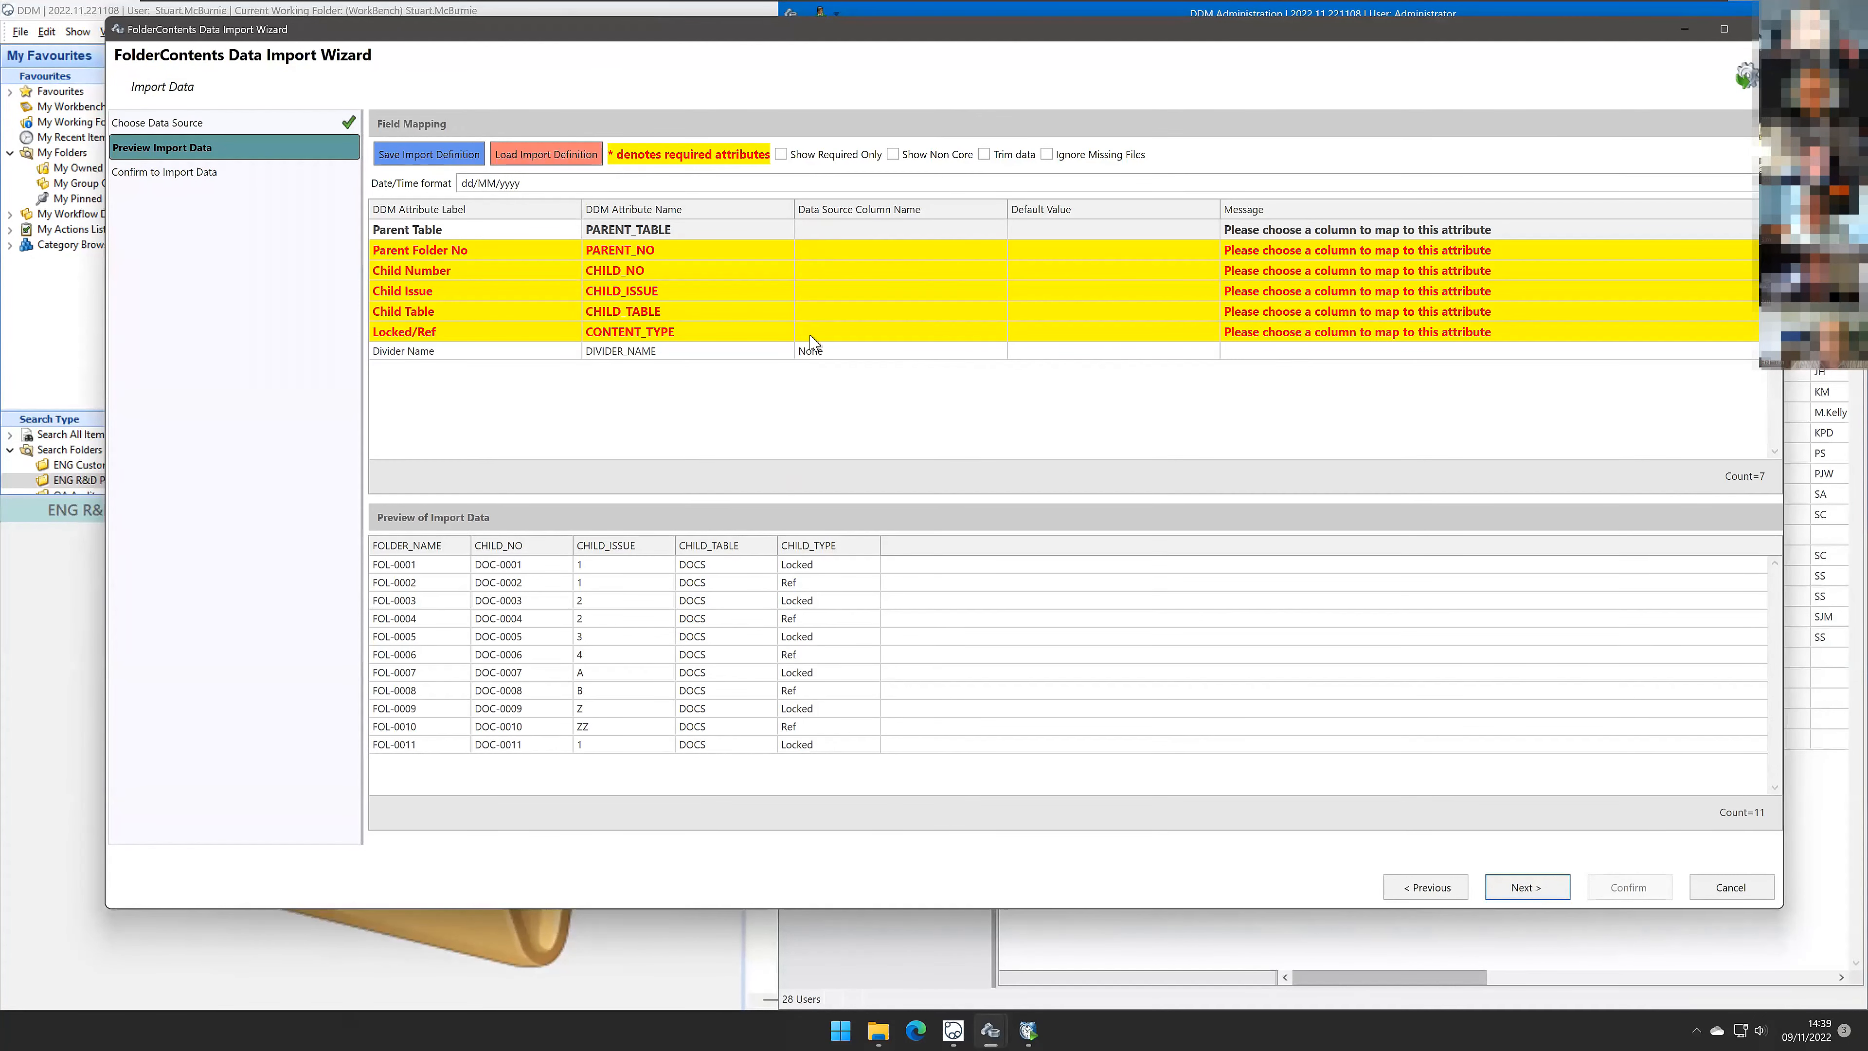
Step: Load the import definition Import - 0007 - Folder Content.ddmimp and proceed to the confirmation page
{"action": "left_click", "coordinate": [545, 154]}
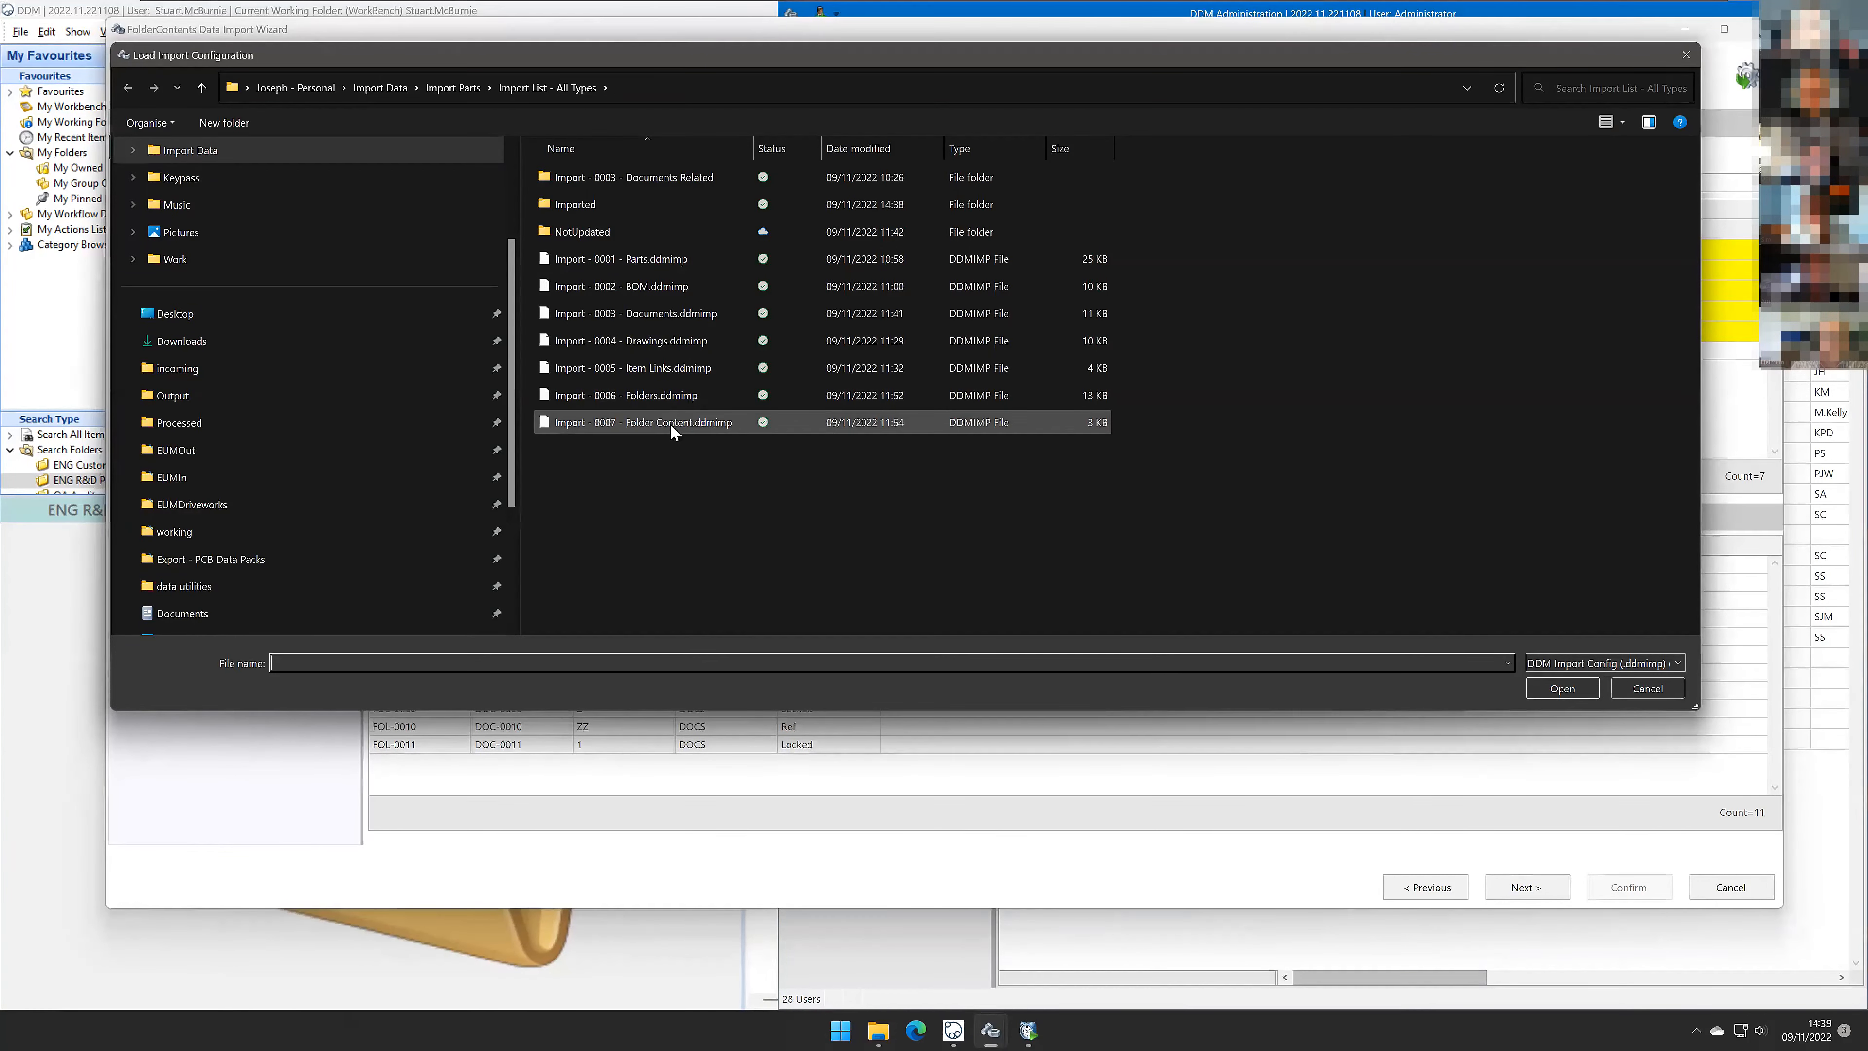
{"action": "double_click", "coordinate": [670, 423]}
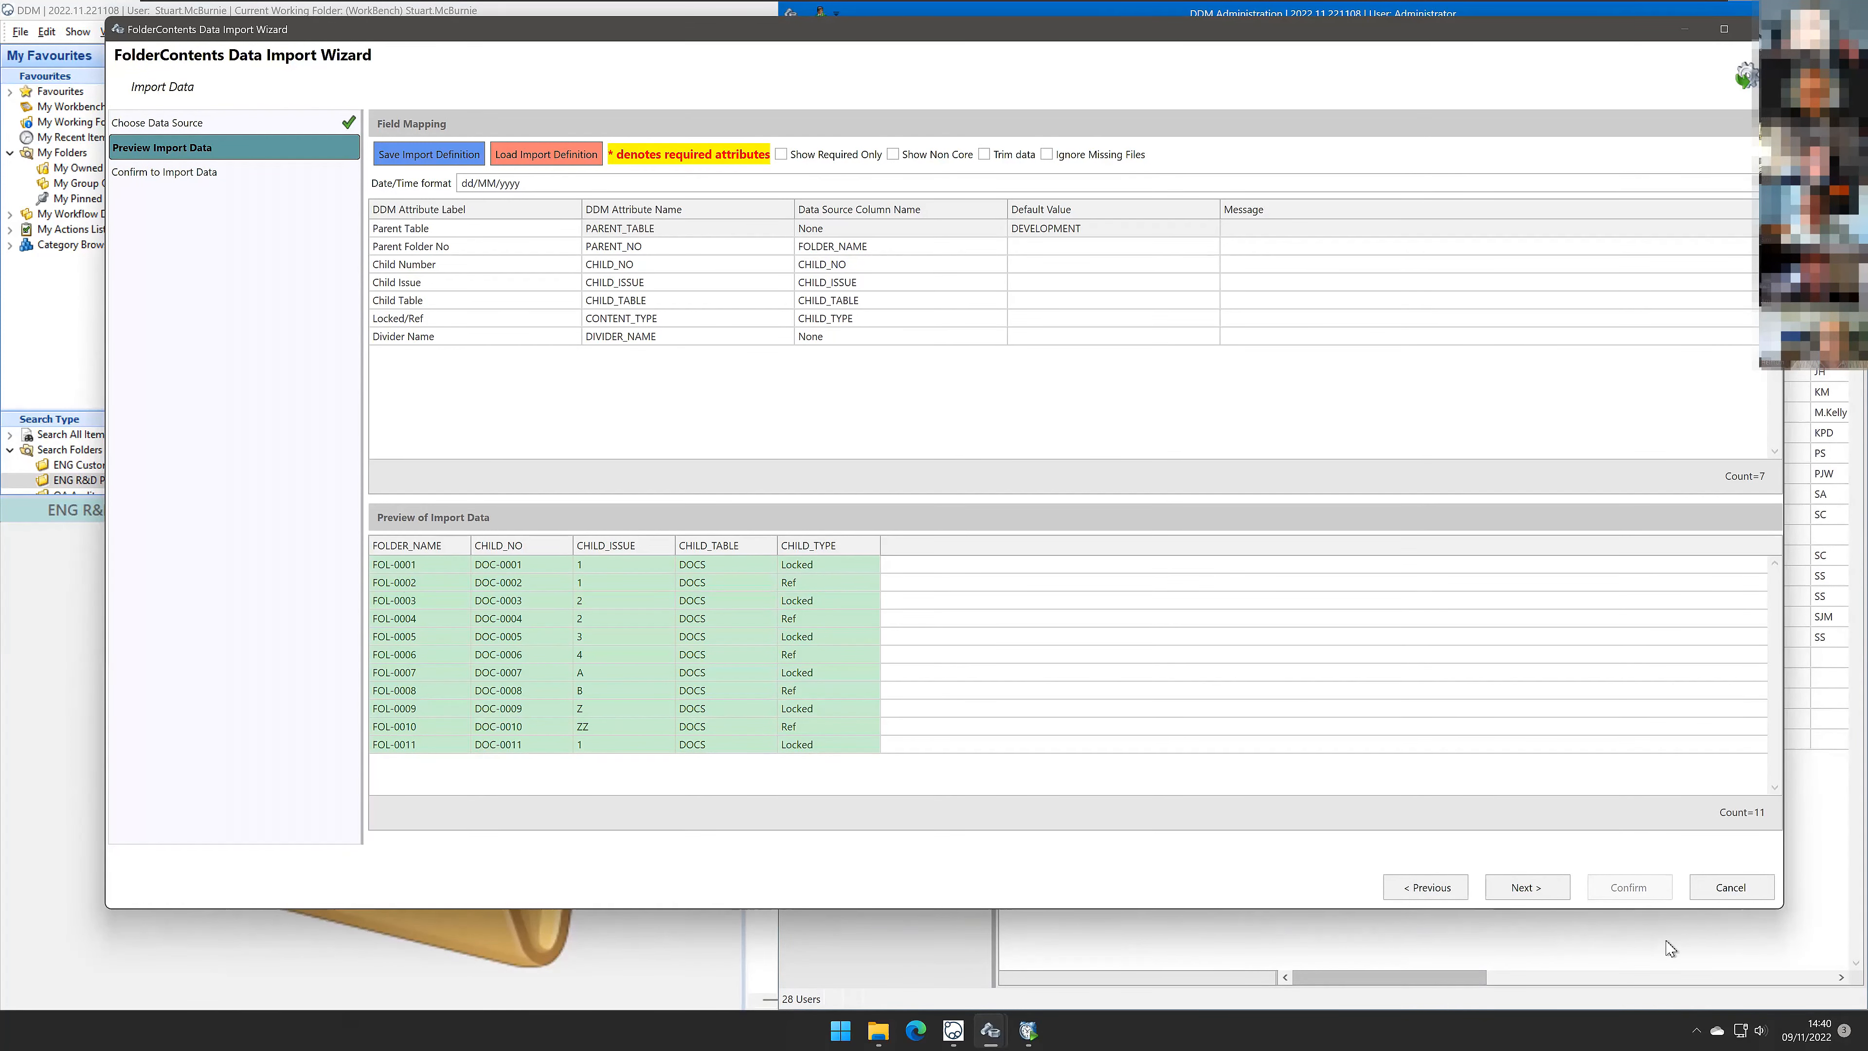
{"action": "left_click", "coordinate": [1528, 887]}
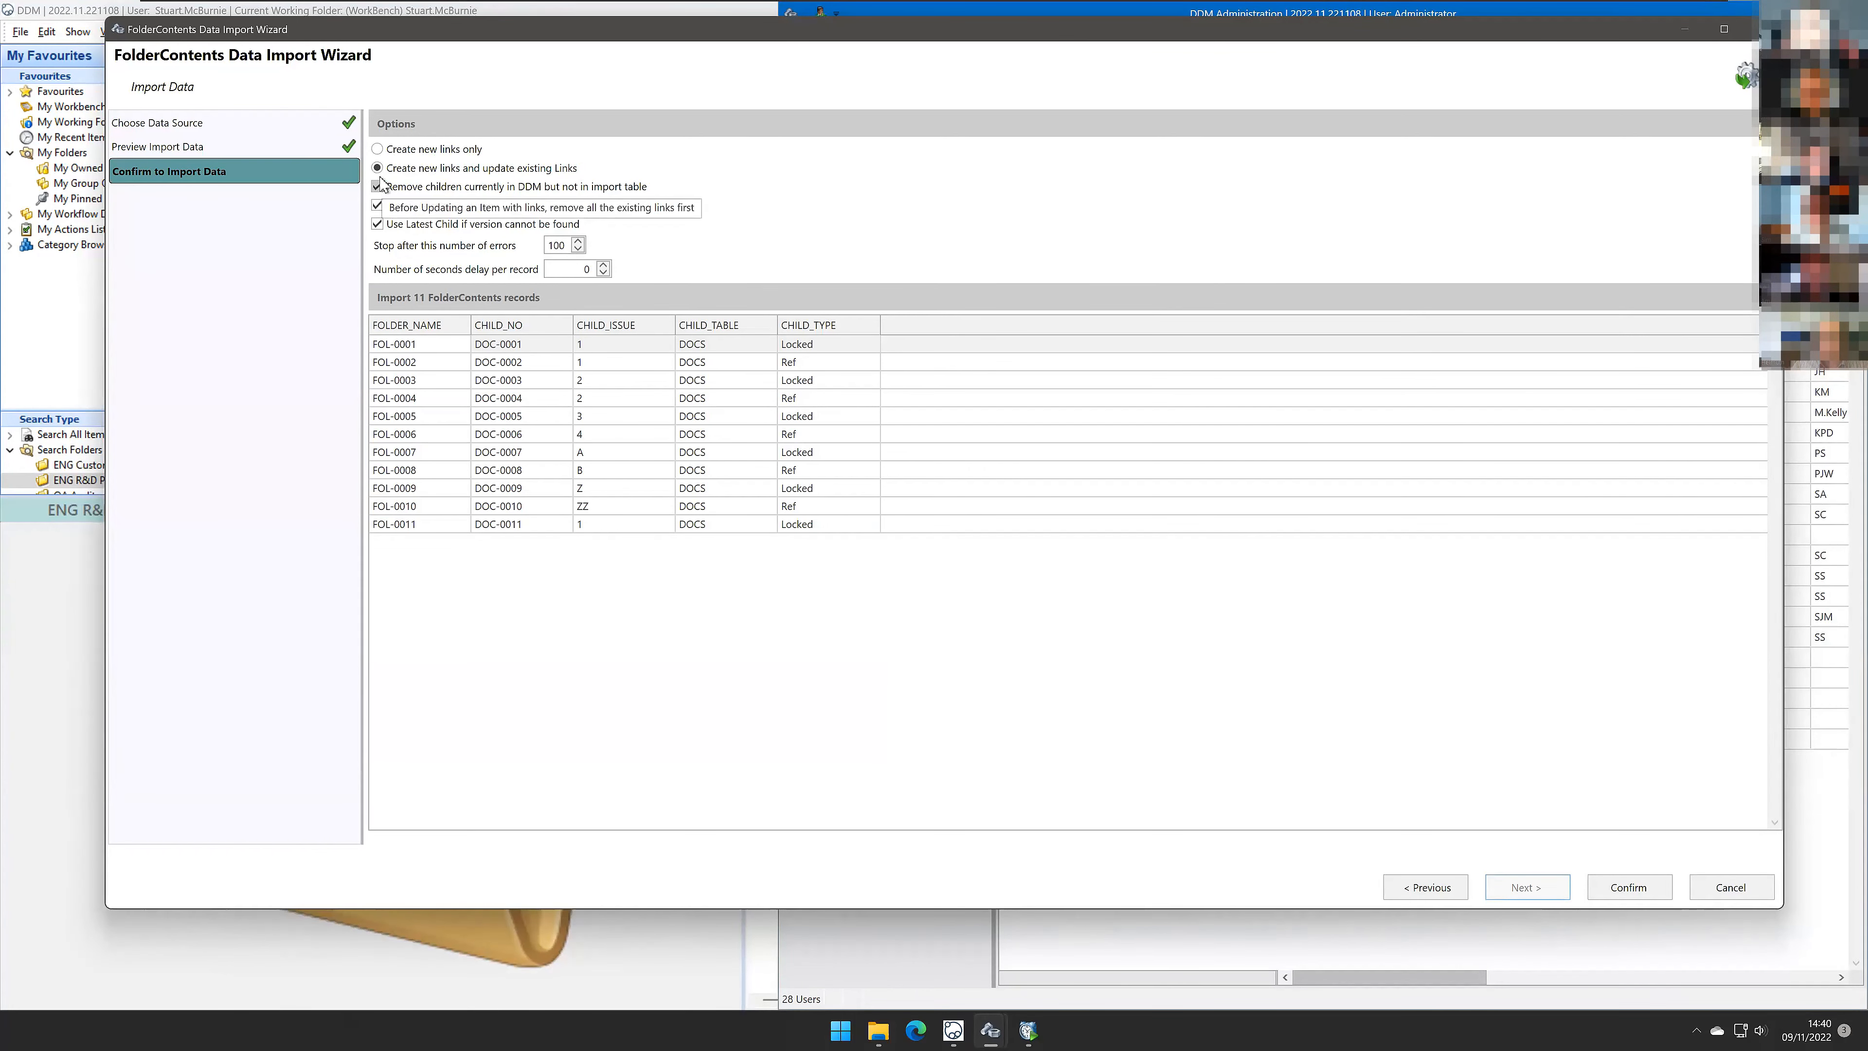
Step: Confirm the folder contents import and close the import log
{"action": "left_click", "coordinate": [1628, 888]}
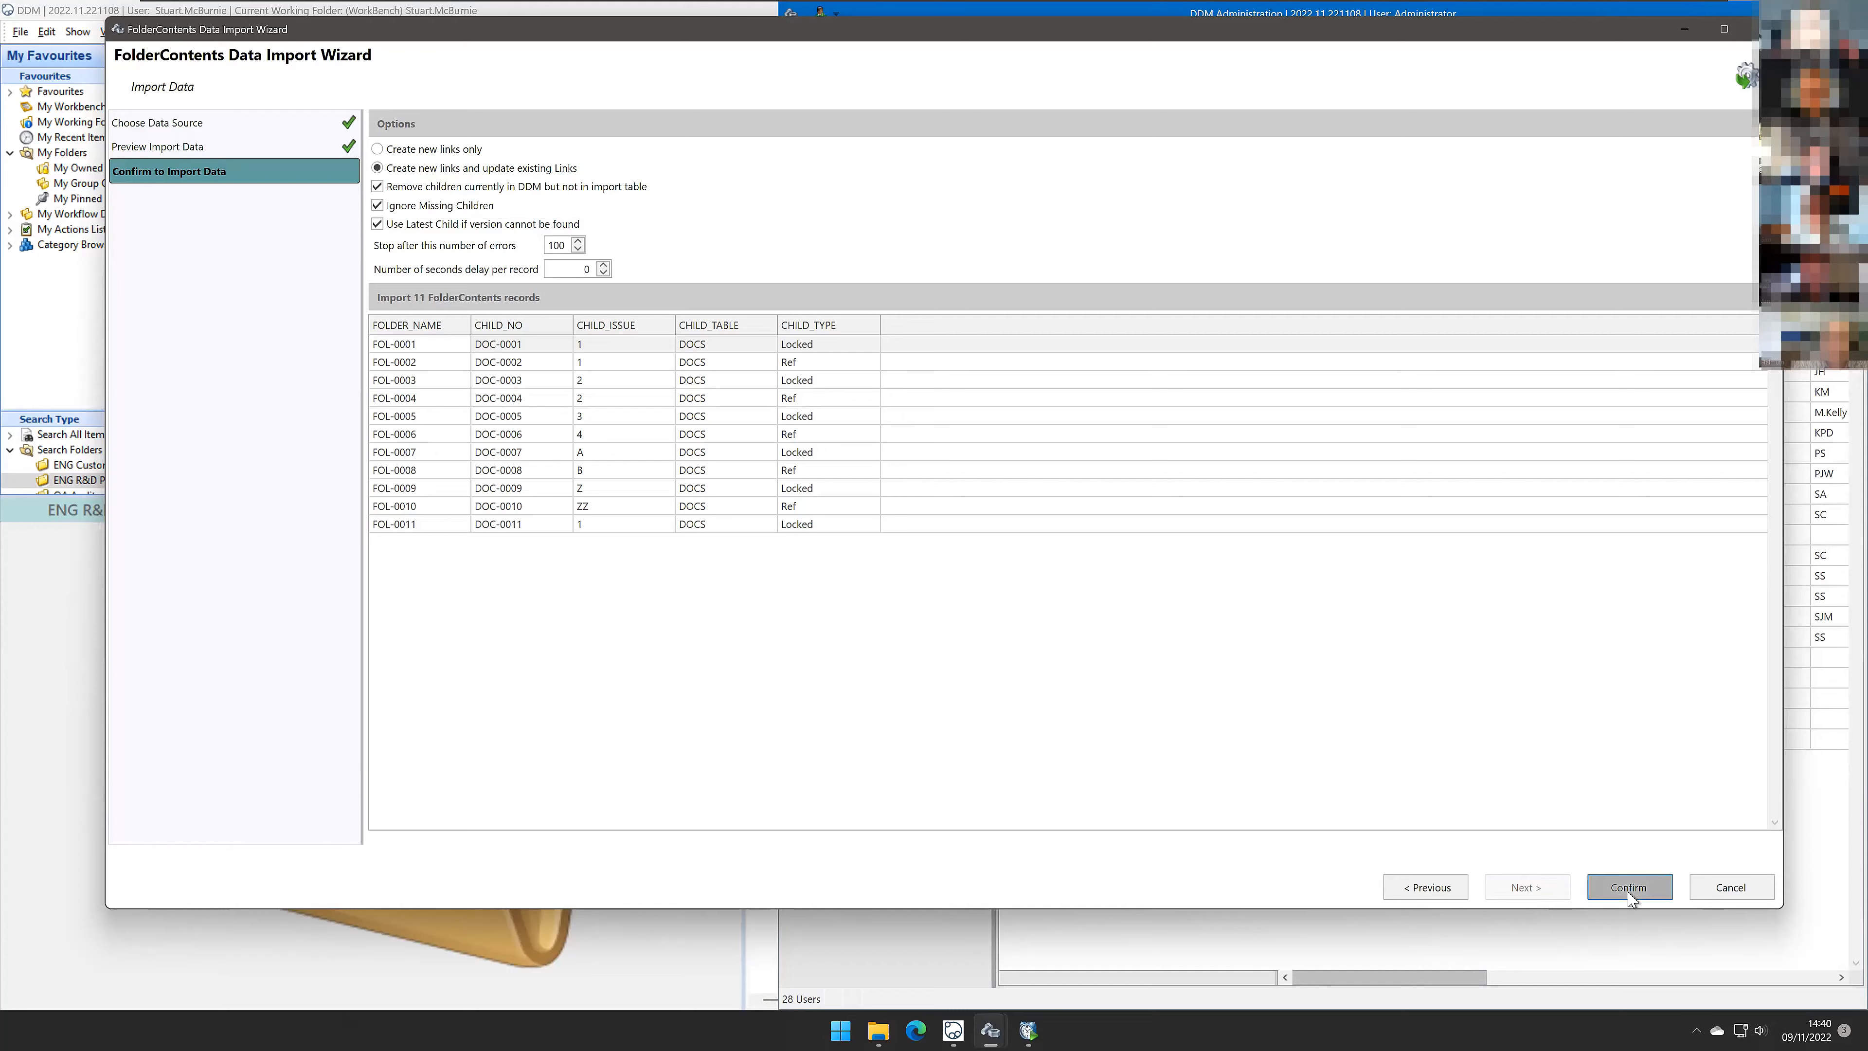
{"action": "left_click", "coordinate": [1042, 547]}
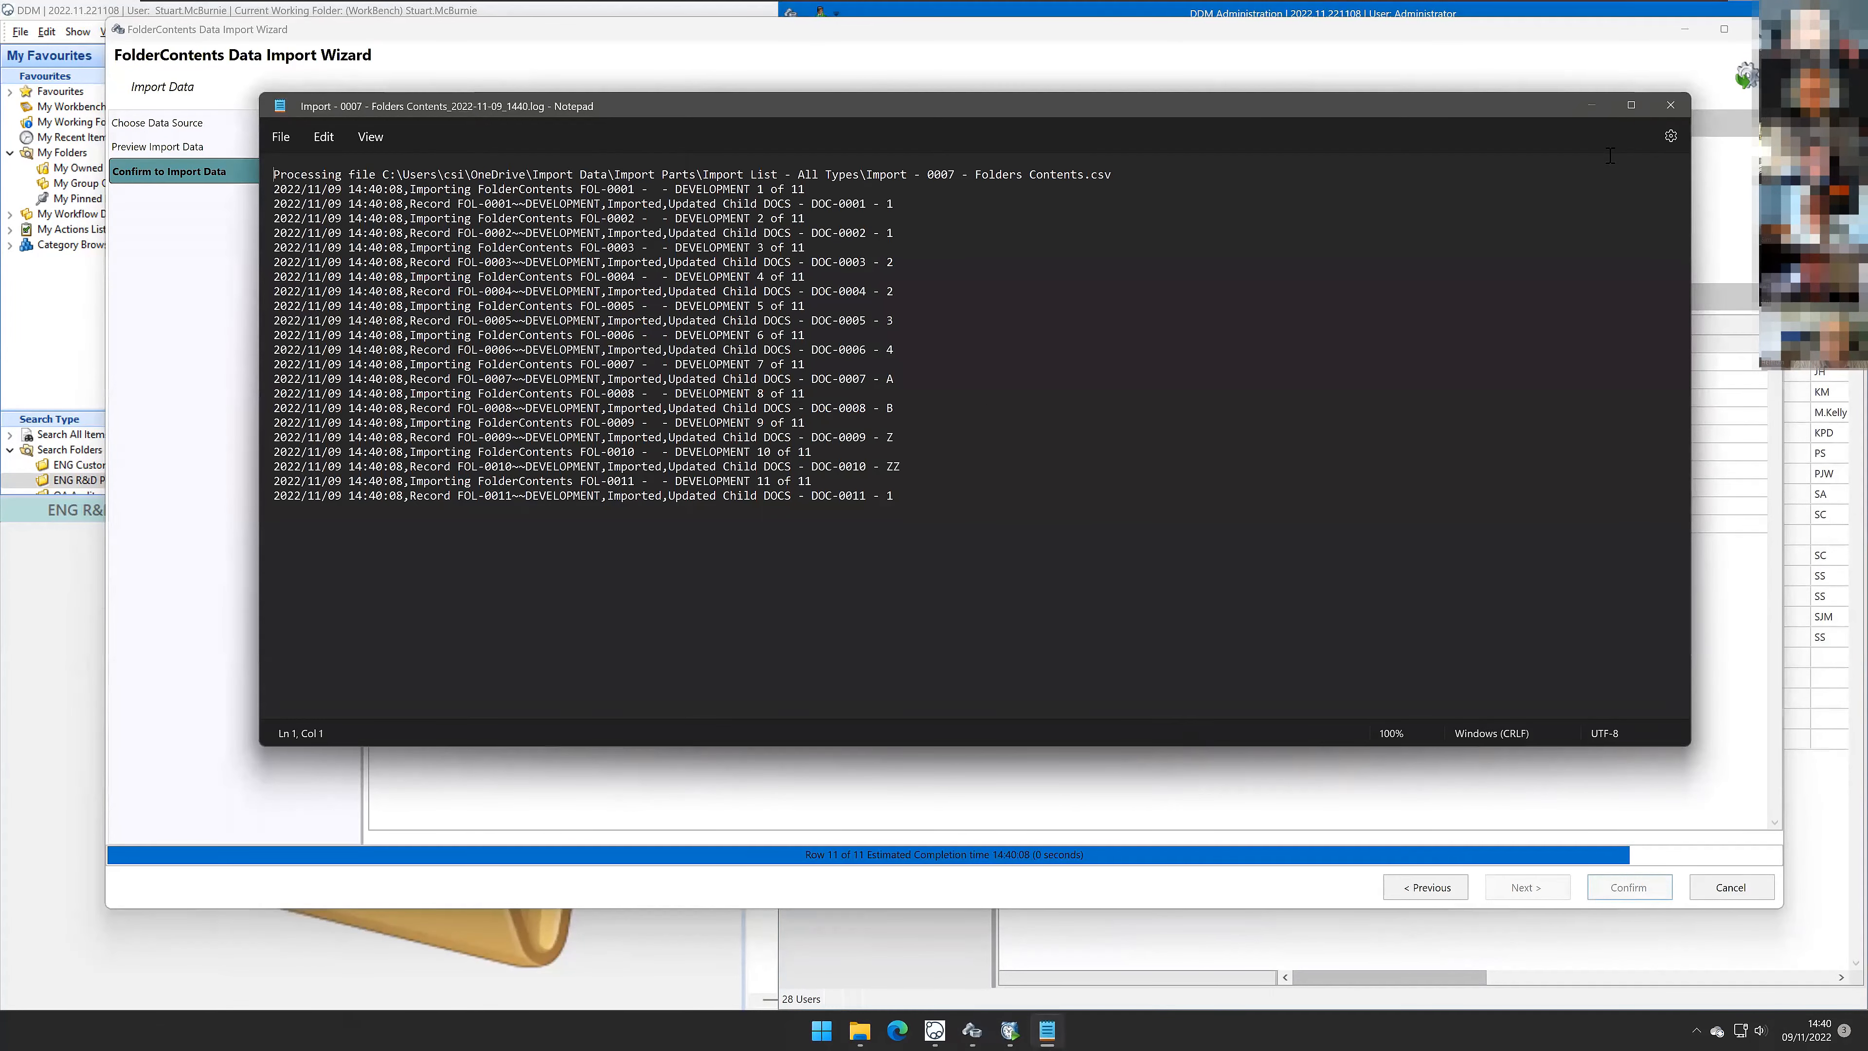
{"action": "left_click", "coordinate": [1670, 105]}
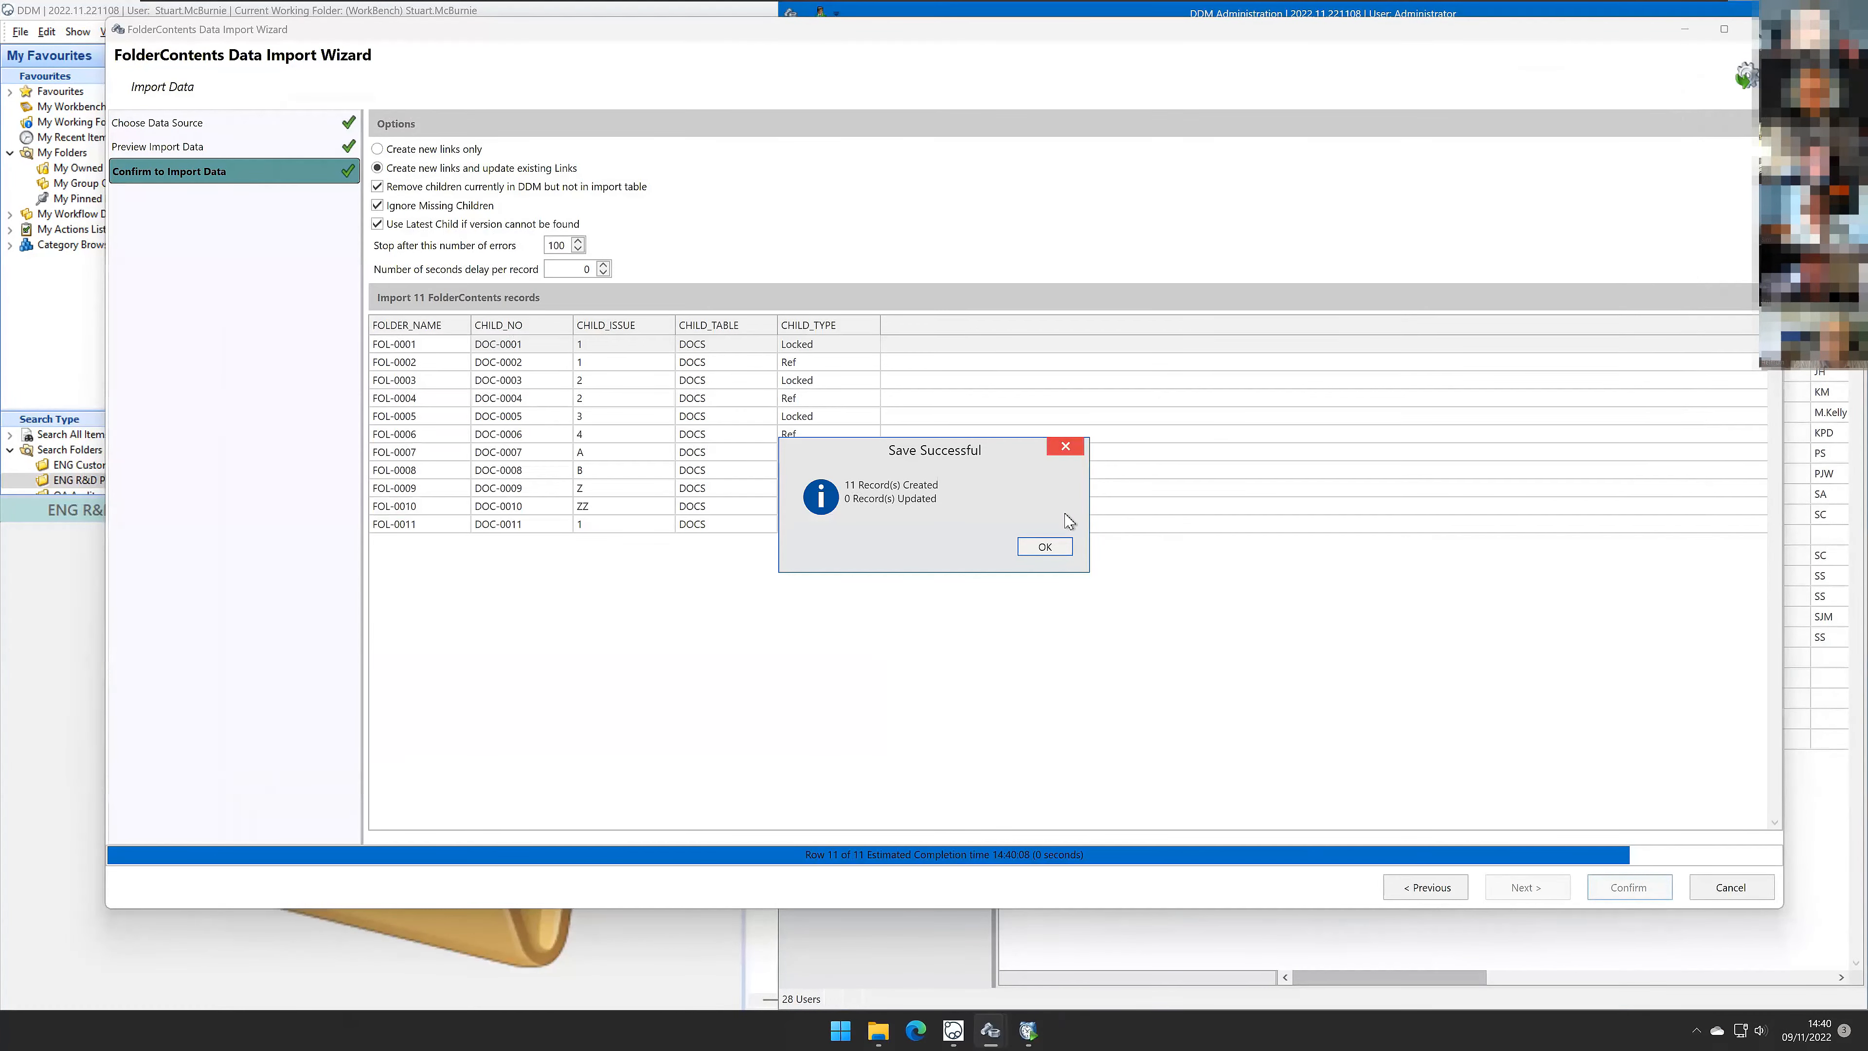
Step: Close the import dialogs, reset the ENG R&D Project search, and open the structure of folder FOL-0001
{"action": "left_click", "coordinate": [1045, 553]}
{"action": "left_click", "coordinate": [644, 410]}
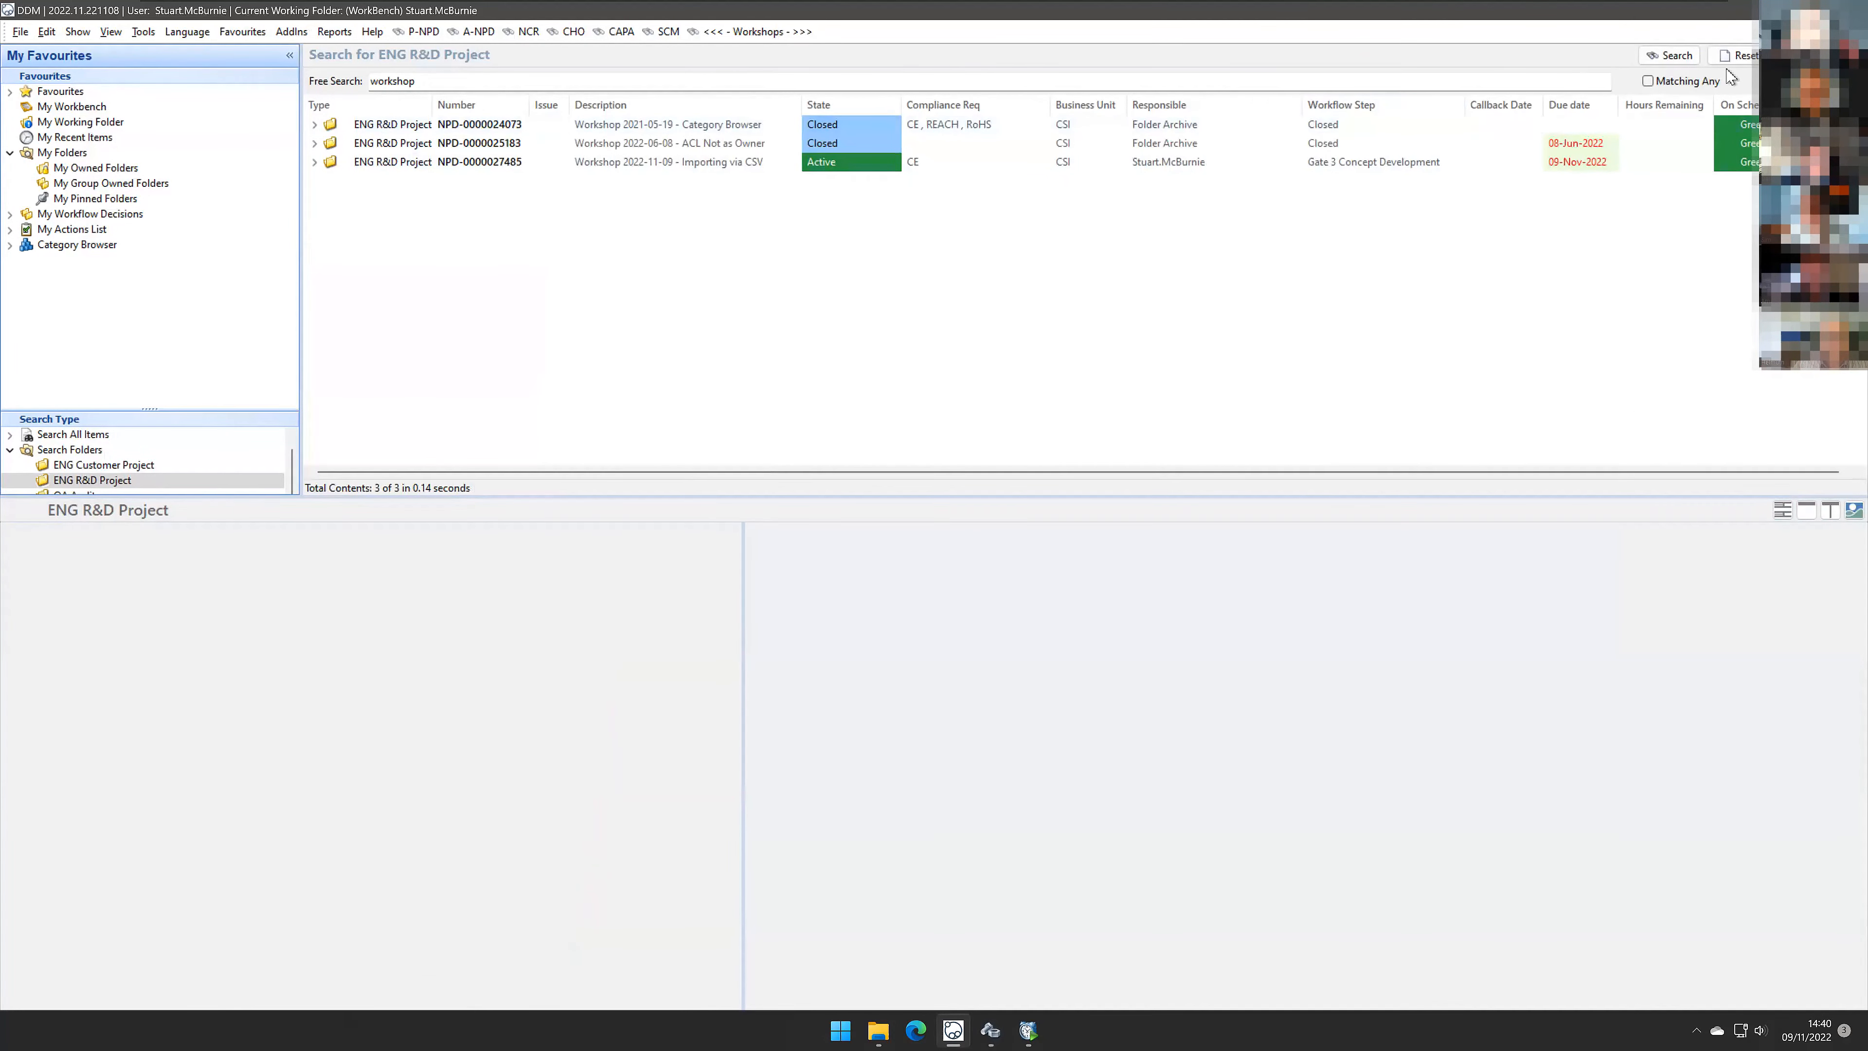
{"action": "left_click", "coordinate": [1739, 57]}
{"action": "left_click", "coordinate": [1654, 57]}
{"action": "left_click", "coordinate": [677, 131]}
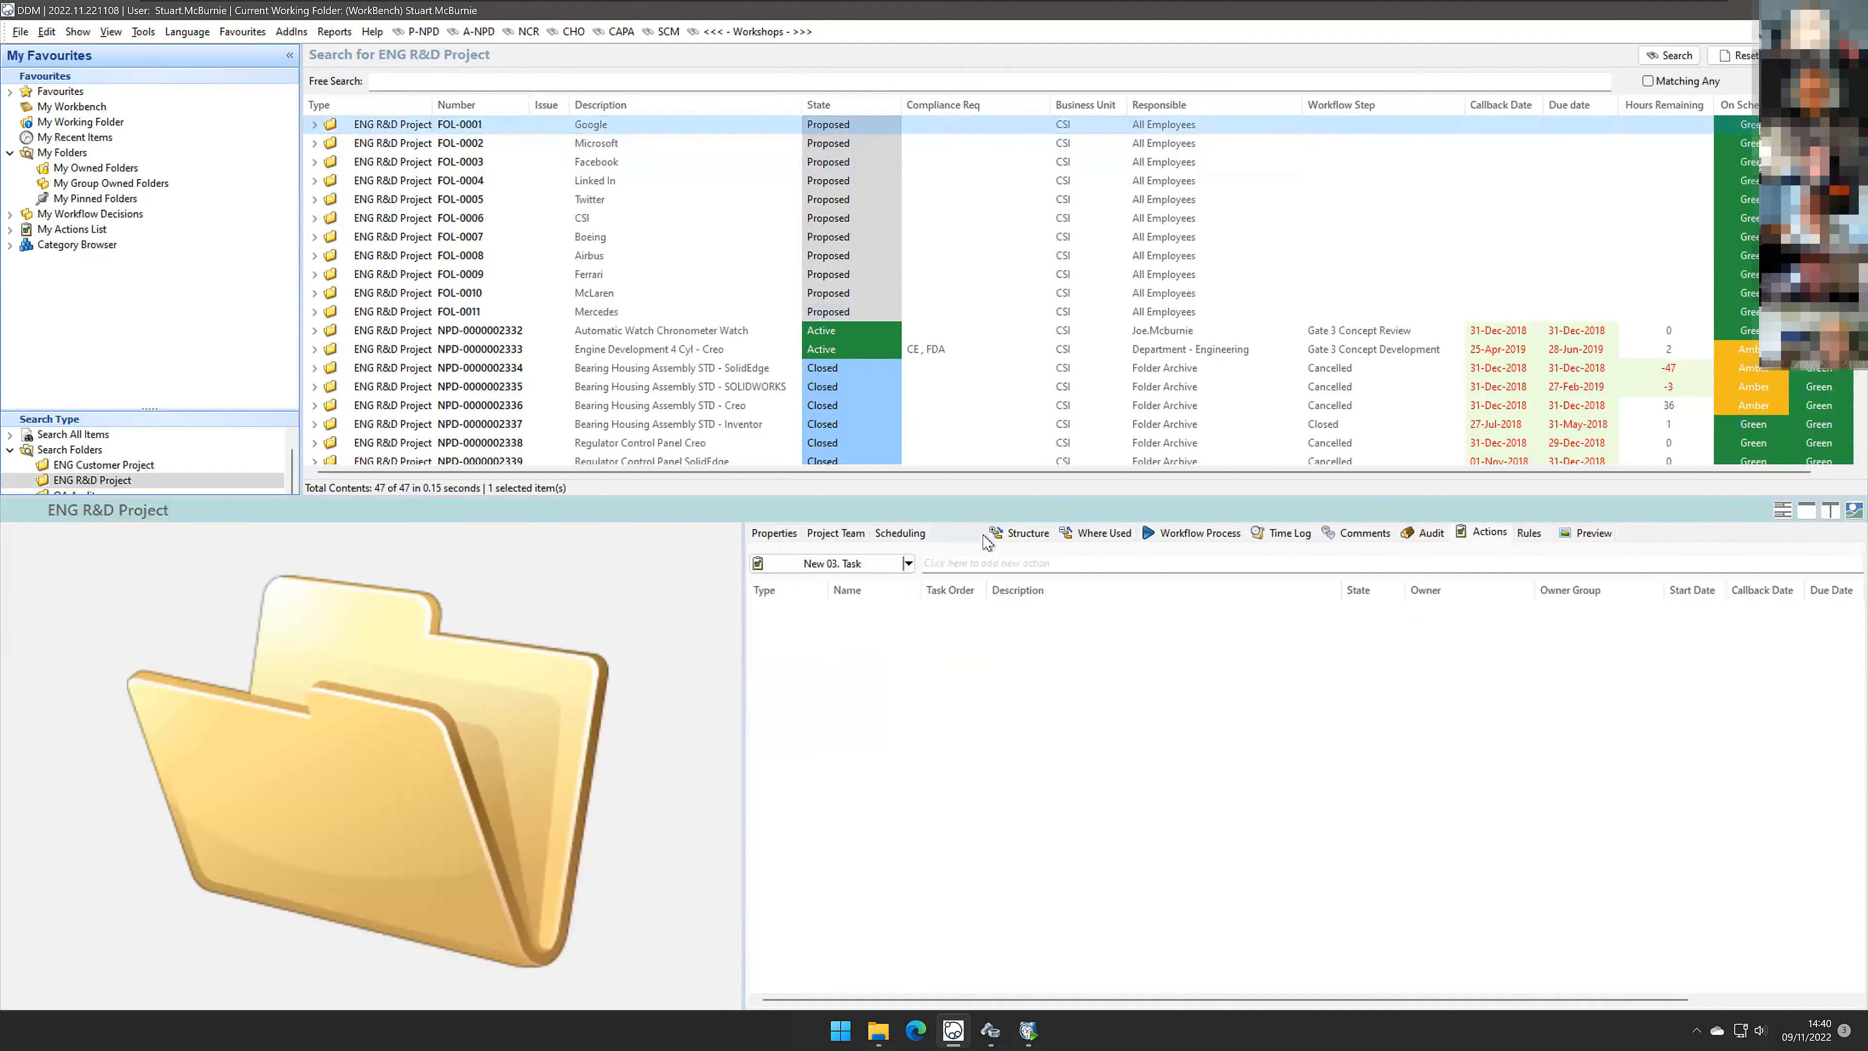
{"action": "left_click", "coordinate": [1030, 535]}
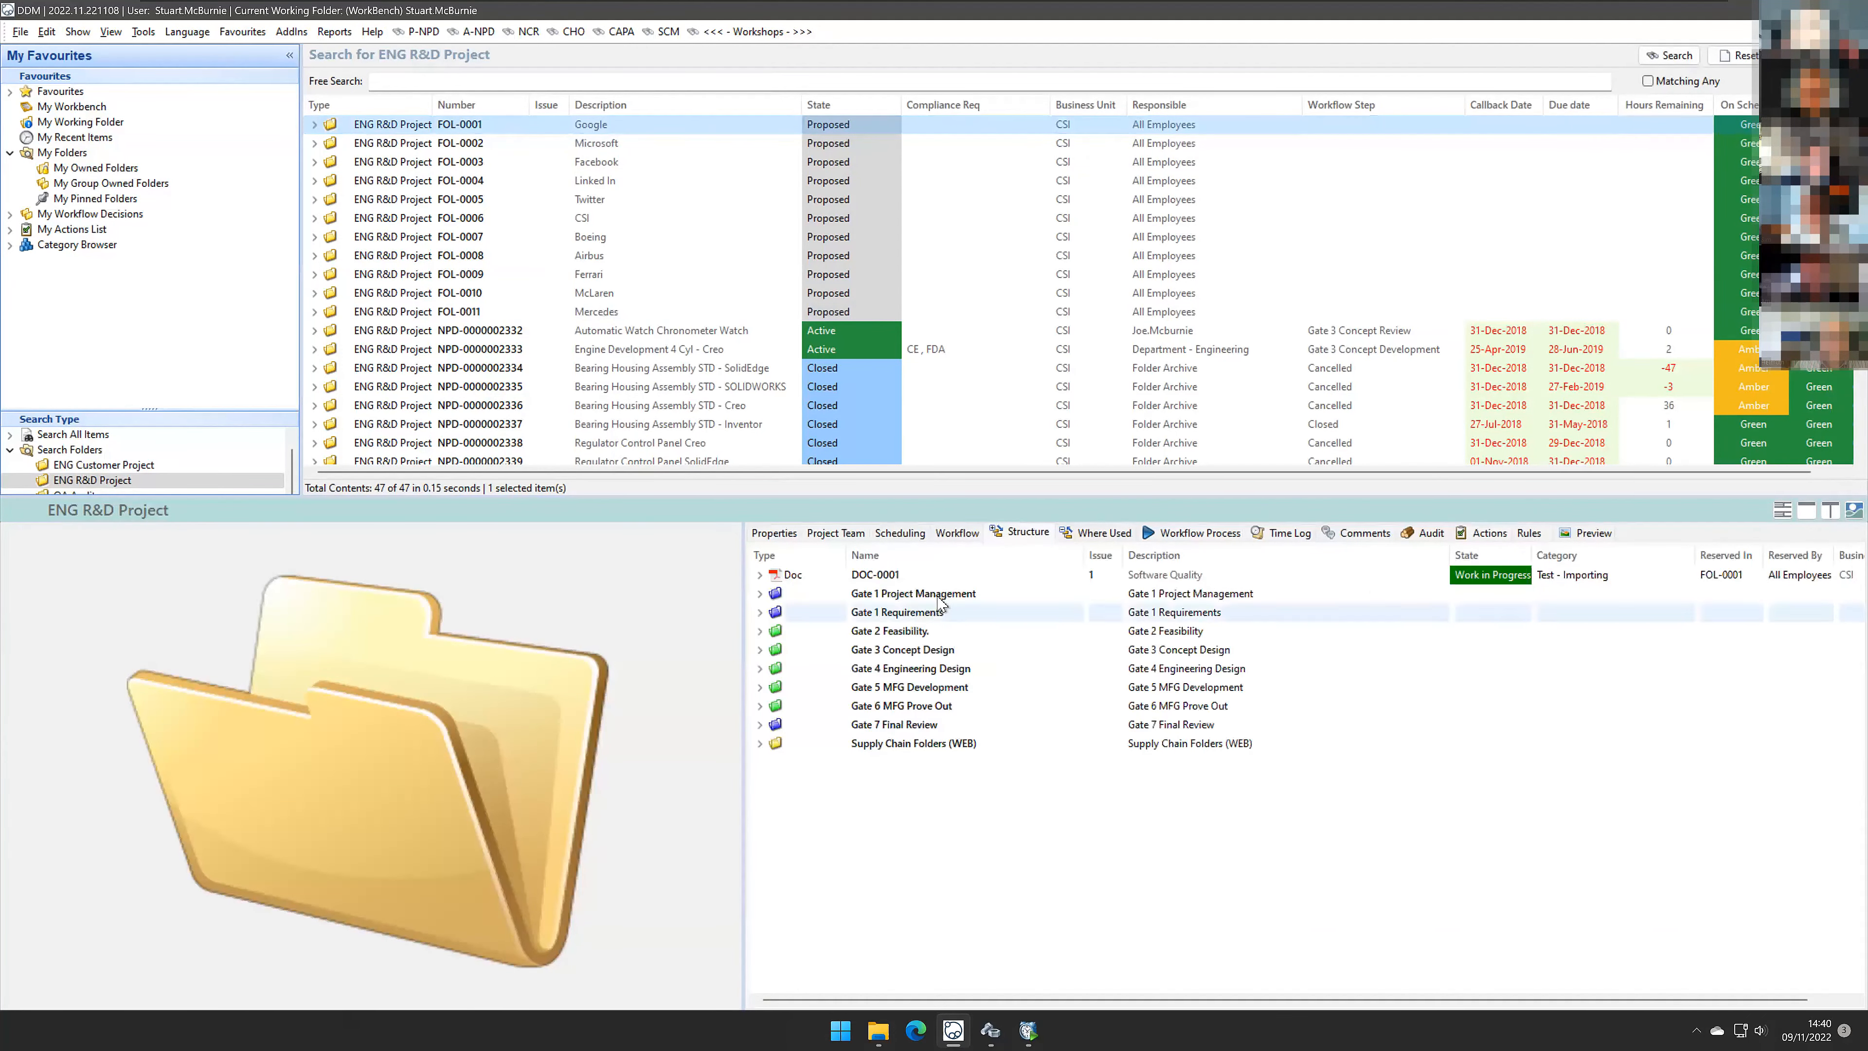
Step: Expand document DOC-0001 in the folder structure to examine its attachments and where-used links
{"action": "left_click", "coordinate": [925, 578]}
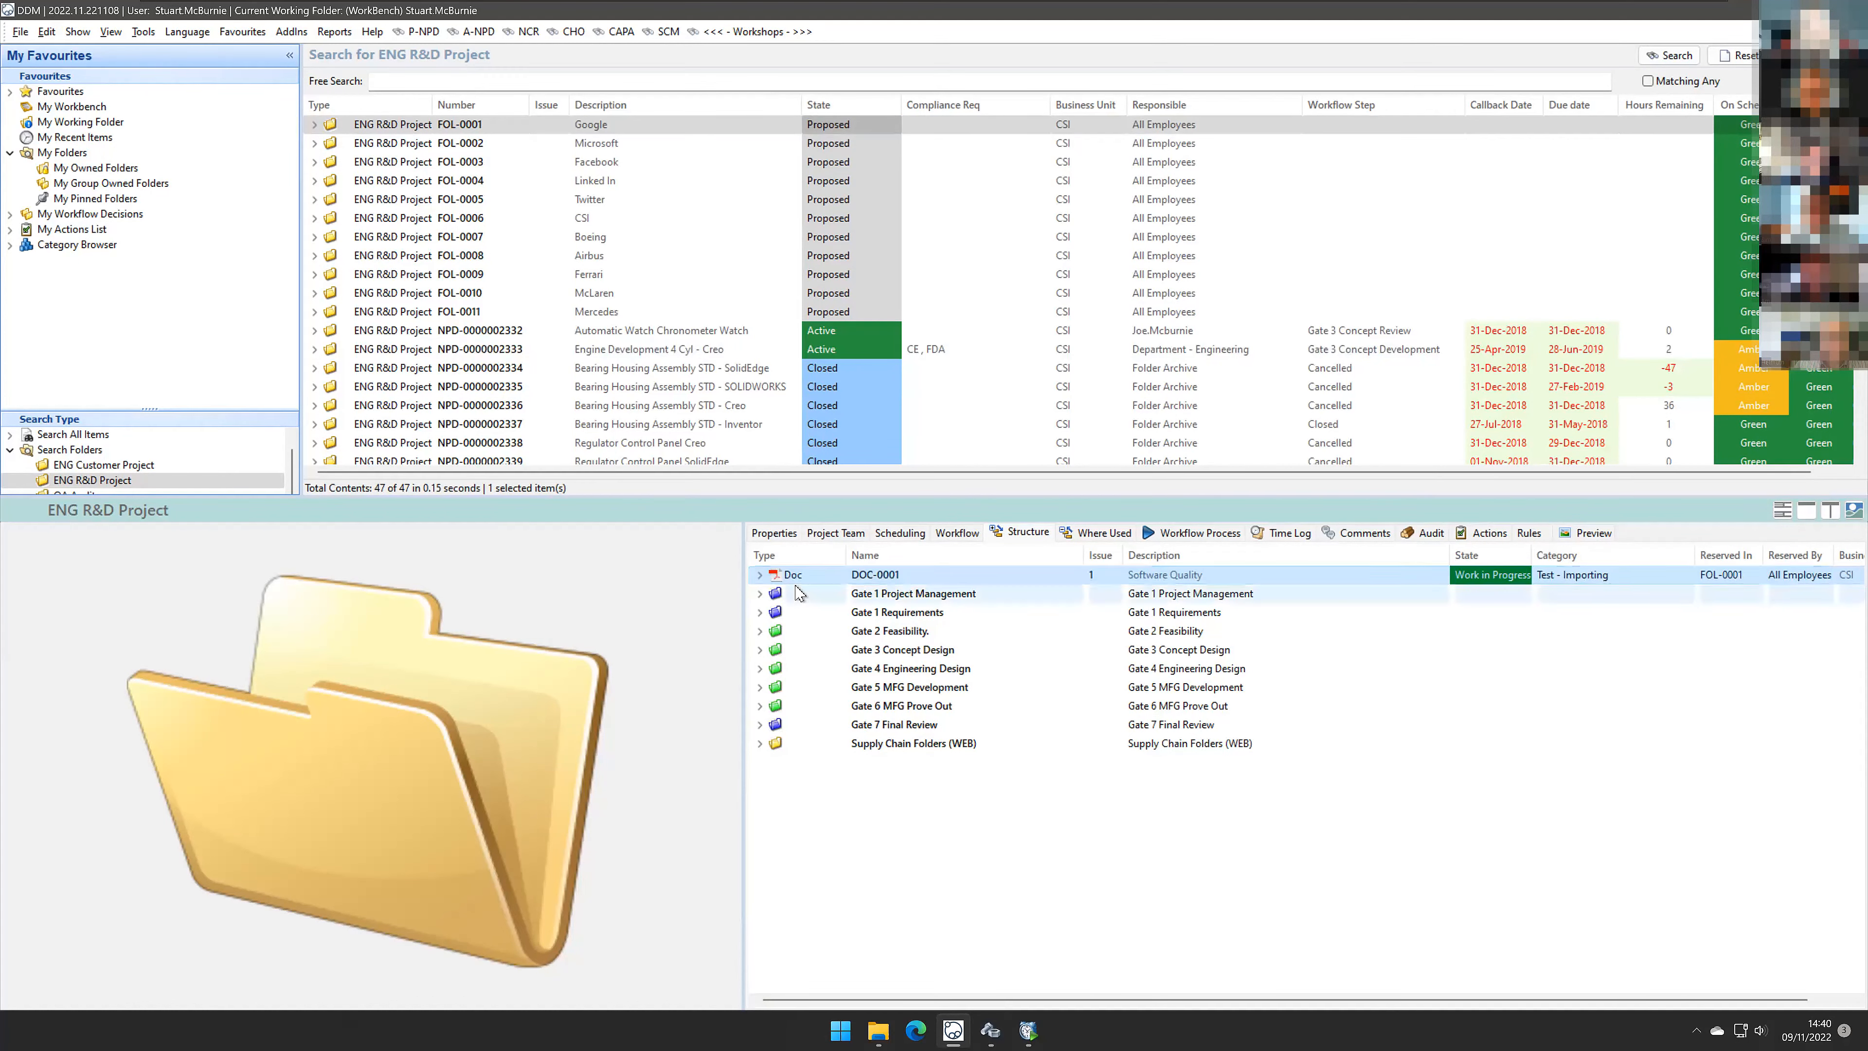
{"action": "left_click", "coordinate": [760, 574]}
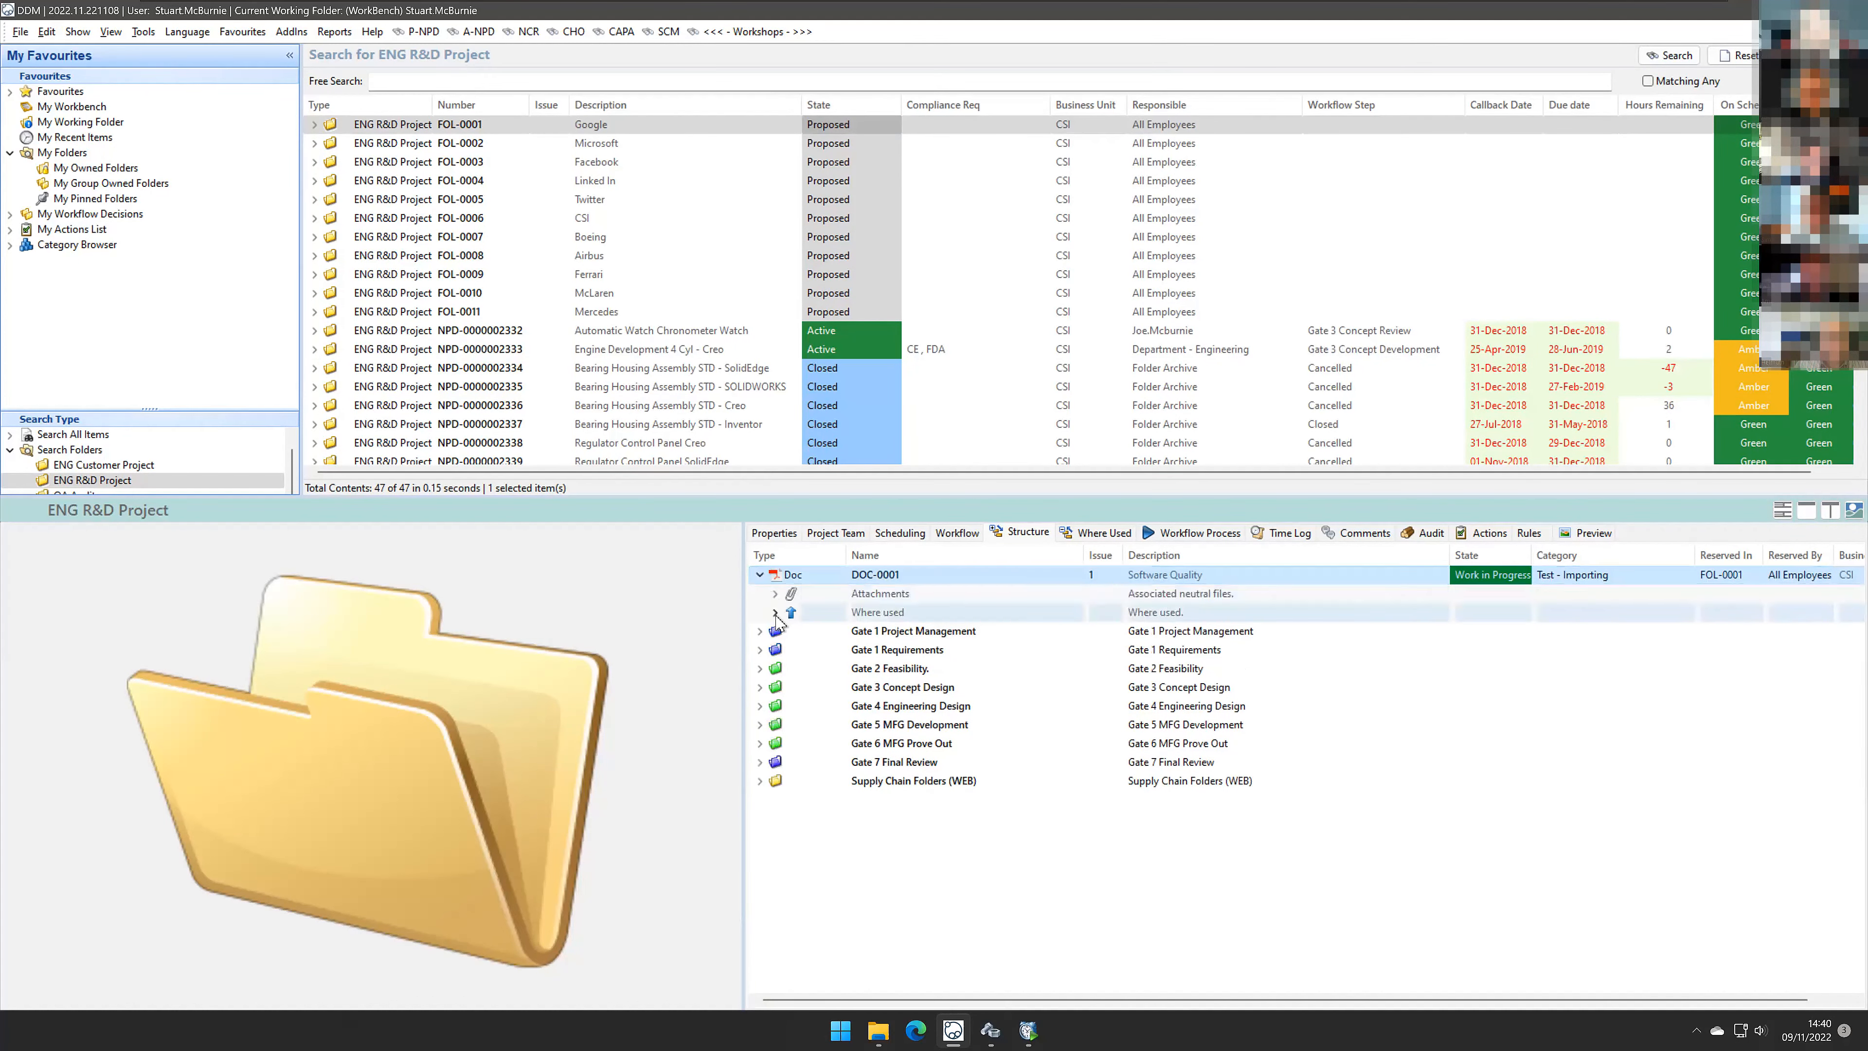
{"action": "double_click", "coordinate": [846, 555]}
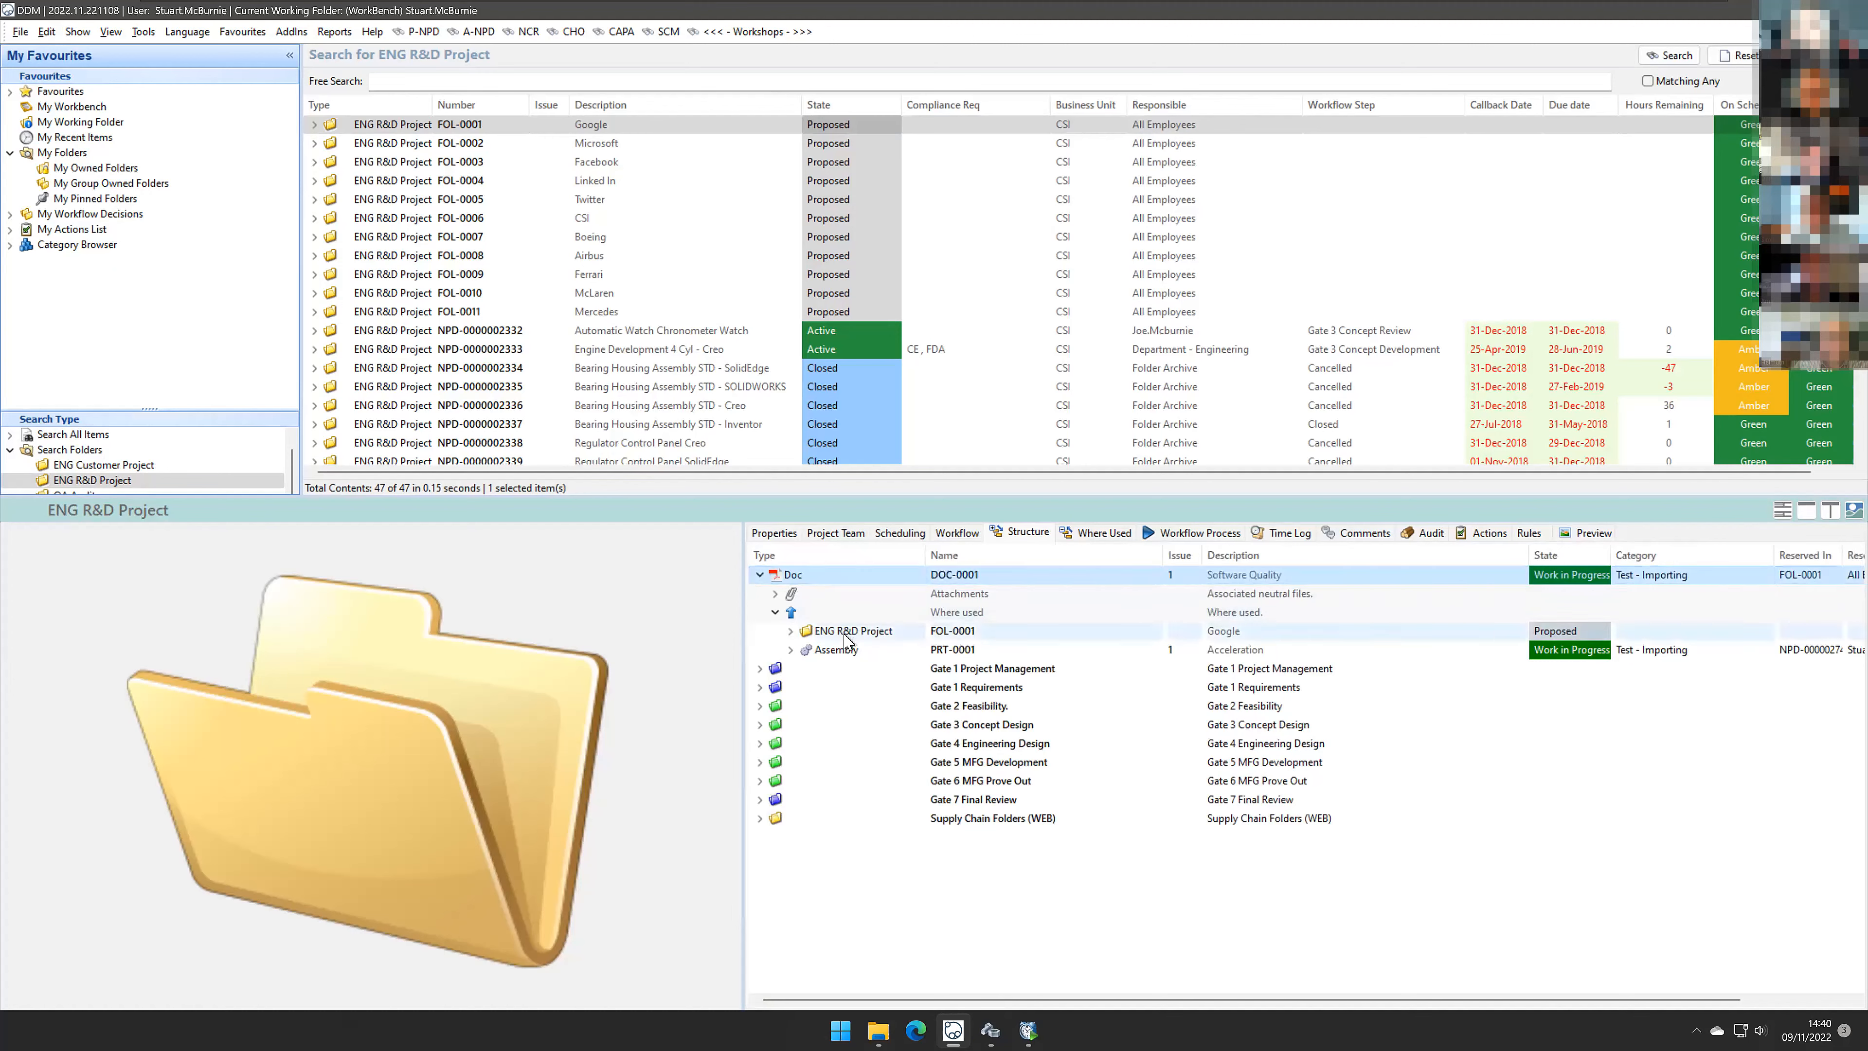
{"action": "left_click", "coordinate": [836, 650]}
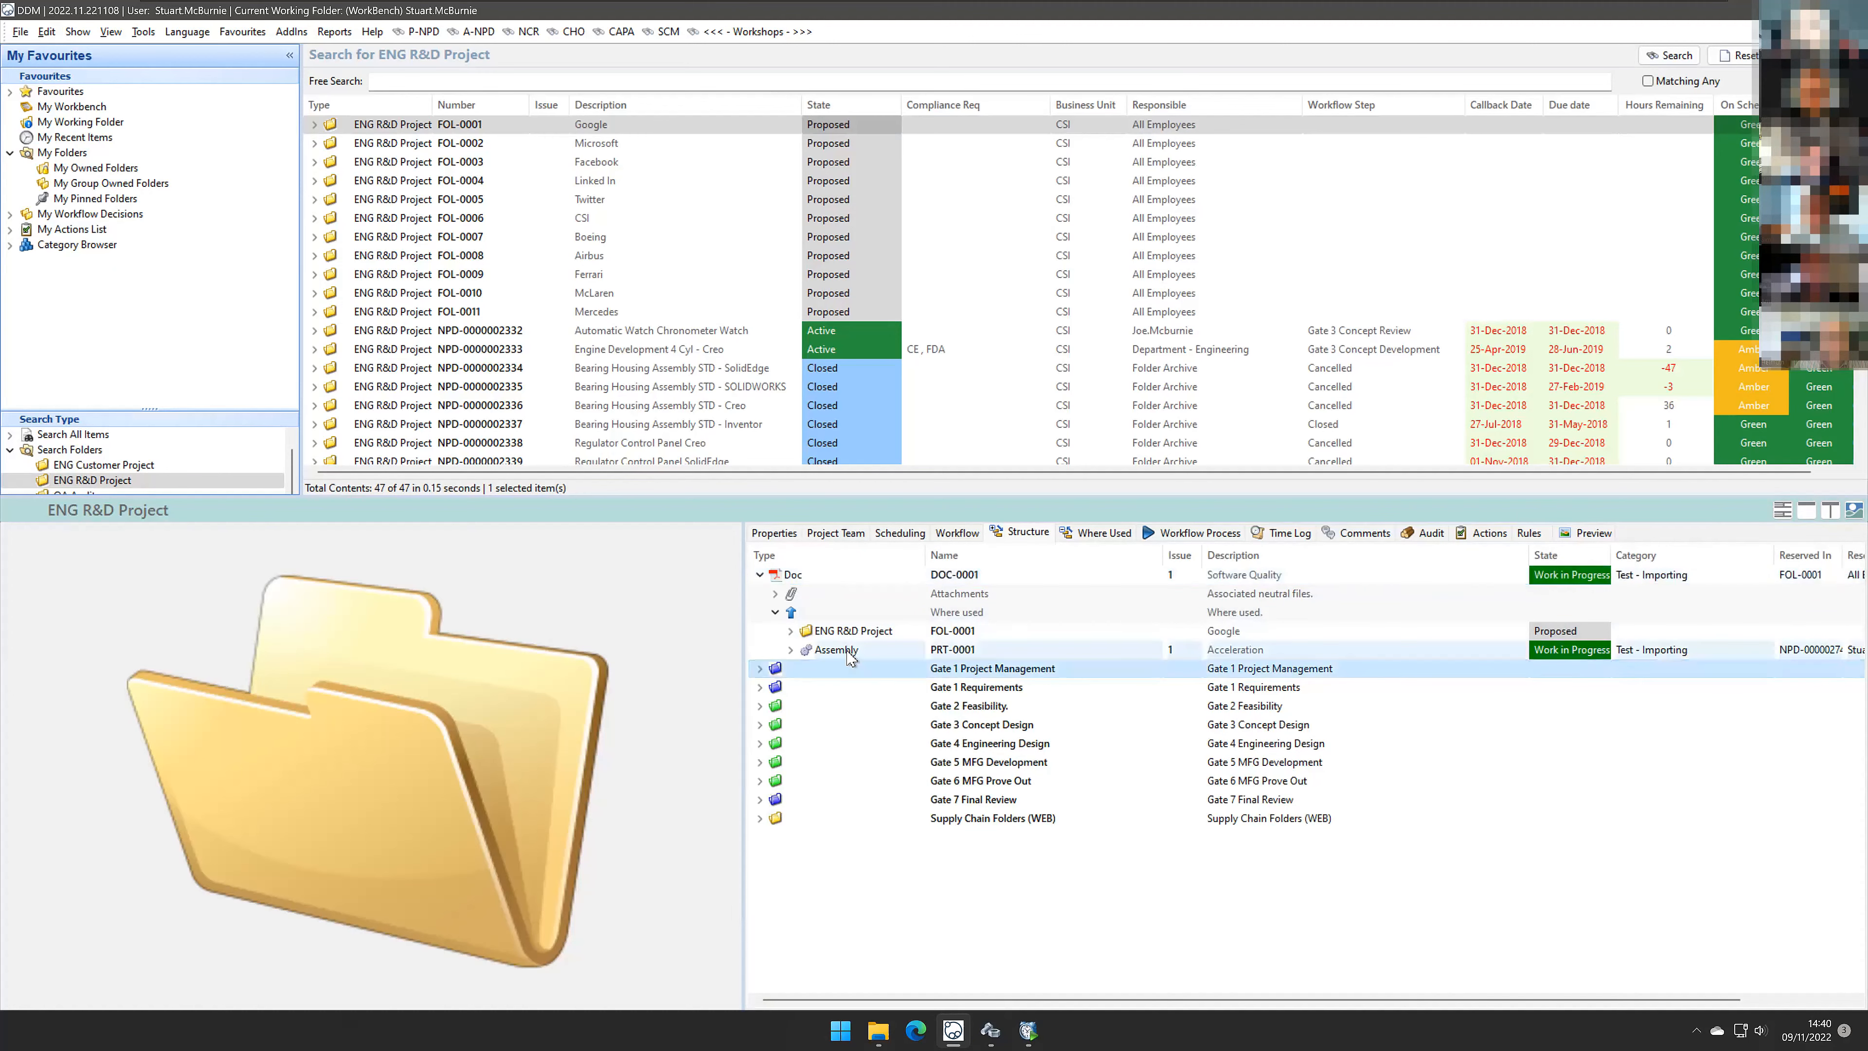
{"action": "left_click", "coordinate": [760, 574]}
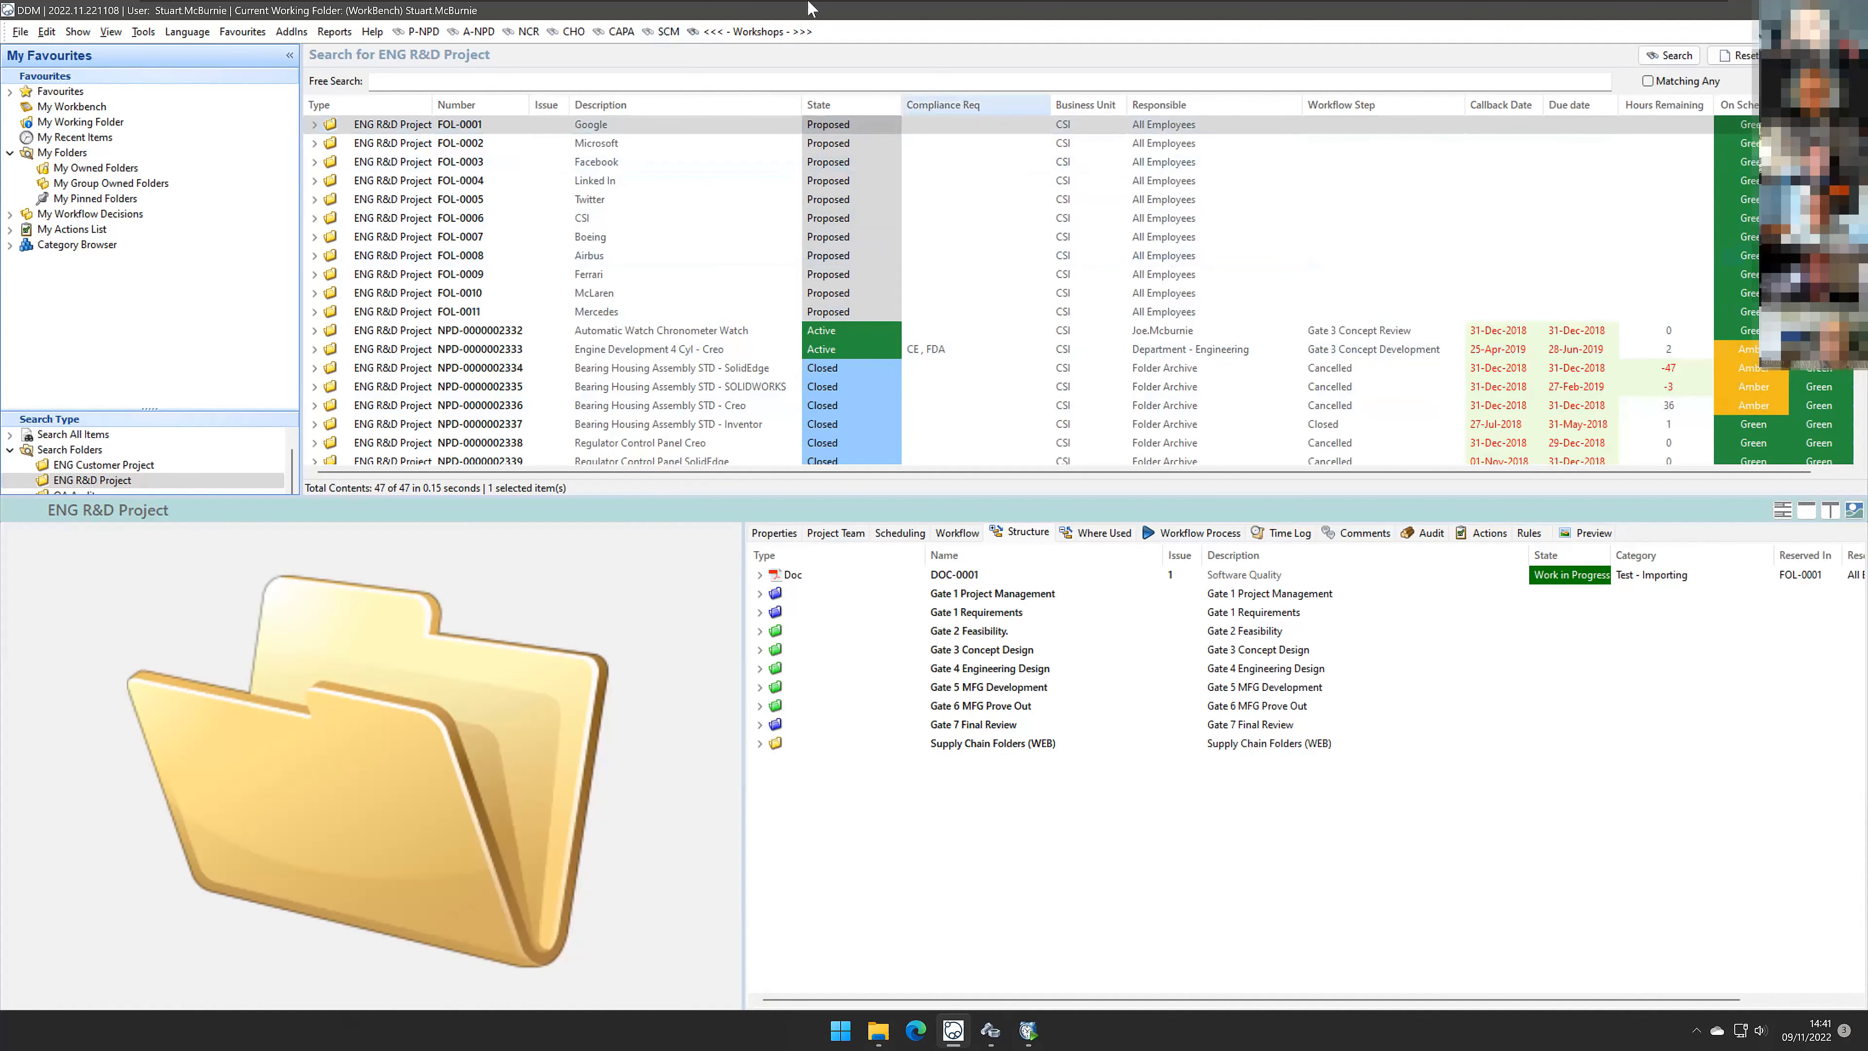
Step: Open the Workshops project and set the Folder Content task's state to Completed
{"action": "left_click", "coordinate": [781, 31]}
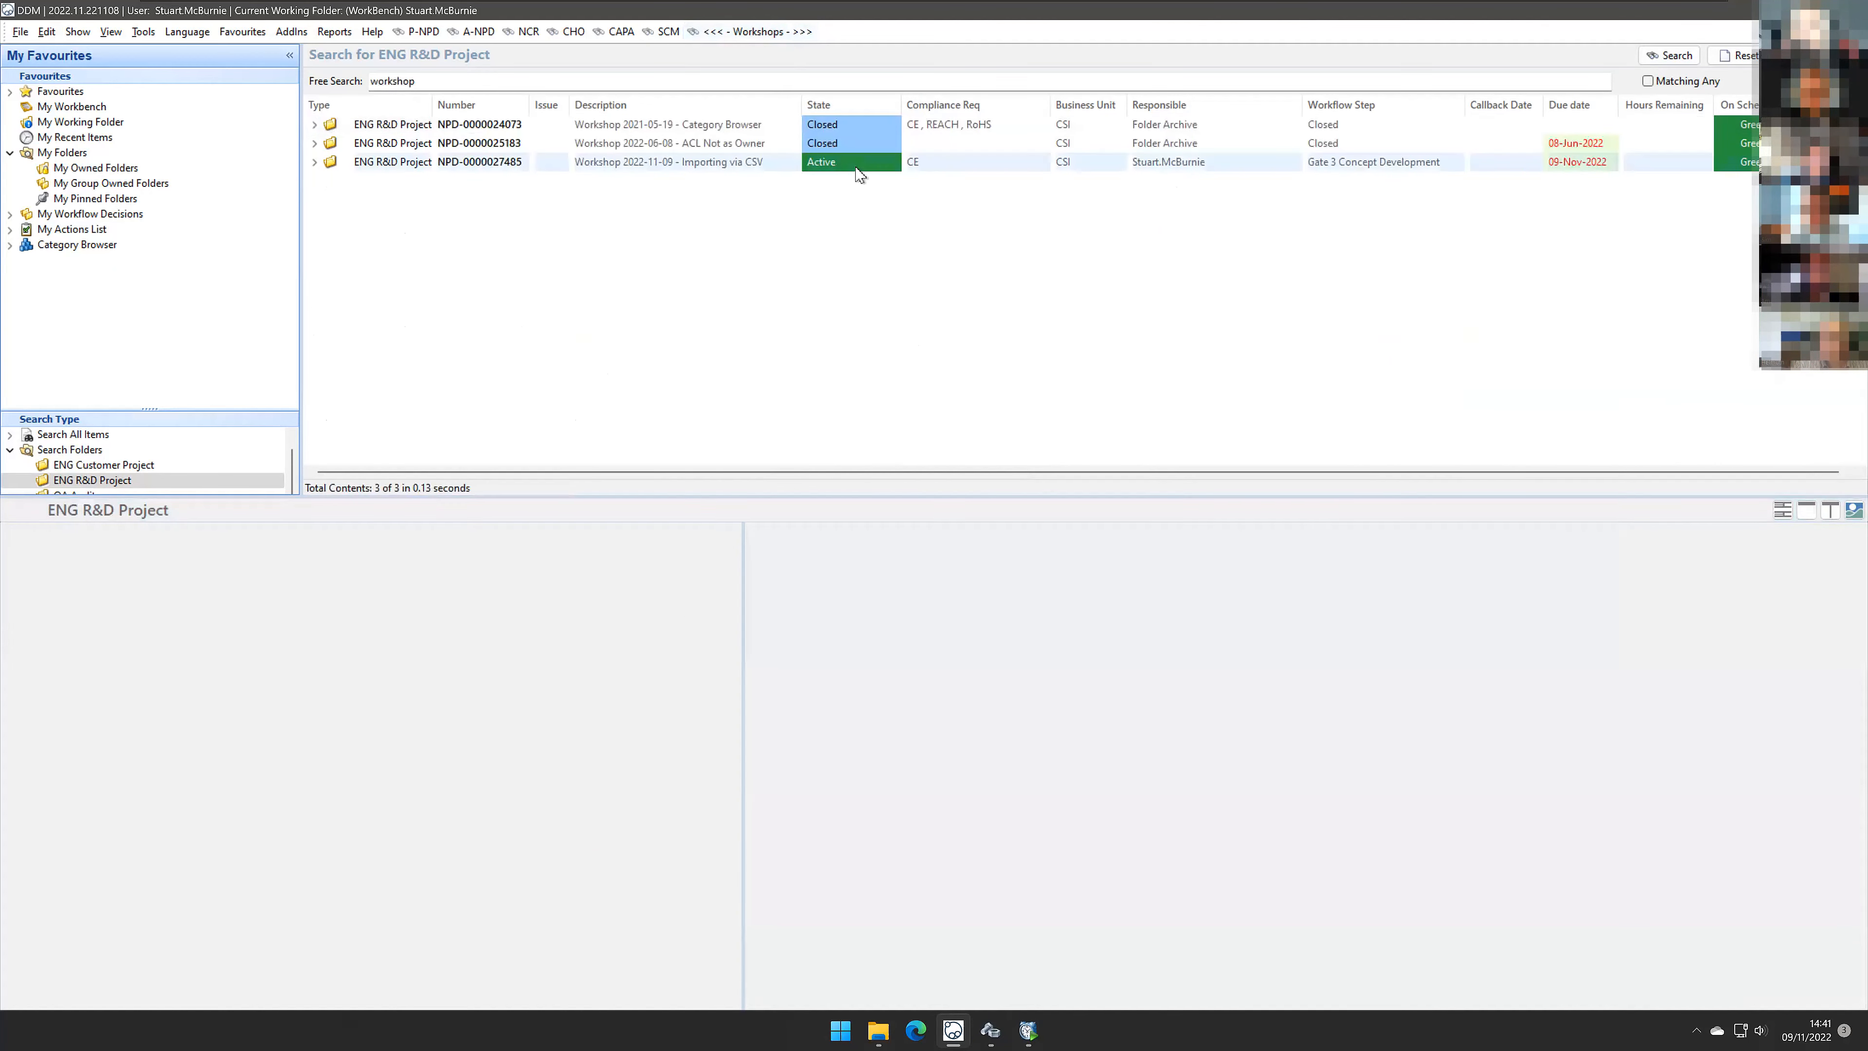
{"action": "left_click", "coordinate": [874, 165]}
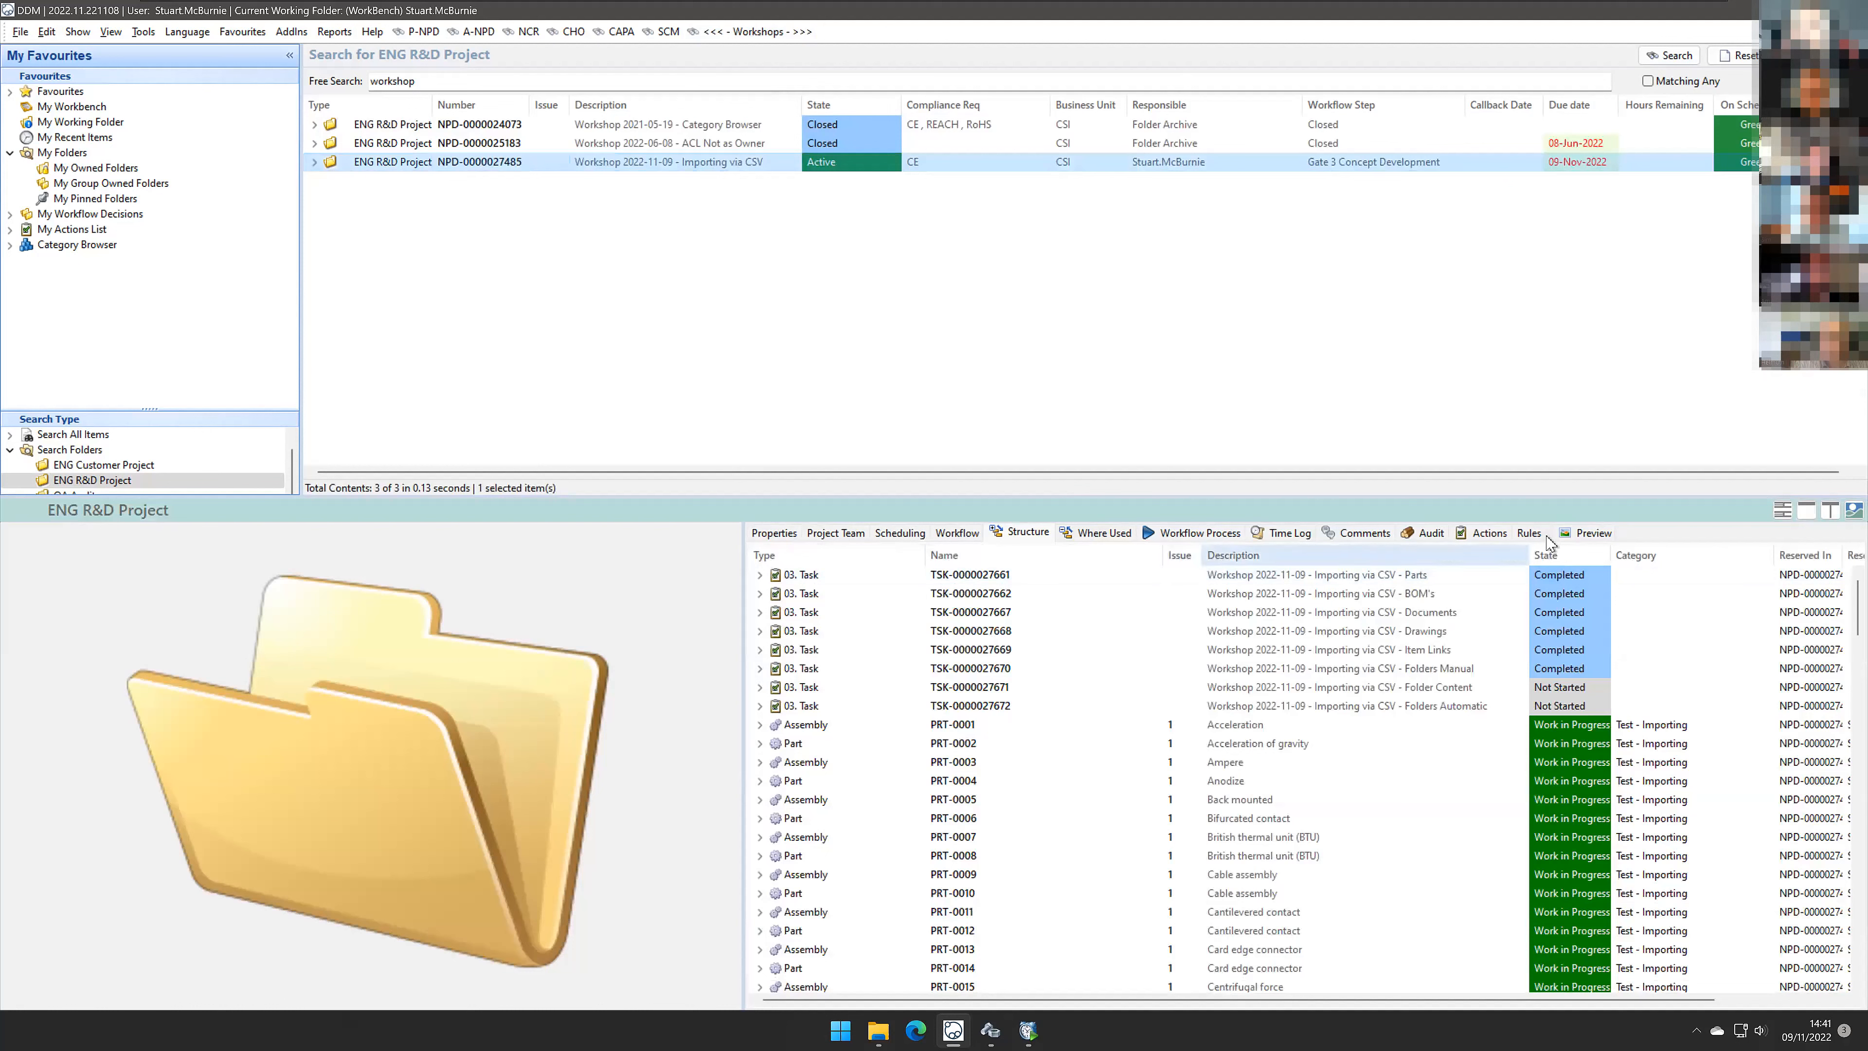
{"action": "left_click", "coordinate": [1490, 539]}
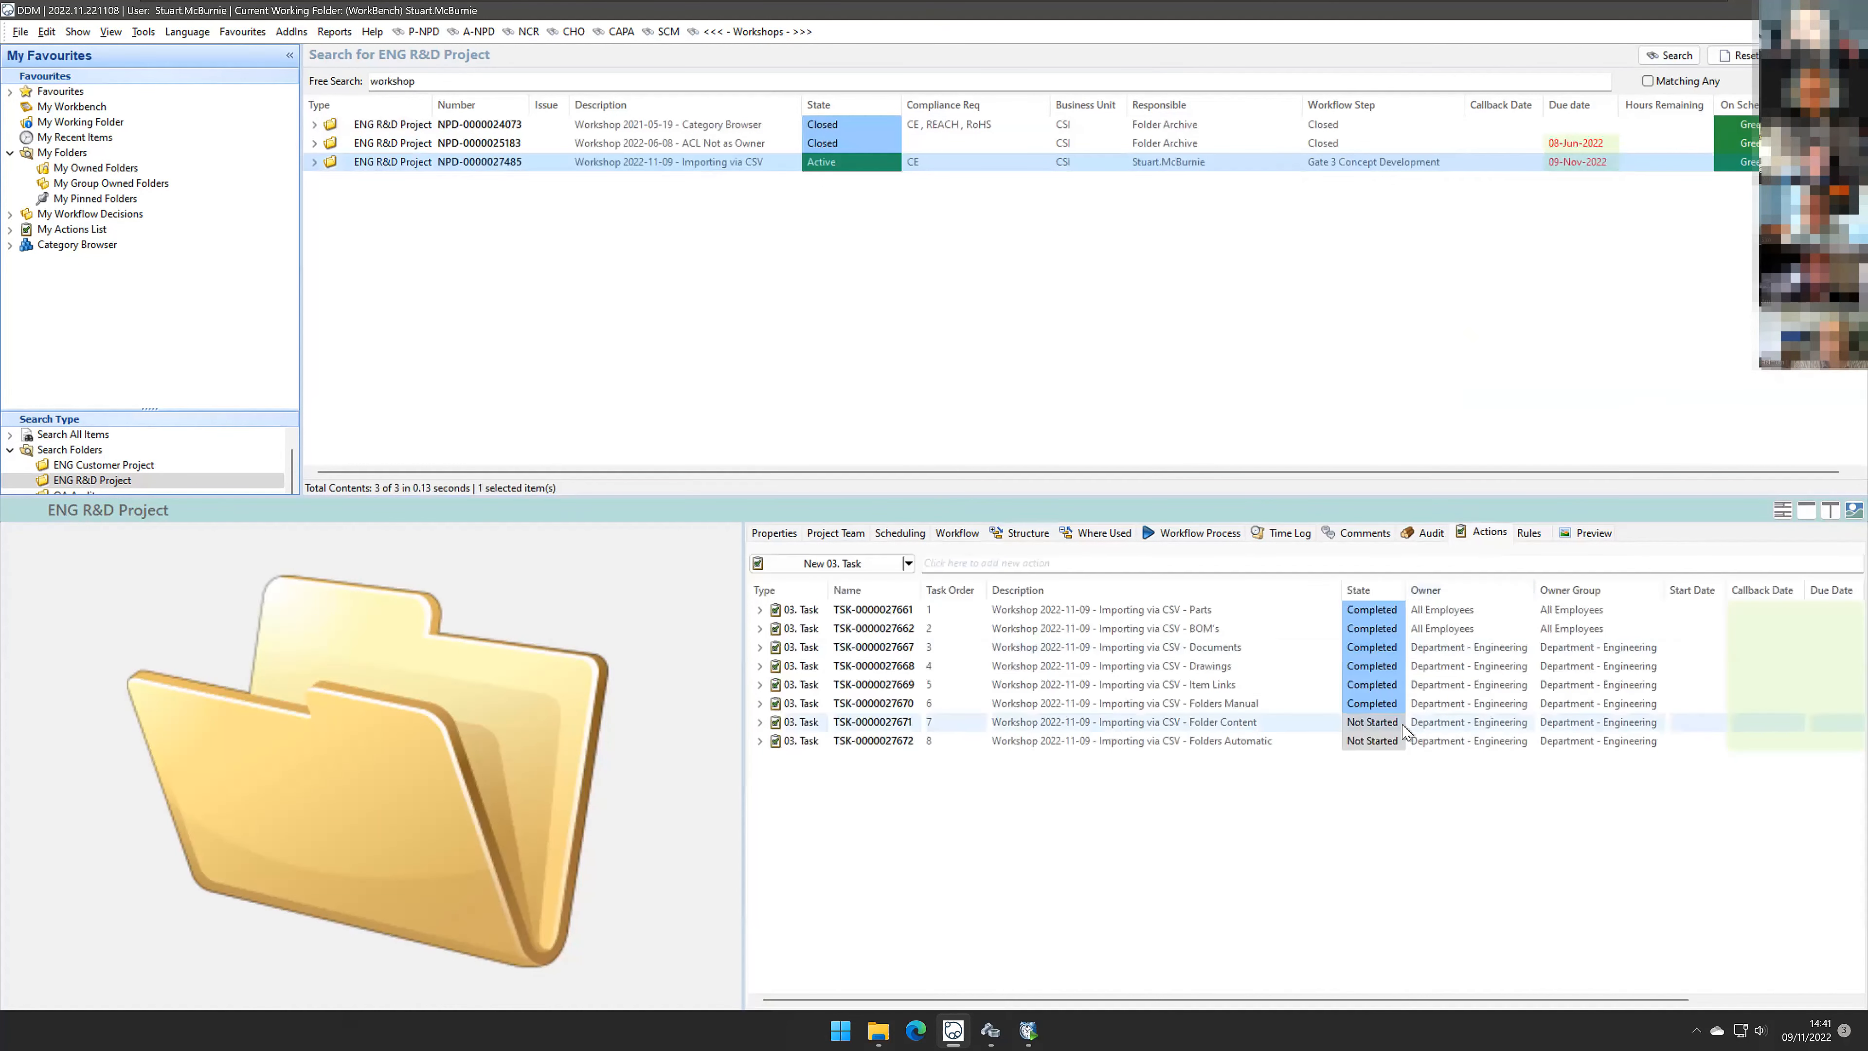
{"action": "left_click", "coordinate": [1405, 723]}
{"action": "left_click", "coordinate": [1372, 722]}
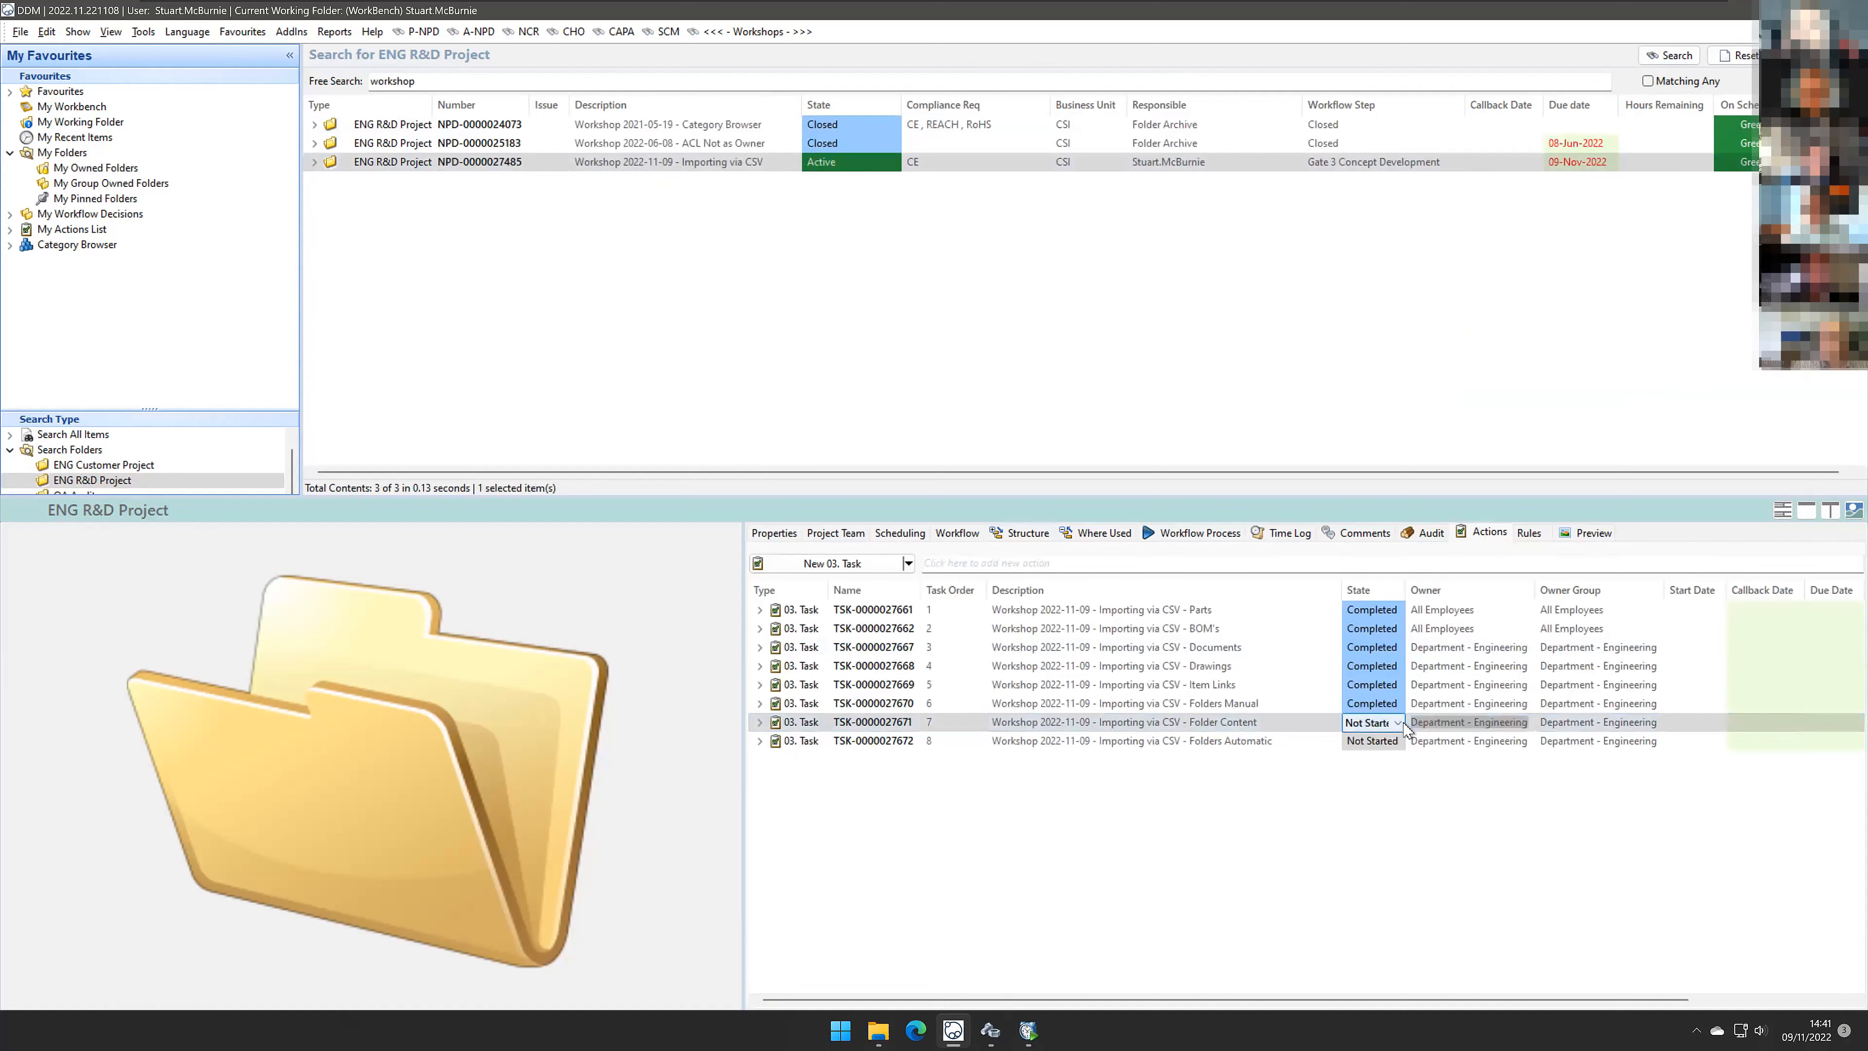
{"action": "left_click", "coordinate": [1396, 722]}
{"action": "left_click", "coordinate": [1369, 778]}
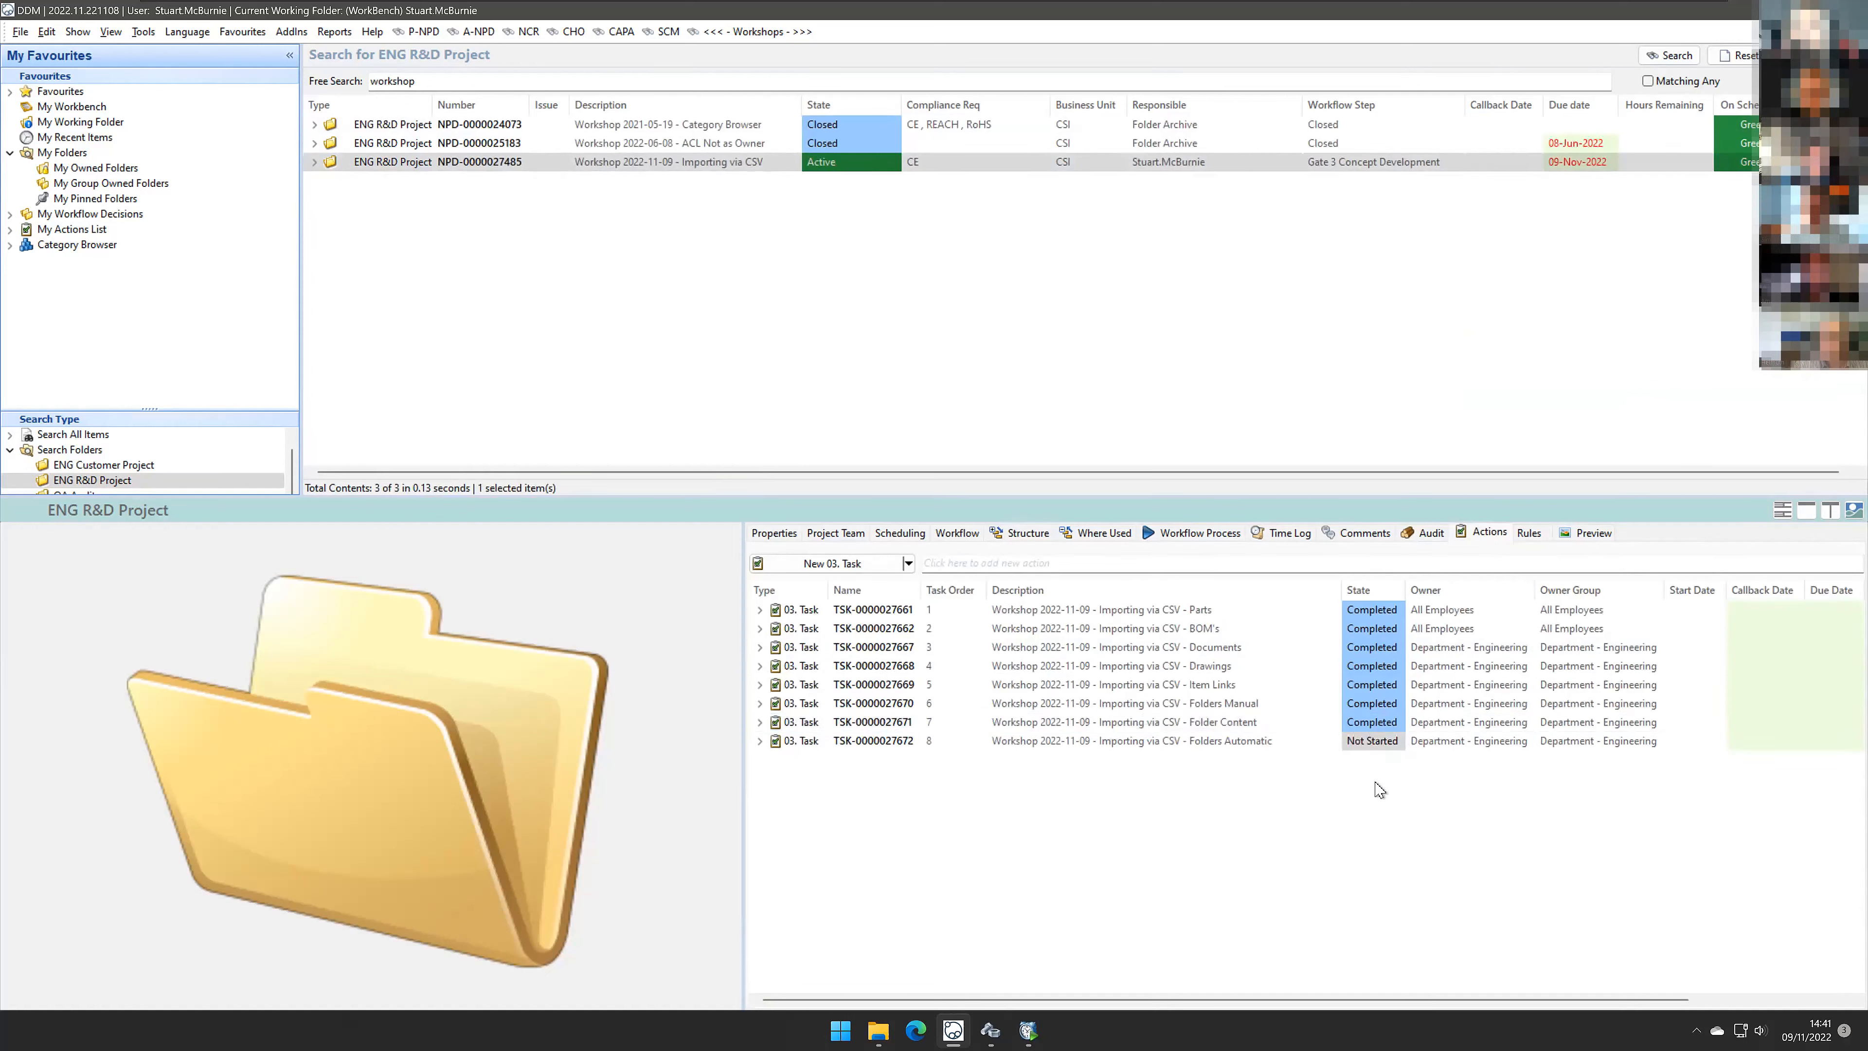
{"action": "left_click", "coordinate": [1300, 747]}
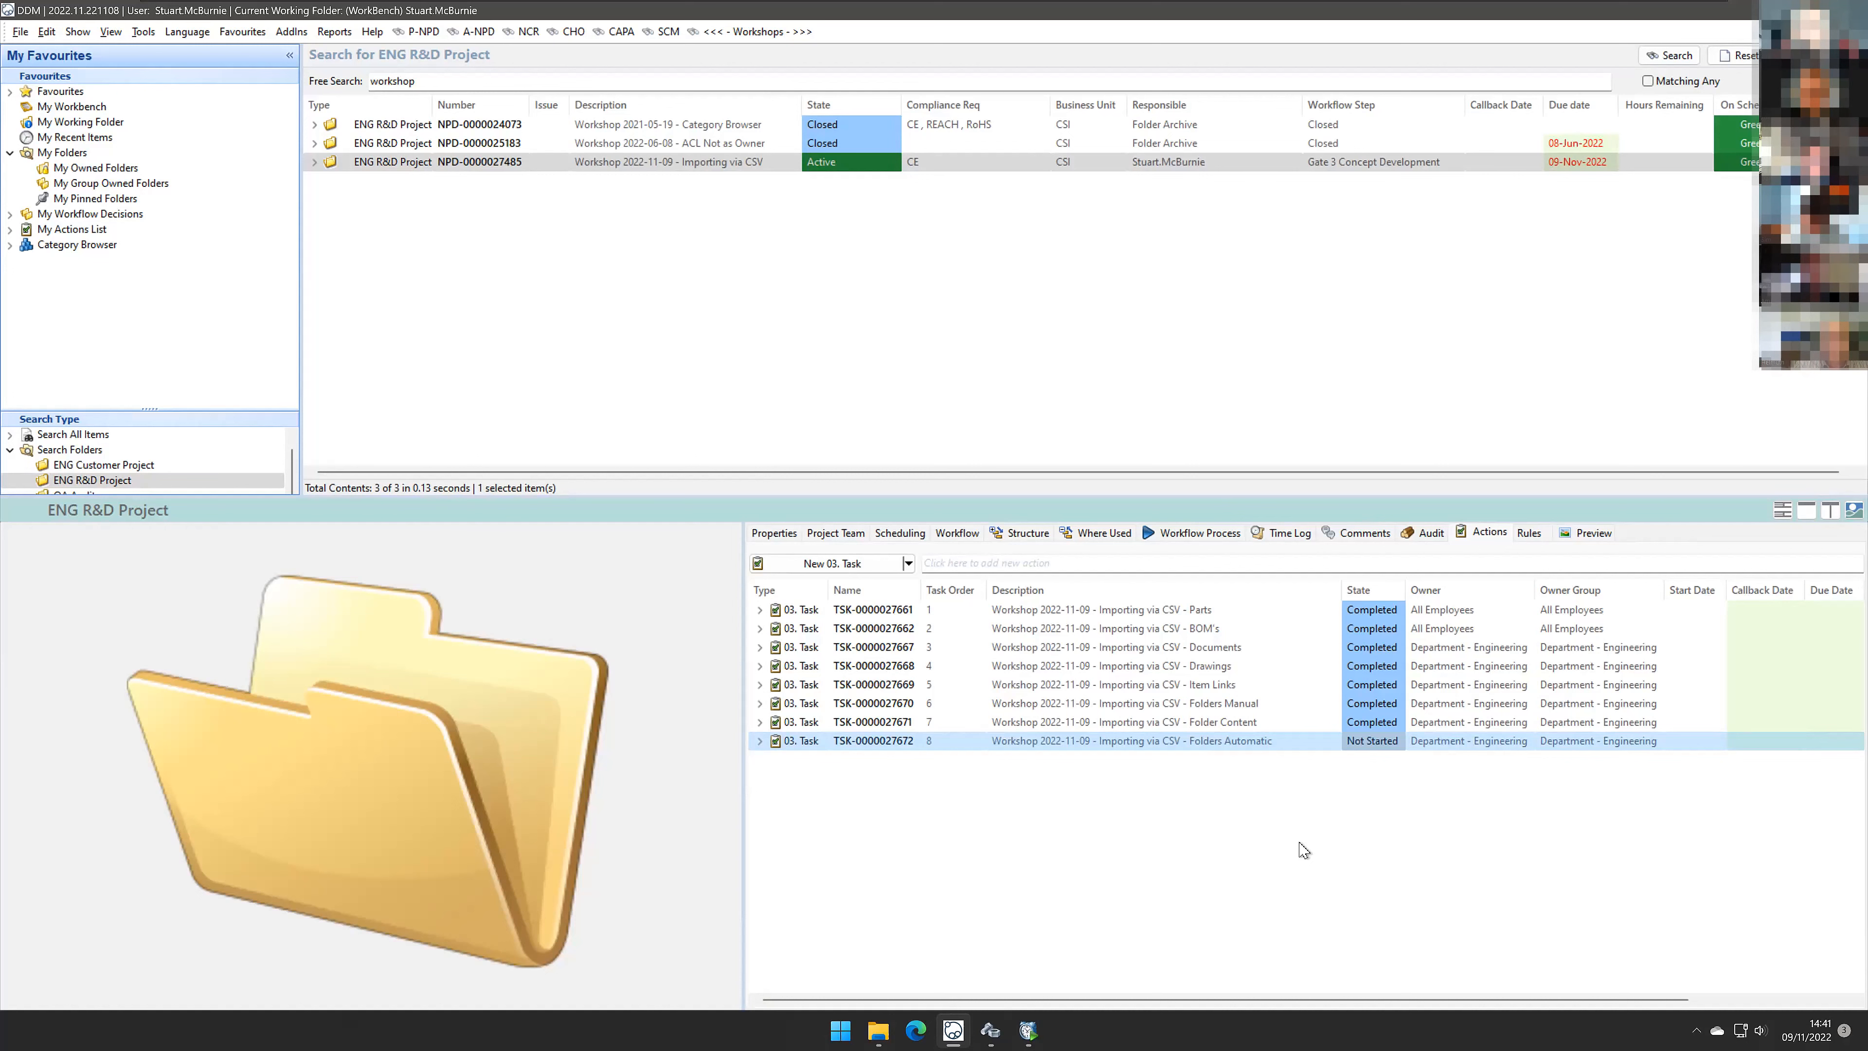
Step: List the active QA Change Orders
{"action": "left_click", "coordinate": [573, 33]}
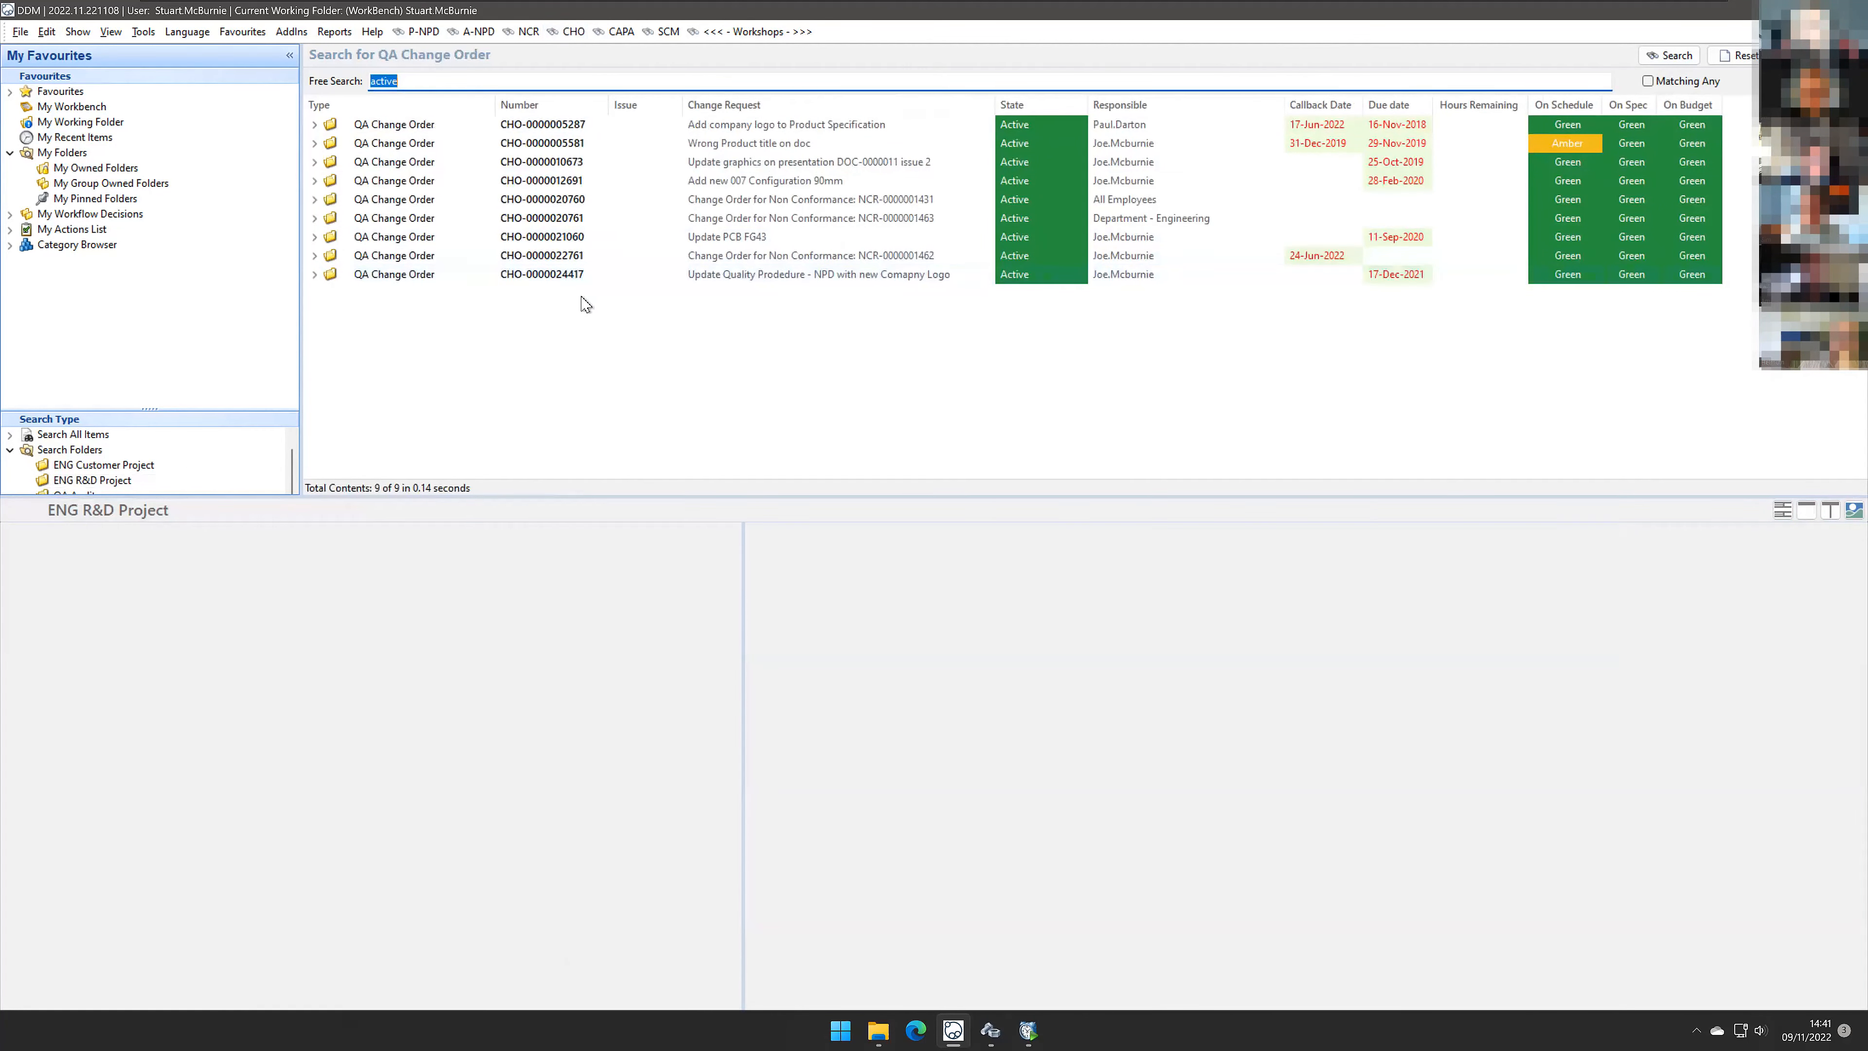
{"action": "key", "text": "ctrl+a"}
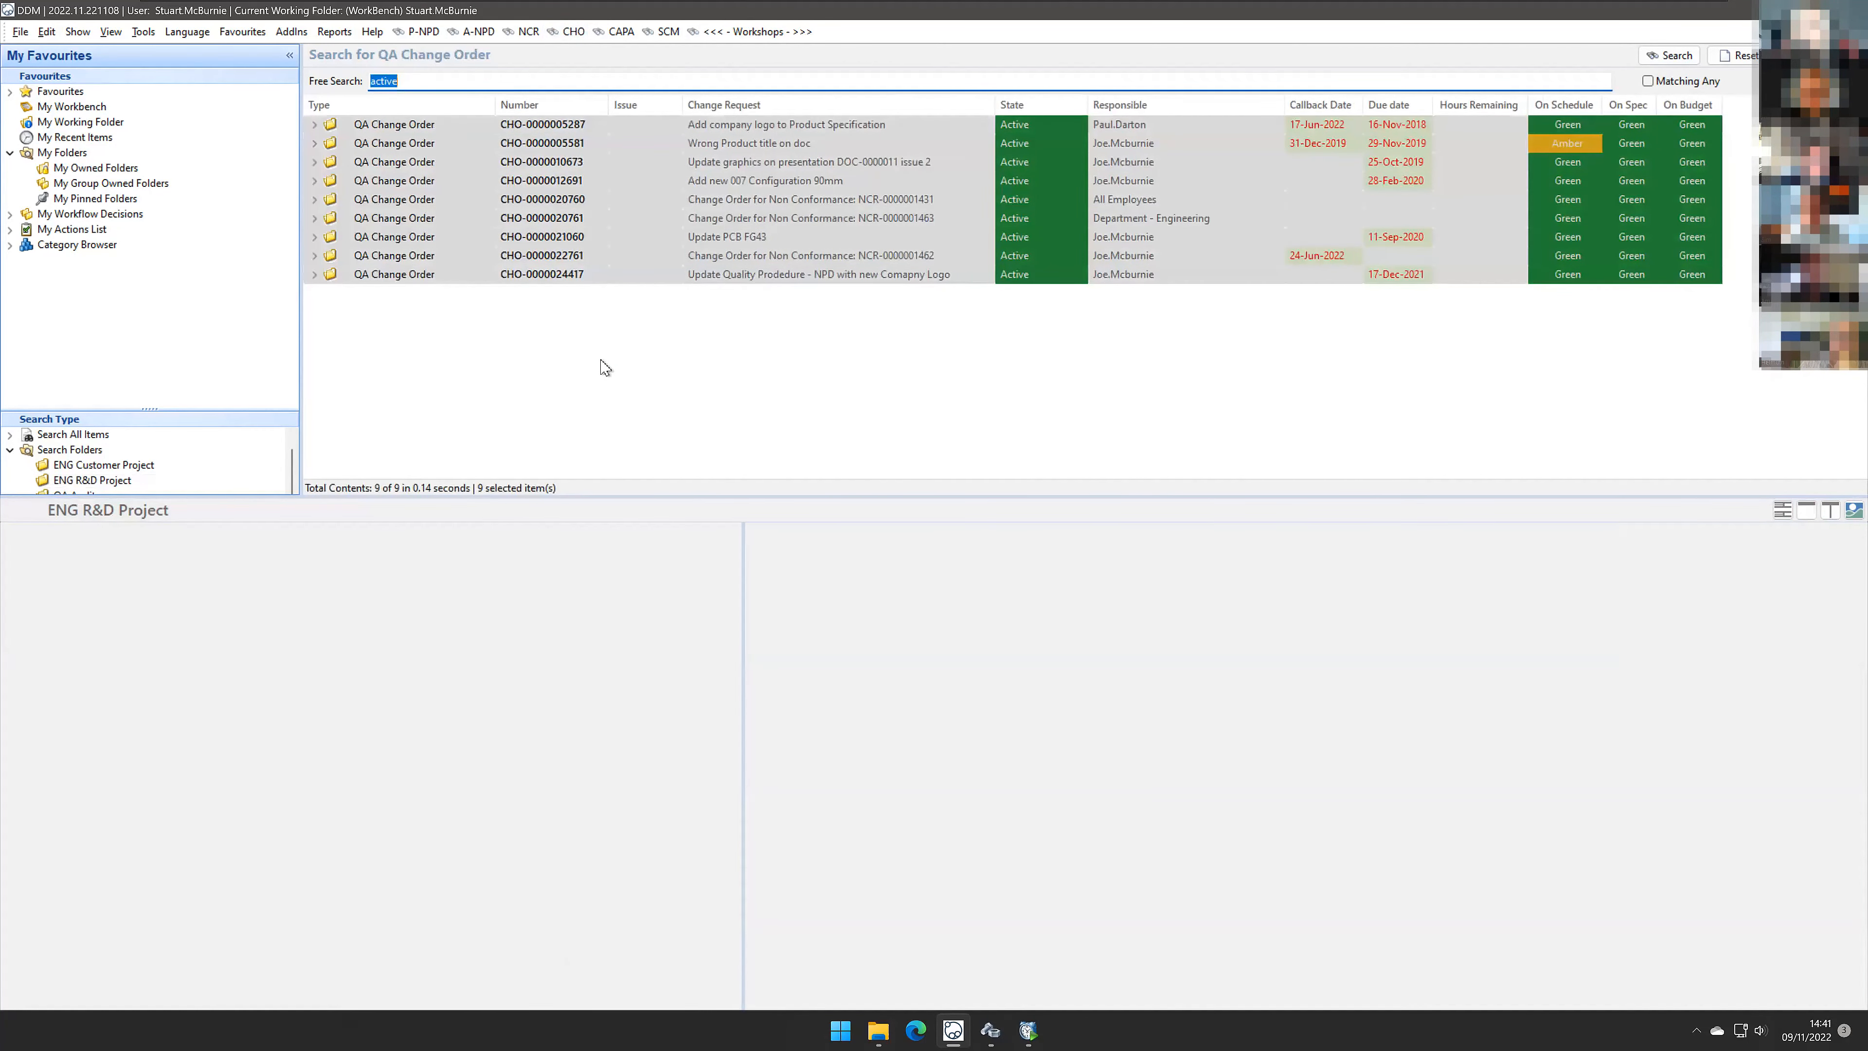
{"action": "left_click", "coordinate": [605, 367]}
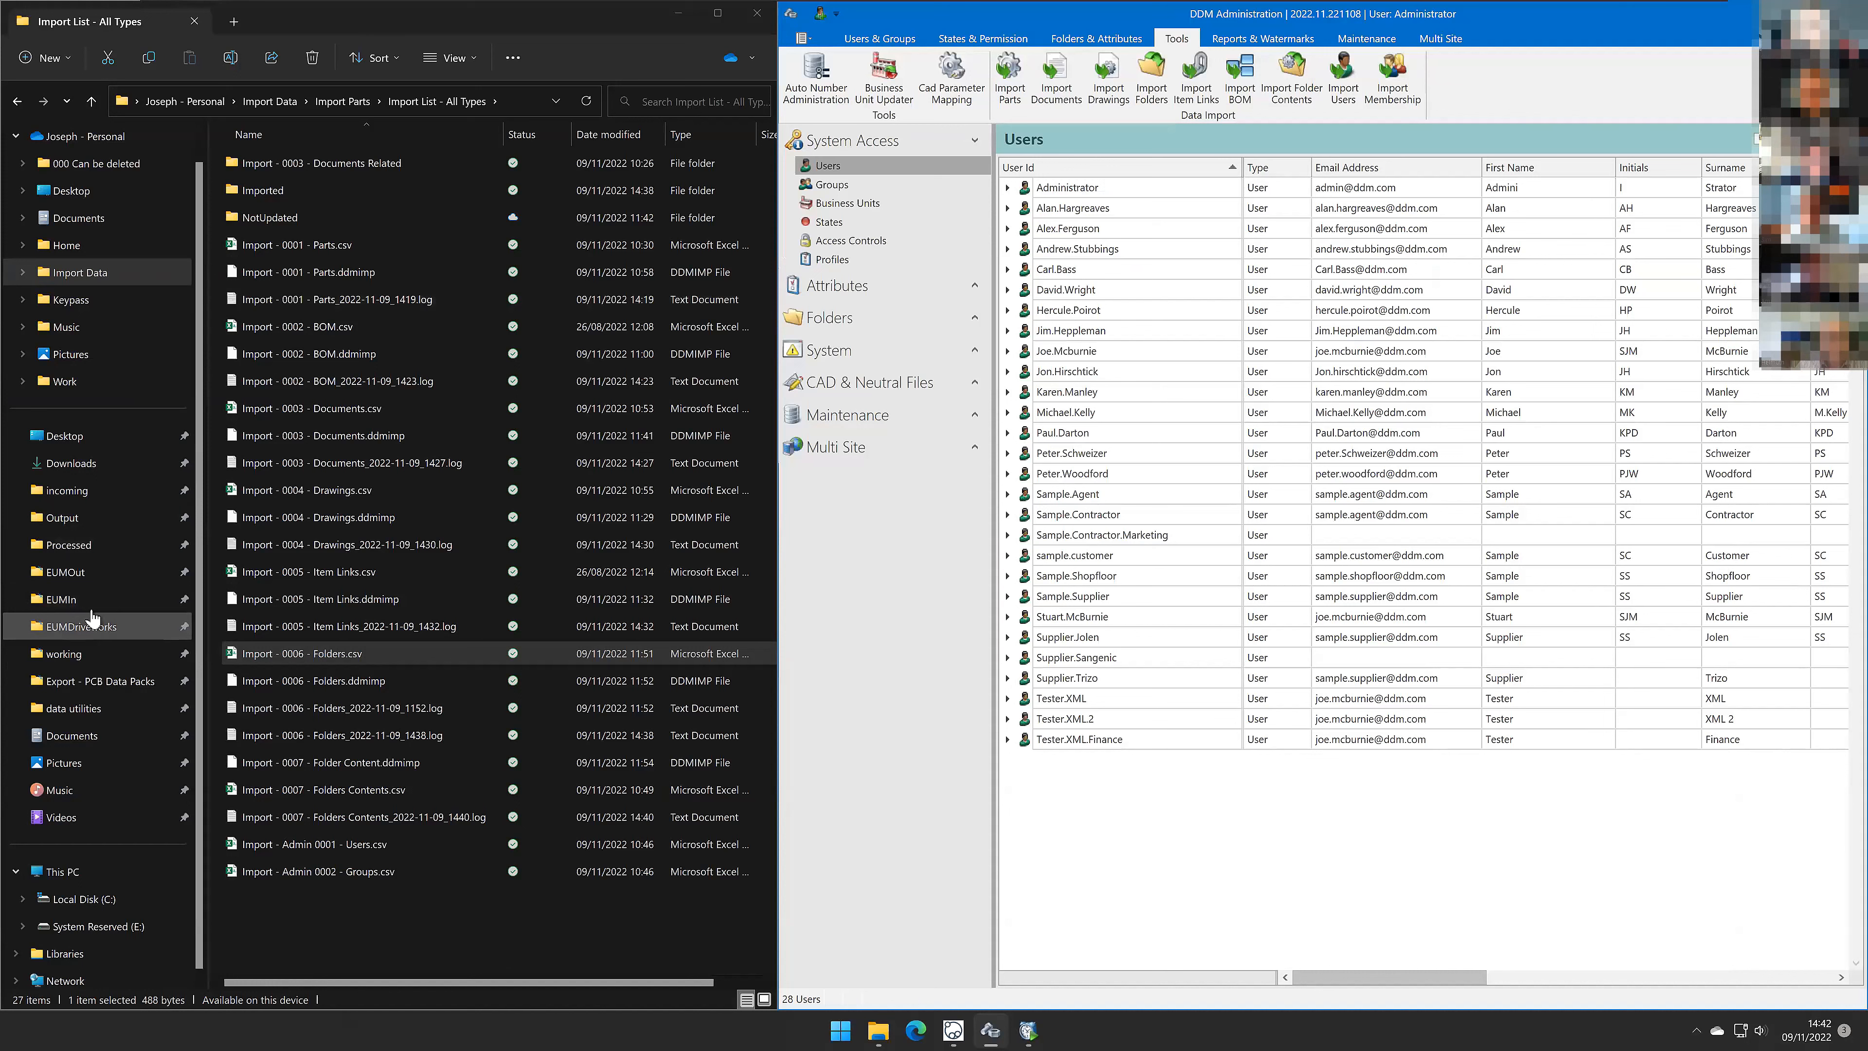
Step: Open EUM Create Folder from ERP.csv from the EUMIn folder, inspect its columns, and close it without saving
{"action": "left_click", "coordinate": [63, 599]}
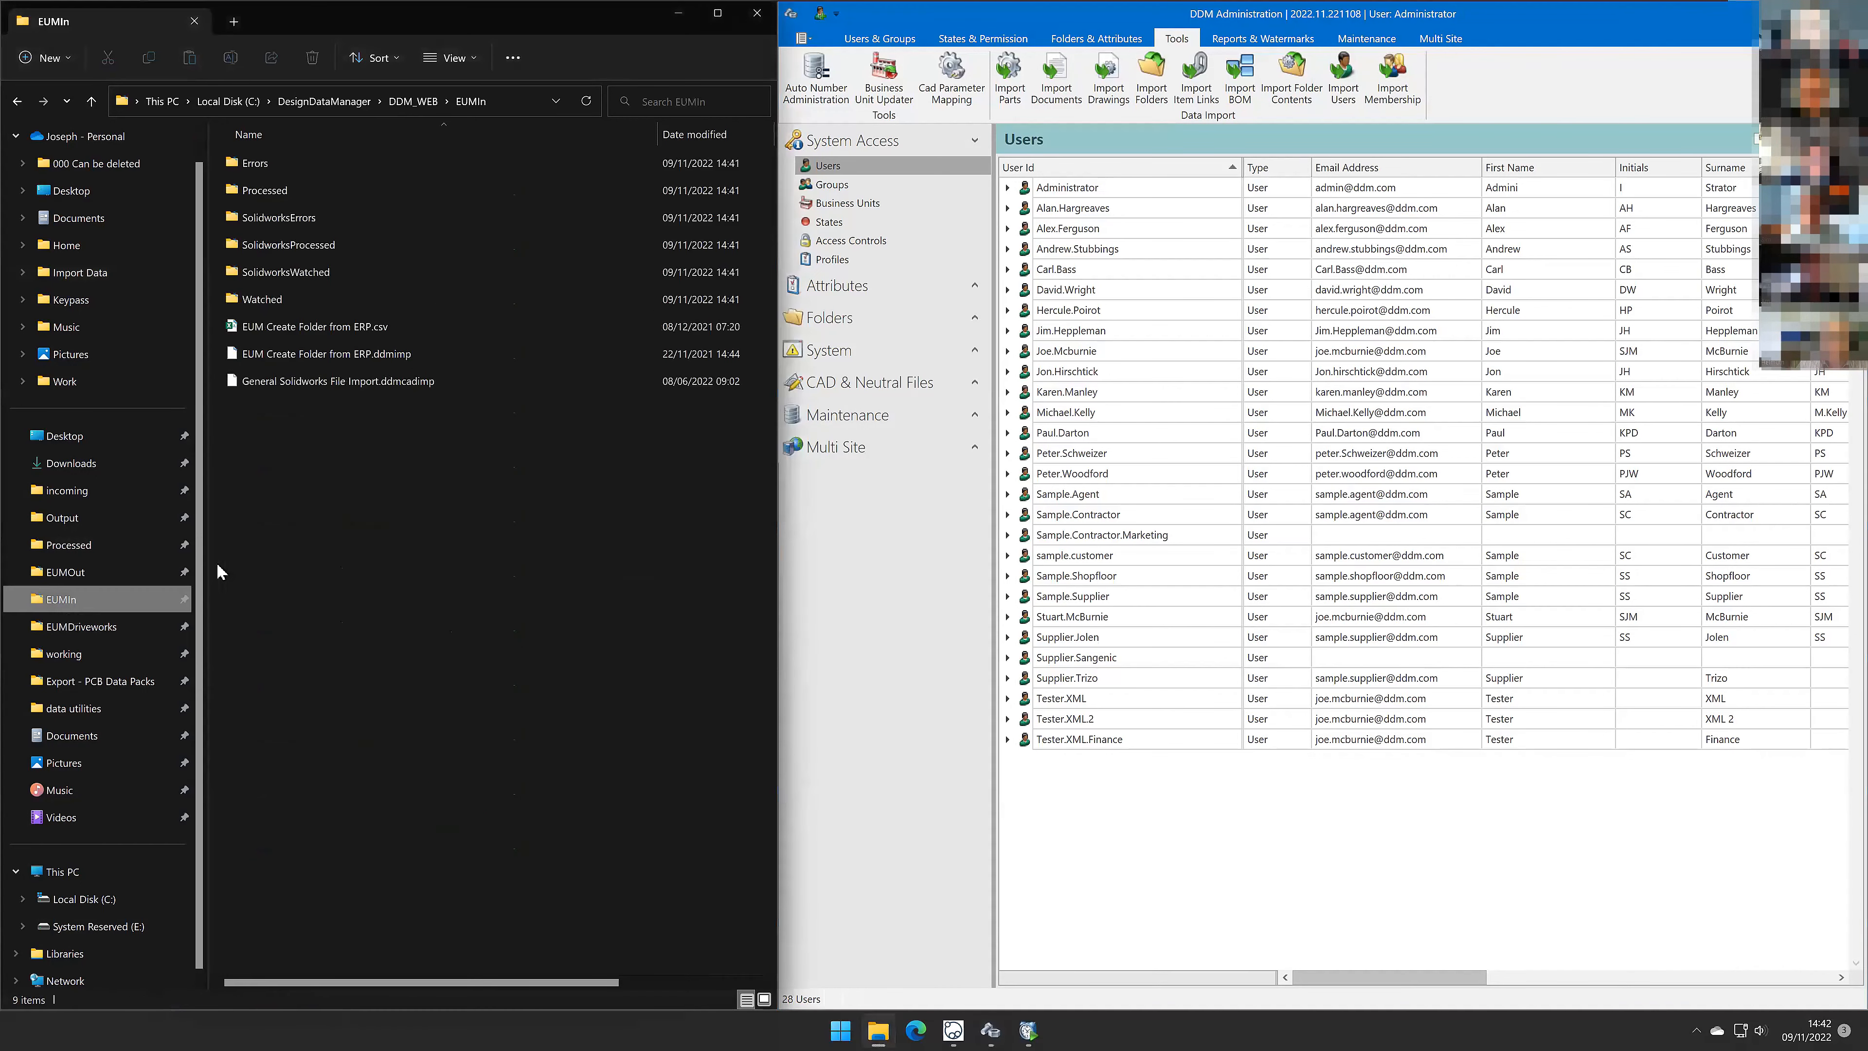
{"action": "left_click", "coordinate": [333, 329]}
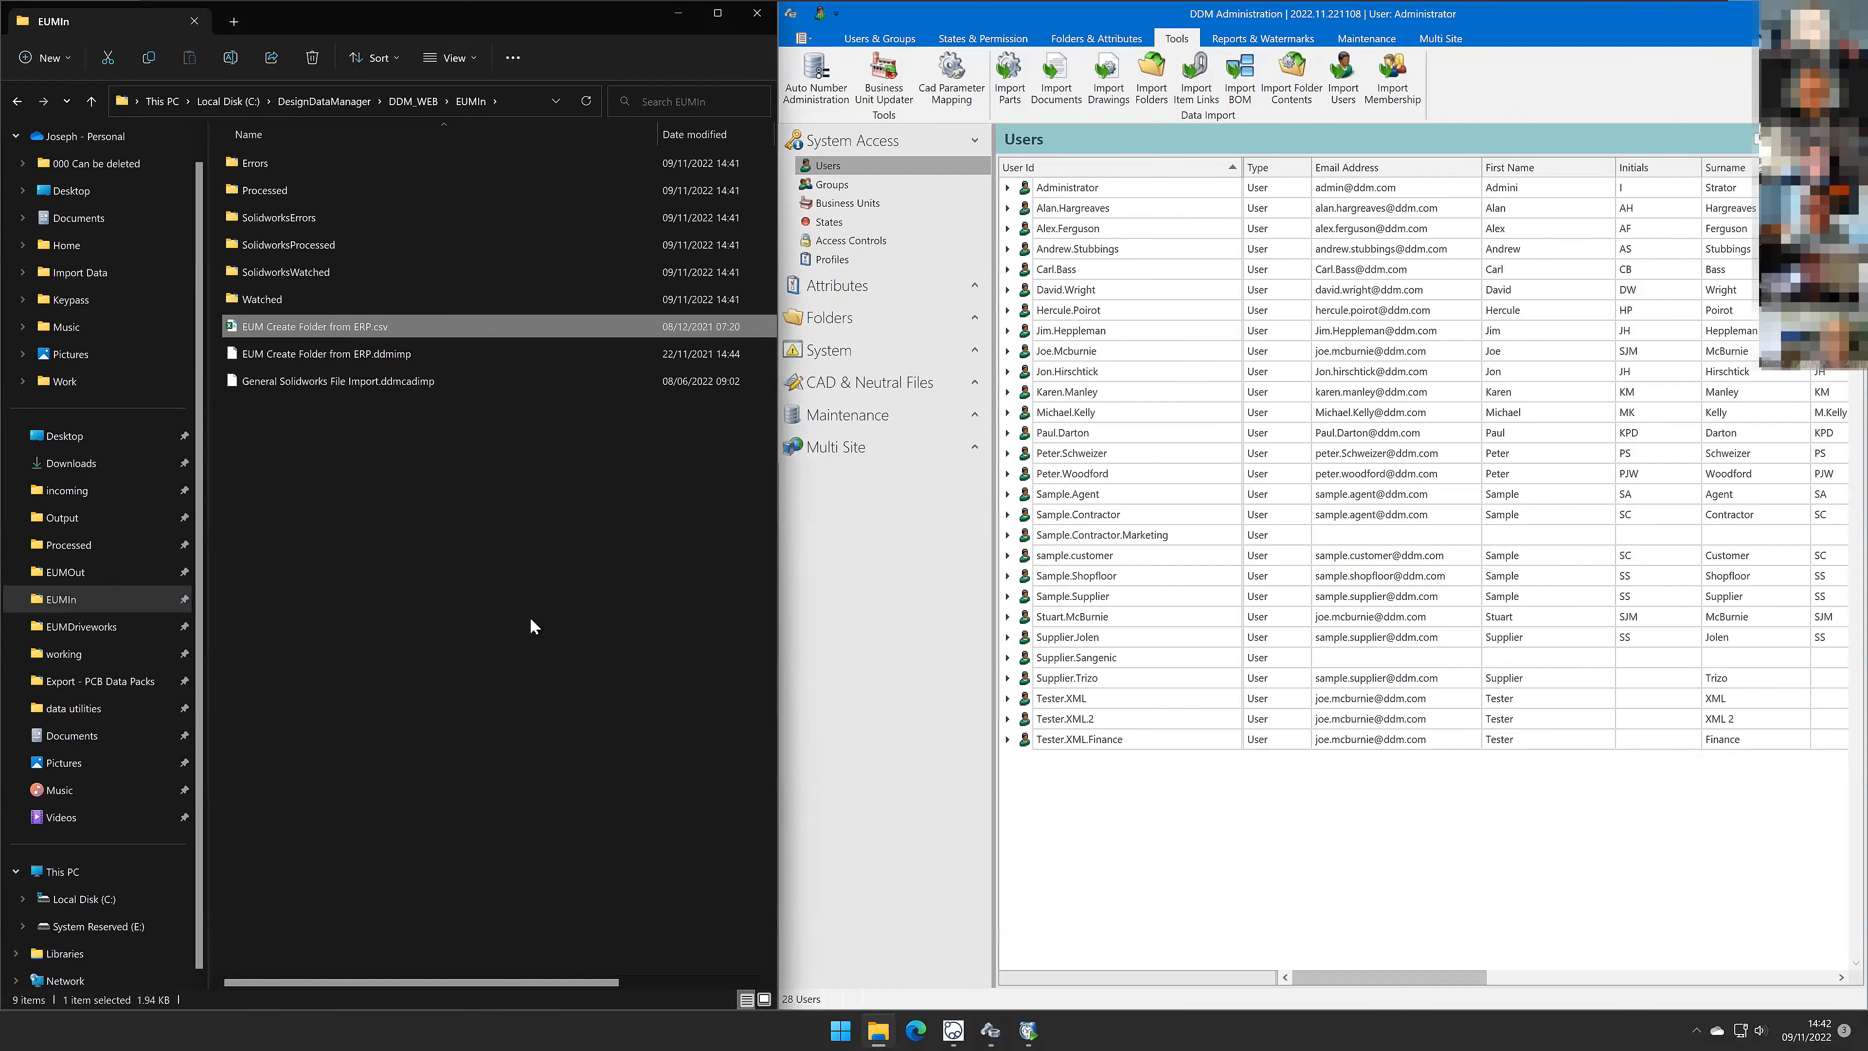
{"action": "double_click", "coordinate": [349, 327]}
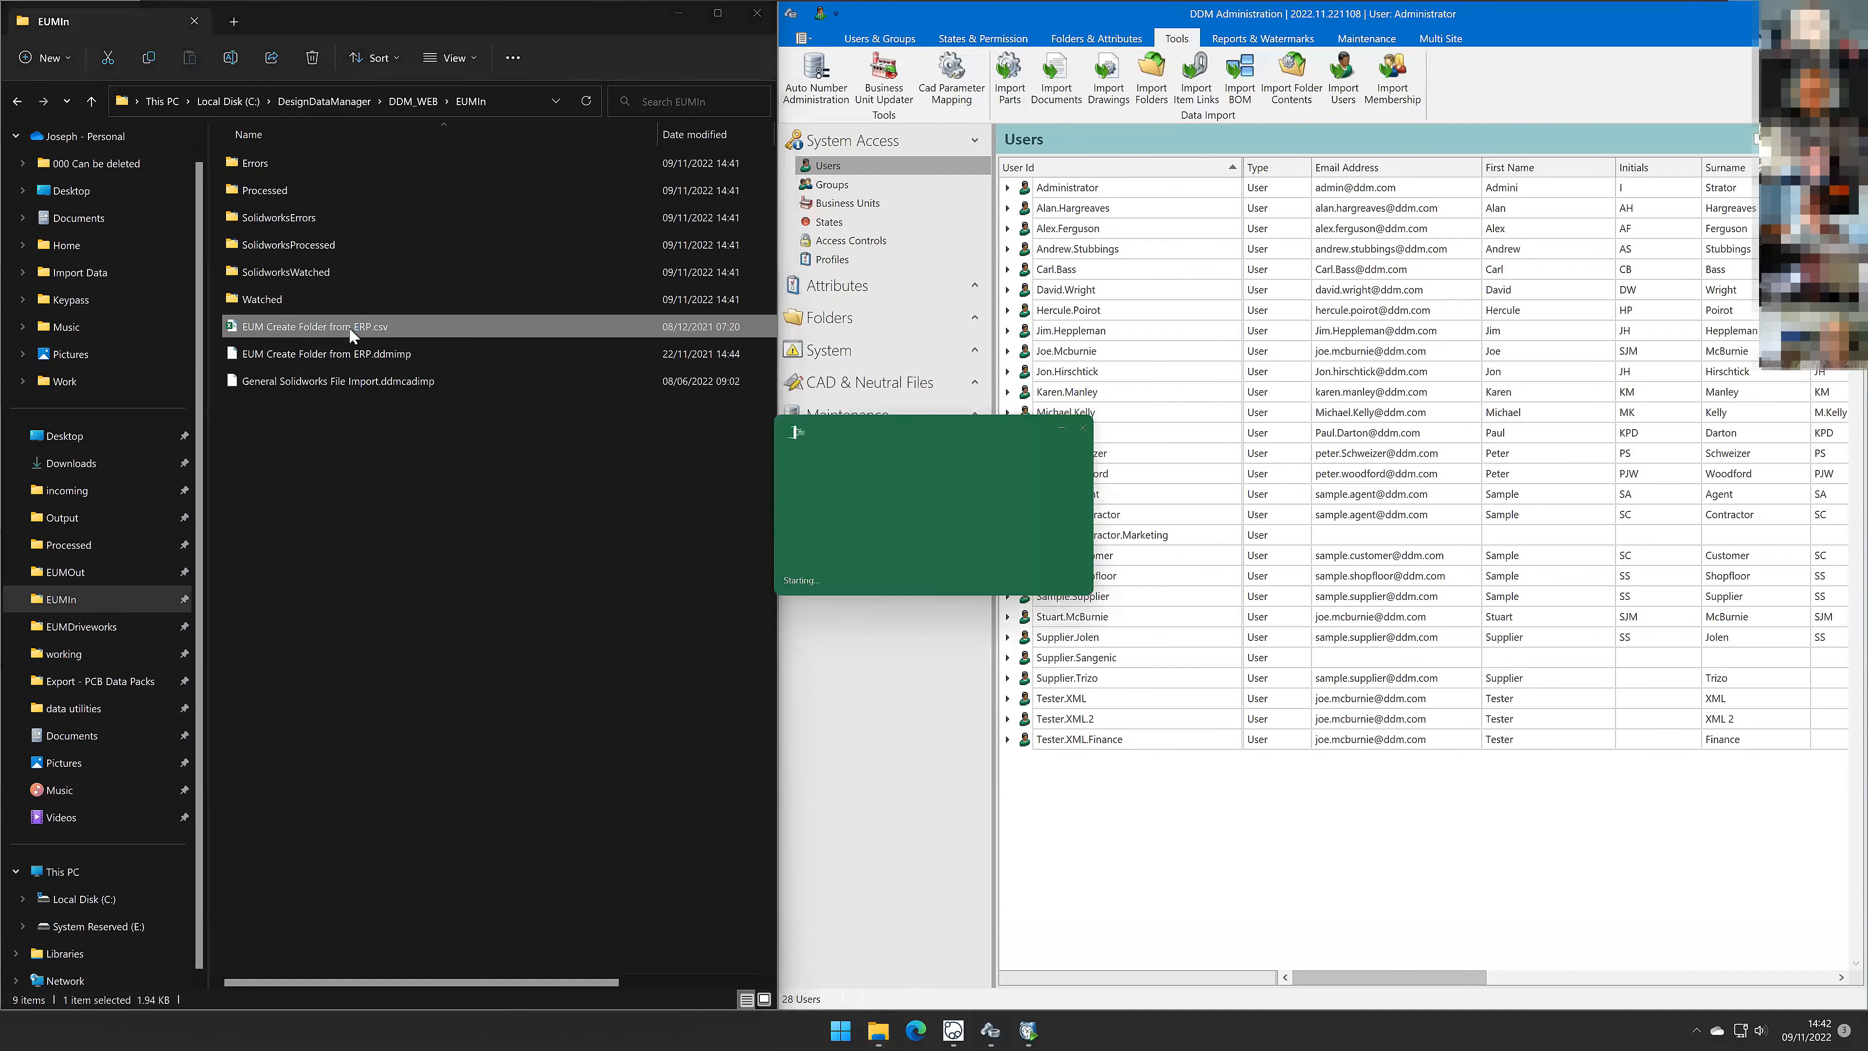
{"action": "left_click", "coordinate": [13, 181]}
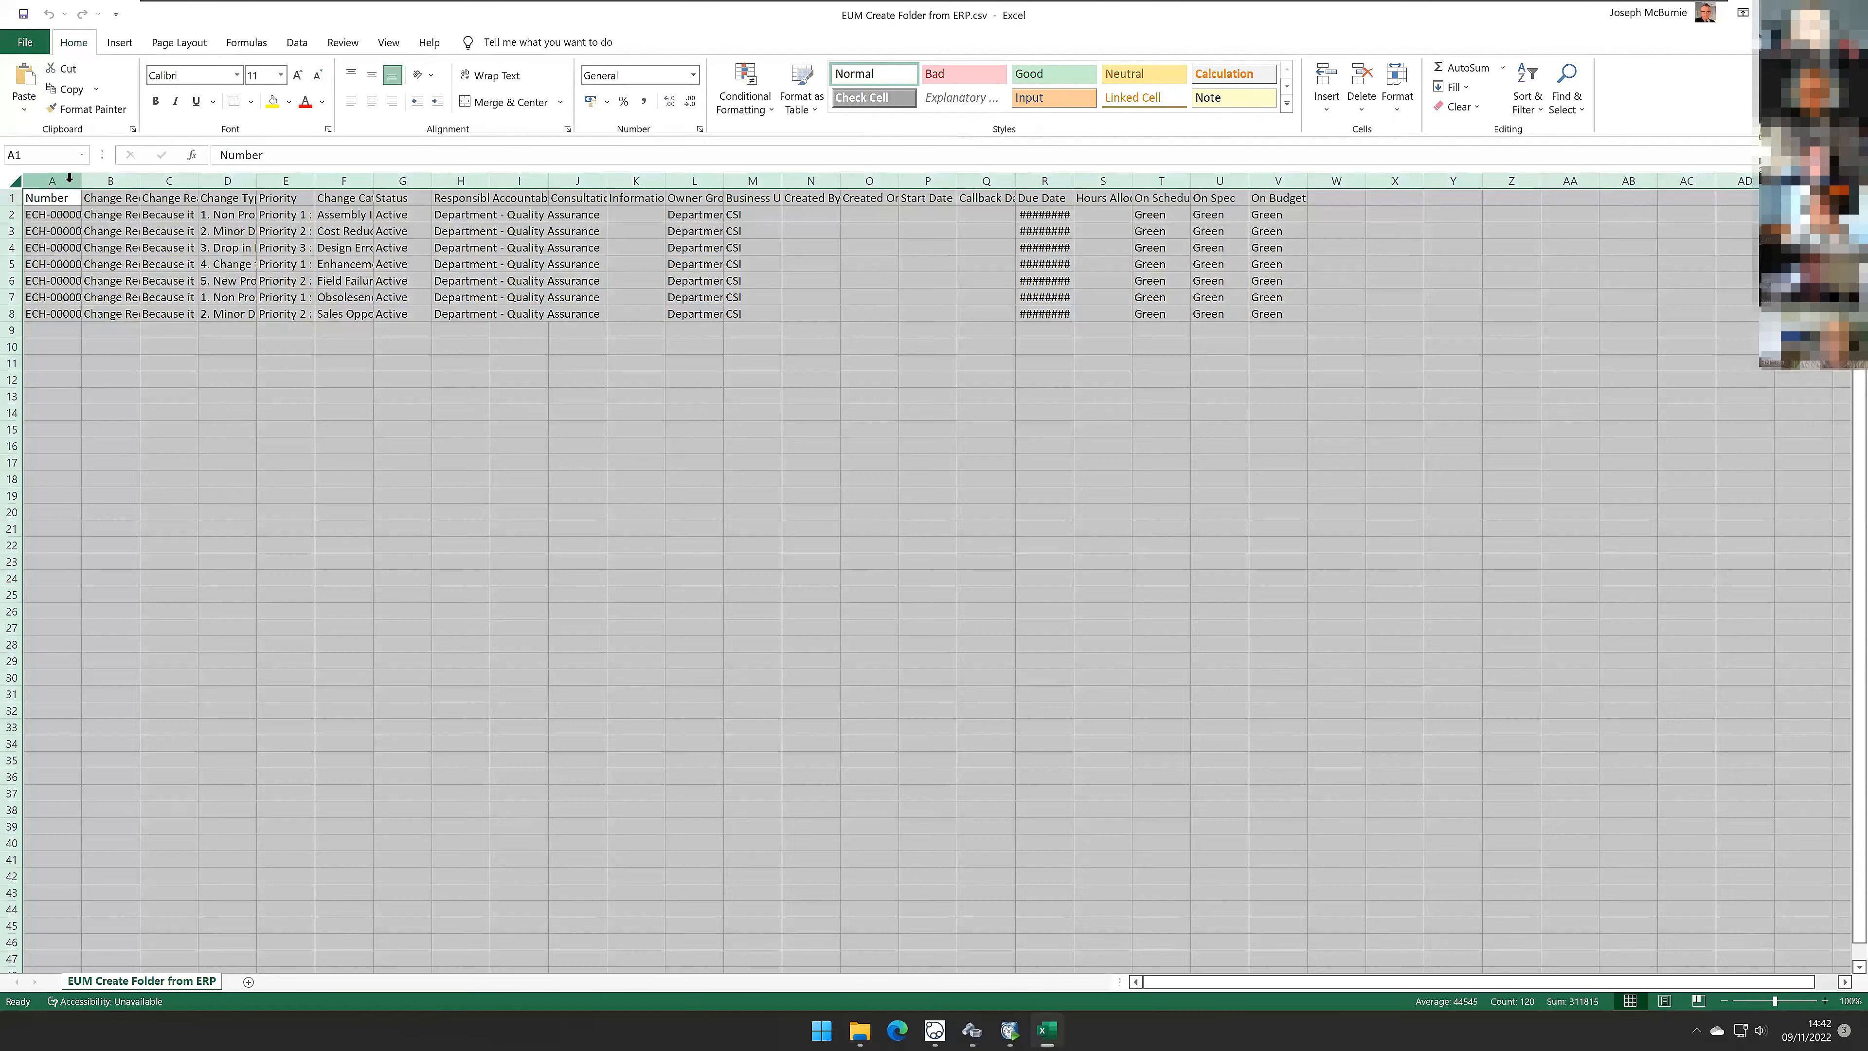
{"action": "double_click", "coordinate": [81, 181]}
{"action": "left_click_drag", "start_coordinate": [96, 216], "coordinate": [99, 317]}
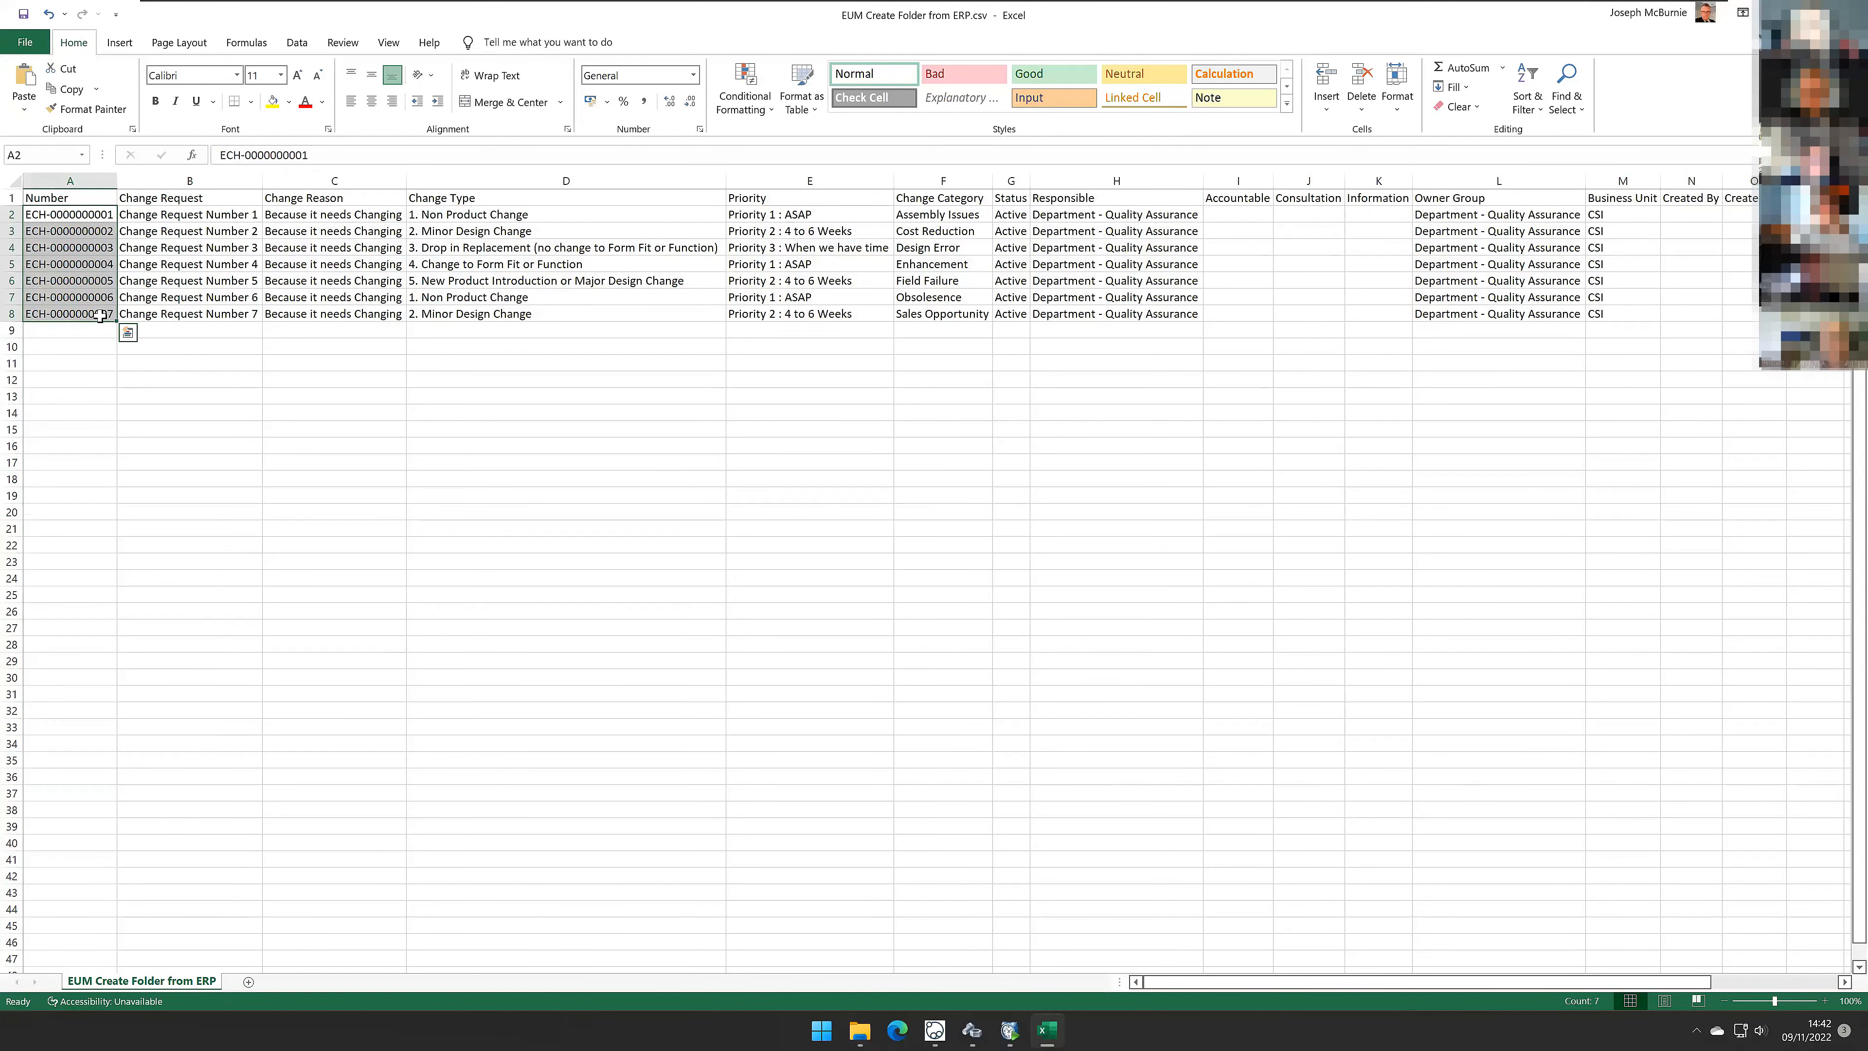
{"action": "left_click_drag", "start_coordinate": [184, 214], "coordinate": [215, 307]}
{"action": "left_click_drag", "start_coordinate": [328, 216], "coordinate": [292, 316]}
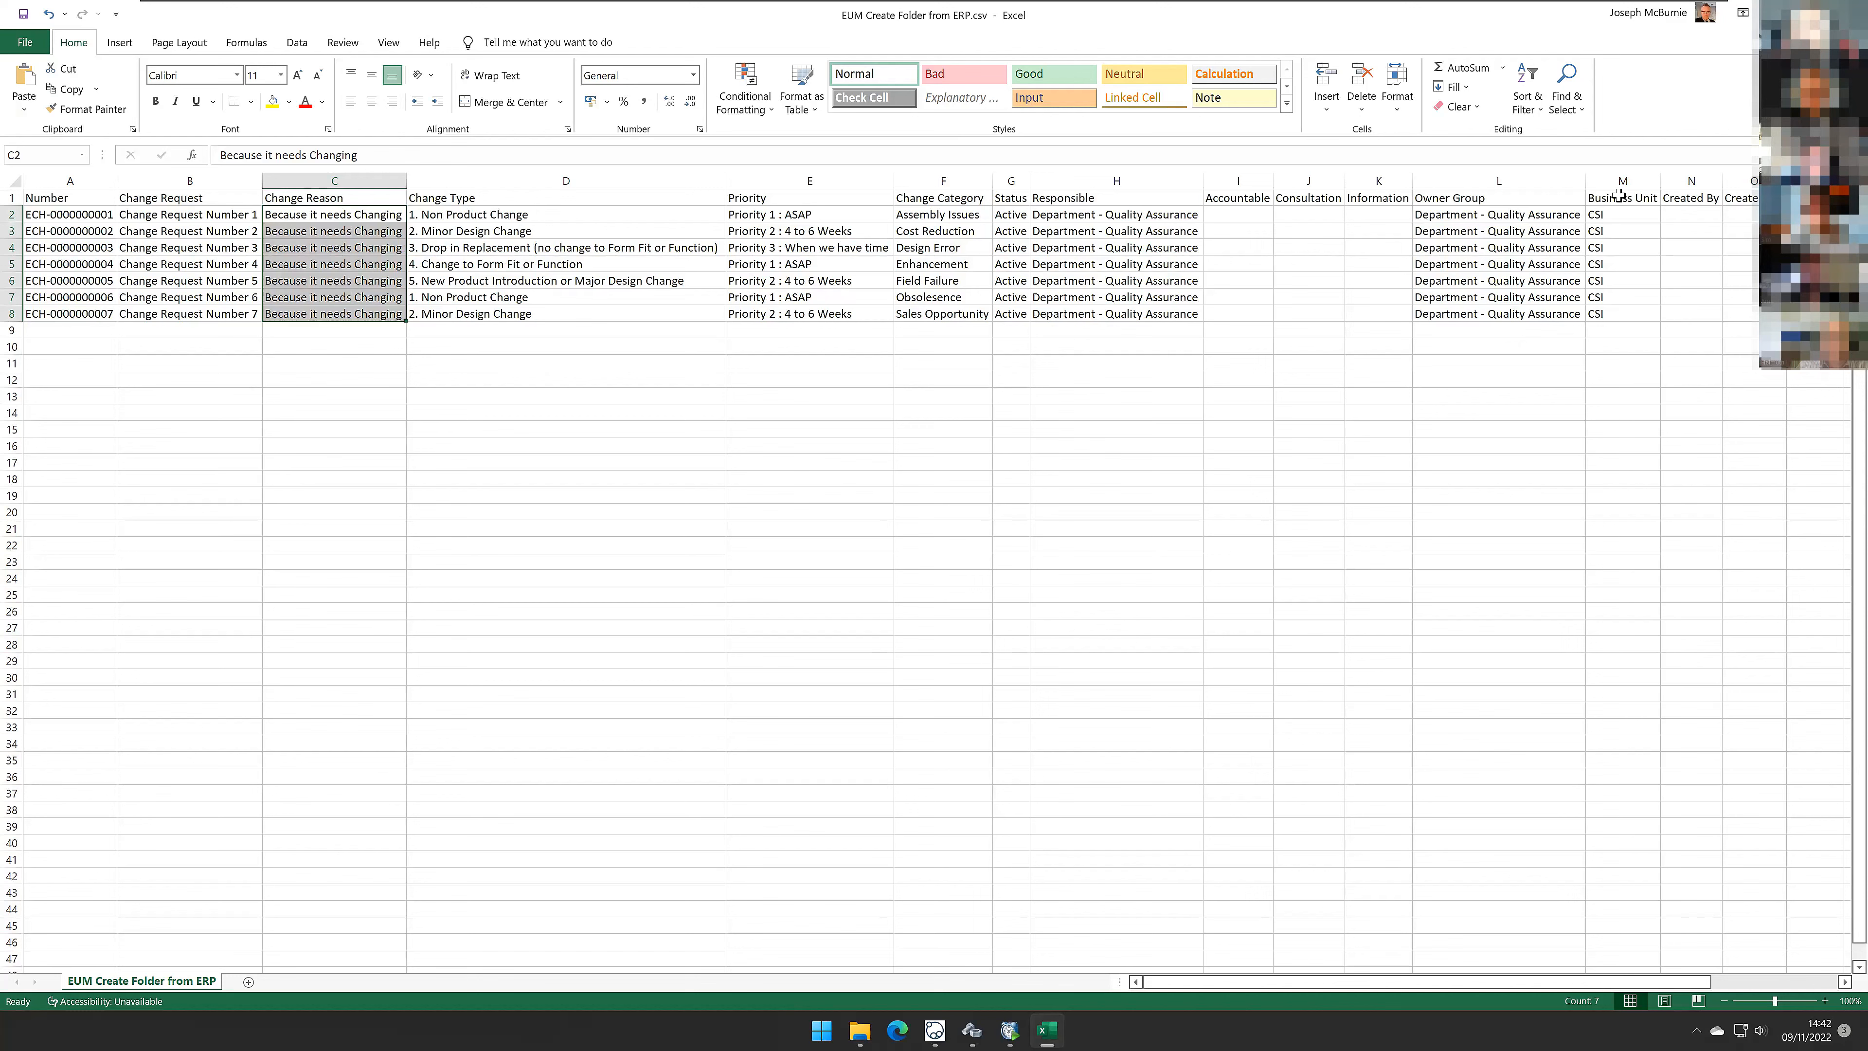
{"action": "left_click", "coordinate": [1849, 12]}
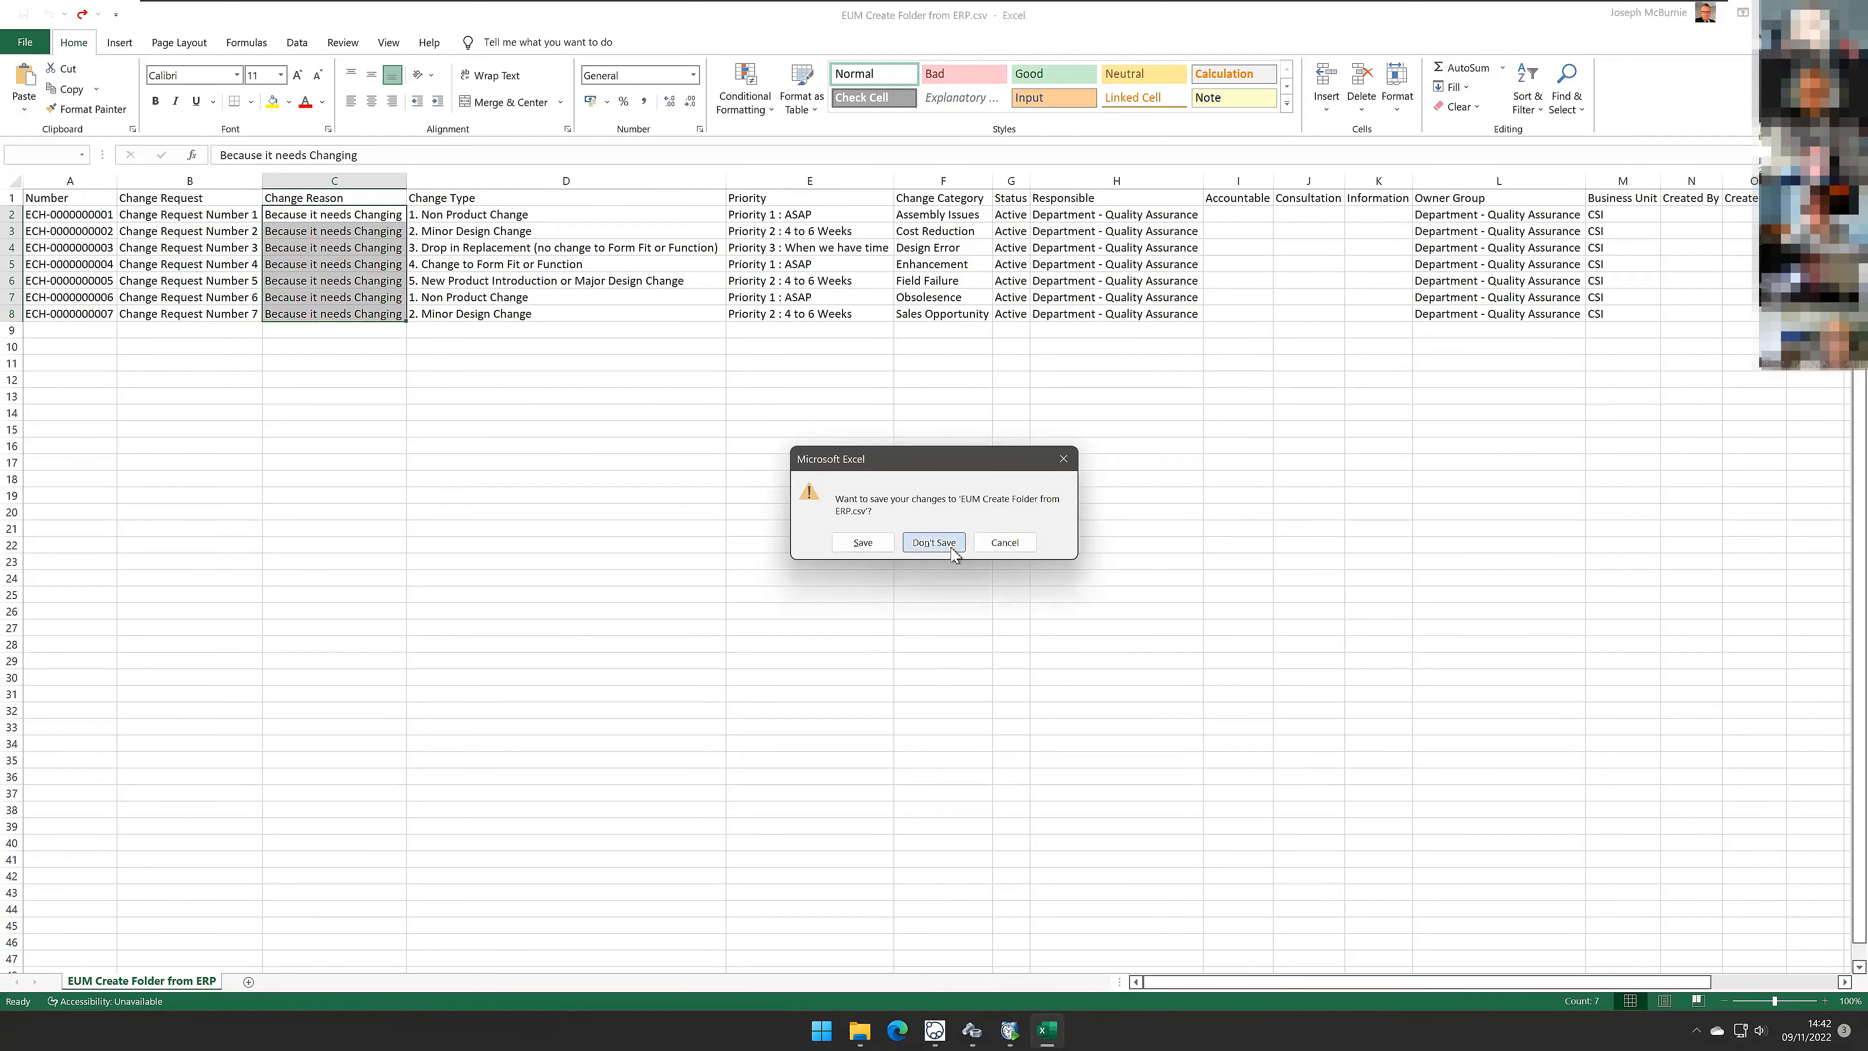
{"action": "left_click", "coordinate": [956, 547]}
Step: Open the EUM Import (ERP) system page and review the ERP Change Requests to DDM configuration
{"action": "left_click", "coordinate": [398, 357]}
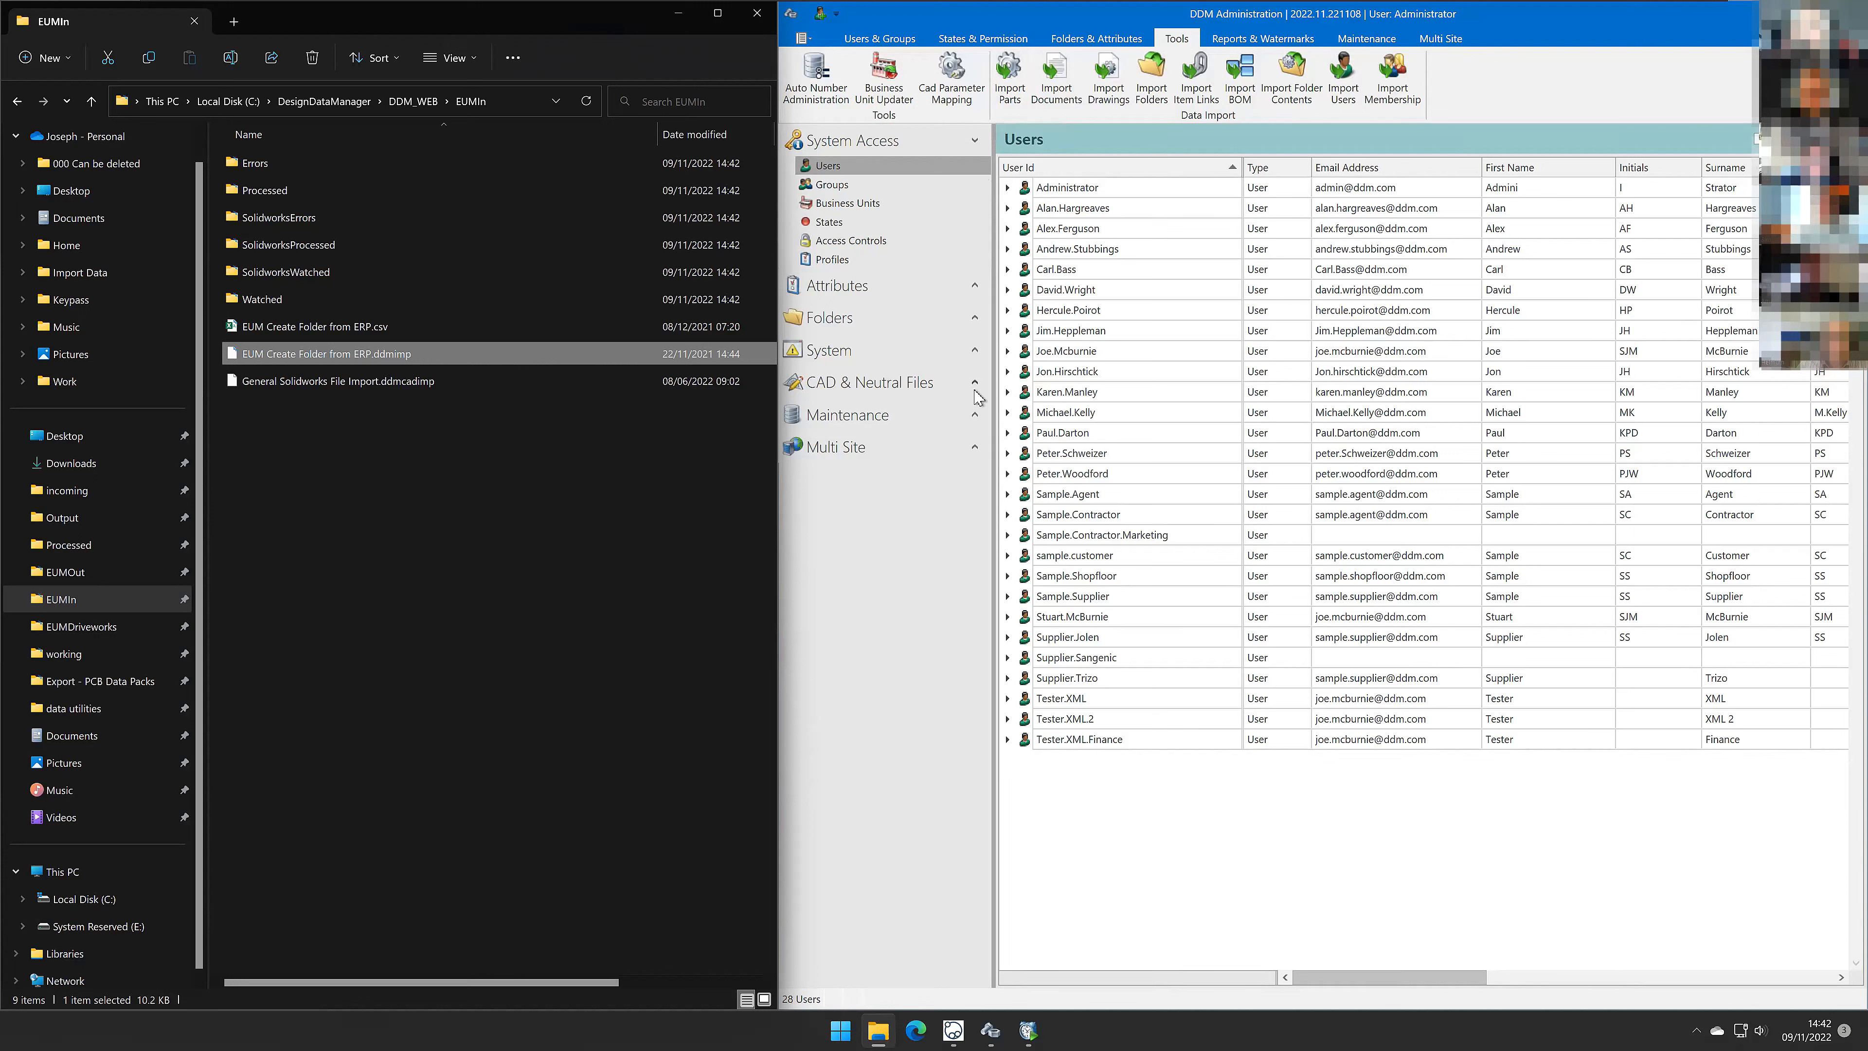
{"action": "left_click", "coordinate": [972, 350]}
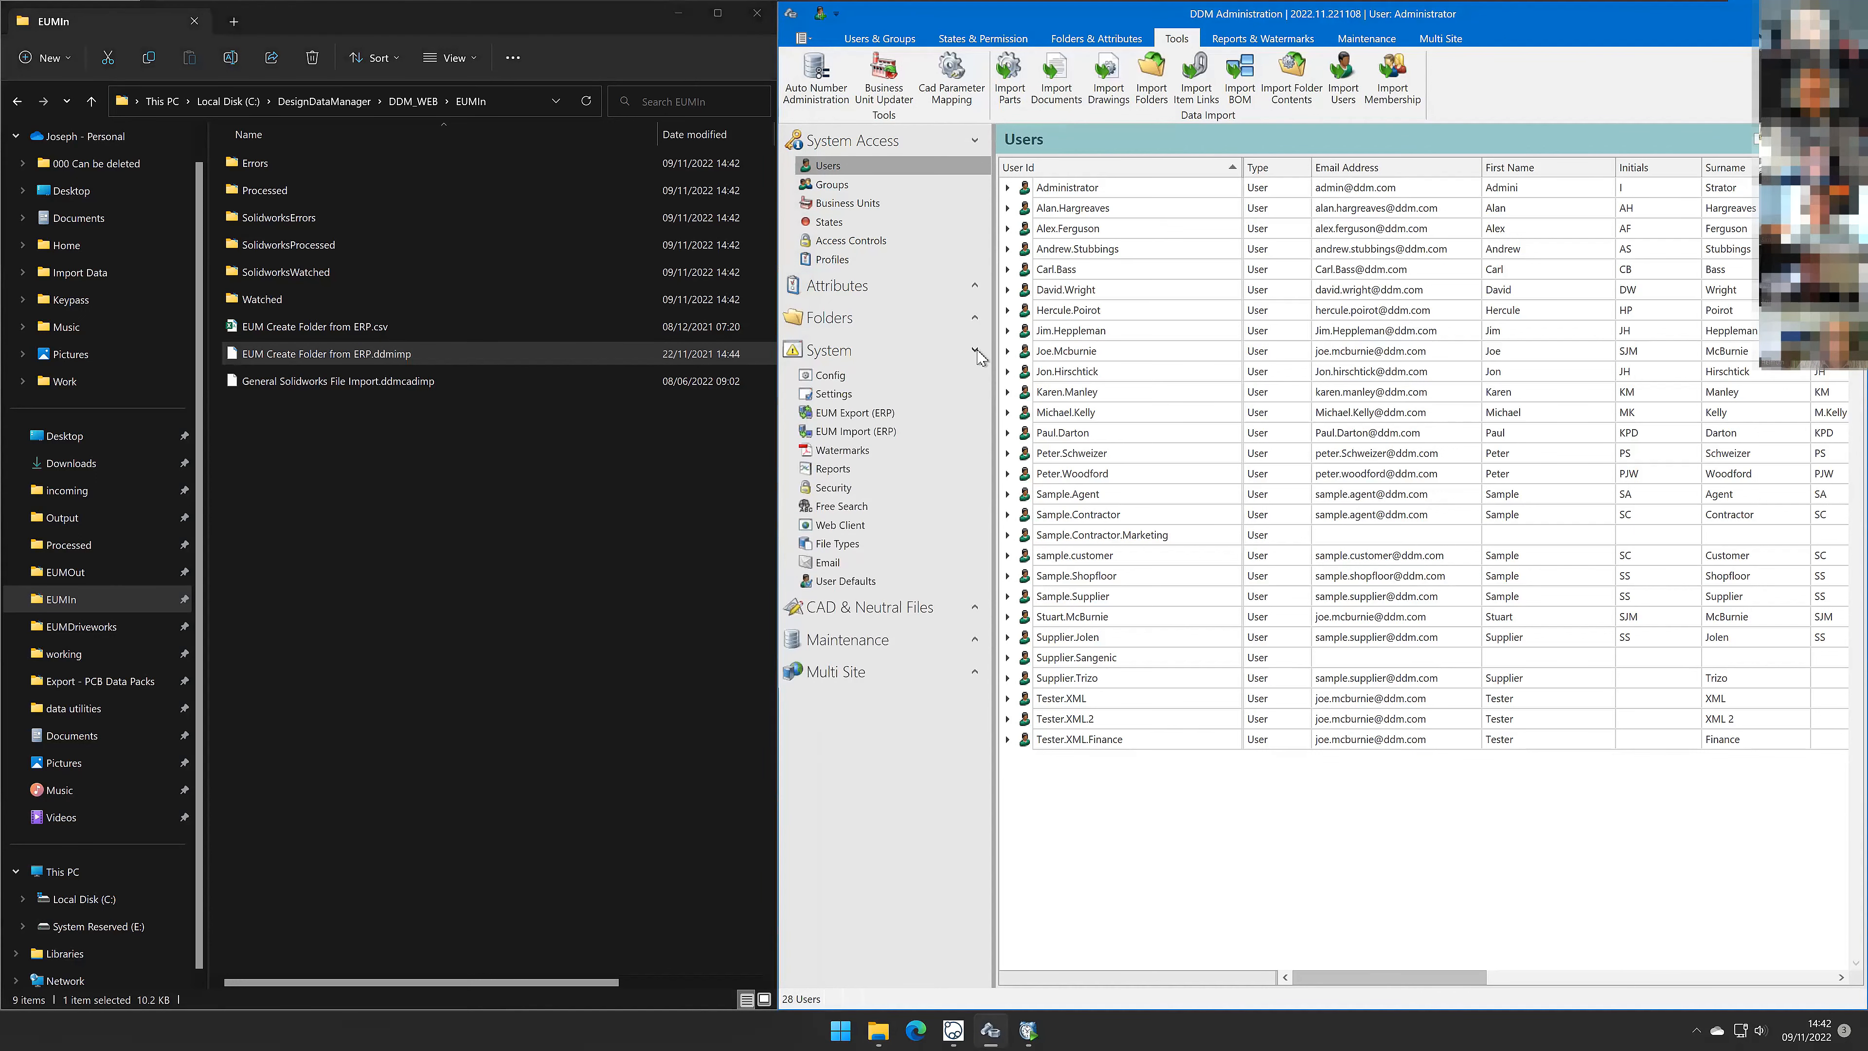
{"action": "left_click", "coordinate": [853, 432]}
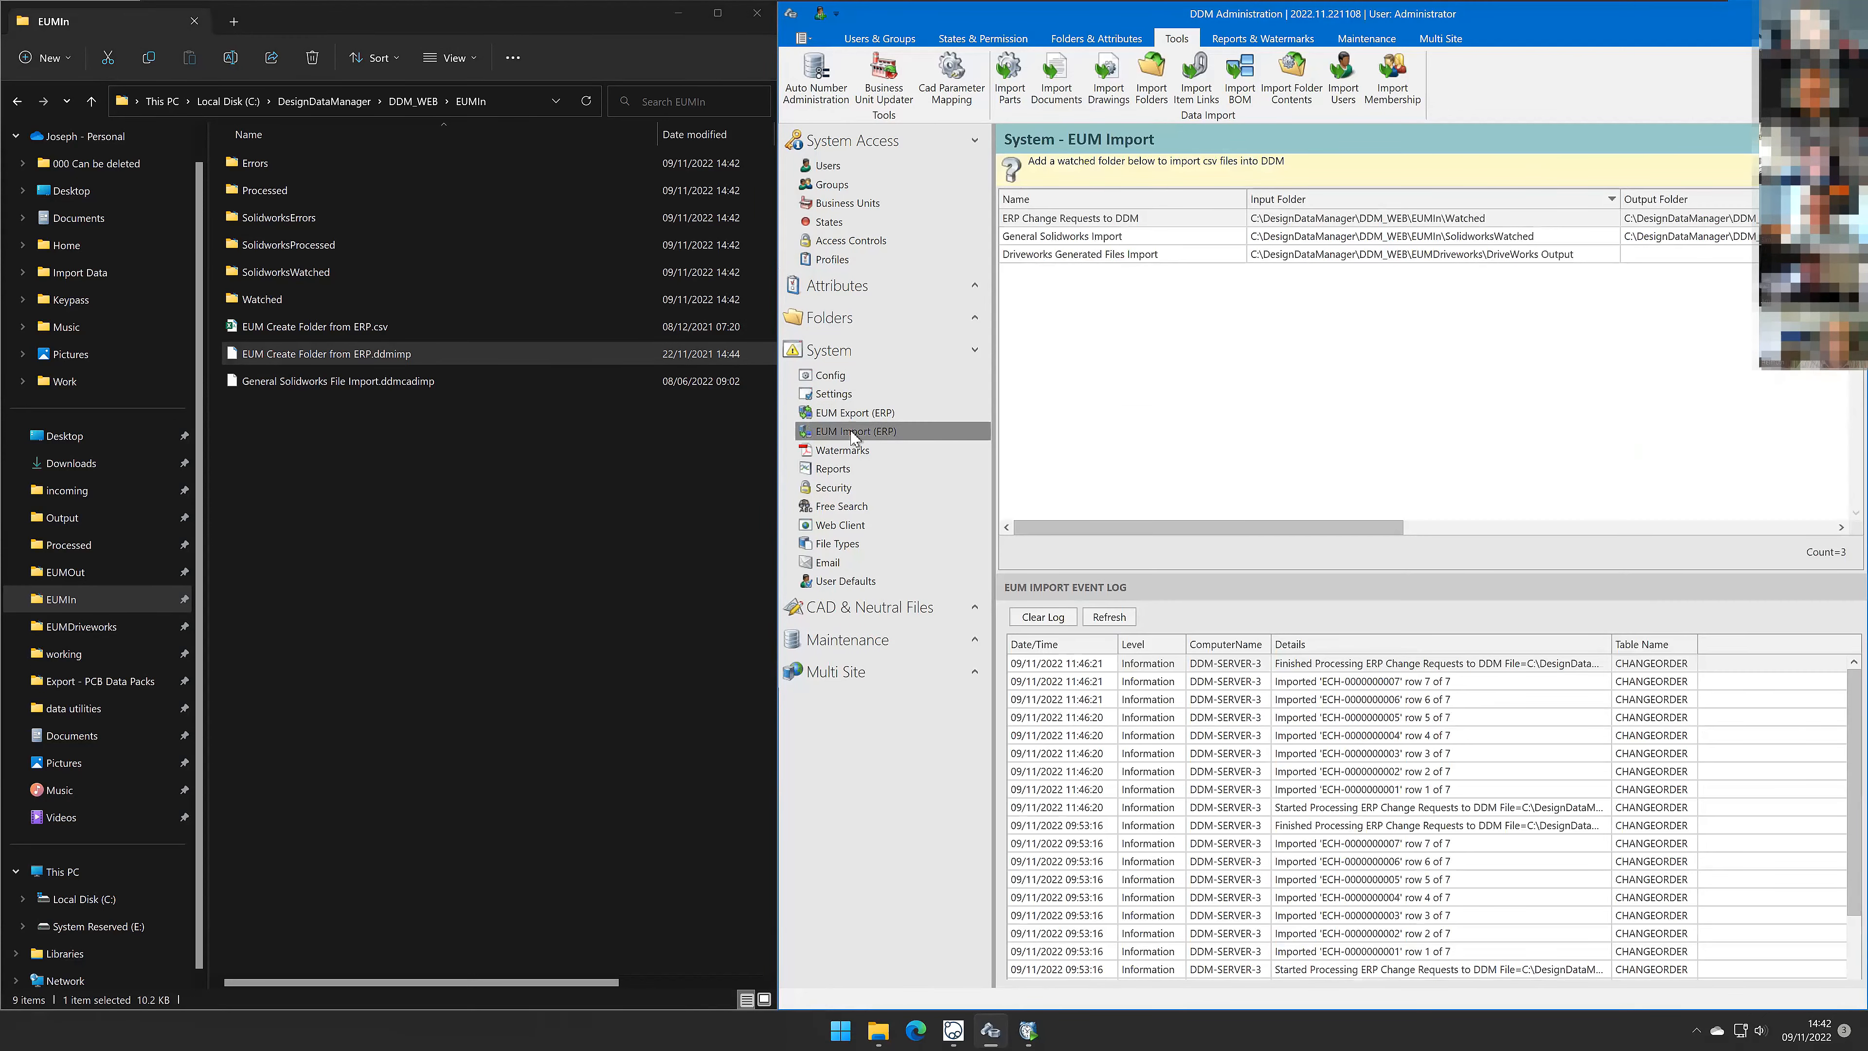
{"action": "left_click", "coordinate": [1070, 221]}
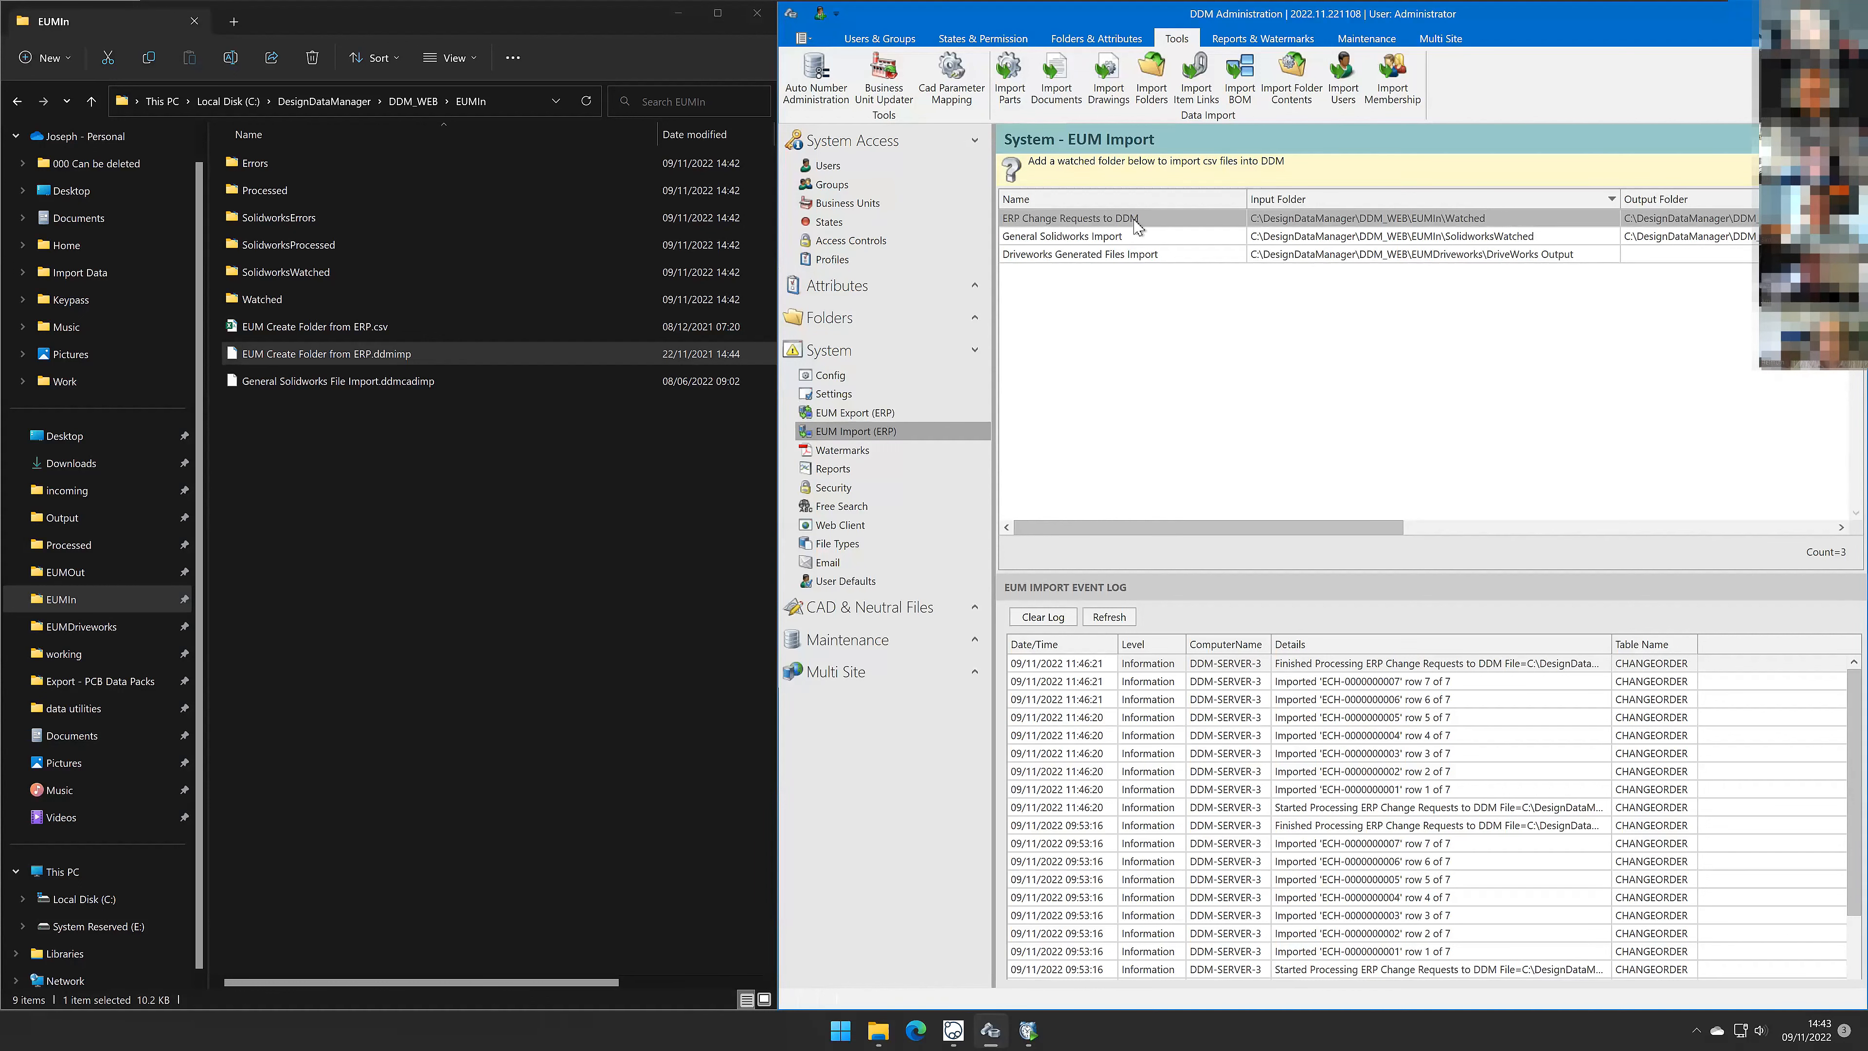
Step: Create a new EUM import configuration with the type set to CSV
{"action": "right_click", "coordinate": [1093, 364]}
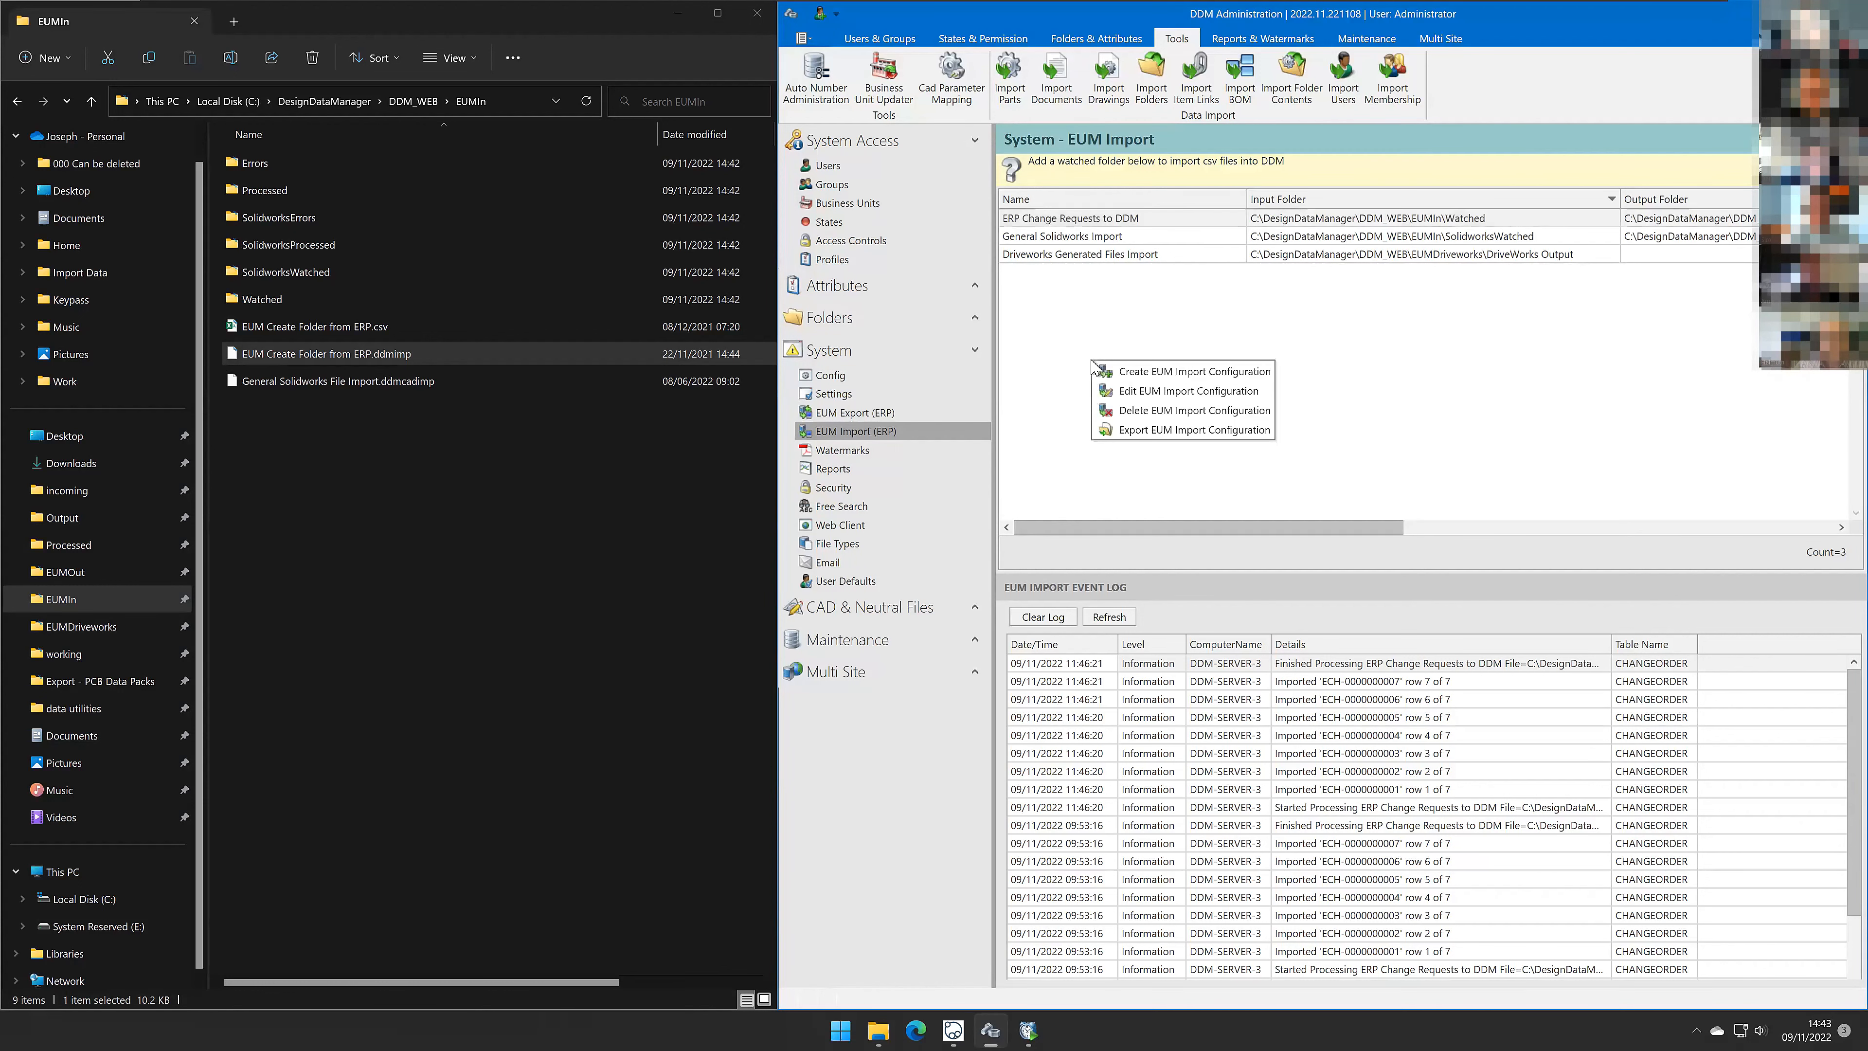
{"action": "left_click", "coordinate": [1142, 378]}
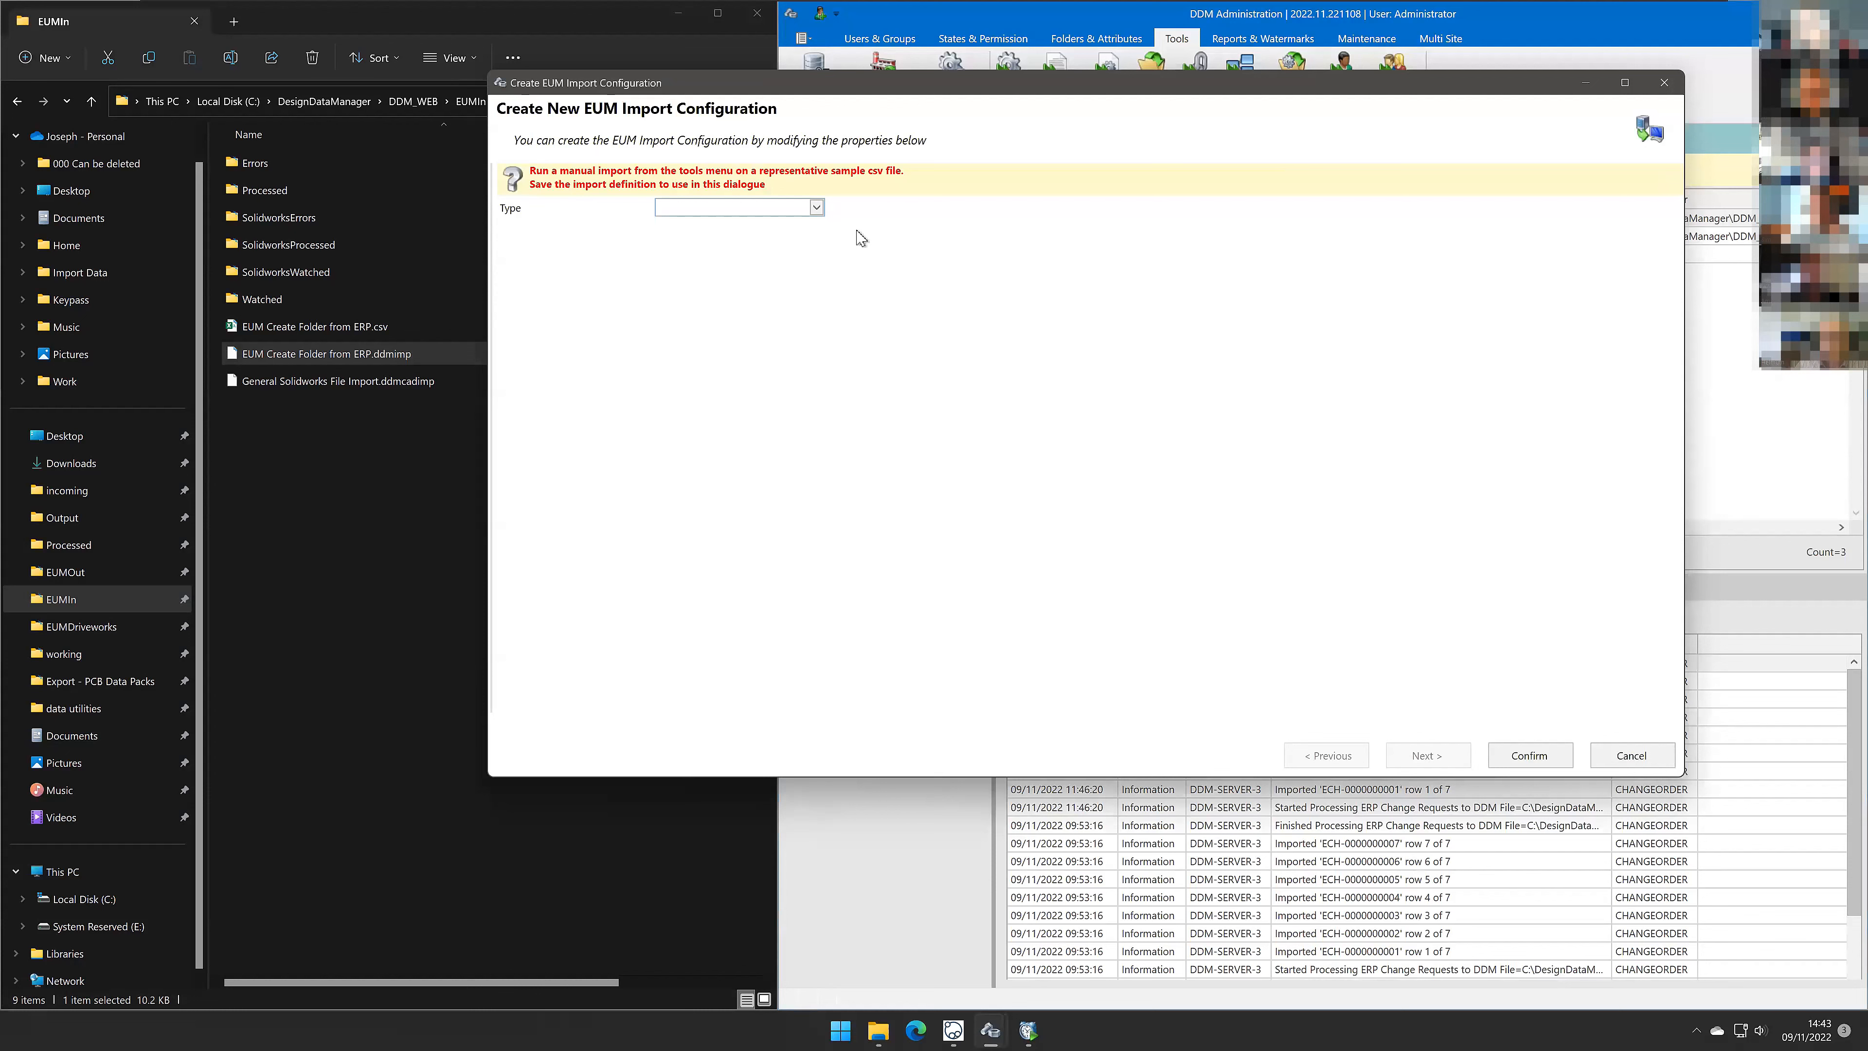
{"action": "left_click", "coordinate": [816, 208]}
{"action": "left_click", "coordinate": [800, 228]}
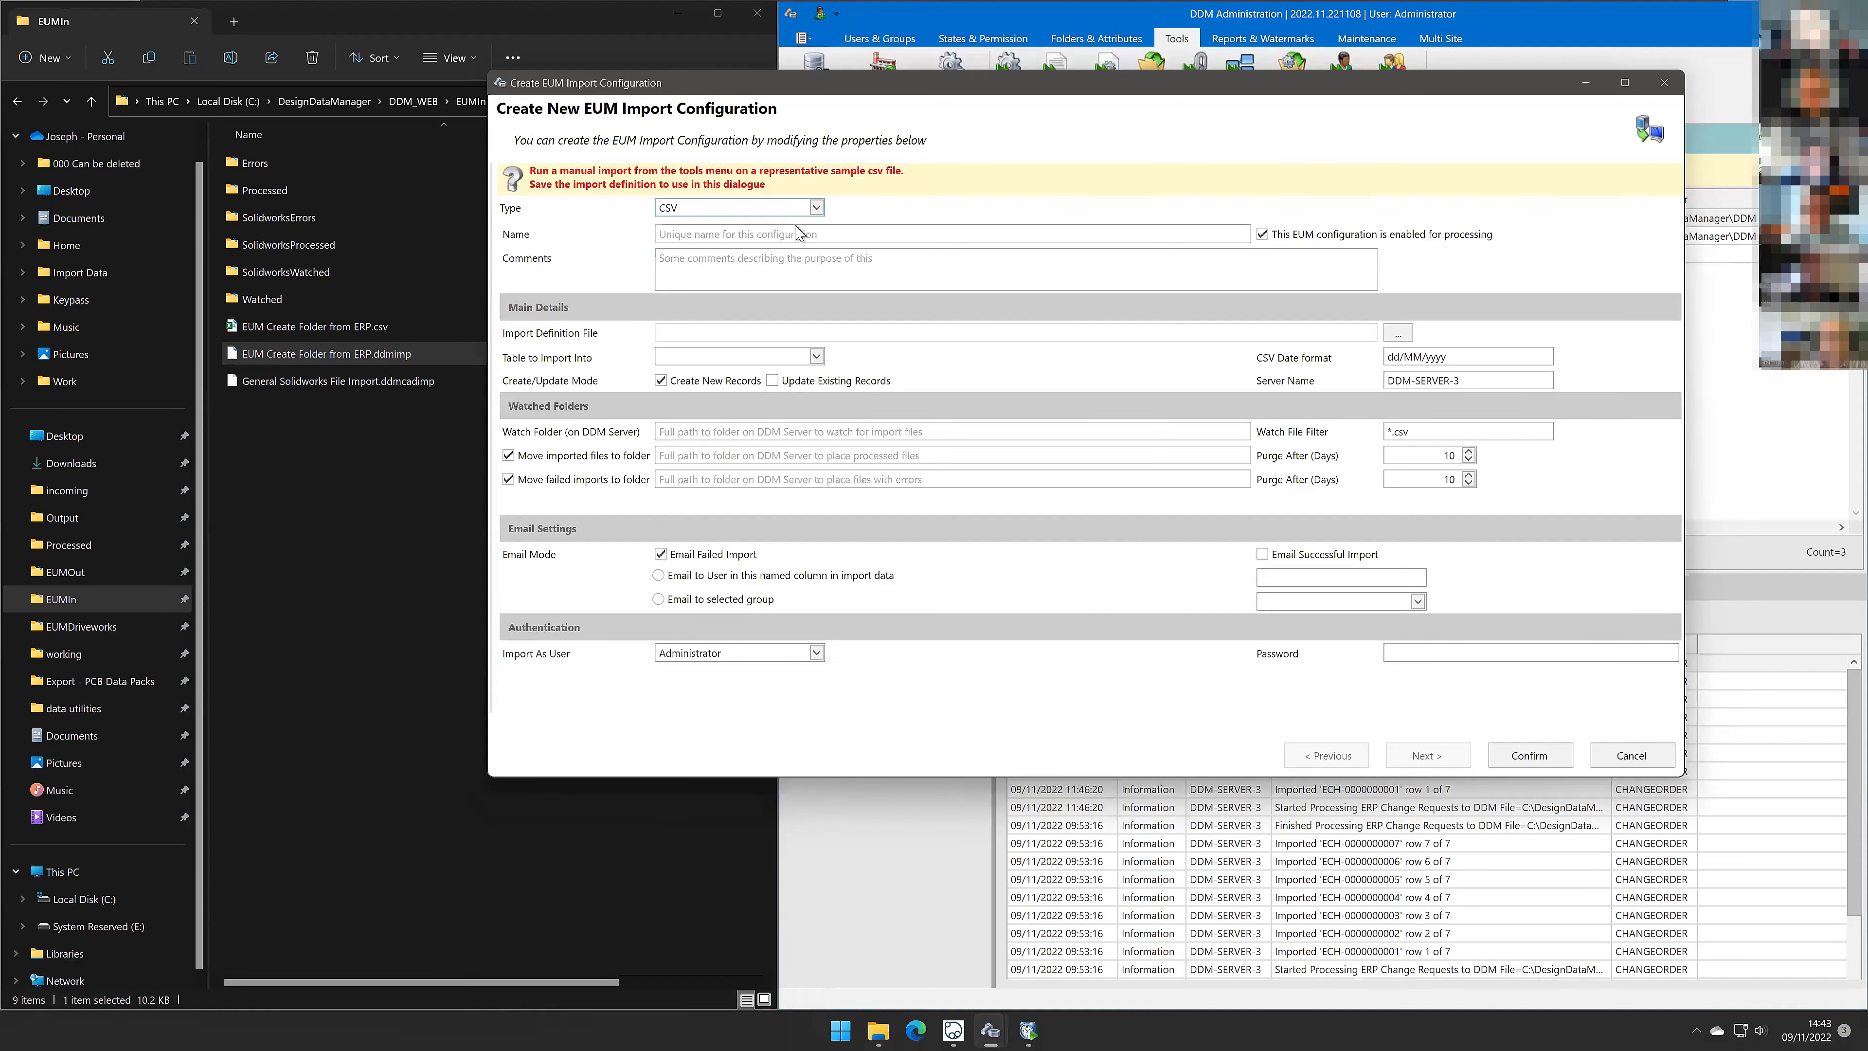
{"action": "left_click", "coordinate": [796, 234]}
{"action": "left_click", "coordinate": [796, 265]}
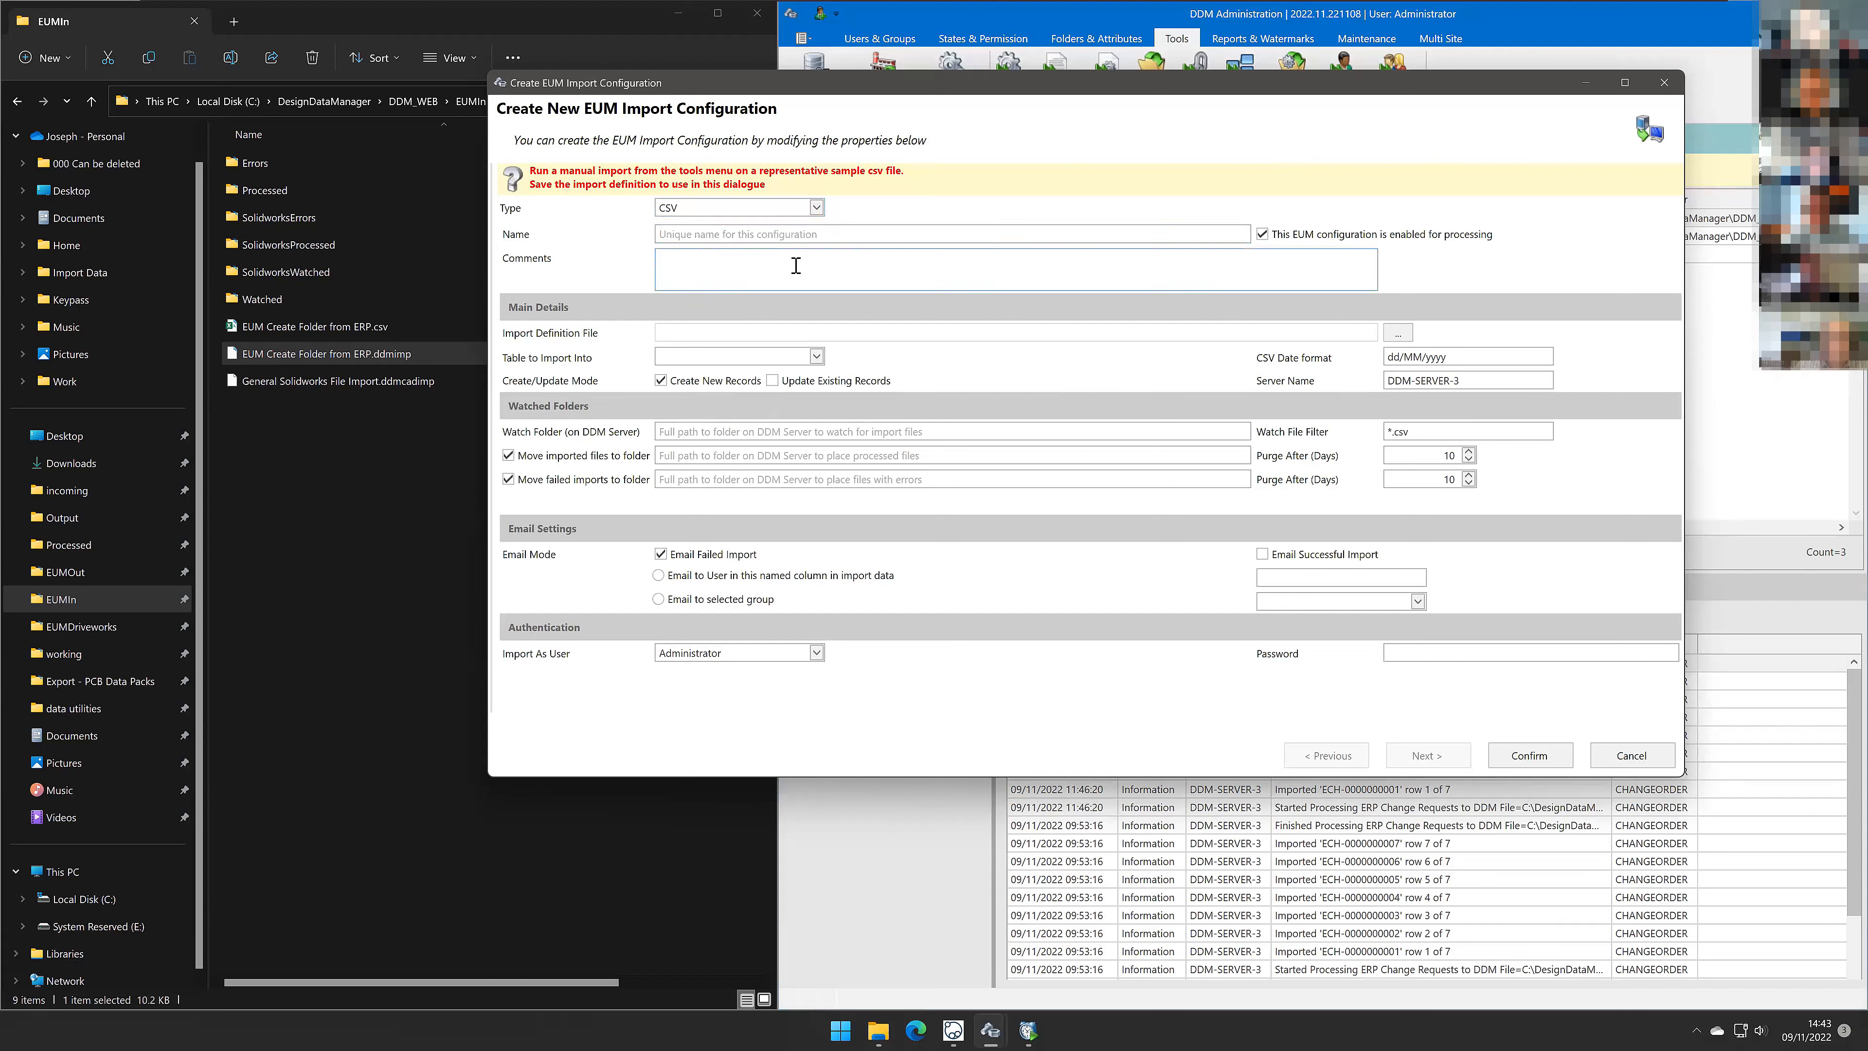
{"action": "left_click", "coordinate": [665, 335]}
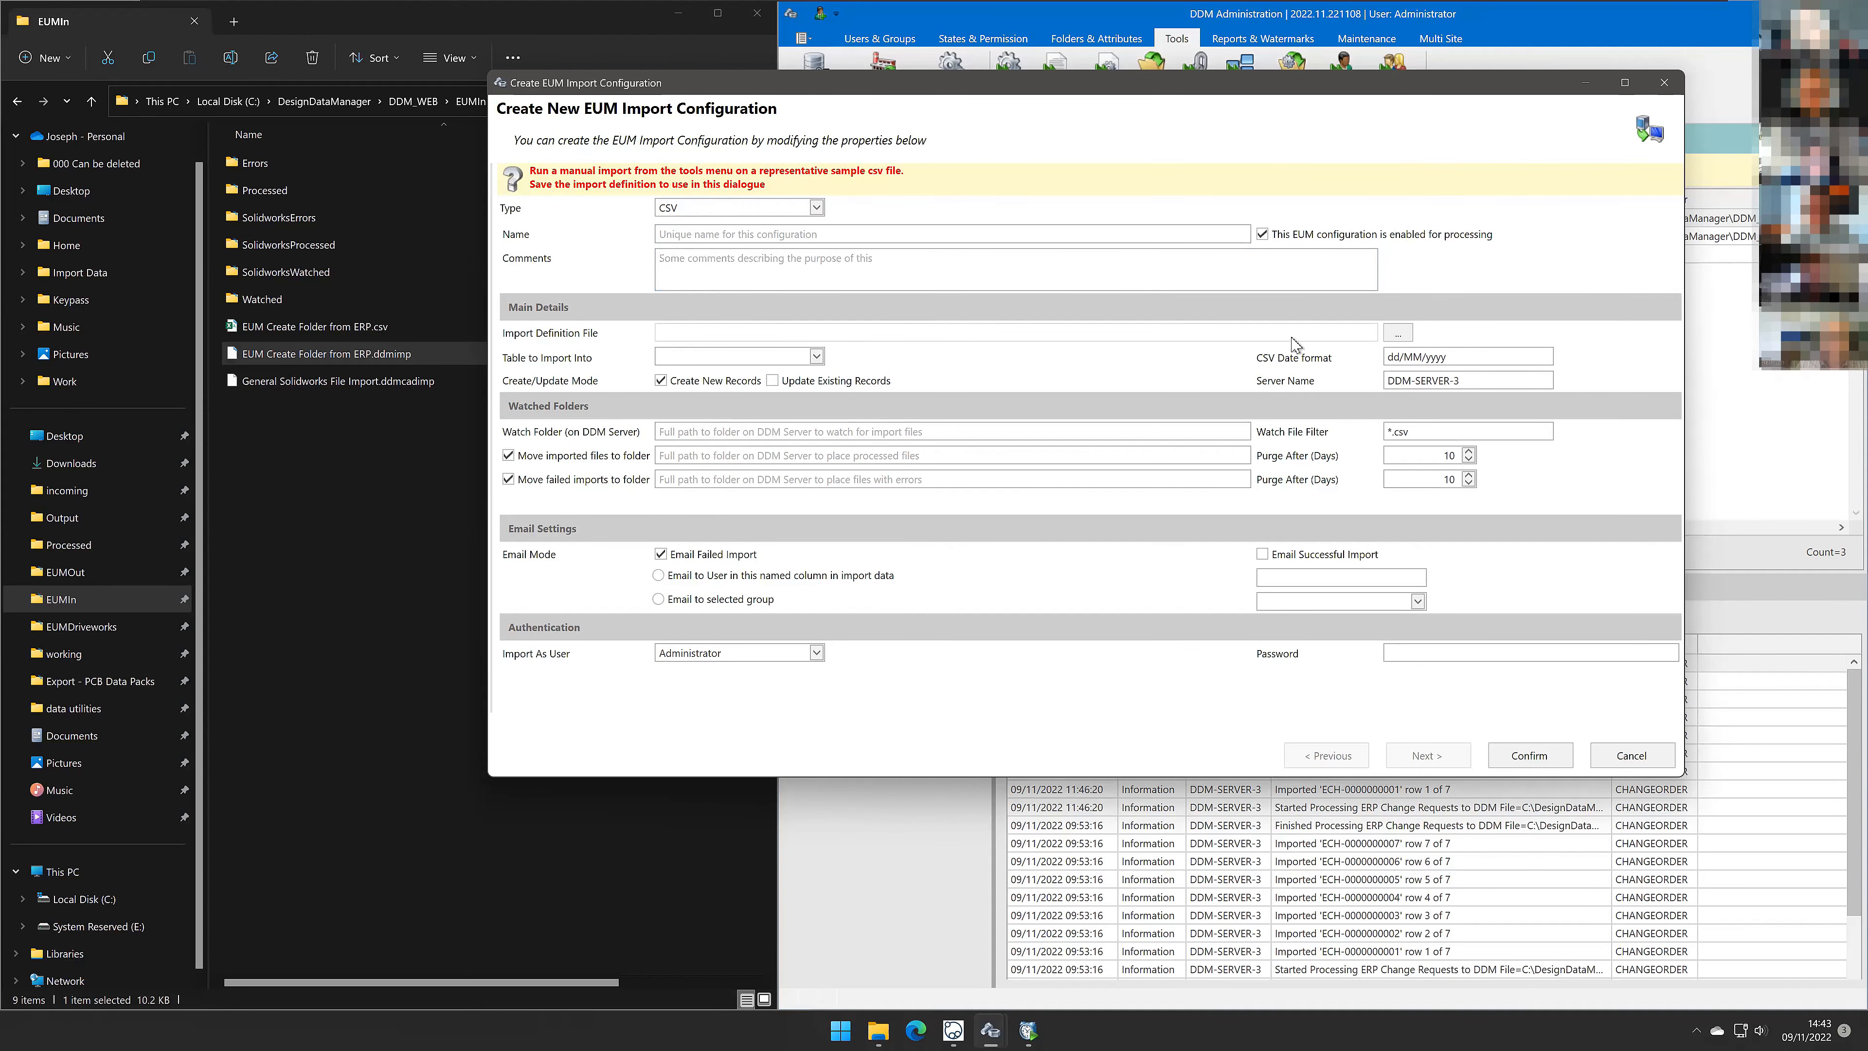
{"action": "left_click", "coordinate": [1397, 333]}
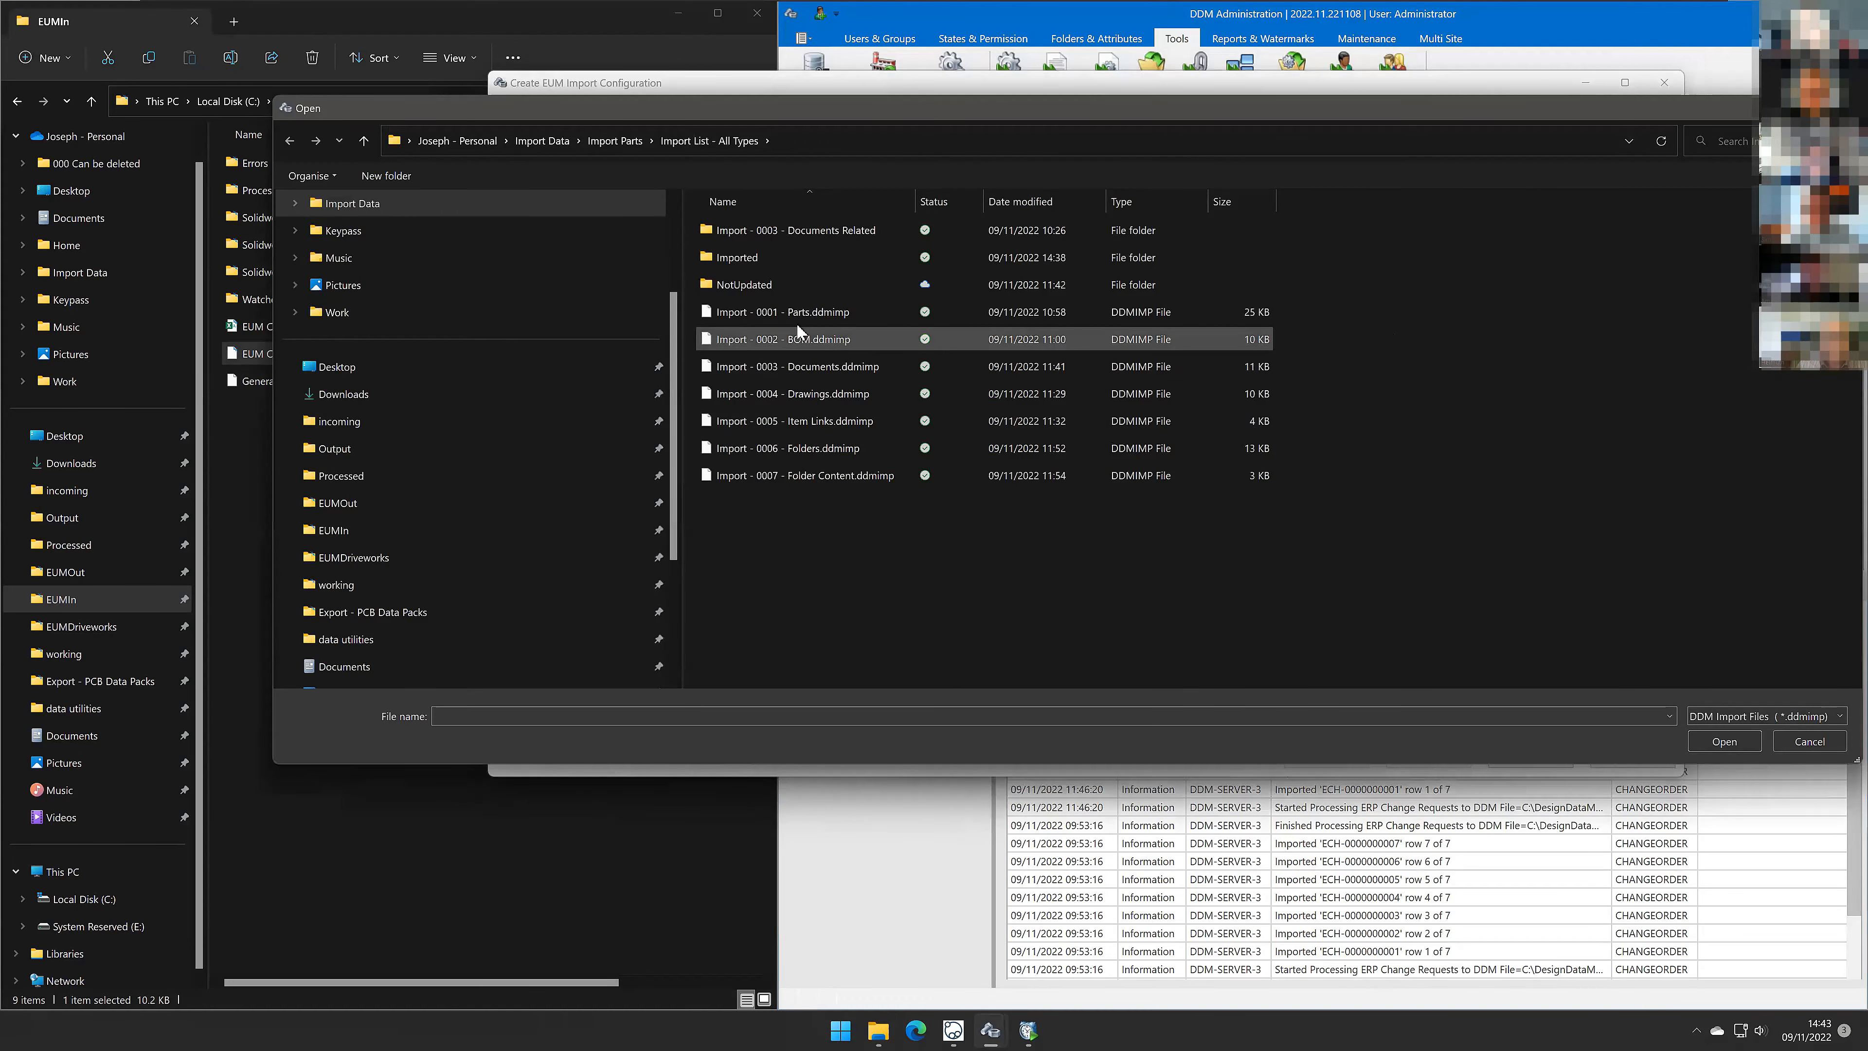
{"action": "left_click", "coordinate": [358, 532]}
{"action": "left_click", "coordinate": [795, 394]}
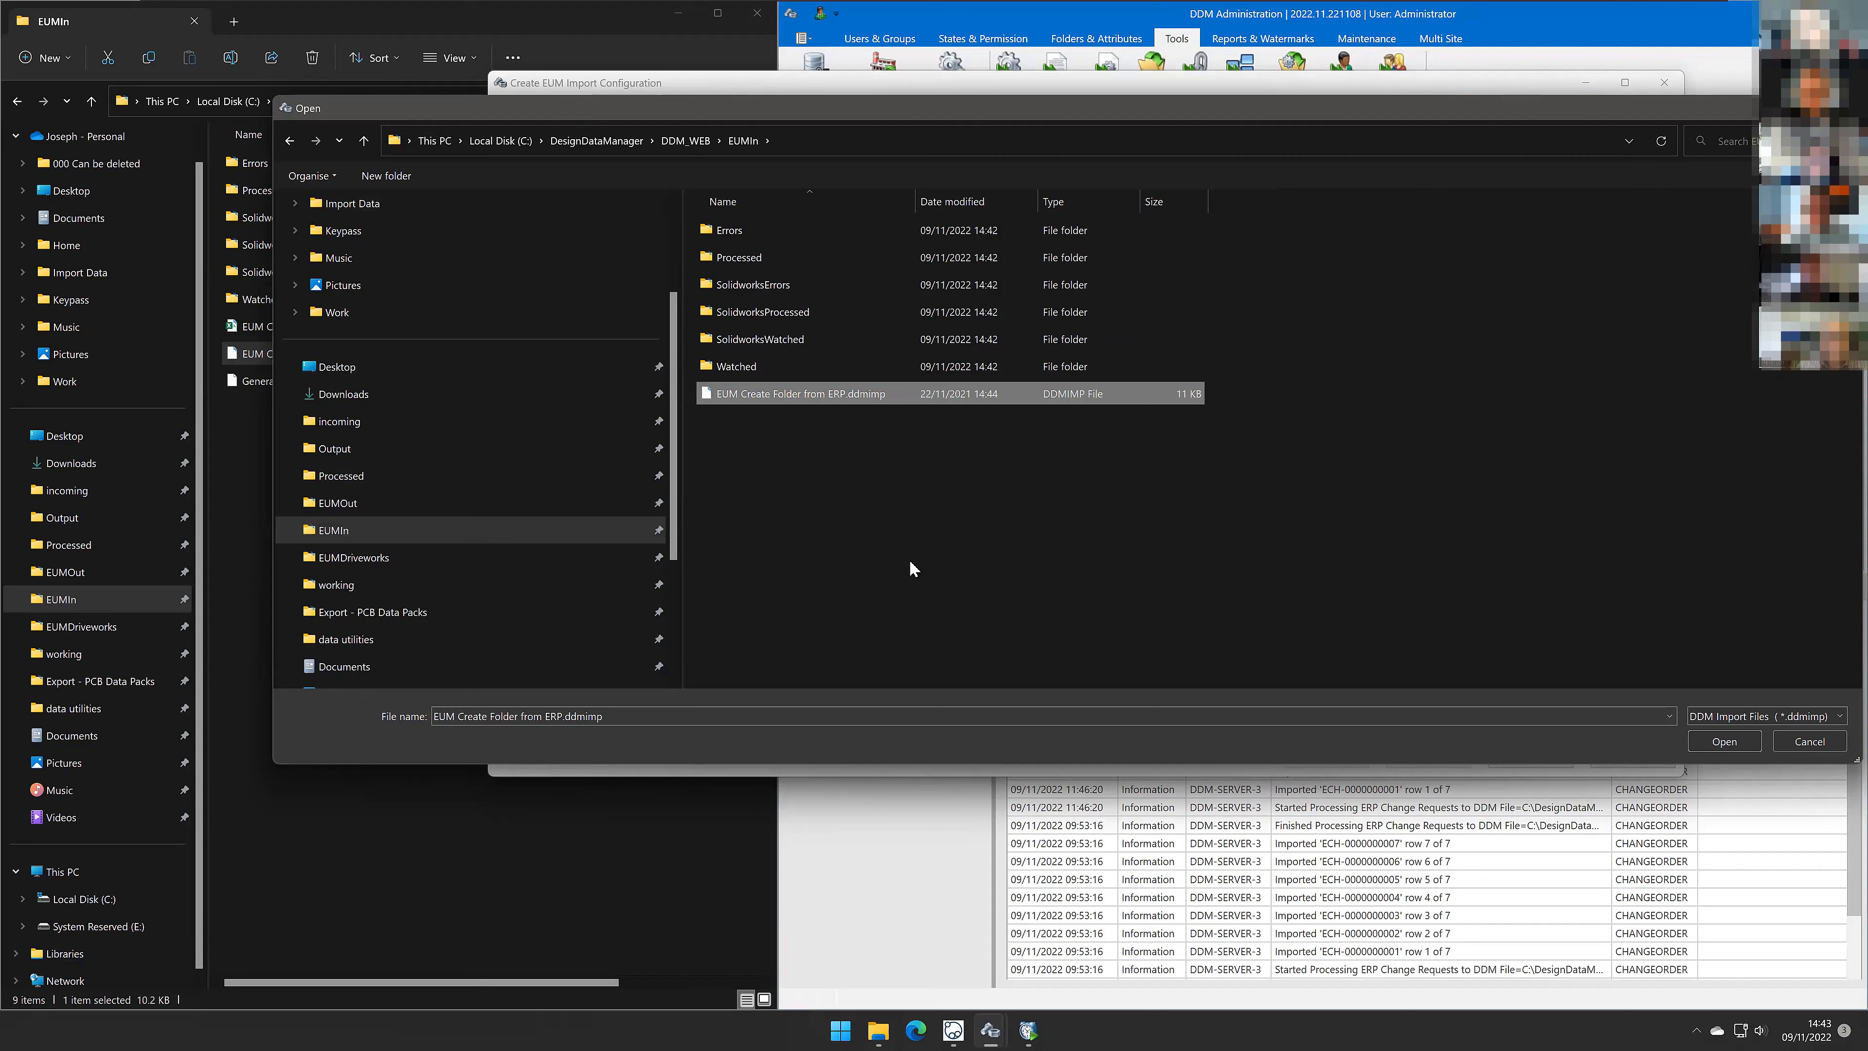
{"action": "key", "text": "Return"}
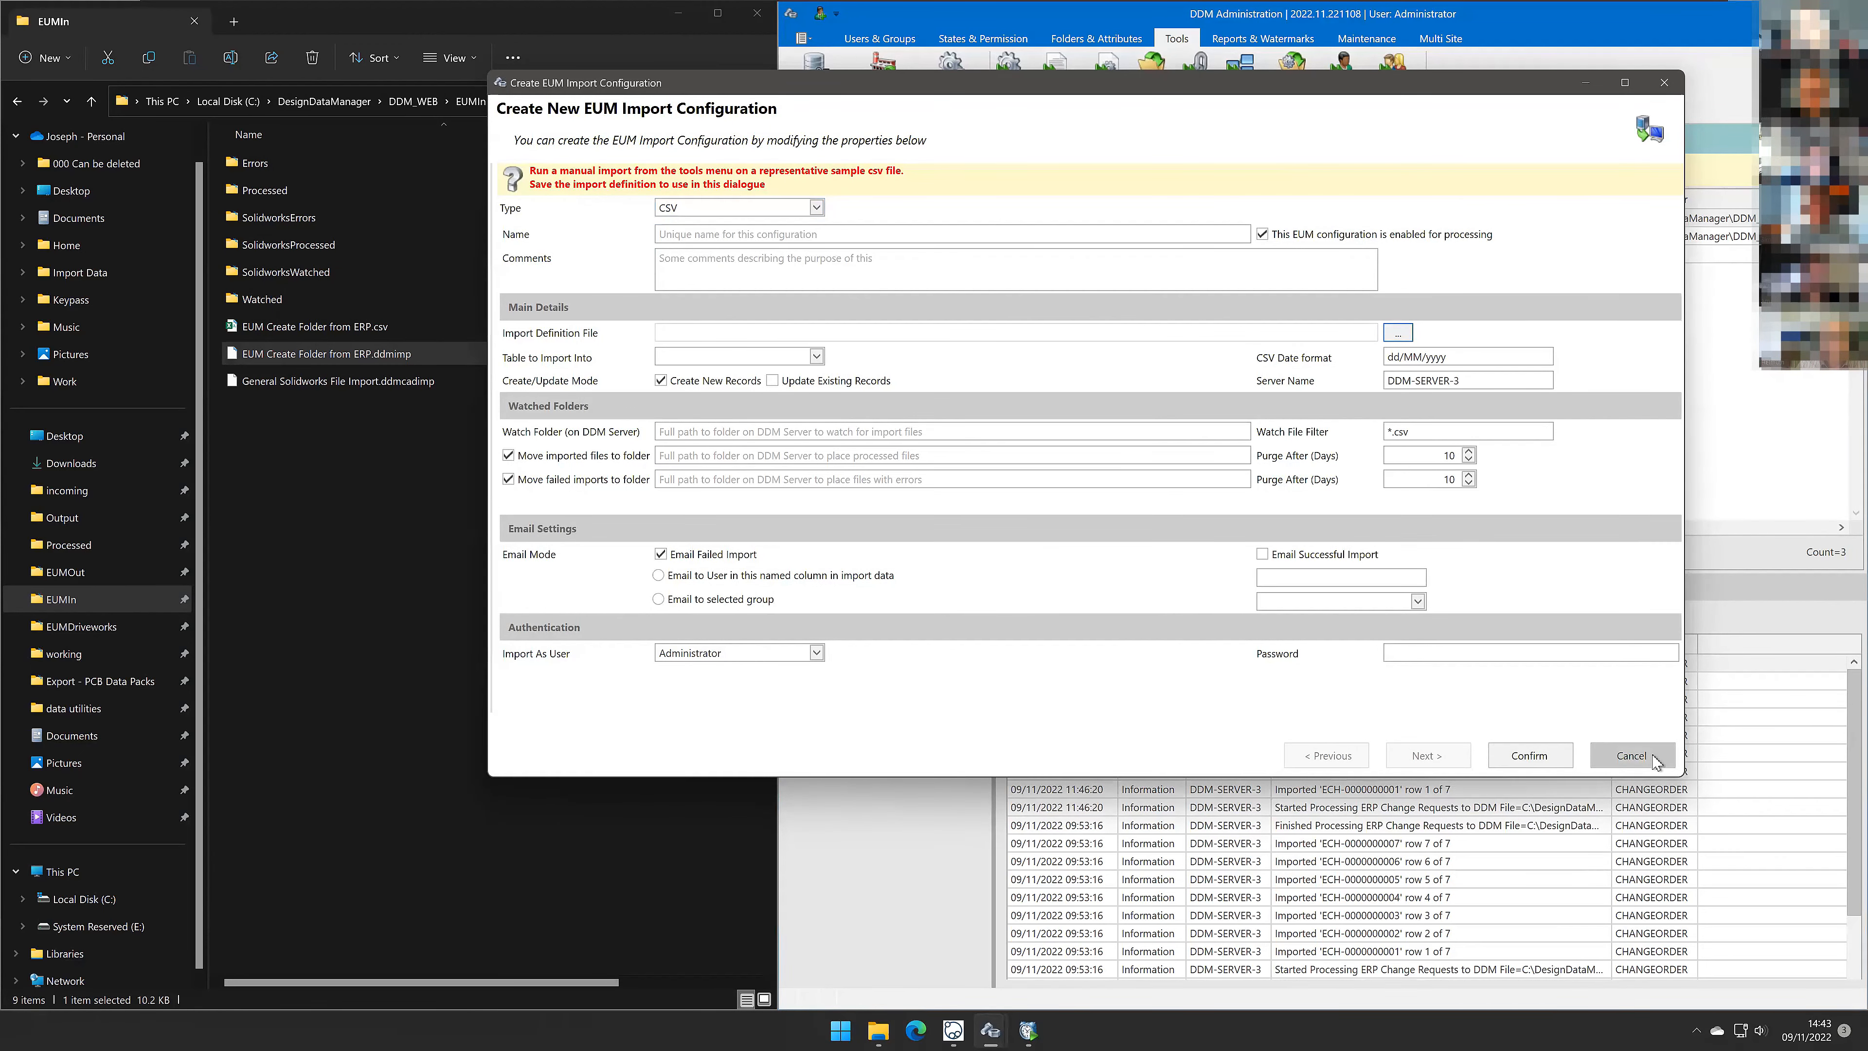
{"action": "left_click", "coordinate": [1633, 756]}
{"action": "left_click", "coordinate": [968, 545]}
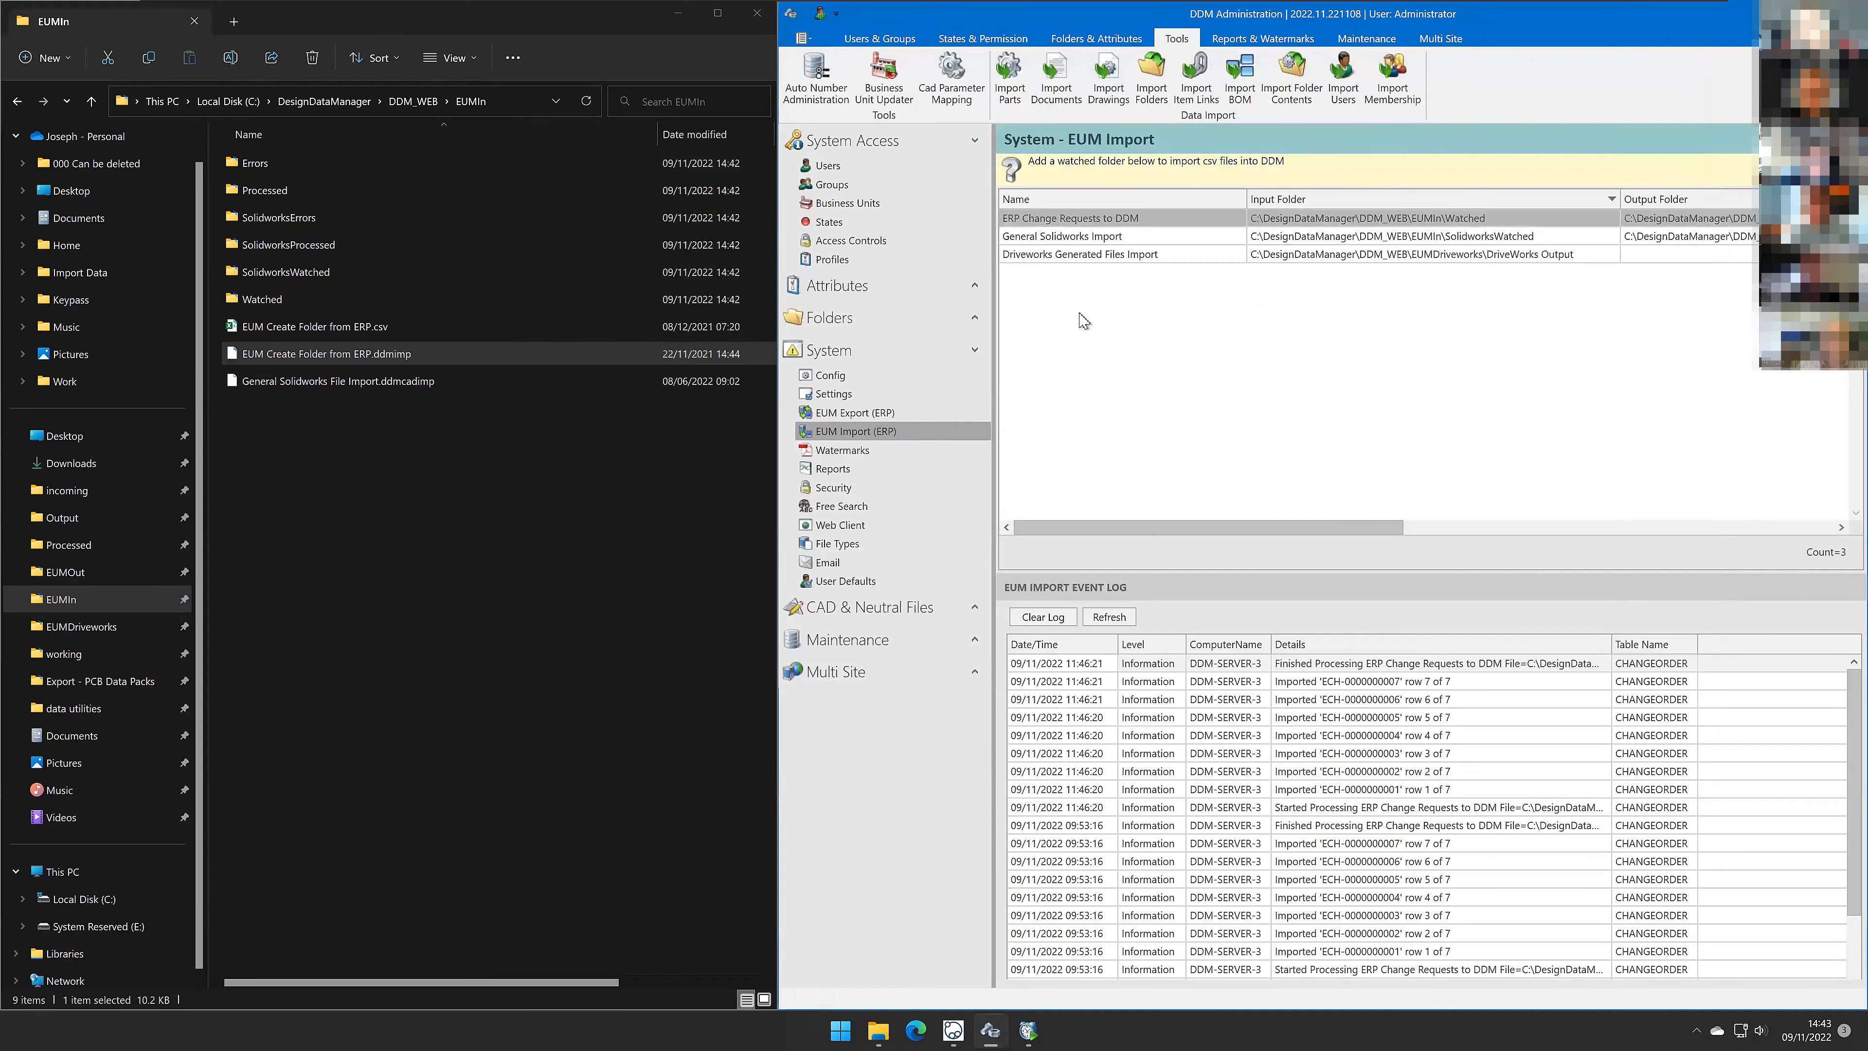
Step: Open the ERP Change Requests to DDM configuration, review its name, date format, watched folders and file filter, then cancel
{"action": "double_click", "coordinate": [1069, 219]}
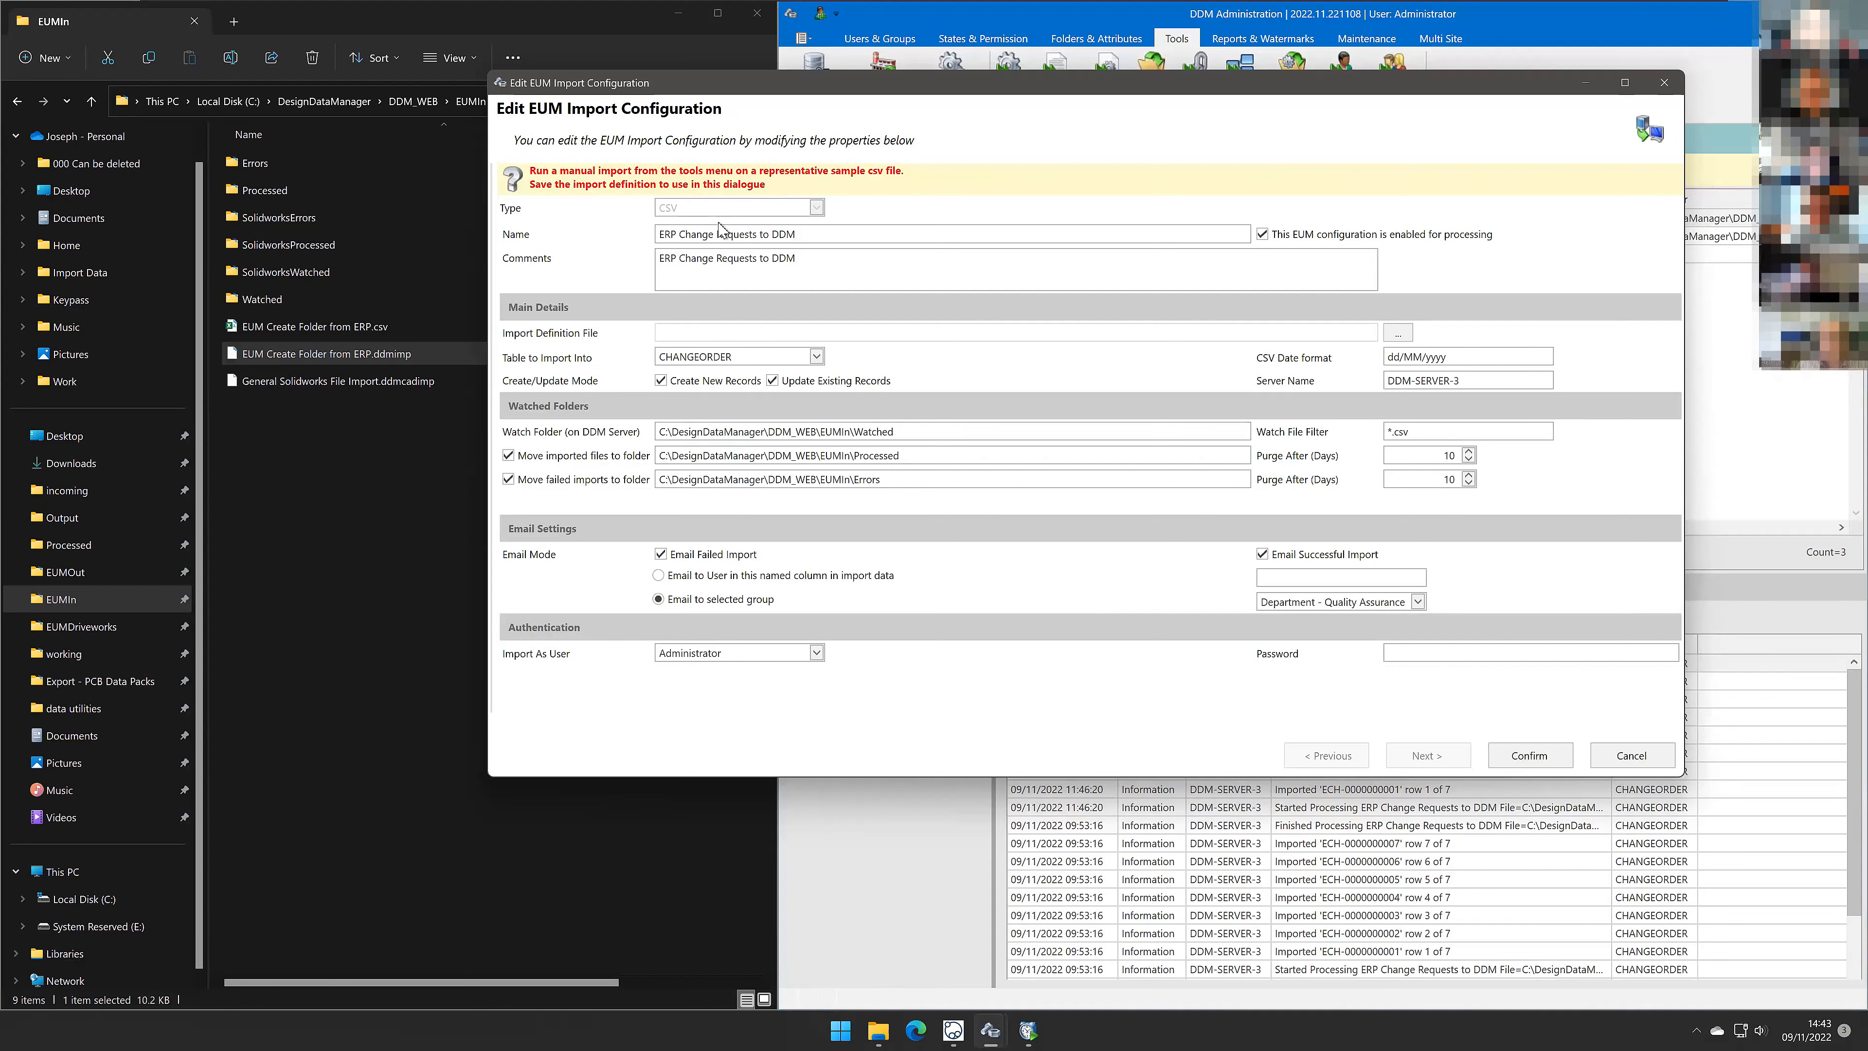
{"action": "left_click_drag", "start_coordinate": [819, 233], "coordinate": [647, 235]}
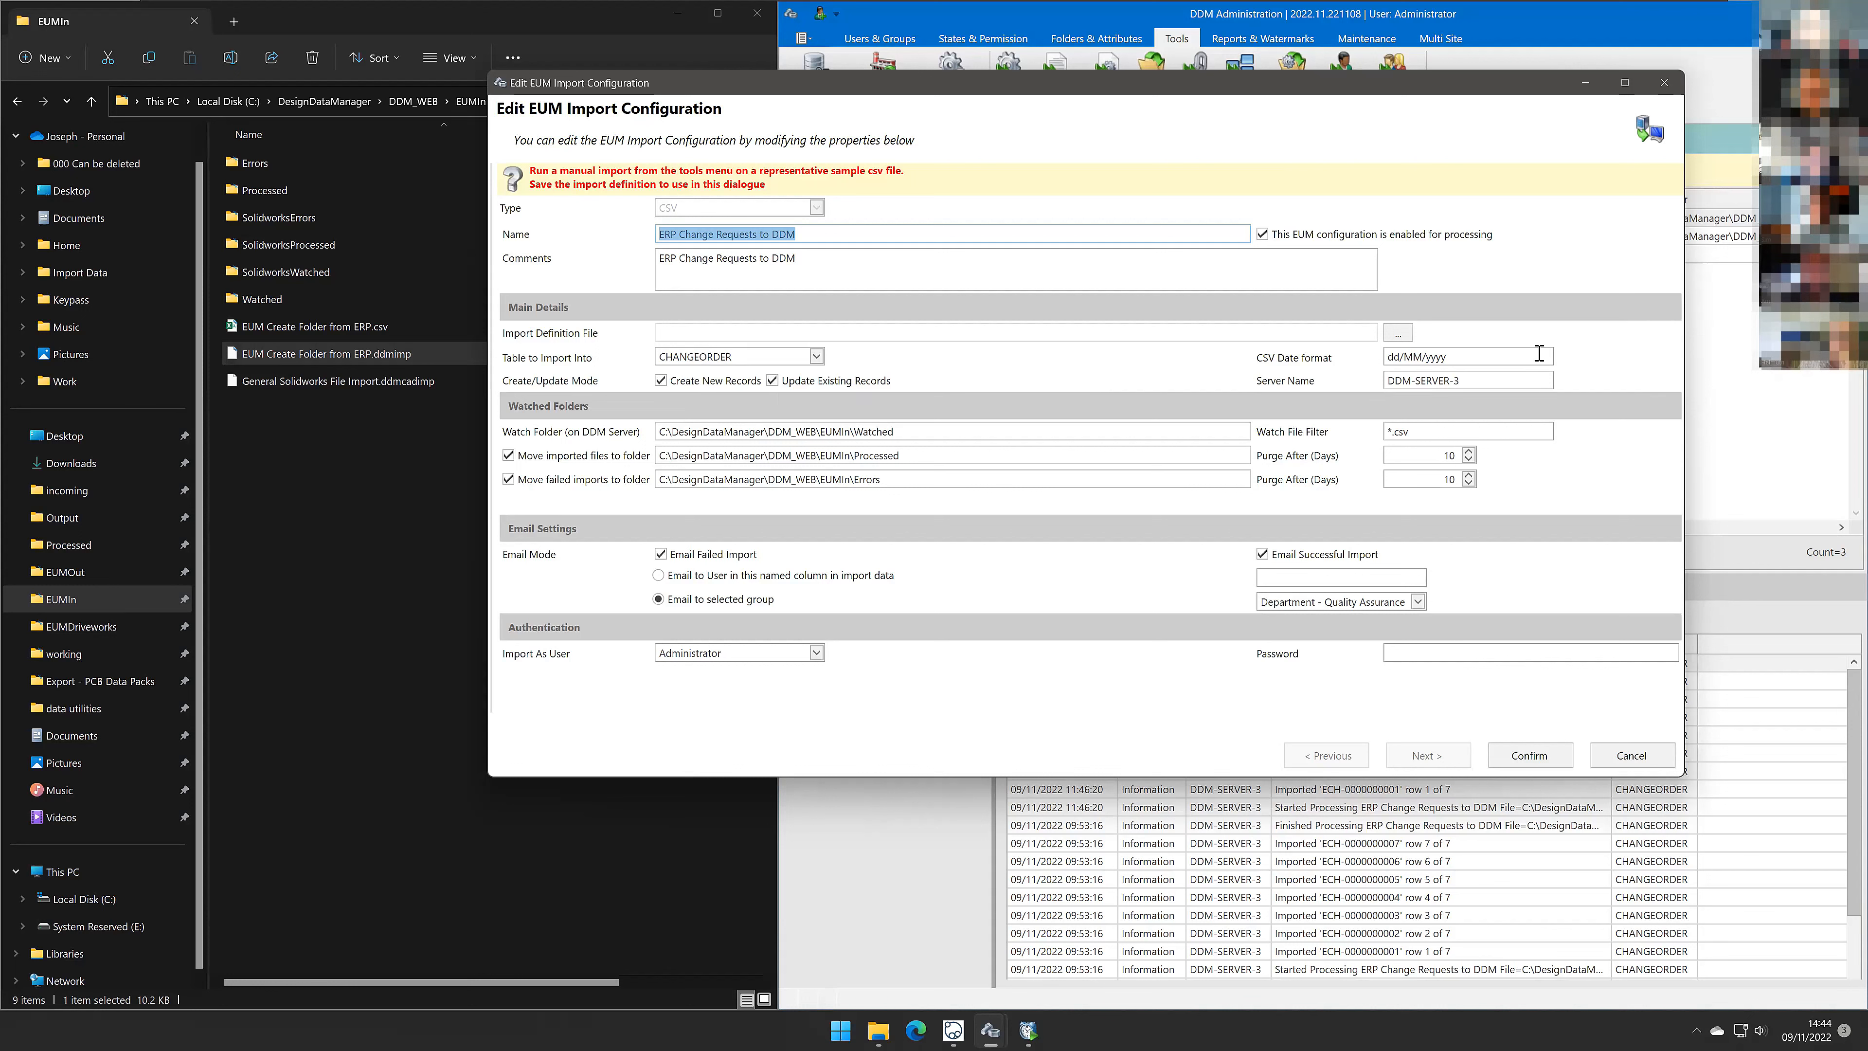
{"action": "left_click", "coordinate": [1416, 357]}
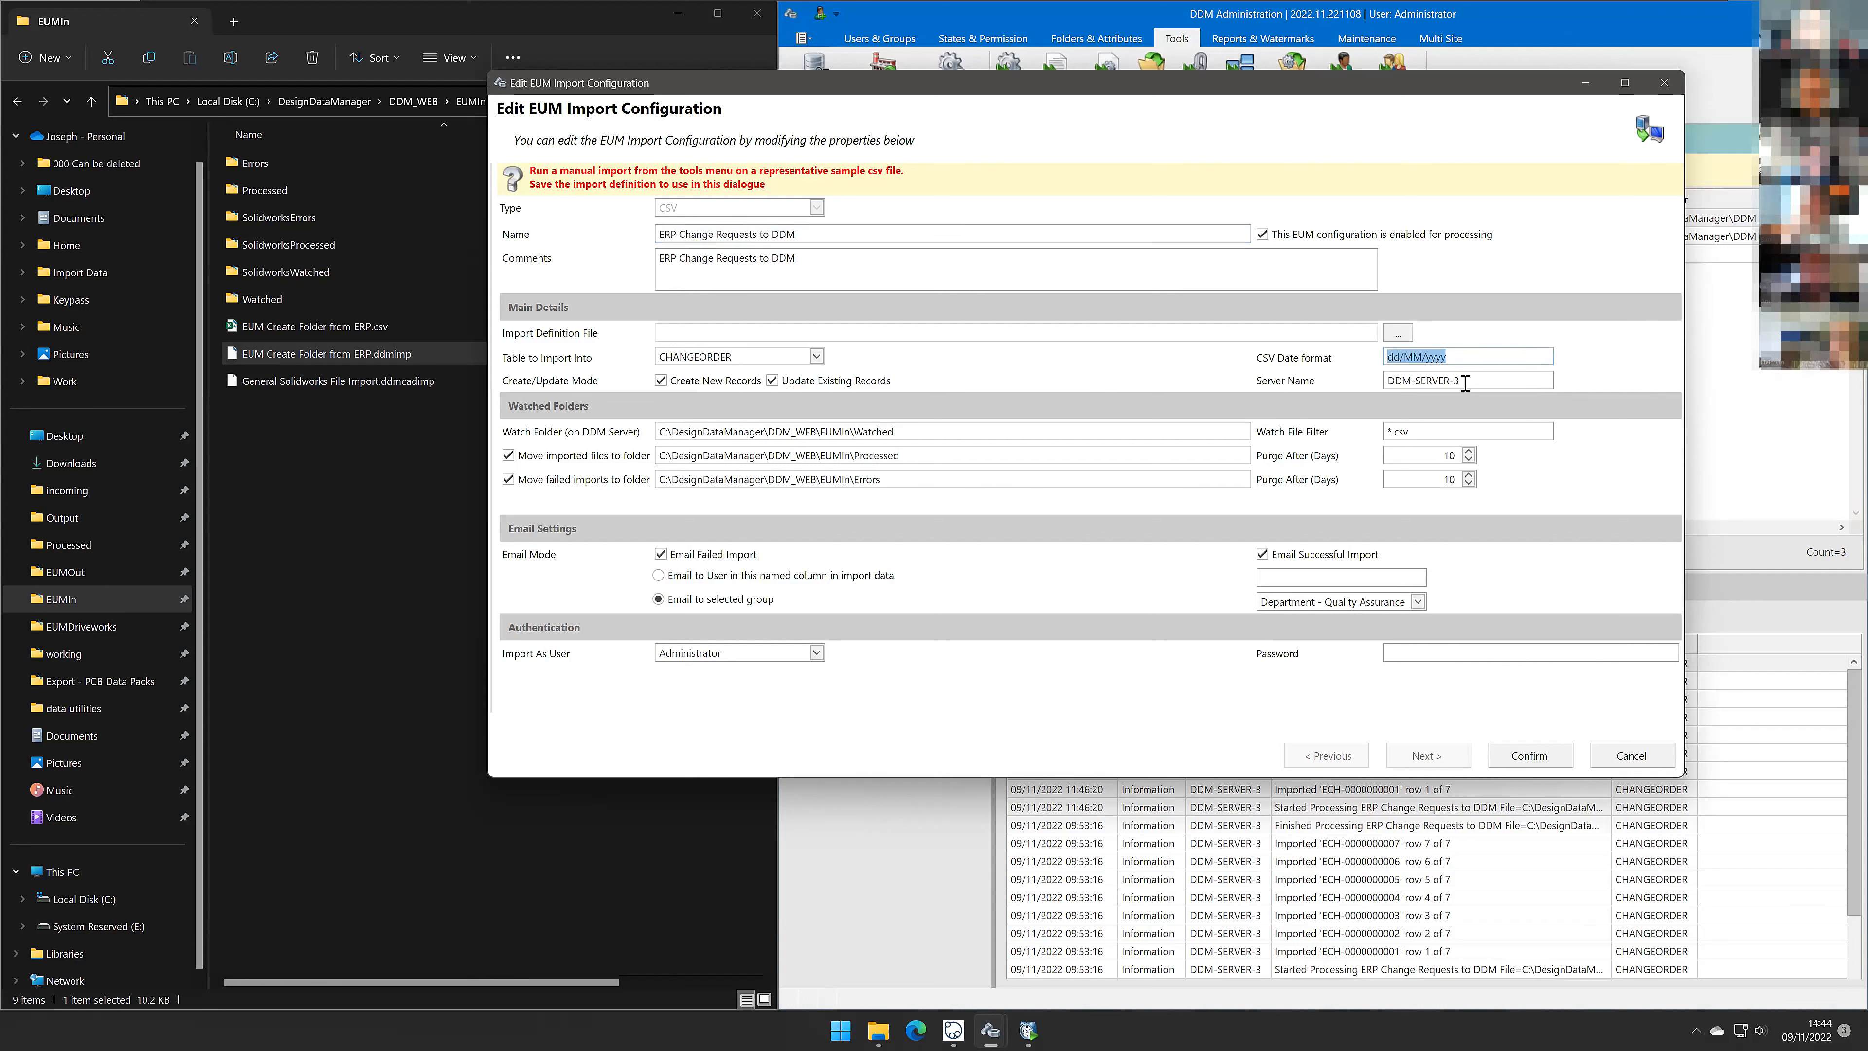
{"action": "key", "text": "Tab"}
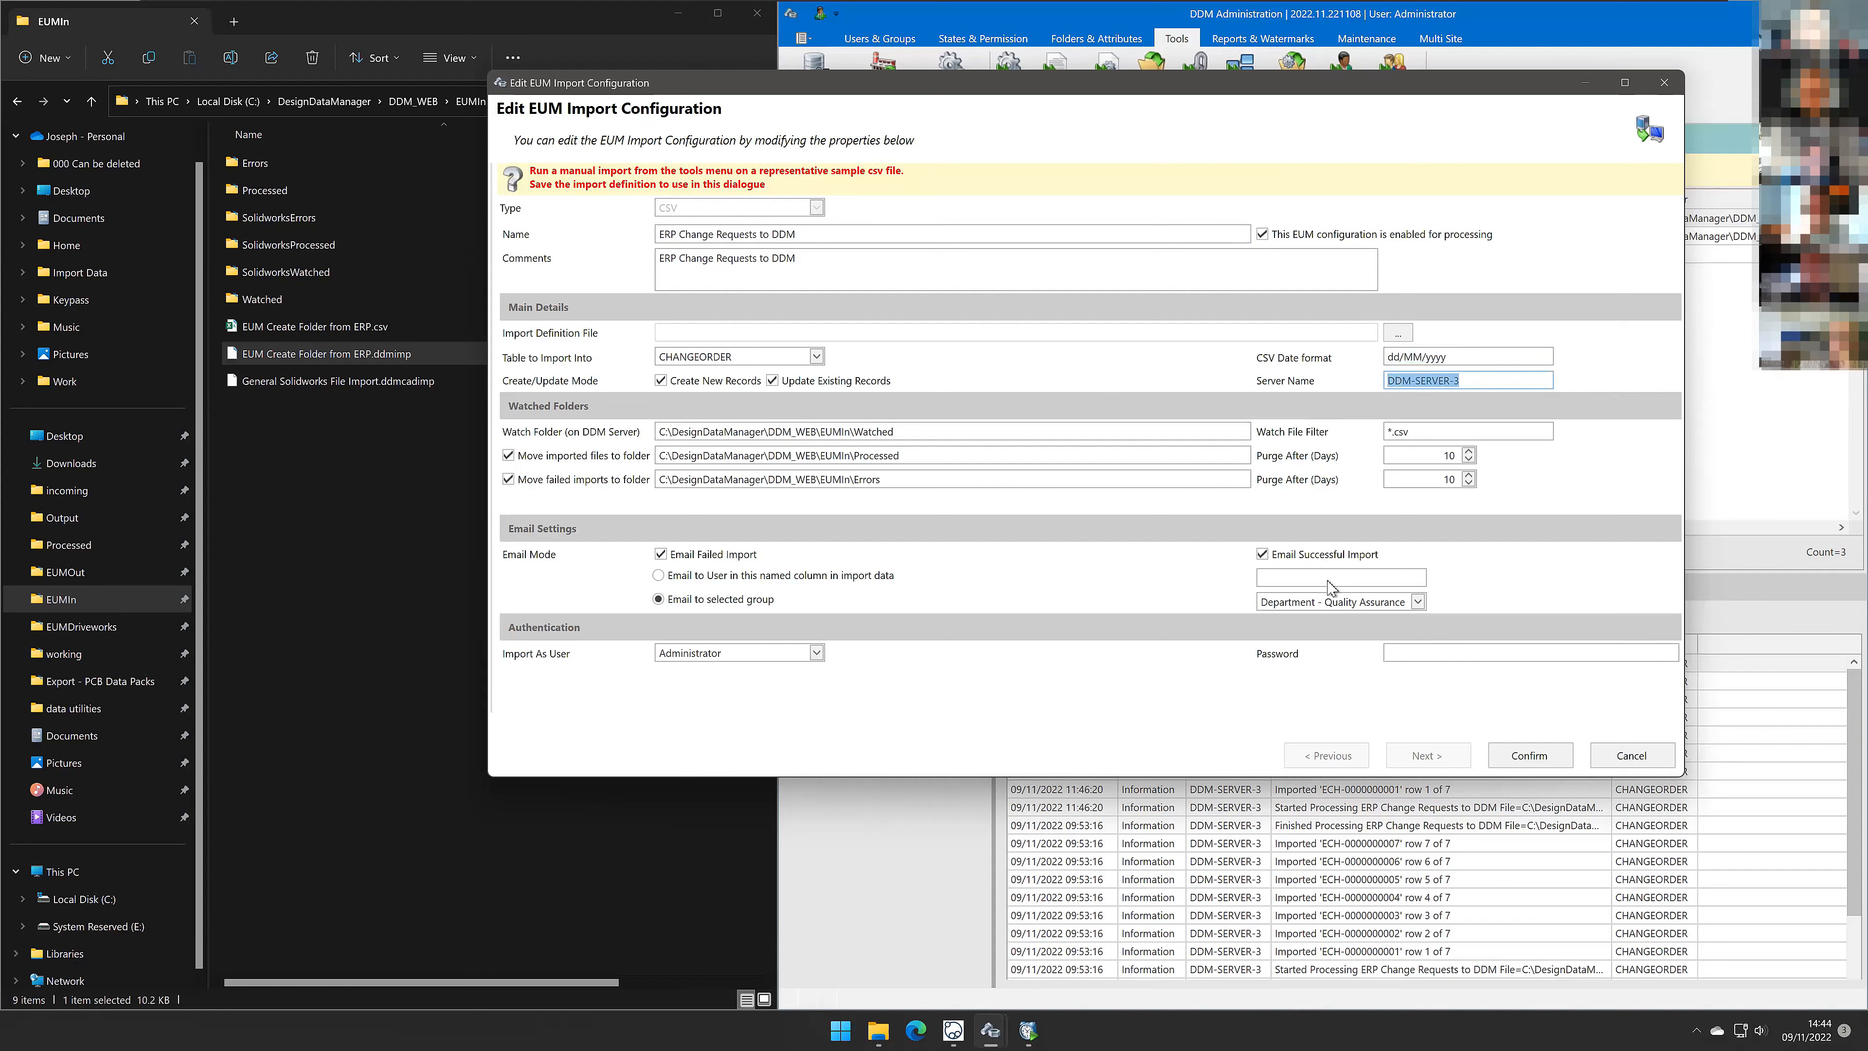
{"action": "left_click", "coordinate": [907, 432]}
{"action": "left_click_drag", "start_coordinate": [906, 432], "coordinate": [661, 428]}
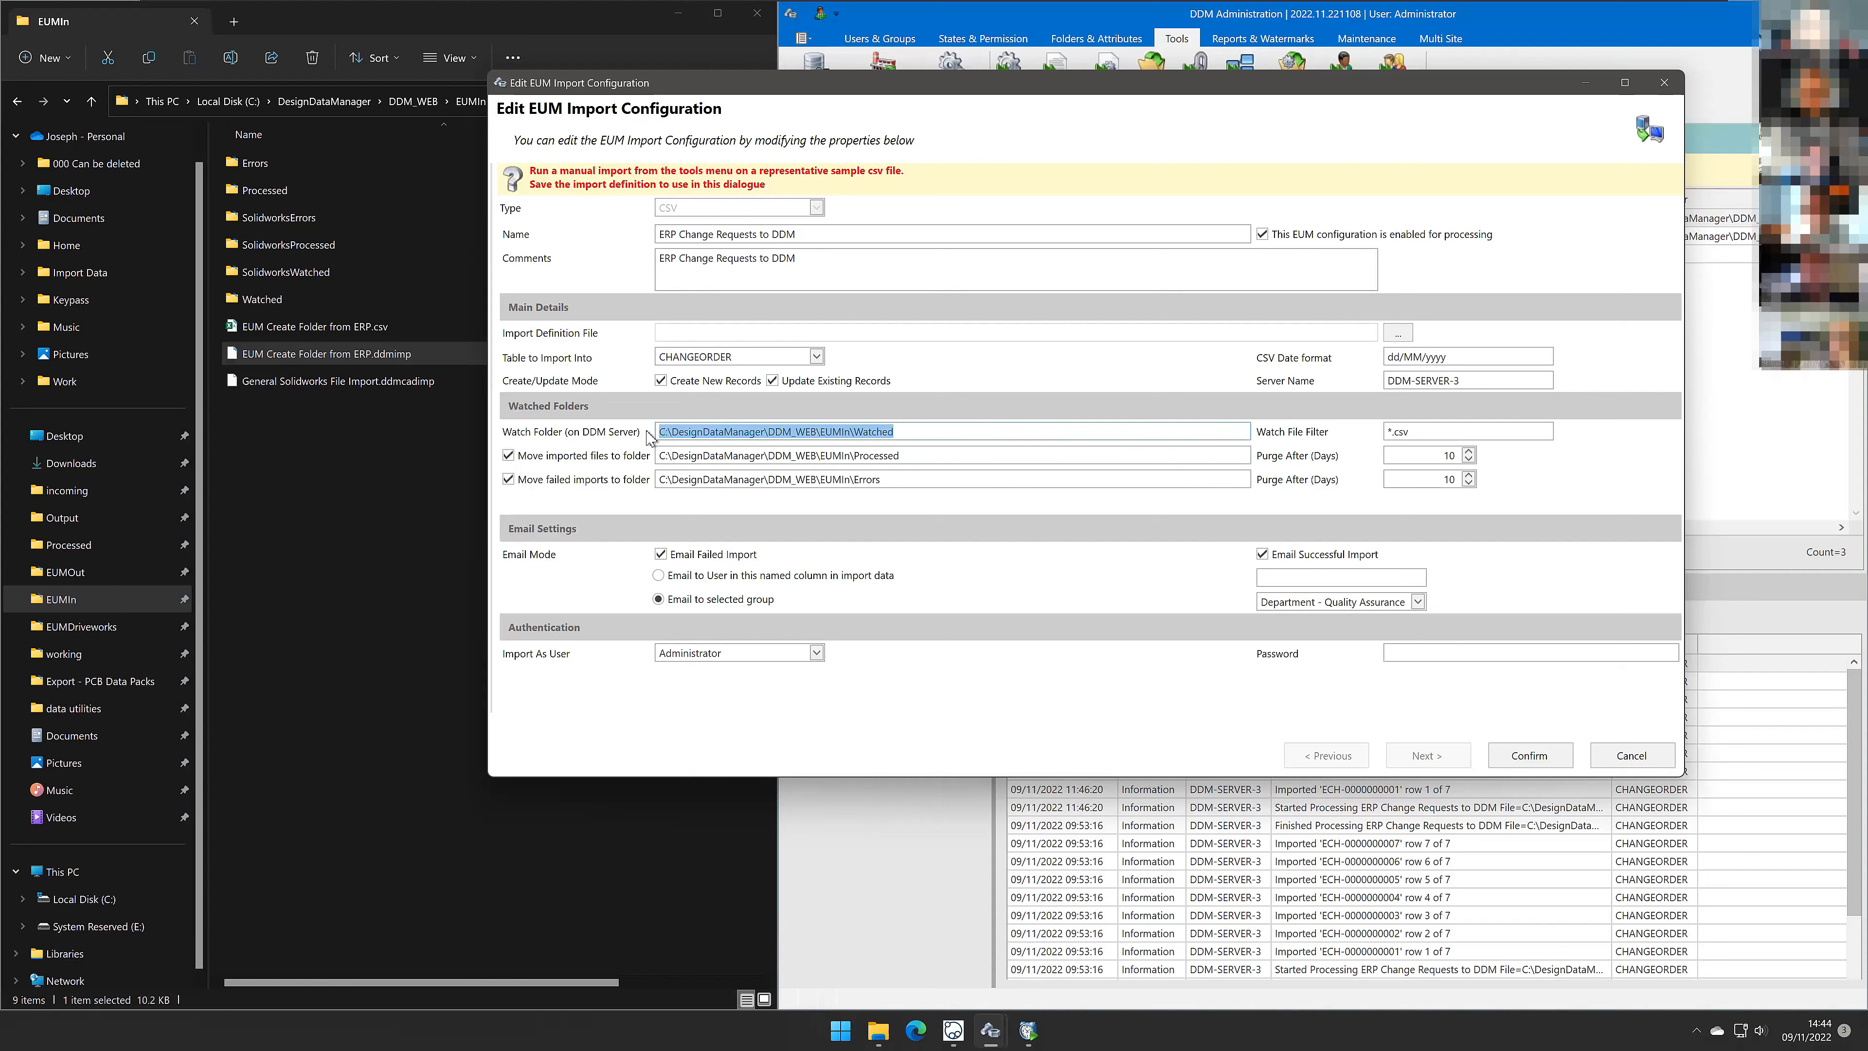
{"action": "left_click_drag", "start_coordinate": [908, 456], "coordinate": [650, 461]}
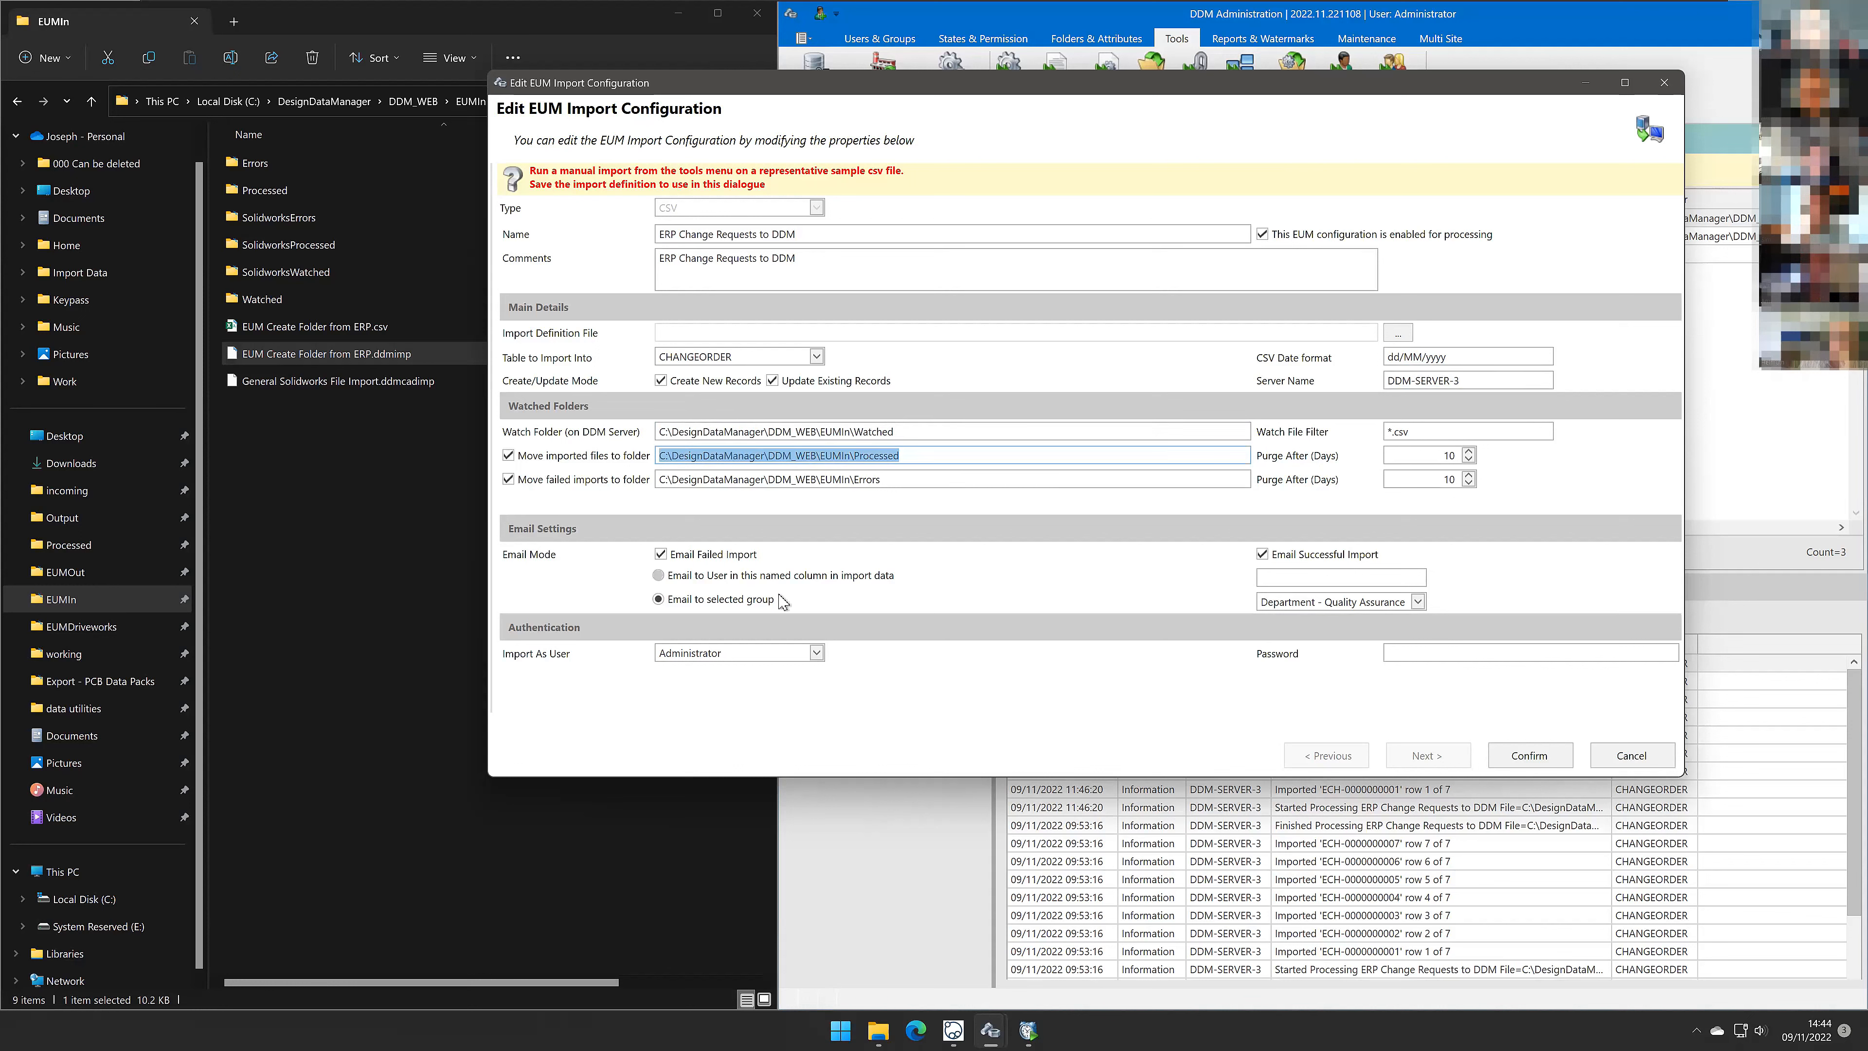
{"action": "left_click_drag", "start_coordinate": [900, 480], "coordinate": [644, 503]}
{"action": "left_click_drag", "start_coordinate": [898, 479], "coordinate": [650, 482]}
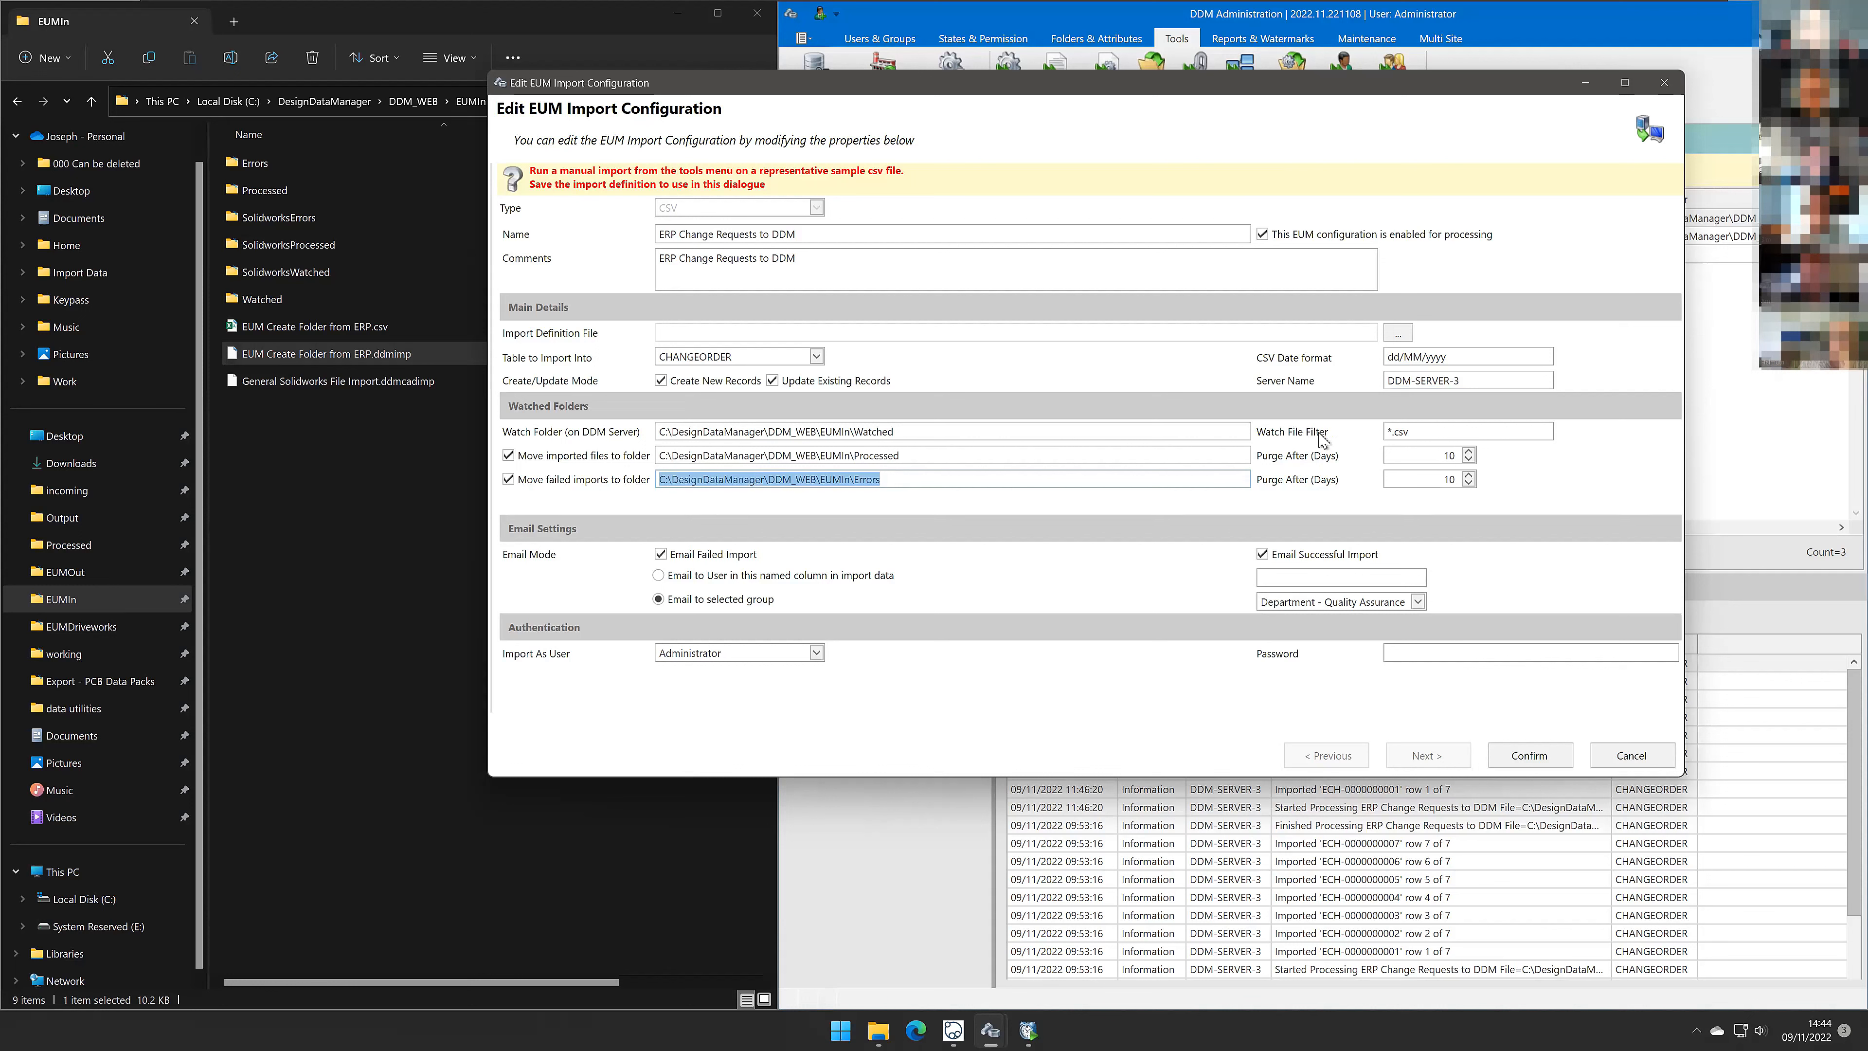
{"action": "left_click", "coordinate": [1395, 431]}
{"action": "left_click_drag", "start_coordinate": [1387, 429], "coordinate": [1374, 477]}
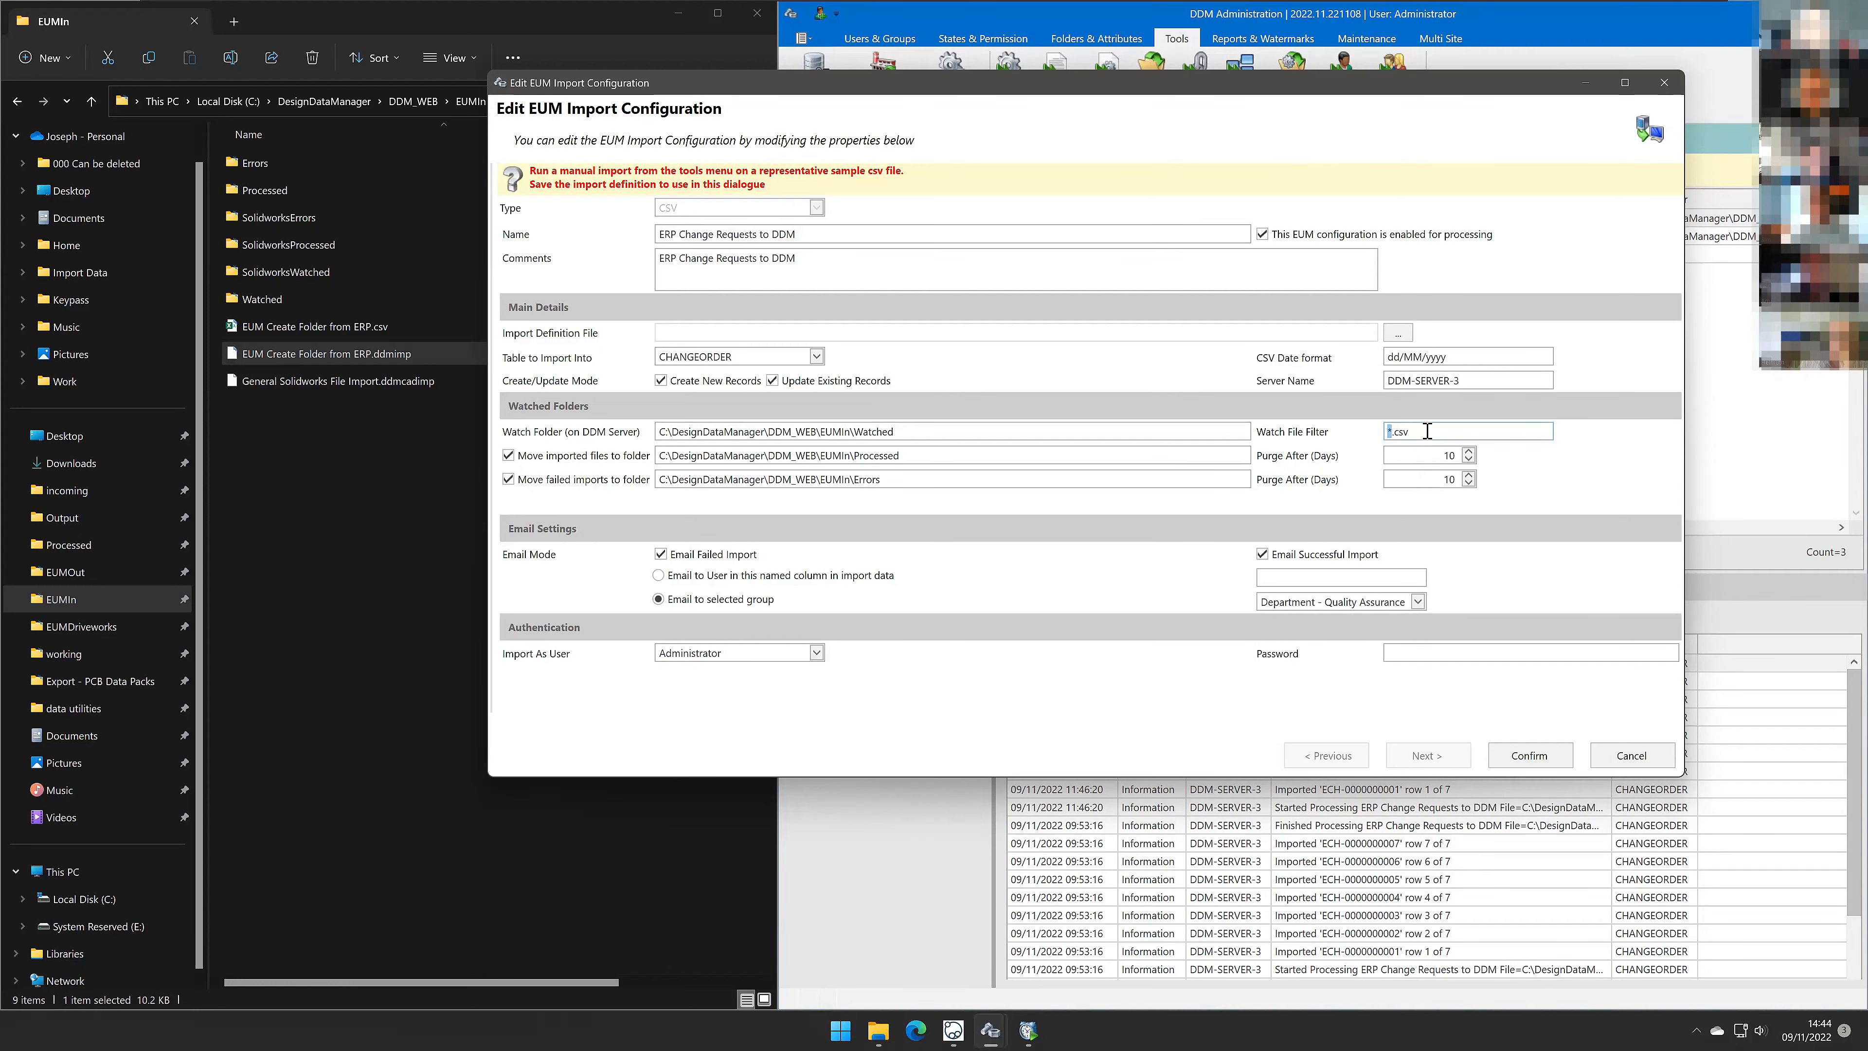
{"action": "left_click_drag", "start_coordinate": [1508, 429], "coordinate": [1348, 482]}
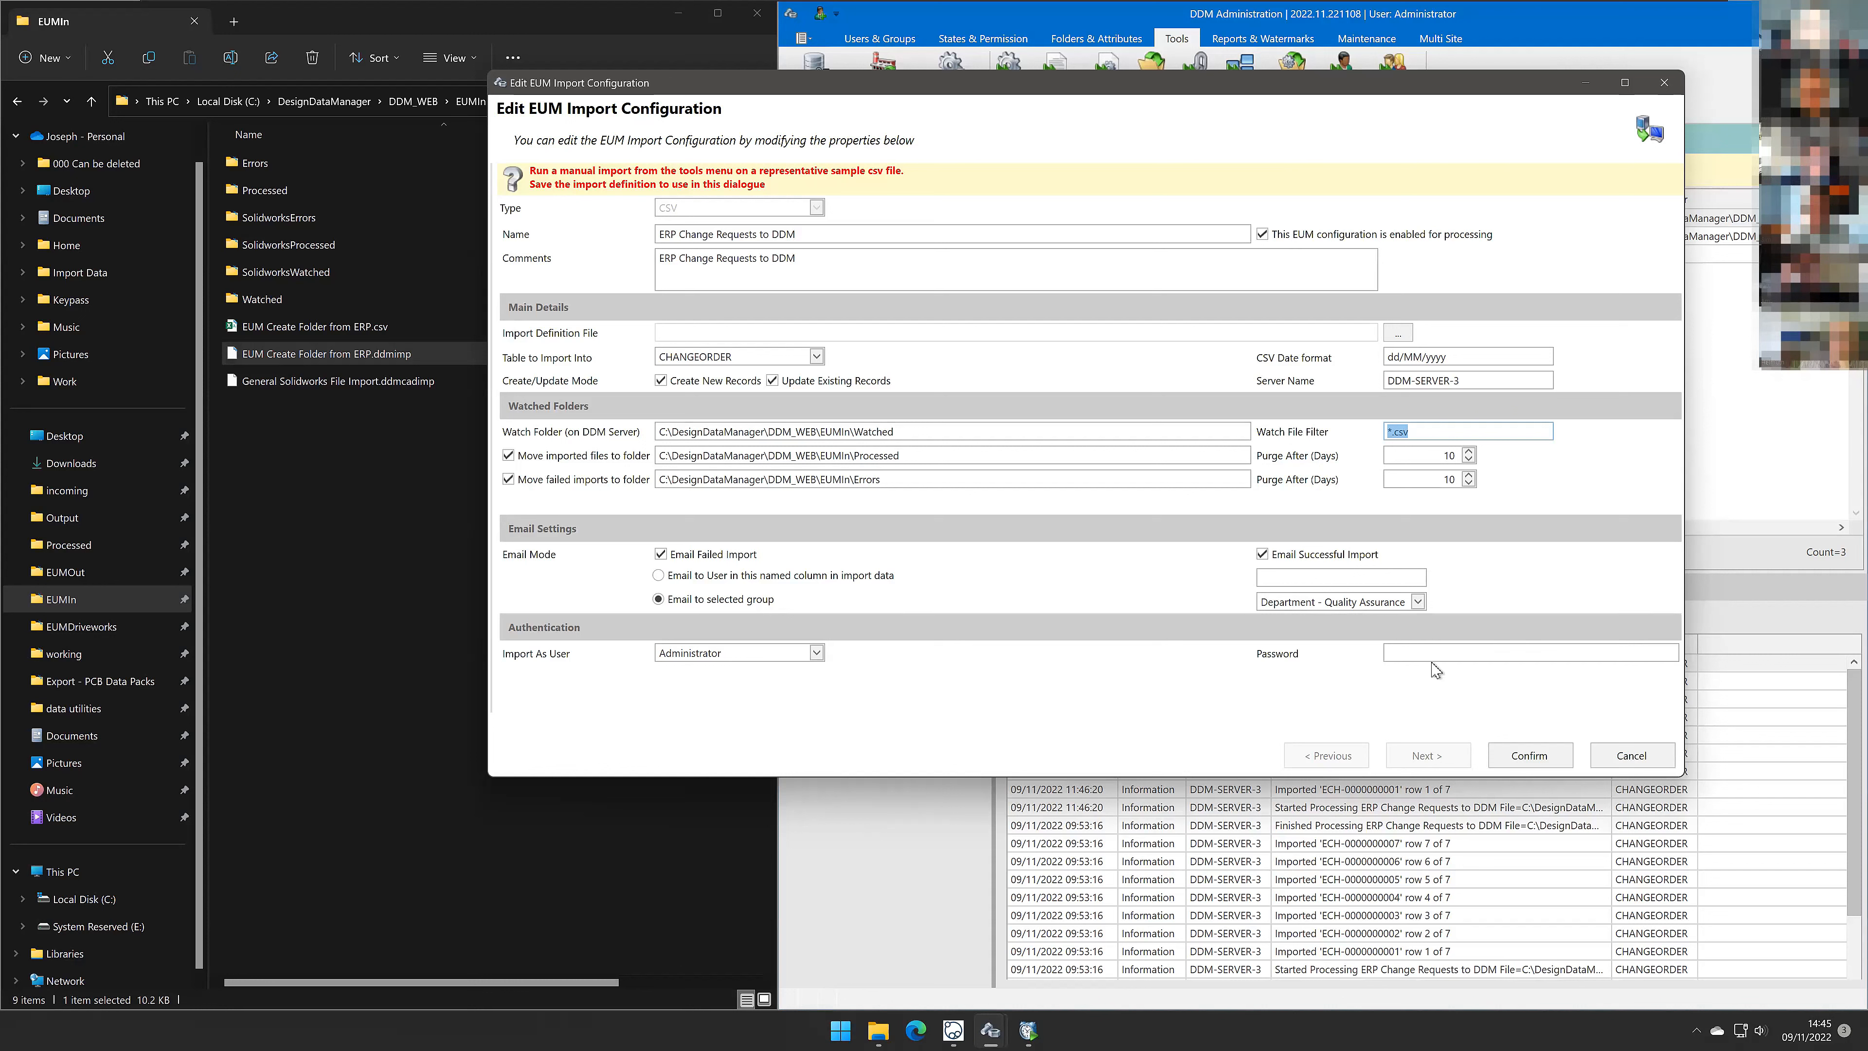
{"action": "left_click", "coordinate": [1632, 758]}
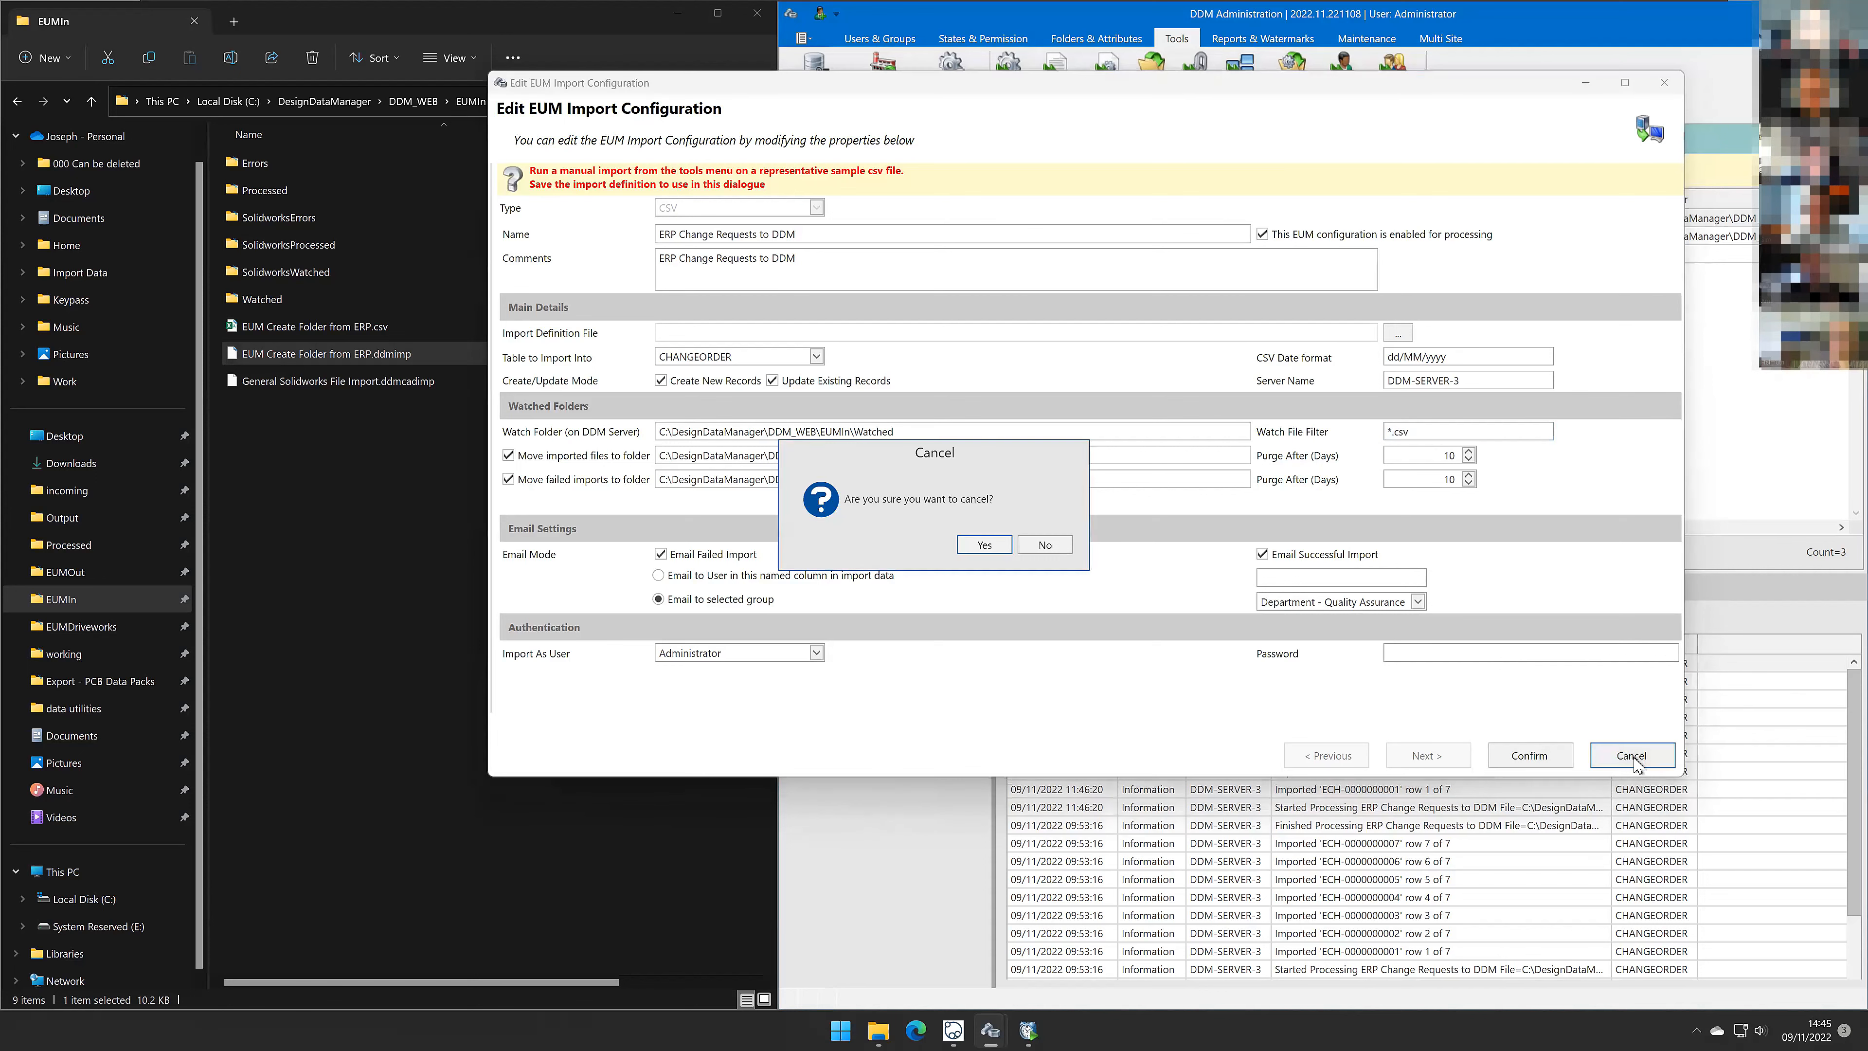
{"action": "left_click", "coordinate": [983, 546]}
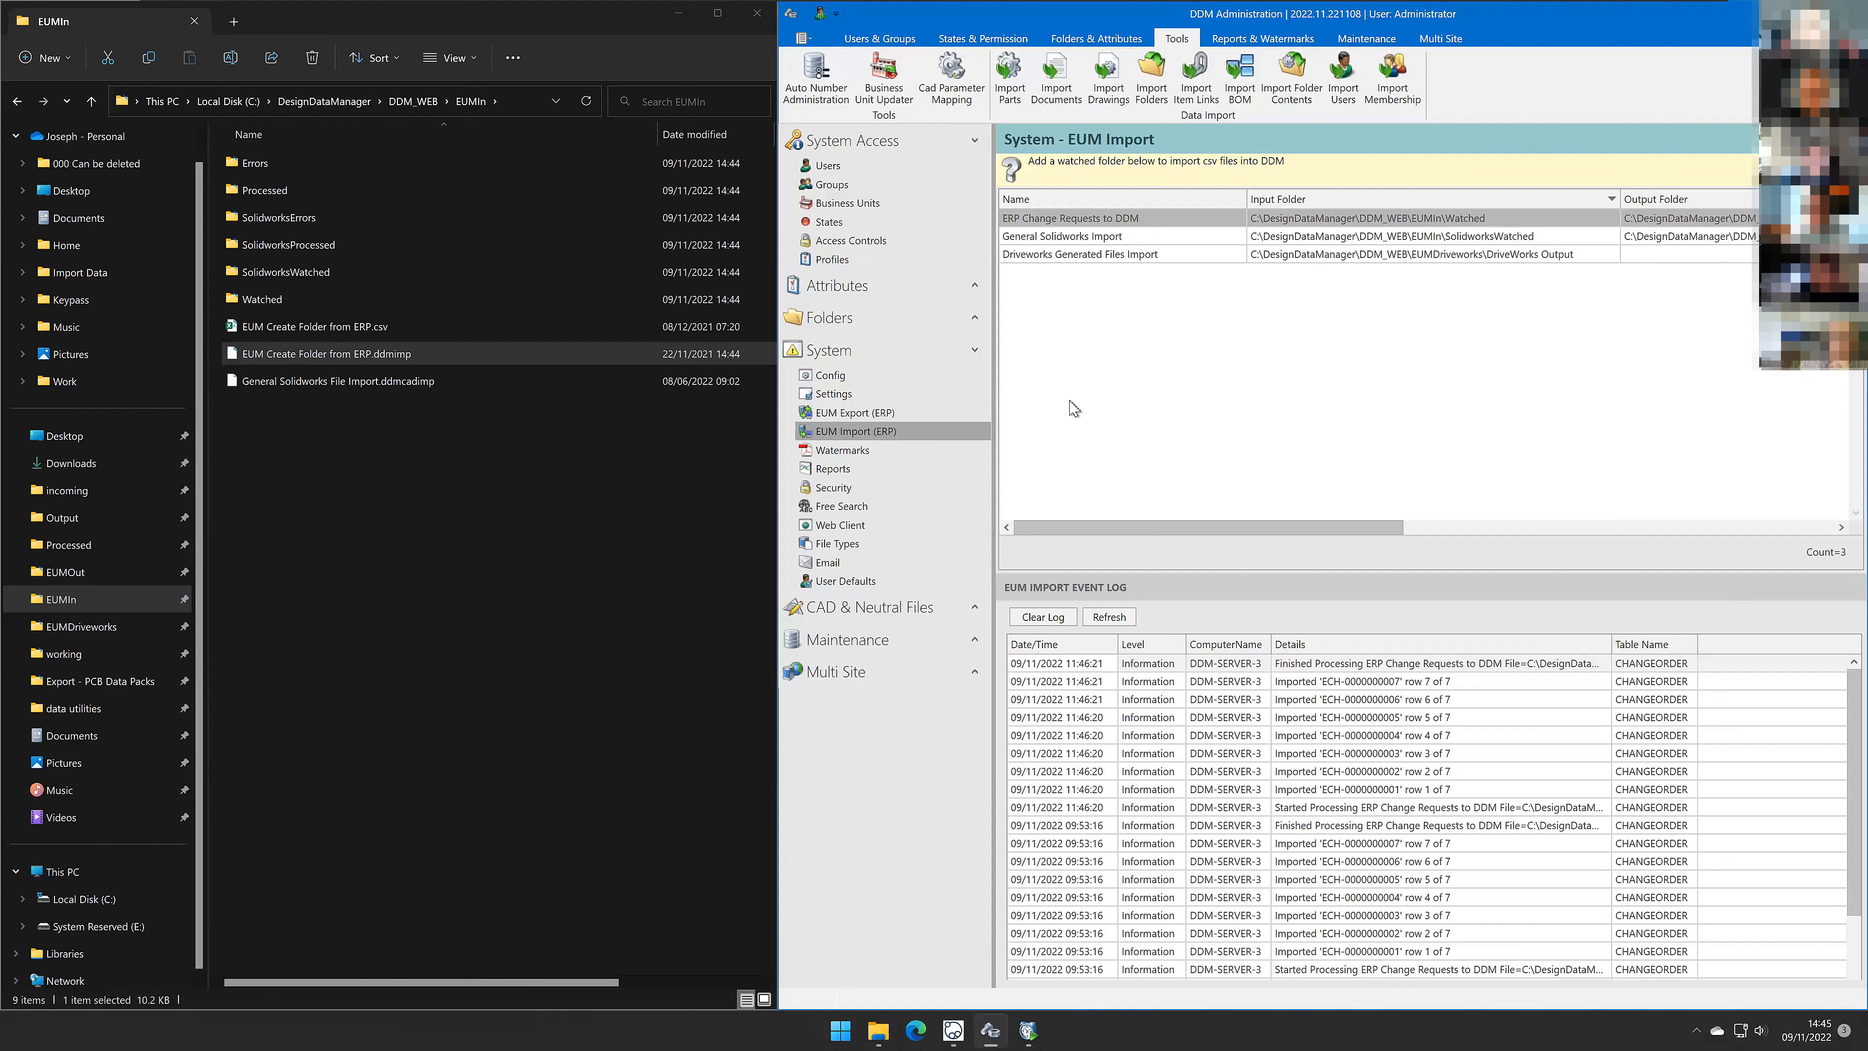
Step: Copy EUM Create Folder from ERP.csv into the Watched folder
{"action": "left_click", "coordinate": [336, 327]}
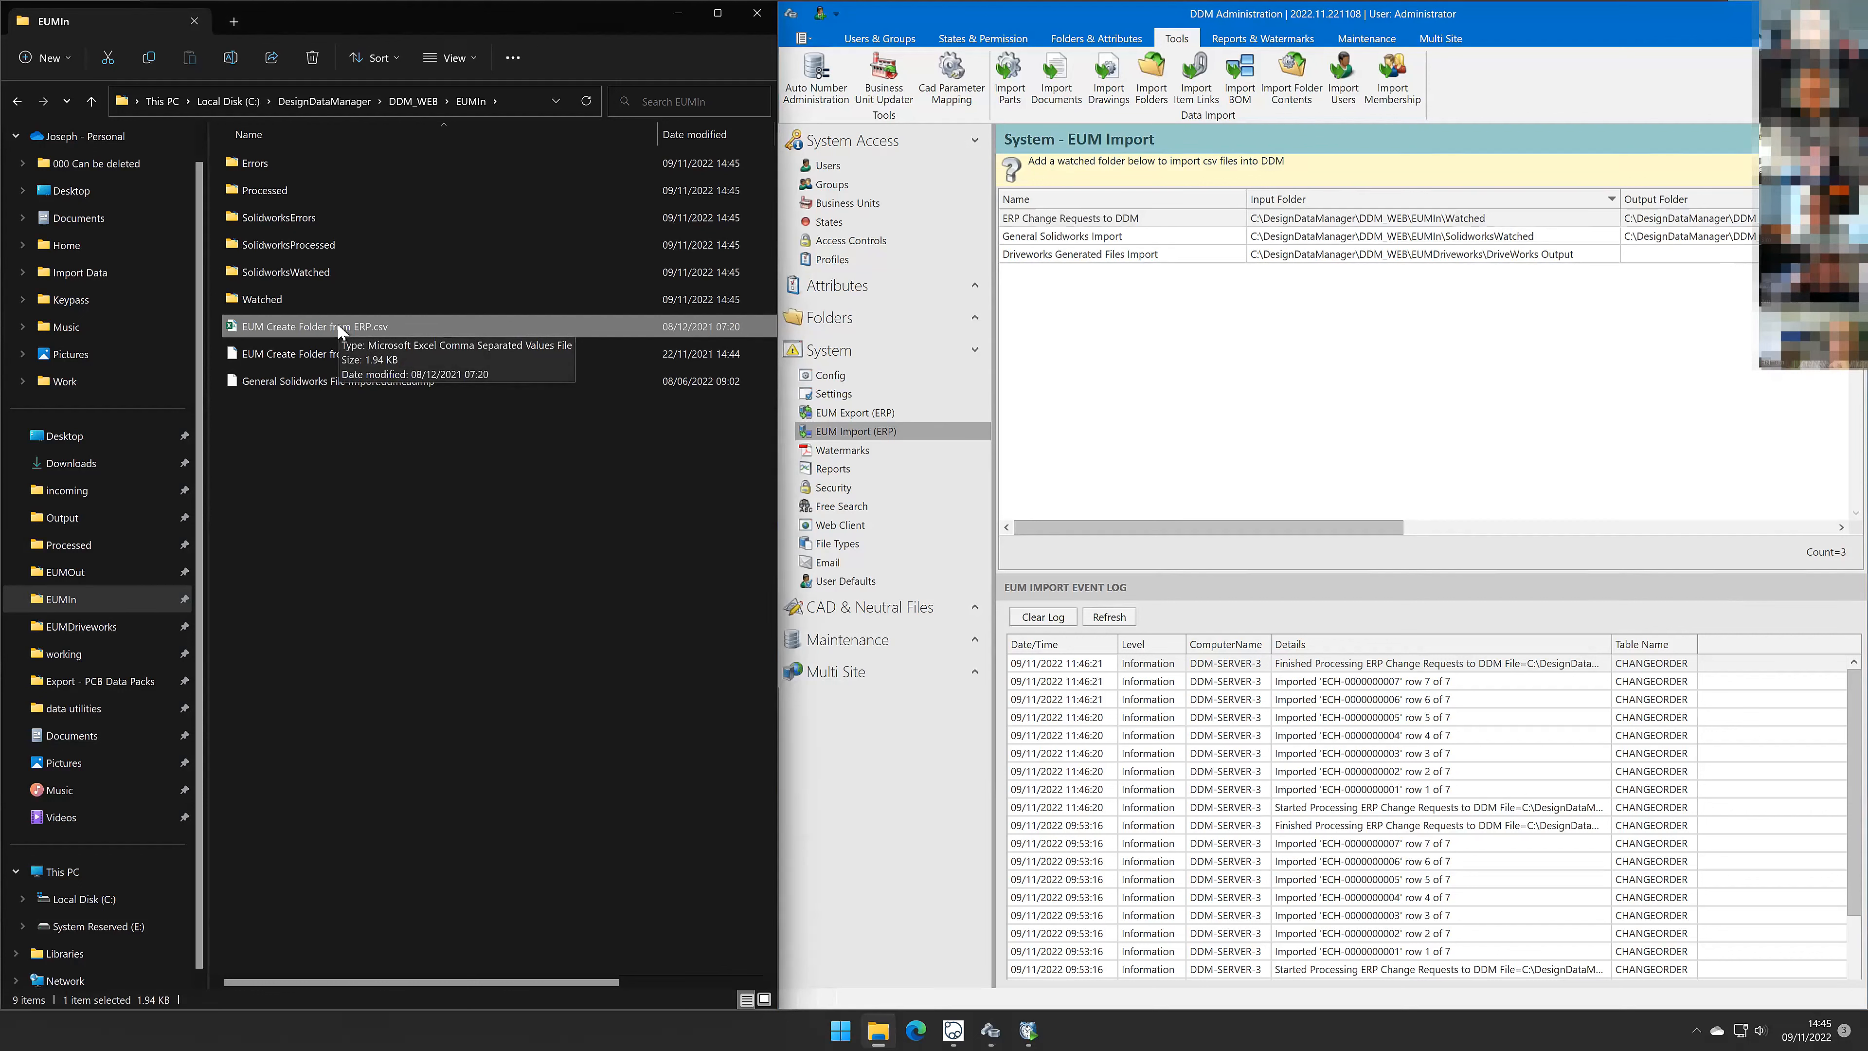
{"action": "left_click_drag", "start_coordinate": [332, 327], "coordinate": [347, 304]}
{"action": "right_click_drag", "start_coordinate": [346, 304], "coordinate": [351, 300]}
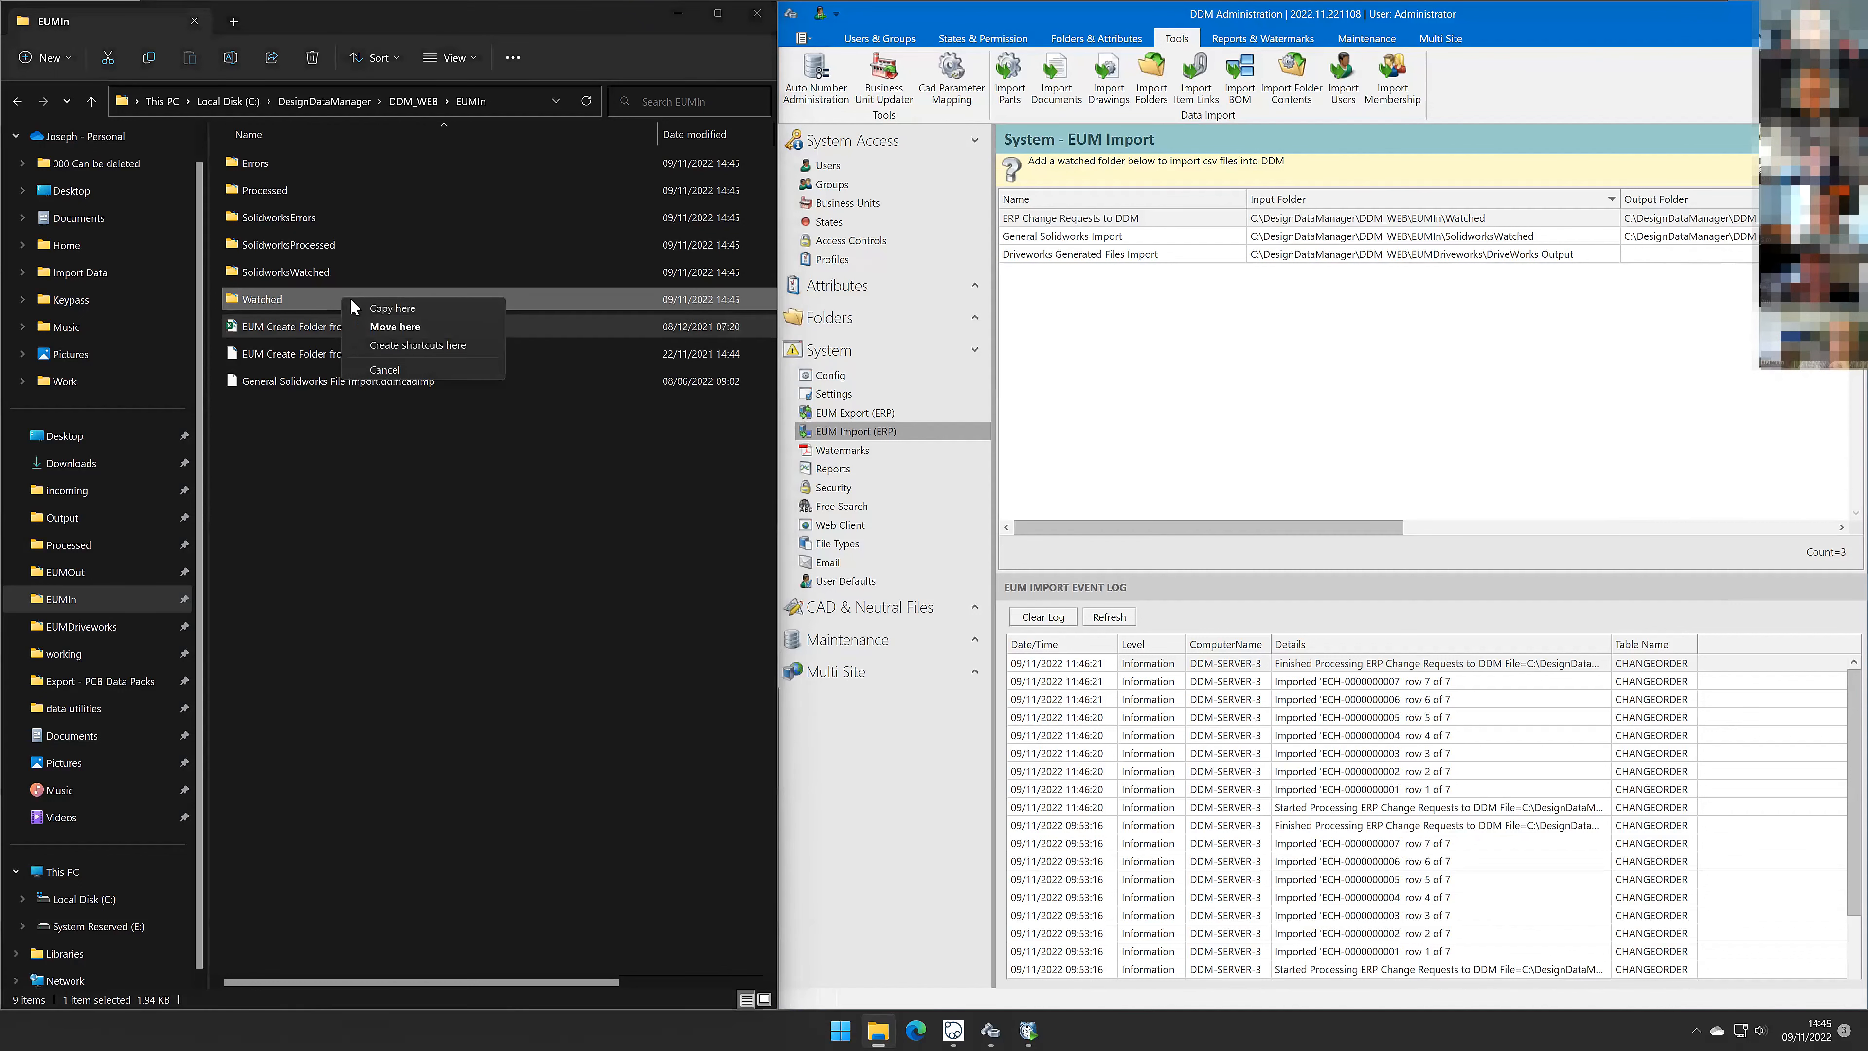
{"action": "left_click", "coordinate": [383, 307]}
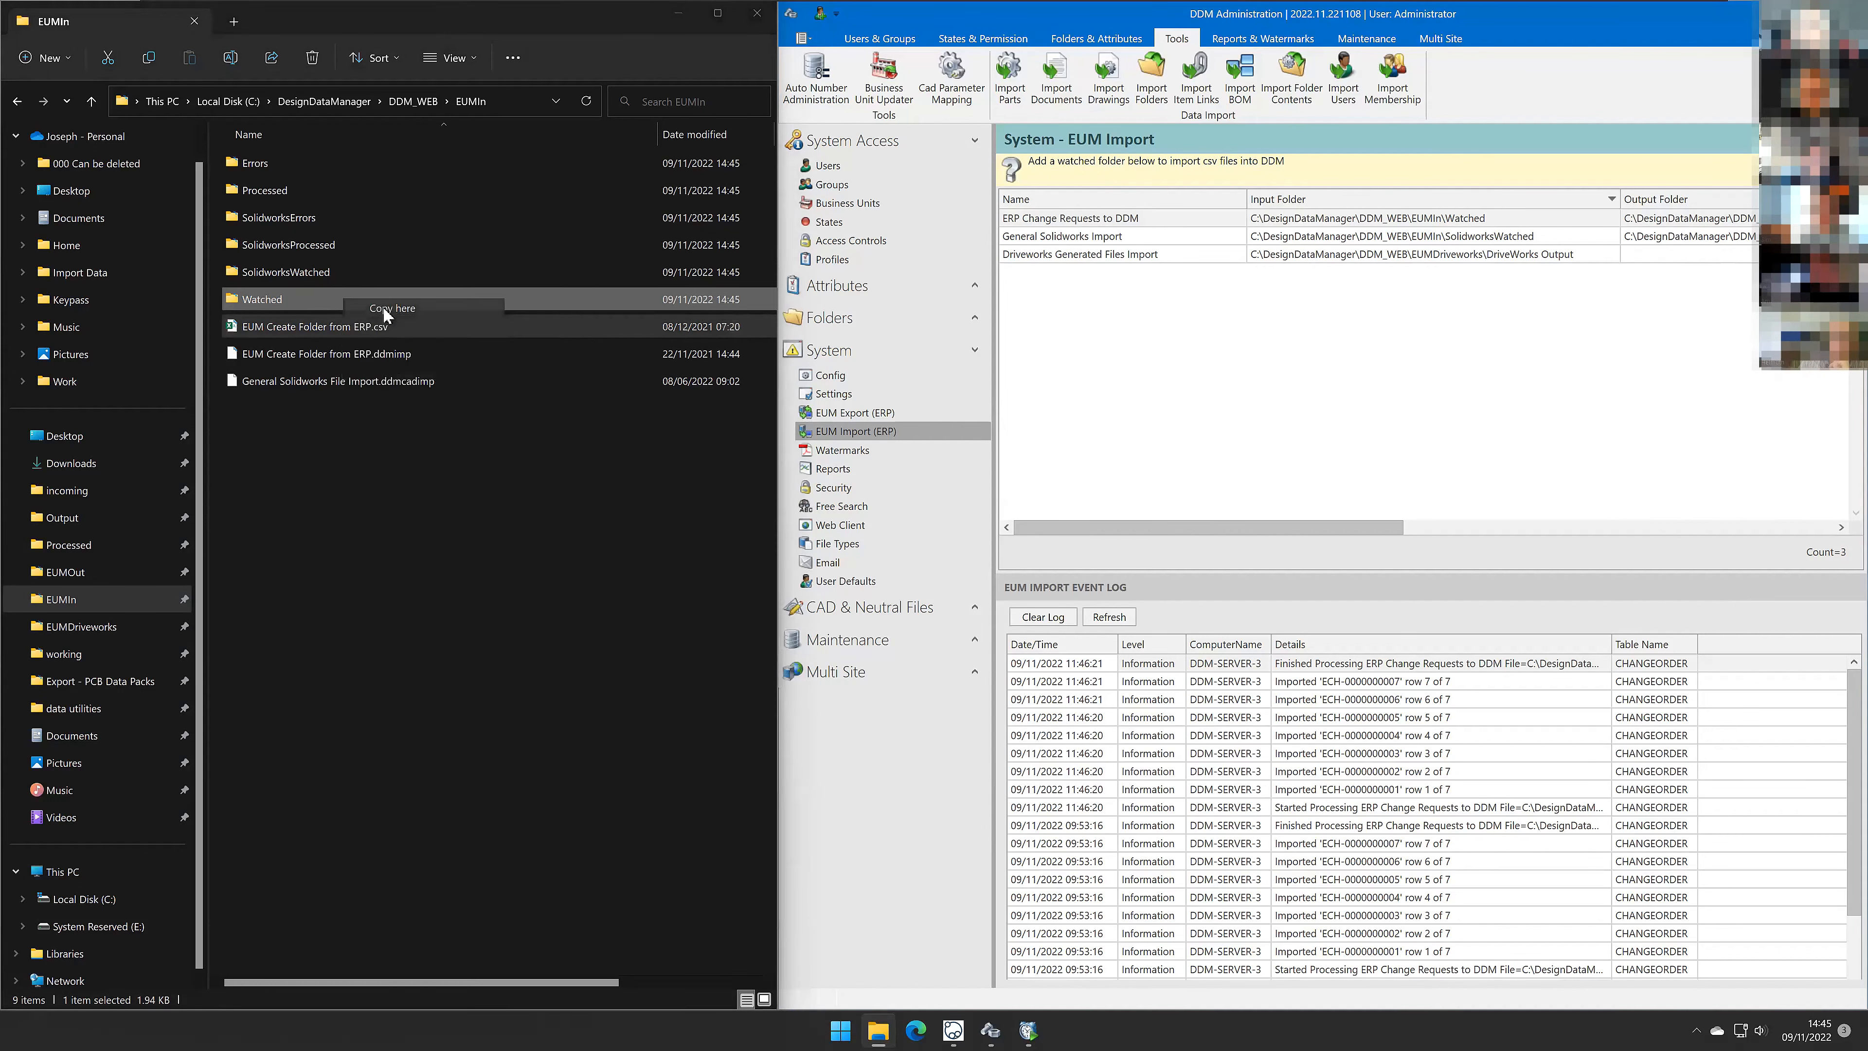
Step: Browse the Watched folder's Updated and Imported subfolders for the processed CSV file, then return to EUMIn
{"action": "double_click", "coordinate": [313, 301]}
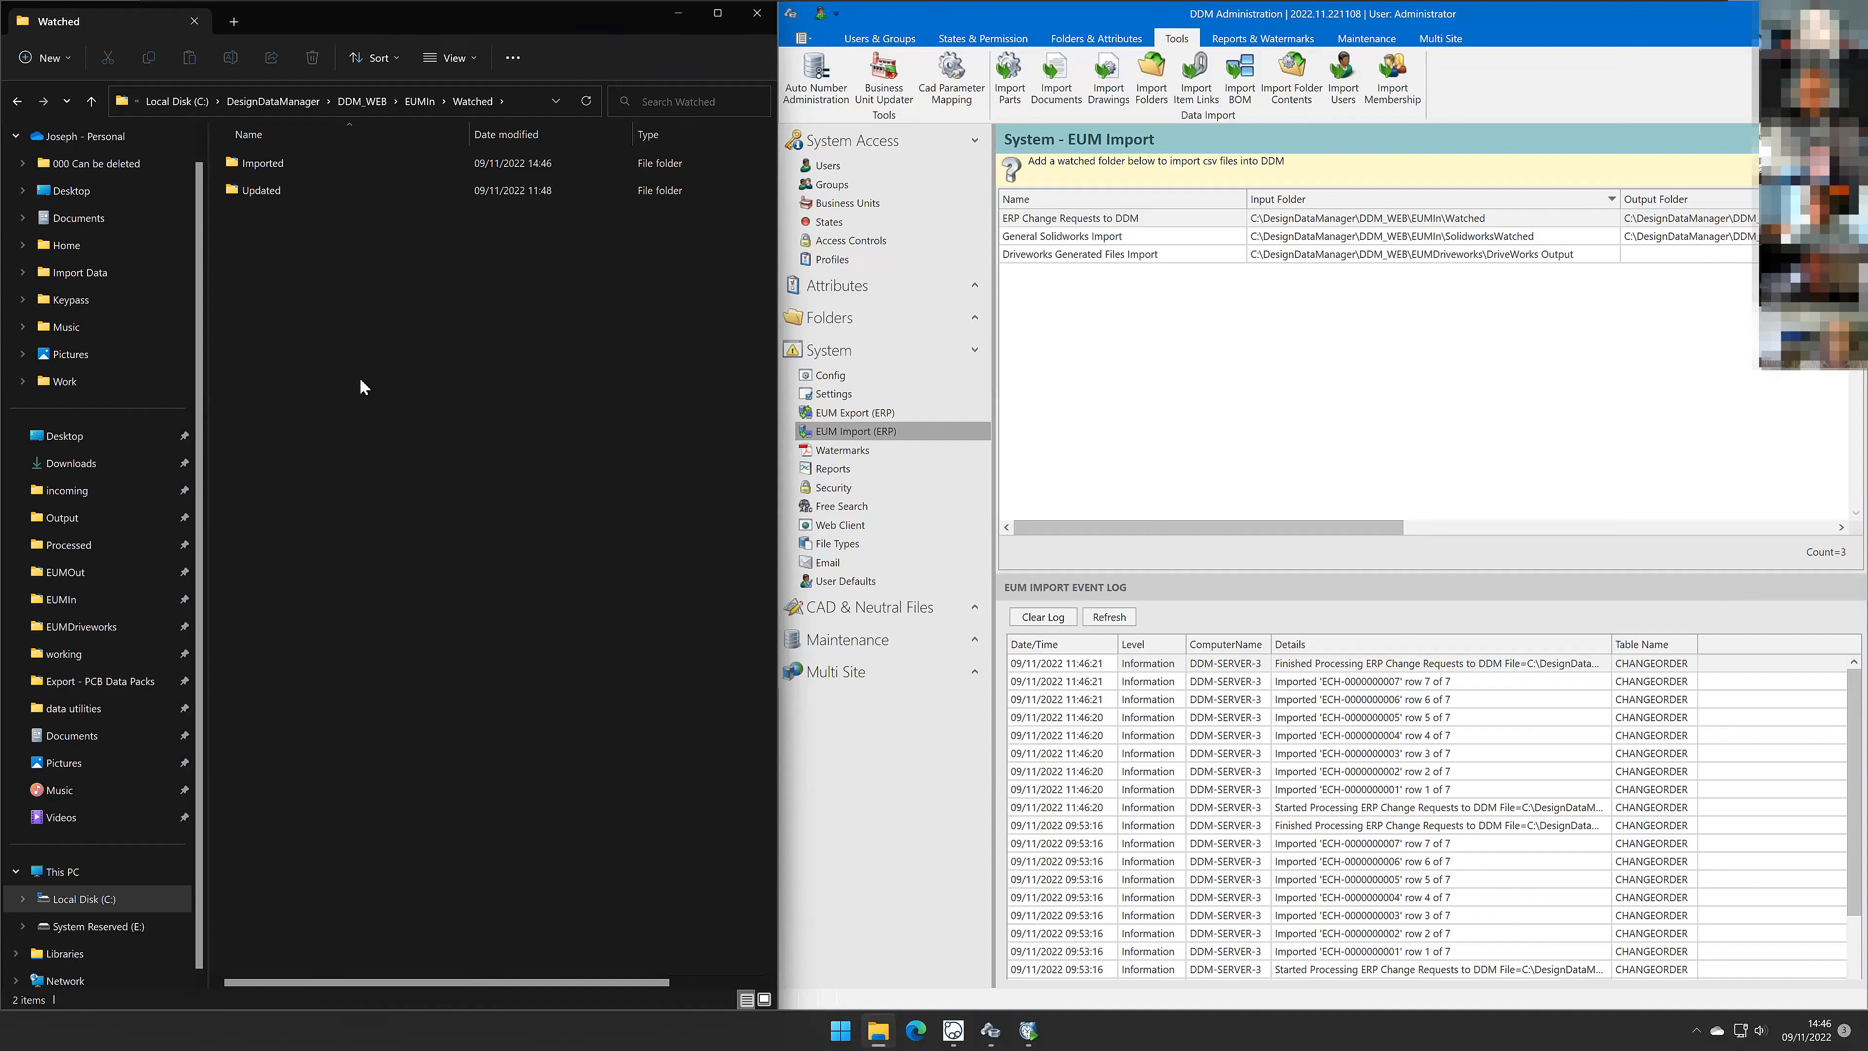
{"action": "double_click", "coordinate": [305, 191]}
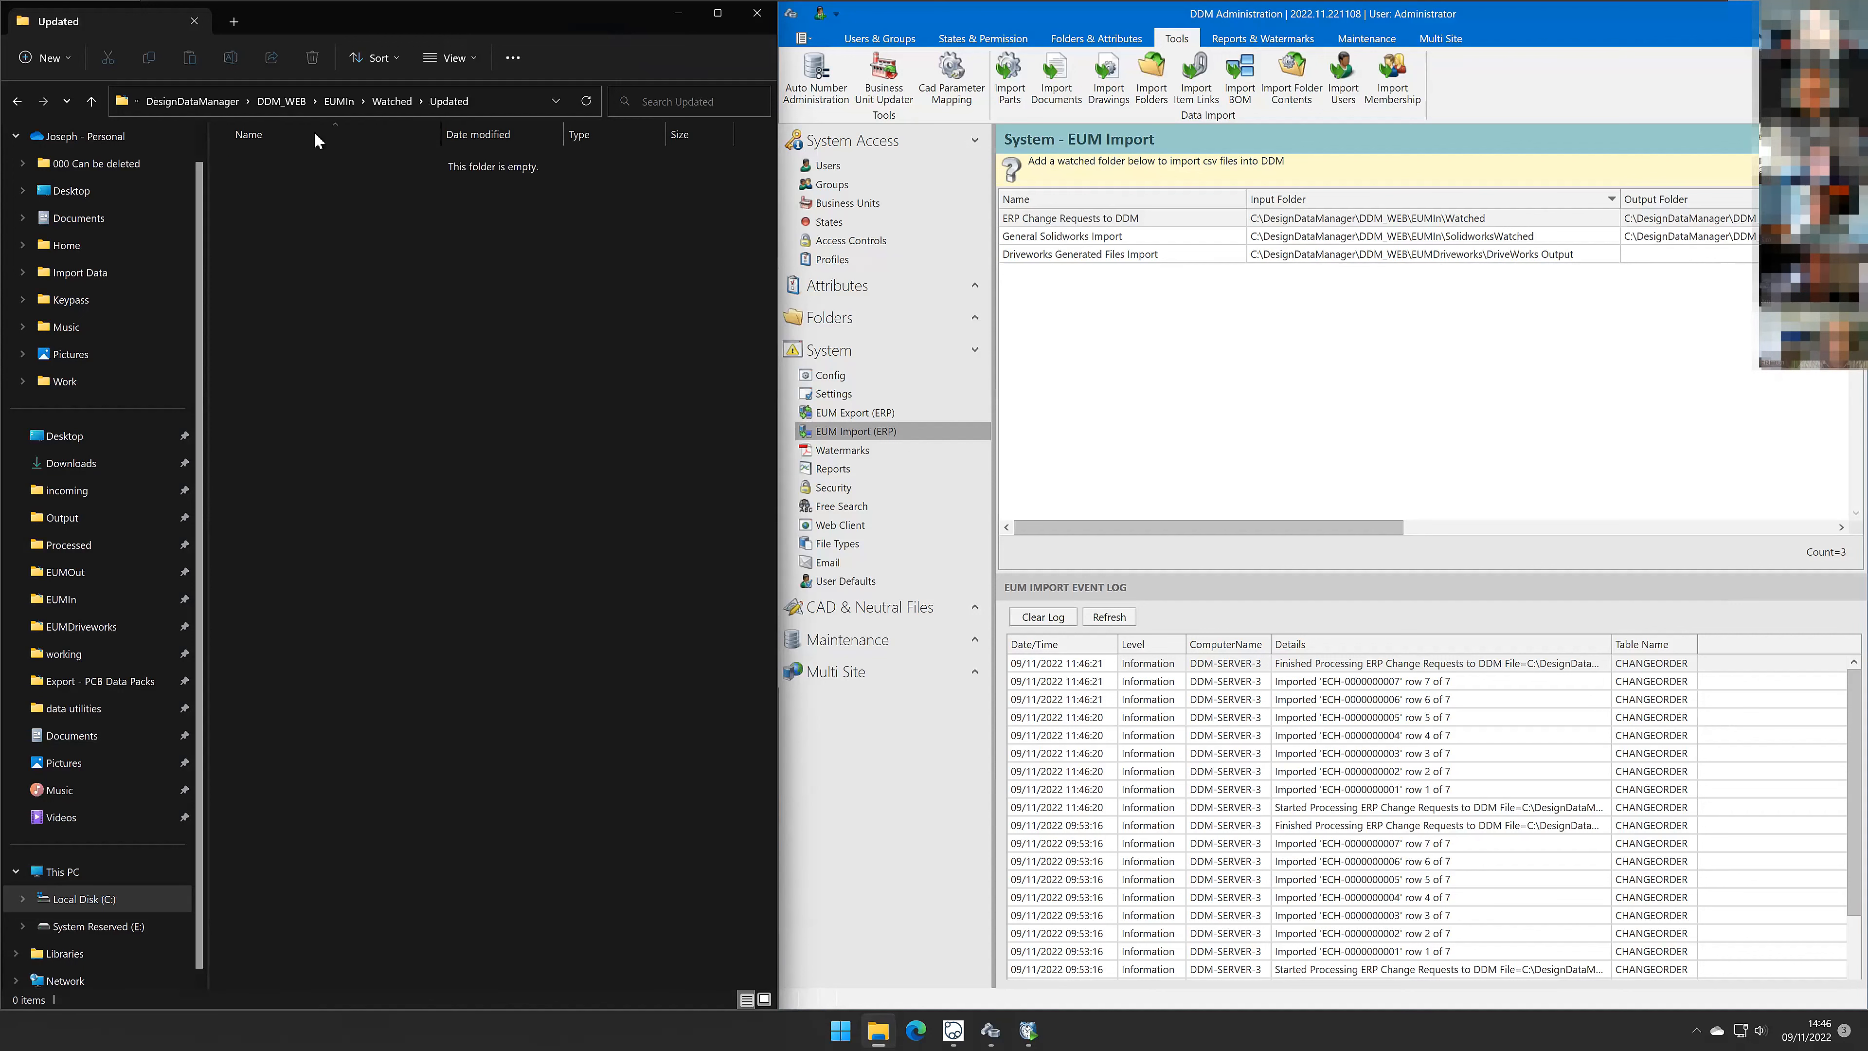
{"action": "left_click", "coordinate": [375, 96]}
{"action": "double_click", "coordinate": [335, 157]}
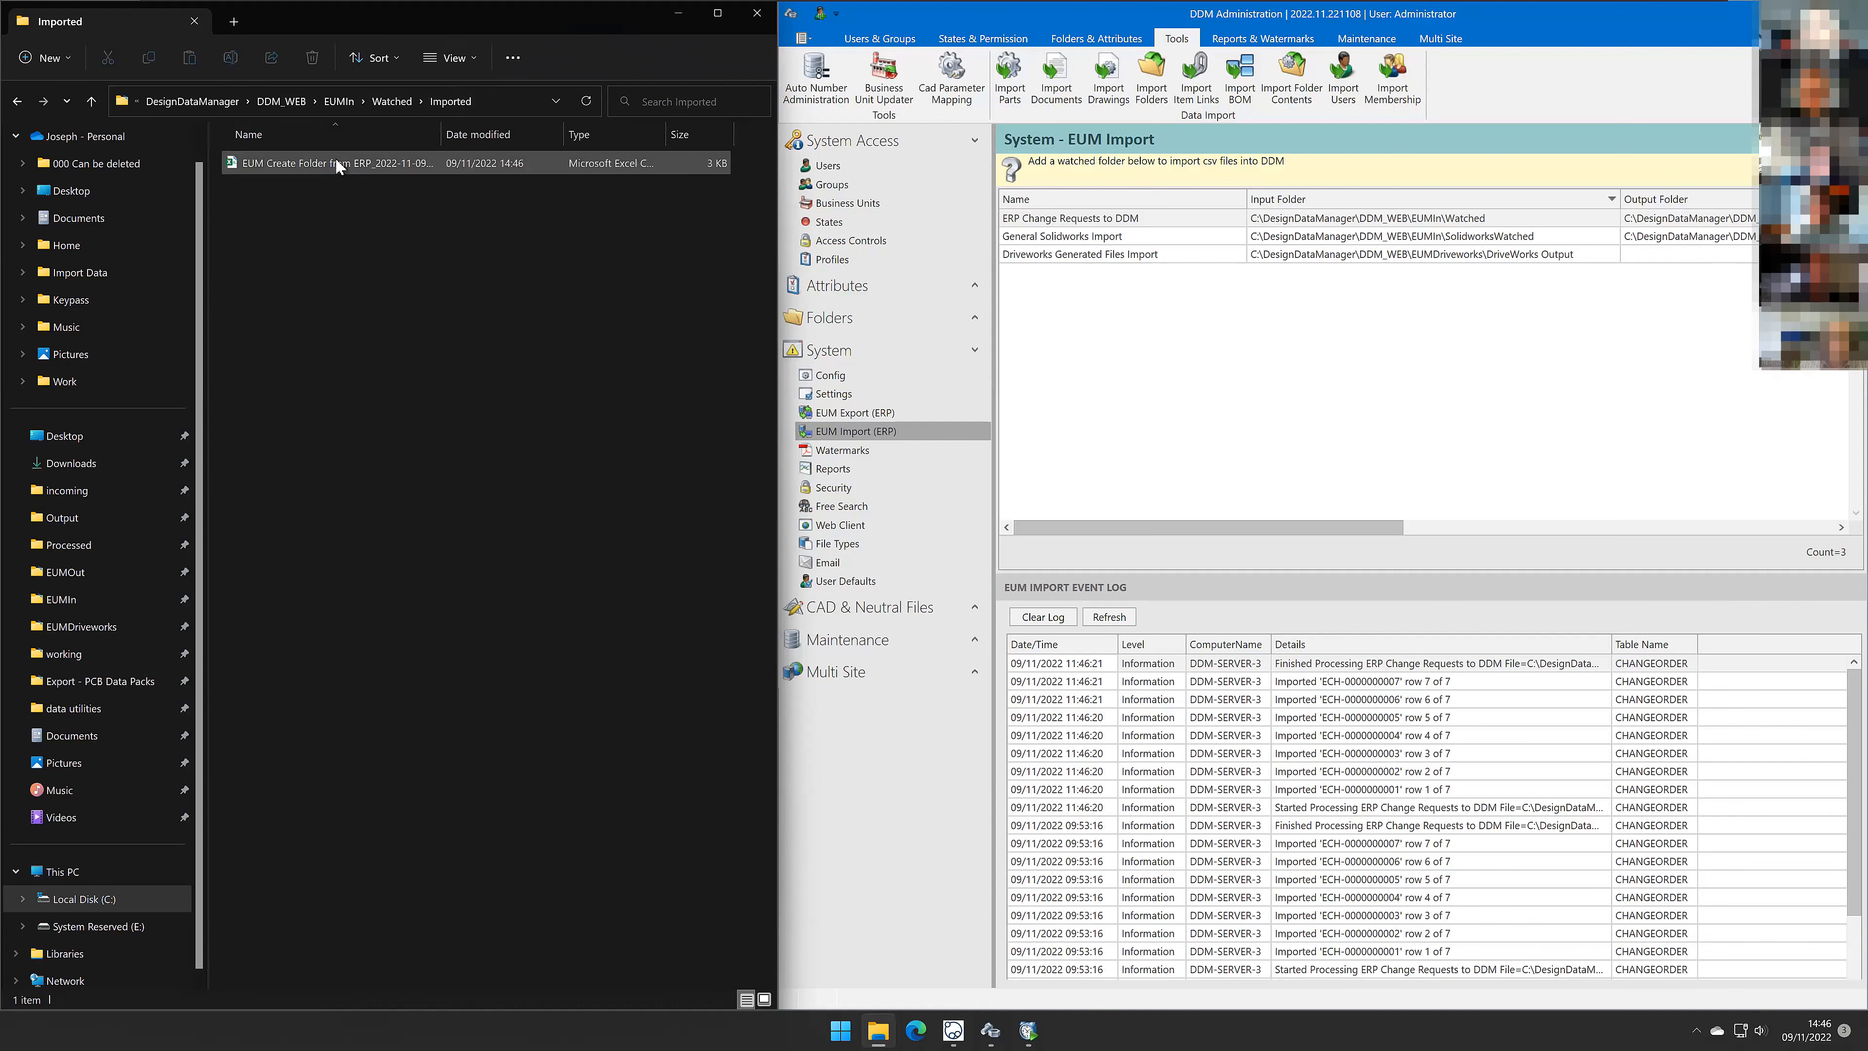
{"action": "left_click", "coordinate": [338, 163]}
{"action": "double_click", "coordinate": [441, 133]}
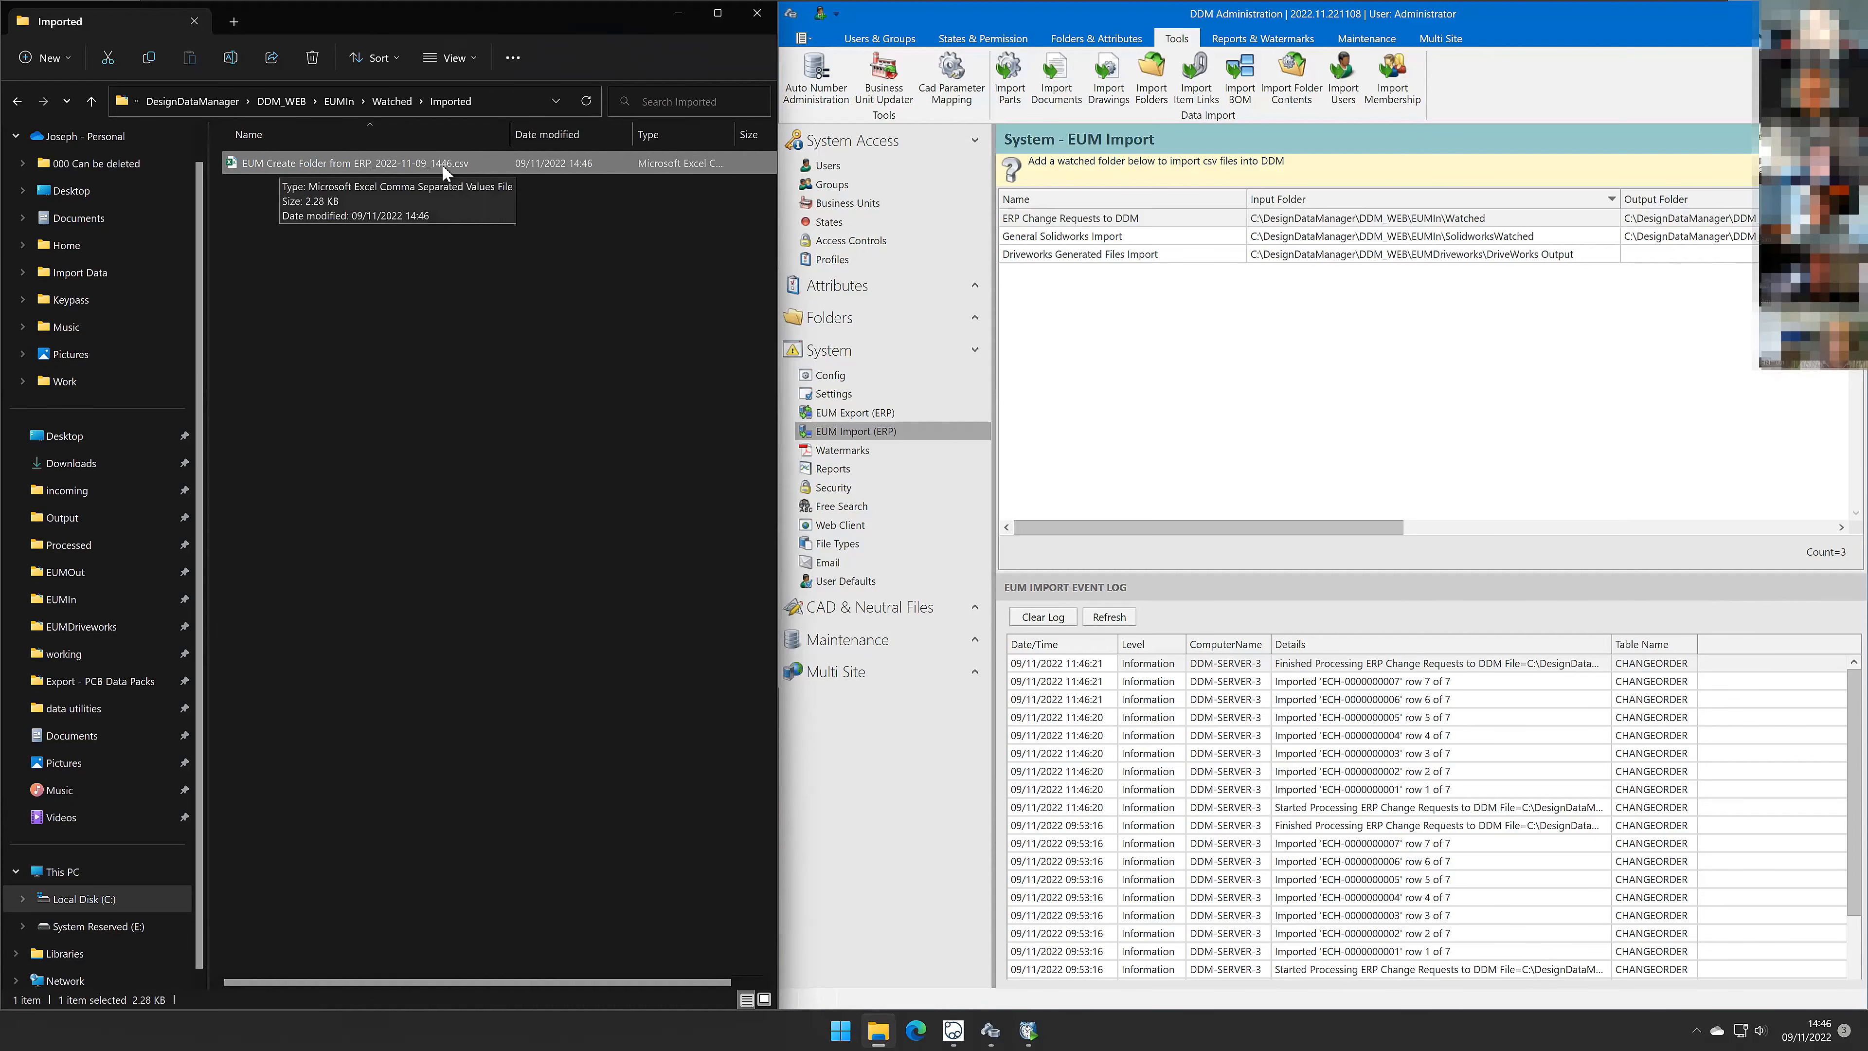
{"action": "left_click", "coordinate": [386, 103]}
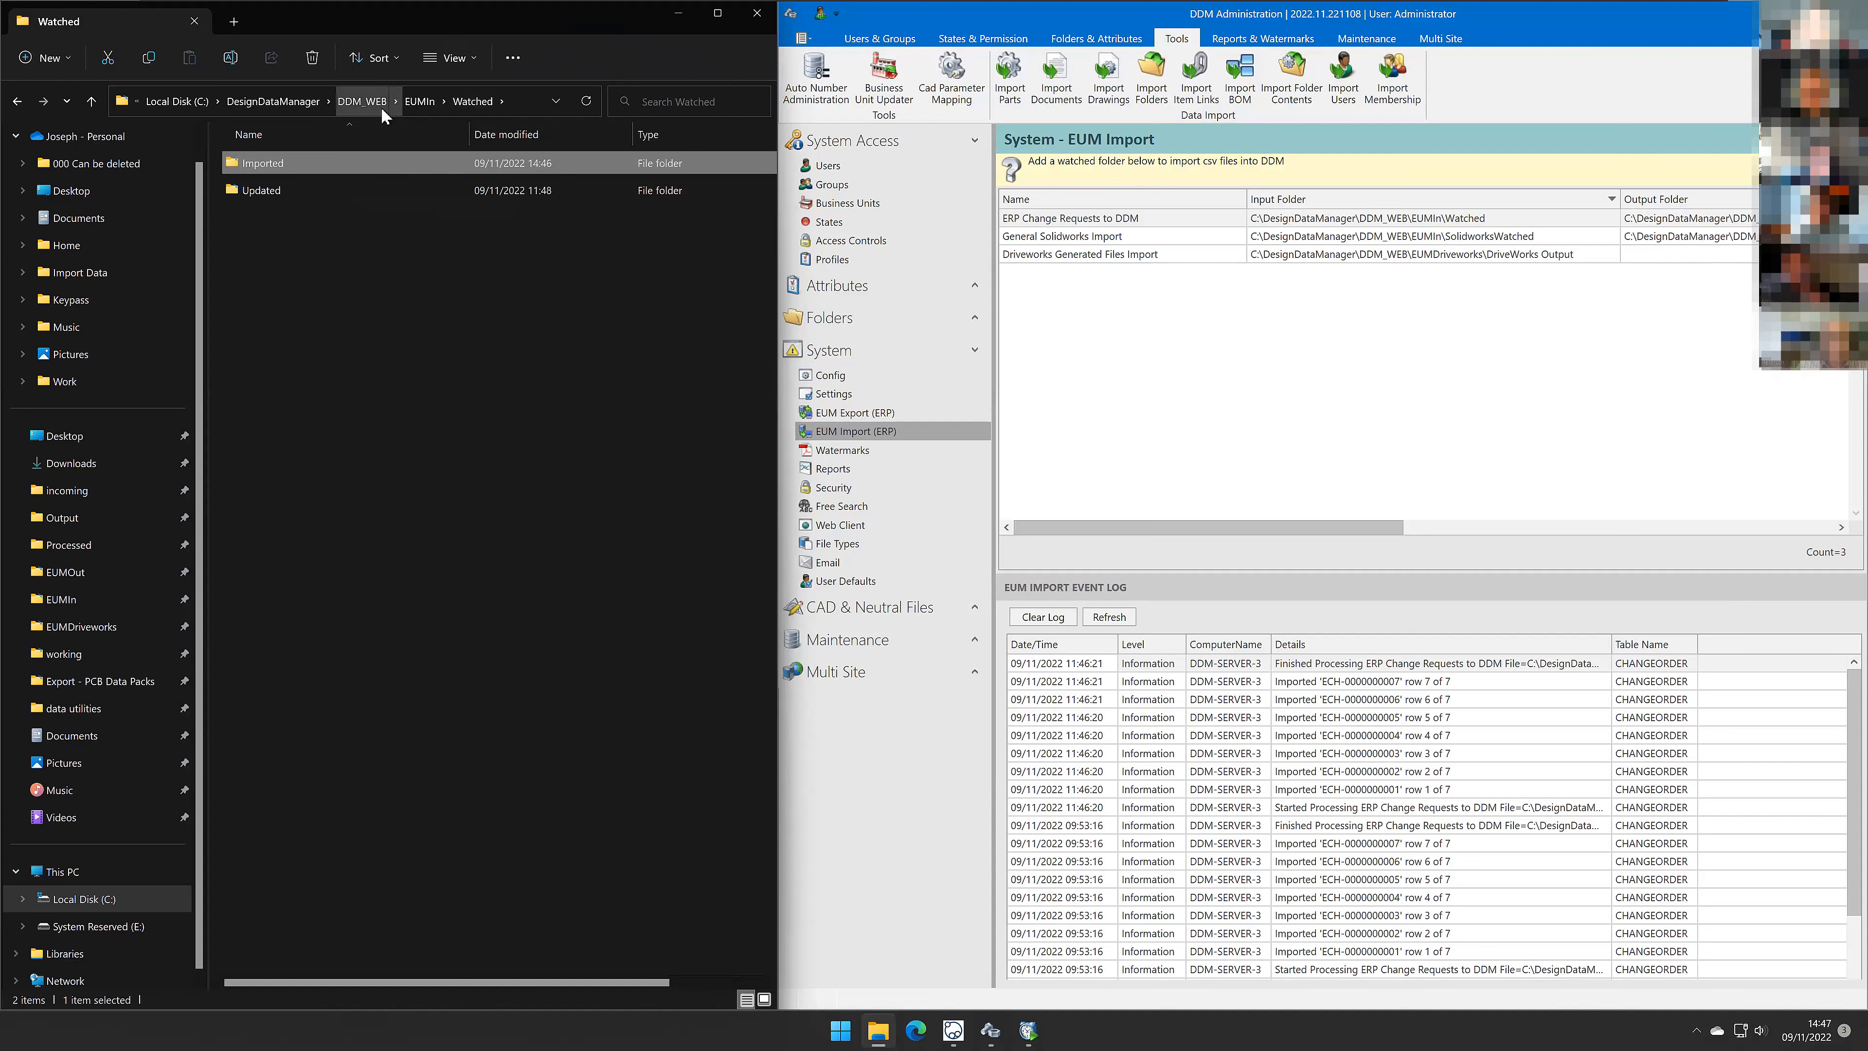
{"action": "left_click", "coordinate": [430, 102]}
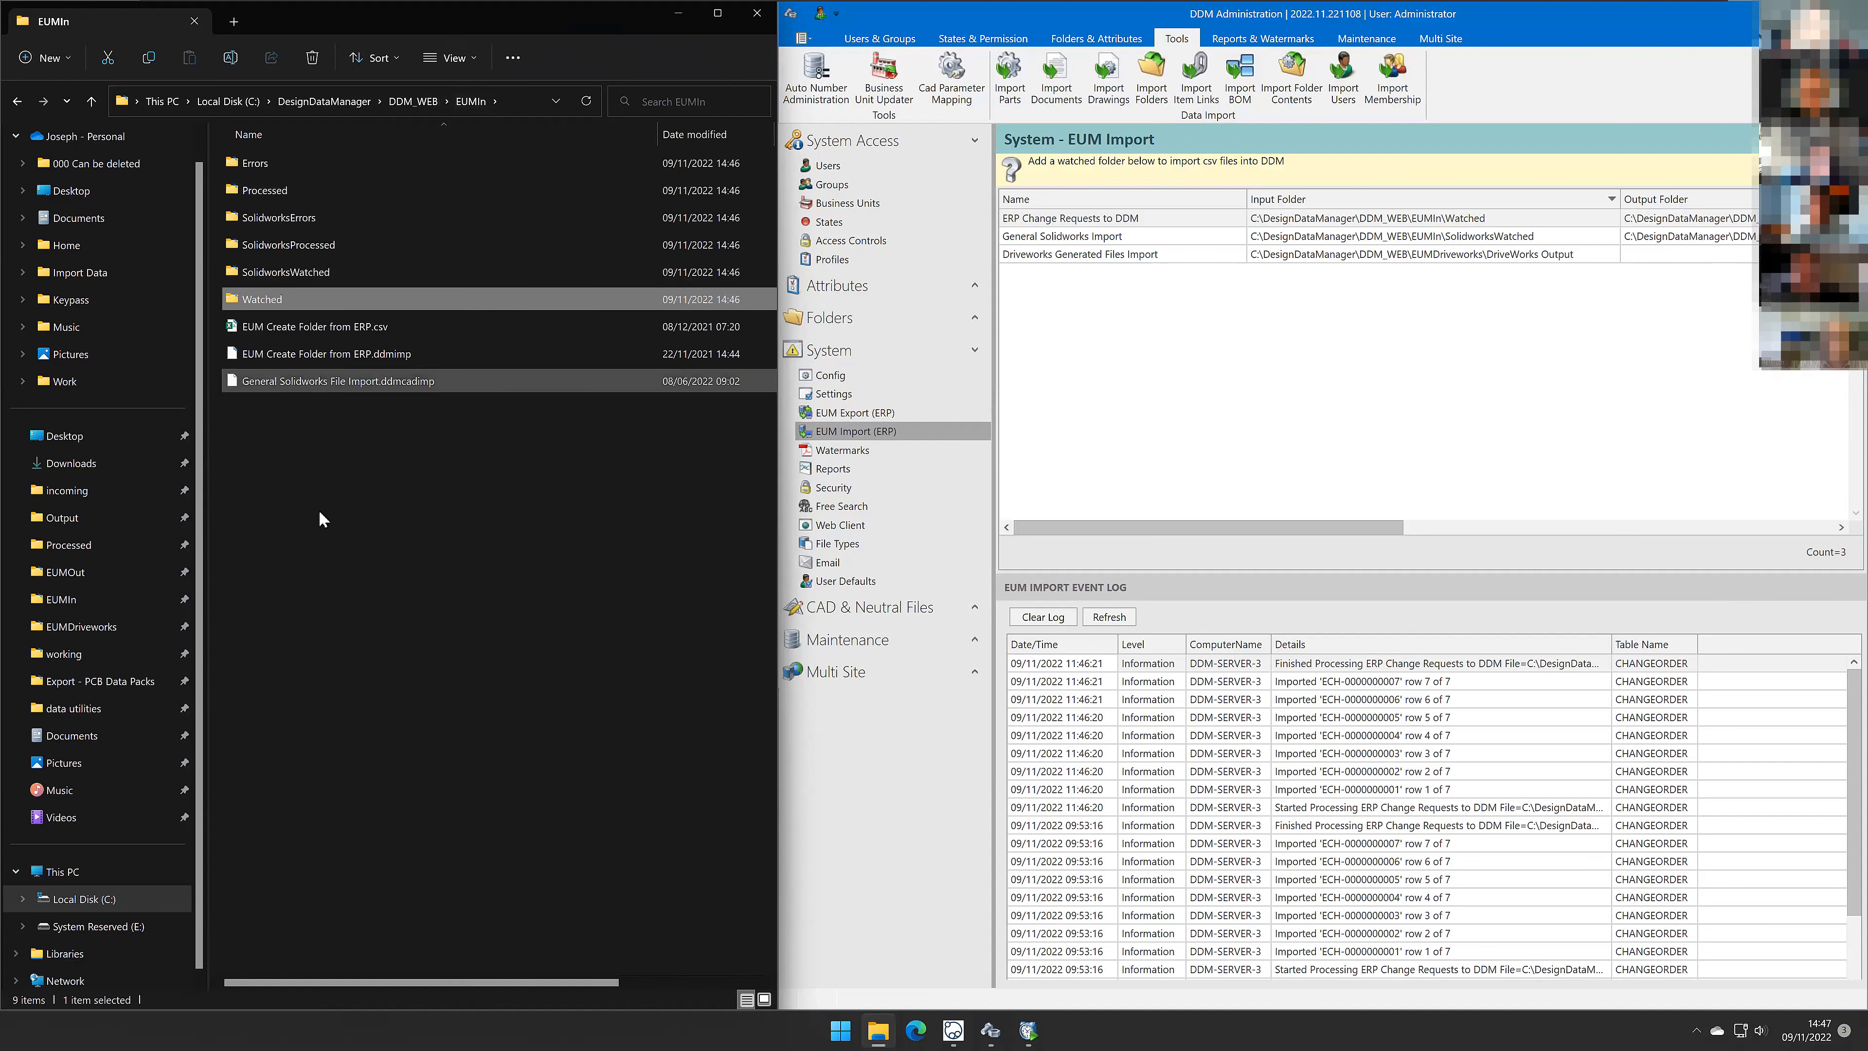
{"action": "left_click", "coordinate": [344, 585]}
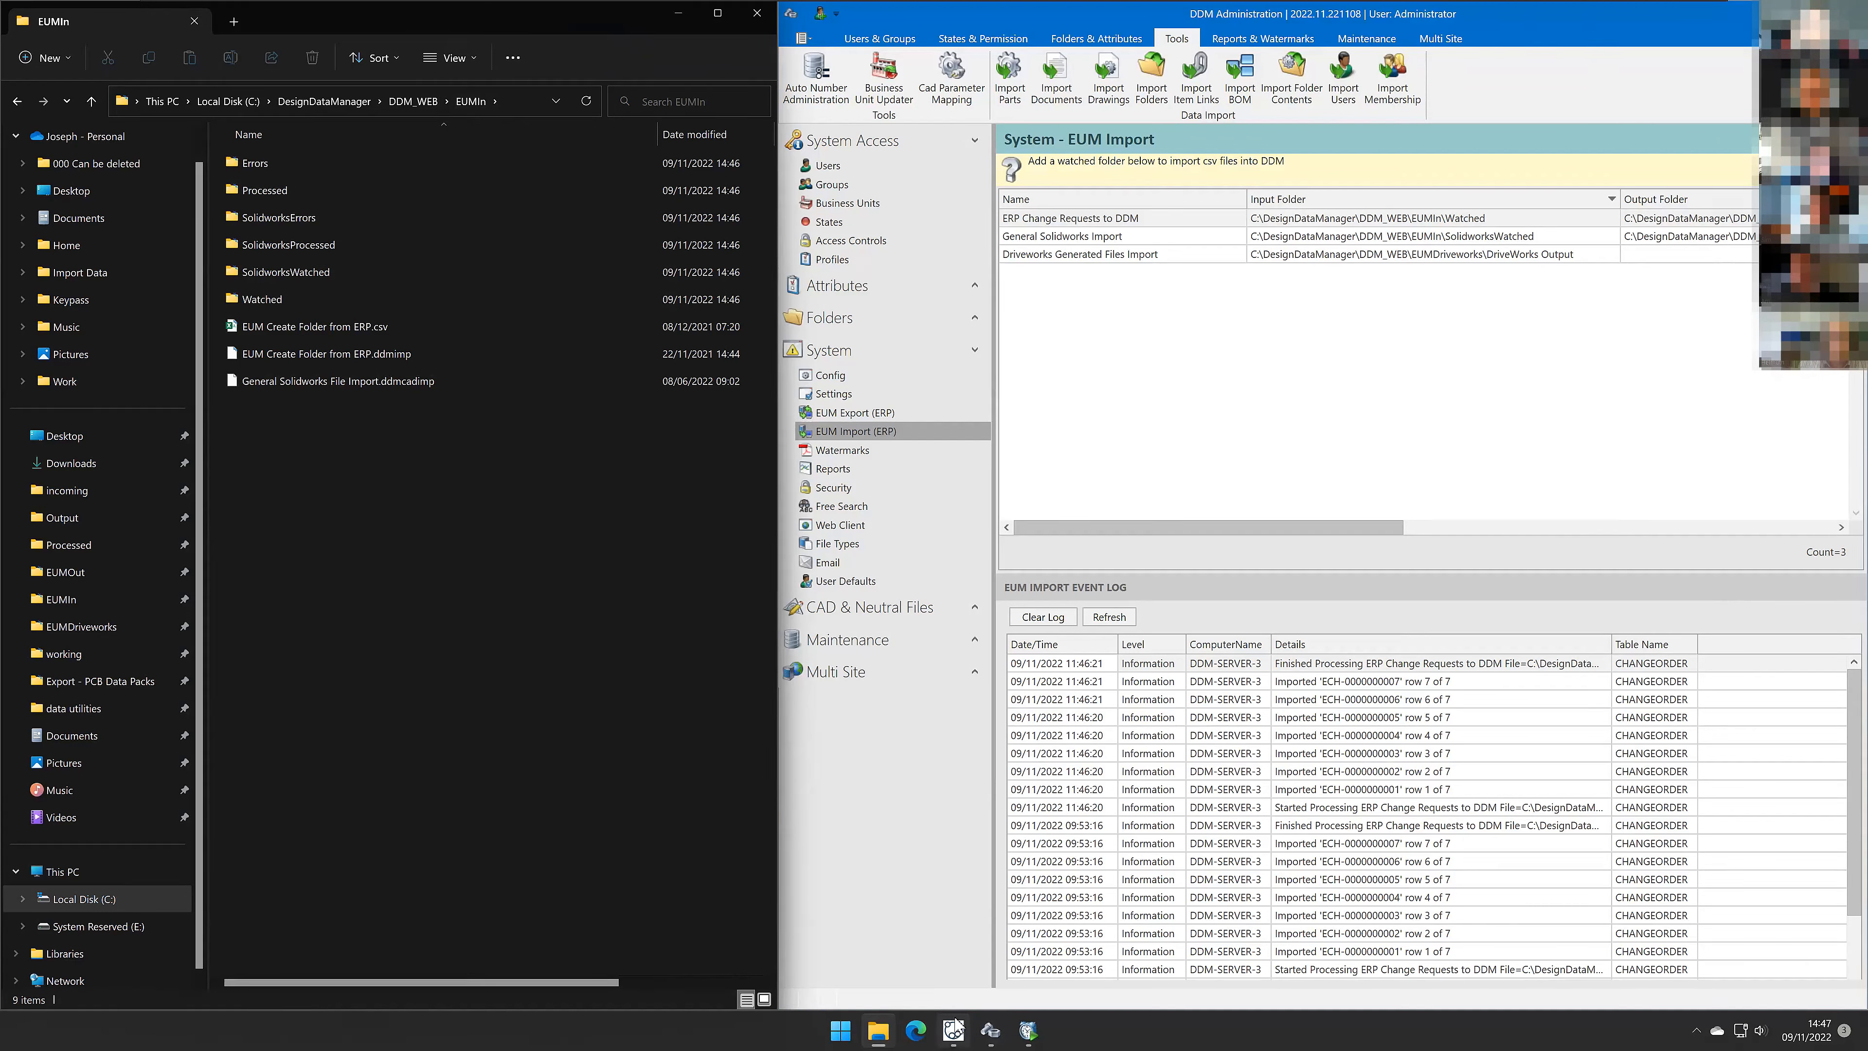
Step: Switch to the DDM client, refresh the active QA Change Order search, and select the imported ECH change orders
{"action": "left_click", "coordinate": [953, 1030]}
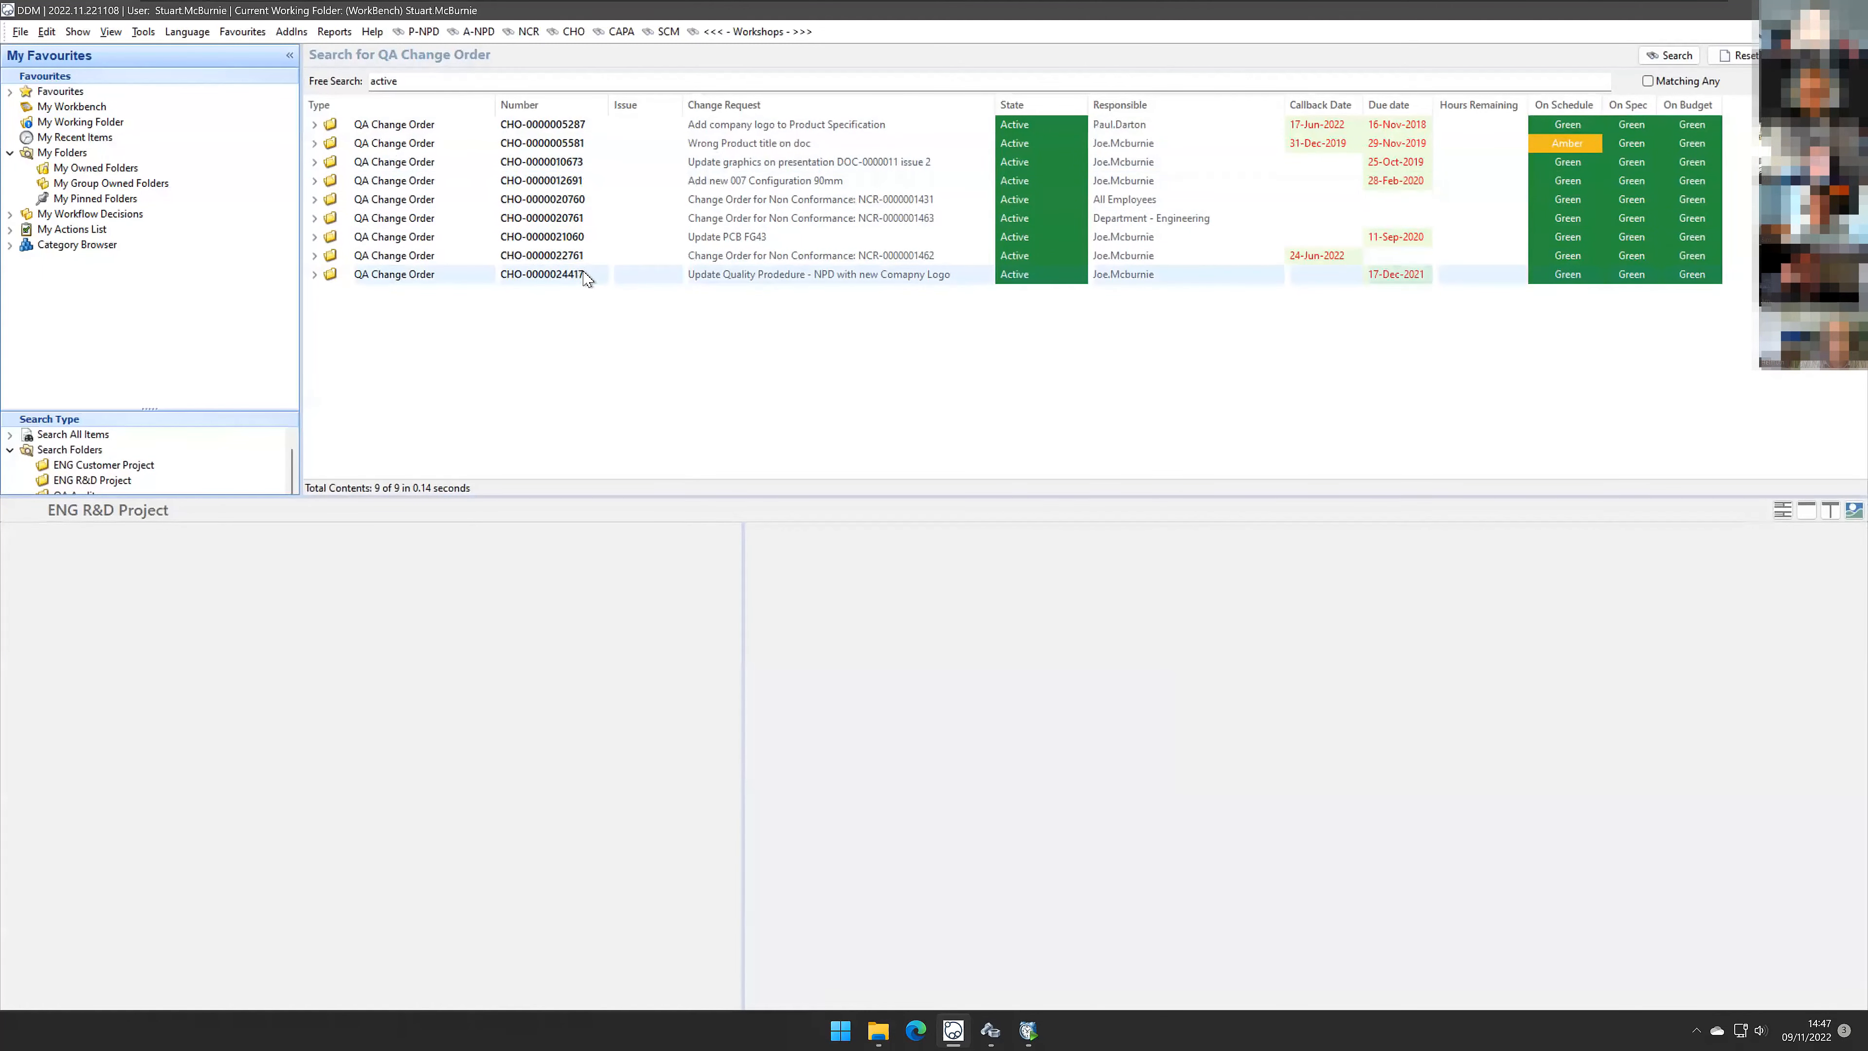
{"action": "left_click", "coordinate": [584, 33]}
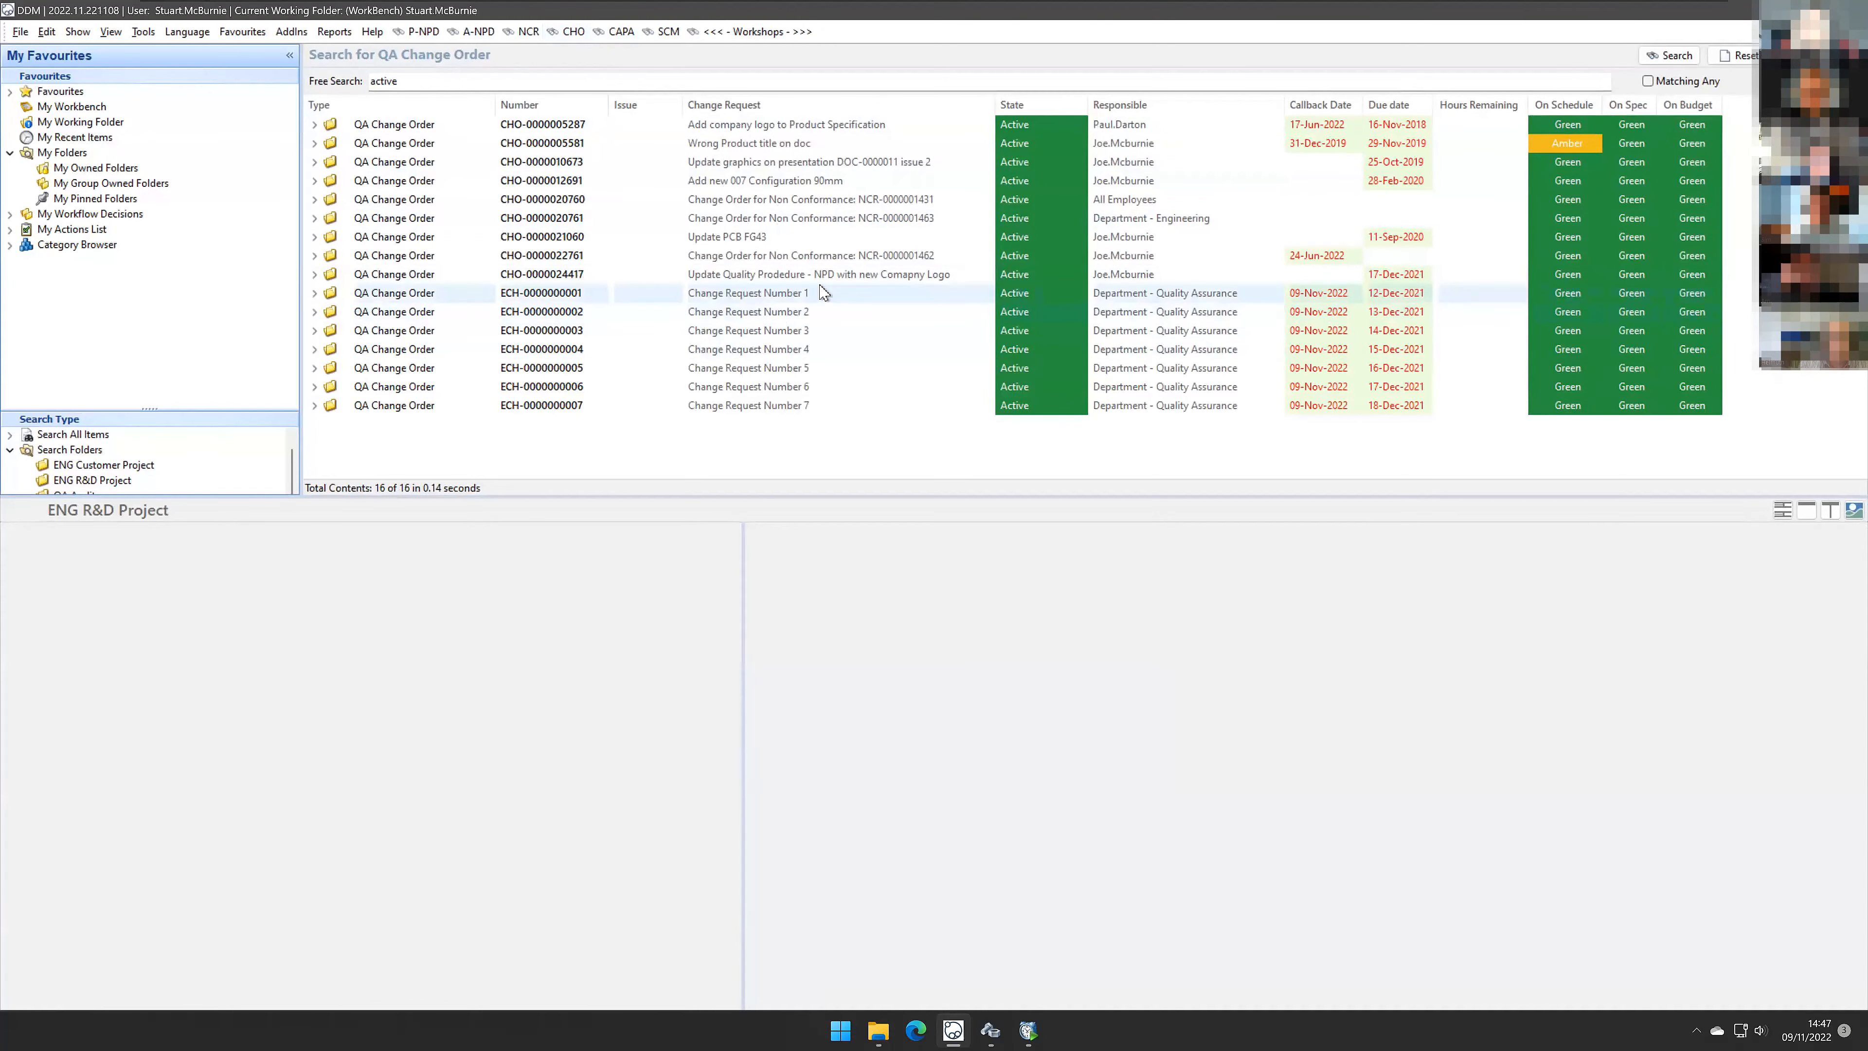
{"action": "left_click", "coordinate": [823, 294]}
{"action": "left_click", "coordinate": [824, 405], "text": "shift"}
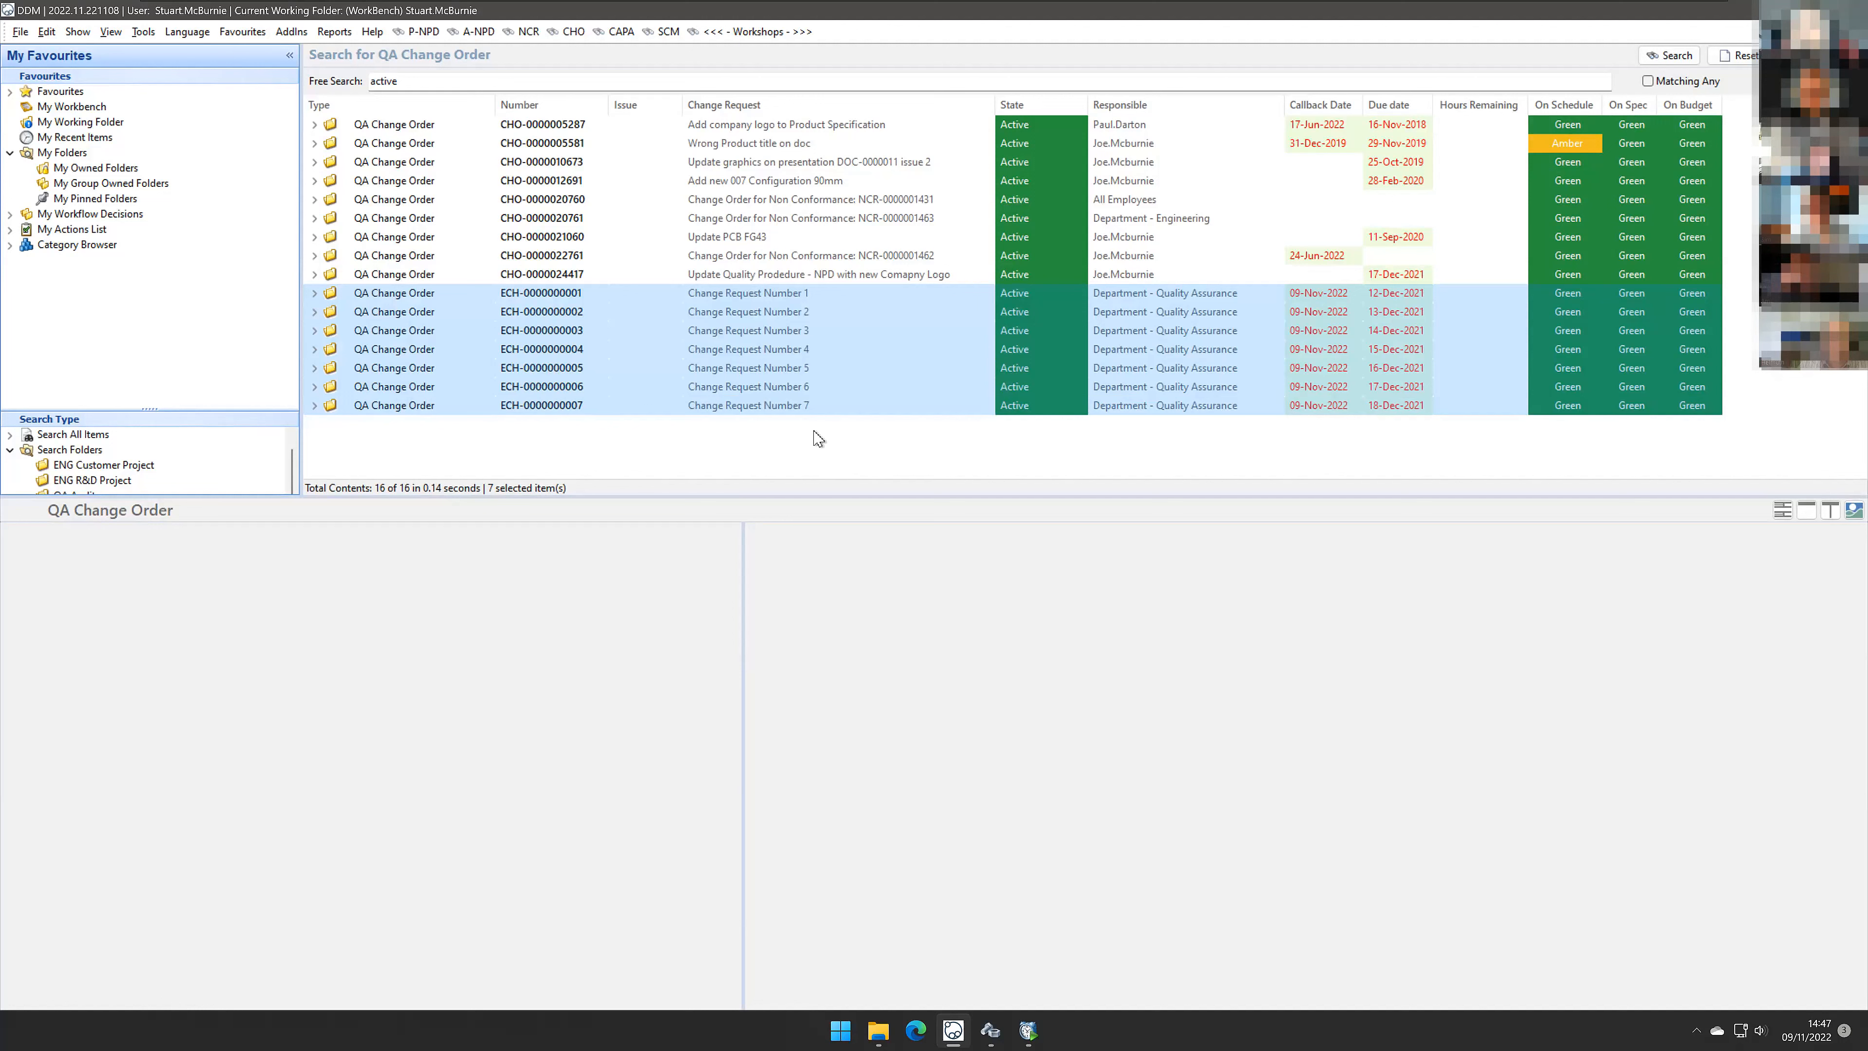
Step: Open Change Request Number 1's properties and review its request, reason, type, priority and category
{"action": "left_click", "coordinate": [816, 298]}
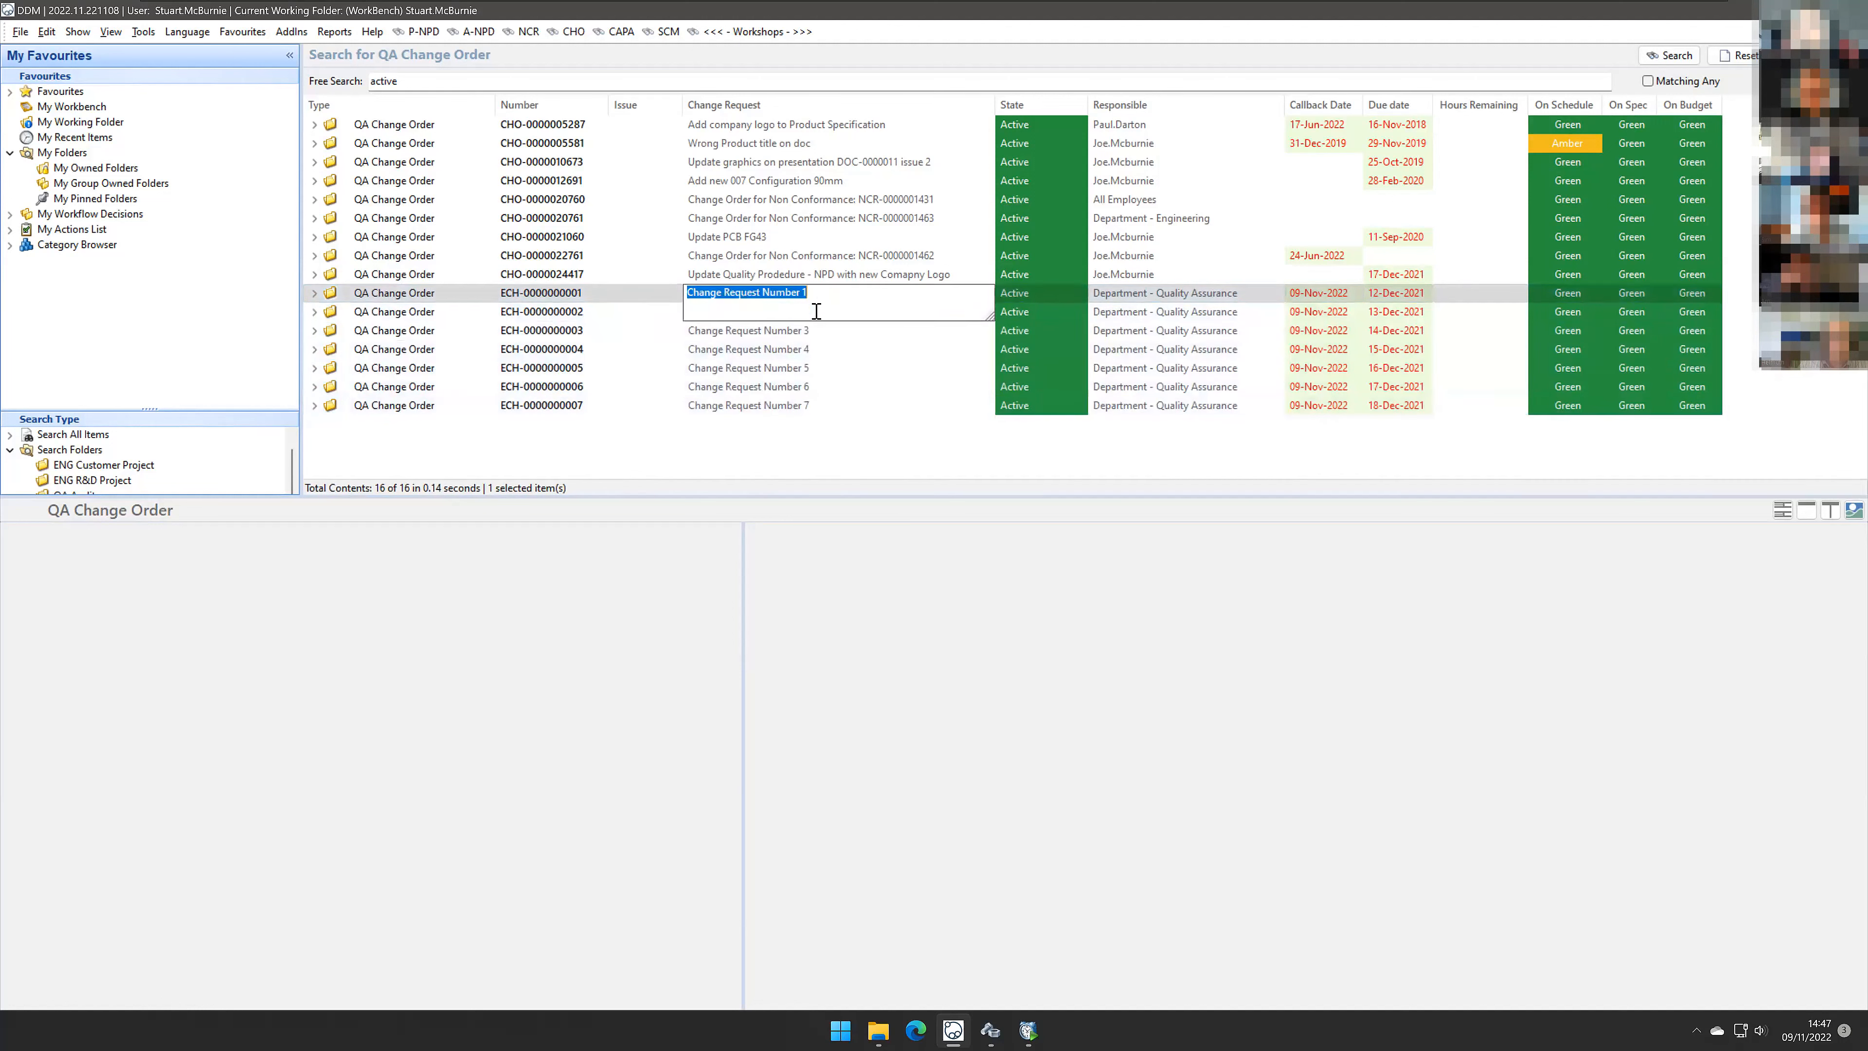
{"action": "left_click", "coordinate": [855, 349]}
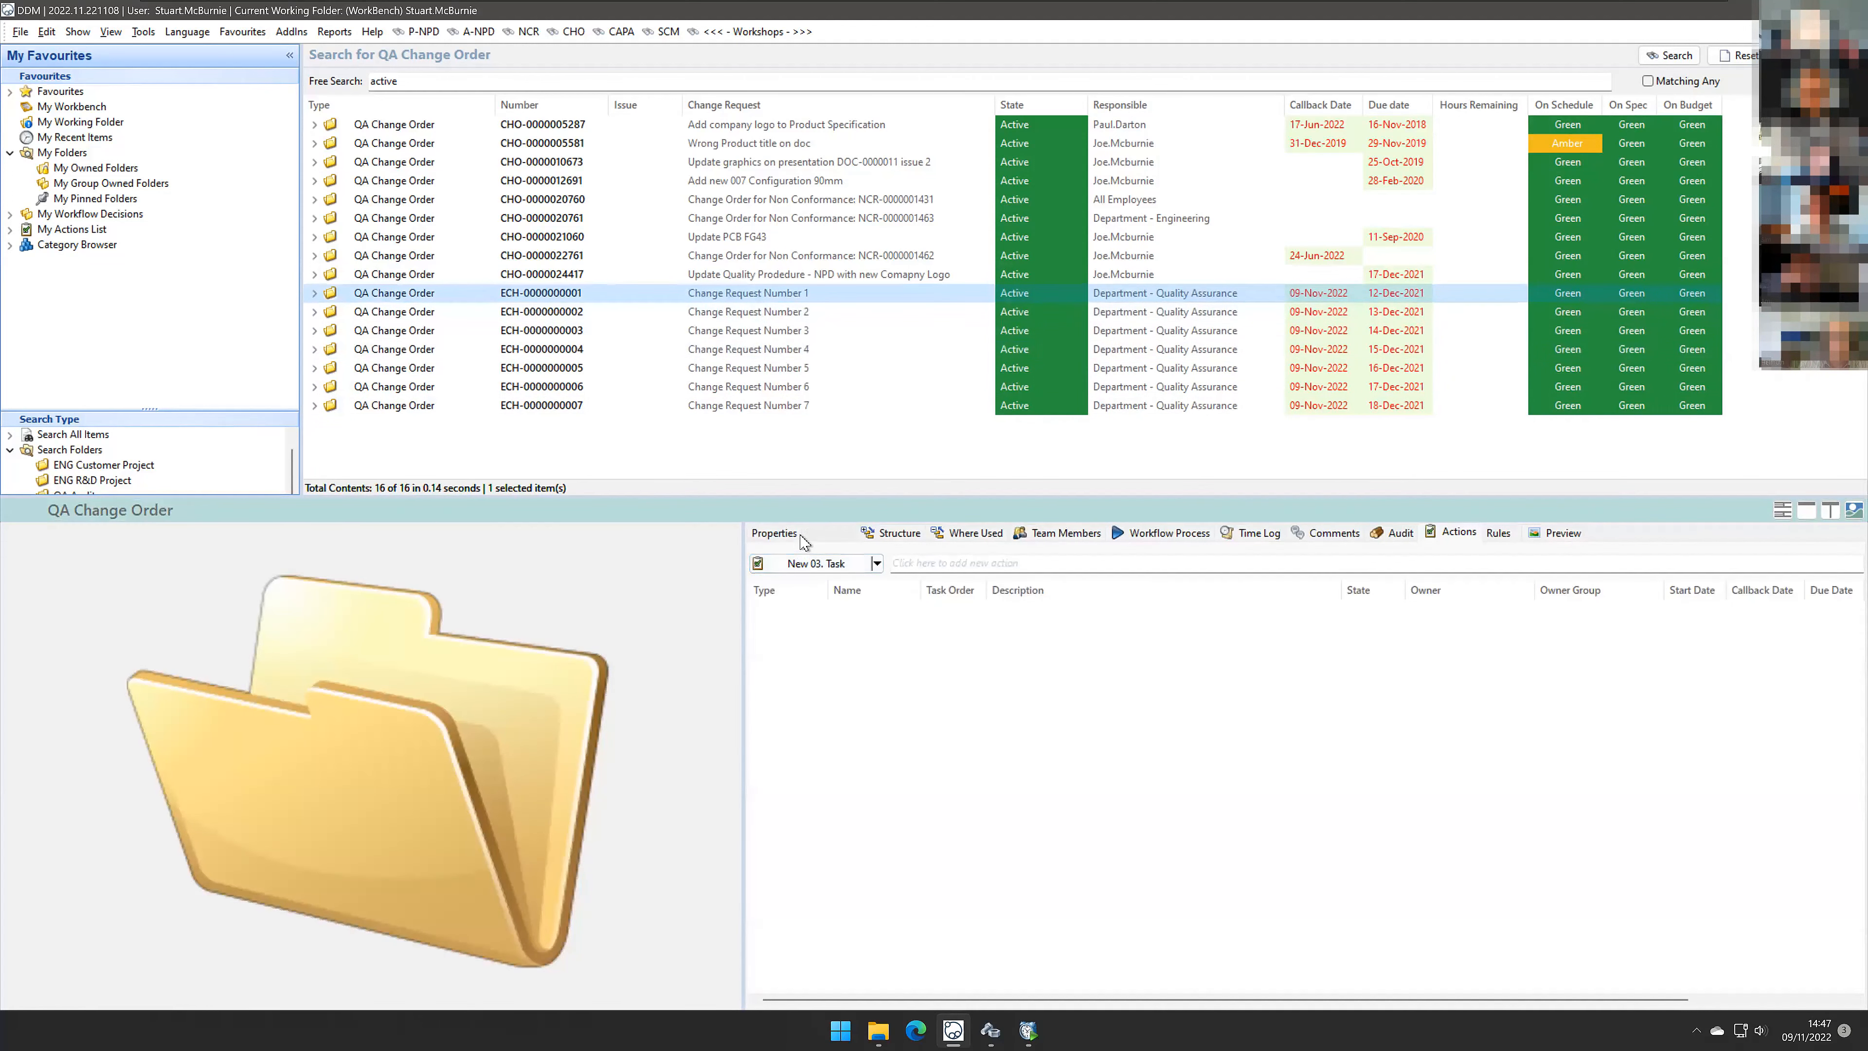
{"action": "left_click", "coordinate": [774, 533]}
{"action": "left_click_drag", "start_coordinate": [932, 550], "coordinate": [820, 550]}
{"action": "left_click_drag", "start_coordinate": [994, 575], "coordinate": [793, 585]}
{"action": "left_click_drag", "start_coordinate": [987, 623], "coordinate": [809, 627]}
{"action": "left_click_drag", "start_coordinate": [965, 660], "coordinate": [805, 659]}
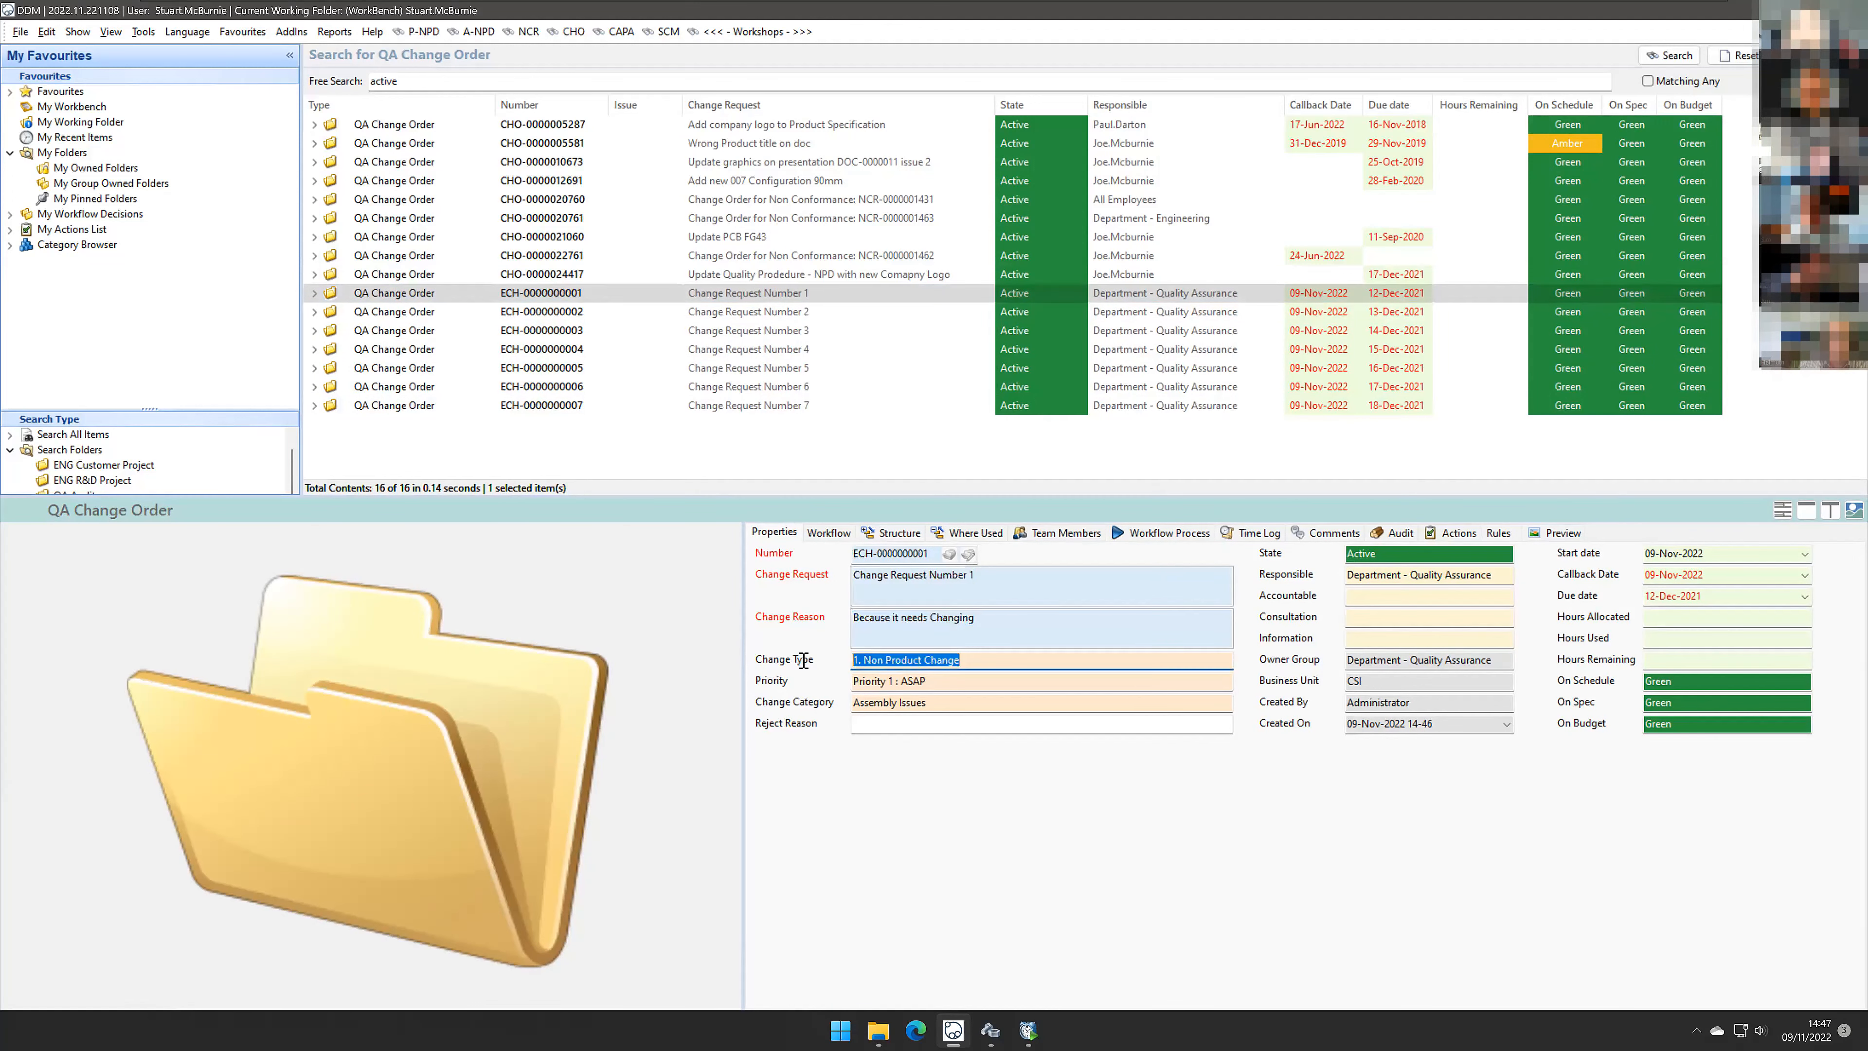
{"action": "left_click", "coordinate": [937, 680]}
{"action": "left_click", "coordinate": [937, 700]}
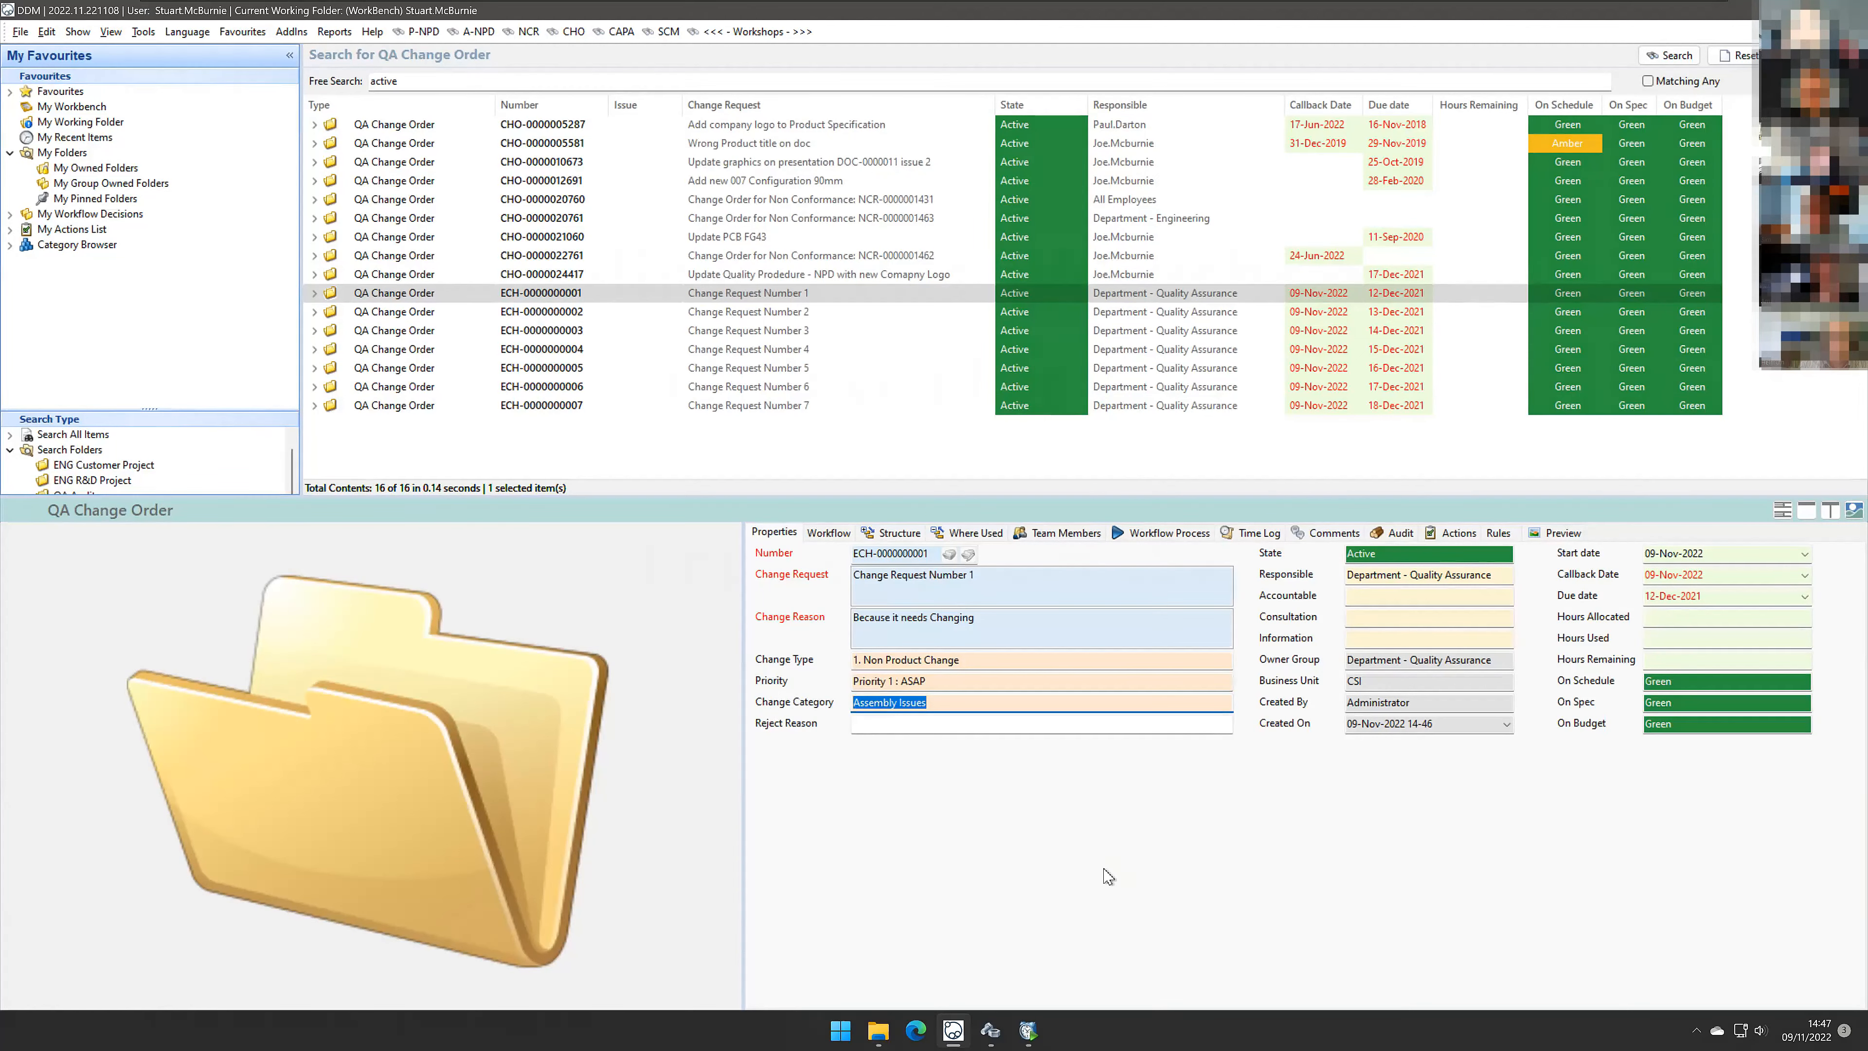